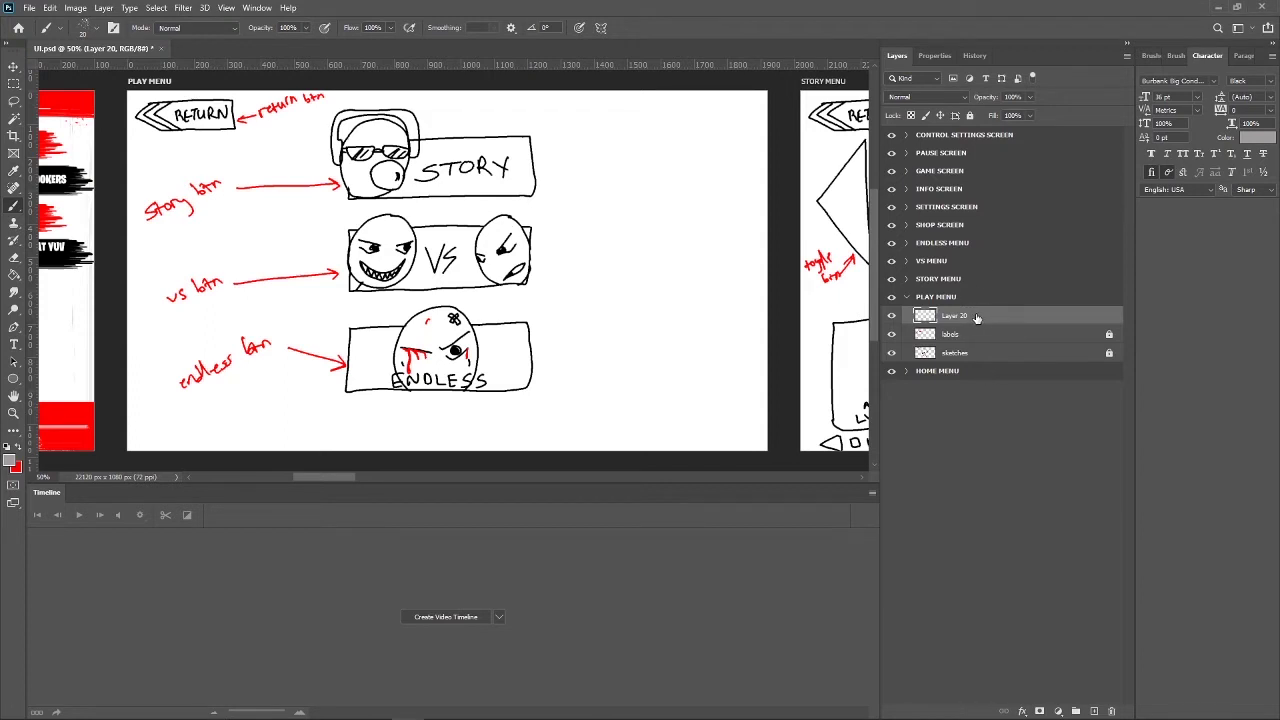
Zoom and pan until the STORY button's headphone-wearing character sketch fills the view.
{"action": "key", "text": "ctrl+plus"}
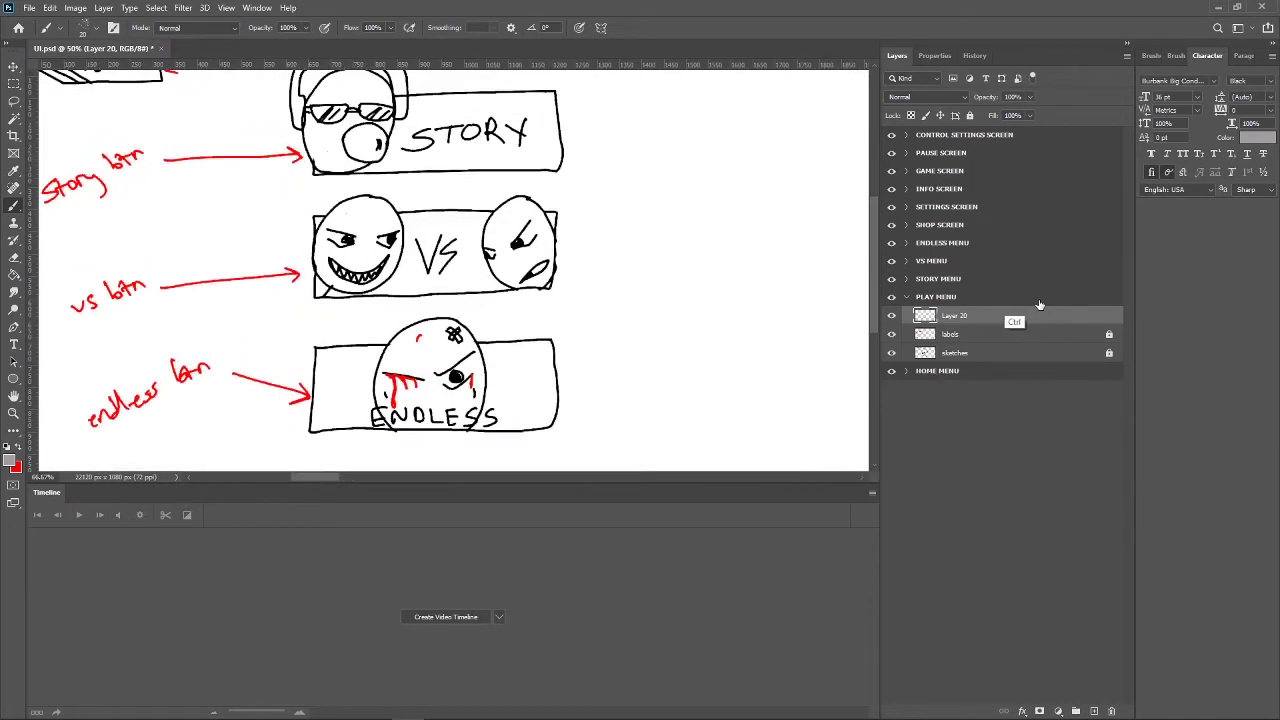
{"action": "left_click_drag", "start_coordinate": [594, 81], "coordinate": [592, 218]}
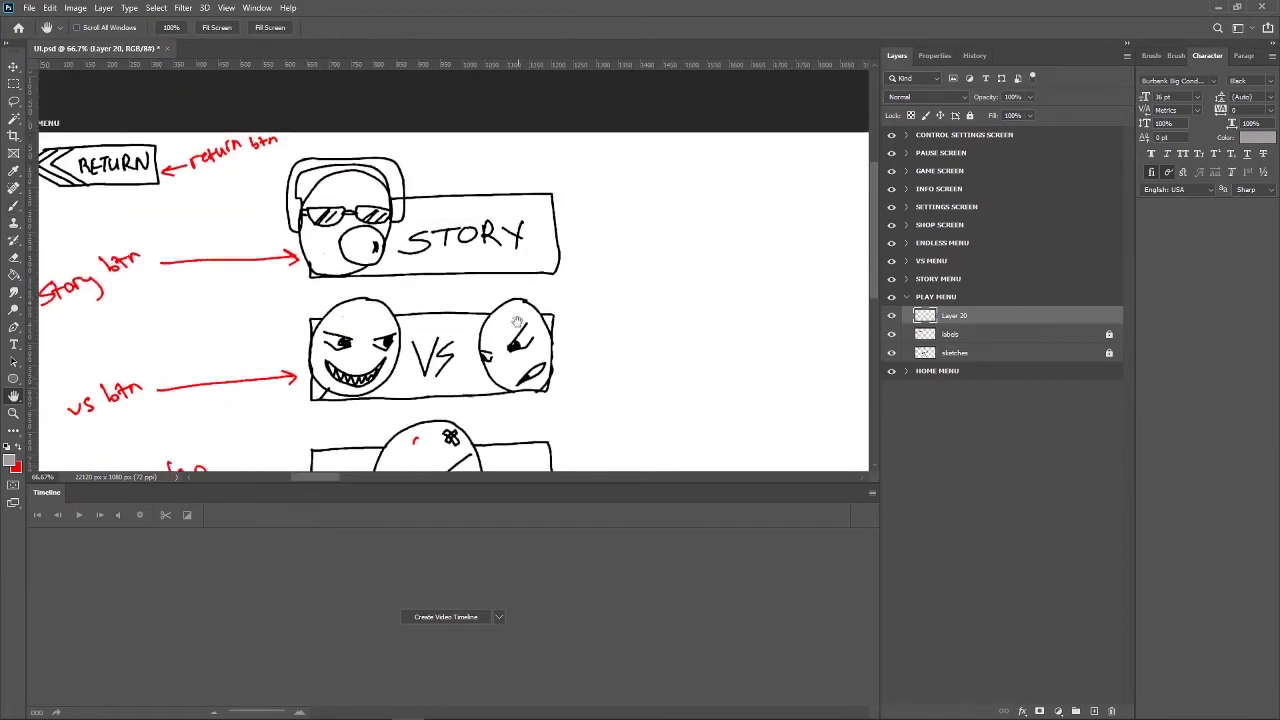
{"action": "scroll", "coordinate": [570, 250], "scroll_direction": "up", "scroll_amount": 1}
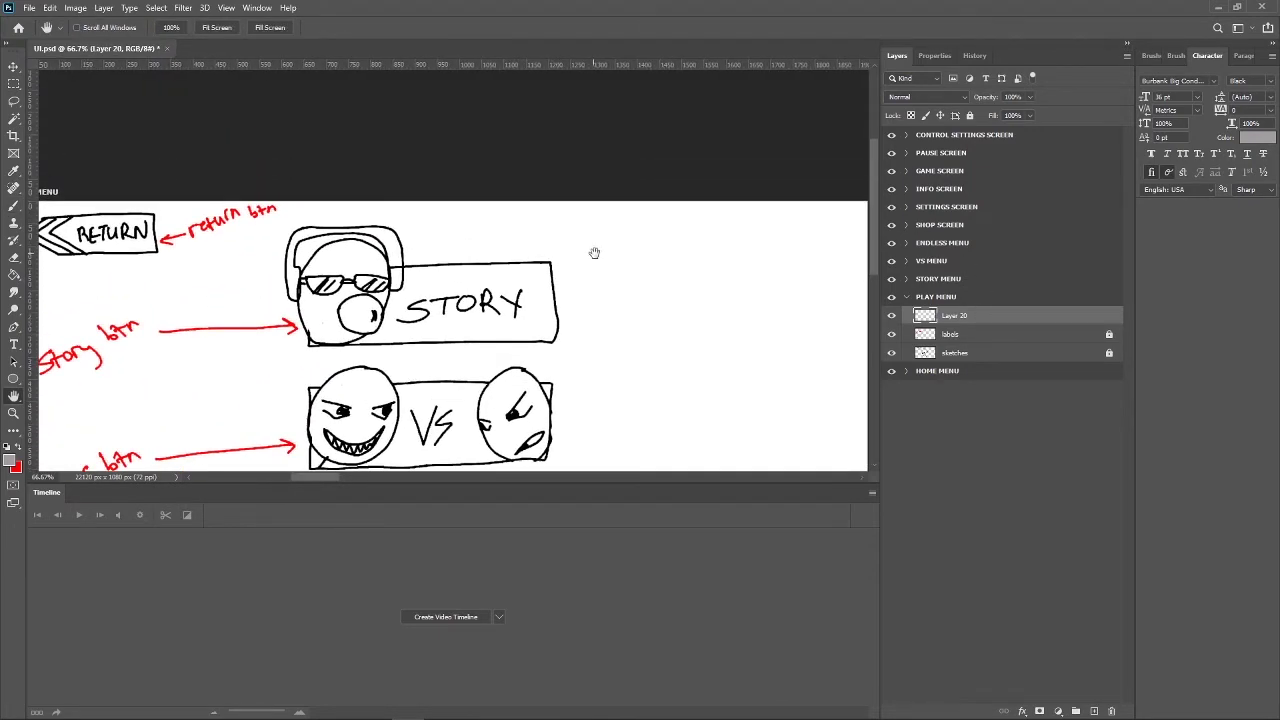
{"action": "key", "text": "ctrl+plus"}
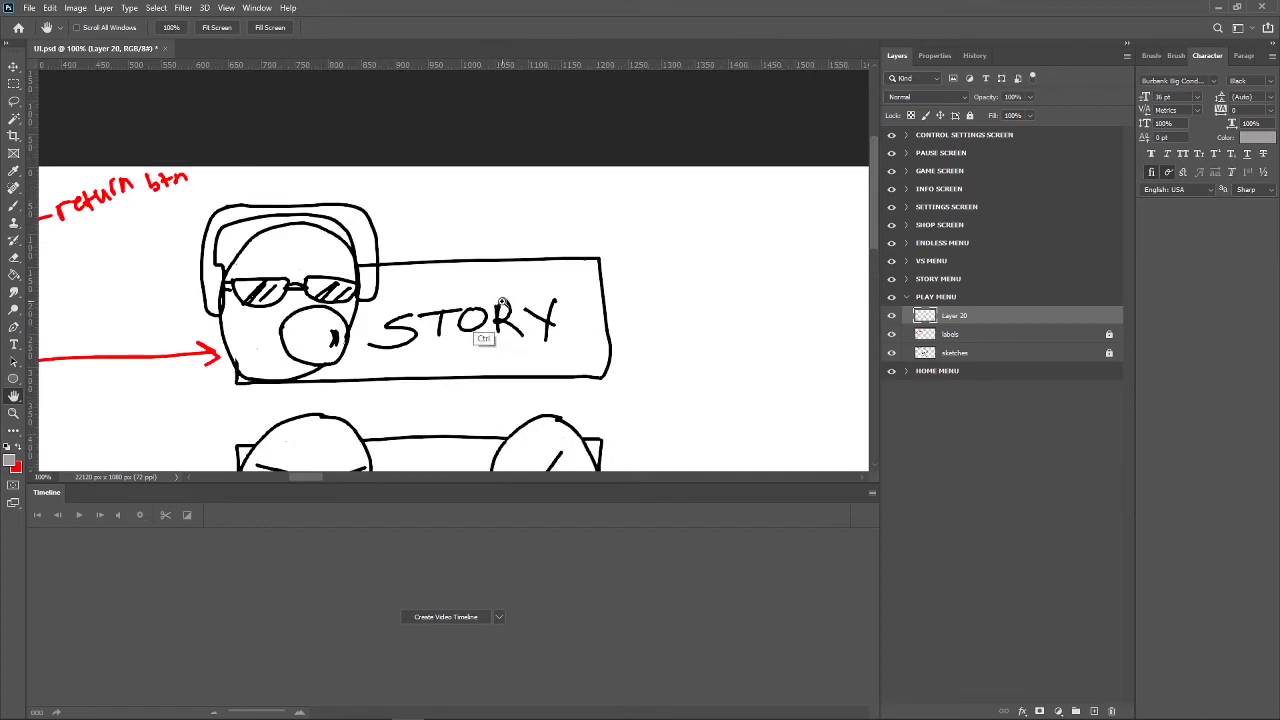
{"action": "key", "text": "ctrl+plus"}
{"action": "left_click_drag", "start_coordinate": [586, 277], "coordinate": [600, 271]}
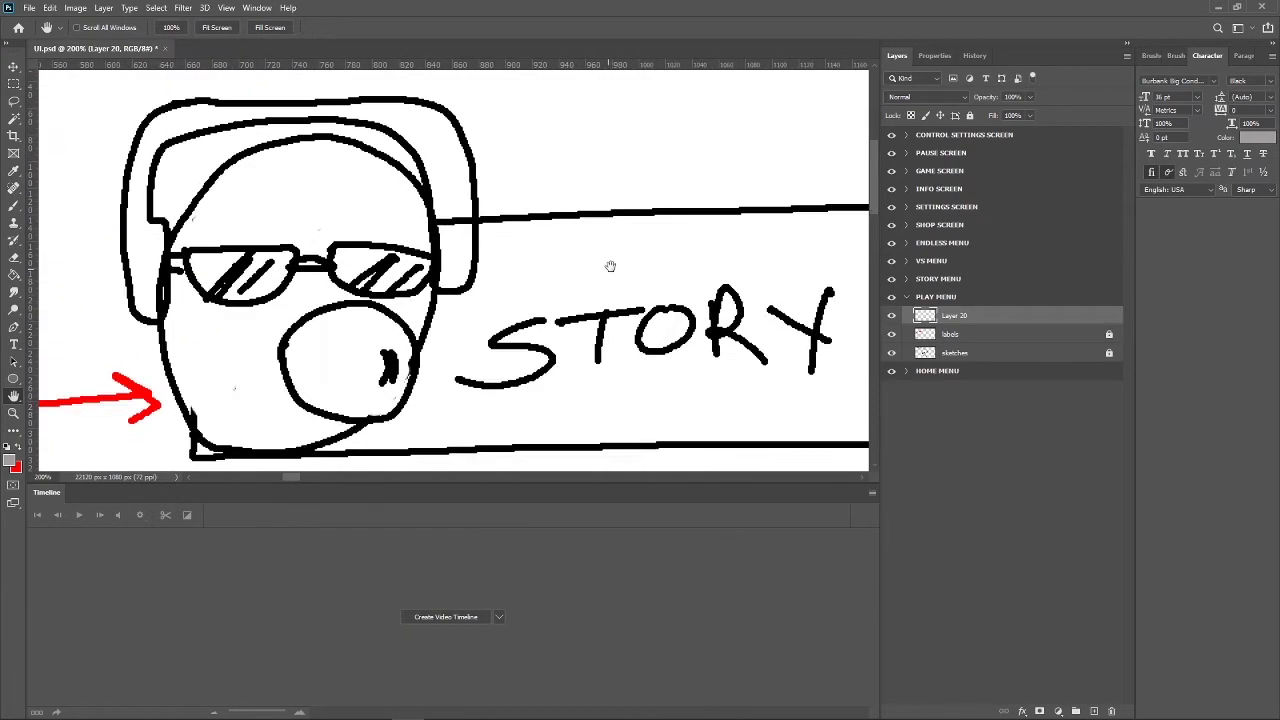
{"action": "key", "text": "ctrl+minus"}
{"action": "scroll", "coordinate": [566, 244], "scroll_direction": "up", "scroll_amount": 1}
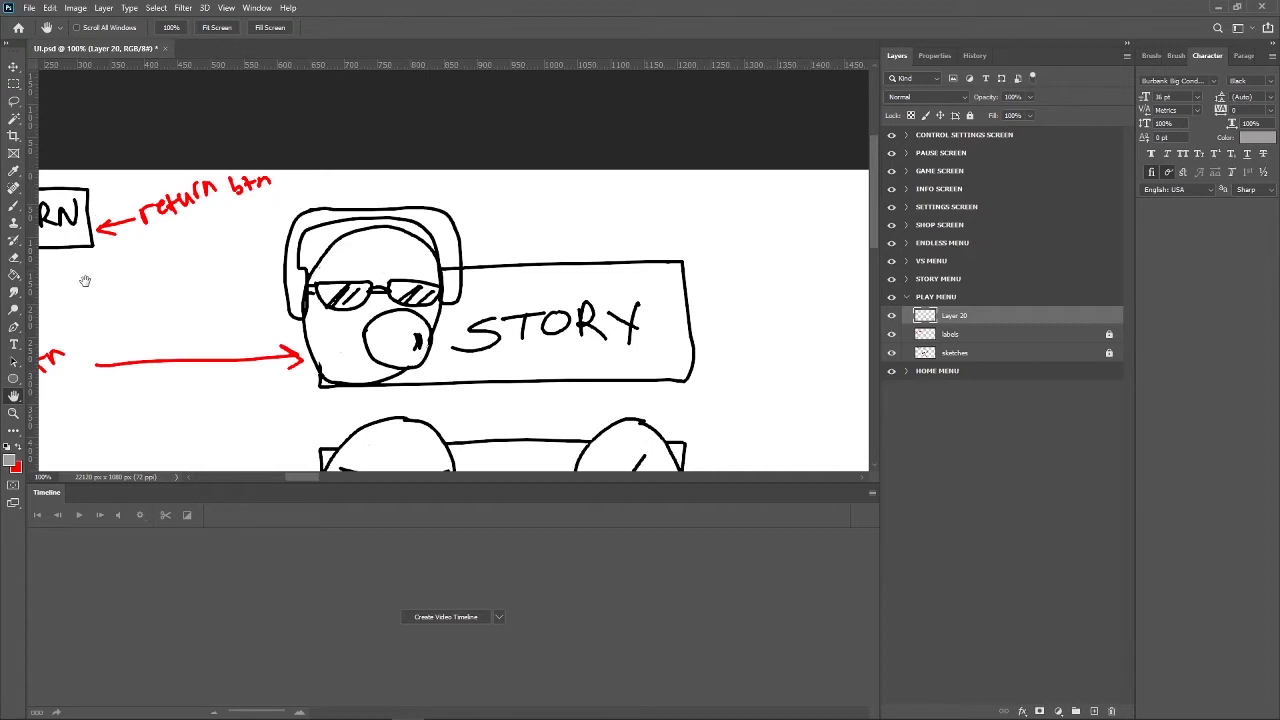
{"action": "left_click", "coordinate": [13, 328]}
{"action": "right_click", "coordinate": [13, 328]}
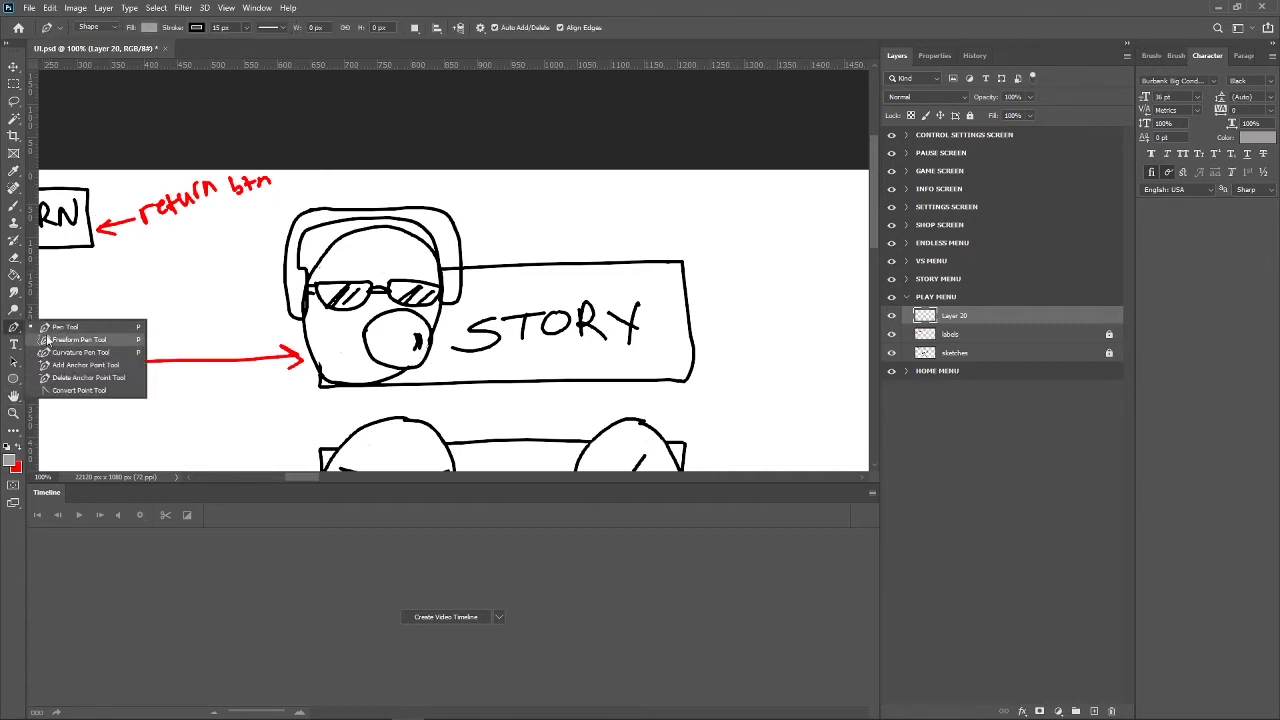
{"action": "left_click", "coordinate": [58, 332]}
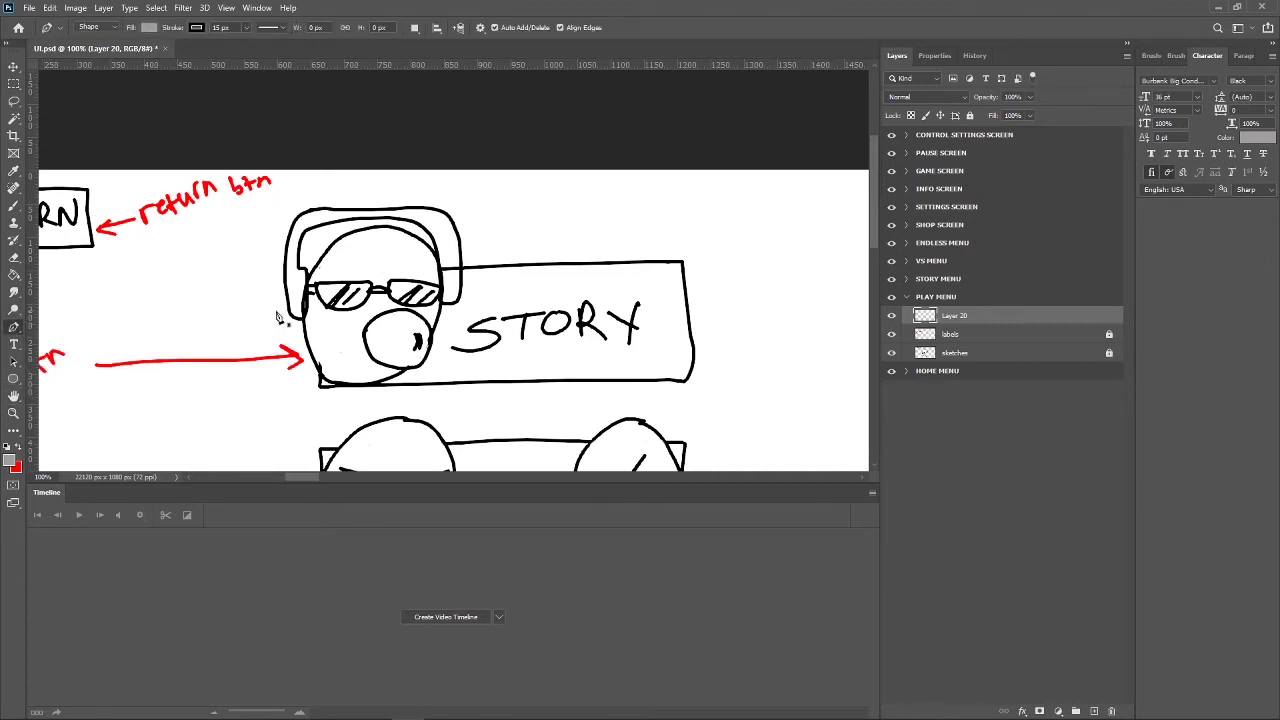
{"action": "right_click", "coordinate": [13, 328]}
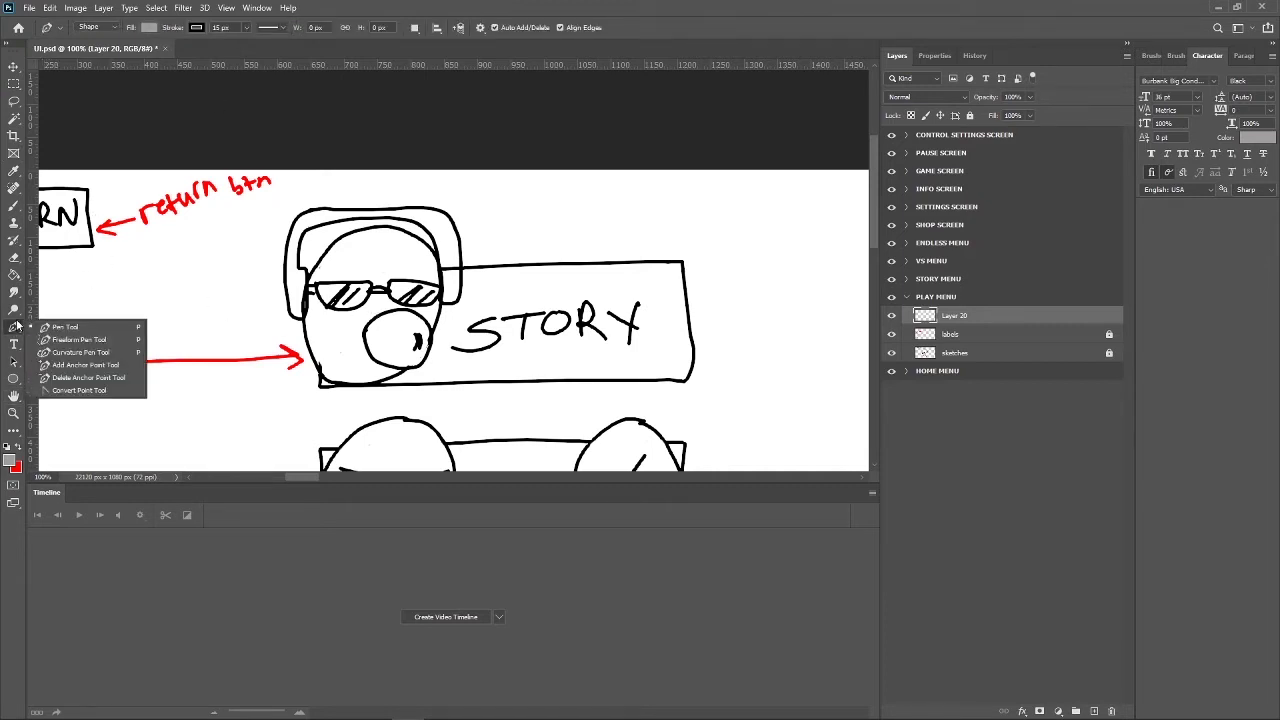
{"action": "left_click", "coordinate": [95, 354]}
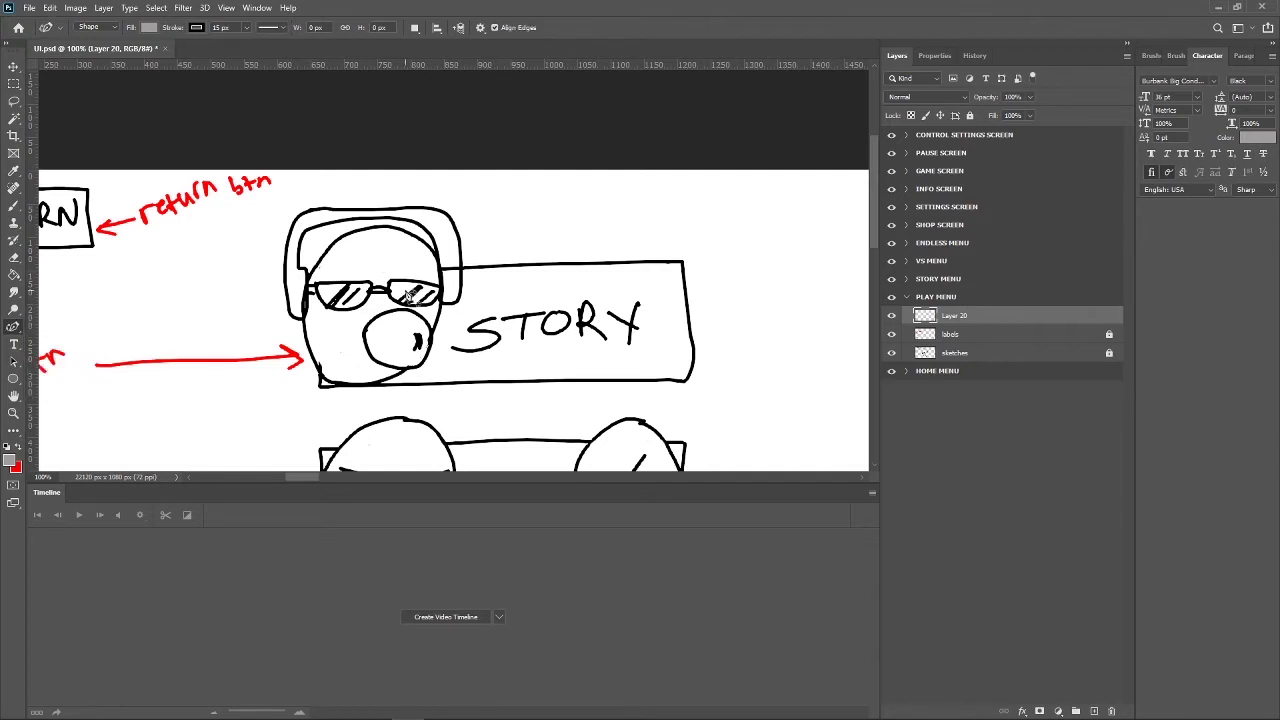
{"action": "left_click", "coordinate": [330, 210]}
{"action": "left_click", "coordinate": [306, 215]}
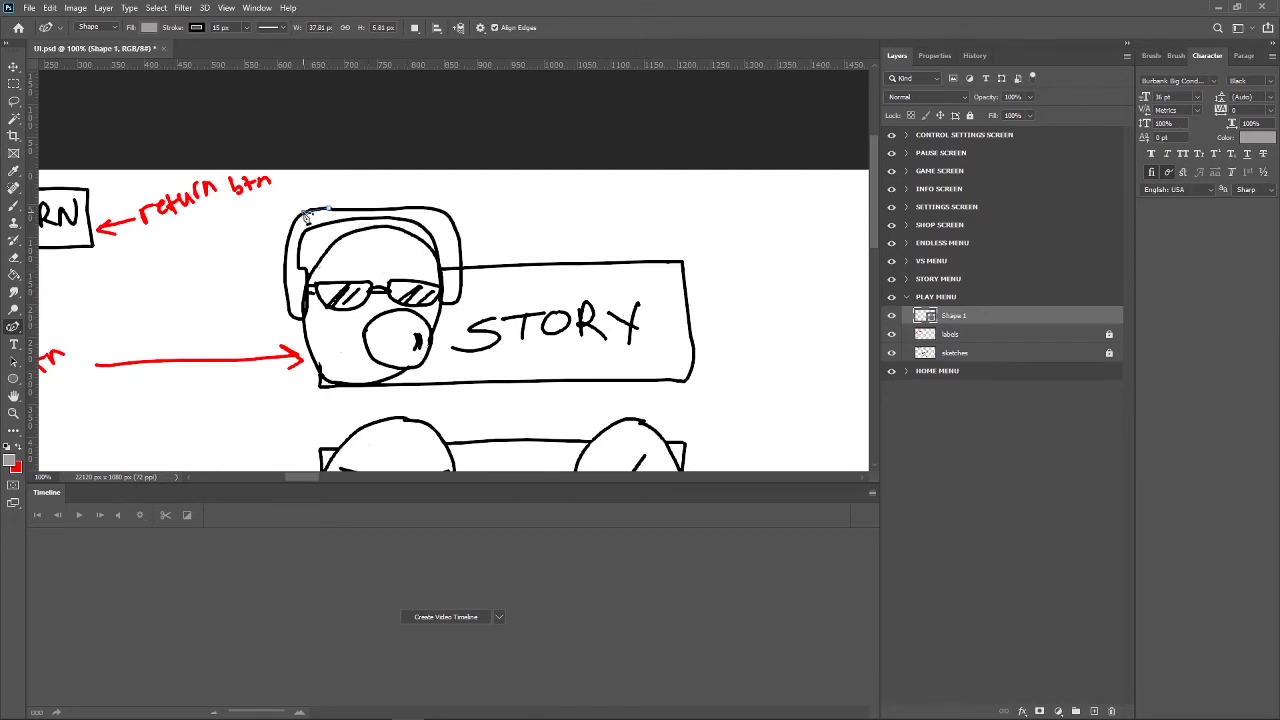
{"action": "left_click", "coordinate": [286, 233]}
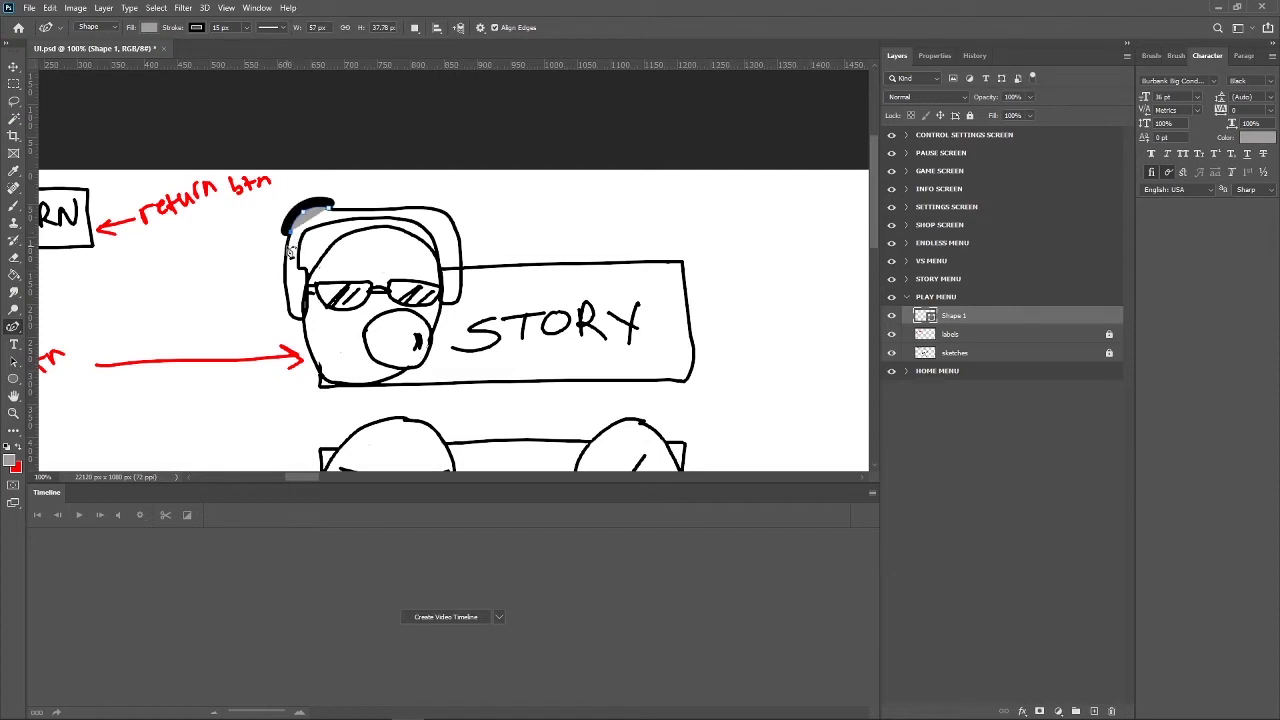
{"action": "left_click", "coordinate": [290, 316]}
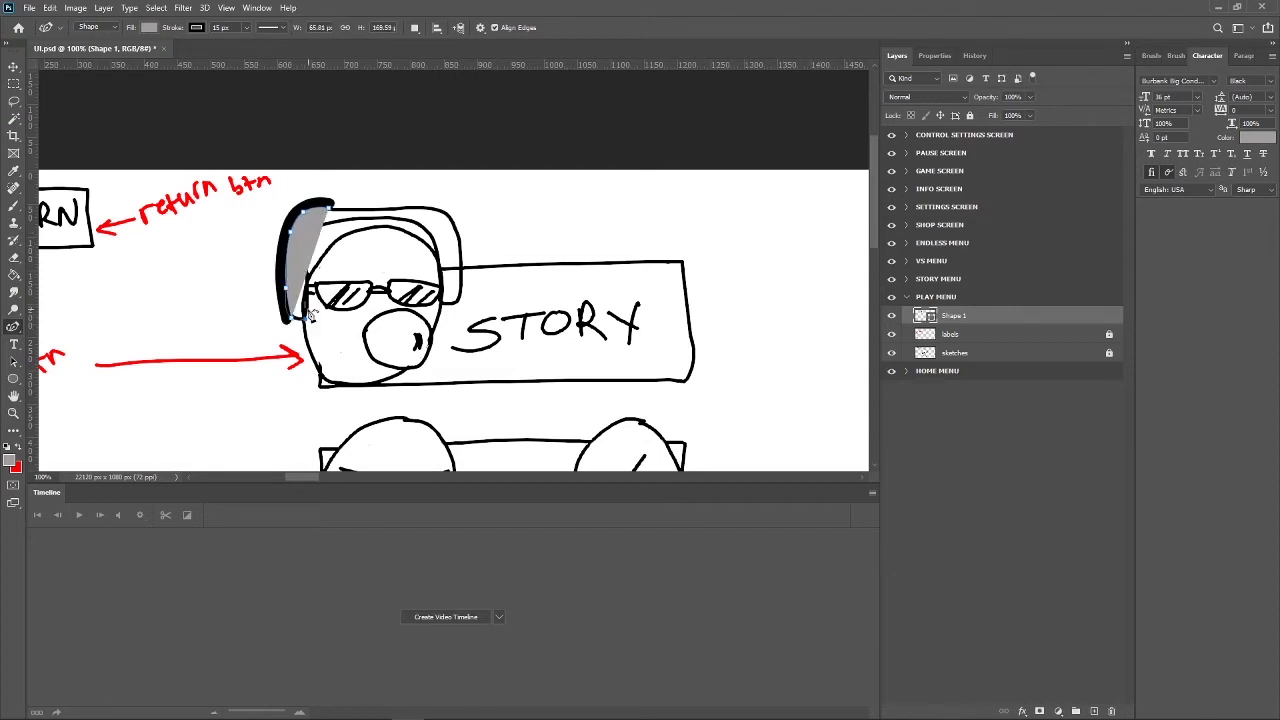
{"action": "left_click", "coordinate": [305, 323]}
{"action": "left_click", "coordinate": [307, 277]}
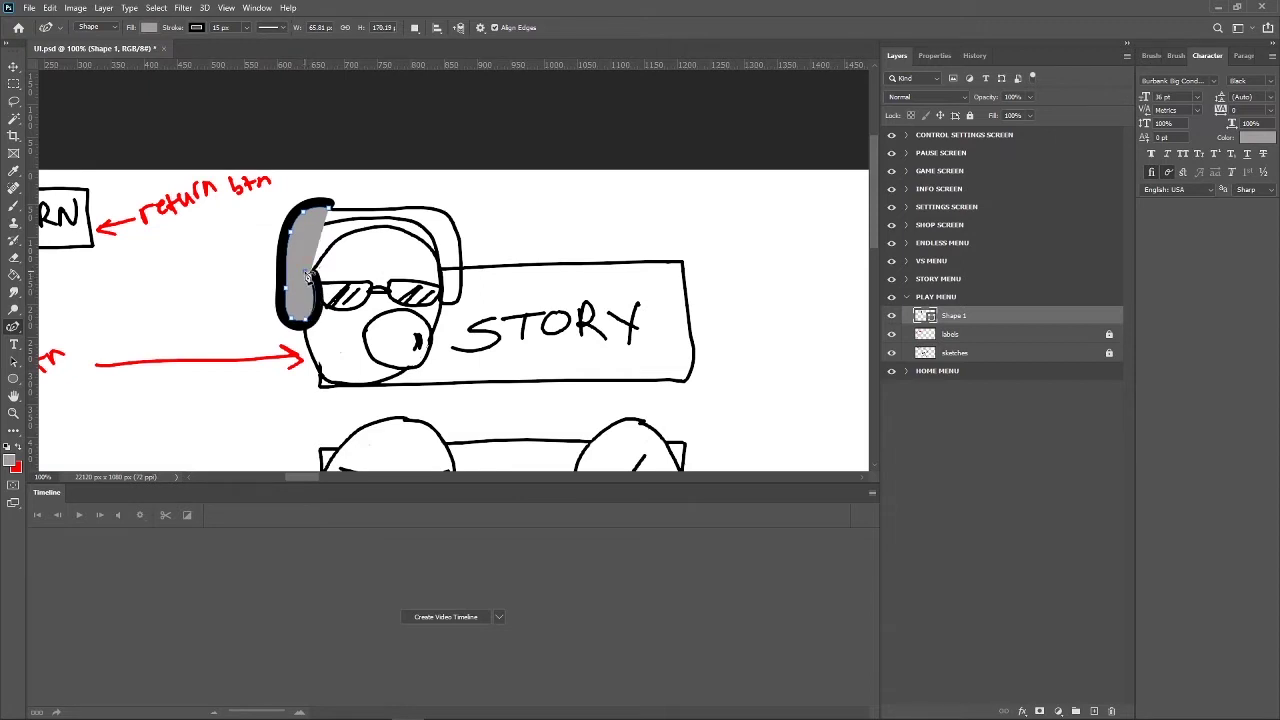
{"action": "mouse_move", "coordinate": [307, 277]}
{"action": "left_mouse_down"}
{"action": "mouse_move", "coordinate": [313, 230]}
{"action": "mouse_move", "coordinate": [354, 224]}
{"action": "left_mouse_up"}
{"action": "left_click", "coordinate": [416, 227]}
{"action": "key", "text": "ctrl+z"}
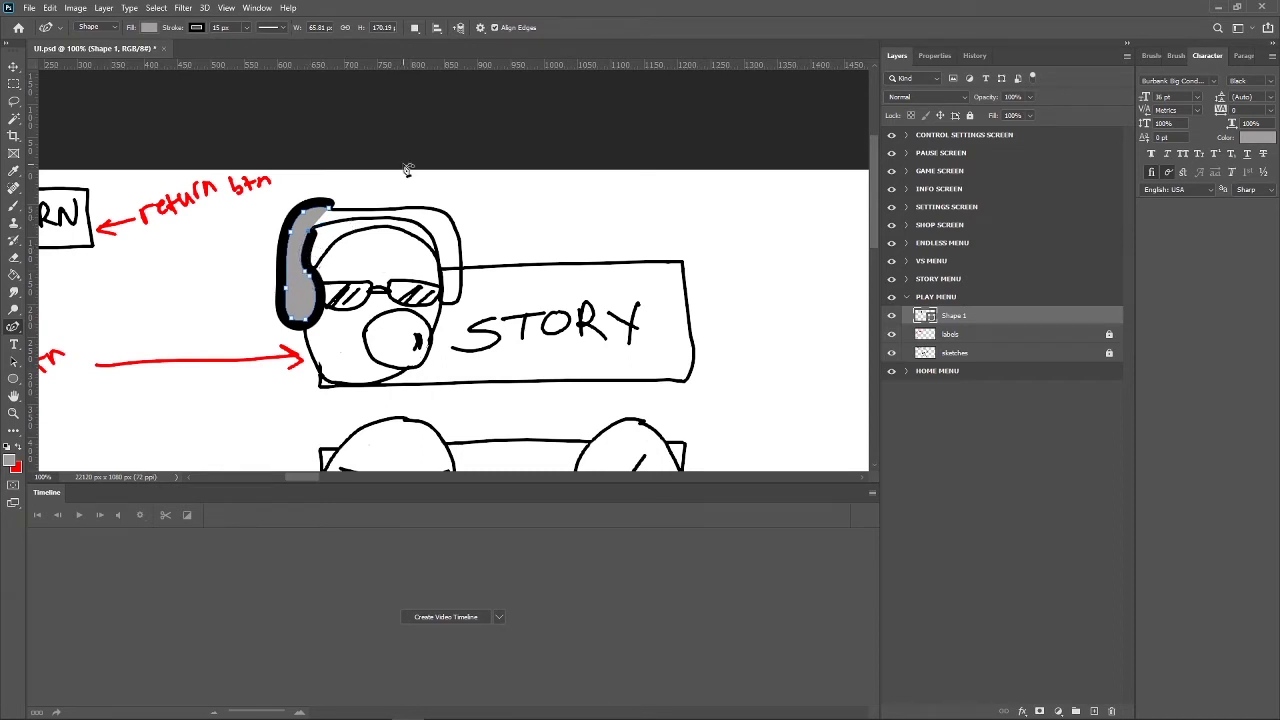
{"action": "left_click_drag", "start_coordinate": [304, 262], "coordinate": [308, 250]}
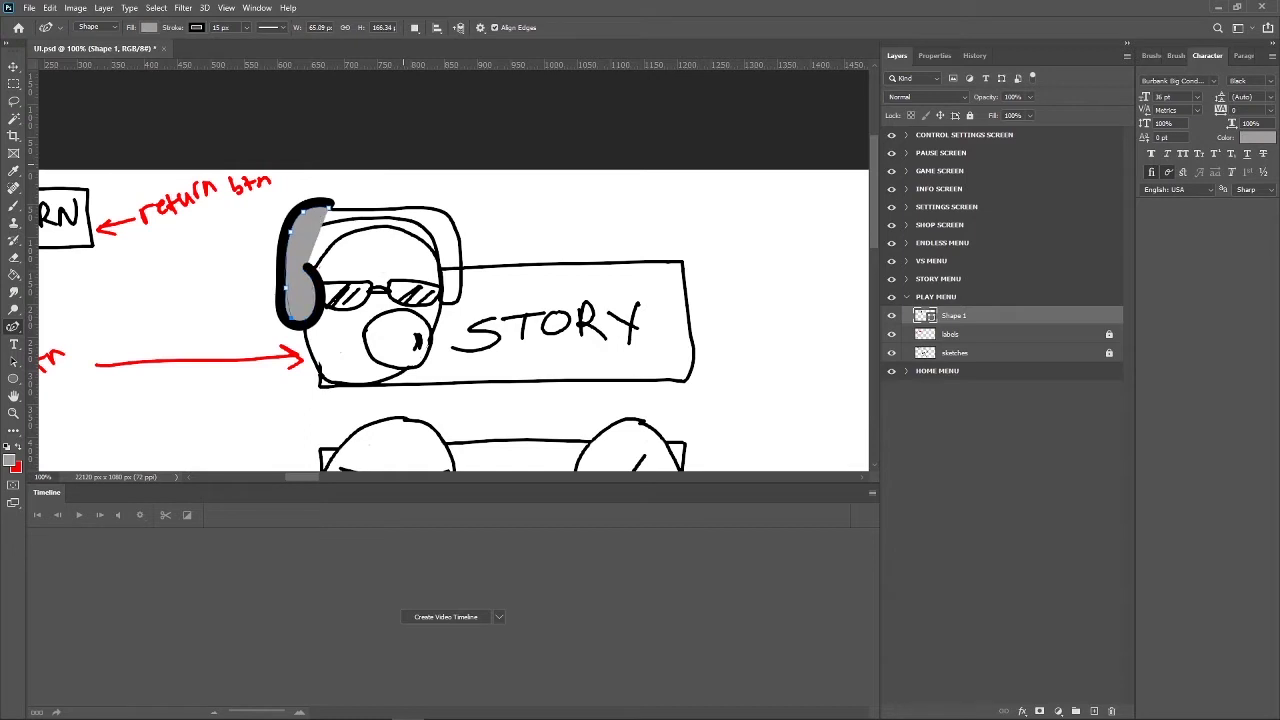
{"action": "key", "text": "ctrl+z"}
{"action": "key", "text": "ctrl+z"}
{"action": "key", "text": "ctrl+z"}
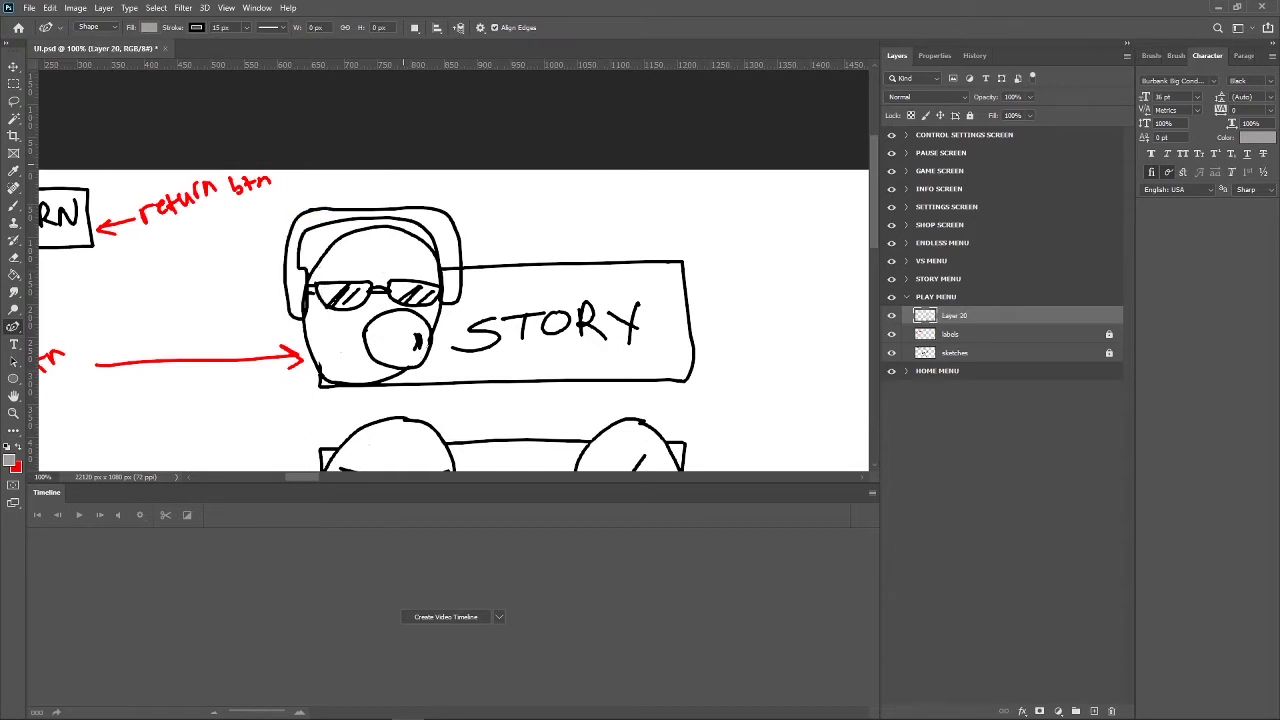
Set the standard Pen tool to a thin stroke and no fill.
{"action": "right_click", "coordinate": [10, 330]}
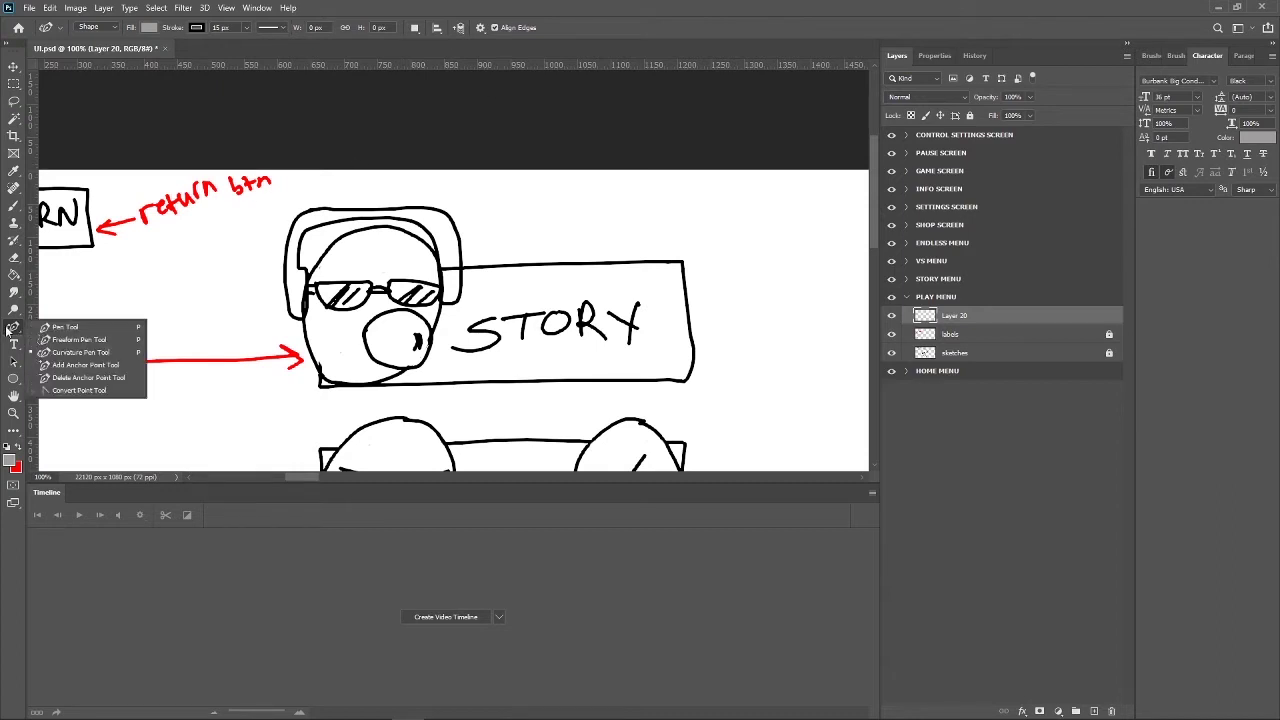
{"action": "left_click", "coordinate": [65, 327]}
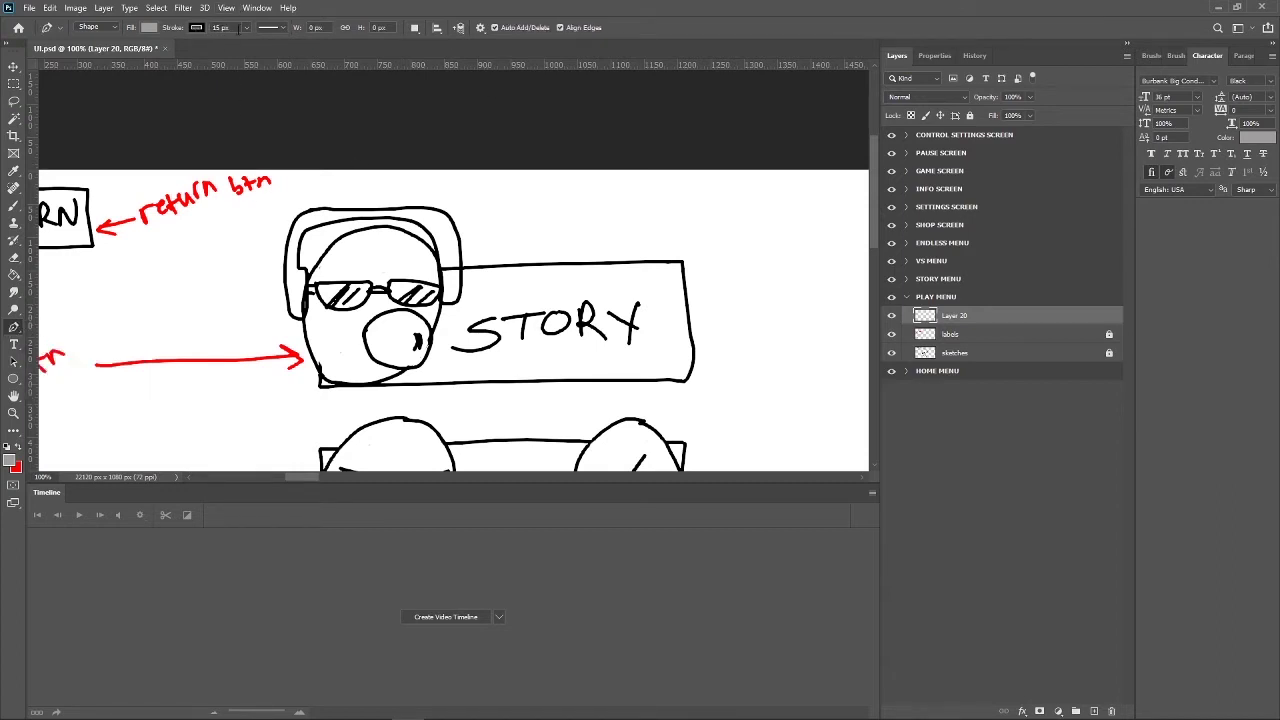
{"action": "left_click", "coordinate": [246, 27]}
{"action": "left_click_drag", "start_coordinate": [248, 44], "coordinate": [235, 44]}
{"action": "left_click", "coordinate": [150, 28]}
{"action": "left_click", "coordinate": [71, 53]}
{"action": "left_click", "coordinate": [399, 7]}
Place anchors from beside the glasses up and across the headphones' top.
{"action": "left_click", "coordinate": [455, 305]}
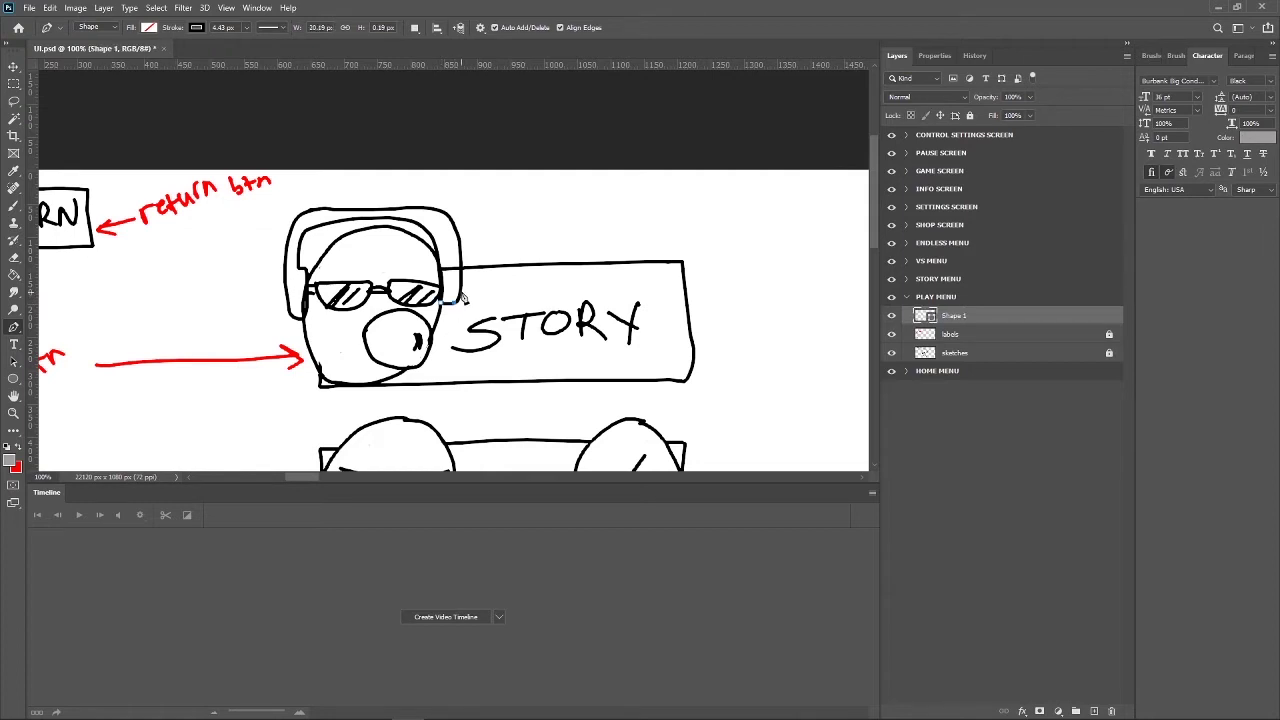
{"action": "left_click", "coordinate": [463, 288]}
{"action": "left_click", "coordinate": [458, 213]}
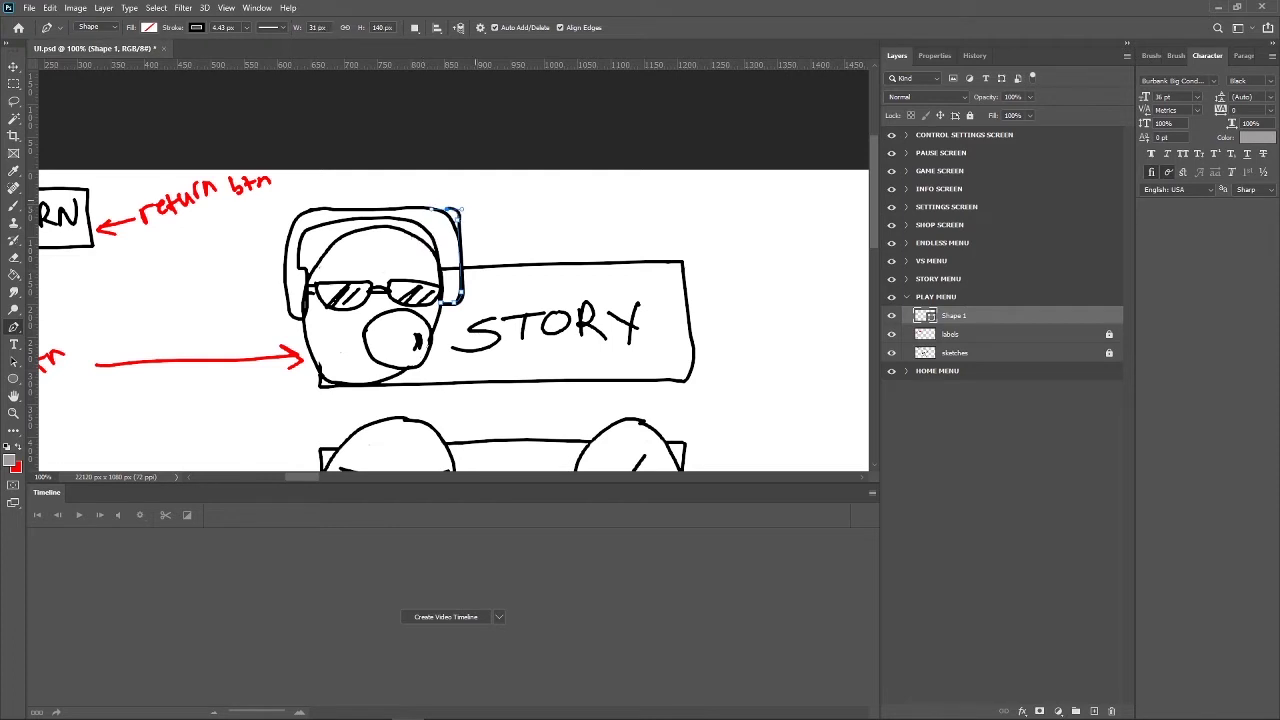
{"action": "left_click_drag", "start_coordinate": [316, 209], "coordinate": [293, 232]}
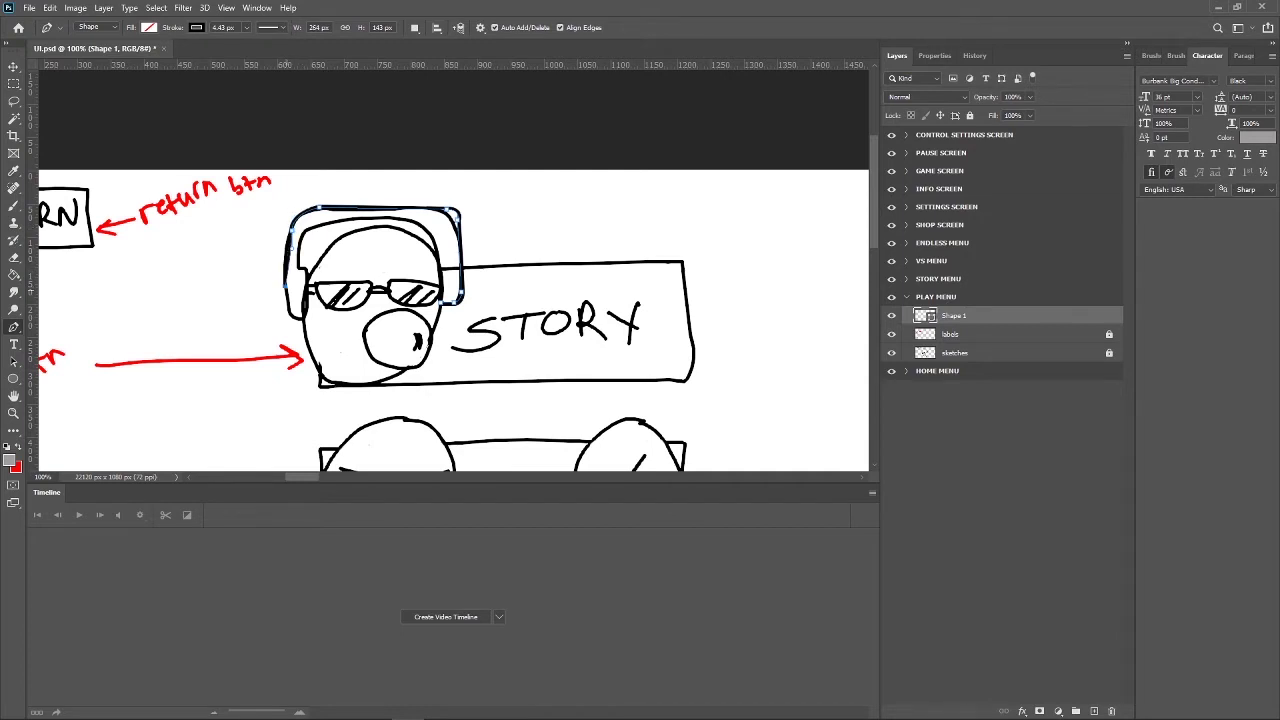
Extend the path down the headphones' left edge and along the inner edge to the right glasses.
{"action": "key", "text": "ctrl"}
{"action": "left_click_drag", "start_coordinate": [292, 318], "coordinate": [313, 325]}
{"action": "key", "text": "shift"}
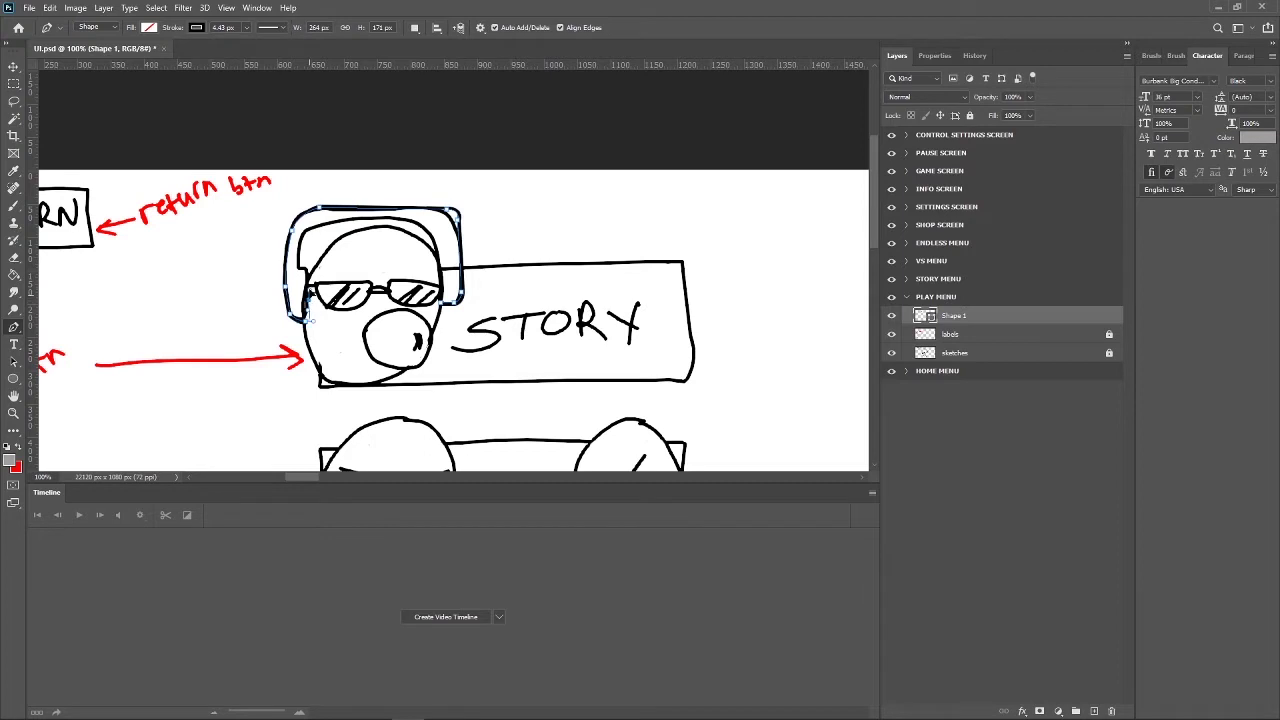
{"action": "key", "text": "shift"}
{"action": "left_click", "coordinate": [306, 318]}
{"action": "key", "text": "shift"}
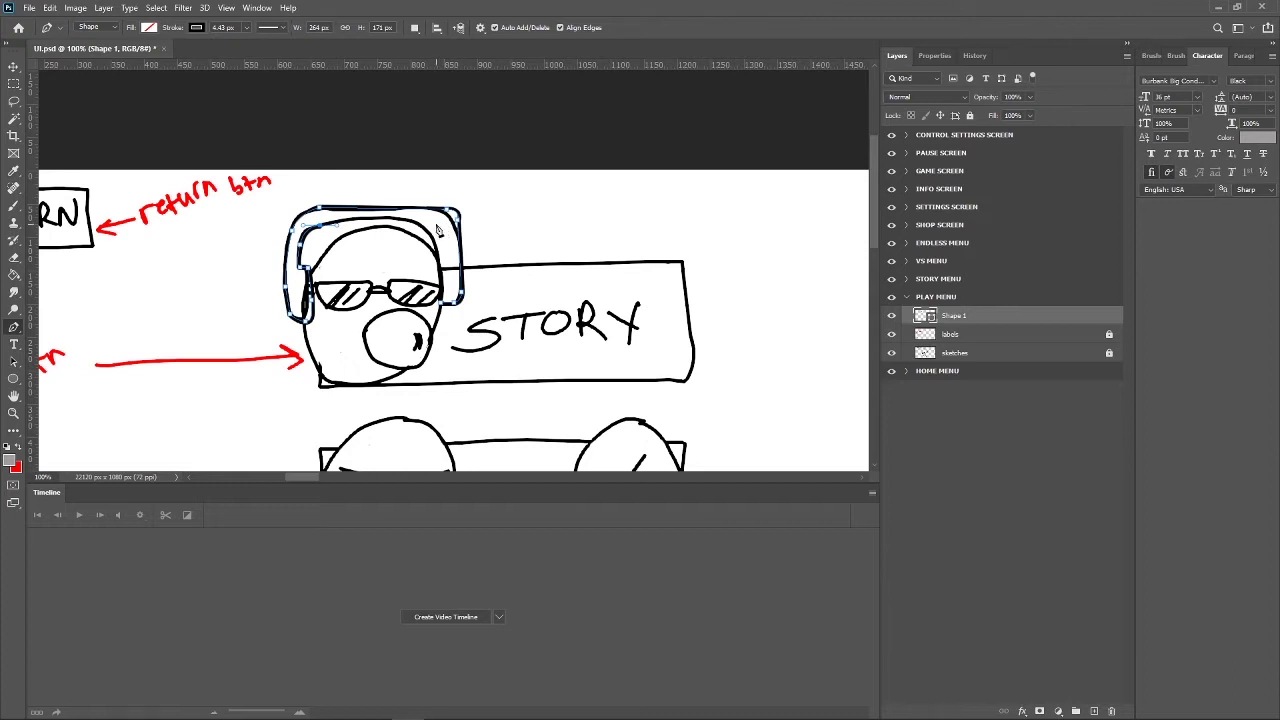
{"action": "left_click", "coordinate": [438, 225]}
{"action": "key", "text": "ctrl+z"}
{"action": "left_click", "coordinate": [437, 232], "text": "shift"}
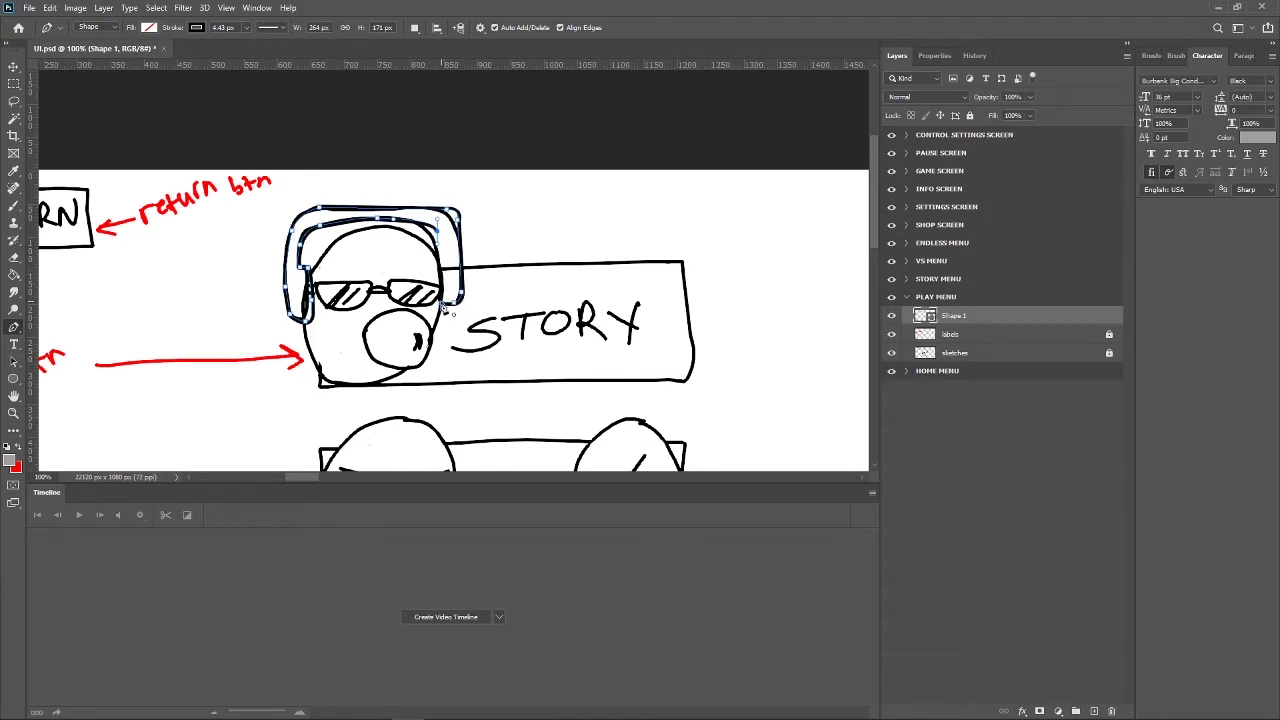
{"action": "left_click", "coordinate": [450, 302]}
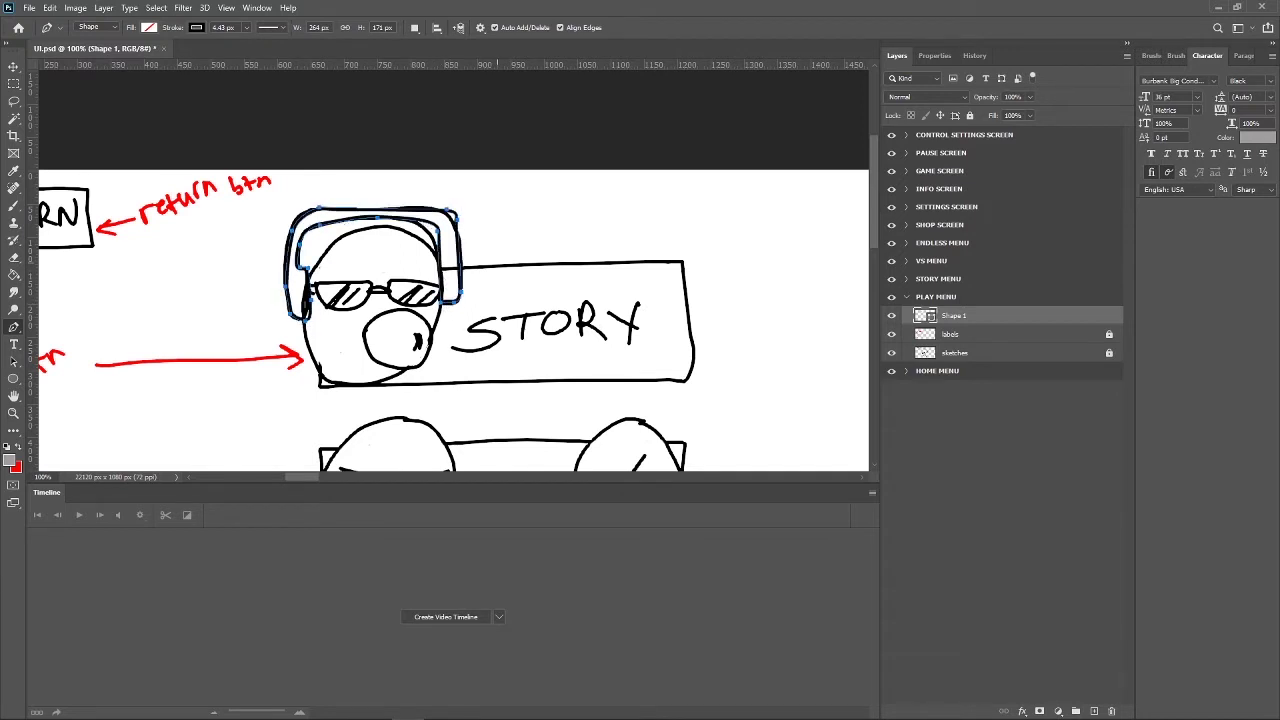
Fill the headphone shape black, zero its stroke width, and add a new empty layer.
{"action": "left_click", "coordinate": [149, 27]}
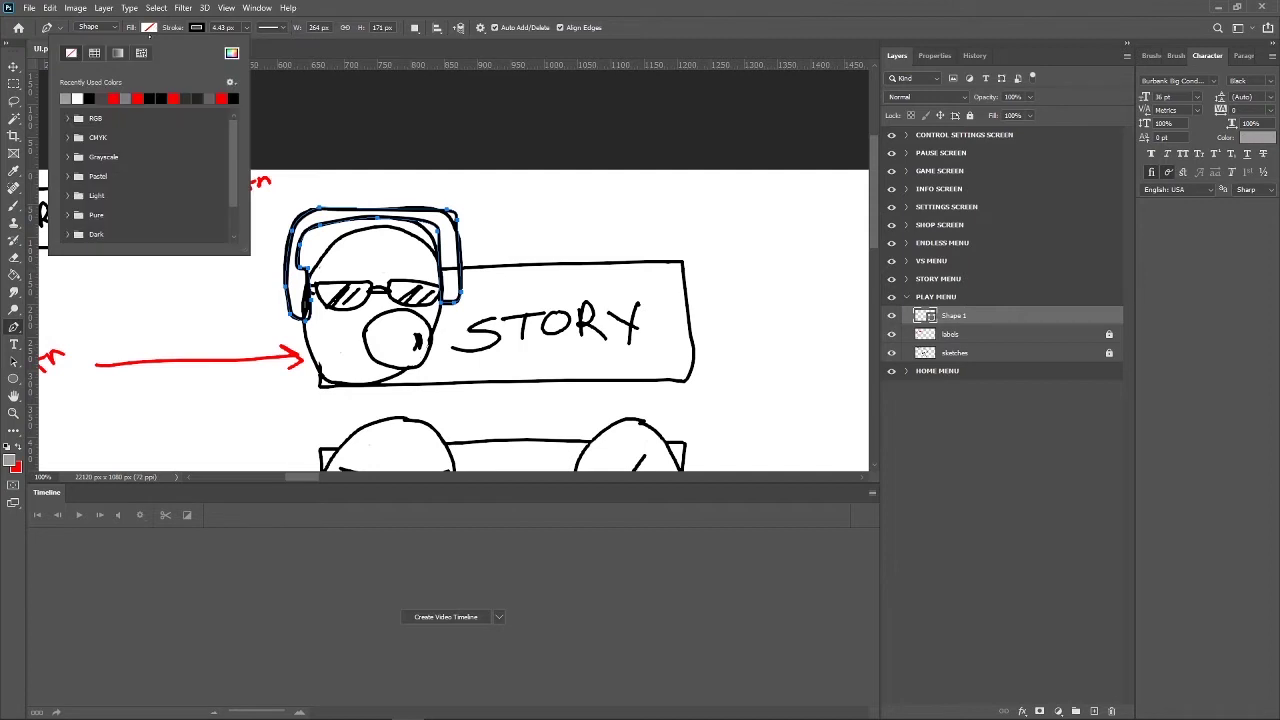
{"action": "left_click", "coordinate": [91, 98]}
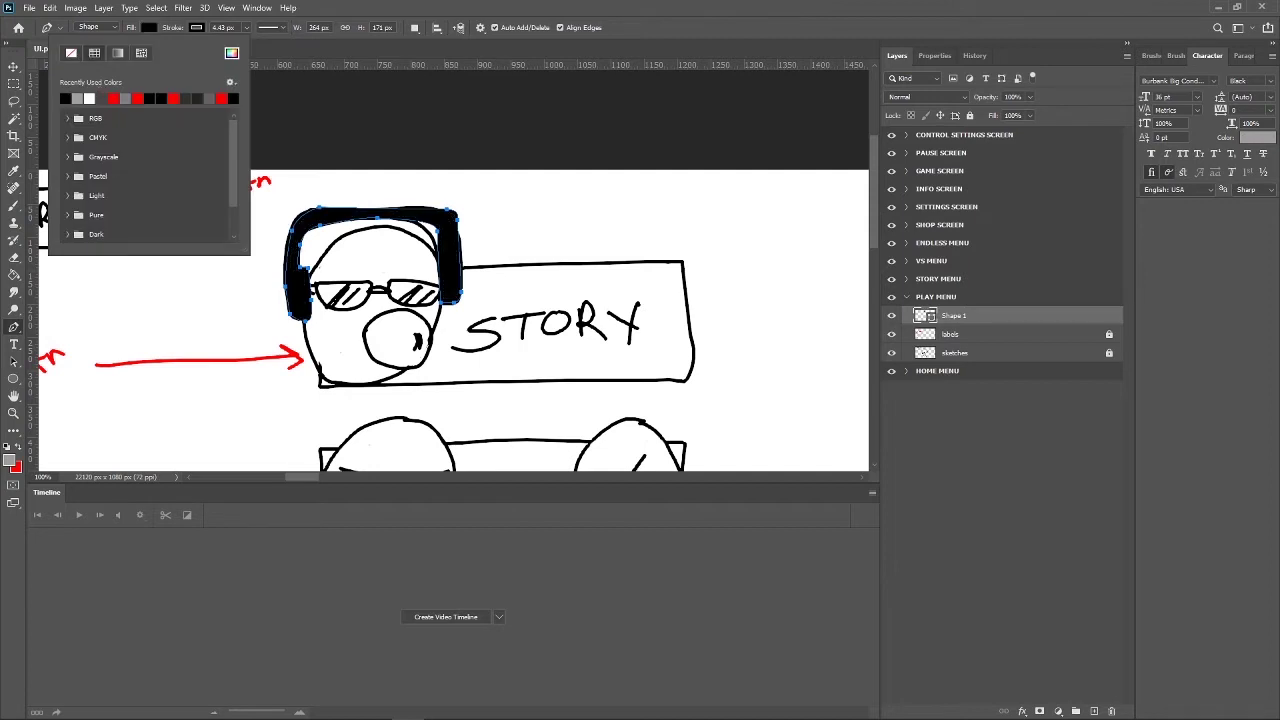
{"action": "left_click", "coordinate": [246, 27]}
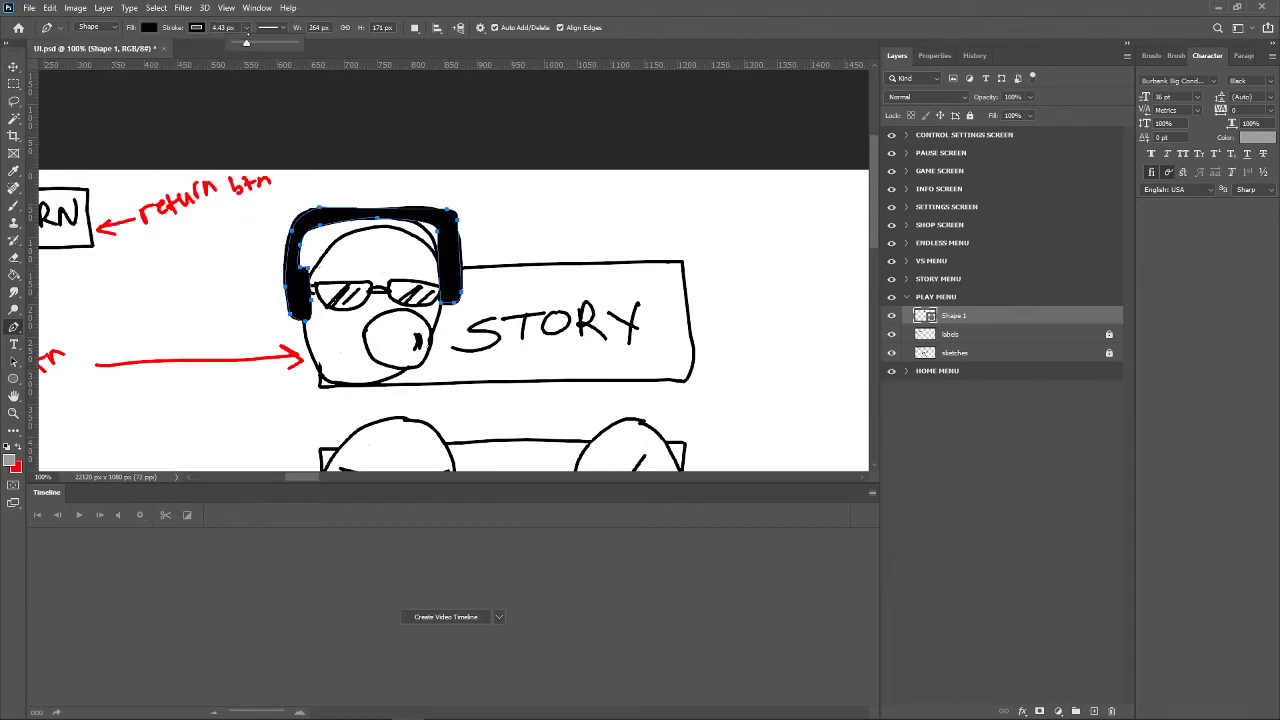
{"action": "left_click_drag", "start_coordinate": [246, 43], "coordinate": [210, 45]}
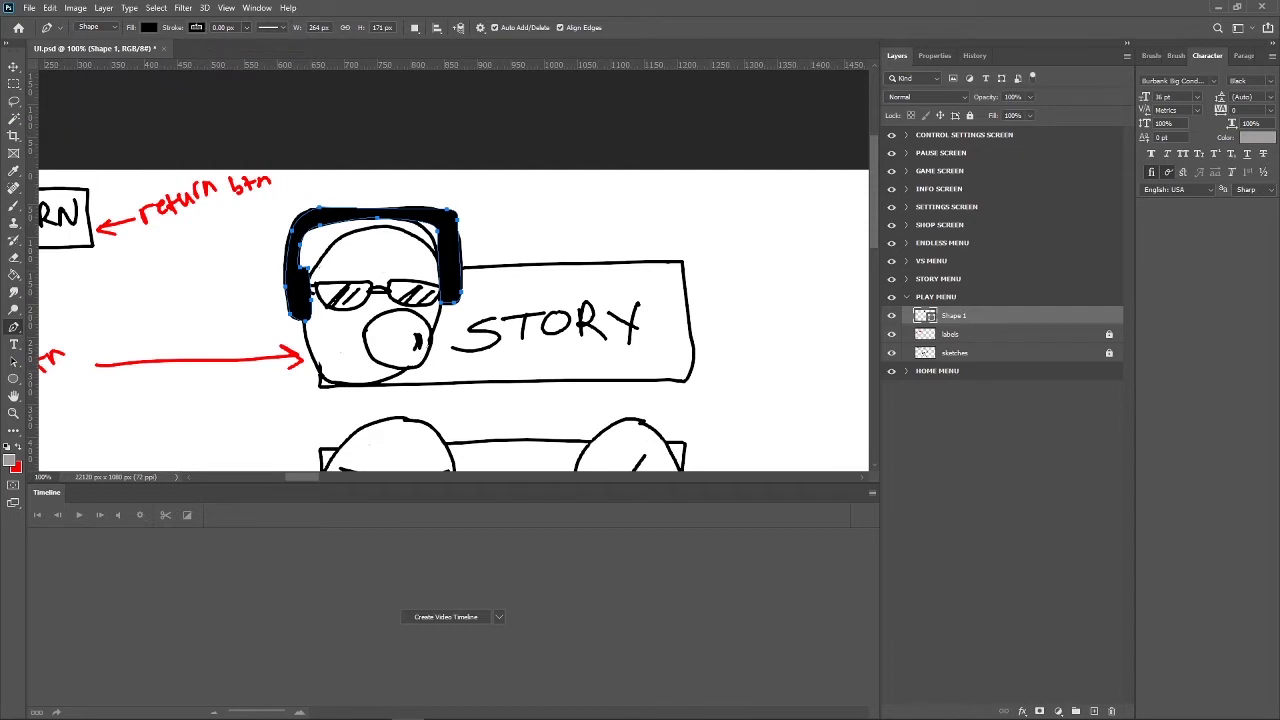
{"action": "left_click", "coordinate": [197, 27]}
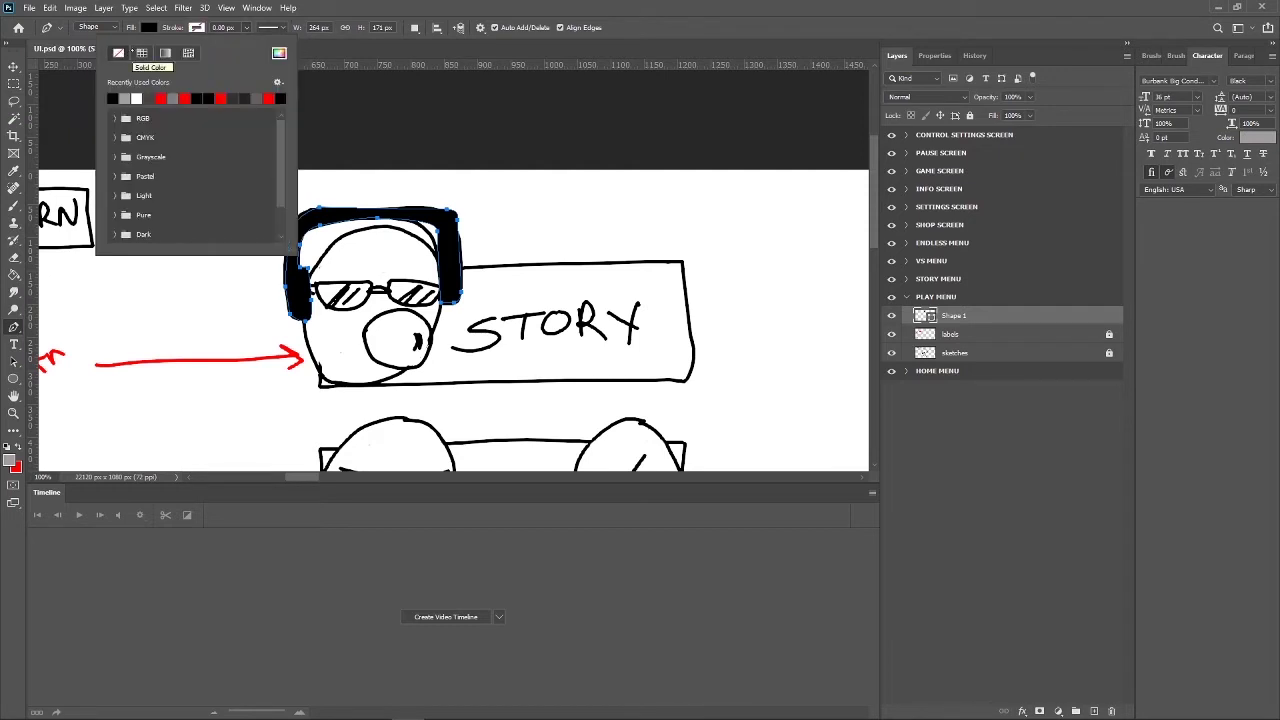
{"action": "left_click", "coordinate": [1093, 712]}
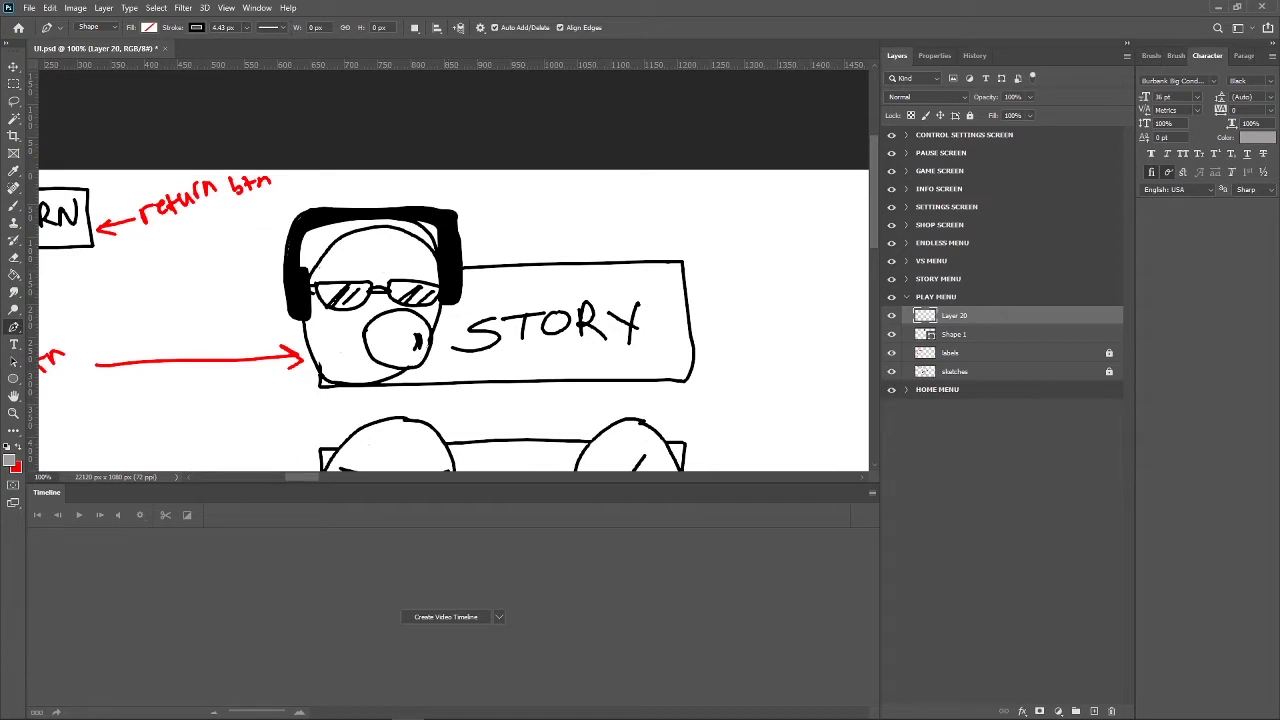
Trace the character's face outline with curved Pen anchors and close the path.
{"action": "left_click", "coordinate": [385, 226]}
{"action": "left_click", "coordinate": [314, 267]}
{"action": "left_click_drag", "start_coordinate": [309, 287], "coordinate": [300, 313]}
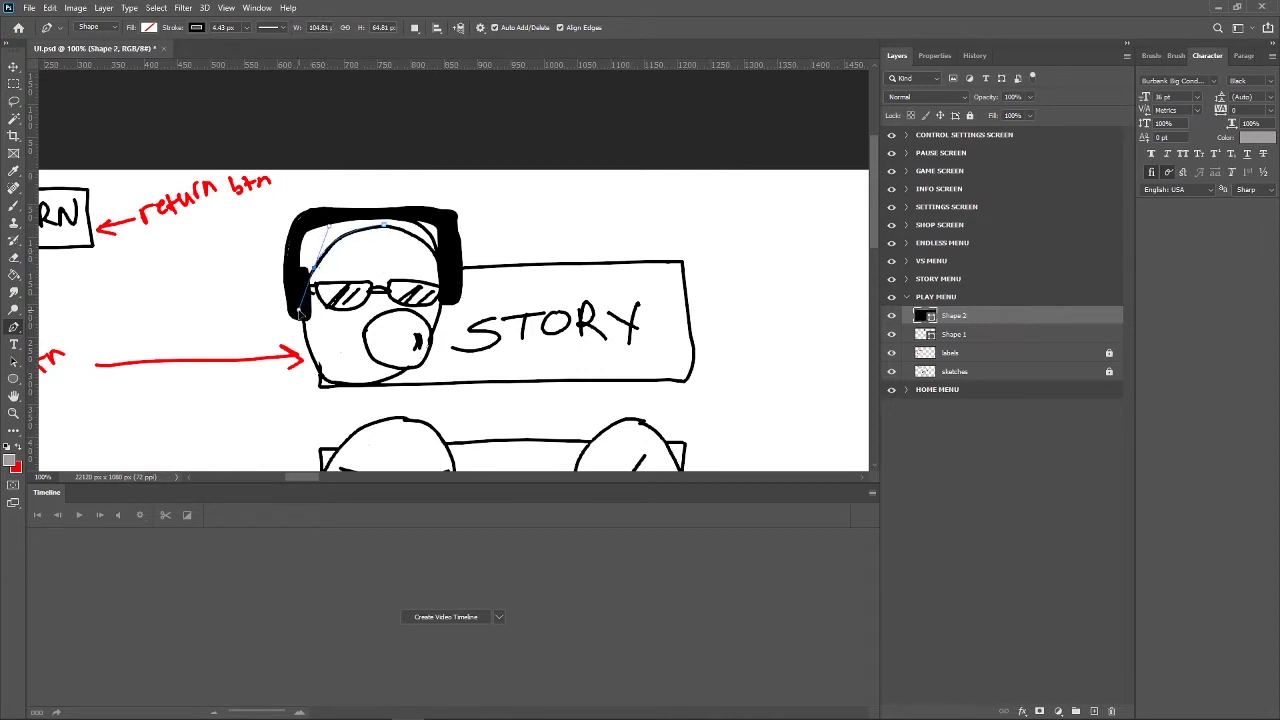
{"action": "left_click_drag", "start_coordinate": [321, 380], "coordinate": [350, 395]}
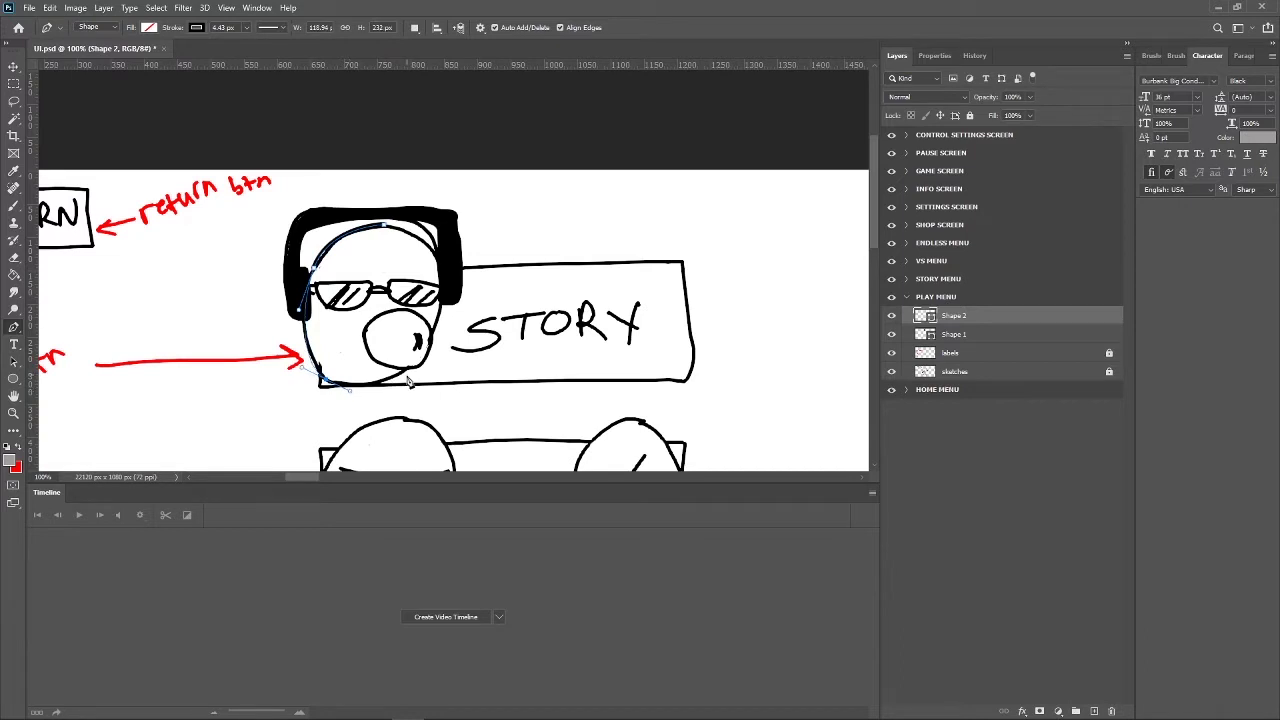
{"action": "left_click_drag", "start_coordinate": [411, 368], "coordinate": [426, 350]}
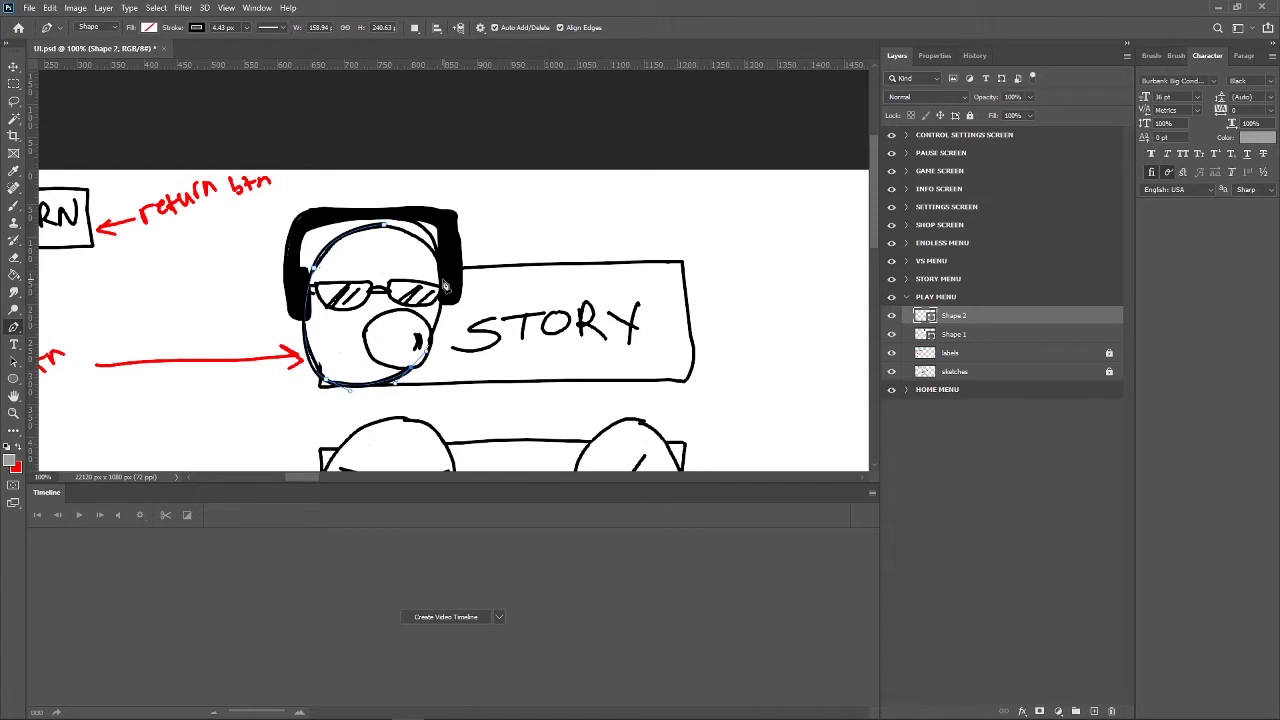
{"action": "left_click_drag", "start_coordinate": [446, 284], "coordinate": [443, 258]}
{"action": "left_click", "coordinate": [383, 224]}
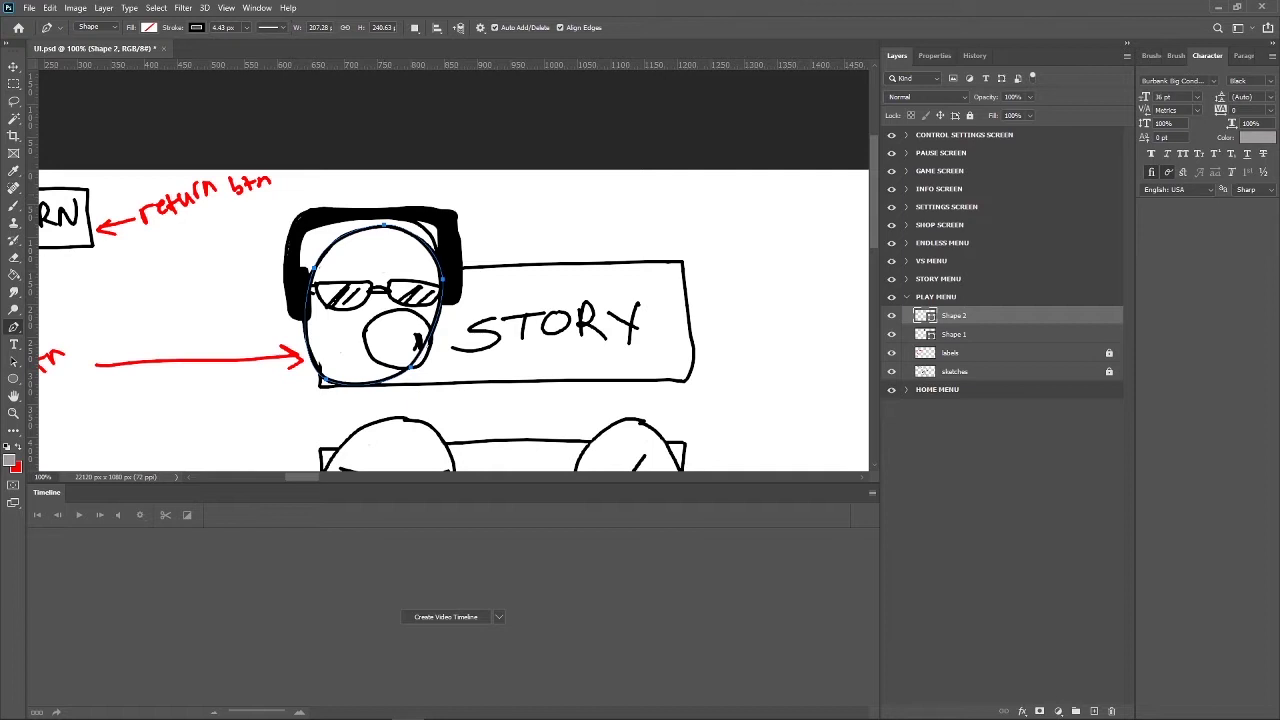
Rename the layers face_base and head_phones, then add an empty layer above face_base.
{"action": "double_click", "coordinate": [953, 315]}
{"action": "type", "text": "face_base"}
{"action": "key", "text": "Return"}
{"action": "left_click", "coordinate": [963, 334]}
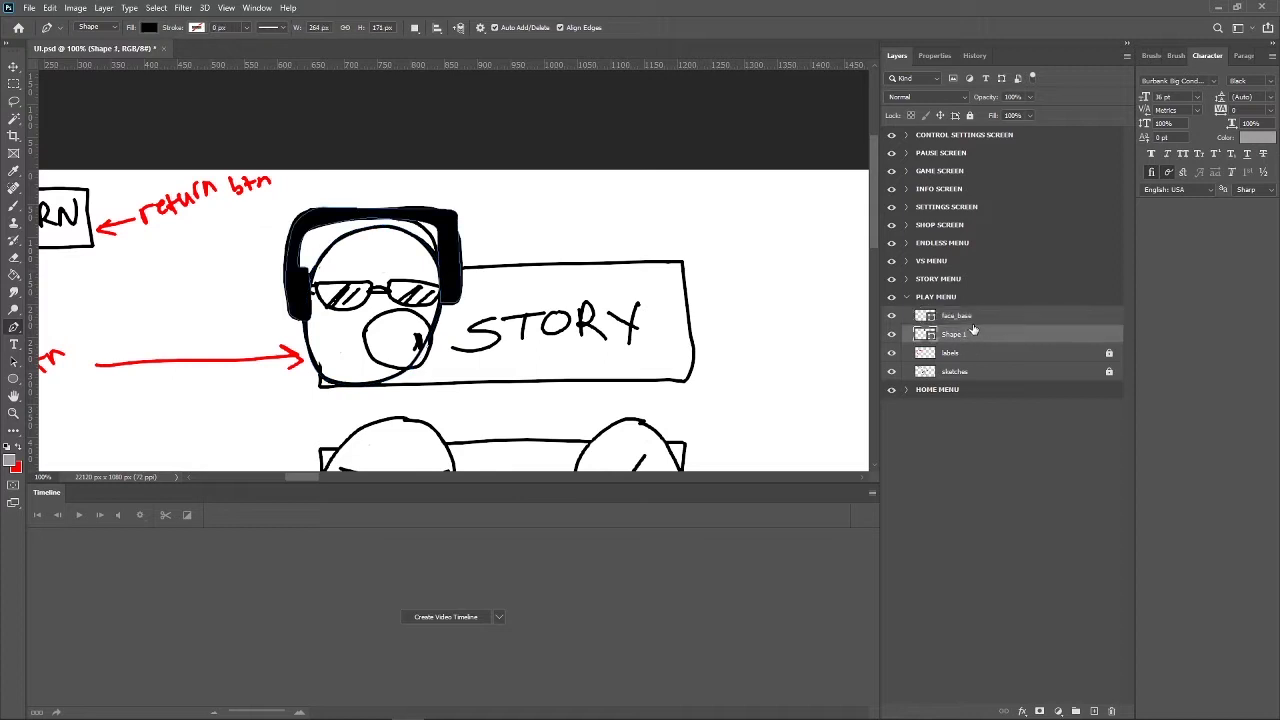
{"action": "double_click", "coordinate": [963, 334]}
{"action": "type", "text": "hones"}
{"action": "key", "text": "Return"}
{"action": "left_click", "coordinate": [956, 316]}
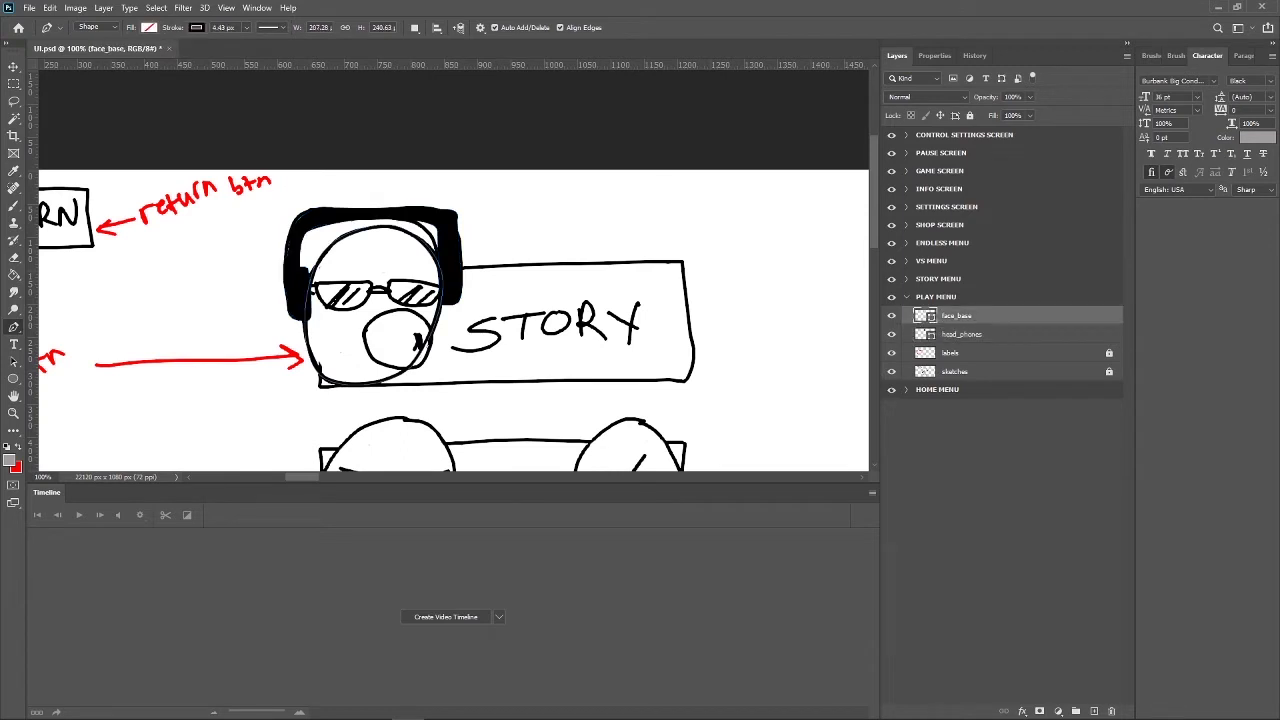
{"action": "left_click", "coordinate": [1093, 711]}
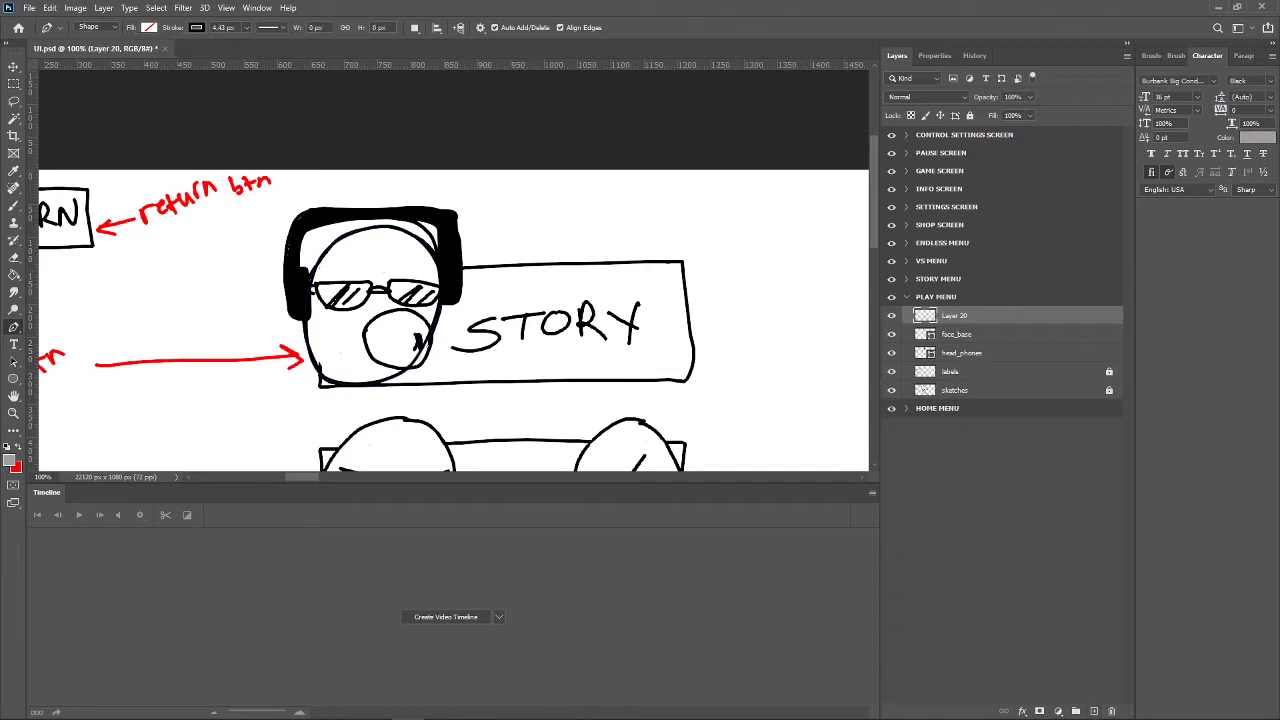
Zoom in and trace the sunglasses' top edge from the left lens to the bridge.
{"action": "key", "text": "ctrl+plus"}
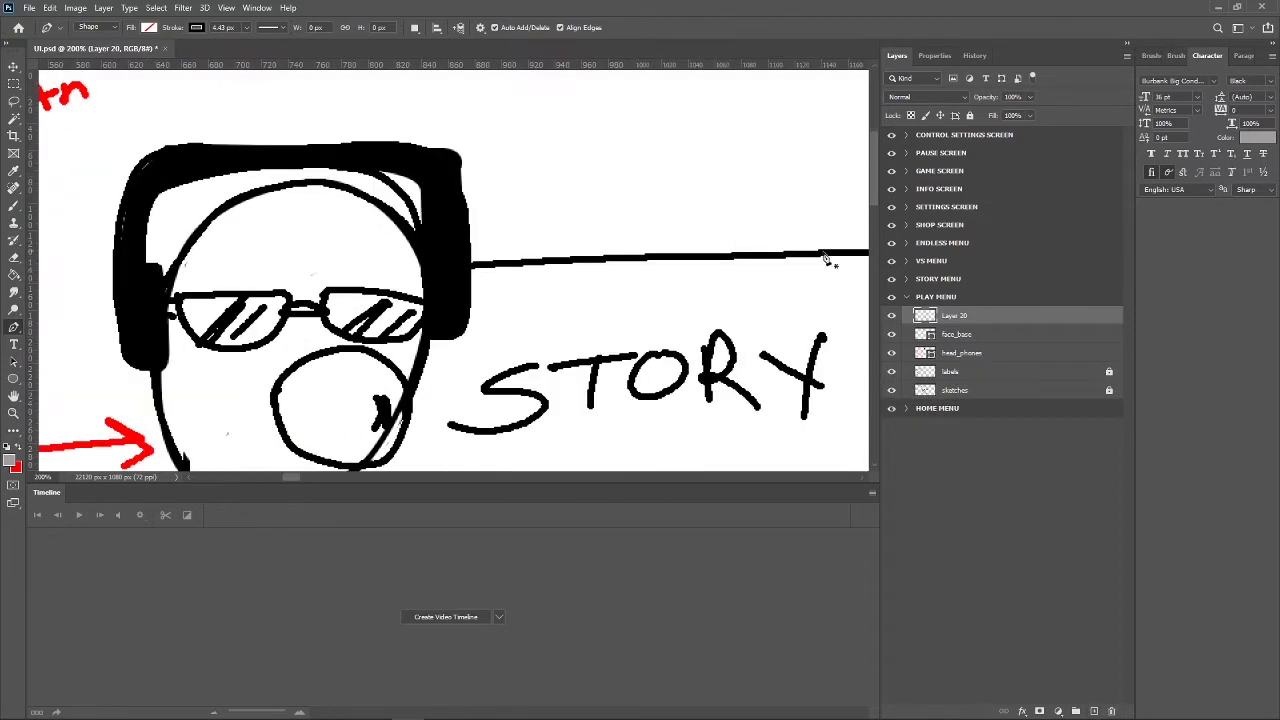
{"action": "scroll", "coordinate": [872, 193], "scroll_direction": "down", "scroll_amount": 1}
{"action": "scroll", "coordinate": [872, 193], "scroll_direction": "down", "scroll_amount": 1}
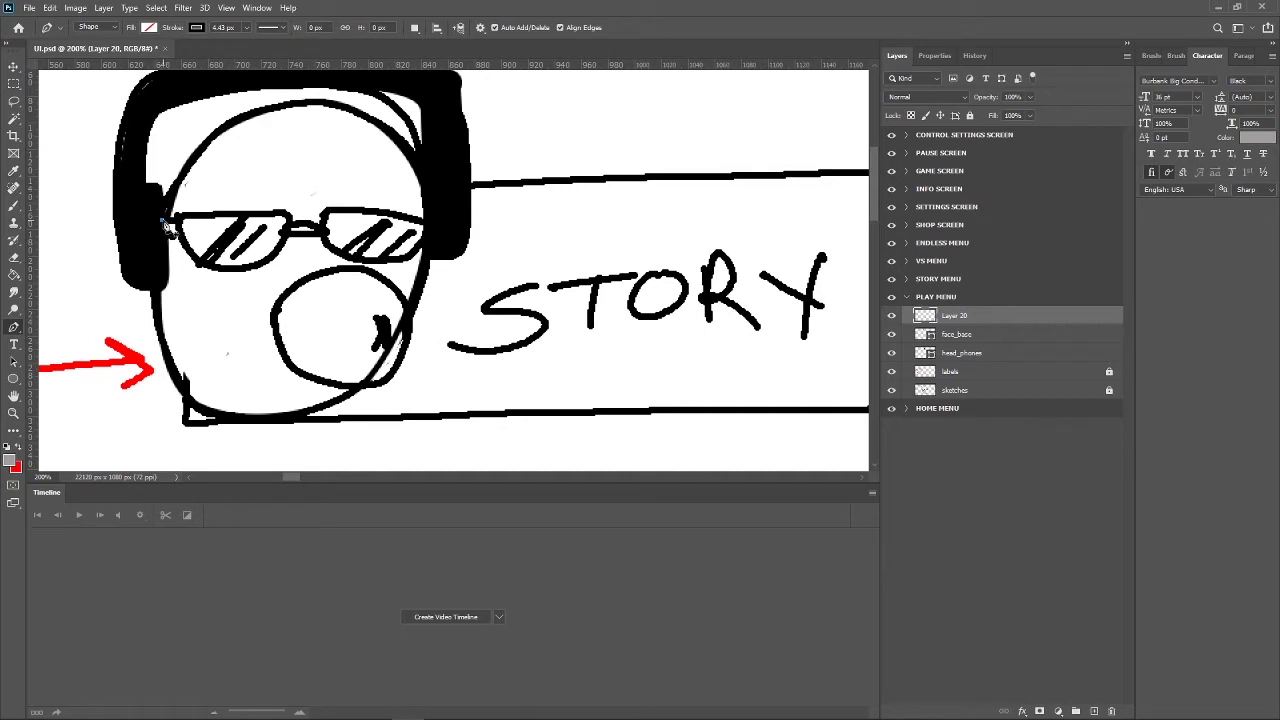
{"action": "left_click_drag", "start_coordinate": [168, 220], "coordinate": [176, 220]}
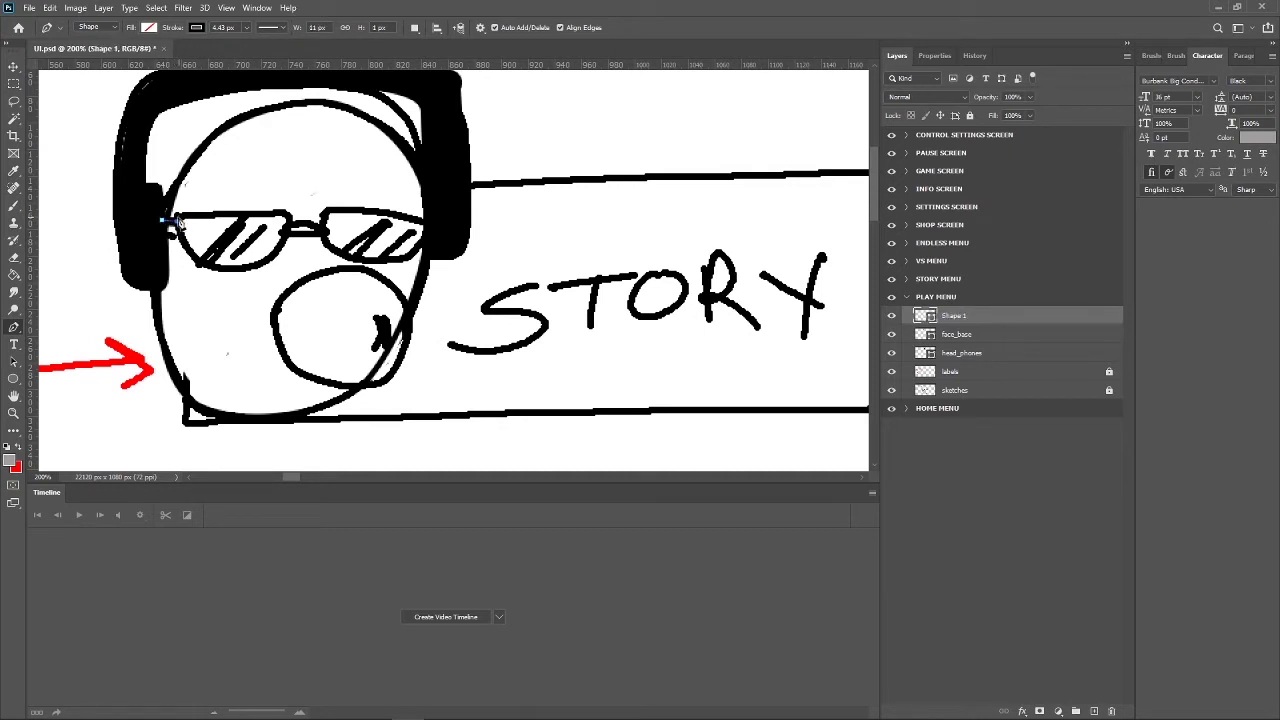
{"action": "left_click", "coordinate": [177, 225], "text": "shift"}
{"action": "left_click", "coordinate": [182, 217], "text": "shift"}
{"action": "left_click", "coordinate": [286, 218], "text": "shift"}
{"action": "left_click", "coordinate": [288, 215], "text": "shift"}
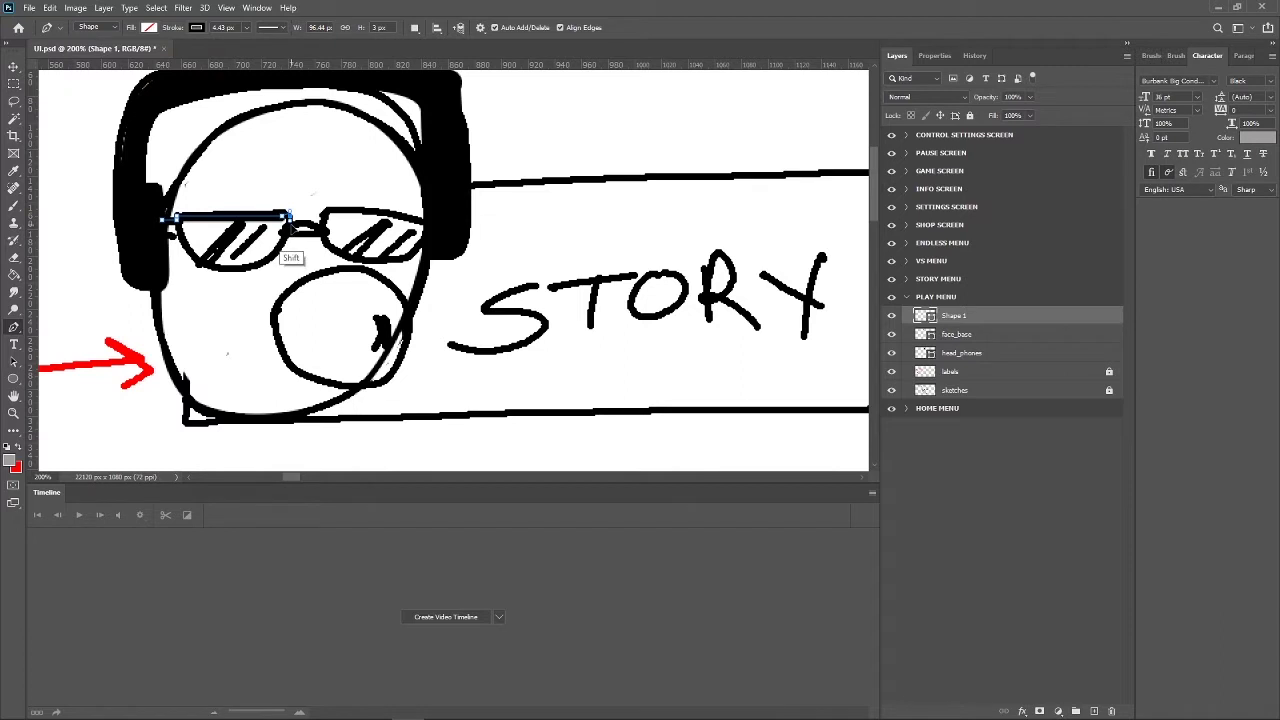
{"action": "left_click", "coordinate": [288, 214], "text": "shift"}
{"action": "left_click", "coordinate": [322, 221], "text": "shift"}
{"action": "left_click", "coordinate": [337, 212], "text": "shift"}
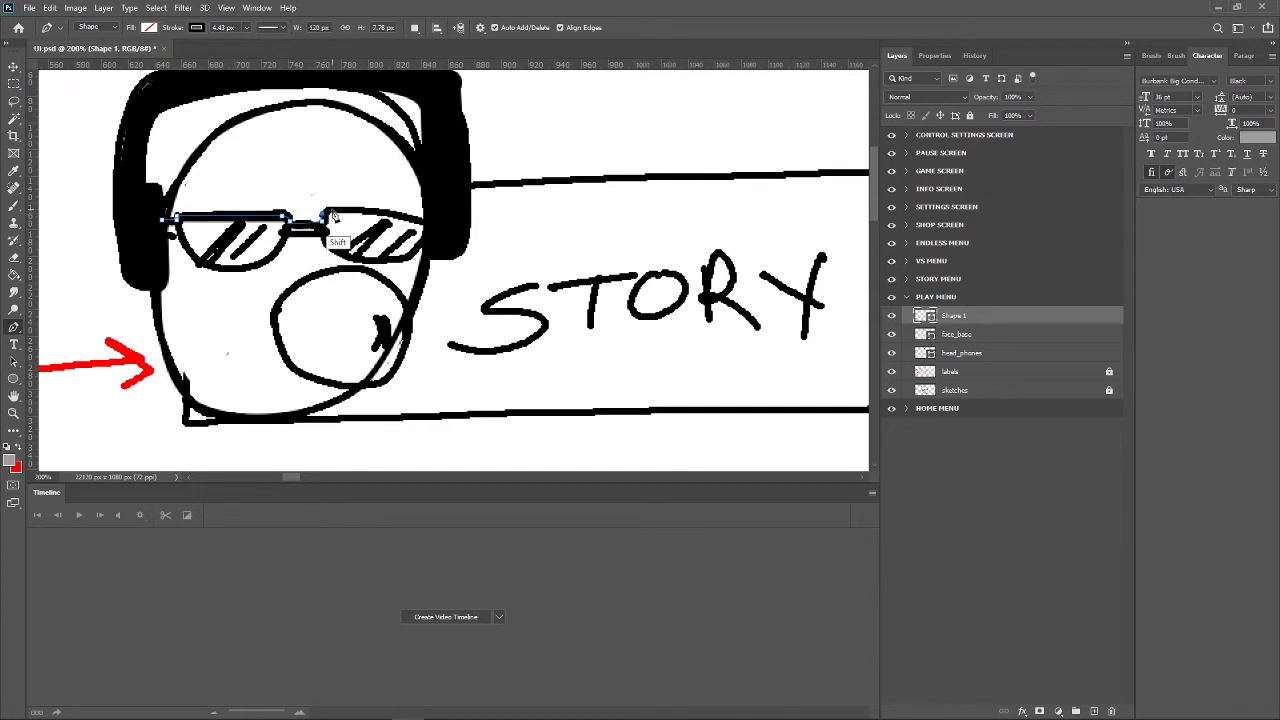
{"action": "key", "text": "ctrl+z"}
{"action": "key", "text": "Up"}
{"action": "key", "text": "Up"}
{"action": "key", "text": "Up"}
Trace around the right lens and reshape the bridge and left end of the glasses.
{"action": "left_click", "coordinate": [433, 229], "text": "shift"}
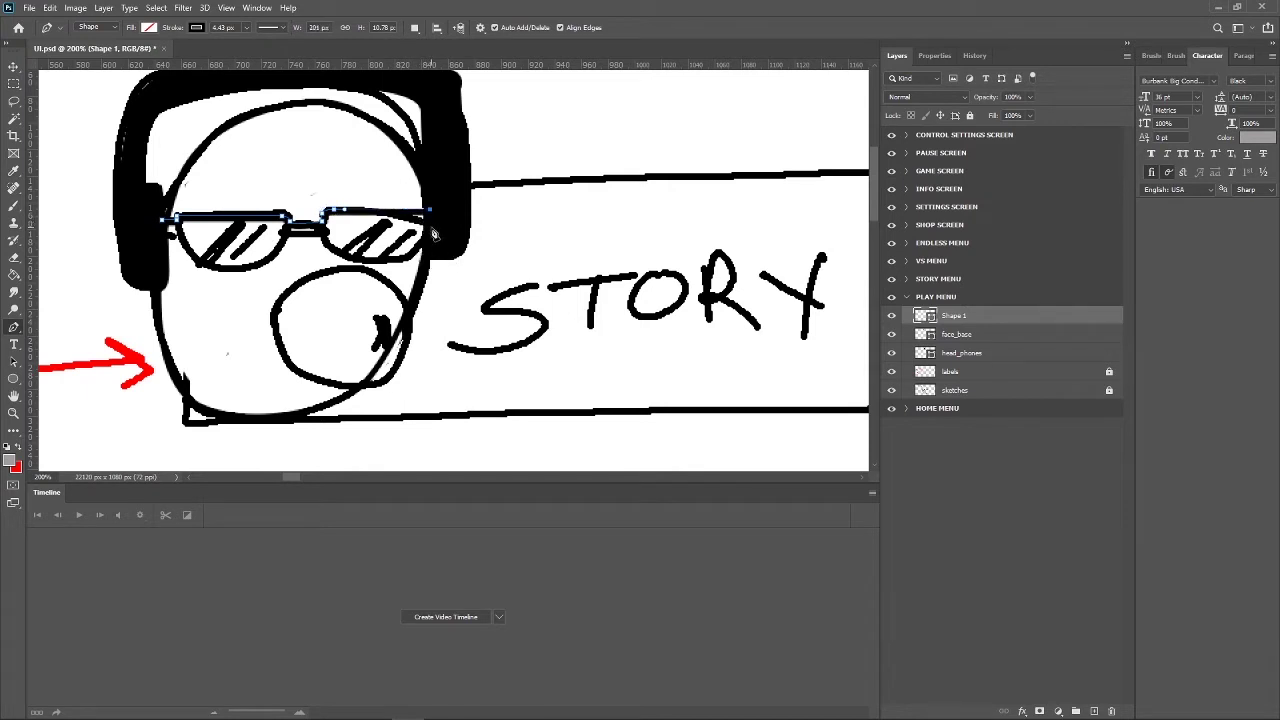
{"action": "key", "text": "ctrl"}
{"action": "left_click_drag", "start_coordinate": [412, 259], "coordinate": [385, 265]}
{"action": "left_click", "coordinate": [318, 239]}
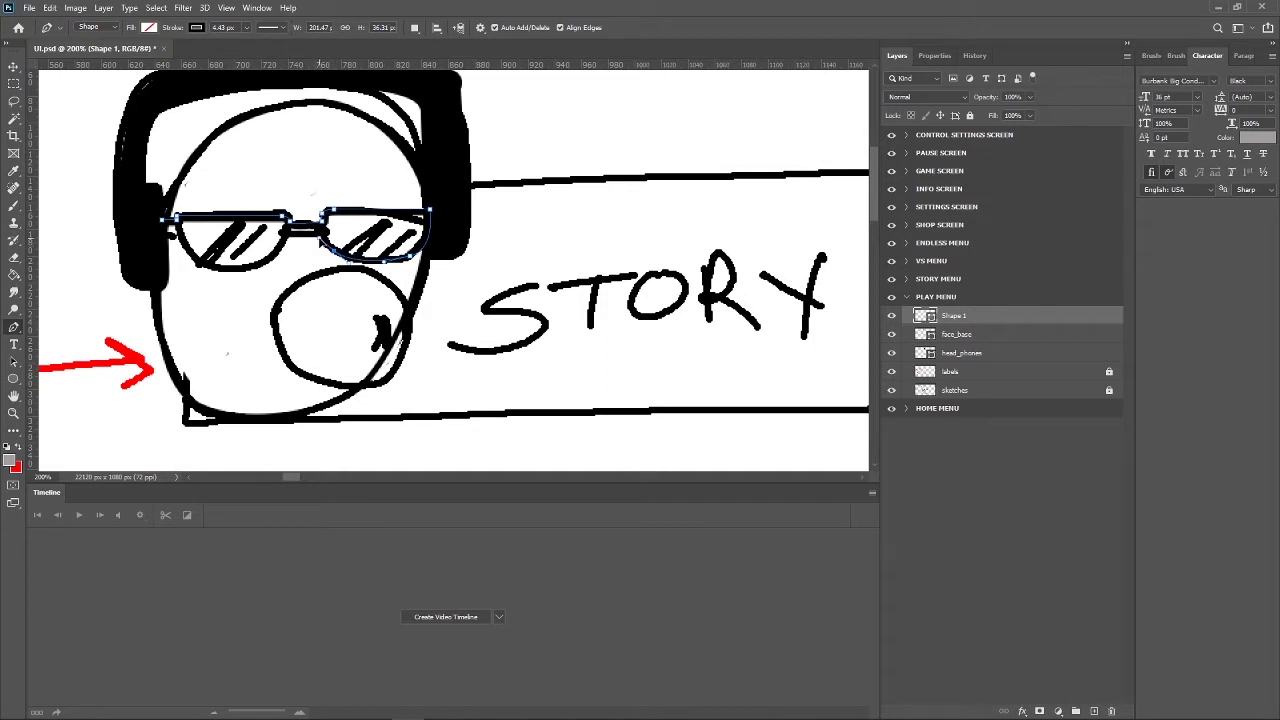
{"action": "left_click_drag", "start_coordinate": [320, 239], "coordinate": [330, 246]}
{"action": "mouse_move", "coordinate": [306, 247]}
{"action": "left_mouse_down"}
{"action": "mouse_move", "coordinate": [234, 274]}
{"action": "mouse_move", "coordinate": [173, 231]}
{"action": "mouse_move", "coordinate": [182, 238]}
{"action": "left_mouse_up"}
{"action": "left_click_drag", "start_coordinate": [182, 236], "coordinate": [166, 226]}
{"action": "left_click", "coordinate": [168, 227]}
Fill the sunglasses shape with red and remove its outline.
{"action": "left_click", "coordinate": [150, 27]}
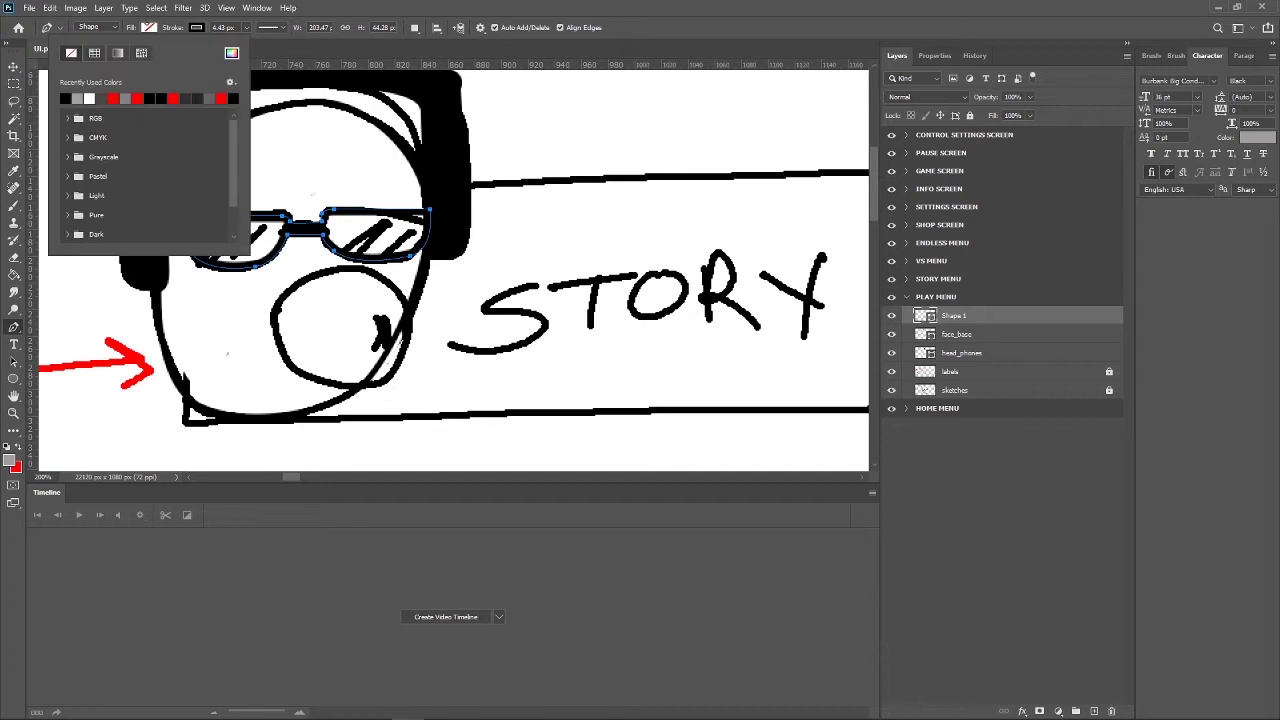
{"action": "left_click", "coordinate": [175, 97]}
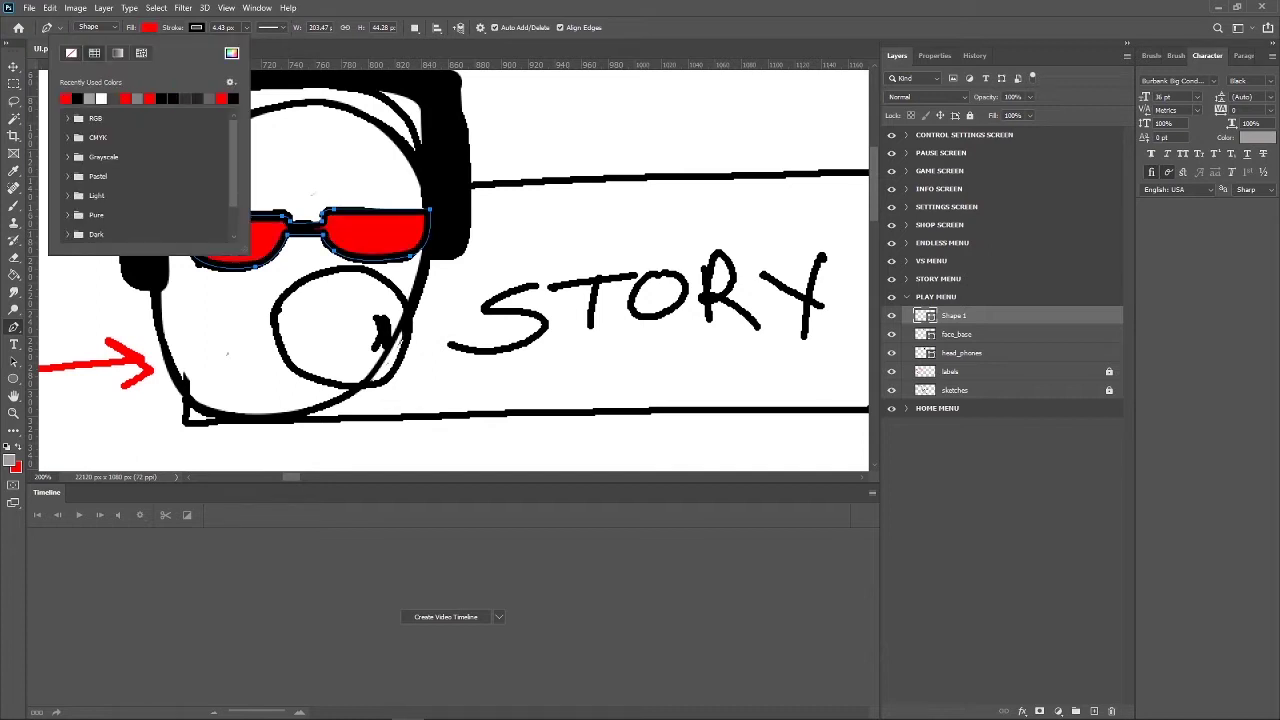
{"action": "left_click", "coordinate": [177, 28]}
{"action": "left_click", "coordinate": [197, 27]}
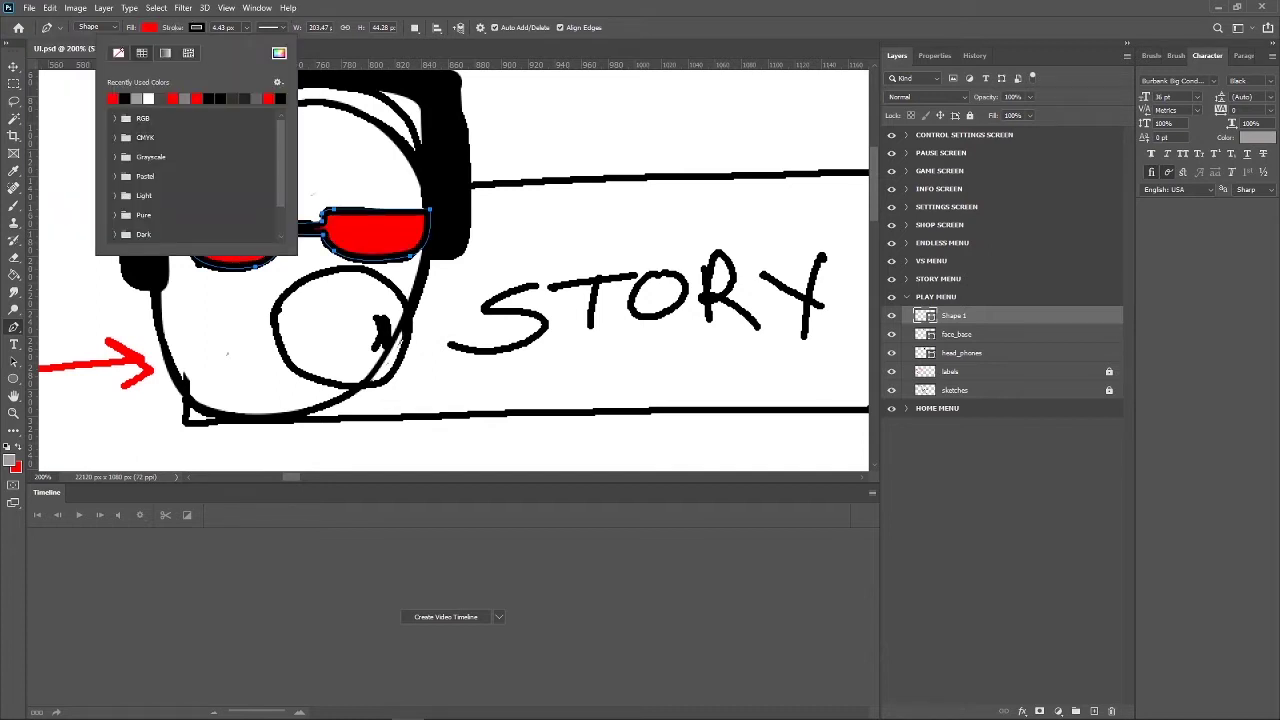
{"action": "left_click", "coordinate": [118, 52]}
{"action": "left_click", "coordinate": [13, 66]}
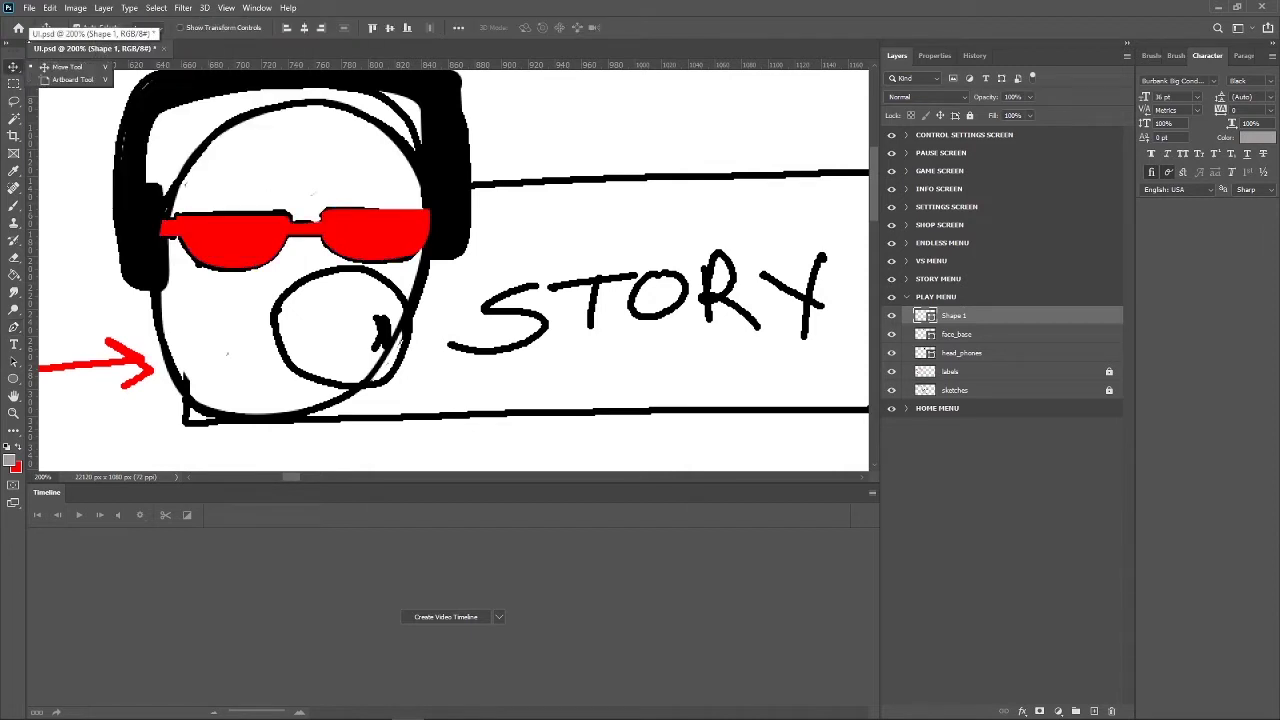
Rename the sunglasses shape layer to glasses.
{"action": "key", "text": "Escape"}
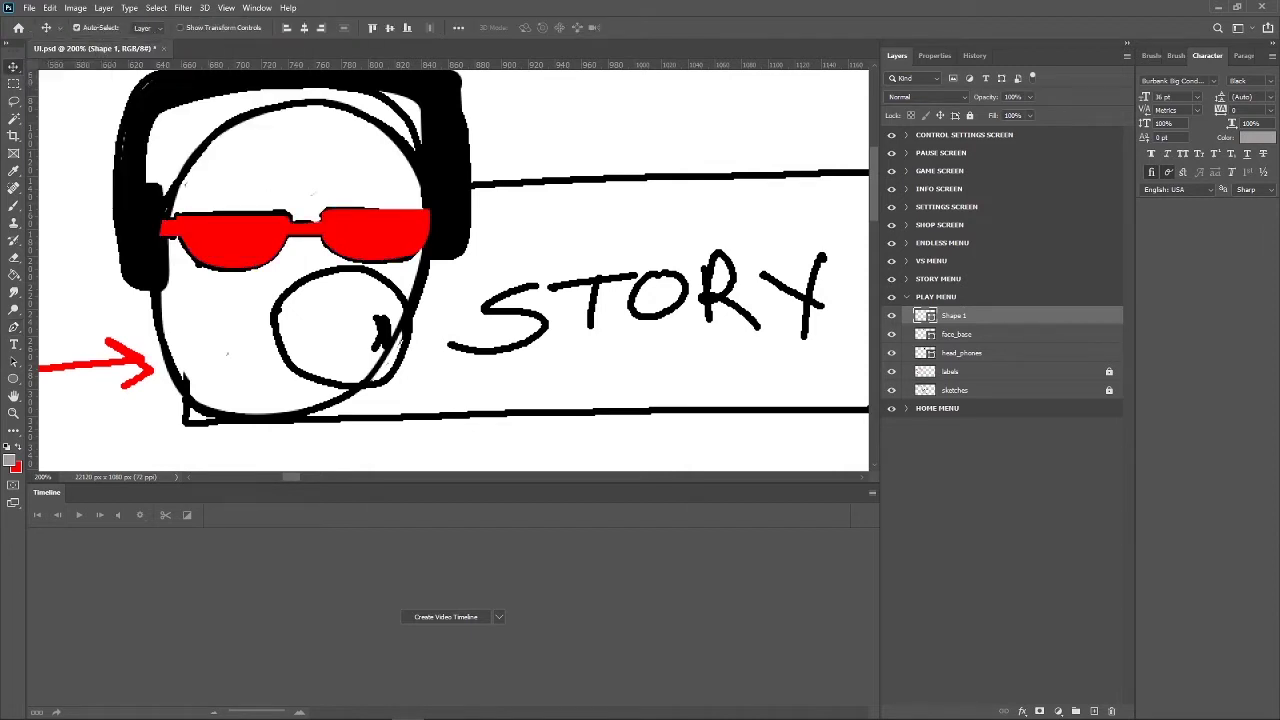
{"action": "double_click", "coordinate": [956, 315]}
{"action": "type", "text": "n"}
{"action": "key", "text": "Return"}
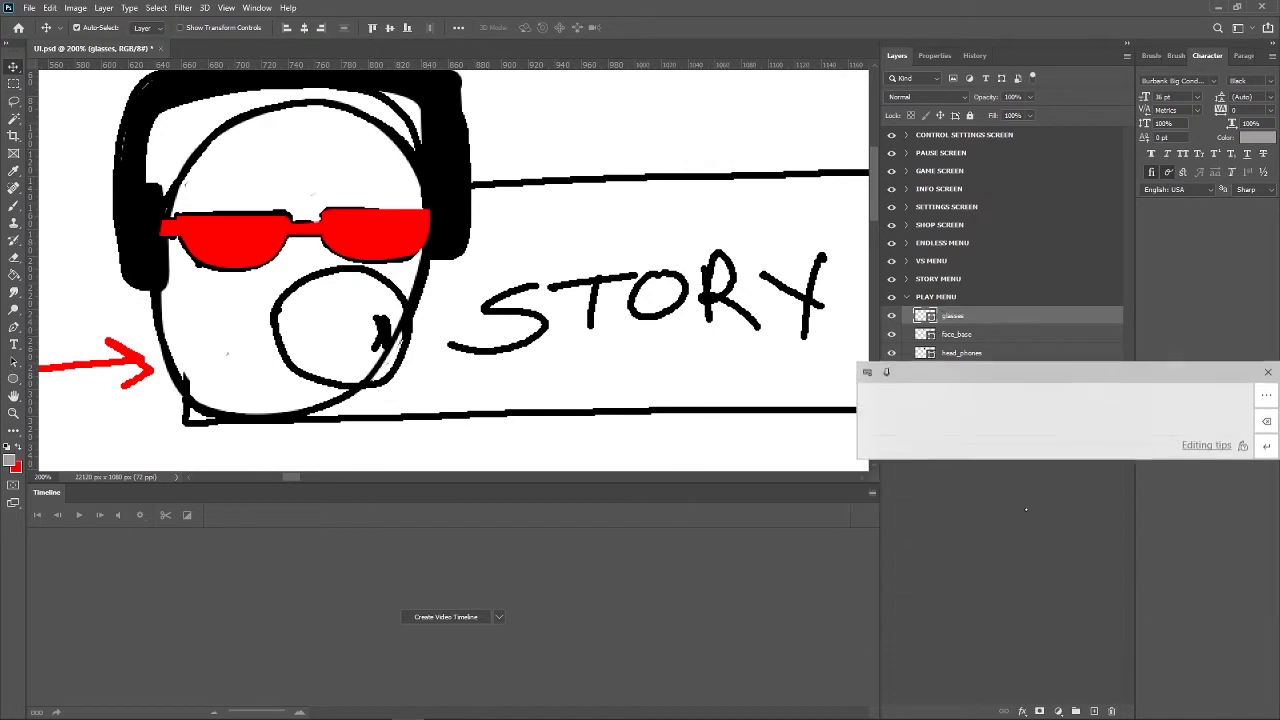
Add a new empty layer above glasses and name it gum.
{"action": "left_click", "coordinate": [1094, 711]}
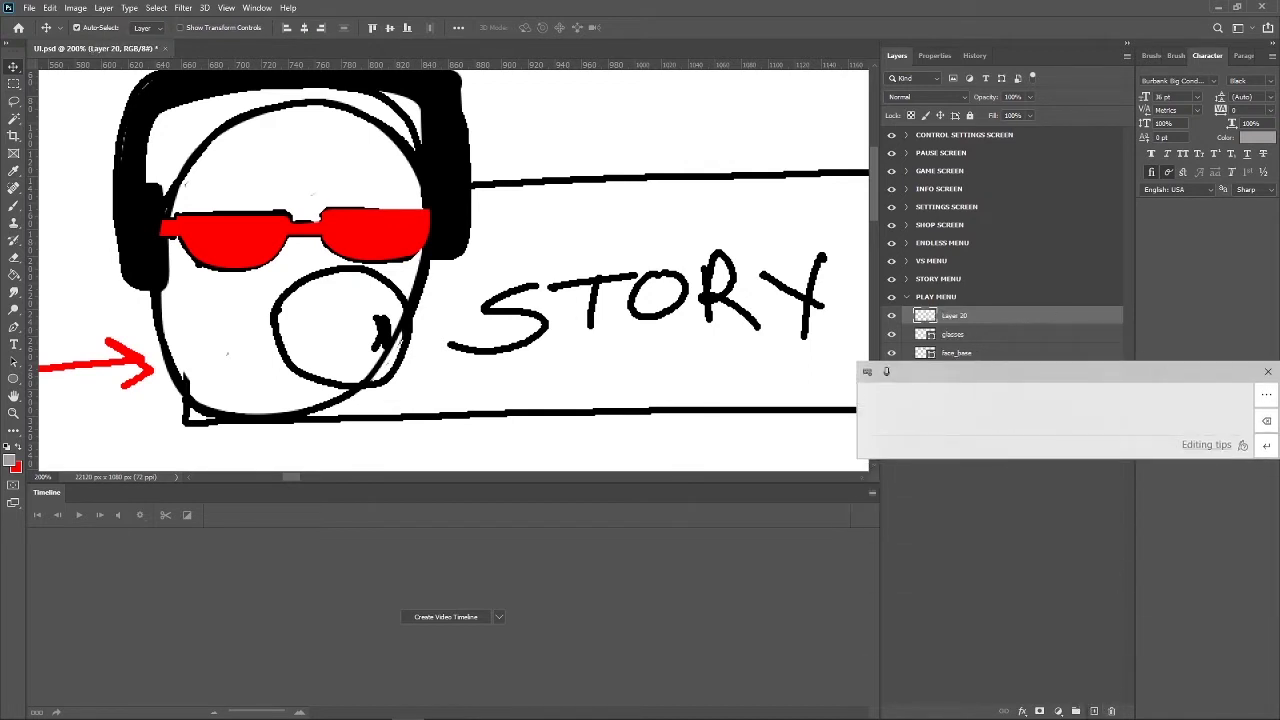
{"action": "double_click", "coordinate": [958, 317]}
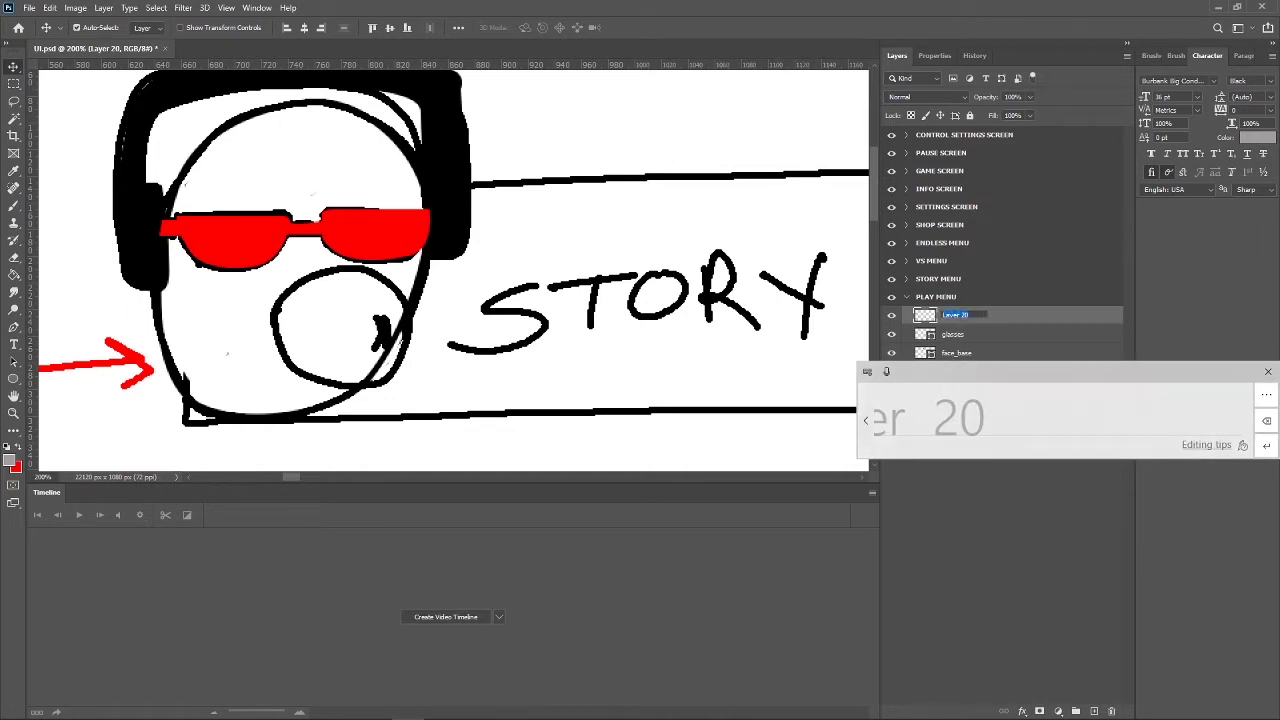
{"action": "left_click", "coordinate": [1266, 420]}
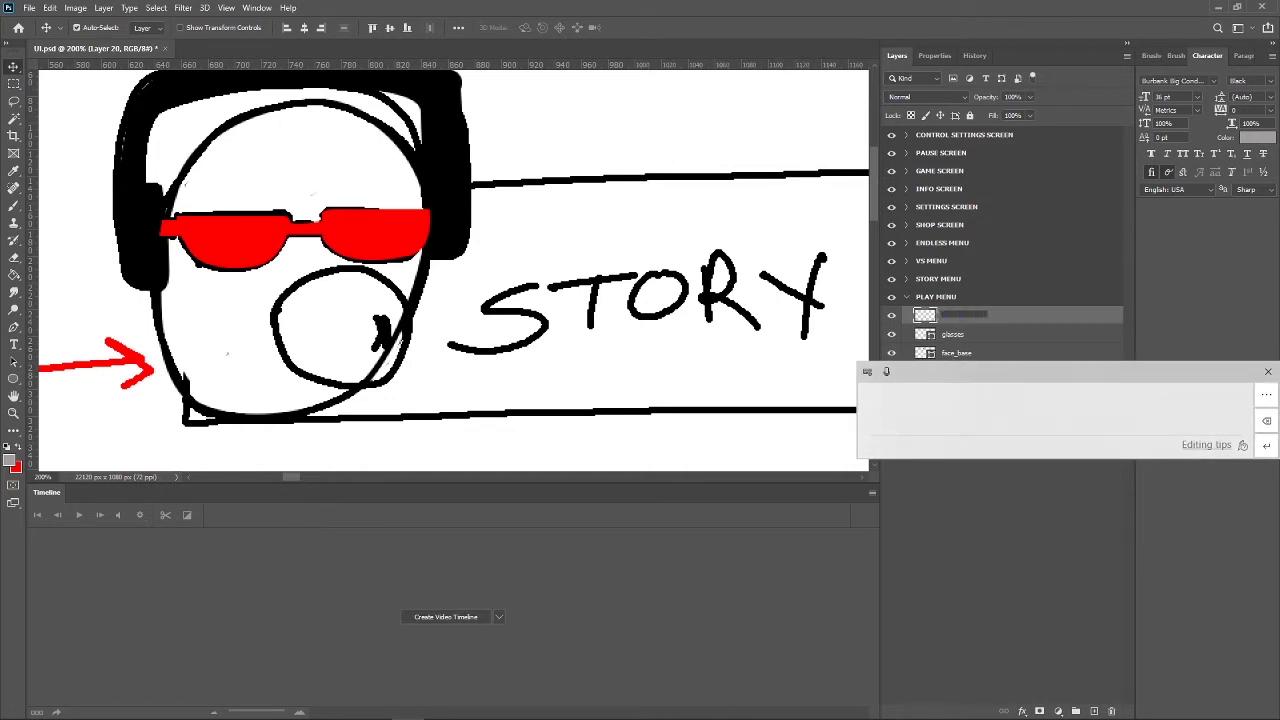
{"action": "mouse_move", "coordinate": [933, 412]}
{"action": "left_mouse_down"}
{"action": "mouse_move", "coordinate": [940, 430]}
{"action": "mouse_move", "coordinate": [988, 430]}
{"action": "left_mouse_up"}
{"action": "left_click", "coordinate": [1267, 371]}
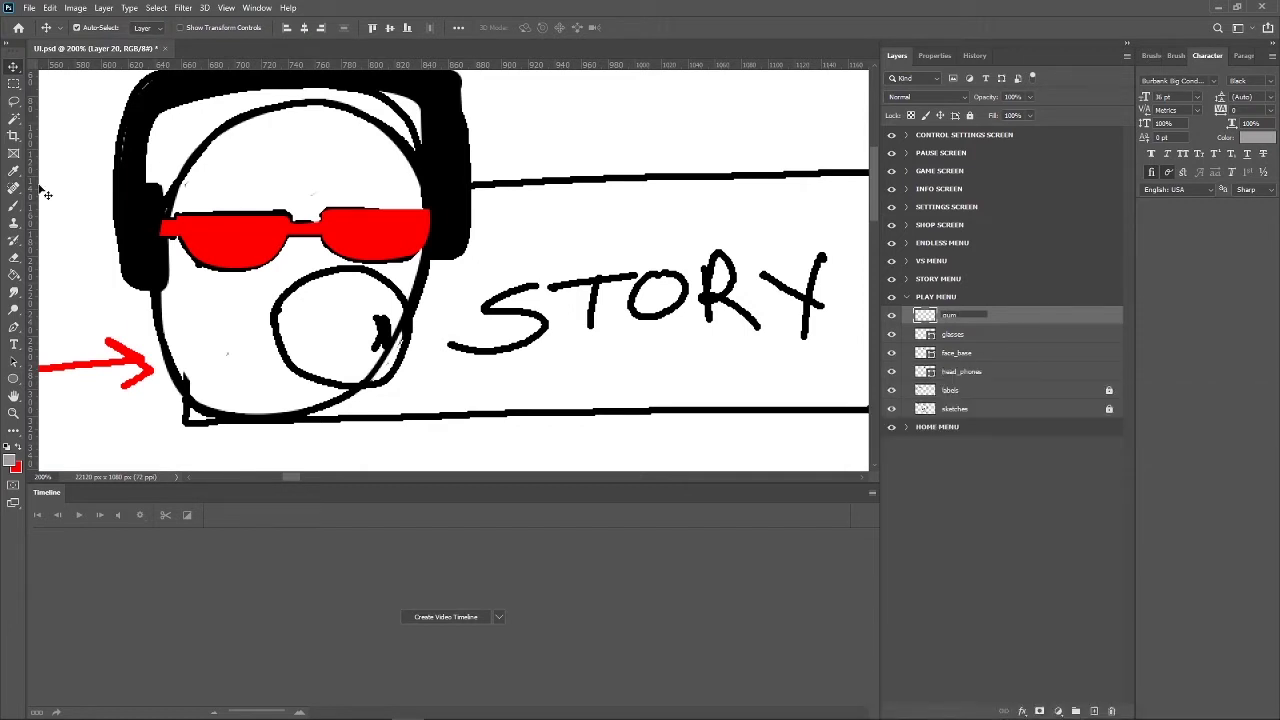
{"action": "left_click", "coordinate": [13, 205]}
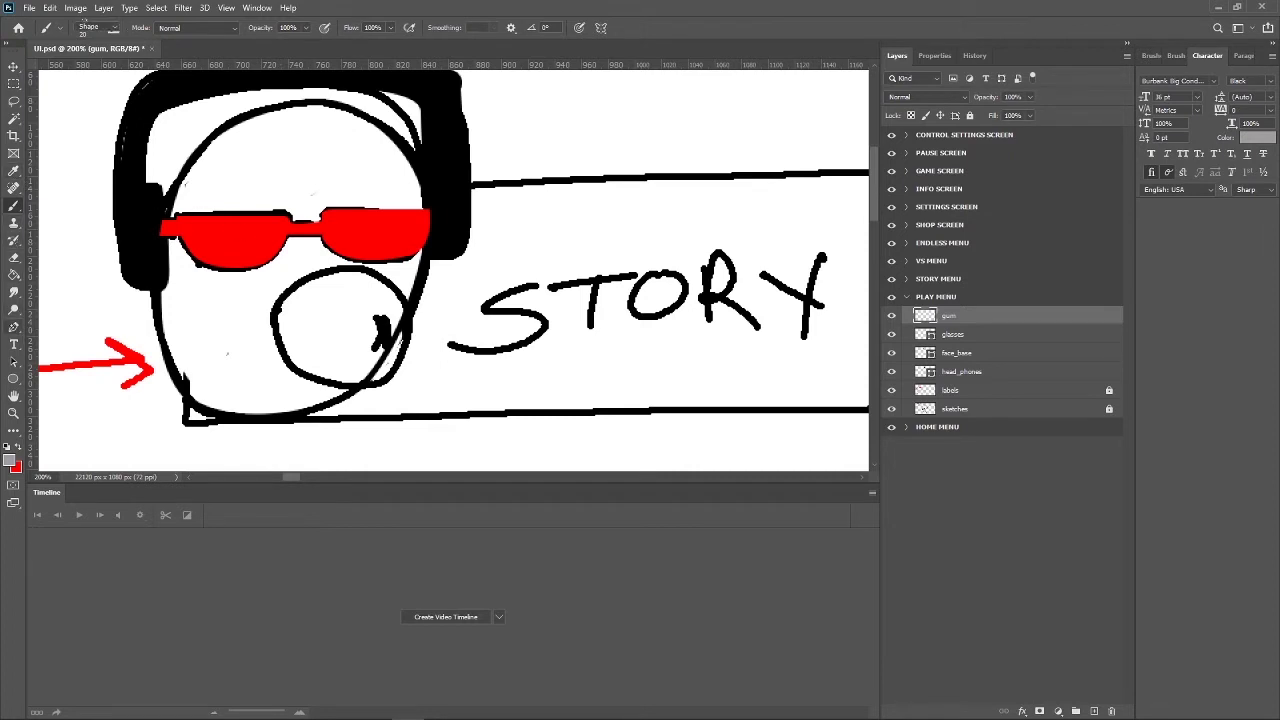
Trace the bubble-gum circle at the character's mouth as a closed Pen path.
{"action": "left_click", "coordinate": [13, 326]}
{"action": "left_click", "coordinate": [280, 325]}
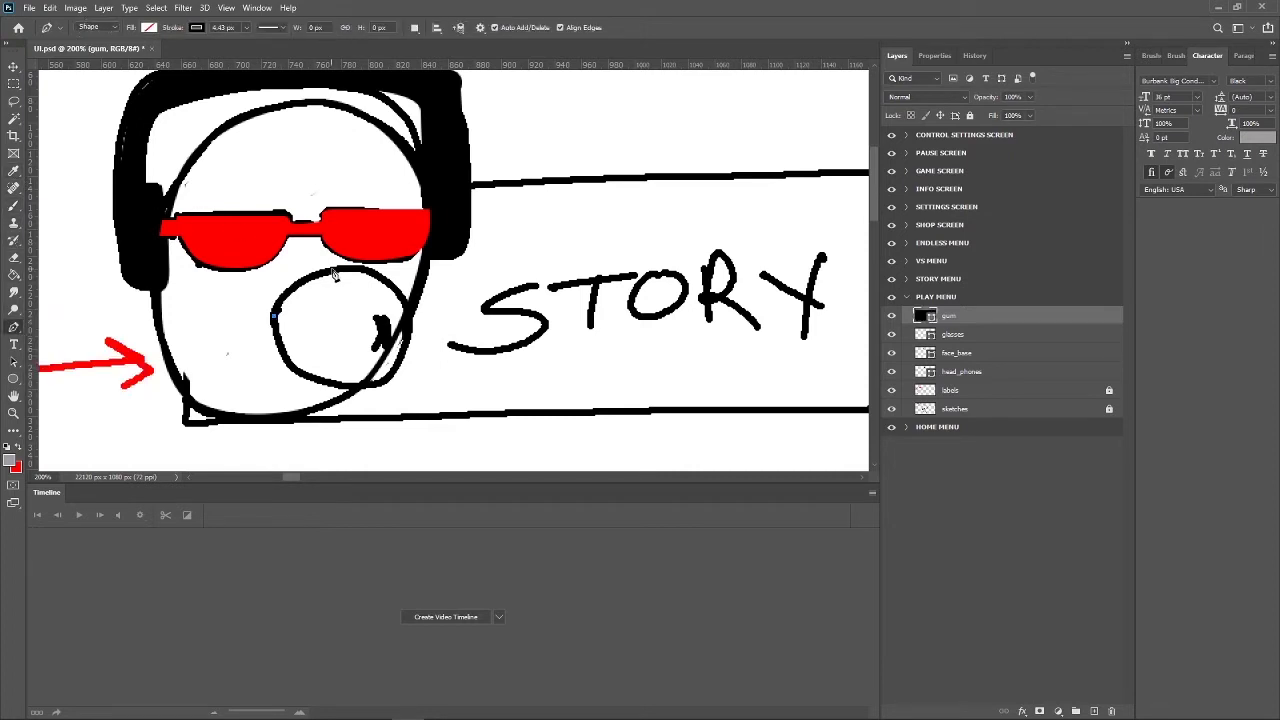
{"action": "mouse_move", "coordinate": [327, 271]}
{"action": "left_mouse_down"}
{"action": "mouse_move", "coordinate": [370, 270]}
{"action": "mouse_move", "coordinate": [410, 306]}
{"action": "left_mouse_up"}
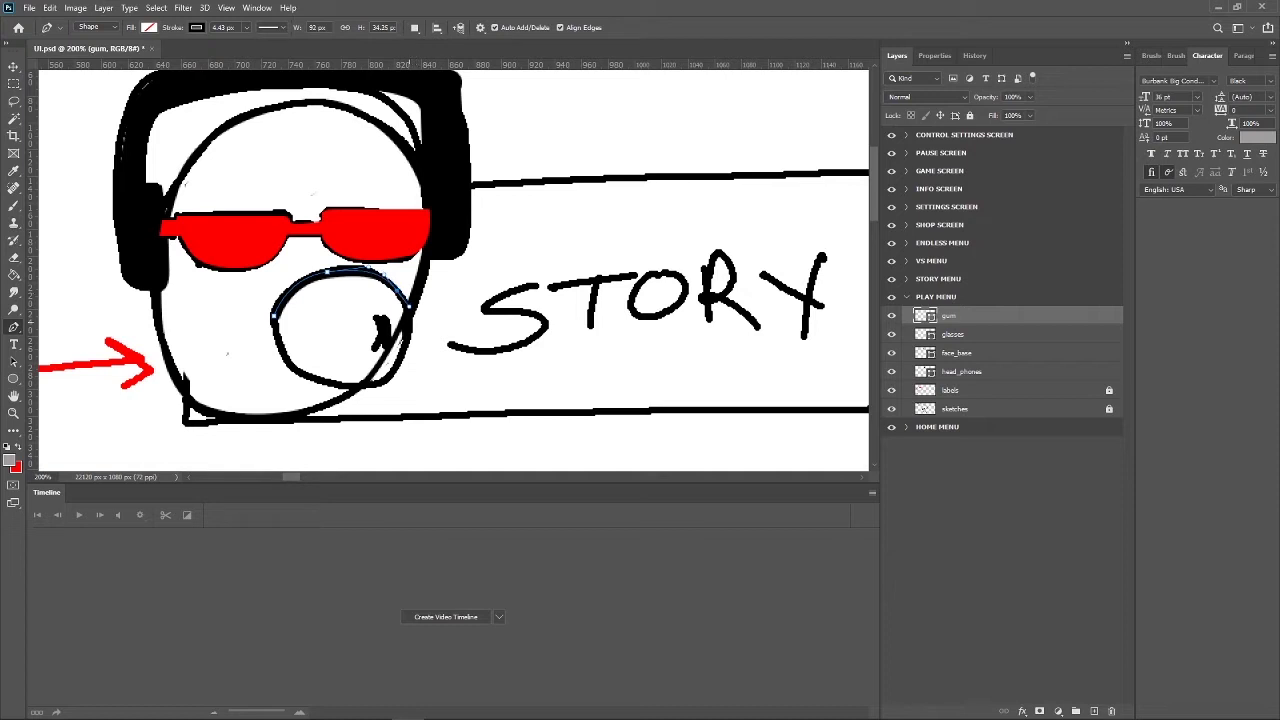
{"action": "left_click", "coordinate": [394, 376]}
{"action": "left_click", "coordinate": [314, 381]}
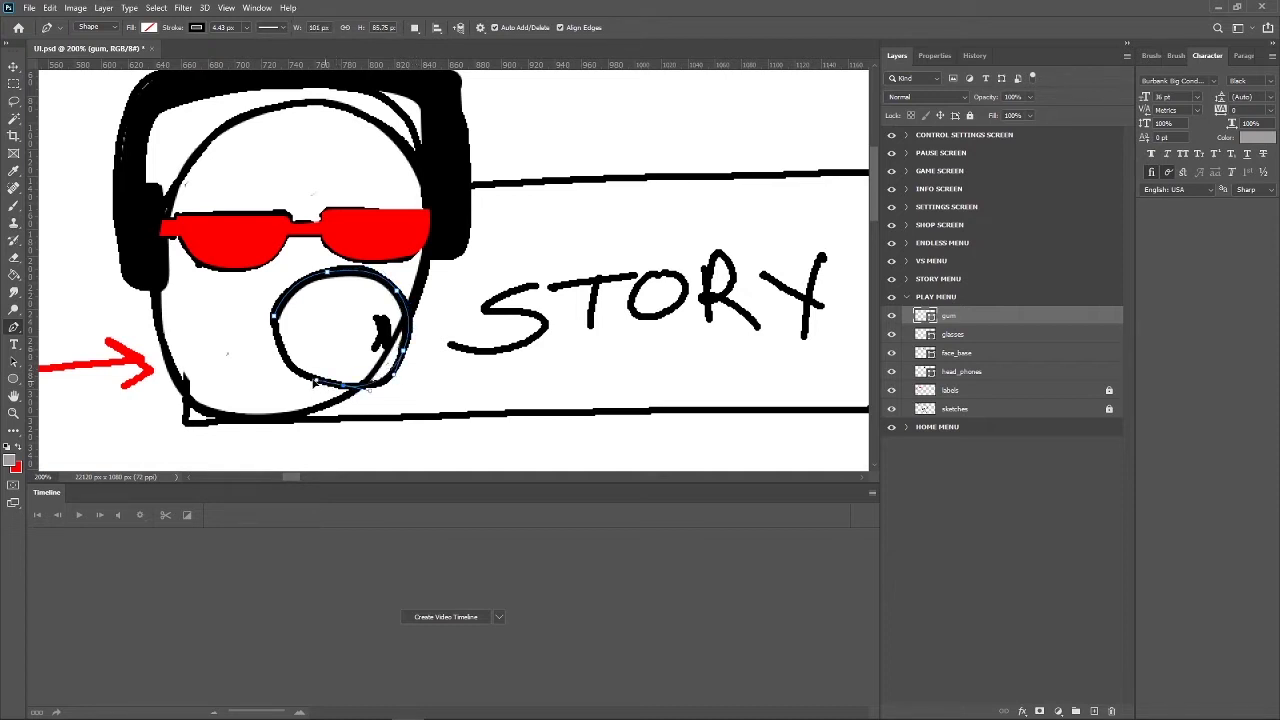
{"action": "left_click_drag", "start_coordinate": [346, 385], "coordinate": [381, 392]}
{"action": "left_click", "coordinate": [274, 318]}
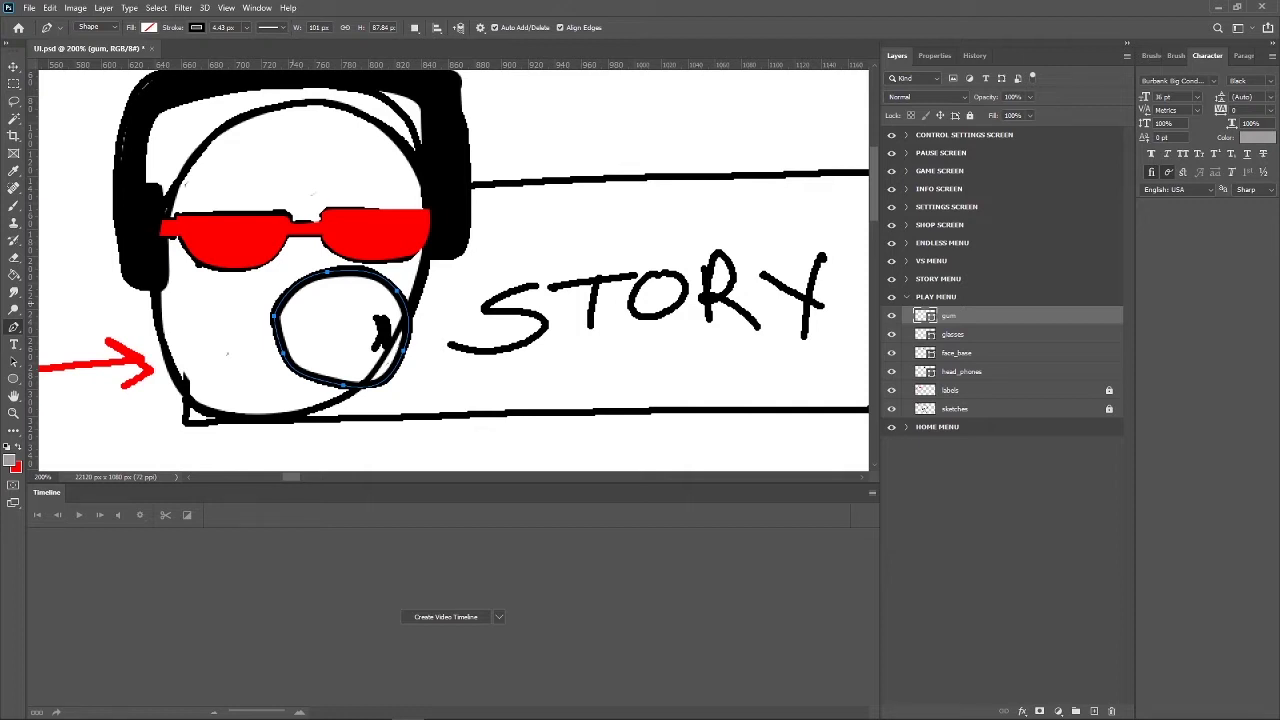
Fill the gum circle with red and remove its black outline.
{"action": "left_click", "coordinate": [150, 28]}
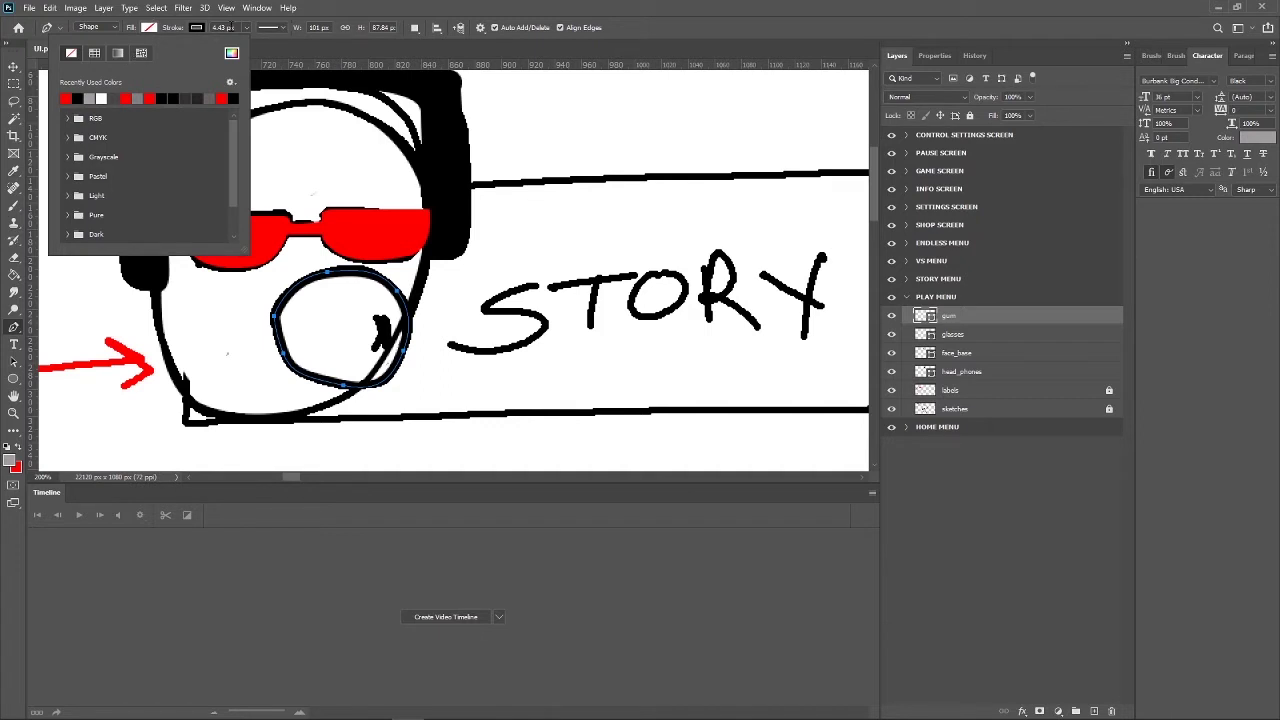
{"action": "left_click", "coordinate": [149, 98]}
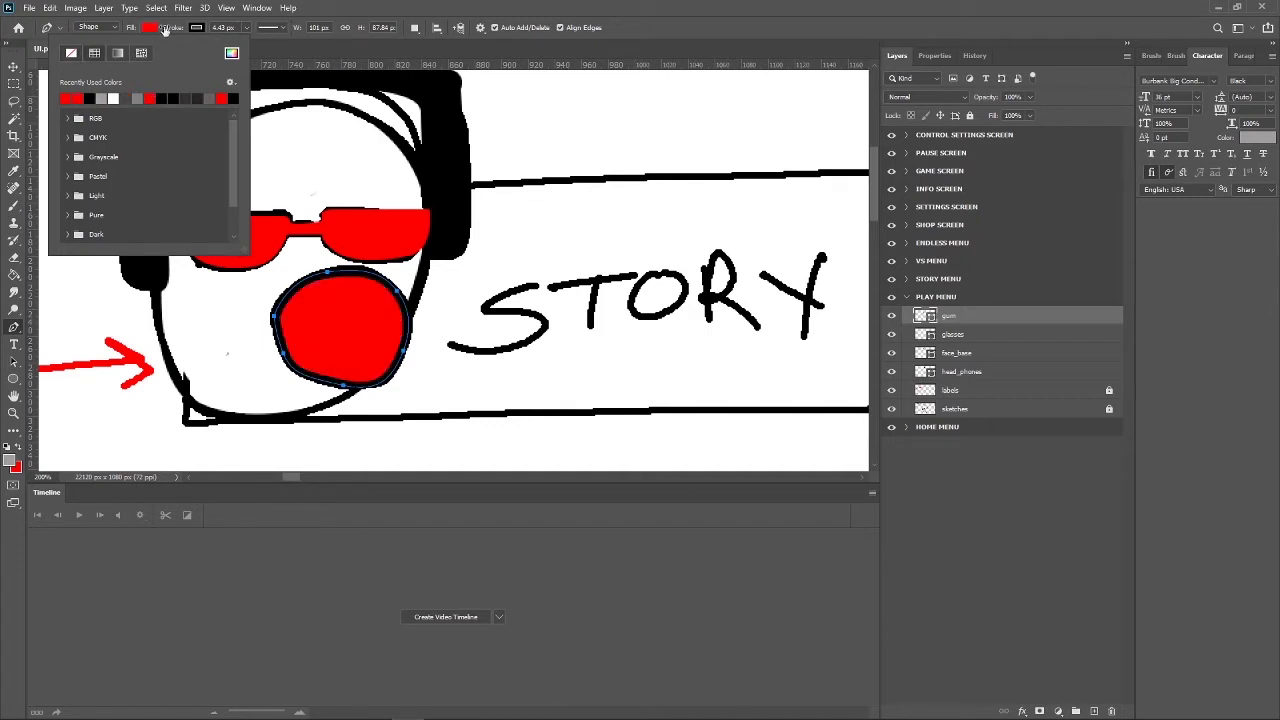
{"action": "left_click", "coordinate": [188, 28]}
{"action": "left_click", "coordinate": [118, 53]}
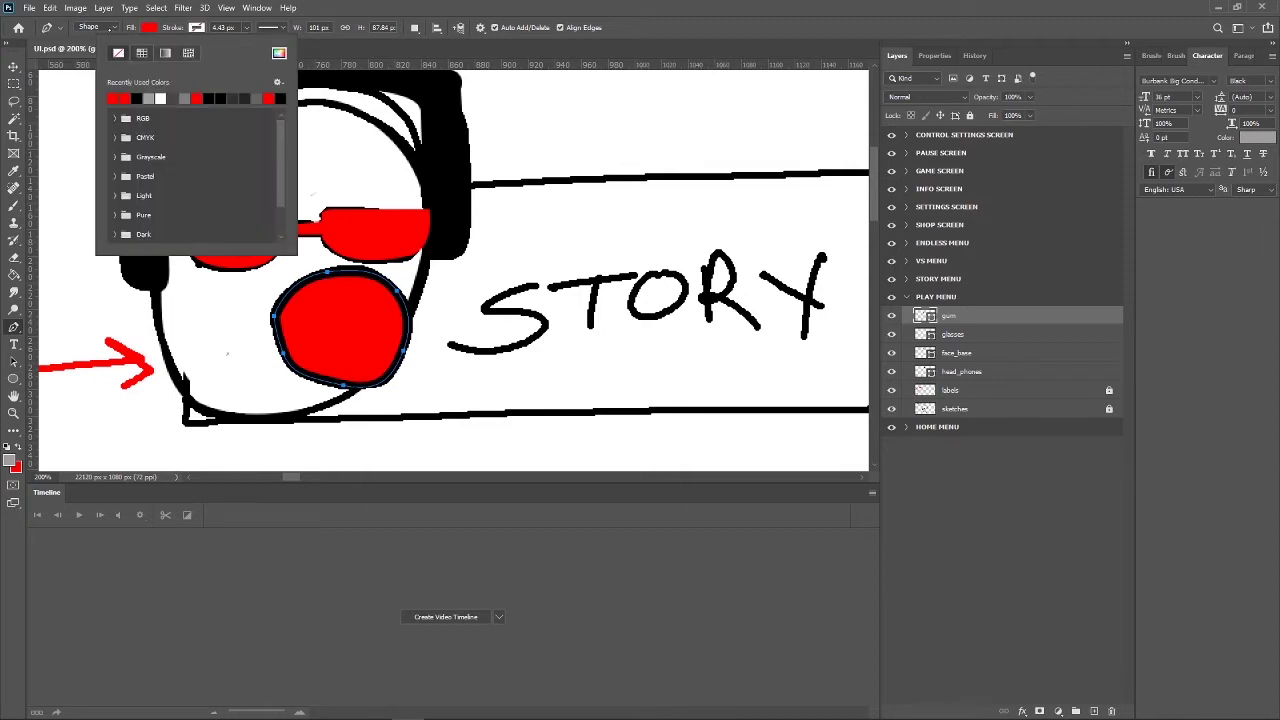
{"action": "key", "text": "Return"}
{"action": "key", "text": "alt+bracketleft"}
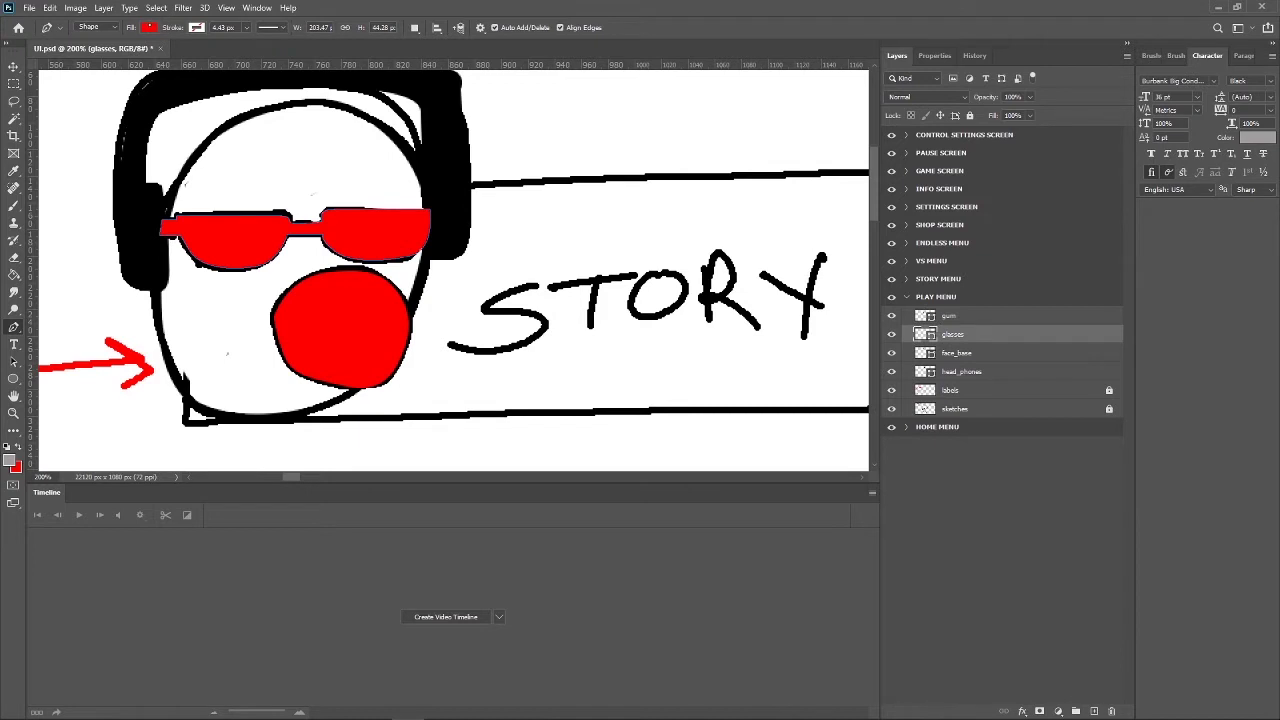
Make the glasses fill white and the face_base fill black with no outline.
{"action": "left_click", "coordinate": [150, 27]}
{"action": "left_click", "coordinate": [113, 98]}
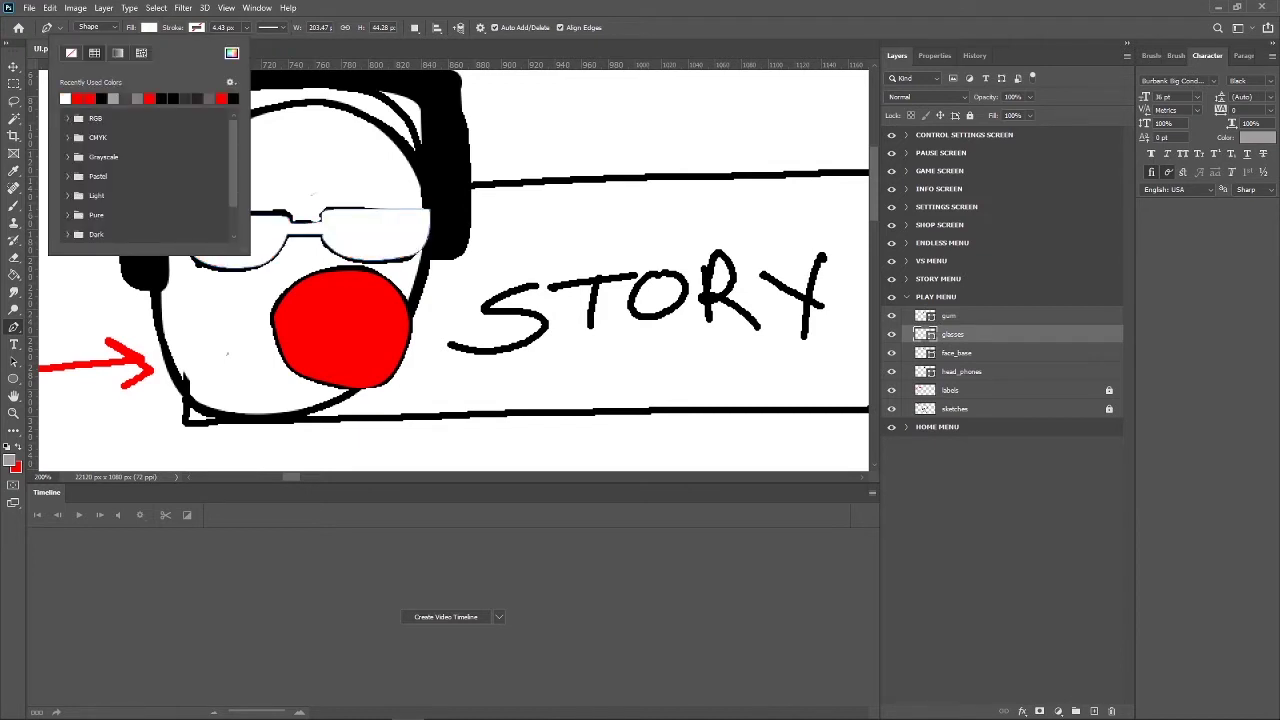
{"action": "key", "text": "Escape"}
{"action": "key", "text": "alt+bracketleft"}
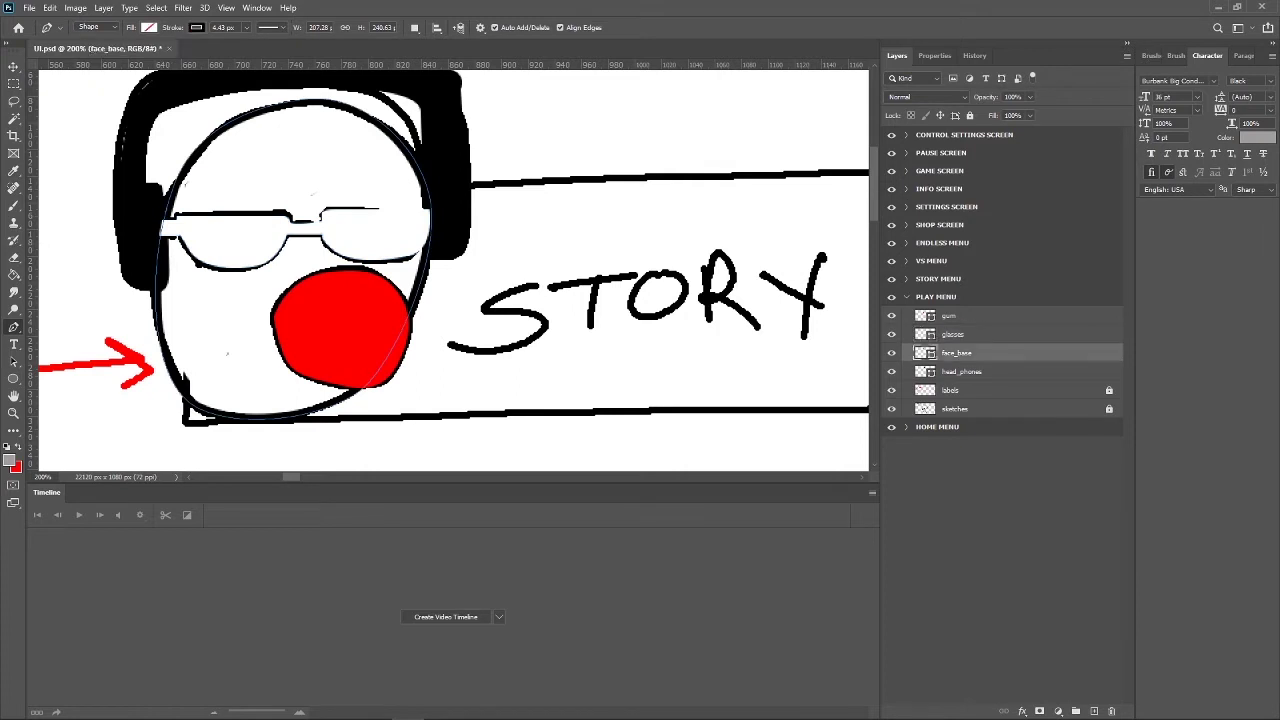
{"action": "left_click", "coordinate": [150, 27]}
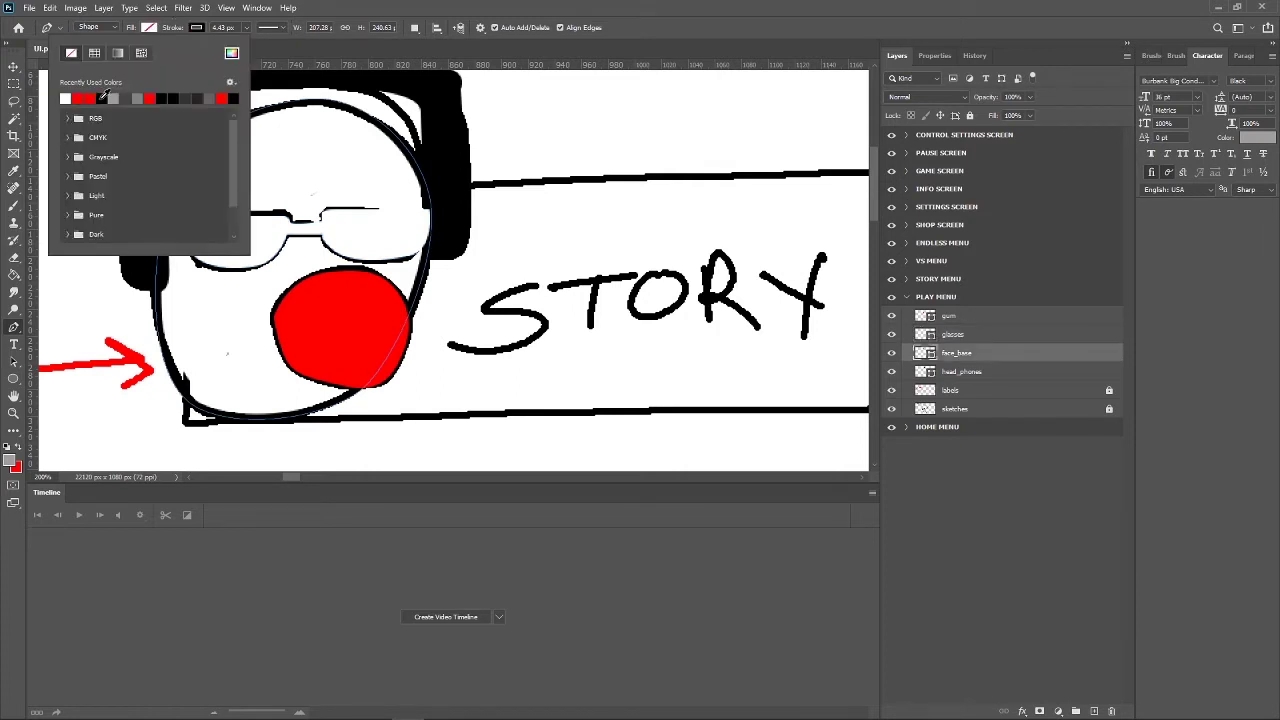
{"action": "left_click", "coordinate": [101, 98]}
{"action": "left_click", "coordinate": [197, 27]}
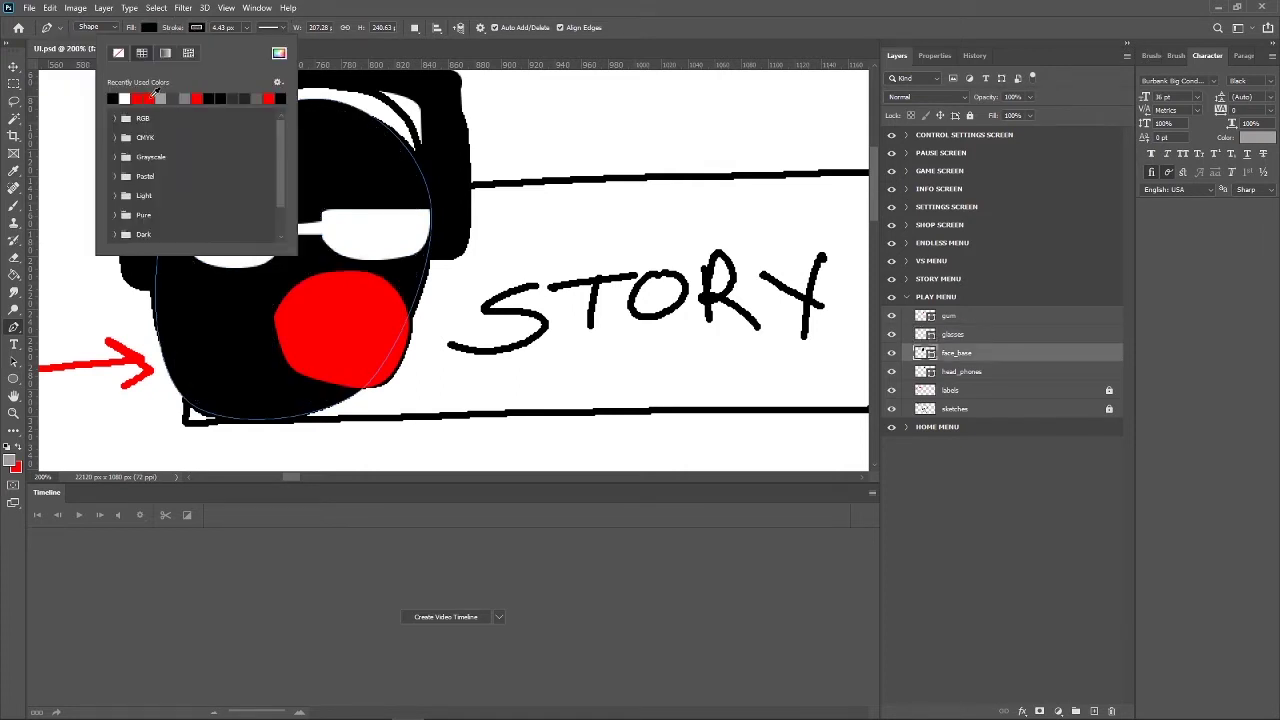
{"action": "left_click", "coordinate": [118, 52]}
Hide the gum, glasses, face_base and head_phones layers, then select gum.
{"action": "left_click", "coordinate": [893, 318]}
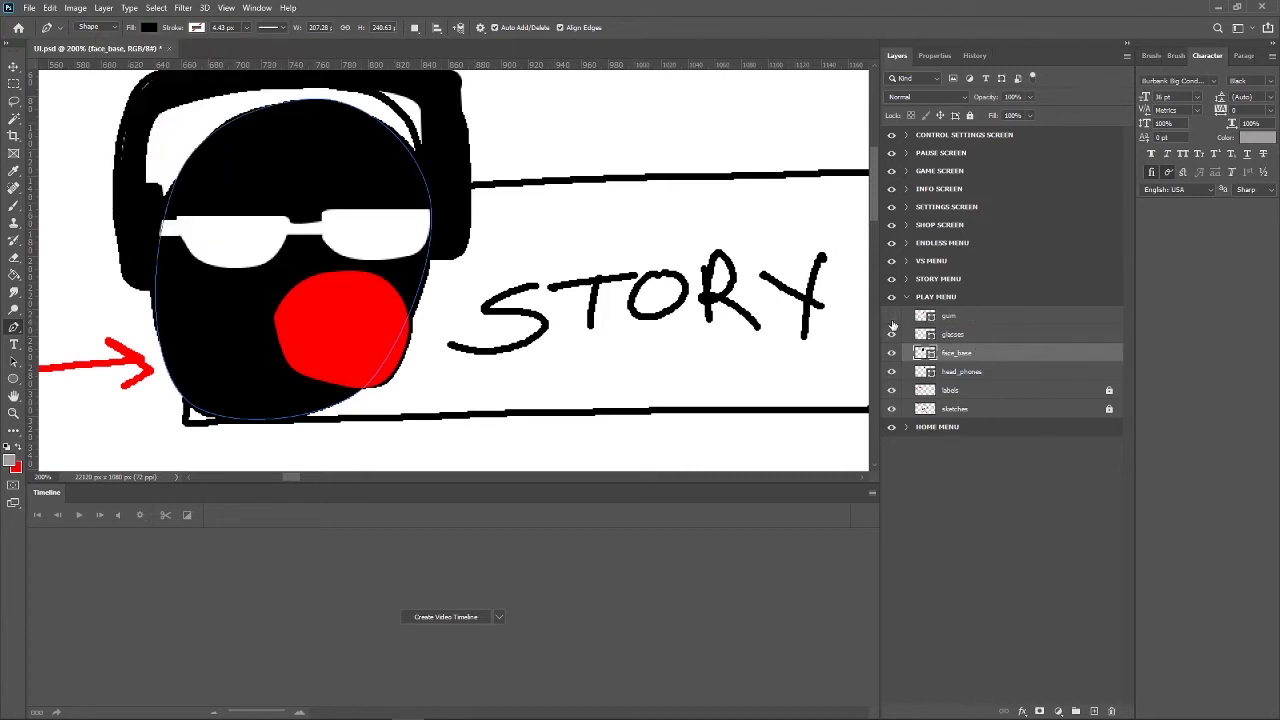
{"action": "left_click", "coordinate": [892, 318]}
{"action": "left_click", "coordinate": [891, 334]}
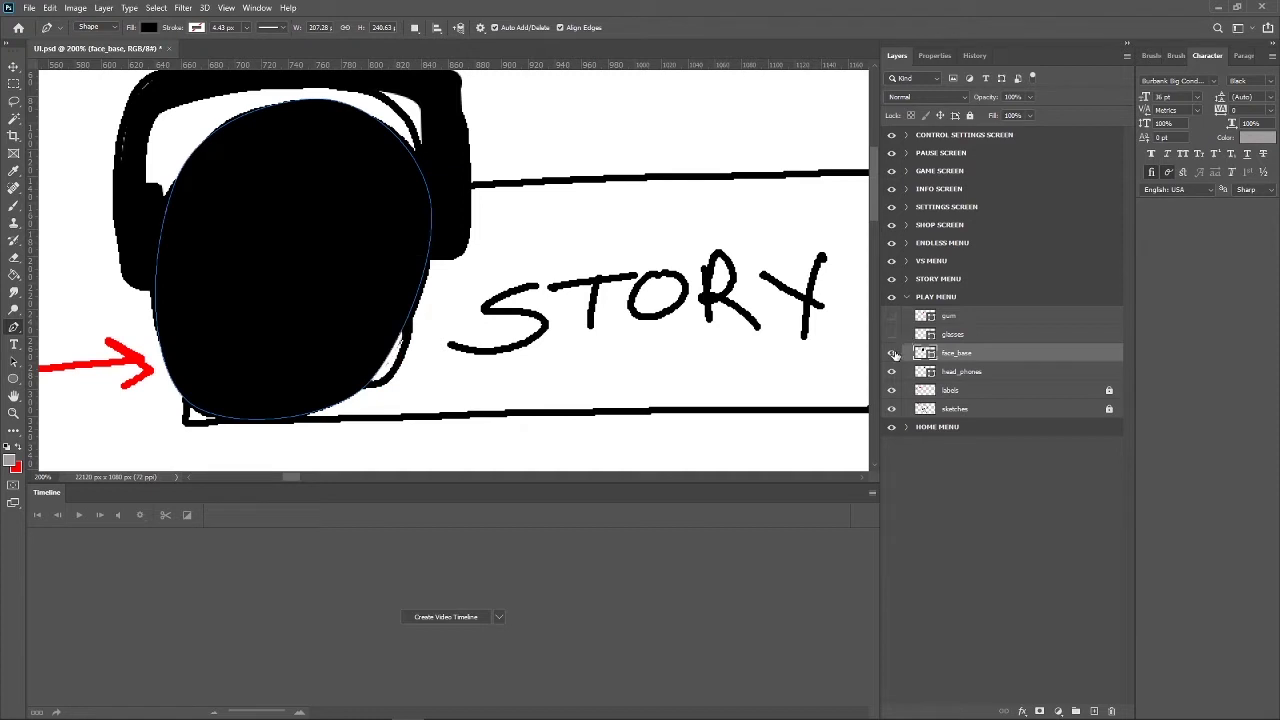
{"action": "left_click", "coordinate": [893, 354]}
{"action": "left_click", "coordinate": [892, 372]}
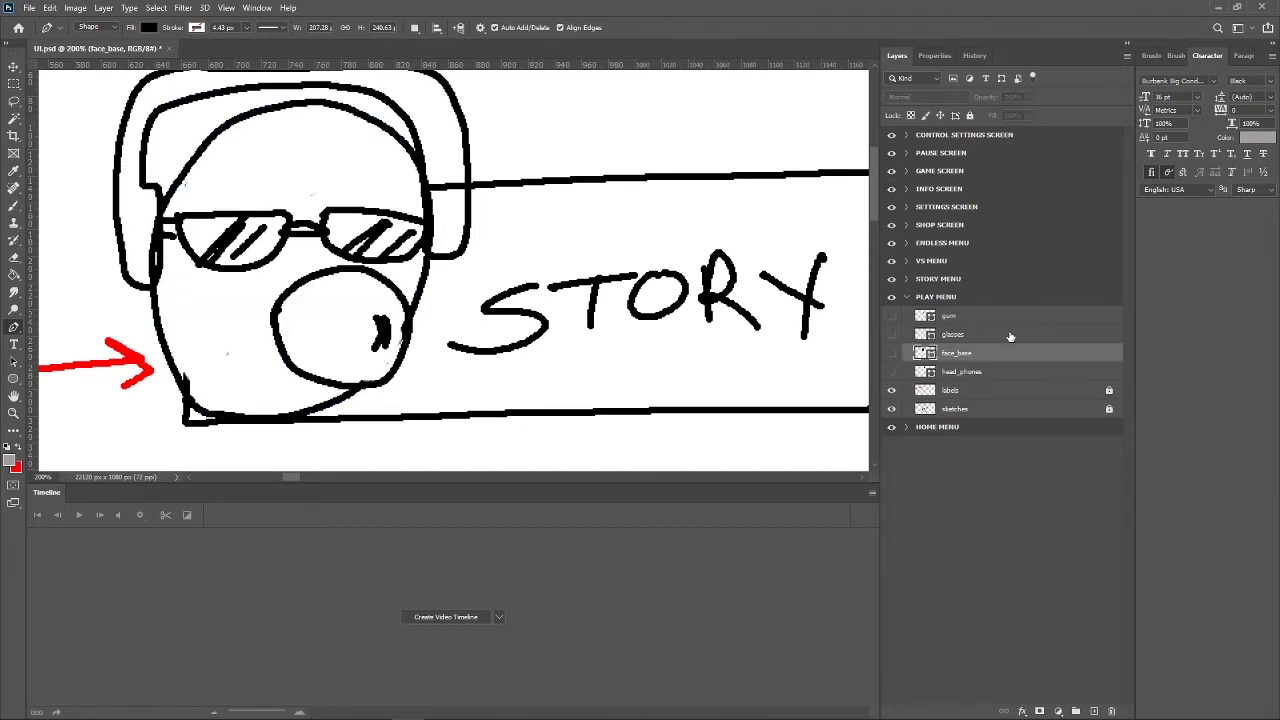
{"action": "left_click", "coordinate": [1000, 318]}
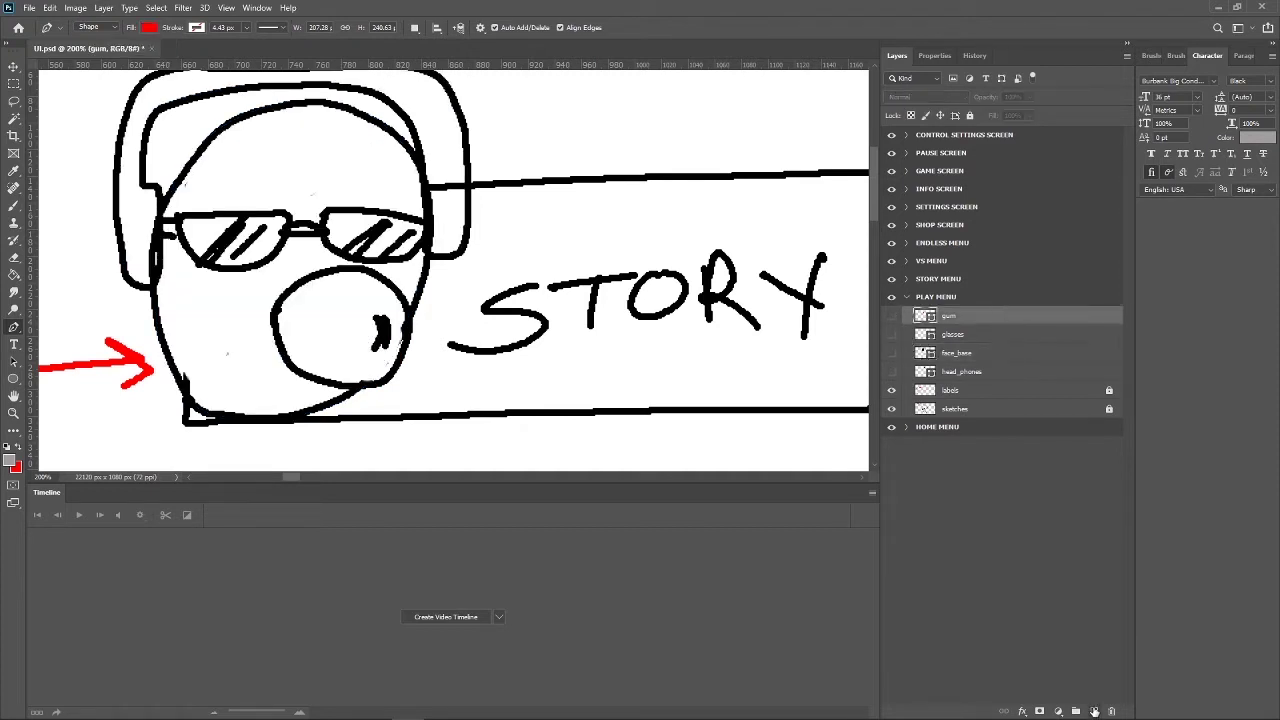
Add a new layer above gum named glasses_hide.
{"action": "left_click", "coordinate": [1094, 711]}
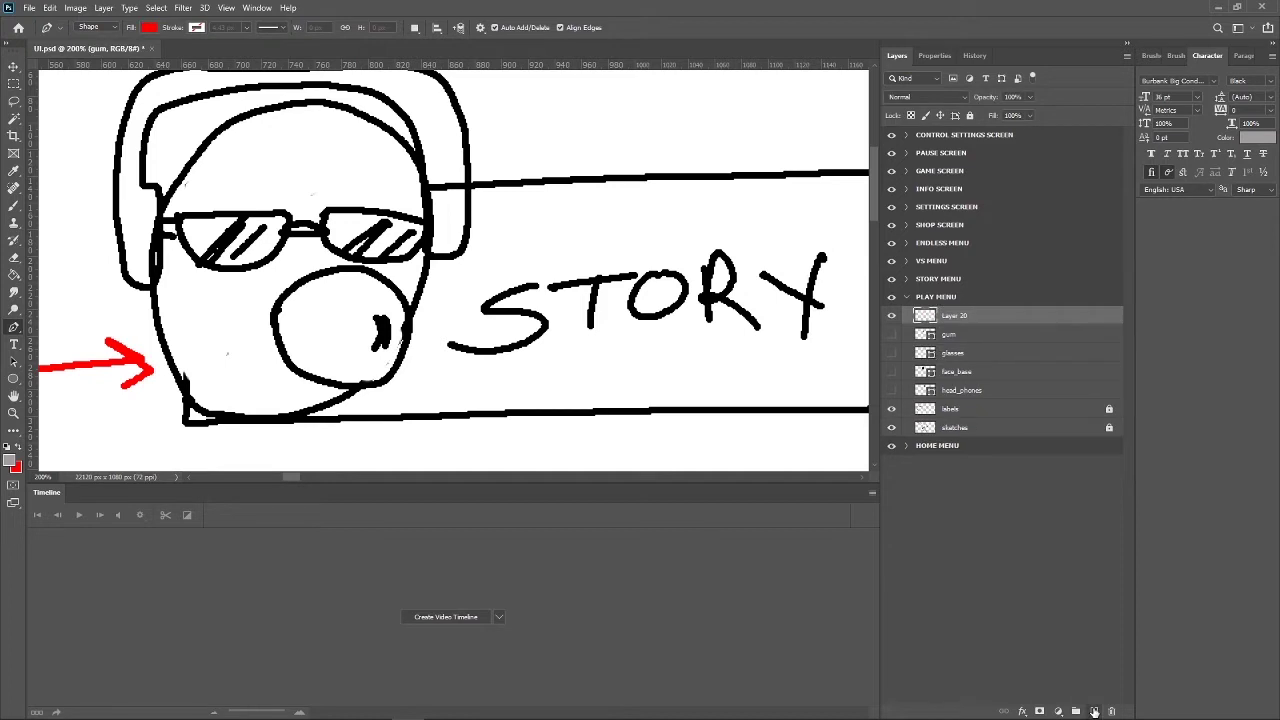
{"action": "double_click", "coordinate": [960, 316]}
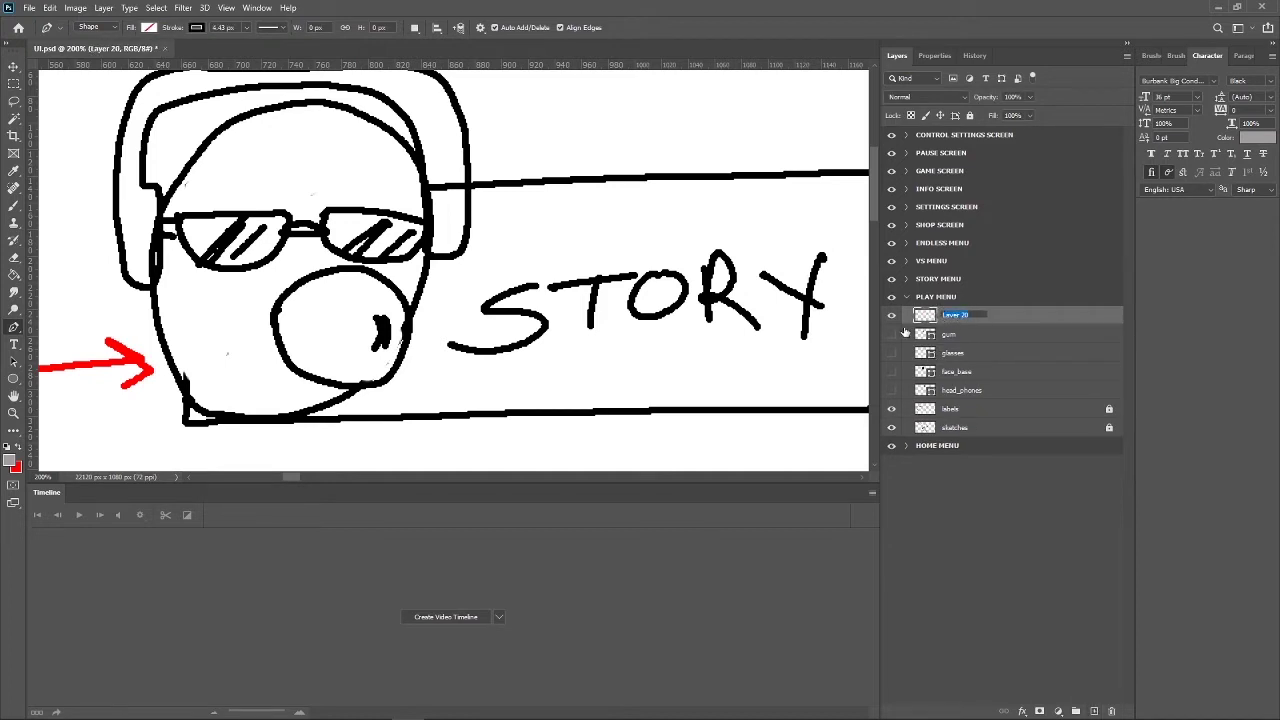
{"action": "type", "text": "n"}
{"action": "key", "text": "Return"}
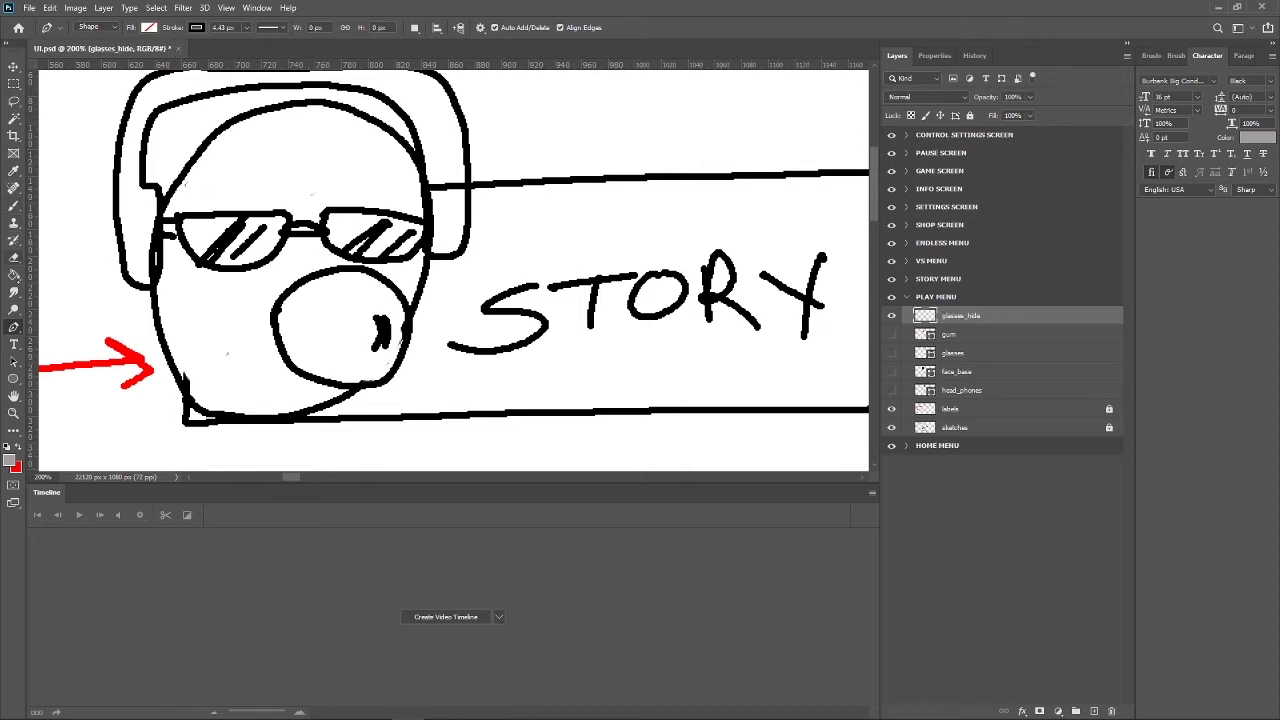
Trace a closed shape covering the diagonal streaks across both lenses.
{"action": "left_click", "coordinate": [252, 203]}
{"action": "left_click", "coordinate": [203, 278]}
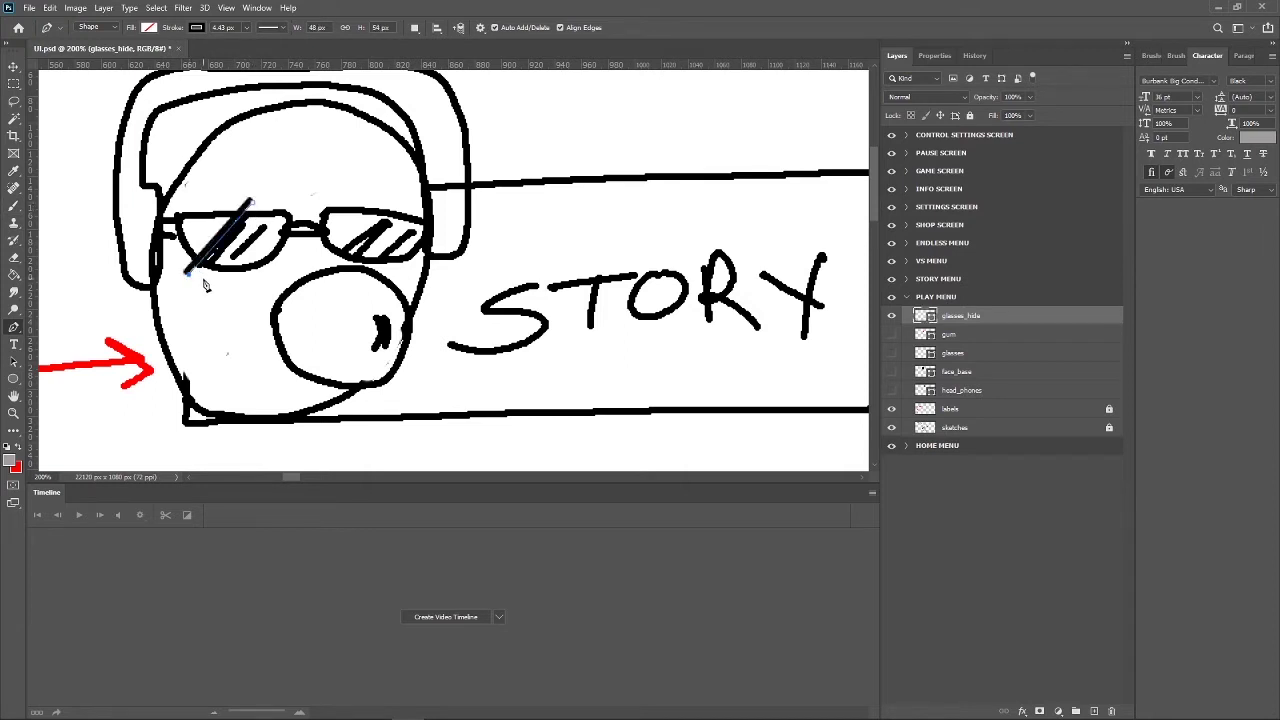
{"action": "left_click", "coordinate": [267, 208]}
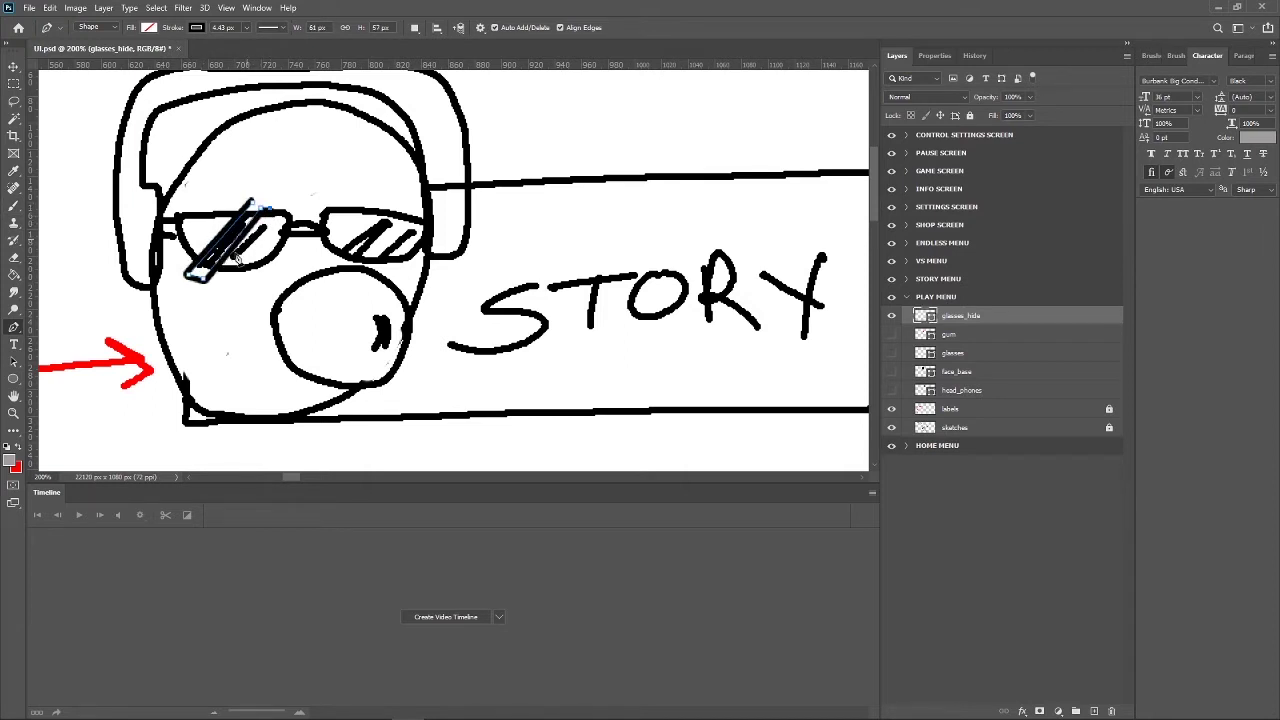
{"action": "left_click", "coordinate": [216, 281]}
{"action": "left_click", "coordinate": [286, 207]}
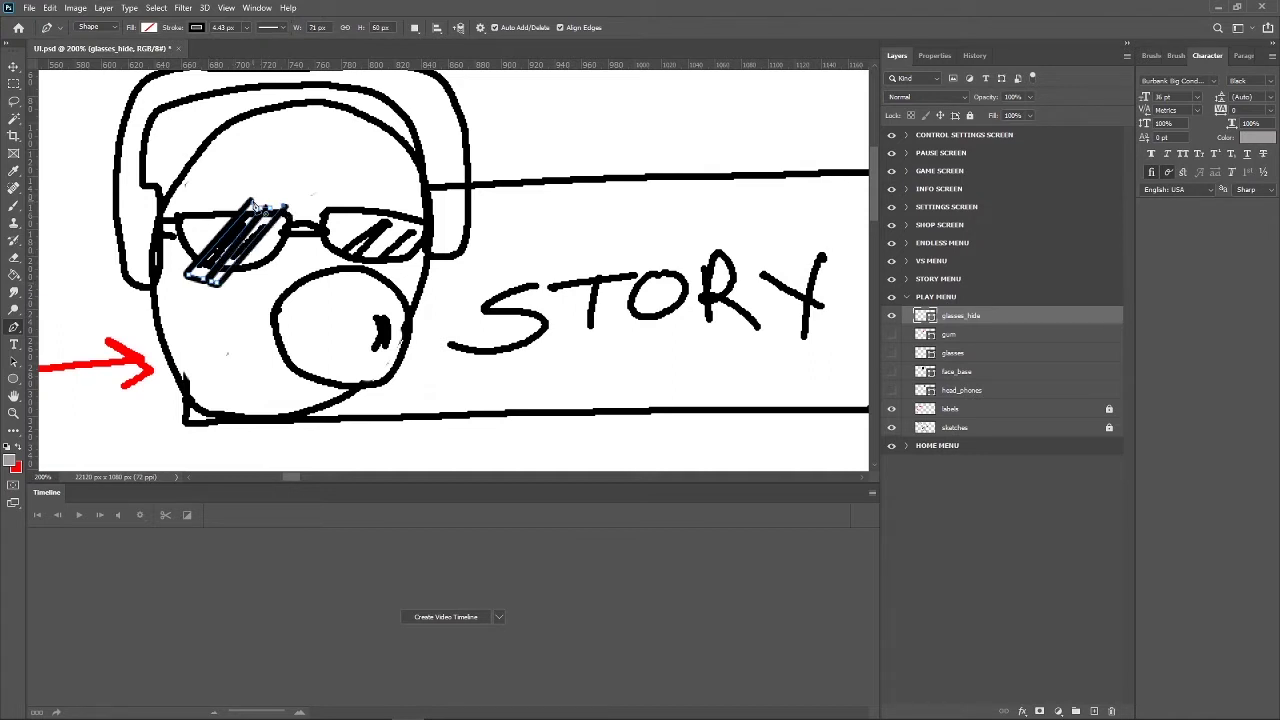
{"action": "left_click", "coordinate": [390, 205]}
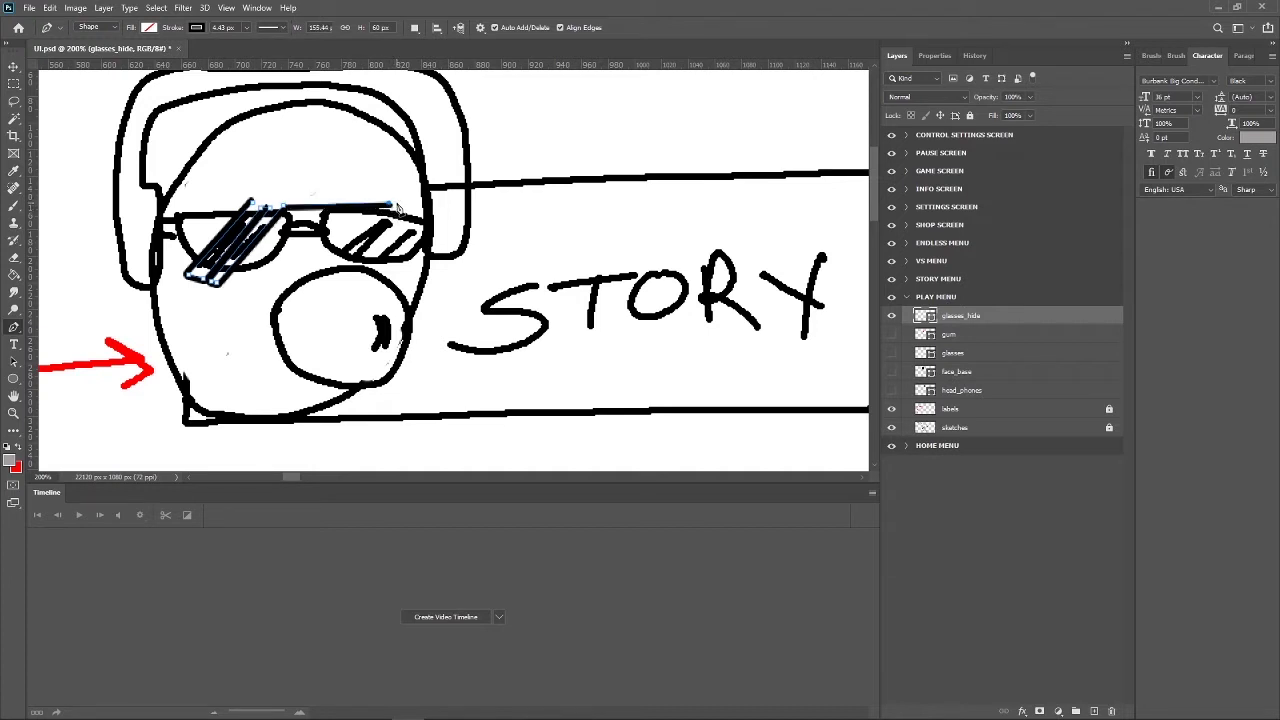
{"action": "left_click", "coordinate": [323, 272]}
{"action": "left_click", "coordinate": [414, 211]}
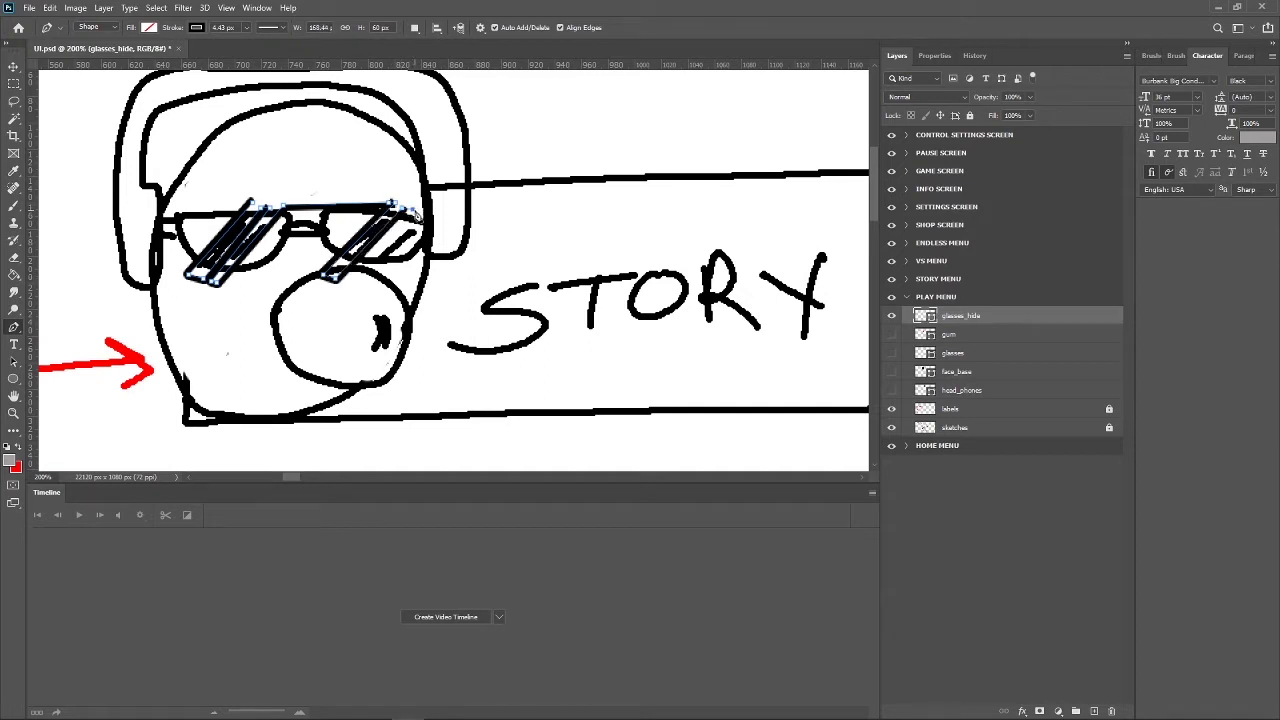
{"action": "left_click", "coordinate": [368, 276]}
{"action": "left_click", "coordinate": [410, 190]}
{"action": "left_click", "coordinate": [264, 190]}
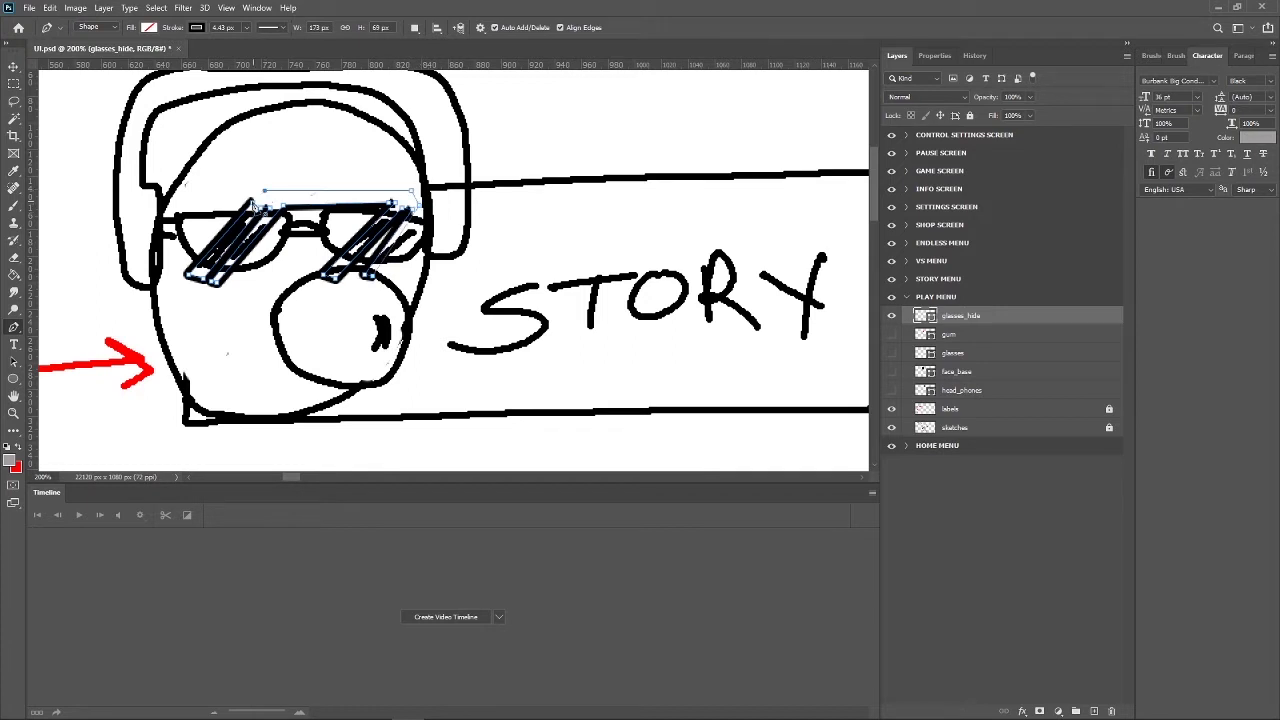
{"action": "left_click", "coordinate": [214, 280]}
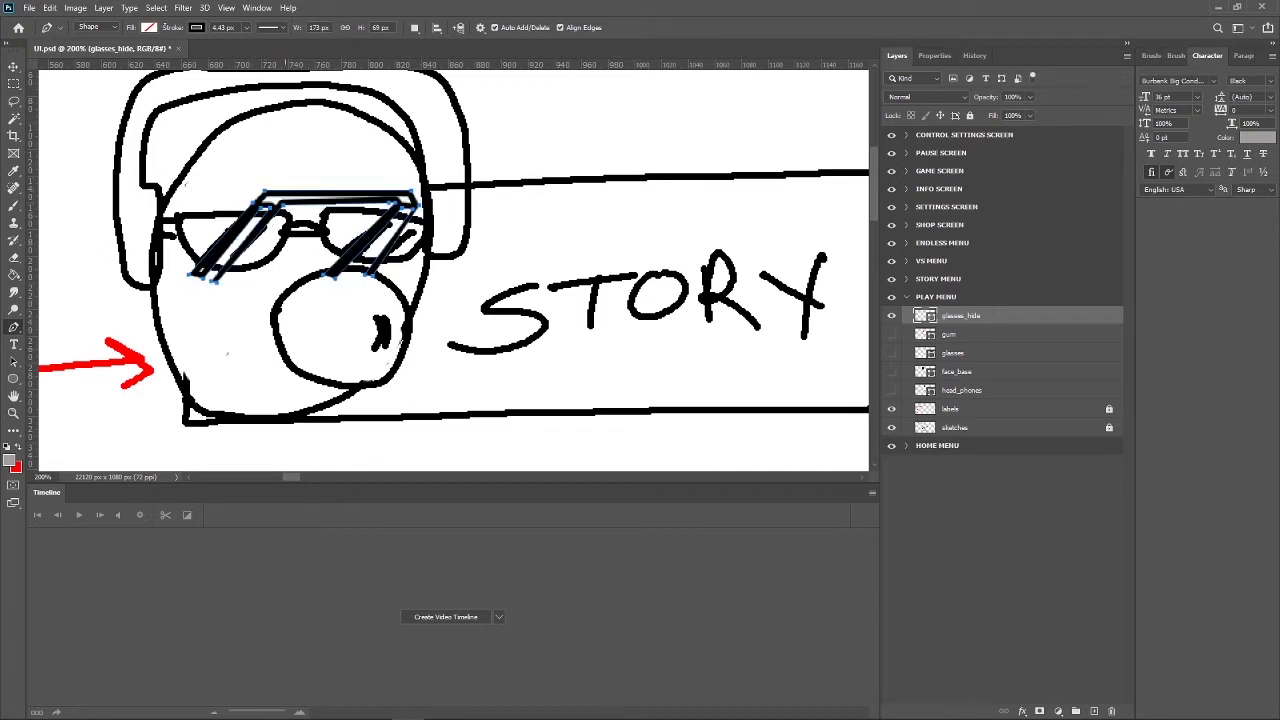
Fill the streak shape white with no outline.
{"action": "left_click", "coordinate": [149, 27]}
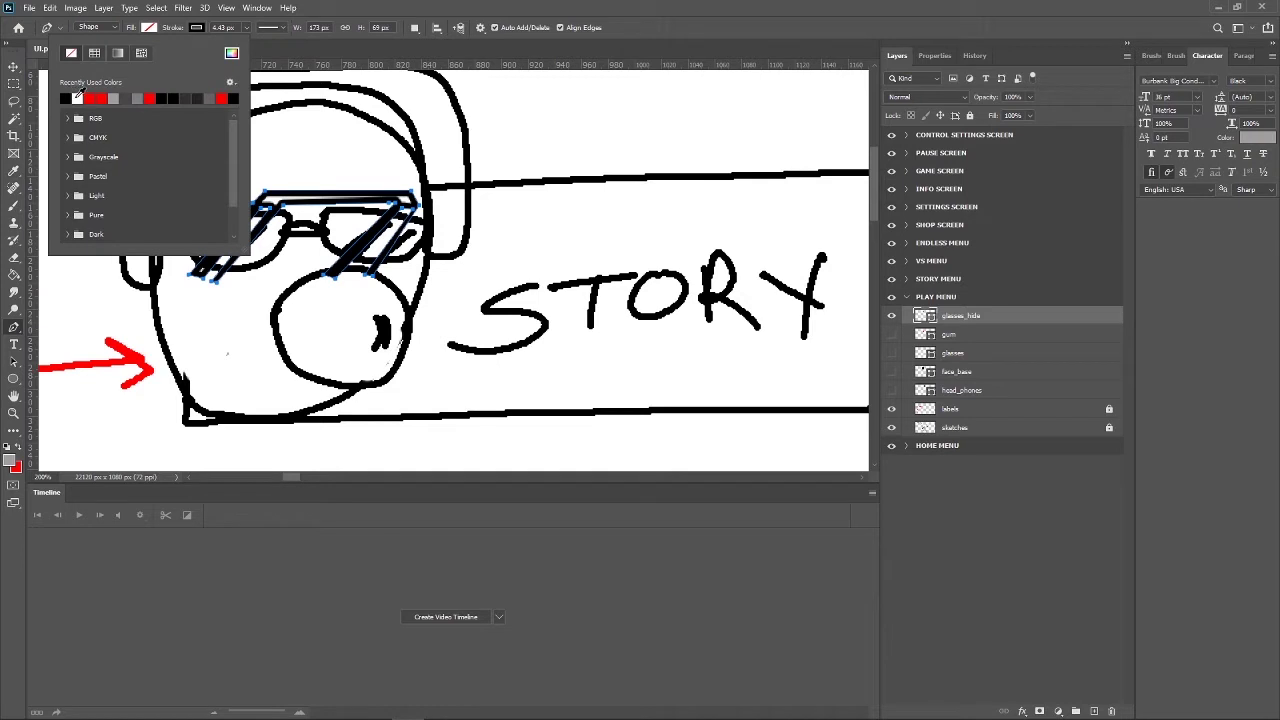
{"action": "left_click", "coordinate": [77, 97]}
{"action": "left_click", "coordinate": [197, 27]}
{"action": "left_click", "coordinate": [118, 52]}
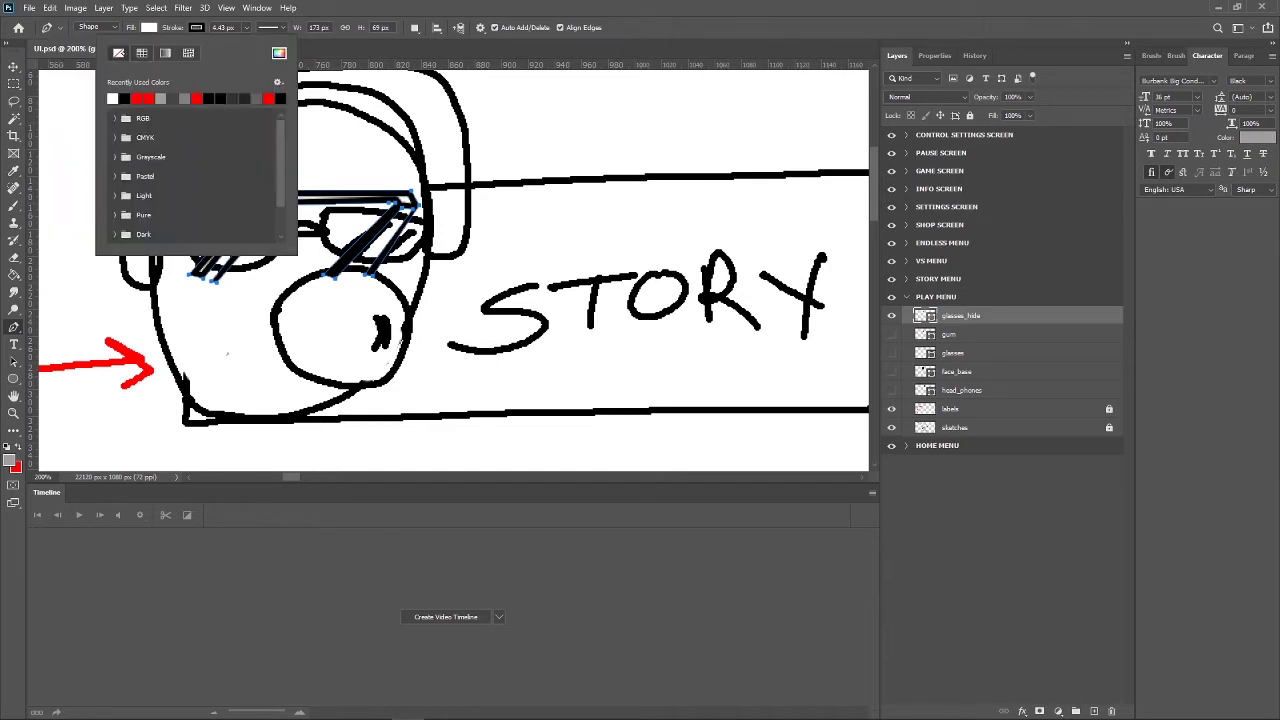
{"action": "key", "text": "Return"}
Mask the glasses layer with the inverted glasses_hide streak selection, and hide glasses_hide.
{"action": "key", "text": "v"}
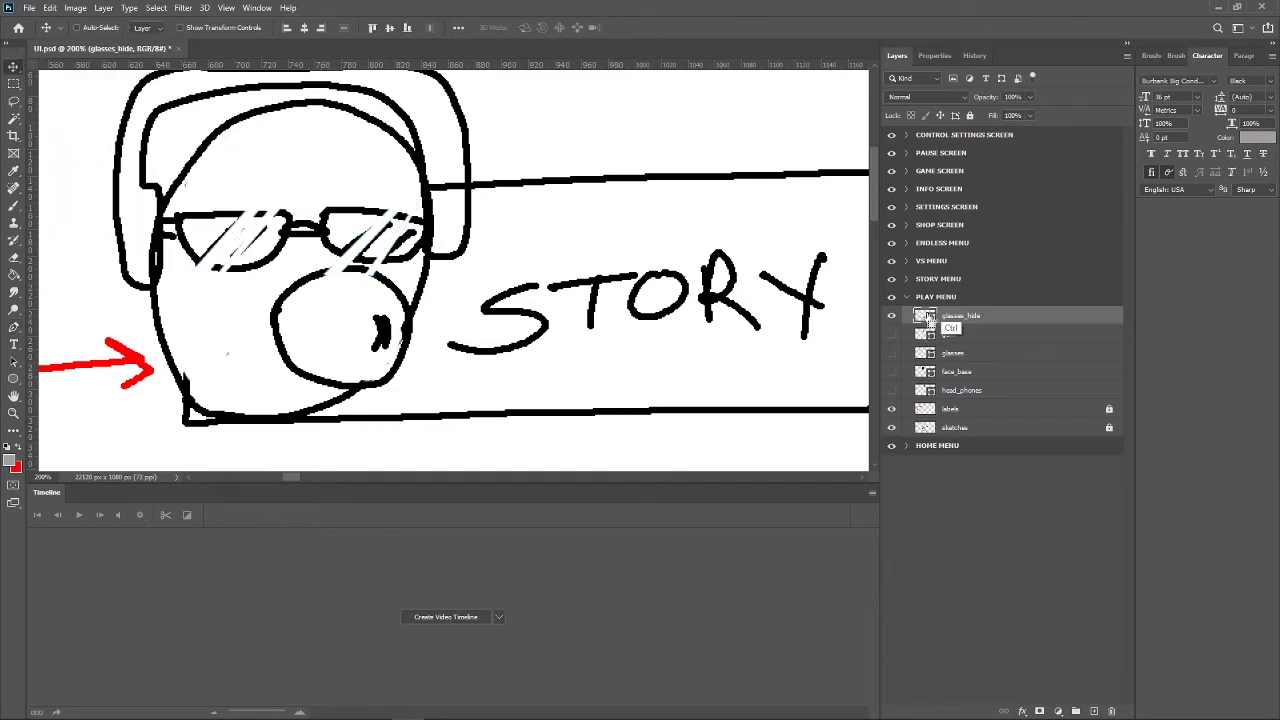
{"action": "key", "text": "Up"}
{"action": "key", "text": "Up"}
{"action": "key", "text": "Up"}
{"action": "left_click", "coordinate": [891, 315]}
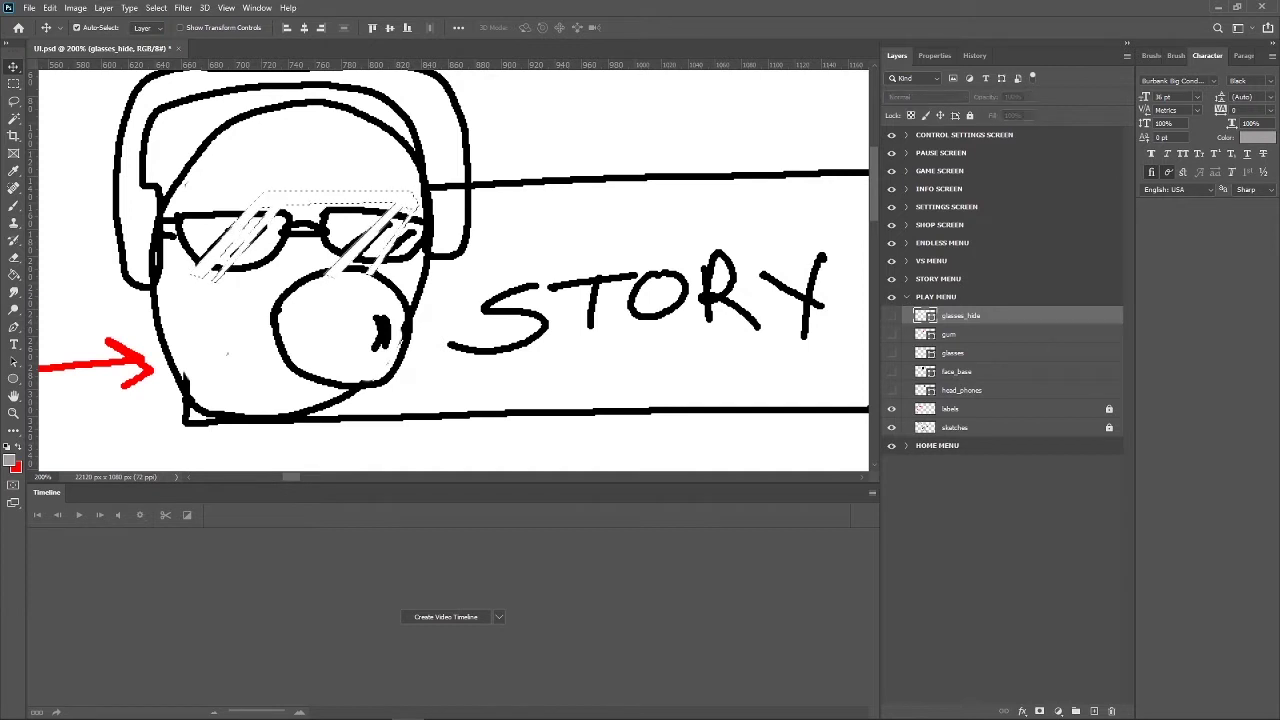
{"action": "left_click", "coordinate": [891, 353]}
{"action": "left_click", "coordinate": [995, 362]}
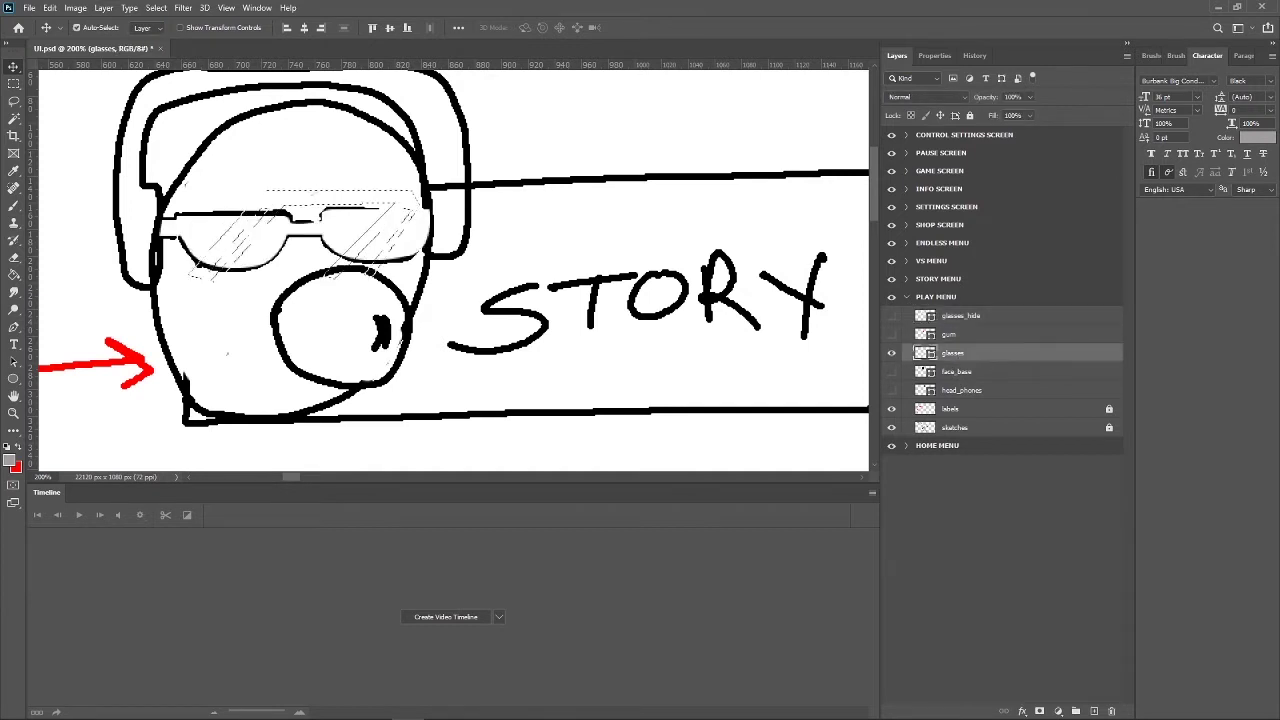
{"action": "left_click", "coordinate": [1039, 710]}
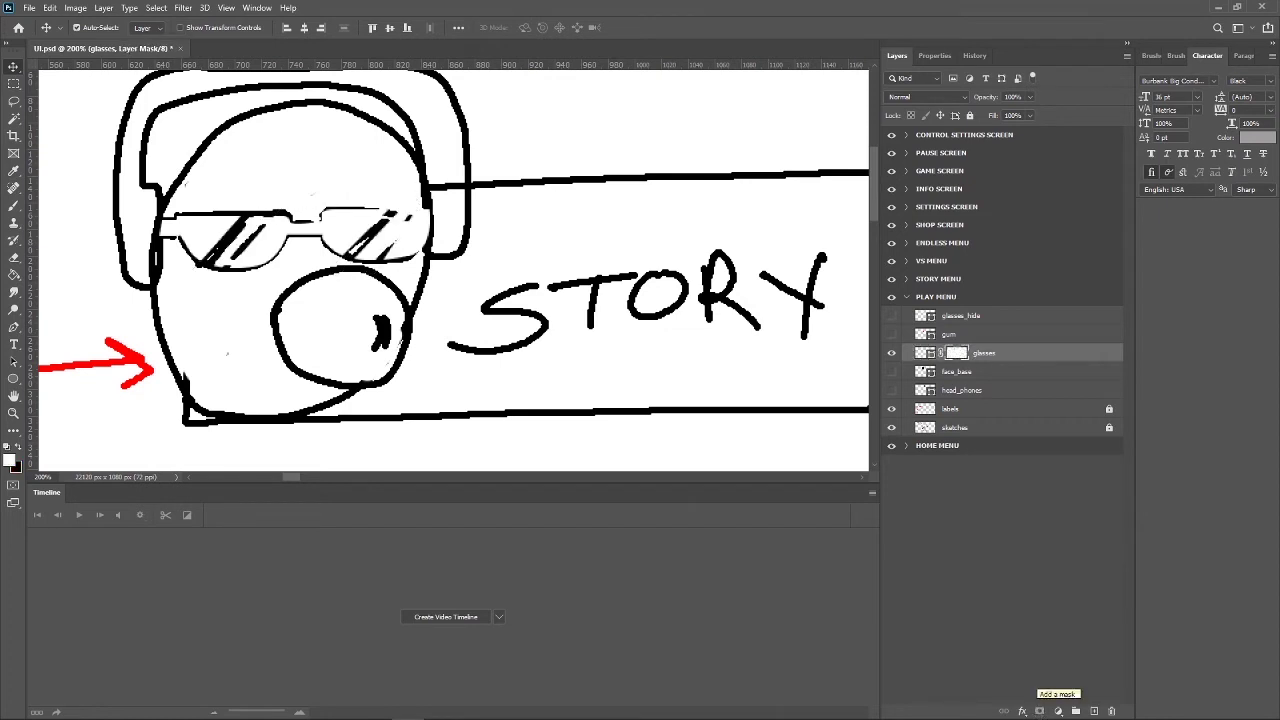
{"action": "key", "text": "ctrl+i"}
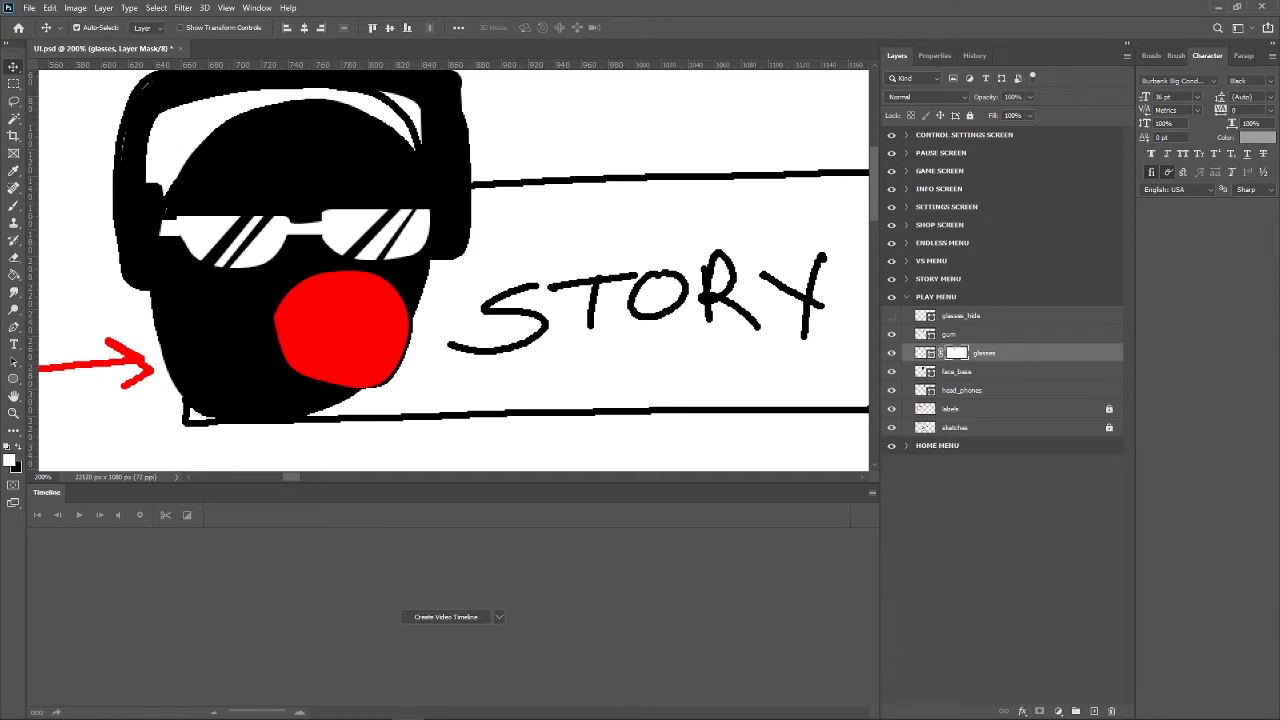
Hide the sketches layer after a quick zoom-out check of the drawing.
{"action": "key", "text": "ctrl+minus"}
{"action": "key", "text": "ctrl+plus"}
{"action": "left_click", "coordinate": [891, 427]}
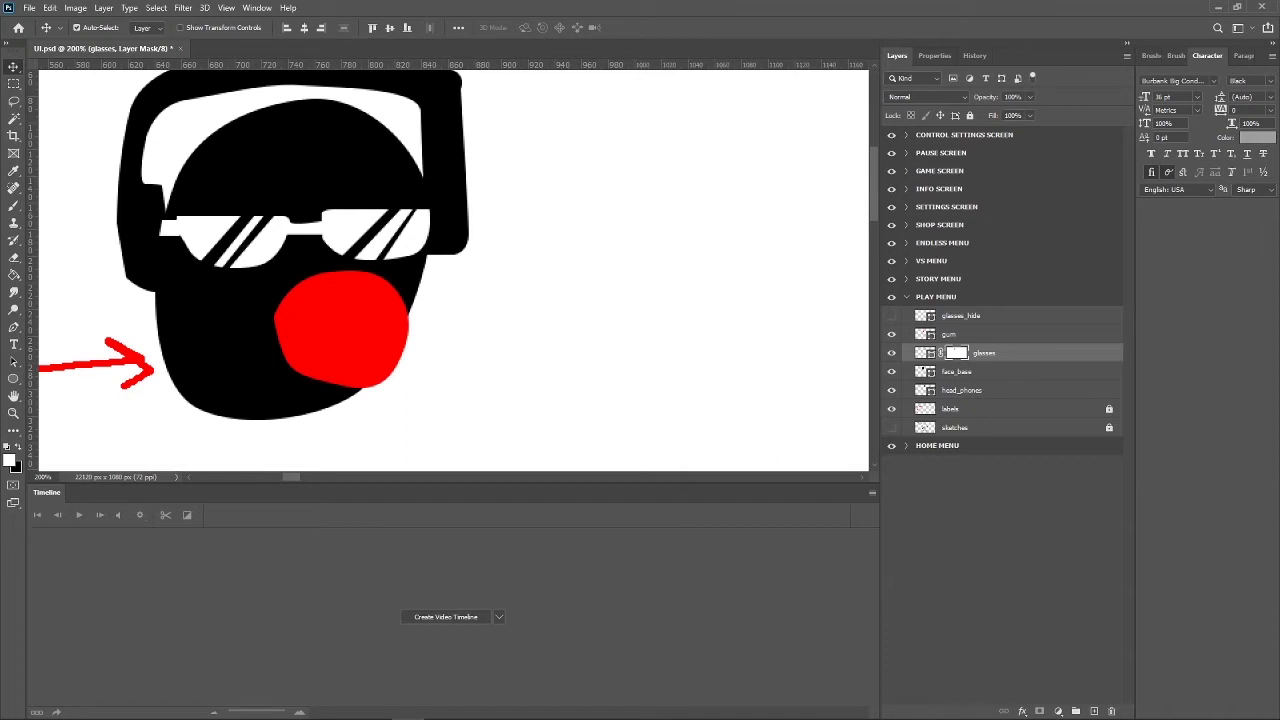
{"action": "left_click", "coordinate": [955, 427]}
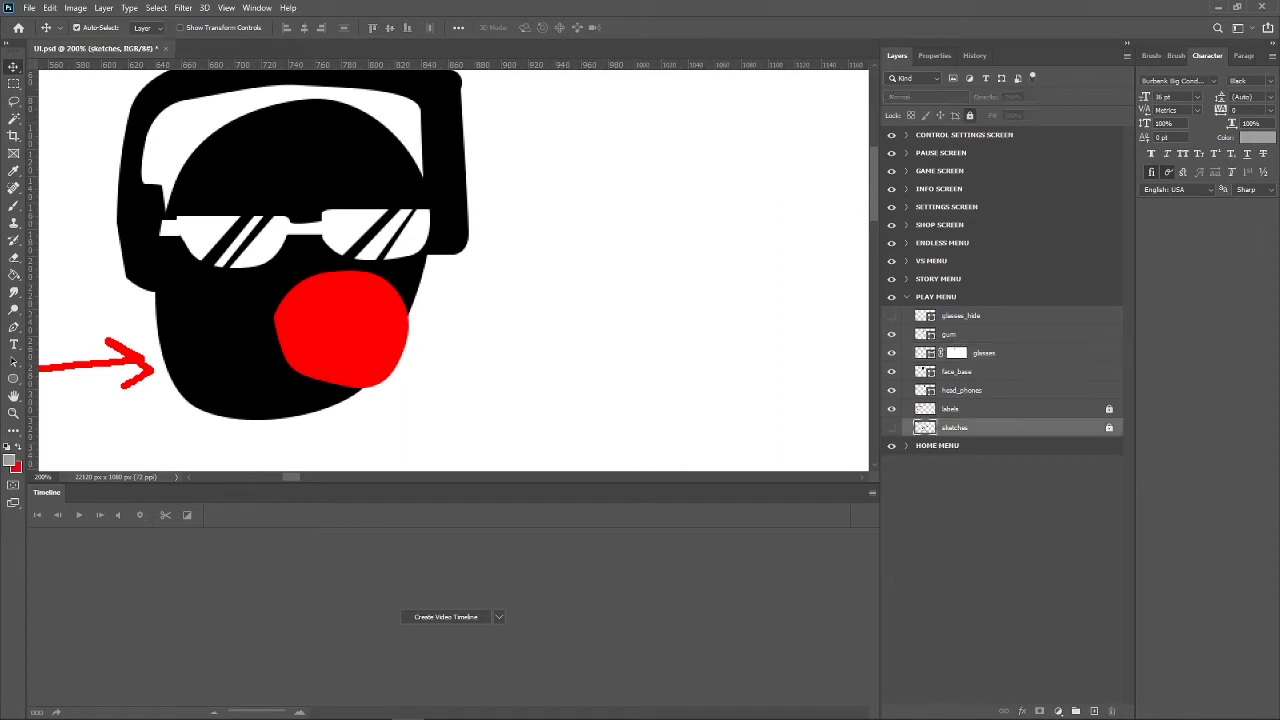
{"action": "left_click", "coordinate": [891, 427]}
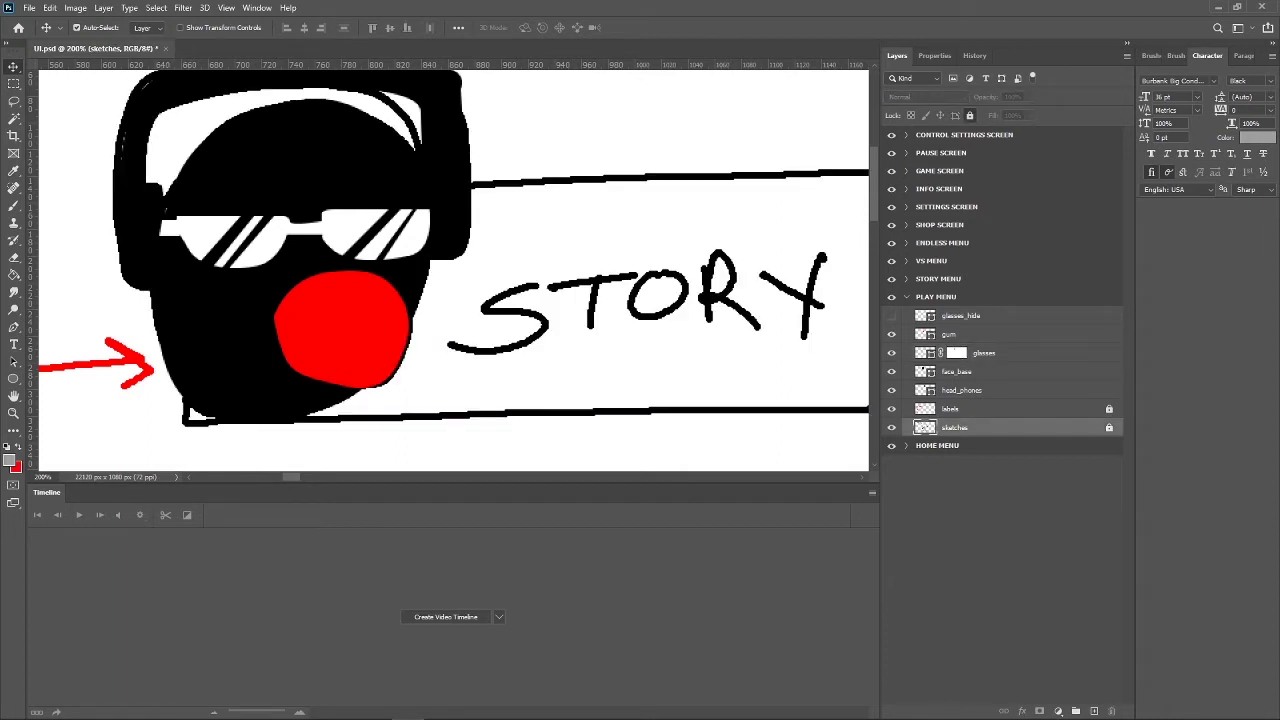
{"action": "left_click", "coordinate": [891, 427]}
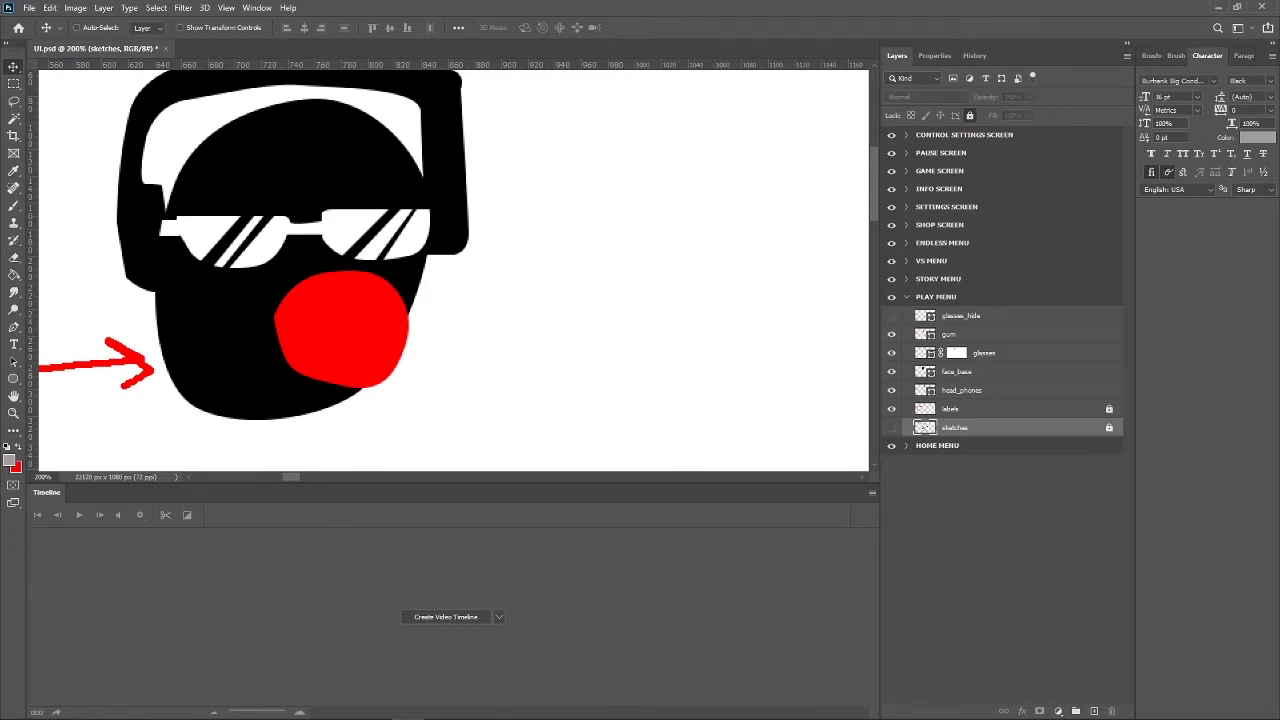
Zoom to 200% and pan so the character's head fills the view.
{"action": "key", "text": "ctrl+minus"}
{"action": "key", "text": "ctrl+minus"}
{"action": "key", "text": "ctrl+plus"}
{"action": "key", "text": "ctrl+plus"}
{"action": "key", "text": "ctrl+minus"}
{"action": "key", "text": "ctrl+plus"}
{"action": "key", "text": "ctrl+minus"}
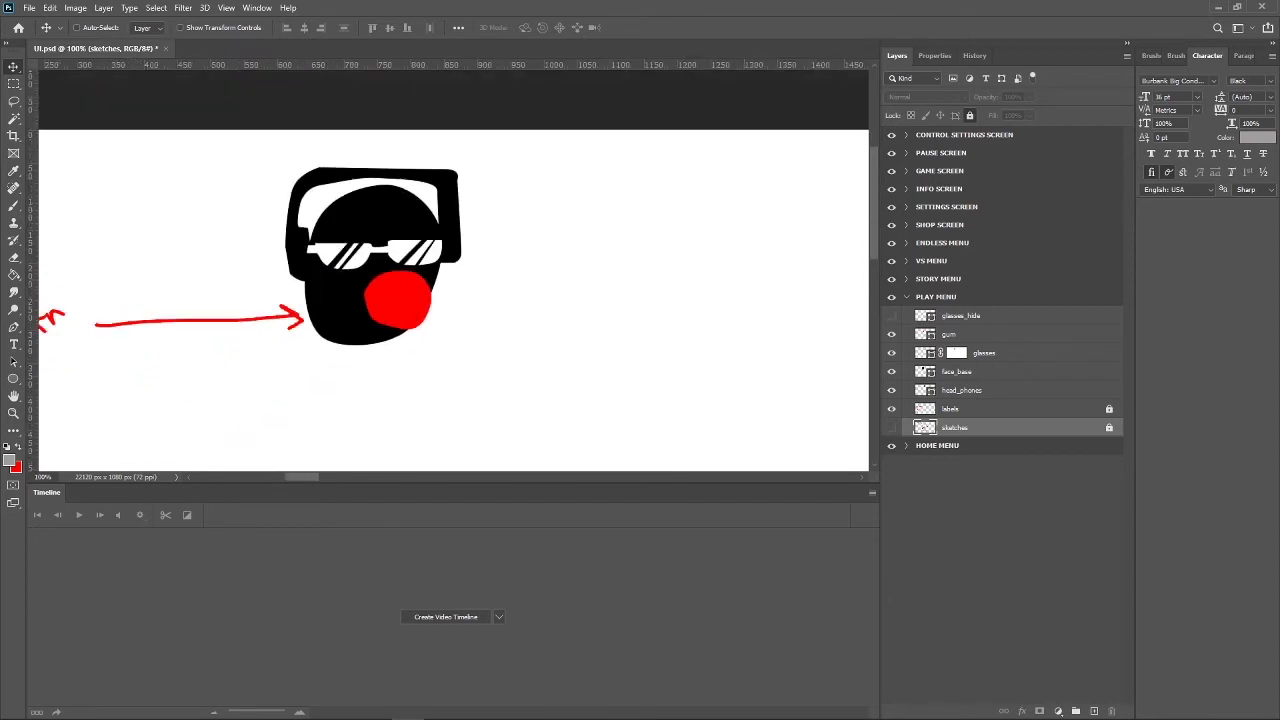
{"action": "key", "text": "ctrl+plus"}
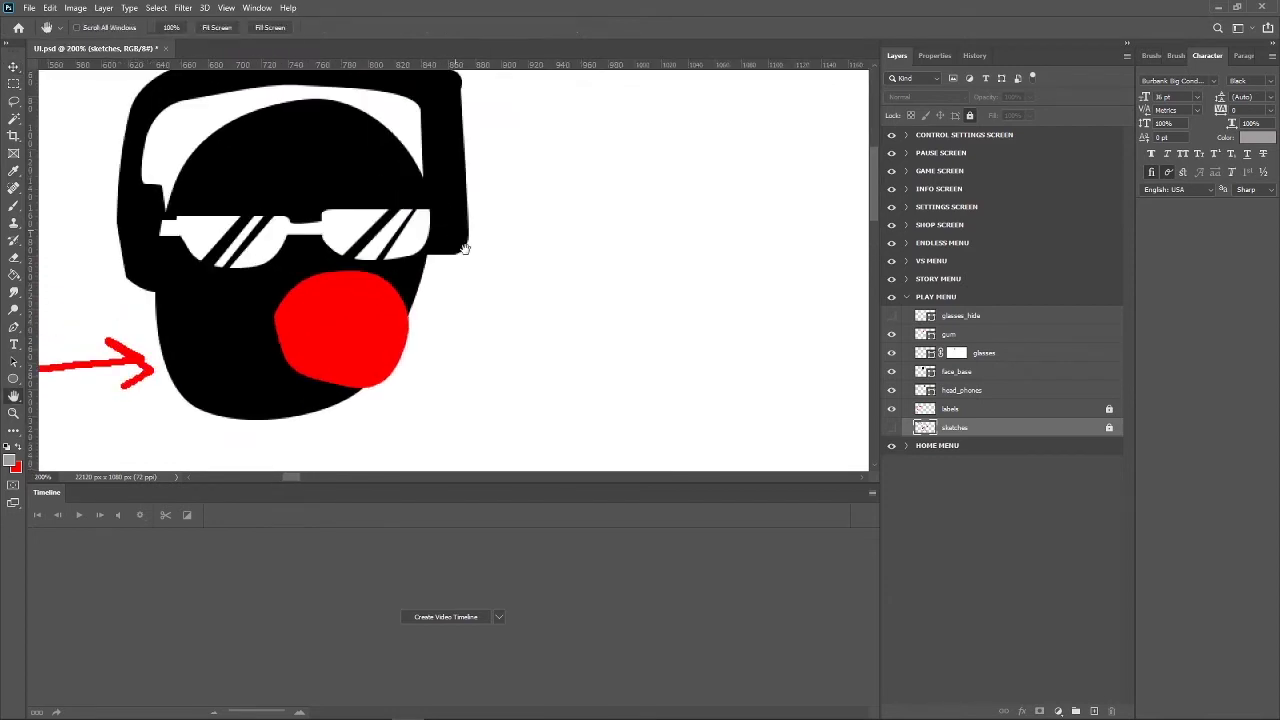
{"action": "left_click_drag", "start_coordinate": [489, 177], "coordinate": [527, 246]}
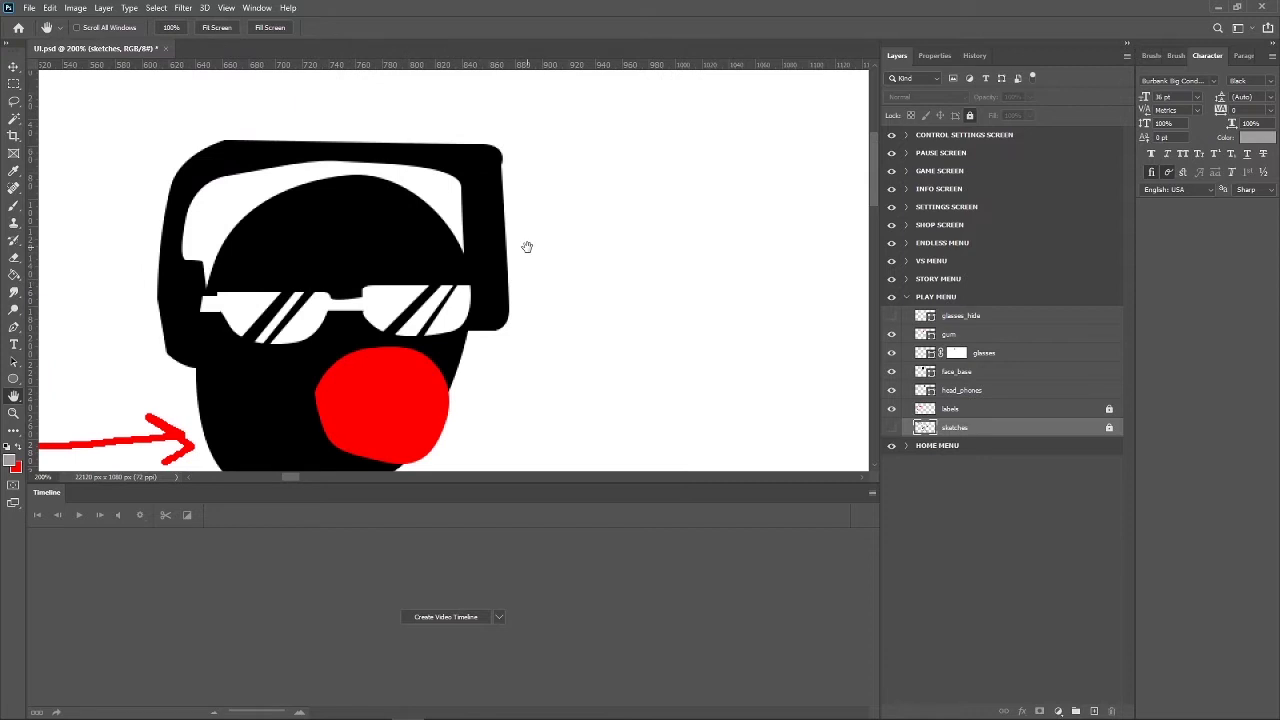
Delete the filled head_phones layer and show the sketches layer as a tracing guide.
{"action": "left_click", "coordinate": [405, 155], "text": "ctrl"}
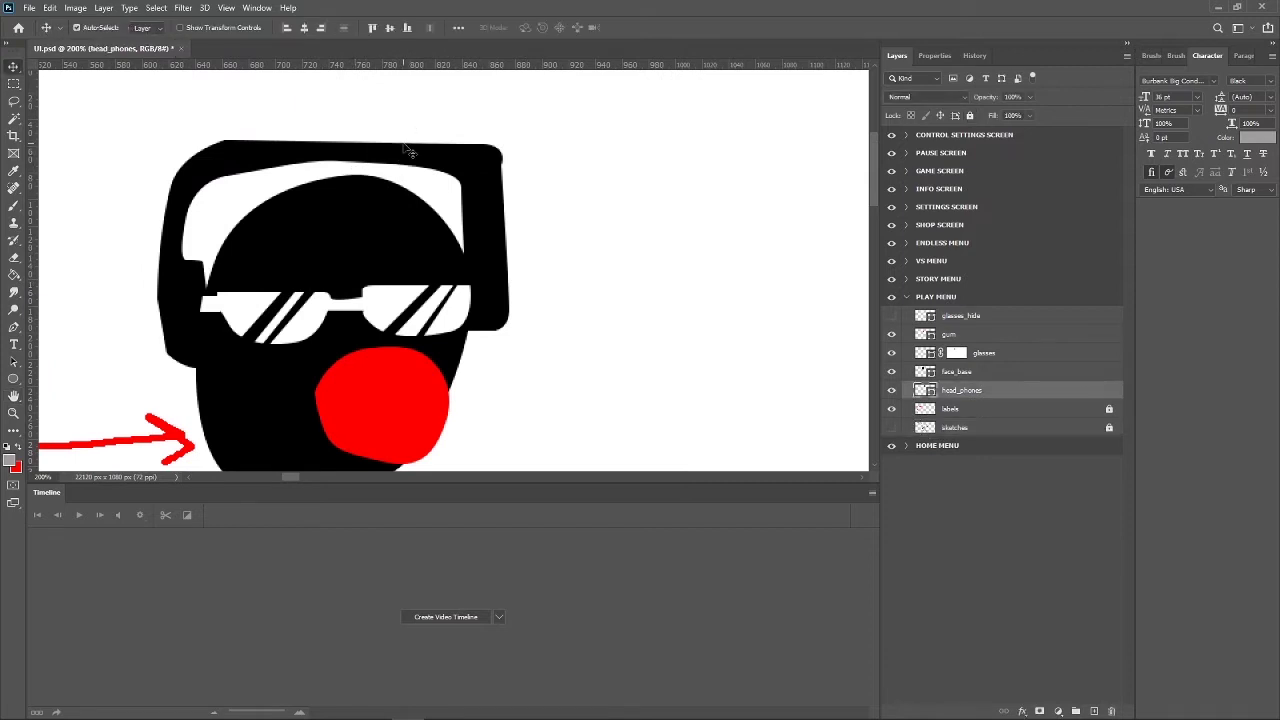
{"action": "key", "text": "Delete"}
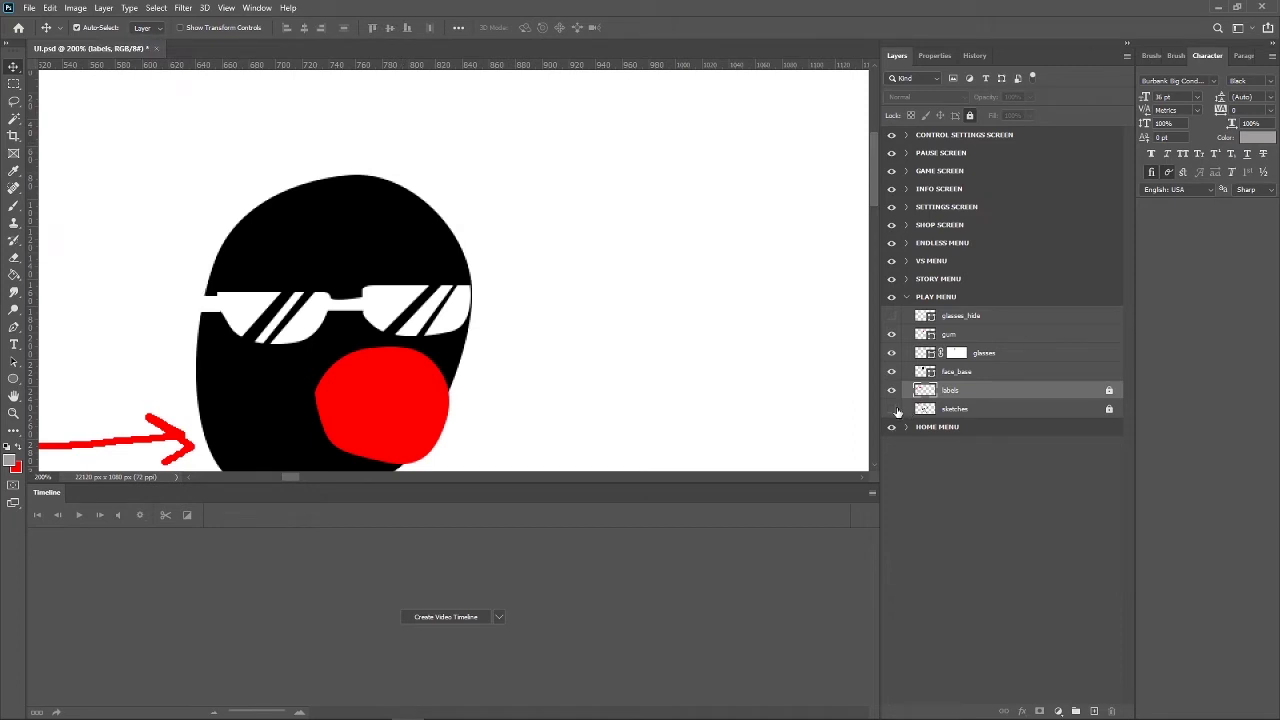
{"action": "left_click", "coordinate": [892, 409]}
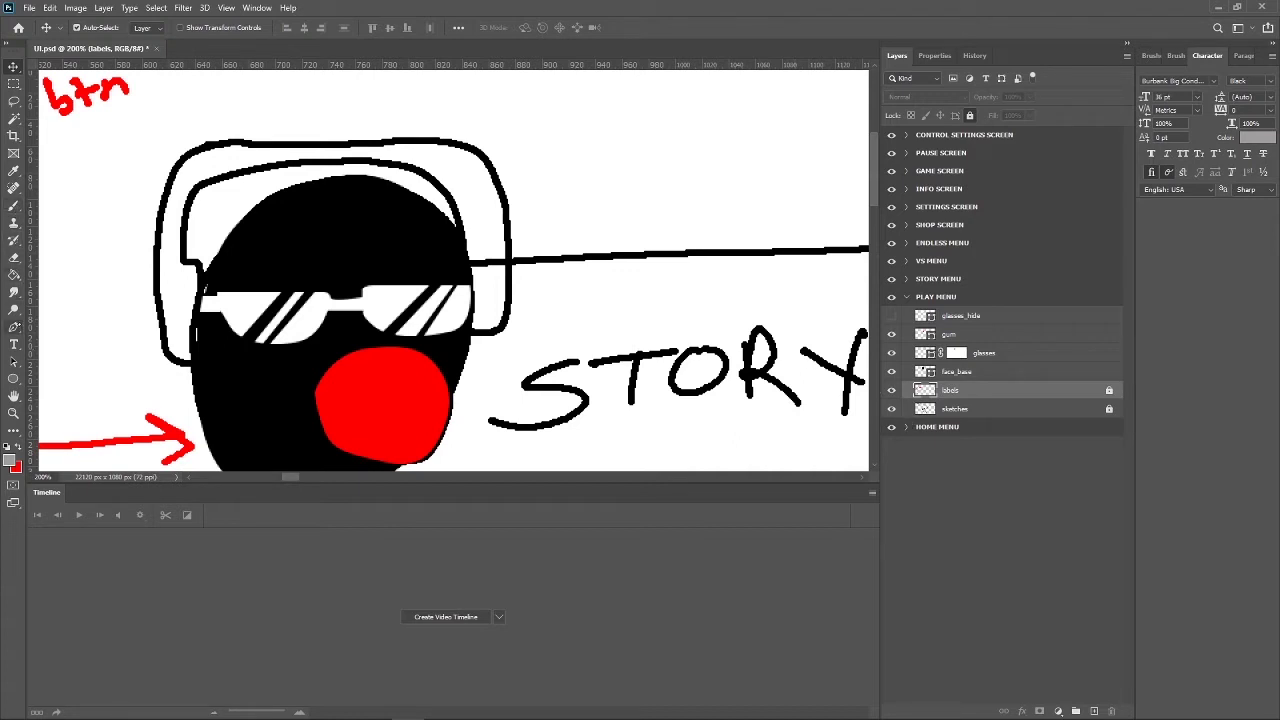
Trace a trial headphone outline with the Freeform Pen, then delete the Shape 1 layer.
{"action": "left_click", "coordinate": [14, 327]}
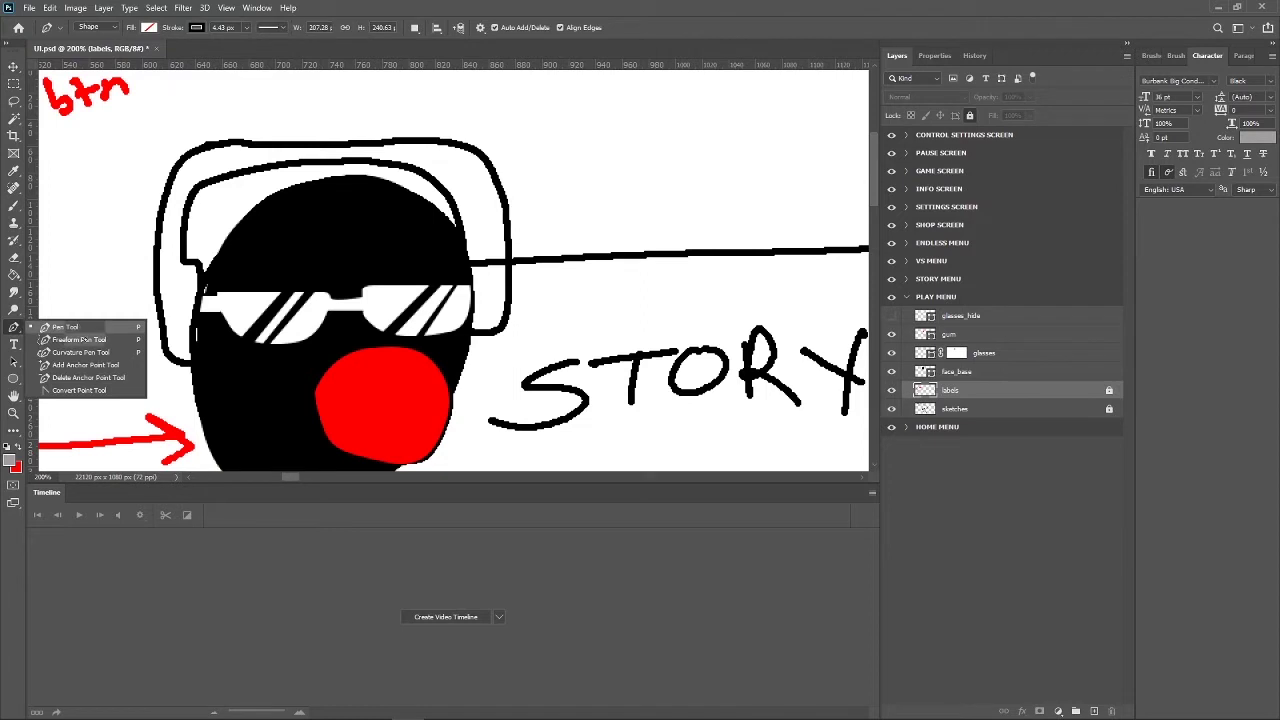
{"action": "left_click", "coordinate": [65, 327]}
{"action": "key", "text": "shift+p"}
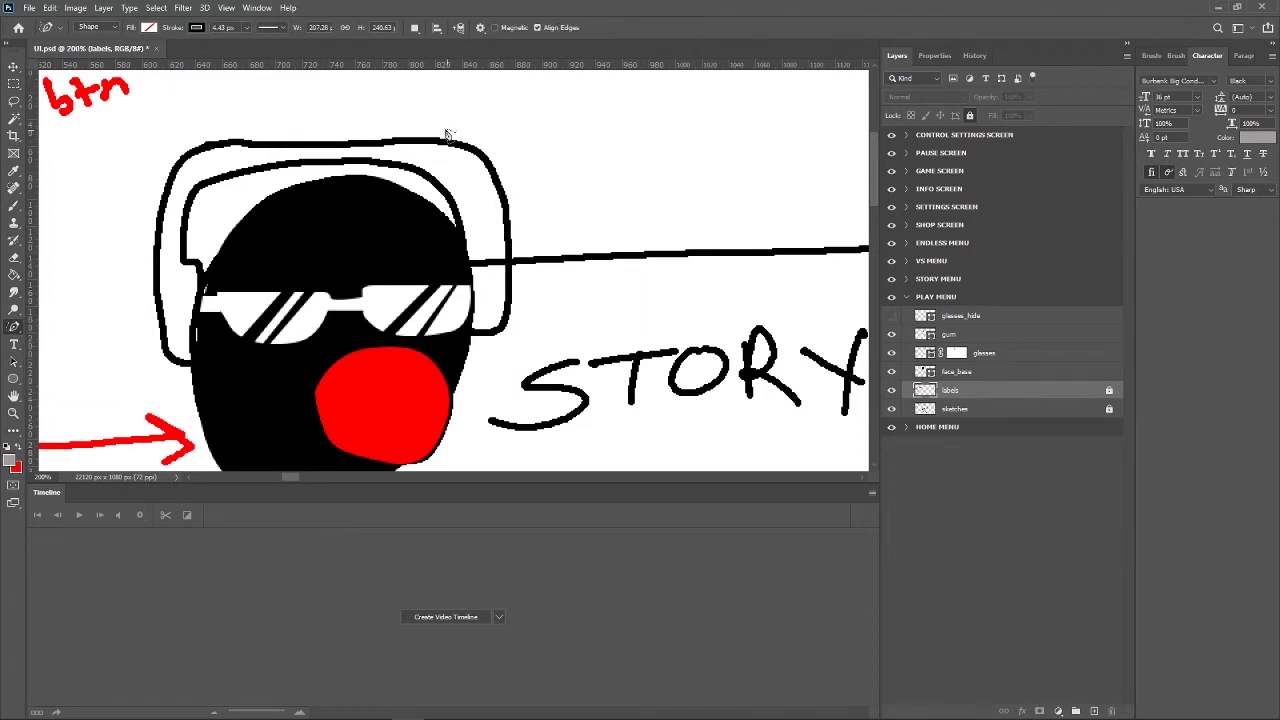
{"action": "left_click", "coordinate": [348, 146]}
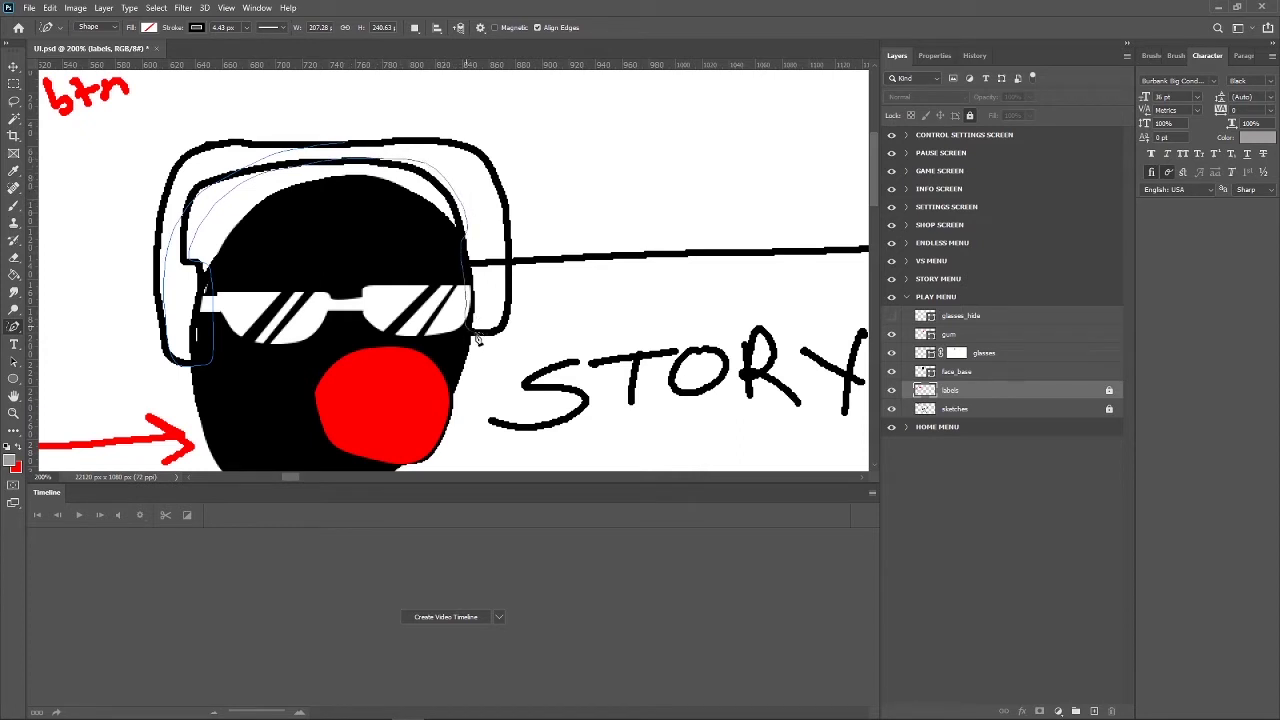
{"action": "left_click_drag", "start_coordinate": [510, 292], "coordinate": [453, 162]}
{"action": "left_click", "coordinate": [345, 147]}
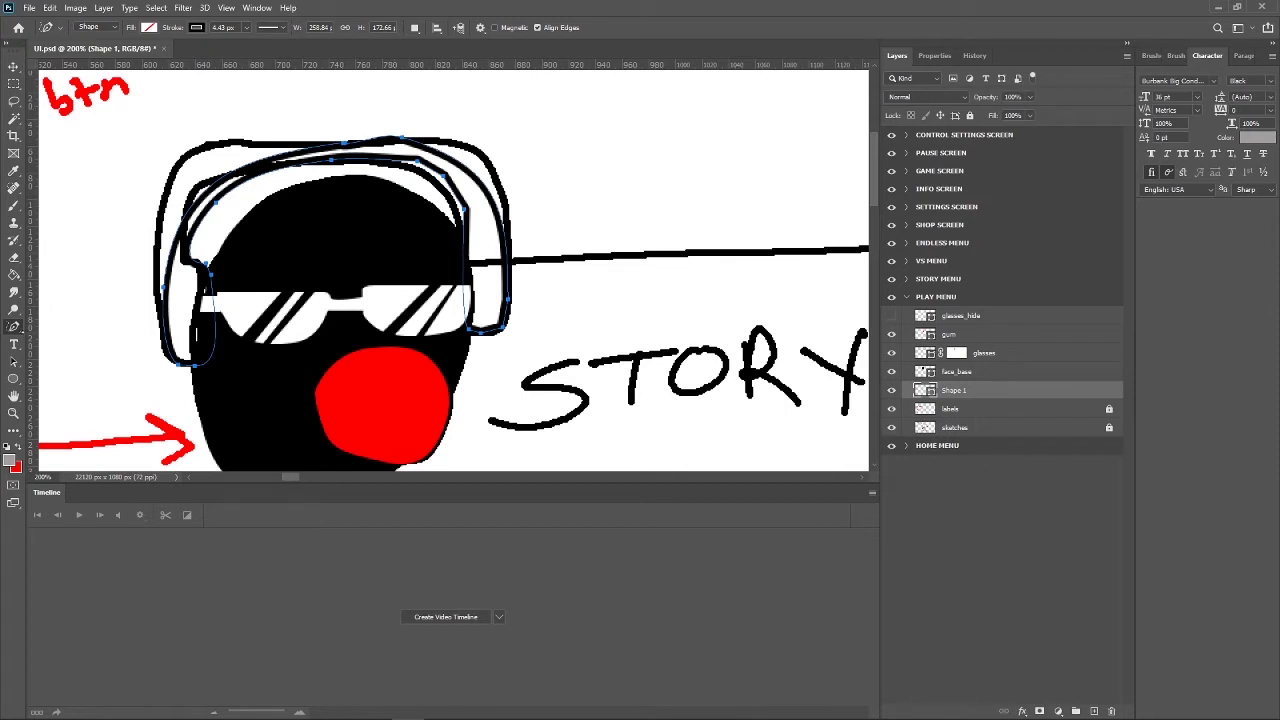
{"action": "right_click", "coordinate": [13, 326]}
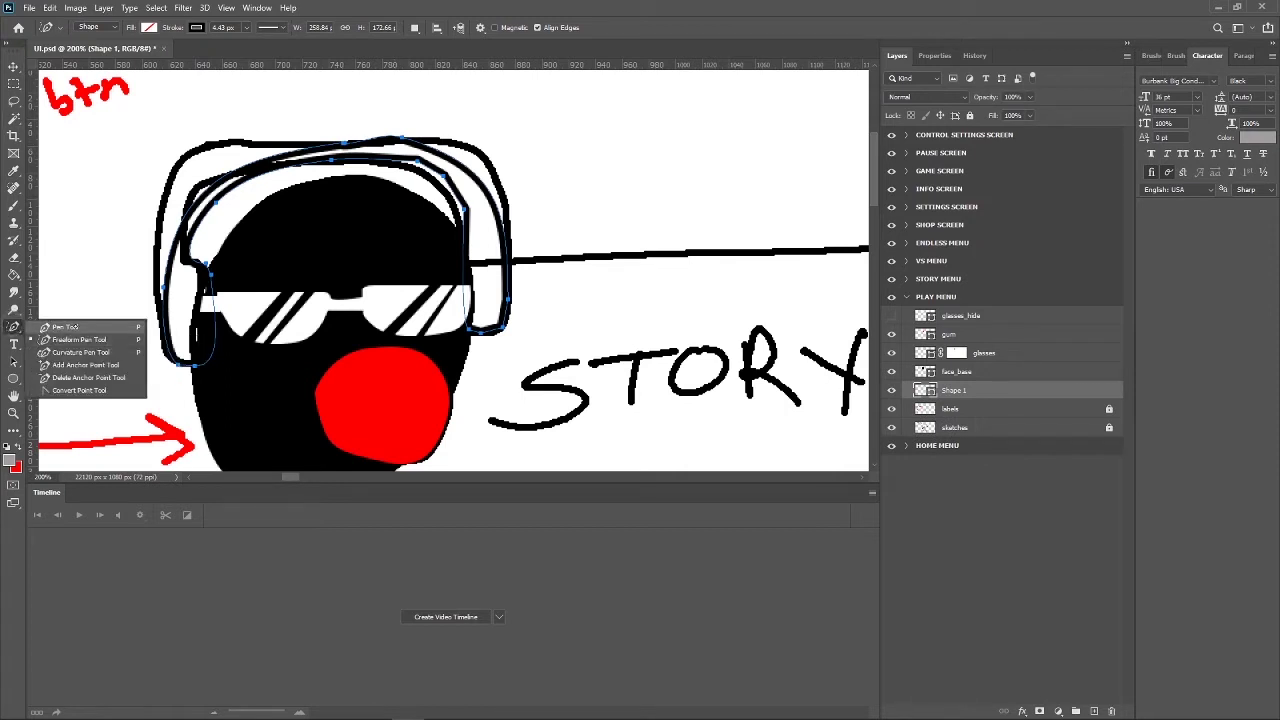
{"action": "left_click", "coordinate": [70, 327]}
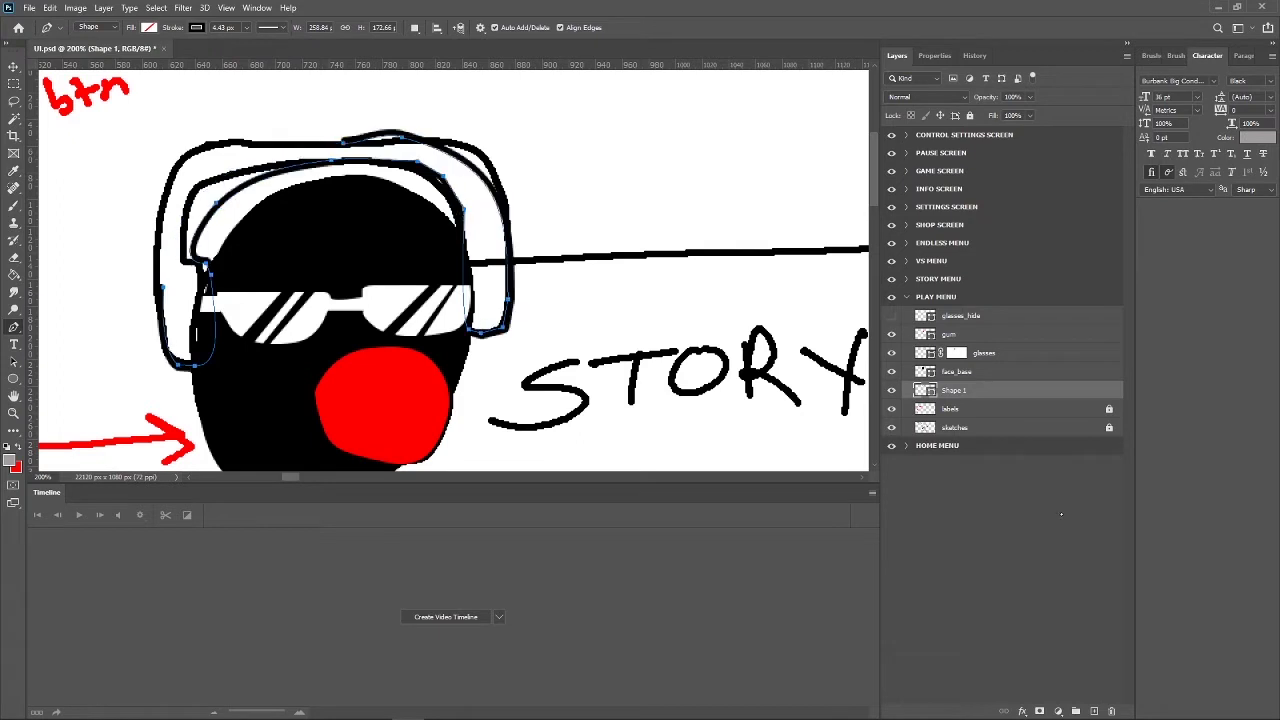
{"action": "key", "text": "ctrl+z"}
{"action": "key", "text": "Delete"}
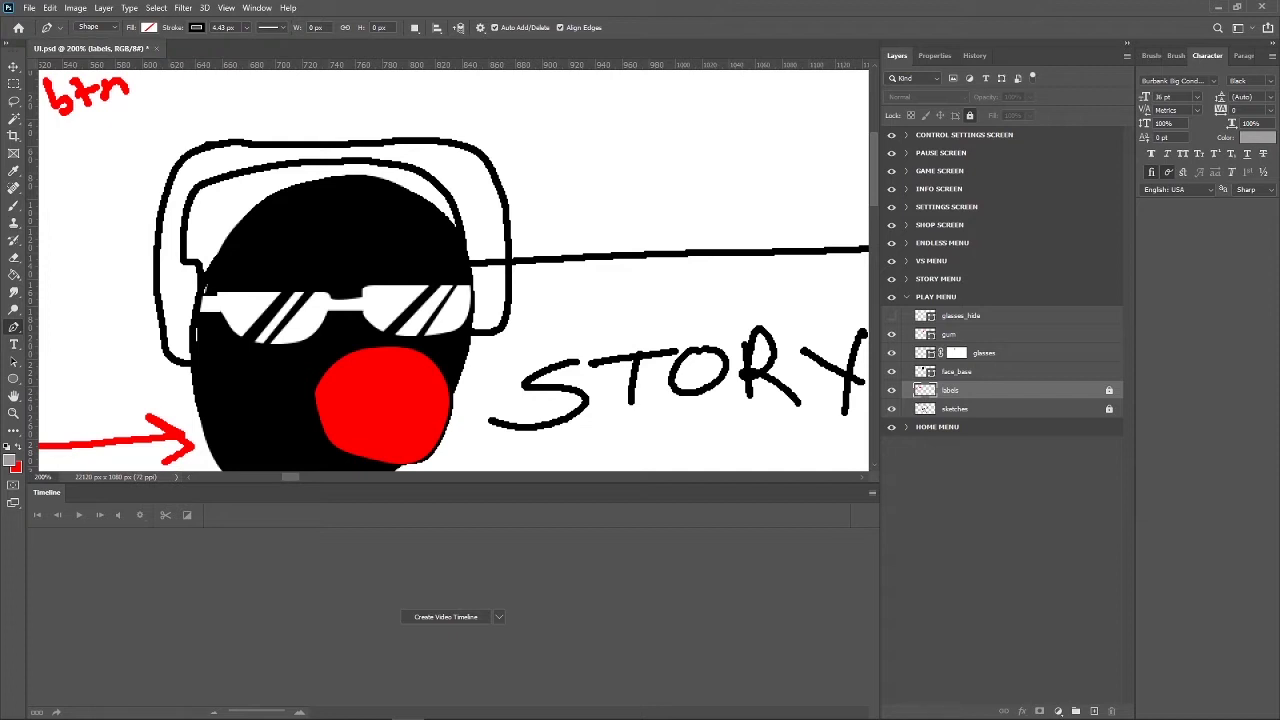
Add a new layer between gum and glasses named head_phone_close.
{"action": "left_click", "coordinate": [1094, 710]}
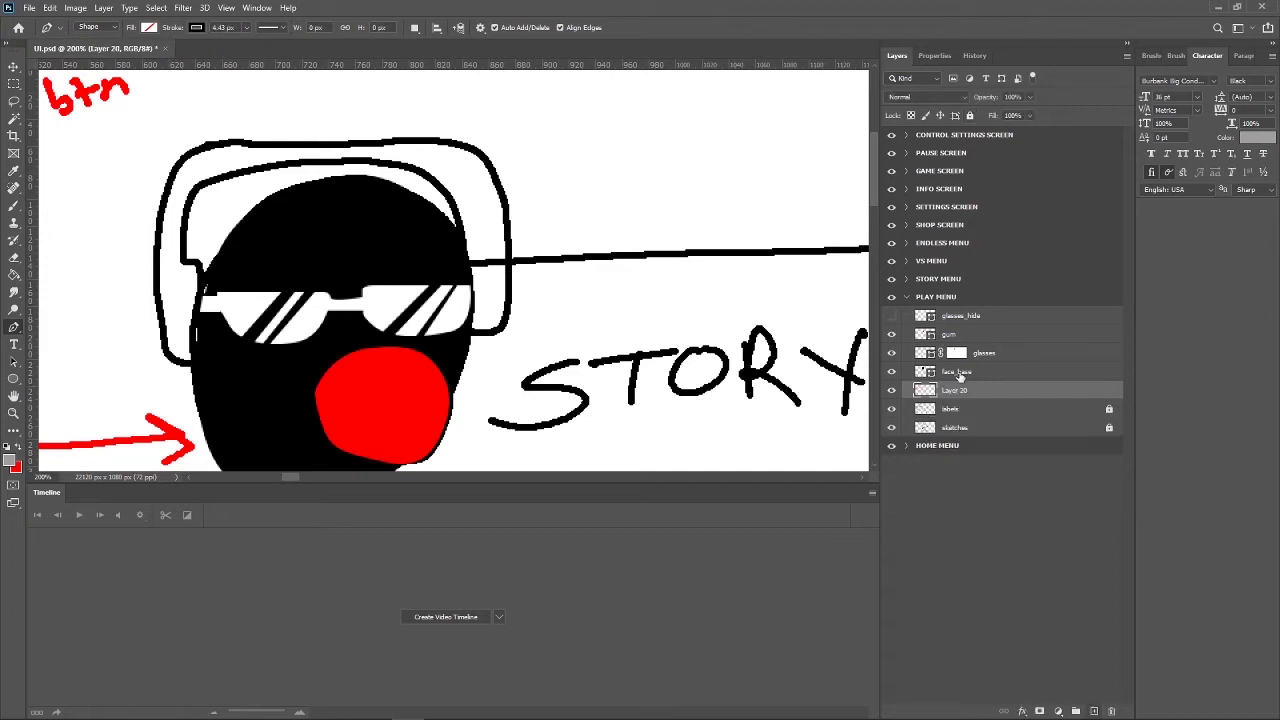
{"action": "left_click_drag", "start_coordinate": [968, 392], "coordinate": [984, 342]}
{"action": "double_click", "coordinate": [966, 353]}
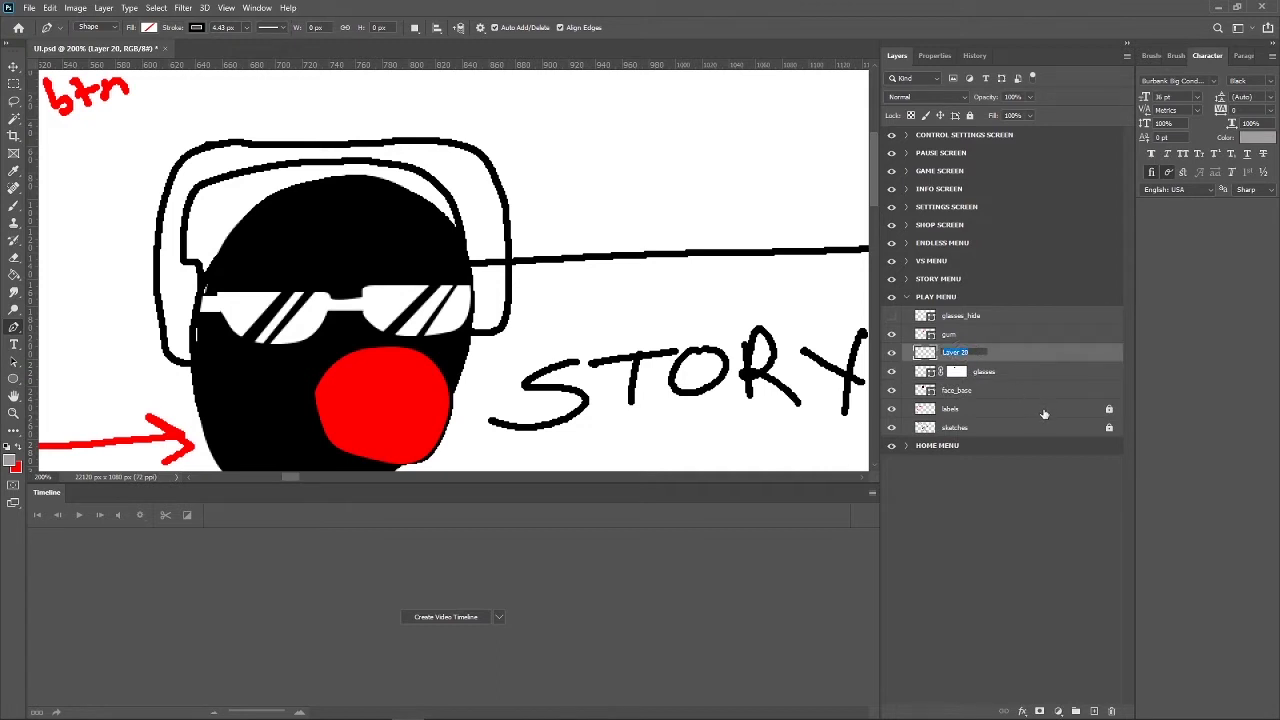
{"action": "type", "text": "hi"}
{"action": "type", "text": "s"}
{"action": "type", "text": "_c"}
{"action": "type", "text": "lose"}
{"action": "key", "text": "Return"}
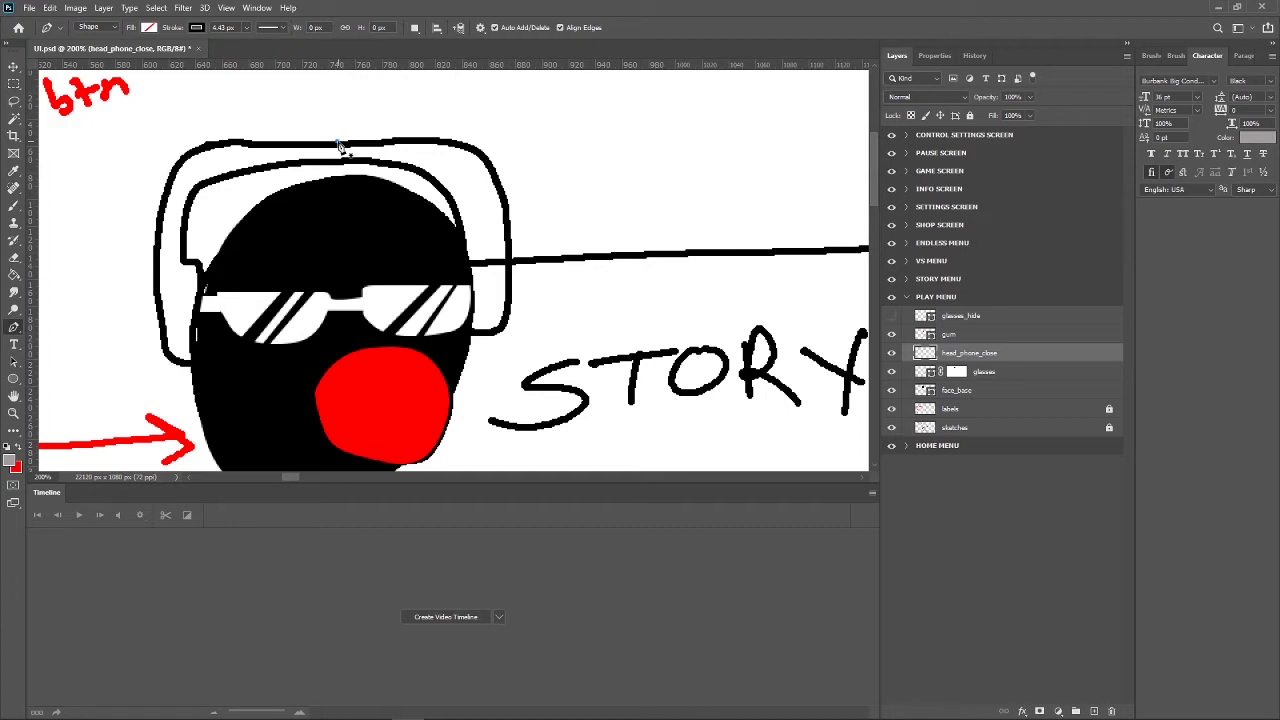
Pen-trace the outer headphone band over the top and down around the left ear cup.
{"action": "left_click", "coordinate": [338, 142]}
{"action": "left_click_drag", "start_coordinate": [209, 168], "coordinate": [178, 195]}
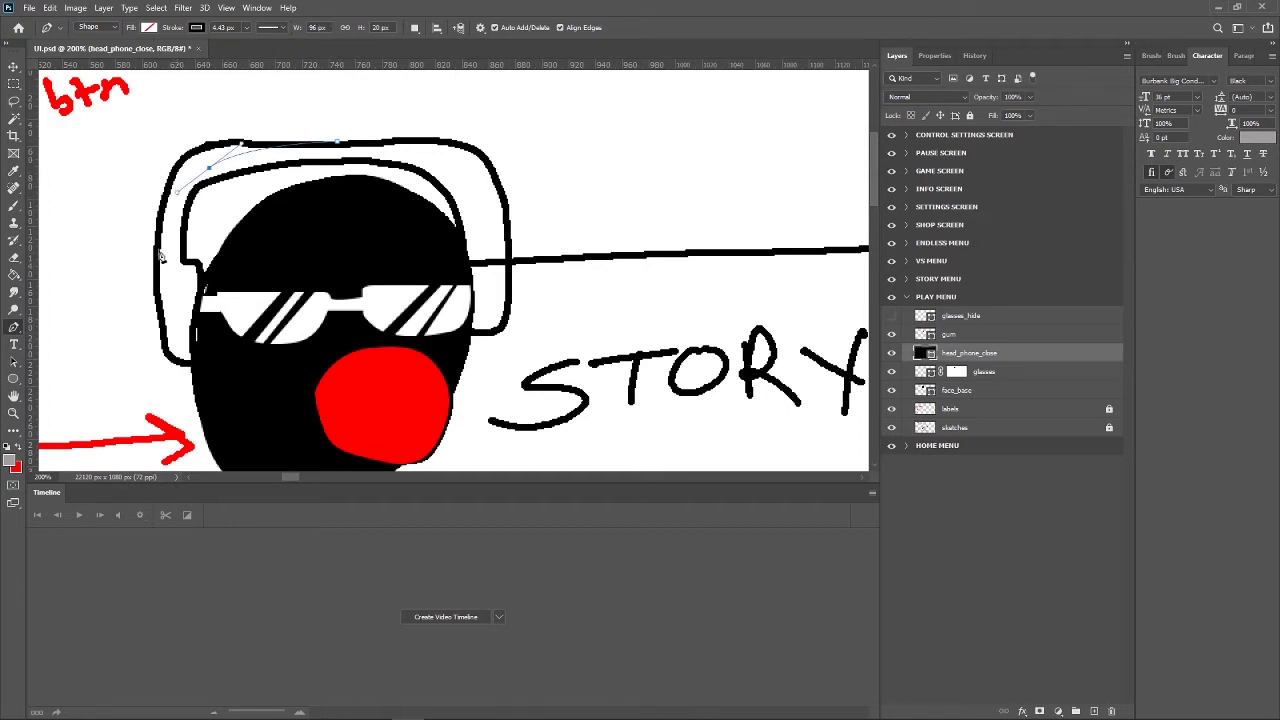
{"action": "left_click_drag", "start_coordinate": [156, 243], "coordinate": [157, 292]}
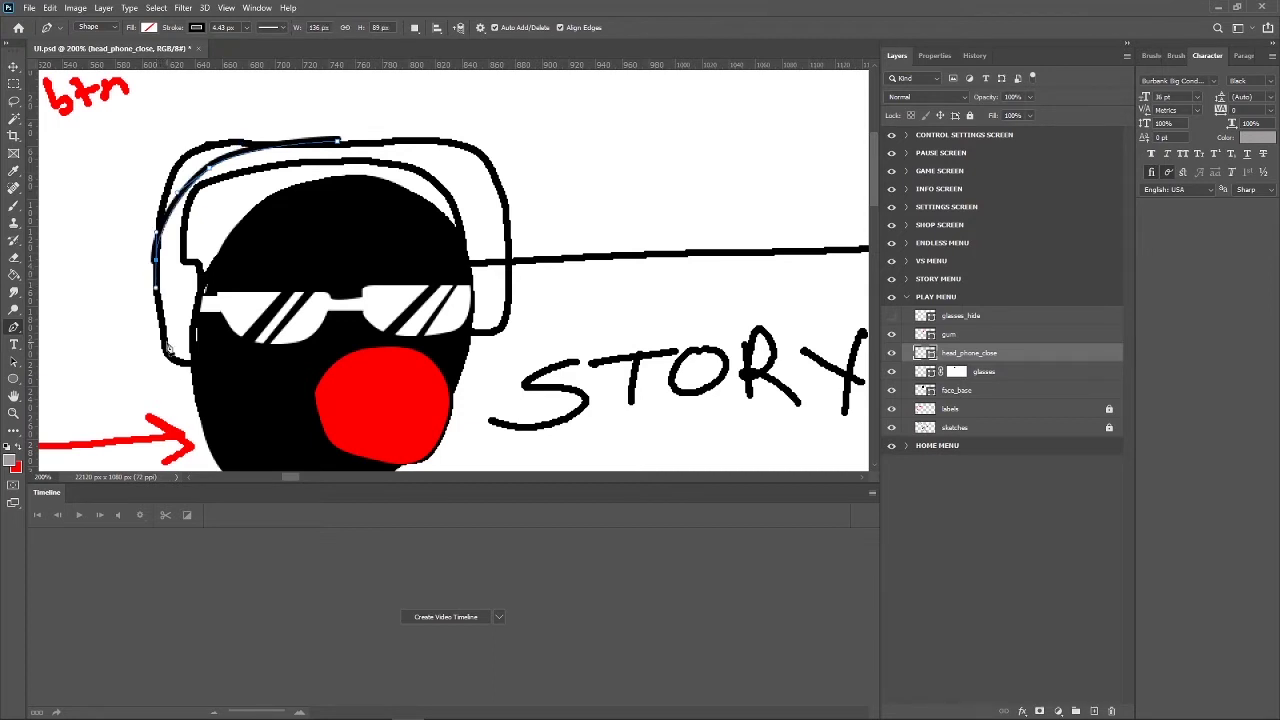
{"action": "left_click_drag", "start_coordinate": [163, 352], "coordinate": [188, 372]}
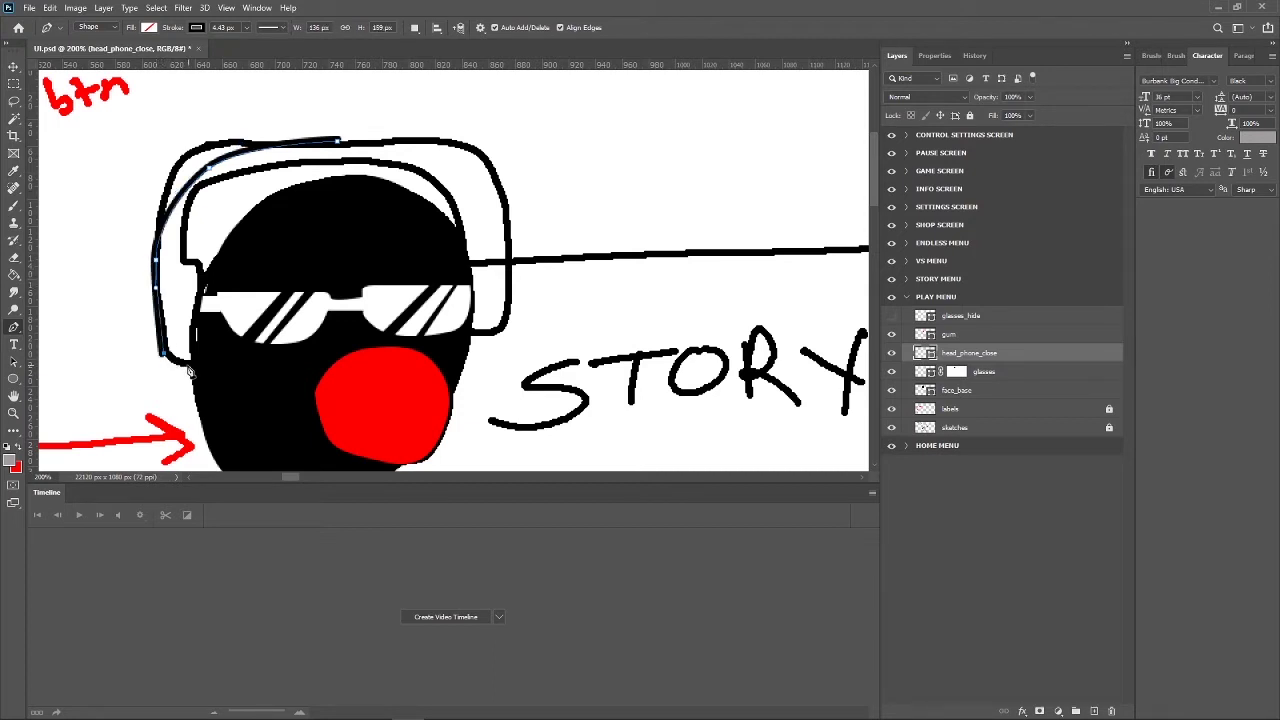
{"action": "left_click", "coordinate": [191, 364]}
{"action": "left_click", "coordinate": [201, 364]}
{"action": "left_click", "coordinate": [200, 267]}
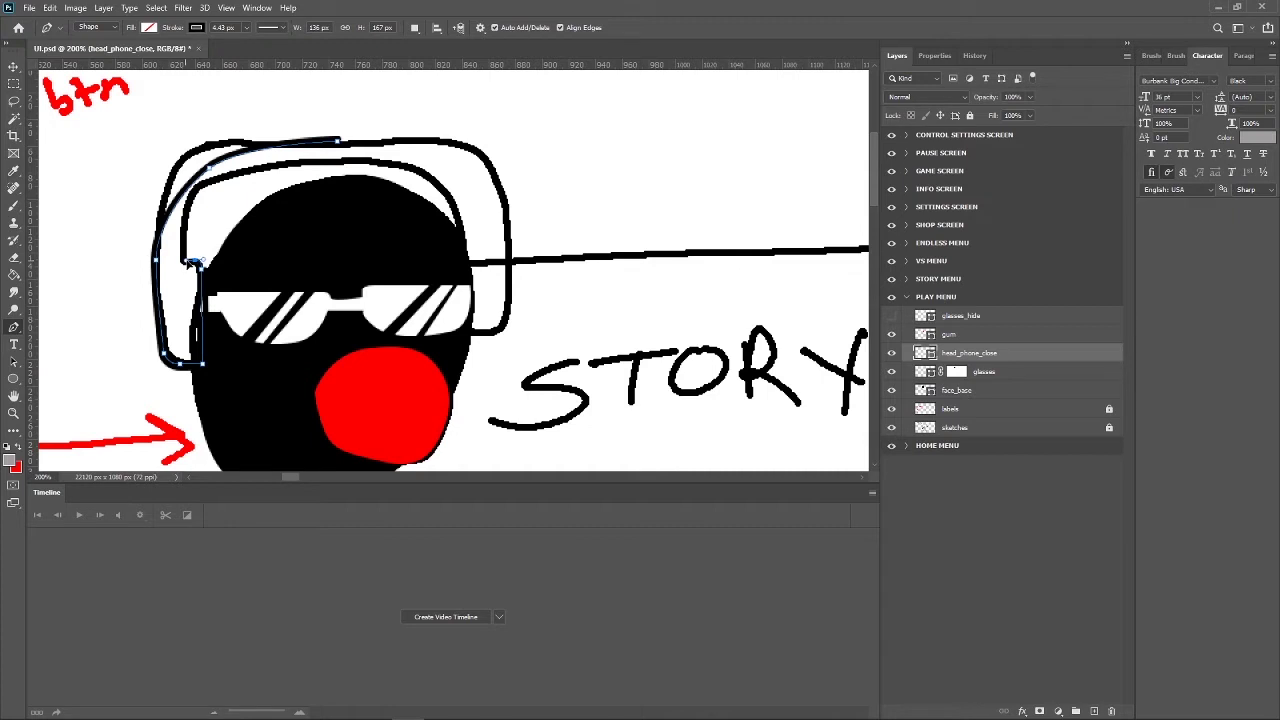
{"action": "left_click", "coordinate": [184, 260]}
Curve the band's inner edge back over the head, finish the path, and nudge its lower-left corner.
{"action": "left_click_drag", "start_coordinate": [214, 190], "coordinate": [236, 184]}
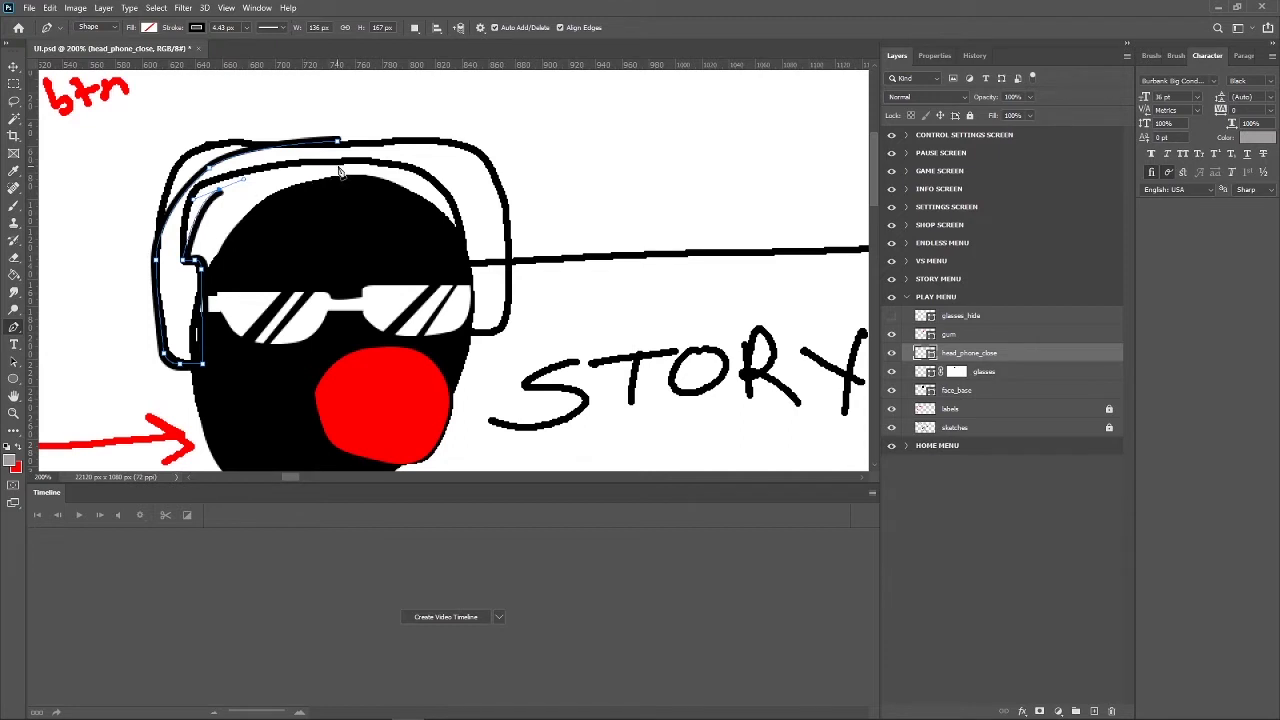
{"action": "left_click_drag", "start_coordinate": [338, 164], "coordinate": [354, 170]}
{"action": "key", "text": "shift"}
{"action": "key", "text": "Escape"}
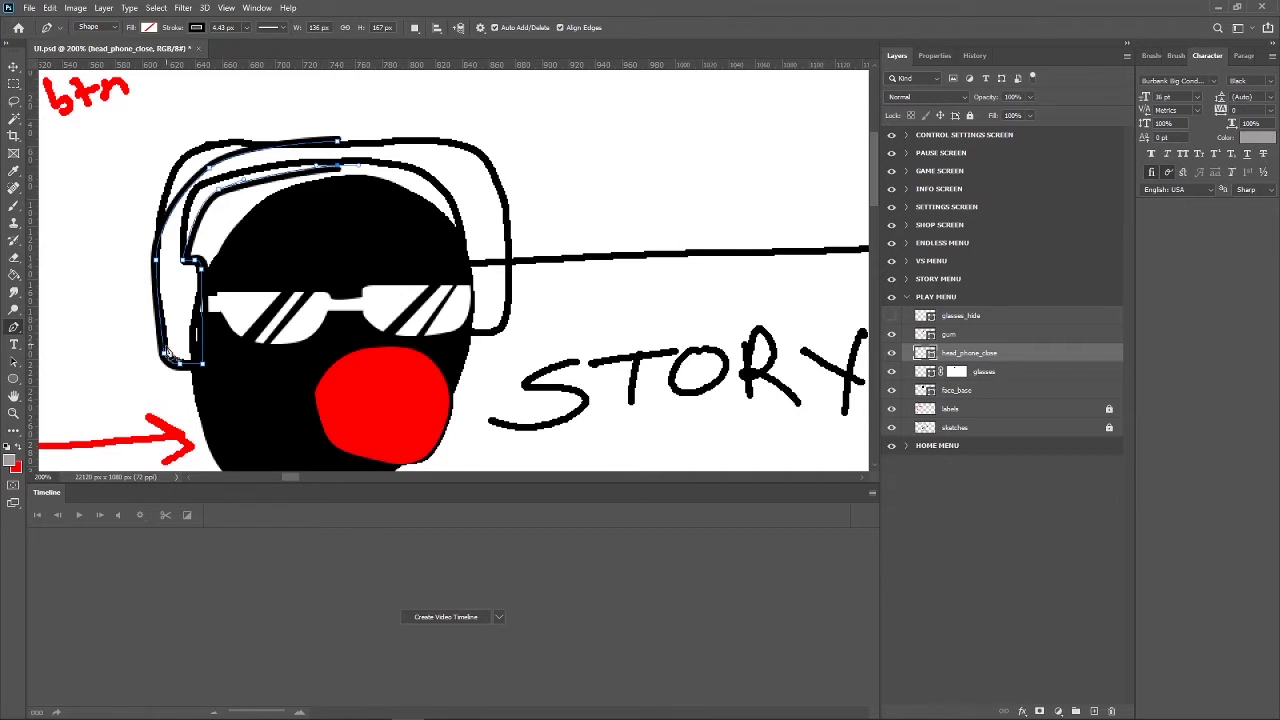
{"action": "key", "text": "ctrl"}
{"action": "left_click_drag", "start_coordinate": [166, 362], "coordinate": [160, 360]}
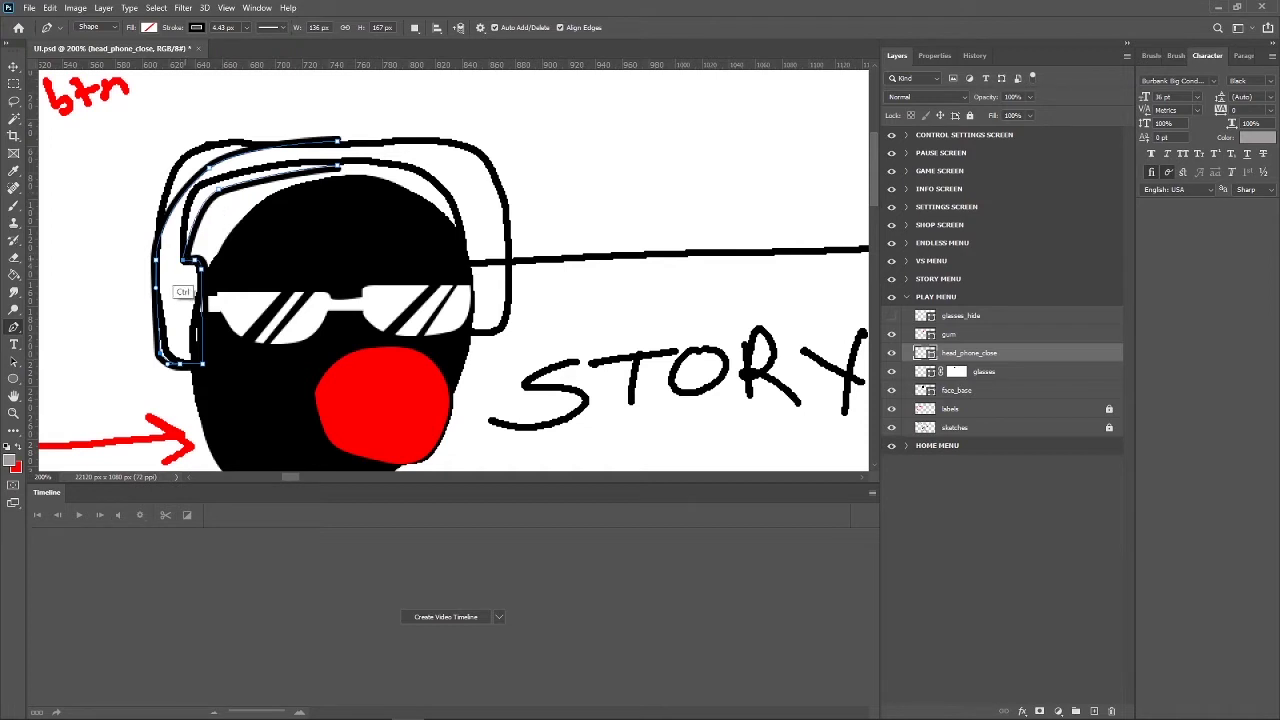
{"action": "key", "text": "ctrl"}
{"action": "left_click", "coordinate": [13, 66]}
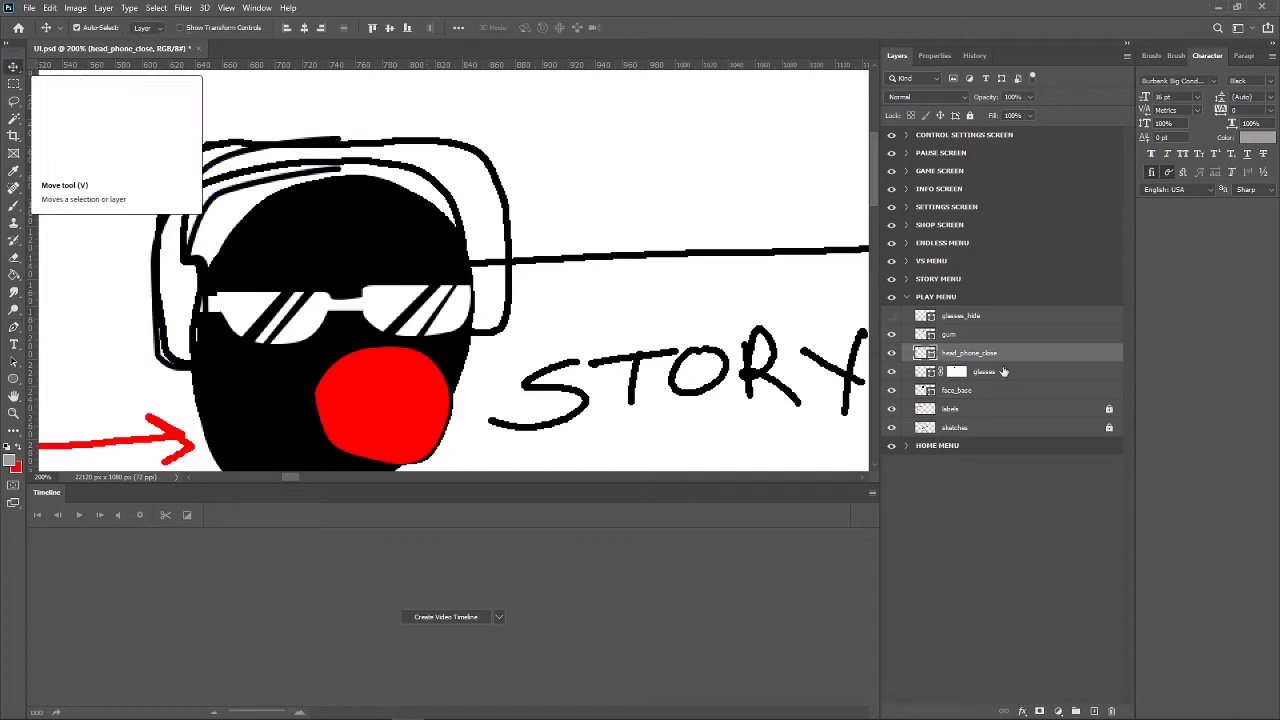
Hide the sketches layer, then make and discard a trial duplicate of head_phone_close.
{"action": "left_click", "coordinate": [892, 428]}
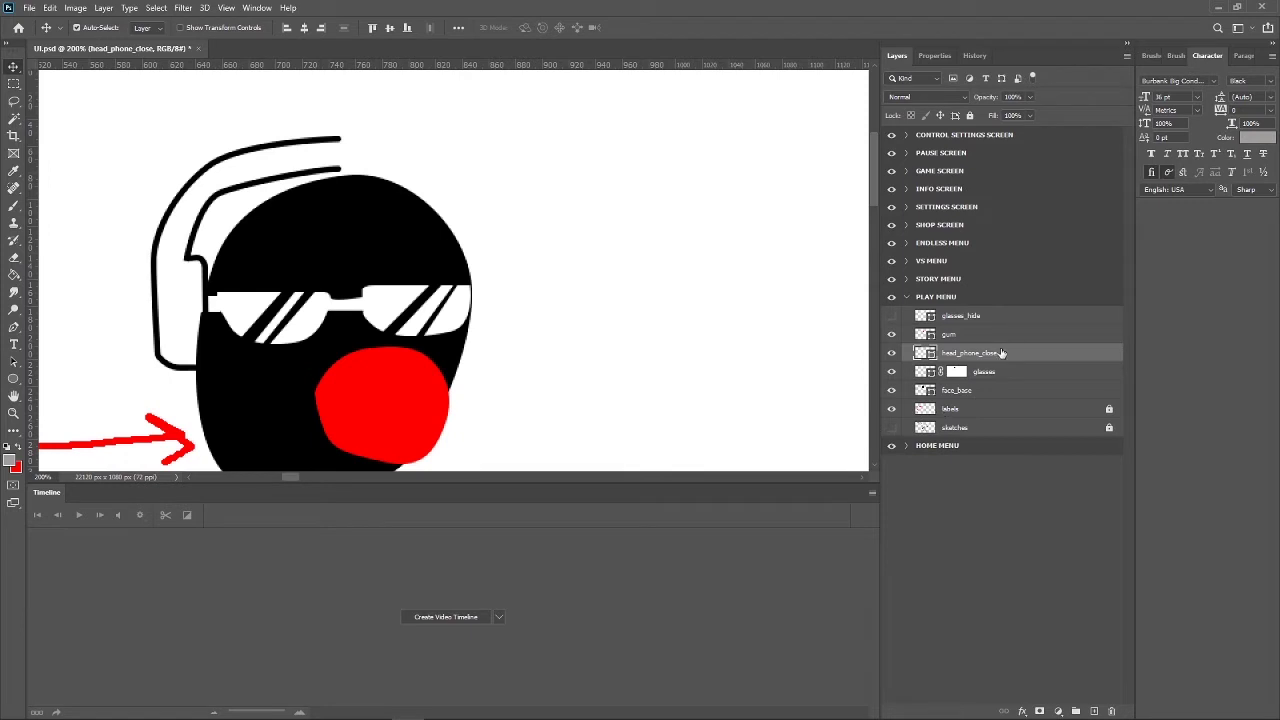
{"action": "key", "text": "ctrl+j"}
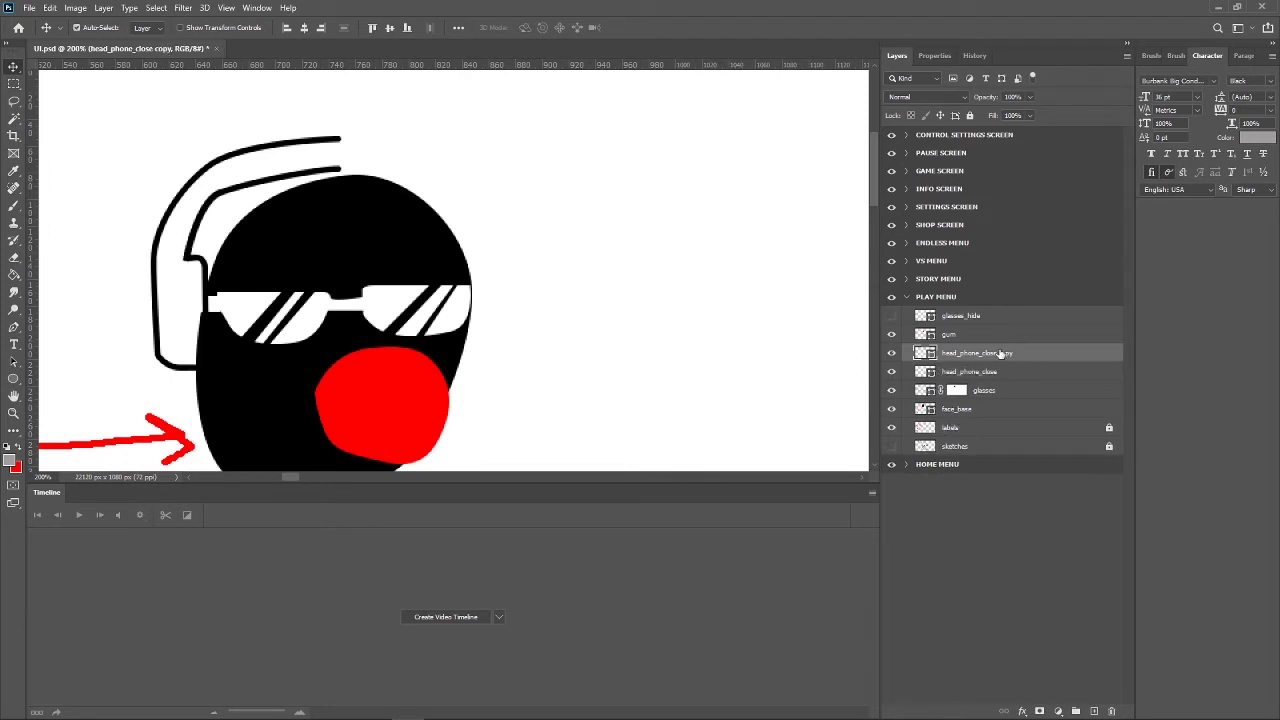
{"action": "right_click", "coordinate": [1004, 356]}
{"action": "left_click", "coordinate": [994, 358]}
{"action": "key", "text": "ctrl+t"}
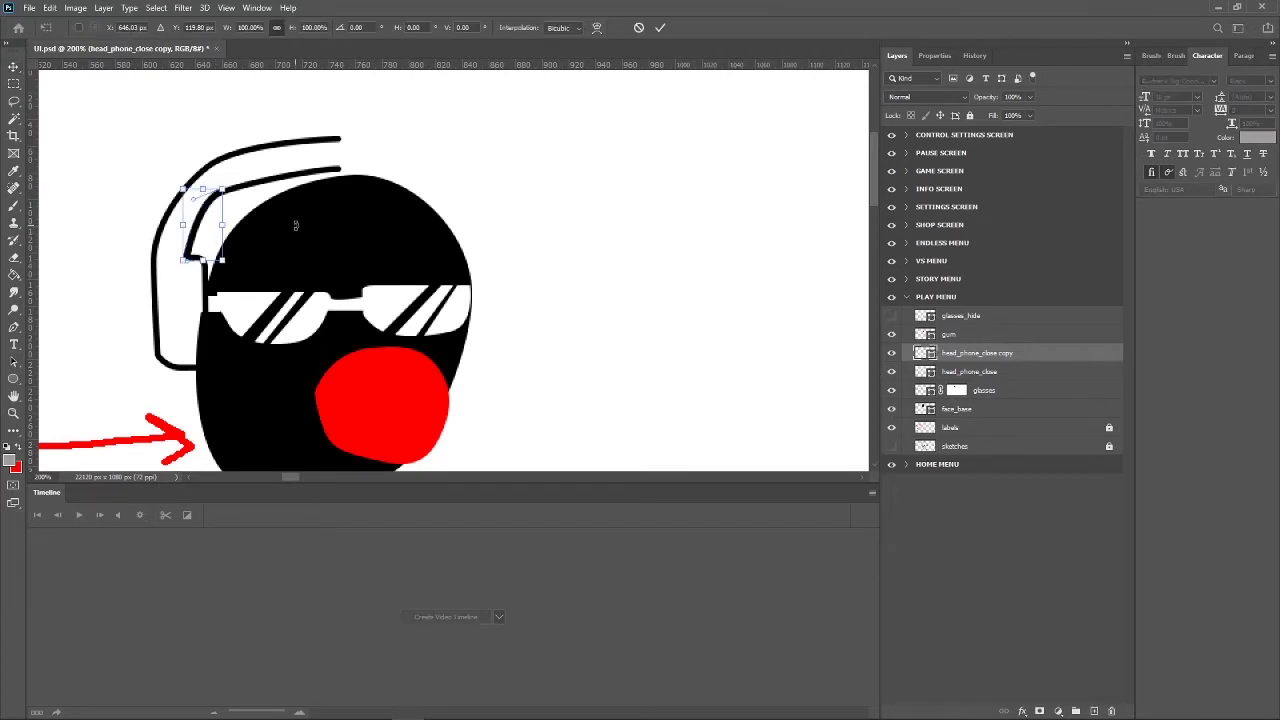
{"action": "key", "text": "Return"}
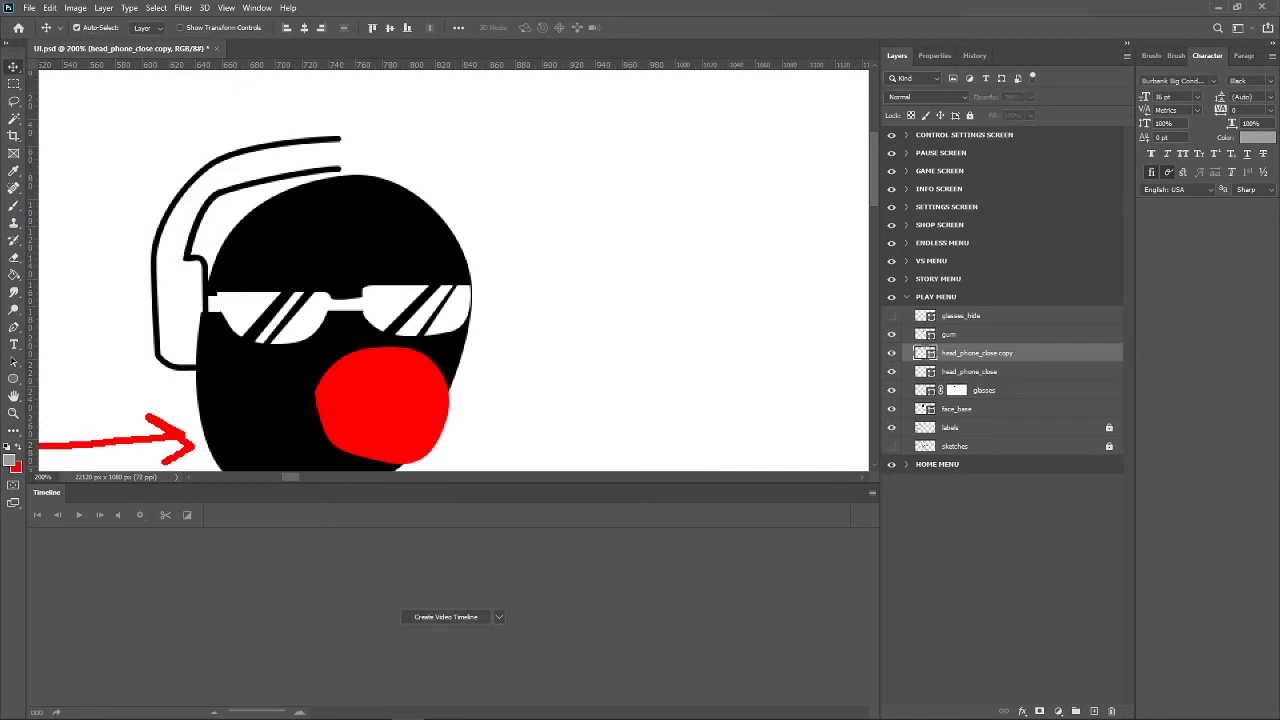
{"action": "key", "text": "ctrl+z"}
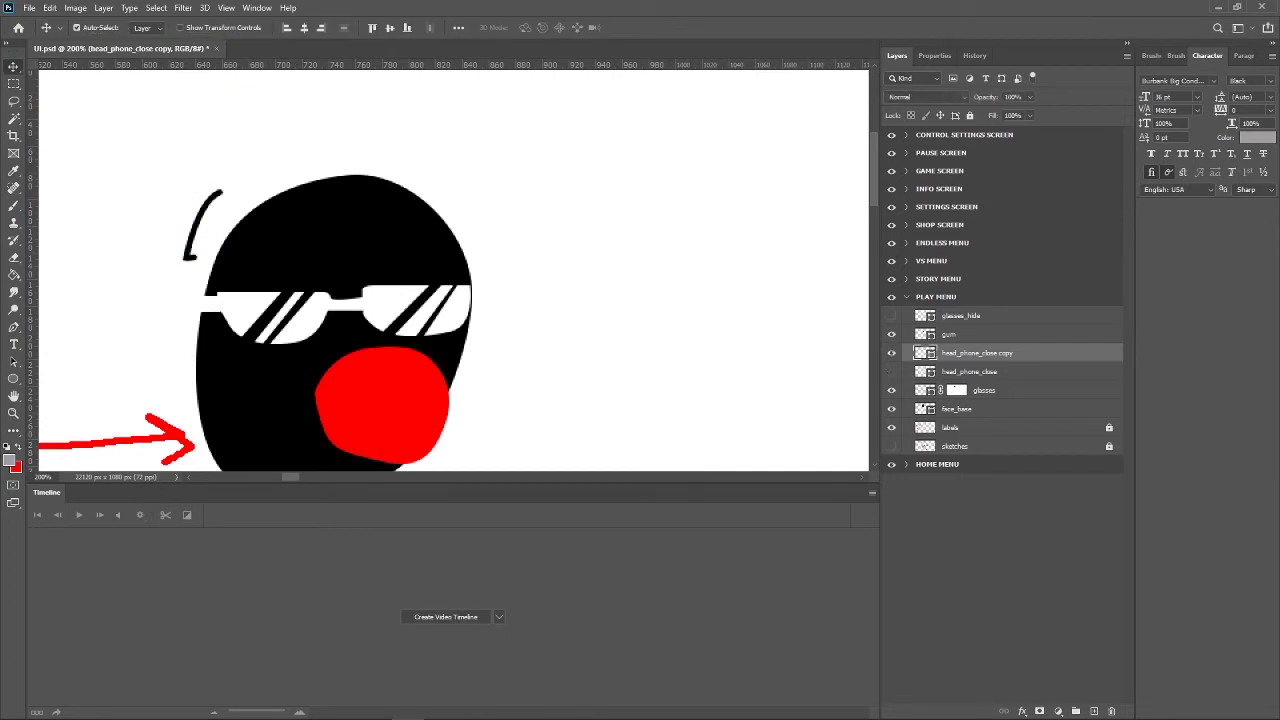
{"action": "key", "text": "ctrl+shift+z"}
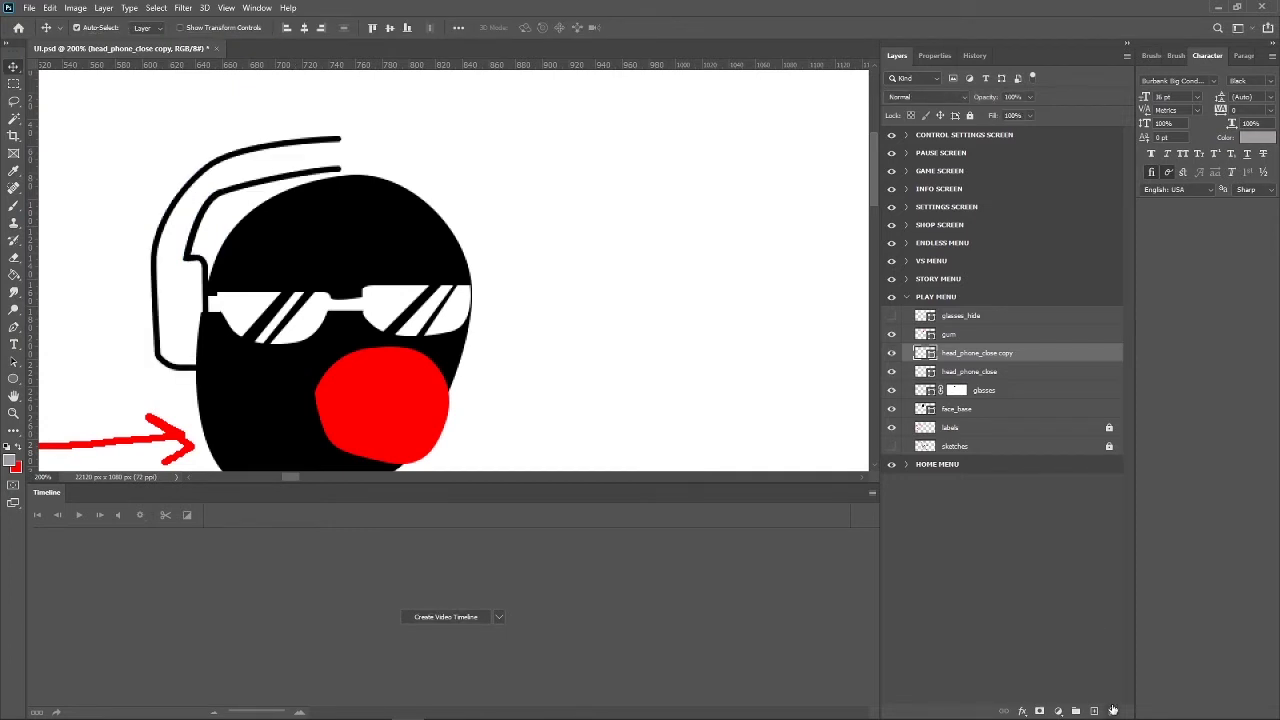
{"action": "left_click", "coordinate": [1111, 711]}
{"action": "left_click", "coordinate": [589, 270]}
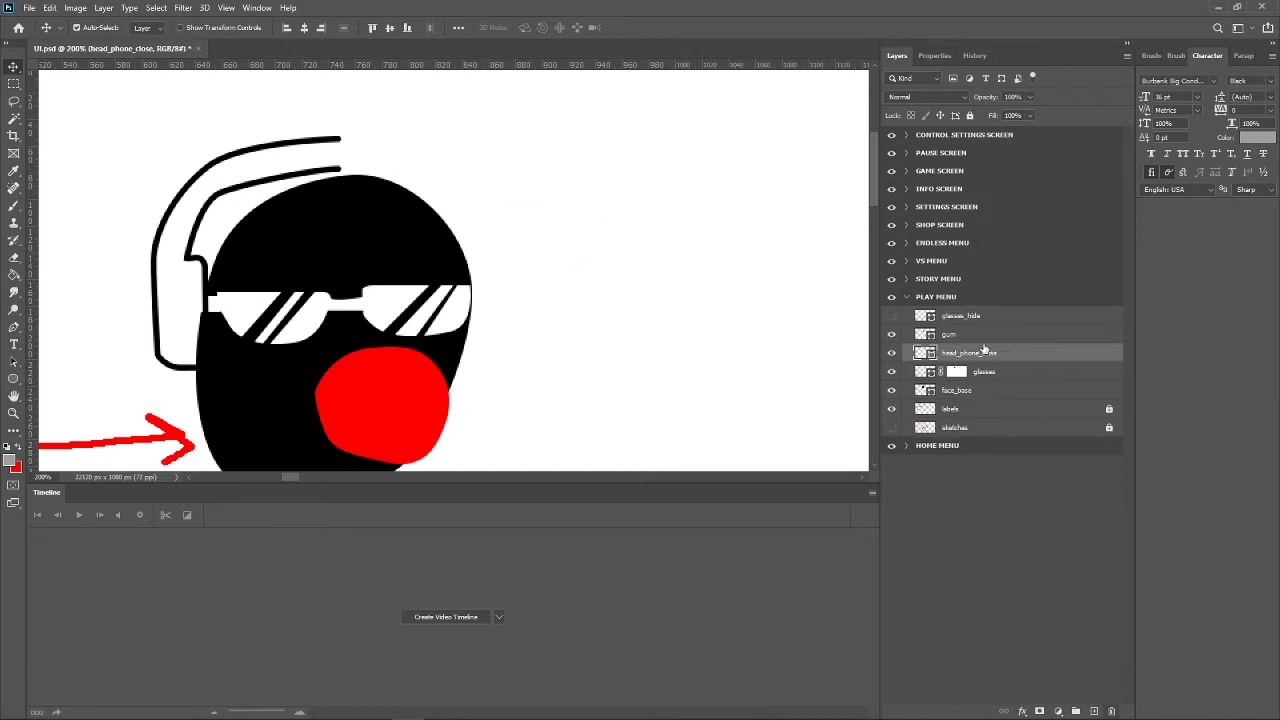
Turn off auto-select, duplicate head_phone_close again, and hide the original.
{"action": "left_click", "coordinate": [47, 27]}
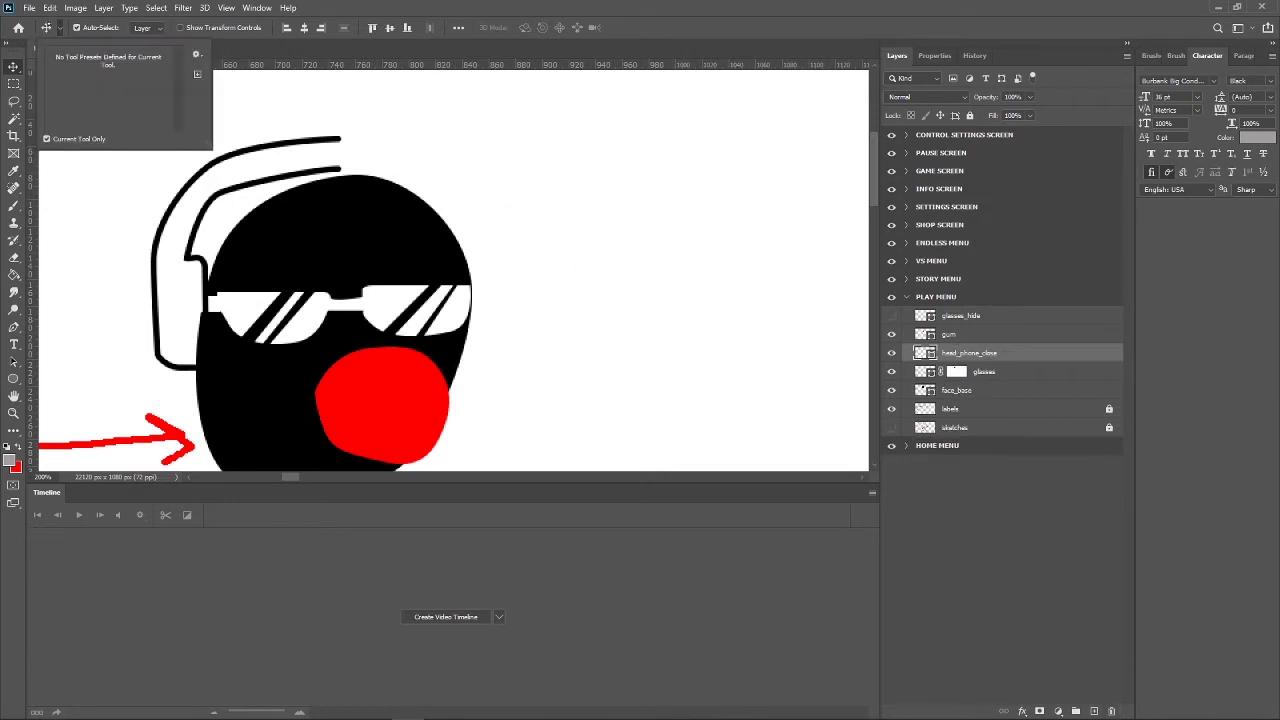
{"action": "left_click", "coordinate": [990, 353]}
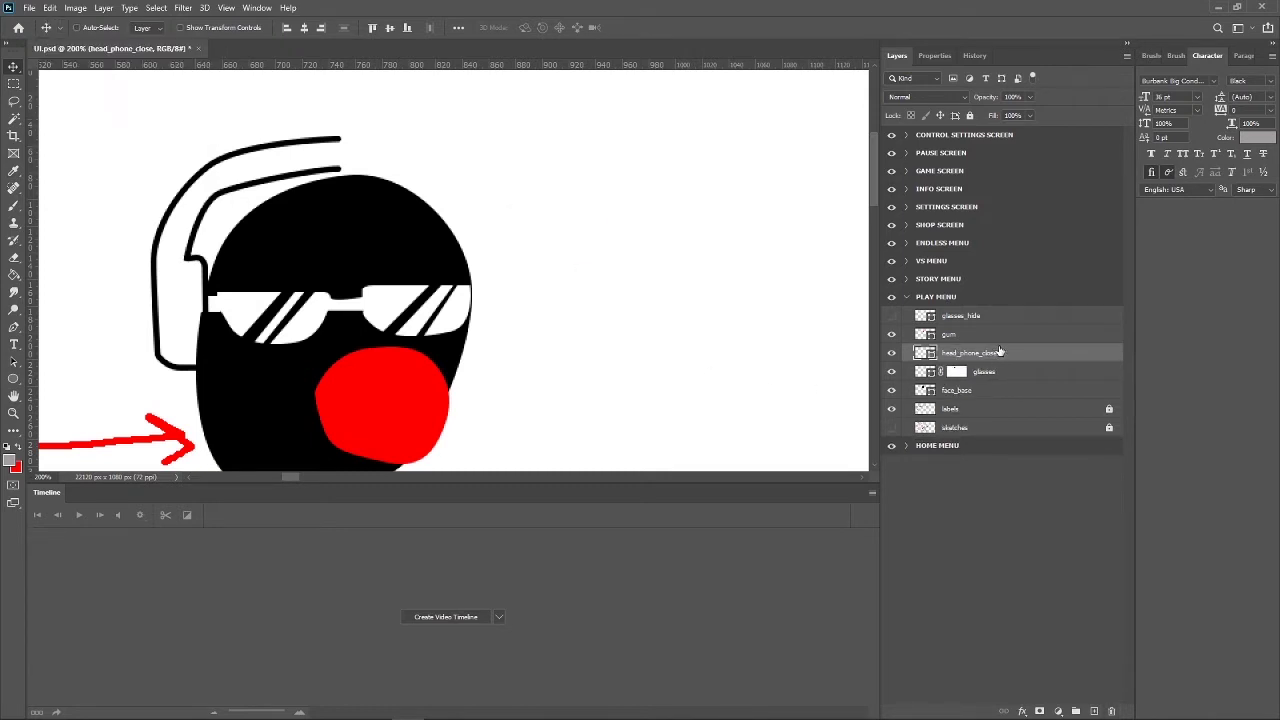
{"action": "key", "text": "ctrl+j"}
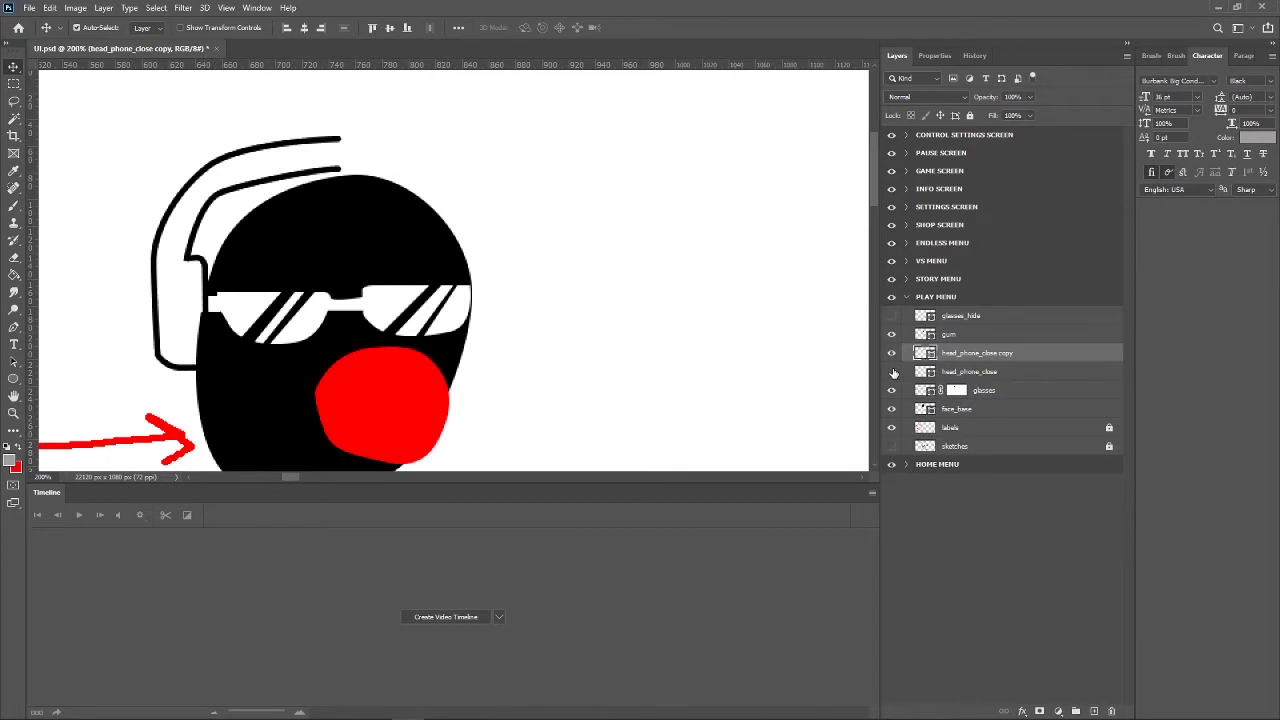
{"action": "left_click", "coordinate": [892, 372]}
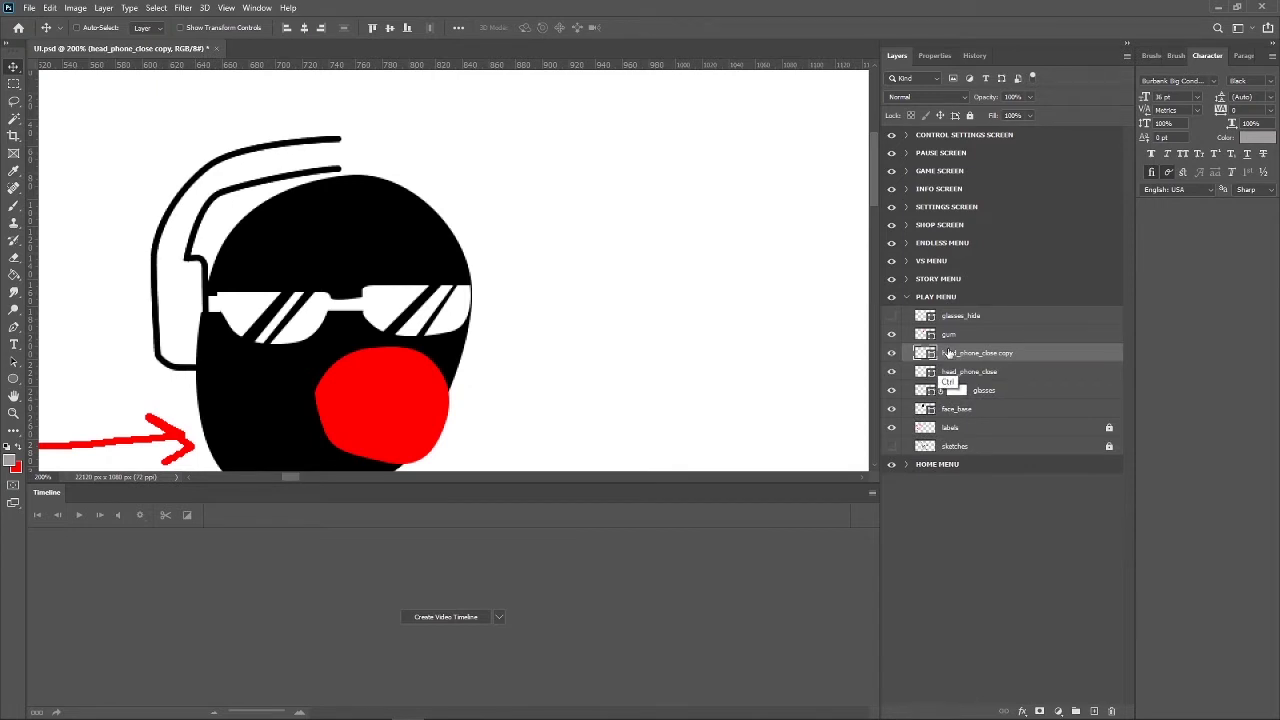
{"action": "key", "text": "ctrl+t"}
Flip the headphone copy horizontally and place it on the head's right side.
{"action": "right_click", "coordinate": [203, 270]}
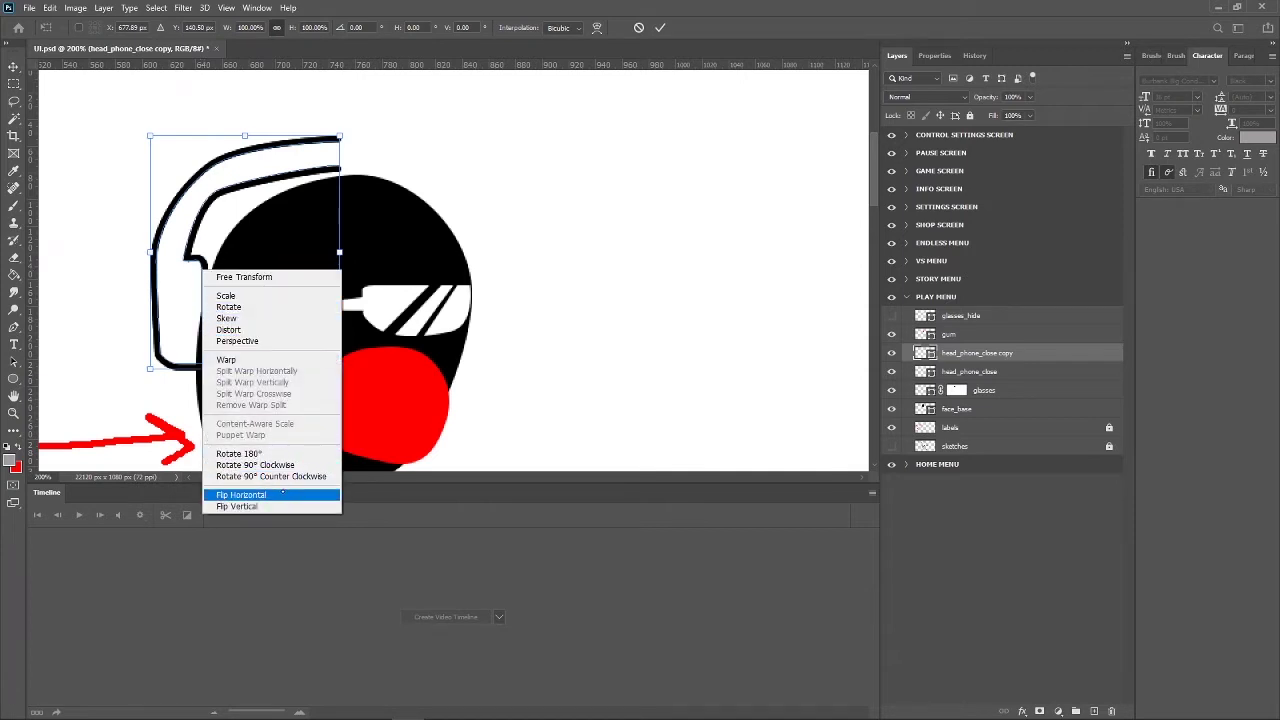
{"action": "left_click", "coordinate": [241, 494]}
{"action": "mouse_move", "coordinate": [293, 275]}
{"action": "left_mouse_down"}
{"action": "mouse_move", "coordinate": [479, 281]}
{"action": "mouse_move", "coordinate": [502, 258]}
{"action": "left_mouse_up"}
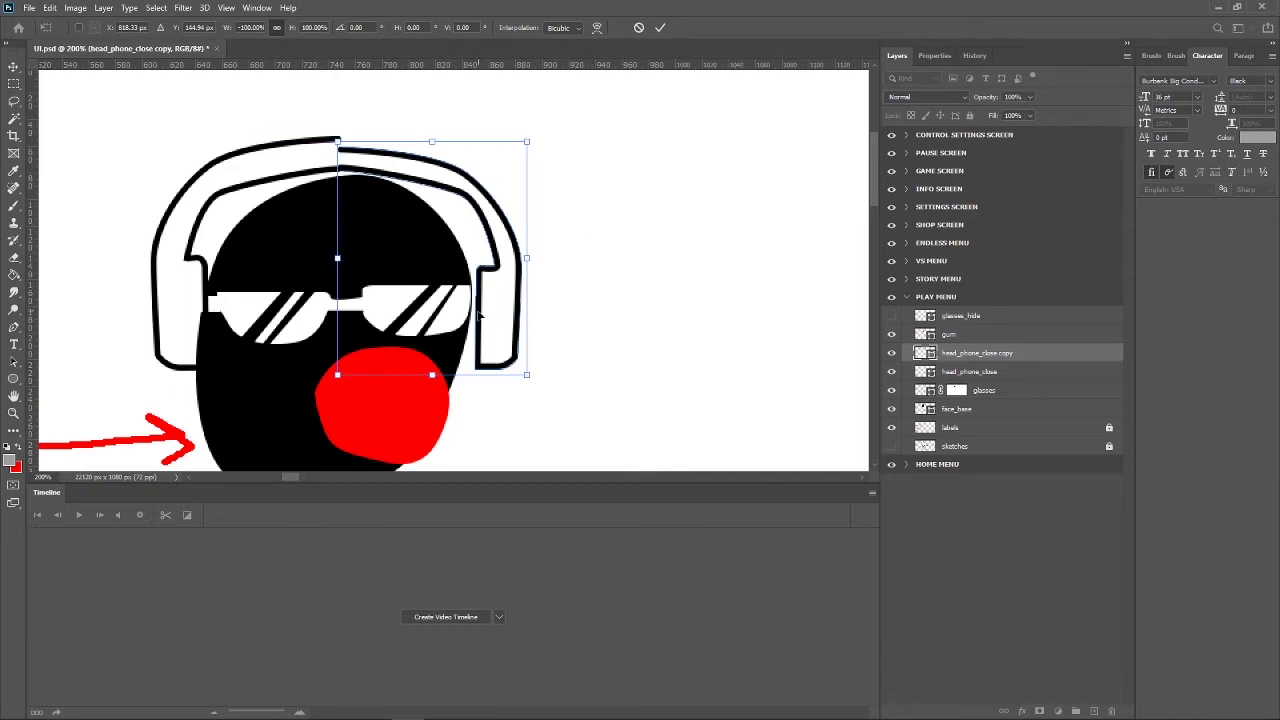
{"action": "left_click_drag", "start_coordinate": [479, 316], "coordinate": [463, 314]}
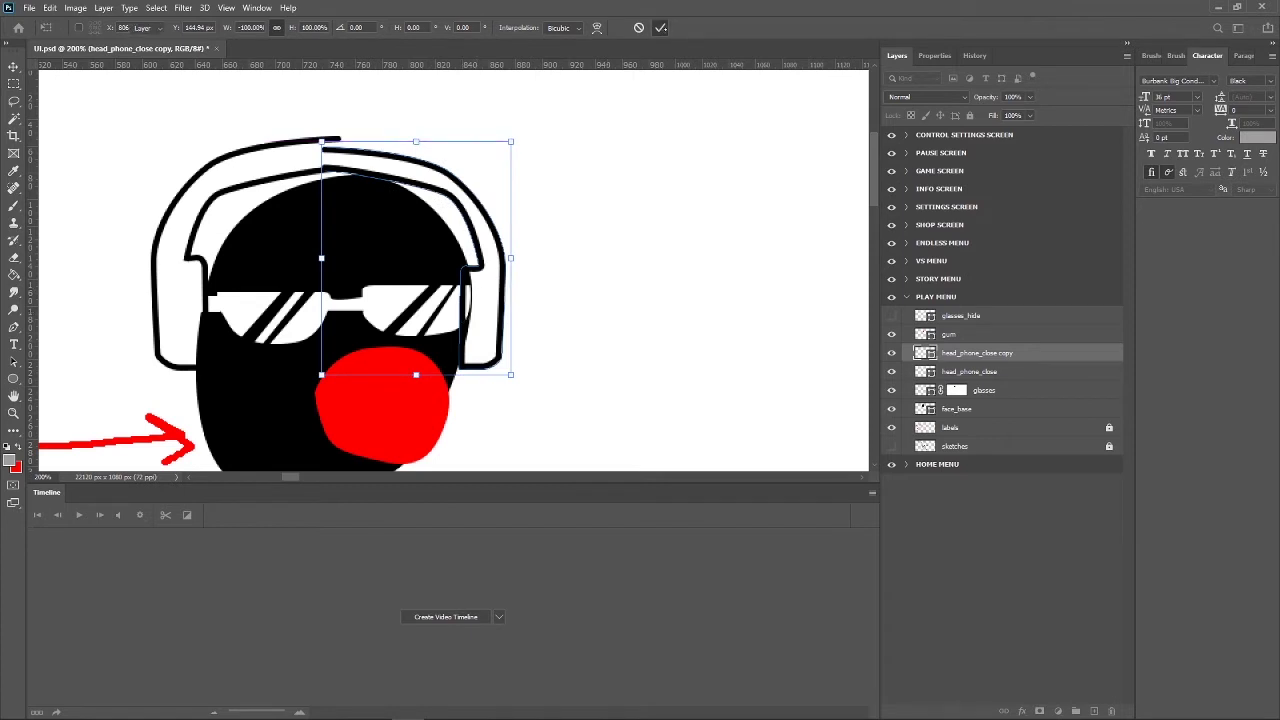
{"action": "left_click", "coordinate": [660, 27]}
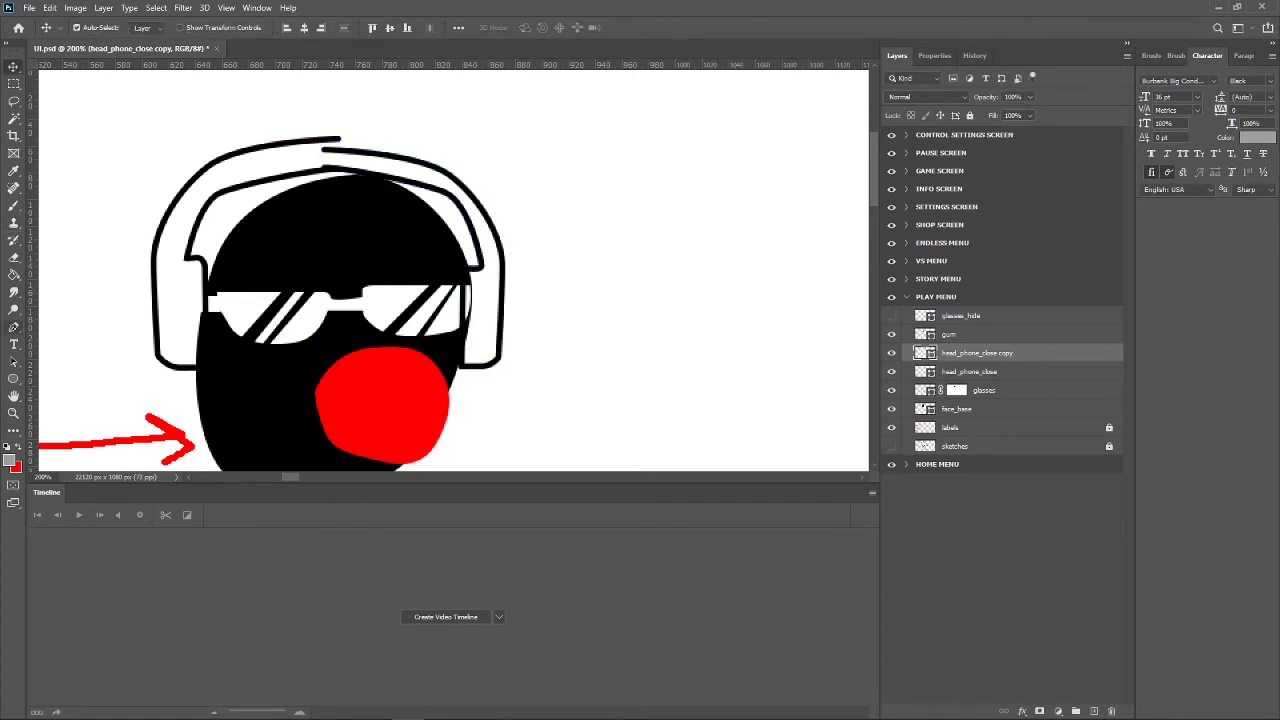
Drag the copy's top anchors and handles so both headphone halves join into one headband.
{"action": "left_click", "coordinate": [14, 326]}
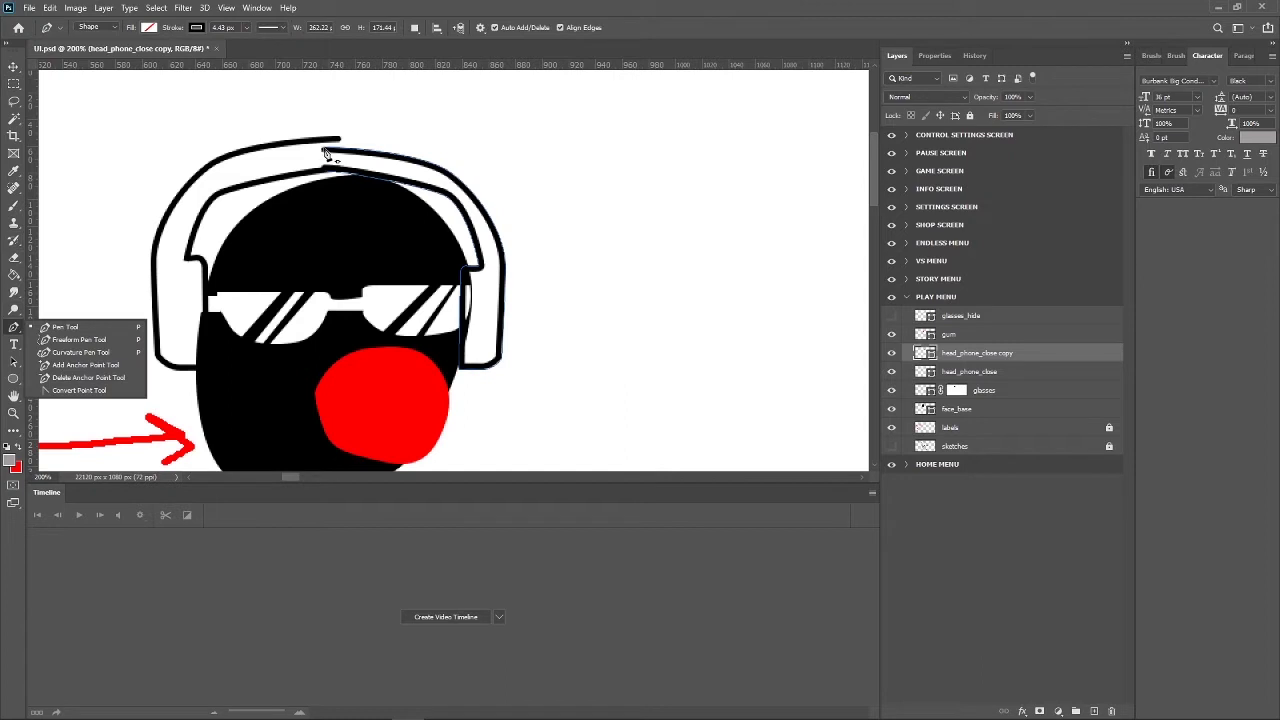
{"action": "left_click", "coordinate": [328, 155]}
{"action": "left_click_drag", "start_coordinate": [328, 155], "coordinate": [338, 147]}
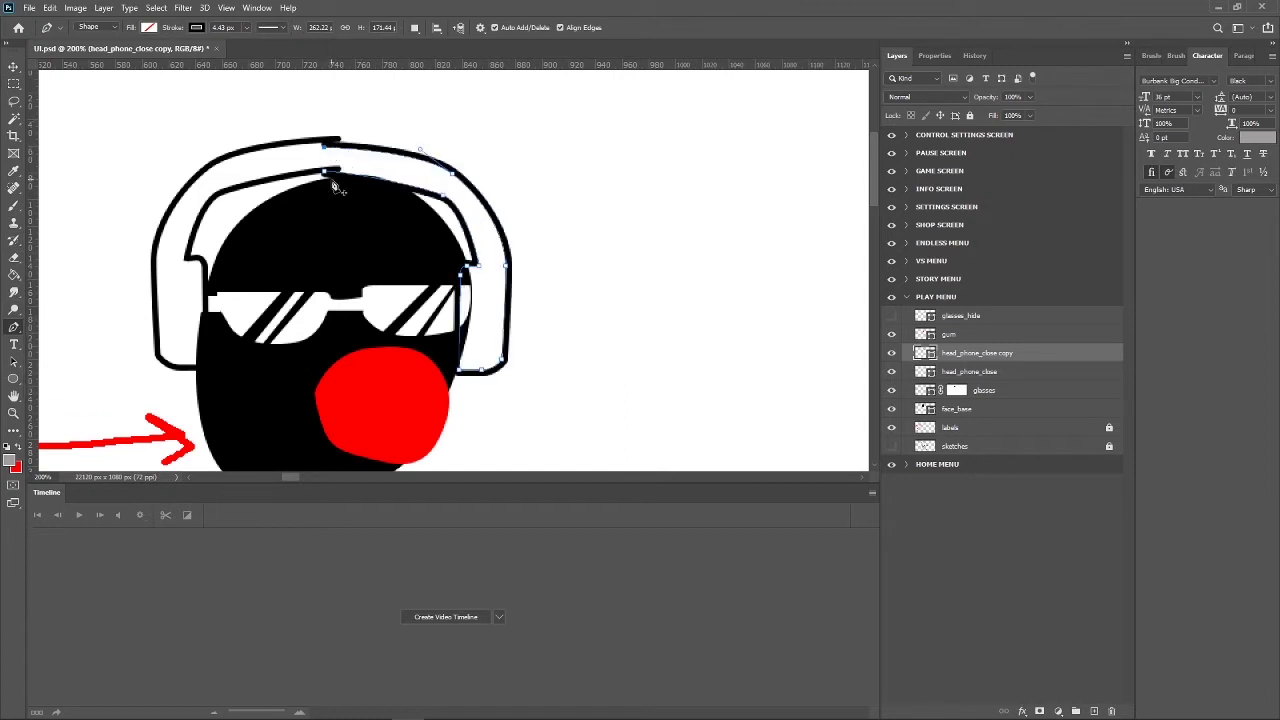
{"action": "left_click", "coordinate": [323, 174], "text": "ctrl"}
{"action": "left_click_drag", "start_coordinate": [326, 175], "coordinate": [339, 172]}
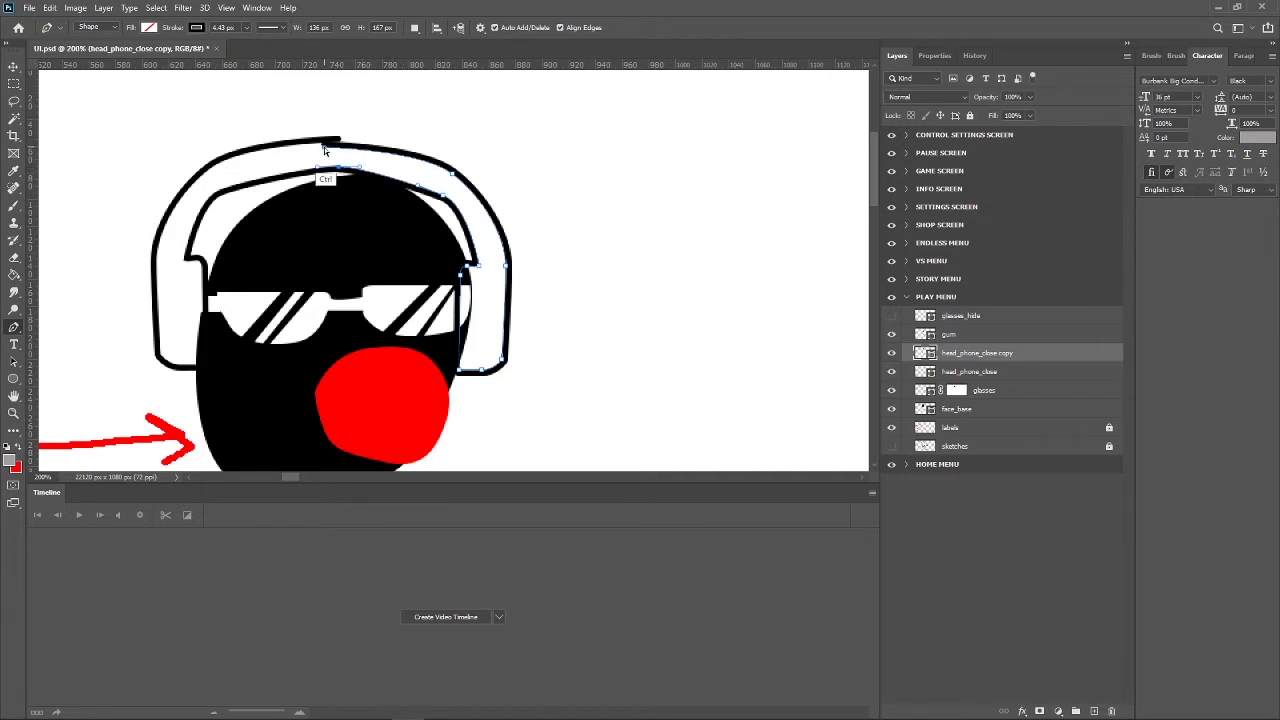
{"action": "left_click_drag", "start_coordinate": [323, 148], "coordinate": [339, 137]}
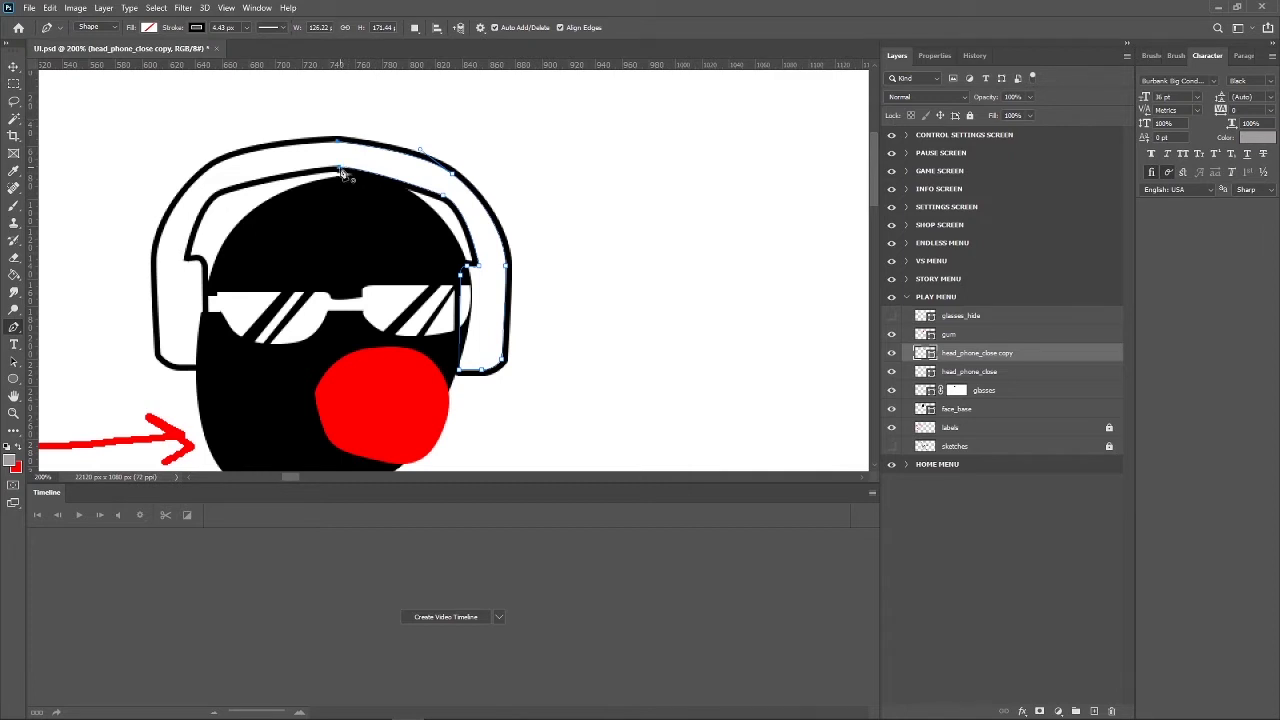
{"action": "left_click", "coordinate": [340, 170], "text": "ctrl"}
{"action": "left_click_drag", "start_coordinate": [358, 168], "coordinate": [362, 166]}
{"action": "key", "text": "v"}
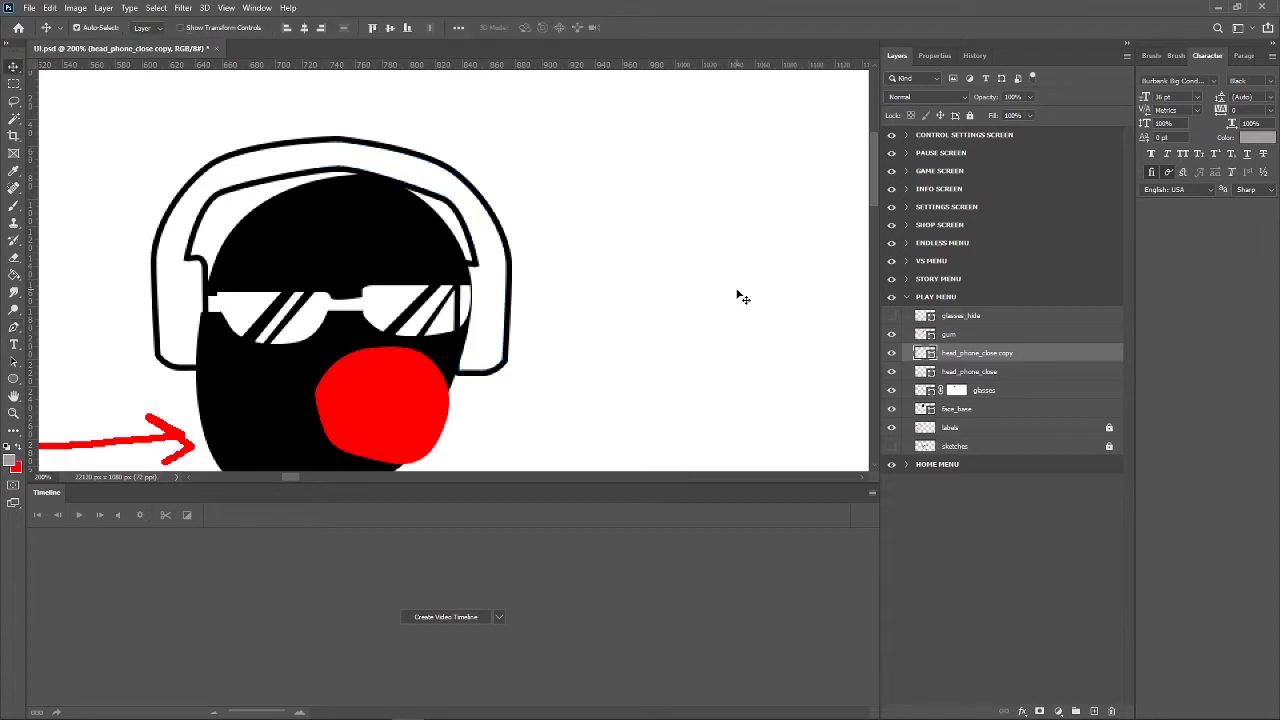
{"action": "left_click", "coordinate": [728, 270]}
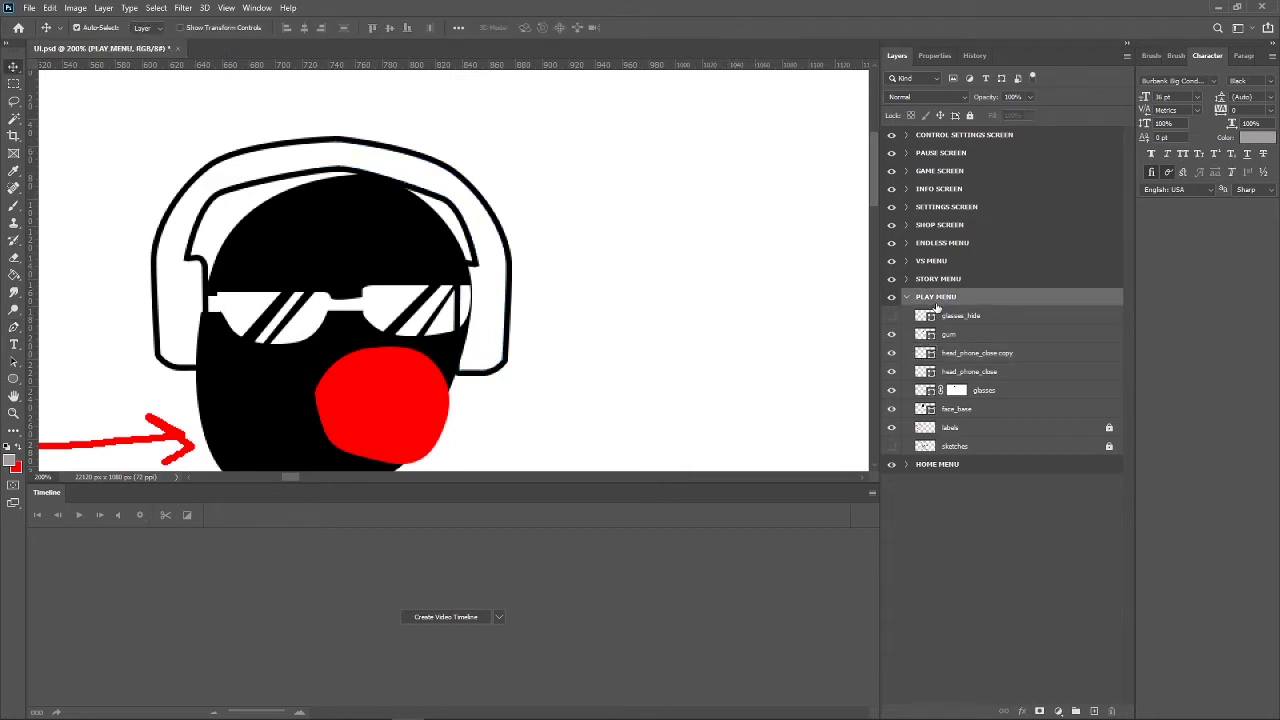
{"action": "key", "text": "ctrl+minus"}
{"action": "key", "text": "ctrl+minus"}
Delete the glasses_hide layer and show the sketches layer.
{"action": "key", "text": "ctrl+plus"}
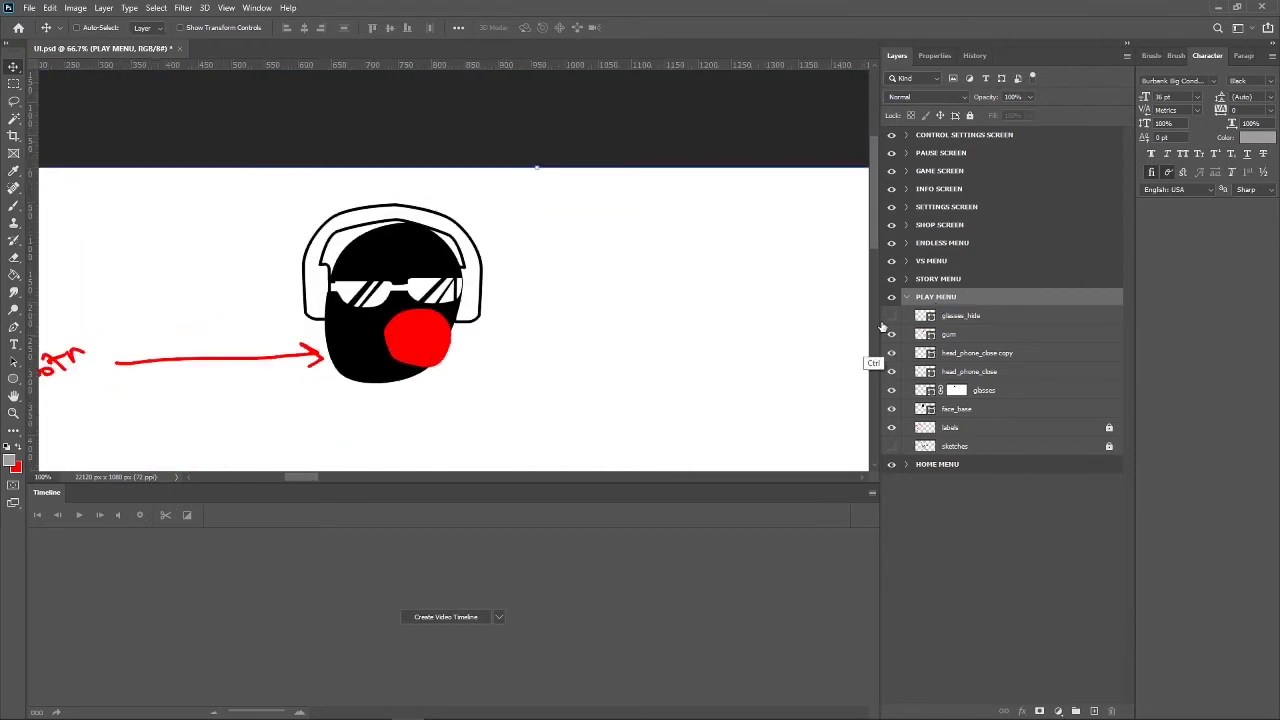
{"action": "key", "text": "ctrl+plus"}
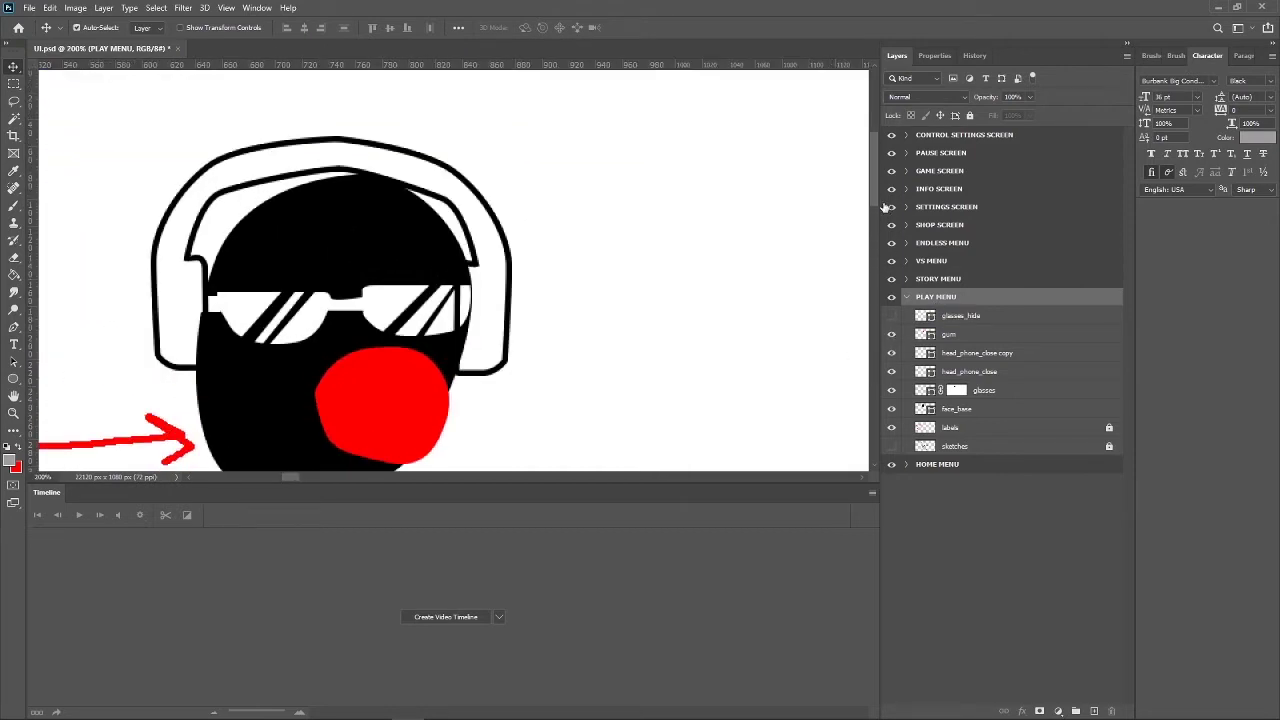
{"action": "scroll", "coordinate": [453, 270], "scroll_direction": "down", "scroll_amount": 3}
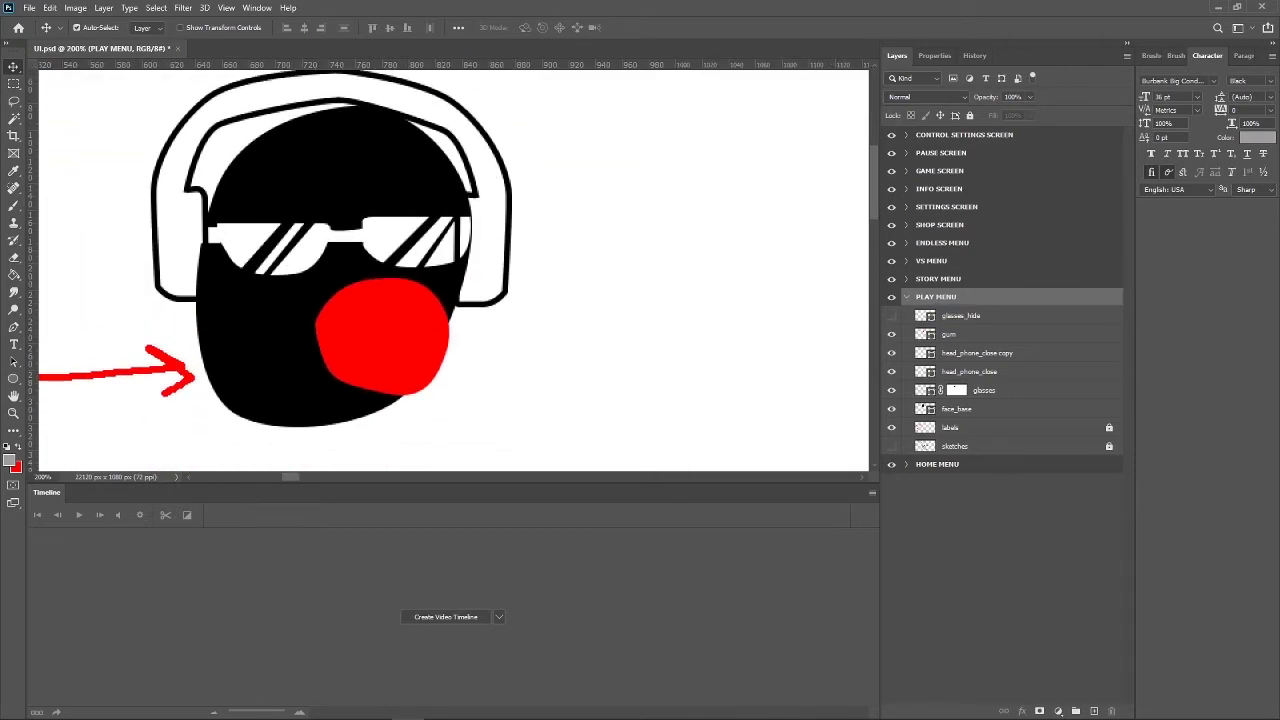
{"action": "left_click", "coordinate": [891, 315]}
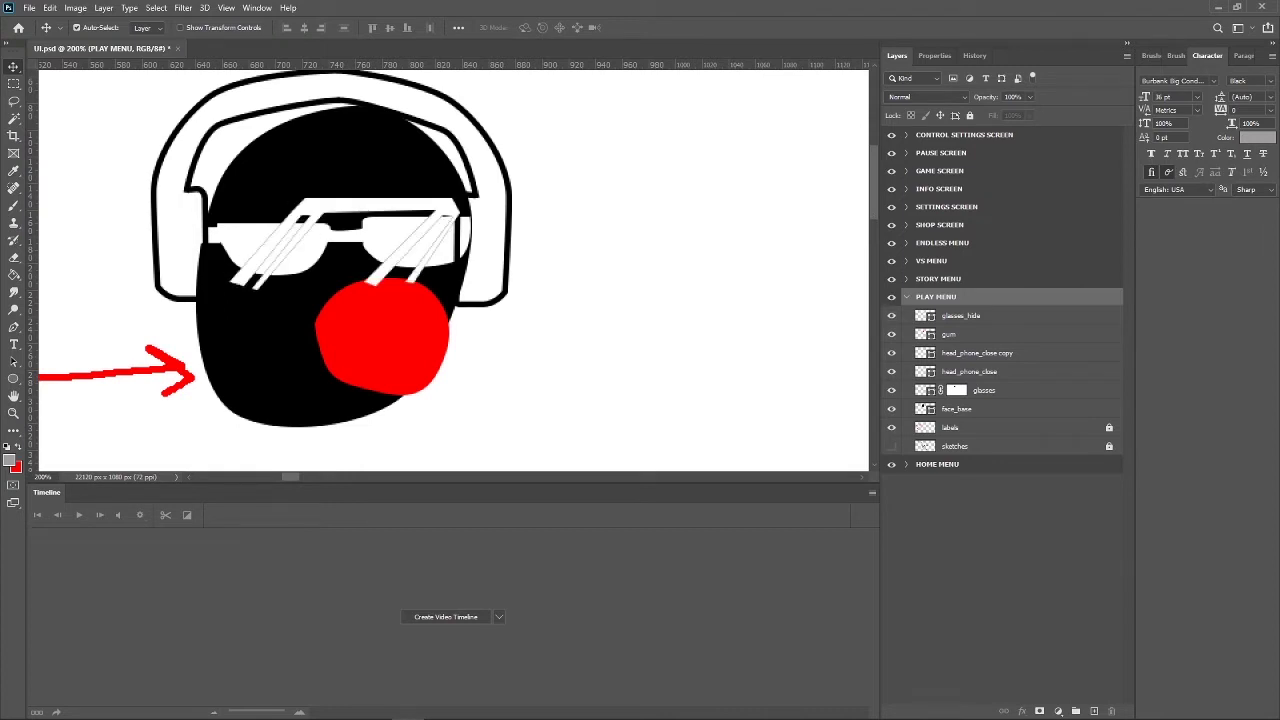
{"action": "left_click", "coordinate": [960, 315]}
{"action": "key", "text": "Delete"}
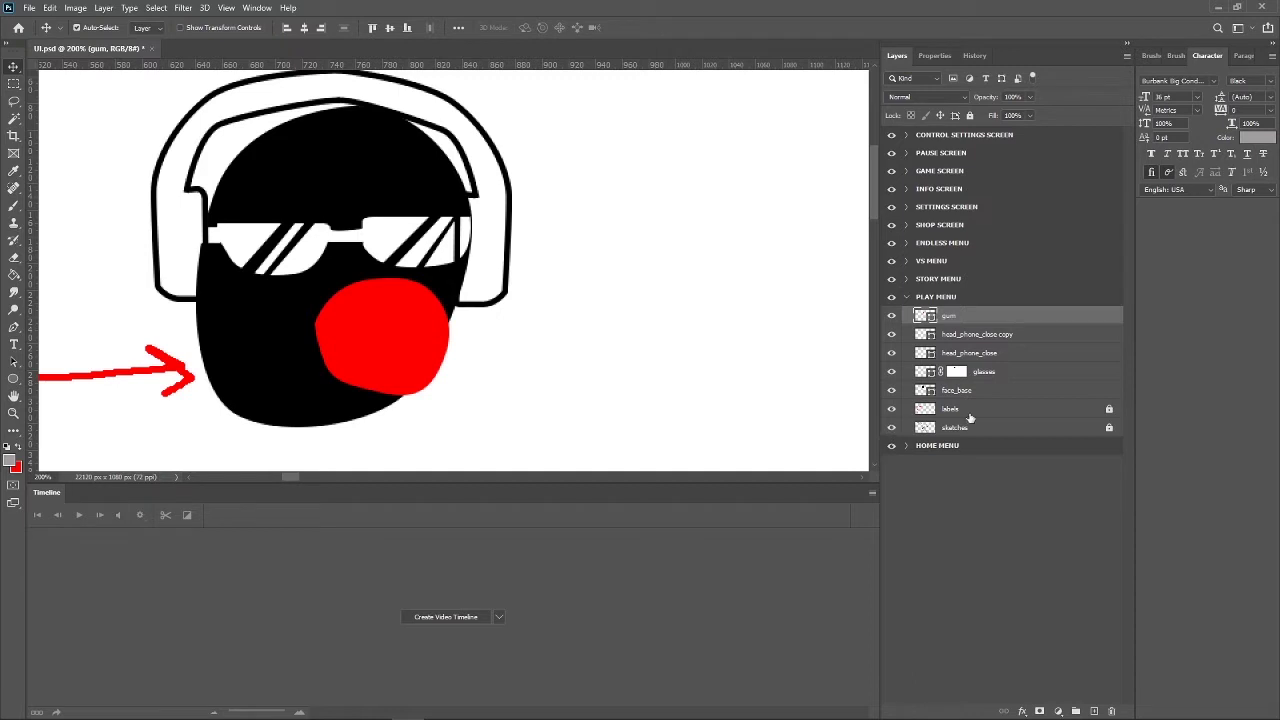
{"action": "left_click", "coordinate": [891, 427]}
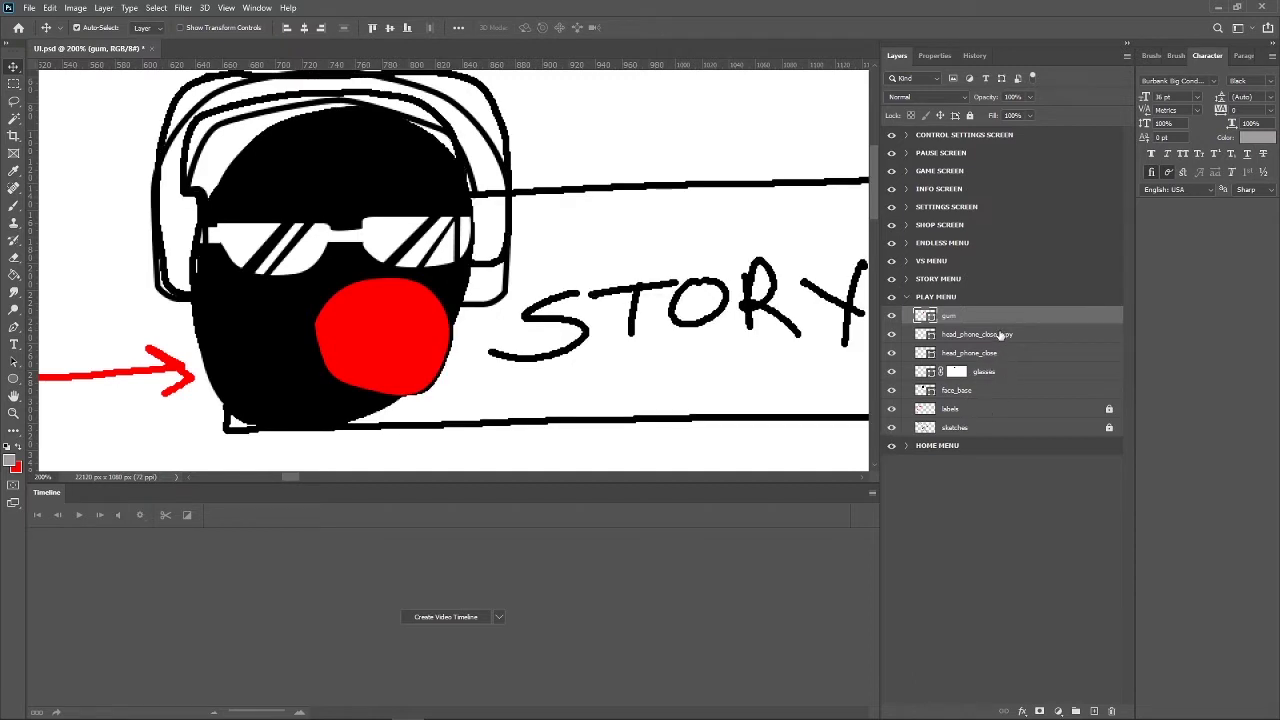
Create a new group at the top of PLAY MENU named story_btn.
{"action": "left_click", "coordinate": [998, 336]}
{"action": "left_click", "coordinate": [1077, 710]}
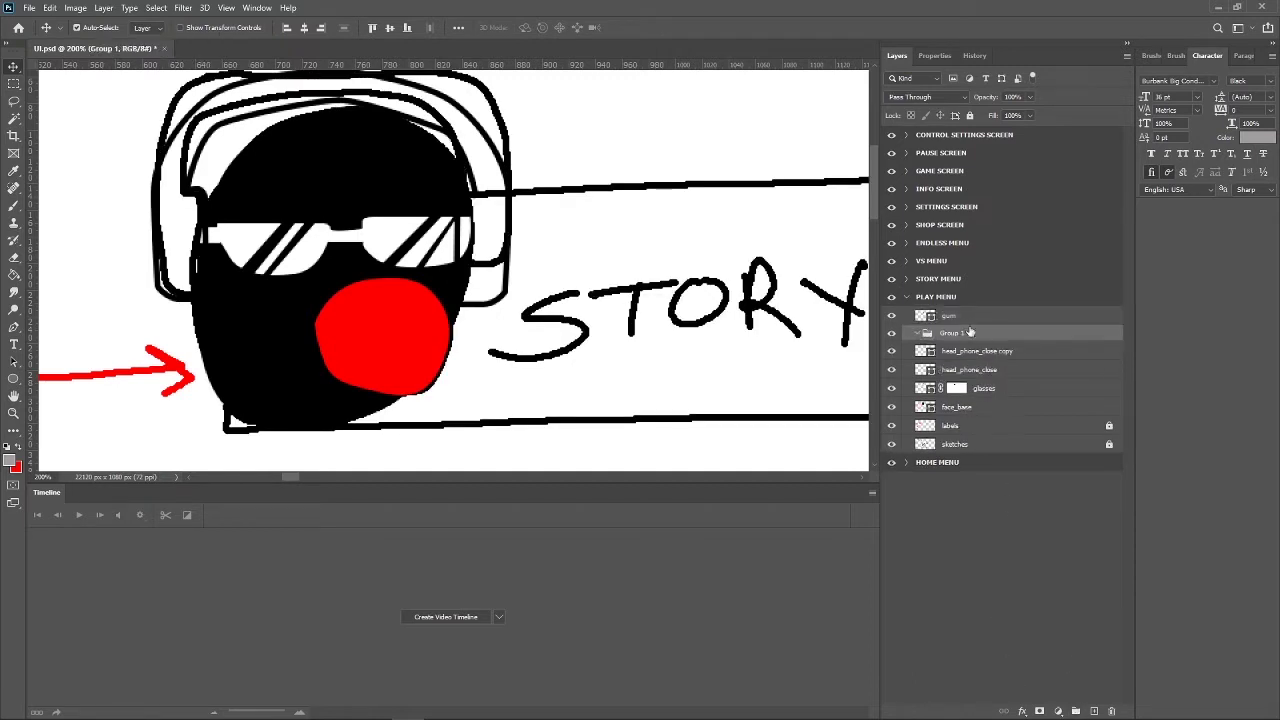
{"action": "left_click_drag", "start_coordinate": [960, 334], "coordinate": [953, 316]}
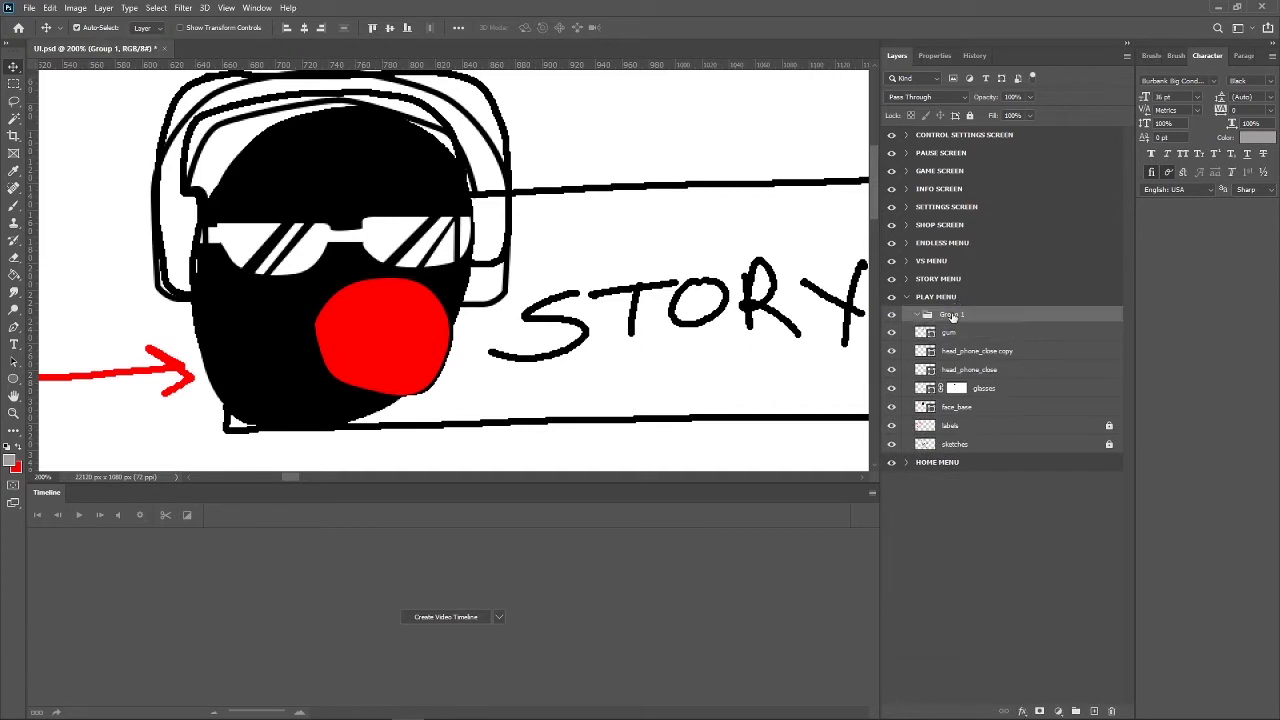
{"action": "double_click", "coordinate": [955, 314]}
{"action": "type", "text": "d"}
{"action": "key", "text": "Return"}
Move the gum through face_base layers into the story_btn group.
{"action": "key", "text": "alt+bracketleft"}
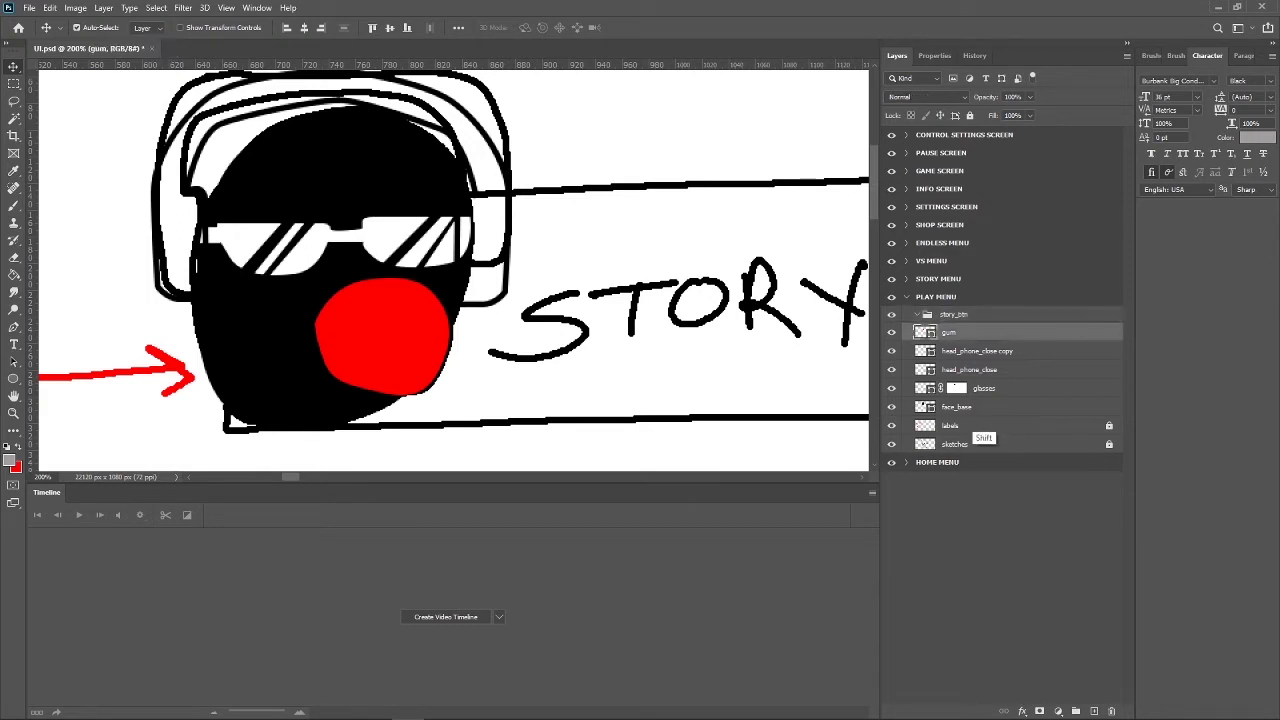
{"action": "left_click", "coordinate": [985, 408], "text": "shift"}
{"action": "left_click_drag", "start_coordinate": [969, 330], "coordinate": [955, 315]}
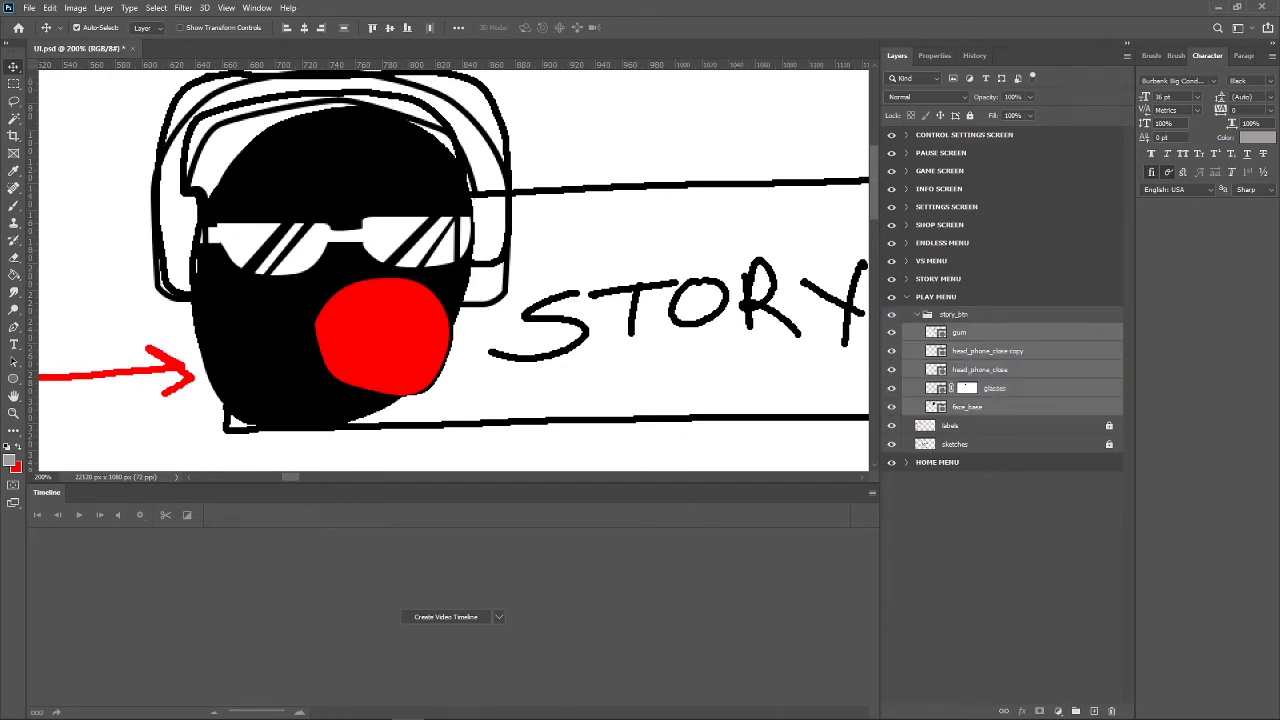
{"action": "left_click", "coordinate": [953, 314]}
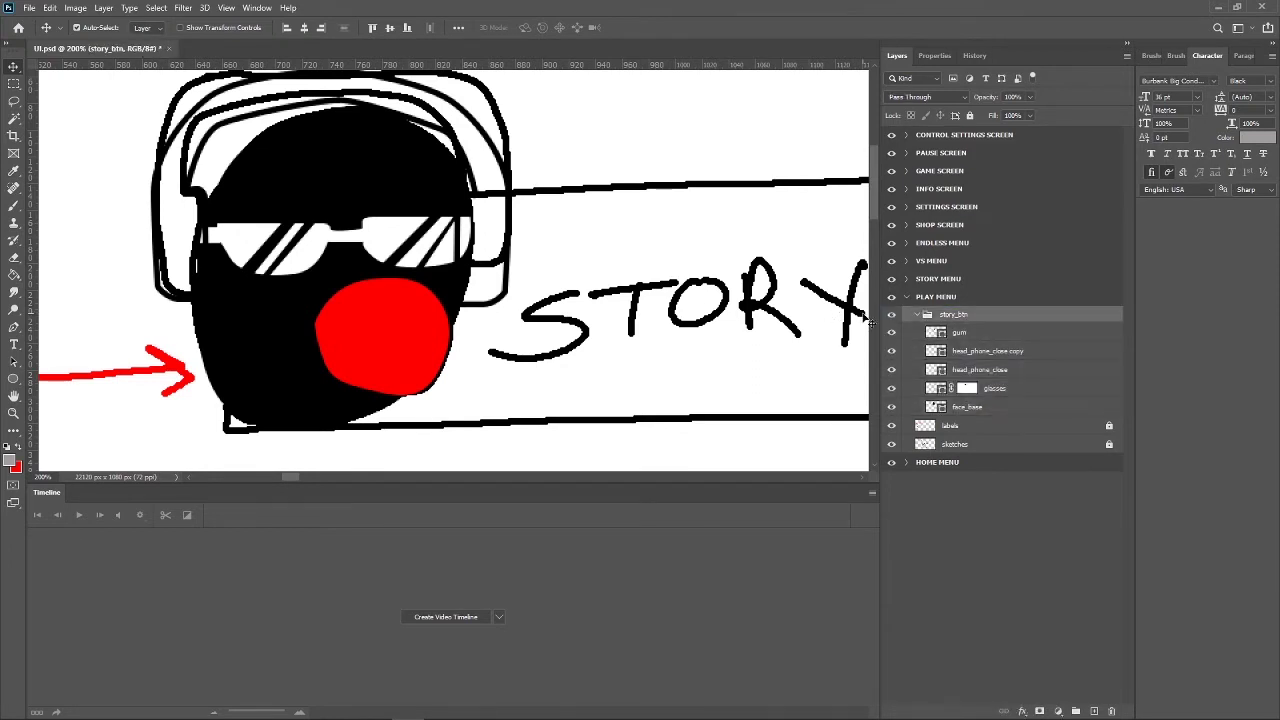
{"action": "key", "text": "ctrl+minus"}
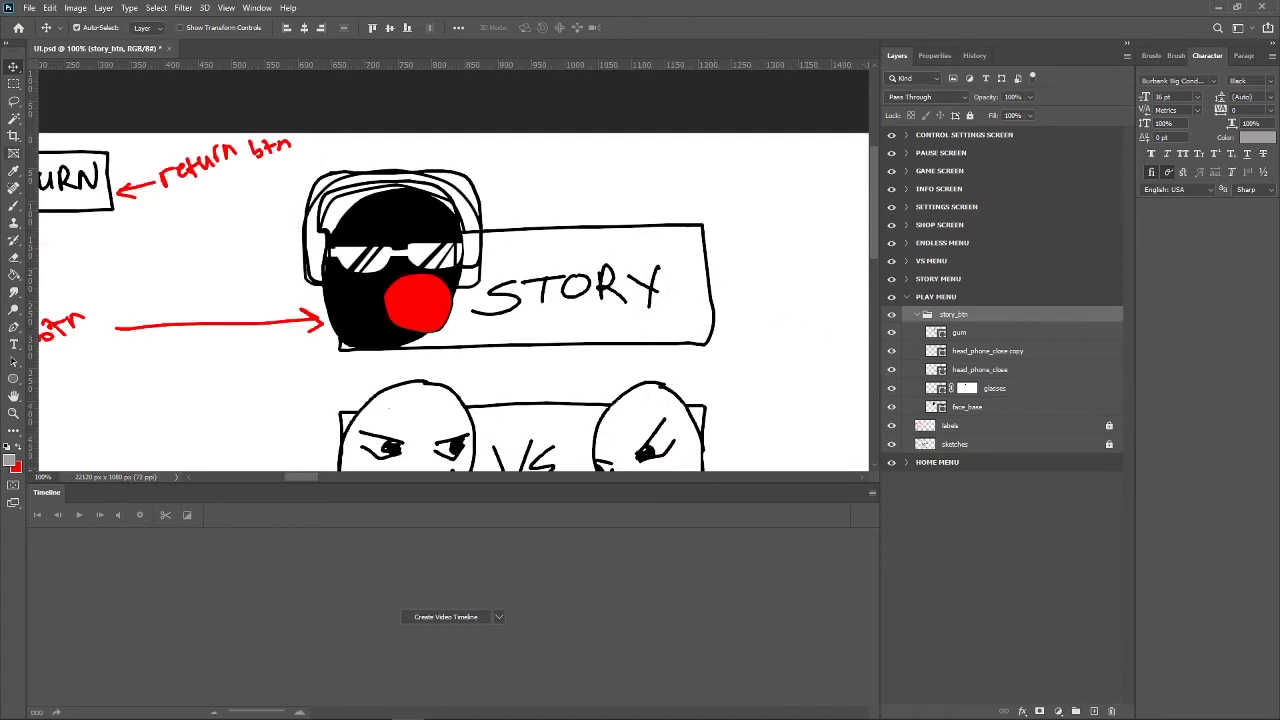
Add Layer 20 at the bottom of story_btn, undo a grey trial stroke, and switch to red.
{"action": "key", "text": "b"}
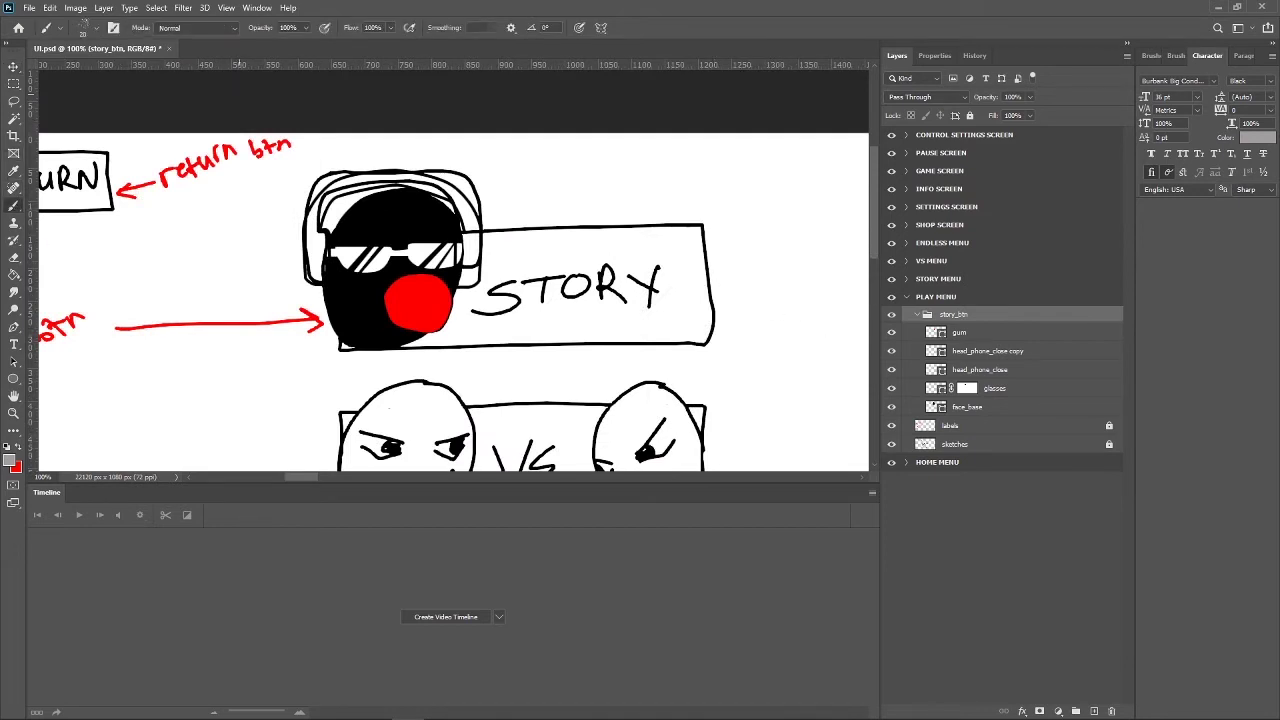
{"action": "left_click", "coordinate": [1093, 711]}
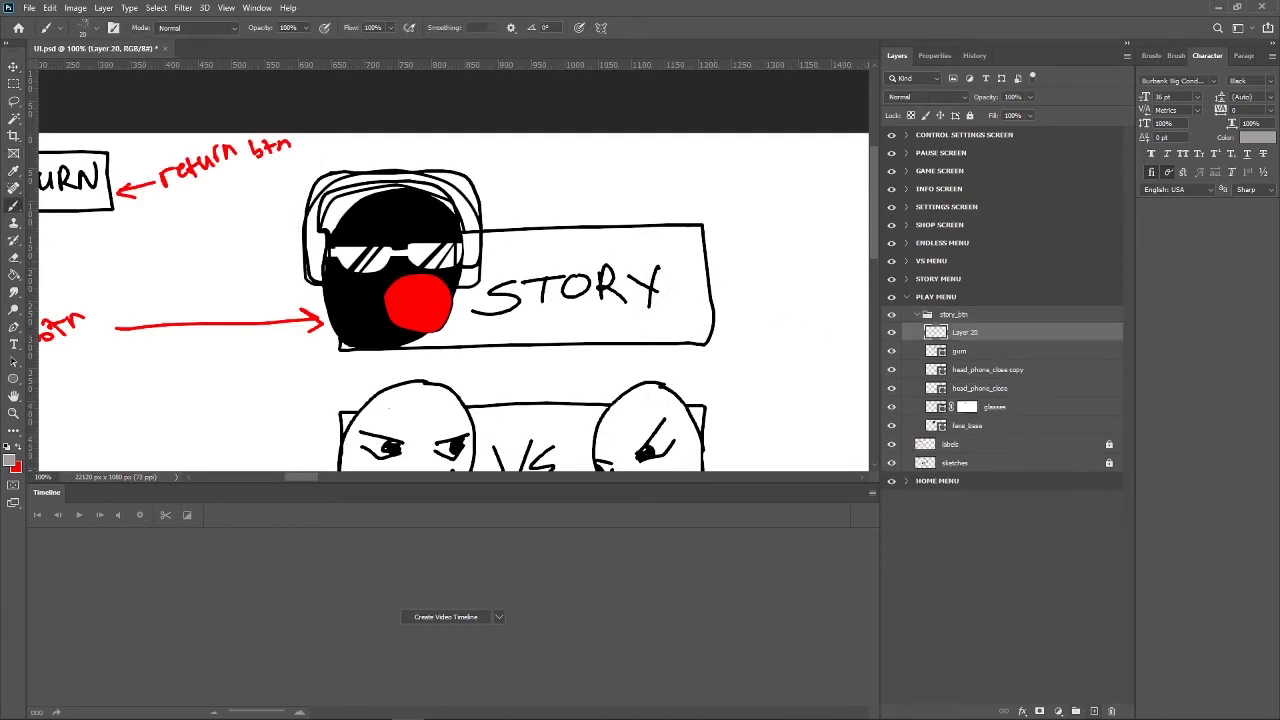
{"action": "left_click_drag", "start_coordinate": [965, 332], "coordinate": [988, 410]}
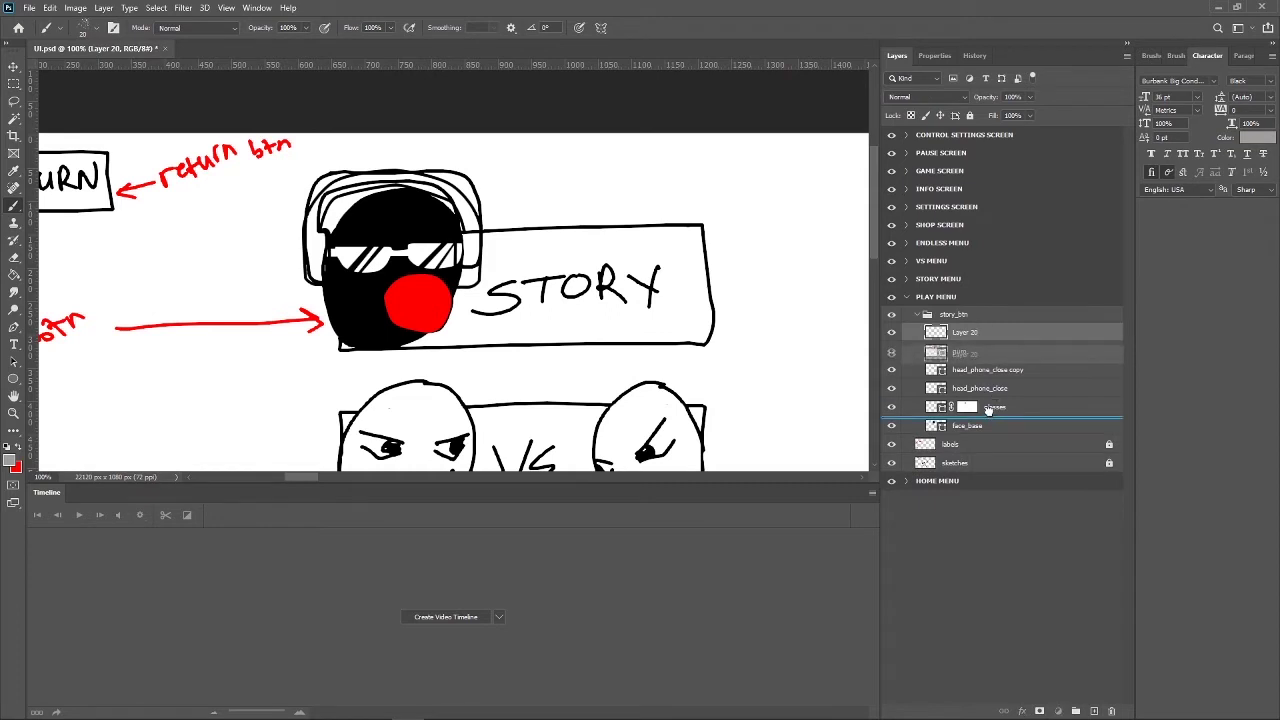
{"action": "left_click_drag", "start_coordinate": [988, 410], "coordinate": [988, 432]}
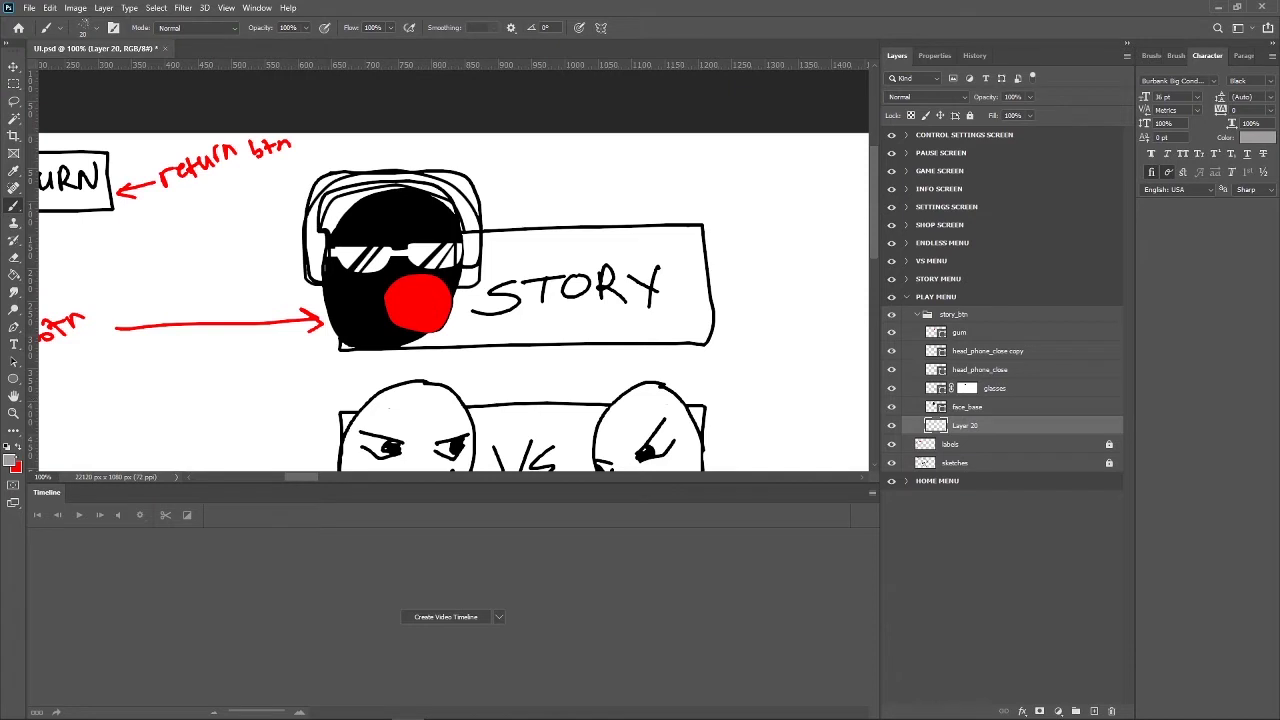
{"action": "key", "text": "x"}
{"action": "key", "text": "x"}
{"action": "left_click_drag", "start_coordinate": [209, 292], "coordinate": [322, 237]}
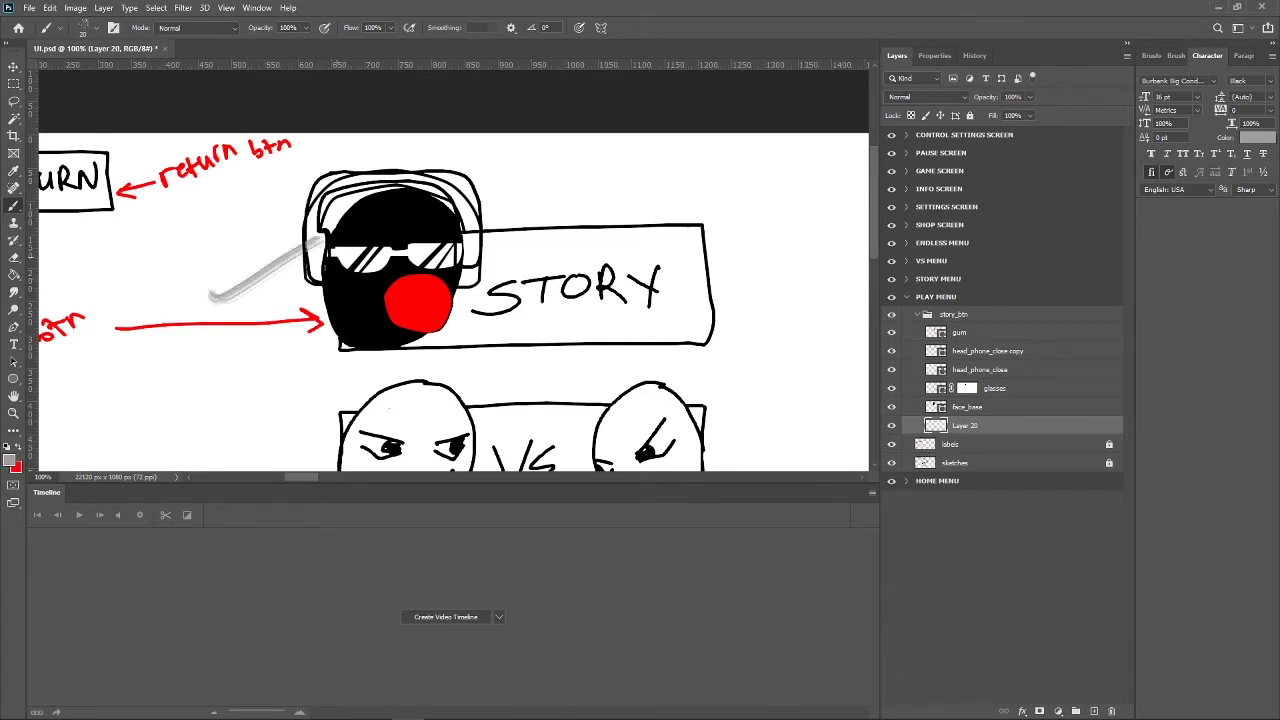
{"action": "key", "text": "ctrl+z"}
{"action": "key", "text": "x"}
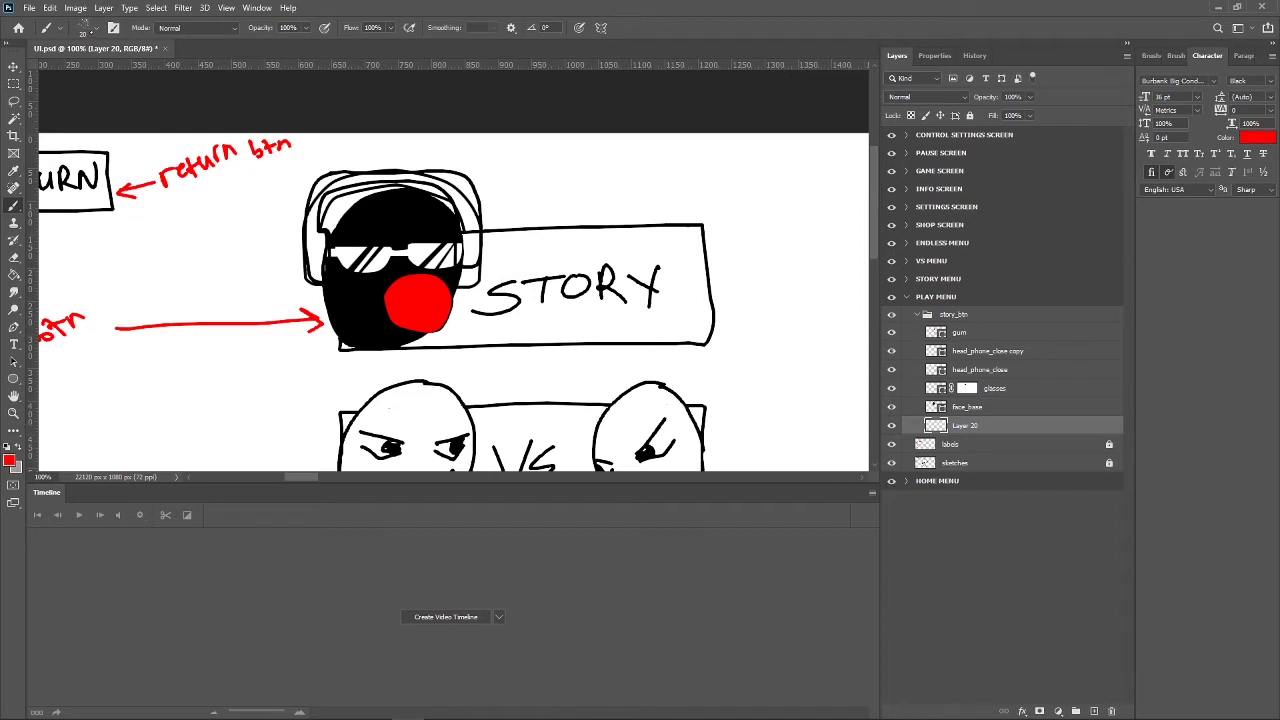
Paint a 50 px red stroke across the STORY box top and hide the character layers.
{"action": "left_click", "coordinate": [86, 27]}
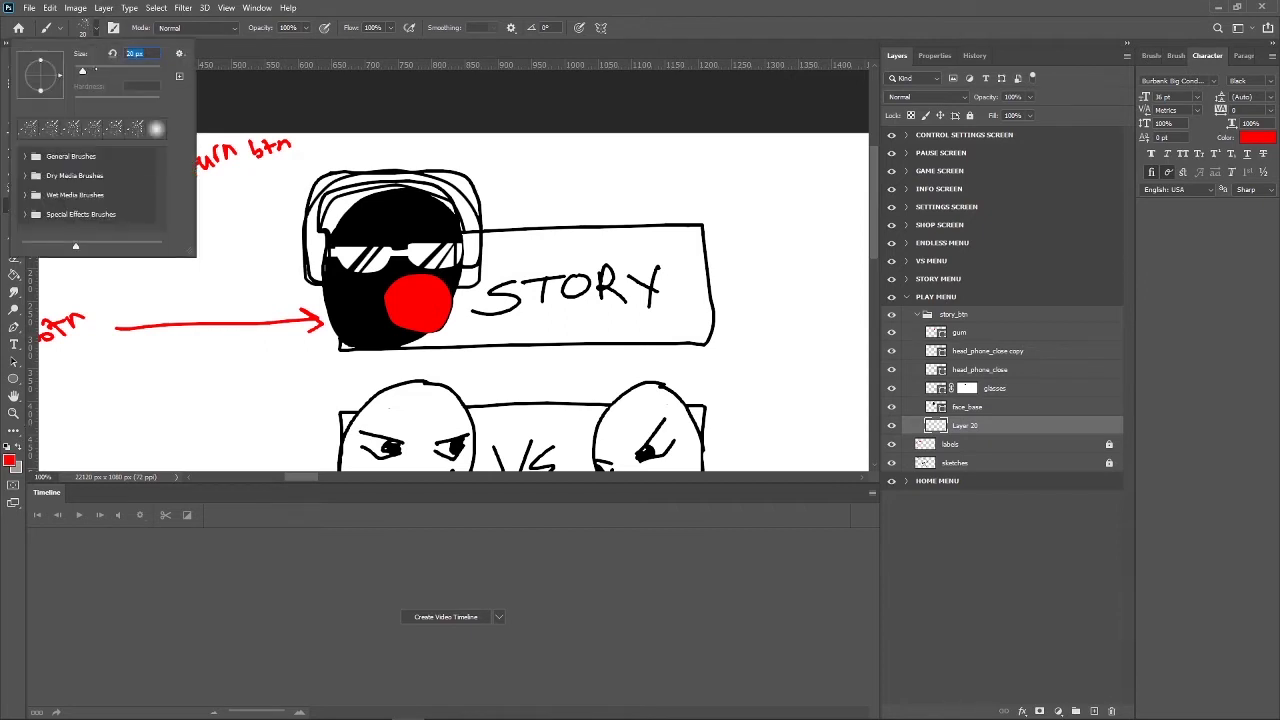
{"action": "type", "text": "50"}
{"action": "key", "text": "Return"}
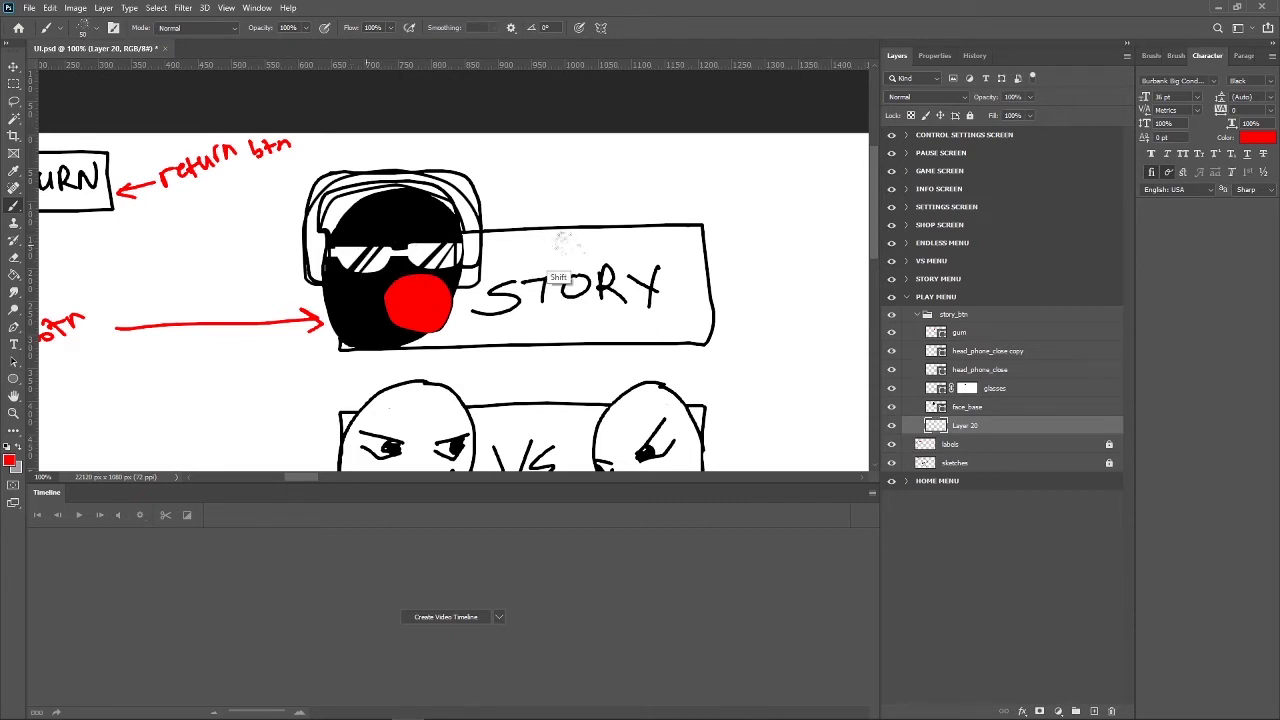
{"action": "mouse_move", "coordinate": [462, 240]}
{"action": "left_mouse_down"}
{"action": "mouse_move", "coordinate": [703, 240]}
{"action": "mouse_move", "coordinate": [347, 250]}
{"action": "left_mouse_up"}
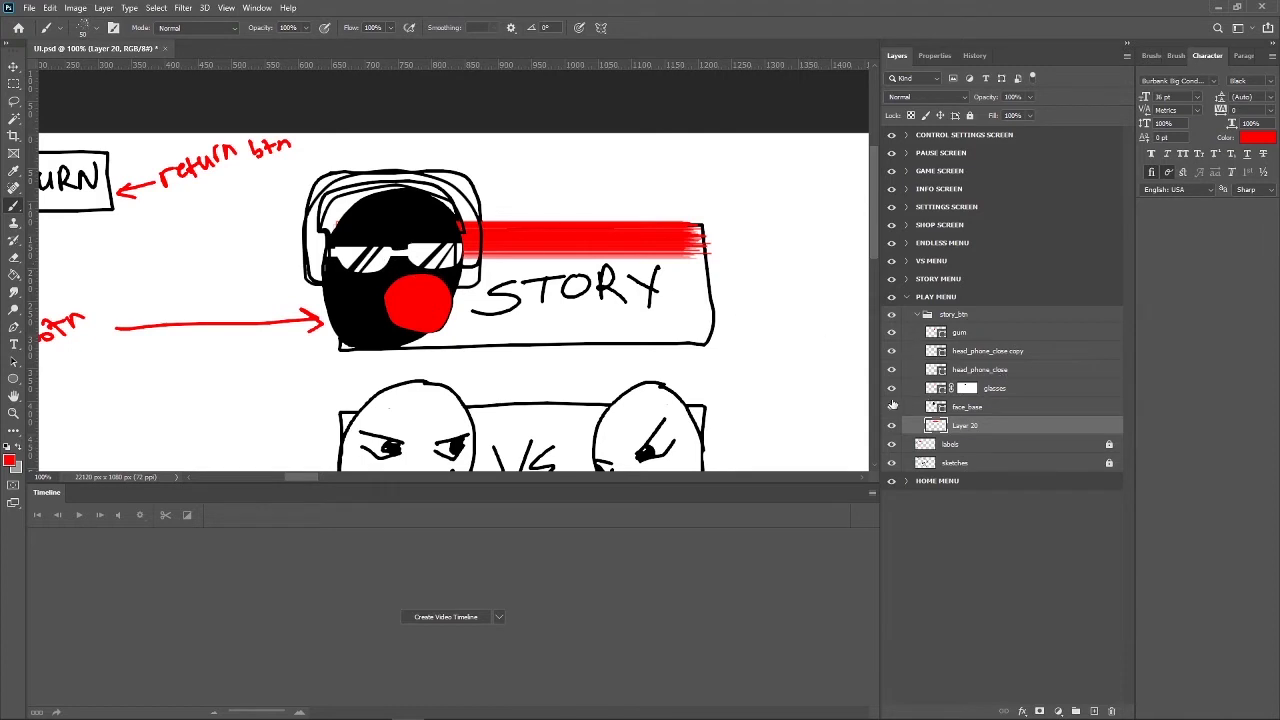
{"action": "left_click_drag", "start_coordinate": [891, 406], "coordinate": [891, 334]}
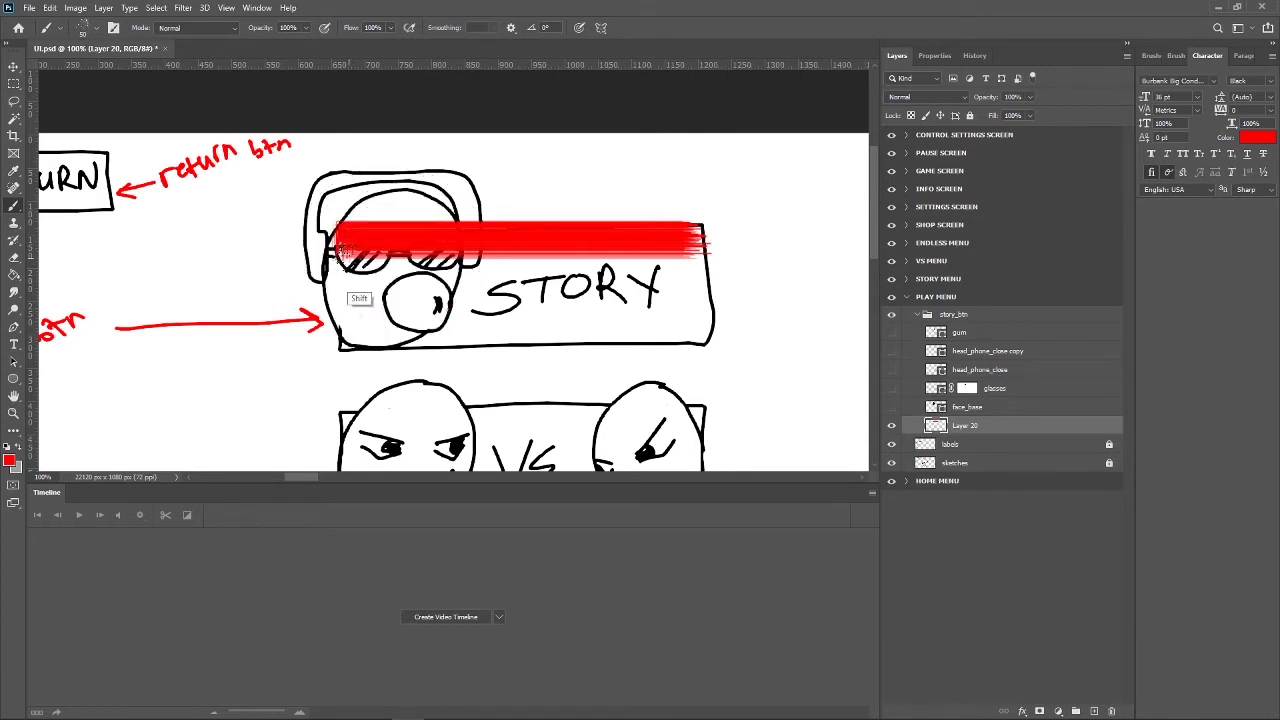
Paint horizontal red strokes on Layer 20, redoing bad ones, until the STORY box is solid red.
{"action": "left_click_drag", "start_coordinate": [340, 258], "coordinate": [684, 262]}
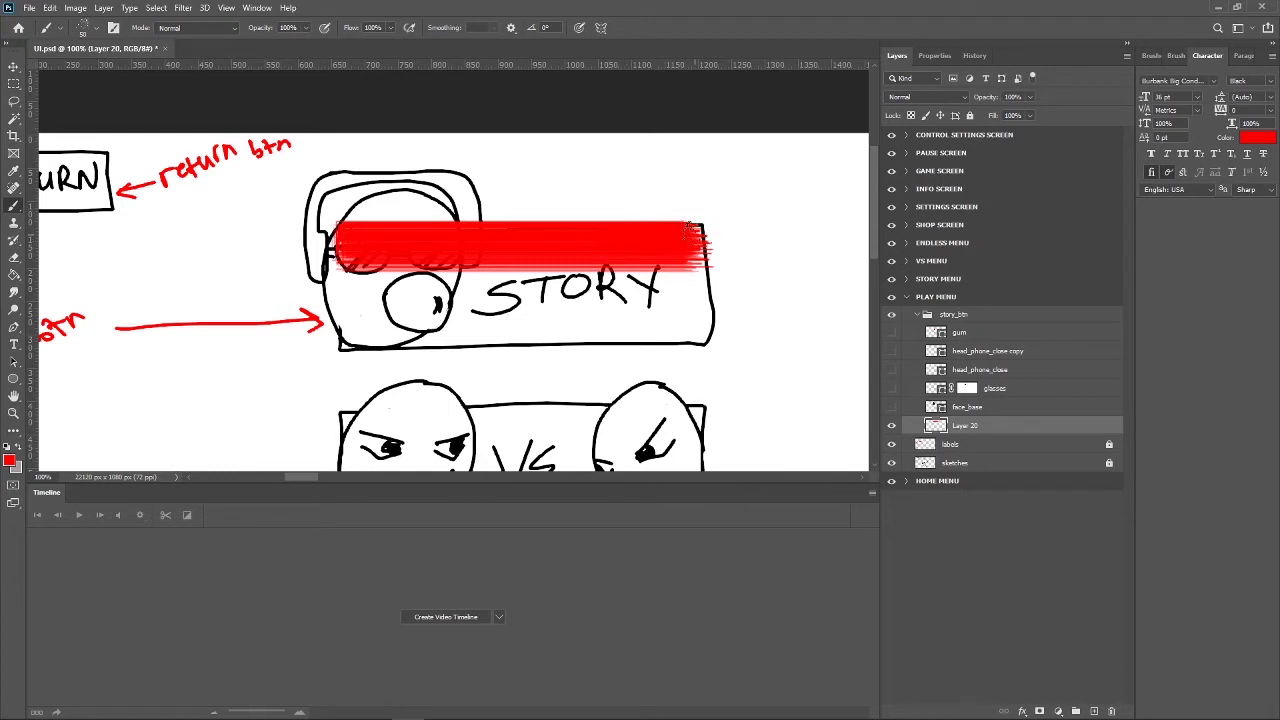
{"action": "left_click_drag", "start_coordinate": [690, 230], "coordinate": [393, 239]}
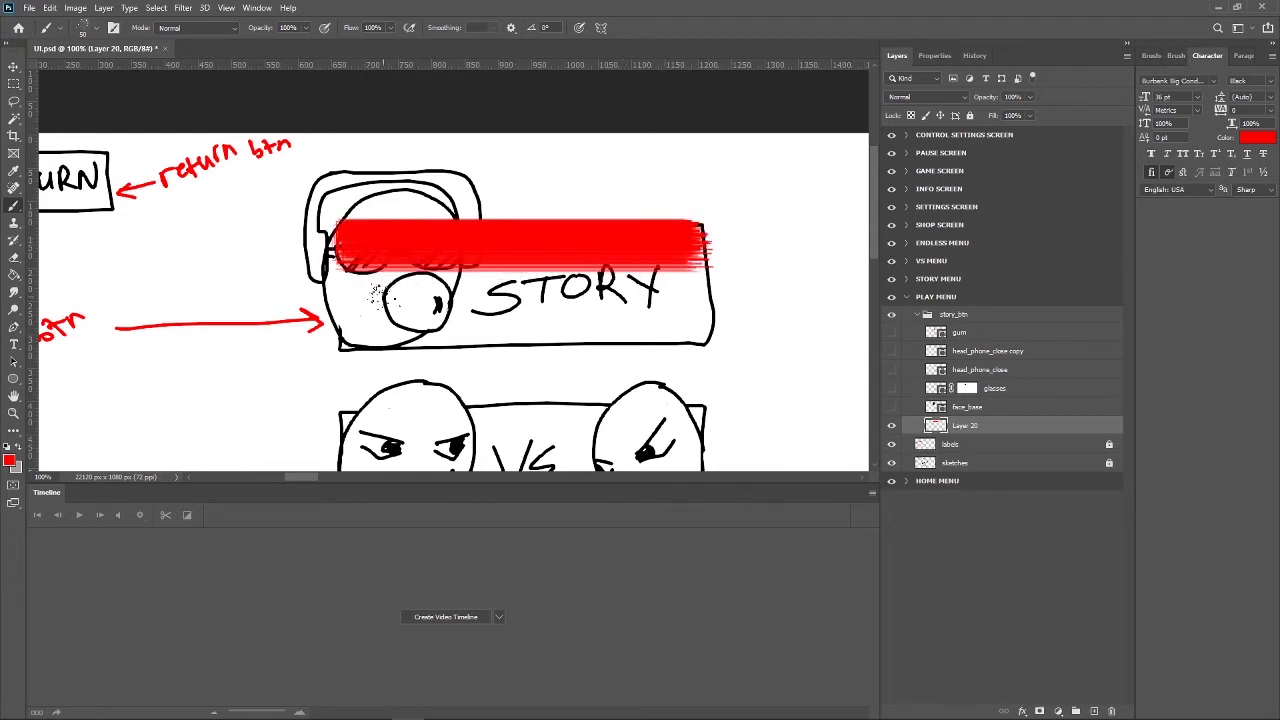
{"action": "mouse_move", "coordinate": [345, 330]}
{"action": "left_mouse_down"}
{"action": "mouse_move", "coordinate": [690, 322]}
{"action": "mouse_move", "coordinate": [710, 338]}
{"action": "mouse_move", "coordinate": [342, 322]}
{"action": "left_mouse_up"}
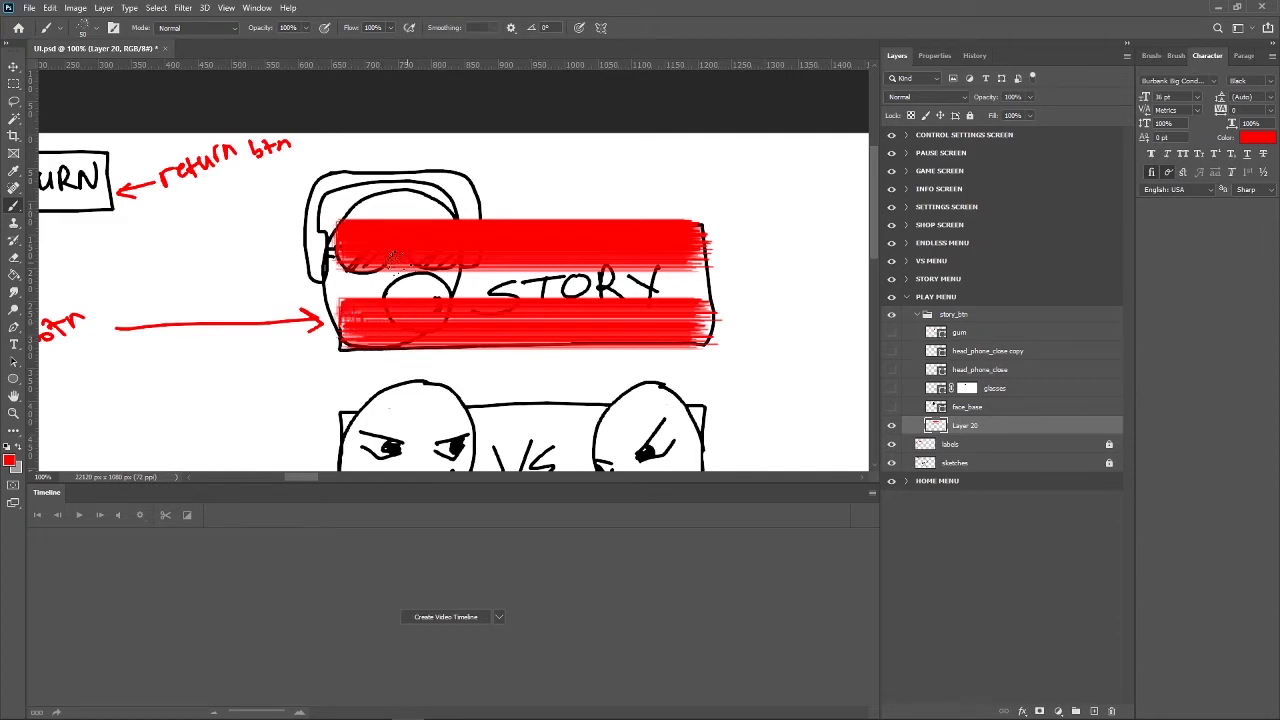
{"action": "key", "text": "ctrl+z"}
{"action": "key", "text": "ctrl+z"}
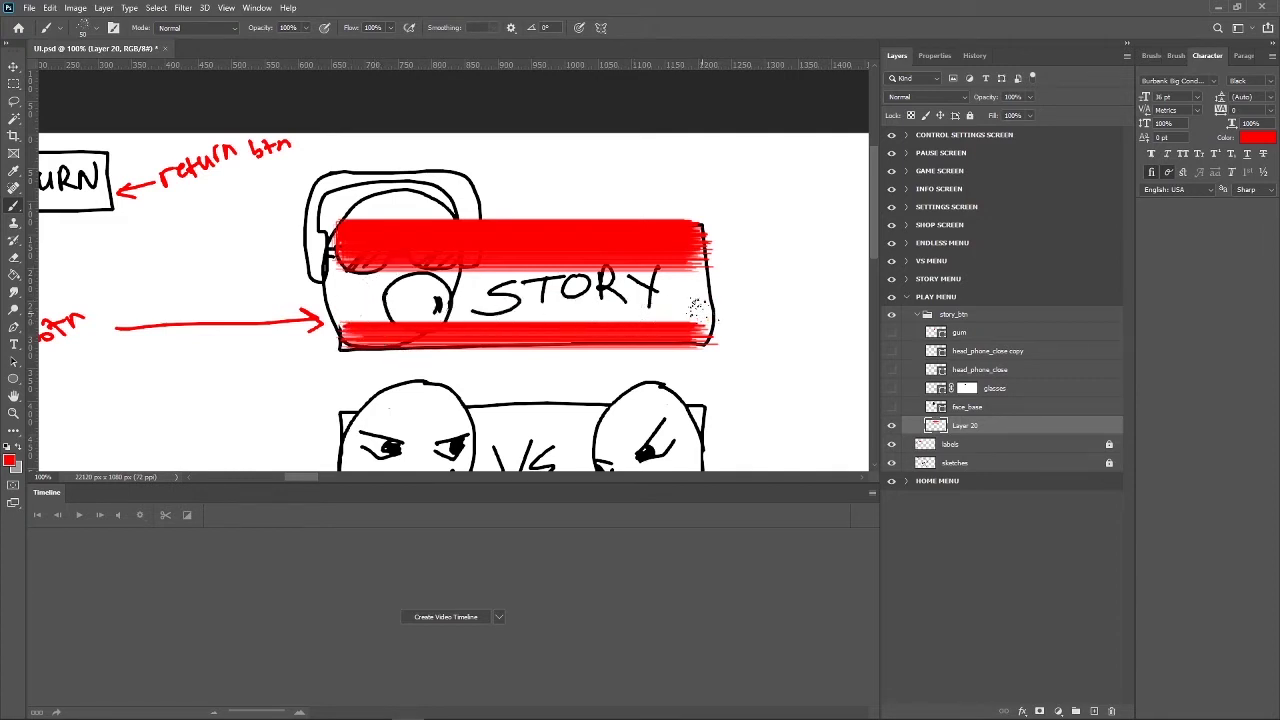
{"action": "left_click_drag", "start_coordinate": [700, 310], "coordinate": [345, 320]}
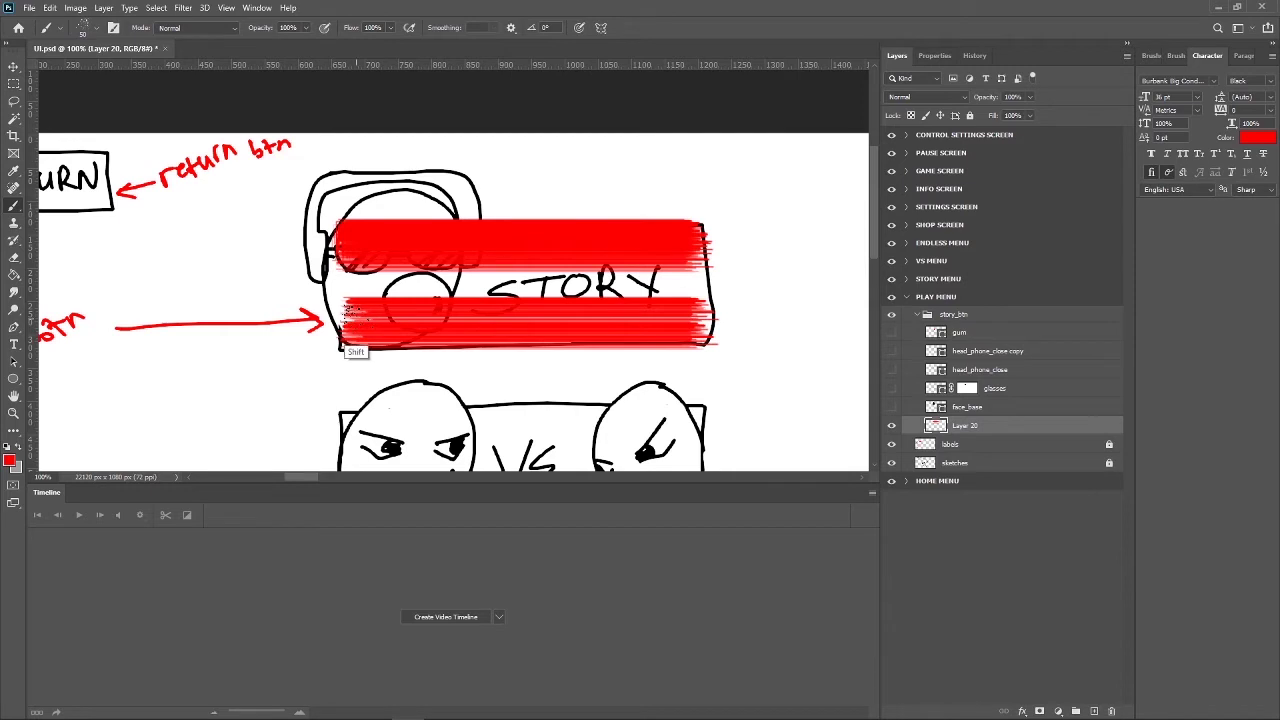
{"action": "key", "text": "ctrl+z"}
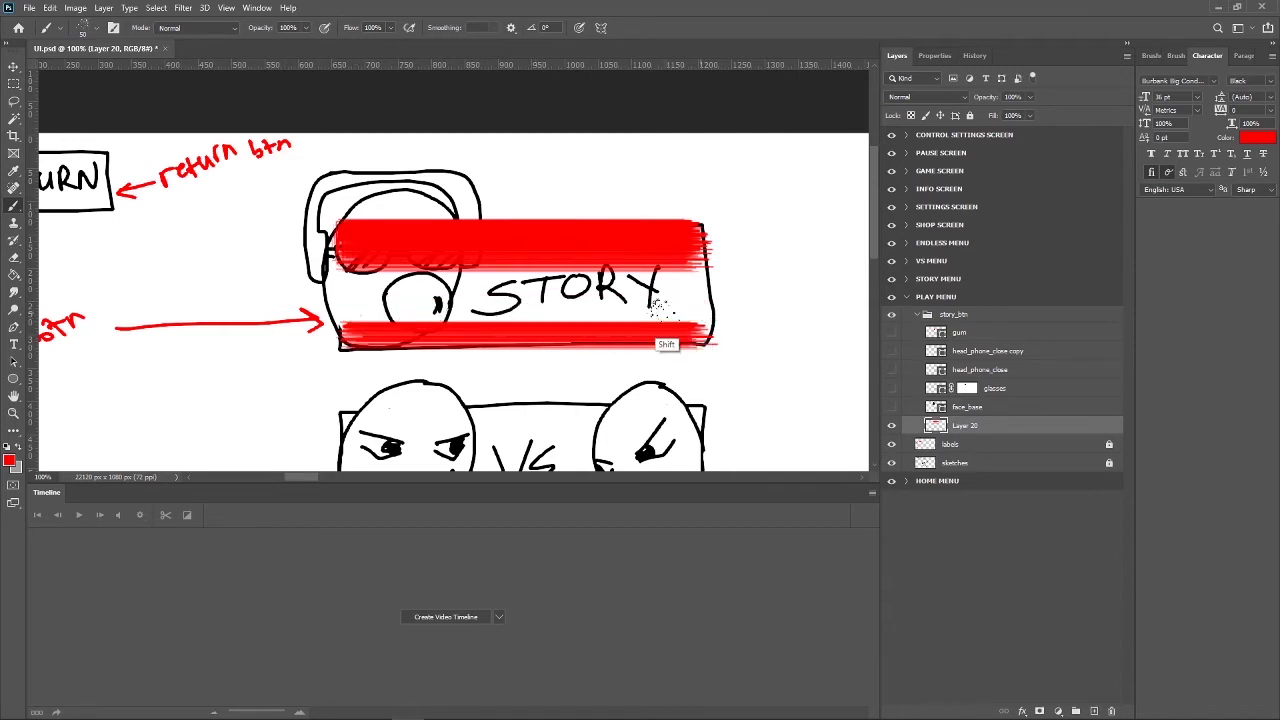
{"action": "left_click_drag", "start_coordinate": [660, 305], "coordinate": [349, 300]}
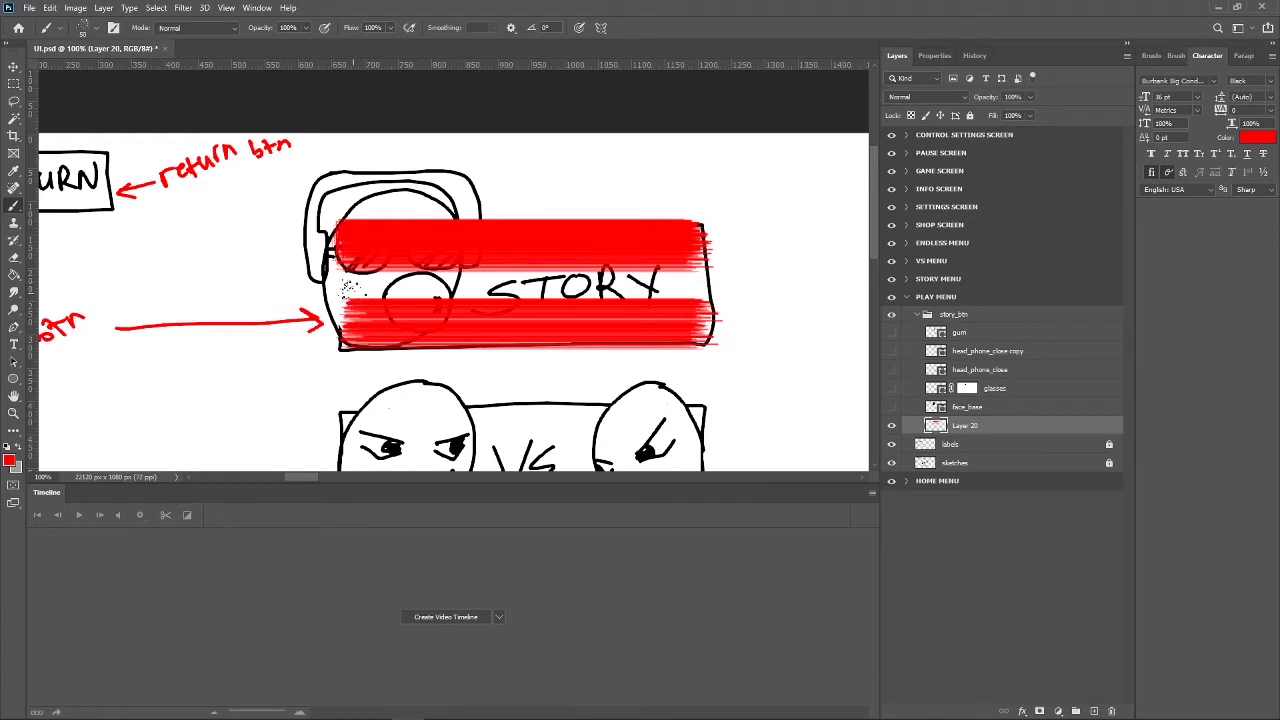
{"action": "key", "text": "shift"}
{"action": "left_click_drag", "start_coordinate": [442, 290], "coordinate": [712, 292]}
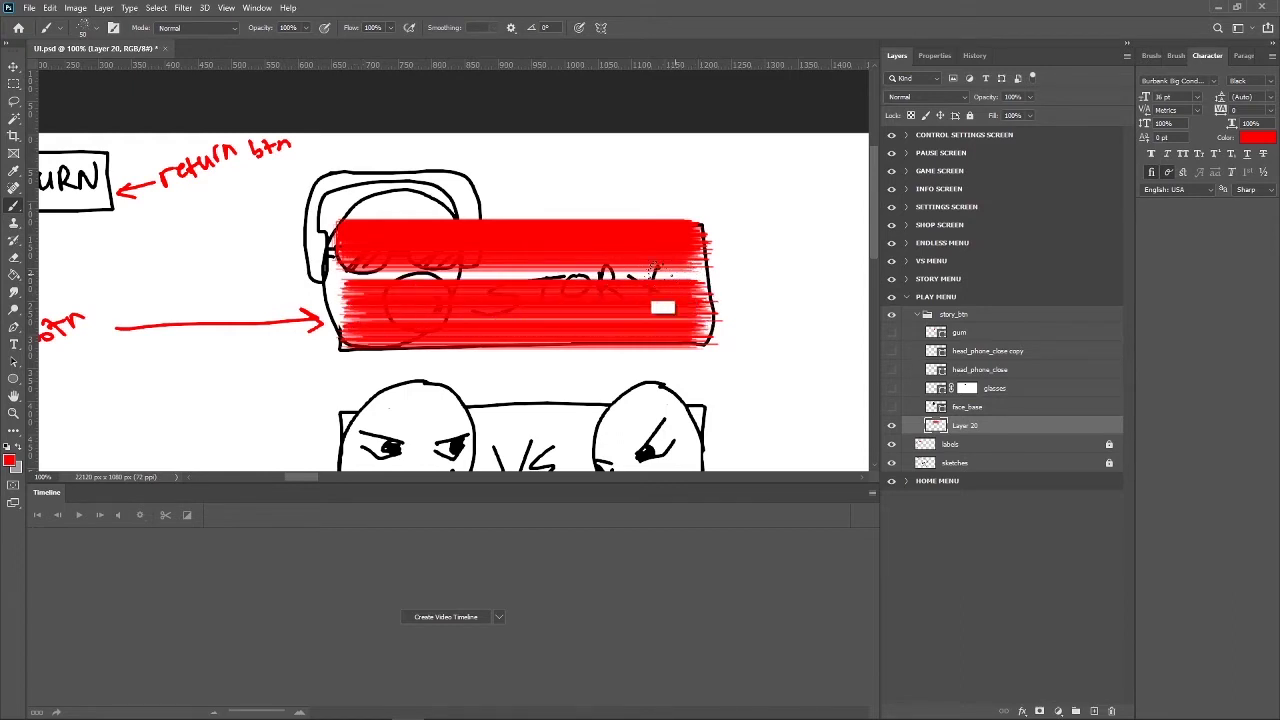
{"action": "mouse_move", "coordinate": [706, 270]}
{"action": "left_mouse_down"}
{"action": "mouse_move", "coordinate": [340, 272]}
{"action": "mouse_move", "coordinate": [697, 305]}
{"action": "left_mouse_up"}
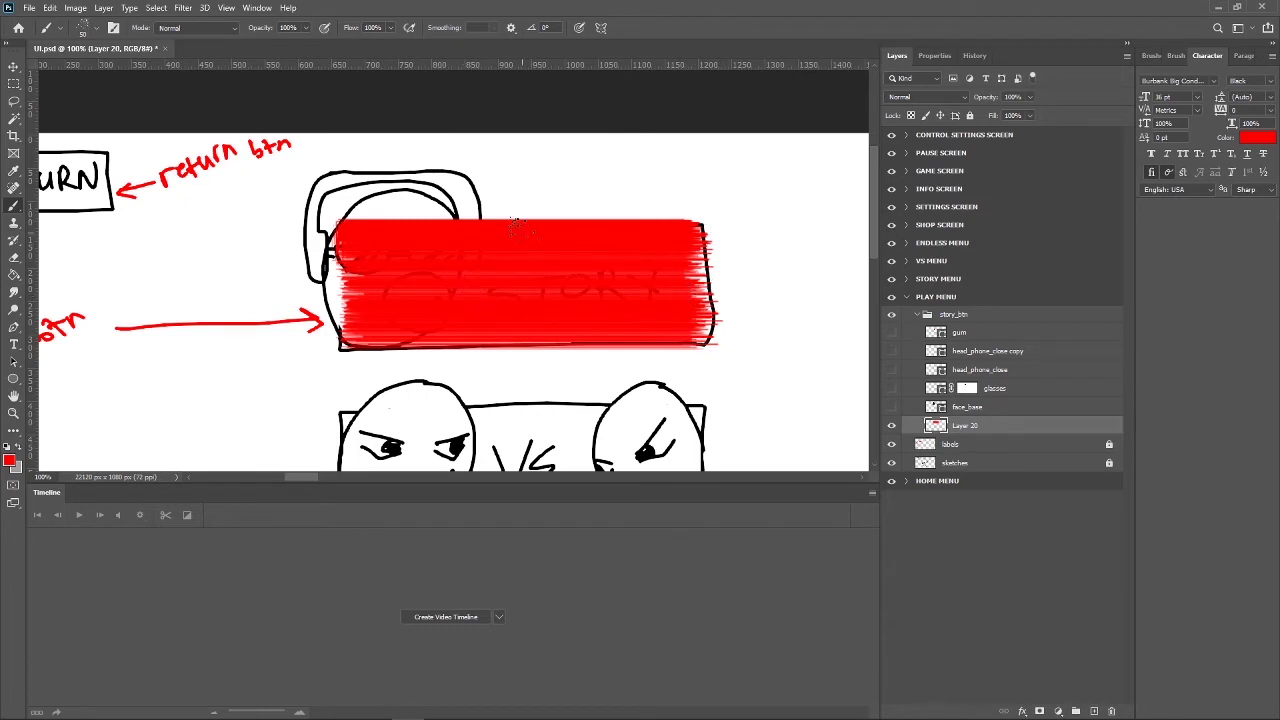
Set the brush size to 200 px and dab red spatter speckles over the banner.
{"action": "left_click", "coordinate": [95, 28]}
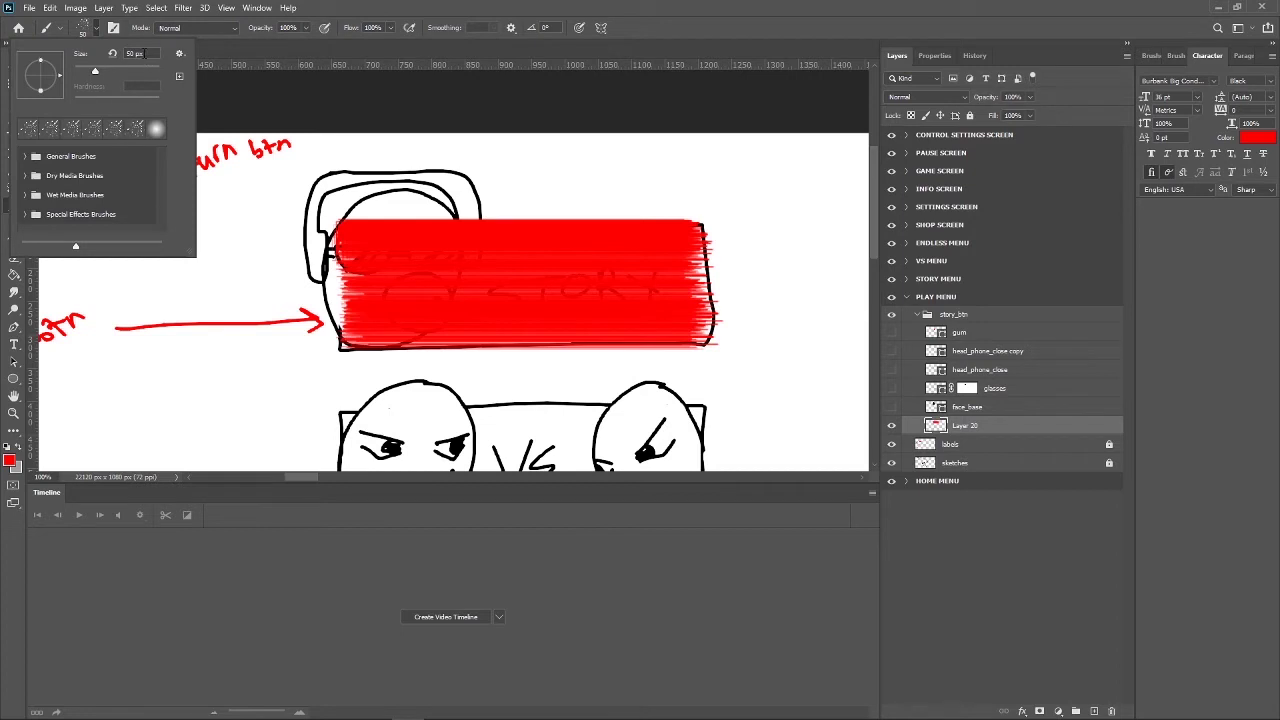
{"action": "type", "text": "200"}
{"action": "key", "text": "Return"}
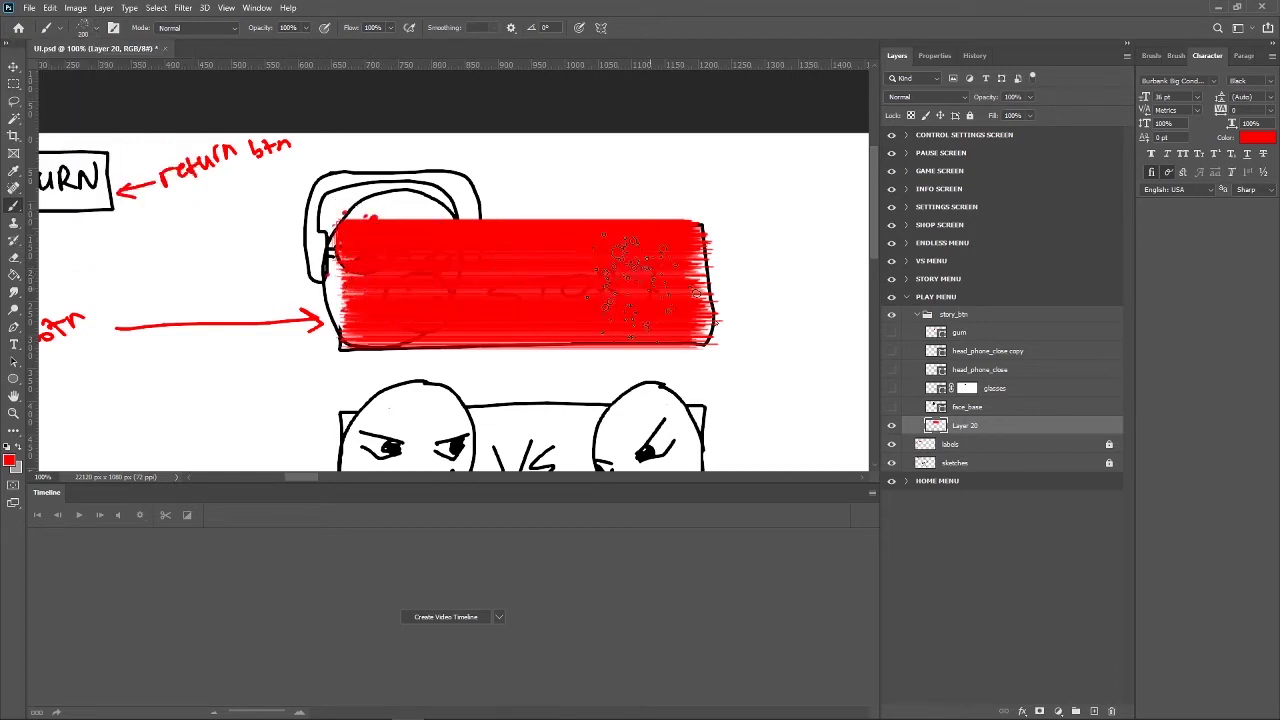
{"action": "mouse_move", "coordinate": [390, 290]}
{"action": "left_mouse_down"}
{"action": "mouse_move", "coordinate": [660, 265]}
{"action": "mouse_move", "coordinate": [765, 295]}
{"action": "left_mouse_up"}
{"action": "key", "text": "ctrl+z"}
{"action": "left_click", "coordinate": [508, 218]}
On a new Layer 21, stamp red spatter dots, rotate them about 73° and nudge them down.
{"action": "left_click", "coordinate": [1095, 711]}
{"action": "left_click", "coordinate": [475, 205]}
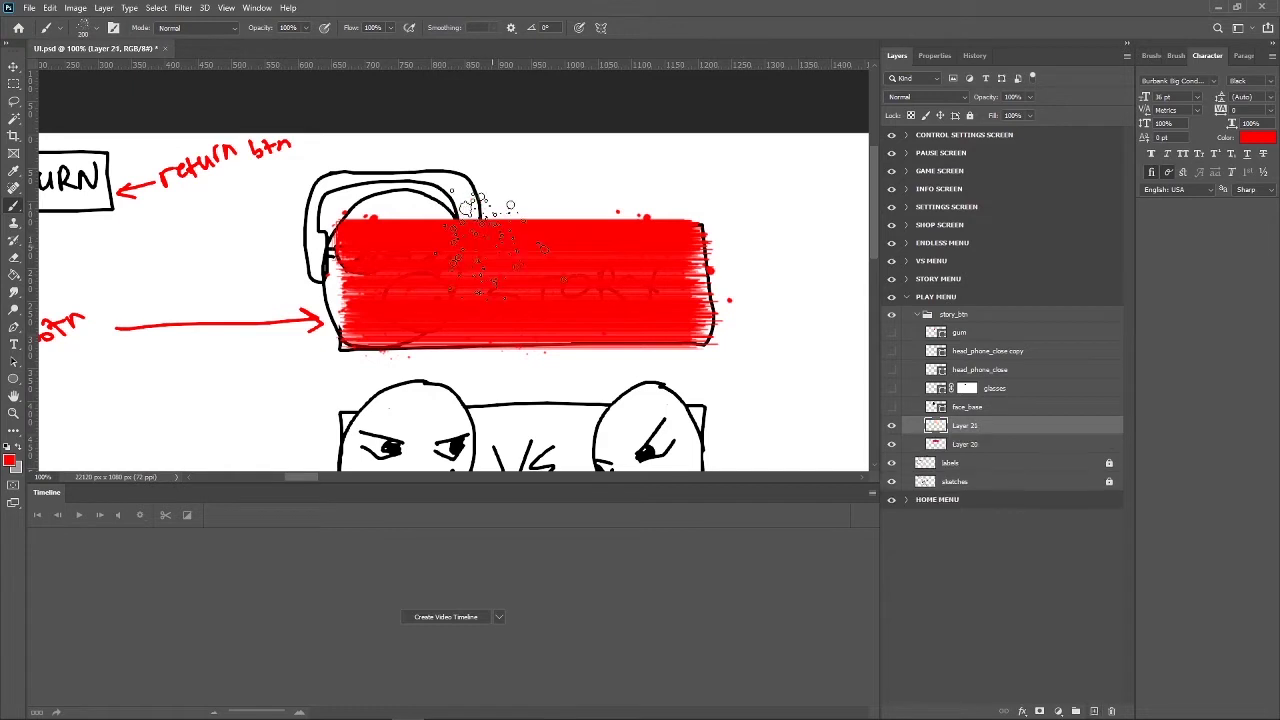
{"action": "key", "text": "ctrl+t"}
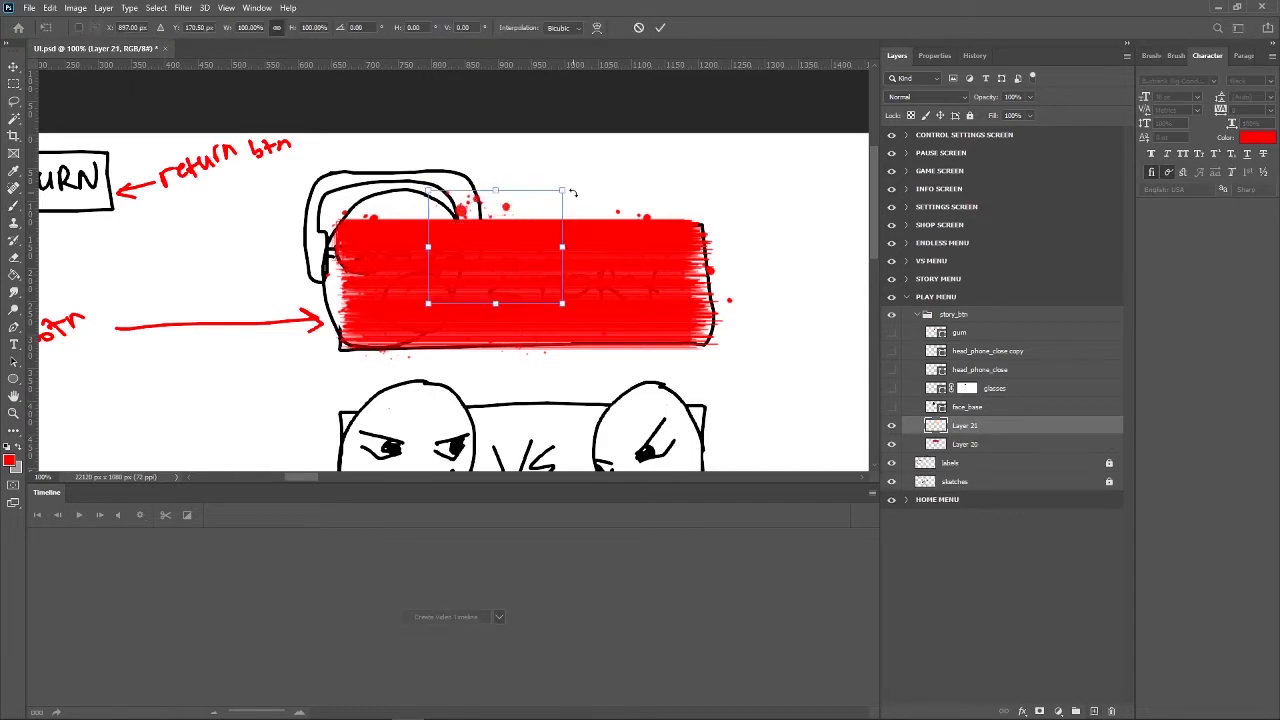
{"action": "mouse_move", "coordinate": [592, 216]}
{"action": "left_mouse_down"}
{"action": "mouse_move", "coordinate": [596, 326]}
{"action": "mouse_move", "coordinate": [536, 315]}
{"action": "left_mouse_up"}
{"action": "left_click_drag", "start_coordinate": [536, 218], "coordinate": [538, 242]}
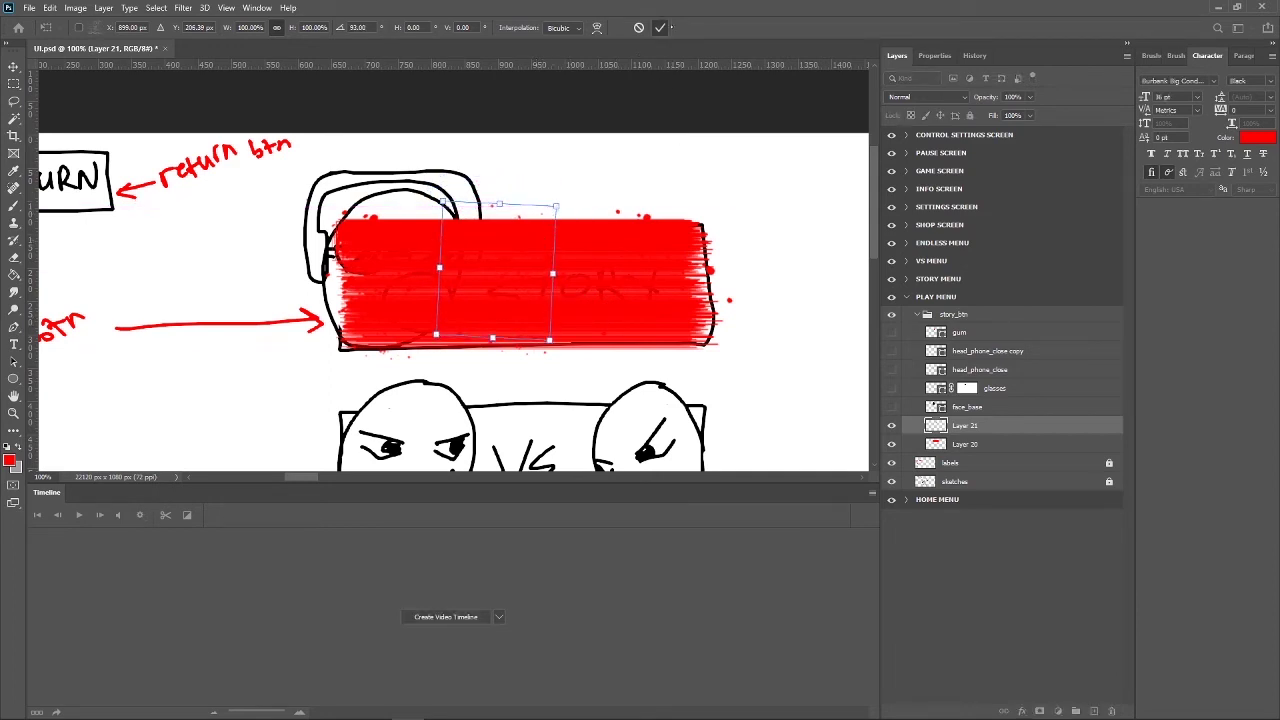
{"action": "left_click", "coordinate": [660, 27]}
Merge the red banner Layer 20 and spatter Layer 21 into one layer.
{"action": "left_click", "coordinate": [983, 446], "text": "shift"}
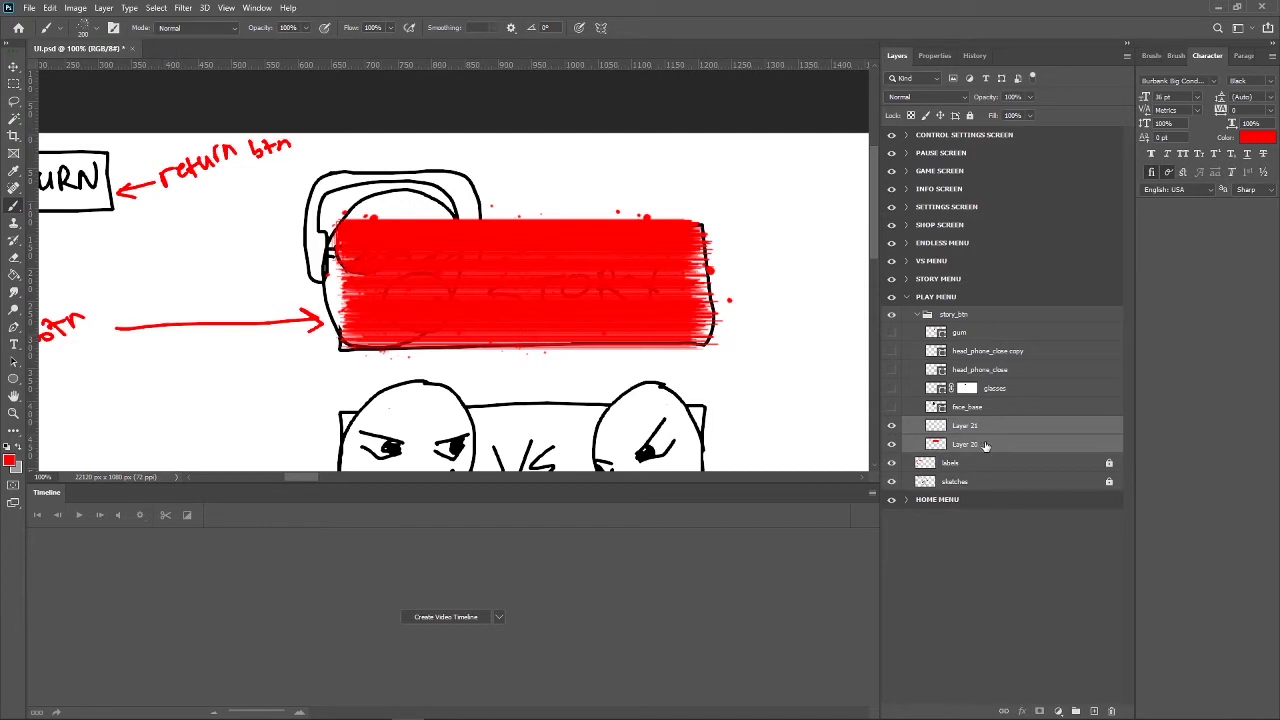
{"action": "right_click", "coordinate": [984, 443]}
{"action": "left_click", "coordinate": [1035, 550]}
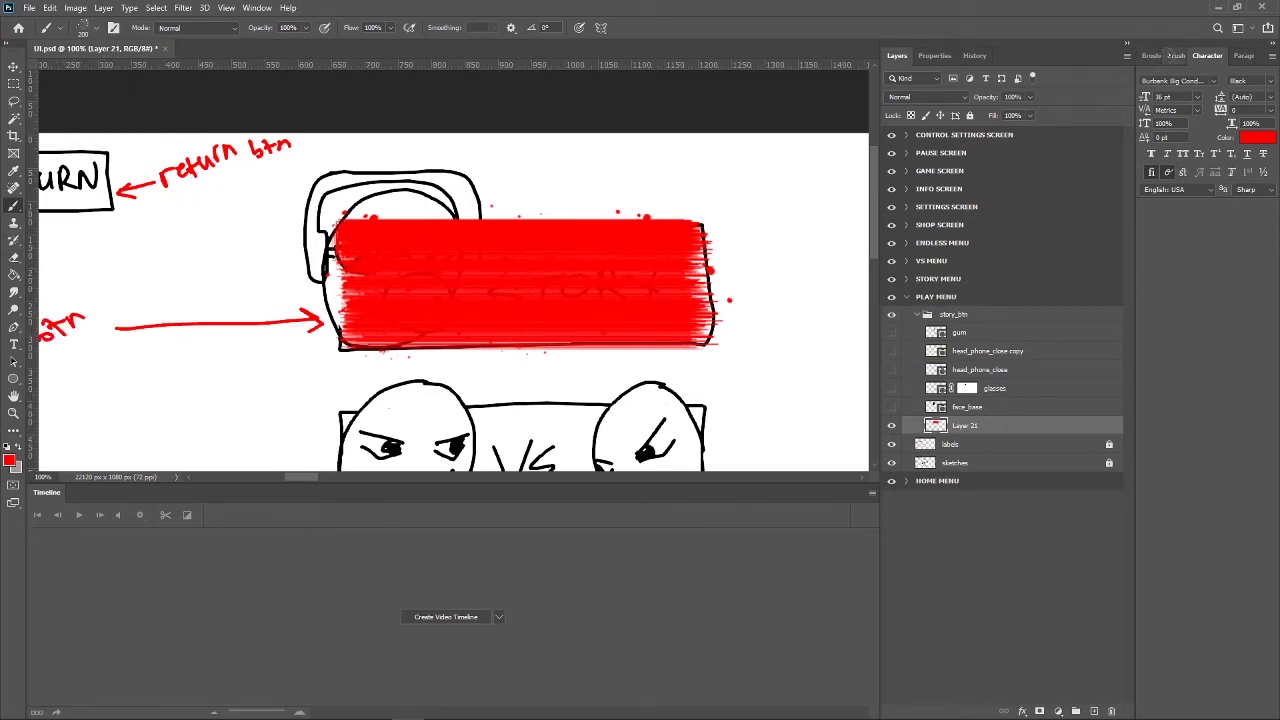
Set the brush tip to 1% spacing, flipped vertically, with an angle of about -103°.
{"action": "left_click", "coordinate": [1176, 55]}
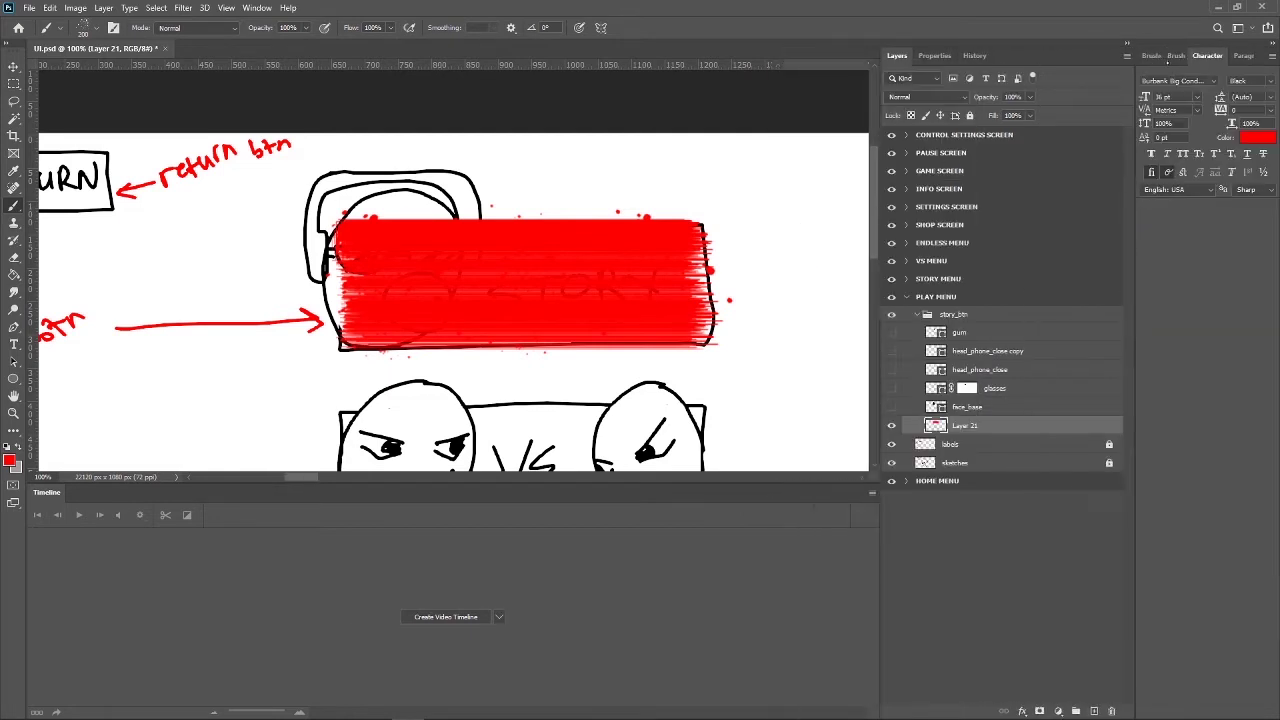
{"action": "left_click", "coordinate": [1151, 55]}
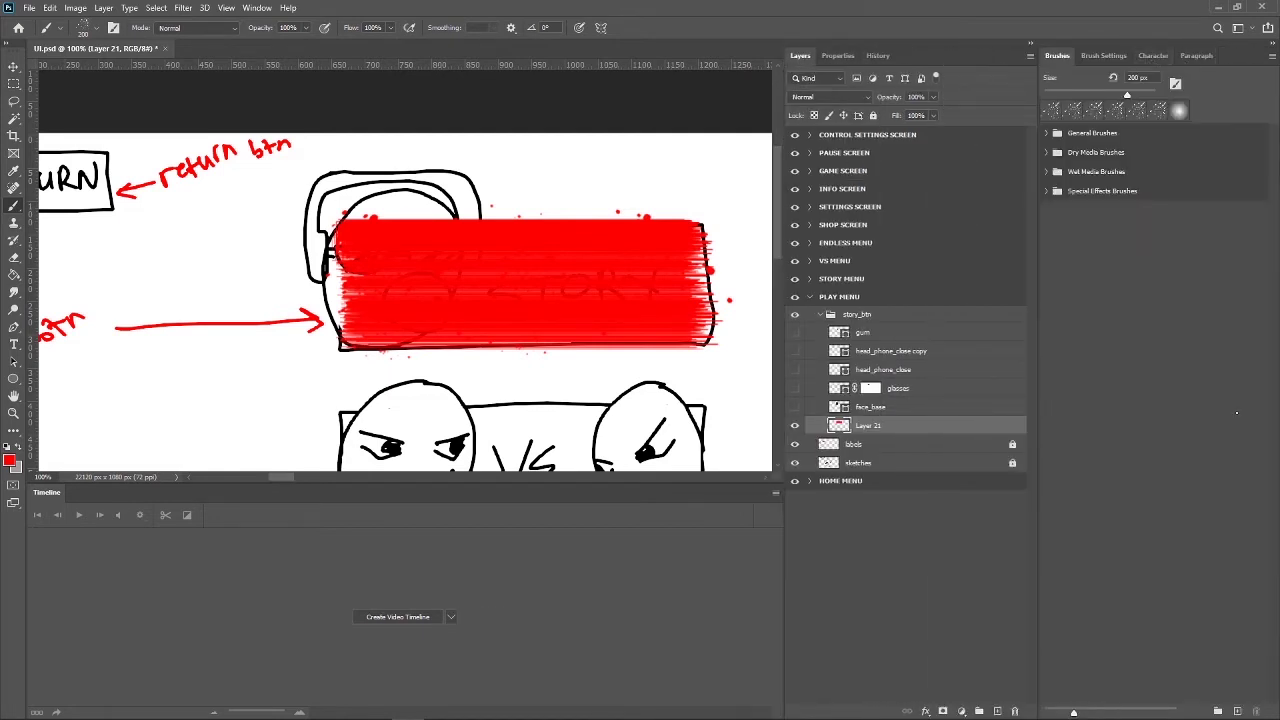
{"action": "left_click", "coordinate": [1104, 55]}
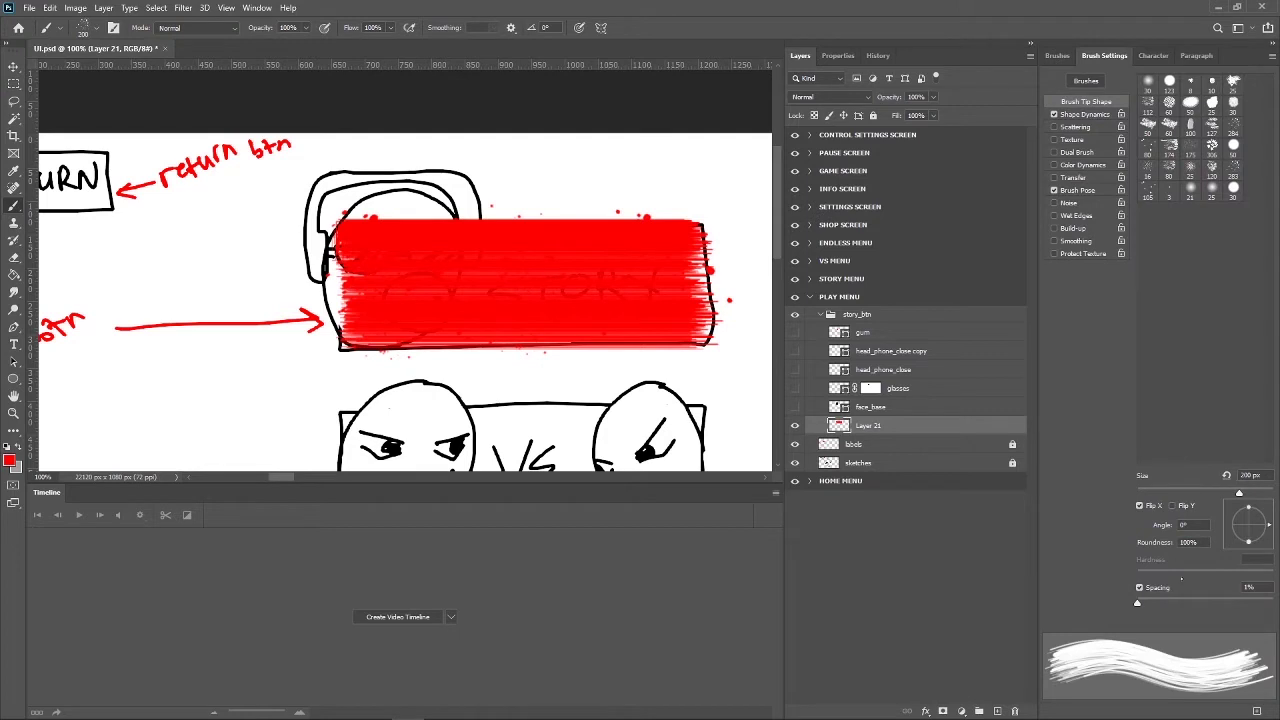
{"action": "left_click_drag", "start_coordinate": [1151, 603], "coordinate": [1137, 603]}
{"action": "left_click", "coordinate": [1172, 505]}
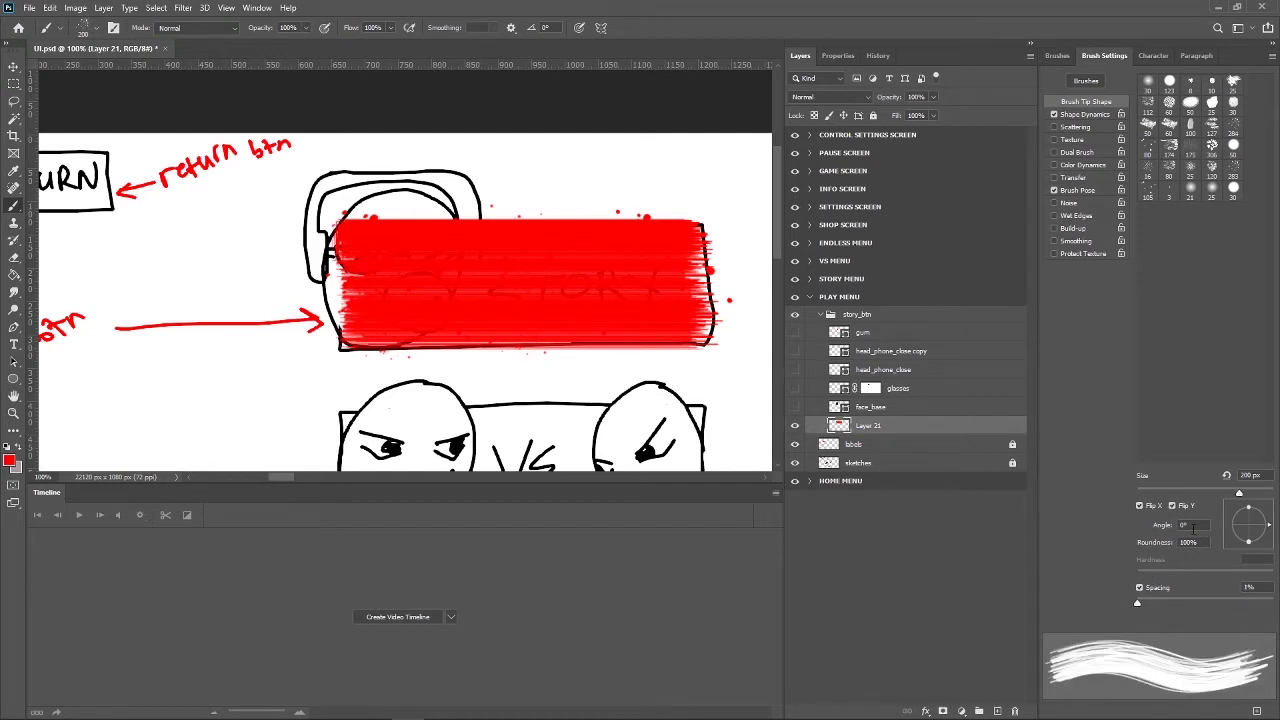
{"action": "left_click_drag", "start_coordinate": [1270, 533], "coordinate": [1244, 545]}
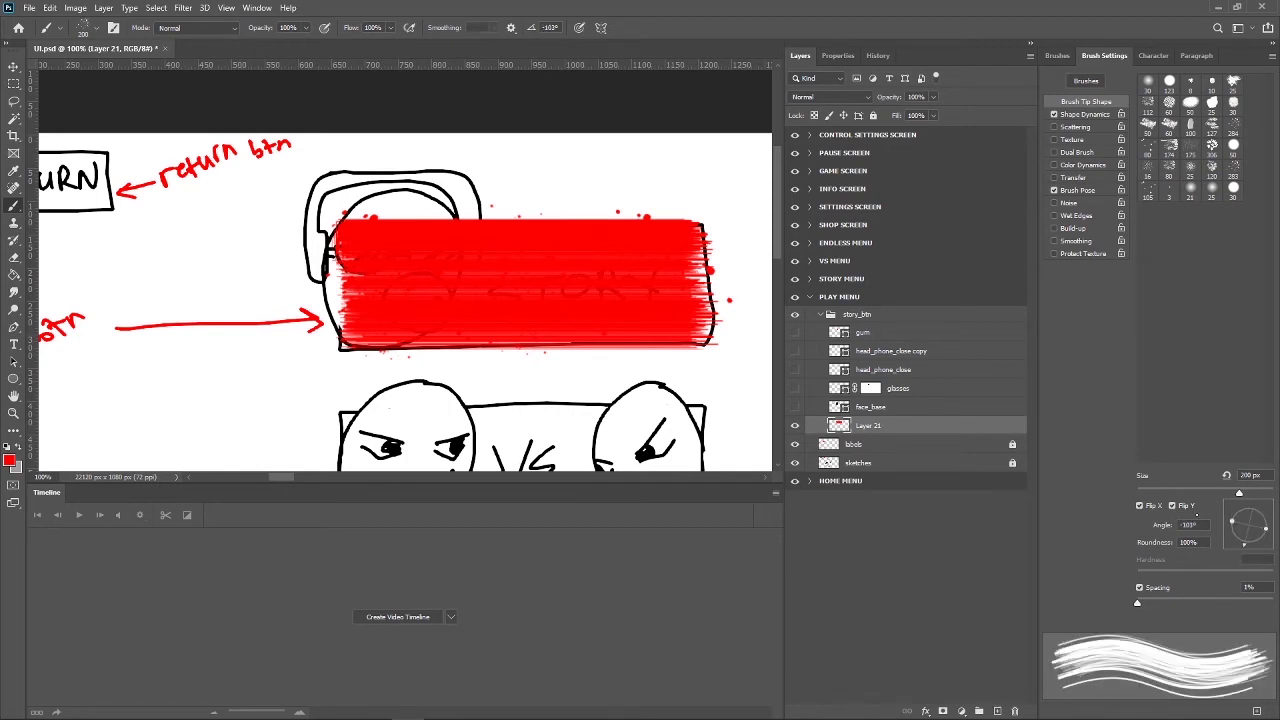
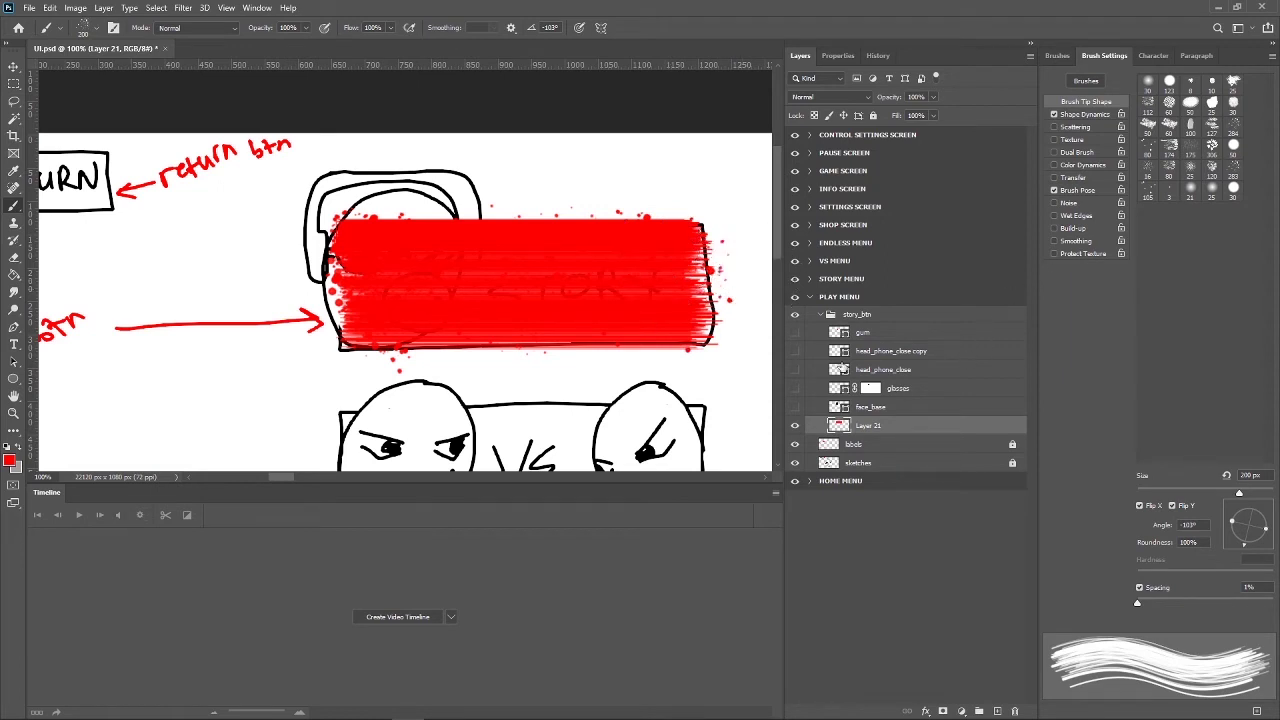
Show the face_base, glasses, head_phone_close, its copy and gum layers, then zoom out.
{"action": "left_click_drag", "start_coordinate": [796, 410], "coordinate": [796, 332]}
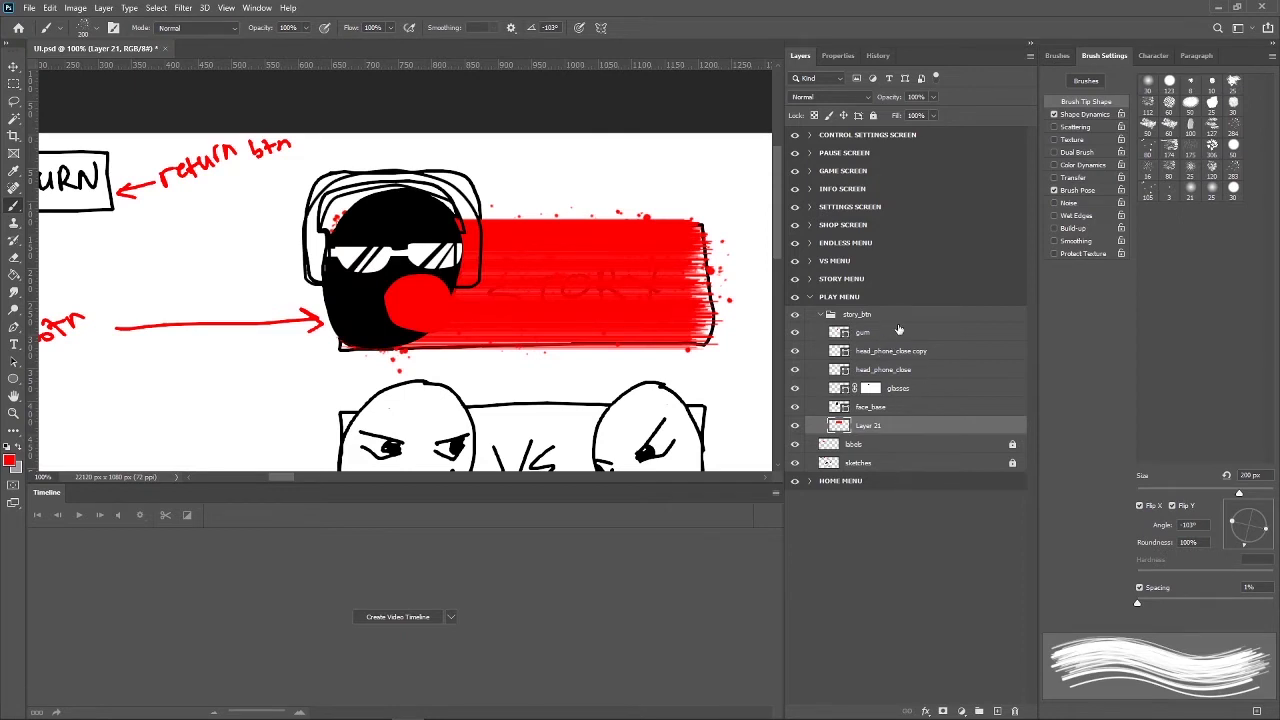
{"action": "key", "text": "ctrl+minus"}
{"action": "key", "text": "ctrl+minus"}
{"action": "key", "text": "ctrl+minus"}
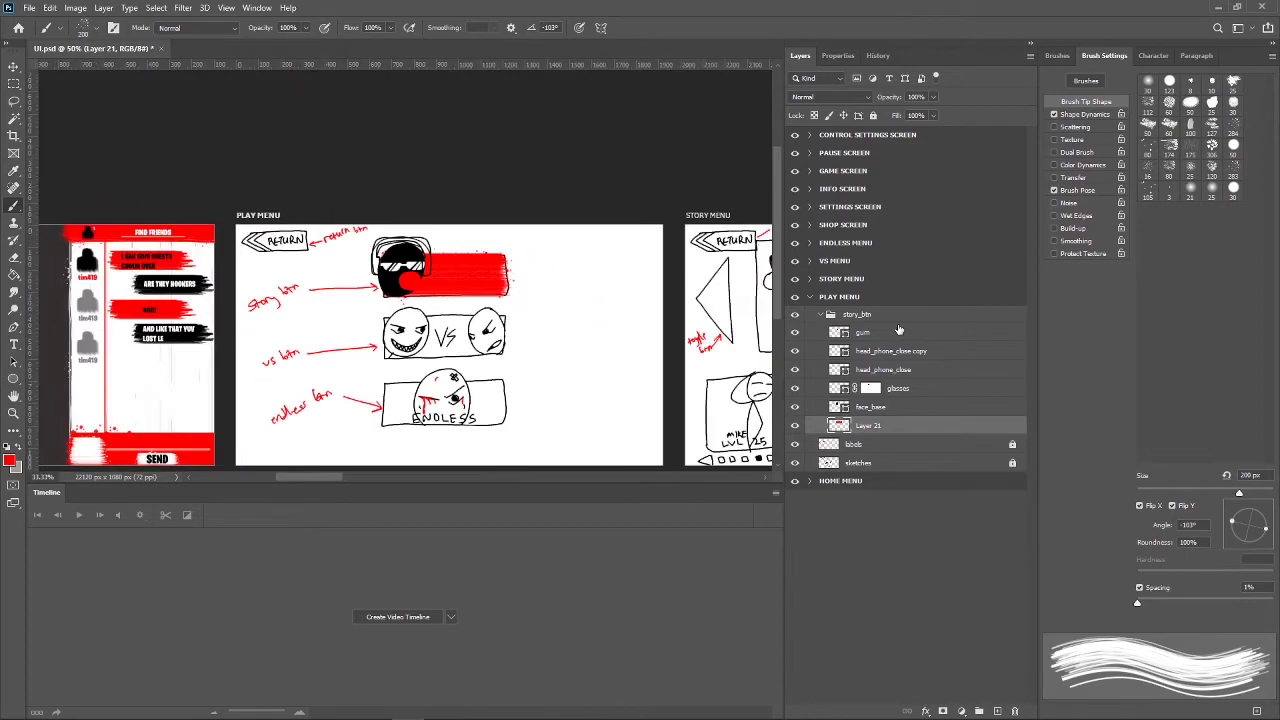
{"action": "key", "text": "ctrl+minus"}
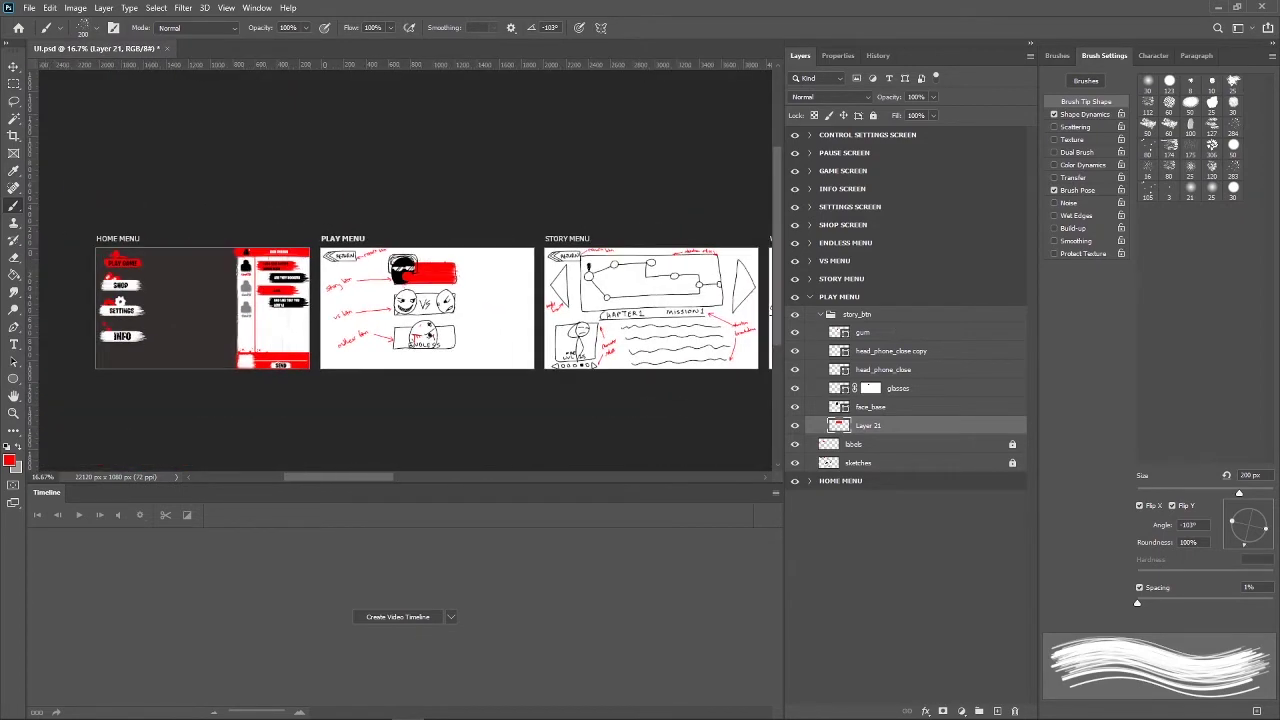
{"action": "key", "text": "v"}
{"action": "left_click", "coordinate": [228, 302]}
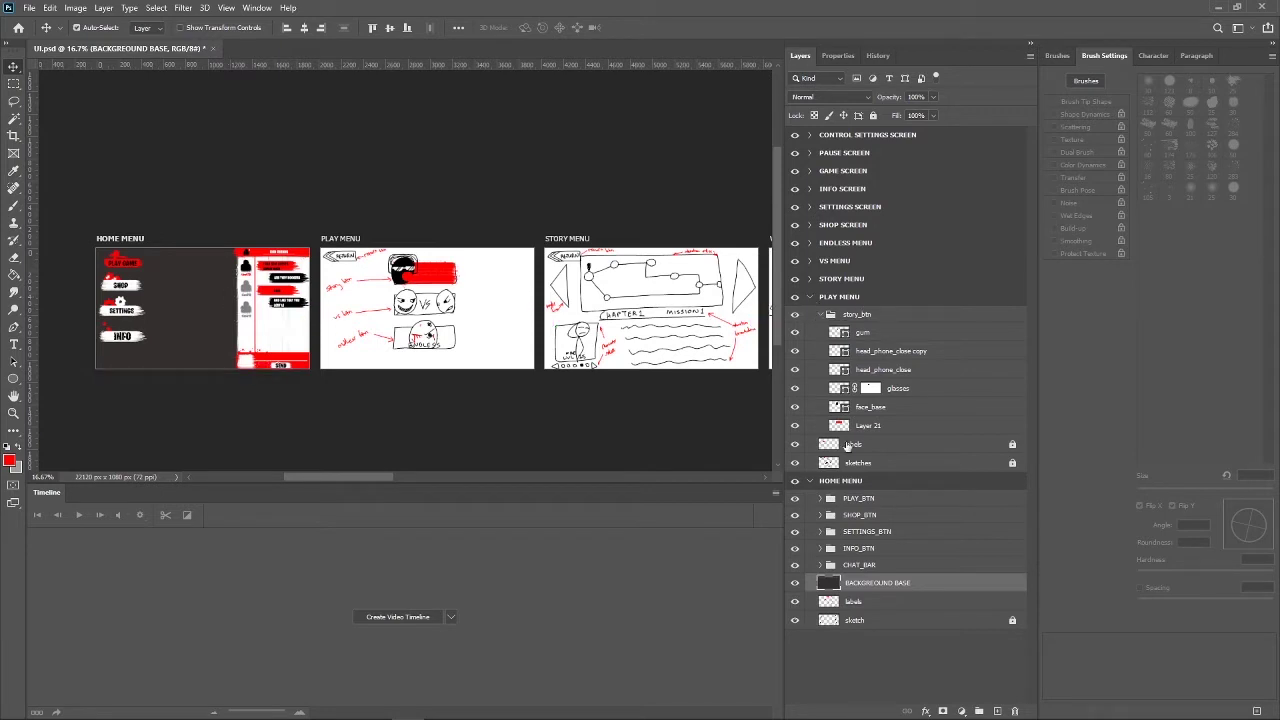
Paste the Home Menu's BACKGROUND BASE into PLAY MENU, placed between the labels and sketches.
{"action": "left_click", "coordinate": [810, 481]}
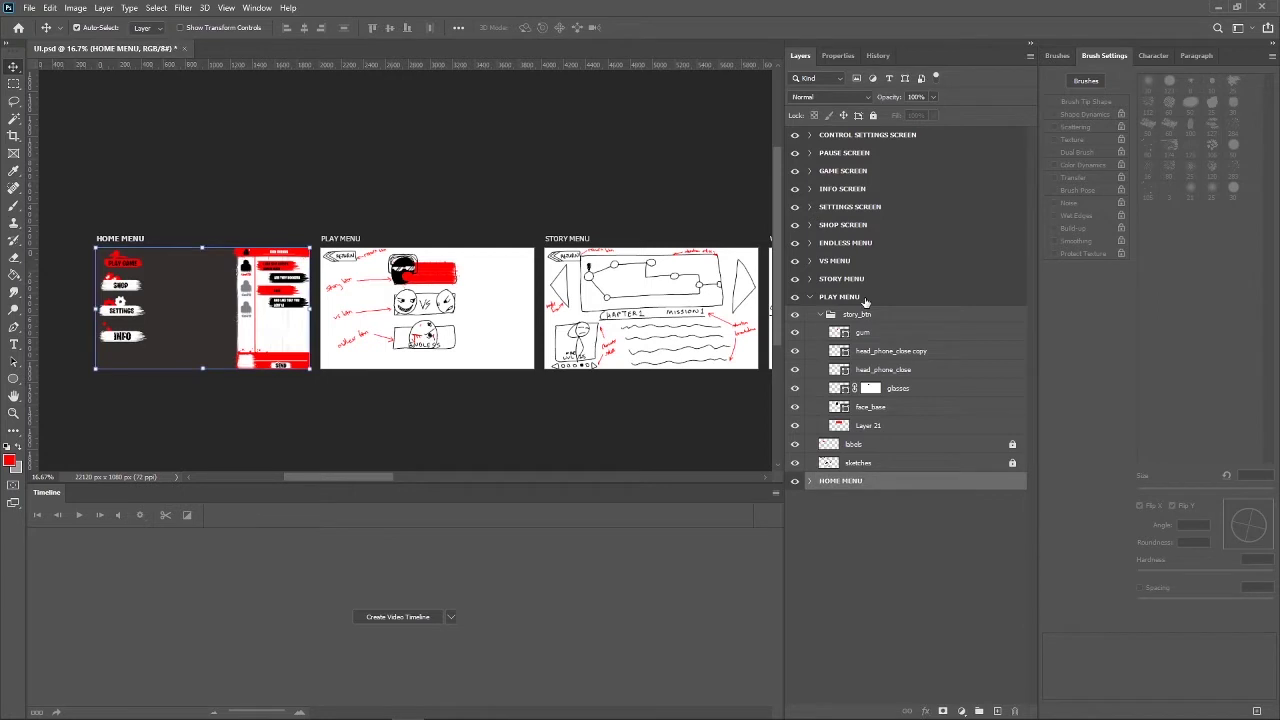
{"action": "left_click", "coordinate": [866, 298]}
{"action": "key", "text": "ctrl+v"}
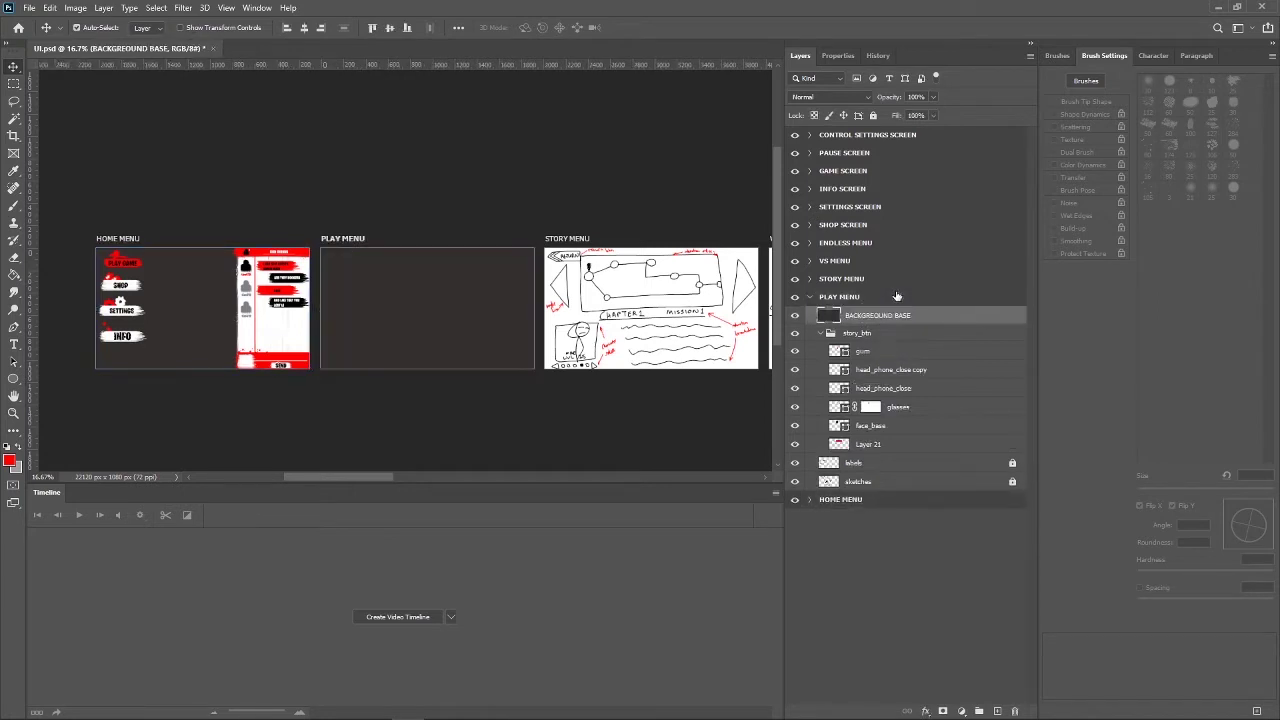
{"action": "left_click_drag", "start_coordinate": [897, 318], "coordinate": [886, 474]}
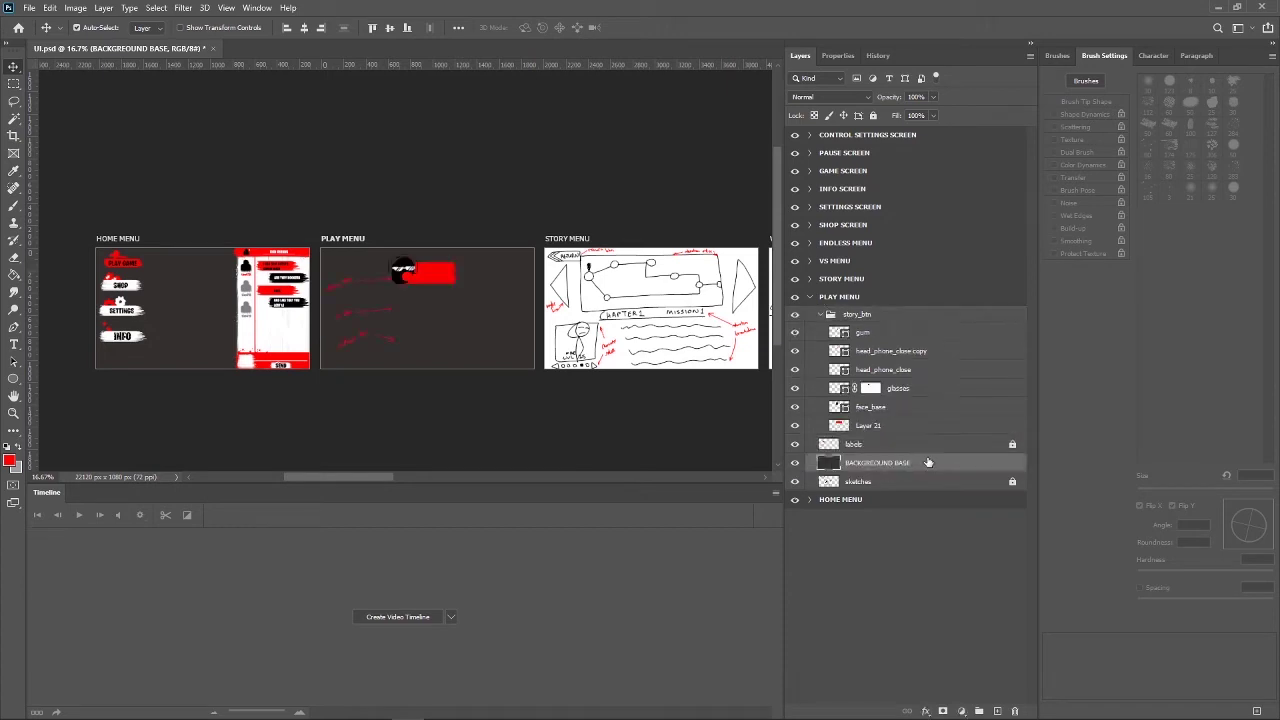
{"action": "key", "text": "ctrl+plus"}
{"action": "key", "text": "ctrl+plus"}
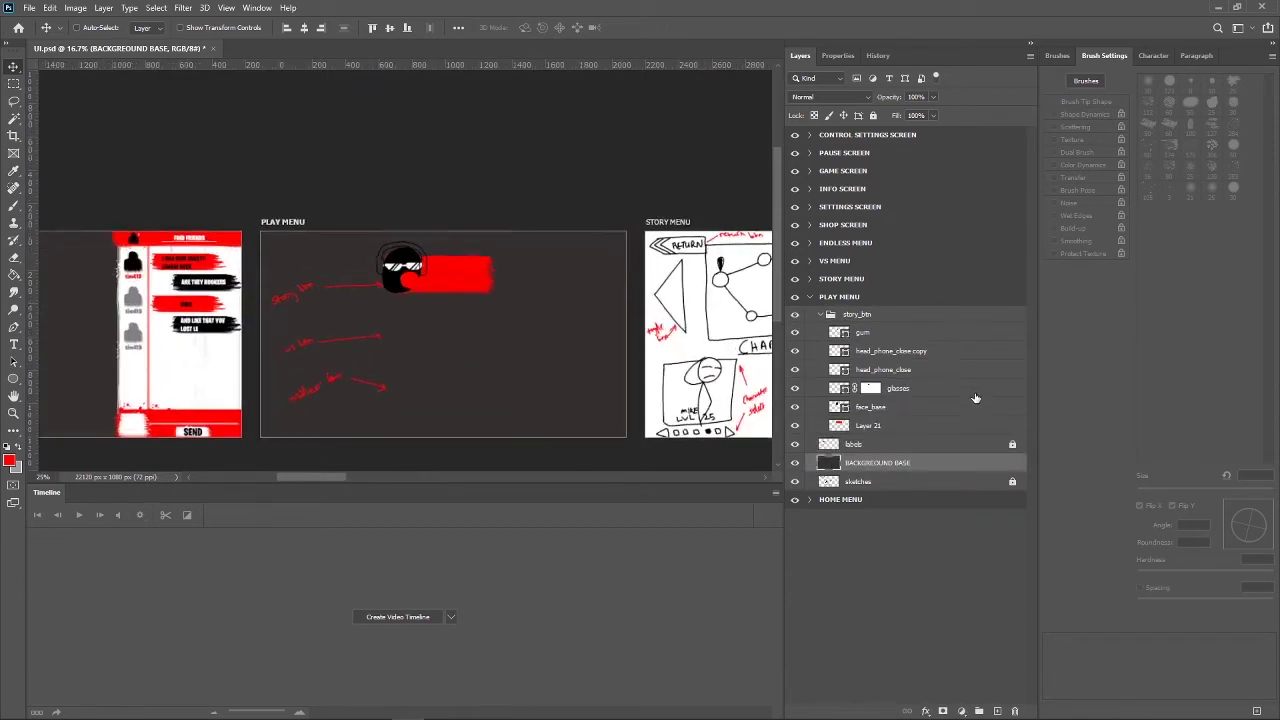
{"action": "key", "text": "ctrl+plus"}
{"action": "key", "text": "ctrl+plus"}
{"action": "key", "text": "ctrl+plus"}
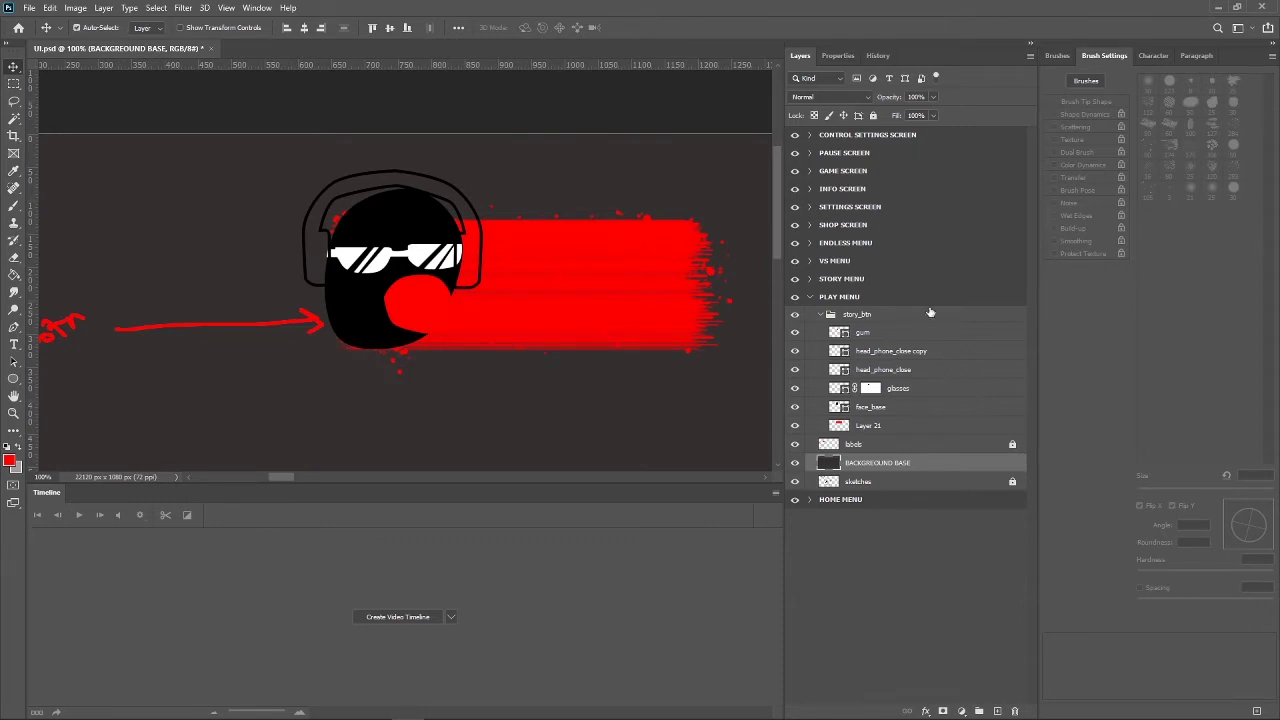
Add a new layer named face_splatter directly below face_base.
{"action": "left_click", "coordinate": [930, 409]}
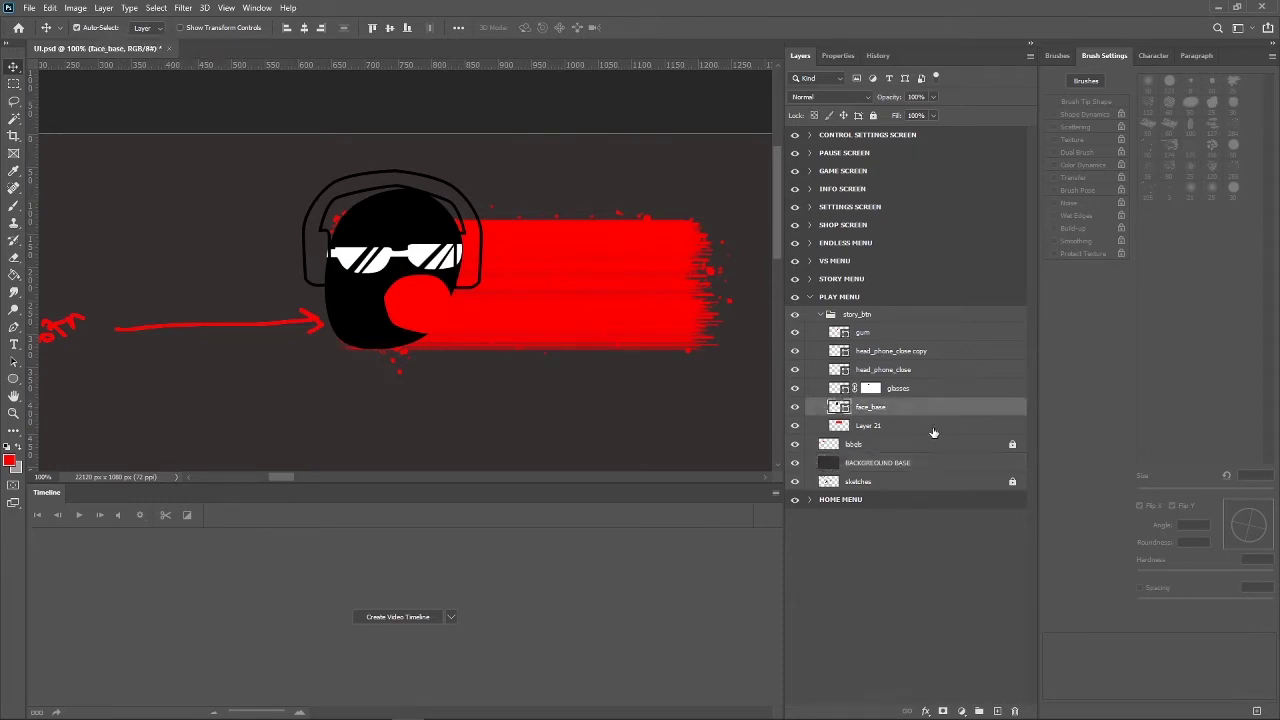
{"action": "left_click", "coordinate": [997, 711]}
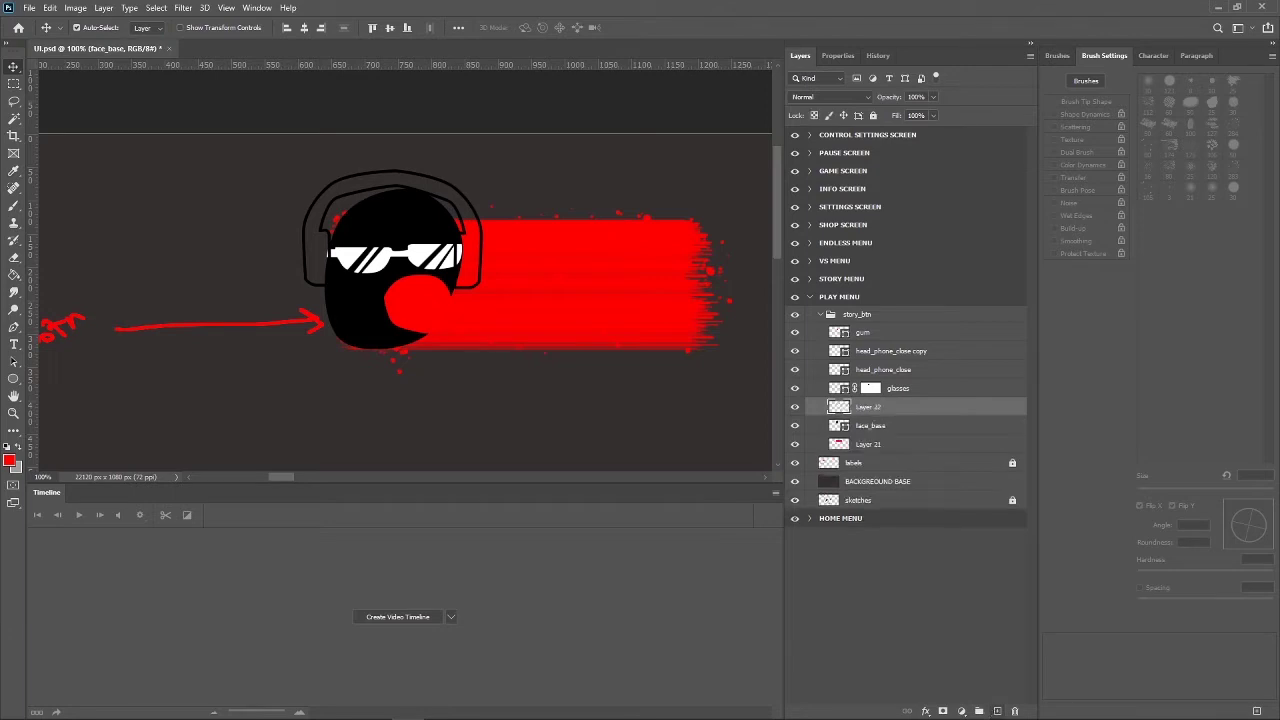
{"action": "left_click_drag", "start_coordinate": [895, 412], "coordinate": [895, 432]}
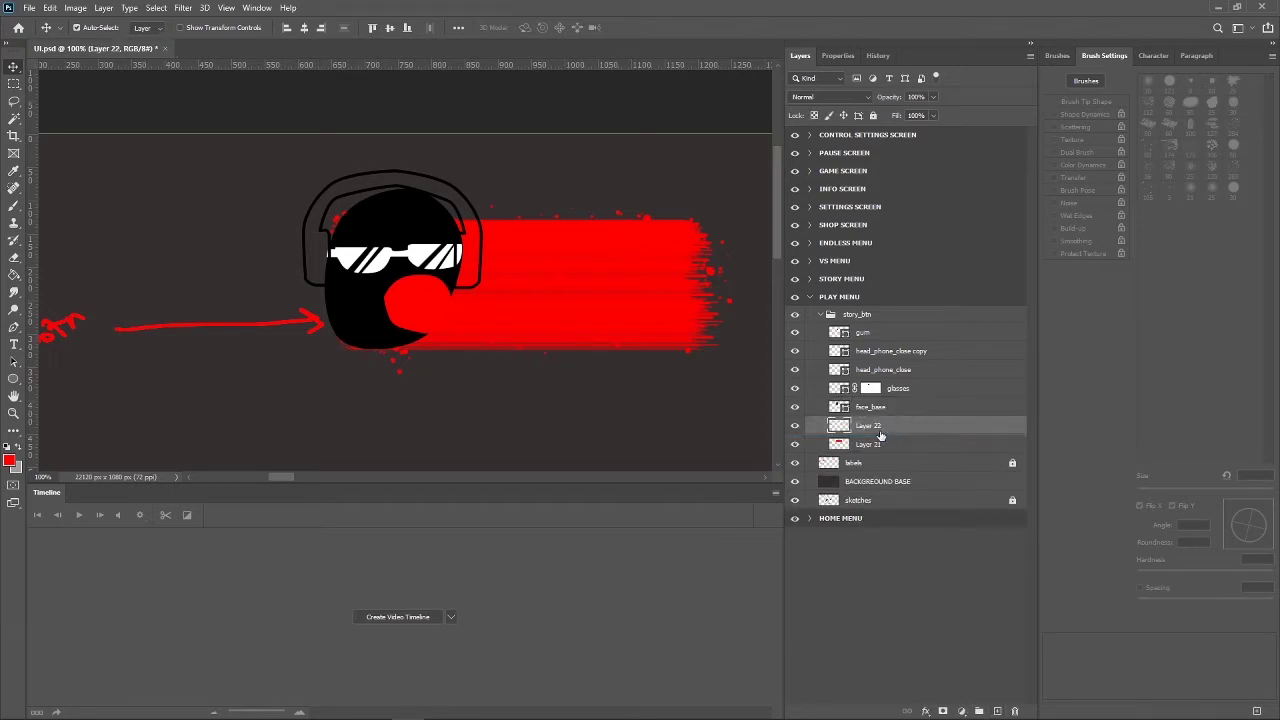
{"action": "double_click", "coordinate": [870, 426]}
{"action": "type", "text": "face_splatter"}
{"action": "key", "text": "Return"}
Set the Brush tool size to 70 px.
{"action": "key", "text": "b"}
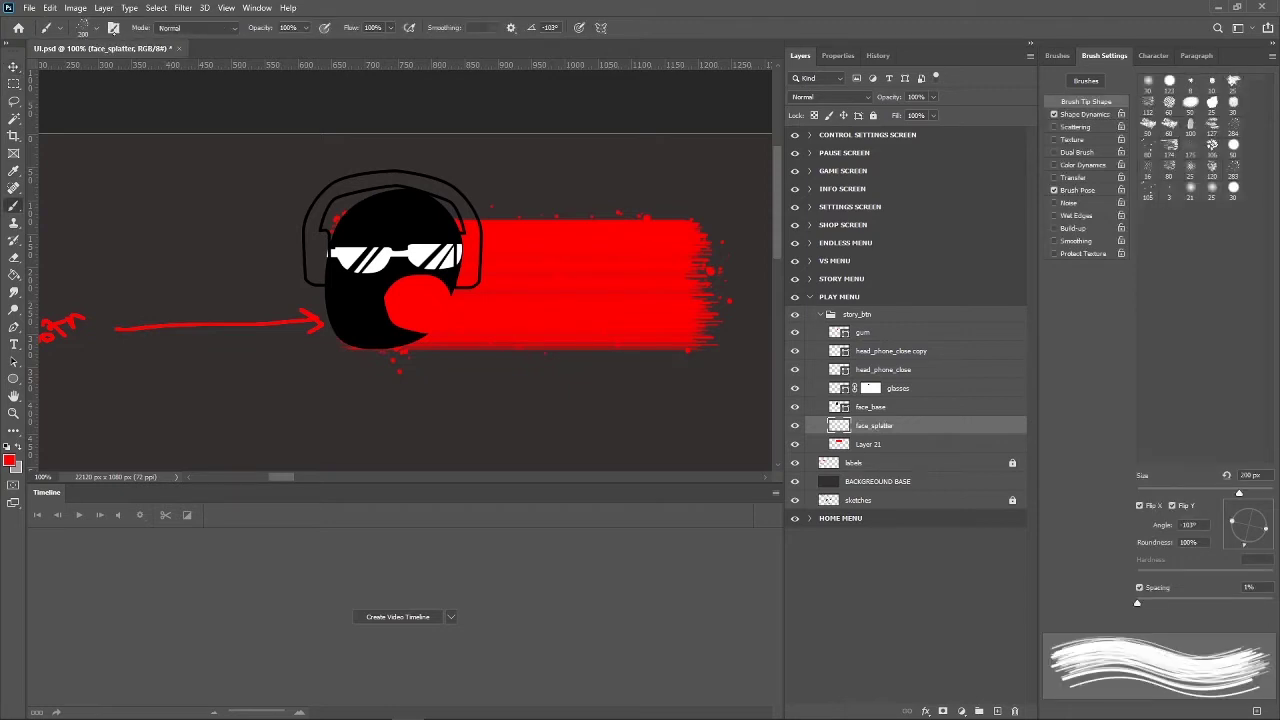
{"action": "left_click", "coordinate": [95, 27]}
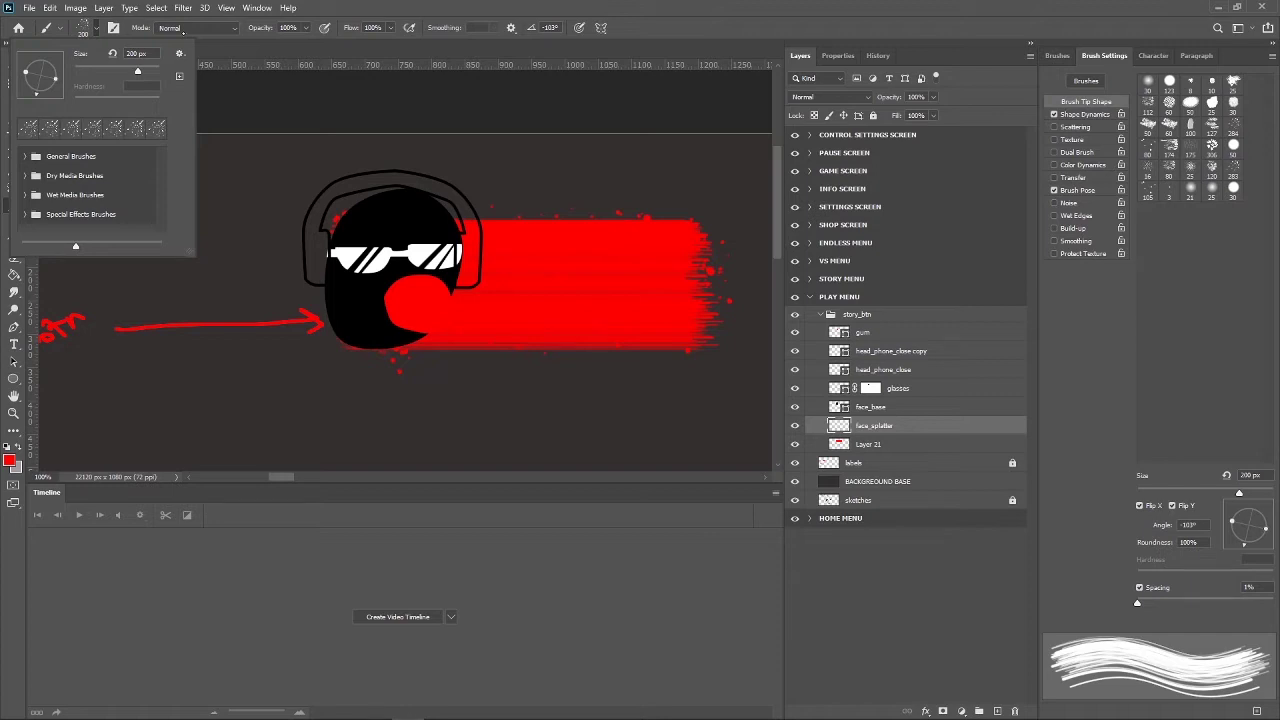
{"action": "left_click", "coordinate": [111, 53]}
{"action": "type", "text": "7"}
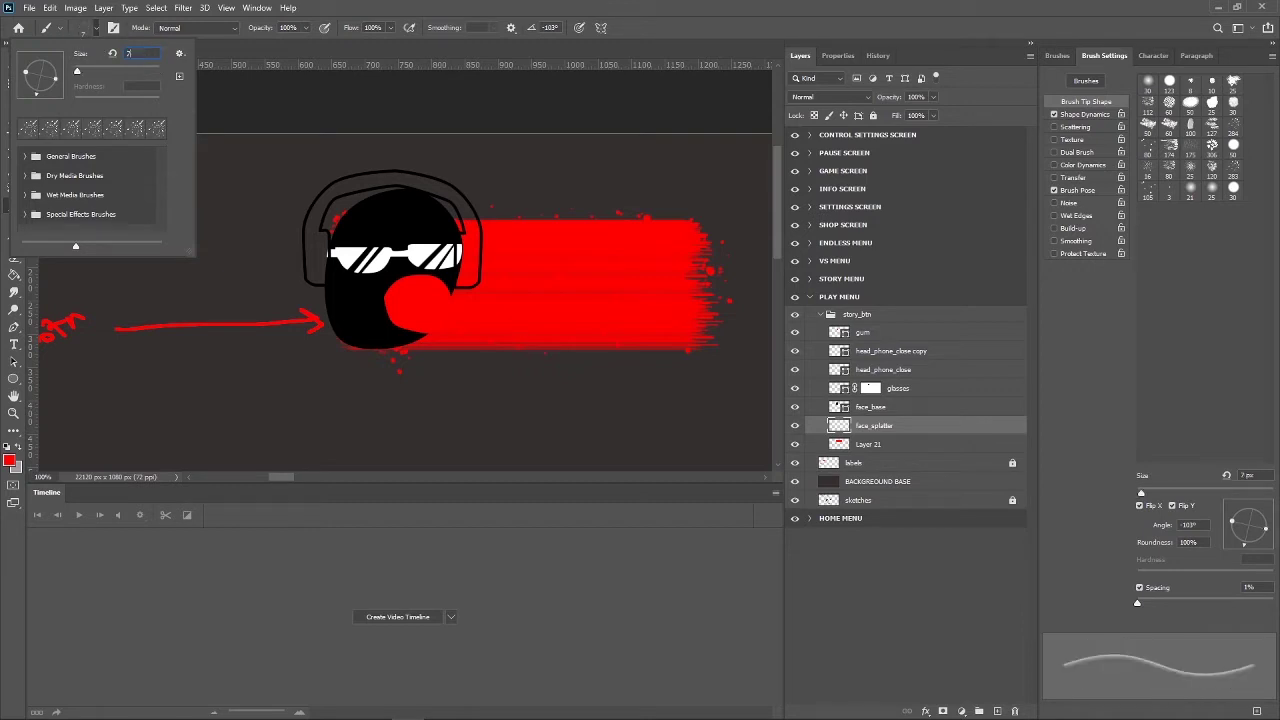
{"action": "type", "text": "0"}
{"action": "key", "text": "Return"}
Set the foreground colour to black and rotate the brush tip to 140°.
{"action": "left_click", "coordinate": [9, 460]}
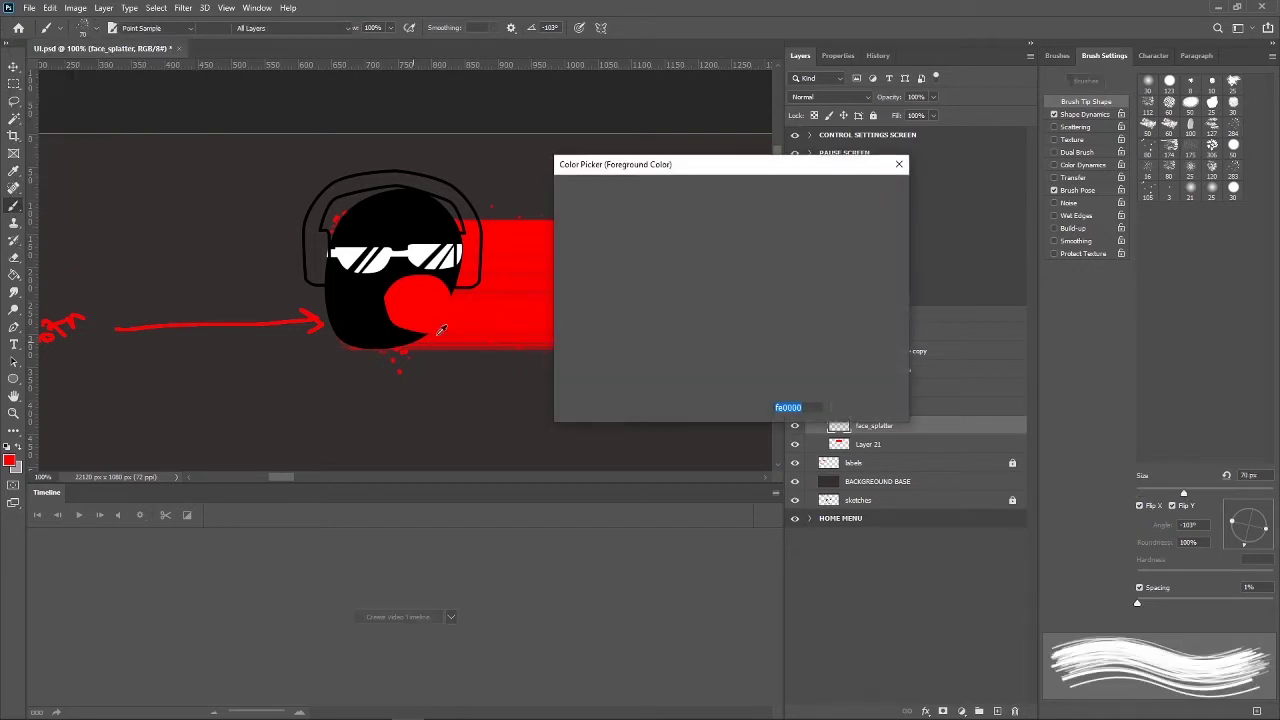
{"action": "left_click_drag", "start_coordinate": [641, 329], "coordinate": [553, 372]}
{"action": "left_click", "coordinate": [863, 190]}
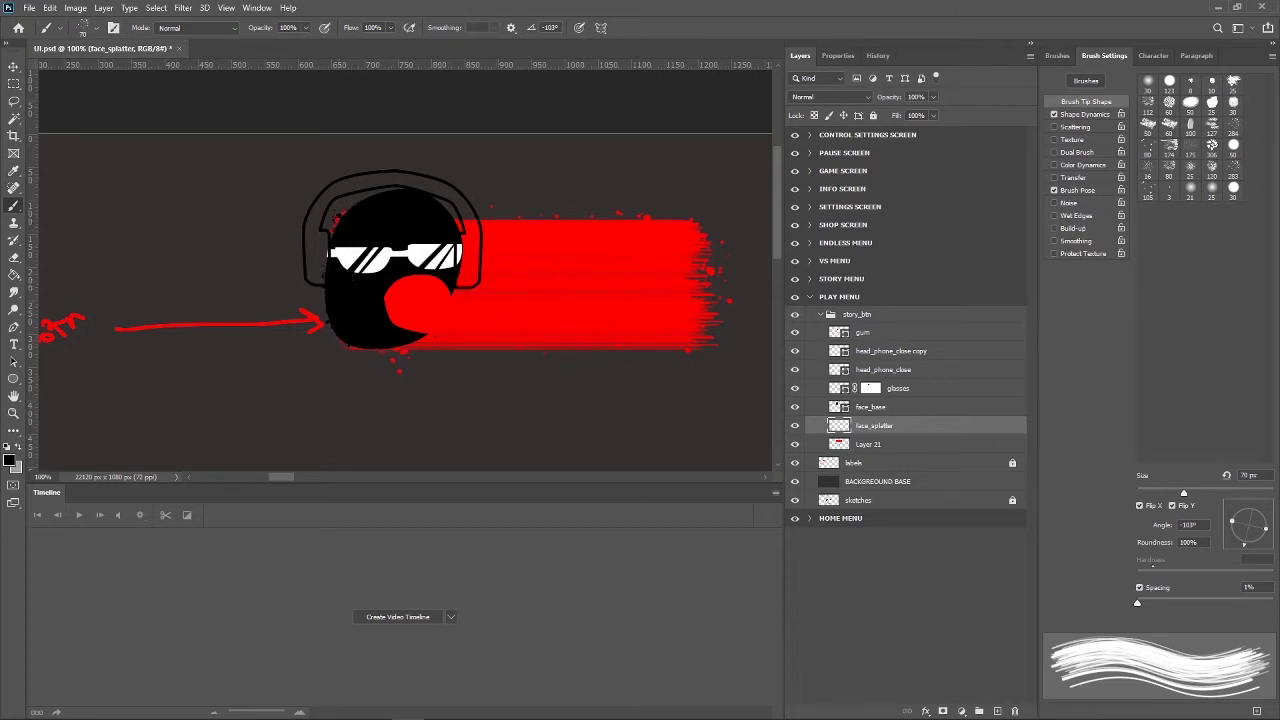
{"action": "left_click_drag", "start_coordinate": [1222, 535], "coordinate": [1231, 513]}
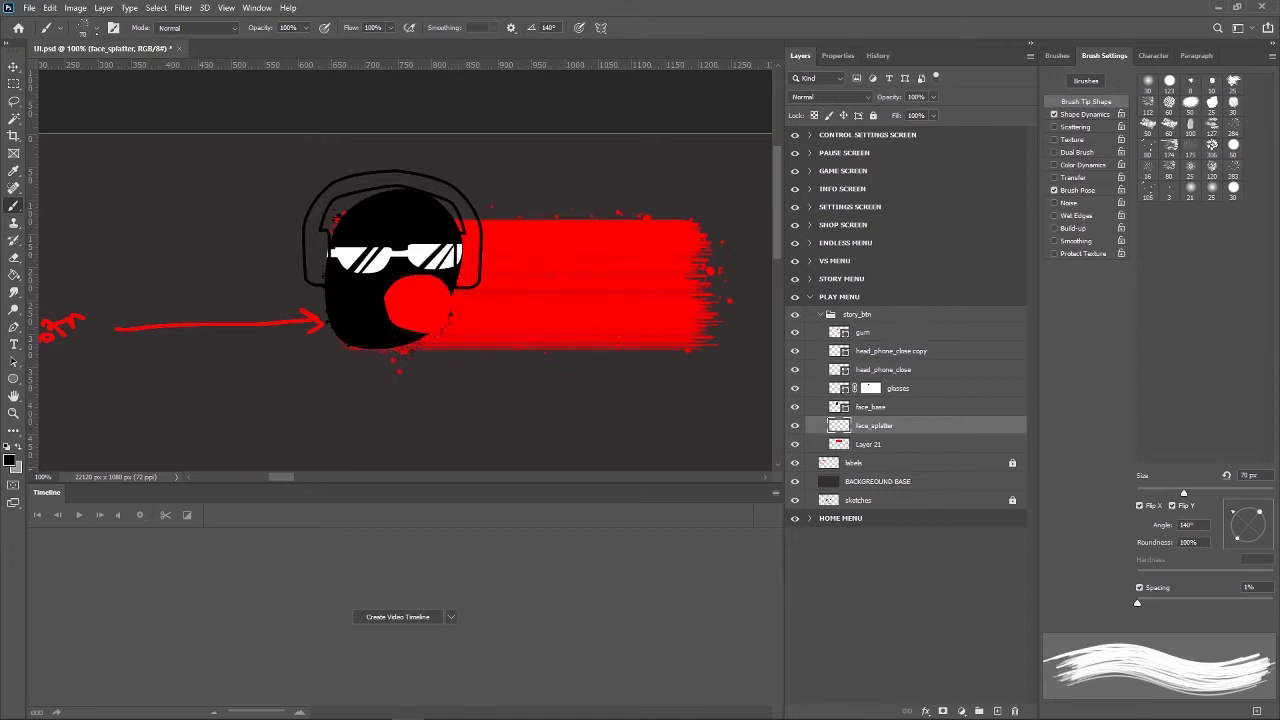
Paint black splatter over the face's right side with a 250 px brush.
{"action": "left_click", "coordinate": [97, 28]}
{"action": "left_click", "coordinate": [134, 53]}
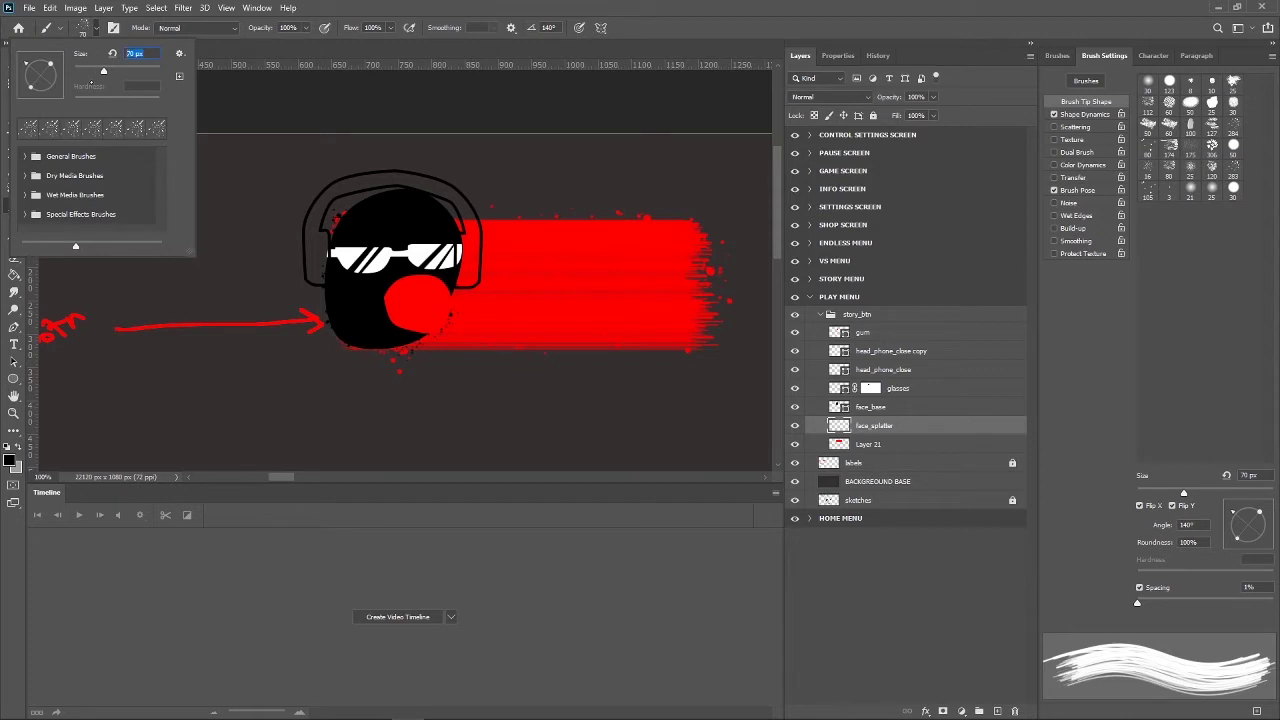
{"action": "type", "text": "250"}
{"action": "key", "text": "Return"}
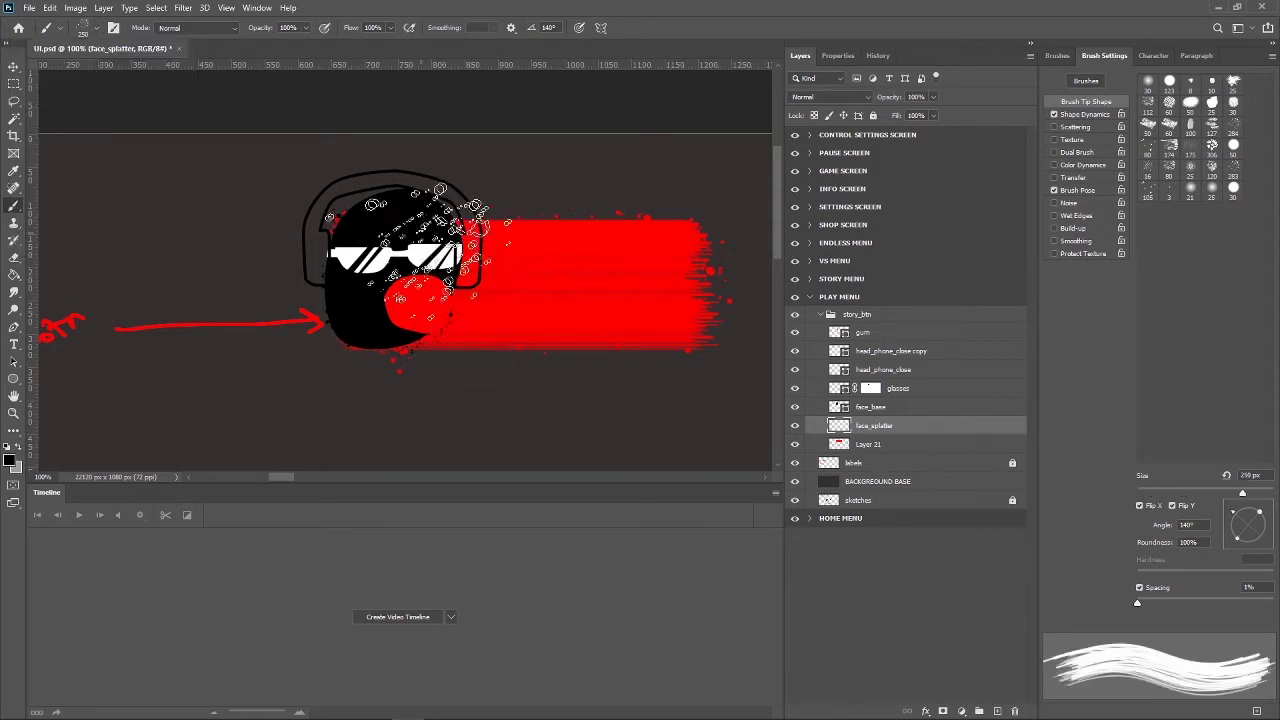
{"action": "left_click_drag", "start_coordinate": [430, 245], "coordinate": [470, 265]}
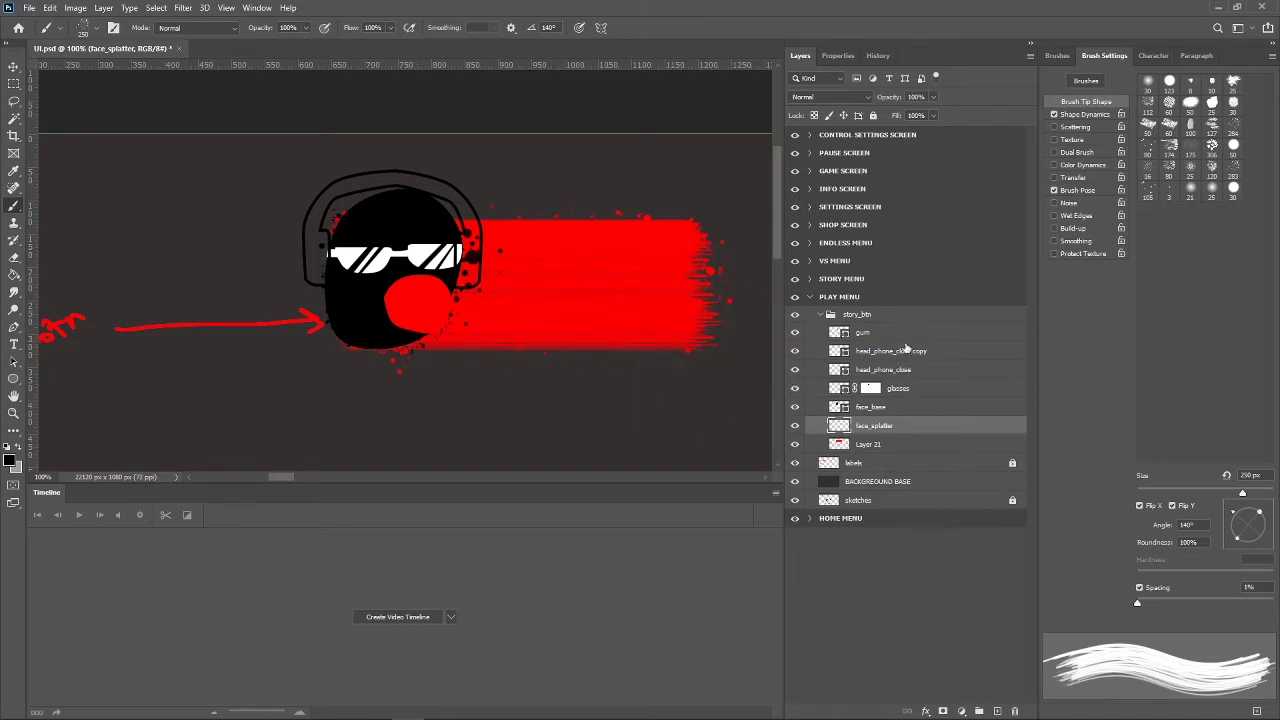
{"action": "left_click", "coordinate": [912, 335]}
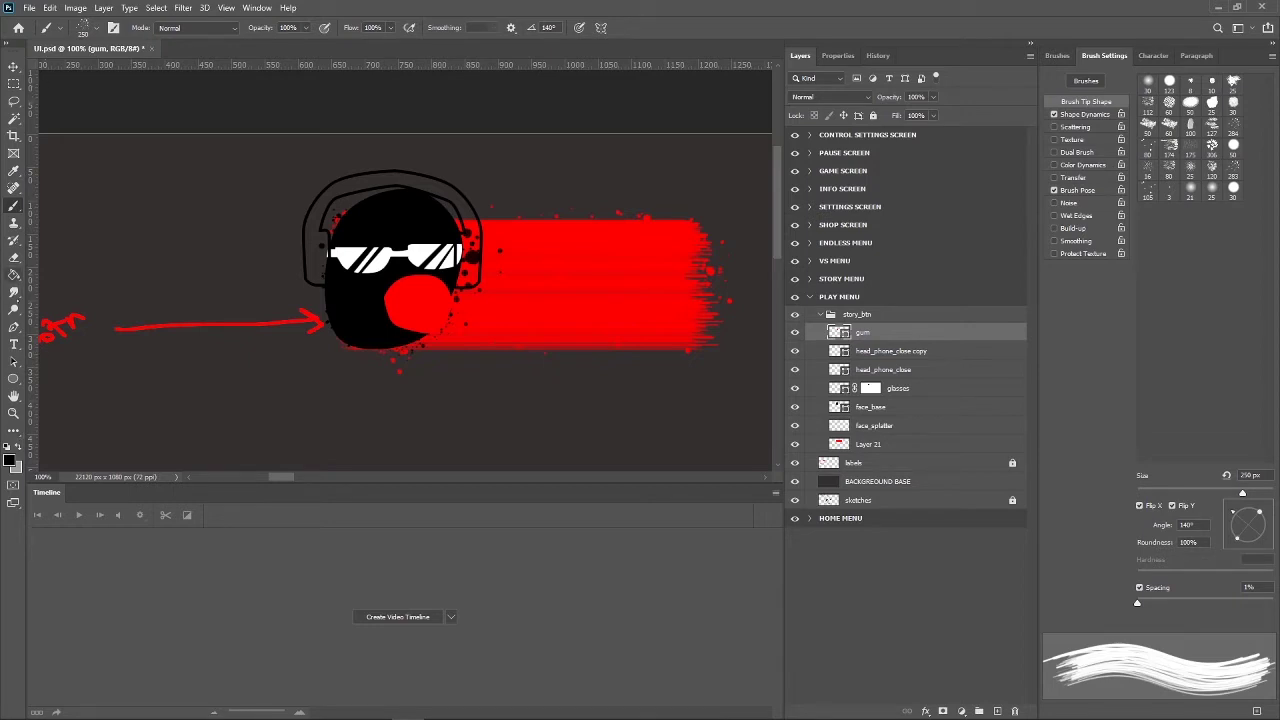
Switch the Pen tool to Shape mode and give the gum a darker red fill.
{"action": "left_click", "coordinate": [14, 326]}
{"action": "left_click", "coordinate": [148, 27]}
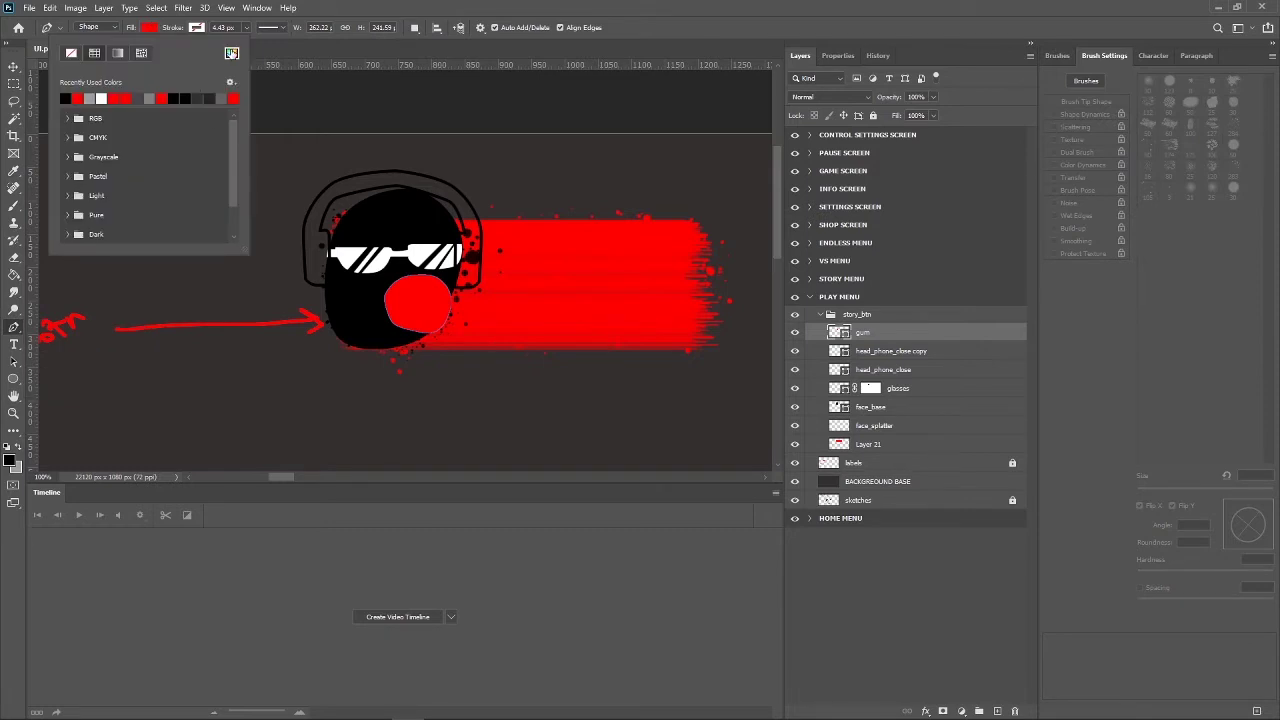
{"action": "left_click", "coordinate": [231, 52]}
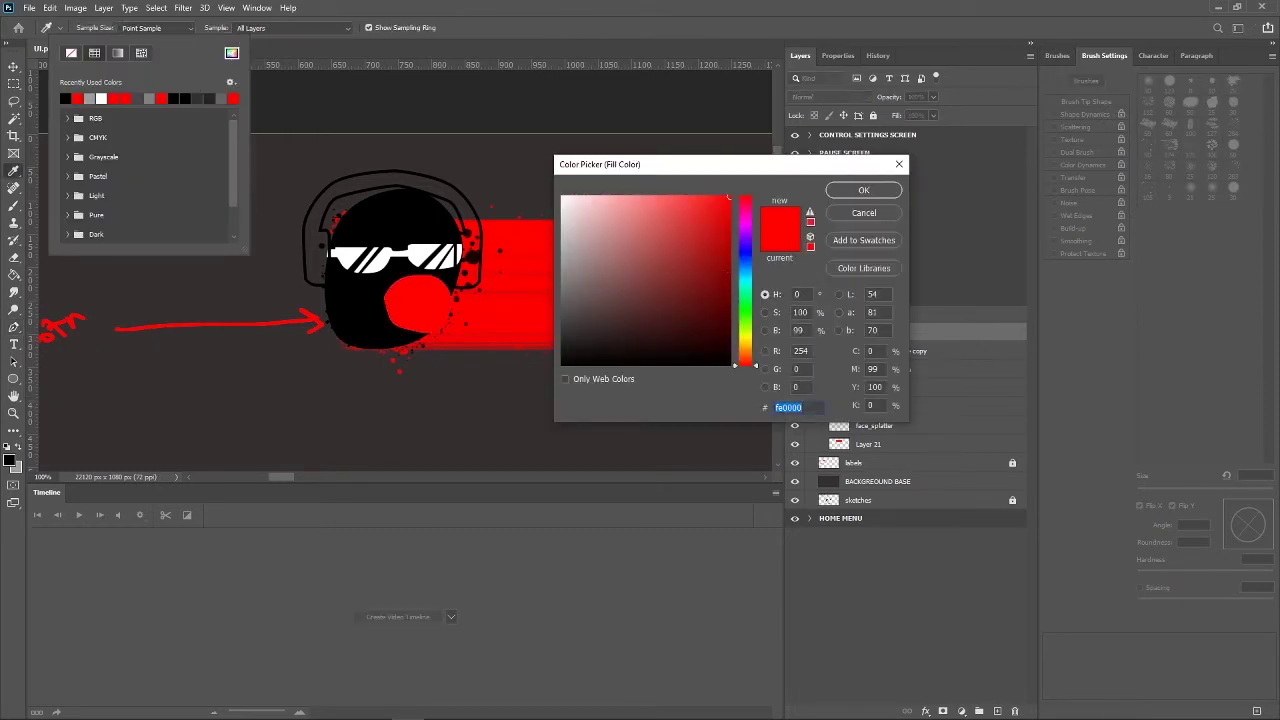
{"action": "left_click_drag", "start_coordinate": [726, 221], "coordinate": [733, 243]}
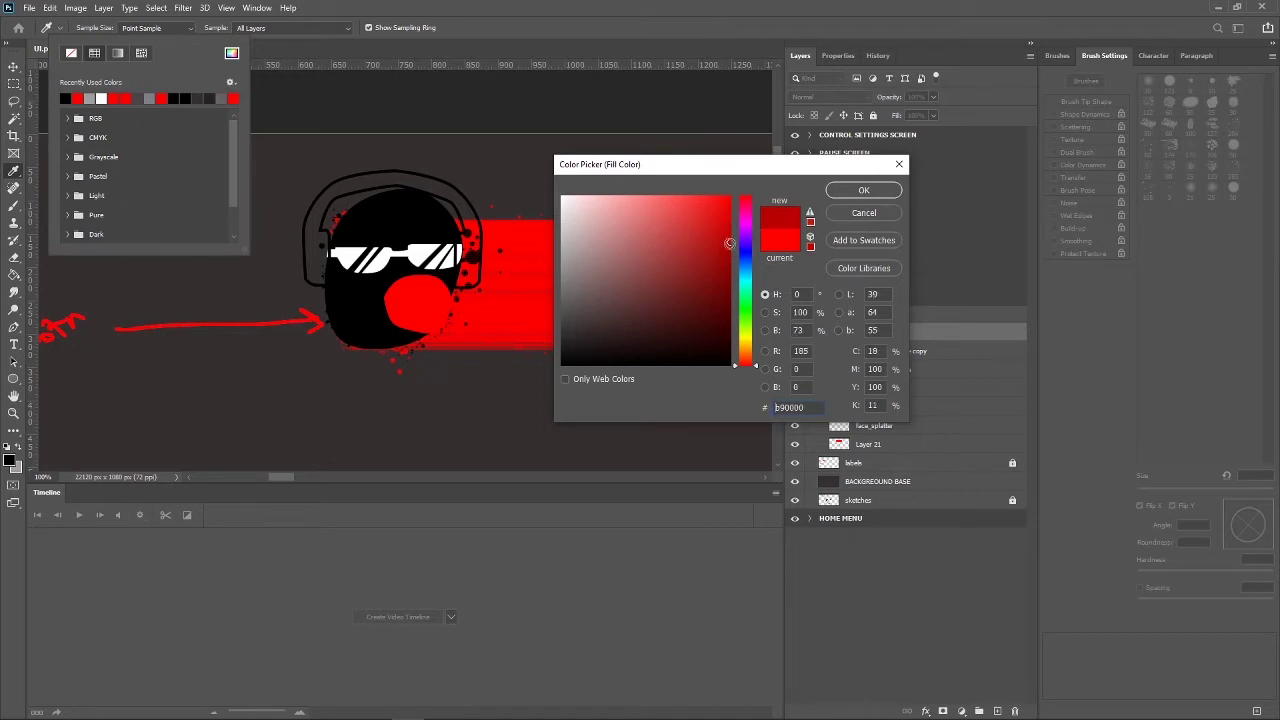
{"action": "left_click_drag", "start_coordinate": [729, 243], "coordinate": [732, 231]}
{"action": "left_click", "coordinate": [852, 191]}
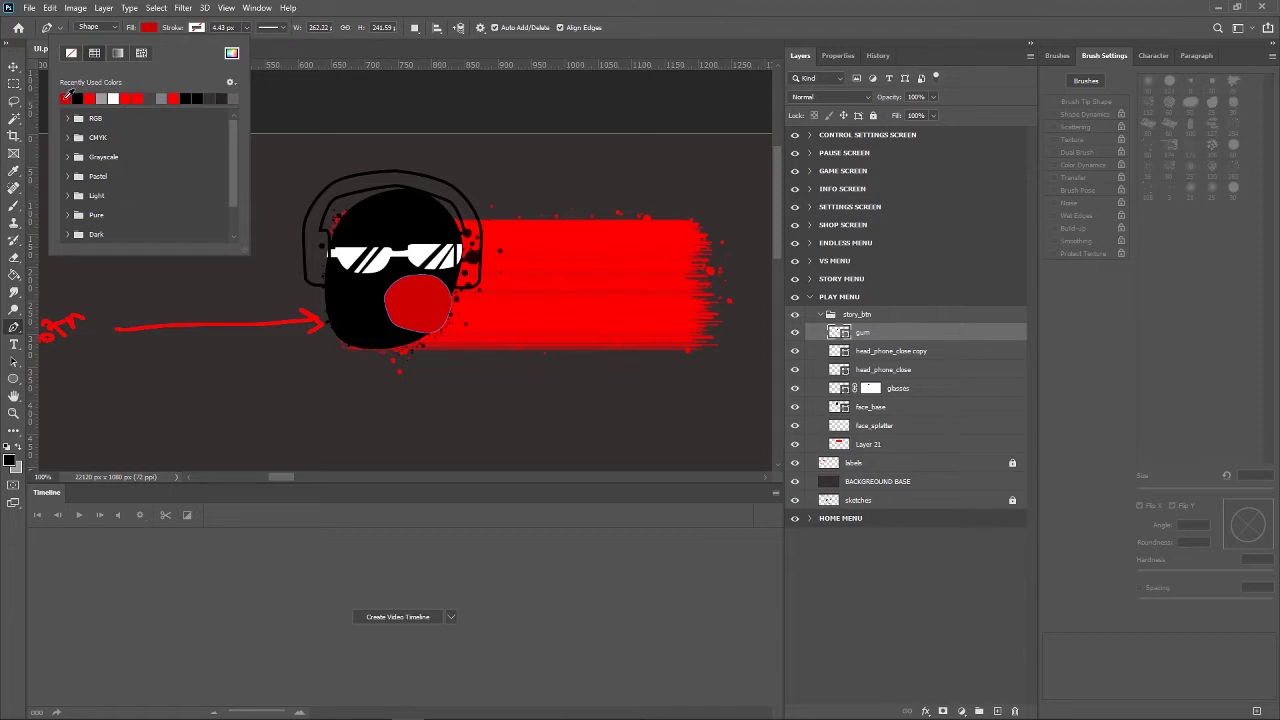
Set the foreground colour to pure red ff0000 and return to the Brush tool.
{"action": "left_click", "coordinate": [231, 53]}
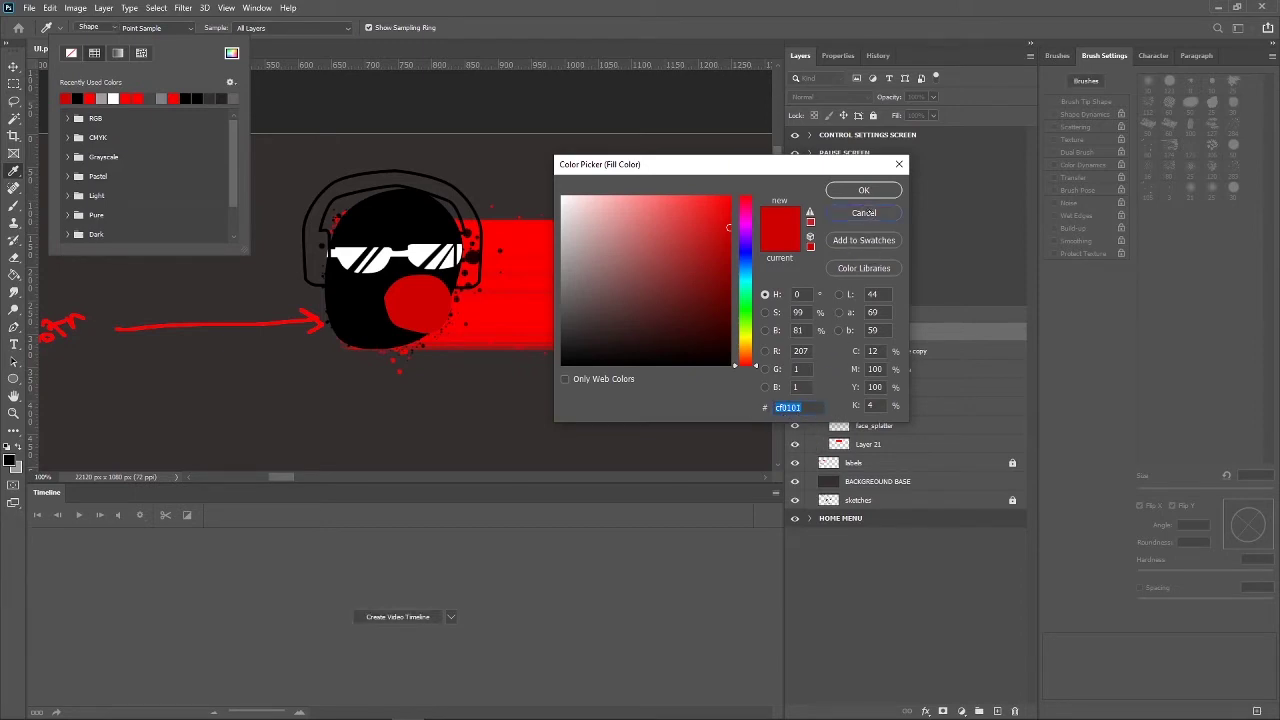
{"action": "left_click", "coordinate": [864, 213]}
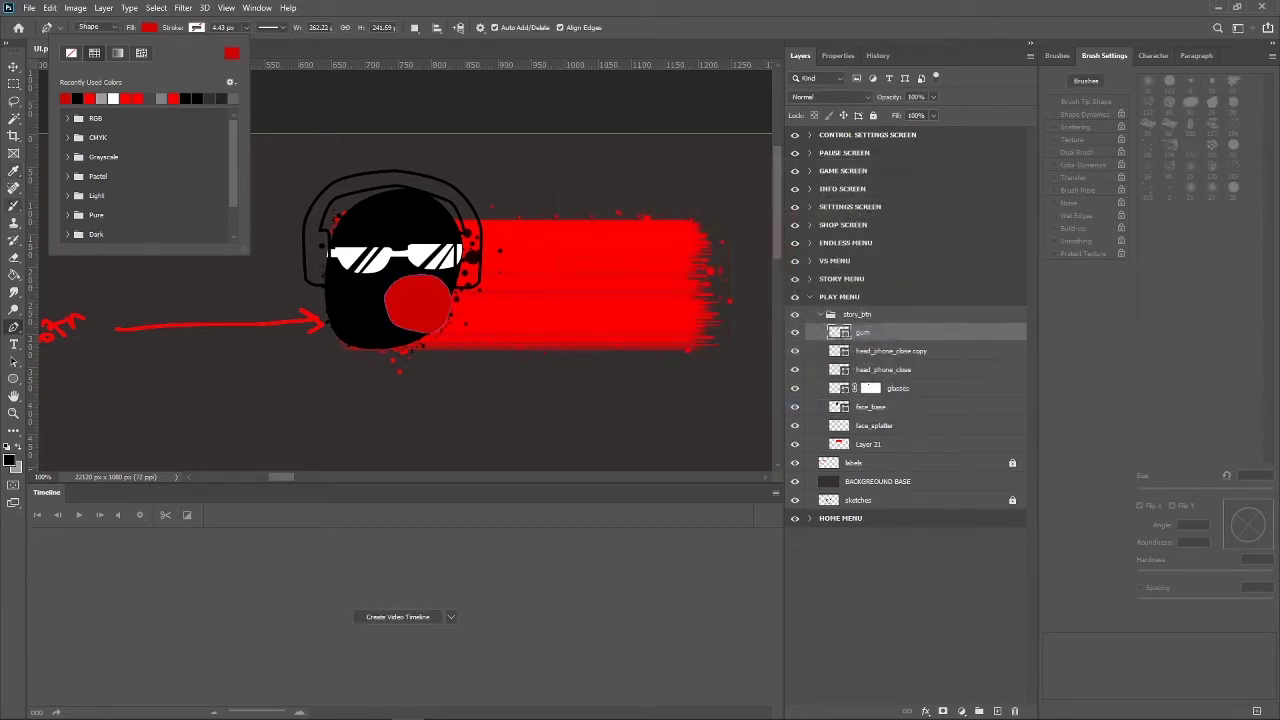
{"action": "left_click", "coordinate": [13, 170]}
{"action": "left_click", "coordinate": [70, 200]}
{"action": "left_click", "coordinate": [9, 459]}
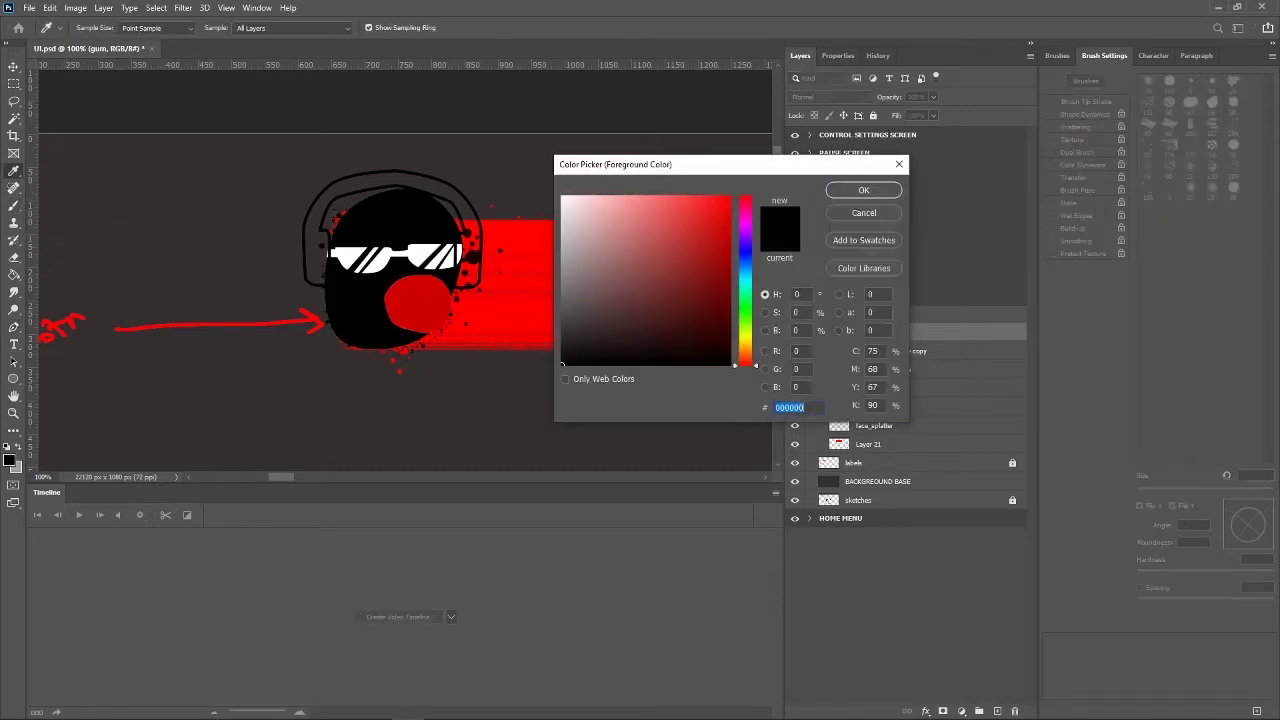
{"action": "type", "text": "ff0000"}
{"action": "key", "text": "Return"}
{"action": "key", "text": "b"}
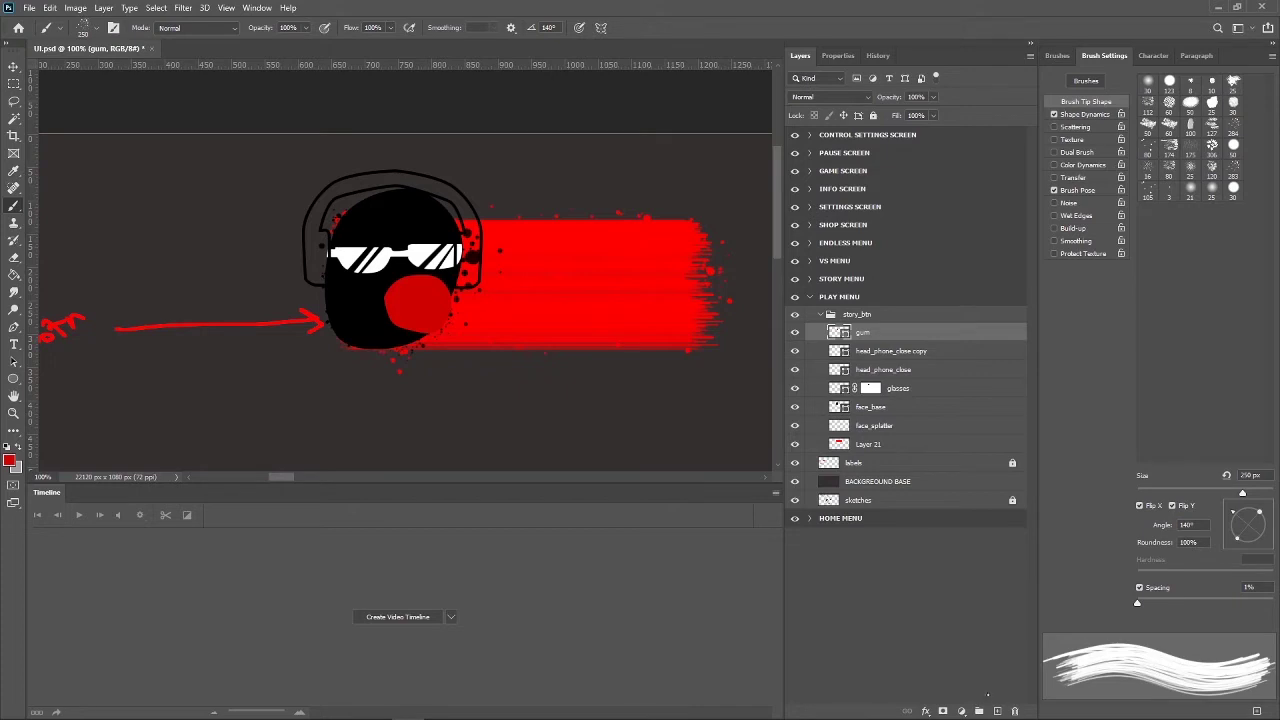
Add a new layer above gum named gum_splatter.
{"action": "left_click", "coordinate": [997, 711]}
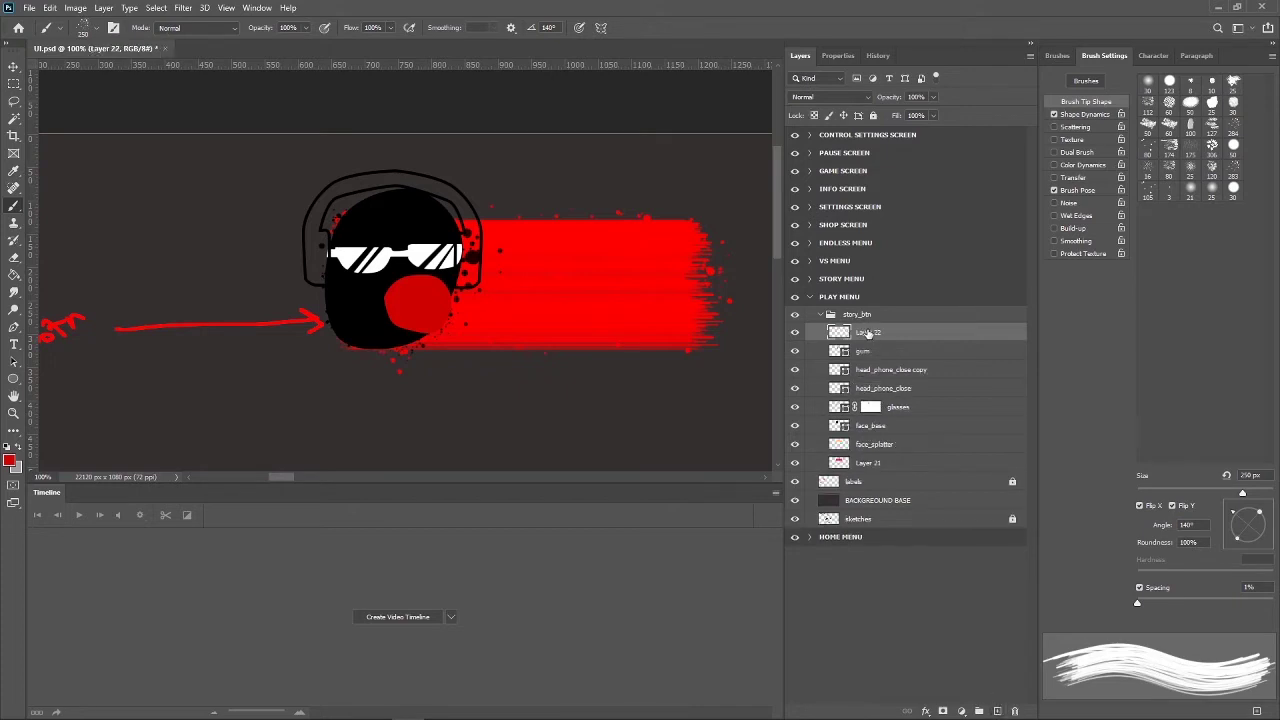
{"action": "double_click", "coordinate": [868, 332]}
{"action": "type", "text": "um_splatter"}
{"action": "key", "text": "Return"}
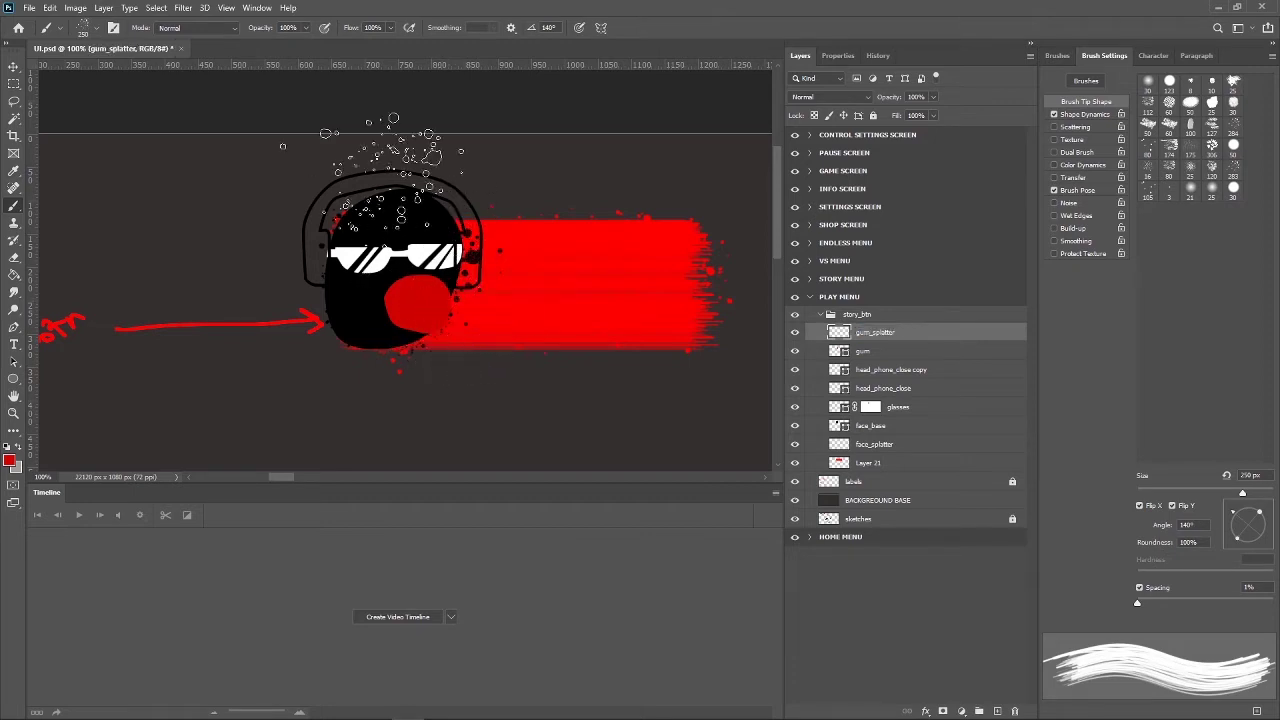
Set the brush size to 75 px and zoom in on the face.
{"action": "left_click", "coordinate": [88, 27]}
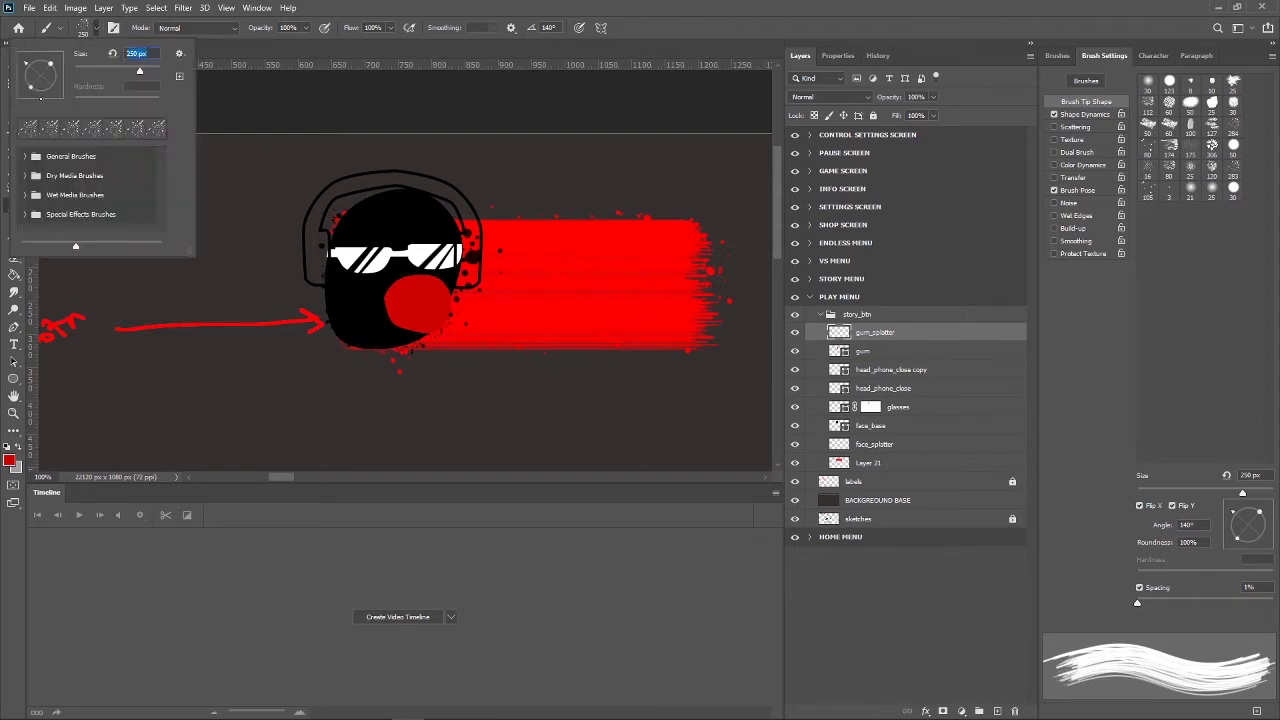
{"action": "type", "text": "57"}
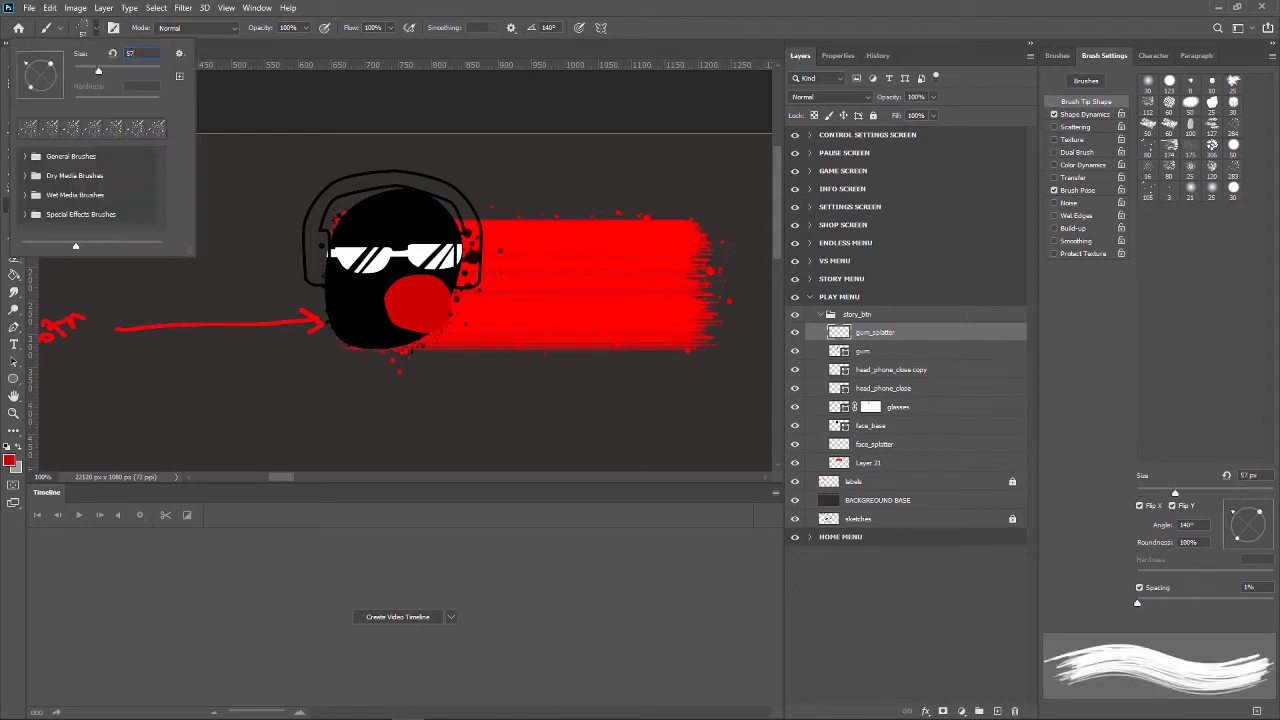
{"action": "key", "text": "BackSpace"}
{"action": "type", "text": "7"}
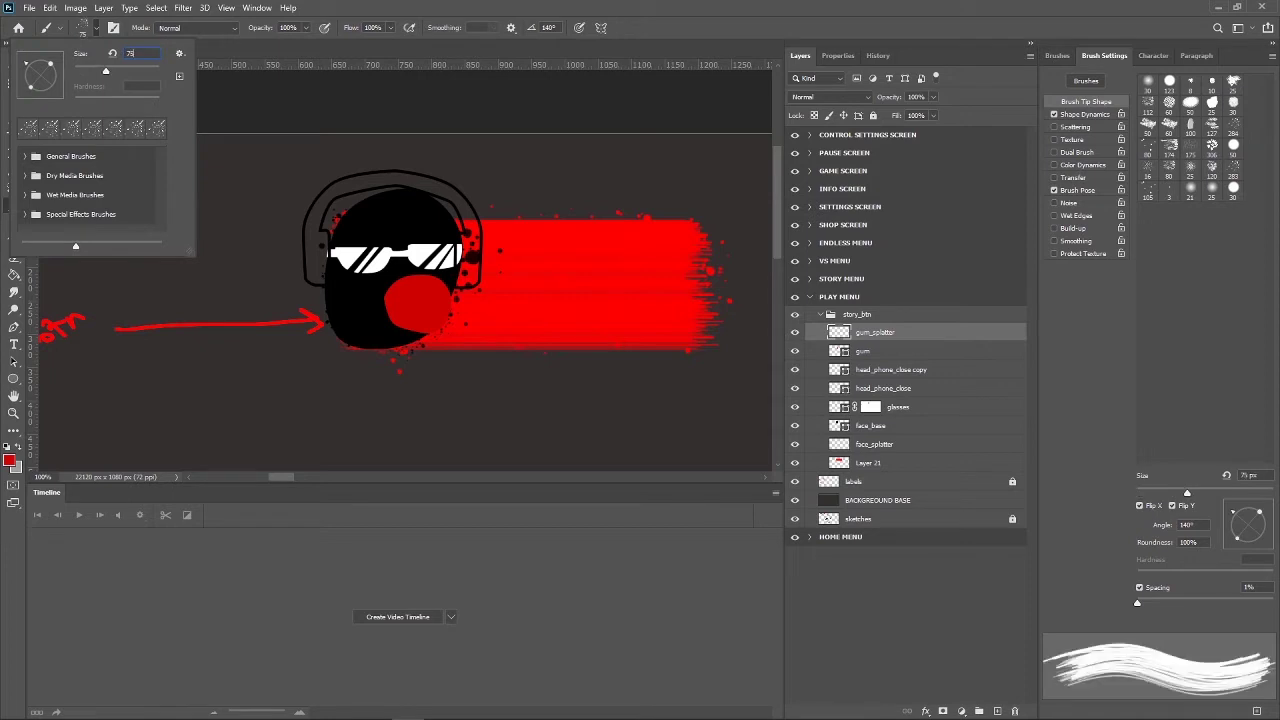
{"action": "key", "text": "Return"}
{"action": "key", "text": "ctrl+plus"}
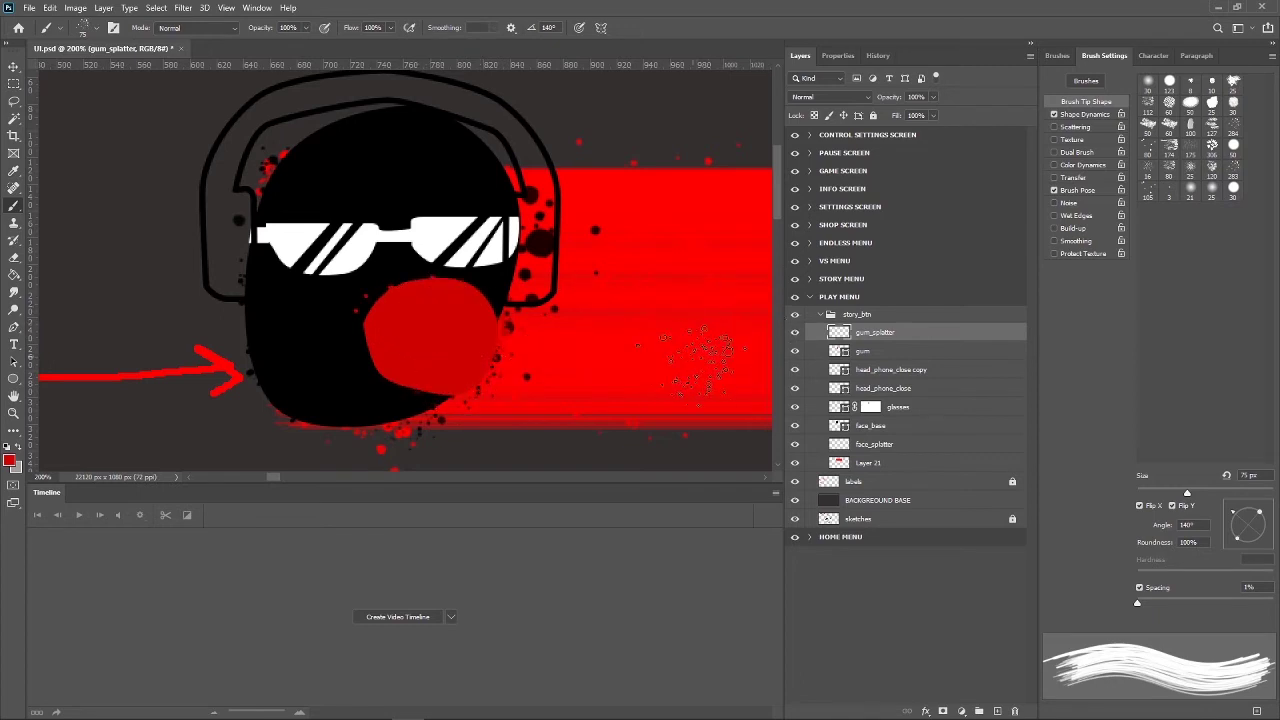
{"action": "key", "text": "ctrl+minus"}
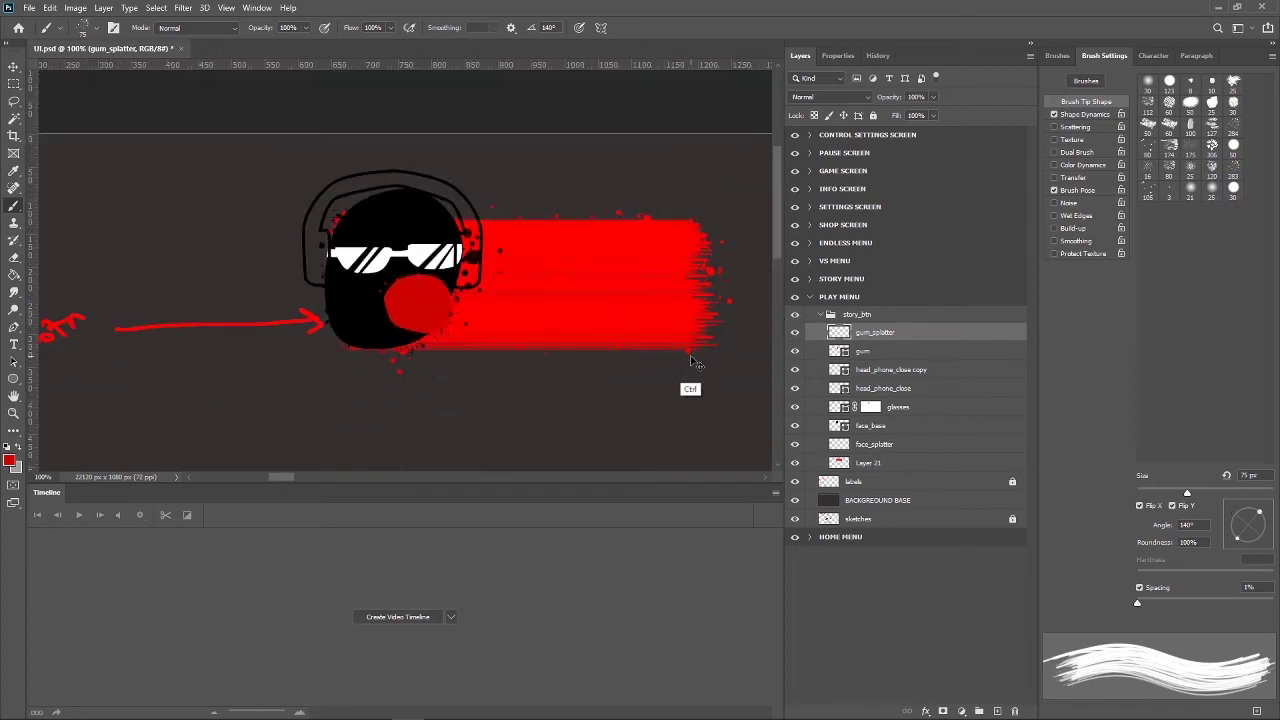
{"action": "key", "text": "ctrl+plus"}
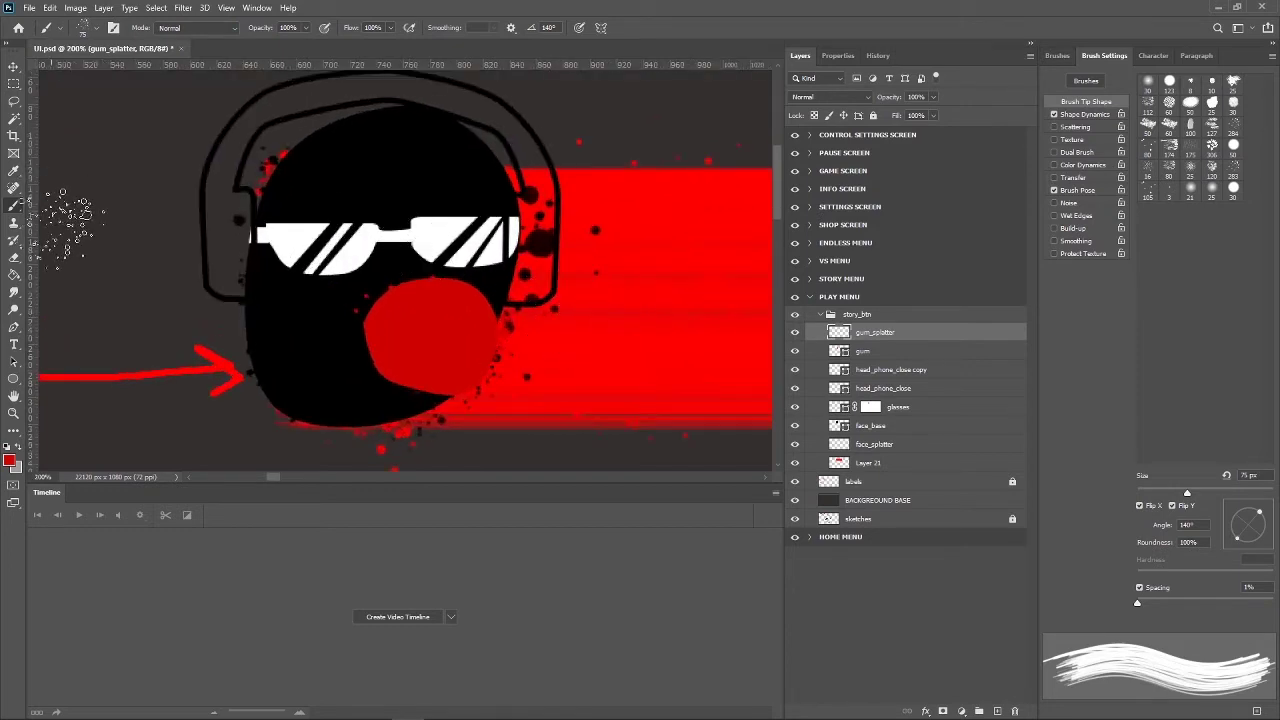
Pick a bright red foreground colour for the Brush tool.
{"action": "key", "text": "x"}
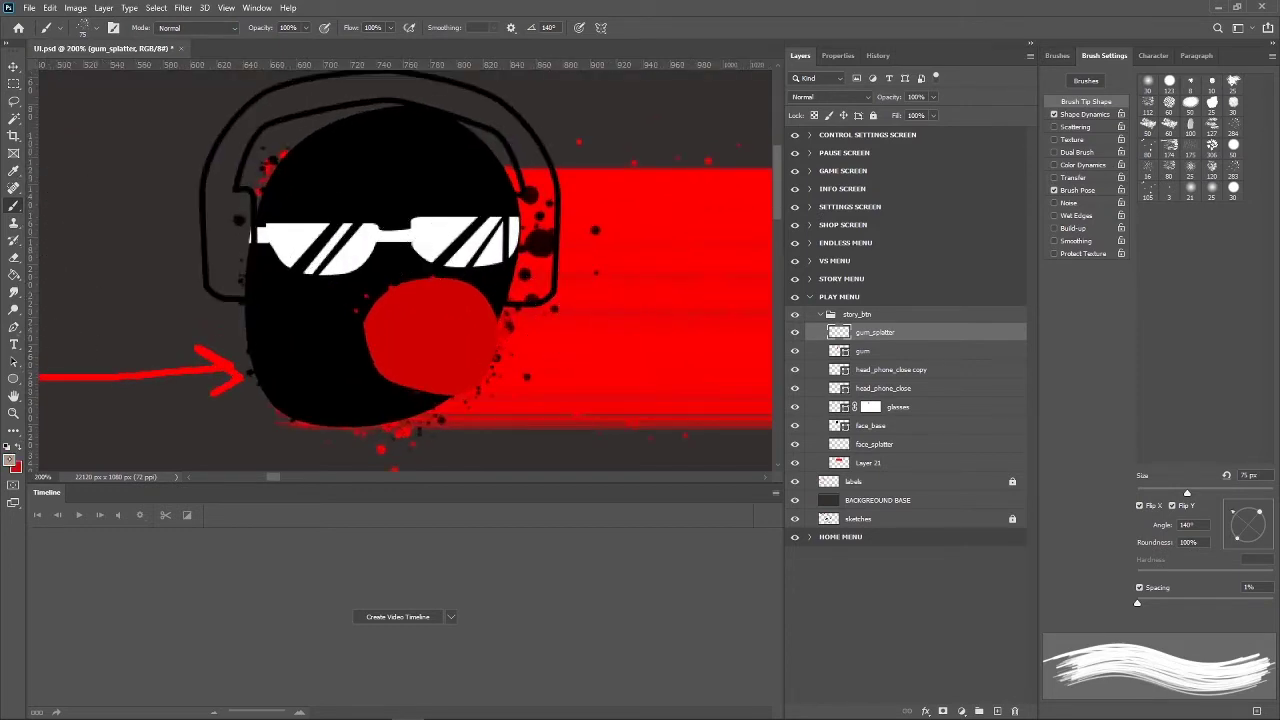
{"action": "left_click", "coordinate": [10, 460]}
{"action": "mouse_move", "coordinate": [722, 216]}
{"action": "left_mouse_down"}
{"action": "mouse_move", "coordinate": [714, 198]}
{"action": "mouse_move", "coordinate": [687, 195]}
{"action": "left_mouse_up"}
{"action": "left_click", "coordinate": [849, 190]}
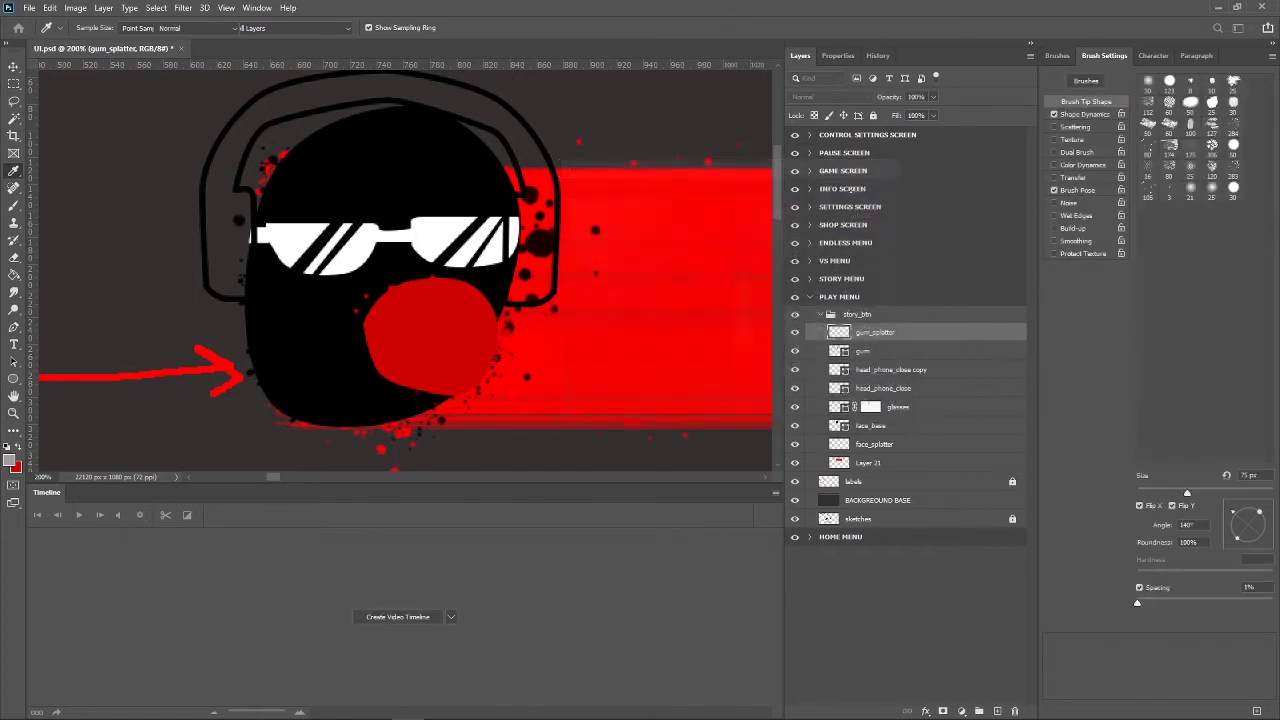
{"action": "key", "text": "b"}
Paint a light highlight on the red gum with a 10 px brush.
{"action": "left_click", "coordinate": [97, 27]}
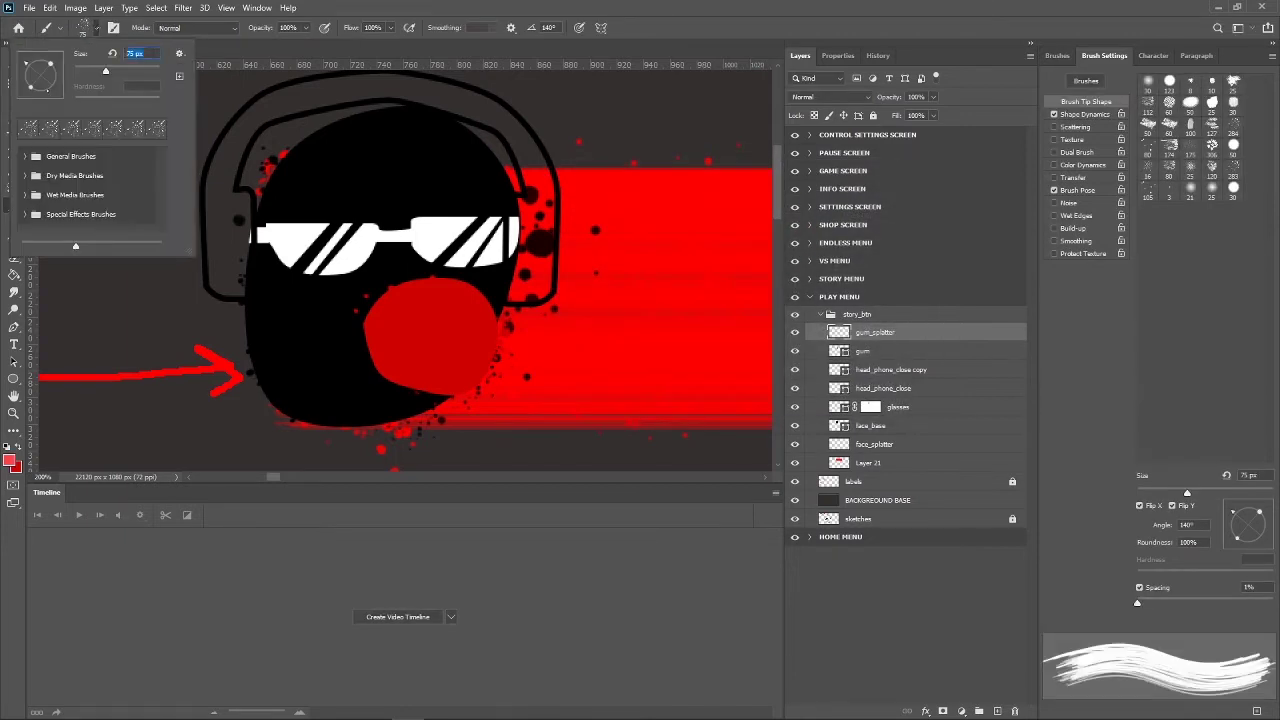
{"action": "type", "text": "10"}
{"action": "key", "text": "Return"}
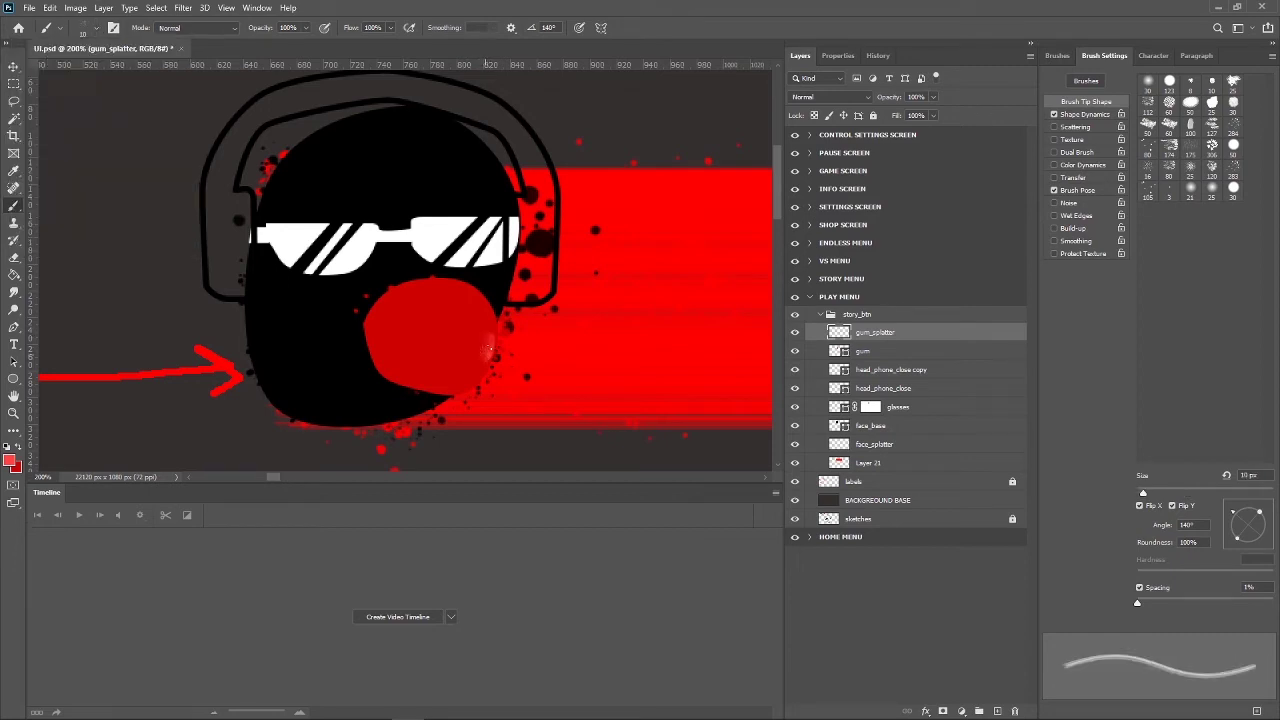
{"action": "mouse_move", "coordinate": [483, 337]}
{"action": "left_mouse_down"}
{"action": "mouse_move", "coordinate": [485, 356]}
{"action": "mouse_move", "coordinate": [456, 380]}
{"action": "left_mouse_up"}
{"action": "key", "text": "ctrl+minus"}
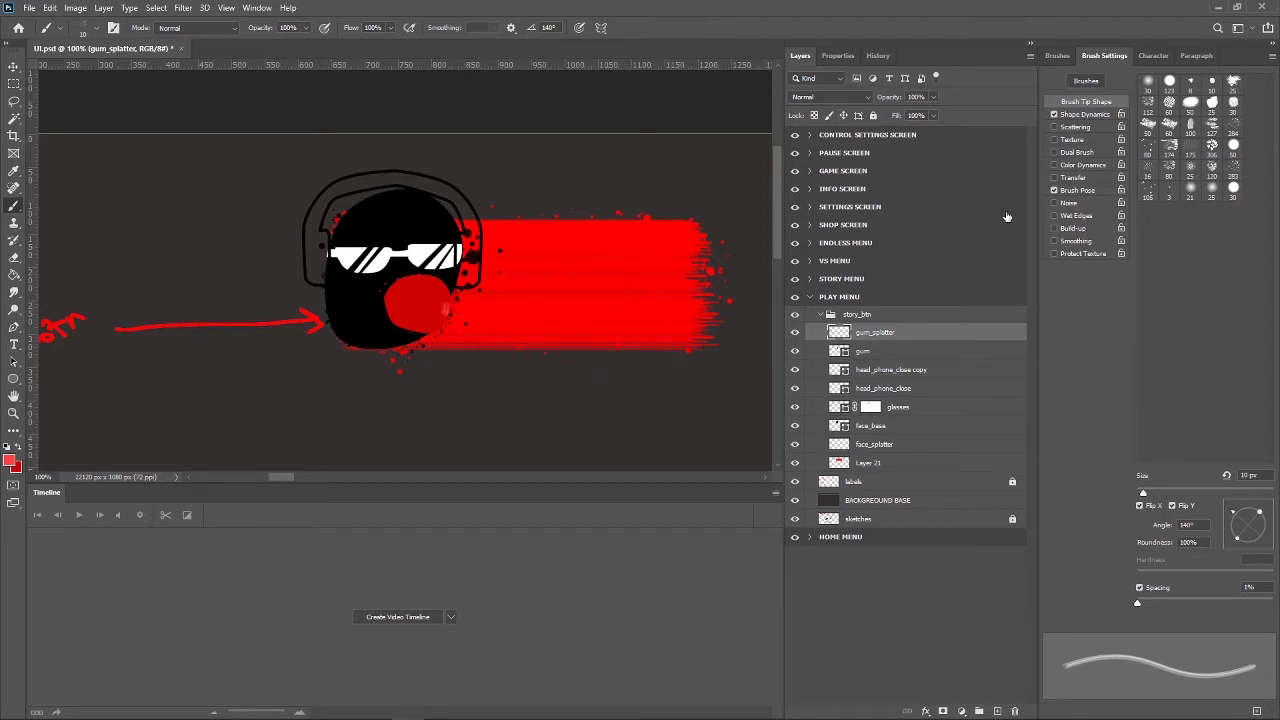
{"action": "key", "text": "v"}
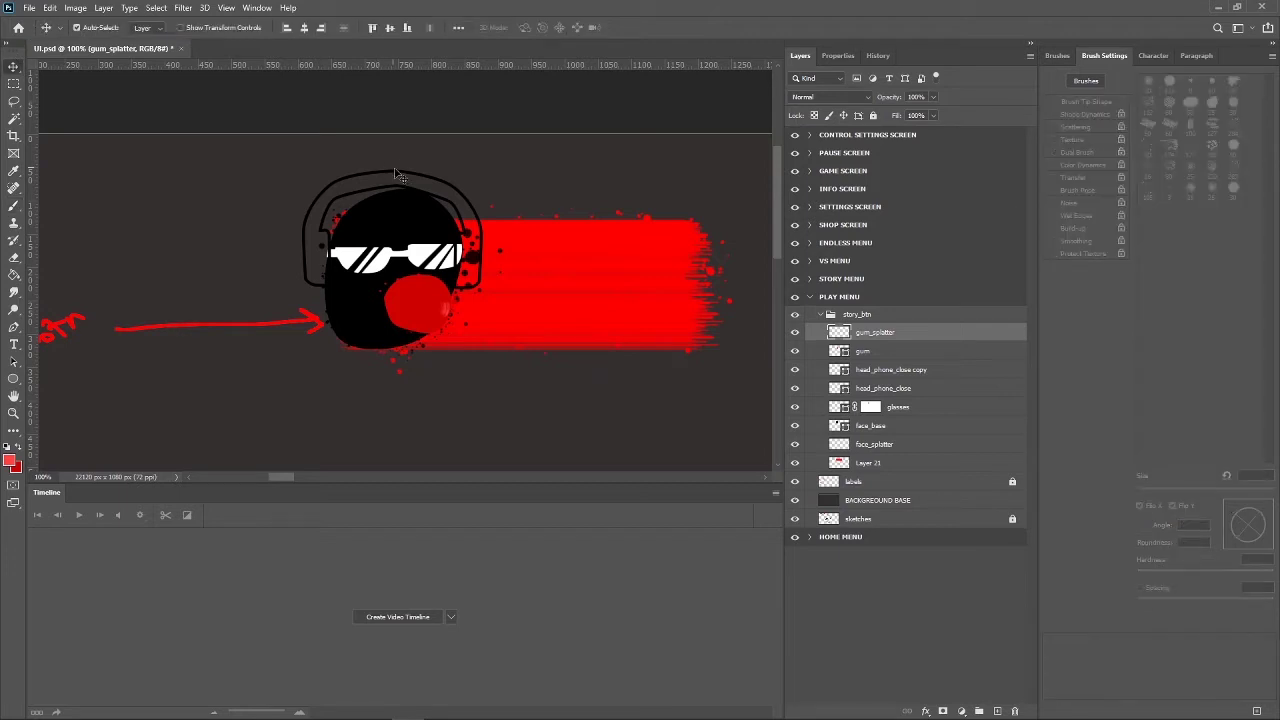
Move the head_phone_close copy layer down to sit just above Layer 21.
{"action": "left_click", "coordinate": [890, 369]}
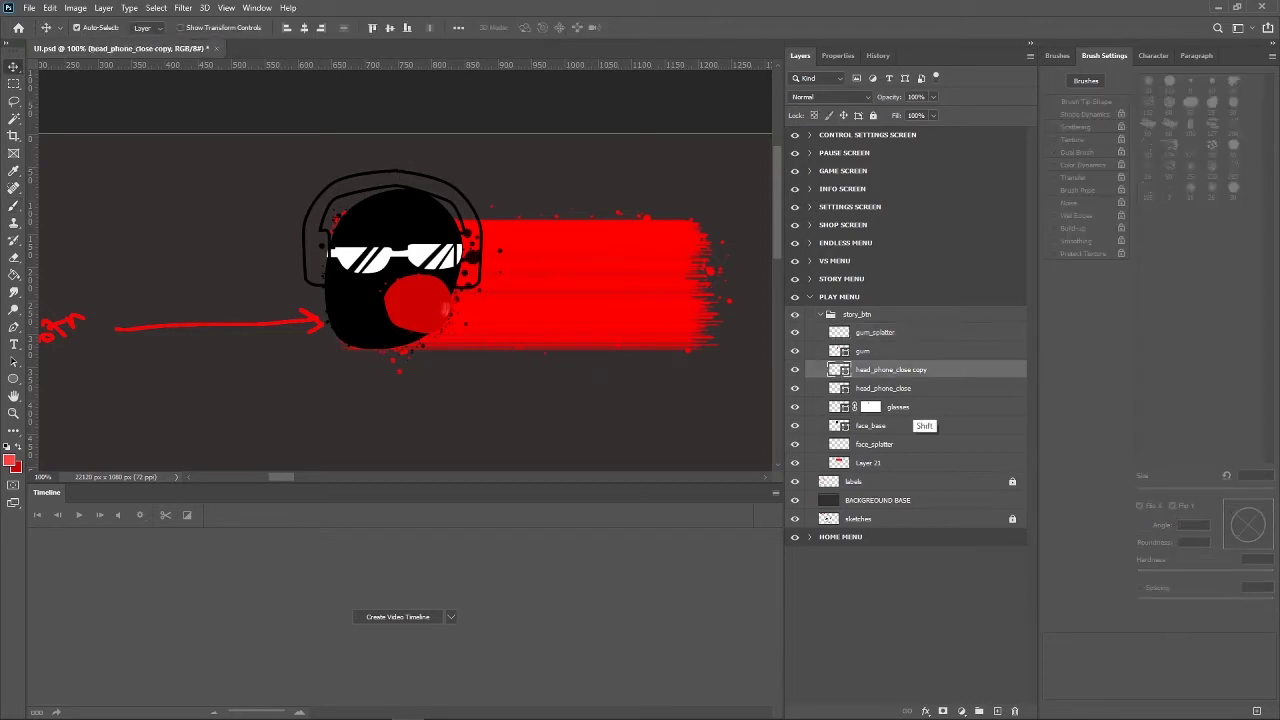
{"action": "left_click", "coordinate": [883, 388], "text": "shift"}
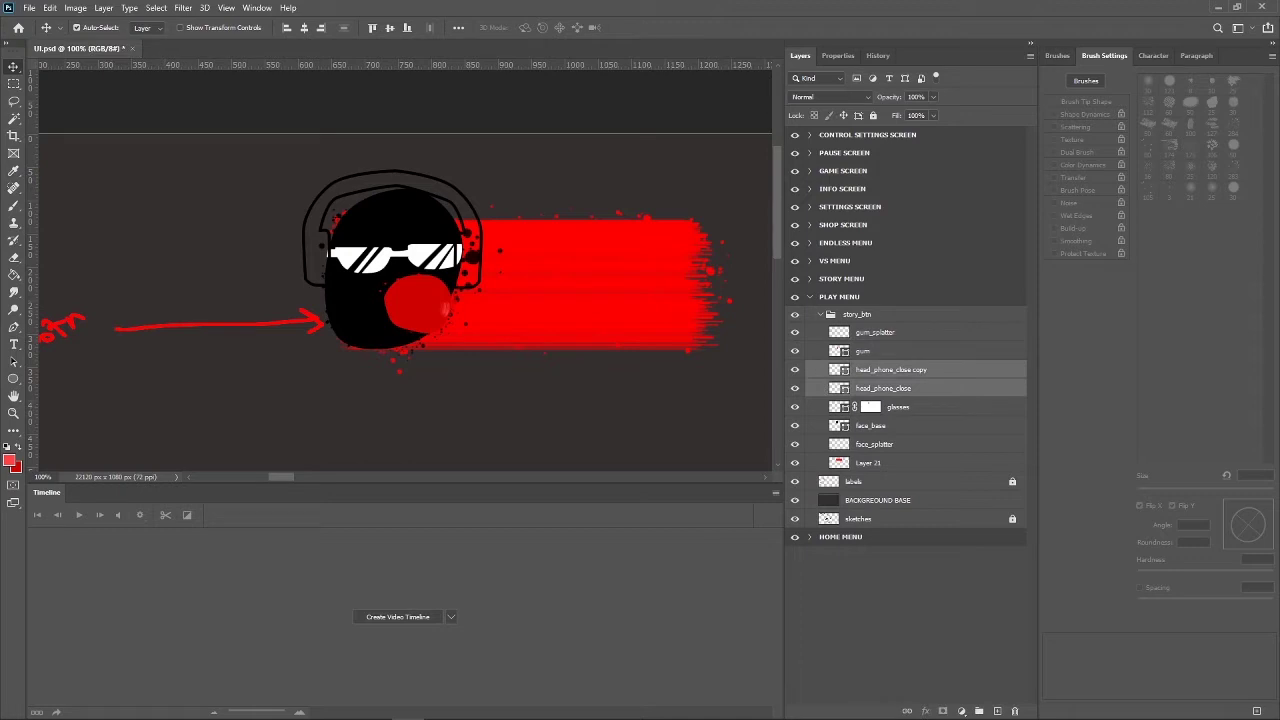
{"action": "left_click", "coordinate": [890, 369]}
{"action": "mouse_move", "coordinate": [890, 369]}
{"action": "left_mouse_down"}
{"action": "mouse_move", "coordinate": [898, 470]}
{"action": "mouse_move", "coordinate": [880, 440]}
{"action": "left_mouse_up"}
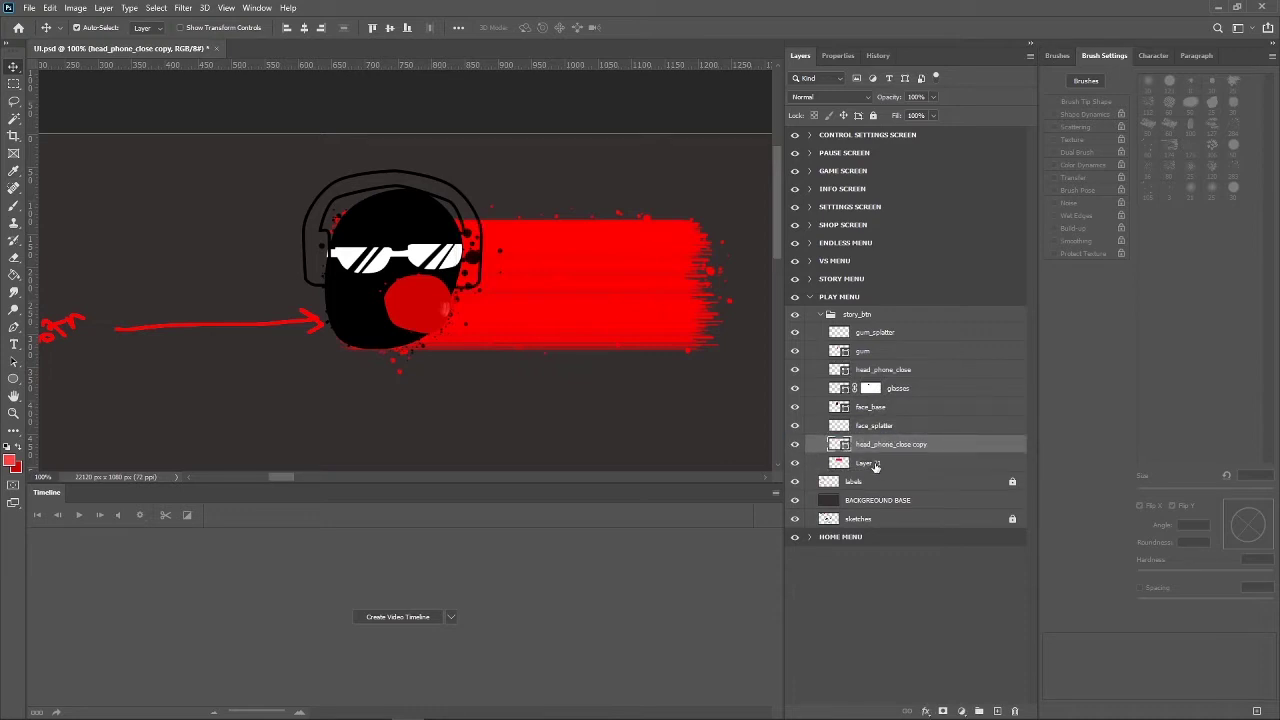
Rename Layer 21 to base.
{"action": "double_click", "coordinate": [870, 463]}
{"action": "type", "text": "bas"}
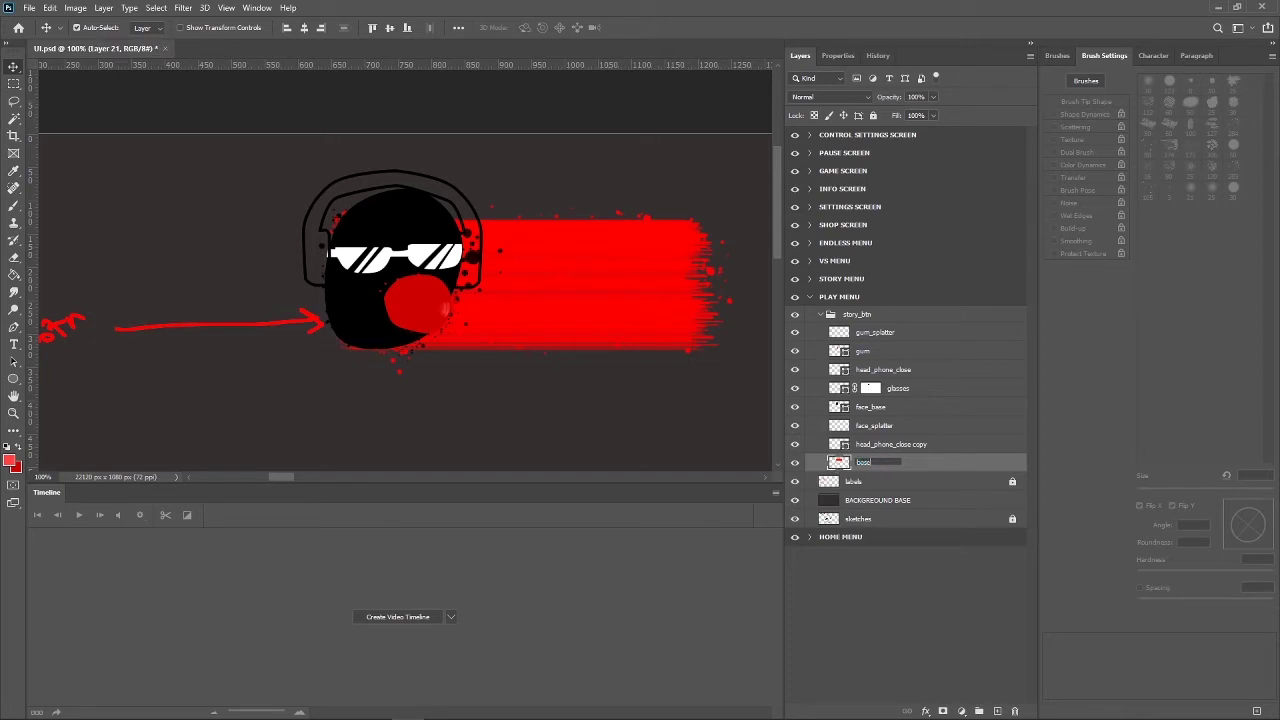
{"action": "key", "text": "Return"}
{"action": "left_click", "coordinate": [830, 444]}
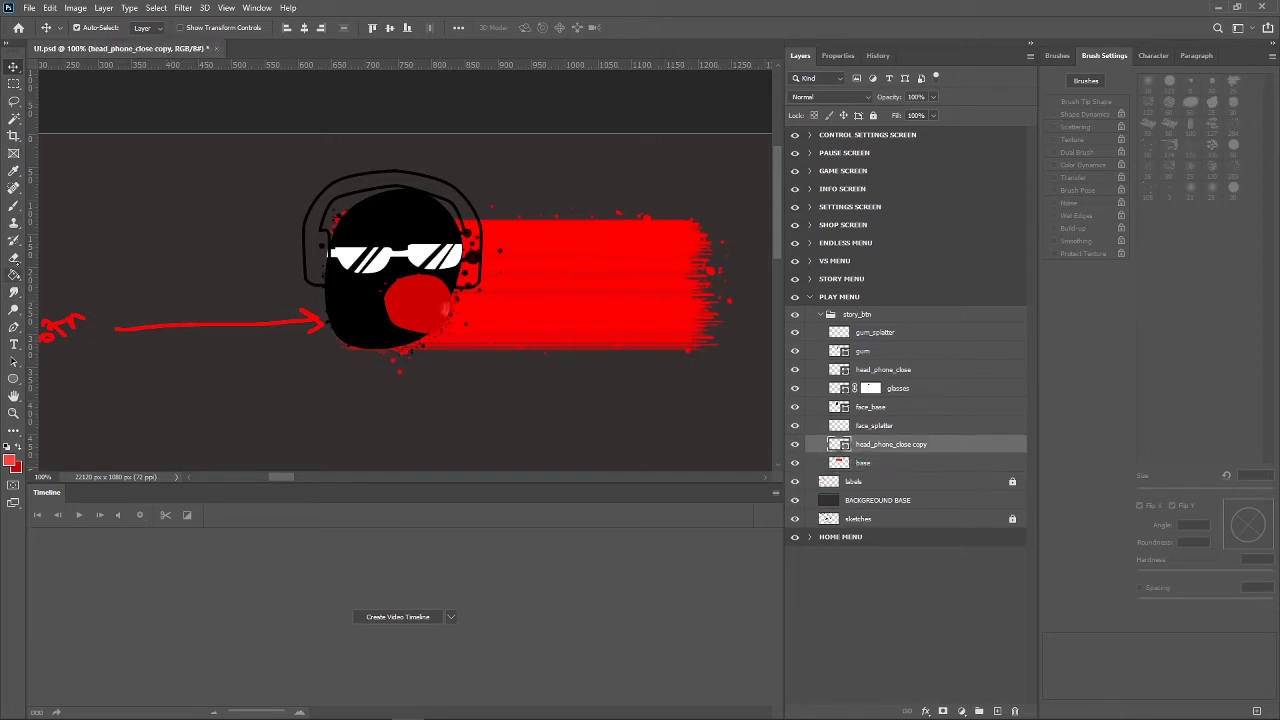
{"action": "left_click", "coordinate": [14, 327]}
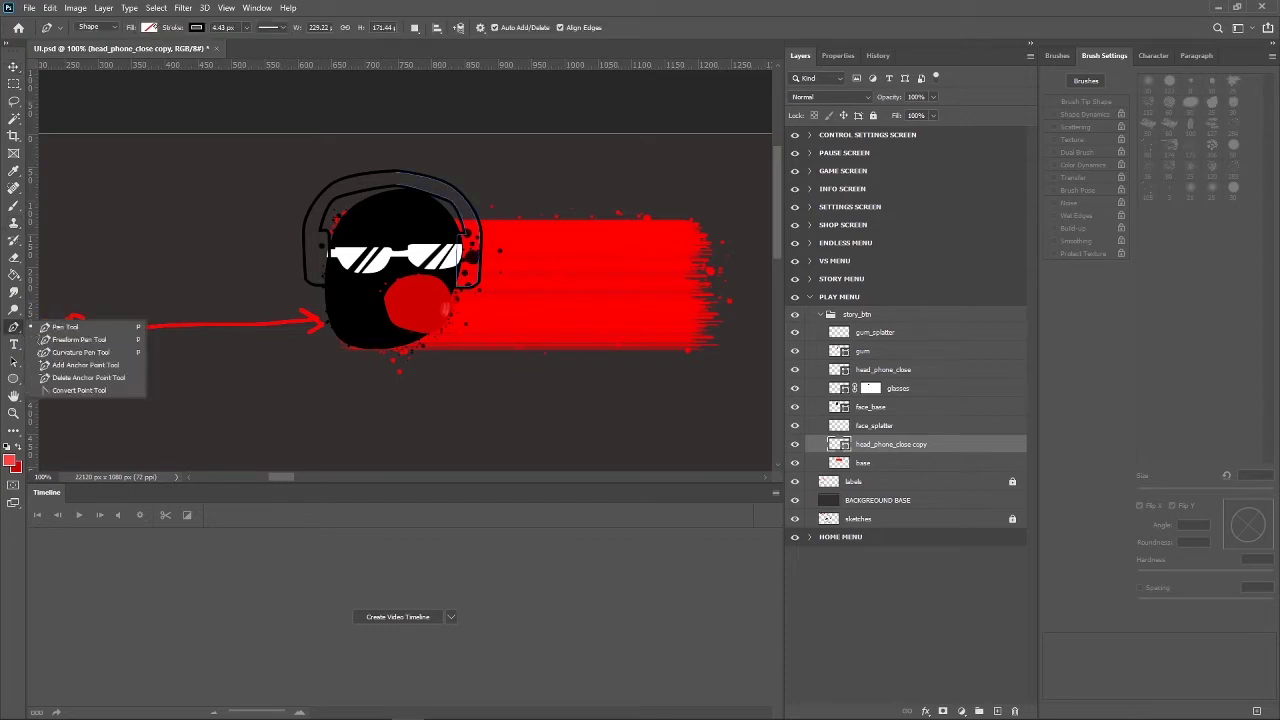
Give the head_phone_close copy shape a white fill and a solid outline.
{"action": "left_click", "coordinate": [149, 27]}
{"action": "left_click", "coordinate": [137, 98]}
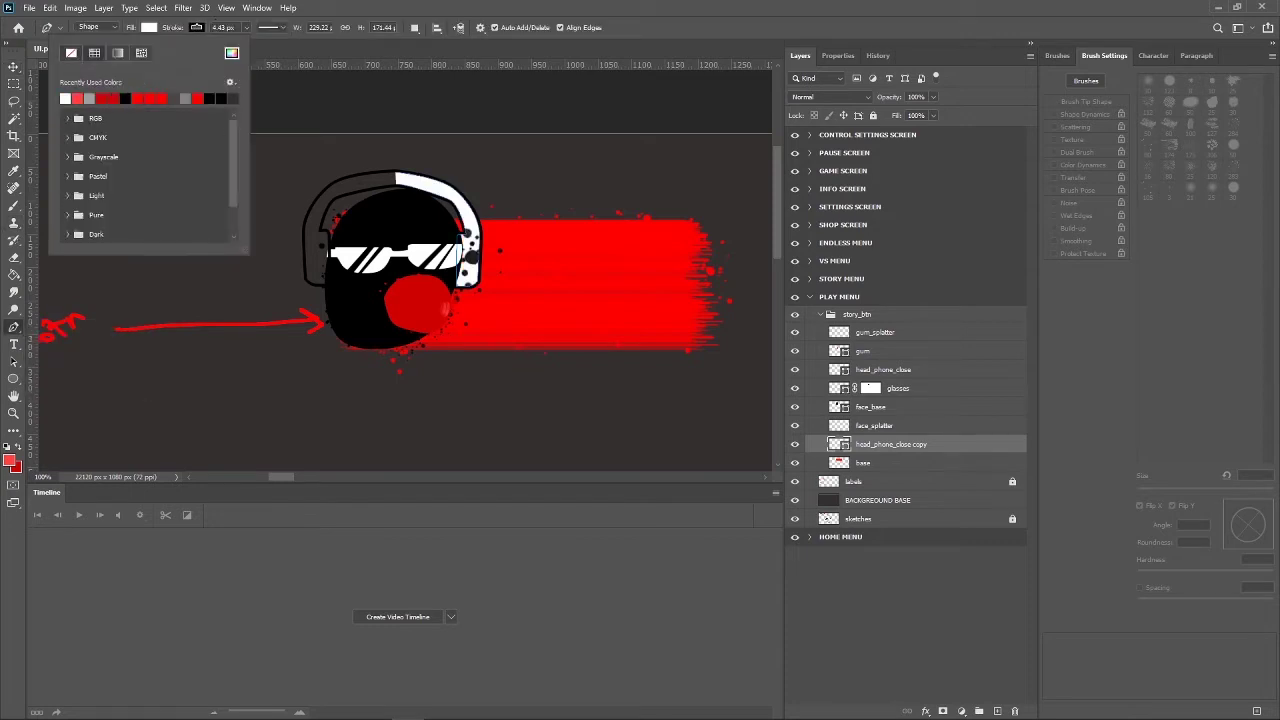
{"action": "left_click", "coordinate": [197, 27]}
{"action": "left_click", "coordinate": [141, 52]}
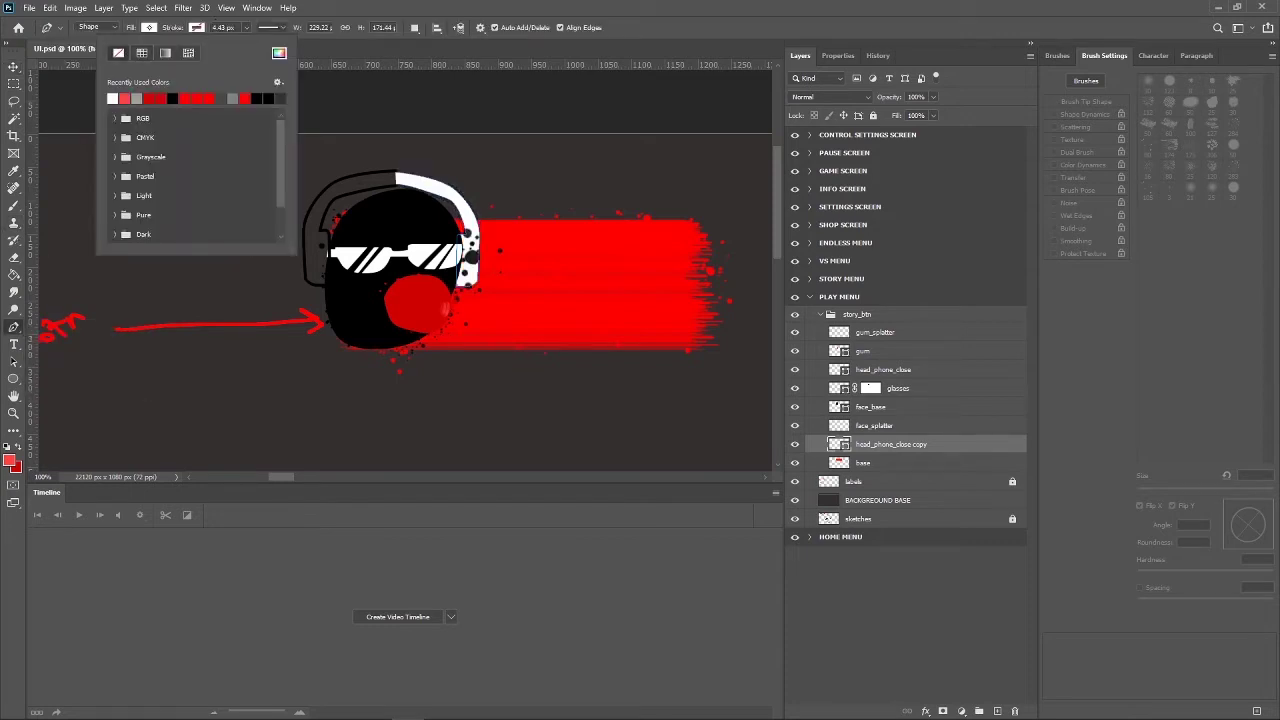
{"action": "left_click", "coordinate": [895, 374]}
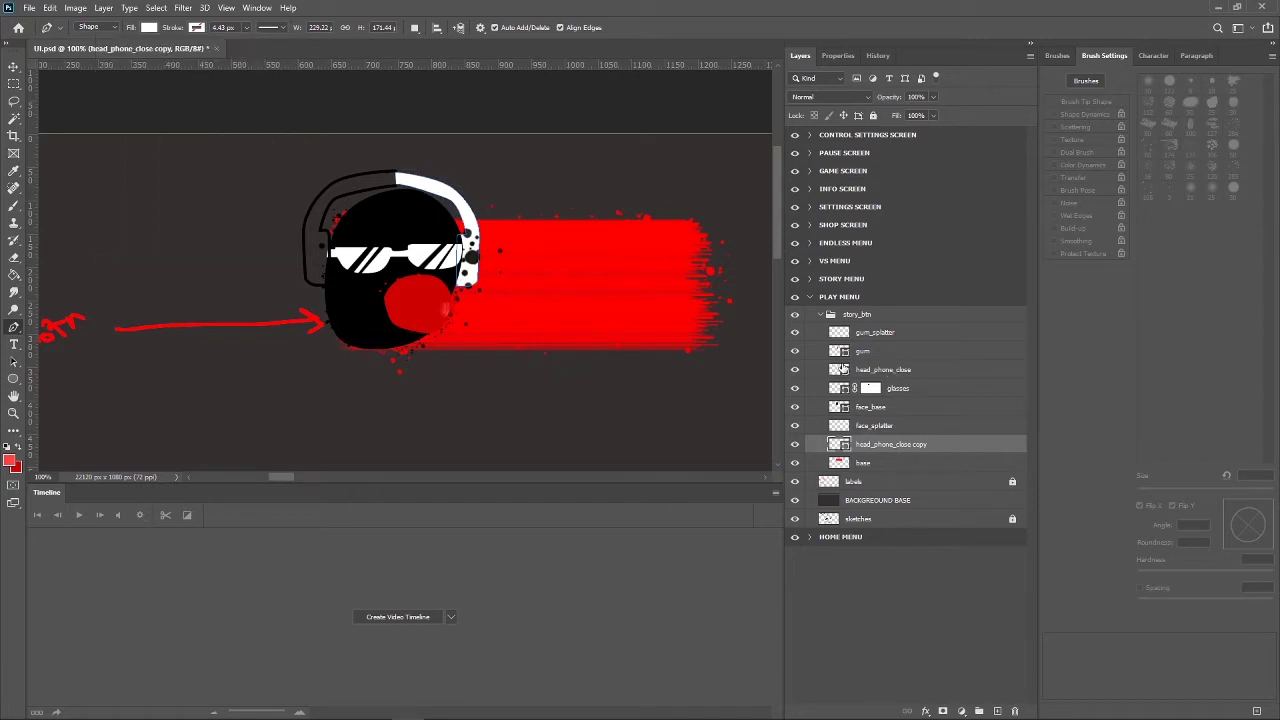
Set the head_phone_close shape's fill and outline to white.
{"action": "left_click", "coordinate": [833, 367]}
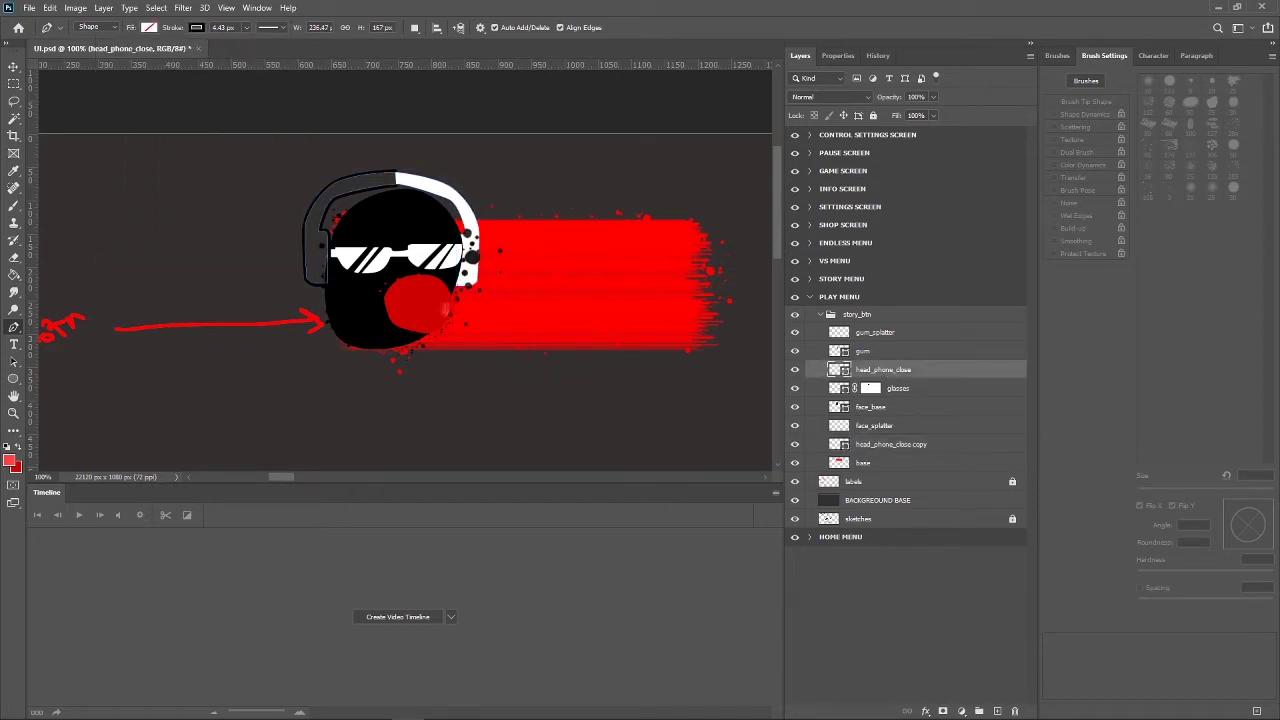
{"action": "left_click", "coordinate": [149, 27]}
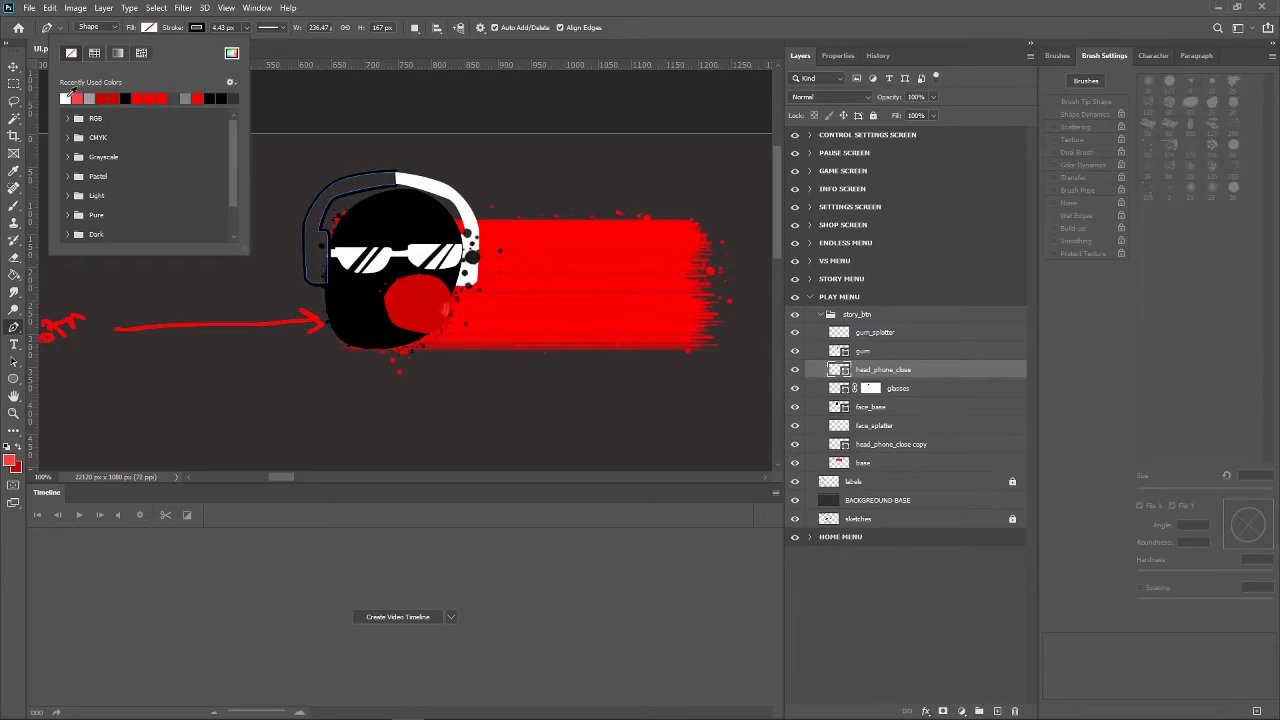
{"action": "left_click", "coordinate": [66, 97]}
{"action": "left_click", "coordinate": [197, 27]}
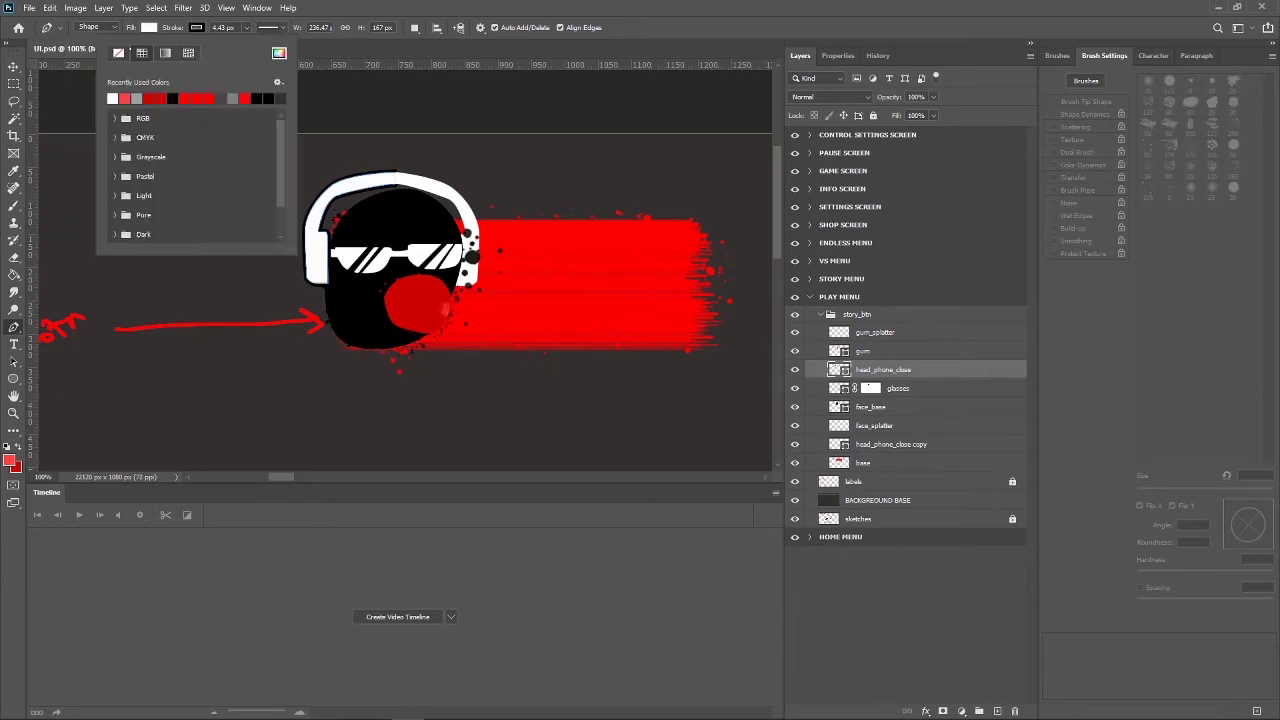
{"action": "left_click", "coordinate": [112, 98]}
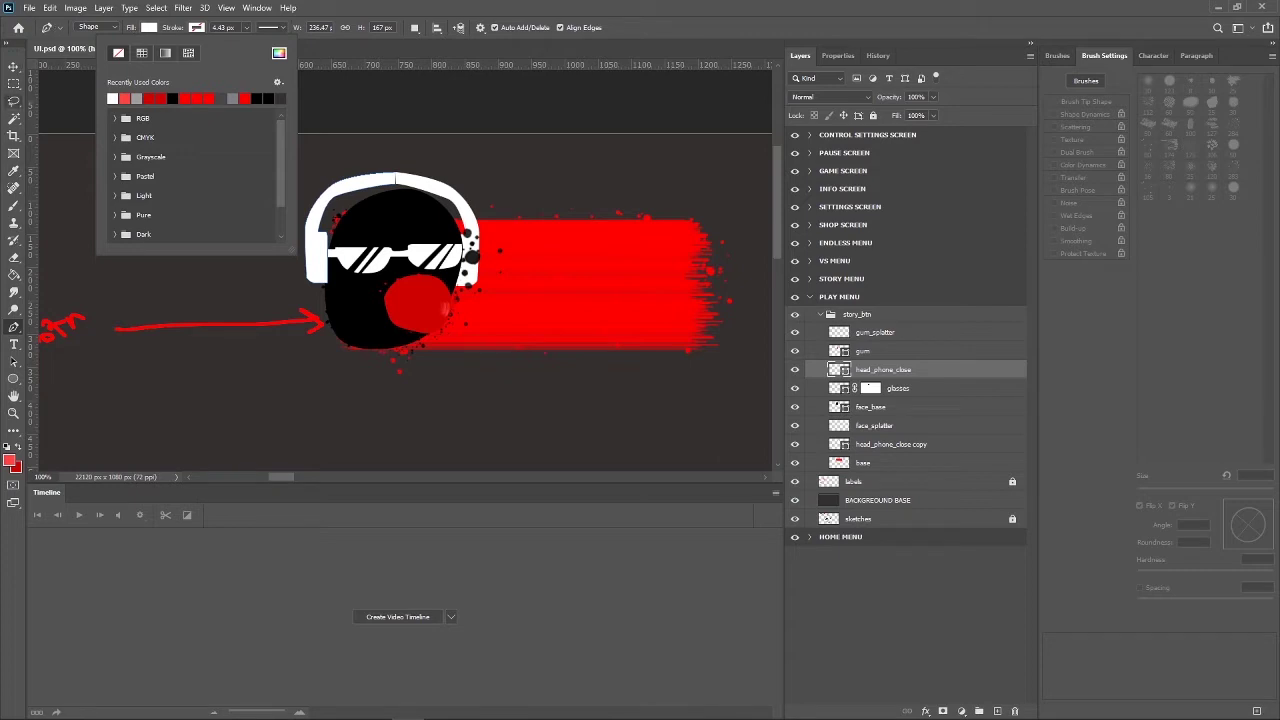
{"action": "right_click", "coordinate": [28, 320]}
{"action": "key", "text": "Escape"}
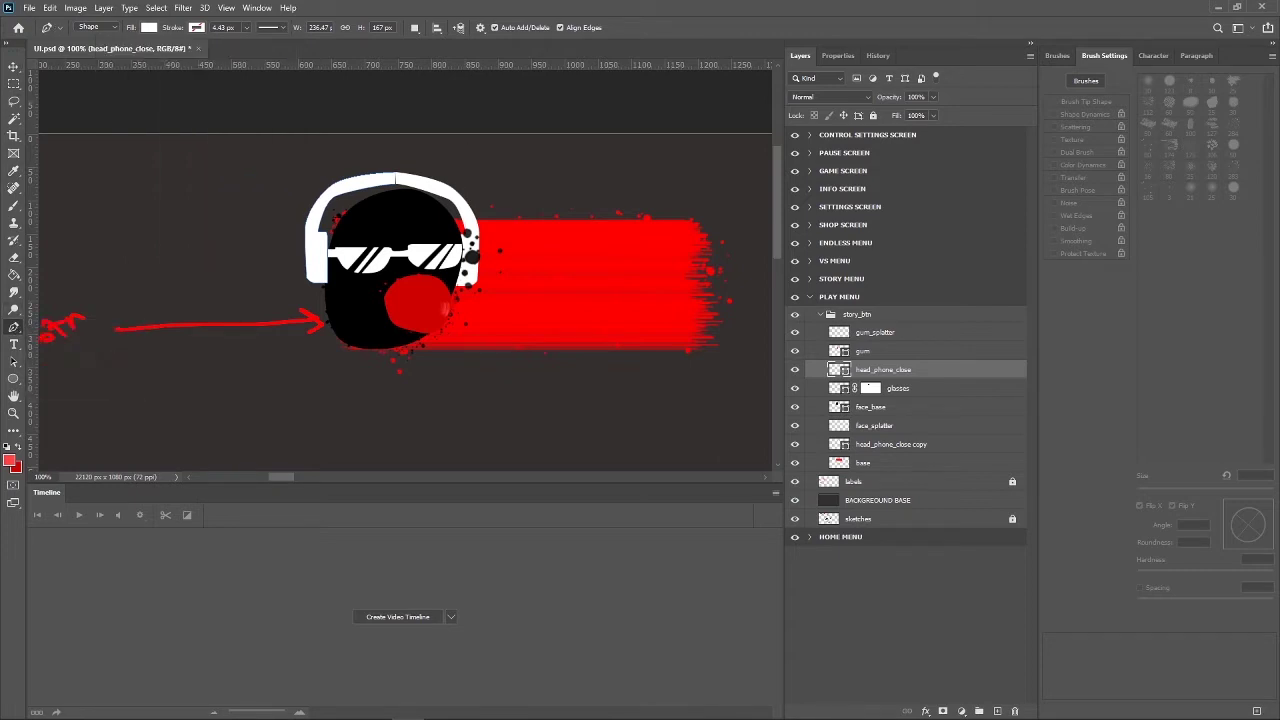
Show the headband path's anchor points on the head_phone_close copy layer.
{"action": "key", "text": "ctrl+plus"}
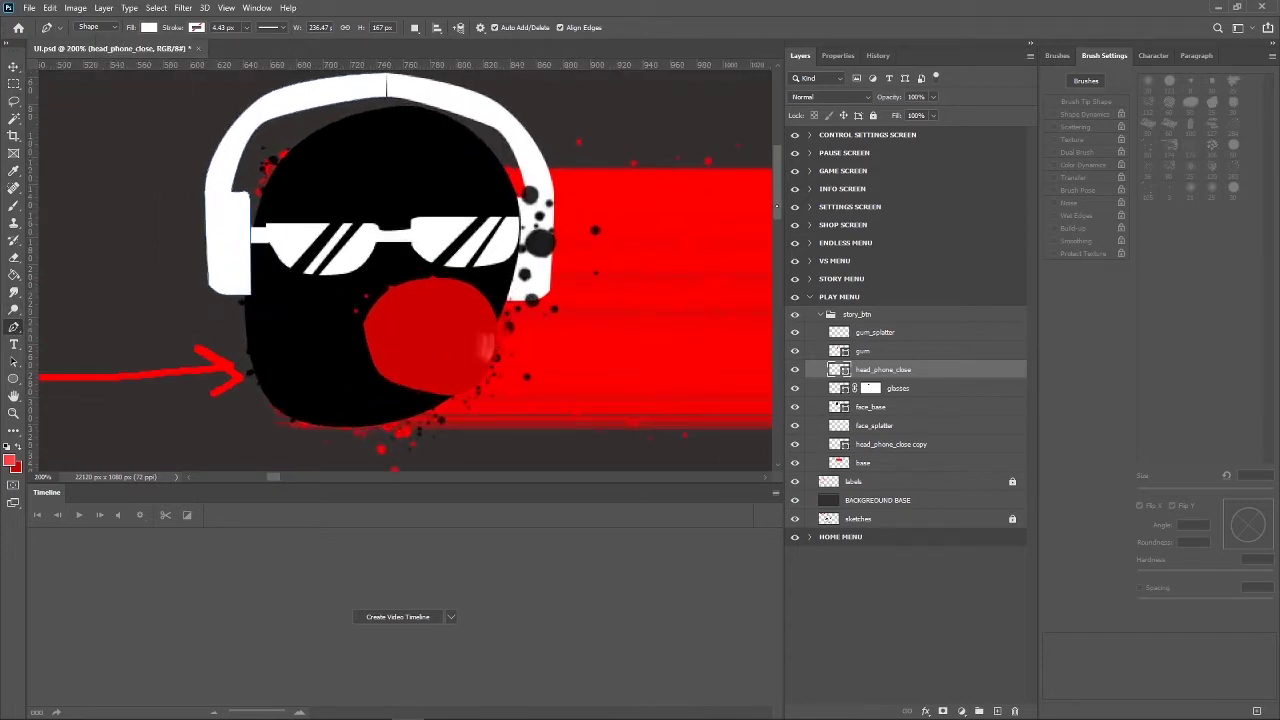
{"action": "key", "text": "ctrl+plus"}
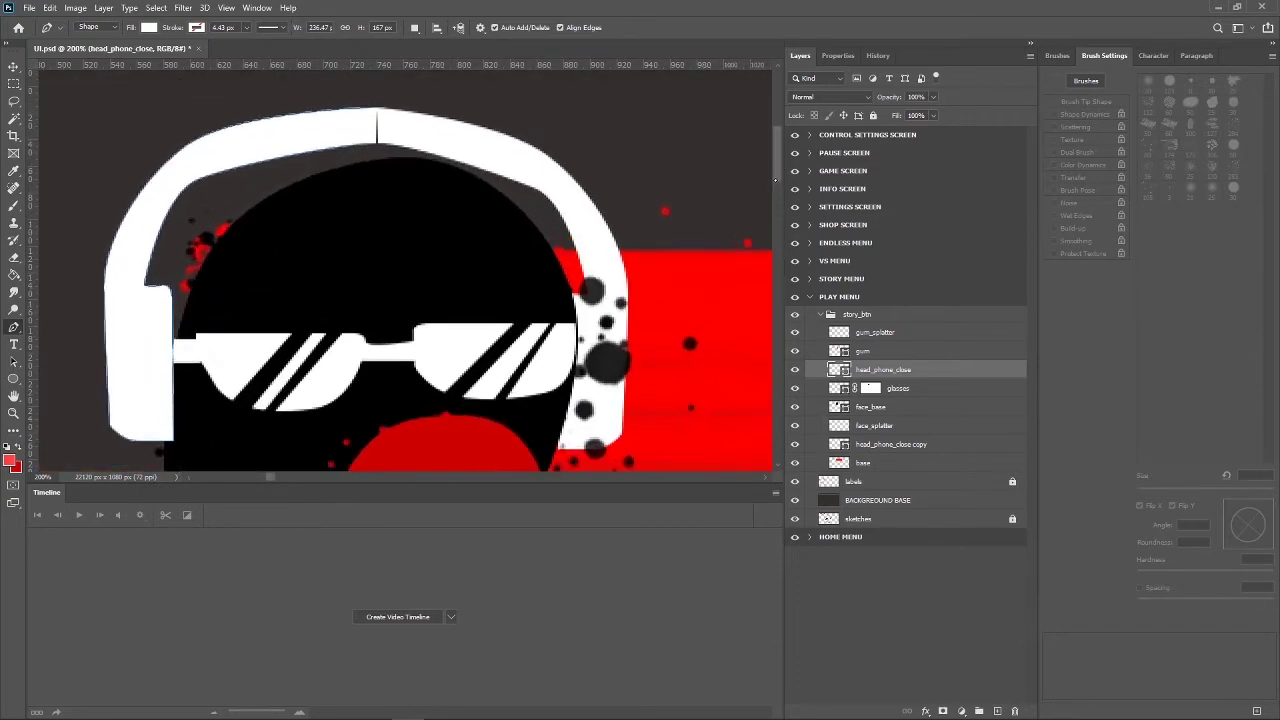
{"action": "key", "text": "ctrl+plus"}
{"action": "key", "text": "ctrl+plus"}
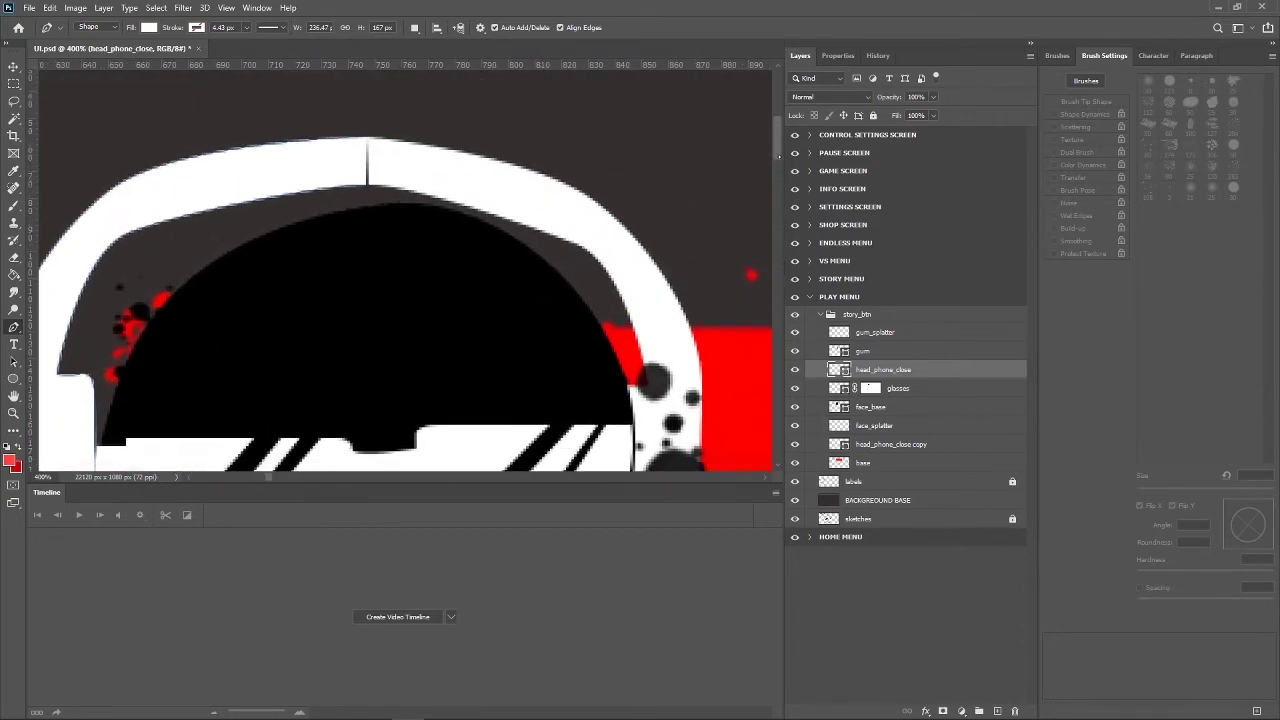
{"action": "left_click_drag", "start_coordinate": [778, 155], "coordinate": [778, 150]}
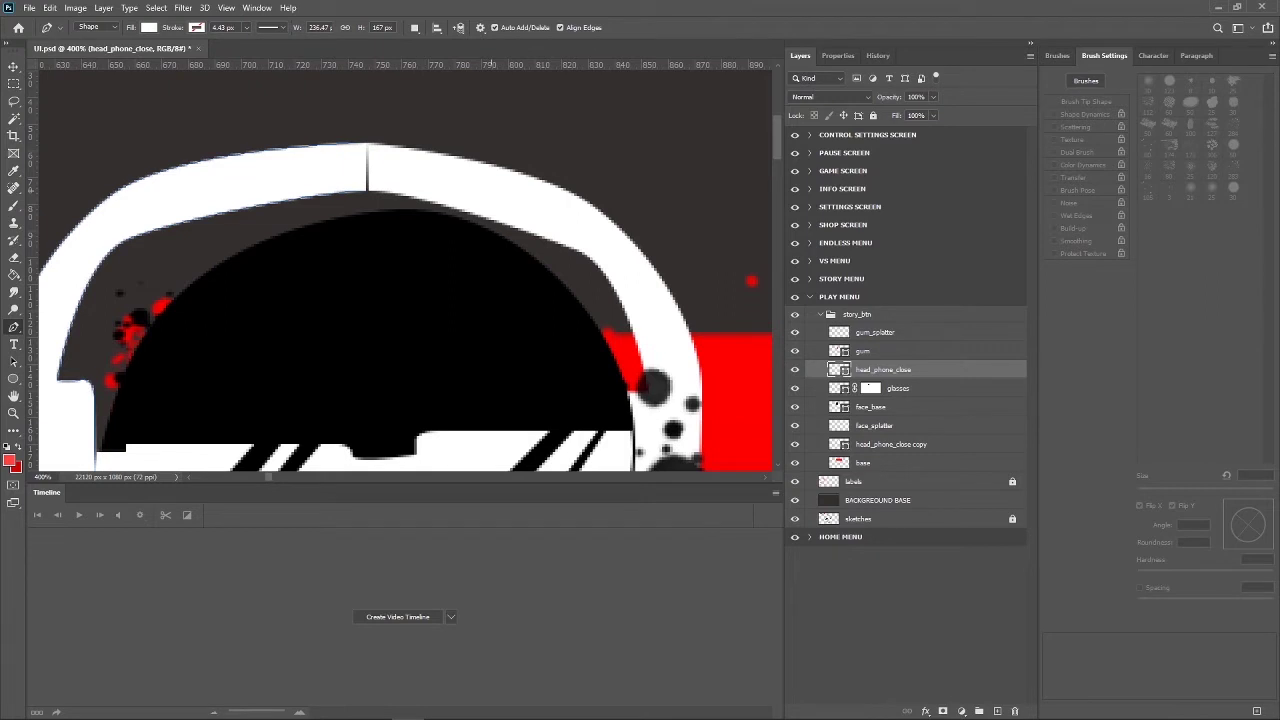
{"action": "left_click", "coordinate": [884, 447]}
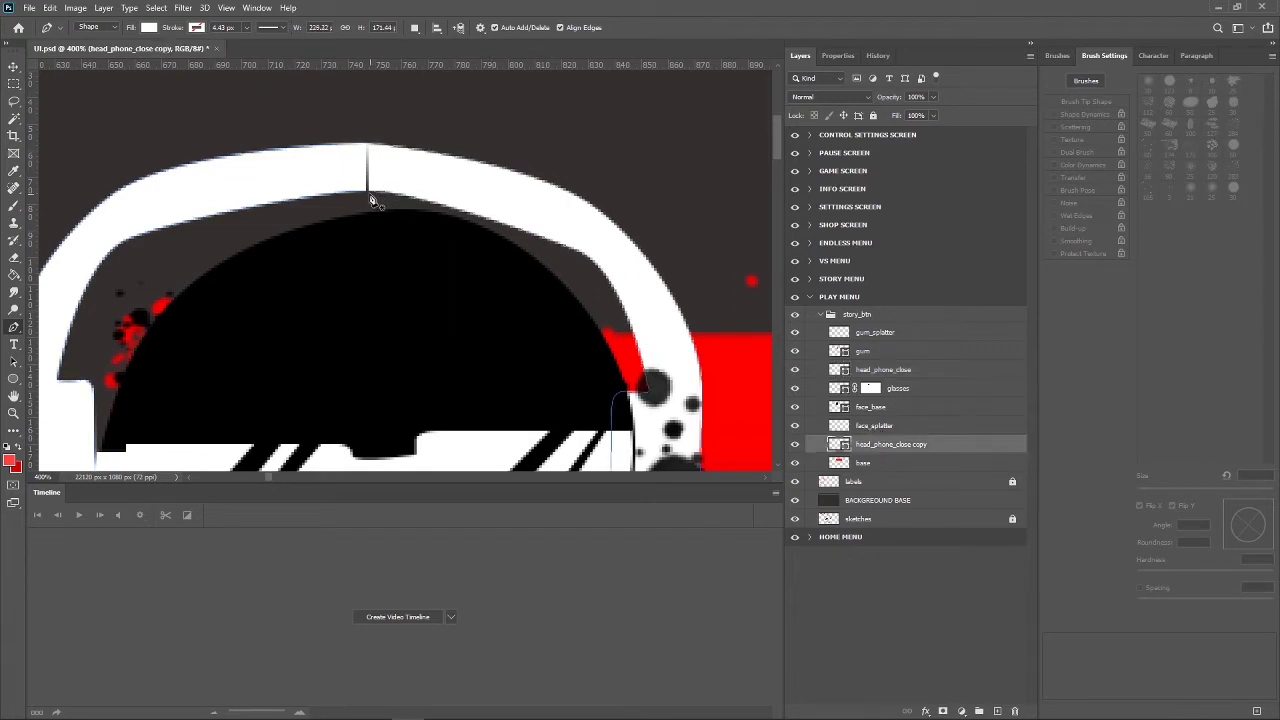
{"action": "left_click", "coordinate": [370, 194], "text": "ctrl"}
{"action": "key", "text": "ctrl+minus"}
{"action": "scroll", "coordinate": [405, 290], "scroll_direction": "up", "scroll_amount": 2}
{"action": "key", "text": "ctrl+minus"}
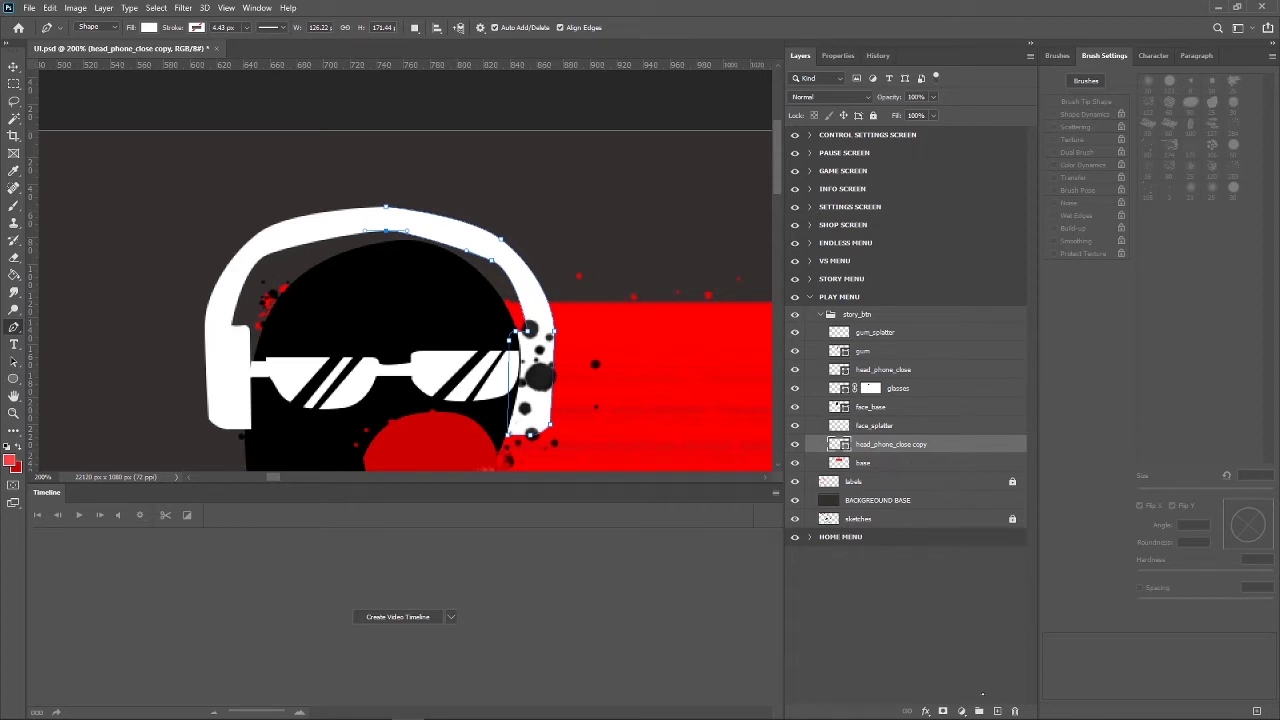
Add a new layer above the headphone copy and set the foreground to white.
{"action": "left_click", "coordinate": [997, 711]}
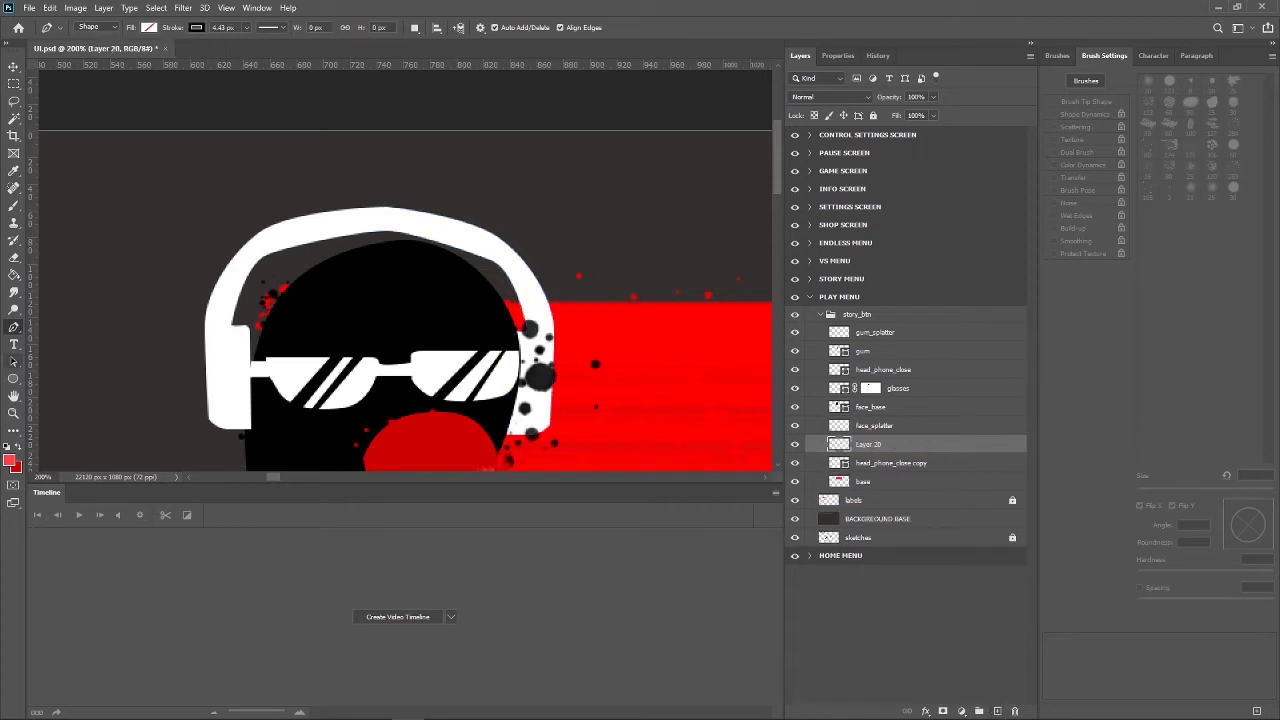
{"action": "left_click", "coordinate": [10, 461]}
{"action": "left_click_drag", "start_coordinate": [610, 230], "coordinate": [541, 192]}
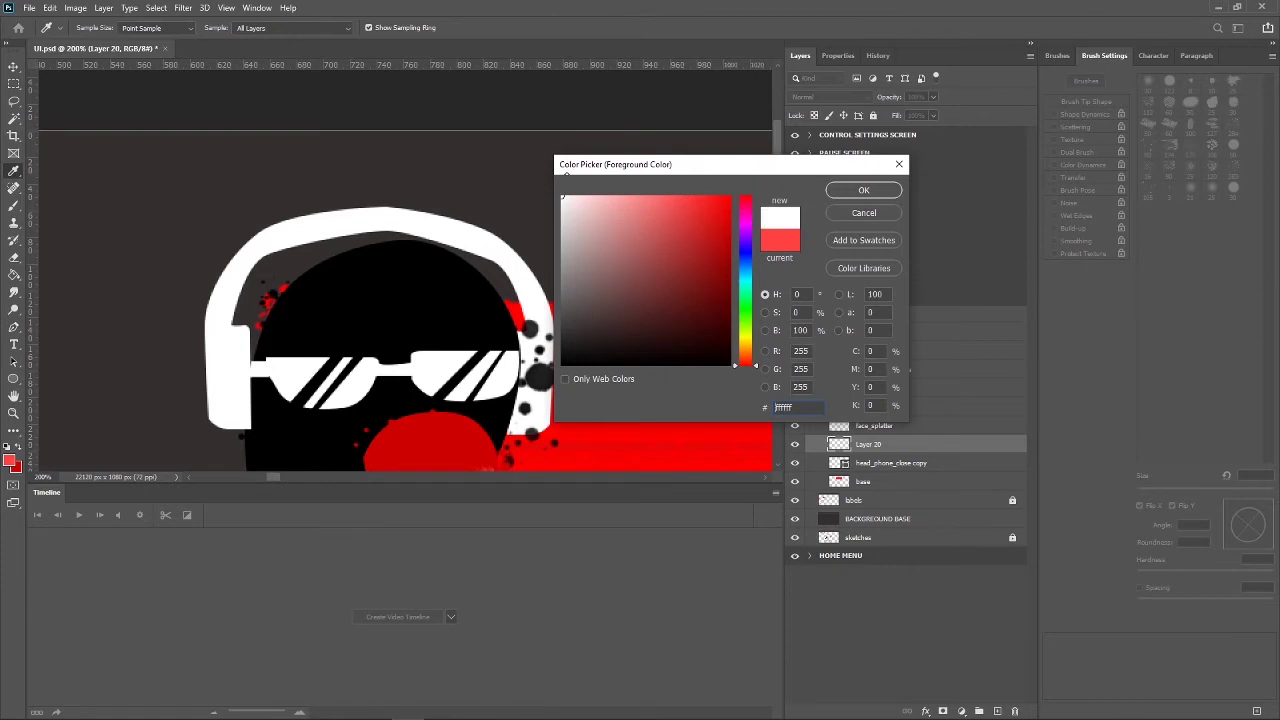
{"action": "left_click", "coordinate": [863, 190]}
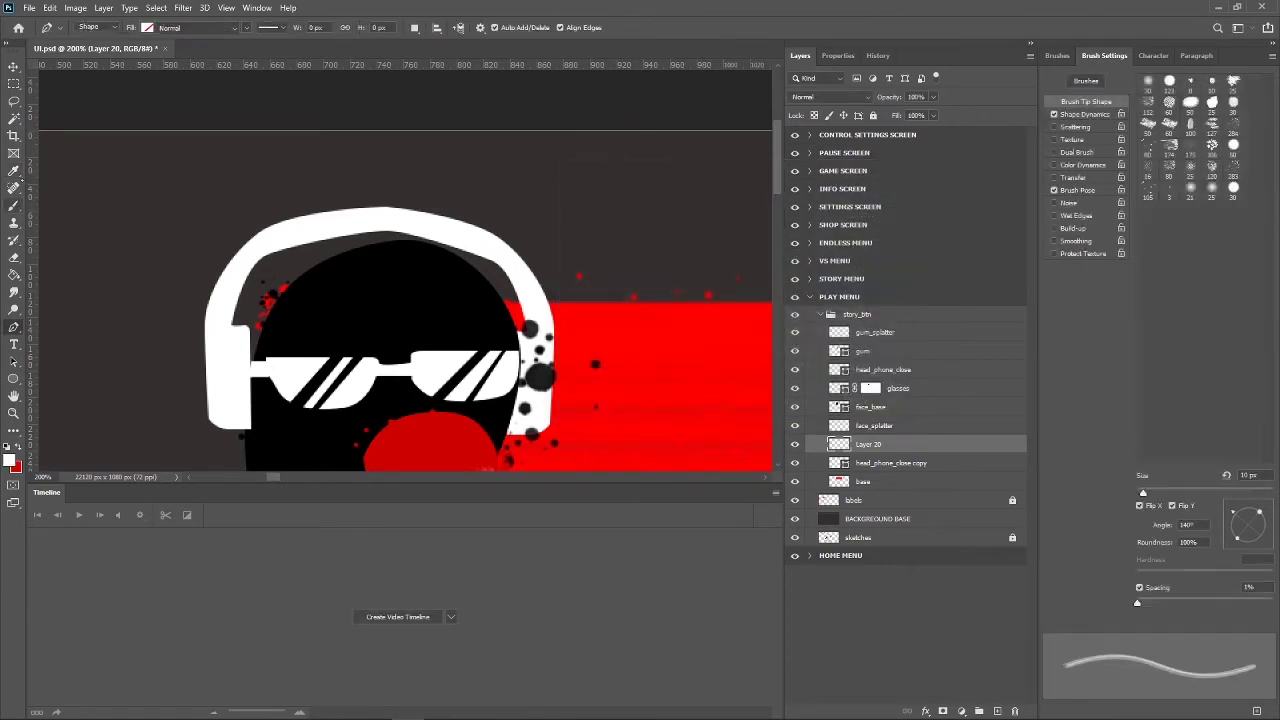
Paint white splatter beside the face's right edge with a 100 px brush.
{"action": "key", "text": "b"}
{"action": "left_click", "coordinate": [56, 27]}
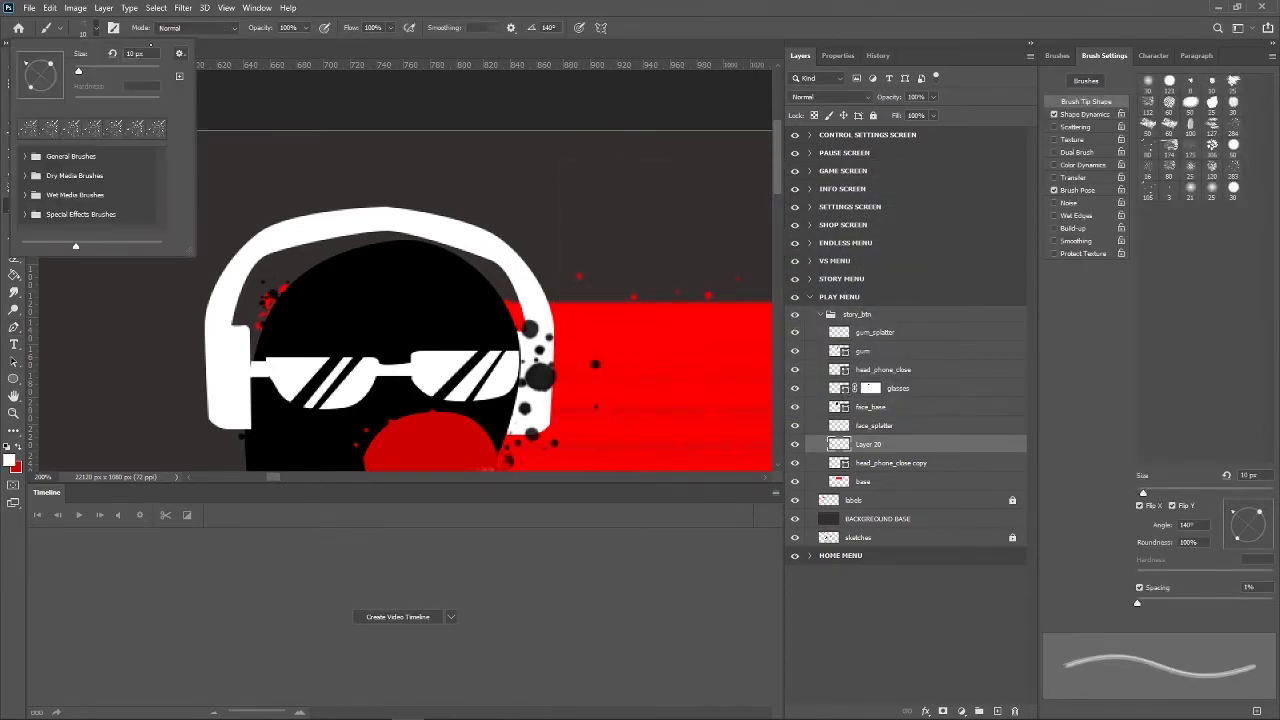
{"action": "left_click", "coordinate": [134, 53]}
{"action": "type", "text": "100"}
{"action": "key", "text": "Return"}
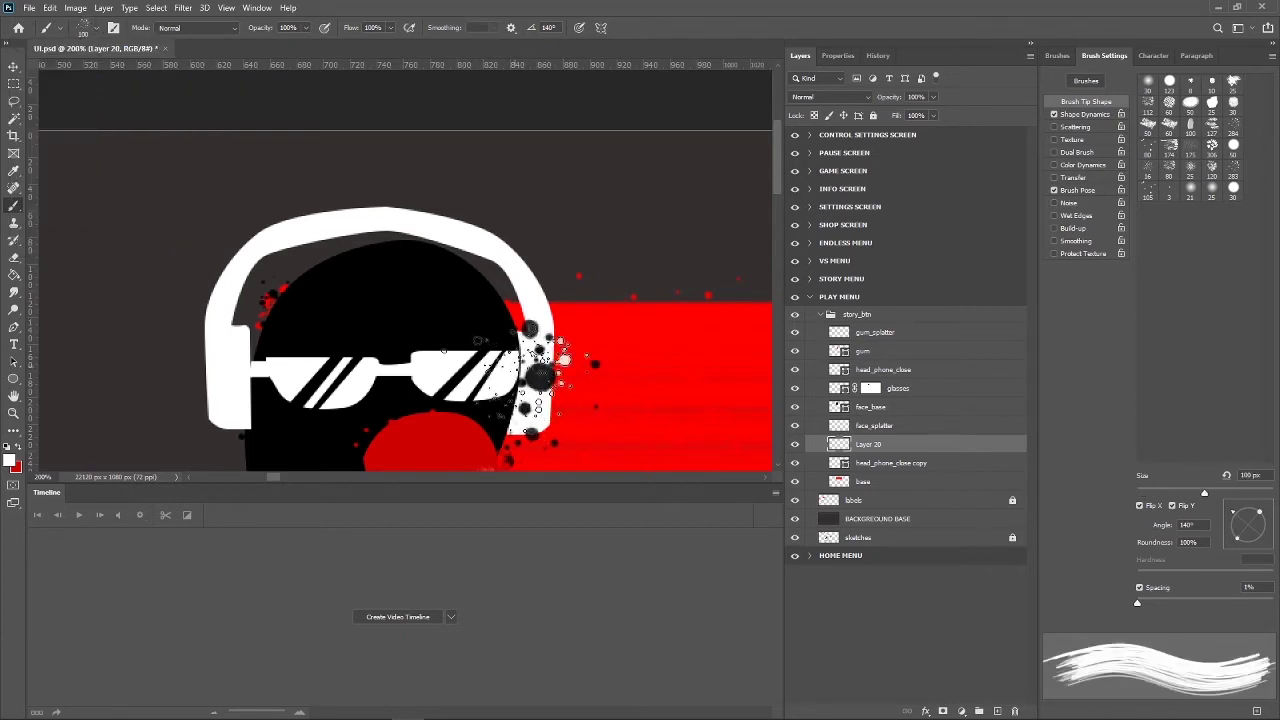
{"action": "key", "text": "ctrl+minus"}
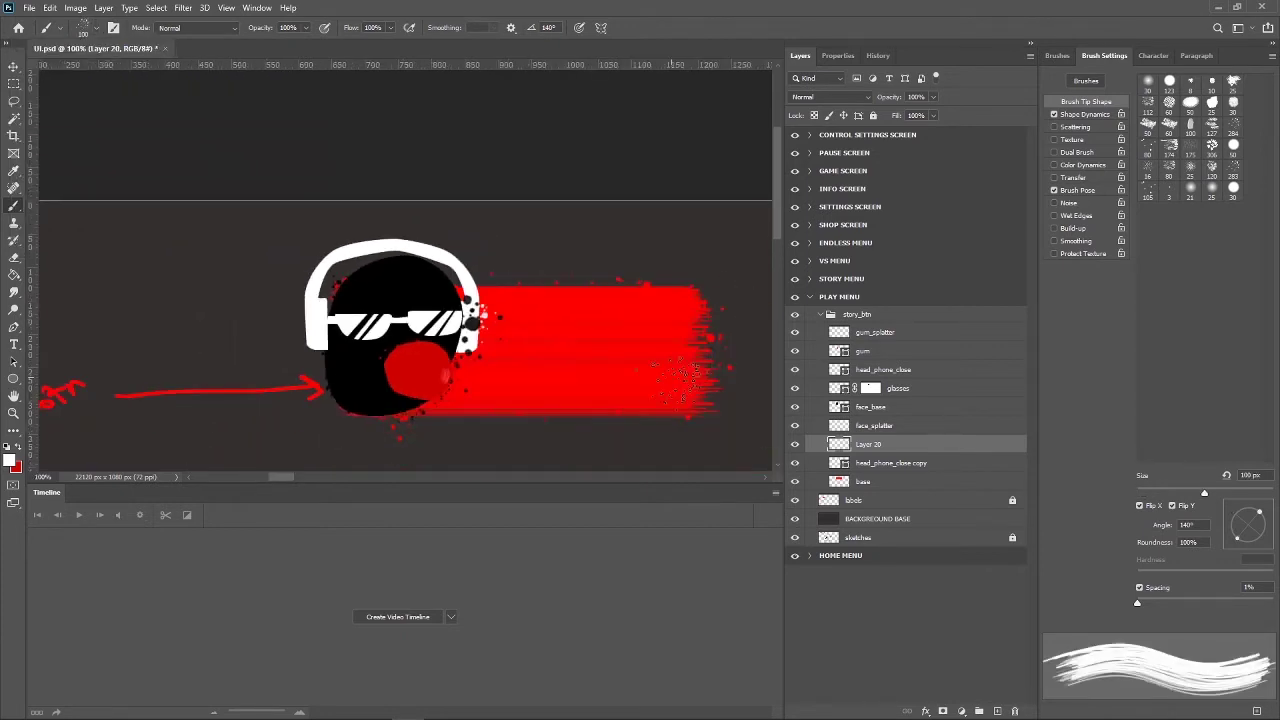
{"action": "left_click_drag", "start_coordinate": [445, 372], "coordinate": [470, 362]}
Add a new layer above head_phone_close and dab white splatter left of the face.
{"action": "left_click", "coordinate": [918, 370]}
{"action": "left_click", "coordinate": [998, 711]}
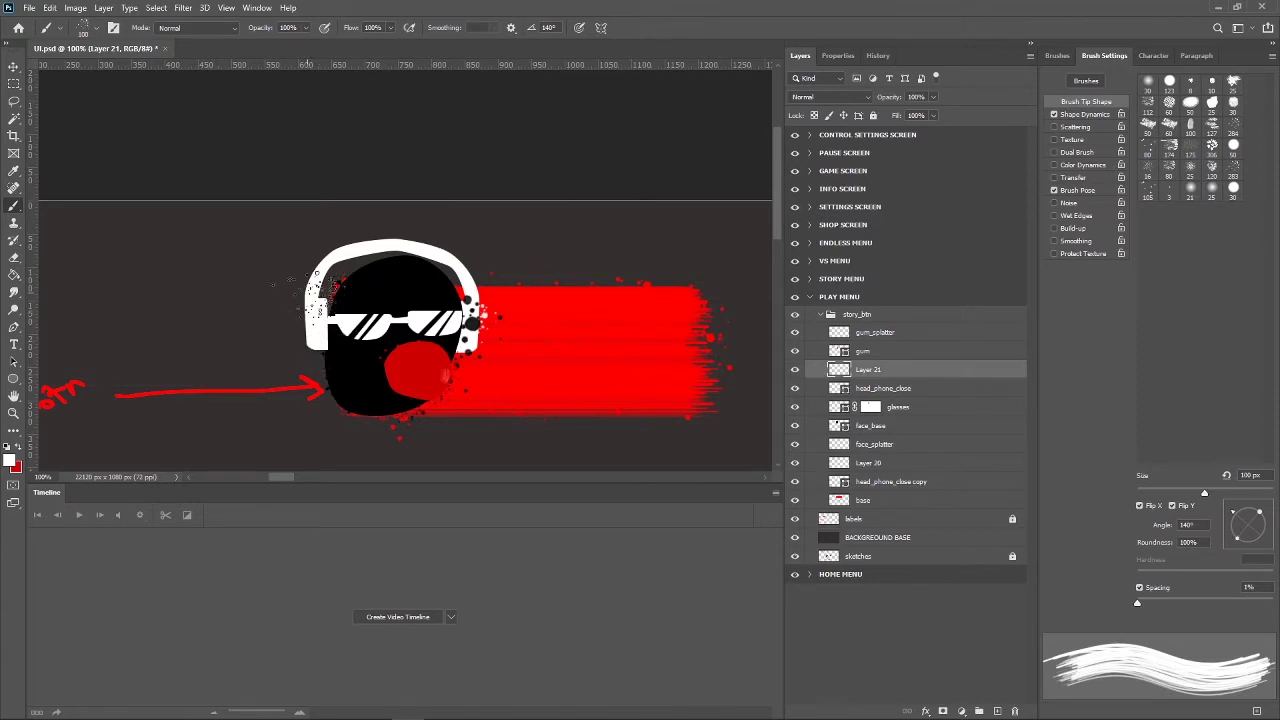
{"action": "left_click", "coordinate": [300, 345]}
{"action": "key", "text": "ctrl+minus"}
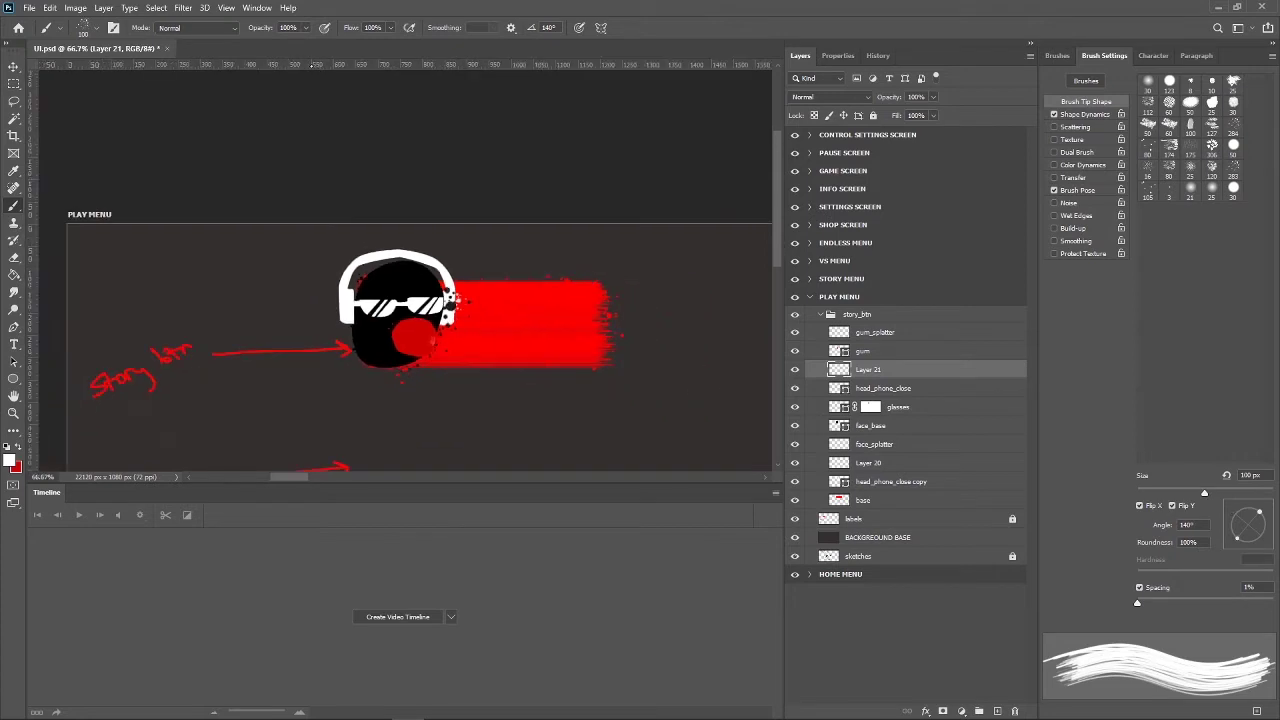
{"action": "key", "text": "ctrl+1"}
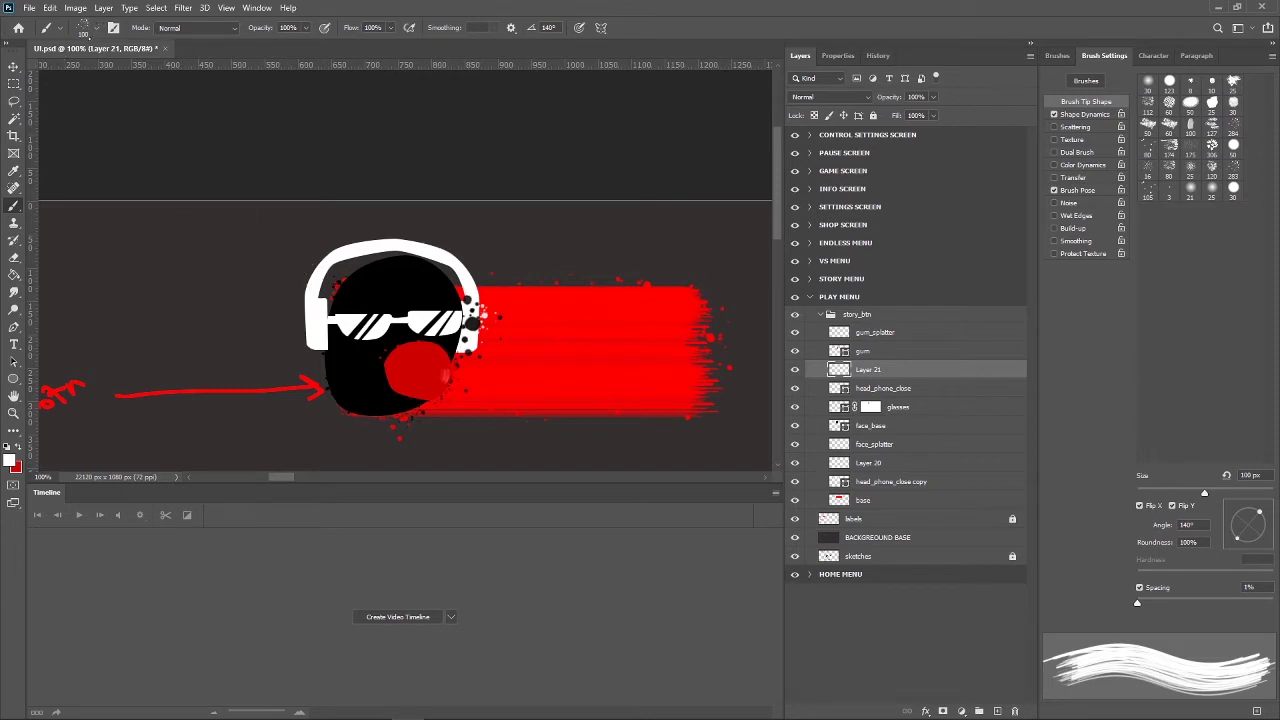
Spatter white specks over both earcups with a 50 px brush.
{"action": "left_click", "coordinate": [97, 27]}
{"action": "type", "text": "5"}
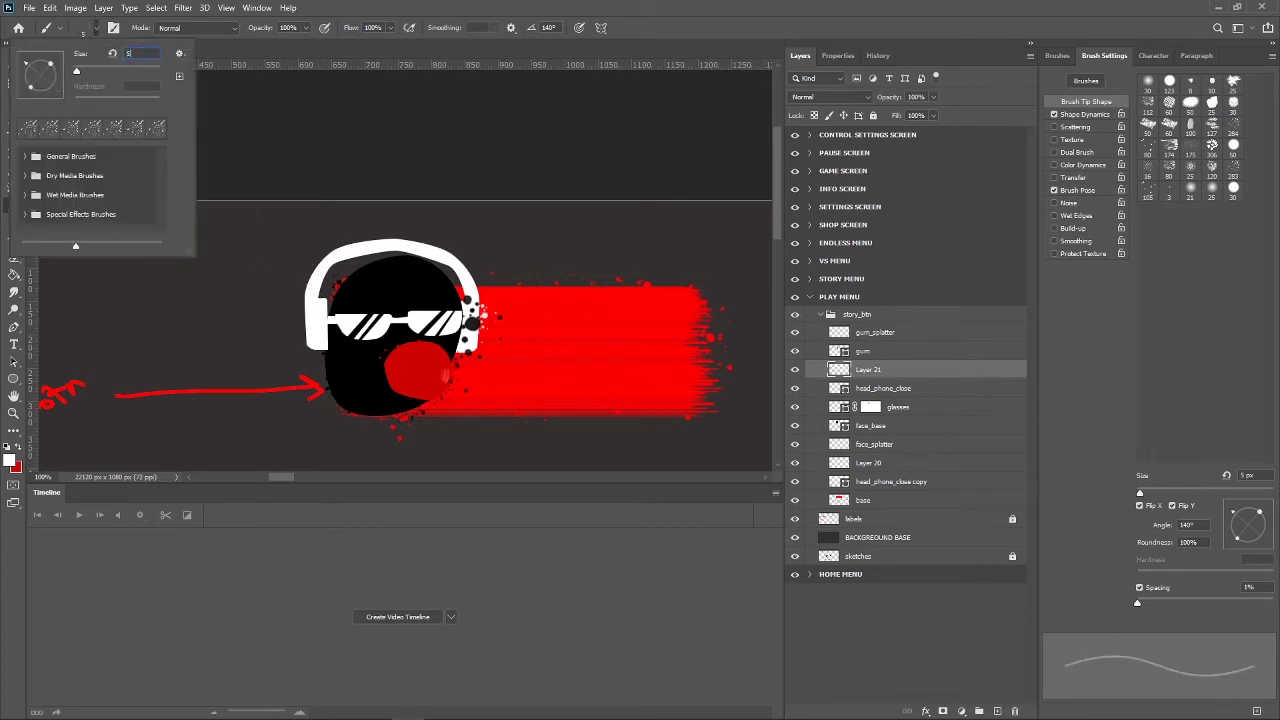
{"action": "type", "text": "0"}
{"action": "key", "text": "Return"}
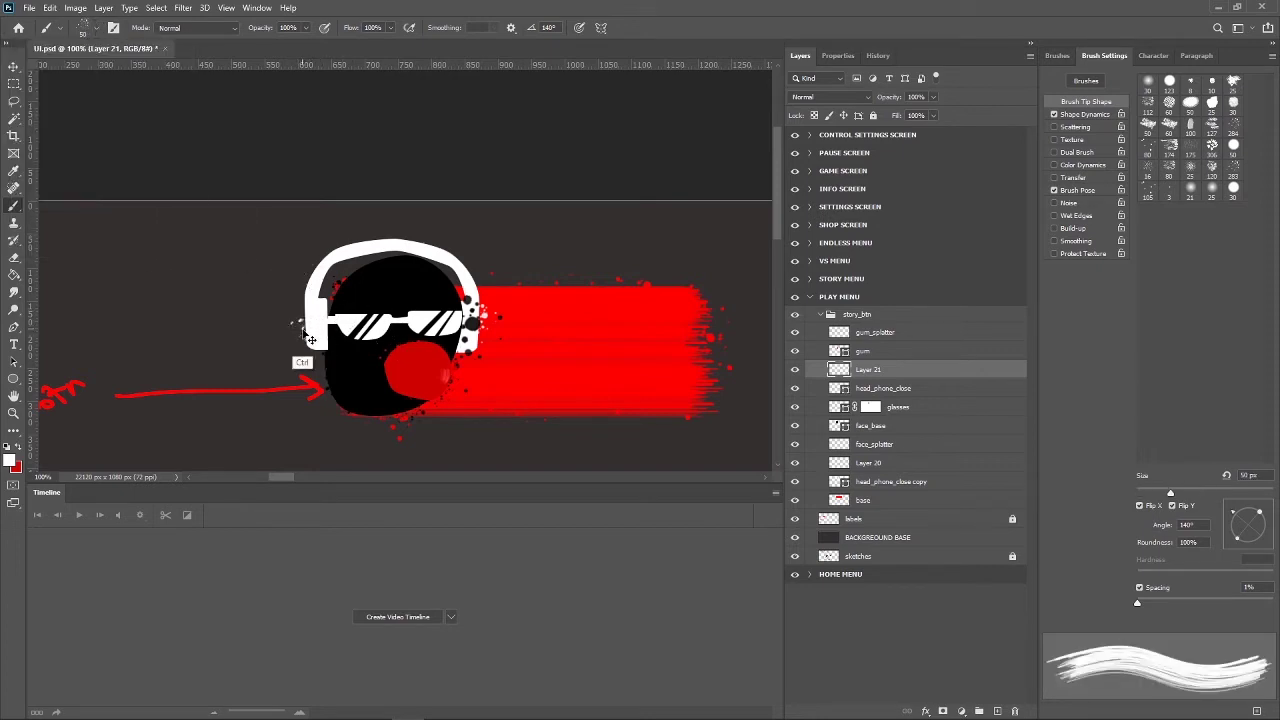
{"action": "left_click_drag", "start_coordinate": [308, 342], "coordinate": [316, 316]}
{"action": "left_click_drag", "start_coordinate": [490, 318], "coordinate": [487, 340]}
Flatten the brush tip to an elliptical shape for Layer 21.
{"action": "left_click", "coordinate": [866, 462]}
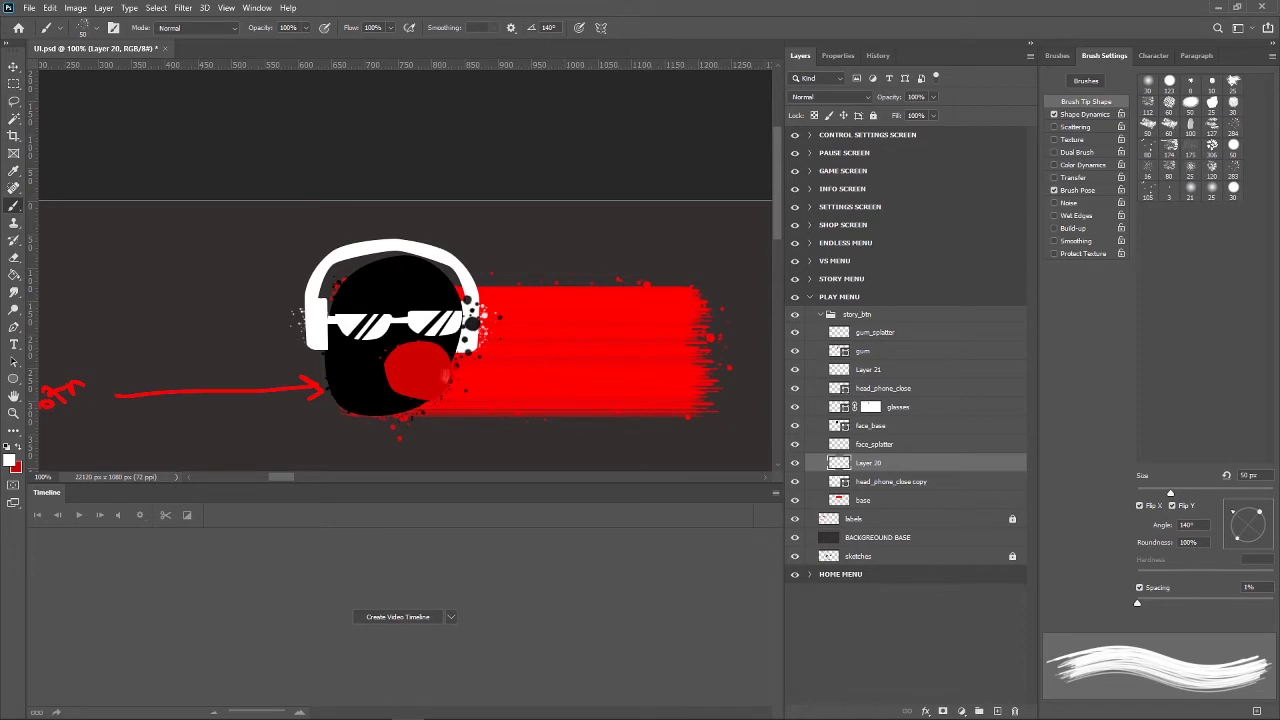
{"action": "left_click", "coordinate": [312, 330], "text": "ctrl"}
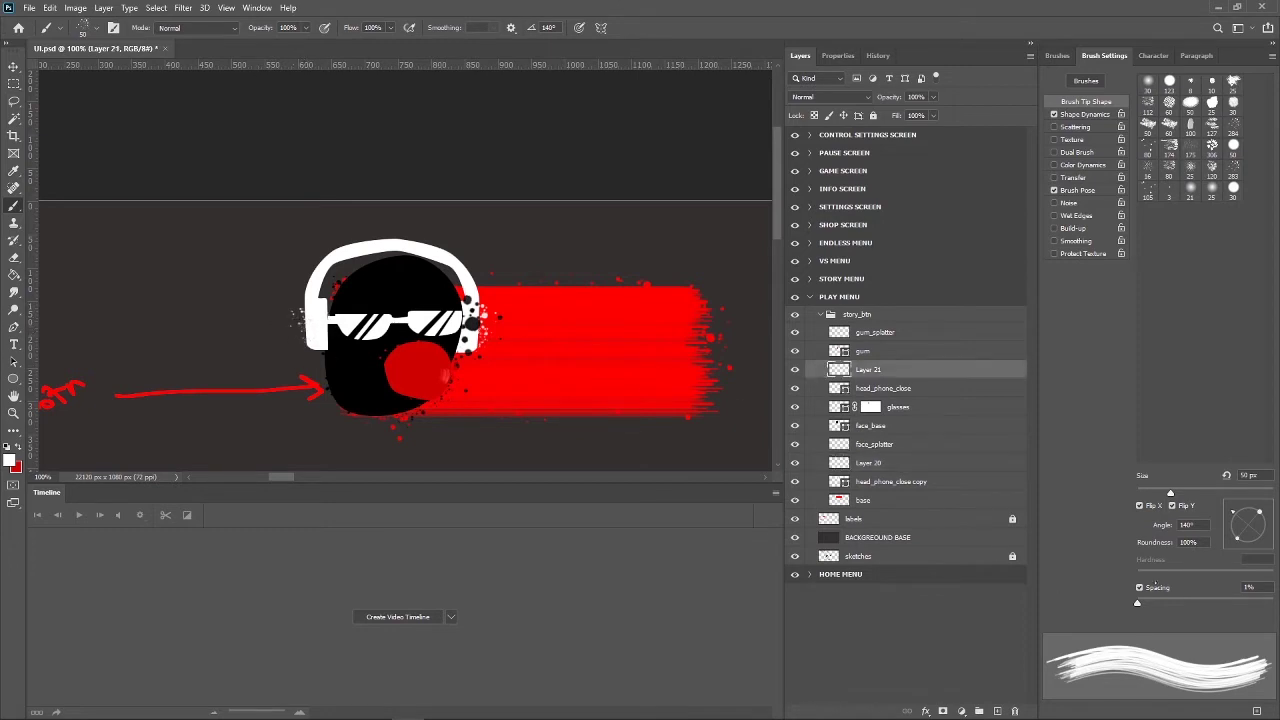
{"action": "left_click_drag", "start_coordinate": [1238, 536], "coordinate": [1252, 506]}
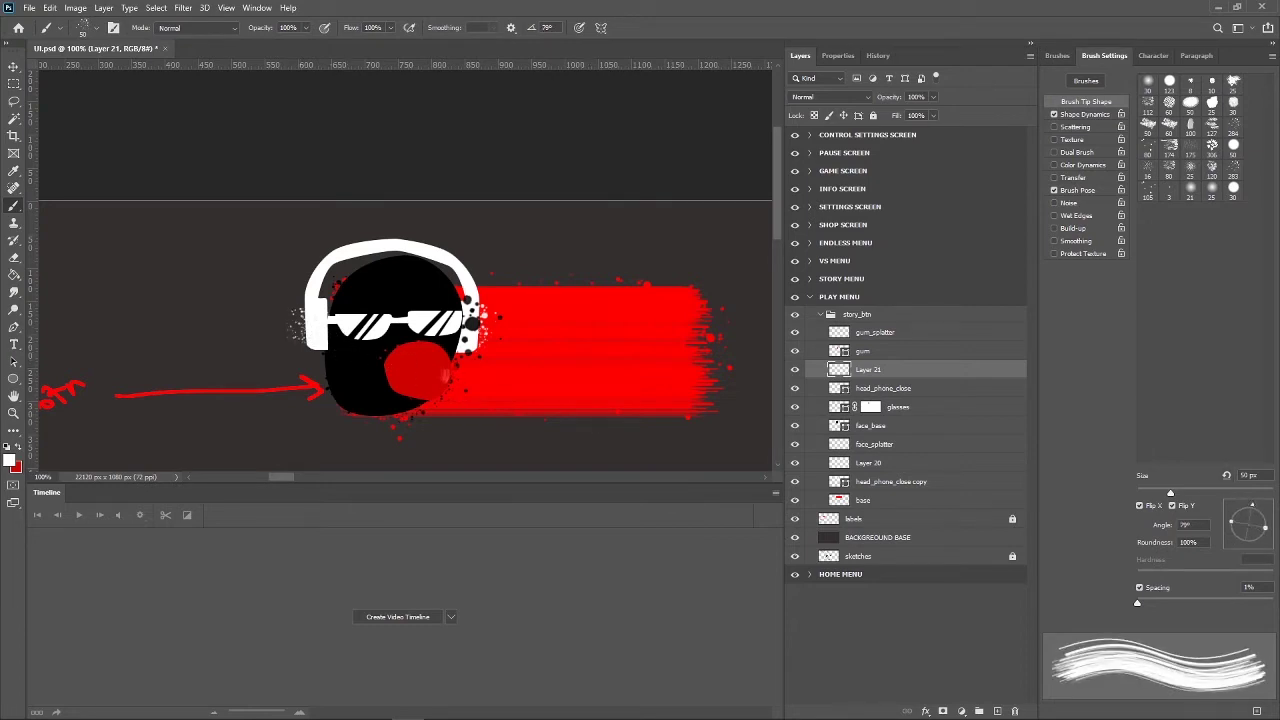
Expand the story_btn group in the Layers panel and select its gum_splatter layer.
{"action": "scroll", "coordinate": [400, 330], "scroll_direction": "down", "scroll_amount": 1}
{"action": "scroll", "coordinate": [400, 330], "scroll_direction": "down", "scroll_amount": 1}
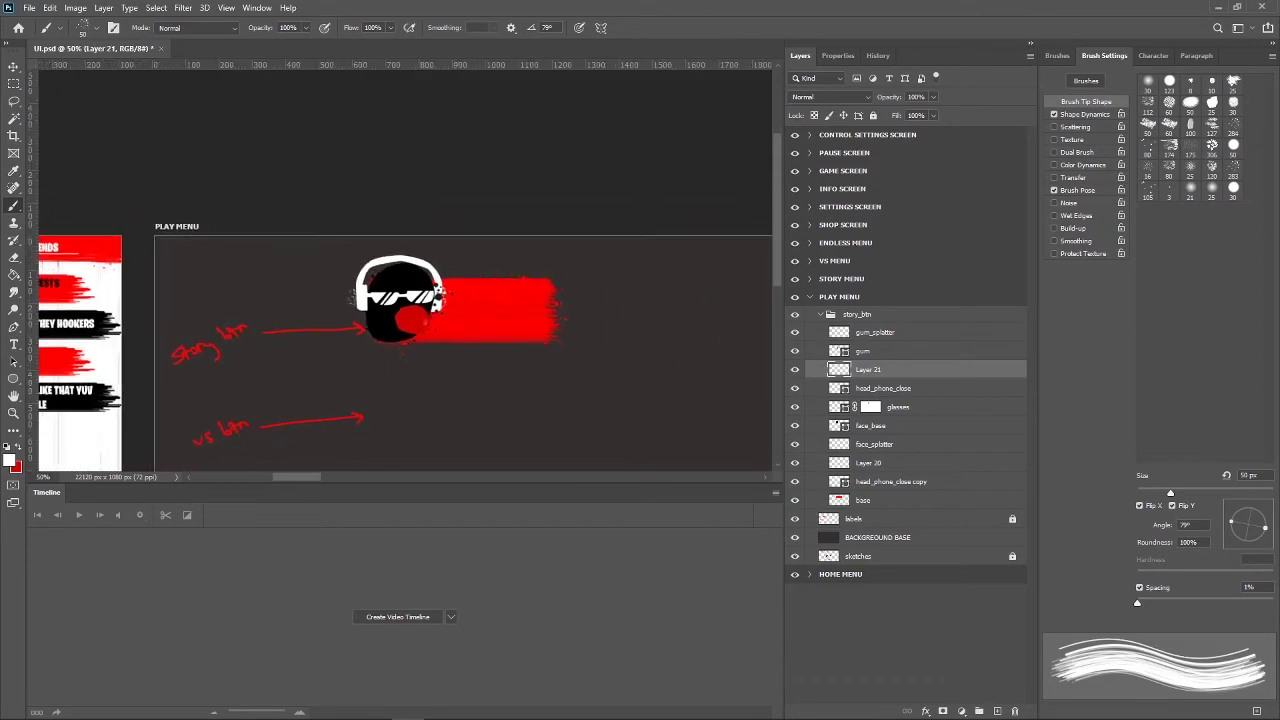
{"action": "scroll", "coordinate": [400, 330], "scroll_direction": "down", "scroll_amount": 1}
{"action": "scroll", "coordinate": [400, 330], "scroll_direction": "left", "scroll_amount": 2}
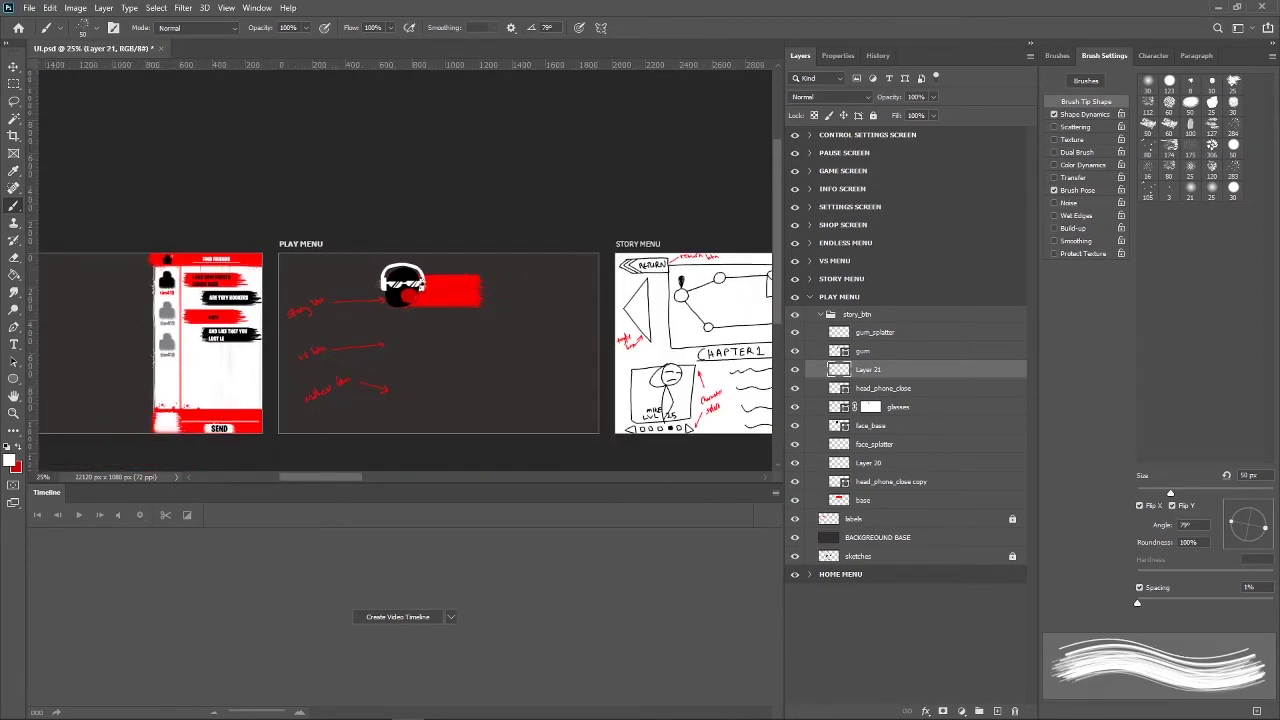
{"action": "scroll", "coordinate": [405, 280], "scroll_direction": "up", "scroll_amount": 1}
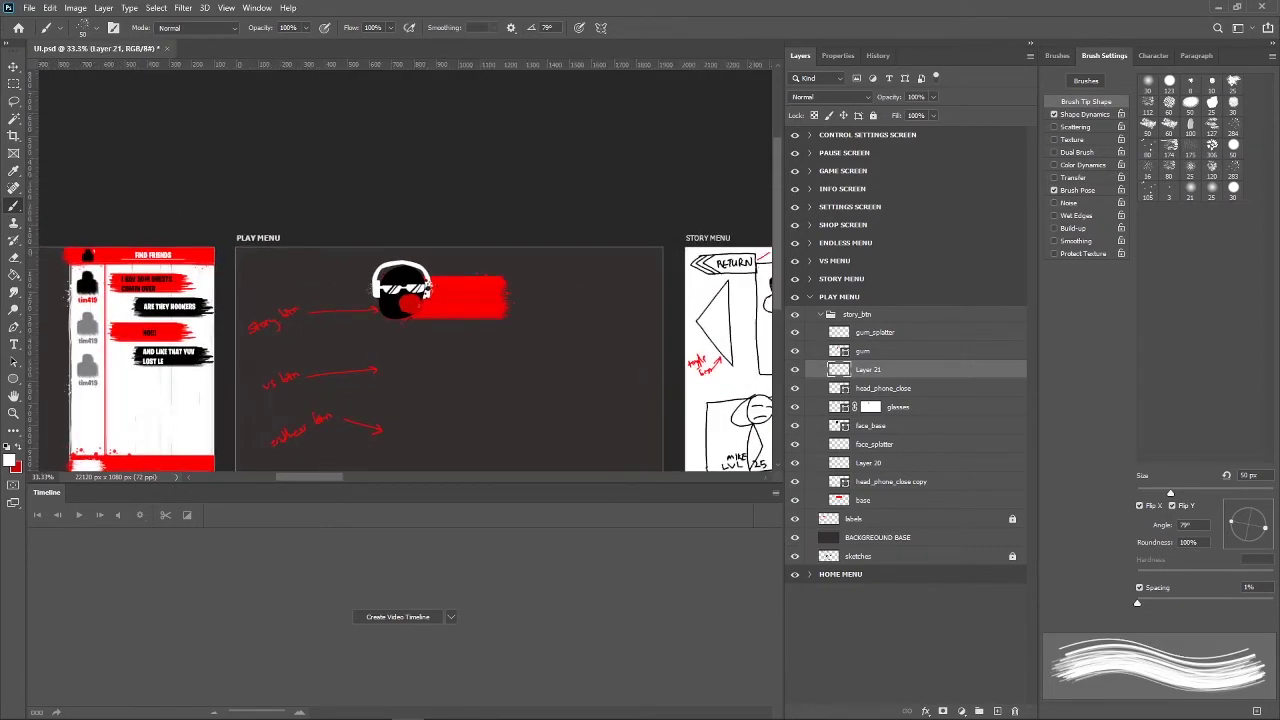
{"action": "scroll", "coordinate": [400, 300], "scroll_direction": "down", "scroll_amount": 1}
{"action": "scroll", "coordinate": [400, 300], "scroll_direction": "down", "scroll_amount": 1}
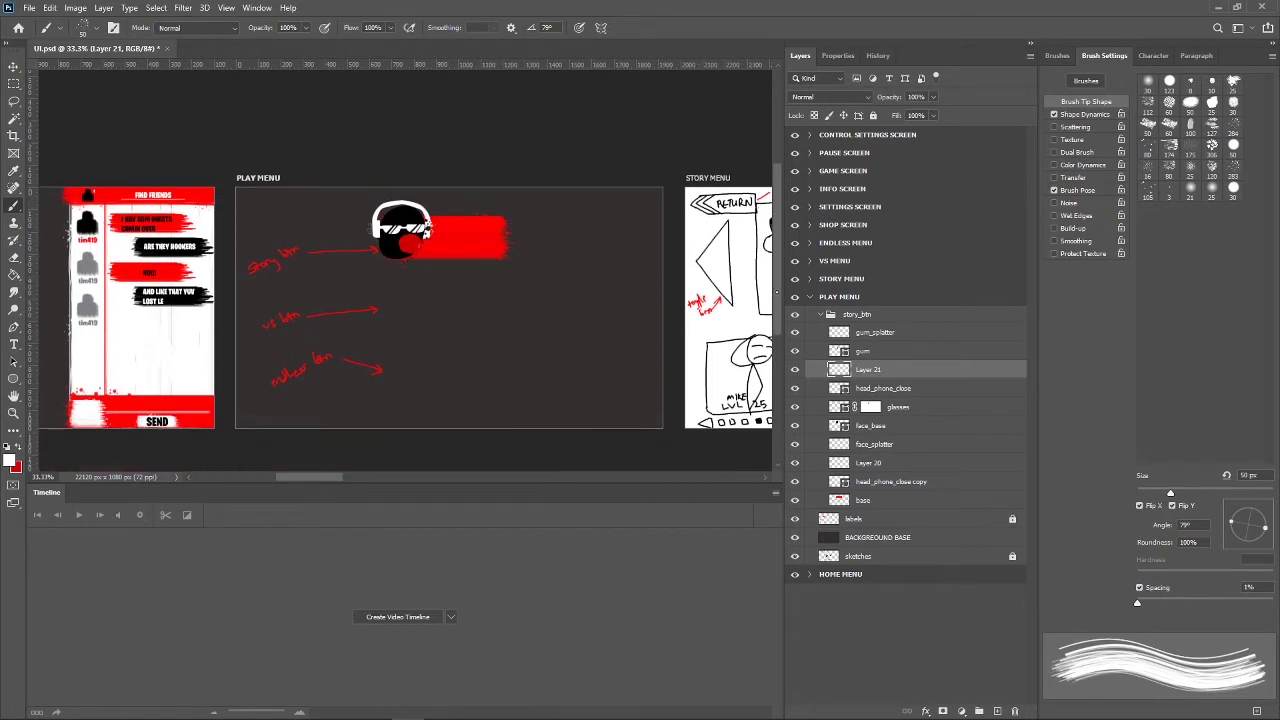
{"action": "scroll", "coordinate": [331, 477], "scroll_direction": "right", "scroll_amount": 3}
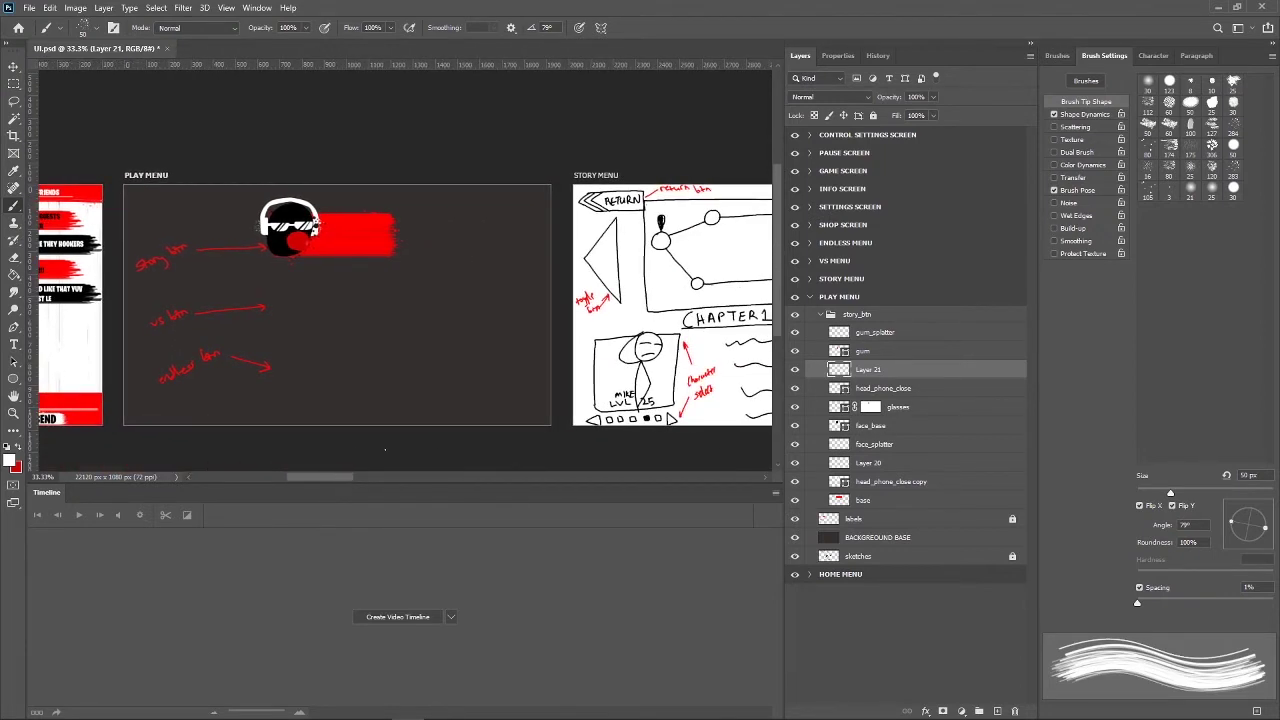
{"action": "left_click", "coordinate": [856, 314]}
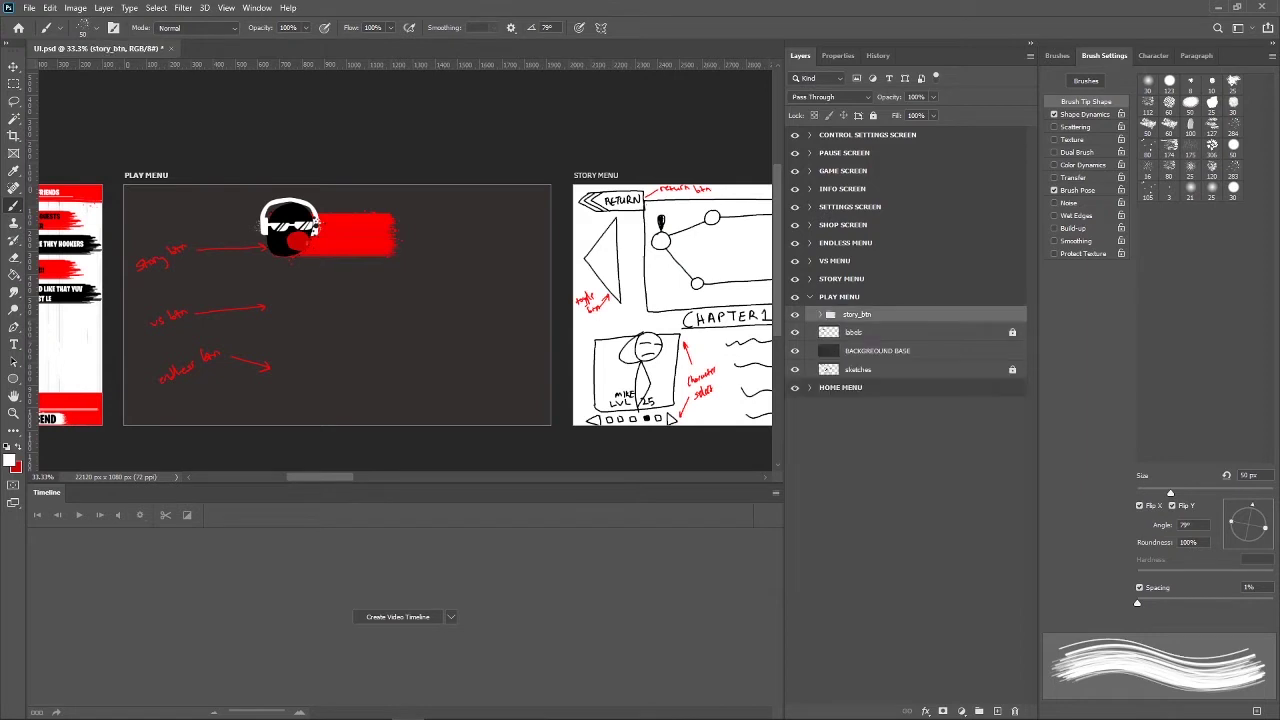
{"action": "left_click", "coordinate": [820, 314]}
{"action": "left_click", "coordinate": [870, 332]}
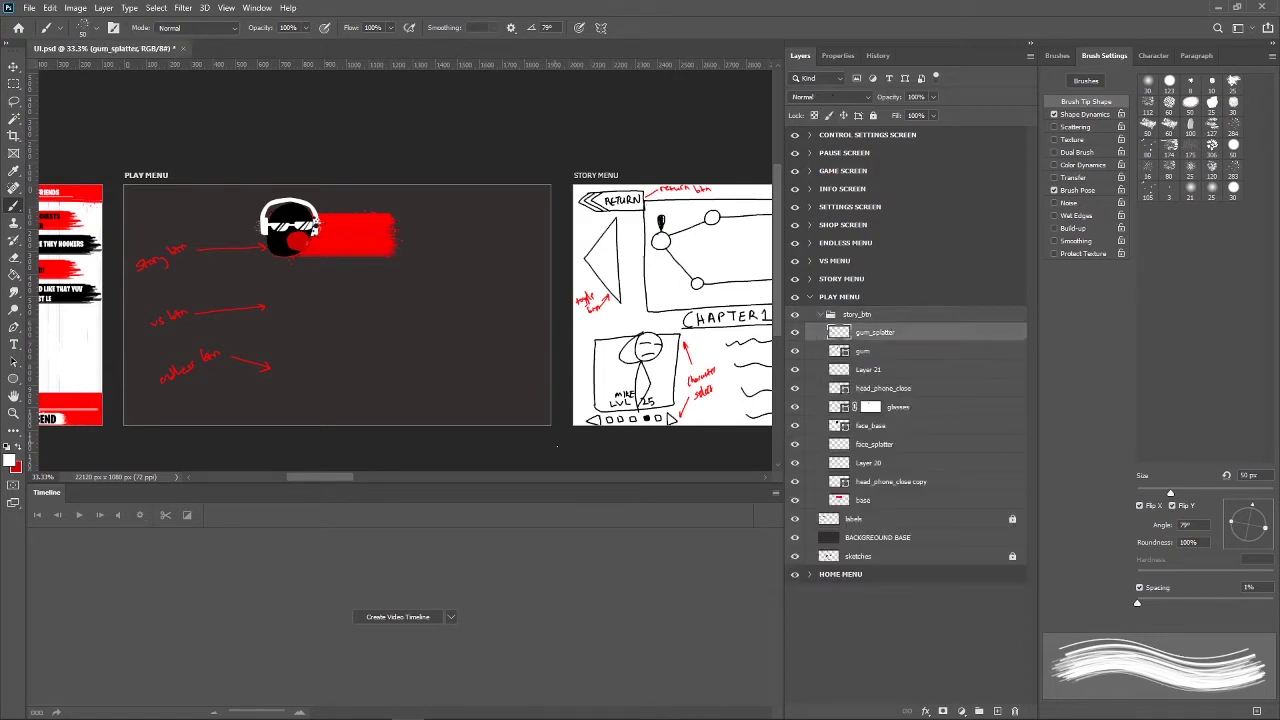
Add a white horizontal text layer reading STORY on the red button bar.
{"action": "right_click", "coordinate": [13, 344]}
{"action": "left_click", "coordinate": [80, 343]}
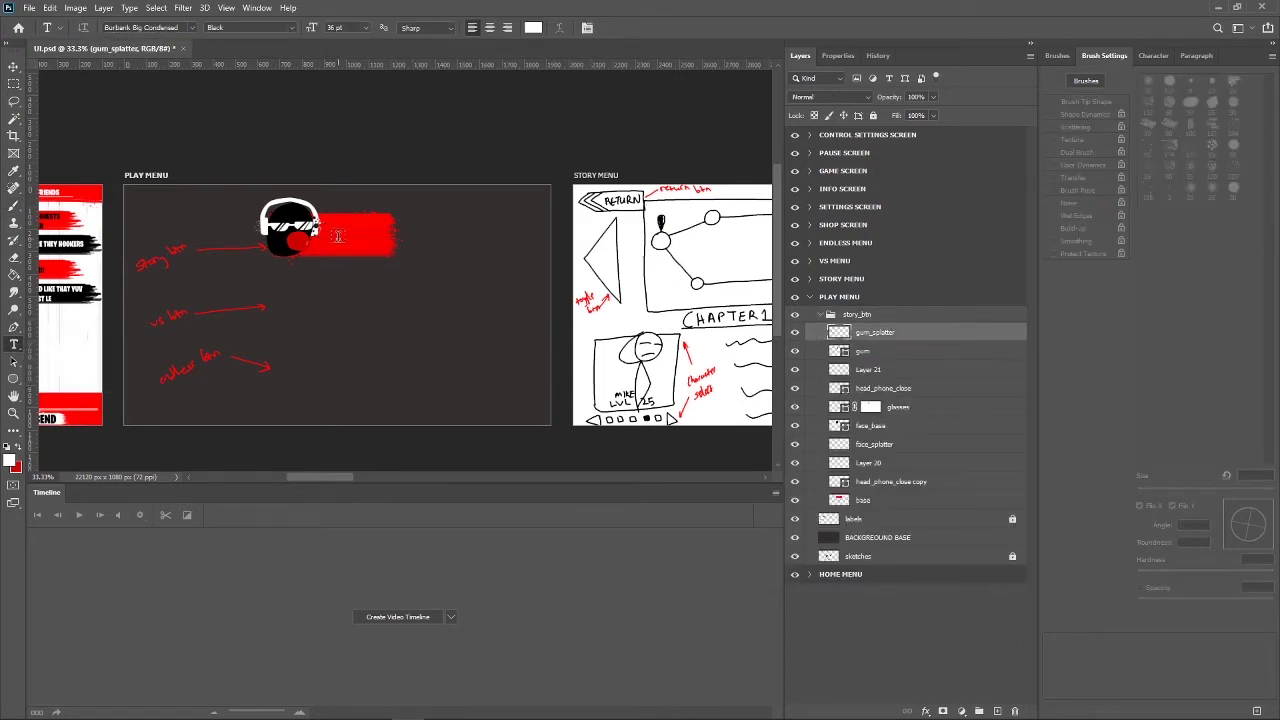
{"action": "left_click", "coordinate": [337, 236]}
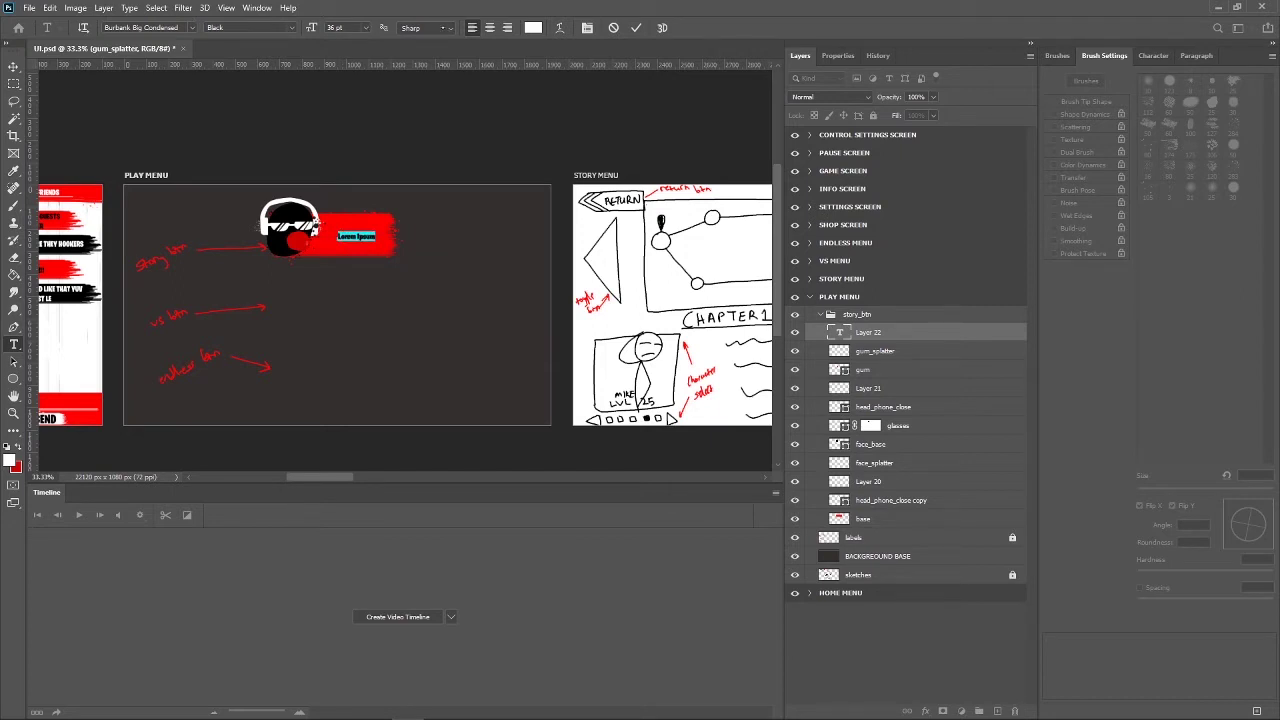
{"action": "left_click", "coordinate": [533, 27]}
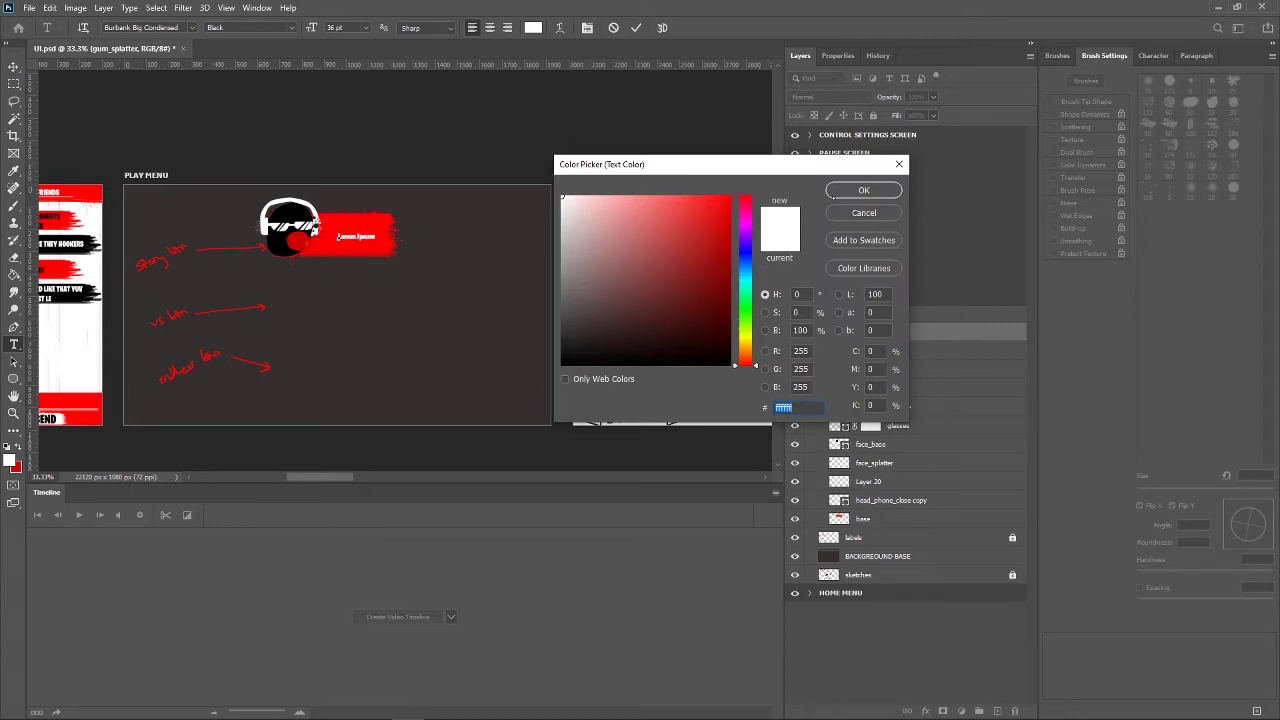
{"action": "left_click", "coordinate": [832, 196]}
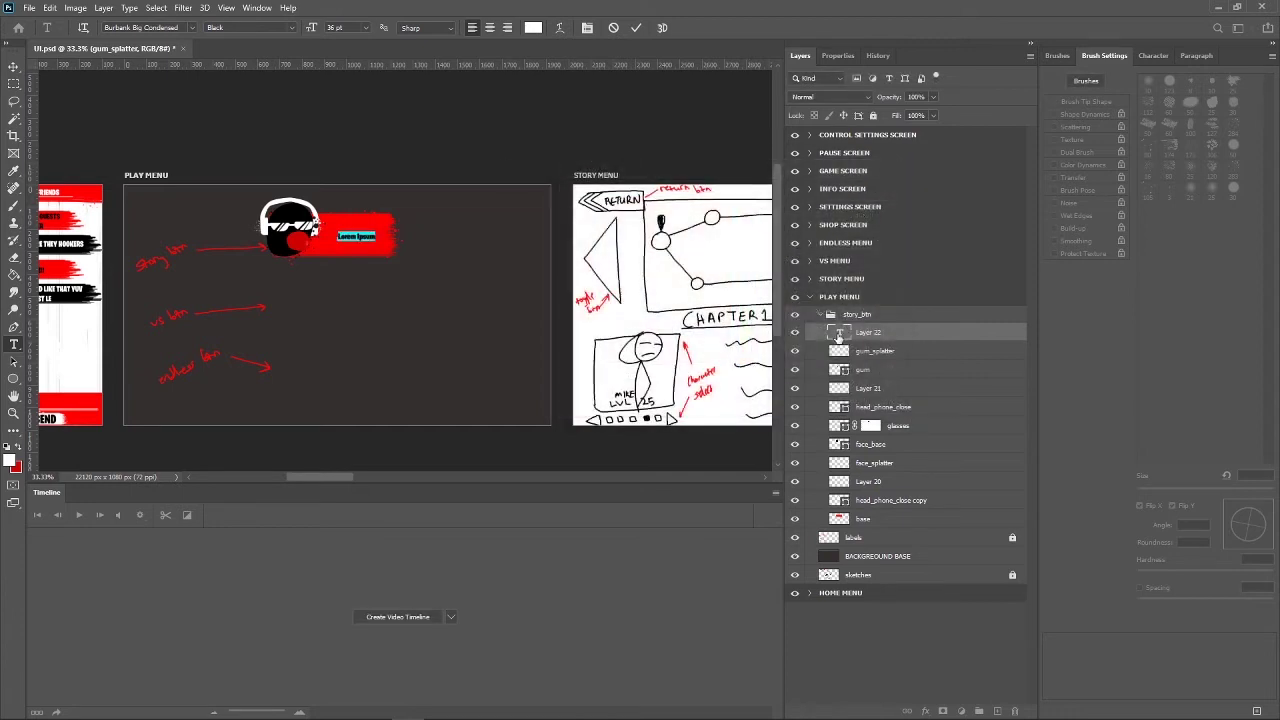
{"action": "left_click", "coordinate": [838, 337]}
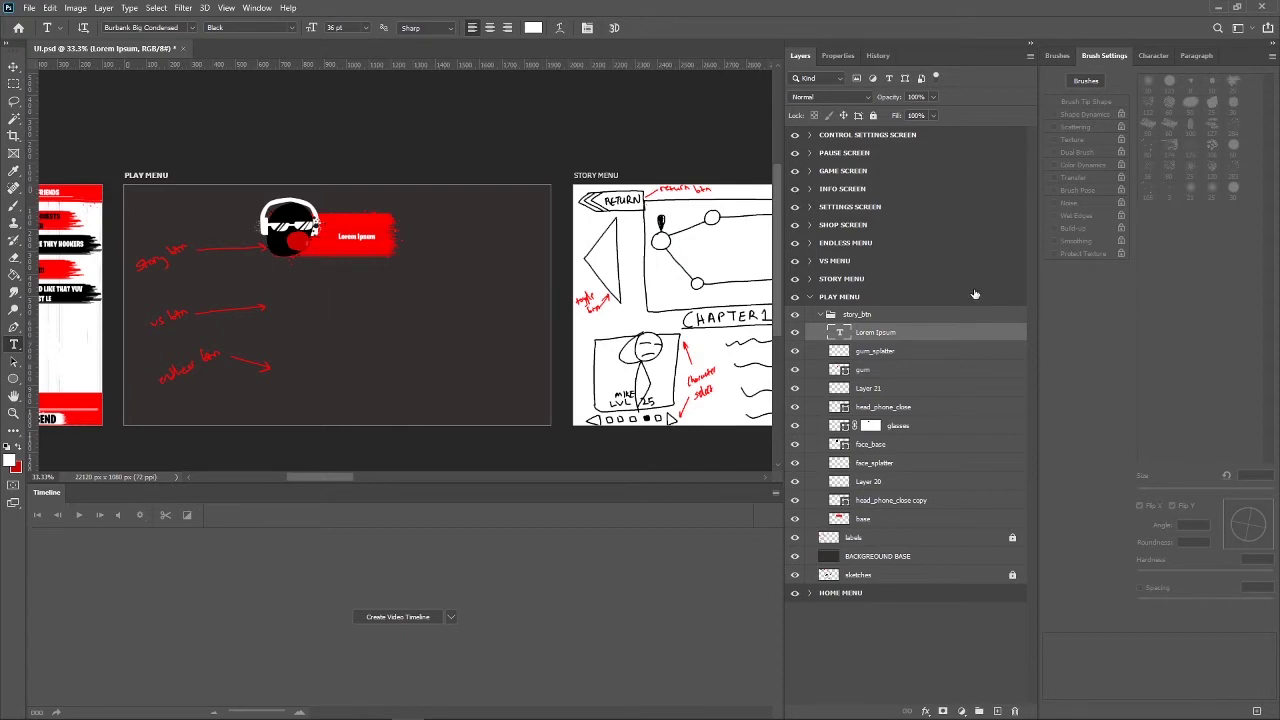
{"action": "double_click", "coordinate": [839, 333]}
{"action": "left_click", "coordinate": [338, 237]}
{"action": "type", "text": "STORY"}
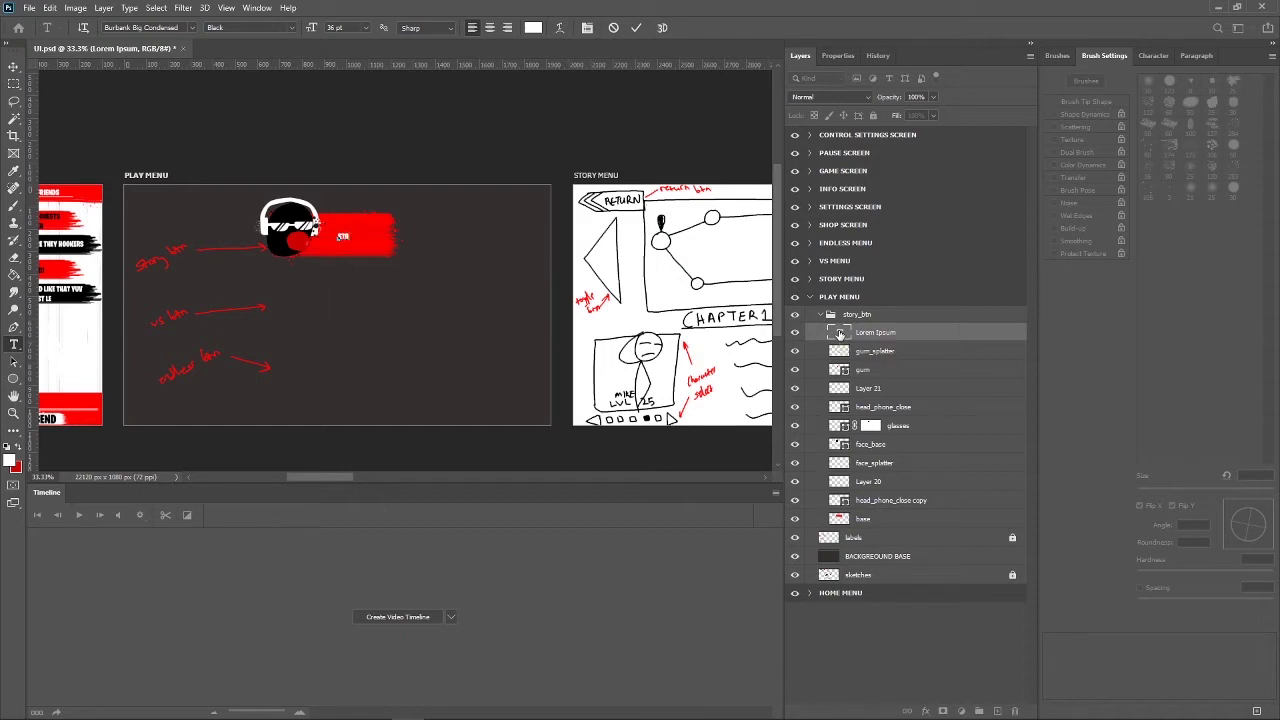
{"action": "left_click", "coordinate": [12, 68]}
Free-transform the STORY text, leaving it slightly smaller on the red bar.
{"action": "key", "text": "ctrl+t"}
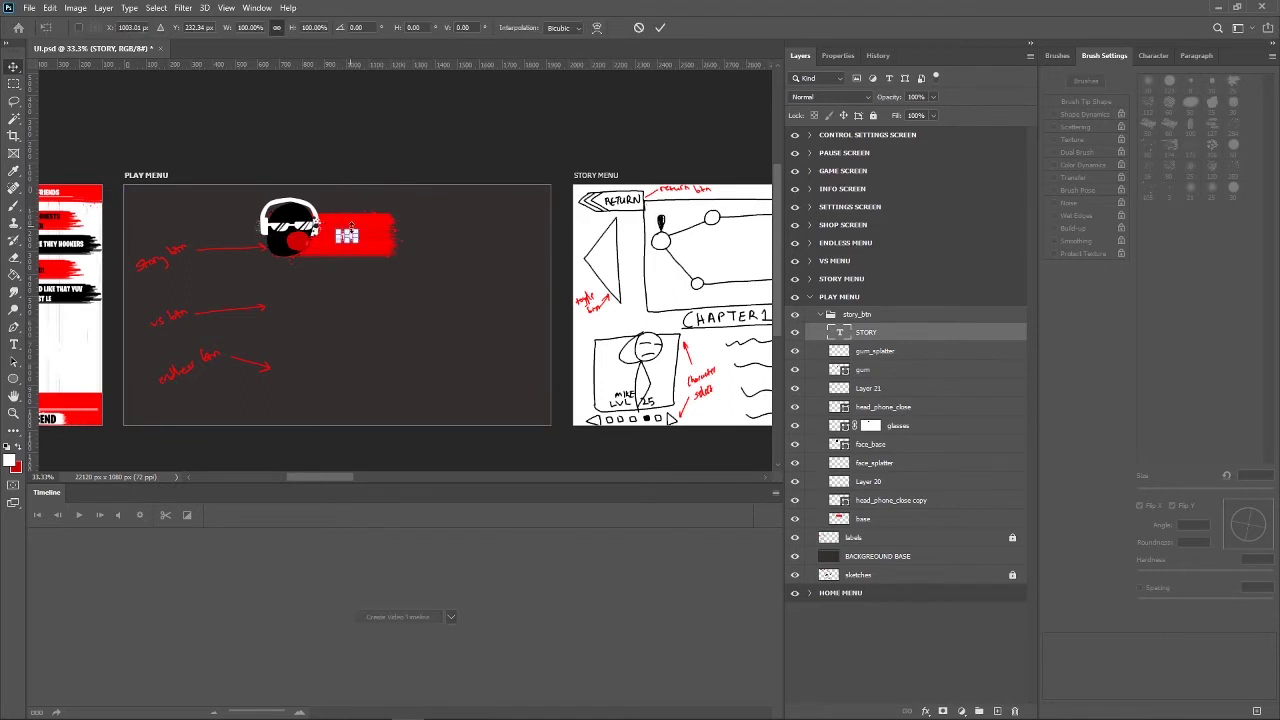
{"action": "left_click_drag", "start_coordinate": [368, 244], "coordinate": [379, 212]}
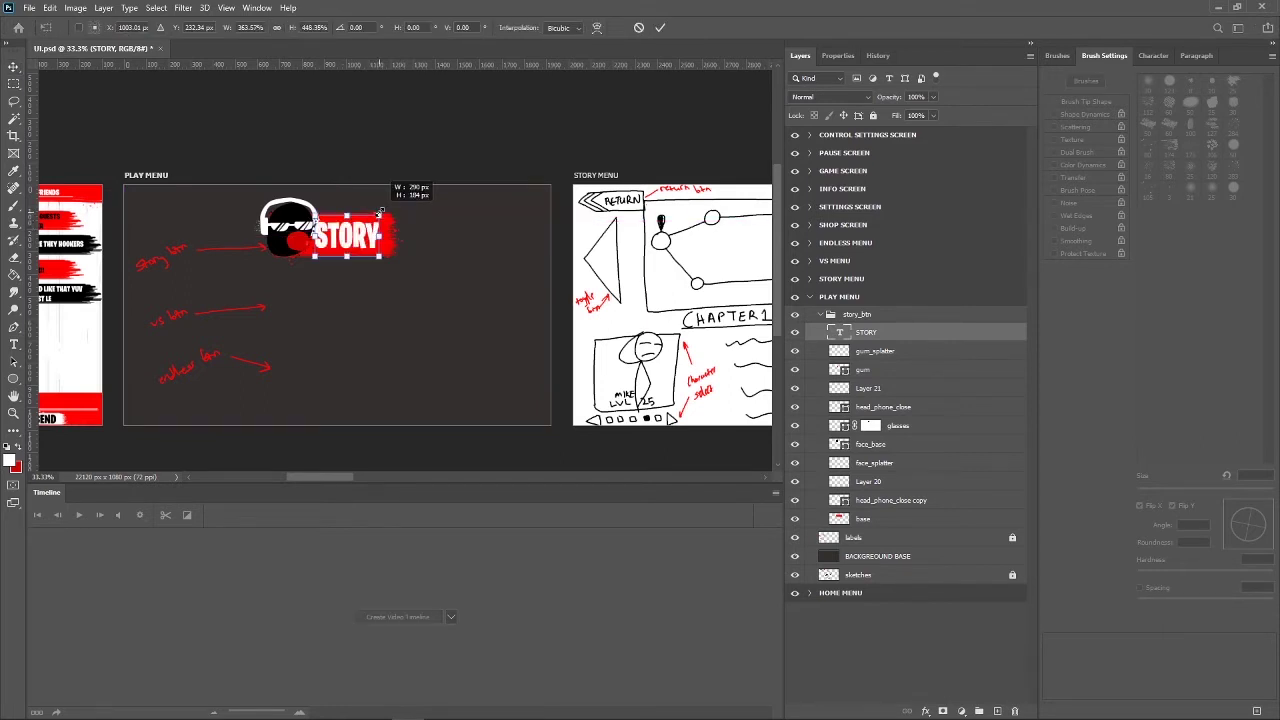
{"action": "mouse_move", "coordinate": [380, 212]}
{"action": "left_mouse_down"}
{"action": "mouse_move", "coordinate": [412, 203]}
{"action": "mouse_move", "coordinate": [349, 234]}
{"action": "mouse_move", "coordinate": [358, 217]}
{"action": "left_mouse_up"}
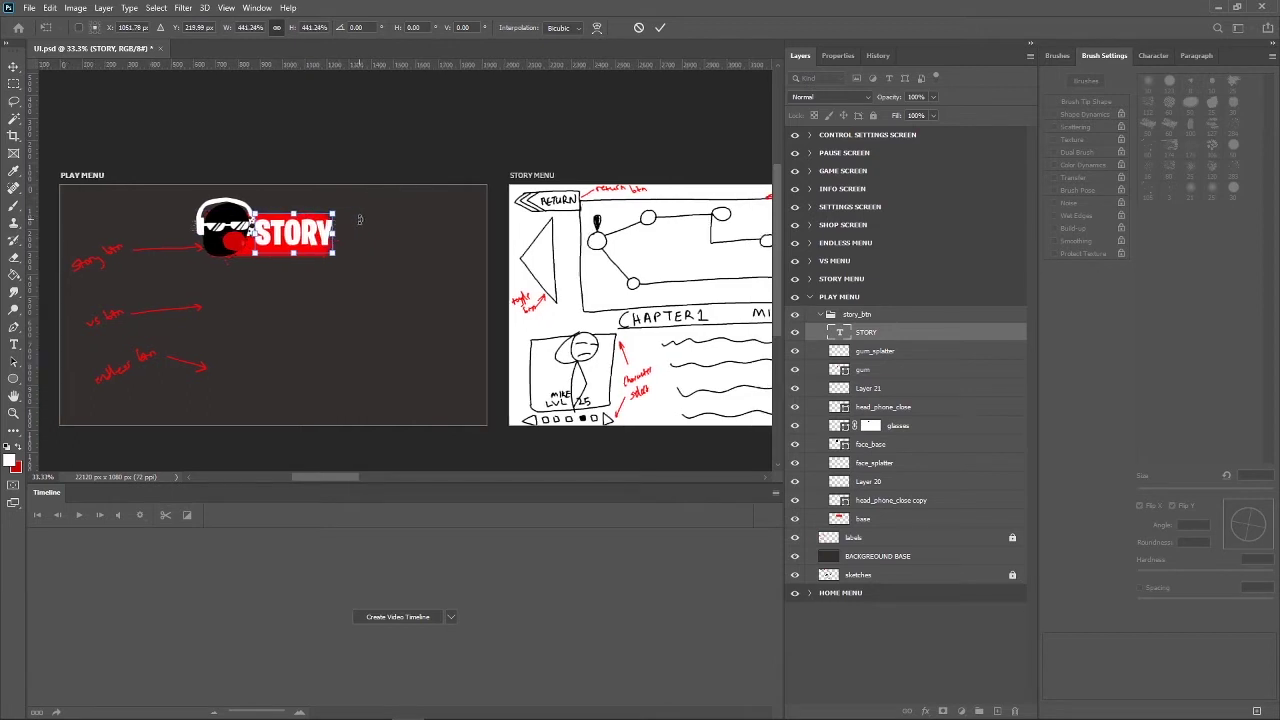
{"action": "key", "text": "ctrl+plus"}
{"action": "key", "text": "ctrl+plus"}
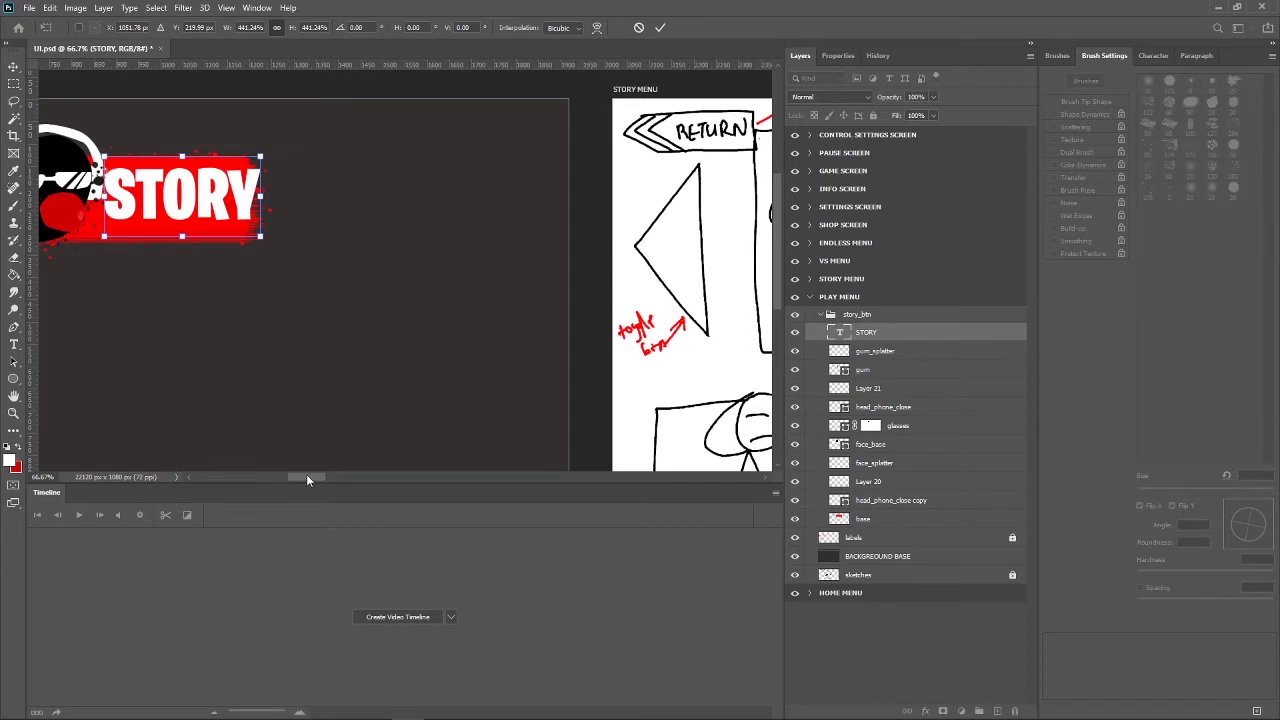
{"action": "left_click_drag", "start_coordinate": [312, 477], "coordinate": [305, 478]}
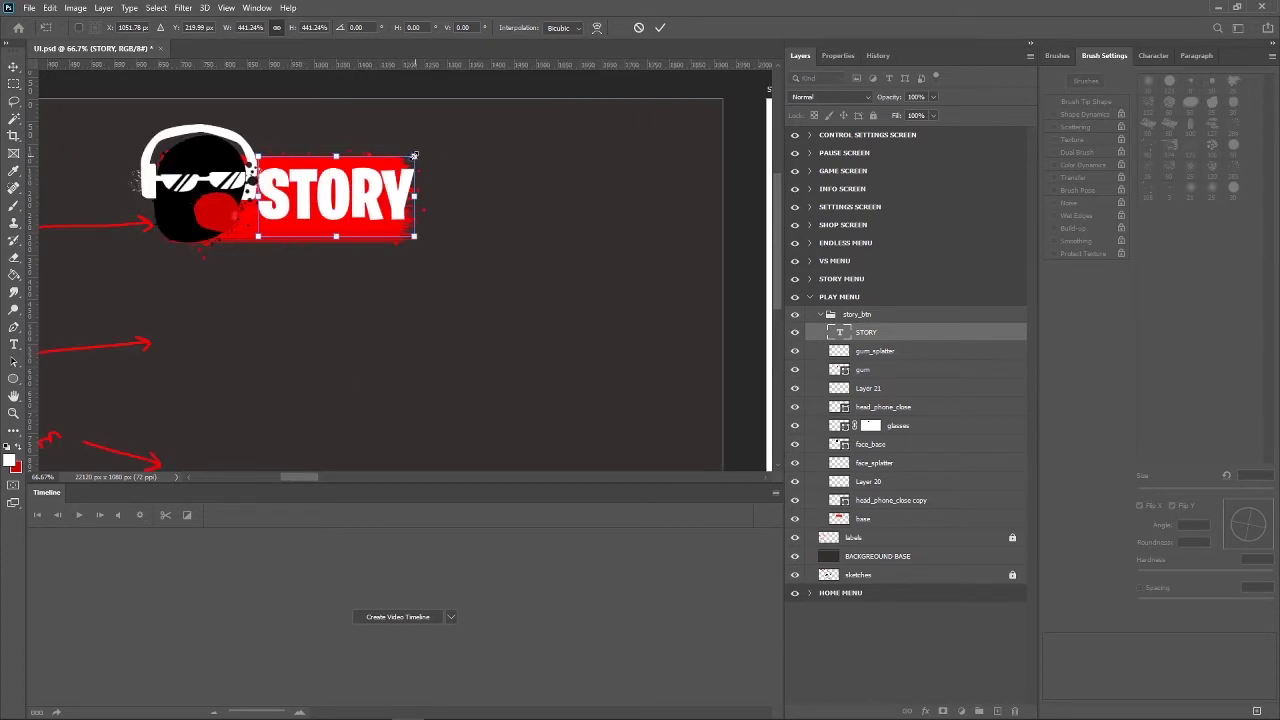
{"action": "left_click_drag", "start_coordinate": [414, 156], "coordinate": [381, 152]}
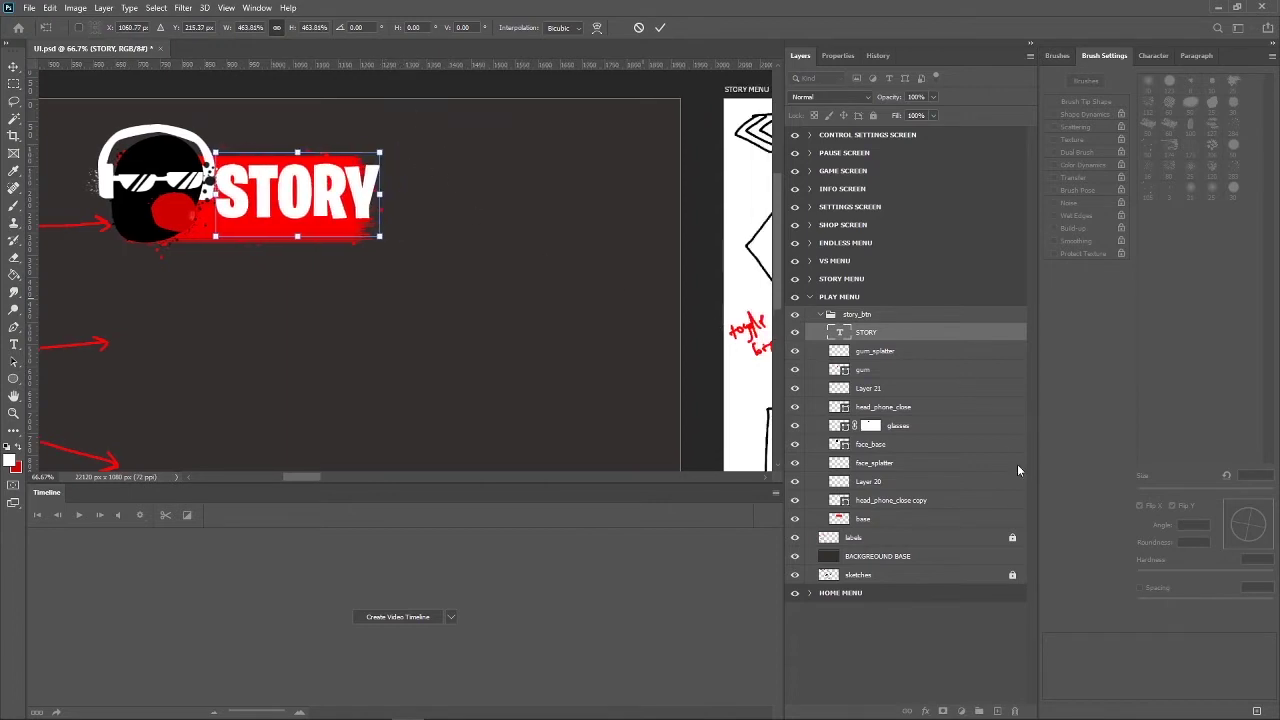
Move the STORY layer below head_phone_close copy and slide the text left under the head.
{"action": "left_click_drag", "start_coordinate": [881, 339], "coordinate": [912, 510]}
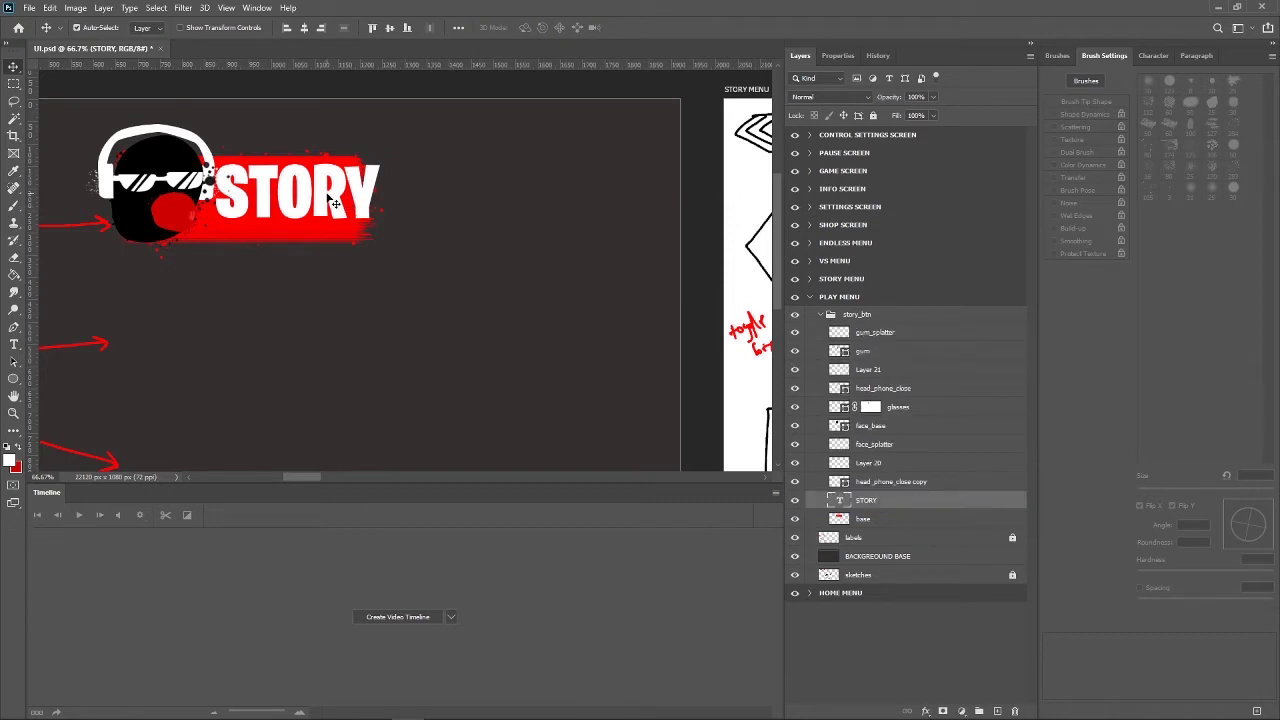
{"action": "left_click_drag", "start_coordinate": [312, 200], "coordinate": [305, 205]}
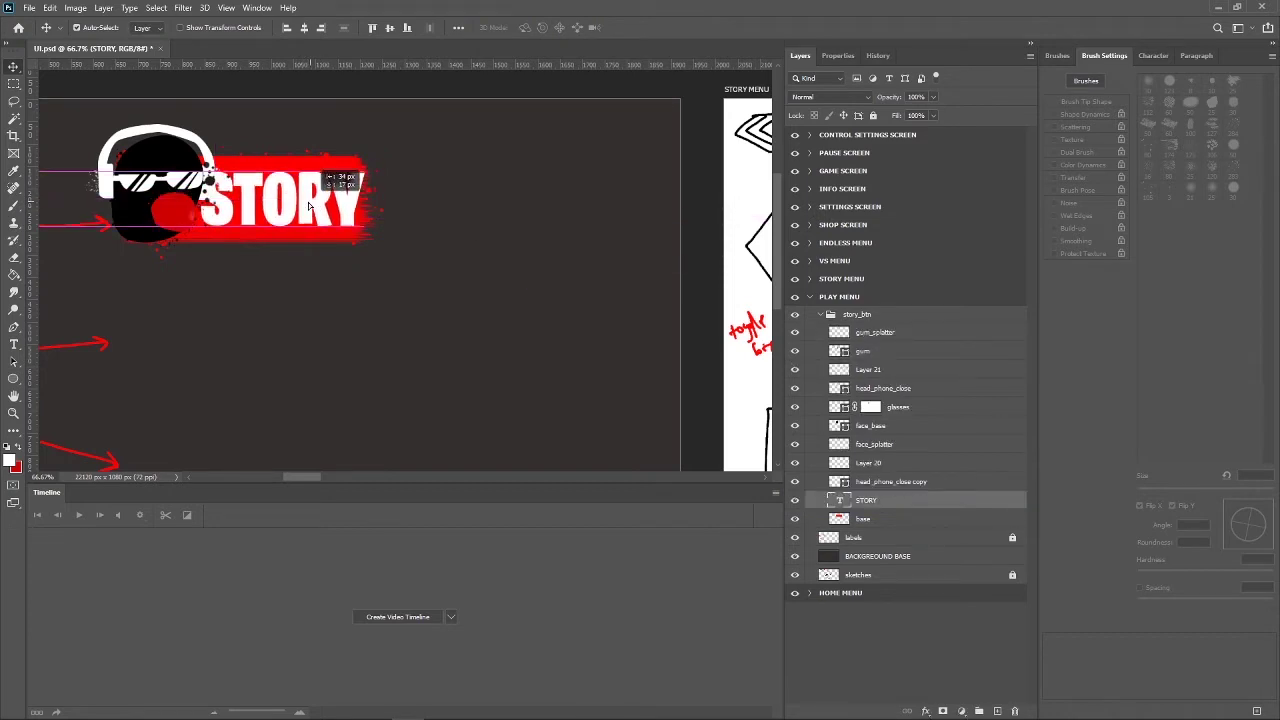
{"action": "left_click_drag", "start_coordinate": [305, 205], "coordinate": [310, 201]}
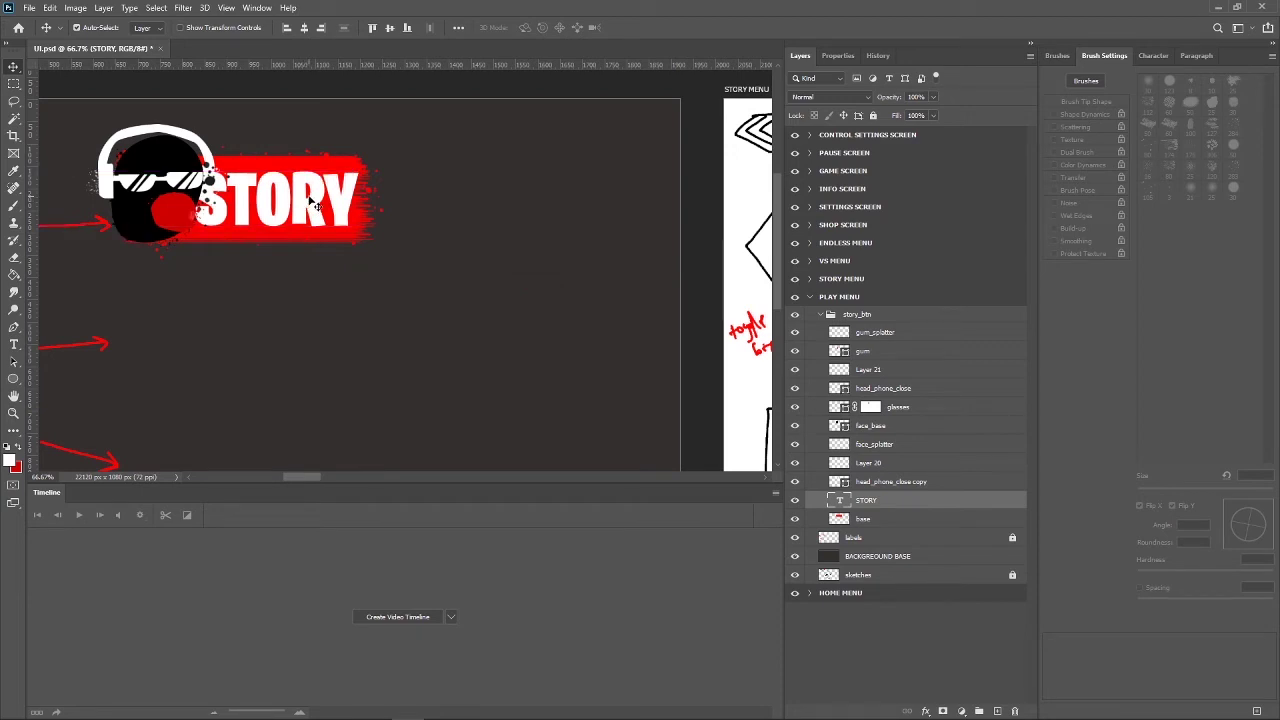
Add an empty layer above base and group the face layers into a group named DRAWING.
{"action": "left_click", "coordinate": [862, 519]}
{"action": "left_click", "coordinate": [997, 711]}
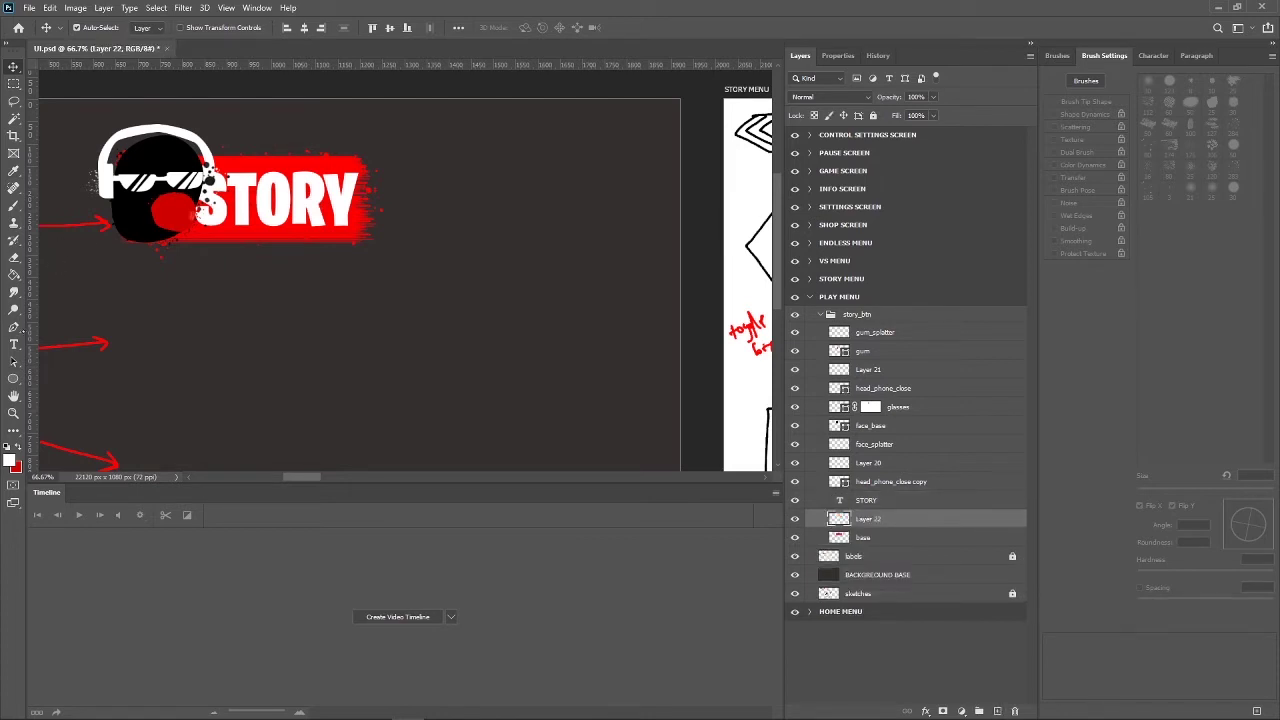
{"action": "left_click", "coordinate": [898, 483]}
{"action": "left_click", "coordinate": [884, 337], "text": "shift"}
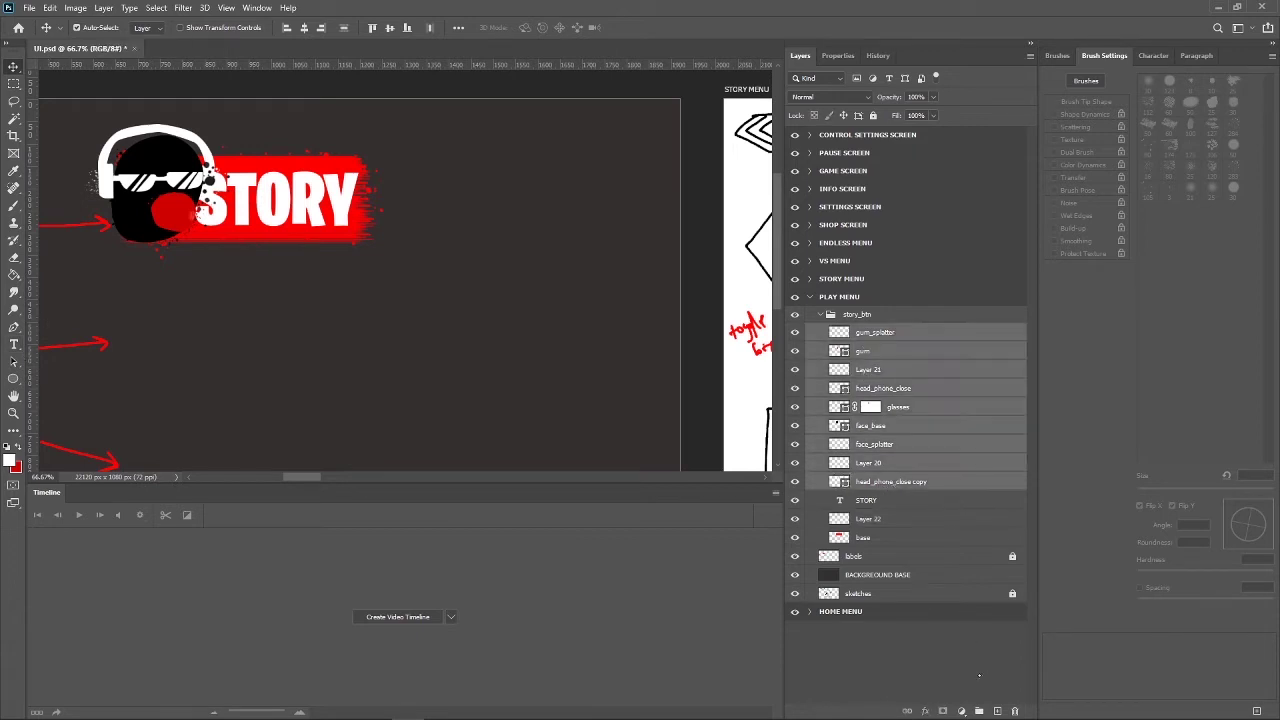
{"action": "left_click", "coordinate": [979, 711]}
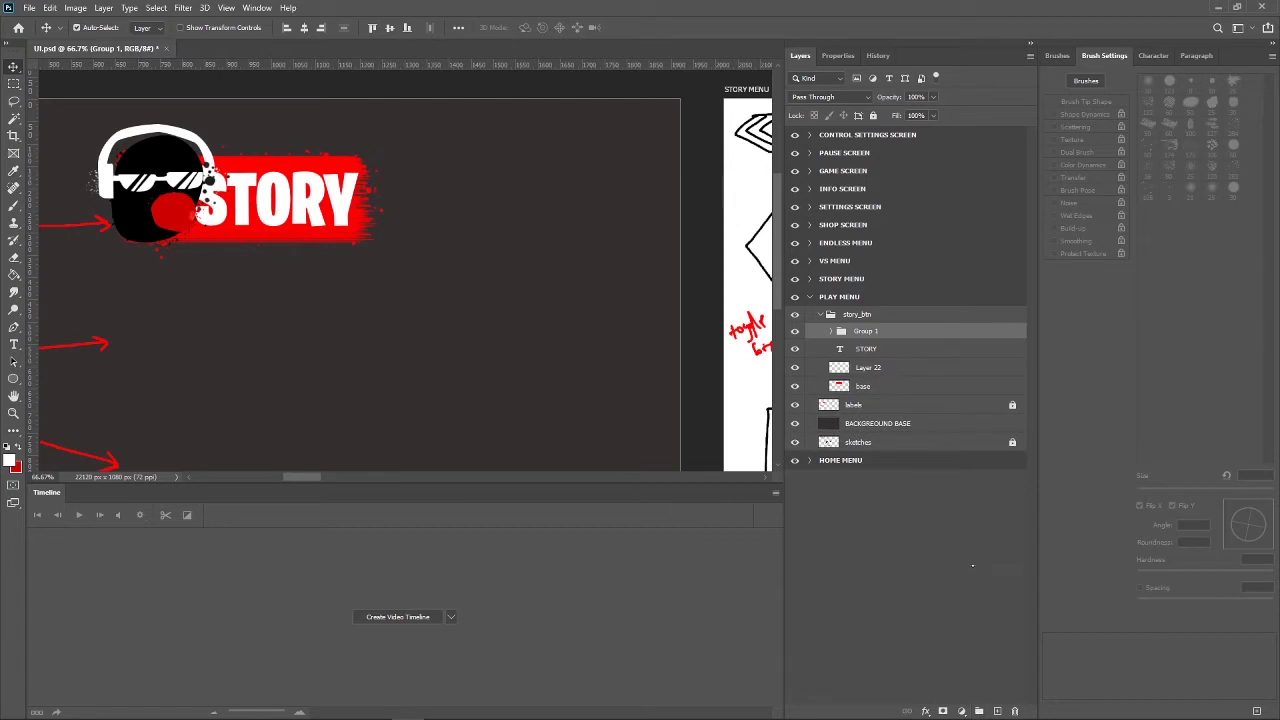
{"action": "double_click", "coordinate": [866, 332]}
{"action": "type", "text": "DRAWING"}
{"action": "key", "text": "Return"}
Nudge the DRAWING group's face art one pixel step left.
{"action": "left_click", "coordinate": [795, 331]}
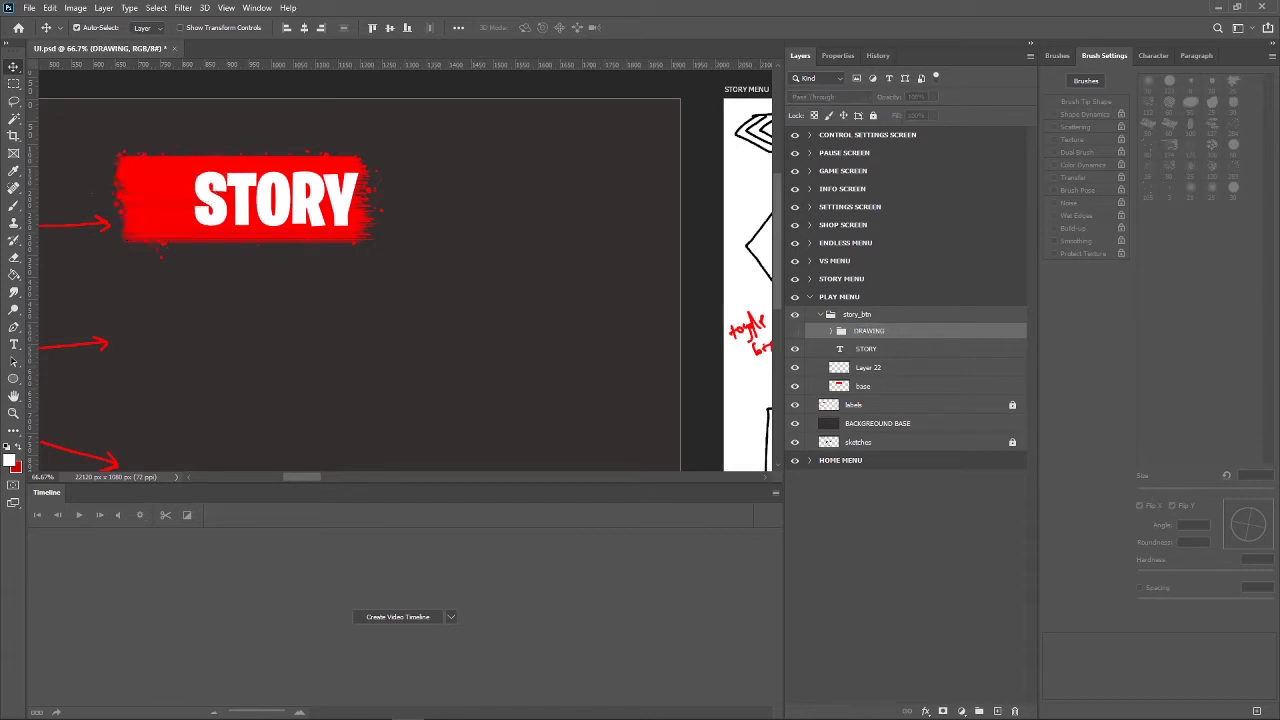
{"action": "left_click", "coordinate": [795, 331]}
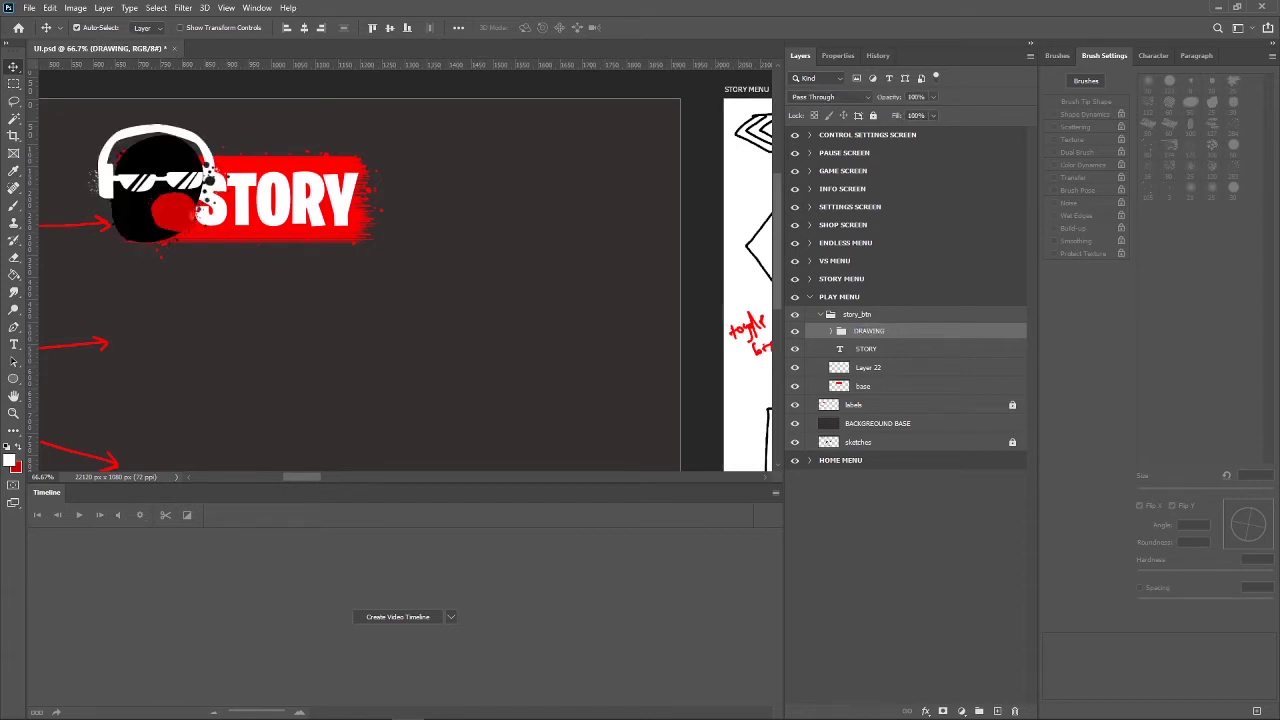
{"action": "key", "text": "Left"}
{"action": "key", "text": "Left"}
{"action": "key", "text": "Left"}
{"action": "key", "text": "Left"}
{"action": "key", "text": "Left"}
{"action": "key", "text": "Left"}
{"action": "key", "text": "Left"}
{"action": "key", "text": "Left"}
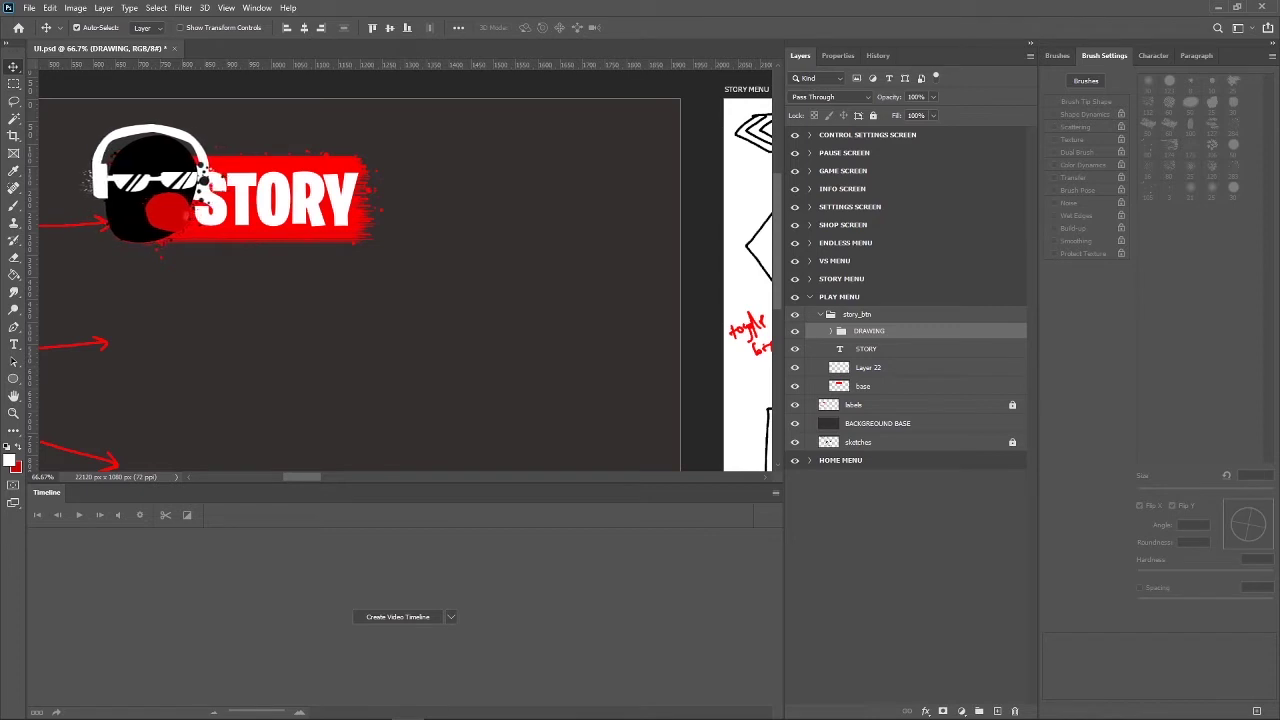
{"action": "key", "text": "Left"}
{"action": "key", "text": "Left"}
{"action": "key", "text": "Right"}
{"action": "key", "text": "Right"}
{"action": "key", "text": "Right"}
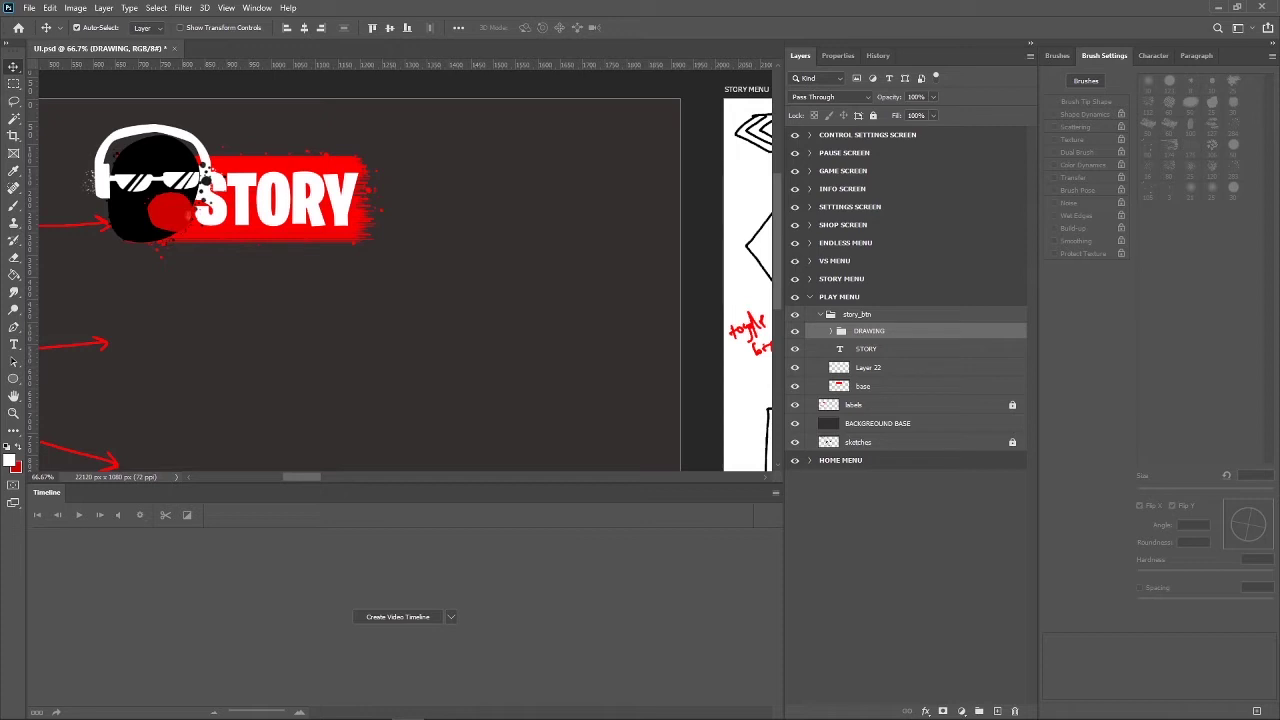
Rename the empty Layer 22 below the STORY text to story_splatter.
{"action": "key", "text": "alt+bracketleft"}
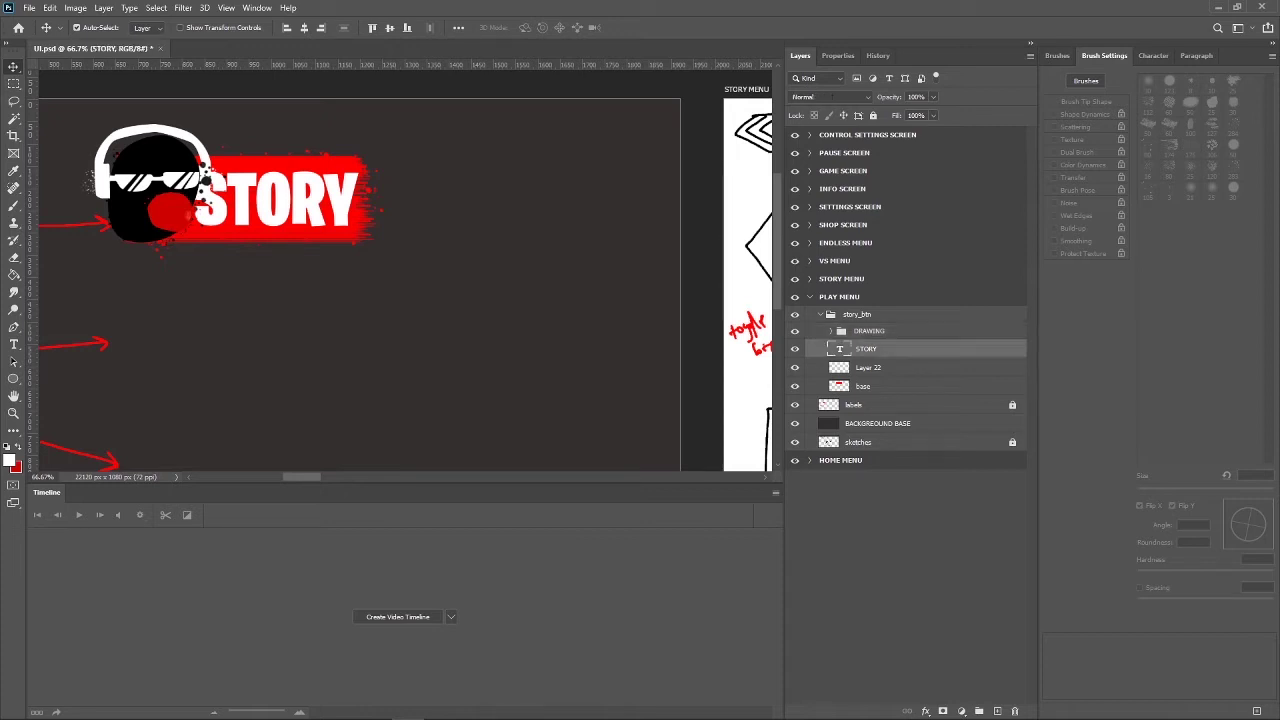
{"action": "key", "text": "alt+bracketleft"}
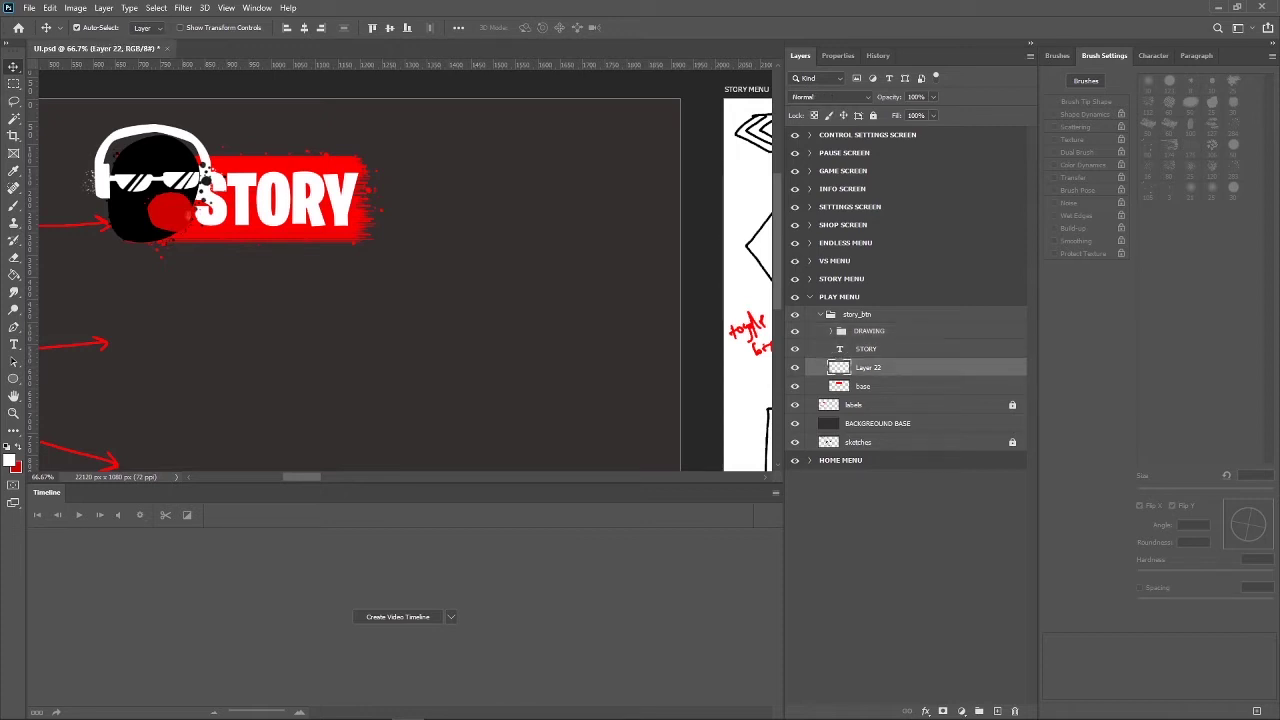
{"action": "double_click", "coordinate": [868, 367]}
{"action": "type", "text": "st"}
{"action": "key", "text": "ctrl+shift+Left"}
{"action": "key", "text": "ctrl+shift+Left"}
{"action": "key", "text": "Return"}
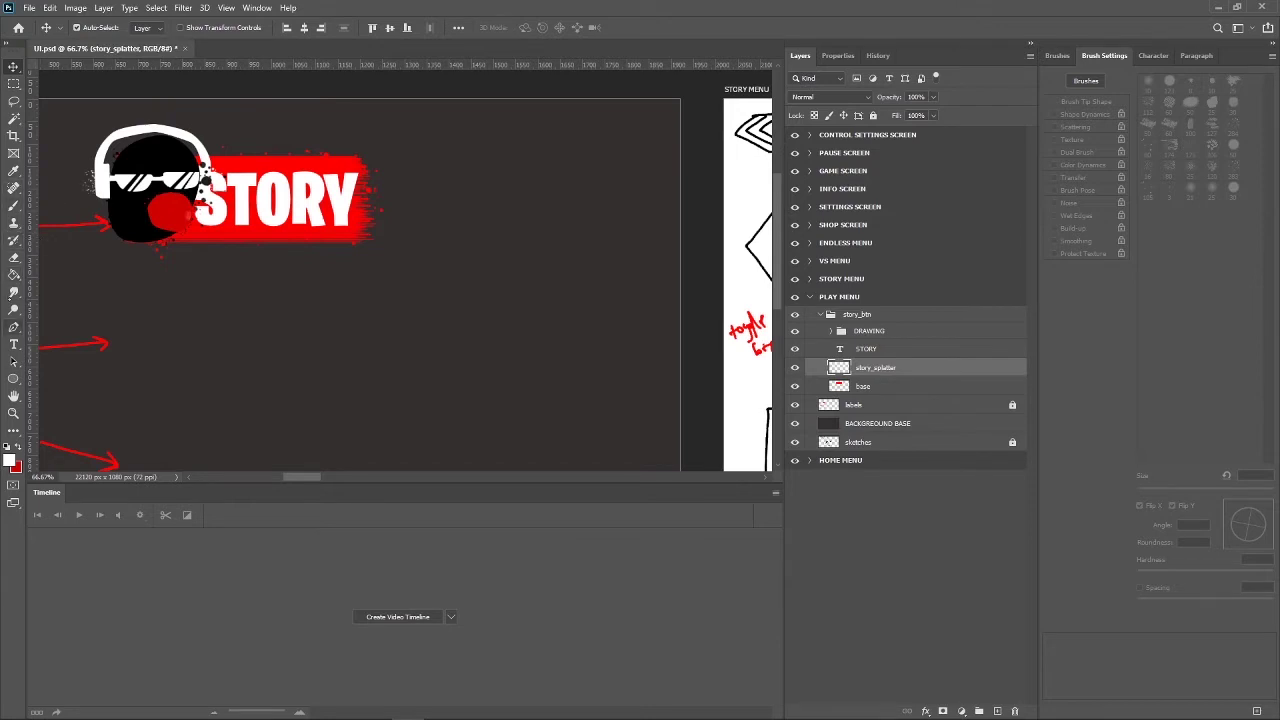
Set the Brush to a 150 px splatter tip angled at 2°, undoing one test stroke.
{"action": "left_click", "coordinate": [14, 204]}
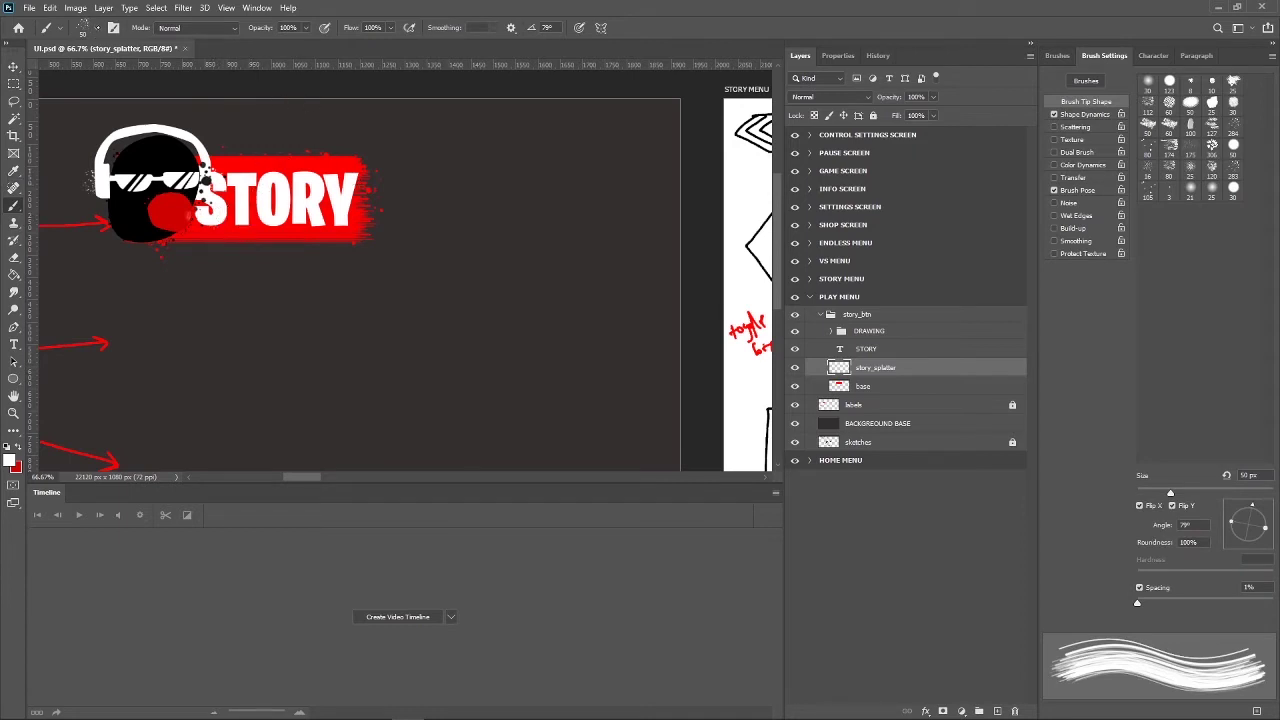
{"action": "left_click", "coordinate": [97, 27]}
{"action": "type", "text": "150"}
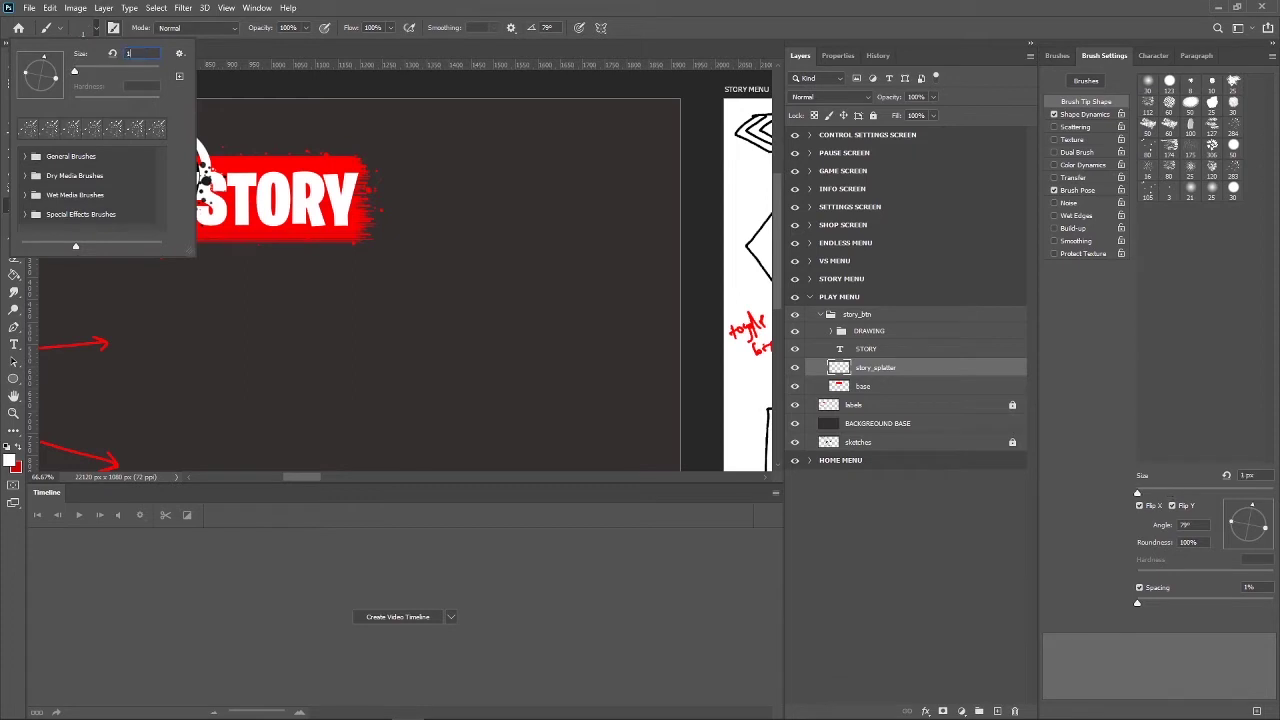
{"action": "key", "text": "Return"}
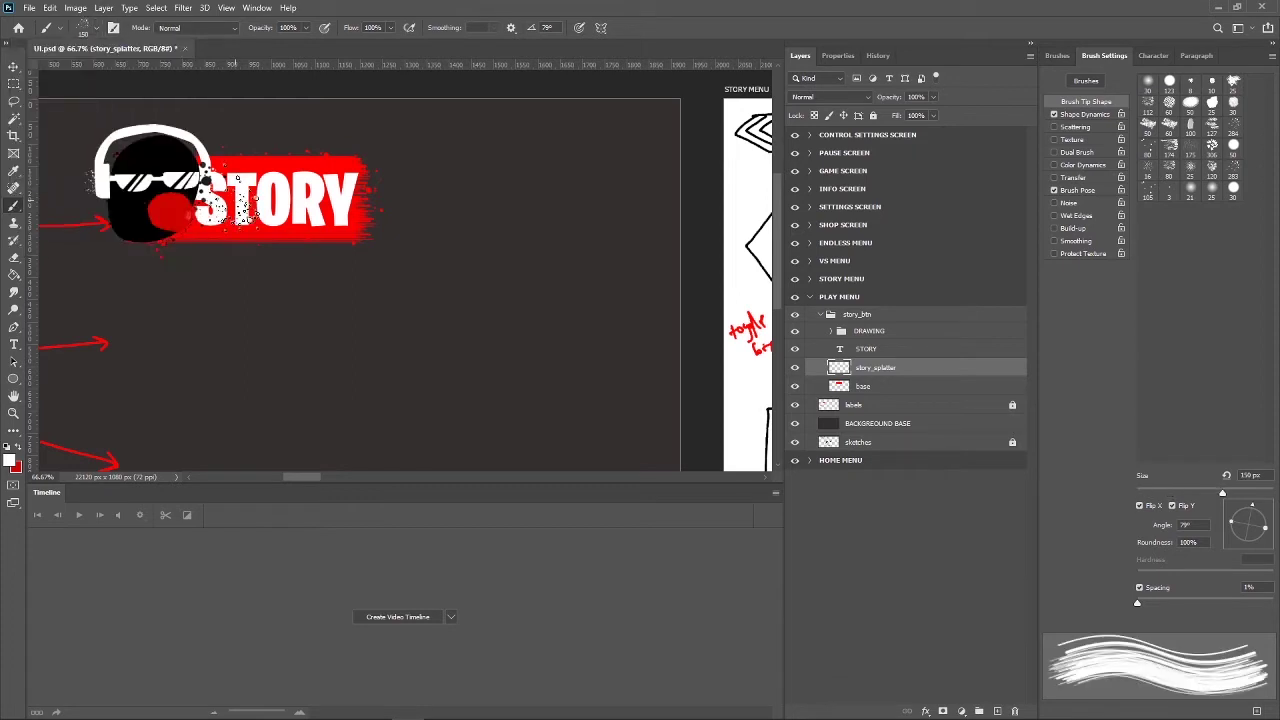
{"action": "left_click_drag", "start_coordinate": [342, 210], "coordinate": [298, 218]}
{"action": "key", "text": "ctrl+z"}
{"action": "left_click_drag", "start_coordinate": [1256, 505], "coordinate": [1277, 524]}
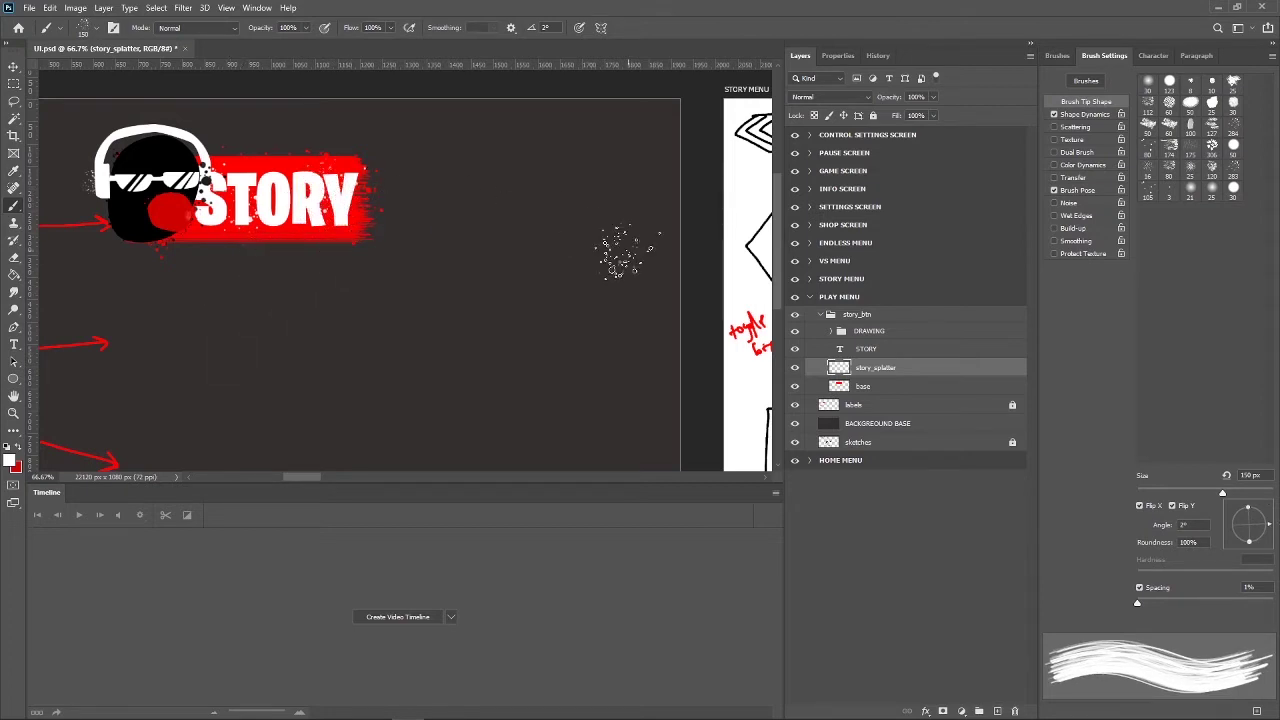
{"action": "key", "text": "ctrl+minus"}
{"action": "key", "text": "ctrl+minus"}
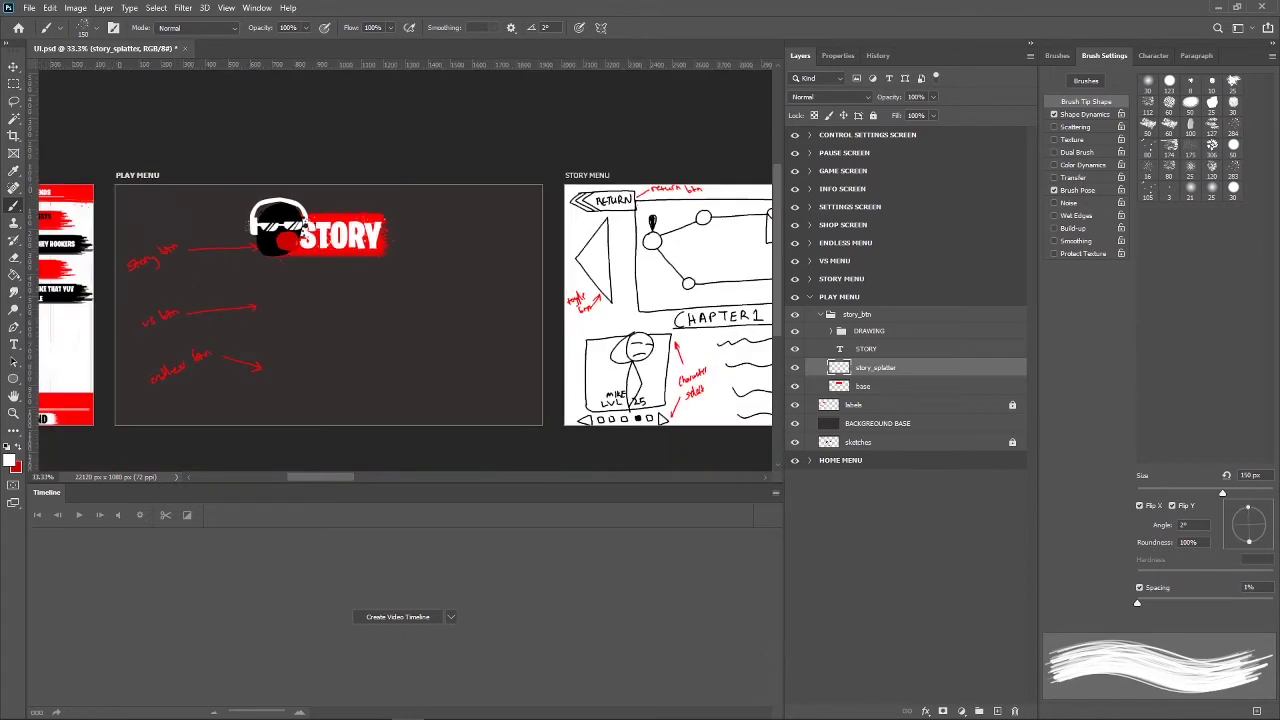
Collapse story_btn, move the labels layer below BACKGROUND BASE, and select BACKGROUND BASE.
{"action": "left_click", "coordinate": [857, 314]}
{"action": "left_click", "coordinate": [820, 314]}
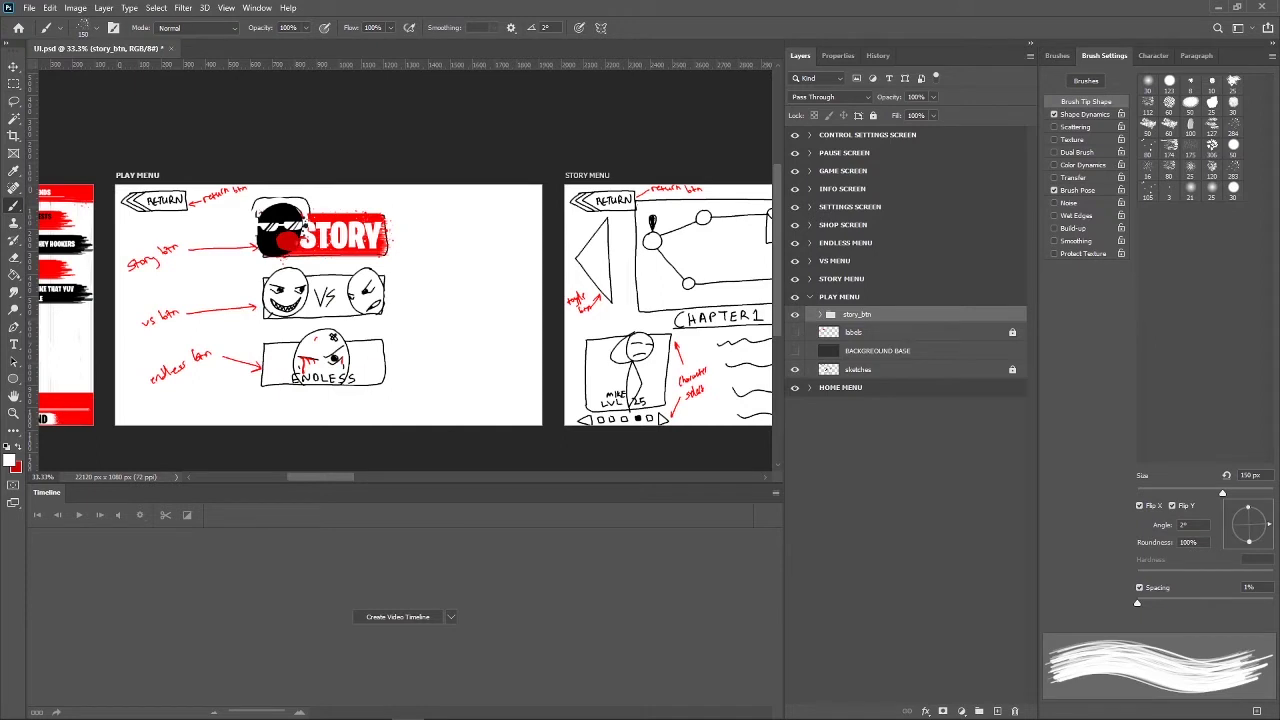
{"action": "left_click_drag", "start_coordinate": [853, 332], "coordinate": [850, 360]}
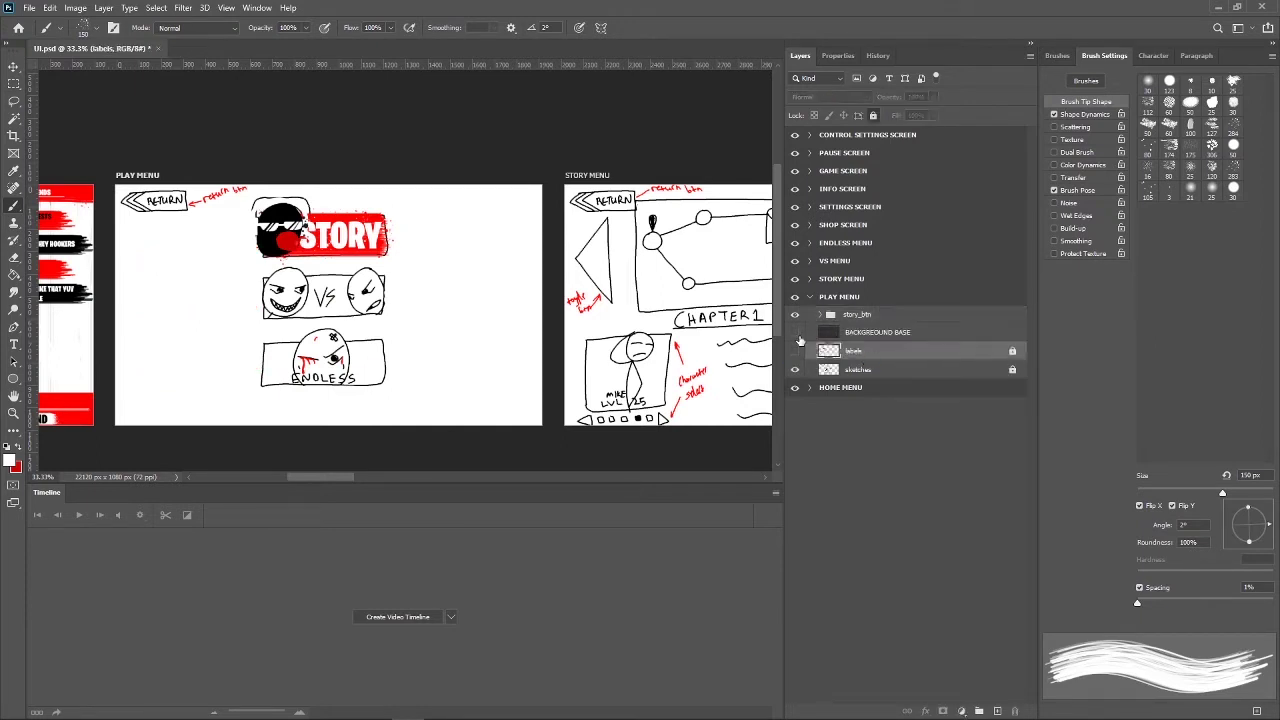
{"action": "left_click", "coordinate": [796, 333]}
{"action": "left_click", "coordinate": [796, 333]}
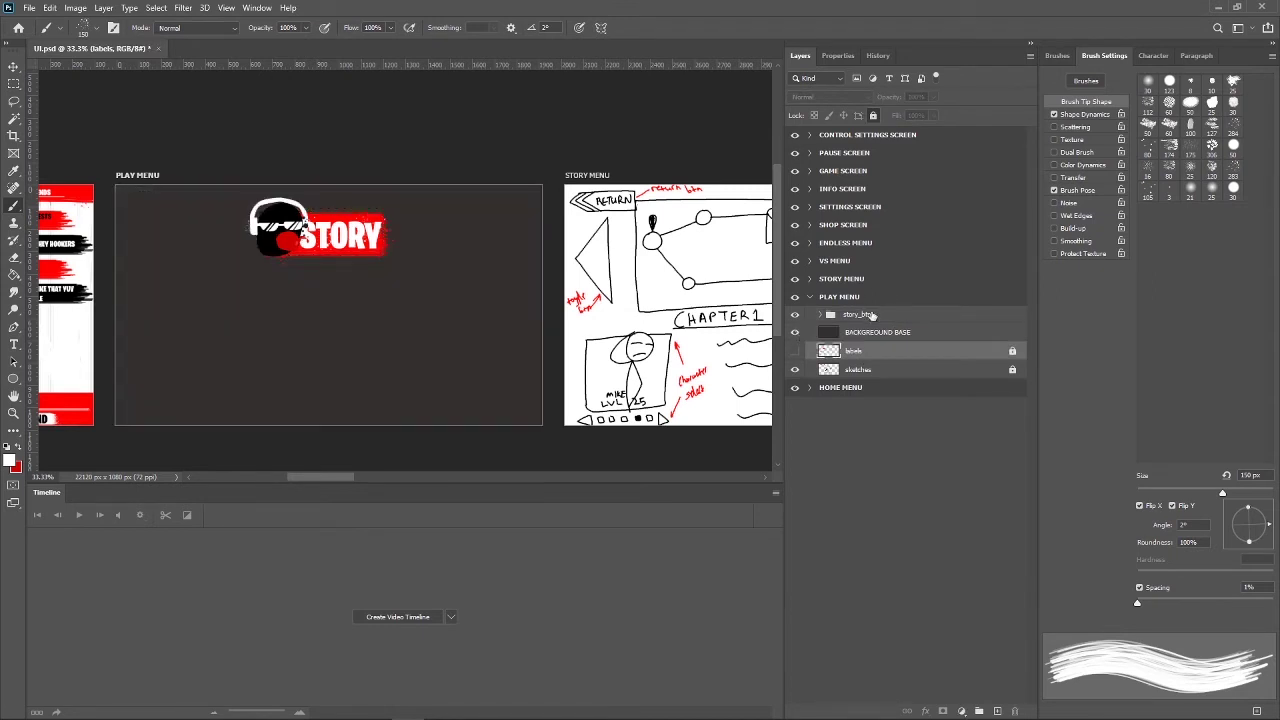
{"action": "left_click", "coordinate": [870, 315]}
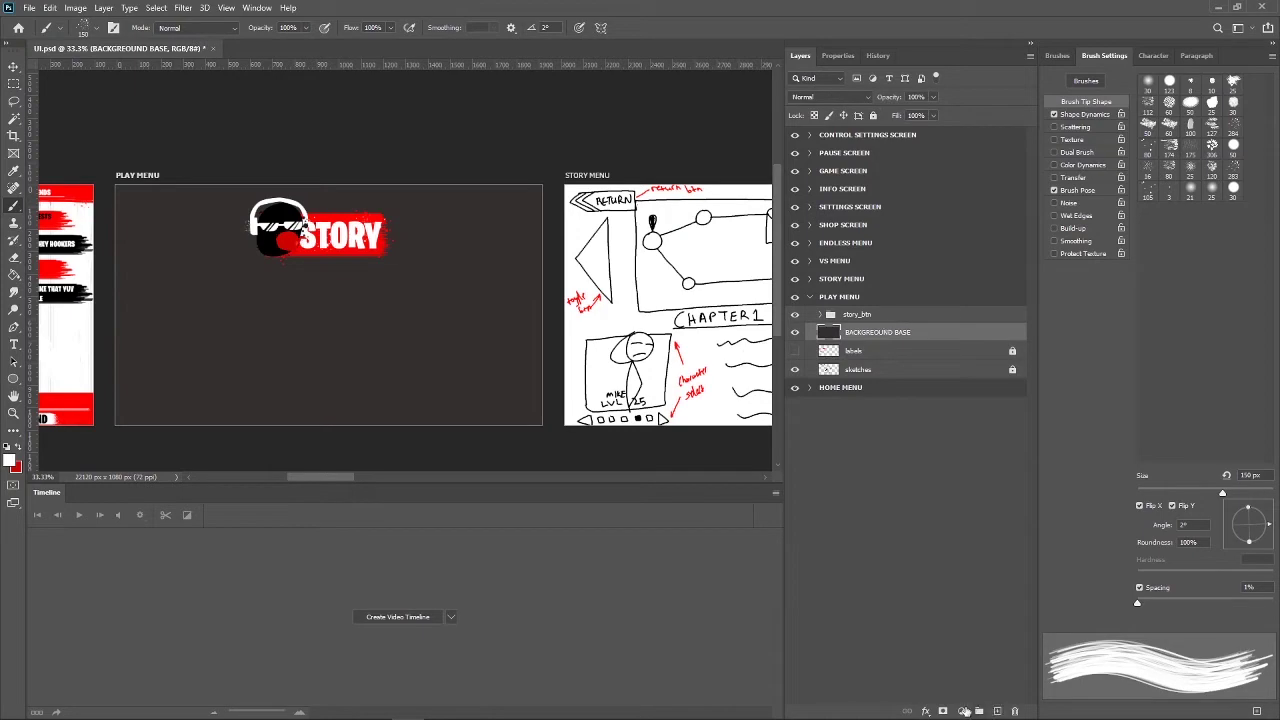
{"action": "left_click", "coordinate": [734, 707]}
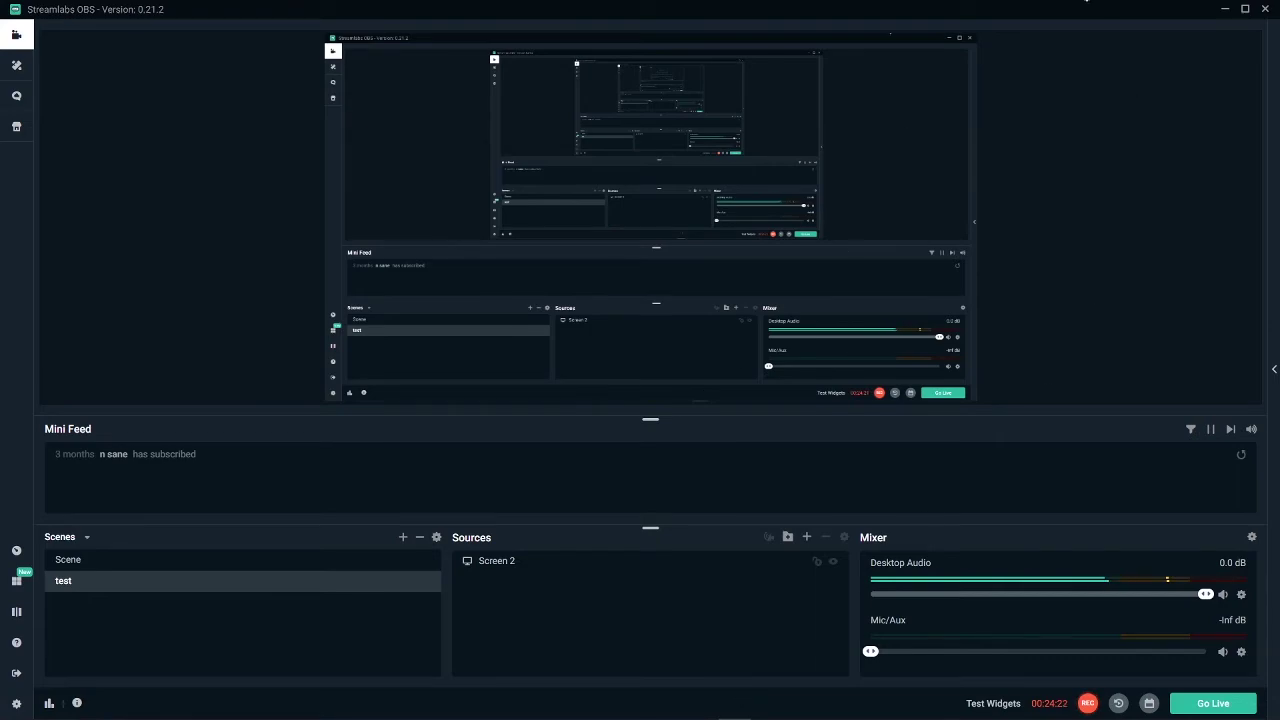
{"action": "key", "text": "alt+Tab"}
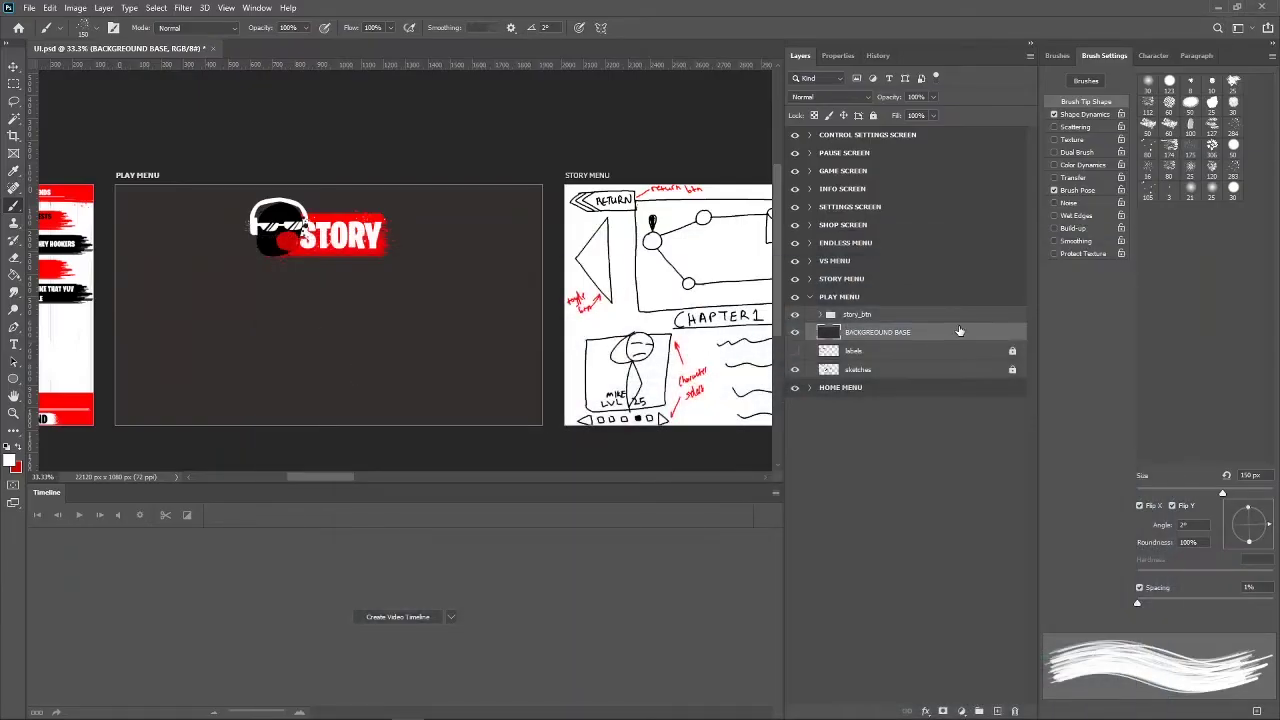
Create a new group with an empty layer above labels and hide the dark background.
{"action": "left_click", "coordinate": [875, 351]}
{"action": "left_click", "coordinate": [979, 711]}
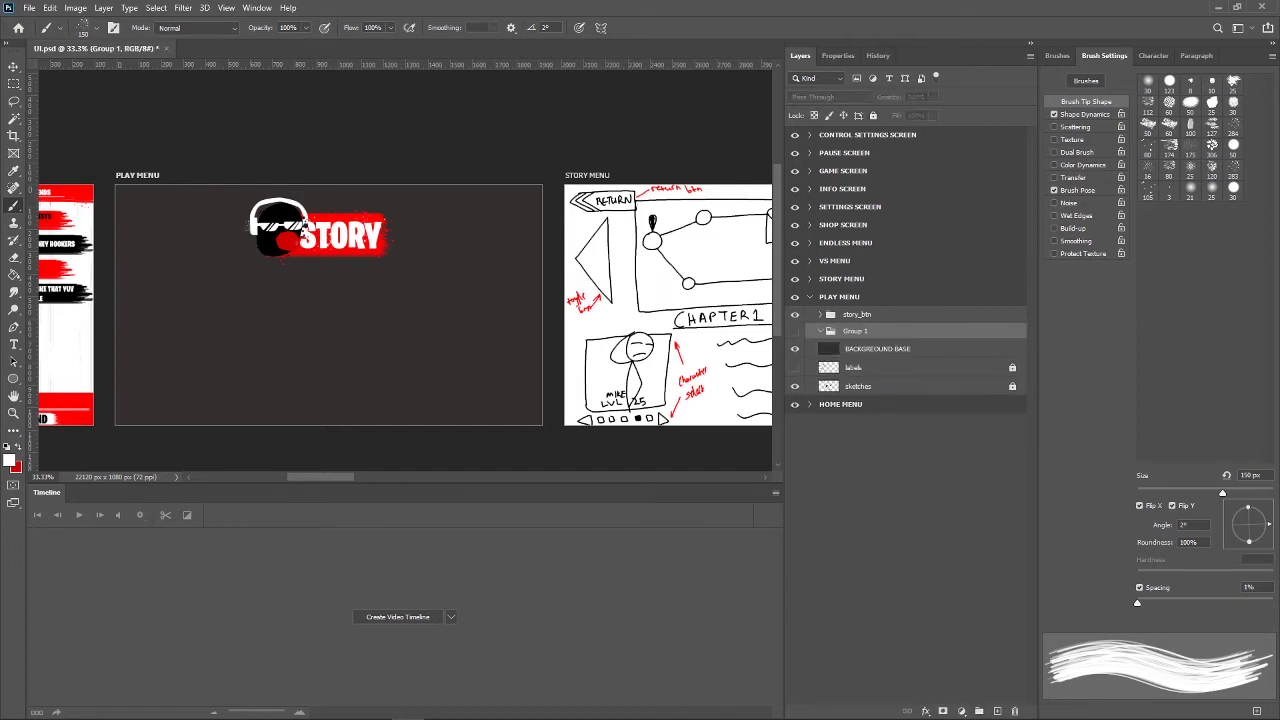
{"action": "left_click", "coordinate": [998, 710]}
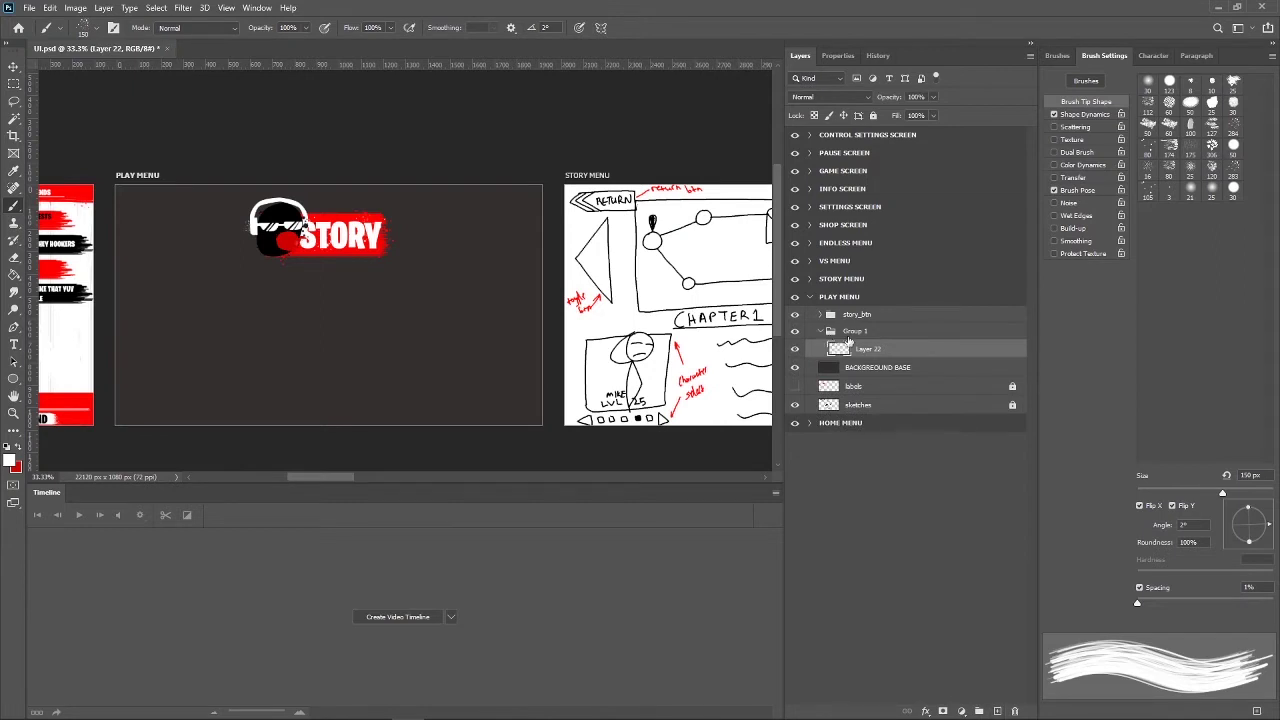
{"action": "key", "text": "ctrl+plus"}
{"action": "key", "text": "ctrl+plus"}
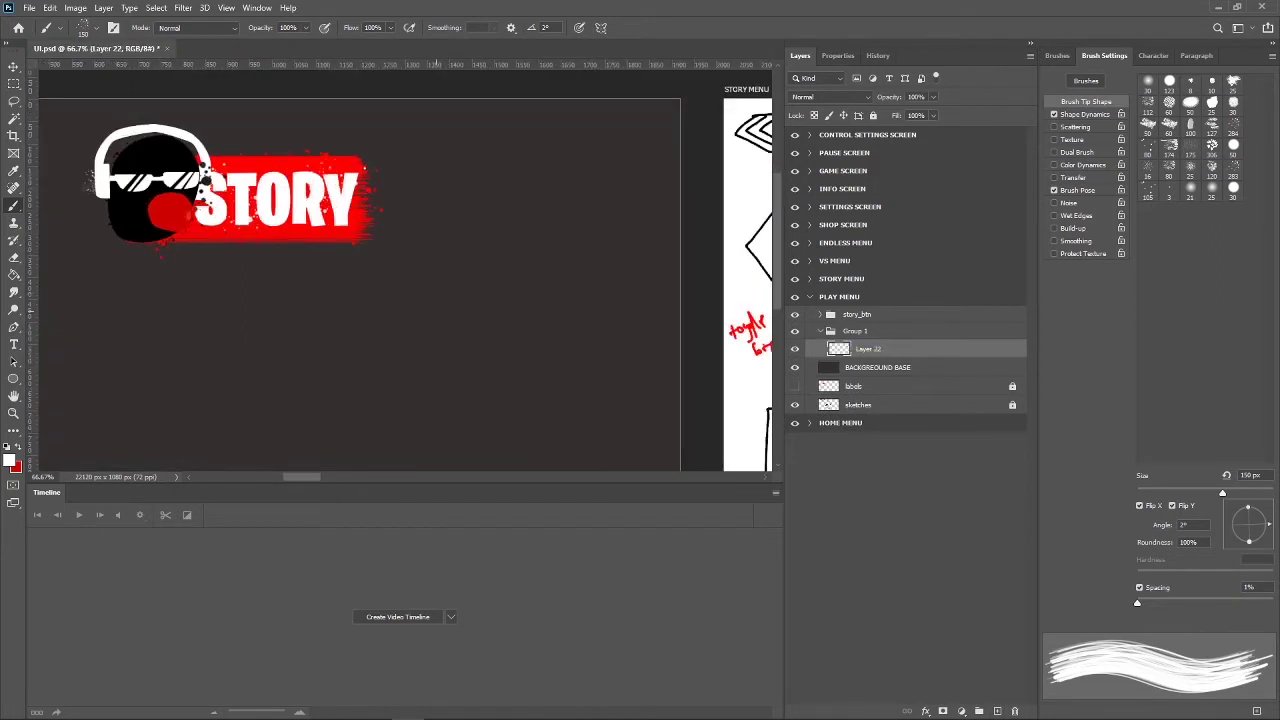
{"action": "left_click_drag", "start_coordinate": [332, 316], "coordinate": [537, 277]}
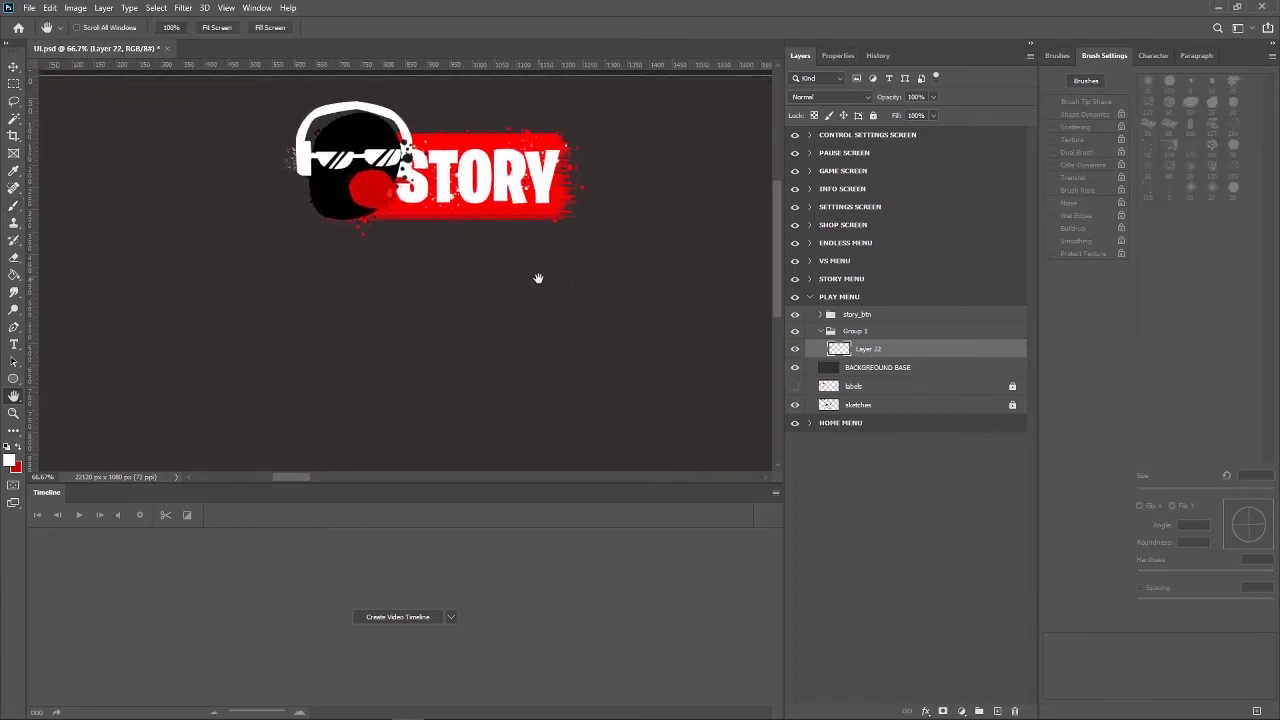
{"action": "key", "text": "ctrl+minus"}
{"action": "left_click_drag", "start_coordinate": [494, 334], "coordinate": [457, 314]}
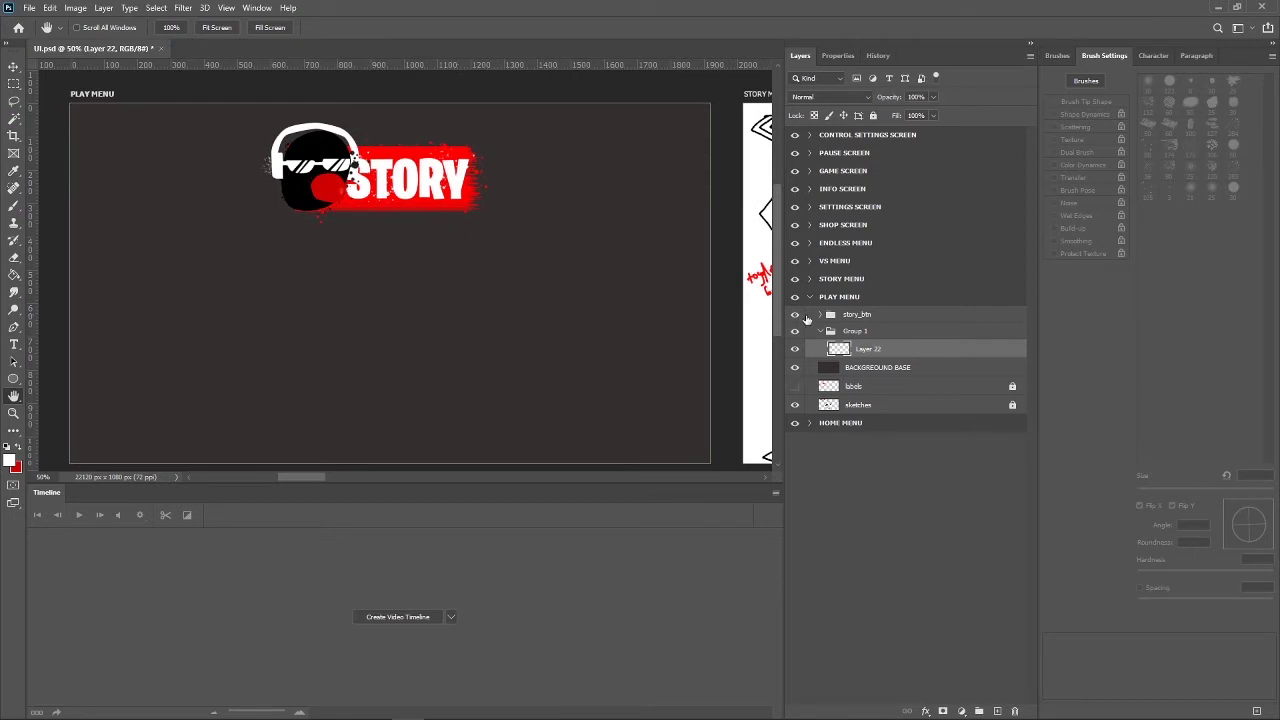
{"action": "left_click", "coordinate": [796, 368]}
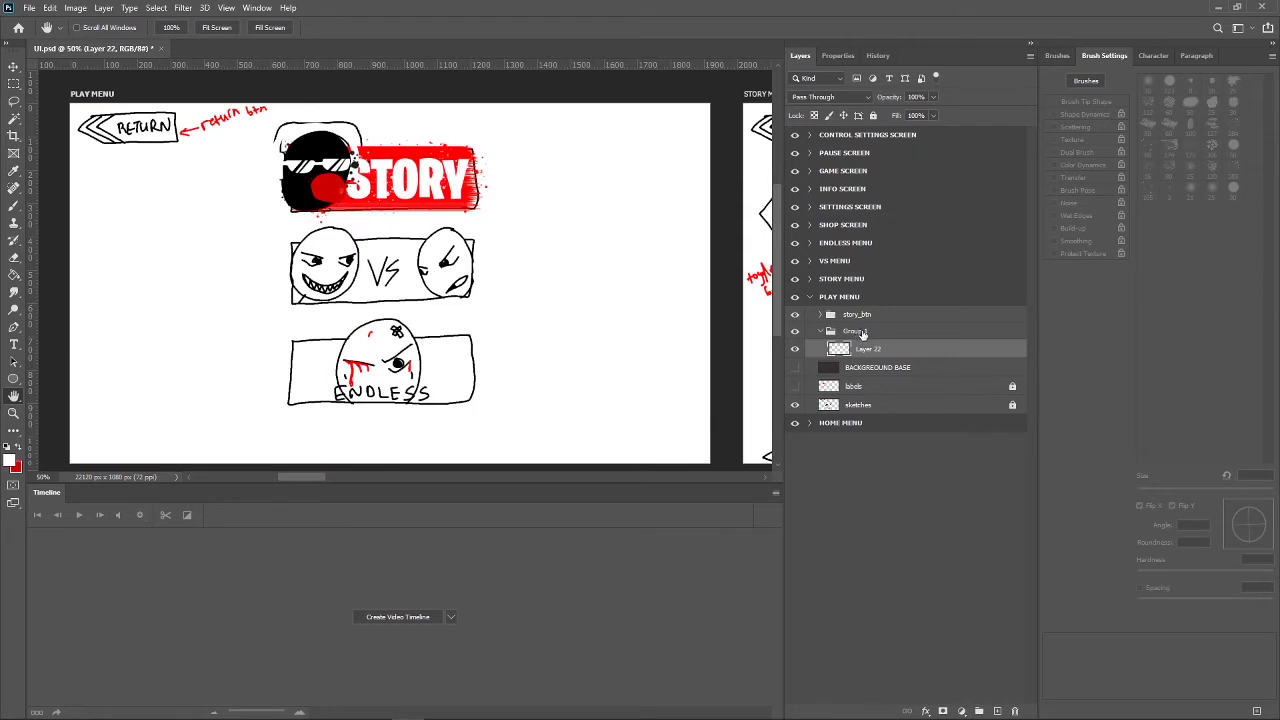
Rename Group 1 to vs_btn and Layer 22 to base.
{"action": "double_click", "coordinate": [857, 331]}
{"action": "left_click_drag", "start_coordinate": [875, 331], "coordinate": [845, 330]}
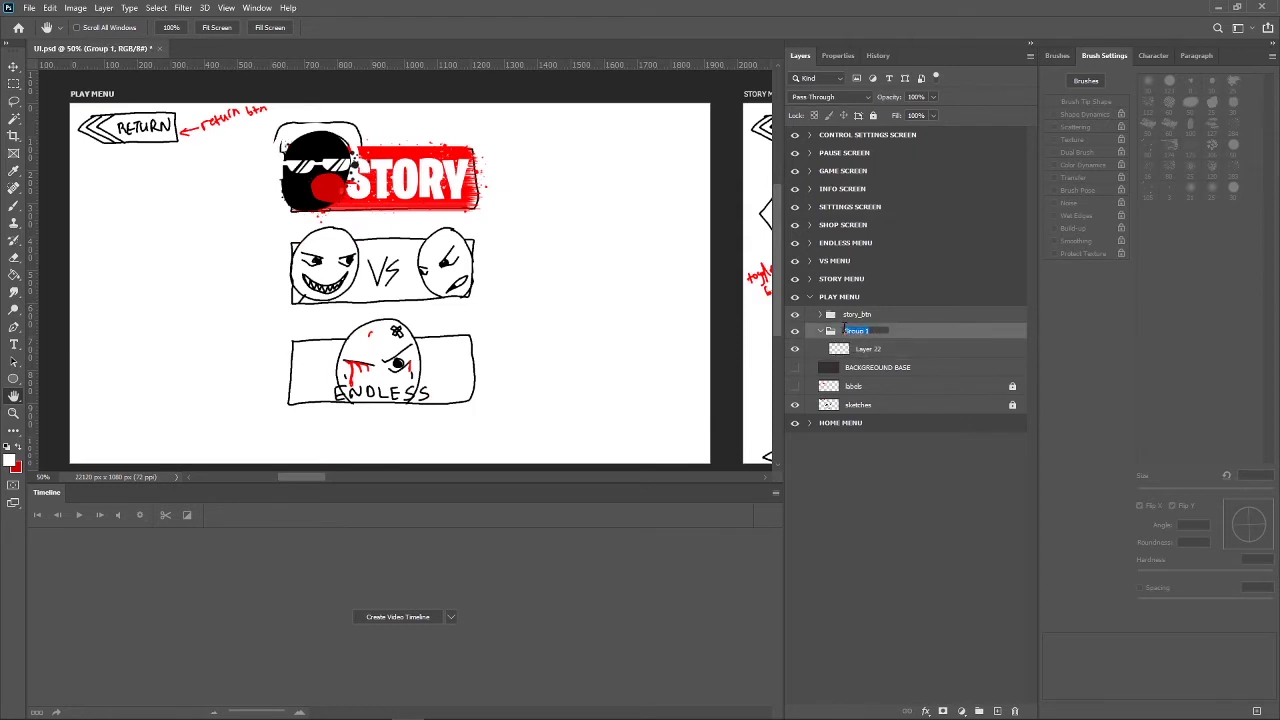
{"action": "type", "text": "vs_bt"}
{"action": "type", "text": "n"}
{"action": "key", "text": "Return"}
{"action": "key", "text": "alt+bracketleft"}
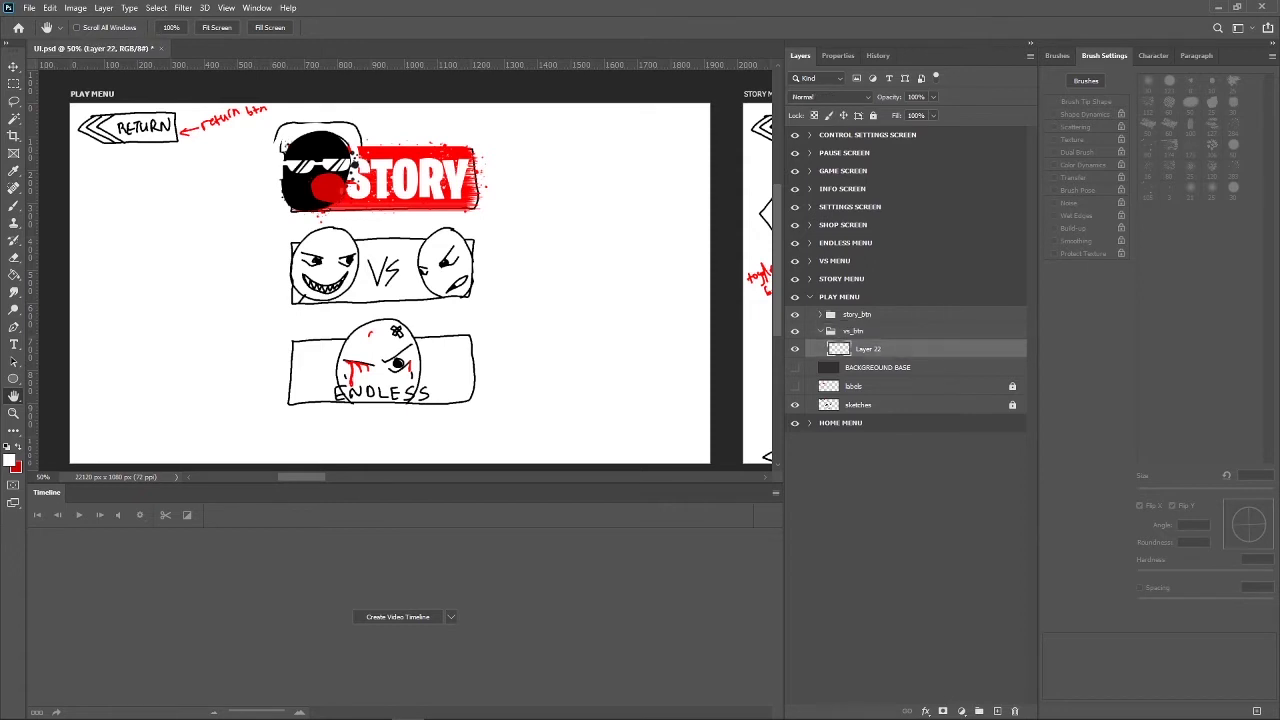
{"action": "double_click", "coordinate": [866, 348]}
{"action": "type", "text": "base"}
{"action": "key", "text": "Return"}
Add a drawing group holding a new layer inside vs_btn and hide story_btn.
{"action": "left_click", "coordinate": [979, 711]}
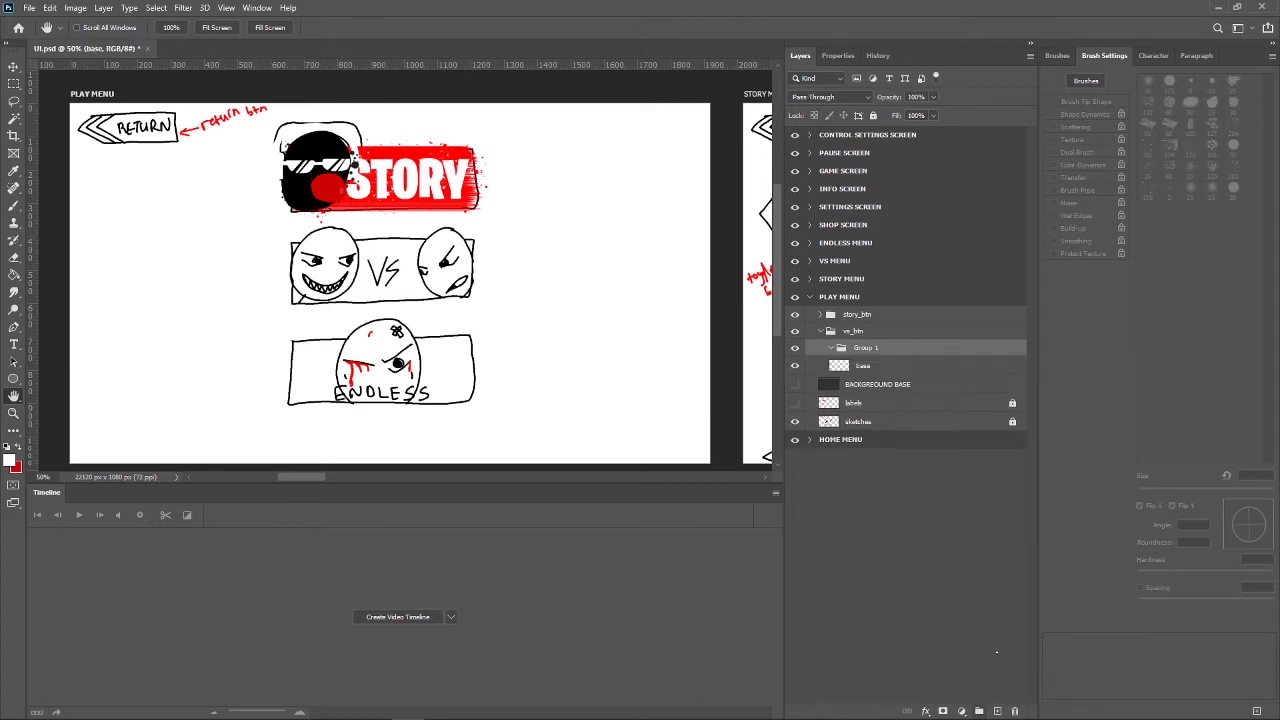
{"action": "left_click", "coordinate": [997, 711]}
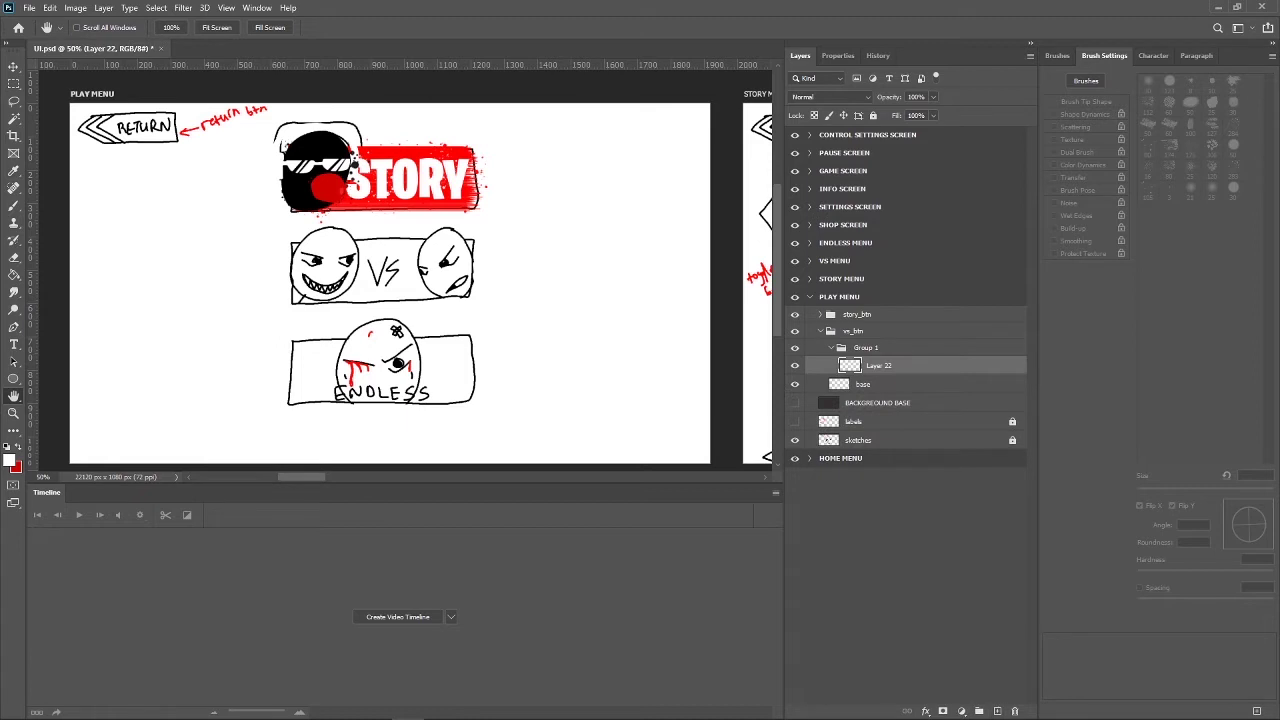
{"action": "double_click", "coordinate": [866, 347]}
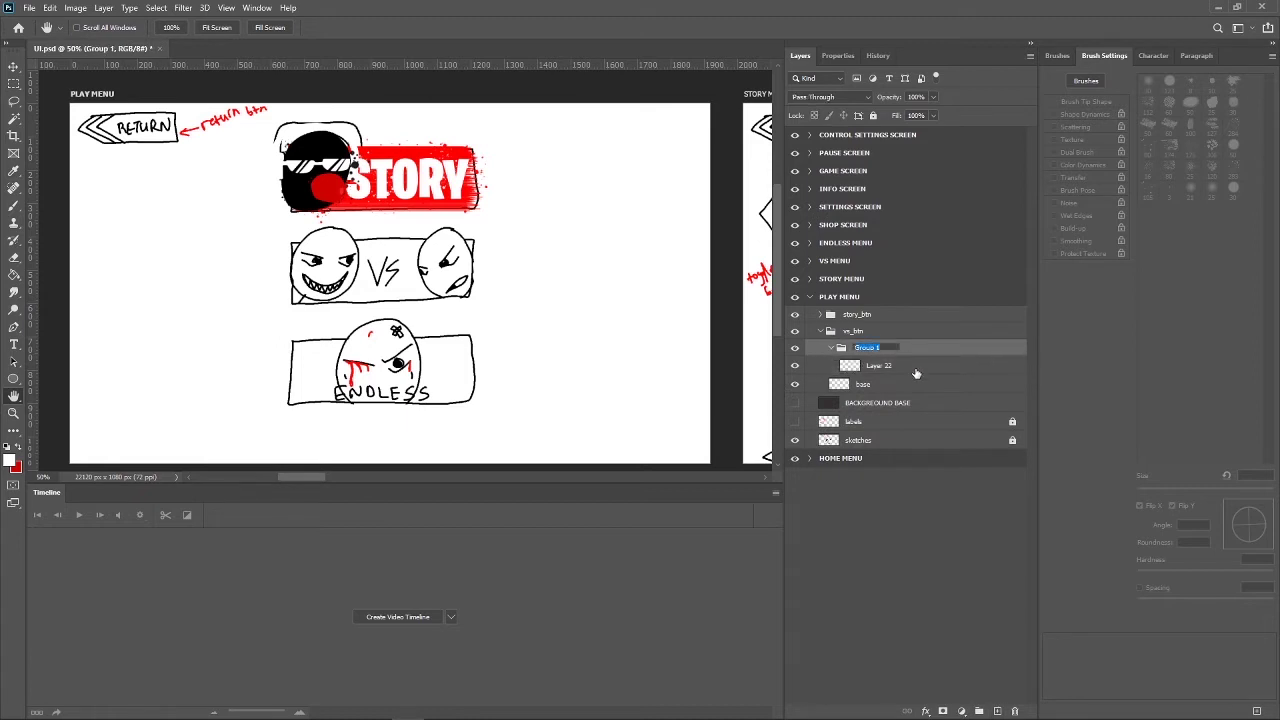
{"action": "type", "text": "drawing"}
{"action": "key", "text": "Return"}
{"action": "left_click", "coordinate": [887, 385]}
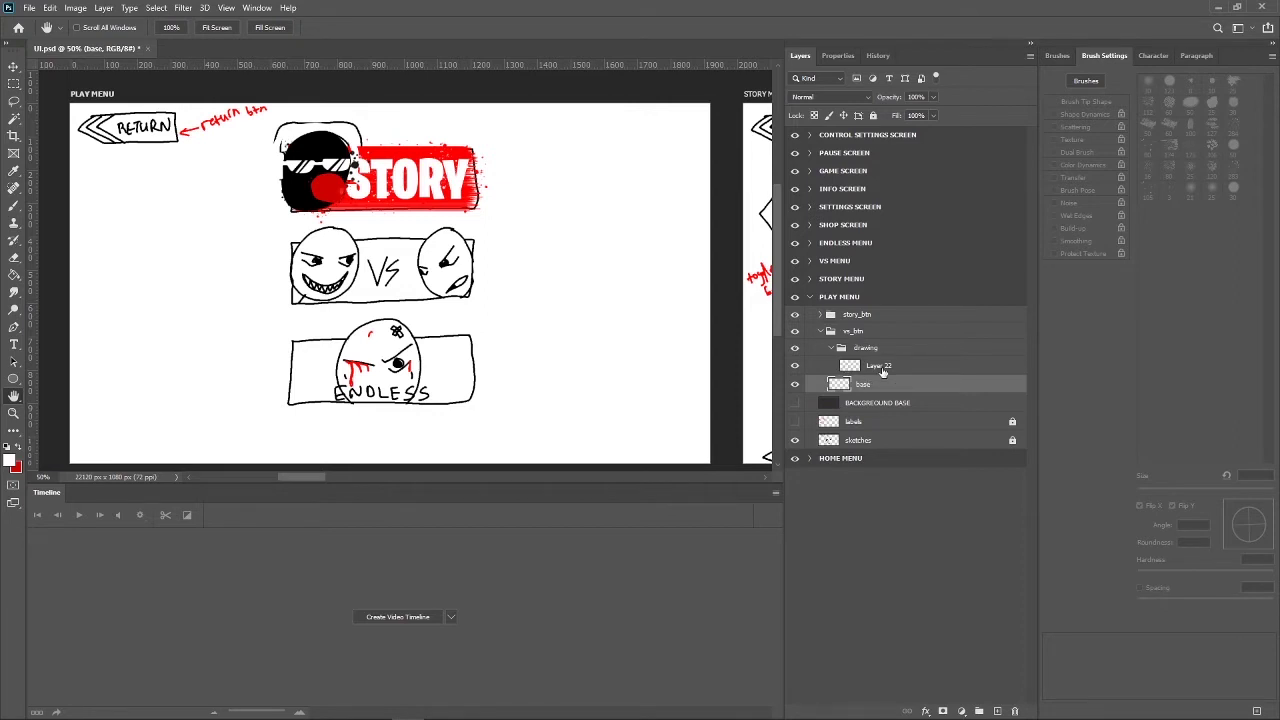
{"action": "key", "text": "ctrl+plus"}
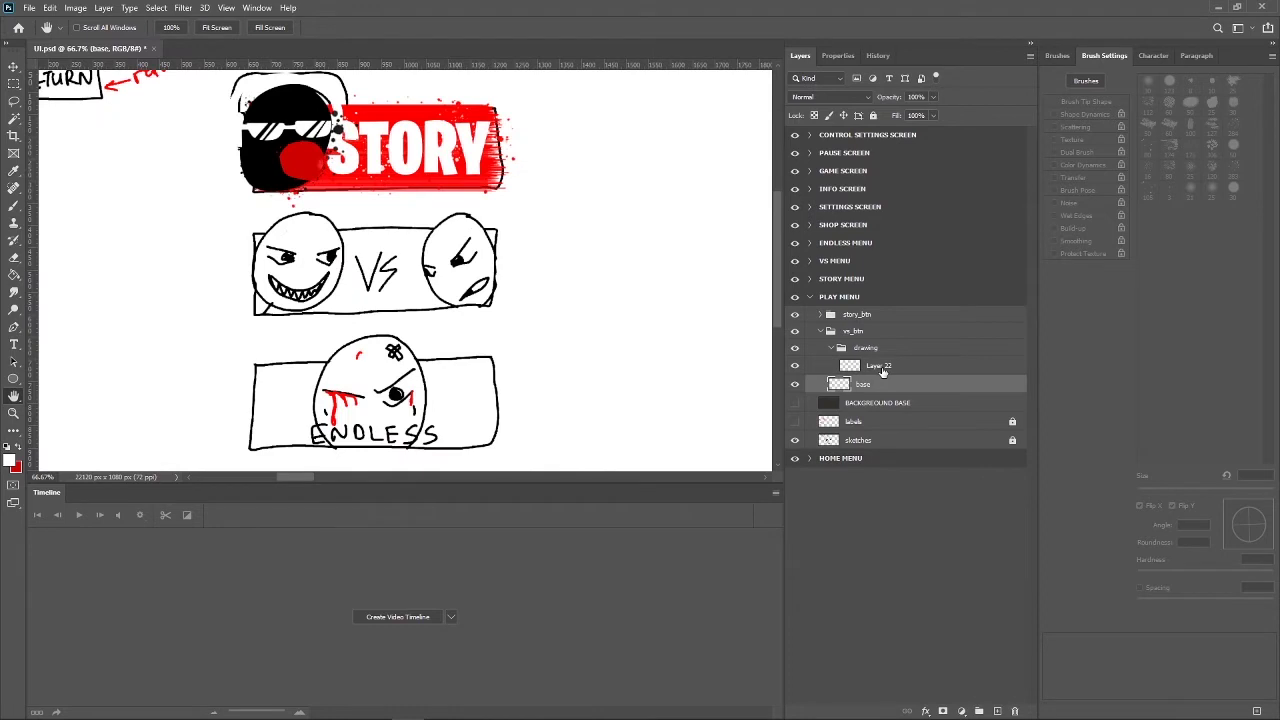
{"action": "left_click", "coordinate": [795, 314]}
Paint a first white brush stroke over the VS panel on the base layer.
{"action": "left_click", "coordinate": [795, 403]}
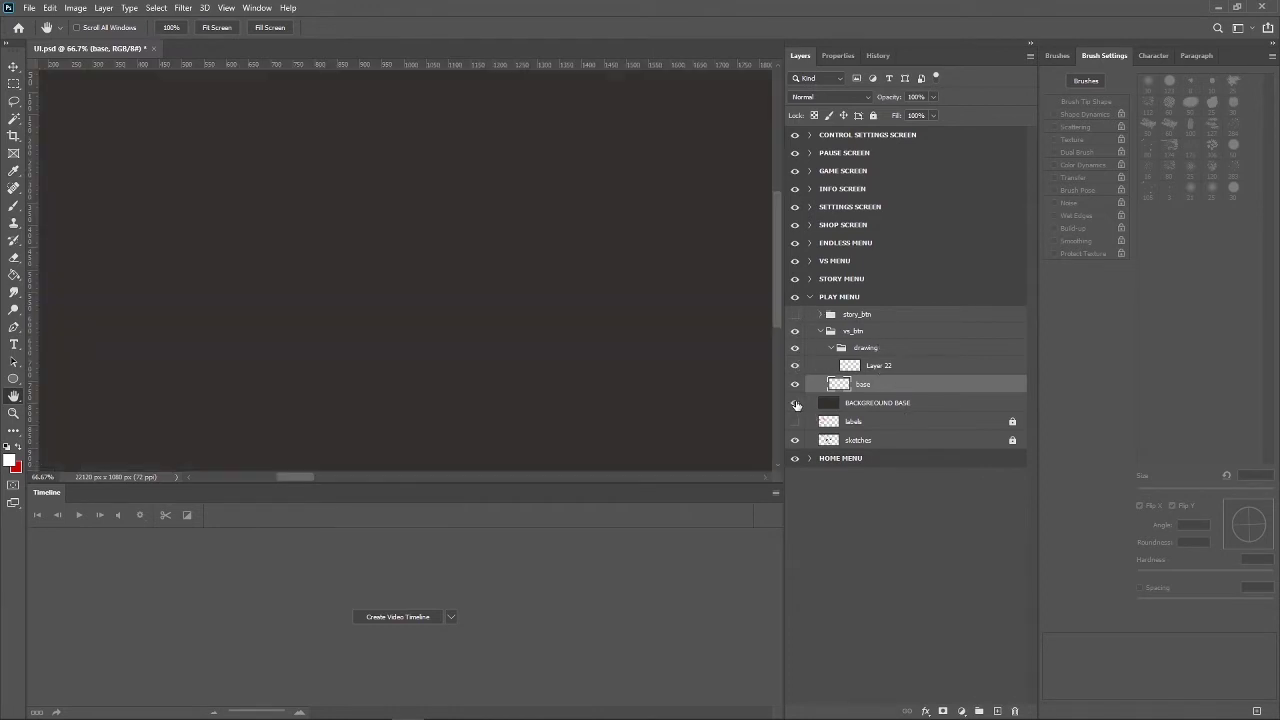
{"action": "key", "text": "b"}
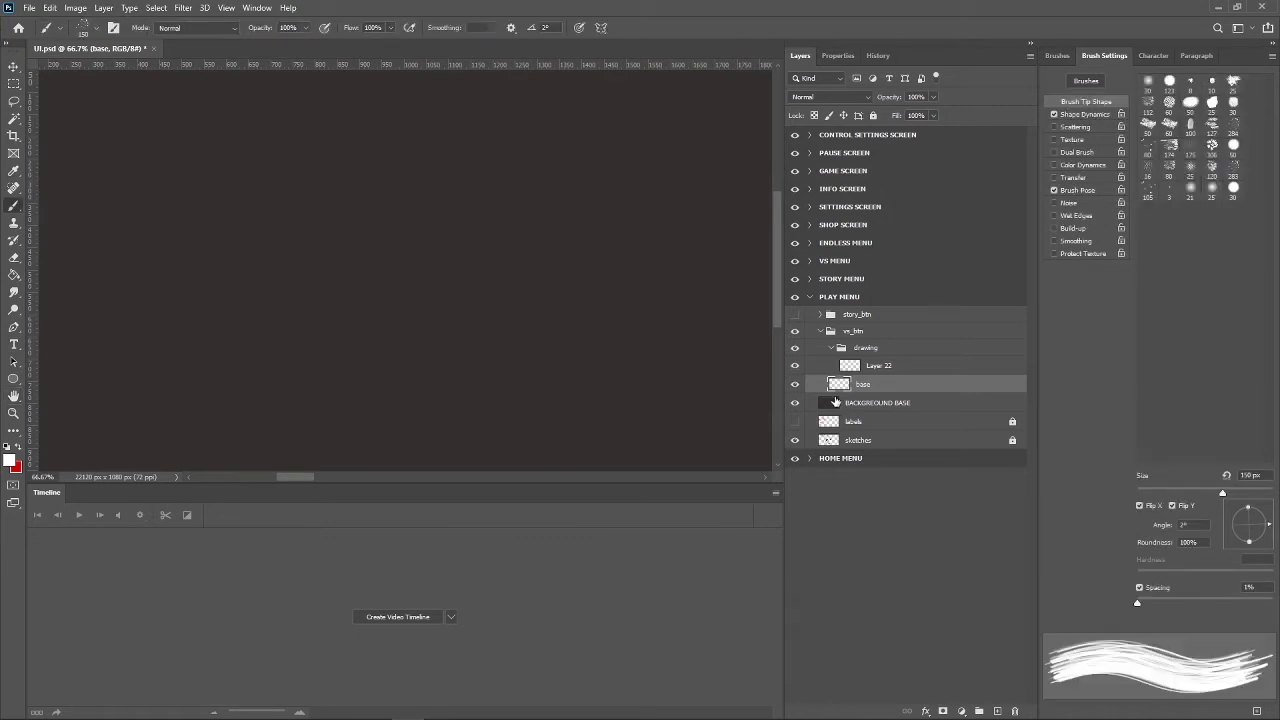
{"action": "left_click", "coordinate": [795, 403]}
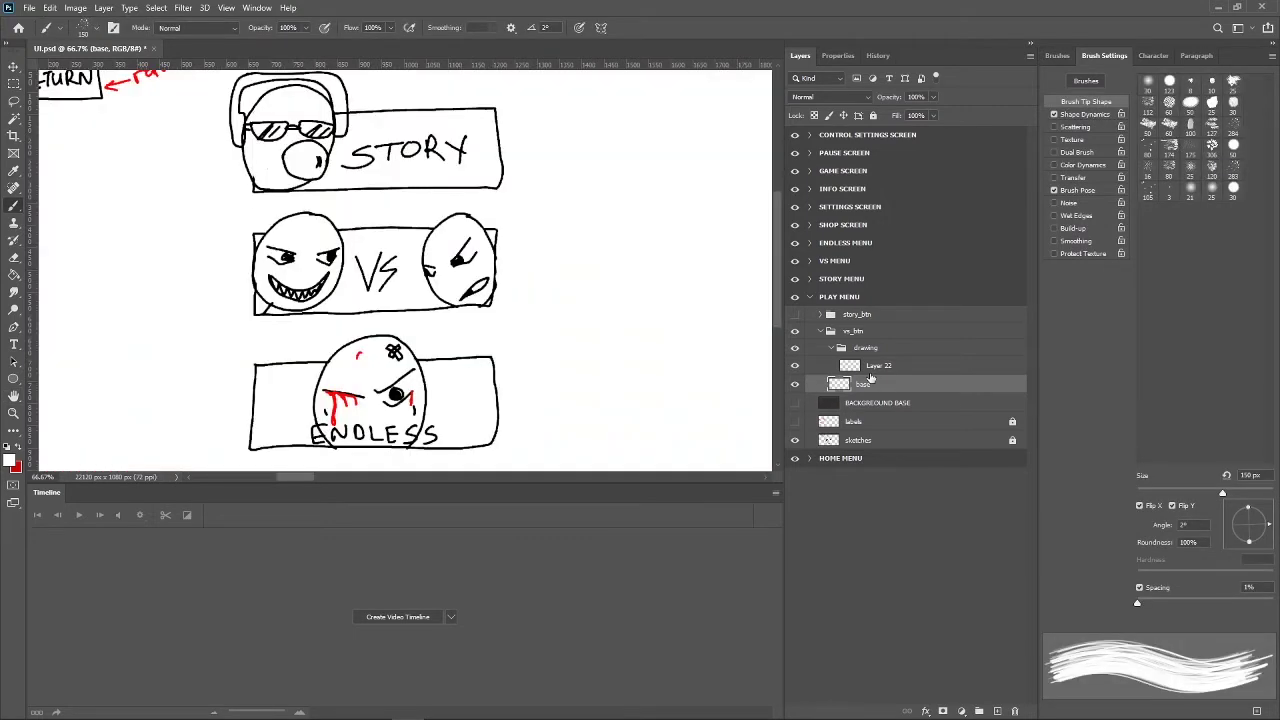
{"action": "left_click", "coordinate": [878, 366]}
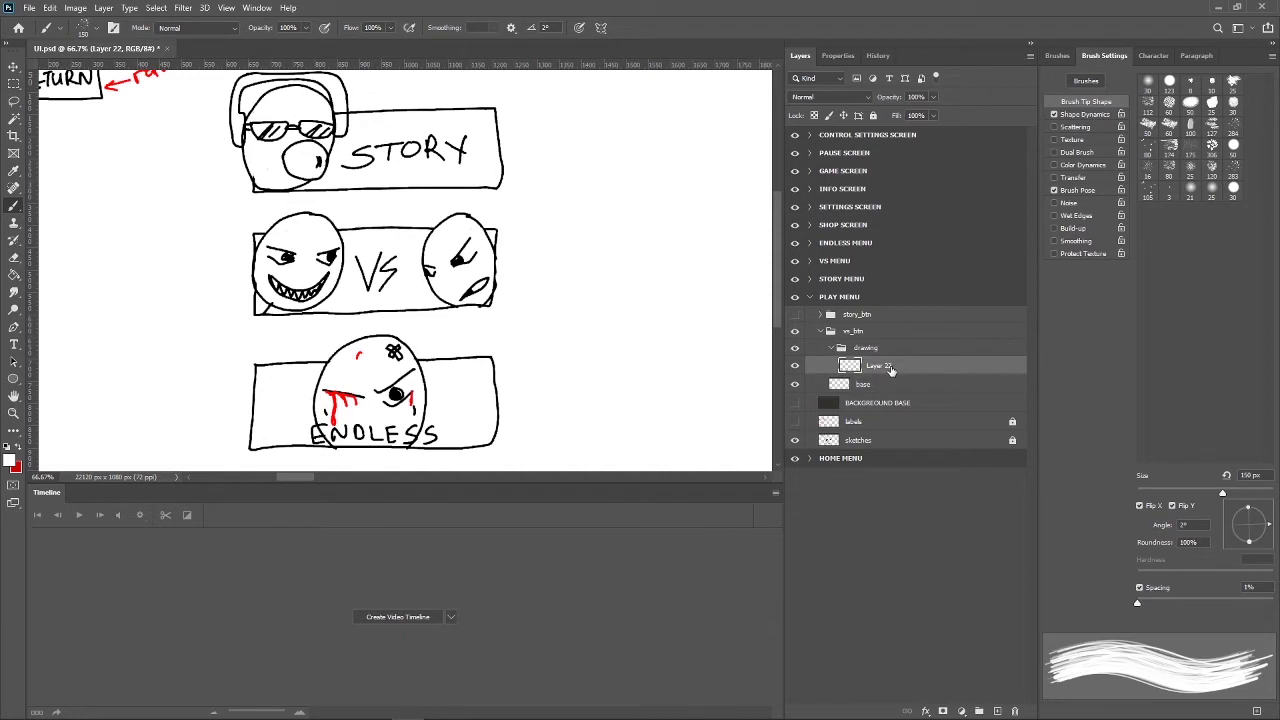
{"action": "left_click", "coordinate": [890, 388]}
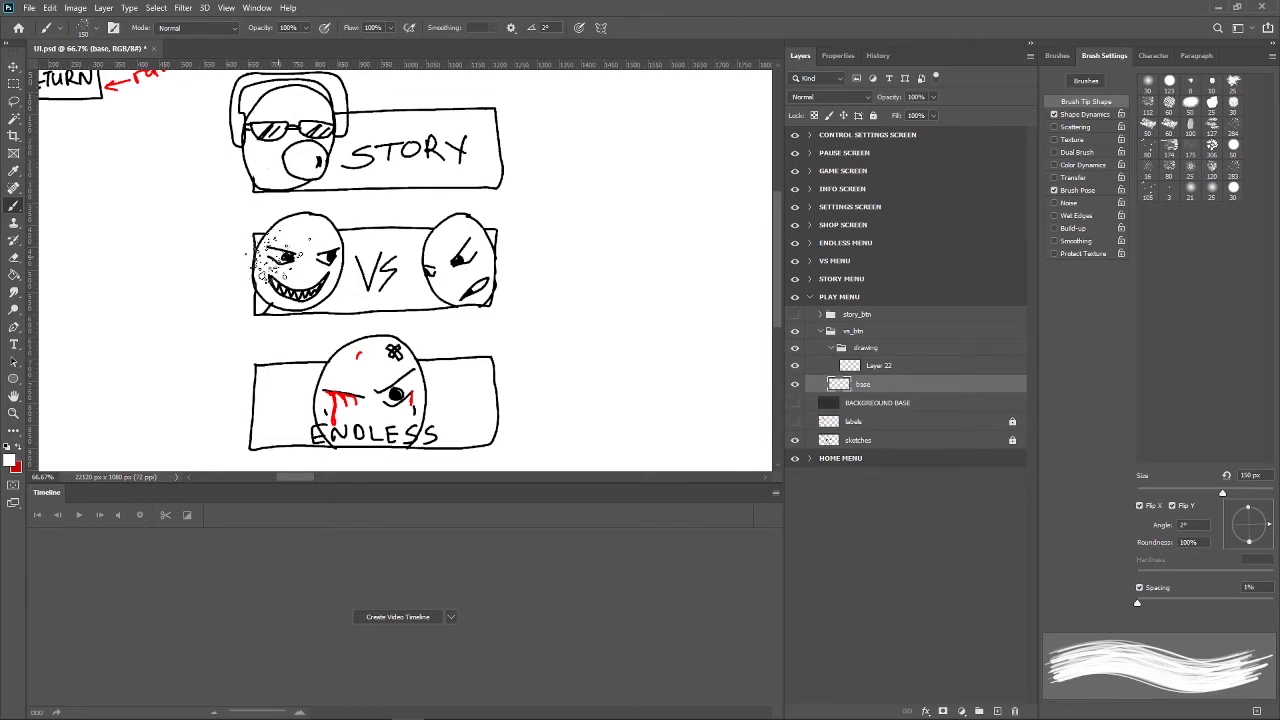
{"action": "mouse_move", "coordinate": [285, 258]}
{"action": "left_mouse_down"}
{"action": "mouse_move", "coordinate": [458, 262]}
{"action": "mouse_move", "coordinate": [470, 300]}
{"action": "mouse_move", "coordinate": [272, 290]}
{"action": "left_mouse_up"}
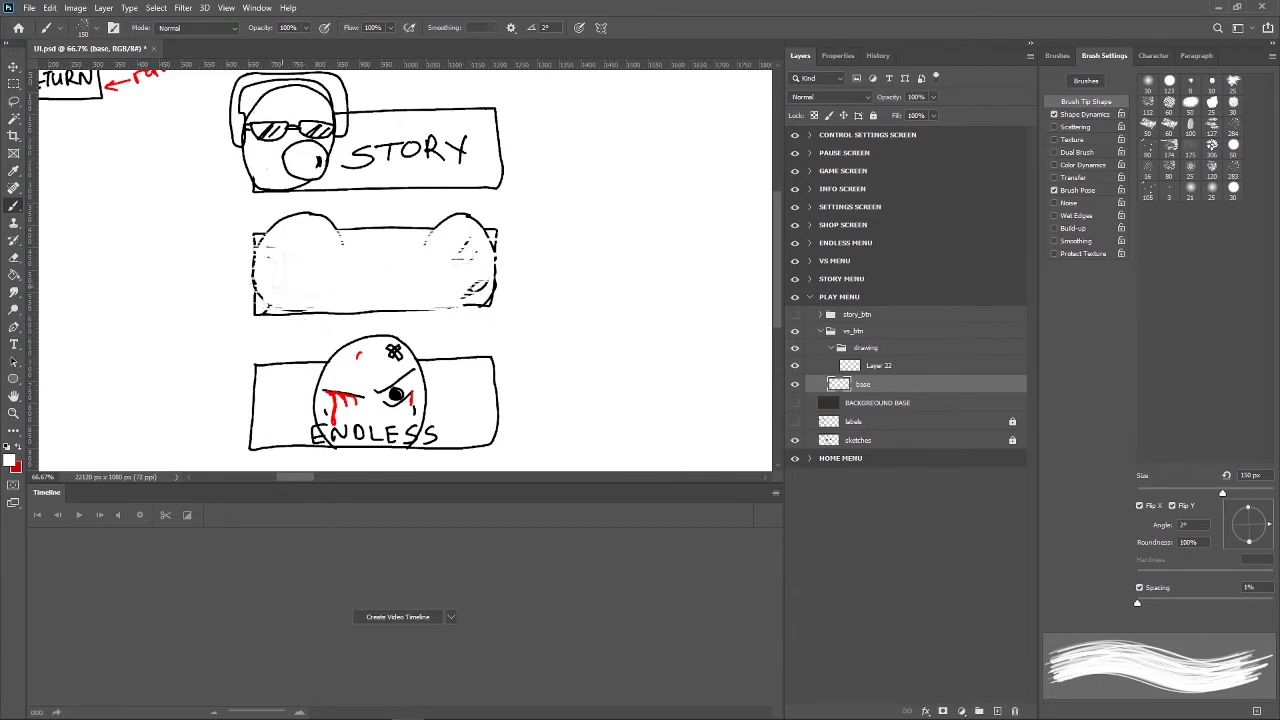
Change the brush size to 55 px.
{"action": "left_click", "coordinate": [795, 402]}
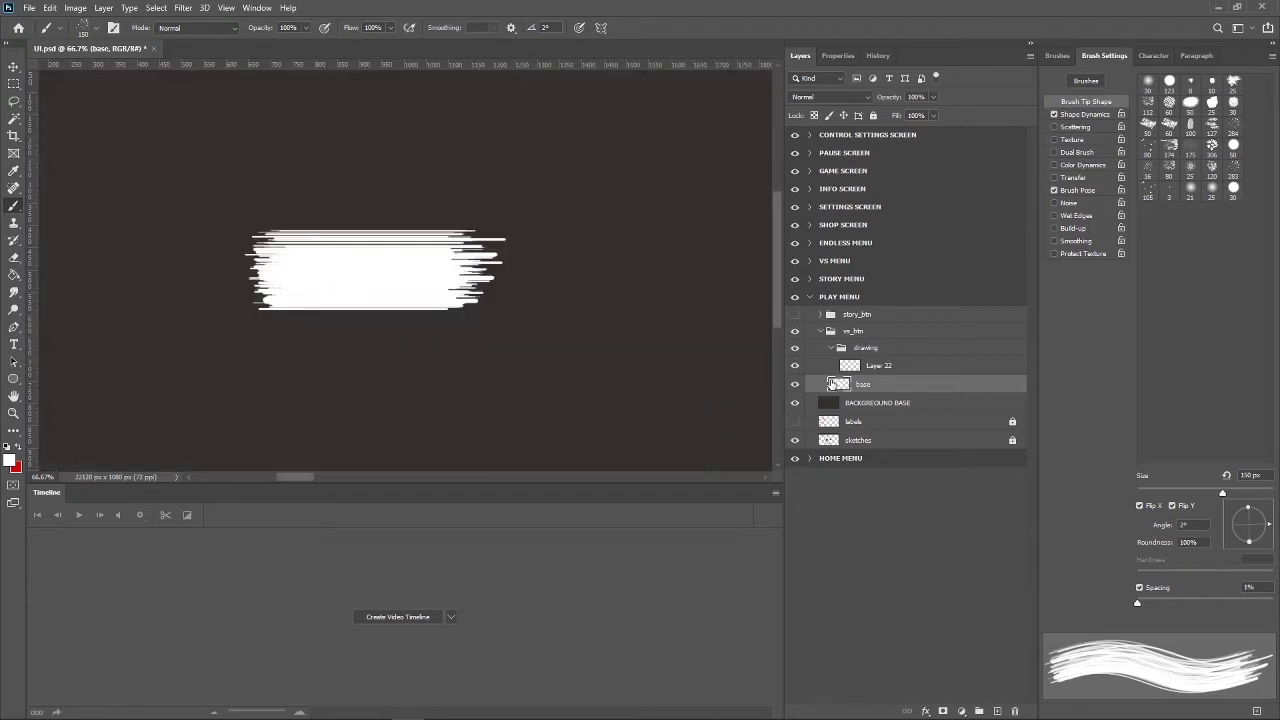
{"action": "left_click", "coordinate": [96, 27]}
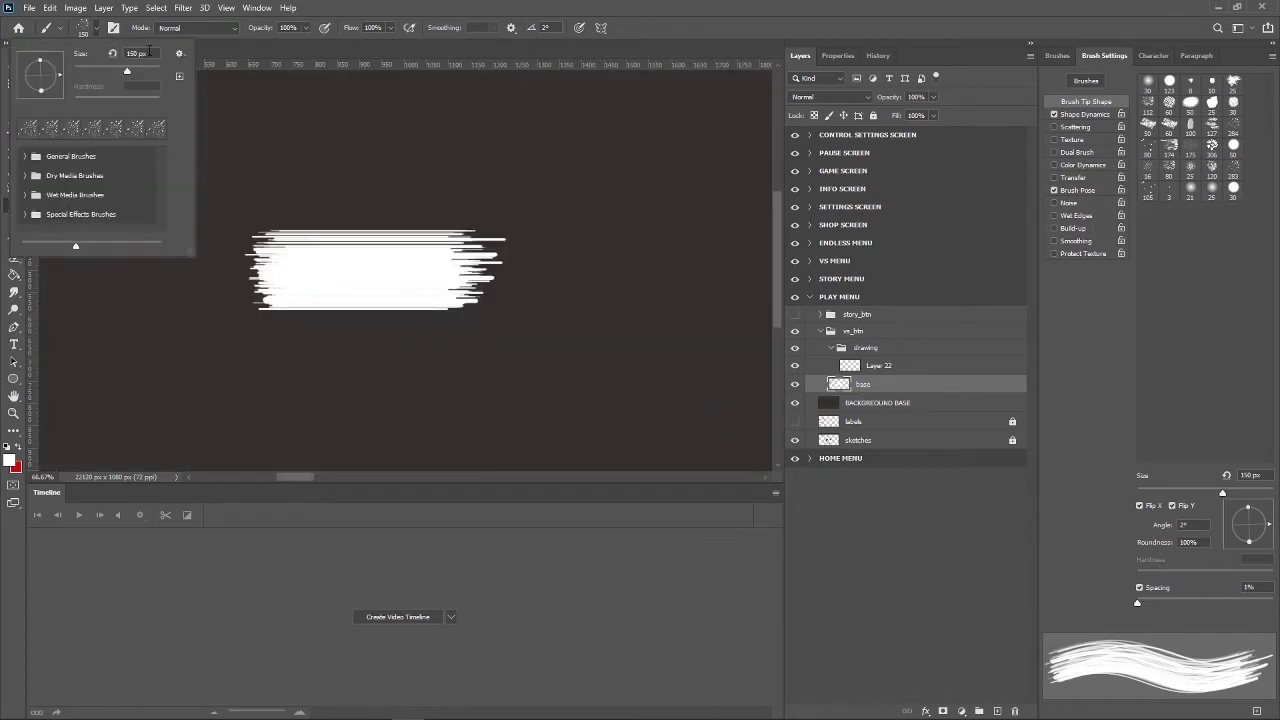
{"action": "left_click", "coordinate": [149, 52]}
{"action": "type", "text": "55"}
{"action": "key", "text": "Return"}
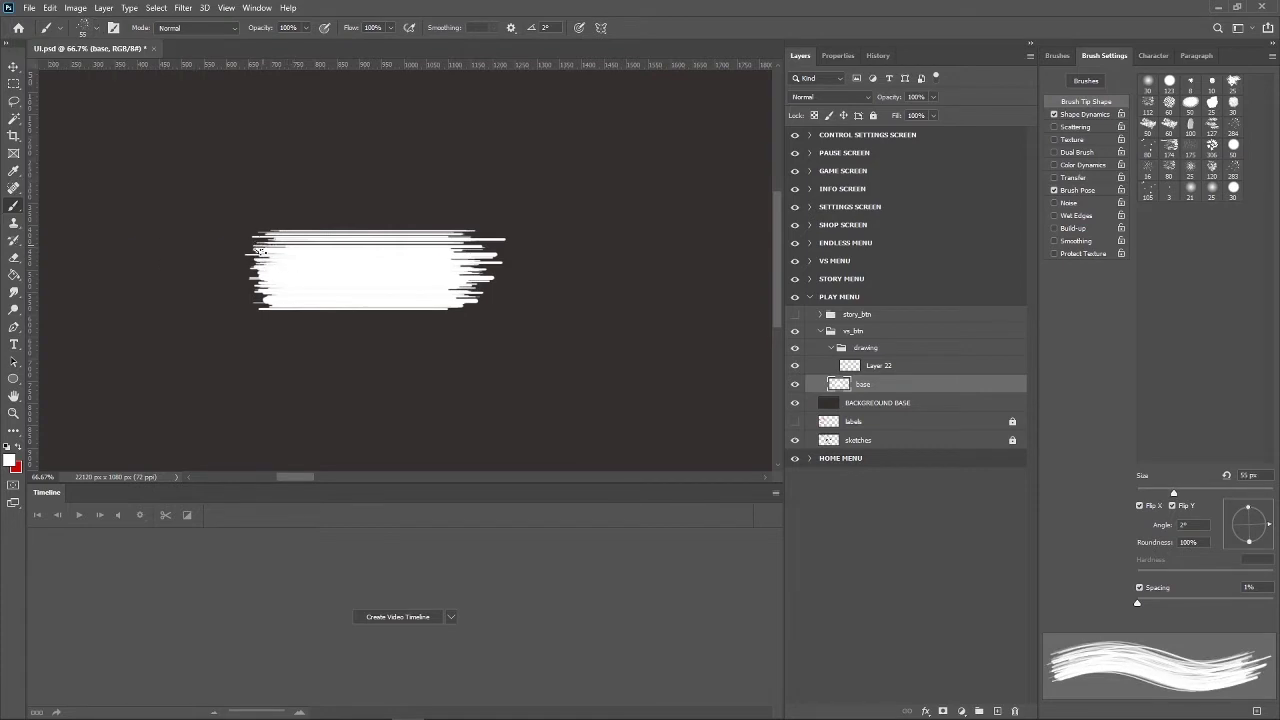
Shift-paint straight white strokes to fill the top and even the edges of the block.
{"action": "key", "text": "shift"}
{"action": "mouse_move", "coordinate": [406, 245]}
{"action": "left_mouse_down"}
{"action": "mouse_move", "coordinate": [485, 258]}
{"action": "mouse_move", "coordinate": [479, 276]}
{"action": "mouse_move", "coordinate": [282, 287]}
{"action": "left_mouse_up"}
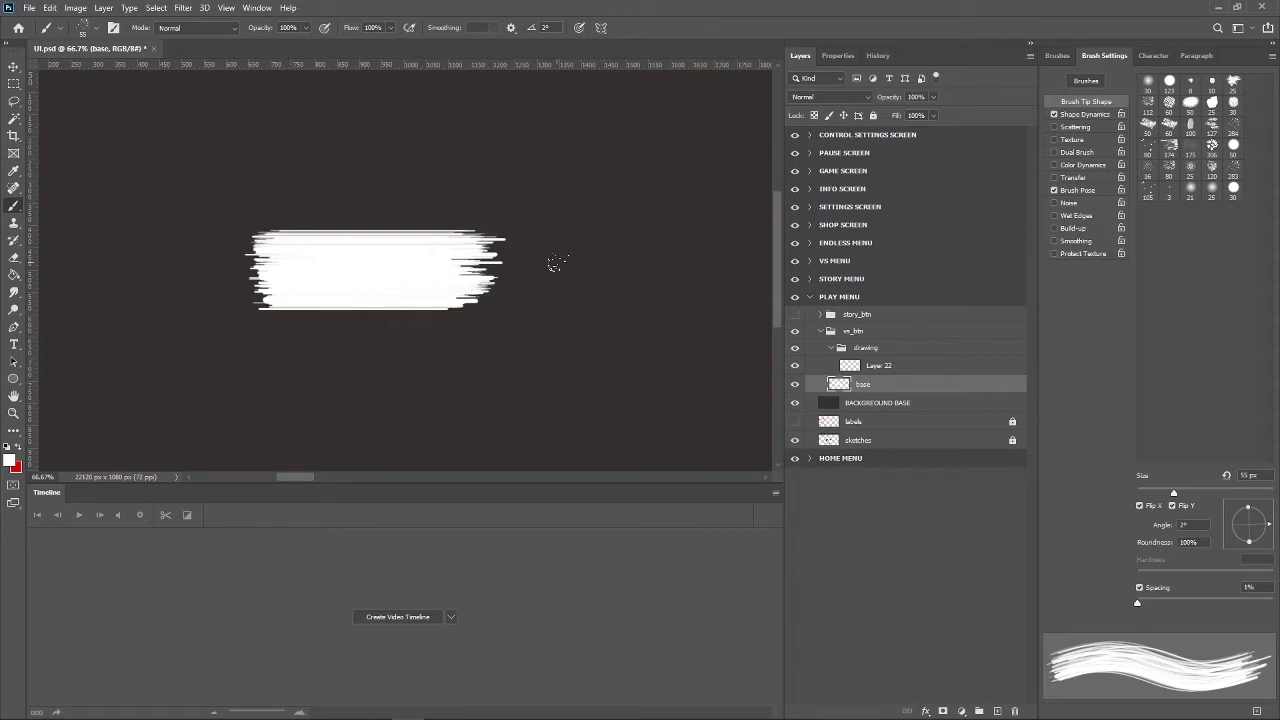
{"action": "key", "text": "shift"}
{"action": "left_click_drag", "start_coordinate": [268, 296], "coordinate": [318, 292]}
{"action": "key", "text": "shift"}
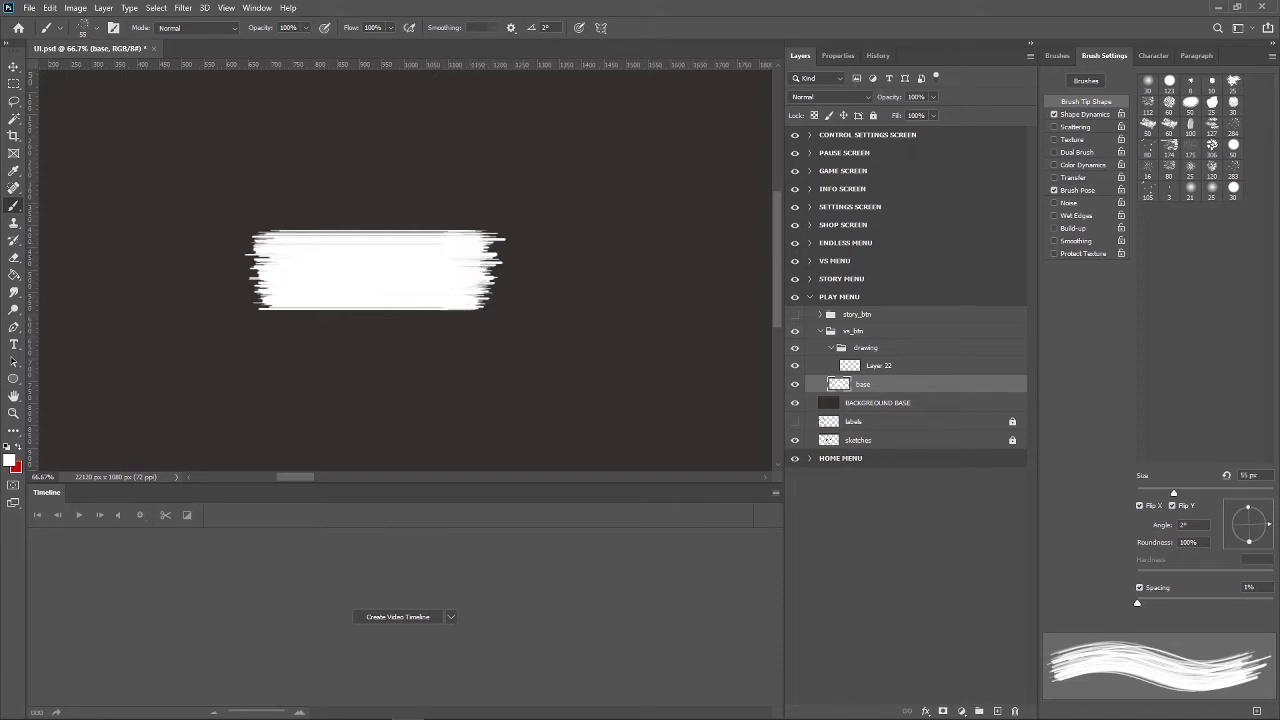
{"action": "key", "text": "alt+bracketright"}
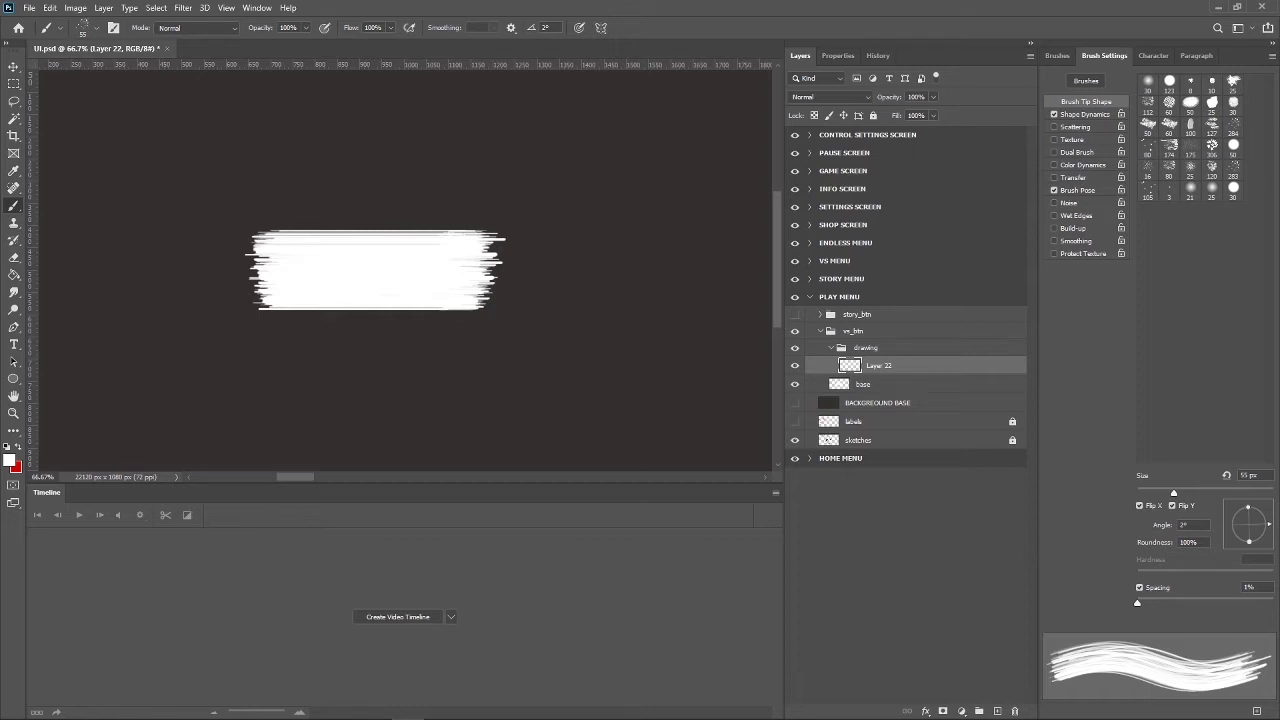
Hide the white base block and zoom to 200% on the left VS face sketch.
{"action": "key", "text": "ctrl+comma"}
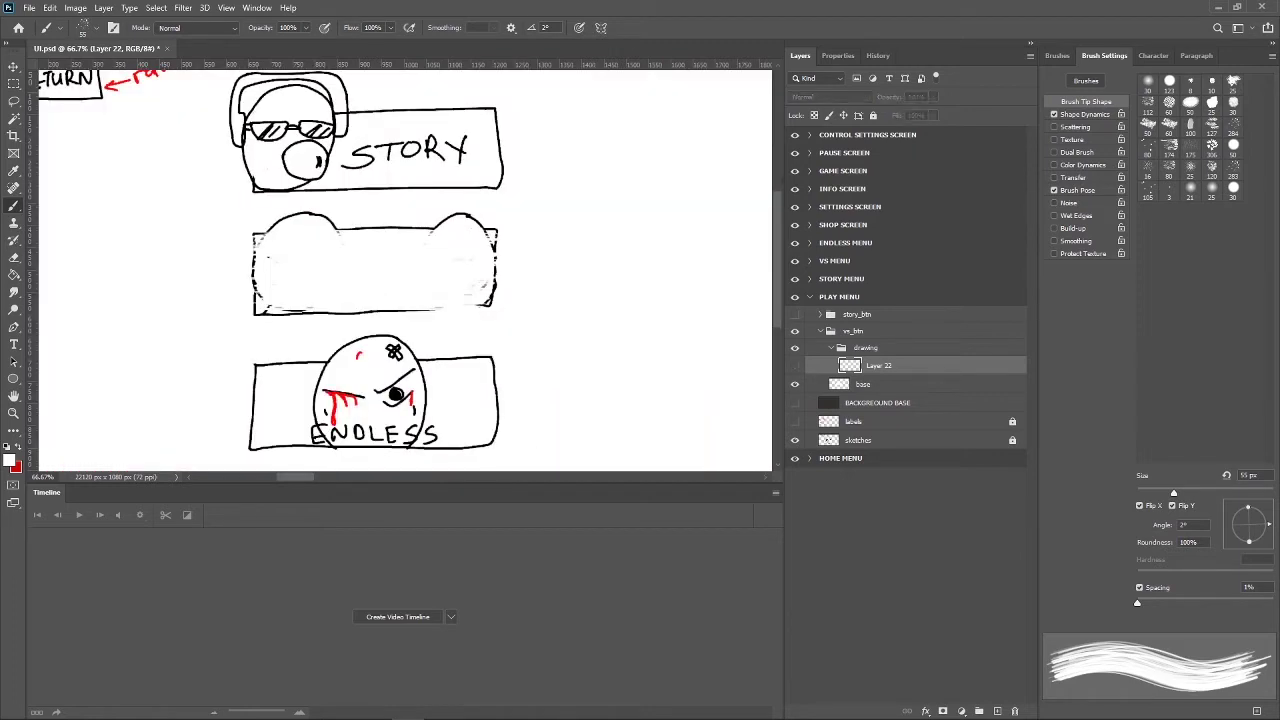
{"action": "key", "text": "ctrl+comma"}
{"action": "key", "text": "ctrl+z"}
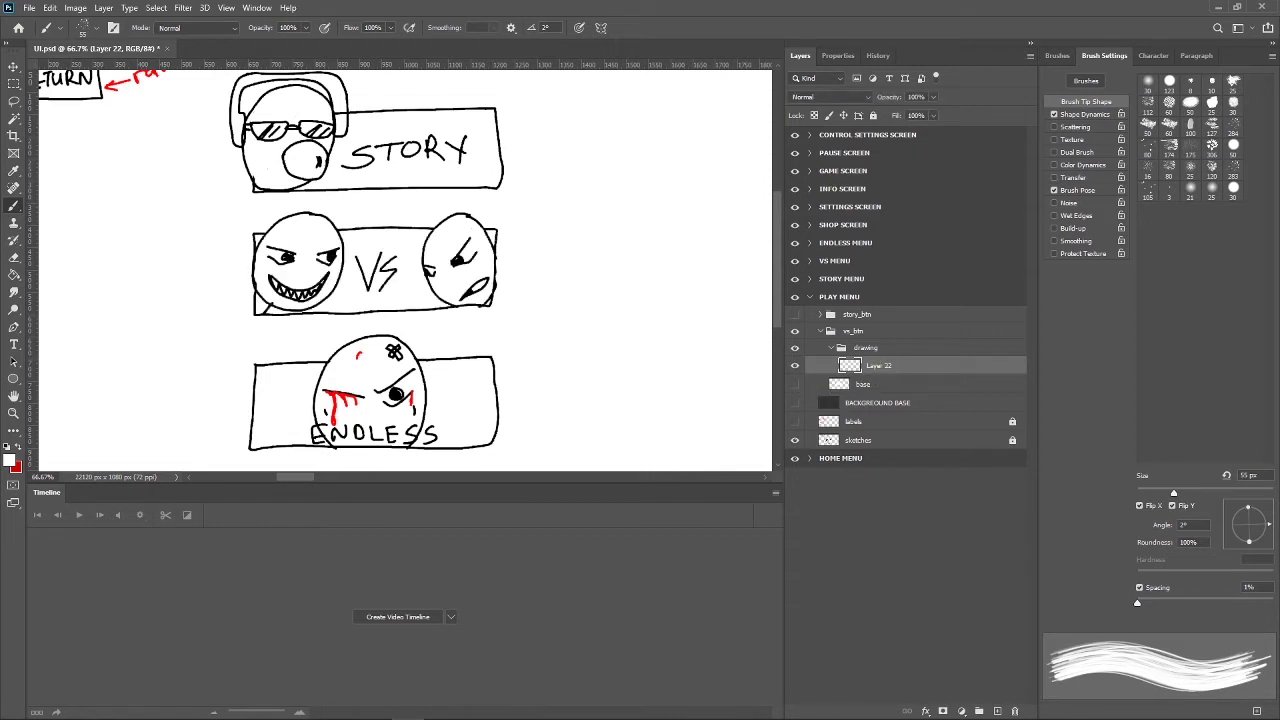
{"action": "scroll", "coordinate": [402, 262], "scroll_direction": "up", "scroll_amount": 2}
{"action": "scroll", "coordinate": [402, 262], "scroll_direction": "up", "scroll_amount": 2}
{"action": "scroll", "coordinate": [402, 262], "scroll_direction": "up", "scroll_amount": 2}
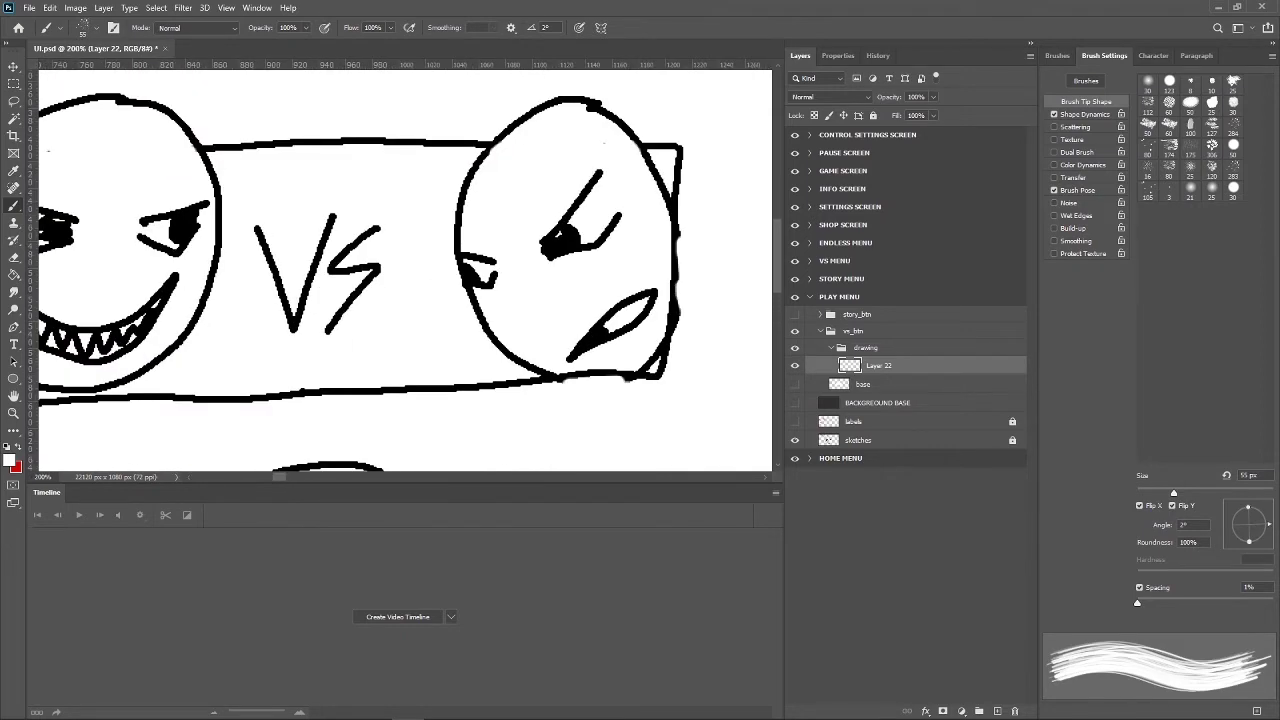
{"action": "mouse_move", "coordinate": [428, 344]}
{"action": "left_mouse_down"}
{"action": "mouse_move", "coordinate": [556, 344]}
{"action": "mouse_move", "coordinate": [540, 346]}
{"action": "left_mouse_up"}
{"action": "scroll", "coordinate": [566, 323], "scroll_direction": "down", "scroll_amount": 1}
{"action": "left_click_drag", "start_coordinate": [529, 360], "coordinate": [583, 378]}
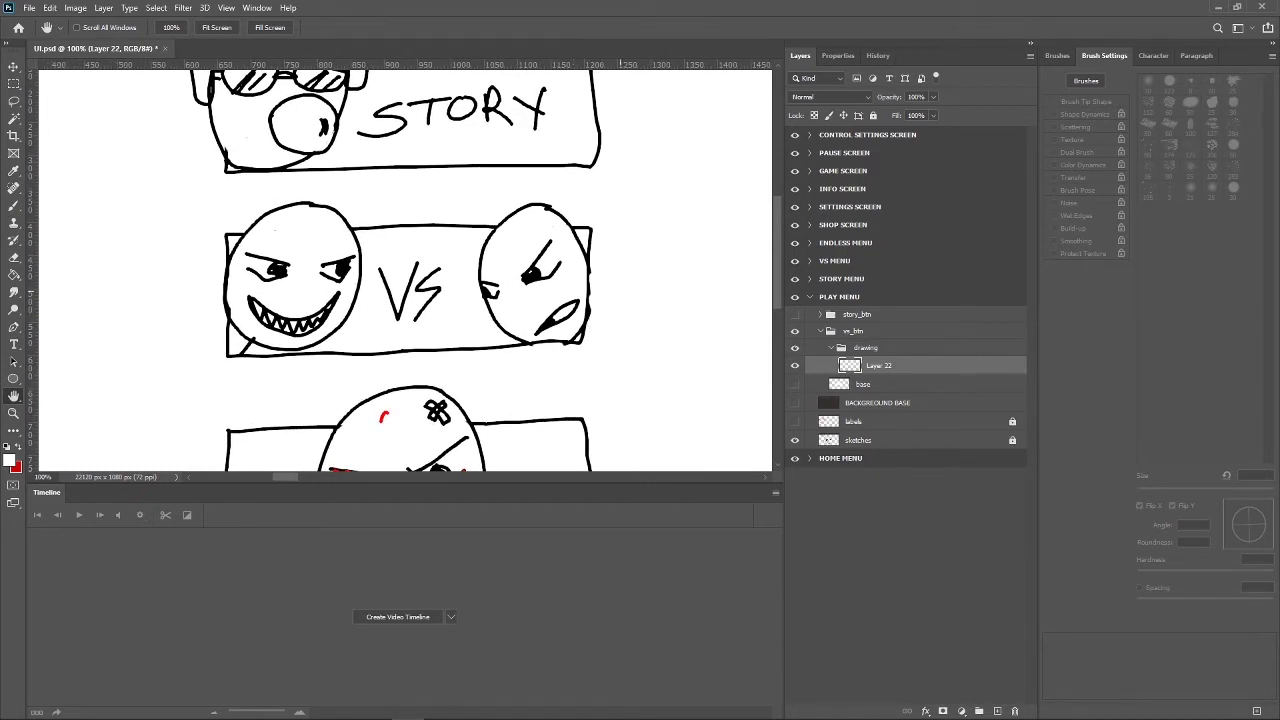
{"action": "left_click_drag", "start_coordinate": [736, 394], "coordinate": [757, 405]}
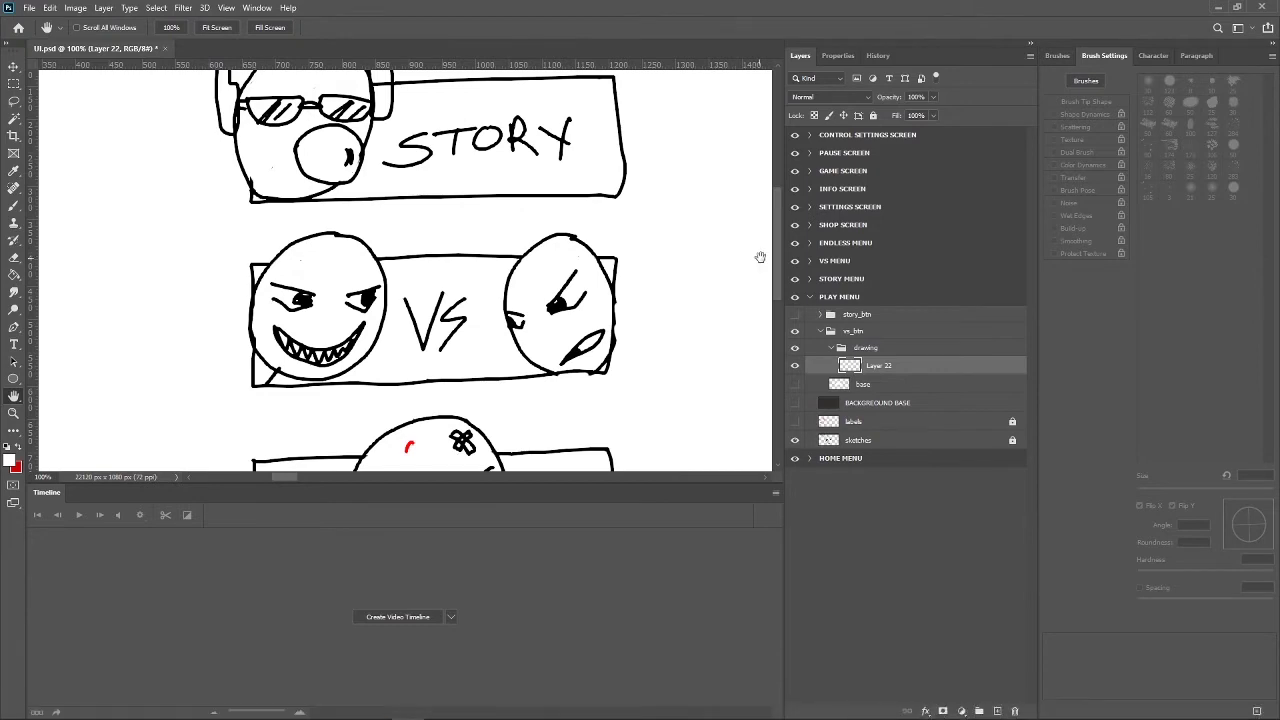
{"action": "scroll", "coordinate": [760, 257], "scroll_direction": "down", "scroll_amount": 1}
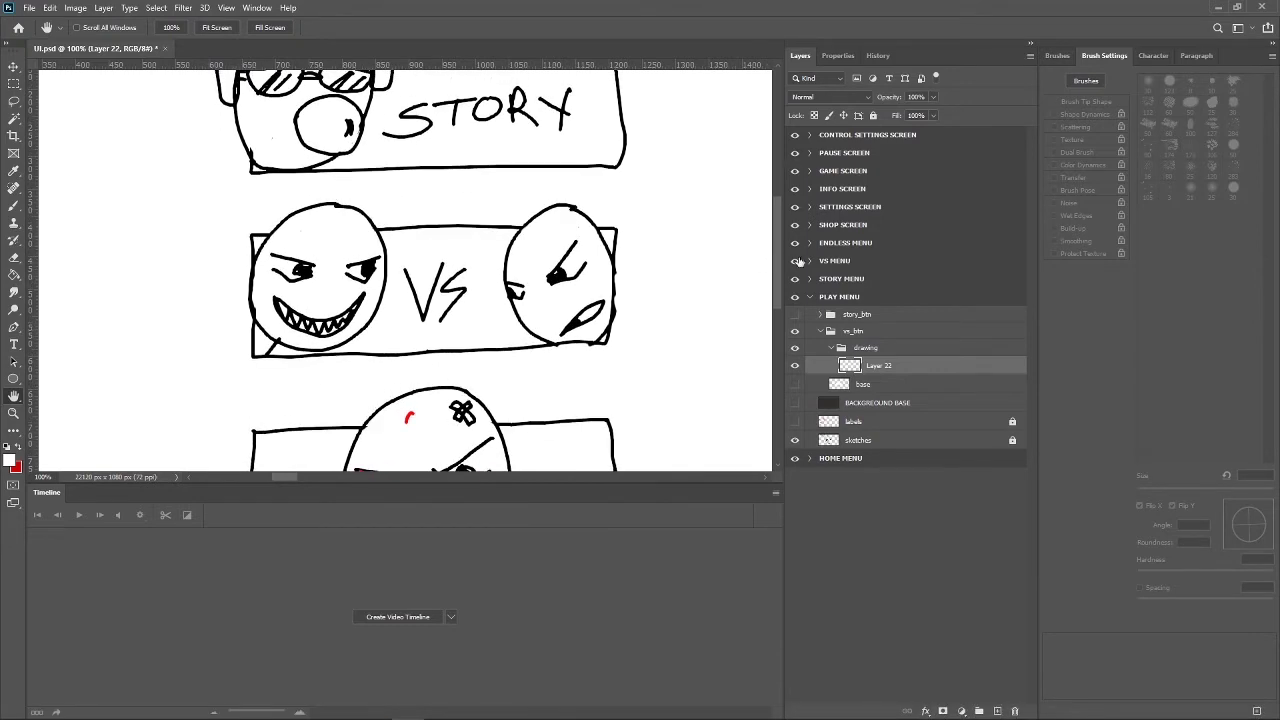
{"action": "key", "text": "ctrl+plus"}
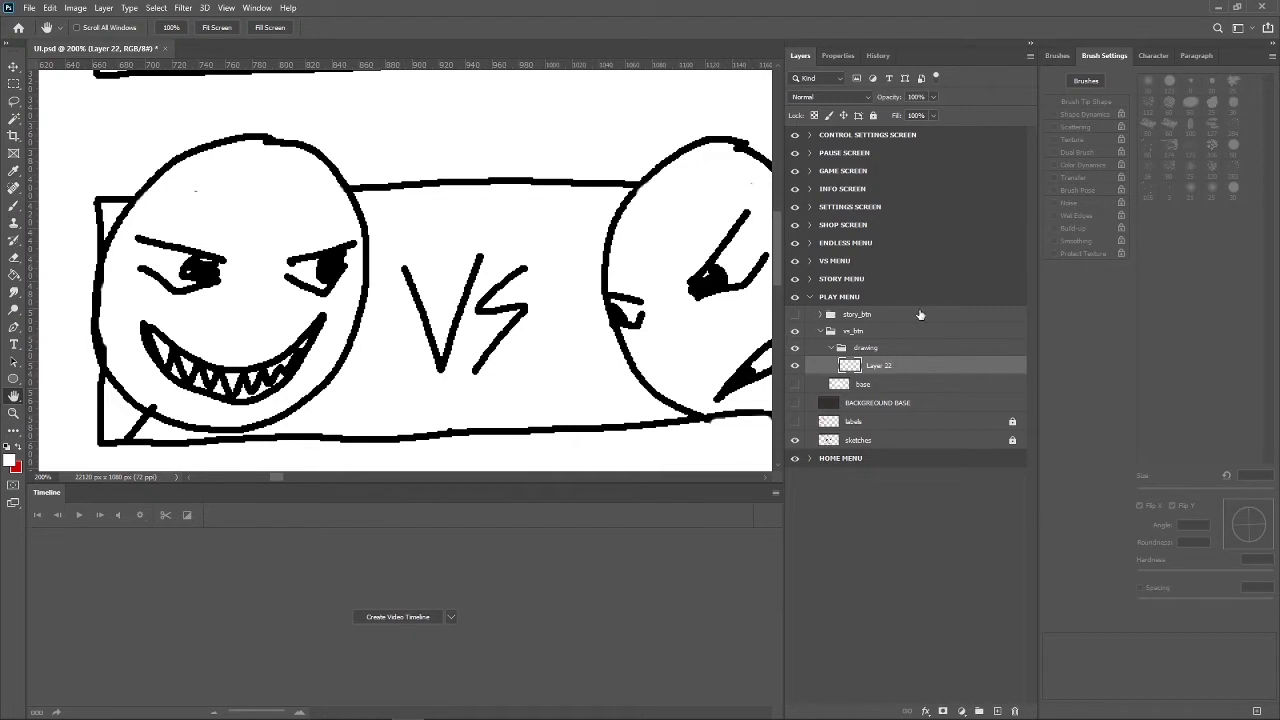
Create an lft_guy group inside drawing containing new Layer 23.
{"action": "left_click", "coordinate": [979, 711]}
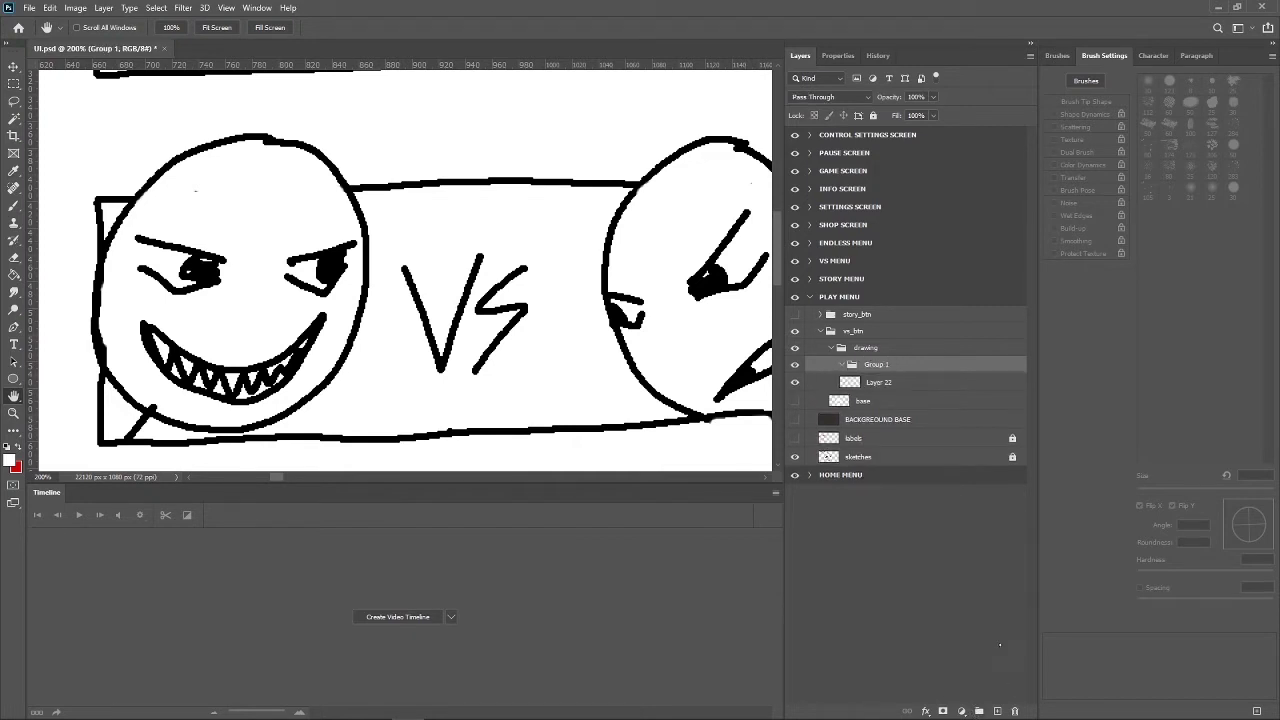
{"action": "left_click", "coordinate": [997, 711]}
{"action": "left_click", "coordinate": [879, 366]}
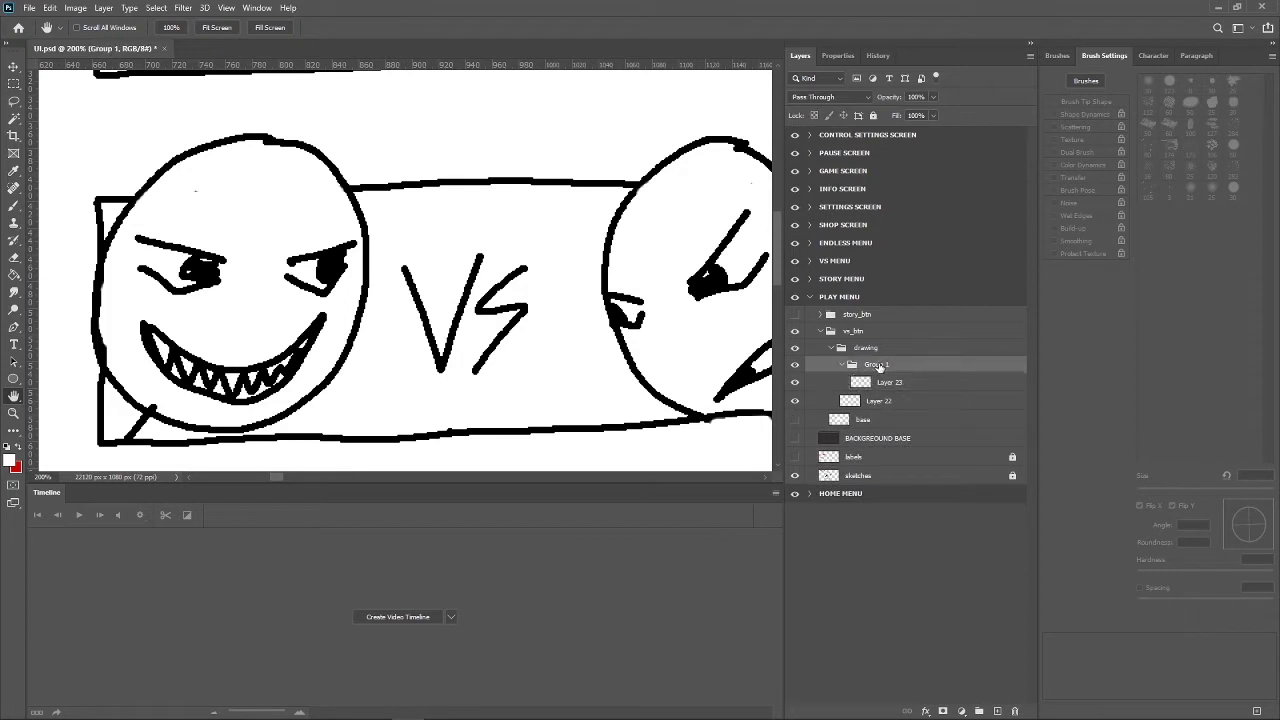
{"action": "double_click", "coordinate": [879, 366]}
{"action": "key", "text": "BackSpace"}
{"action": "type", "text": "lft_guy"}
{"action": "key", "text": "Return"}
{"action": "key", "text": "alt+bracketleft"}
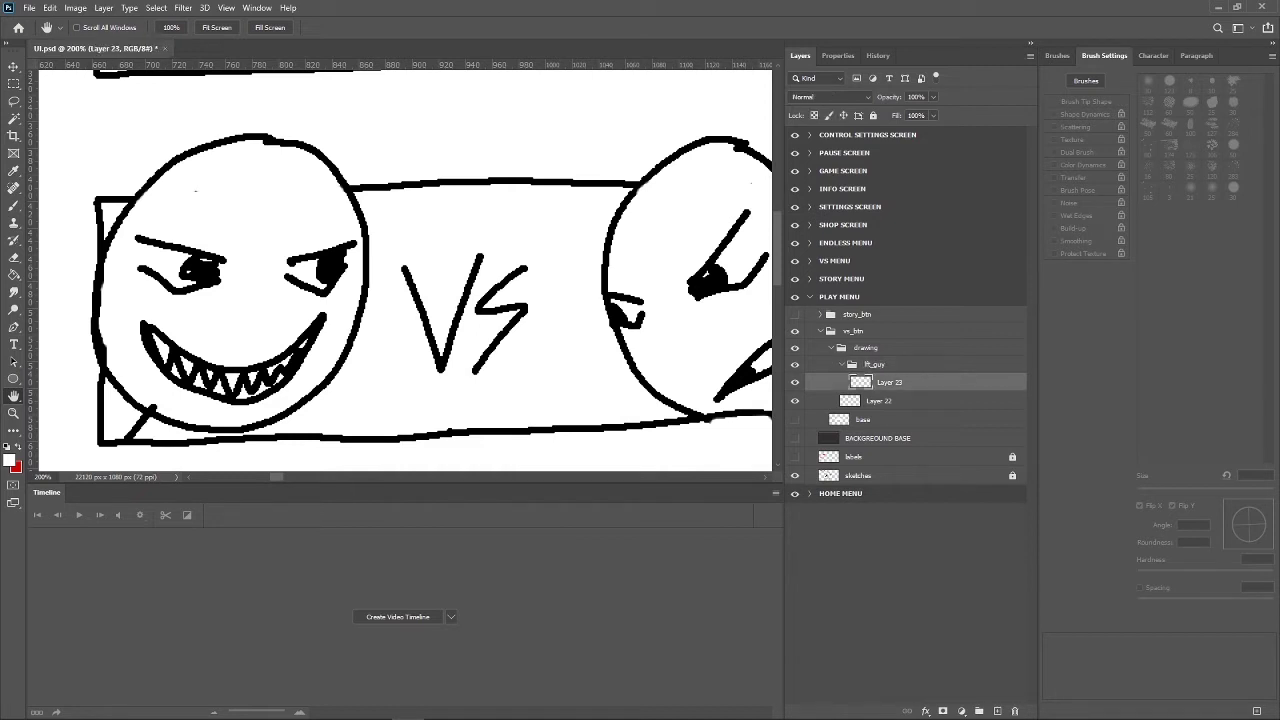
Trace the left character's head outline as a closed Pen tool shape.
{"action": "left_click", "coordinate": [13, 327]}
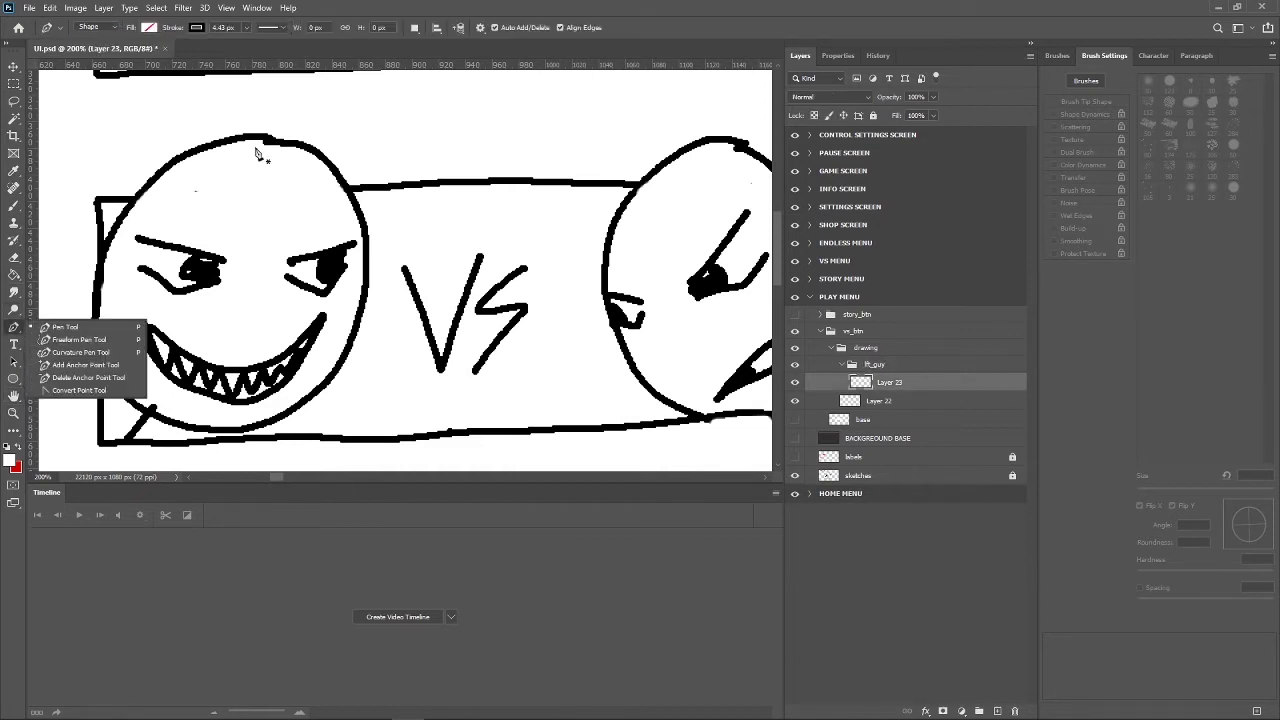
{"action": "left_click", "coordinate": [267, 136]}
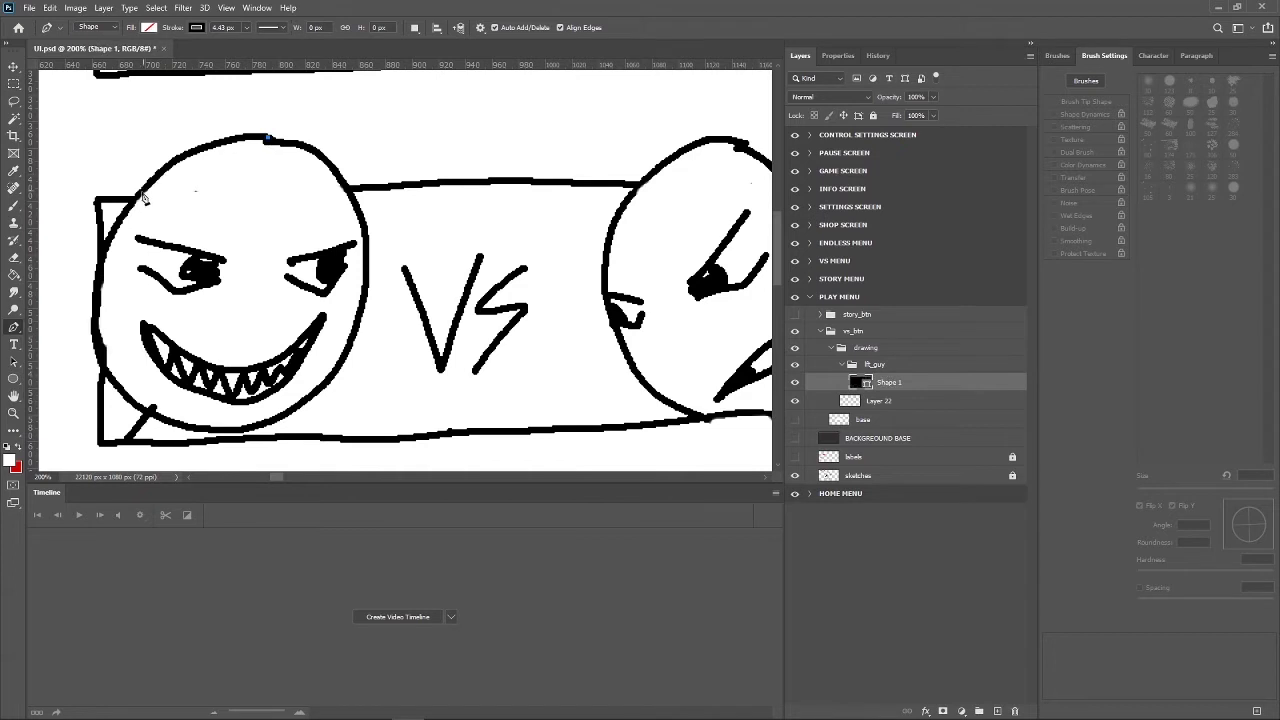
{"action": "left_click", "coordinate": [137, 194]}
{"action": "left_click_drag", "start_coordinate": [125, 218], "coordinate": [93, 265]}
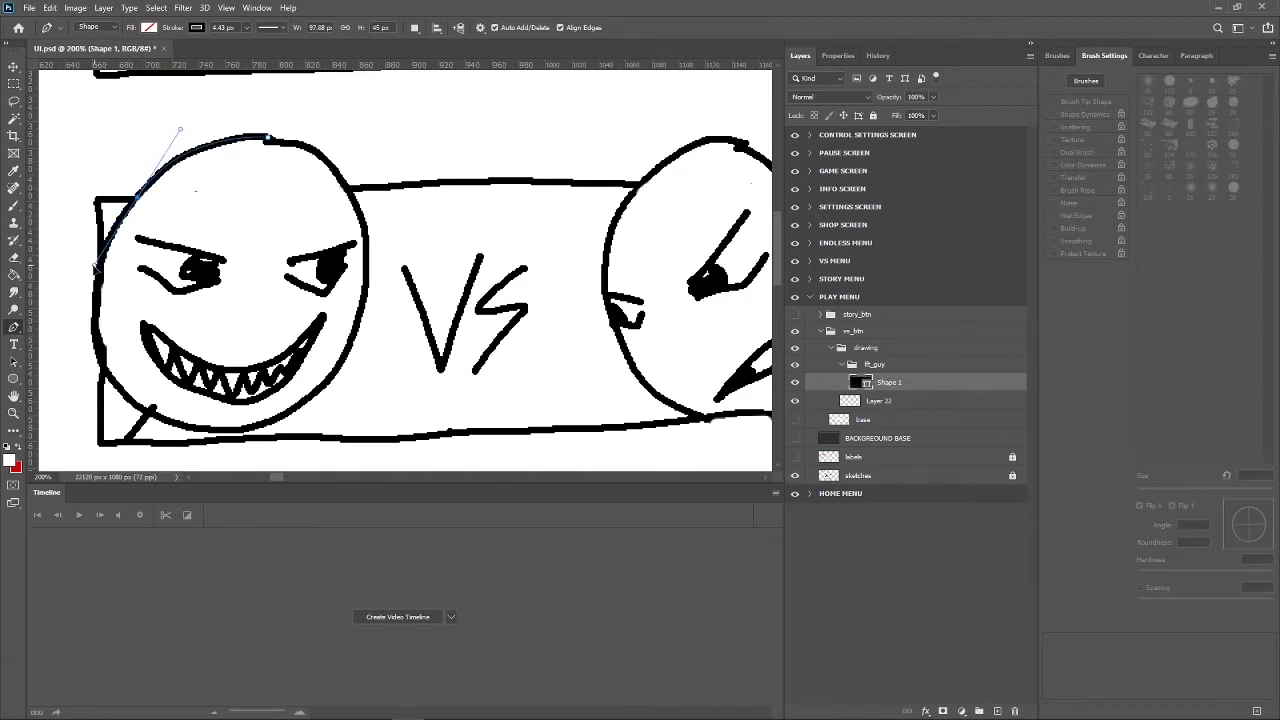
{"action": "left_click_drag", "start_coordinate": [118, 390], "coordinate": [162, 430]}
{"action": "left_click_drag", "start_coordinate": [292, 417], "coordinate": [332, 385]}
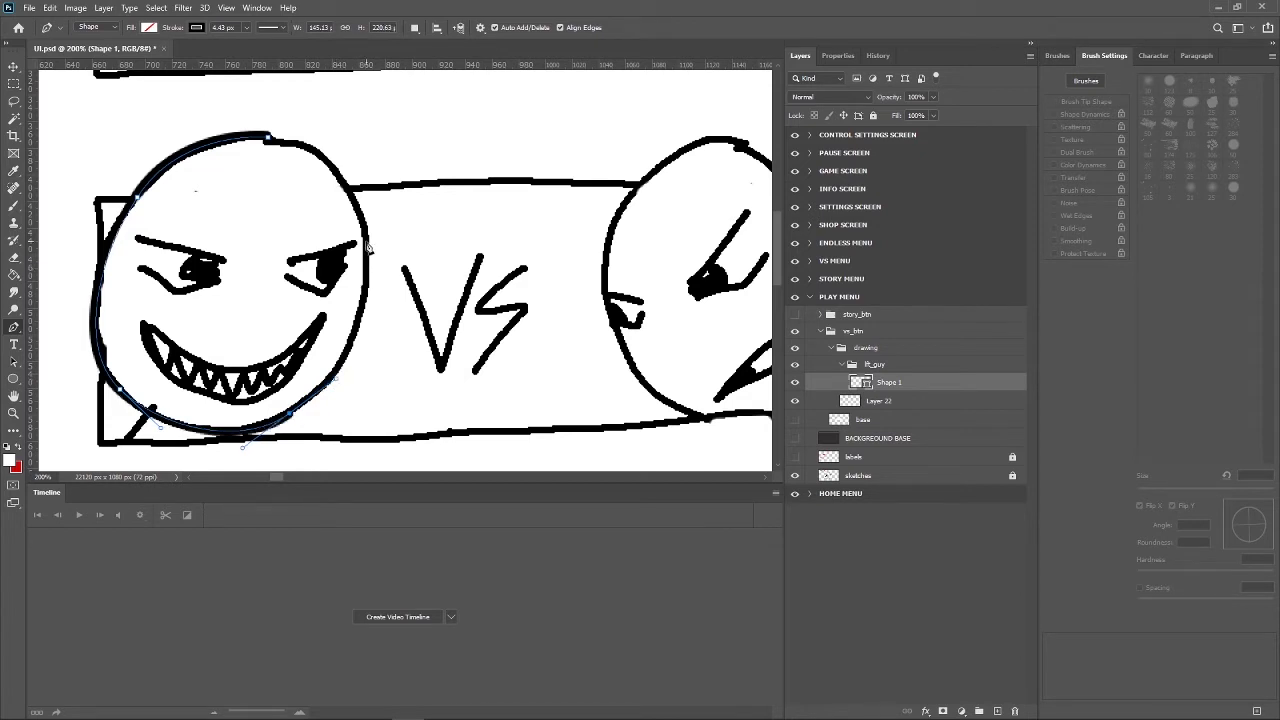
{"action": "left_click", "coordinate": [365, 236]}
{"action": "mouse_move", "coordinate": [365, 236]}
{"action": "left_mouse_down"}
{"action": "mouse_move", "coordinate": [344, 183]}
{"action": "mouse_move", "coordinate": [357, 183]}
{"action": "left_mouse_up"}
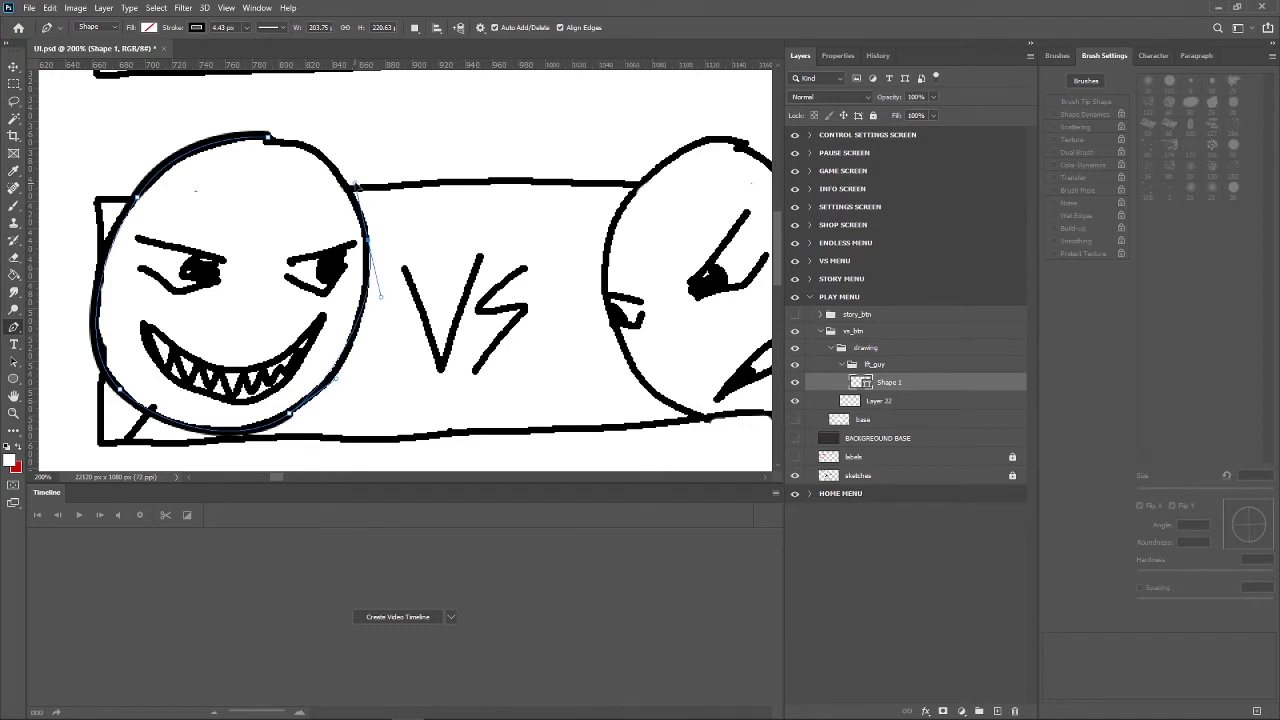
{"action": "left_click_drag", "start_coordinate": [357, 183], "coordinate": [355, 176]}
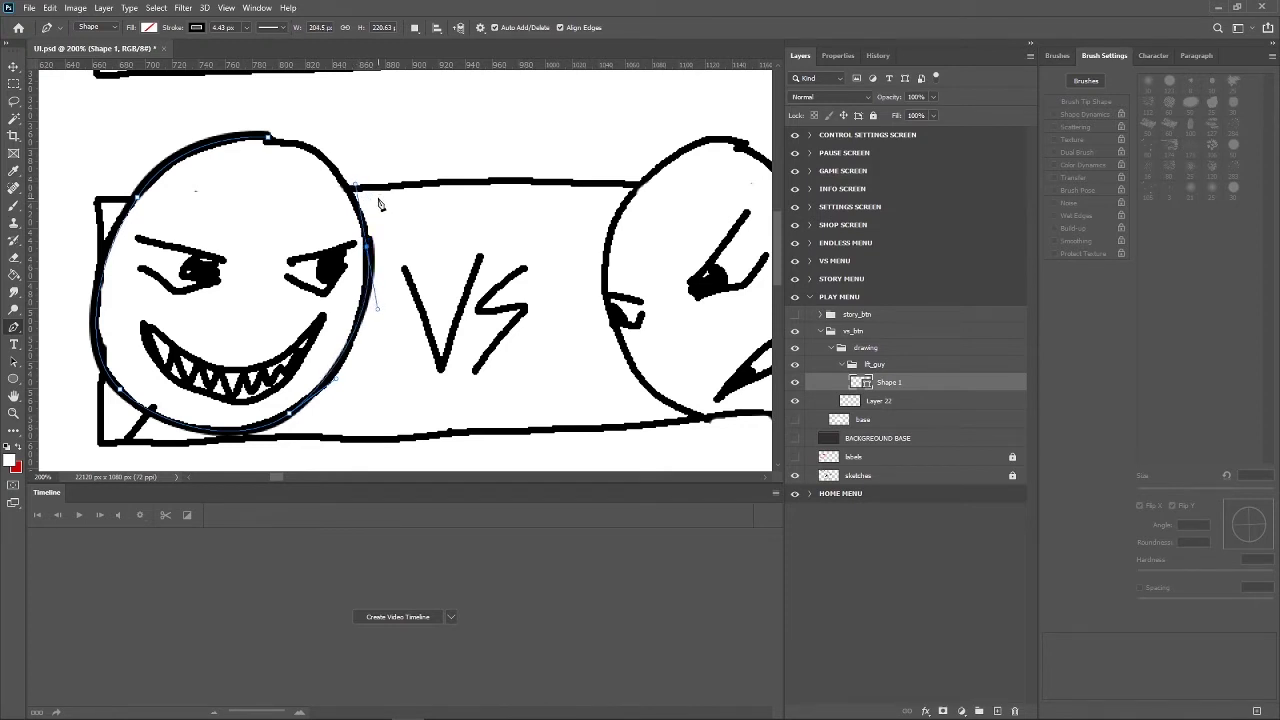
{"action": "mouse_move", "coordinate": [374, 206]}
{"action": "left_mouse_down"}
{"action": "mouse_move", "coordinate": [330, 160]}
{"action": "mouse_move", "coordinate": [210, 140]}
{"action": "left_mouse_up"}
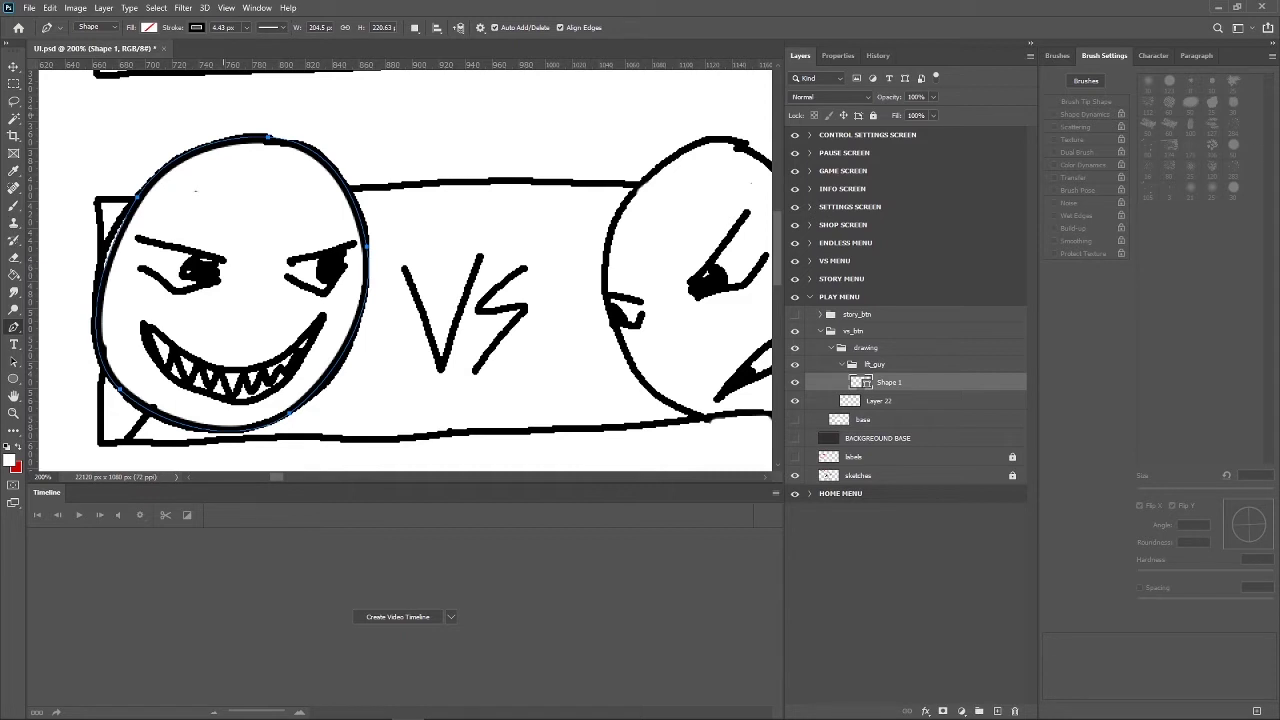
Name the head shape layer face and add an empty layer above it.
{"action": "double_click", "coordinate": [890, 383]}
{"action": "key", "text": "BackSpace"}
{"action": "type", "text": "face"}
{"action": "key", "text": "Return"}
{"action": "left_click", "coordinate": [997, 711]}
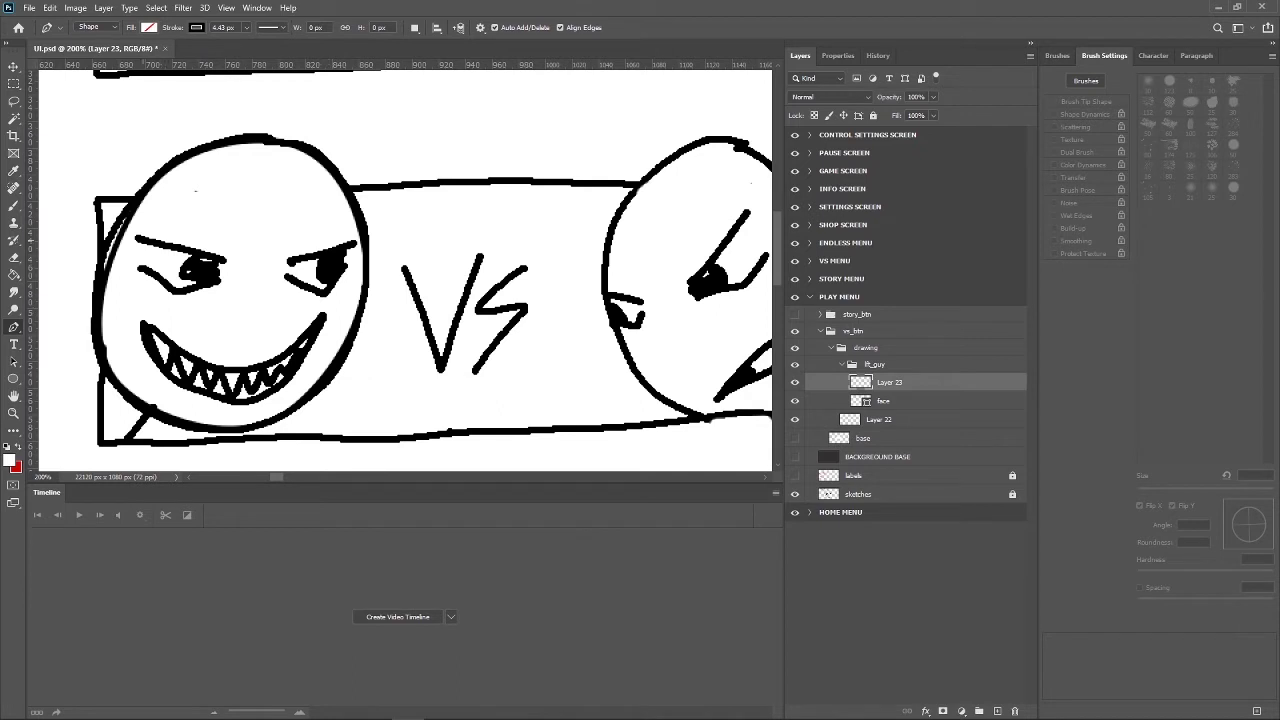
Trace the left eyebrow as a closed Pen-tool shape.
{"action": "left_click", "coordinate": [222, 265]}
{"action": "left_click", "coordinate": [226, 263]}
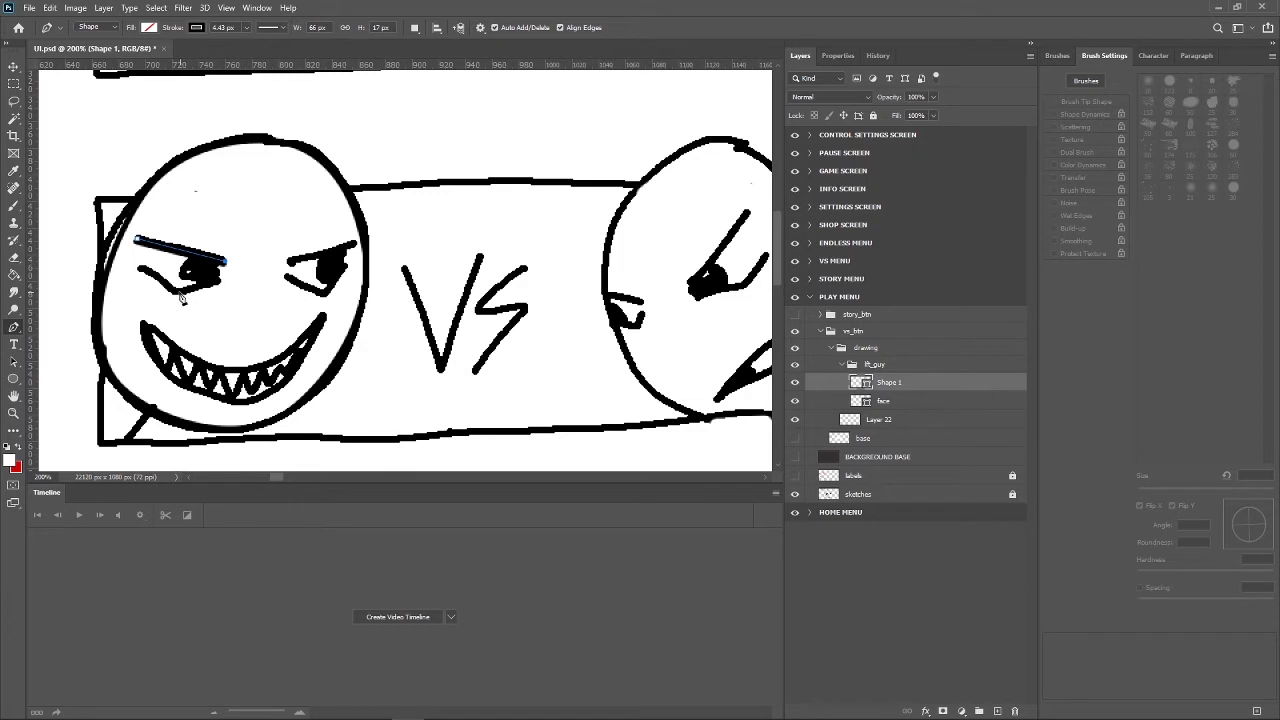
{"action": "left_click", "coordinate": [177, 292]}
{"action": "left_click_drag", "start_coordinate": [144, 267], "coordinate": [126, 273]}
{"action": "left_click", "coordinate": [137, 241]}
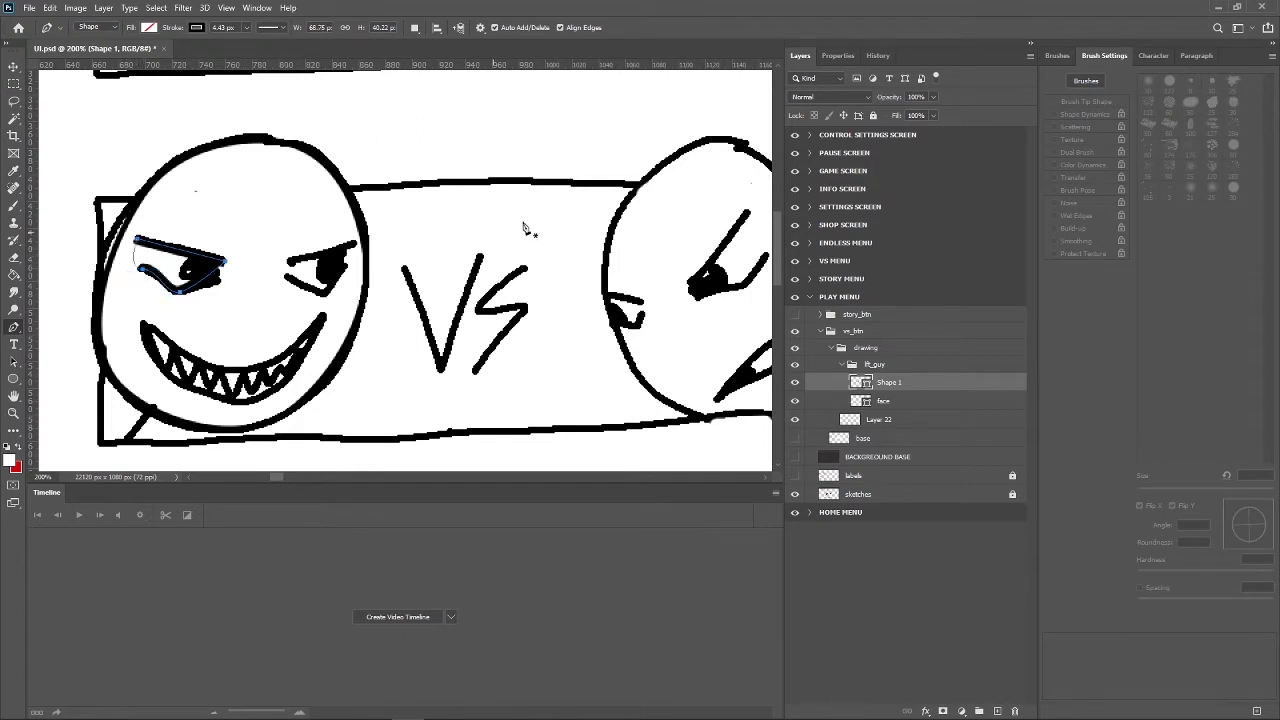
{"action": "left_click", "coordinate": [581, 206], "text": "ctrl"}
{"action": "left_click", "coordinate": [142, 275]}
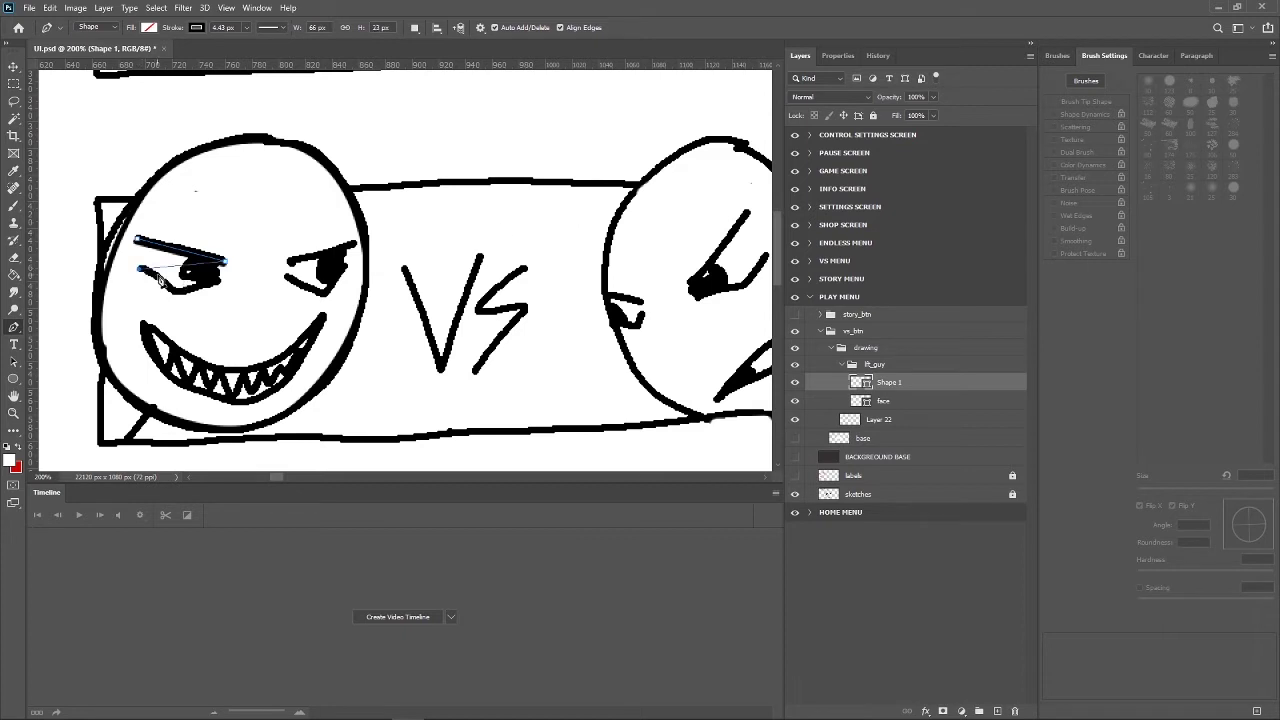
{"action": "key", "text": "ctrl+z"}
Group the eyebrow shape into Group 1 and trace the left eye's lower lid on a new layer.
{"action": "left_click", "coordinate": [900, 400], "text": "shift"}
{"action": "left_click_drag", "start_coordinate": [900, 400], "coordinate": [981, 710]}
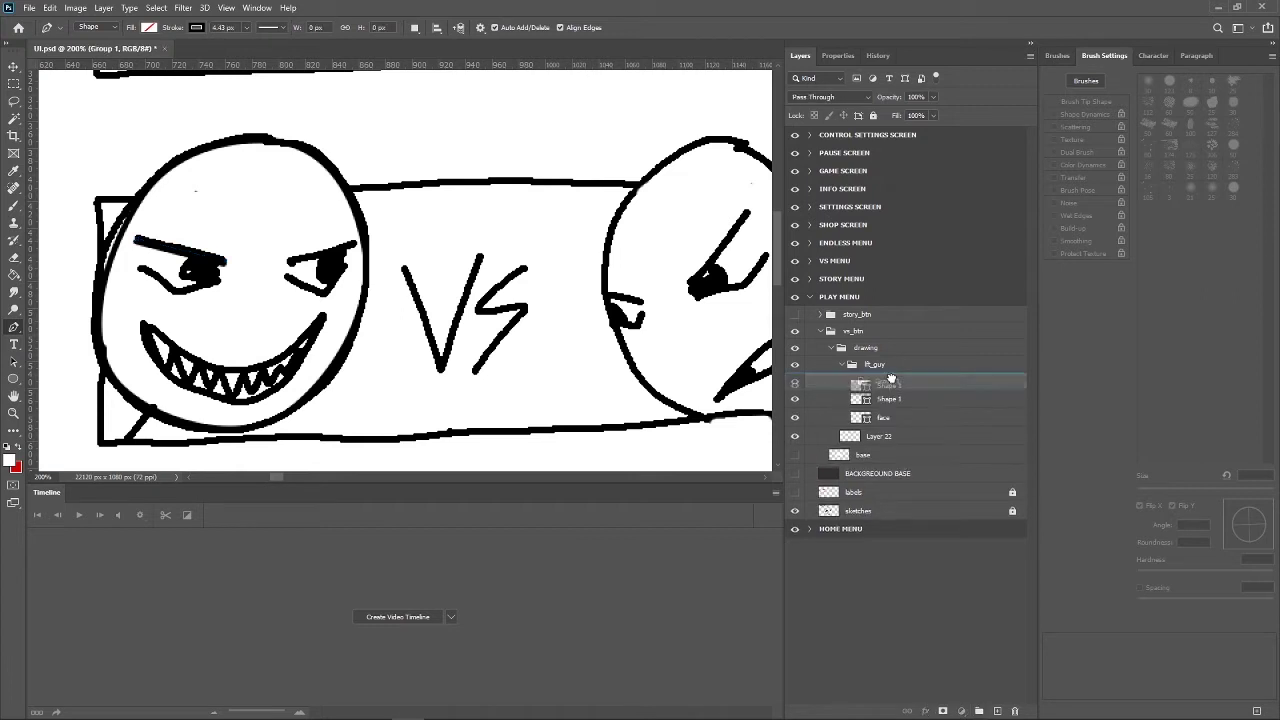
{"action": "left_click", "coordinate": [890, 398]}
{"action": "left_click", "coordinate": [997, 711]}
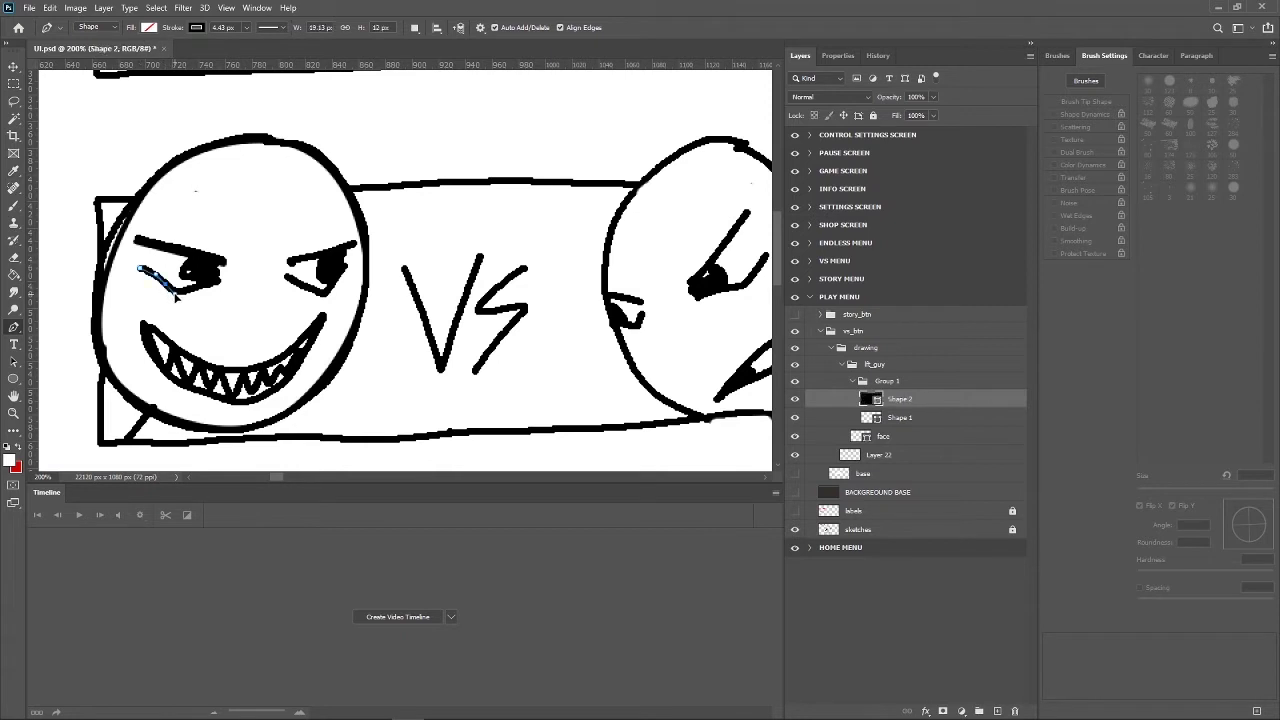
{"action": "left_click", "coordinate": [190, 296]}
{"action": "left_click", "coordinate": [206, 290]}
{"action": "left_click_drag", "start_coordinate": [206, 290], "coordinate": [232, 287]}
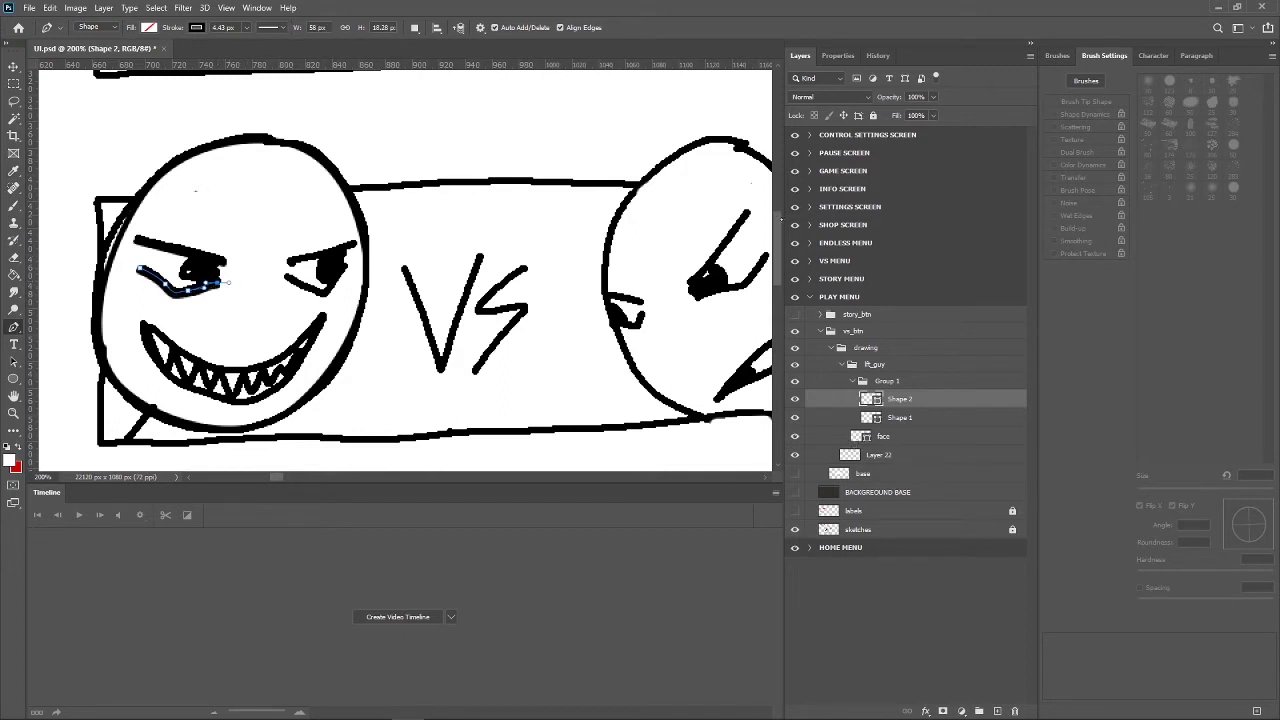
Trace the right eyebrow as a curved shape on a new layer.
{"action": "left_click", "coordinate": [998, 709]}
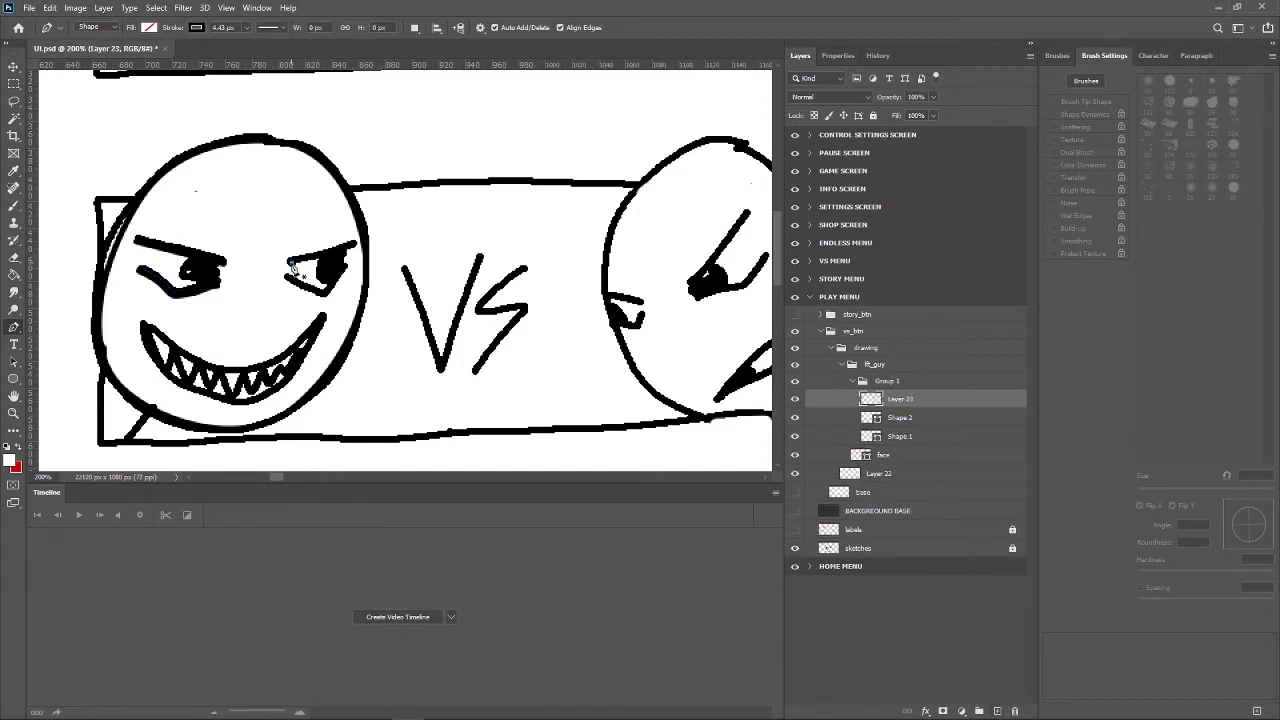
{"action": "left_click", "coordinate": [291, 263]}
{"action": "left_click_drag", "start_coordinate": [324, 258], "coordinate": [338, 257]}
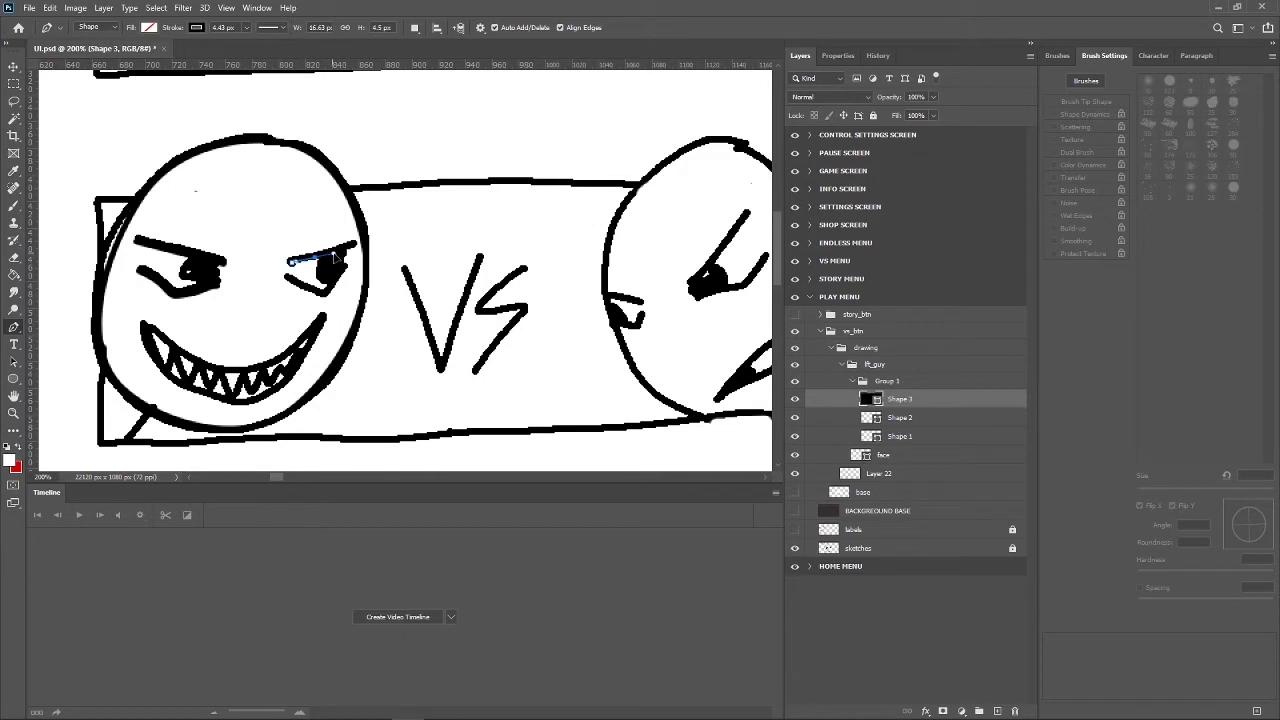
{"action": "left_click", "coordinate": [356, 244]}
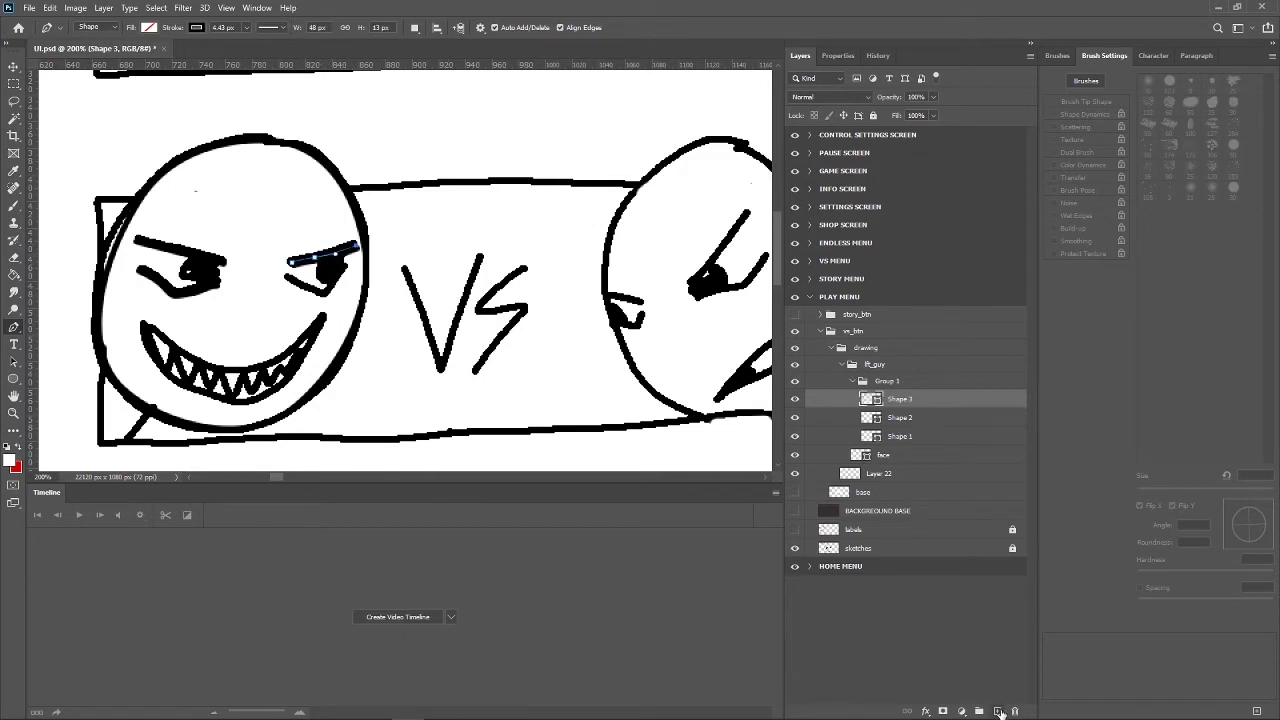
Start tracing the right eye's lower lid on another new layer (Shape 4).
{"action": "left_click", "coordinate": [997, 710]}
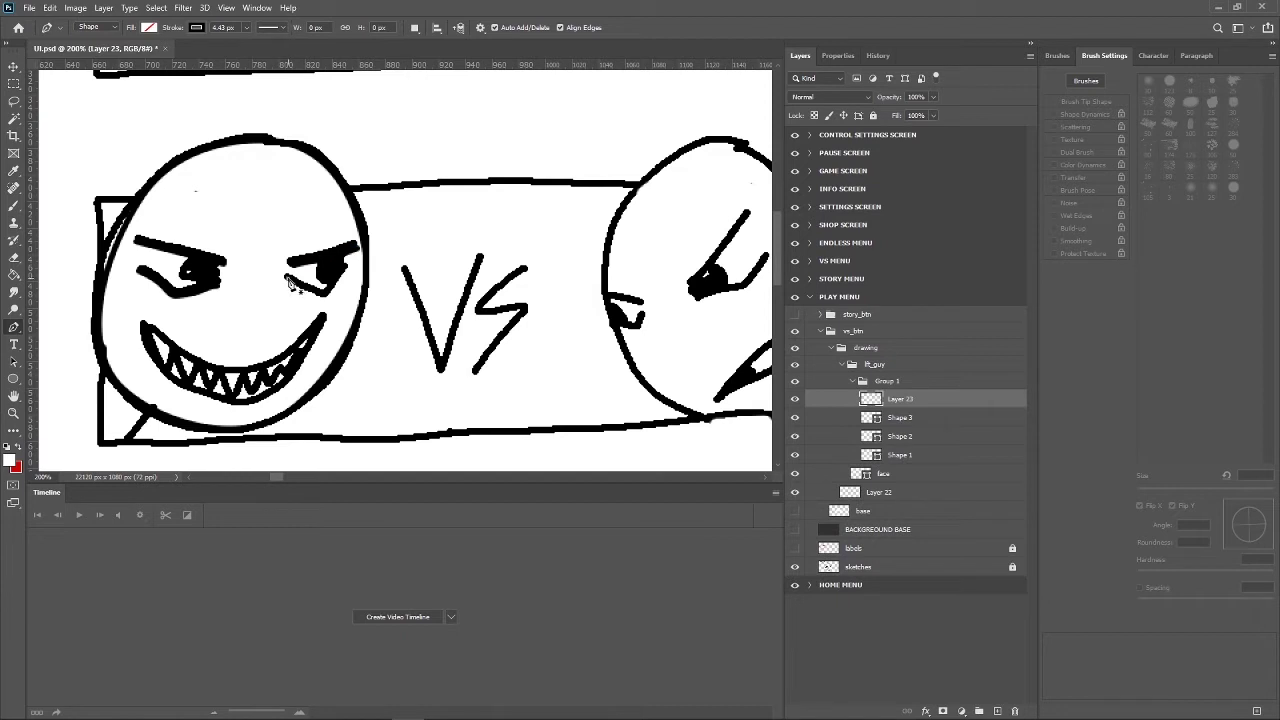
{"action": "left_click", "coordinate": [289, 281]}
{"action": "left_click", "coordinate": [314, 292]}
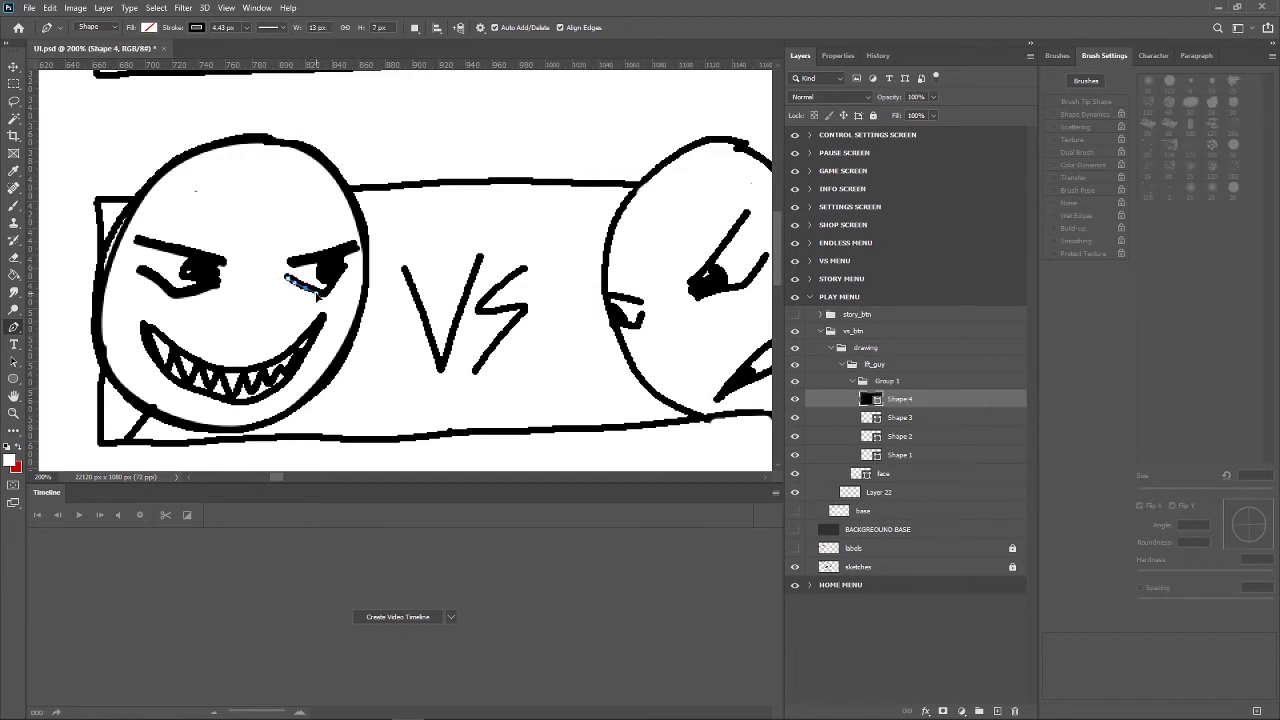
{"action": "left_click", "coordinate": [341, 281]}
{"action": "left_click", "coordinate": [351, 264]}
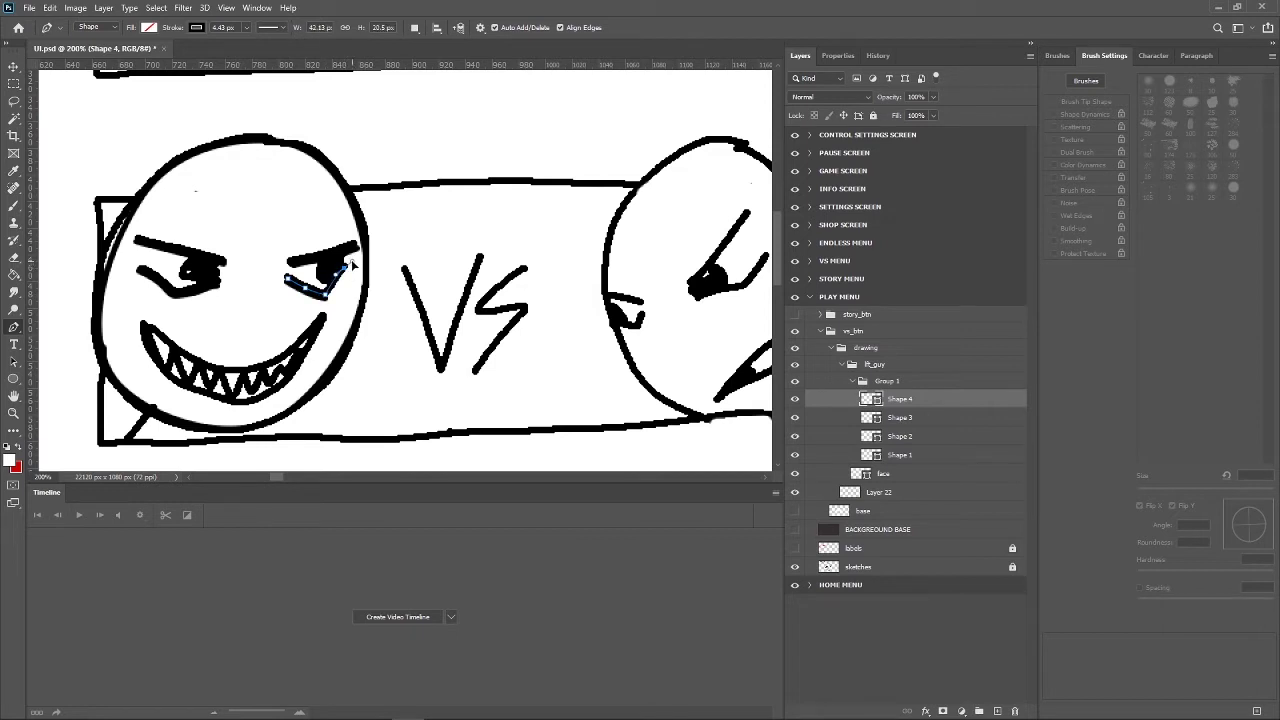
Trace the grinning mouth as a closed curved outline on a new layer, Shape 5.
{"action": "left_click", "coordinate": [997, 711]}
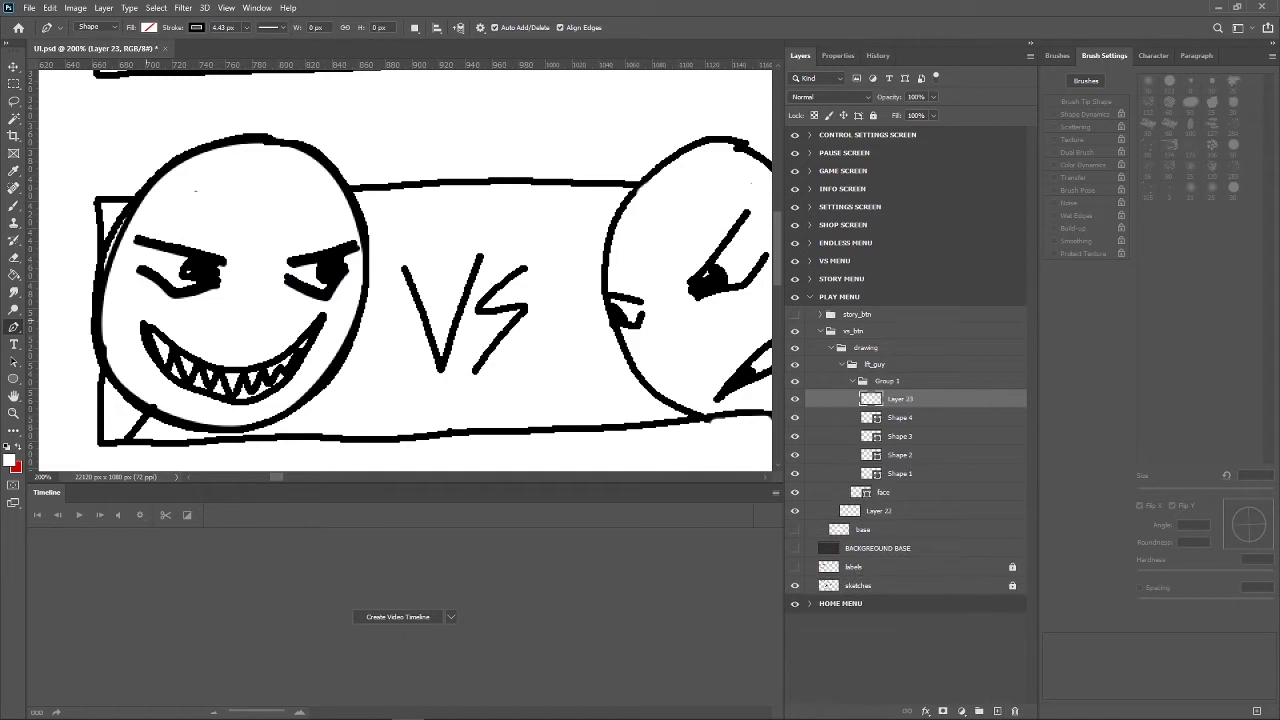
{"action": "left_click", "coordinate": [226, 378]}
{"action": "left_click_drag", "start_coordinate": [232, 372], "coordinate": [268, 372]}
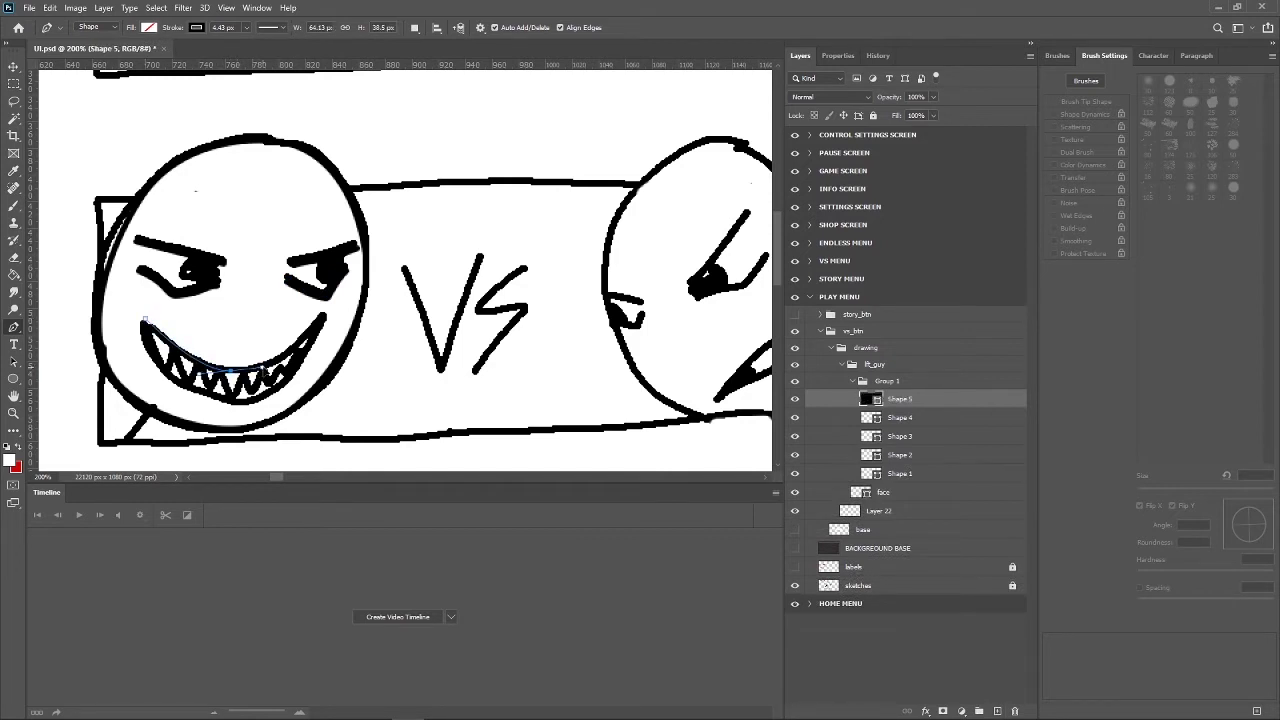
{"action": "mouse_move", "coordinate": [323, 319]}
{"action": "left_mouse_down"}
{"action": "mouse_move", "coordinate": [302, 371]}
{"action": "mouse_move", "coordinate": [251, 401]}
{"action": "mouse_move", "coordinate": [205, 403]}
{"action": "left_mouse_up"}
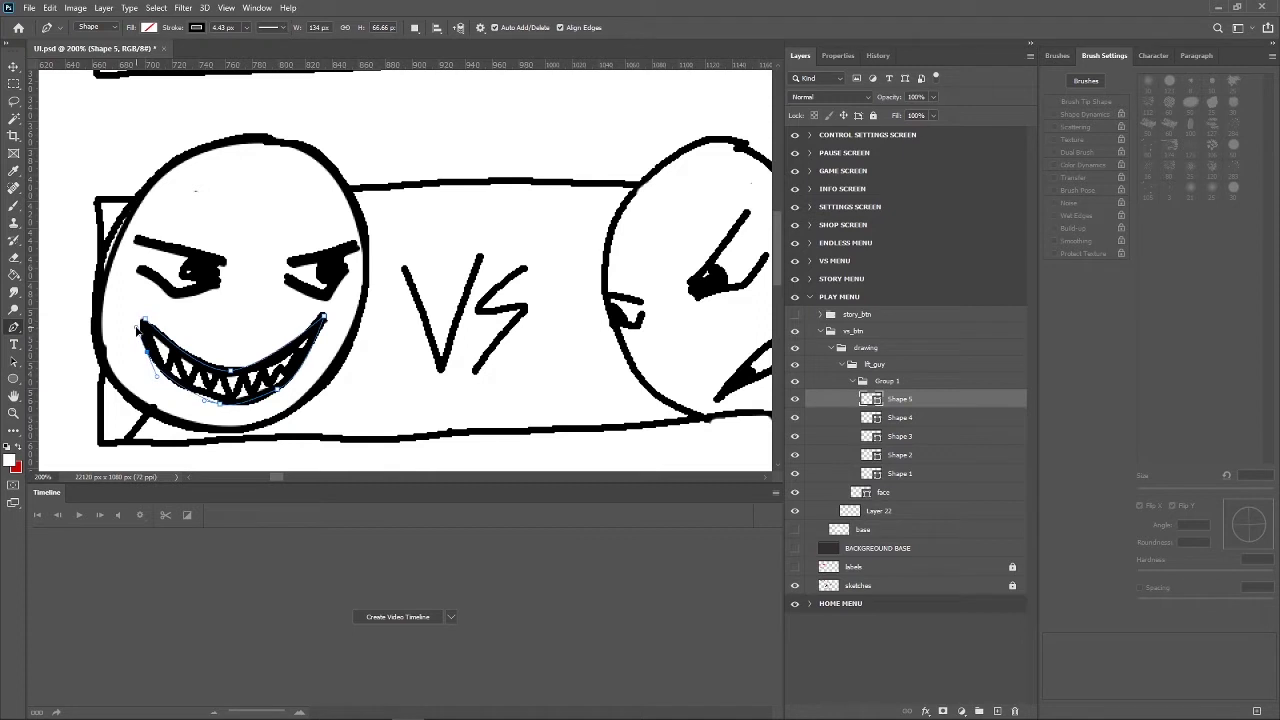
{"action": "left_click", "coordinate": [143, 321]}
{"action": "left_click_drag", "start_coordinate": [247, 401], "coordinate": [303, 379]}
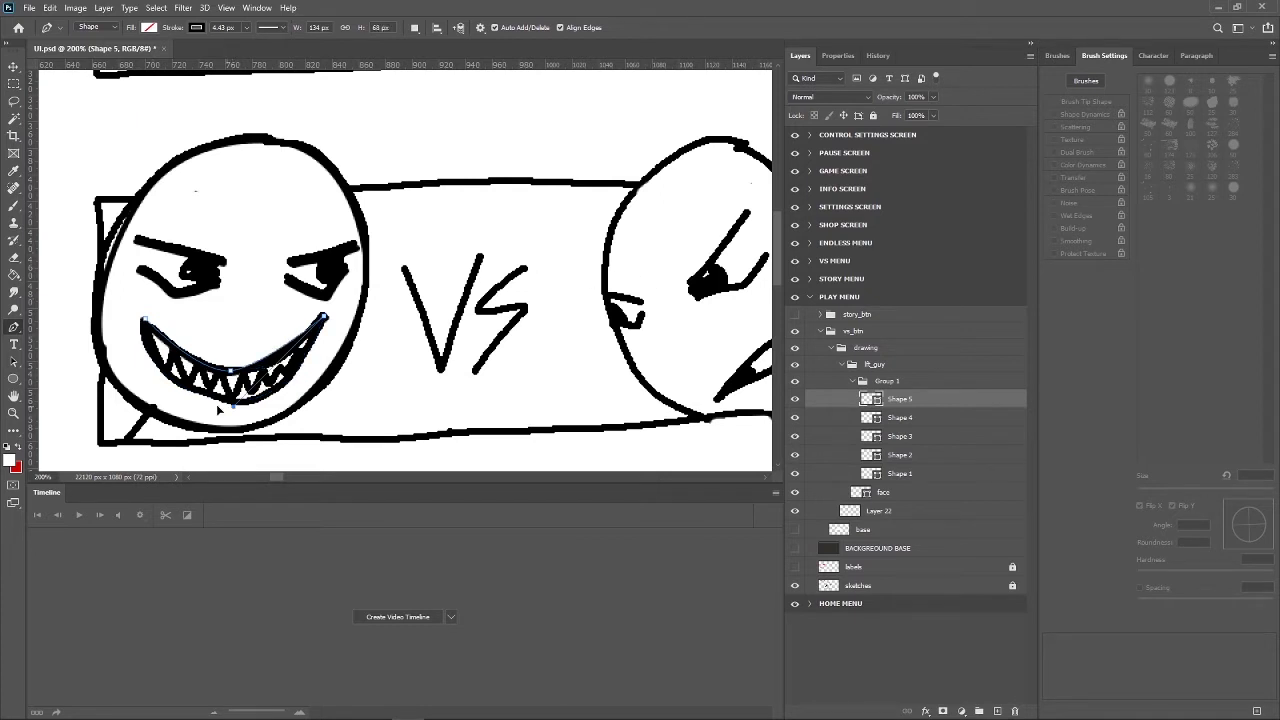
{"action": "left_click_drag", "start_coordinate": [232, 404], "coordinate": [167, 409]}
{"action": "left_click", "coordinate": [145, 322]}
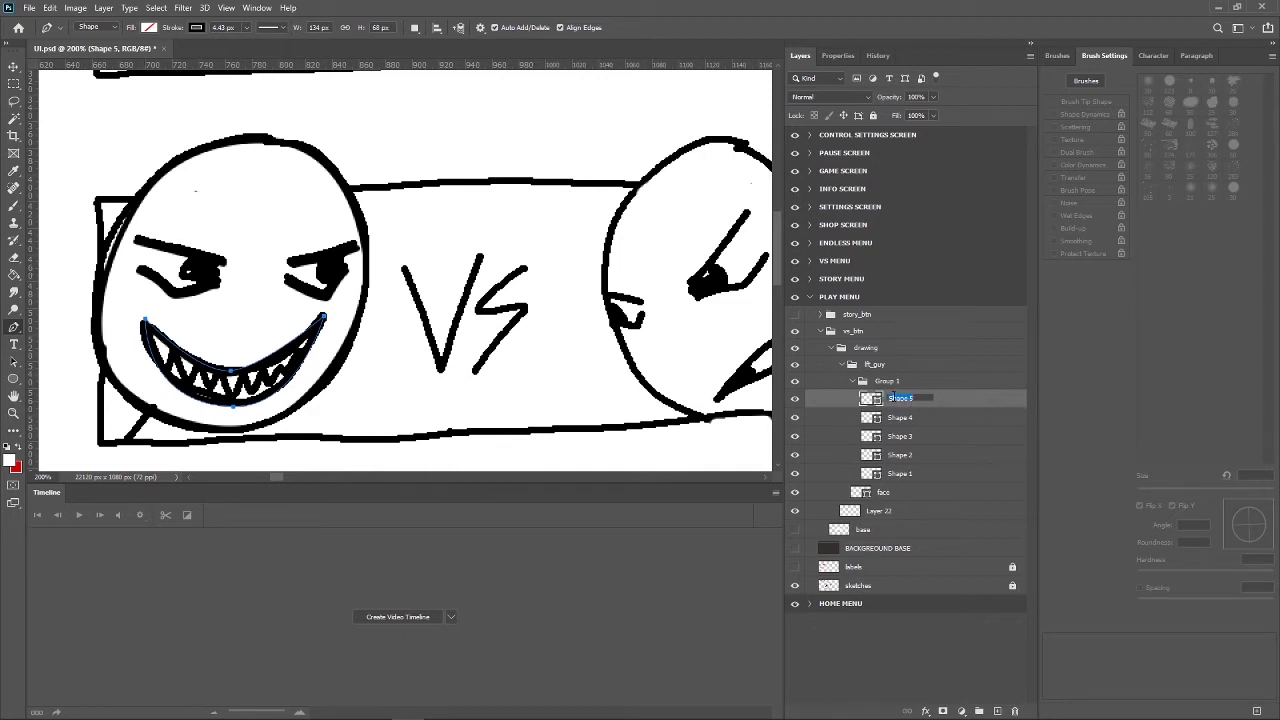
Rename the Shape 5 layer to 'mouth'.
{"action": "left_click", "coordinate": [894, 398]}
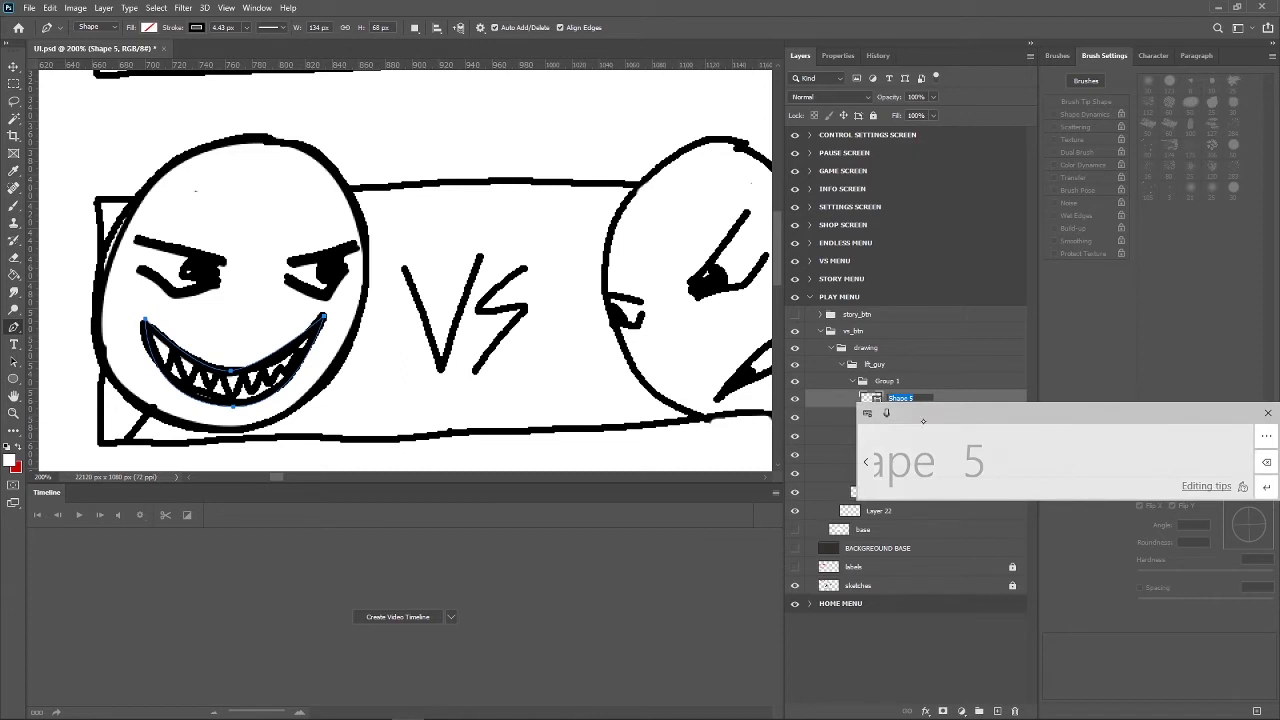
{"action": "mouse_move", "coordinate": [897, 476]}
{"action": "left_mouse_down"}
{"action": "mouse_move", "coordinate": [912, 456]}
{"action": "mouse_move", "coordinate": [985, 474]}
{"action": "left_mouse_up"}
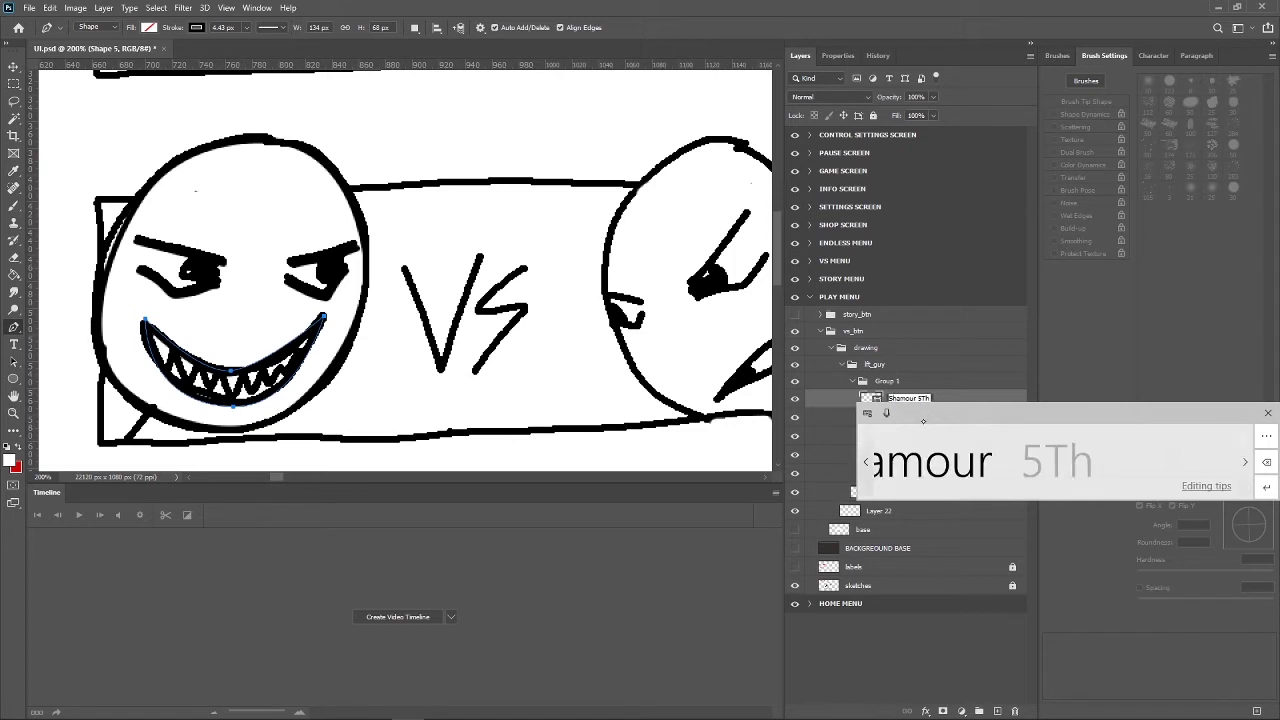
{"action": "key", "text": "BackSpace"}
{"action": "key", "text": "BackSpace"}
{"action": "key", "text": "BackSpace"}
{"action": "key", "text": "BackSpace"}
{"action": "key", "text": "BackSpace"}
{"action": "key", "text": "BackSpace"}
{"action": "key", "text": "BackSpace"}
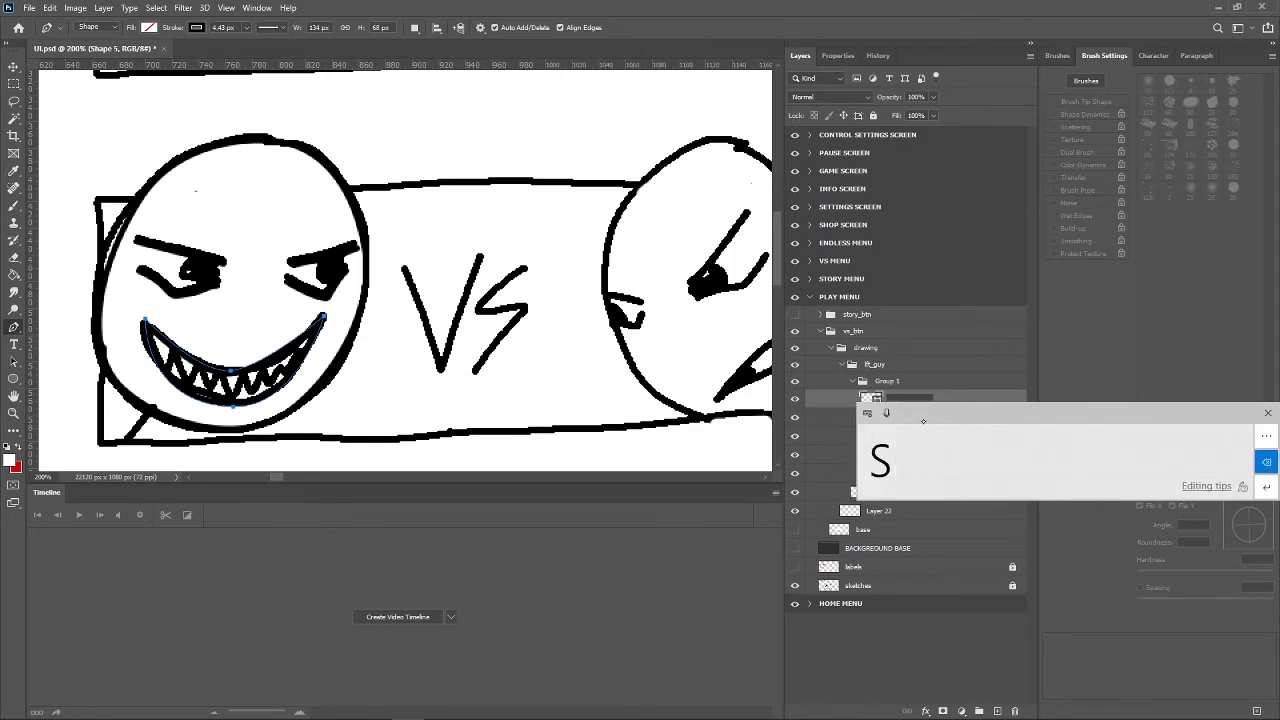
{"action": "key", "text": "BackSpace"}
{"action": "type", "text": "outh"}
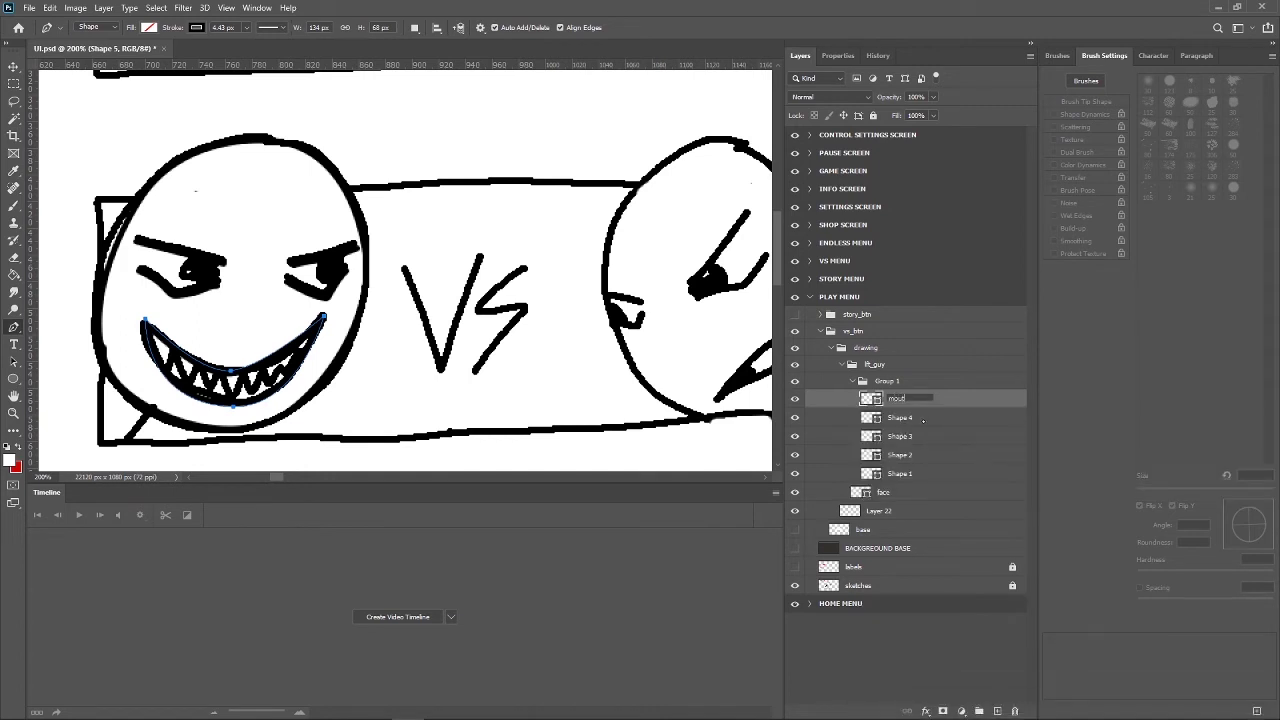
{"action": "key", "text": "Return"}
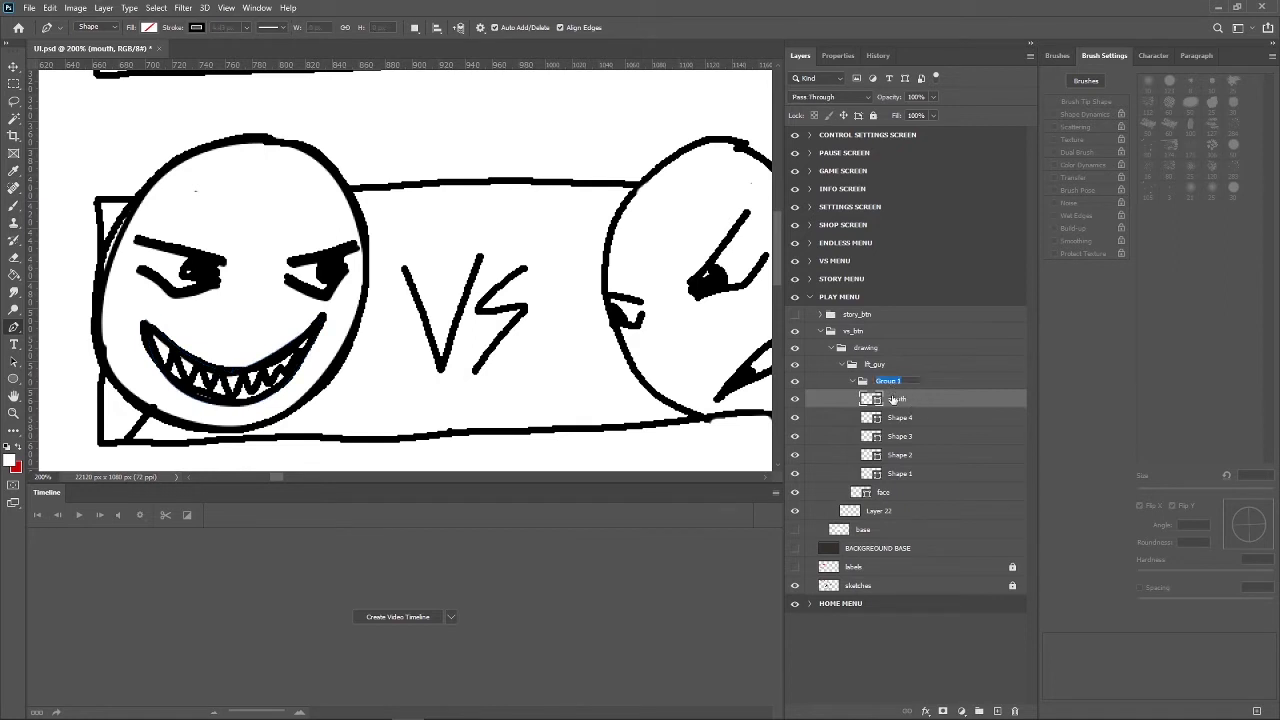
Move mouth below Group 1, rename the group 'eyes' and collapse it.
{"action": "left_click_drag", "start_coordinate": [895, 396], "coordinate": [888, 485]}
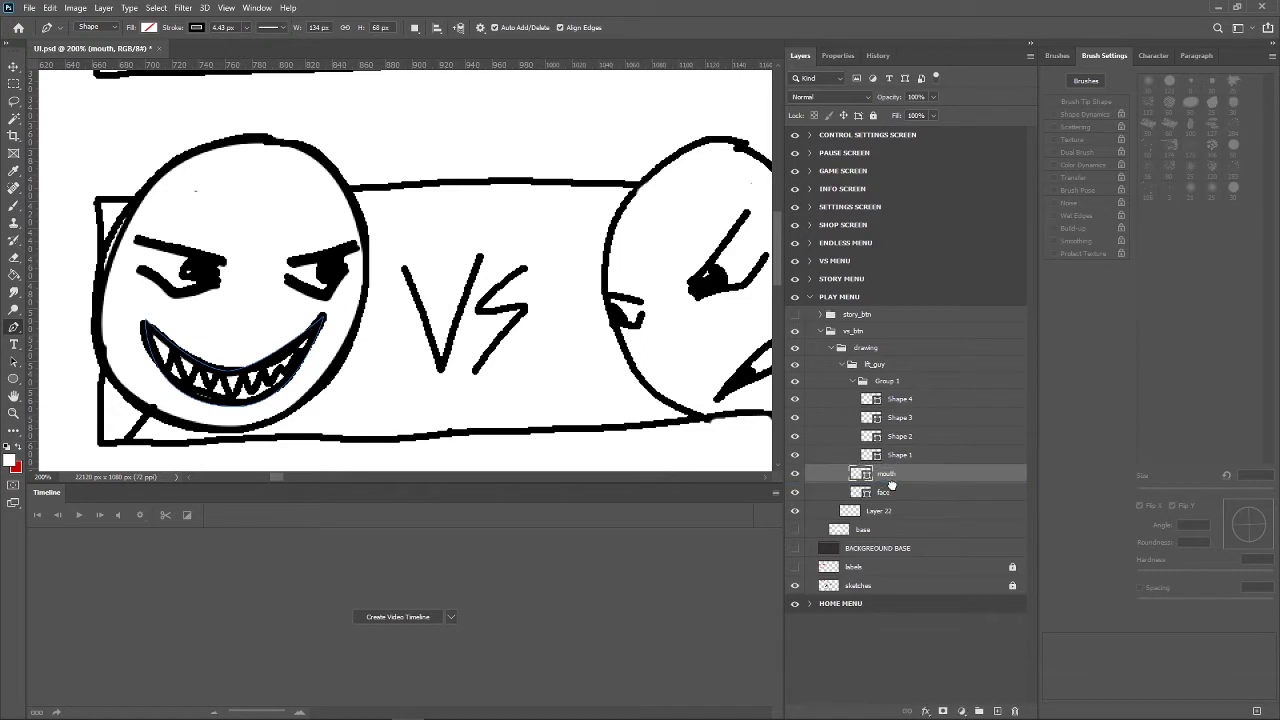
{"action": "double_click", "coordinate": [887, 381]}
{"action": "type", "text": "eyes"}
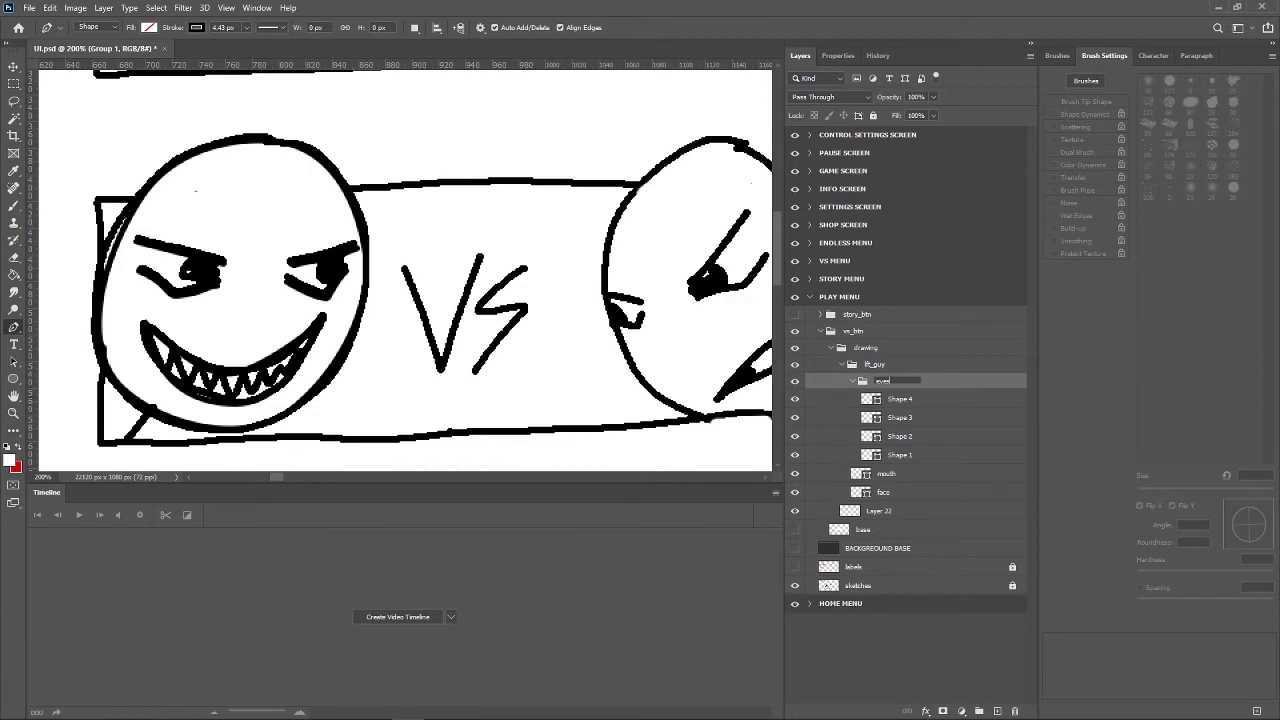
{"action": "key", "text": "Return"}
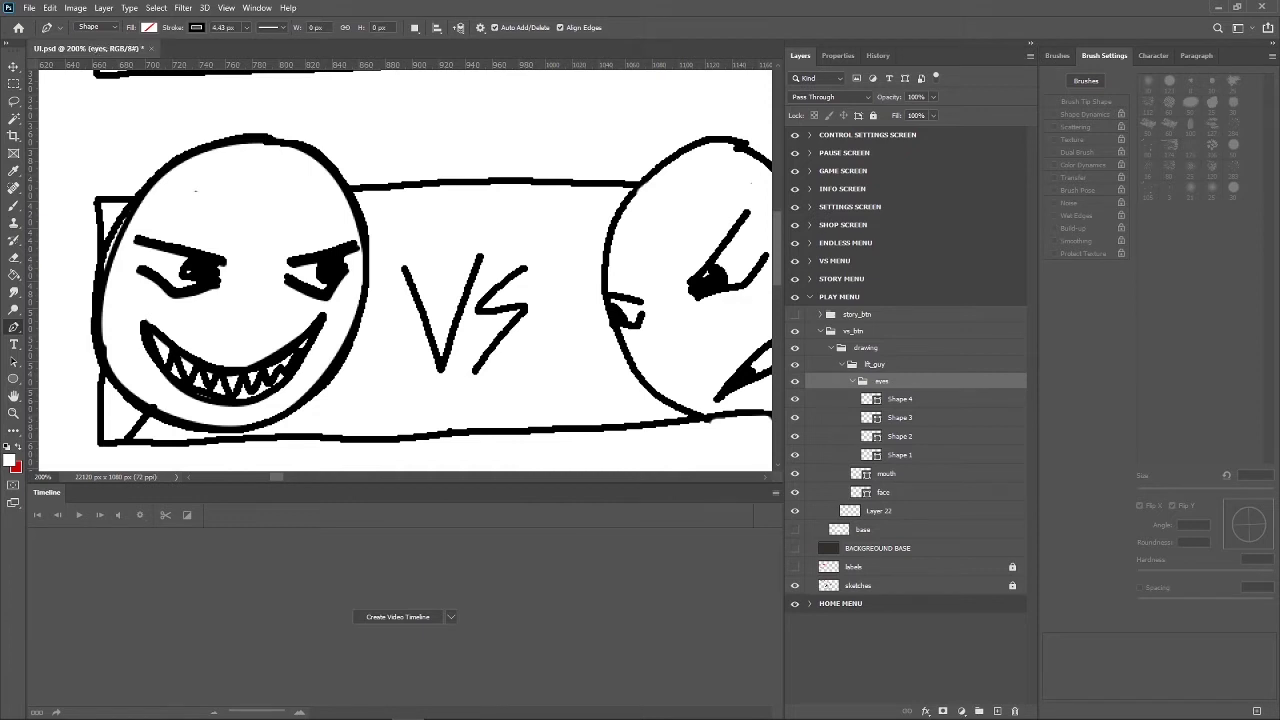
{"action": "left_click", "coordinate": [851, 381]}
{"action": "left_click", "coordinate": [887, 398]}
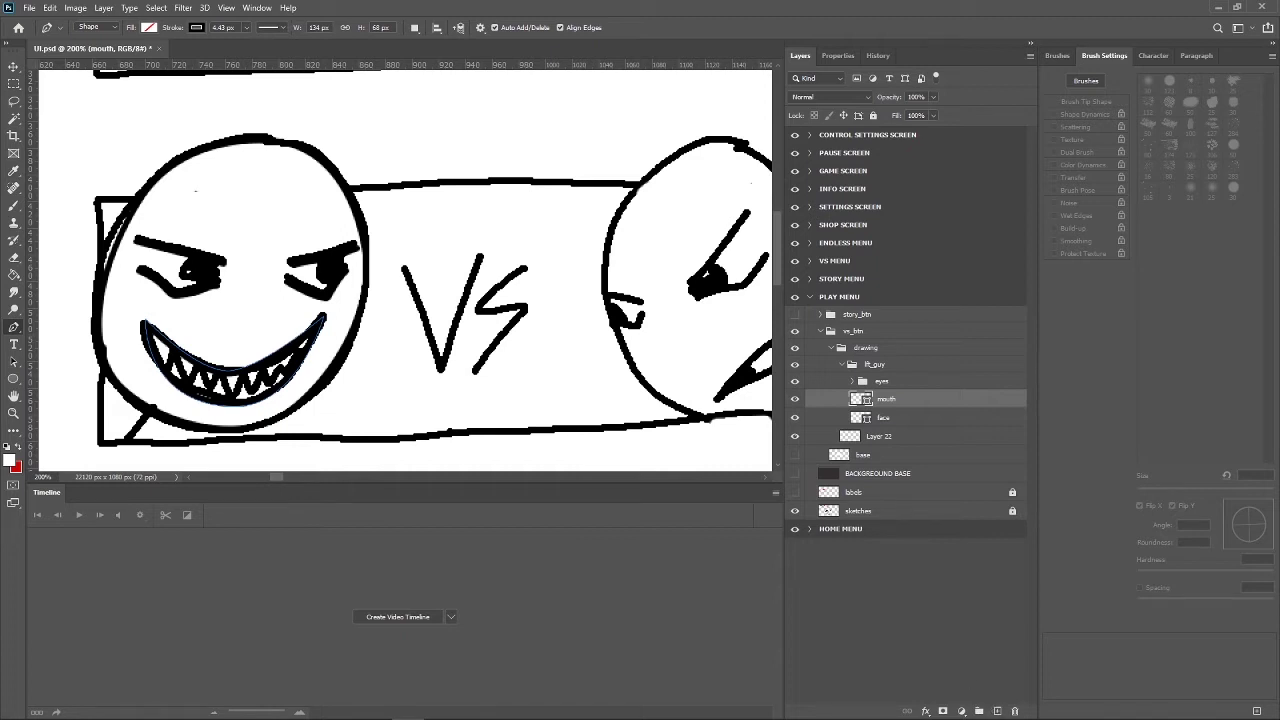
Add a mouth_hide layer above mouth and start the zigzag at the first tooth.
{"action": "left_click", "coordinate": [997, 711]}
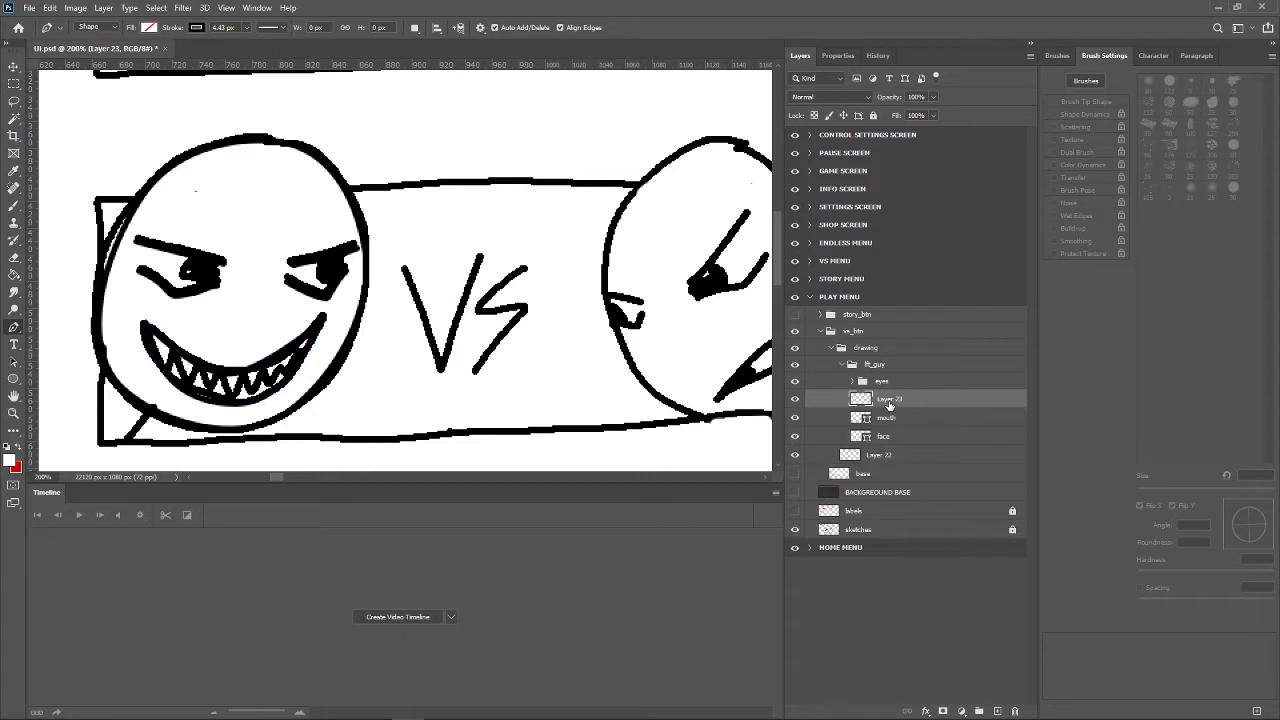
{"action": "type", "text": "mouth_hid"}
{"action": "type", "text": "e"}
{"action": "key", "text": "Return"}
{"action": "left_click_drag", "start_coordinate": [164, 376], "coordinate": [177, 332]}
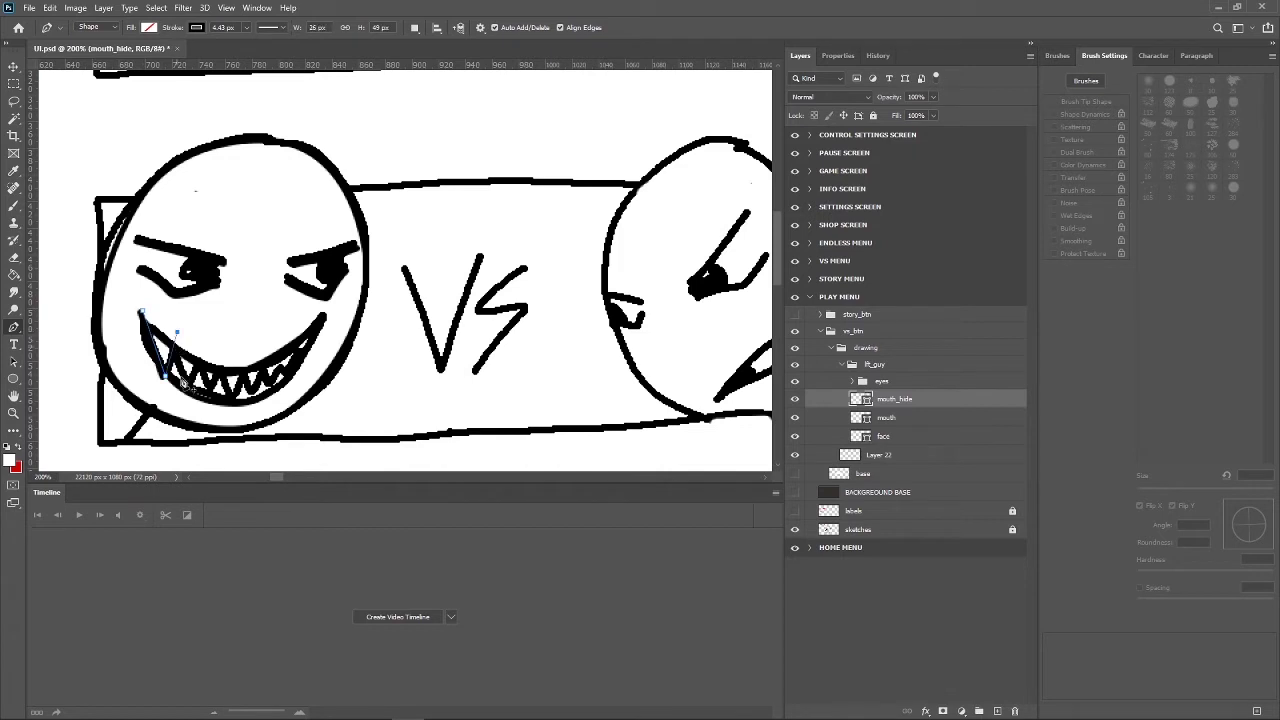
{"action": "mouse_move", "coordinate": [189, 398]}
{"action": "left_mouse_down"}
{"action": "mouse_move", "coordinate": [195, 412]}
{"action": "mouse_move", "coordinate": [212, 345]}
{"action": "left_mouse_up"}
{"action": "left_click", "coordinate": [210, 398]}
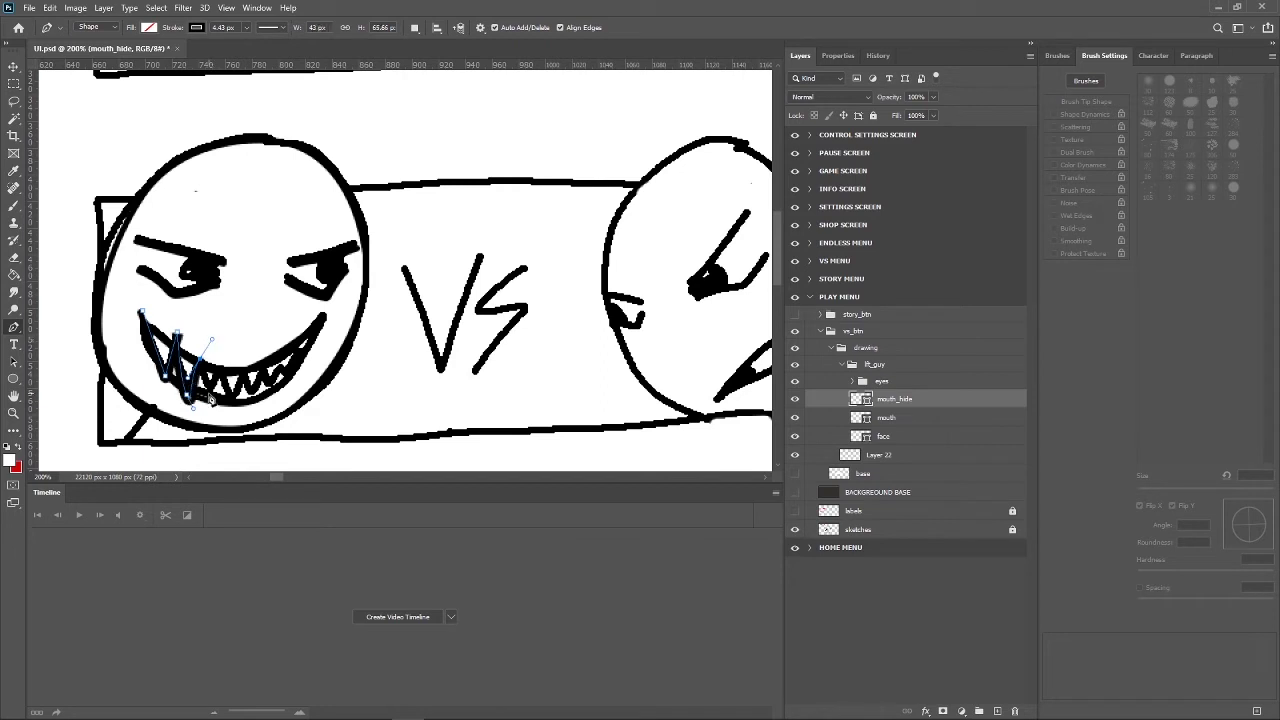
{"action": "left_click_drag", "start_coordinate": [210, 400], "coordinate": [222, 372]}
{"action": "key", "text": "ctrl+z"}
Continue the zigzag outline across the next teeth.
{"action": "left_click", "coordinate": [211, 403]}
{"action": "left_click_drag", "start_coordinate": [218, 424], "coordinate": [232, 368]}
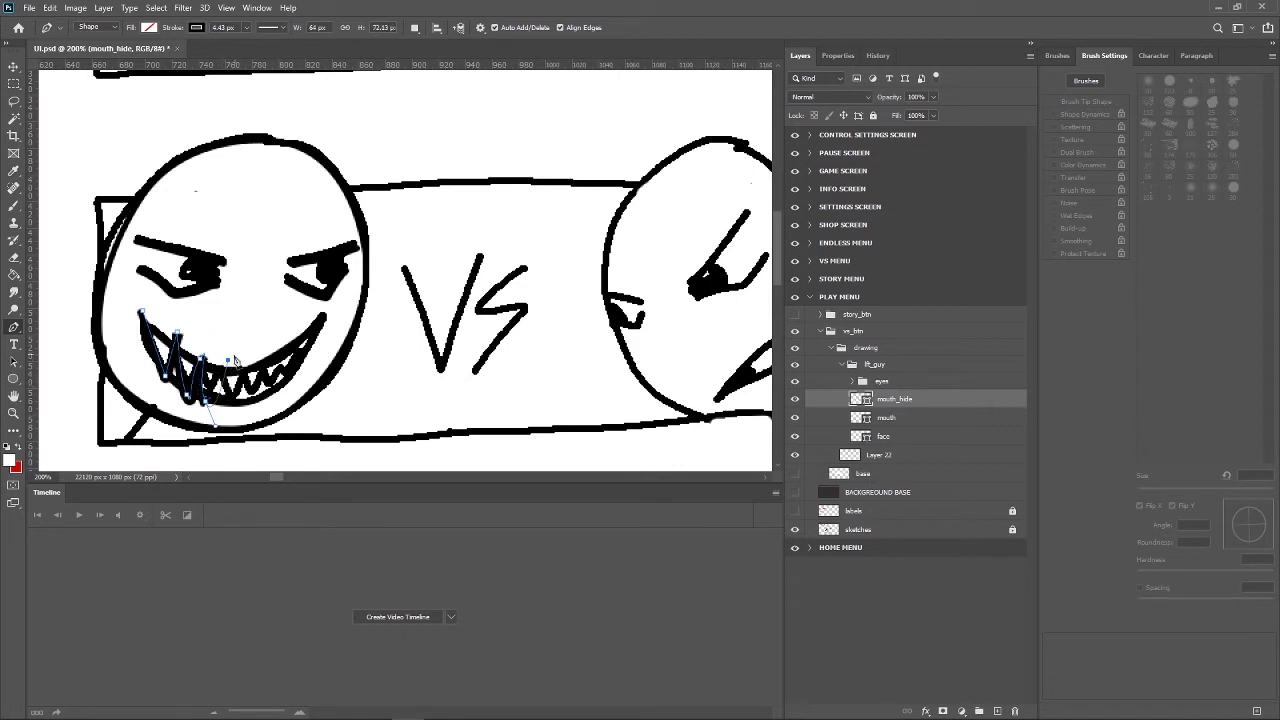
{"action": "key", "text": "ctrl+z"}
{"action": "left_click_drag", "start_coordinate": [224, 364], "coordinate": [233, 346]}
{"action": "left_click_drag", "start_coordinate": [237, 343], "coordinate": [232, 340]}
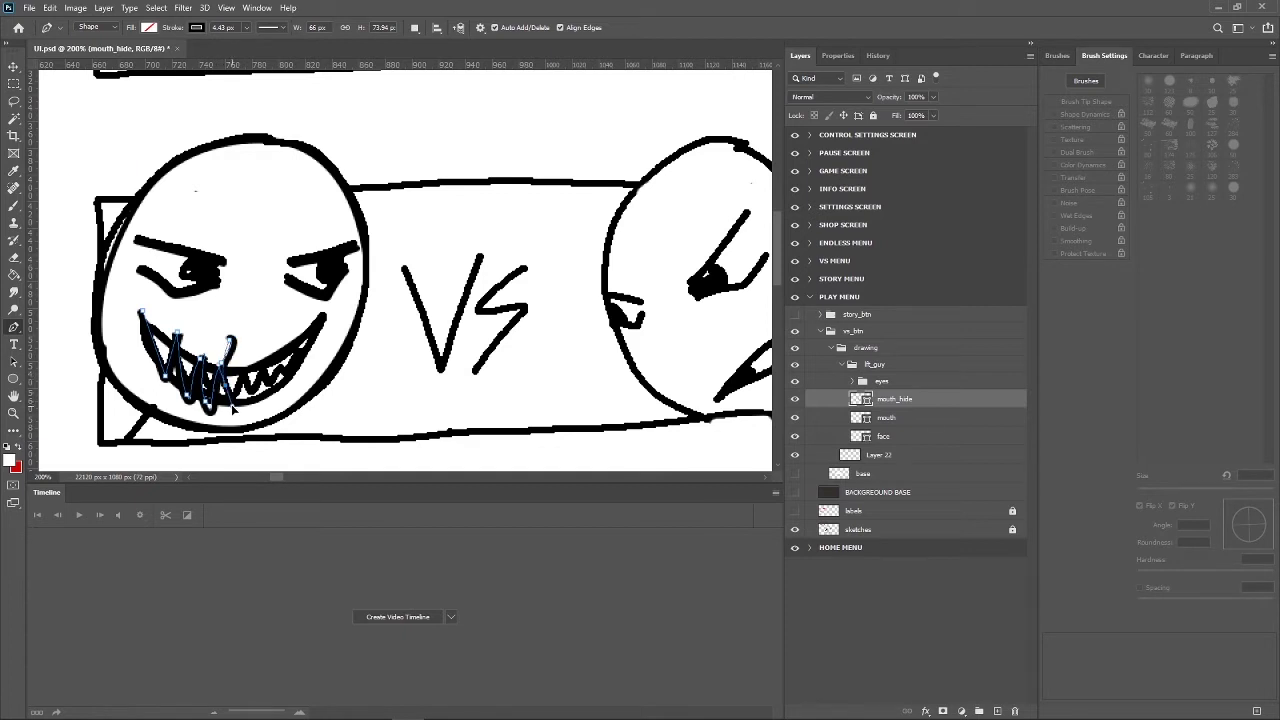
{"action": "left_click", "coordinate": [232, 421]}
{"action": "left_click", "coordinate": [246, 368]}
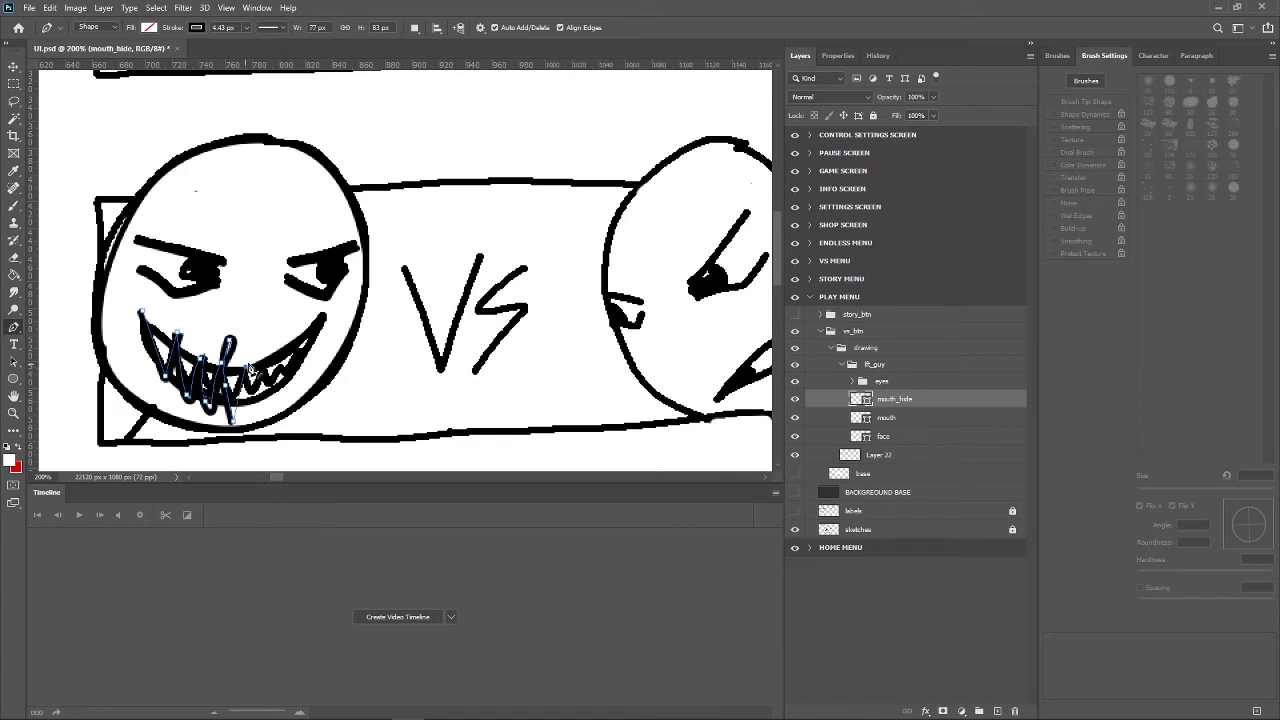
{"action": "left_click", "coordinate": [236, 420]}
Finish the zigzag over the remaining teeth to the grin's right corner and commit it.
{"action": "left_click", "coordinate": [252, 398]}
{"action": "left_click", "coordinate": [265, 357]}
{"action": "left_click", "coordinate": [259, 412]}
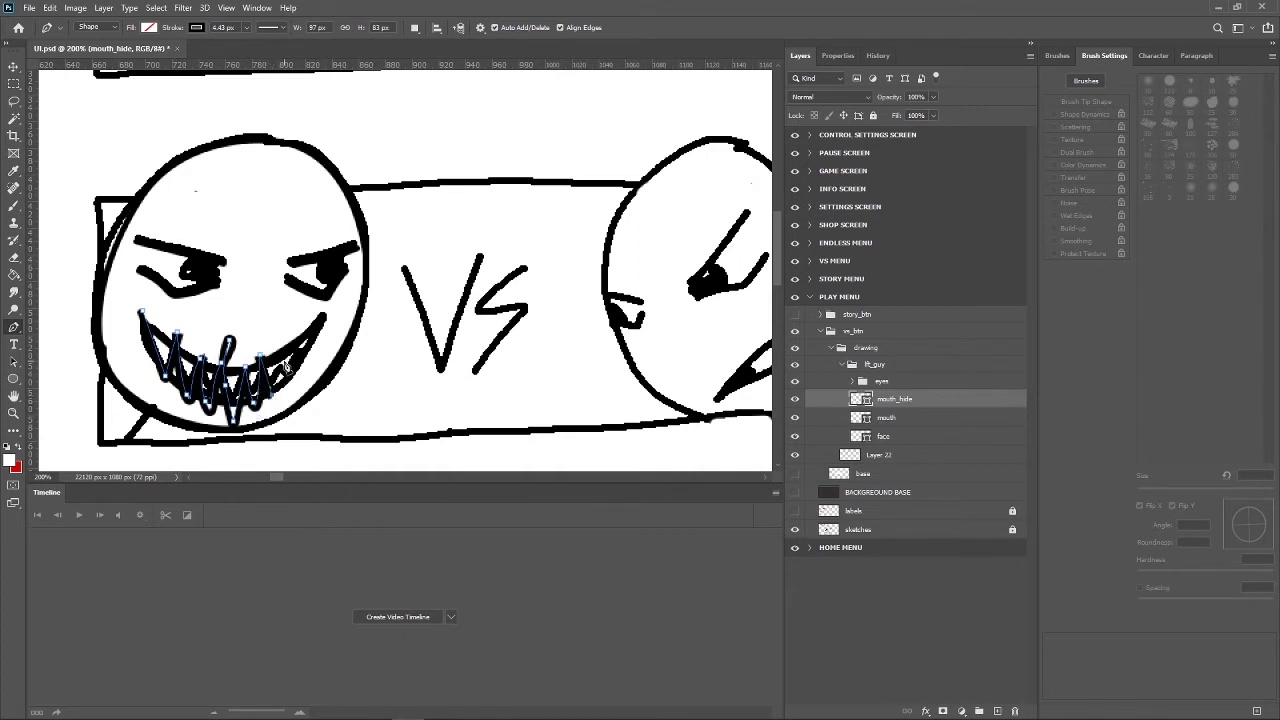
{"action": "left_click", "coordinate": [286, 358]}
{"action": "left_click", "coordinate": [291, 383]}
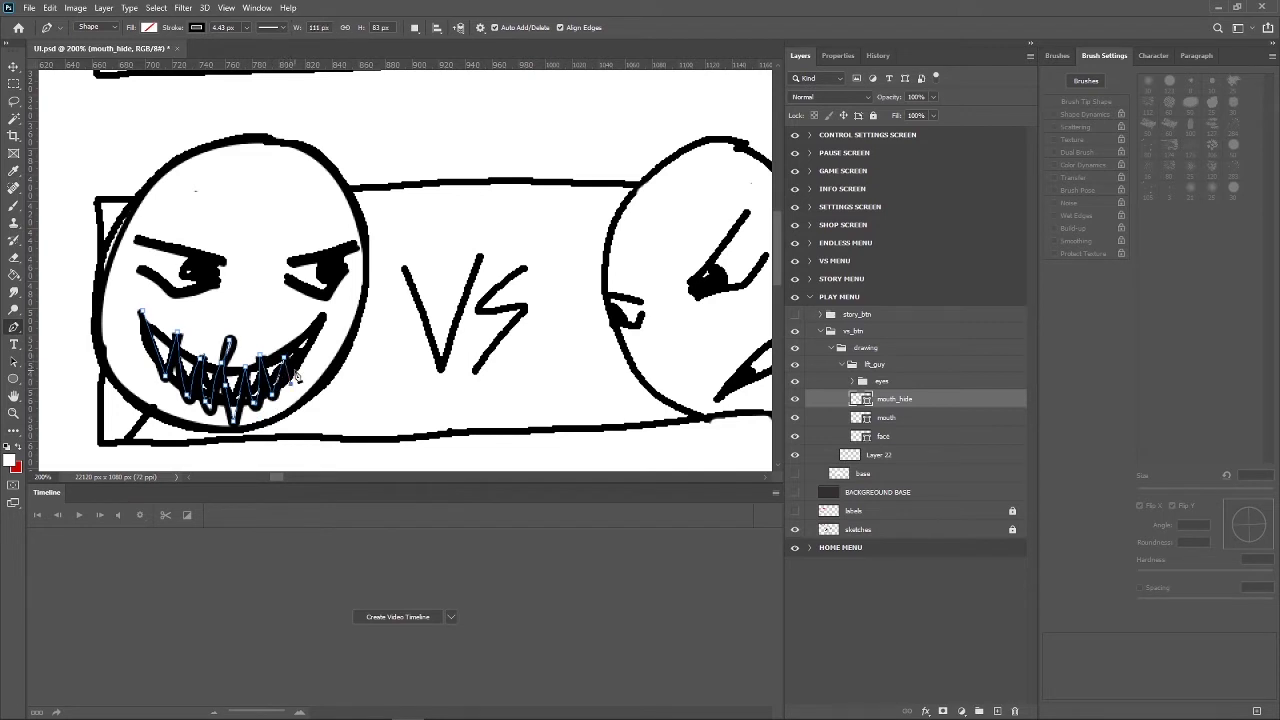
{"action": "left_click", "coordinate": [306, 355]}
{"action": "left_click", "coordinate": [334, 325]}
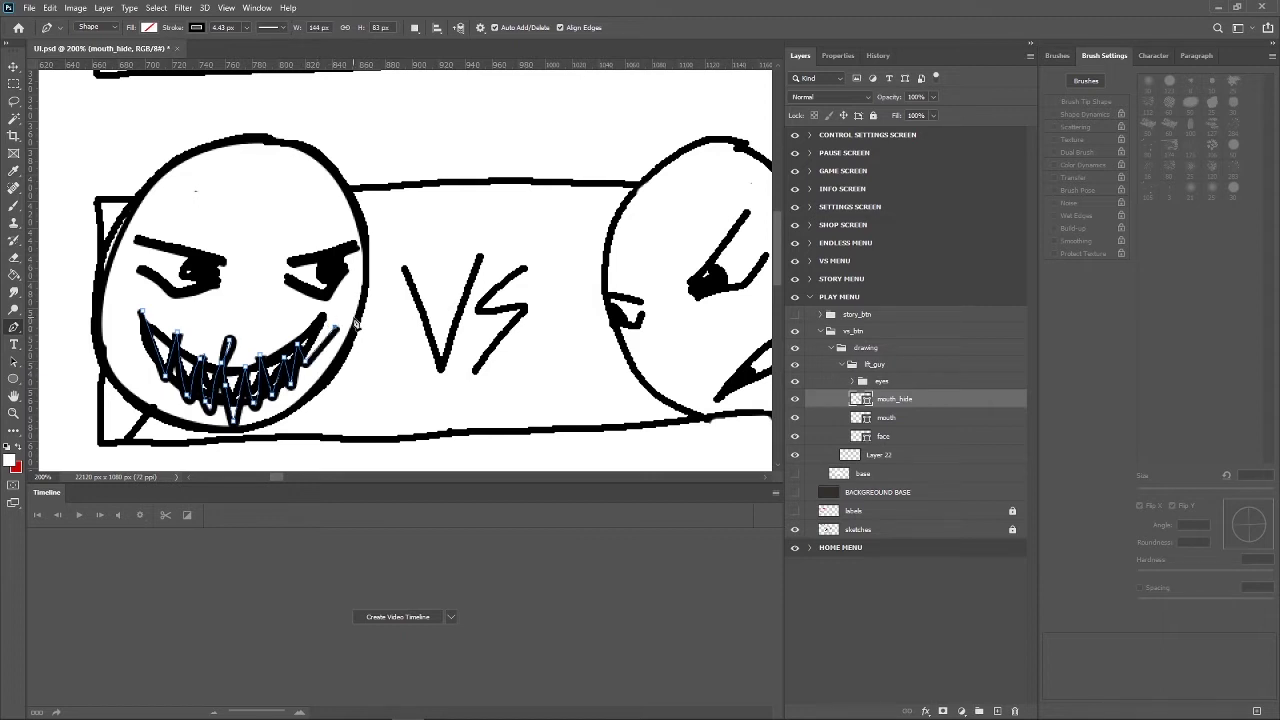
{"action": "left_click", "coordinate": [13, 66]}
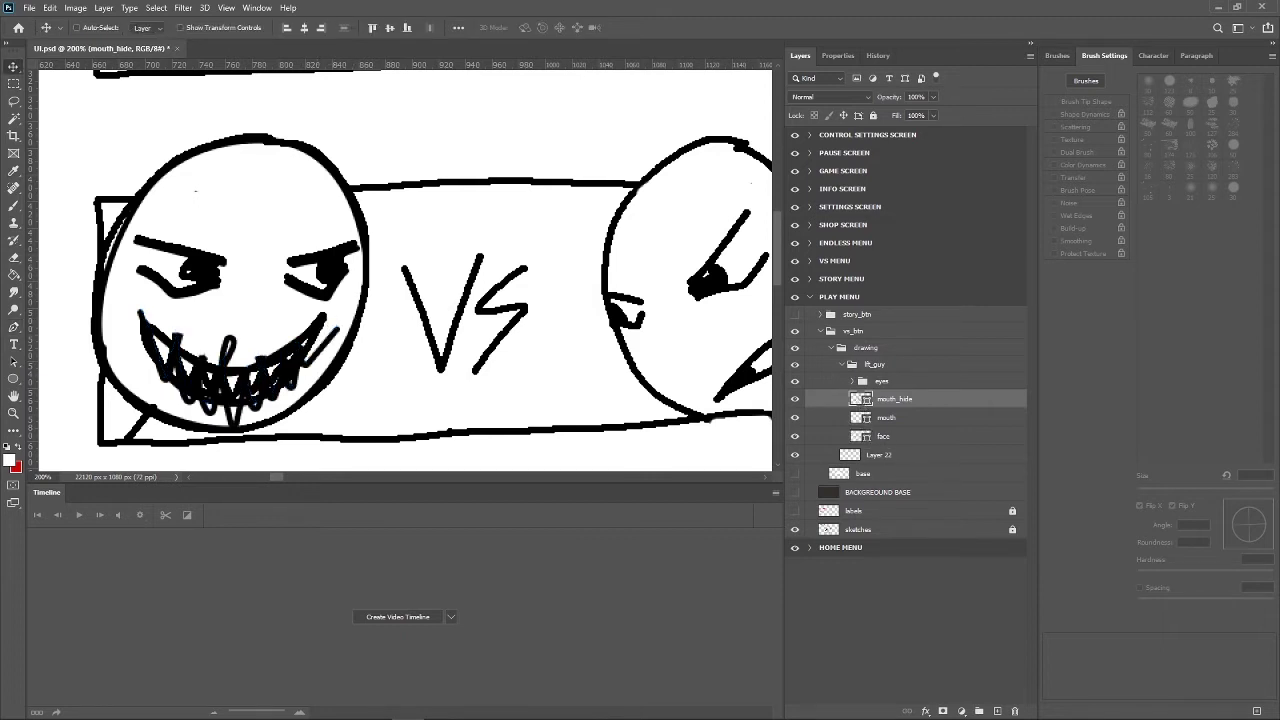
{"action": "left_click", "coordinate": [860, 398], "text": "ctrl"}
{"action": "key", "text": "alt"}
{"action": "left_click", "coordinate": [859, 401], "text": "alt"}
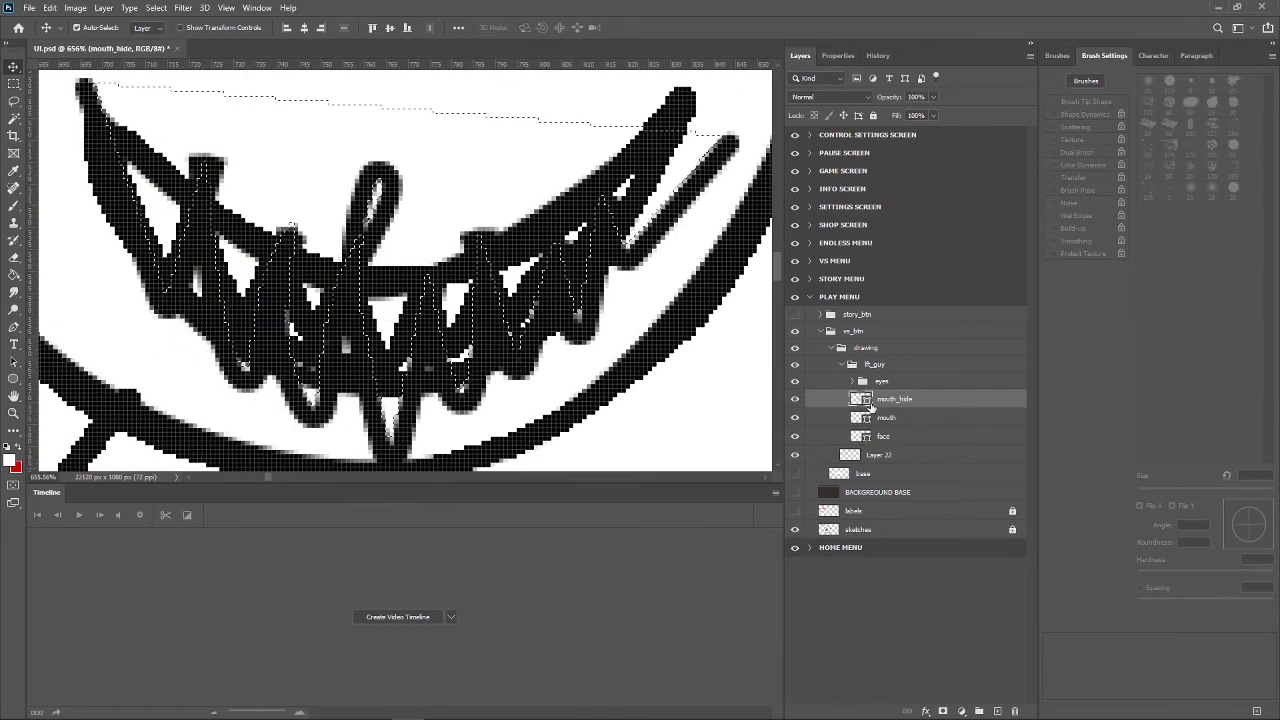
{"action": "key", "text": "ctrl+d"}
{"action": "key", "text": "ctrl+minus"}
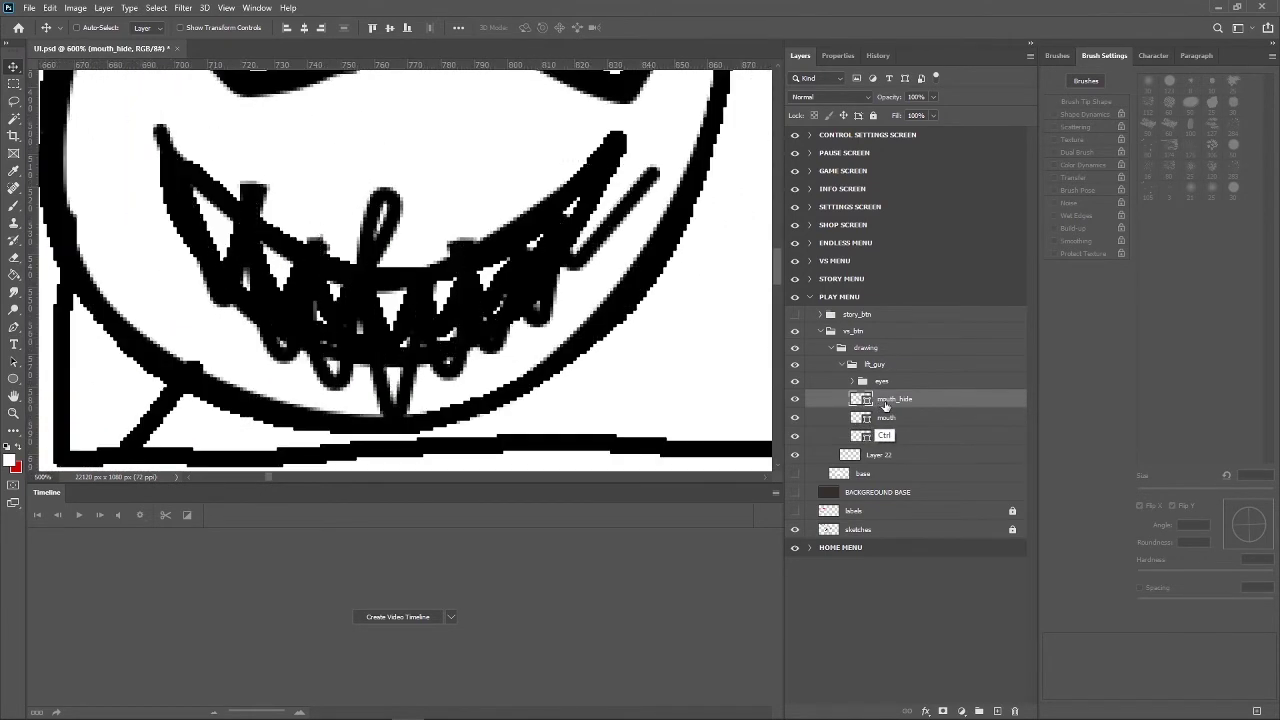
{"action": "key", "text": "ctrl+minus"}
{"action": "key", "text": "ctrl+minus"}
{"action": "key", "text": "ctrl+shift+d"}
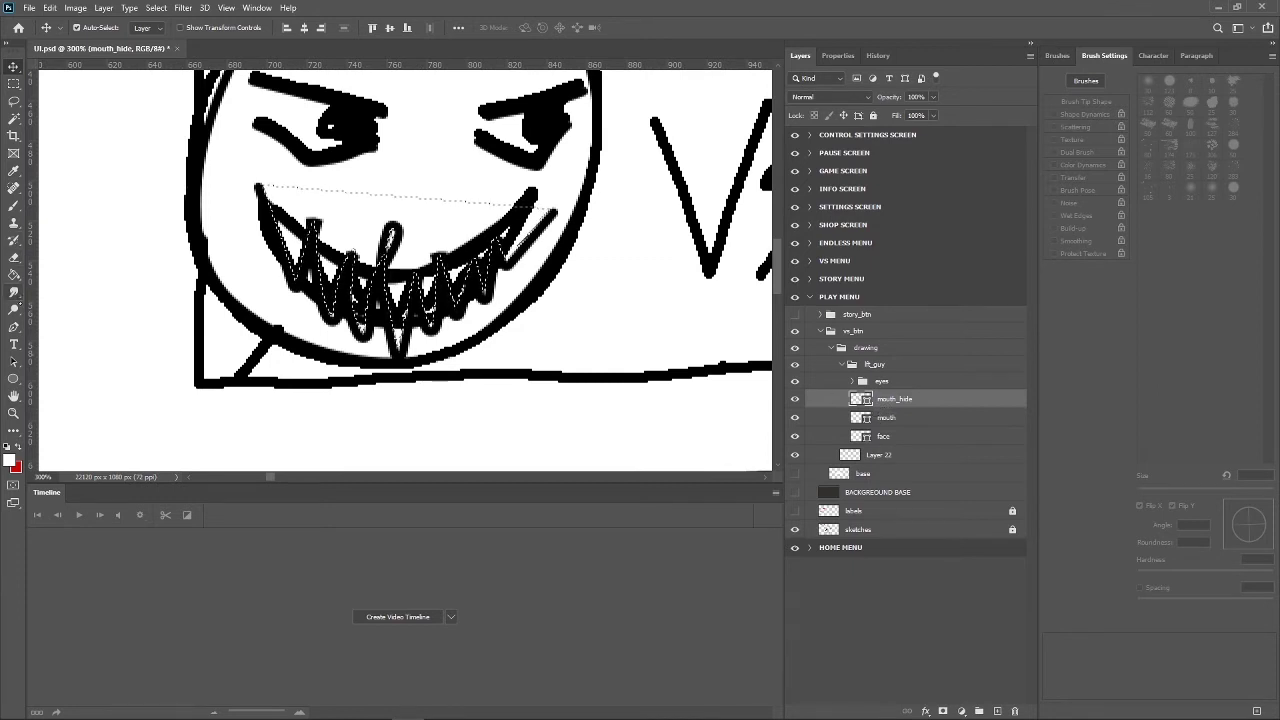
{"action": "left_click", "coordinate": [14, 327]}
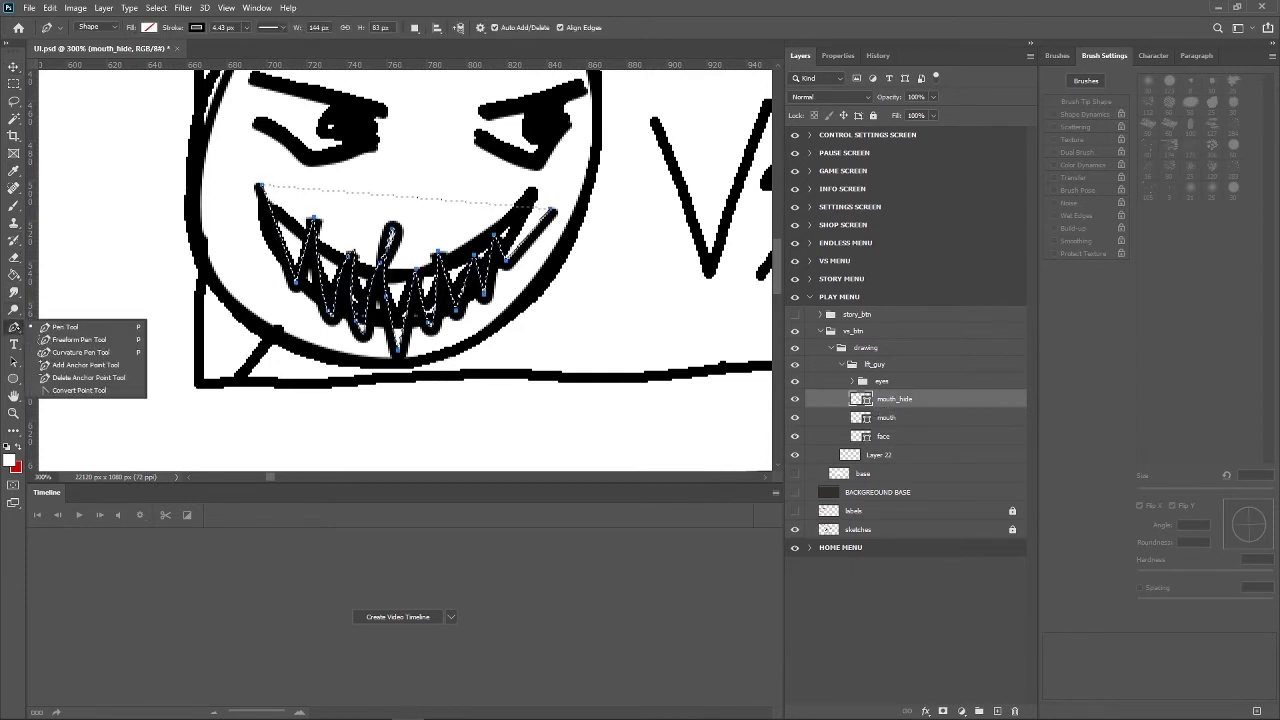
{"action": "left_click", "coordinate": [901, 405]}
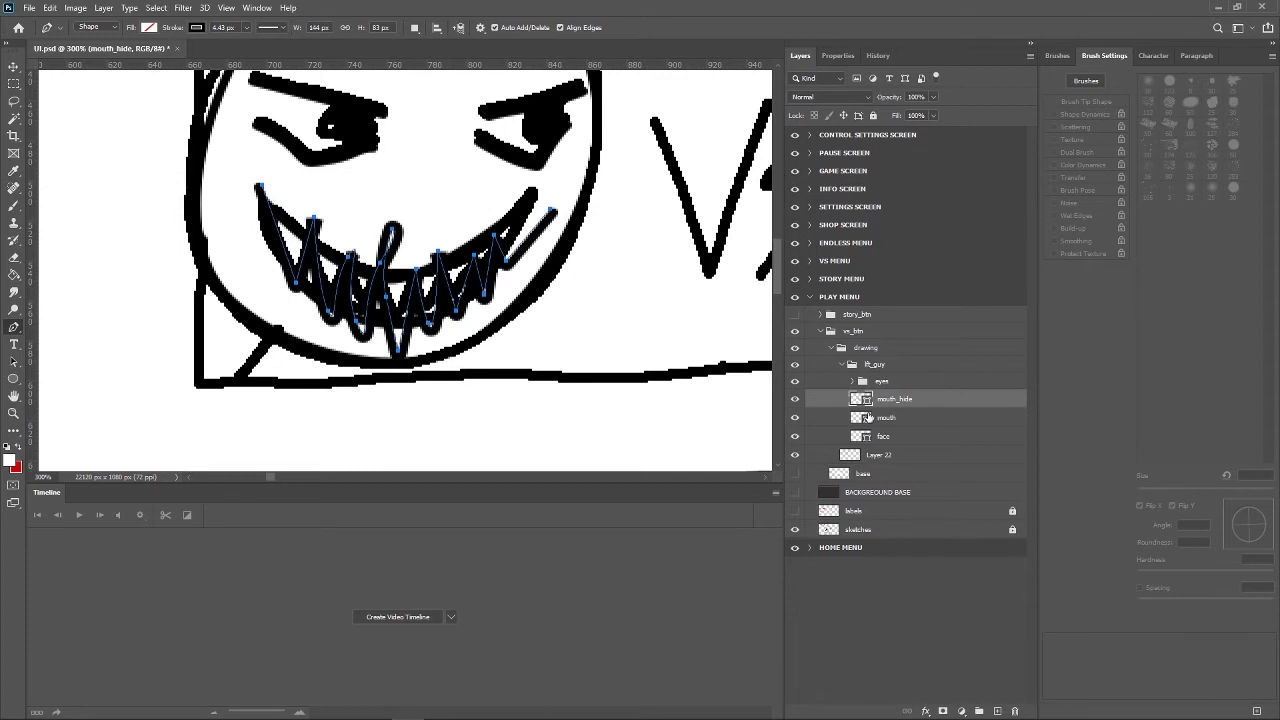
{"action": "key", "text": "v"}
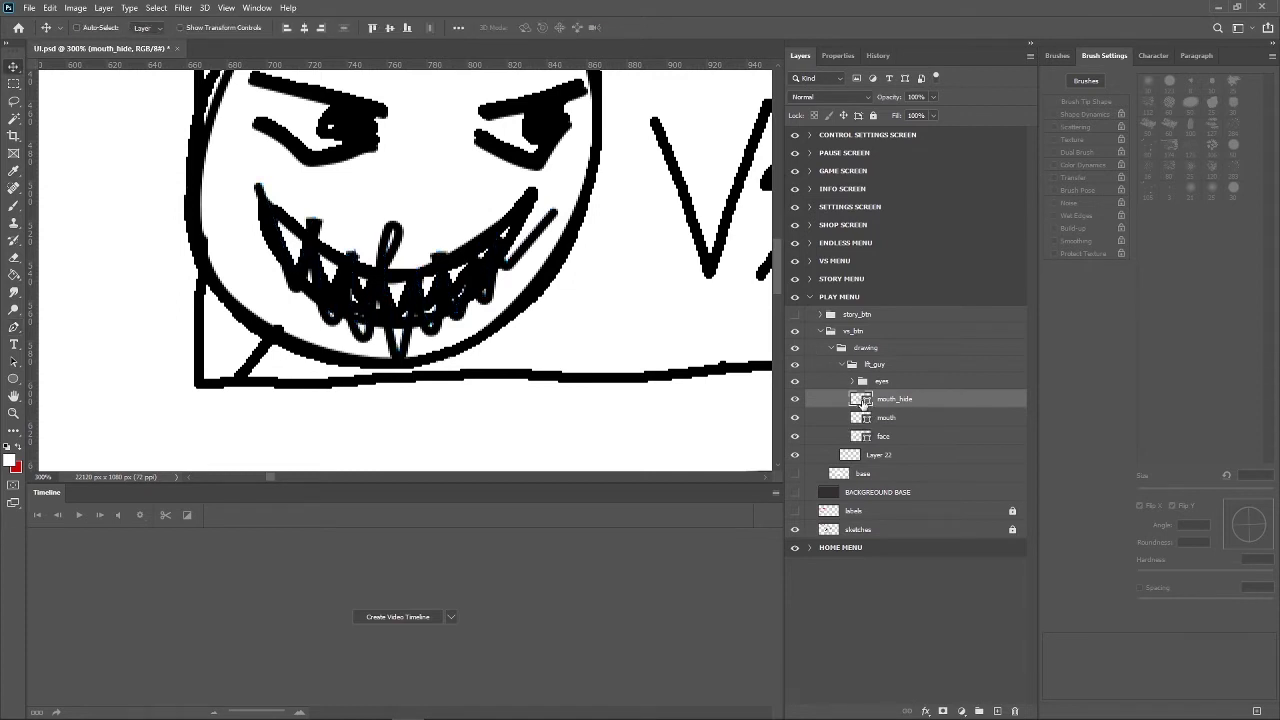
{"action": "left_click", "coordinate": [866, 416], "text": "ctrl"}
{"action": "left_click", "coordinate": [893, 403], "text": "ctrl"}
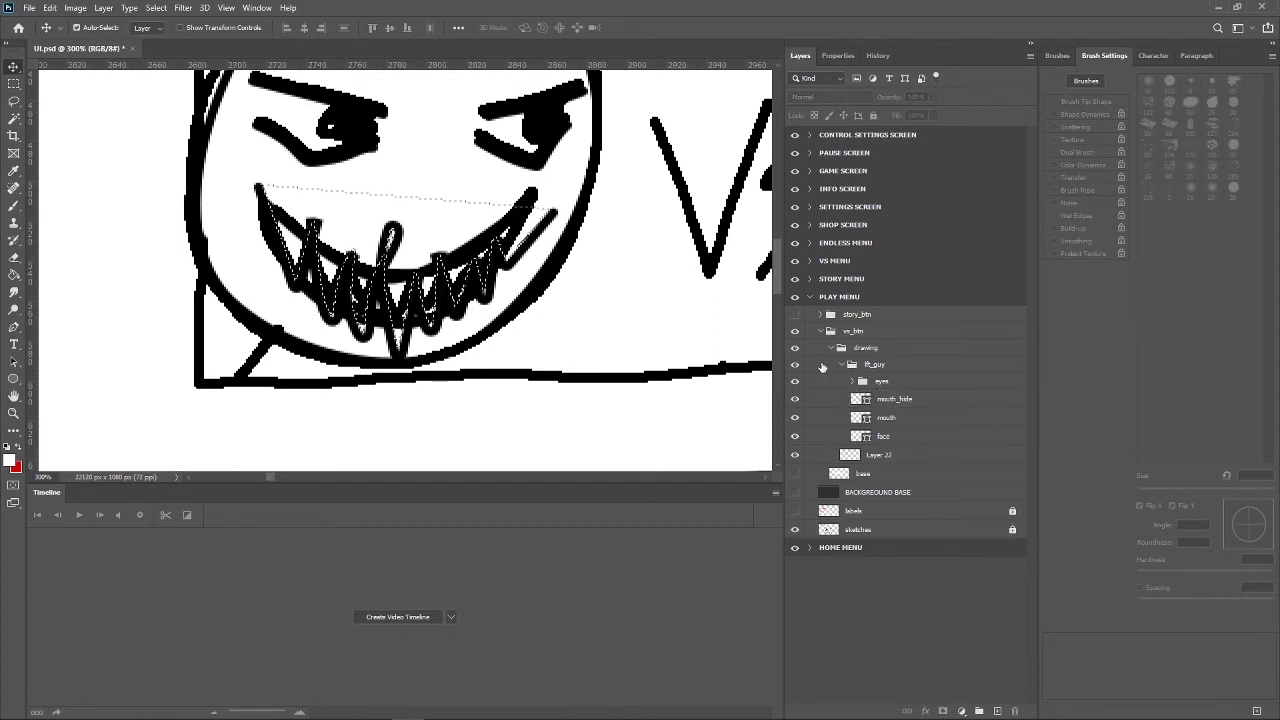
{"action": "key", "text": "ctrl+d"}
{"action": "left_click", "coordinate": [13, 327]}
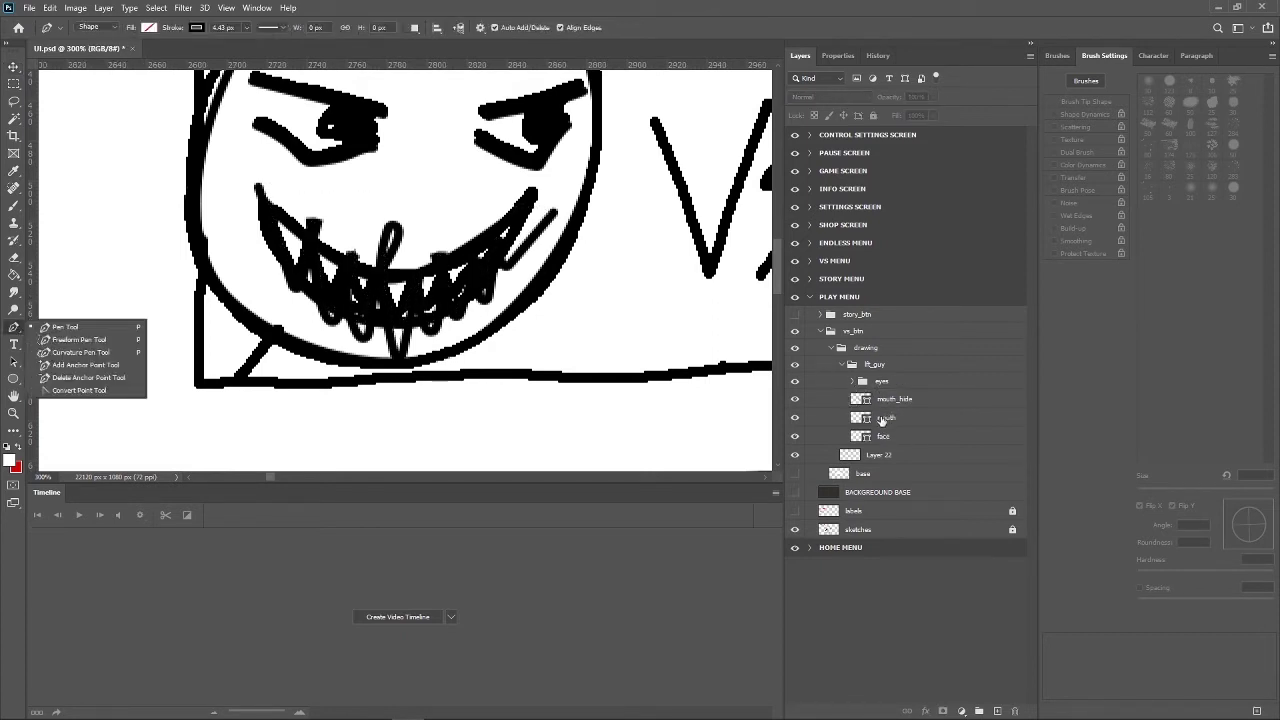
{"action": "left_click", "coordinate": [864, 410], "text": "ctrl"}
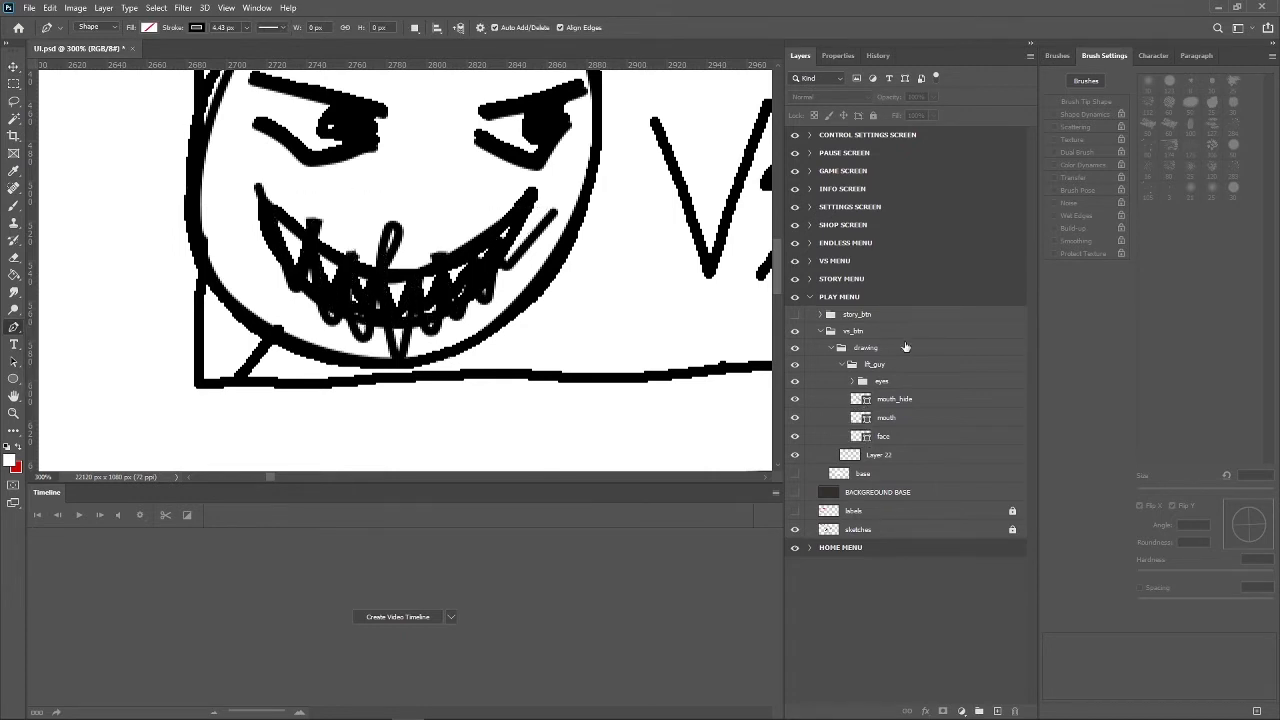
{"action": "left_click", "coordinate": [865, 400]}
{"action": "left_click", "coordinate": [95, 27]}
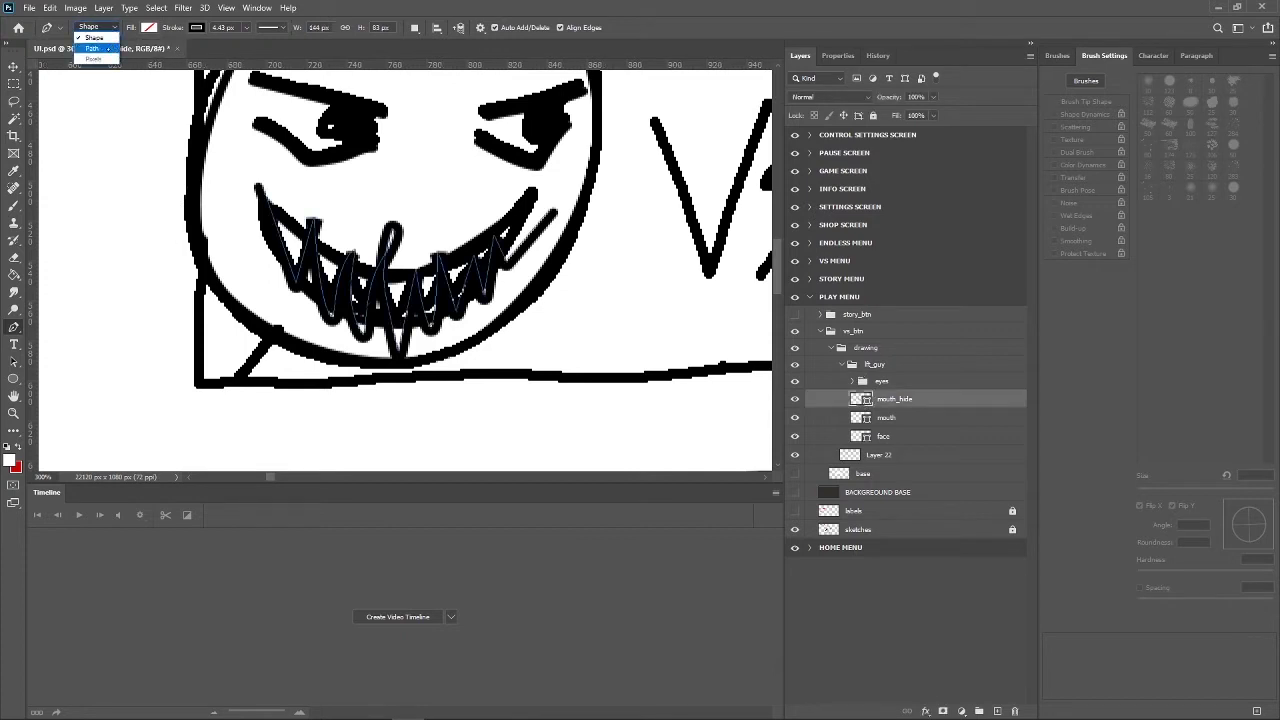
Switch the Pen to Path mode and rasterize the mouth_hide layer.
{"action": "left_click", "coordinate": [100, 48]}
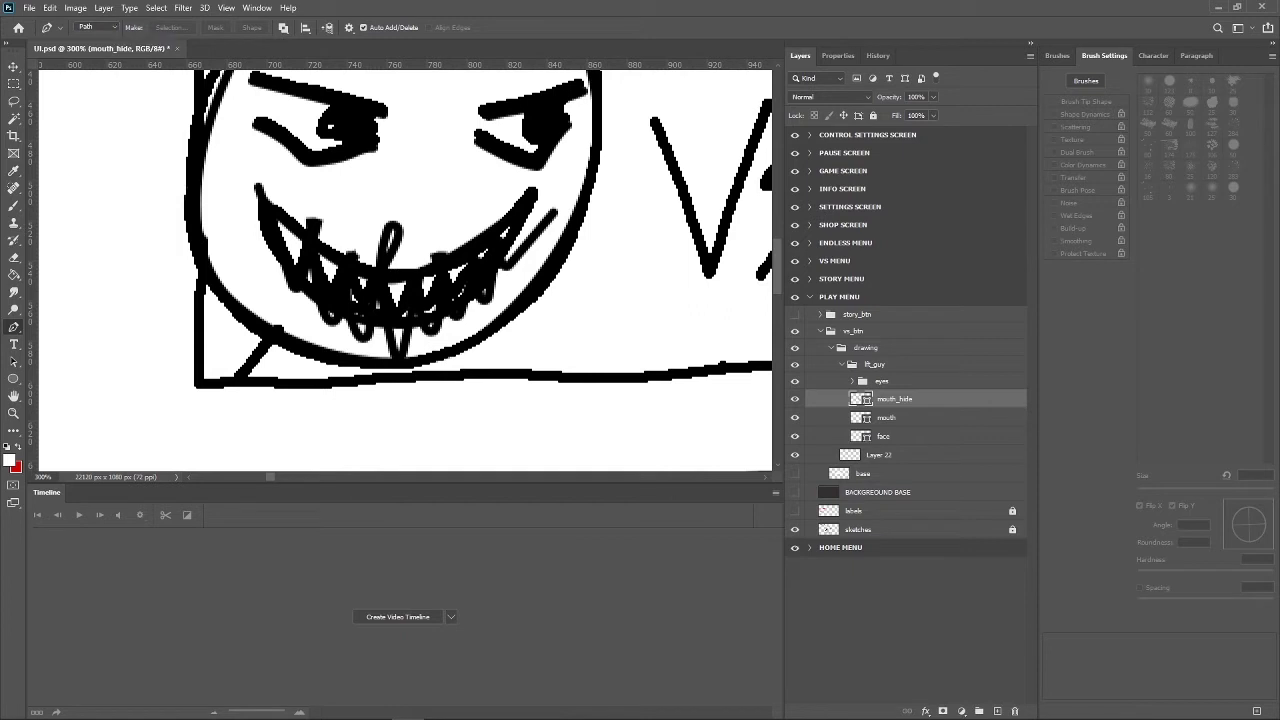
{"action": "left_click", "coordinate": [866, 400], "text": "ctrl"}
{"action": "key", "text": "ctrl+d"}
{"action": "right_click", "coordinate": [877, 401]}
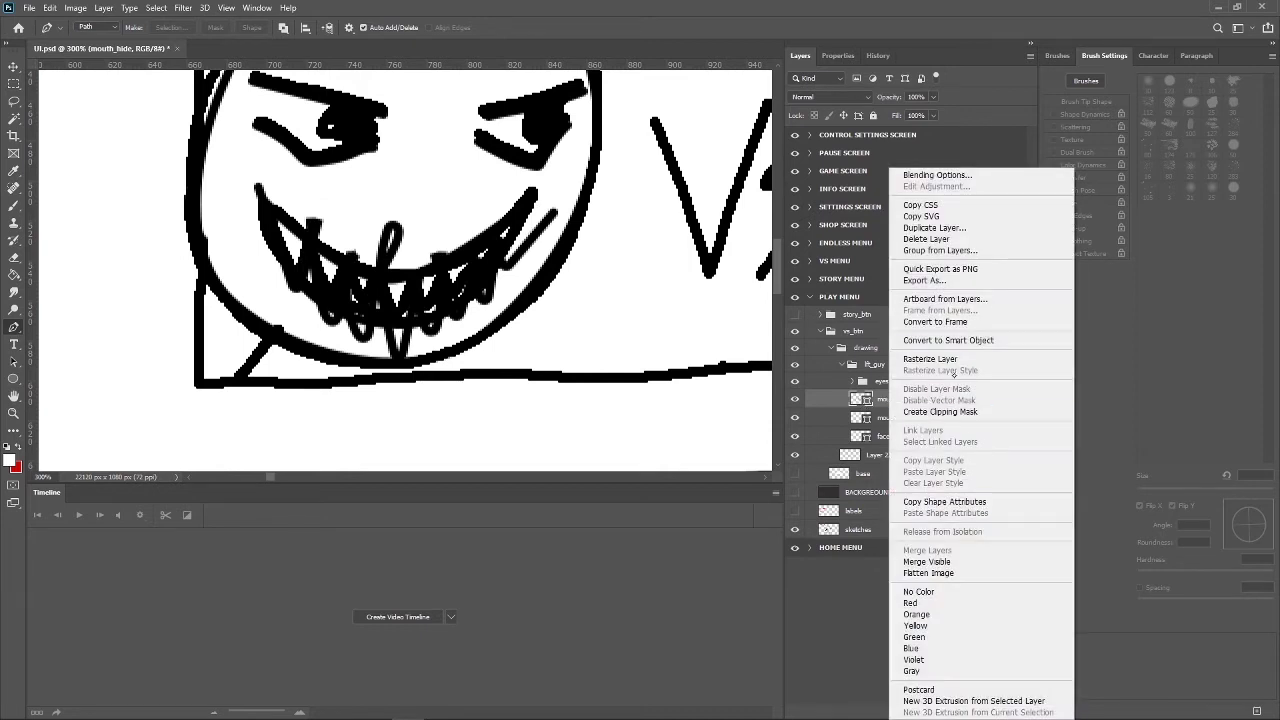
{"action": "left_click", "coordinate": [935, 359]}
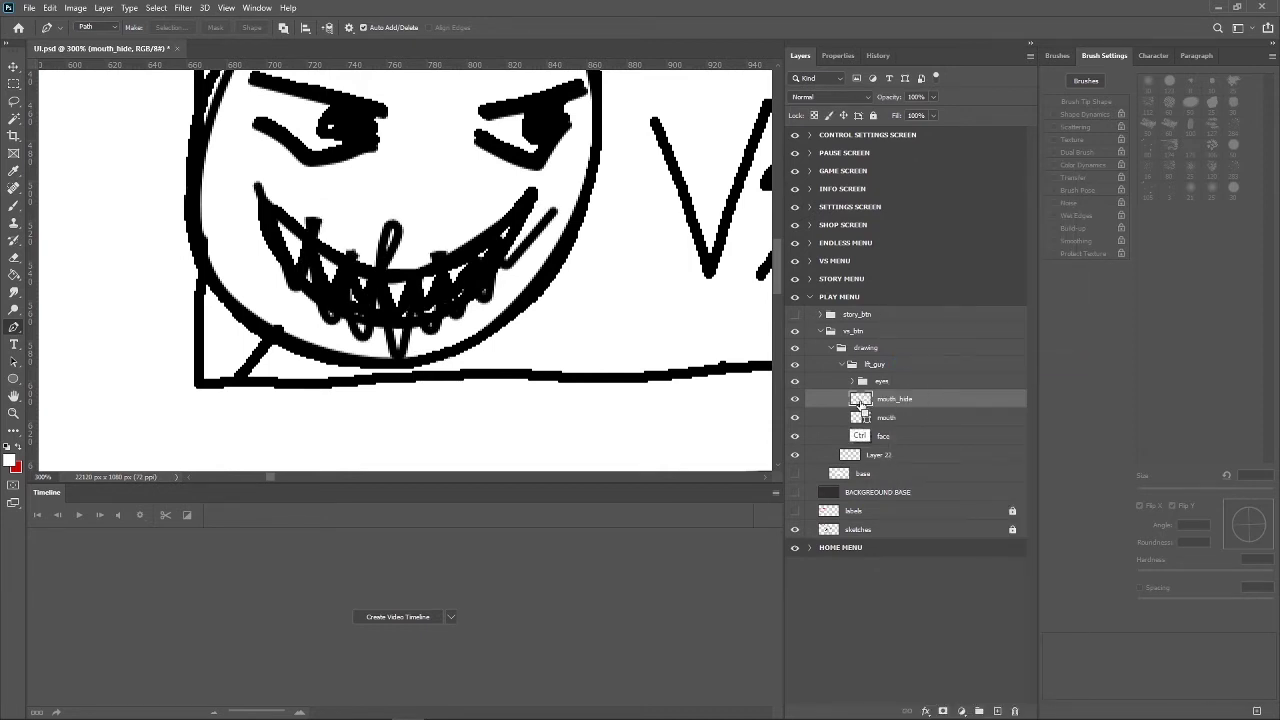
Load mouth_hide as a selection, hide it, and add it as a mask on mouth.
{"action": "left_click", "coordinate": [866, 413], "text": "ctrl"}
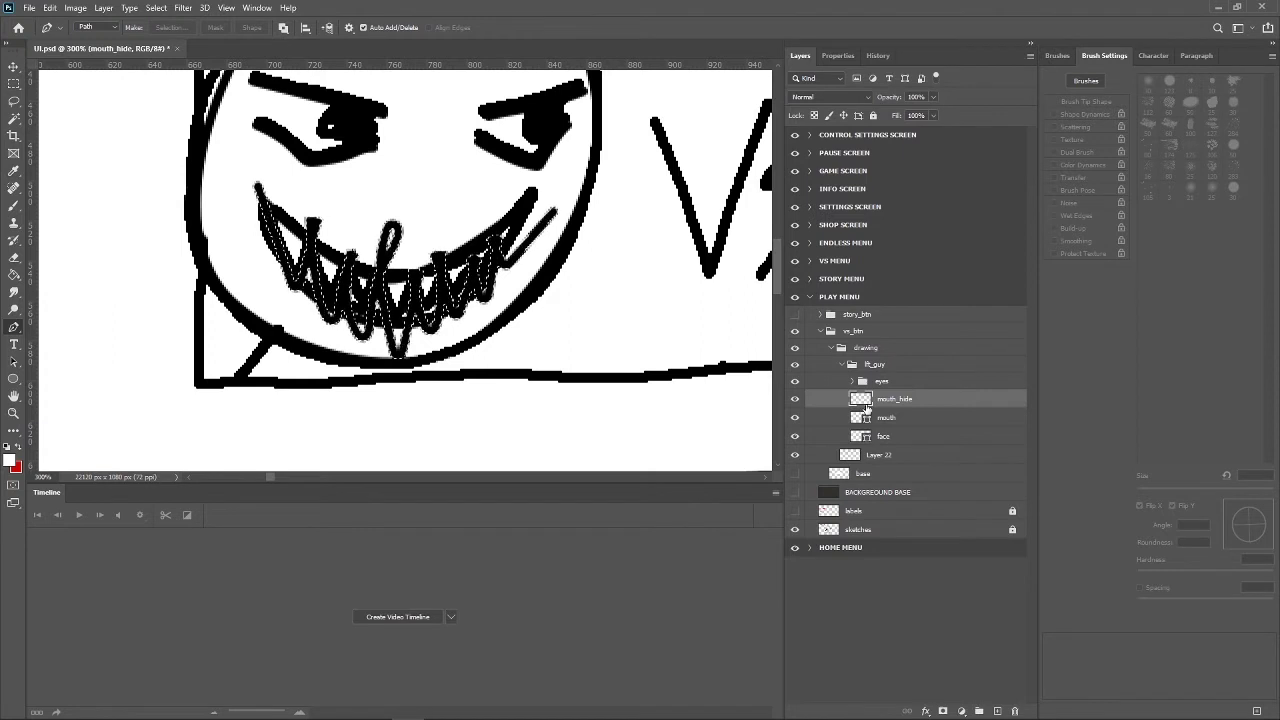
{"action": "left_click", "coordinate": [795, 398]}
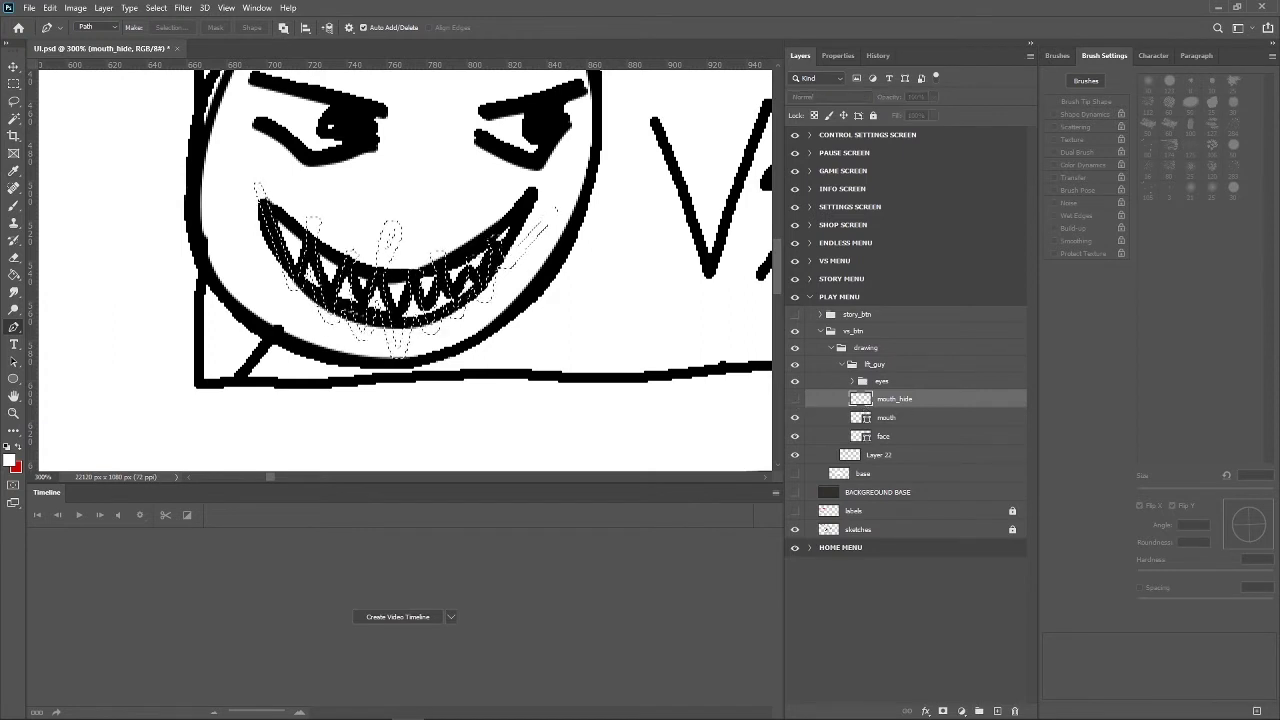
{"action": "left_click", "coordinate": [866, 418]}
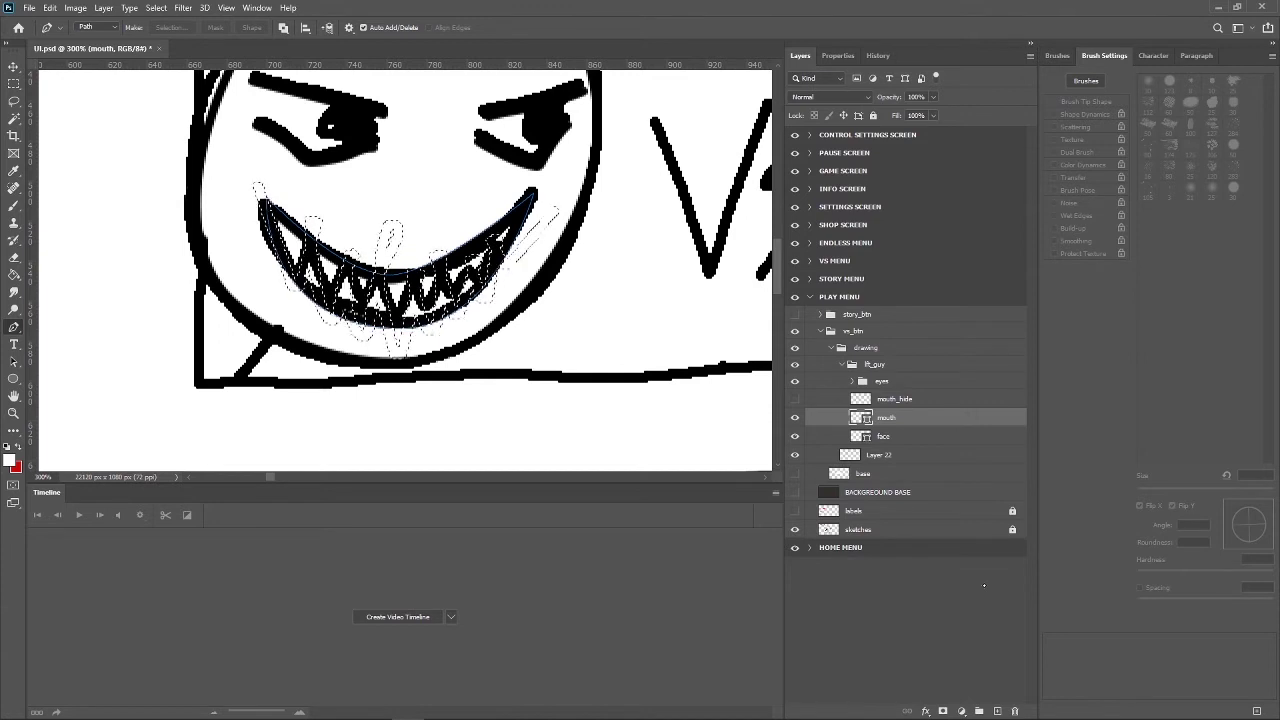
{"action": "left_click", "coordinate": [945, 712]}
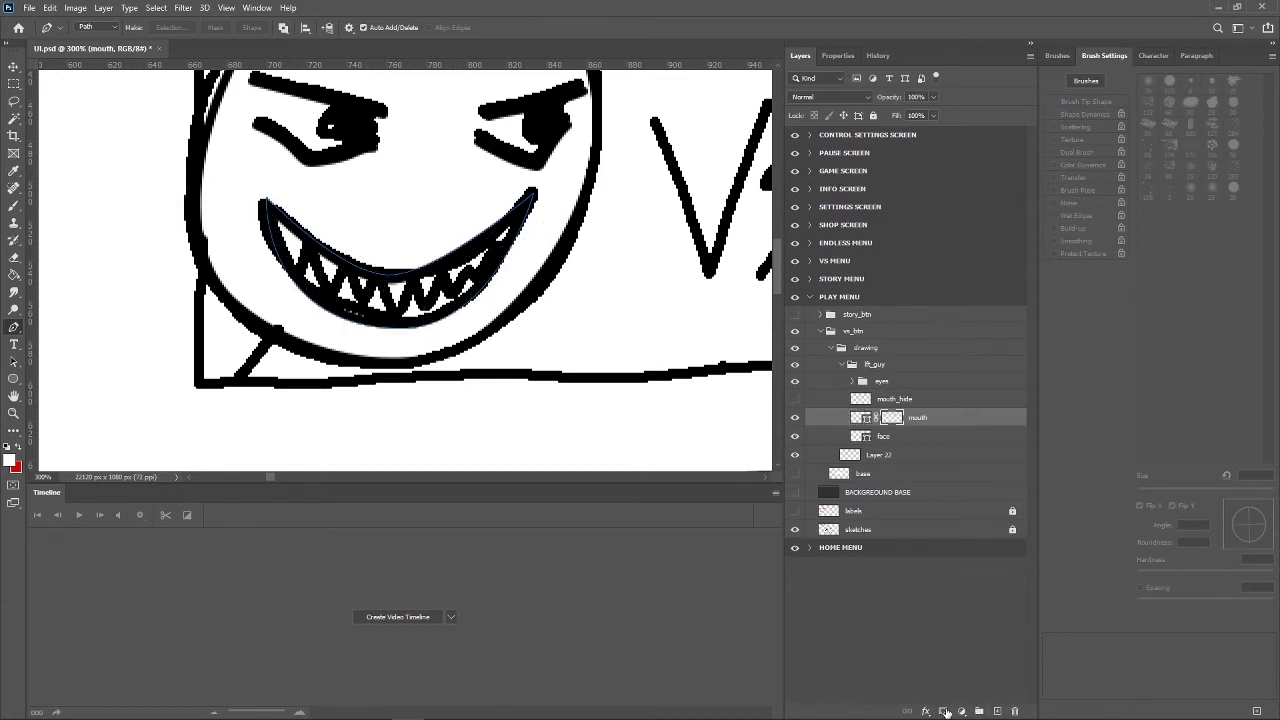
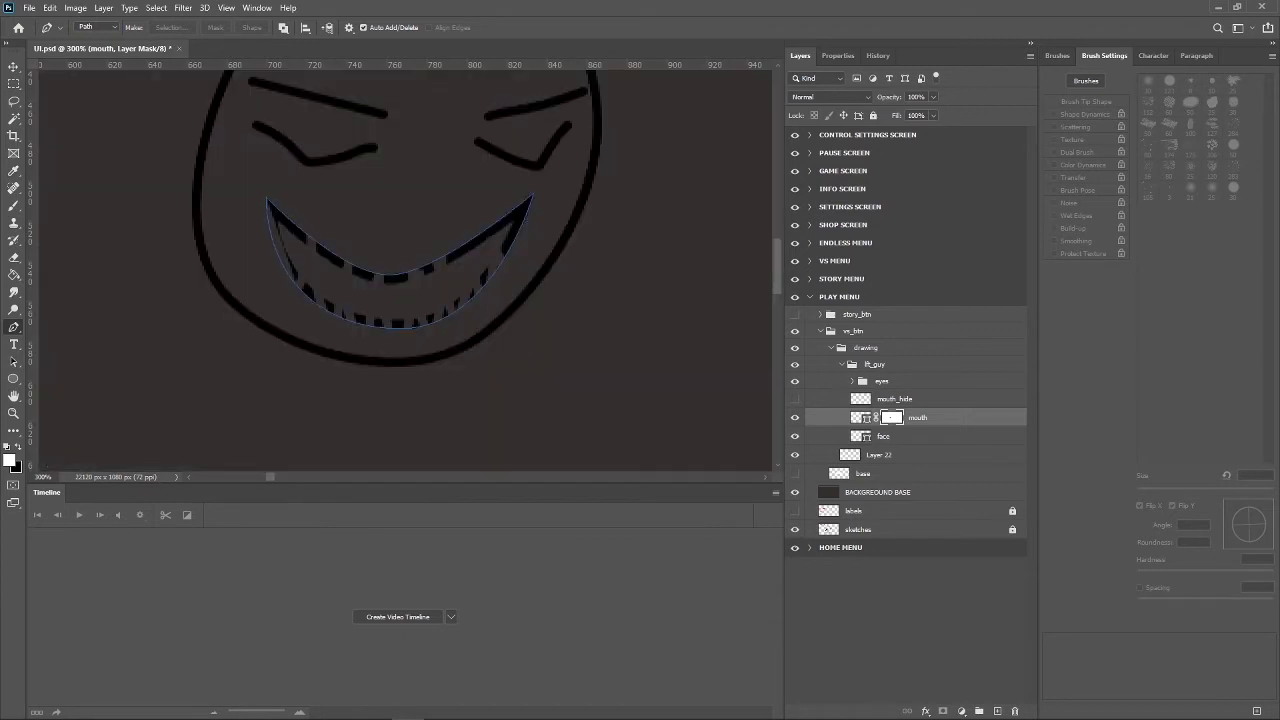
Undo five steps back through History to the wanted teeth state.
{"action": "key", "text": "ctrl+z"}
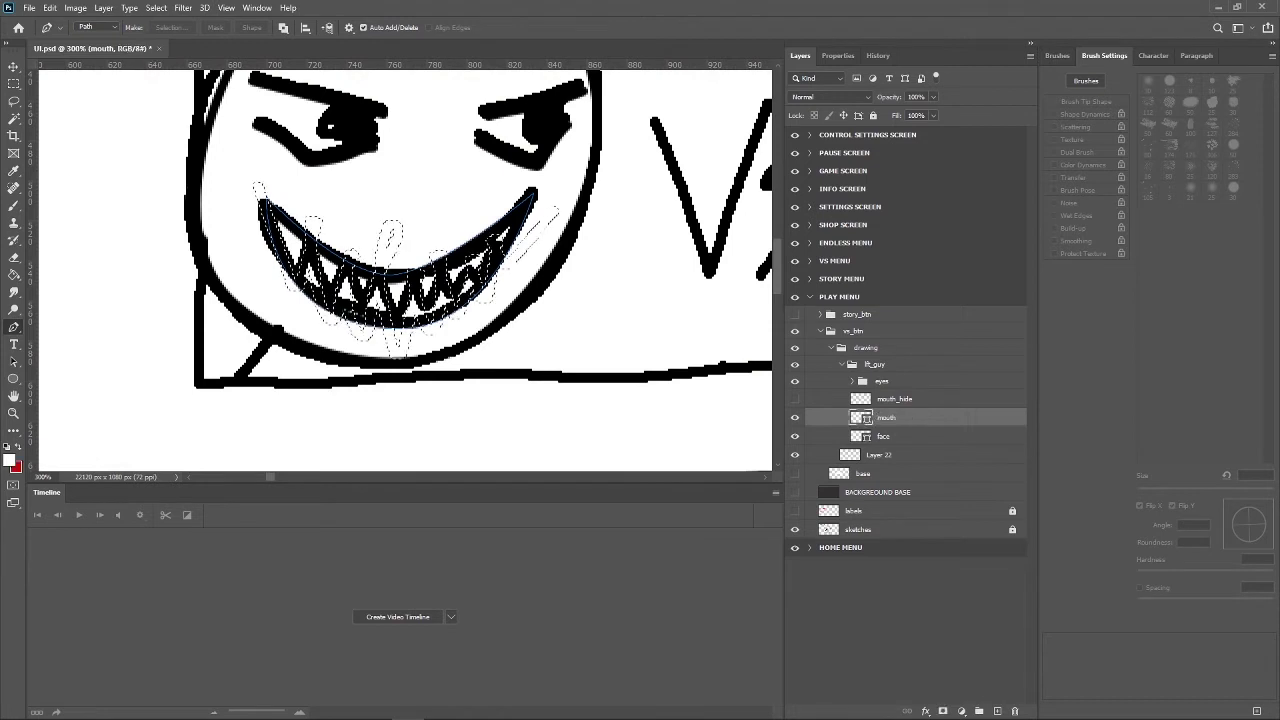
{"action": "key", "text": "ctrl+z"}
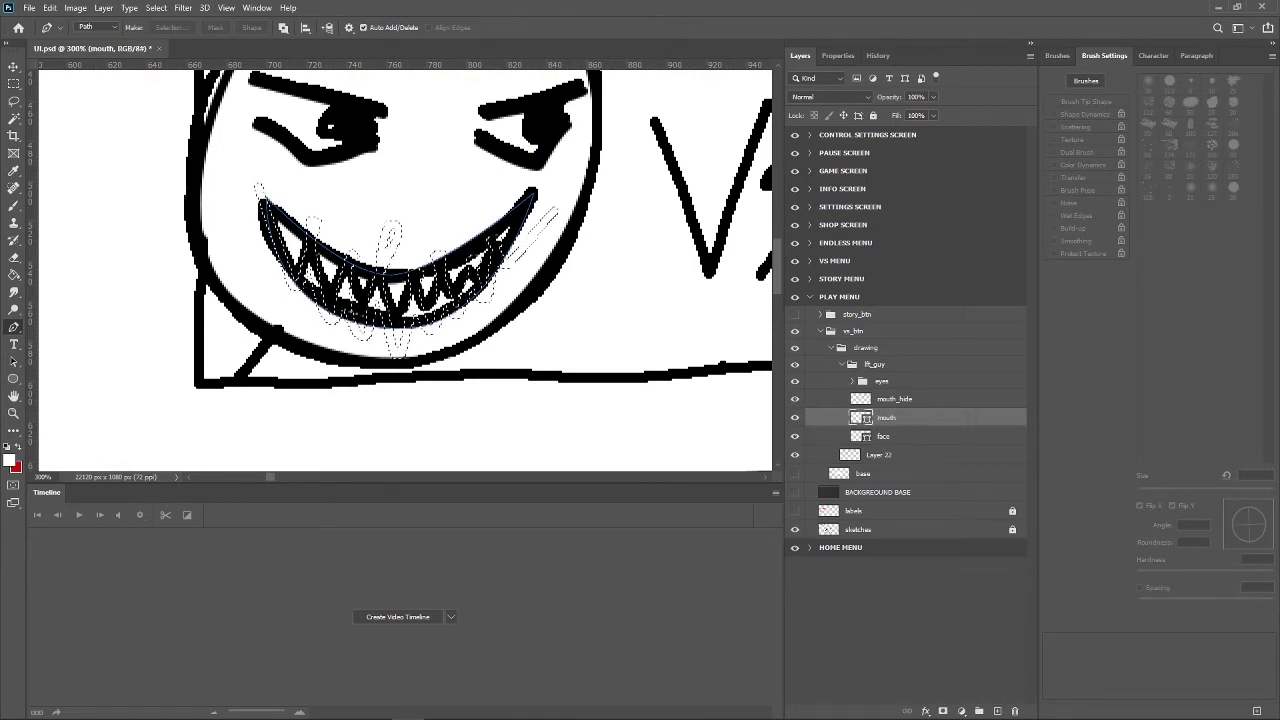
{"action": "key", "text": "ctrl+z"}
{"action": "key", "text": "ctrl+z"}
{"action": "key", "text": "ctrl+z"}
{"action": "key", "text": "ctrl+z"}
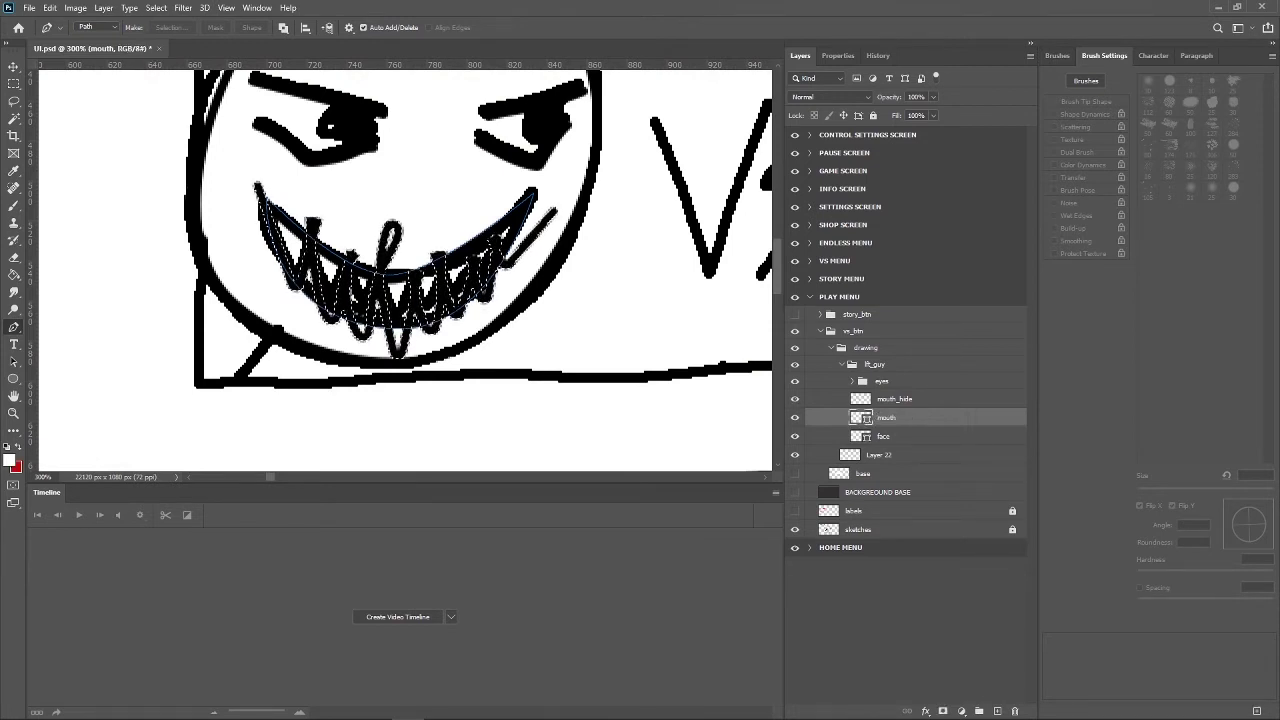
{"action": "key", "text": "ctrl+z"}
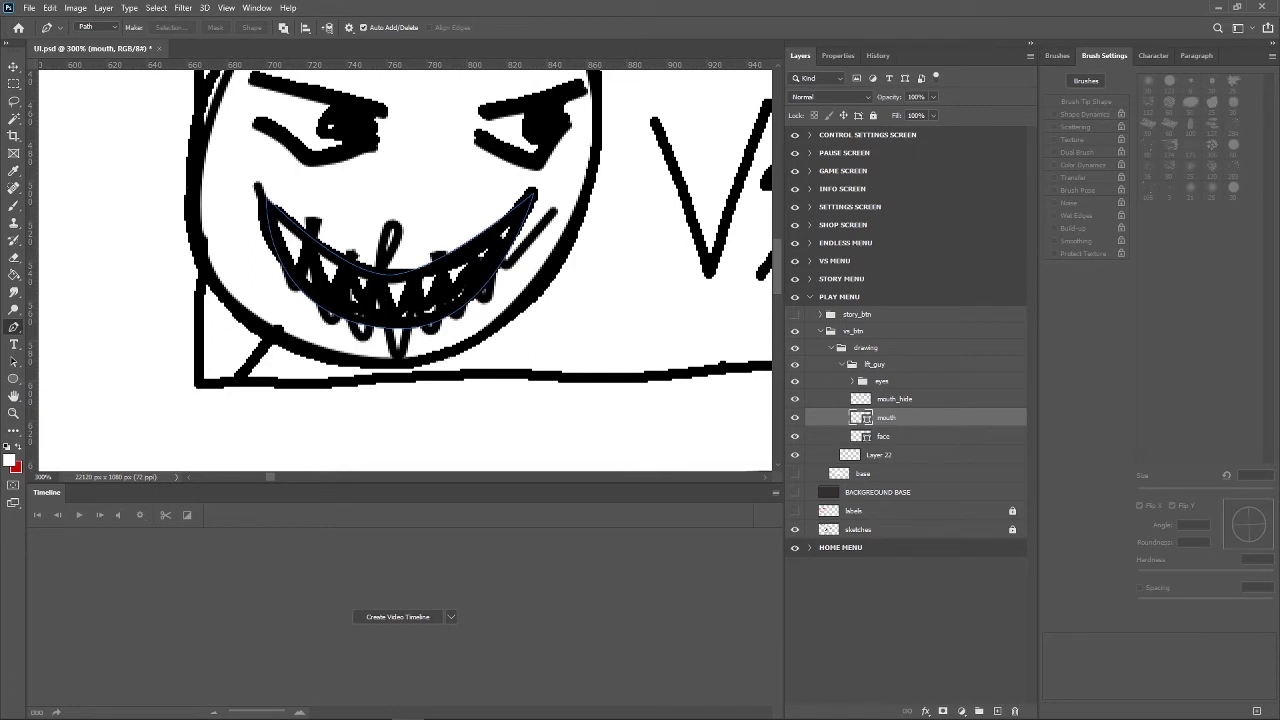
{"action": "key", "text": "ctrl+z"}
{"action": "key", "text": "ctrl+z"}
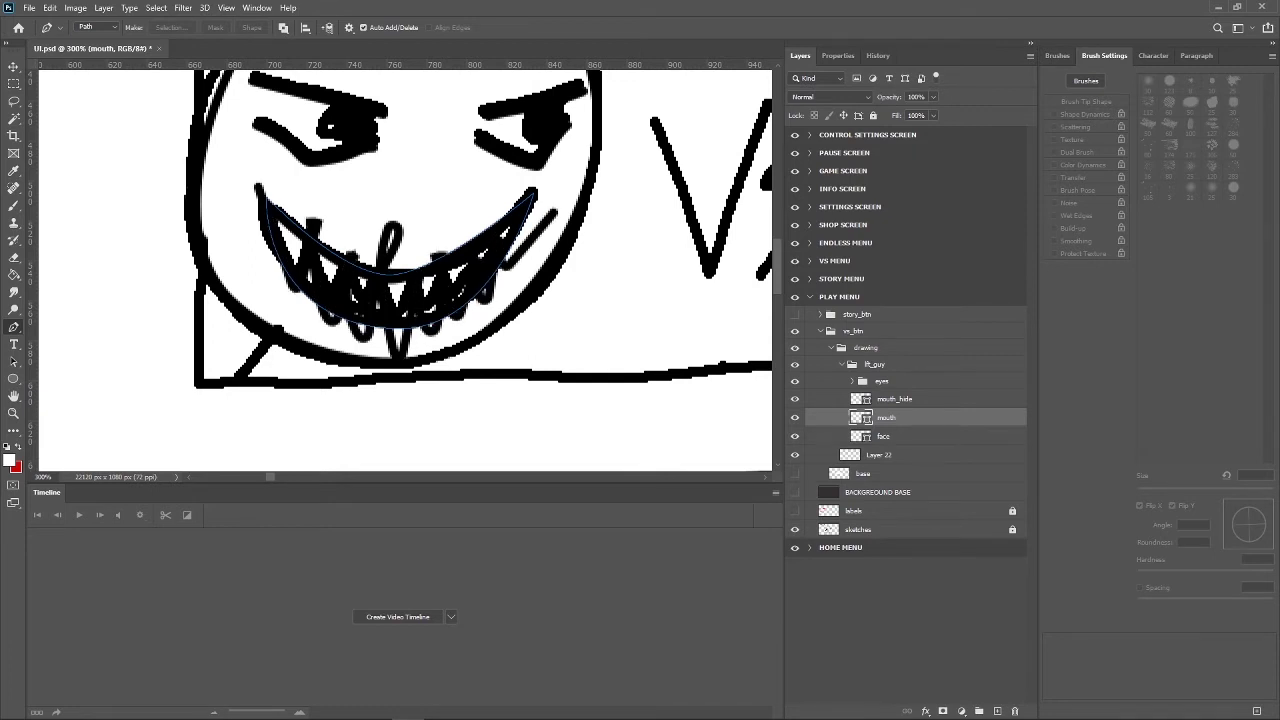
Give mouth_hide an inverted black mask hiding the scribbled teeth, and show BACKGROUND BASE.
{"action": "left_click", "coordinate": [910, 400]}
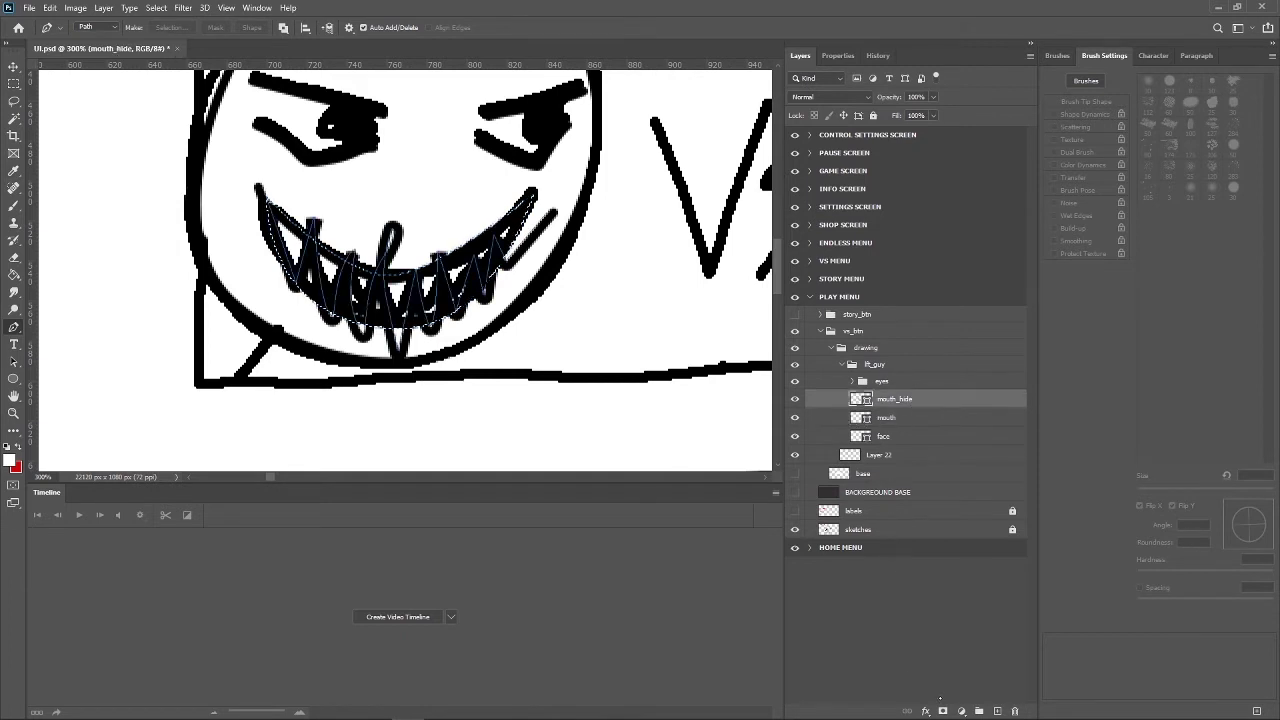
{"action": "left_click", "coordinate": [942, 711]}
{"action": "key", "text": "ctrl+i"}
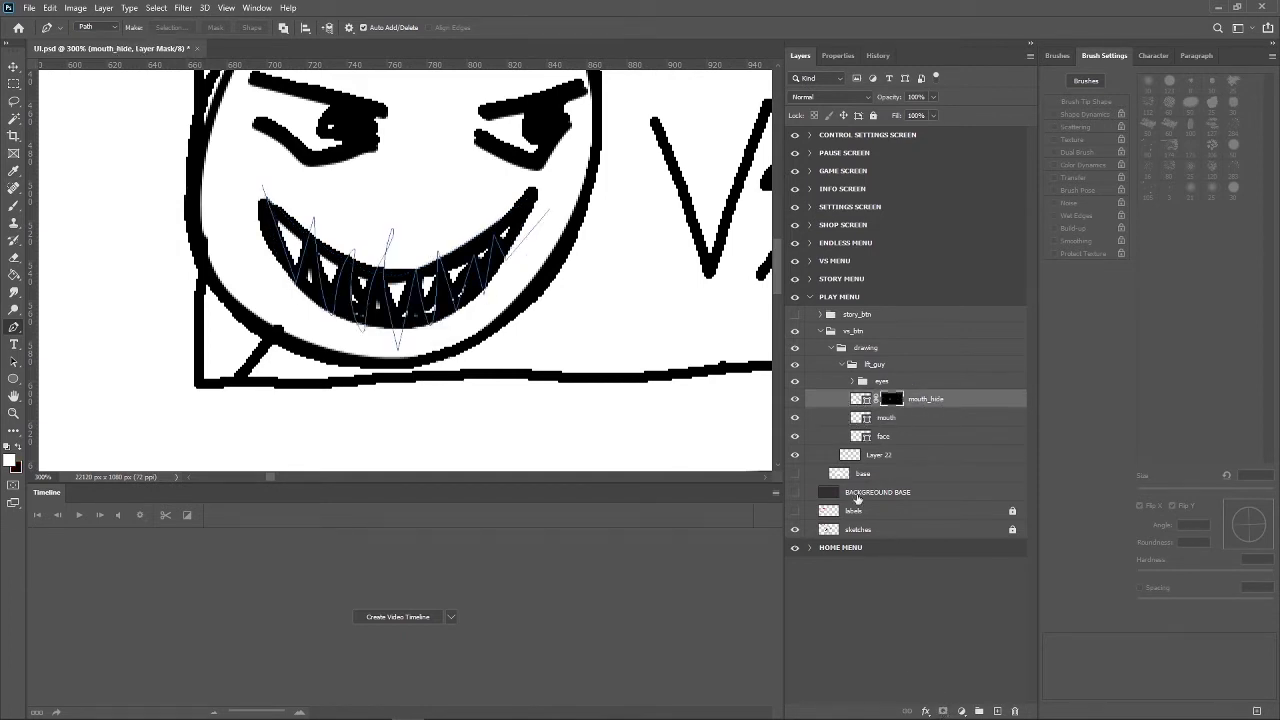
{"action": "left_click", "coordinate": [795, 492]}
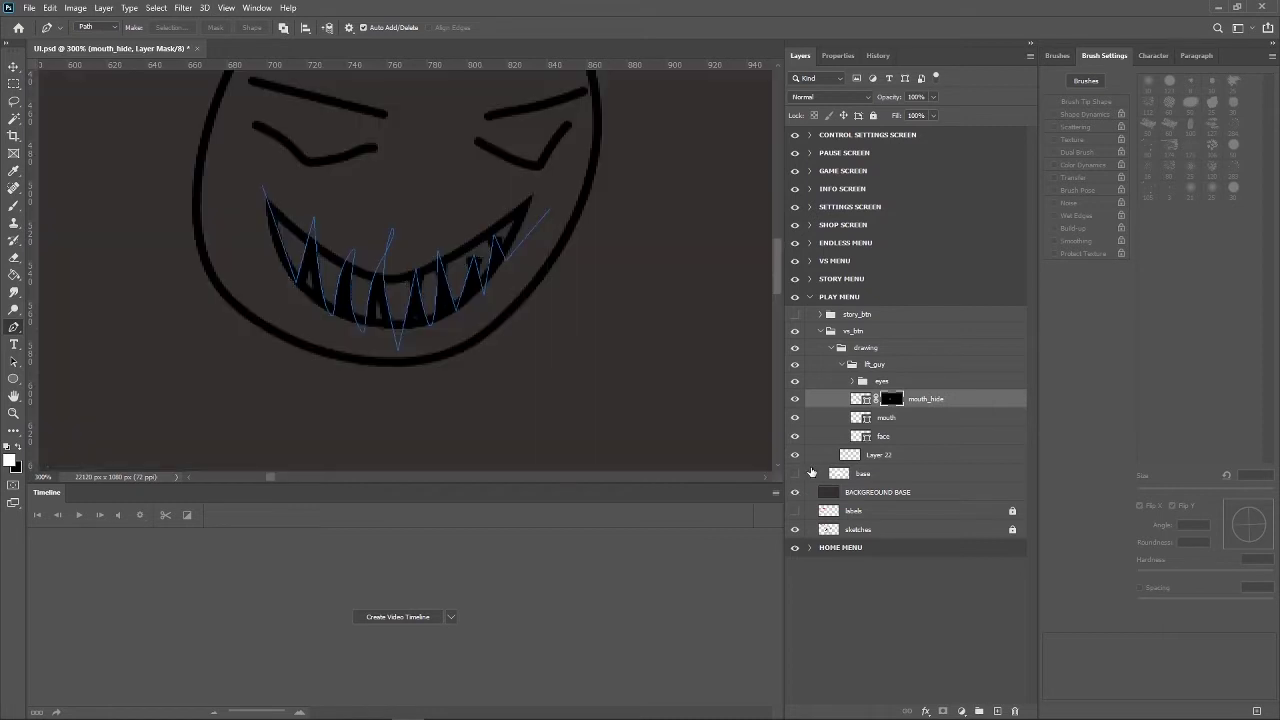
{"action": "key", "text": "v"}
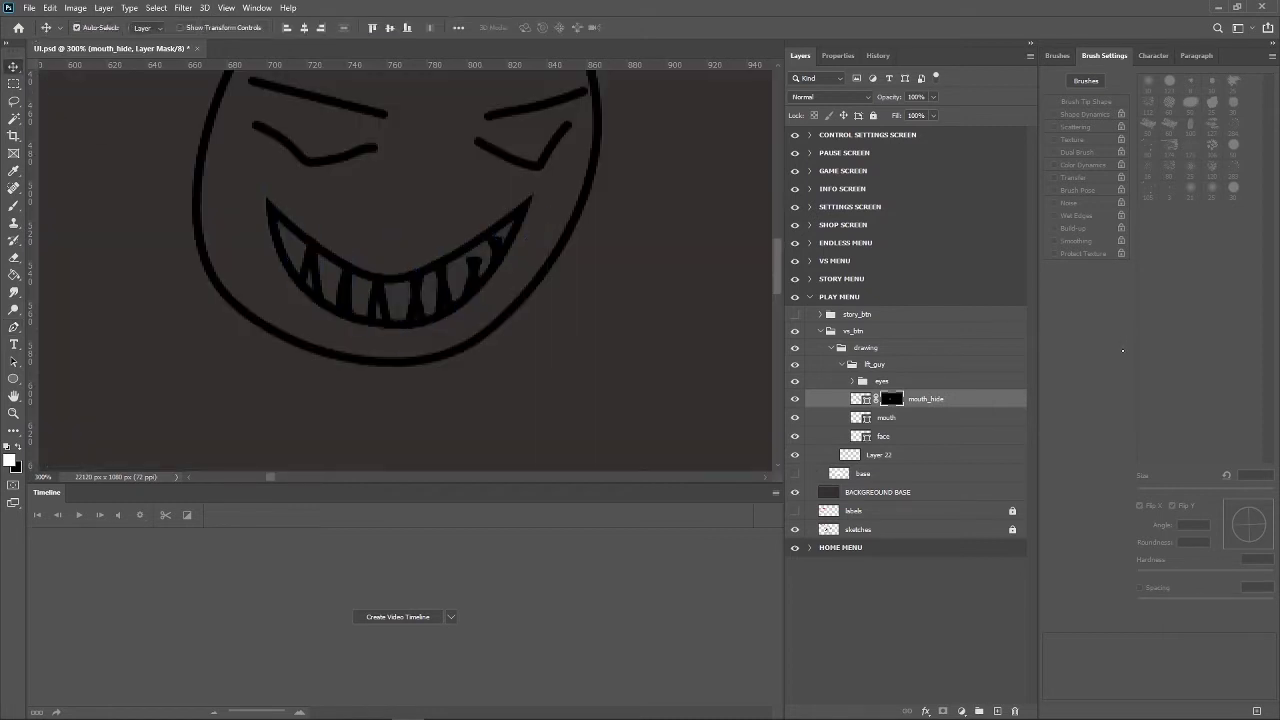
{"action": "key", "text": "ctrl+minus"}
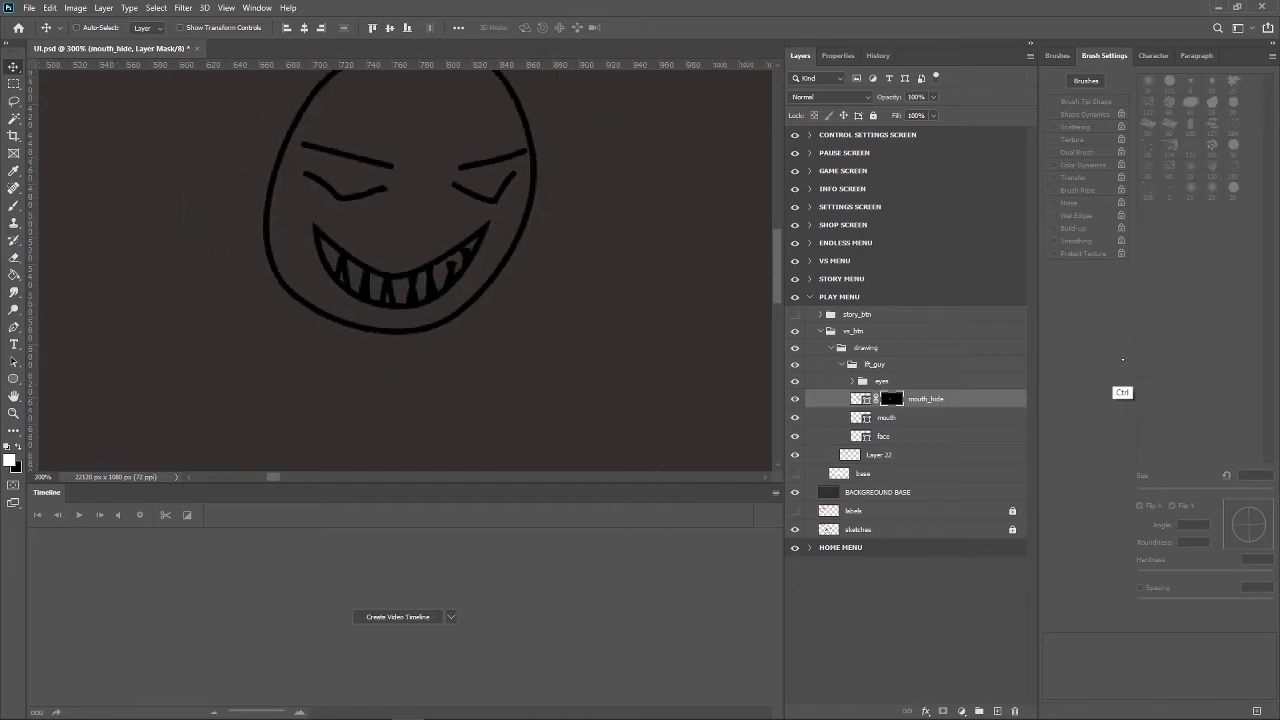
{"action": "key", "text": "ctrl+minus"}
{"action": "key", "text": "ctrl+plus"}
{"action": "key", "text": "ctrl+plus"}
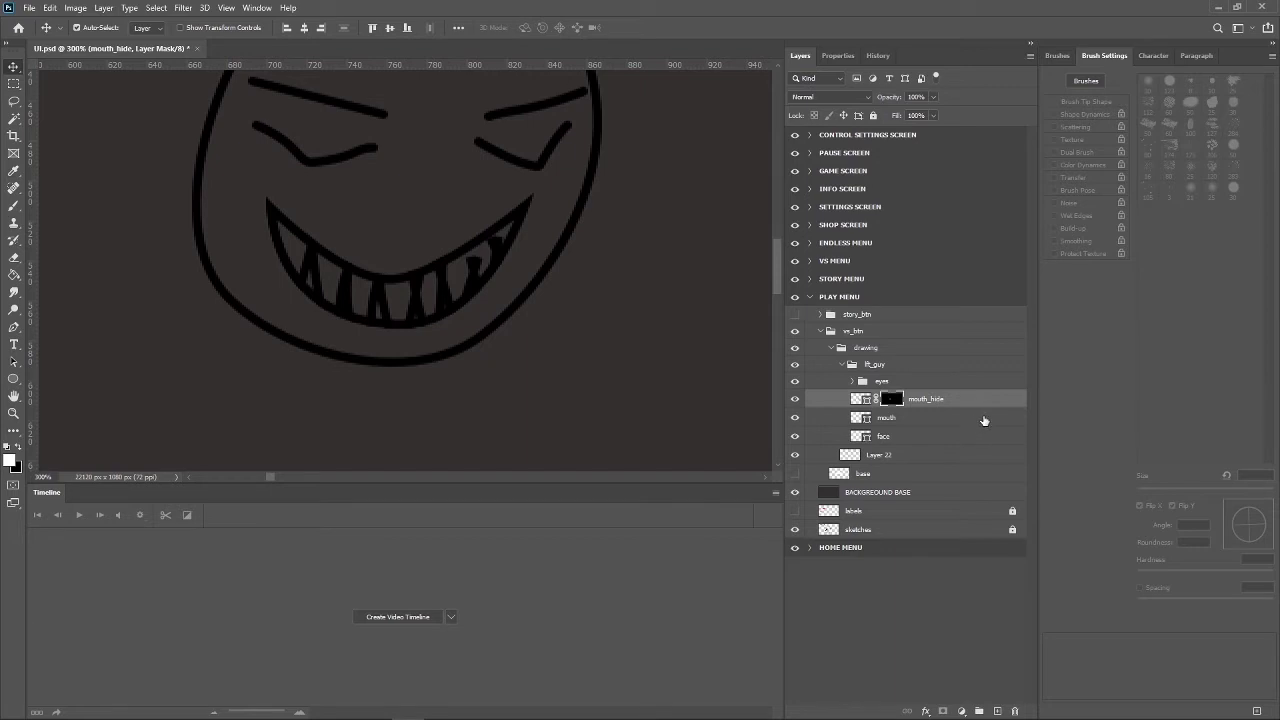
{"action": "left_click", "coordinate": [990, 420]}
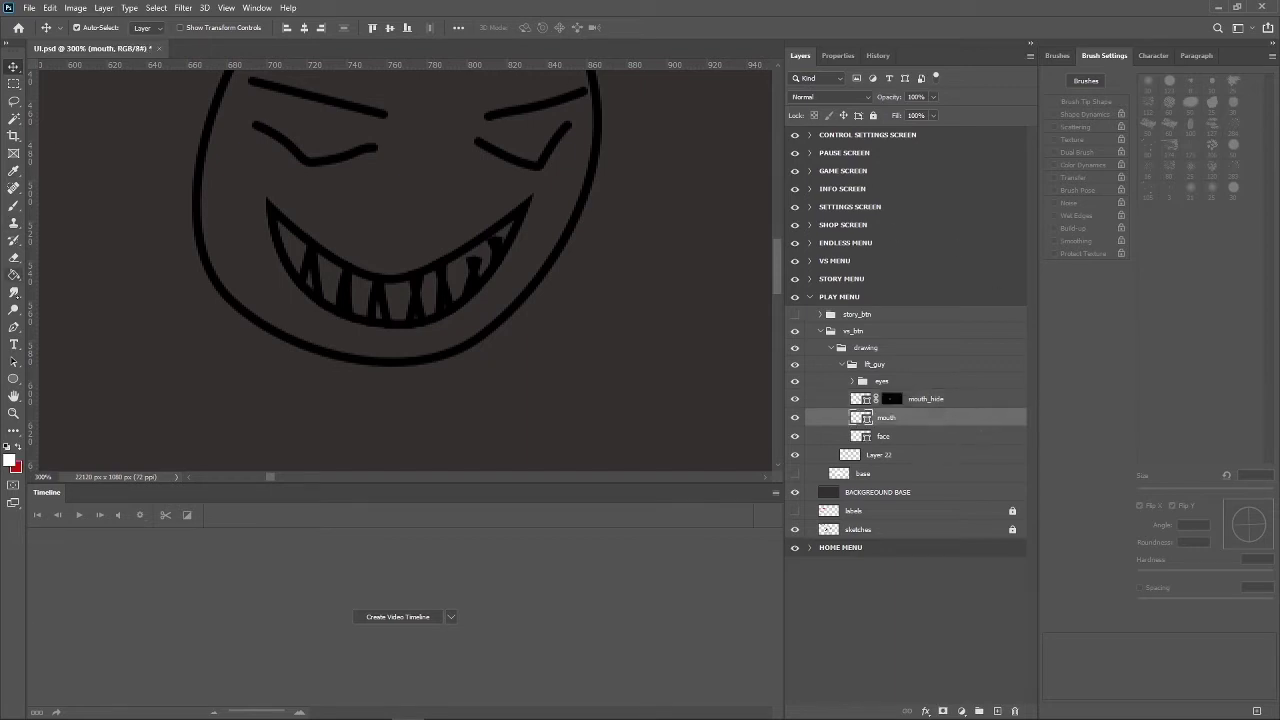
Set the Pen tool to Shape mode with a red fill.
{"action": "left_click", "coordinate": [14, 328]}
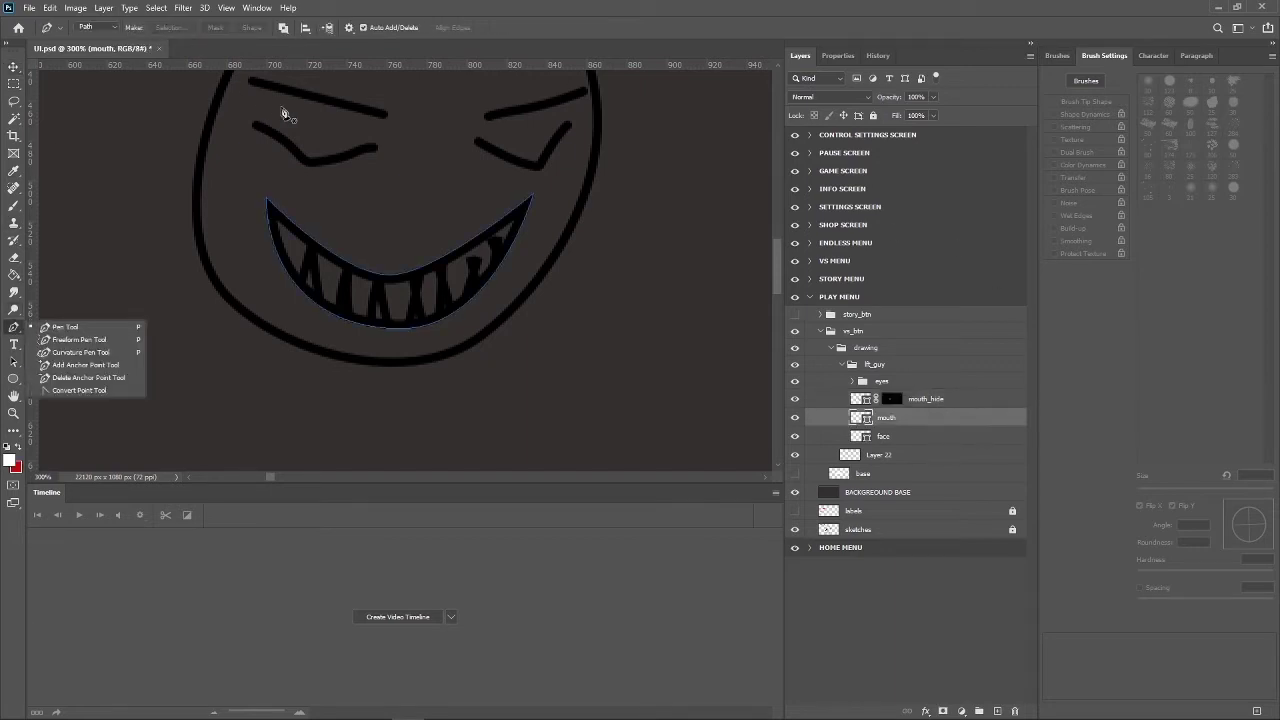
{"action": "key", "text": "Escape"}
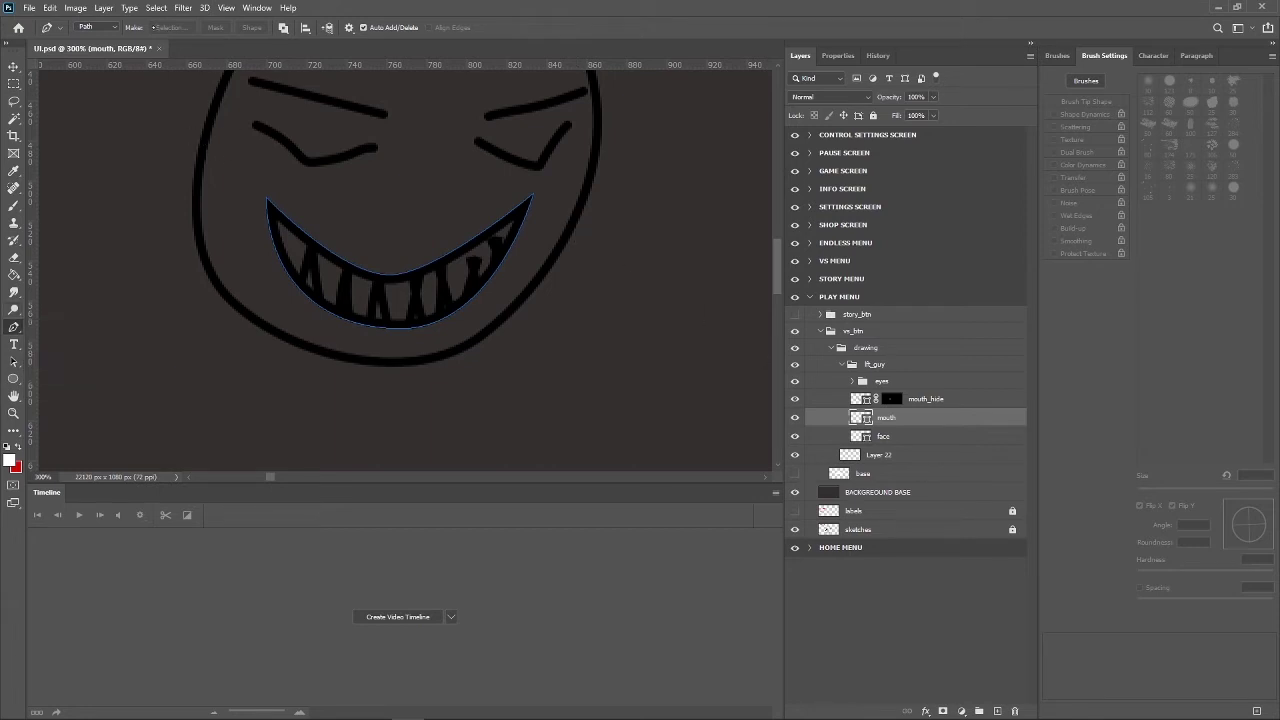
{"action": "left_click", "coordinate": [100, 27]}
{"action": "left_click", "coordinate": [95, 38]}
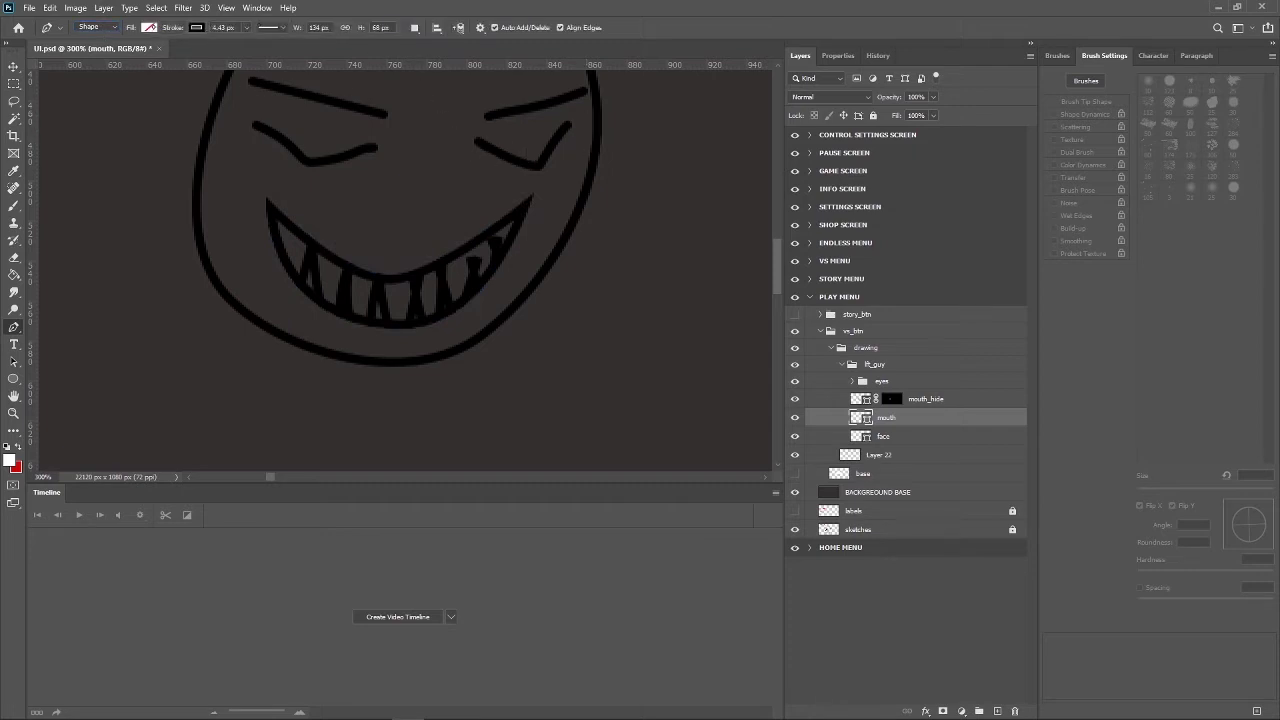
{"action": "left_click", "coordinate": [149, 28]}
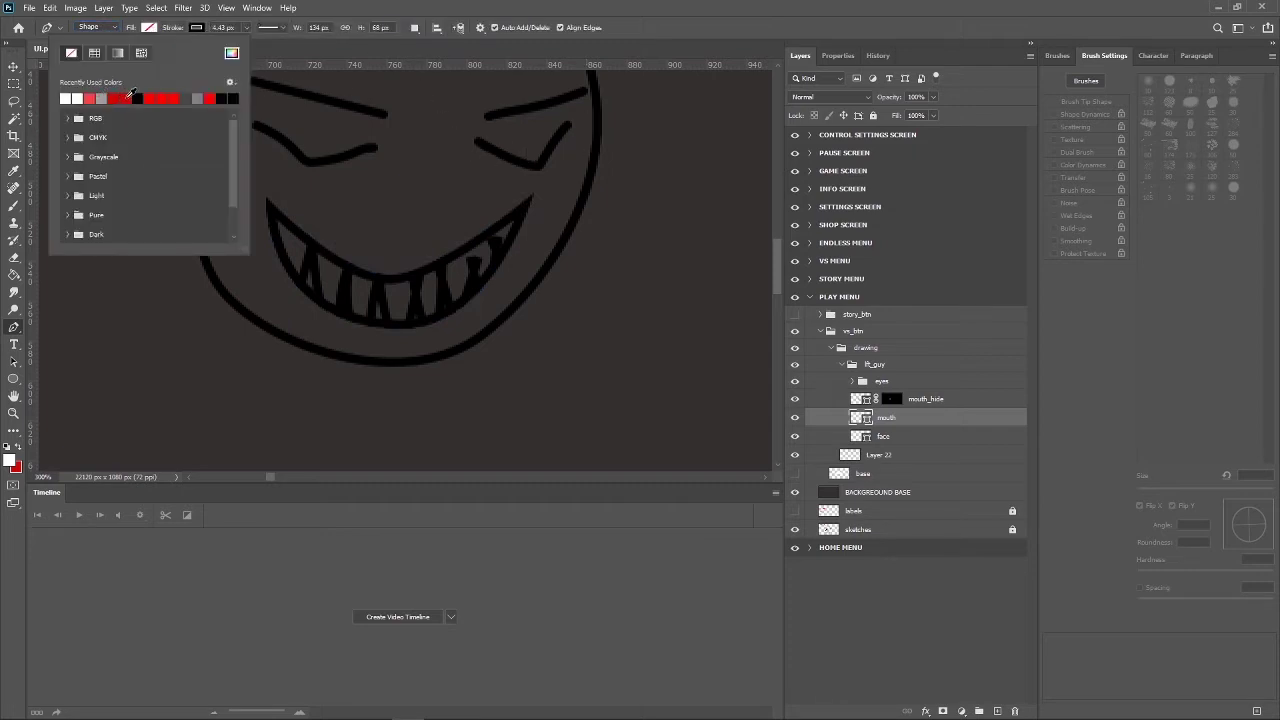
{"action": "left_click", "coordinate": [126, 97]}
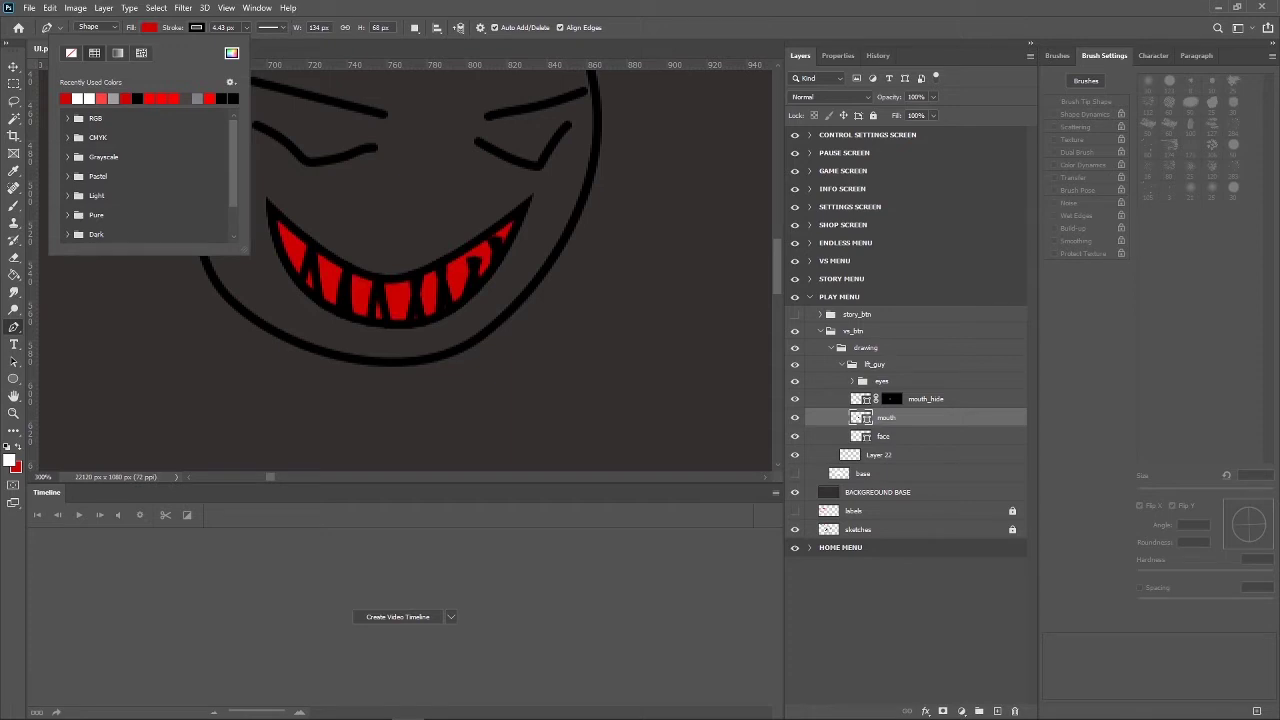
{"action": "left_click", "coordinate": [795, 475]}
Show the white base layer and frame the grinning face and button in view.
{"action": "left_click", "coordinate": [795, 474]}
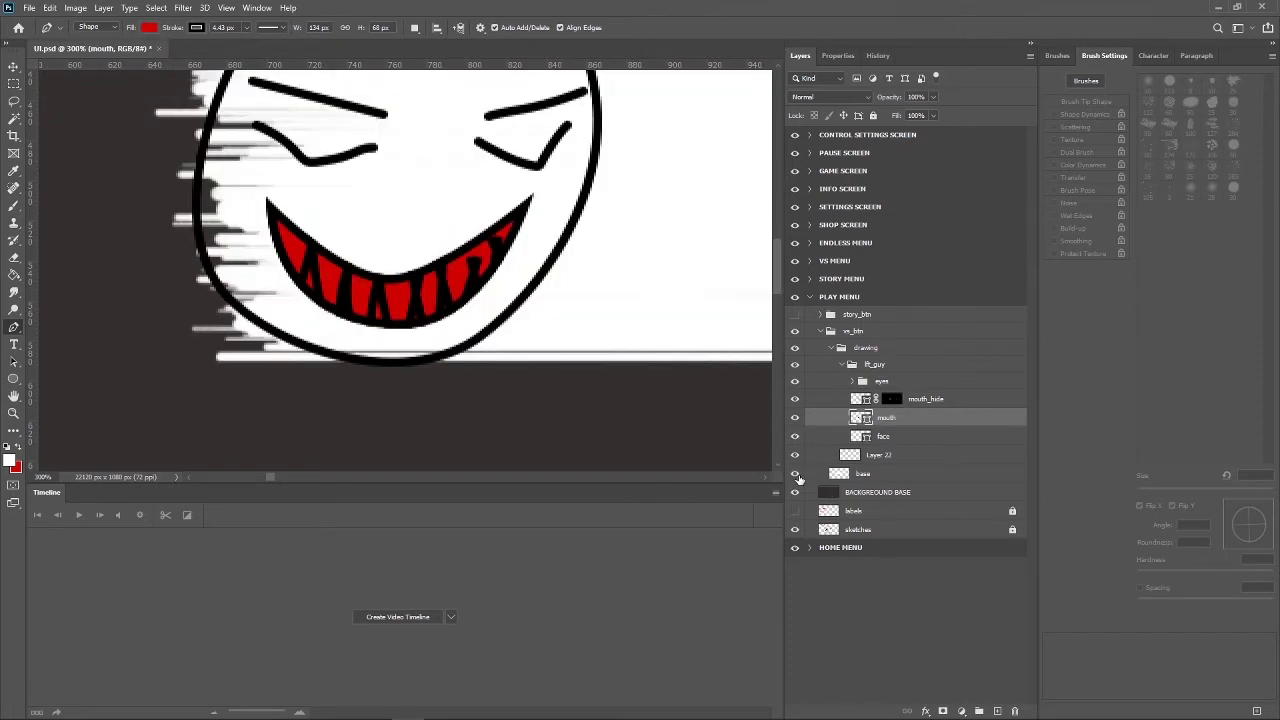
{"action": "key", "text": "ctrl+minus"}
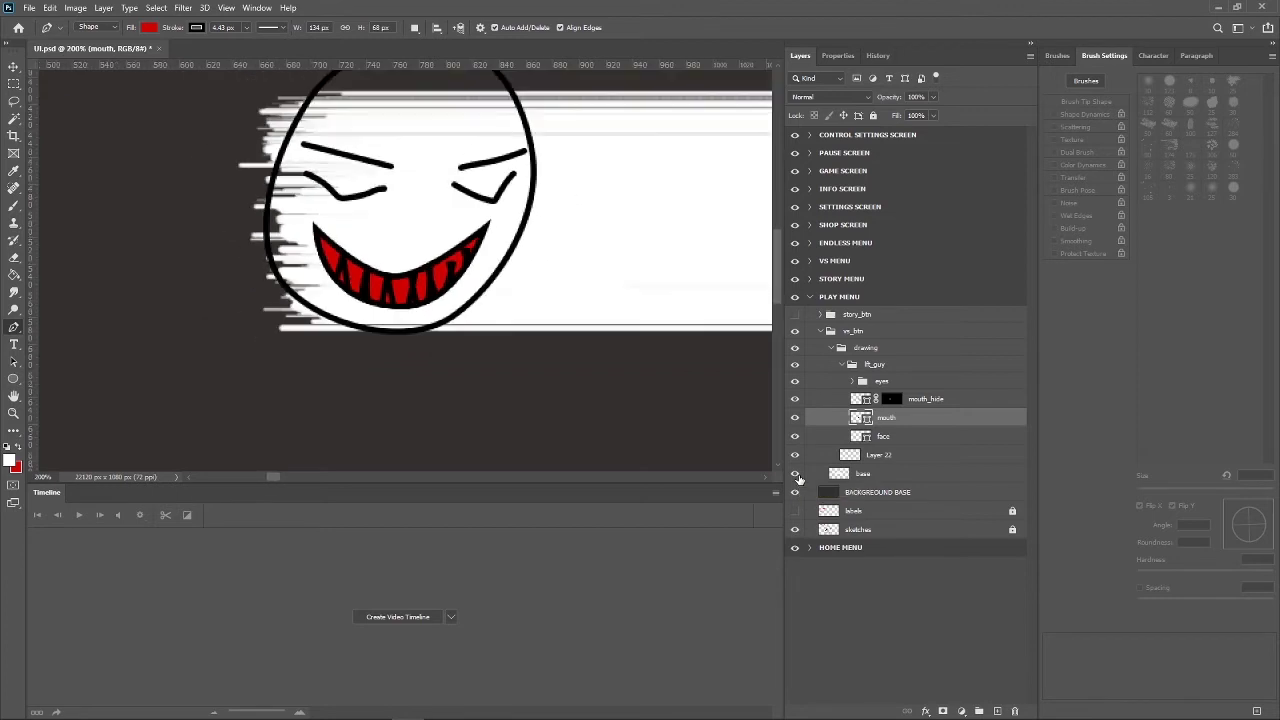
{"action": "key", "text": "ctrl+minus"}
{"action": "key", "text": "ctrl+plus"}
{"action": "mouse_move", "coordinate": [664, 235]}
{"action": "left_mouse_down"}
{"action": "mouse_move", "coordinate": [540, 291]}
{"action": "mouse_move", "coordinate": [487, 299]}
{"action": "left_mouse_up"}
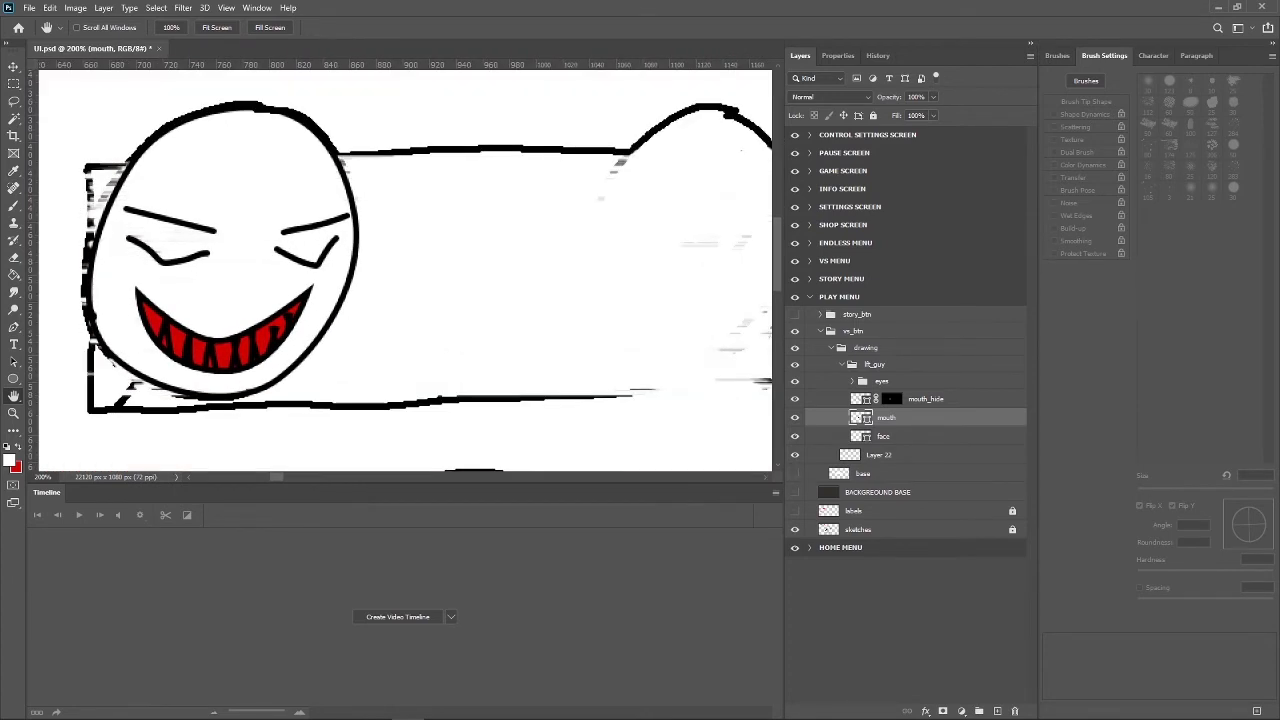
Expand the lft_guy eyes group and add a new empty layer inside it.
{"action": "left_click", "coordinate": [874, 364]}
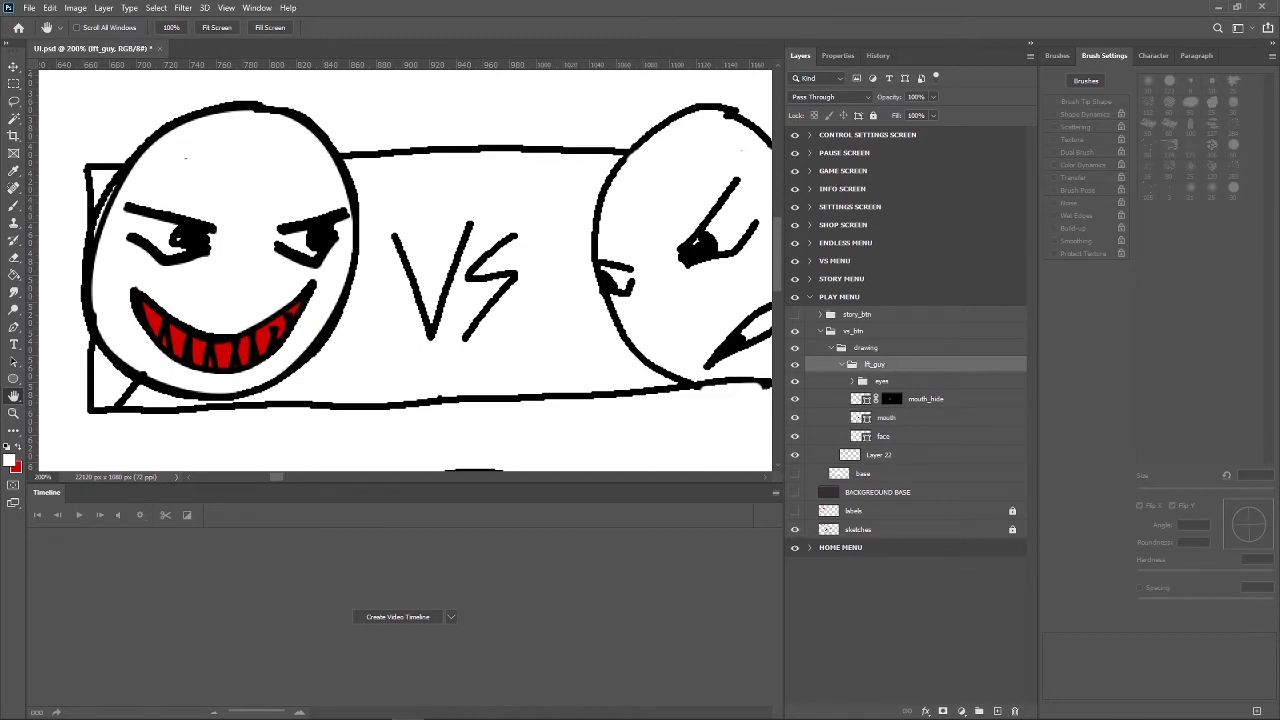
{"action": "left_click", "coordinate": [881, 381]}
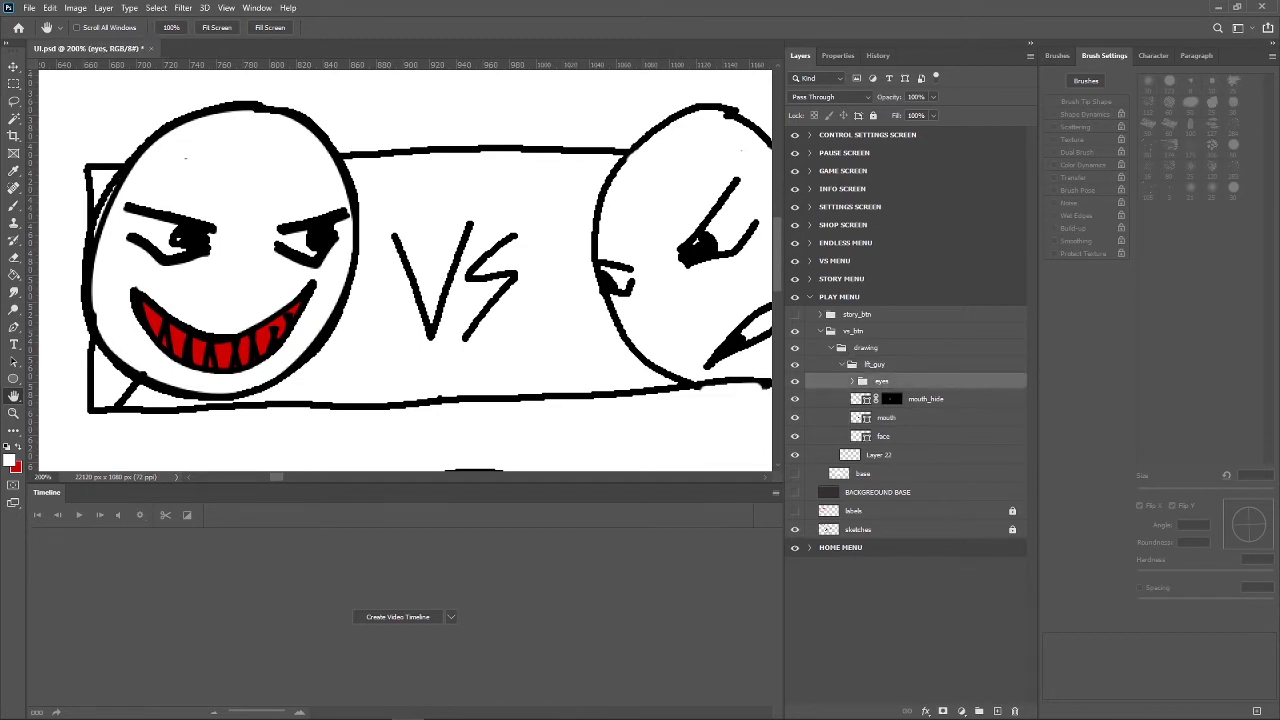
{"action": "left_click", "coordinate": [852, 381]}
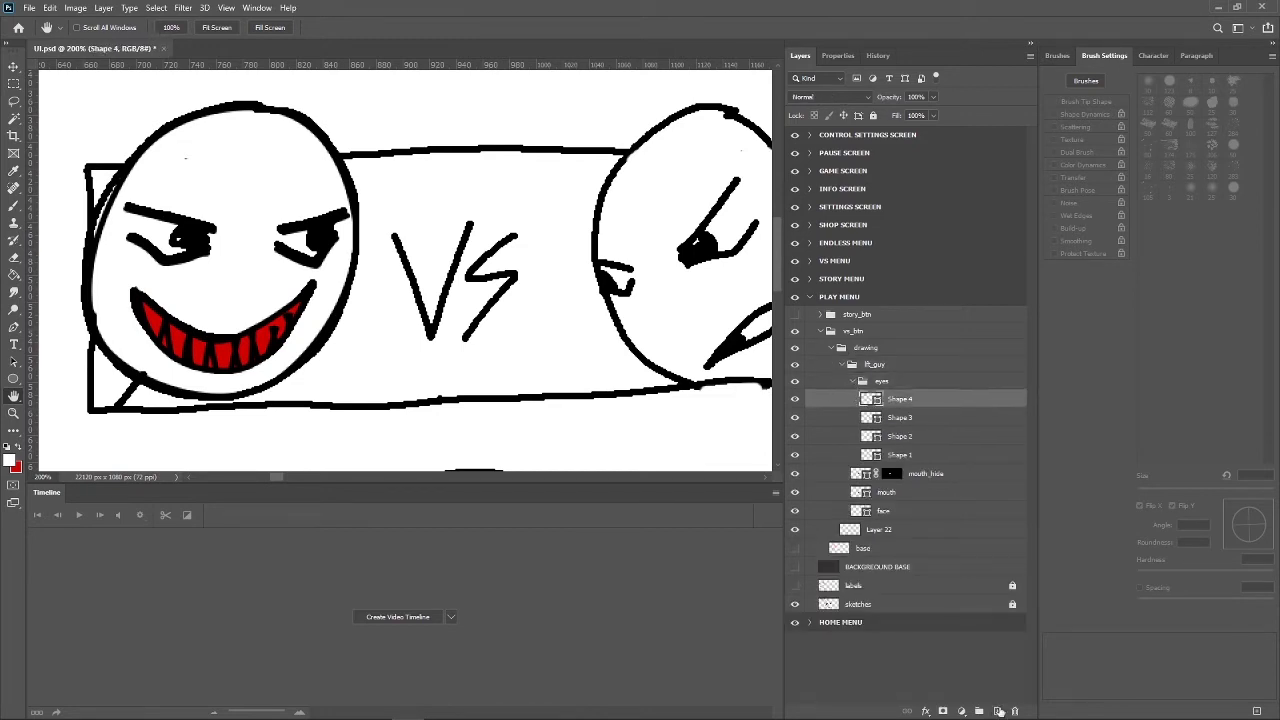
{"action": "left_click", "coordinate": [997, 710]}
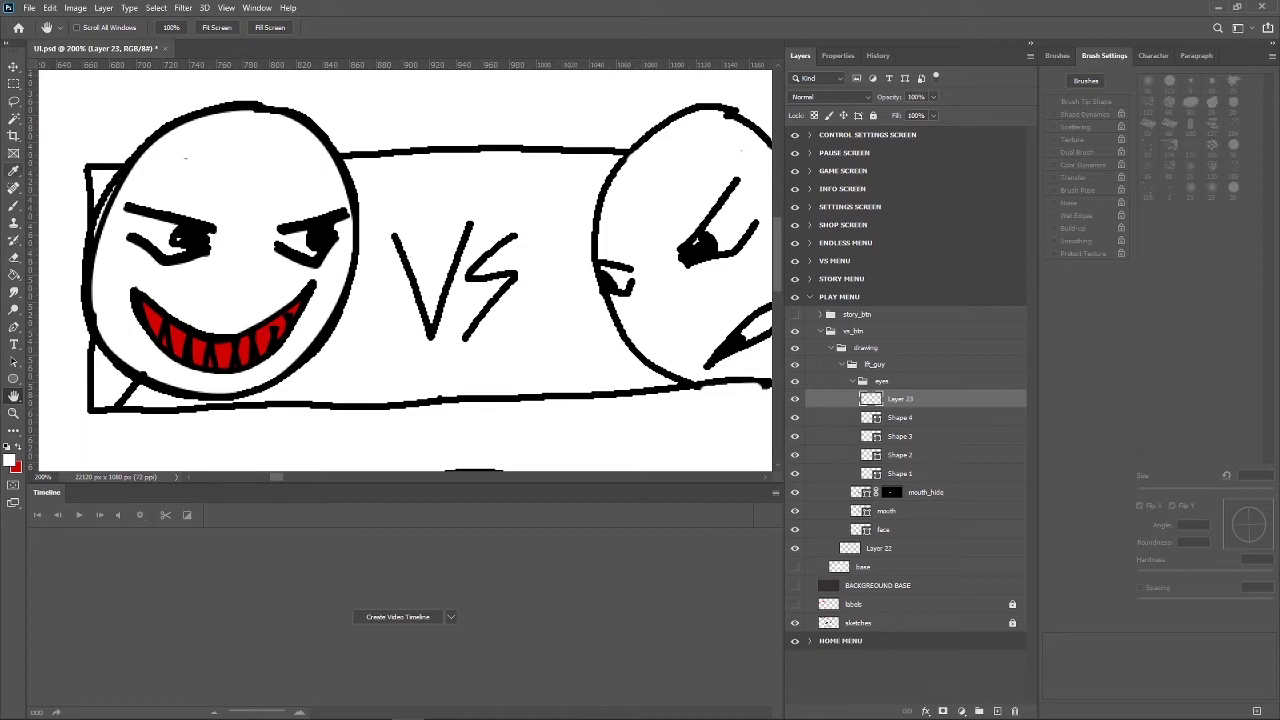
{"action": "left_click", "coordinate": [13, 205]}
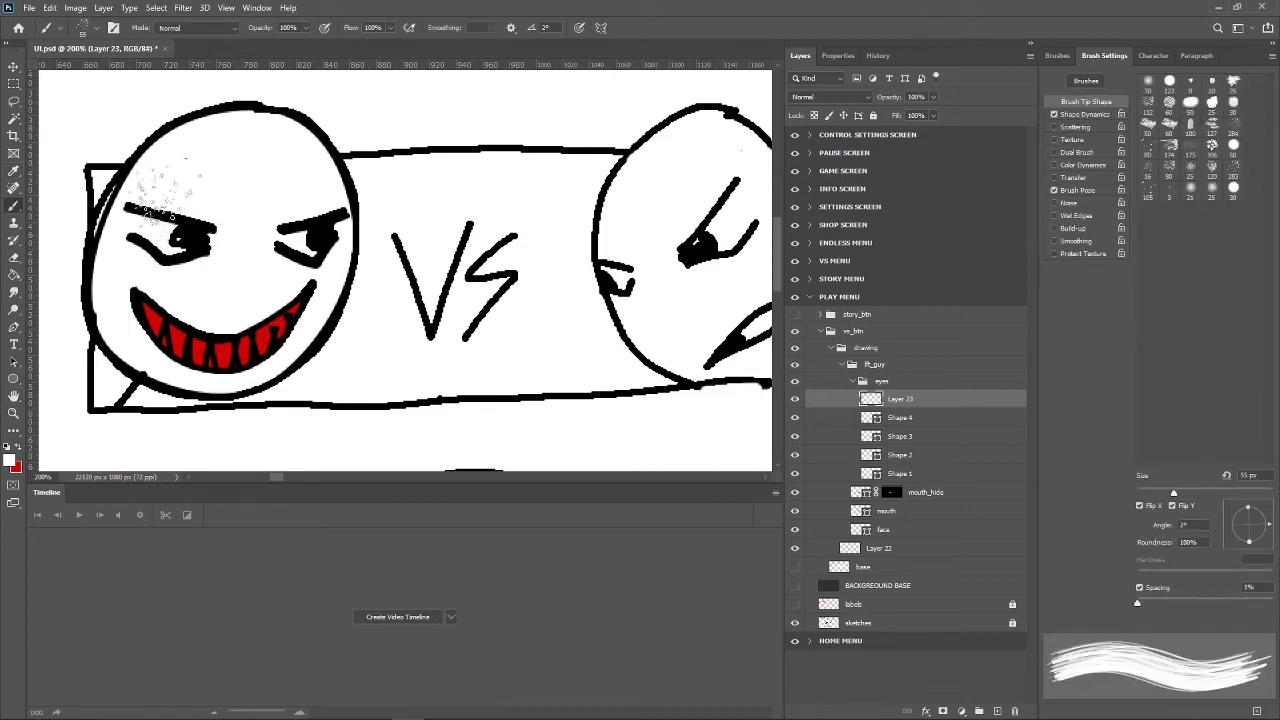
{"action": "left_click", "coordinate": [13, 327]}
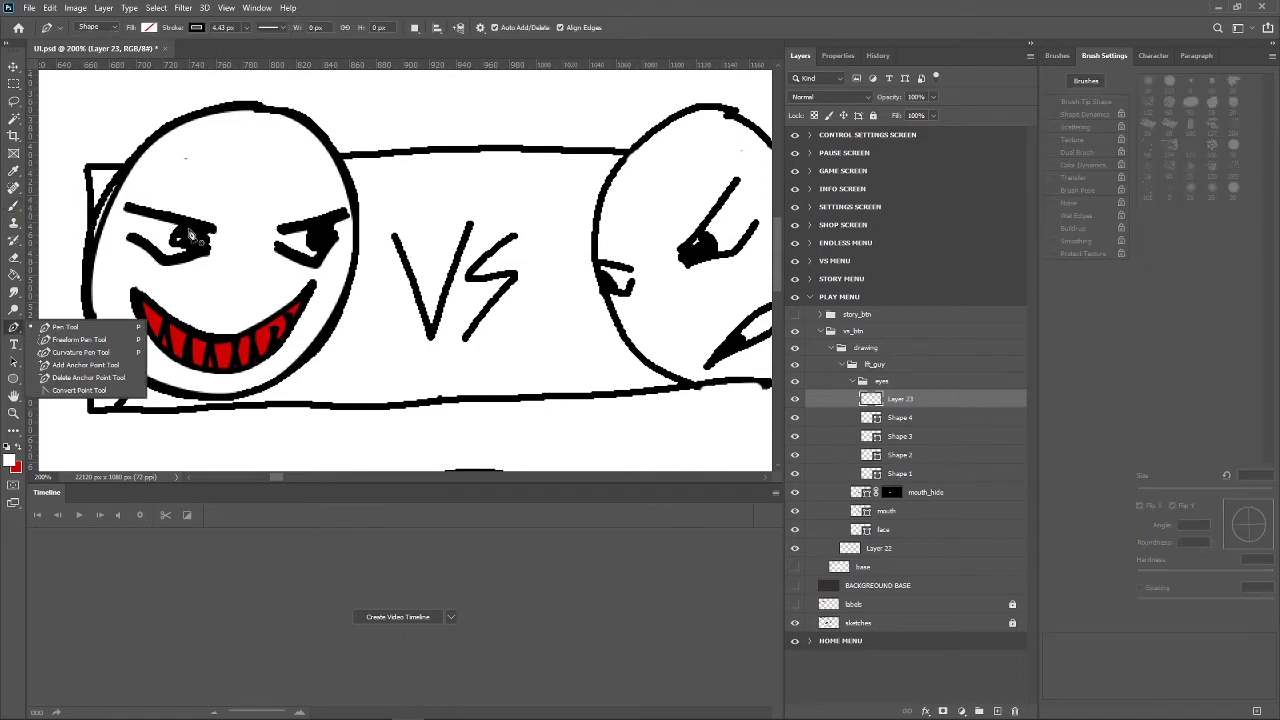
Draw a closed round pen shape over the left eye.
{"action": "left_click", "coordinate": [200, 232]}
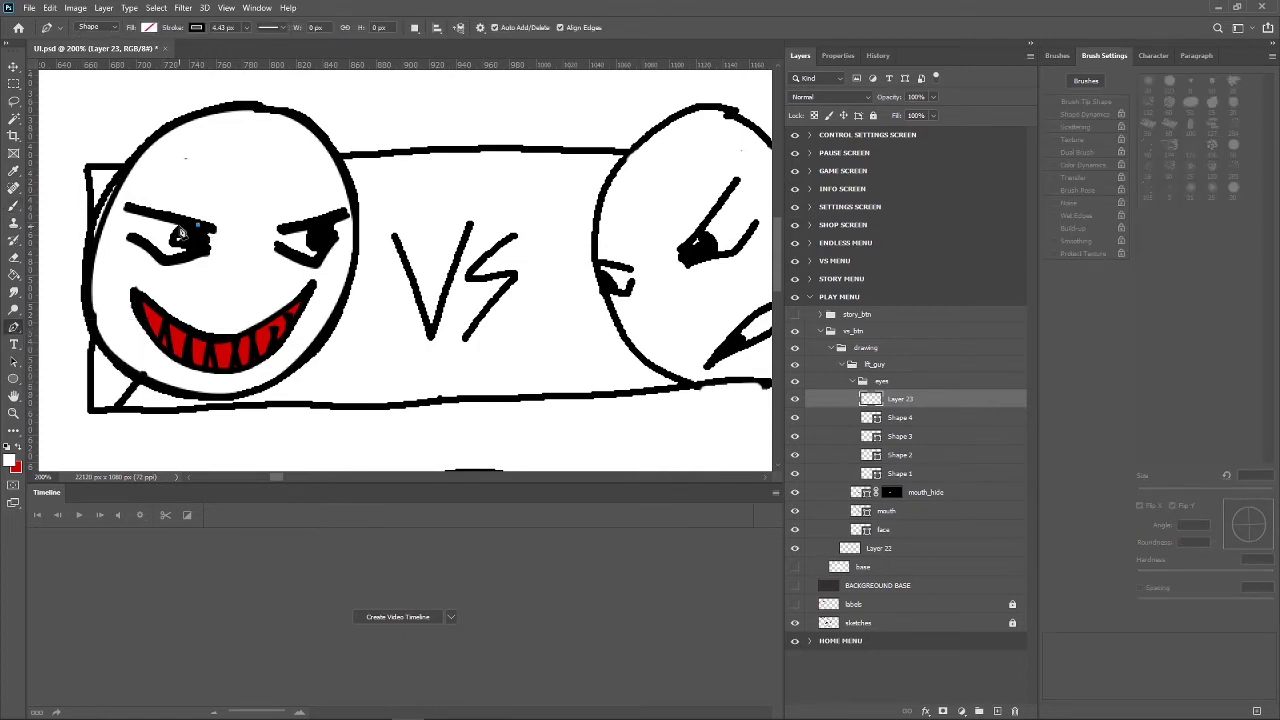
{"action": "left_click", "coordinate": [186, 224]}
{"action": "left_click", "coordinate": [173, 238]}
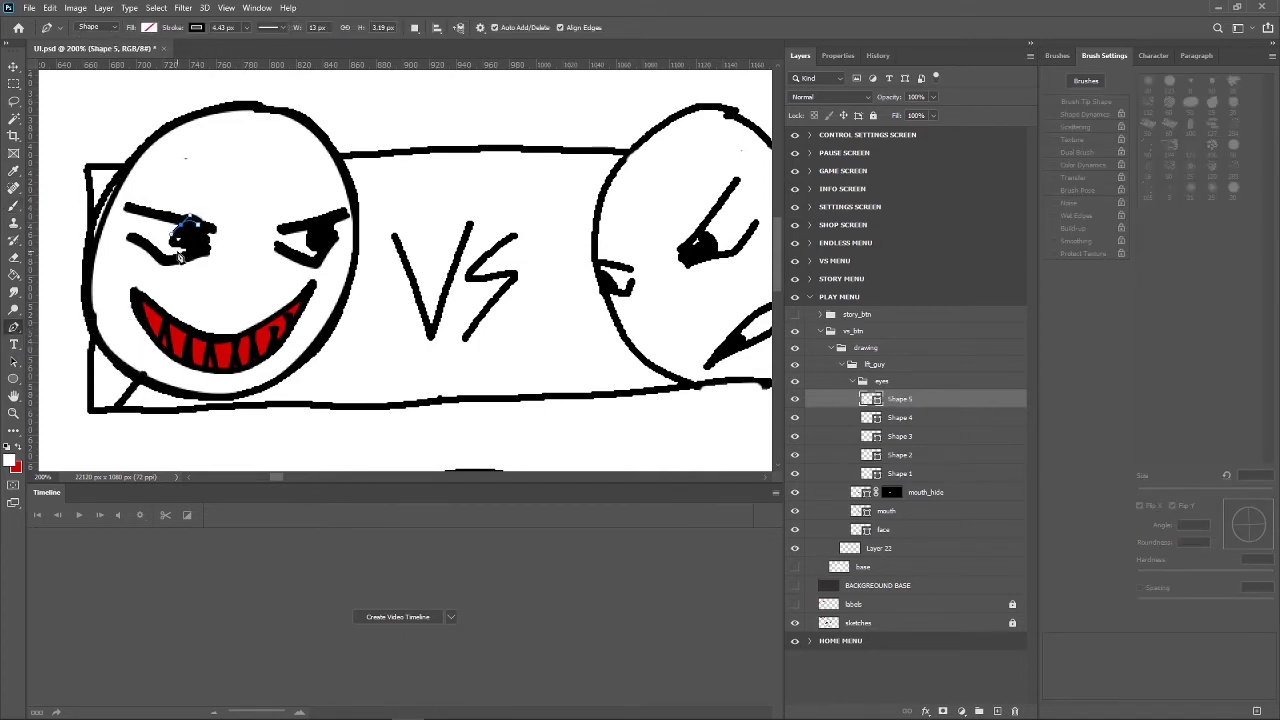
{"action": "left_click", "coordinate": [181, 257]}
{"action": "left_click", "coordinate": [210, 256]}
{"action": "left_click", "coordinate": [205, 233]}
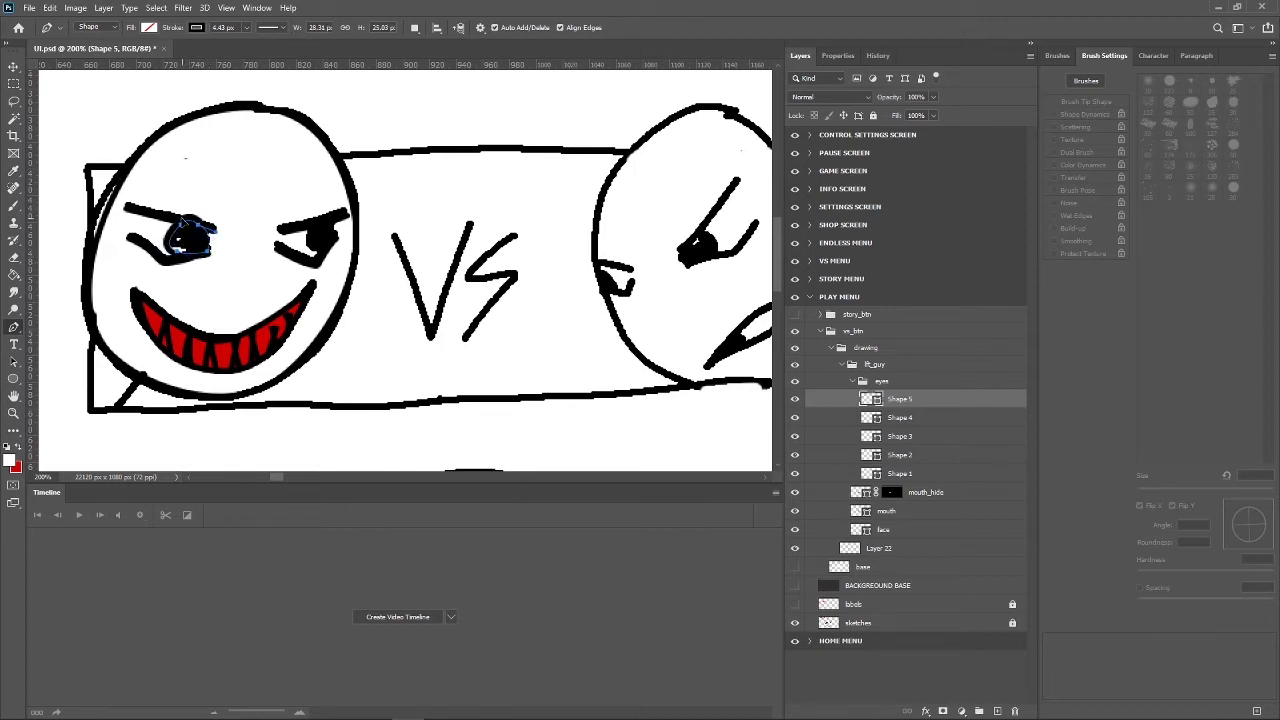
{"action": "left_click", "coordinate": [170, 228]}
Draw a closed round shape over the right eye, then select Shape 5 and Shape 6.
{"action": "left_click", "coordinate": [318, 221]}
{"action": "left_click", "coordinate": [305, 232]}
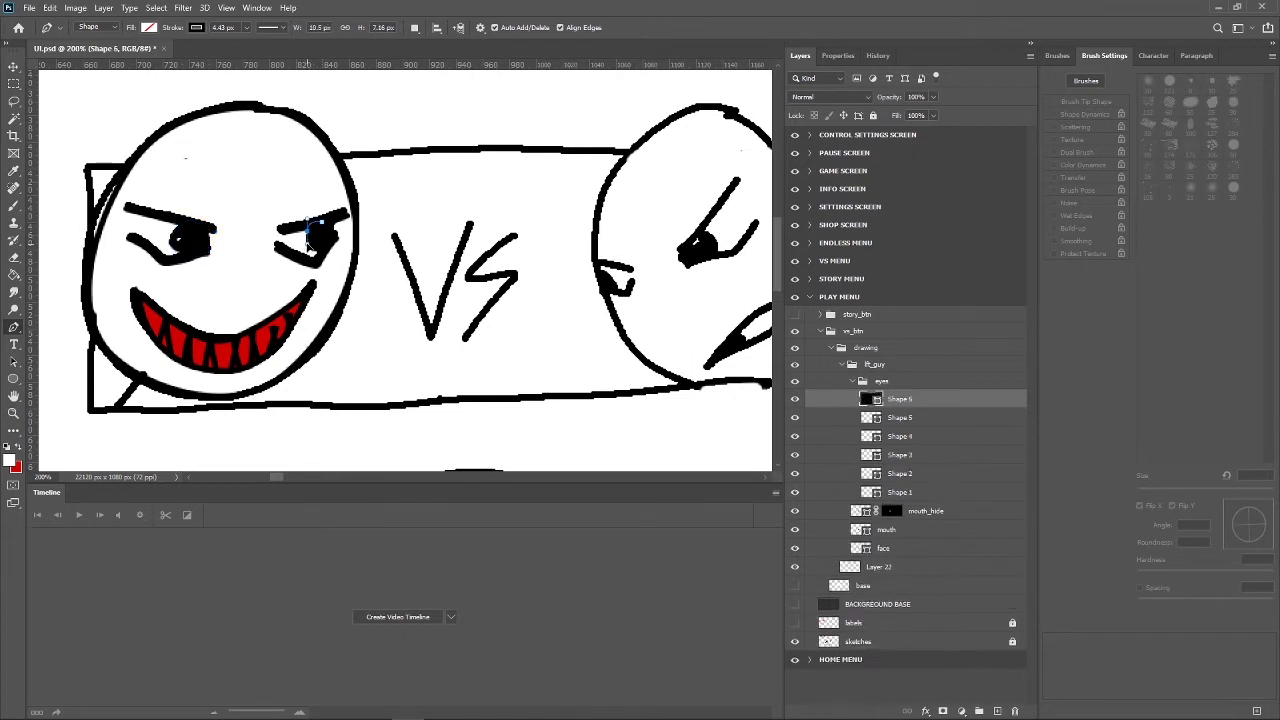
{"action": "left_click", "coordinate": [322, 262]}
{"action": "left_click", "coordinate": [341, 247]}
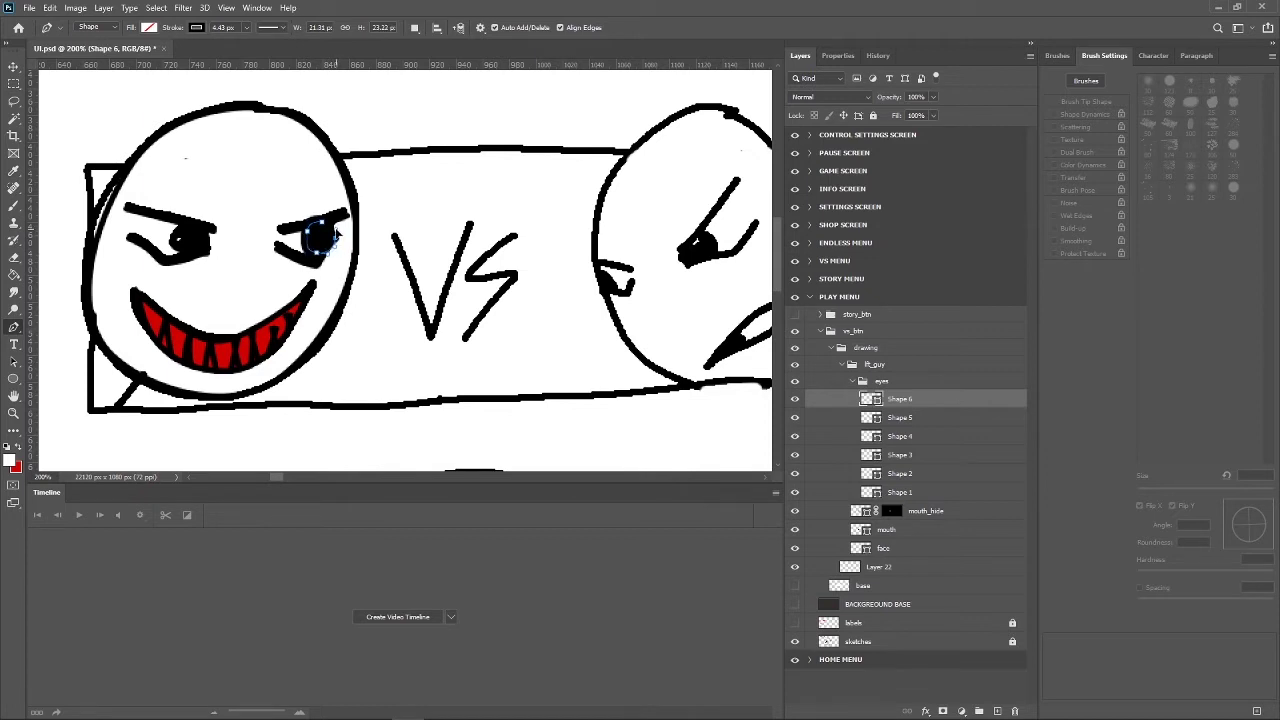
{"action": "left_click", "coordinate": [318, 221]}
{"action": "left_click", "coordinate": [316, 224]}
{"action": "left_click", "coordinate": [900, 417], "text": "shift"}
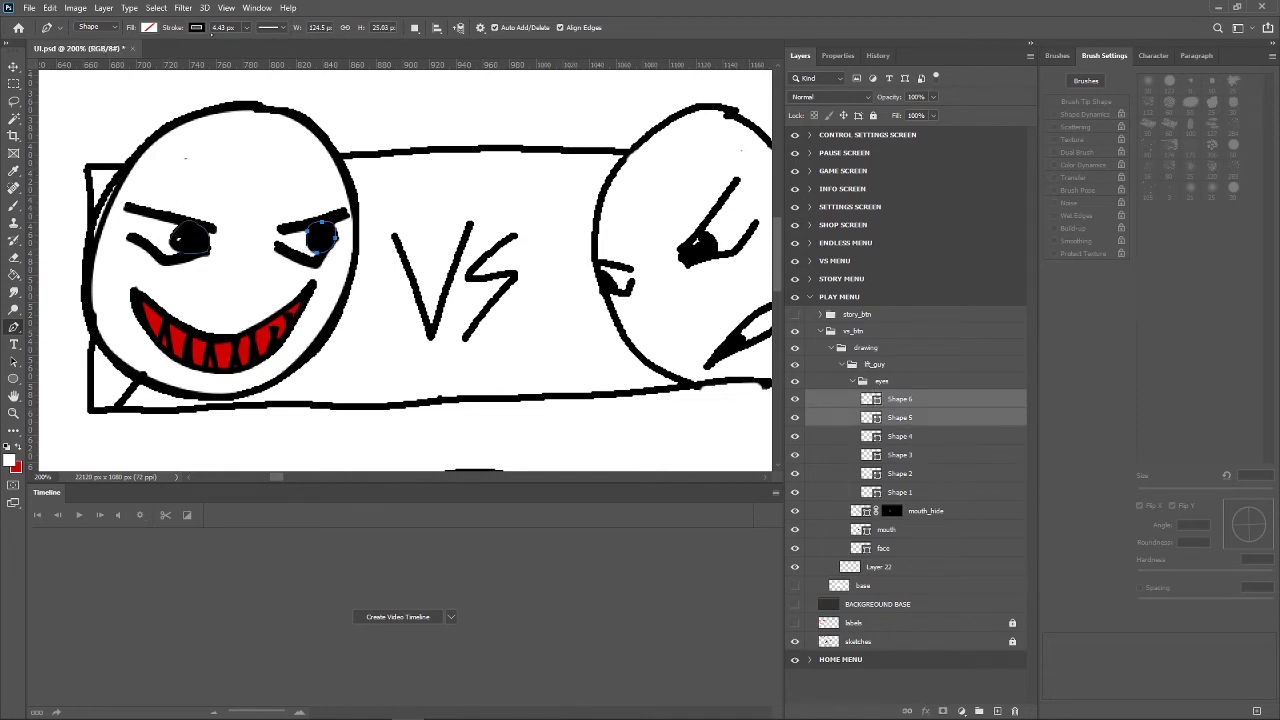
Give both eye shapes a red fill and no stroke.
{"action": "left_click", "coordinate": [149, 27]}
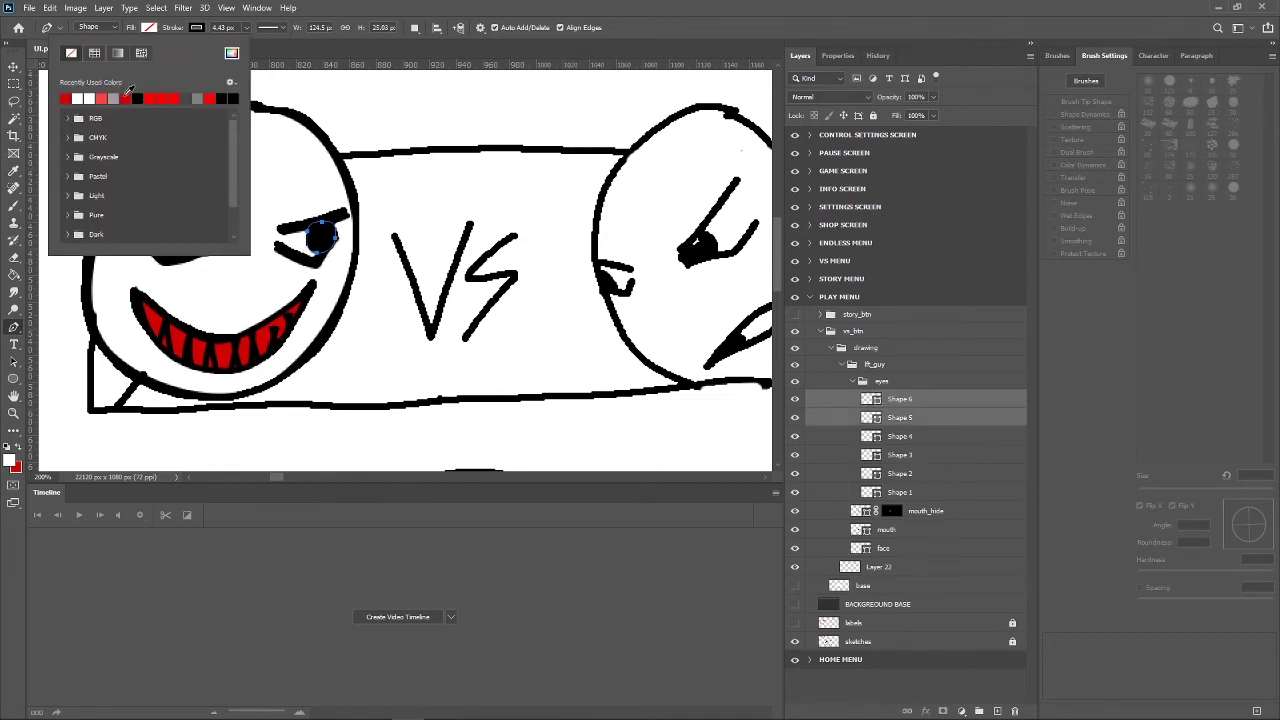
{"action": "left_click", "coordinate": [126, 97]}
{"action": "left_click", "coordinate": [196, 27]}
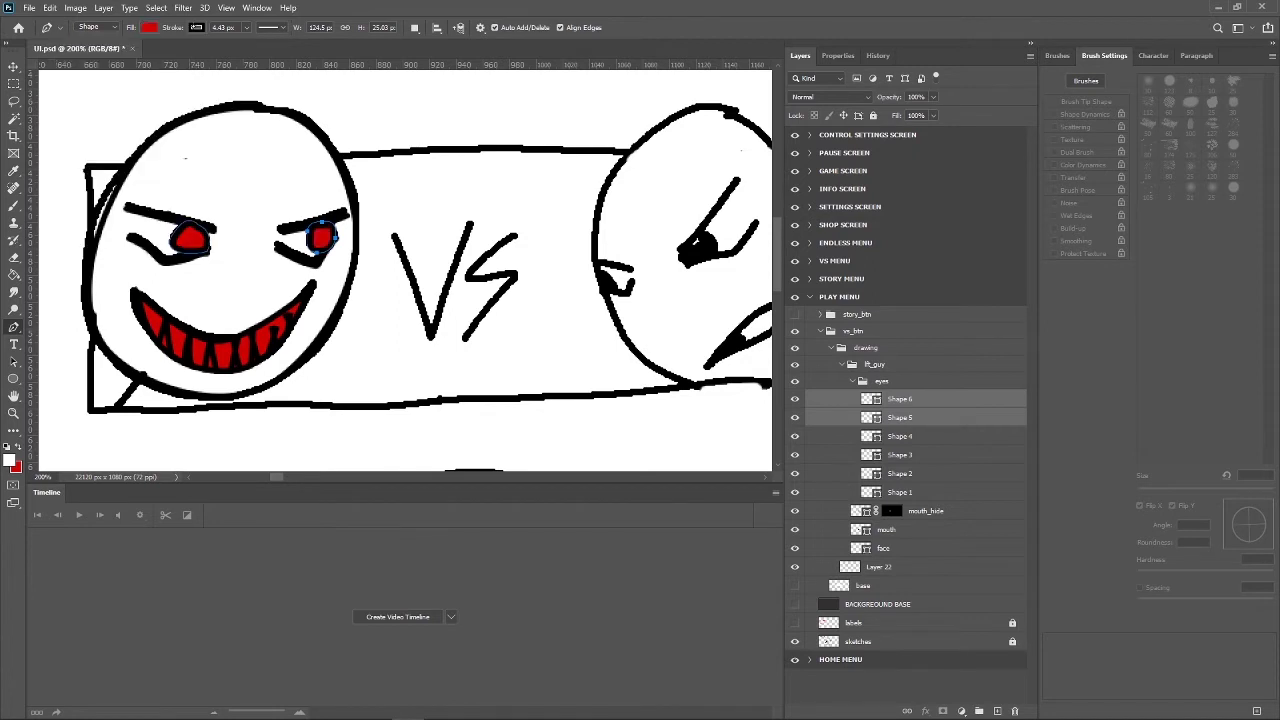
{"action": "left_click", "coordinate": [118, 53]}
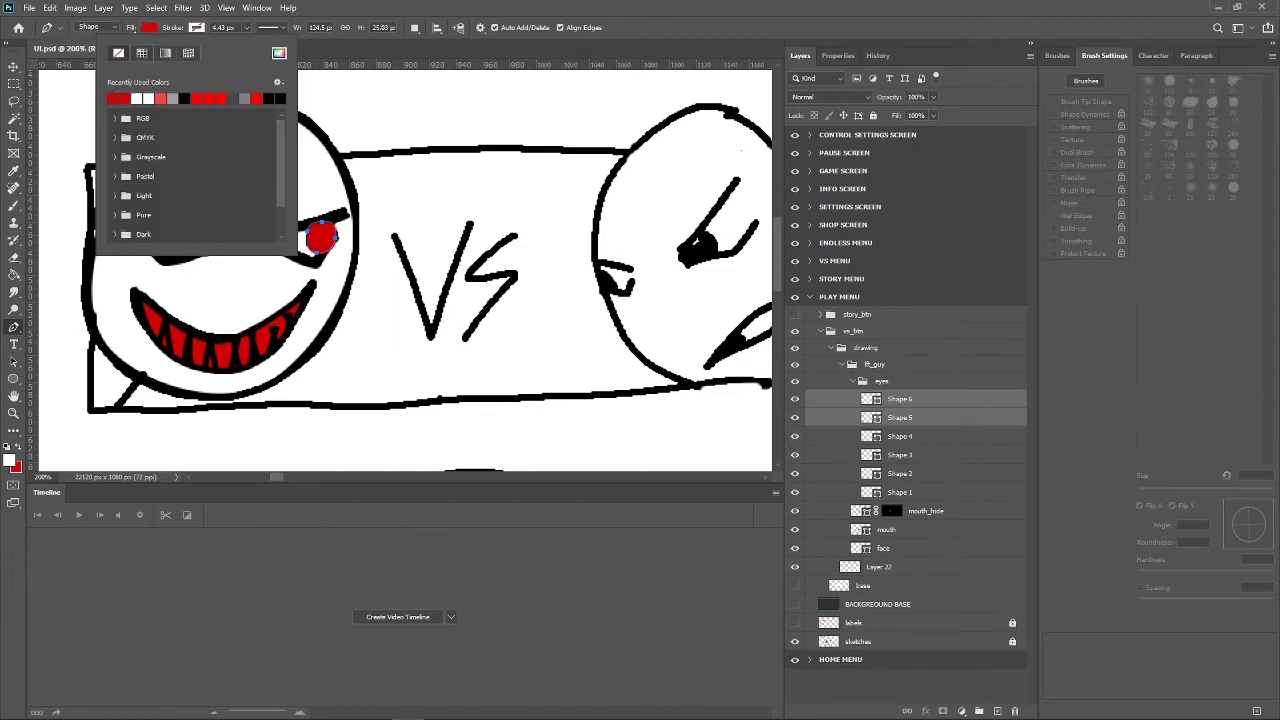
{"action": "key", "text": "Return"}
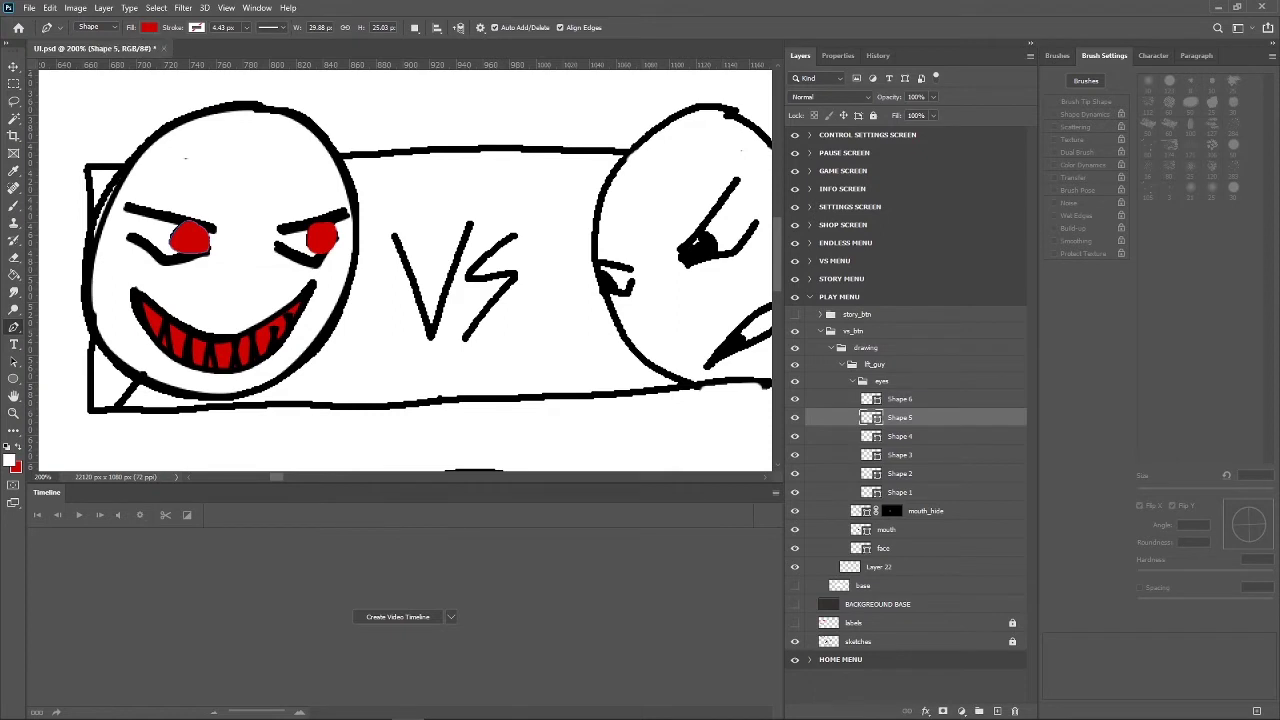
Move Shape 5 and Shape 6 below Shape 1 in the eyes group.
{"action": "left_click", "coordinate": [900, 399], "text": "shift"}
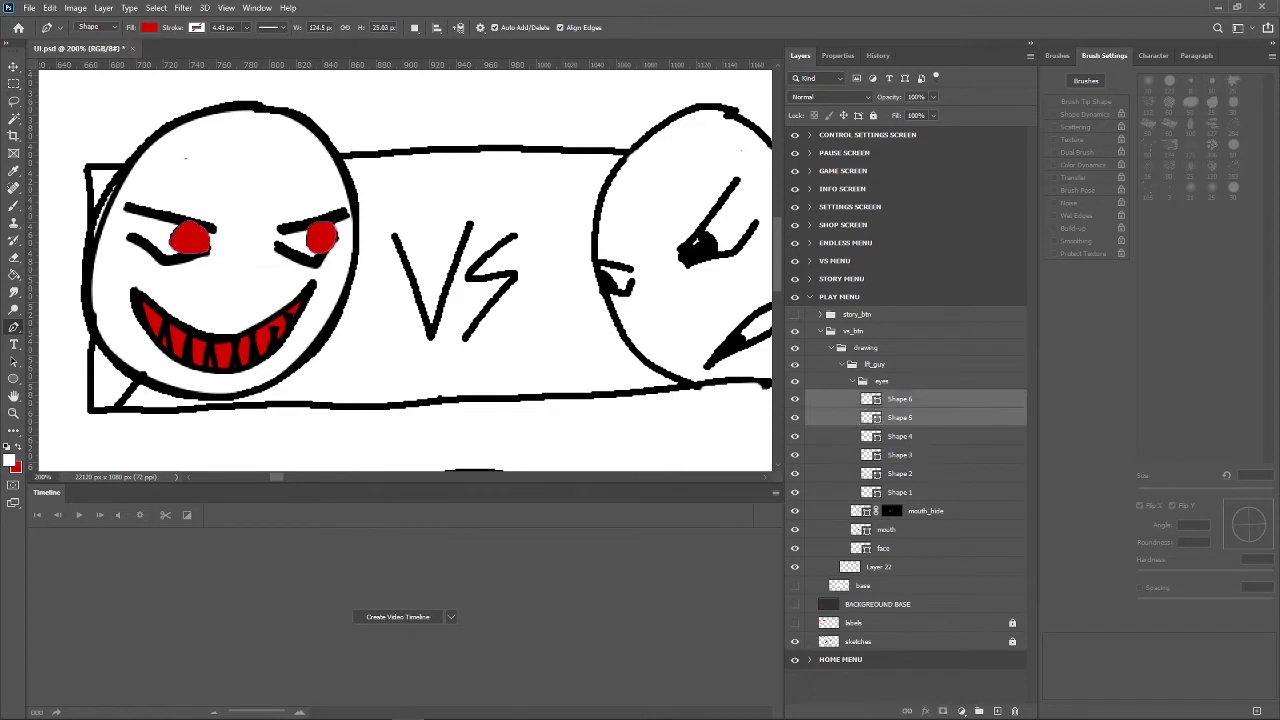
{"action": "left_click_drag", "start_coordinate": [900, 399], "coordinate": [913, 492]}
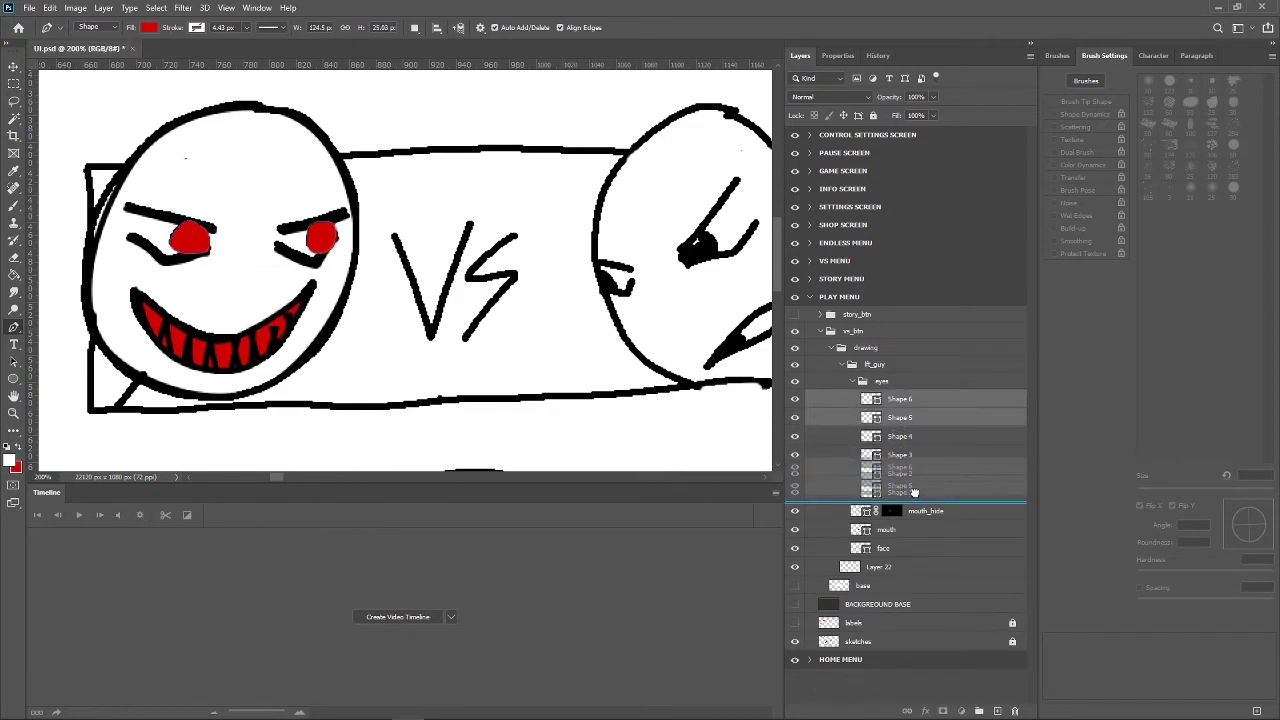
{"action": "left_click_drag", "start_coordinate": [913, 492], "coordinate": [913, 496]}
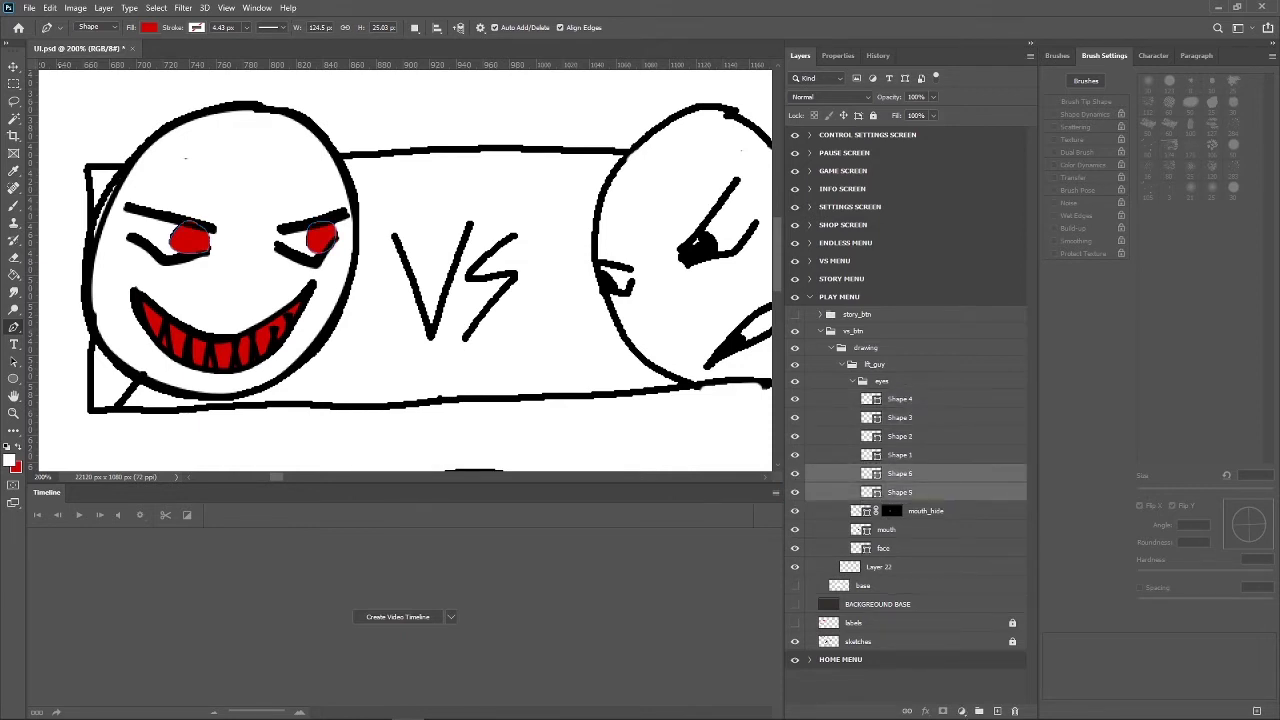
Fill the mouth shape white between the teeth.
{"action": "left_click", "coordinate": [13, 66]}
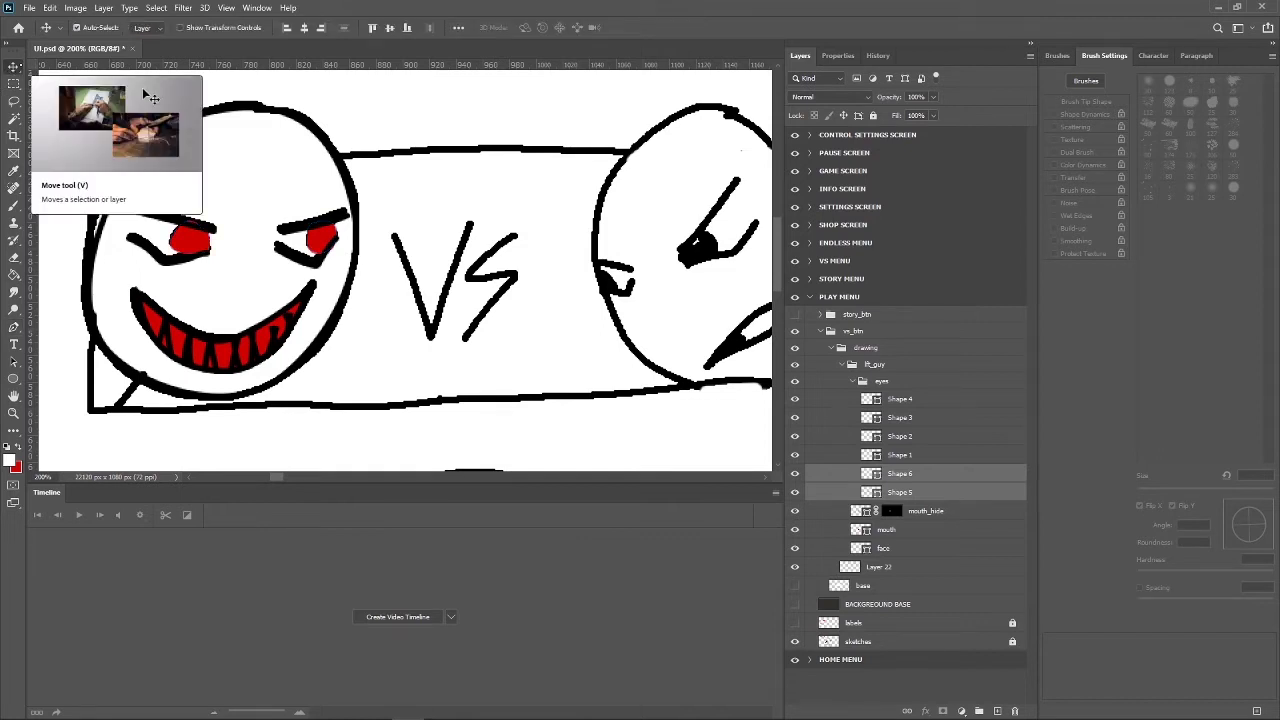
{"action": "left_click", "coordinate": [368, 272]}
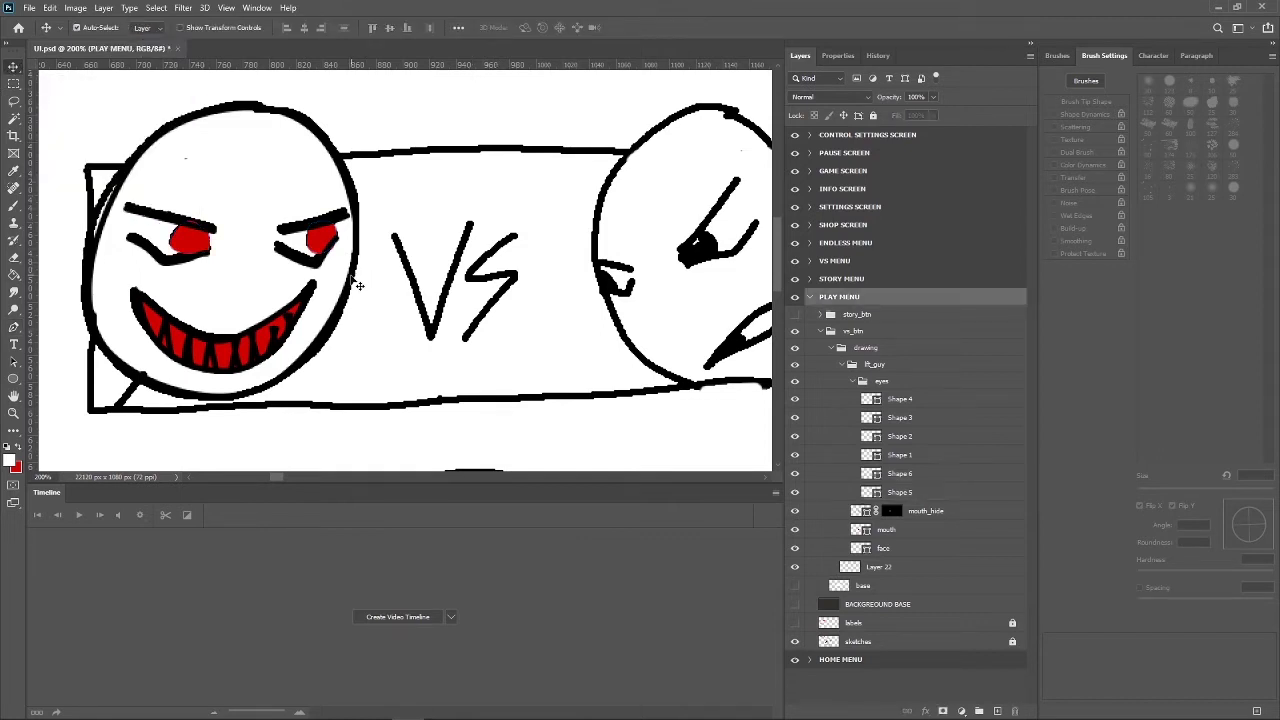
{"action": "left_click", "coordinate": [358, 273]}
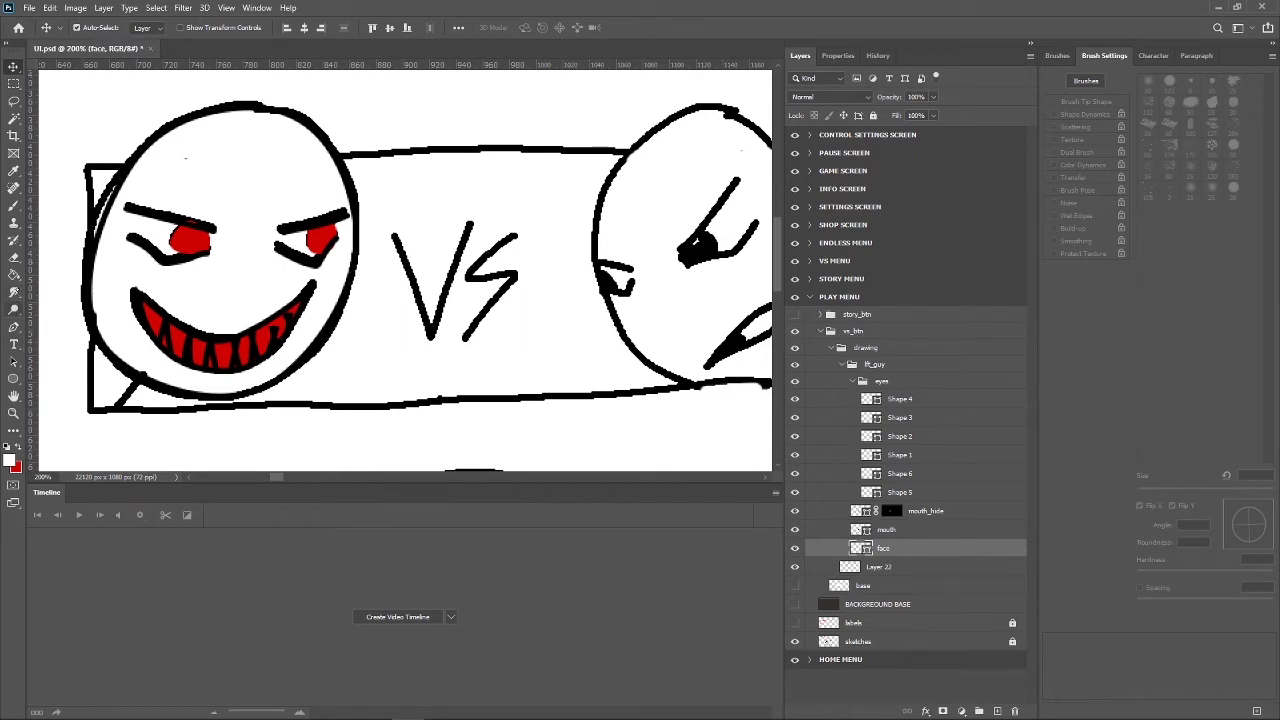
{"action": "left_click", "coordinate": [14, 326]}
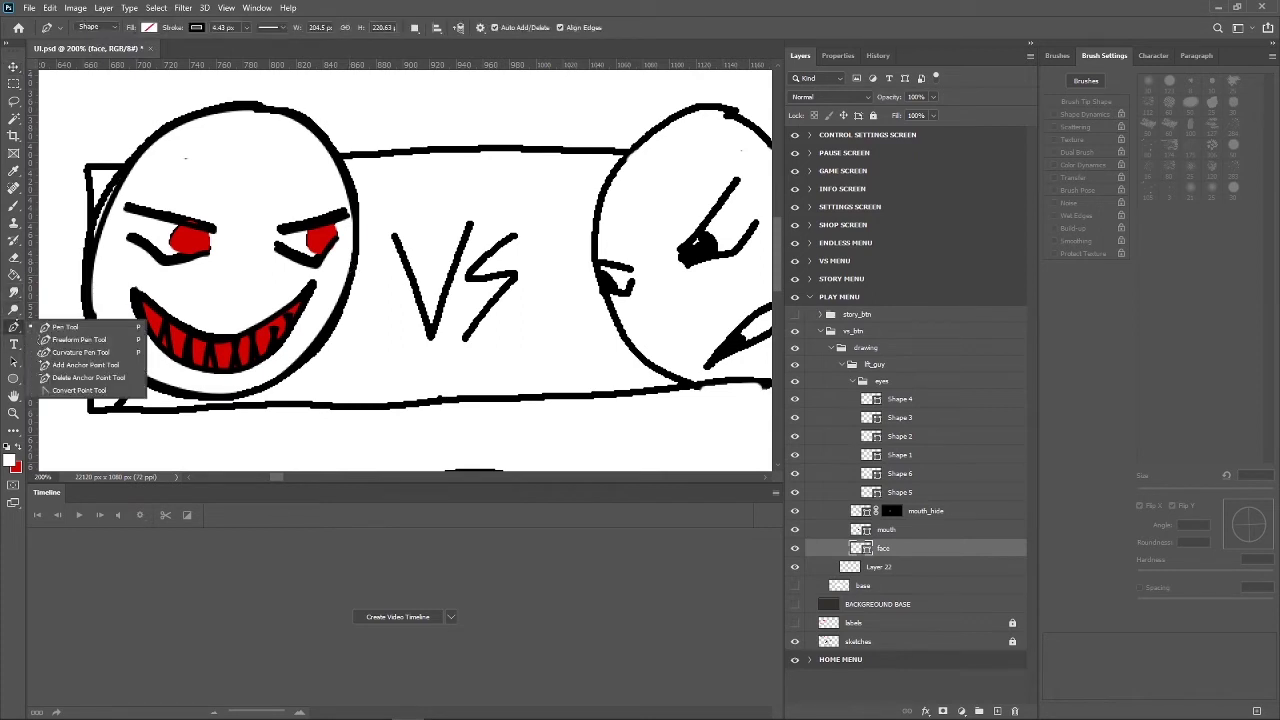
{"action": "left_click", "coordinate": [930, 529]}
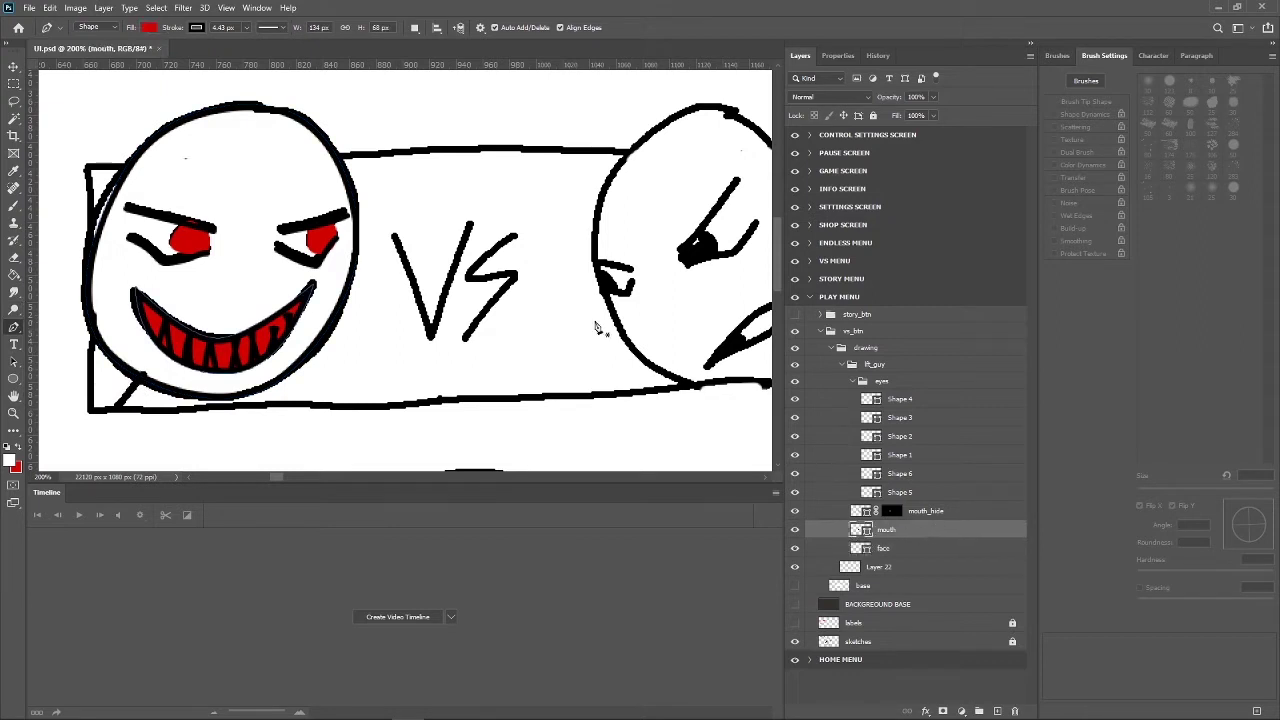
{"action": "left_click", "coordinate": [149, 27]}
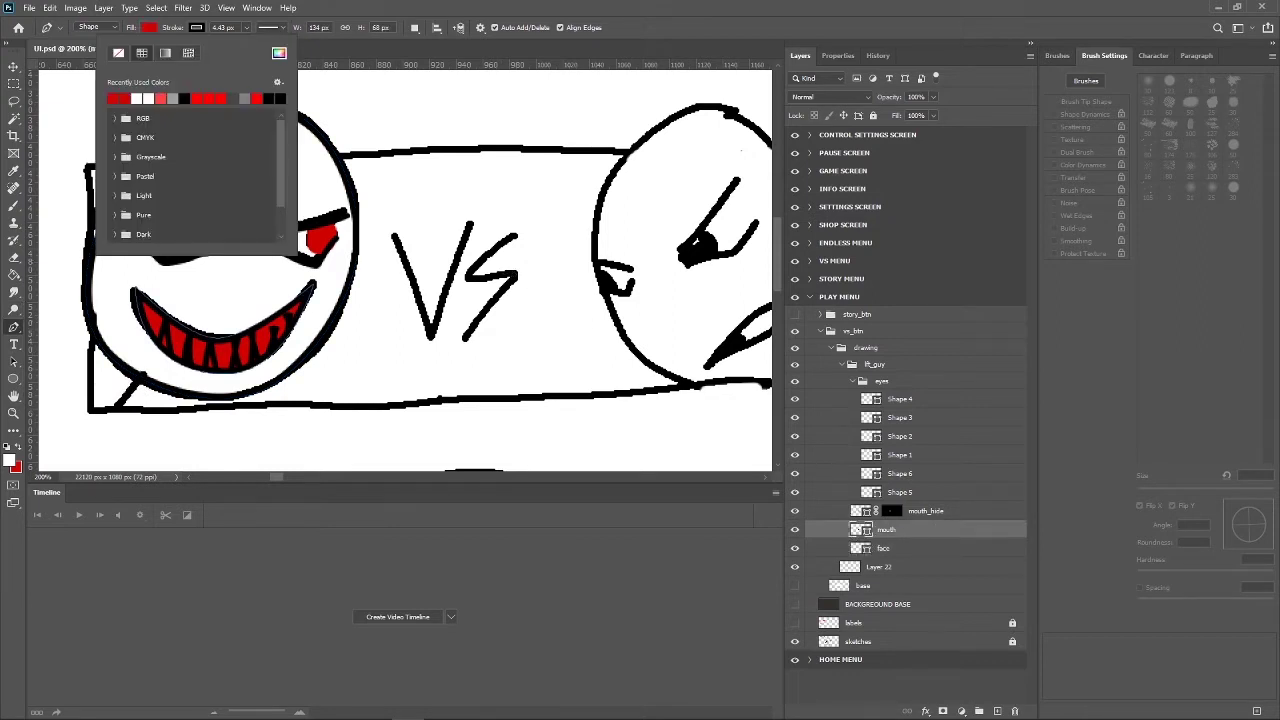
{"action": "left_click", "coordinate": [140, 97]}
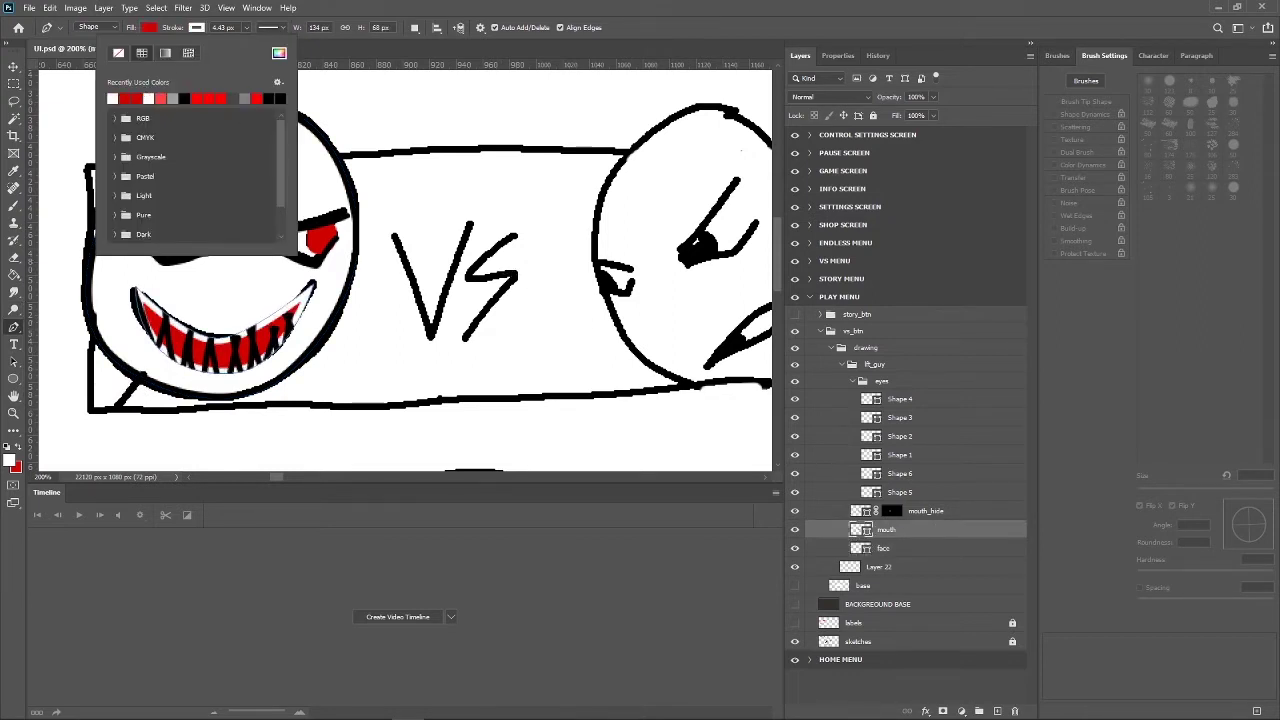
{"action": "key", "text": "Escape"}
Fill the face layer solid black.
{"action": "left_click", "coordinate": [883, 548]}
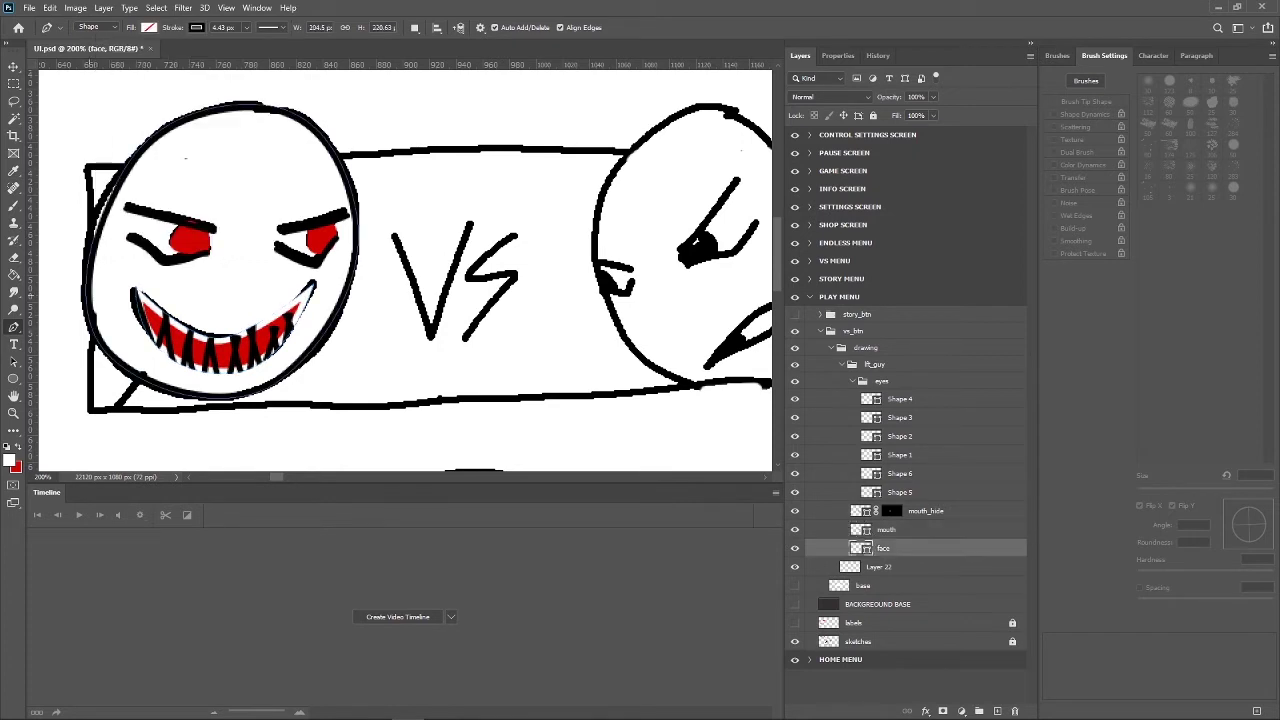
{"action": "left_click", "coordinate": [149, 27]}
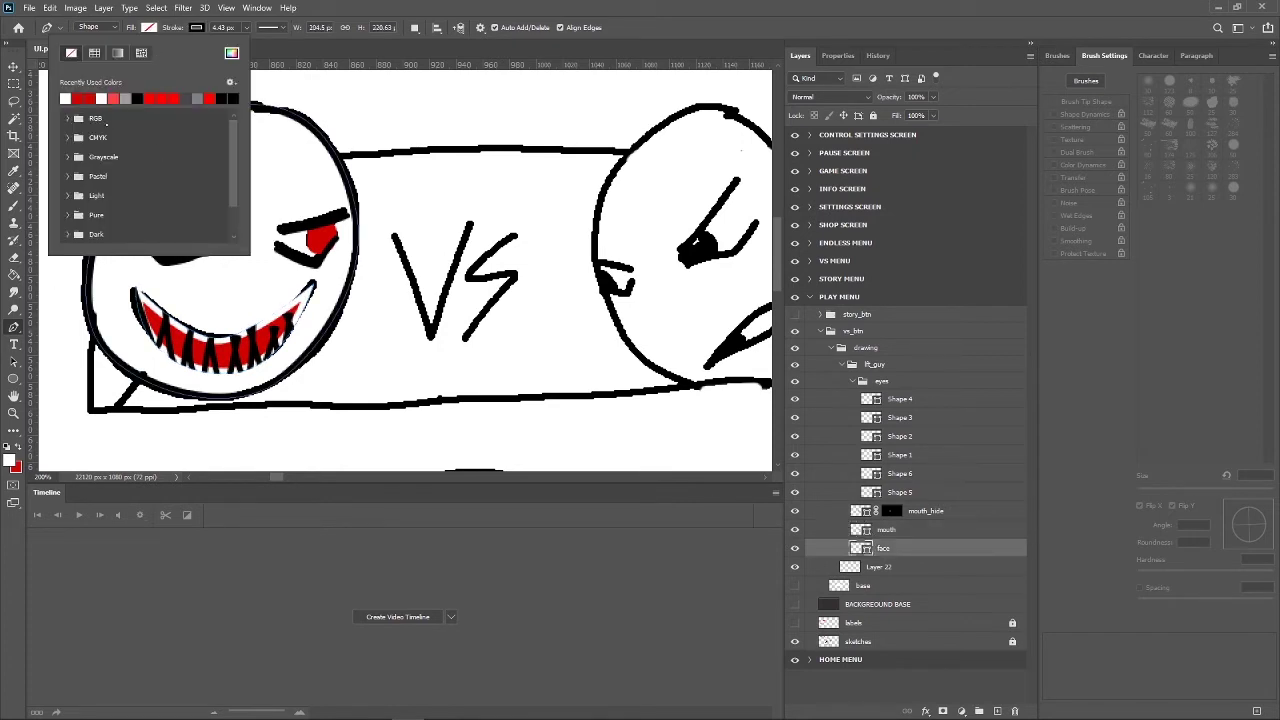
{"action": "left_click", "coordinate": [139, 98]}
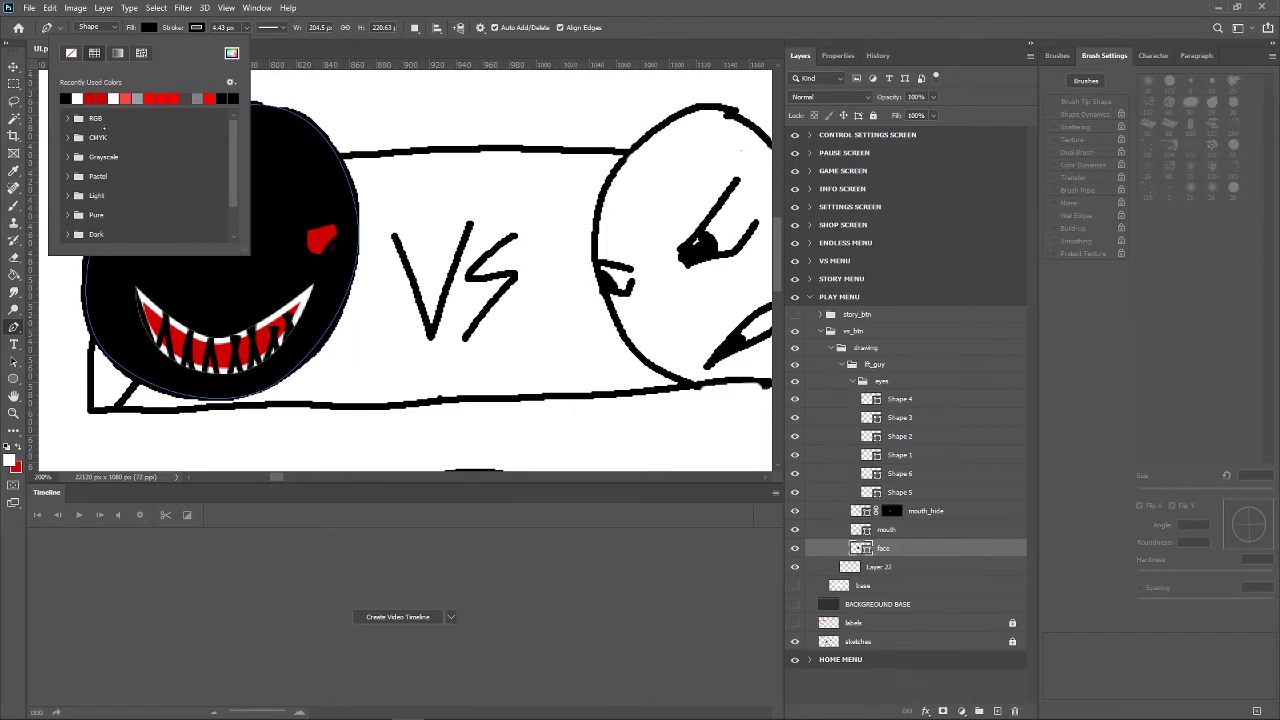
{"action": "key", "text": "Return"}
Turn the brow shapes, Shape 1 through Shape 4, white.
{"action": "left_click", "coordinate": [931, 531]}
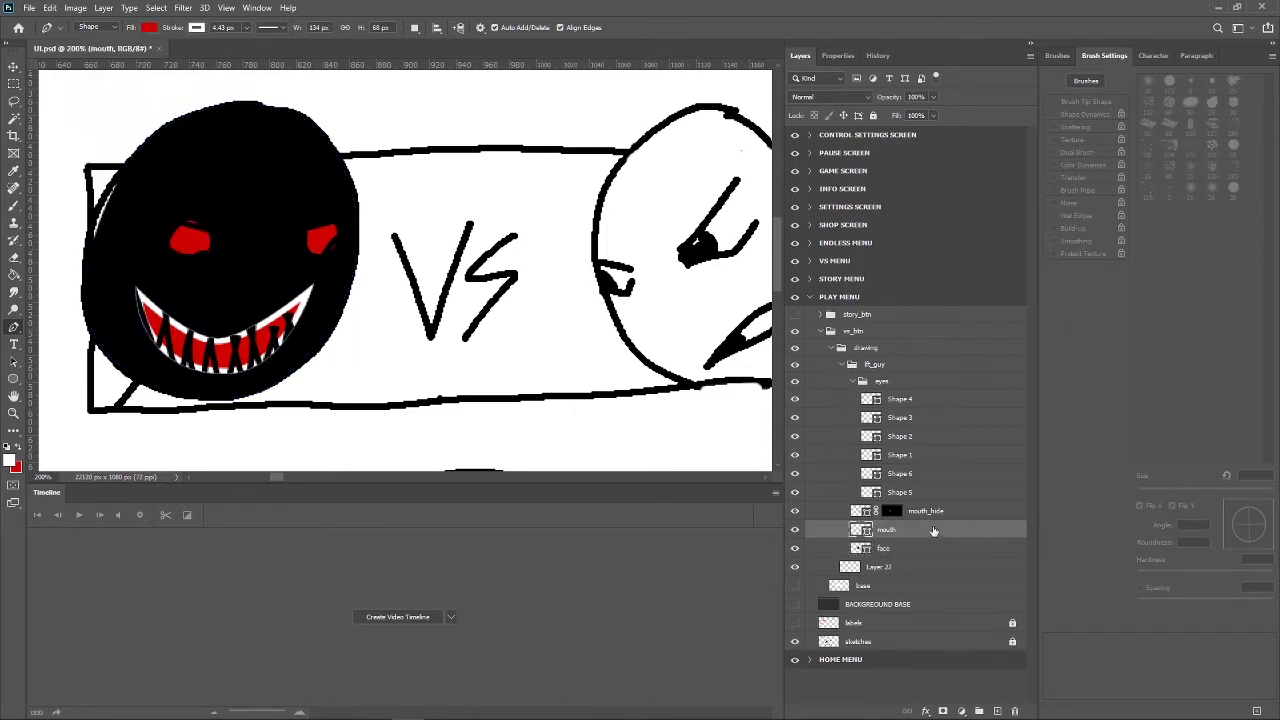
{"action": "left_click", "coordinate": [920, 402]}
{"action": "left_click", "coordinate": [924, 461], "text": "shift"}
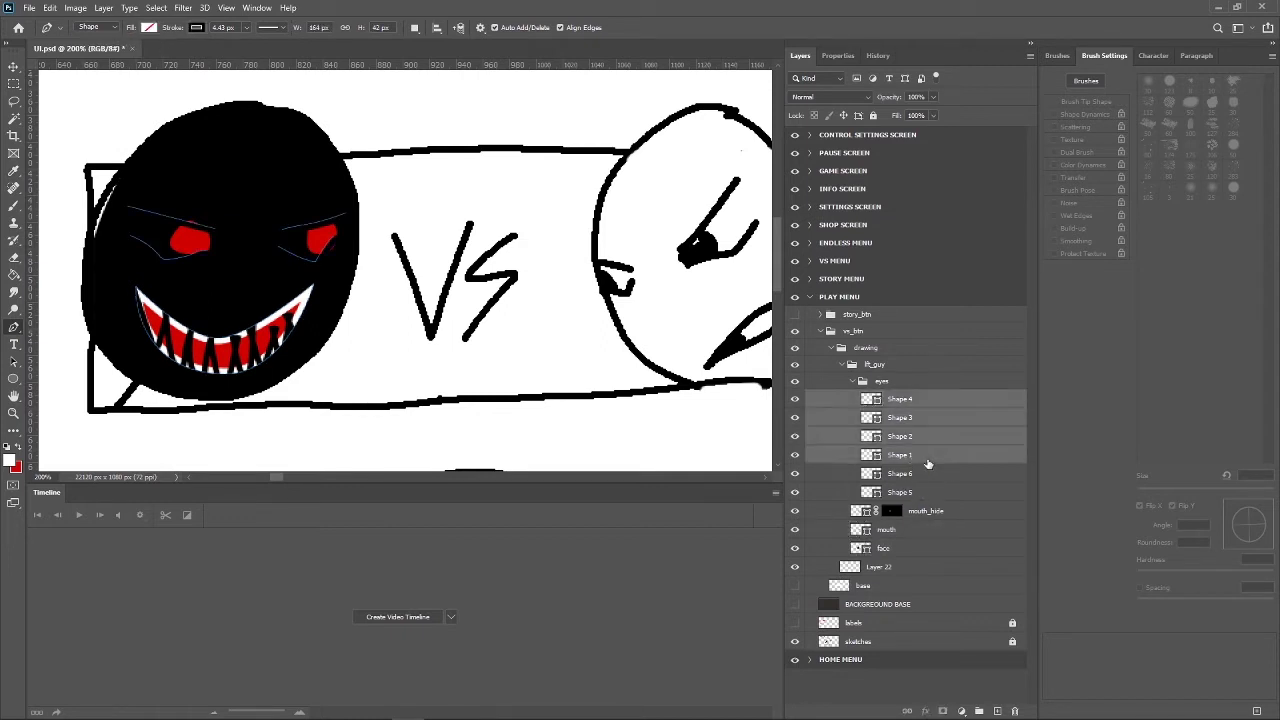
{"action": "left_click", "coordinate": [149, 27]}
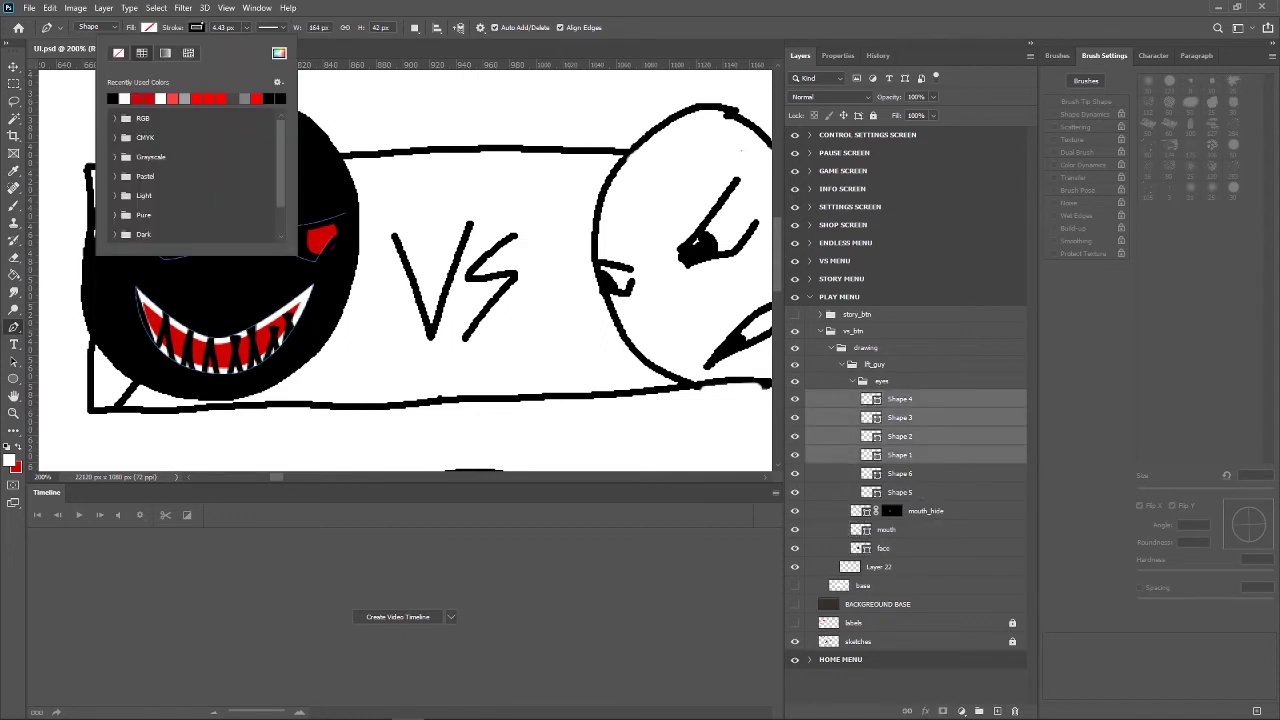
{"action": "left_click", "coordinate": [124, 98]}
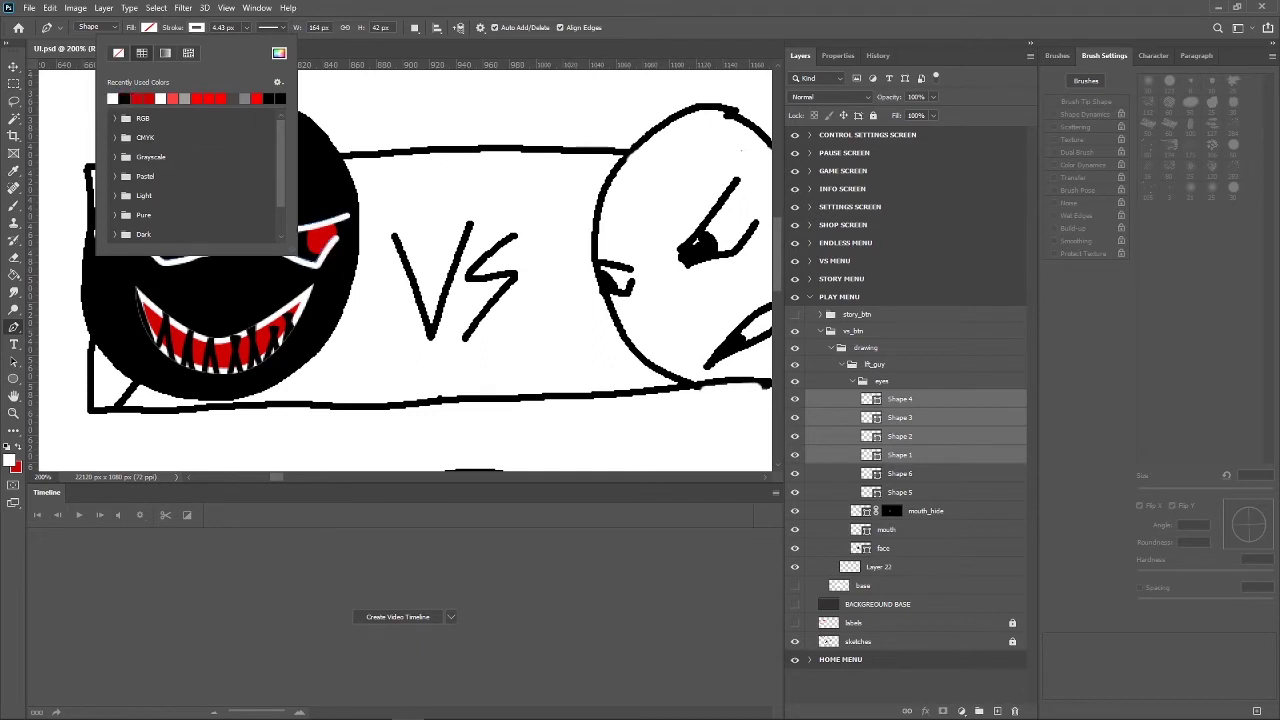
{"action": "left_click", "coordinate": [930, 456]}
{"action": "left_click", "coordinate": [945, 460]}
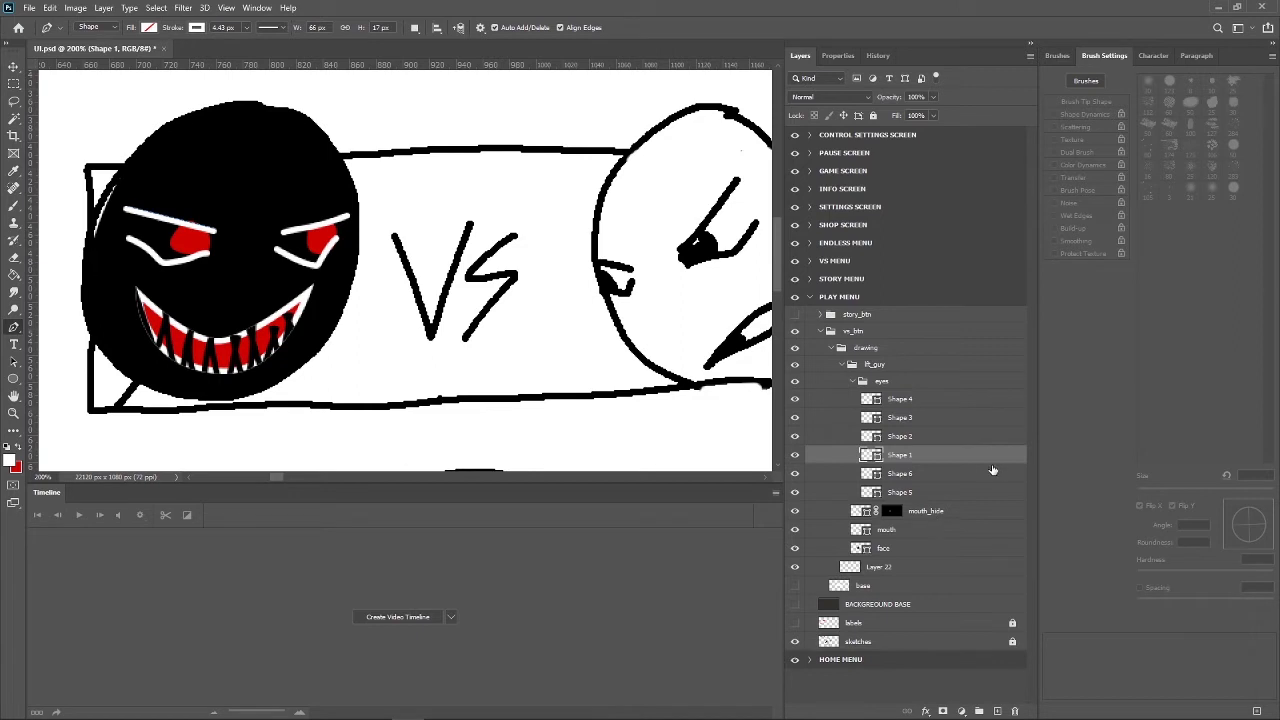
Set the mouth shape's fill to No Color, leaving a clean red grin with black teeth.
{"action": "left_click", "coordinate": [950, 512]}
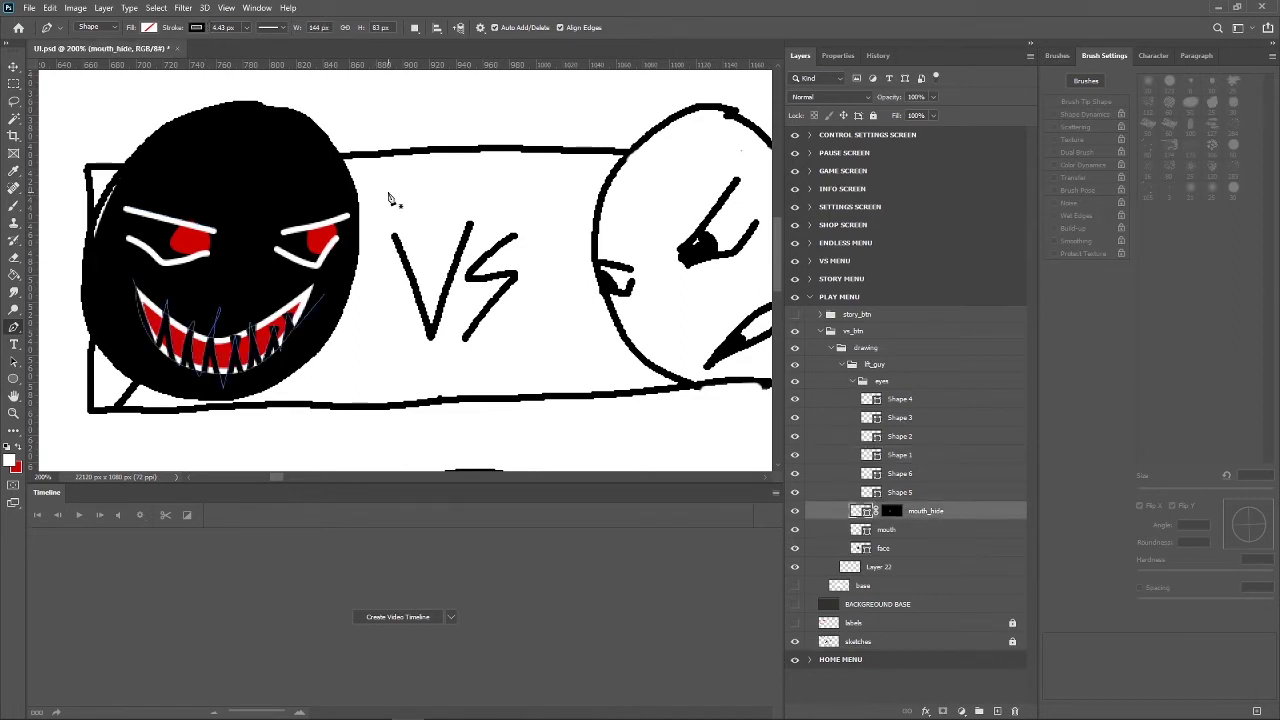
{"action": "key", "text": "alt+bracketleft"}
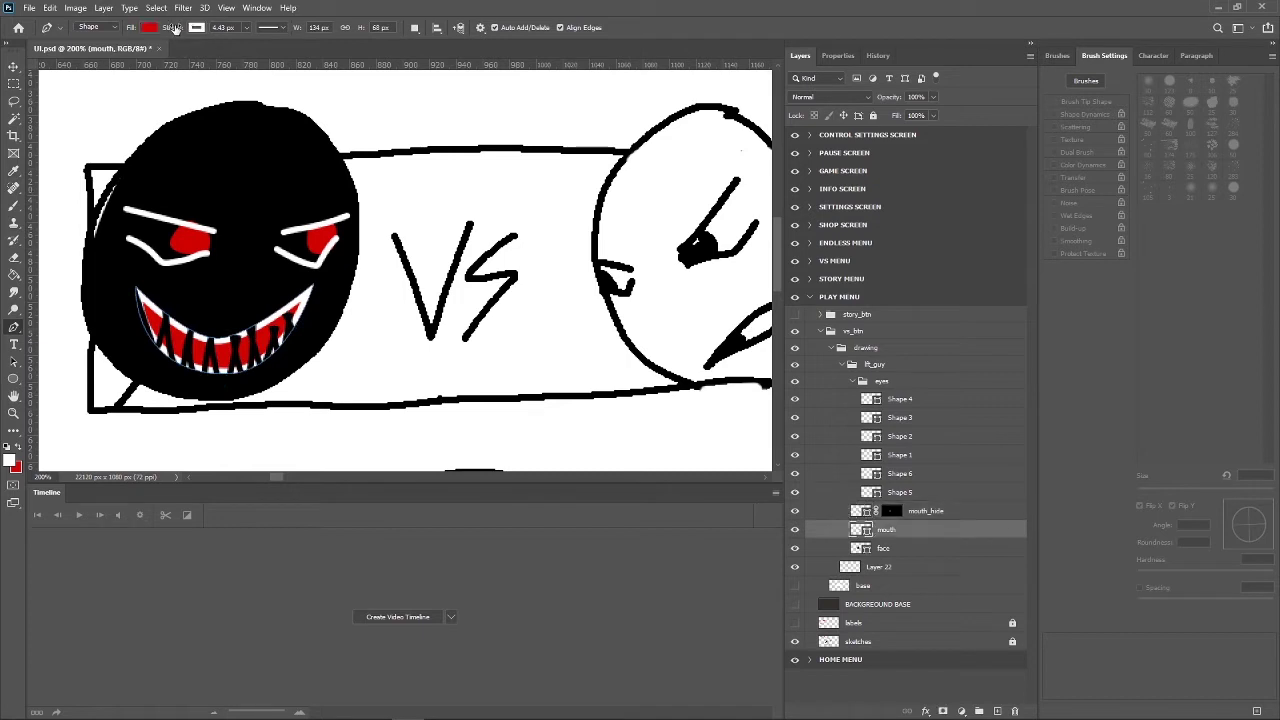
{"action": "left_click", "coordinate": [150, 27]}
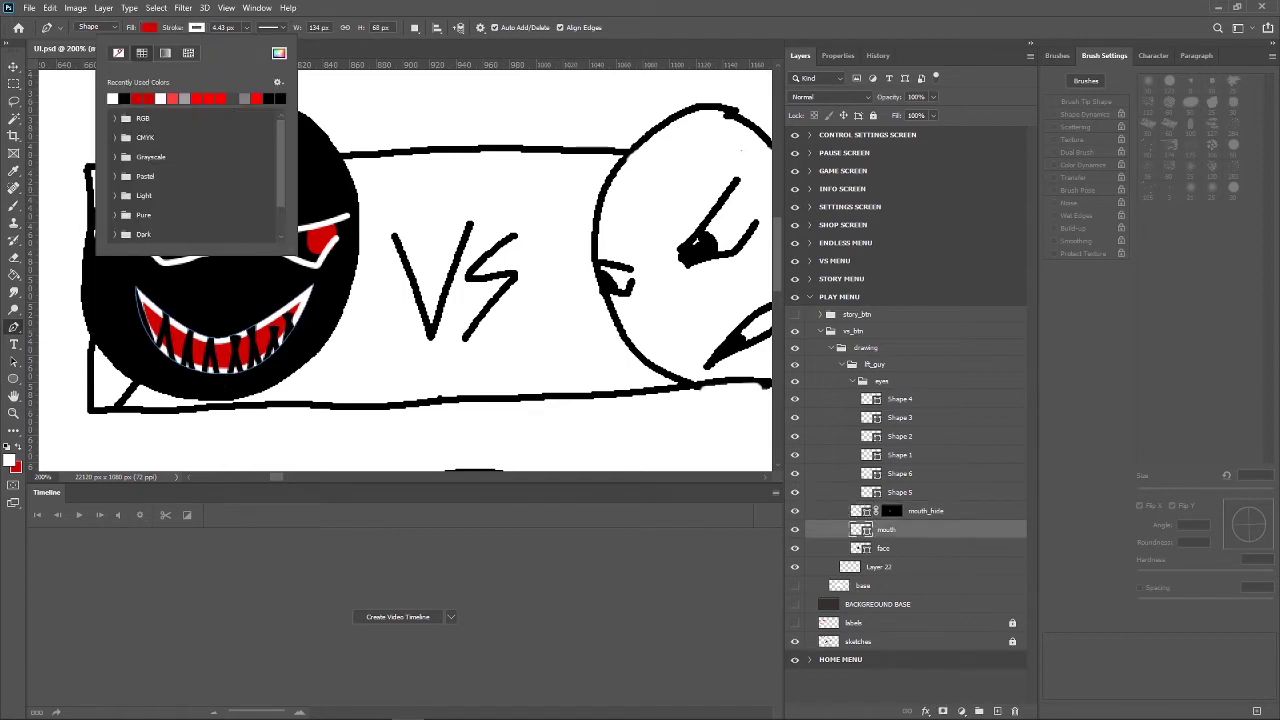
{"action": "left_click", "coordinate": [118, 52]}
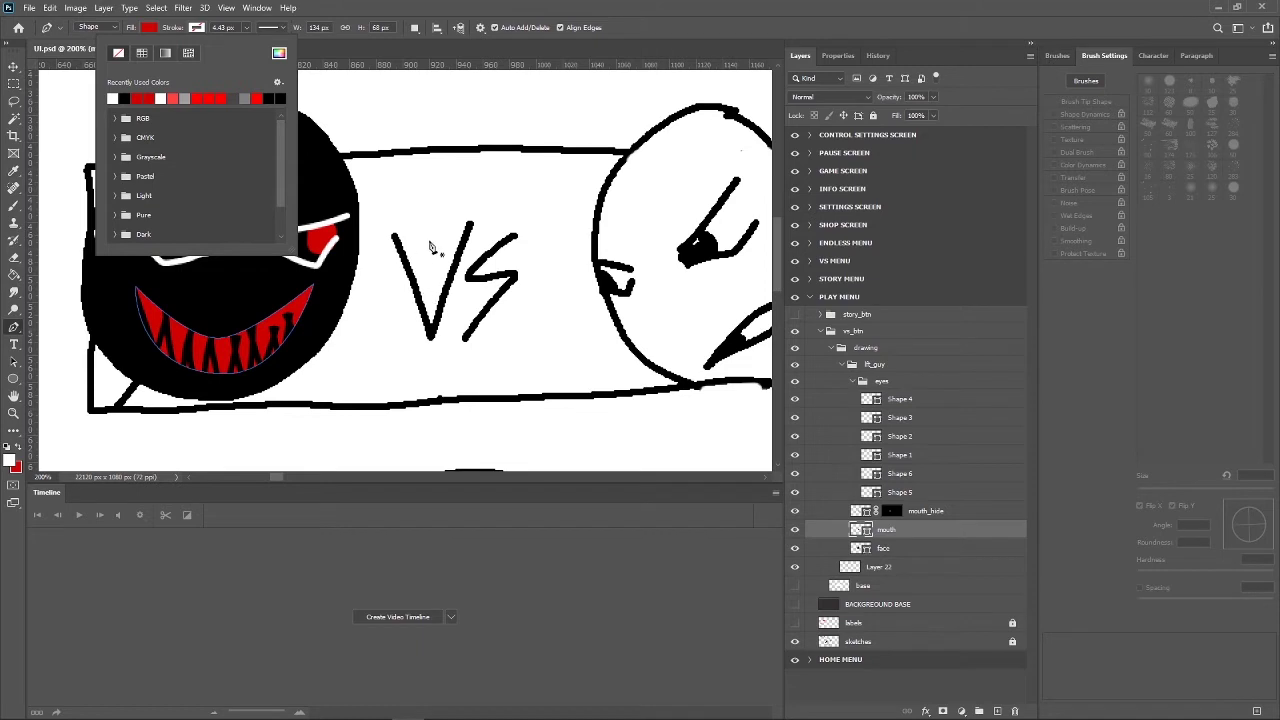
{"action": "left_click", "coordinate": [14, 66]}
{"action": "left_click", "coordinate": [44, 67]}
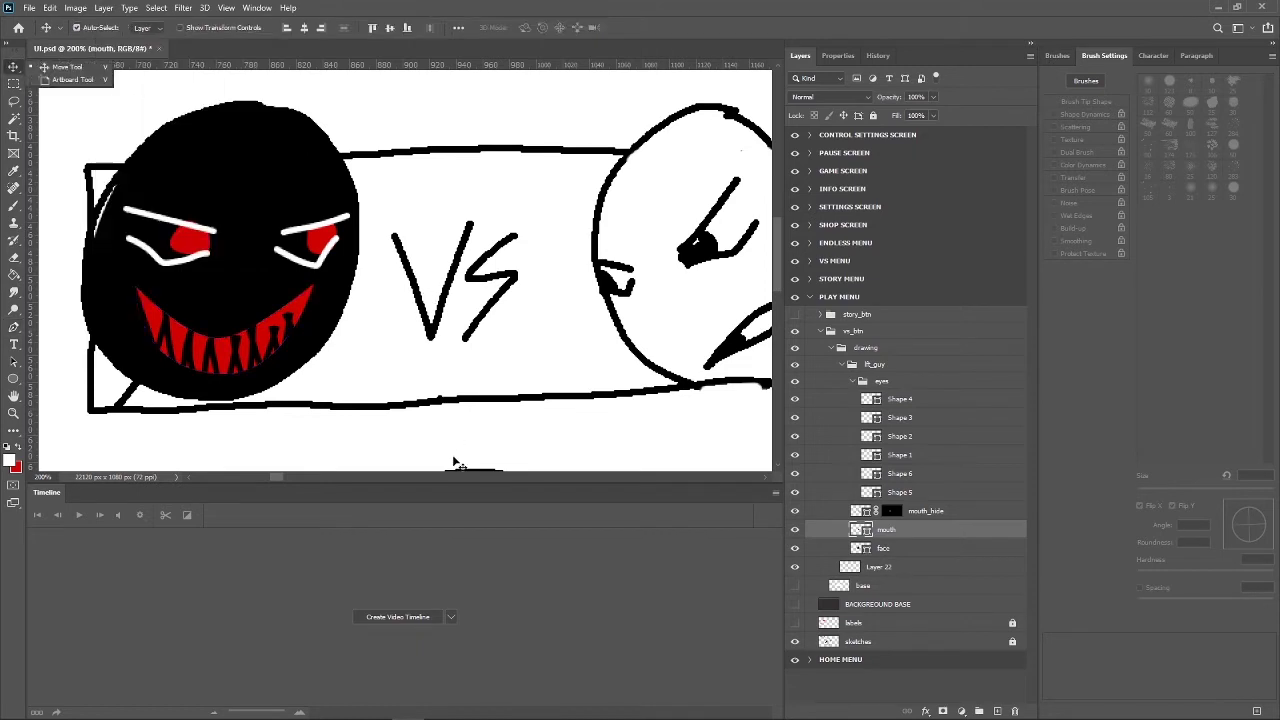
Delete the left head's eyes group through mouth layer, hide the black face, and add an empty layer.
{"action": "left_click", "coordinate": [560, 410]}
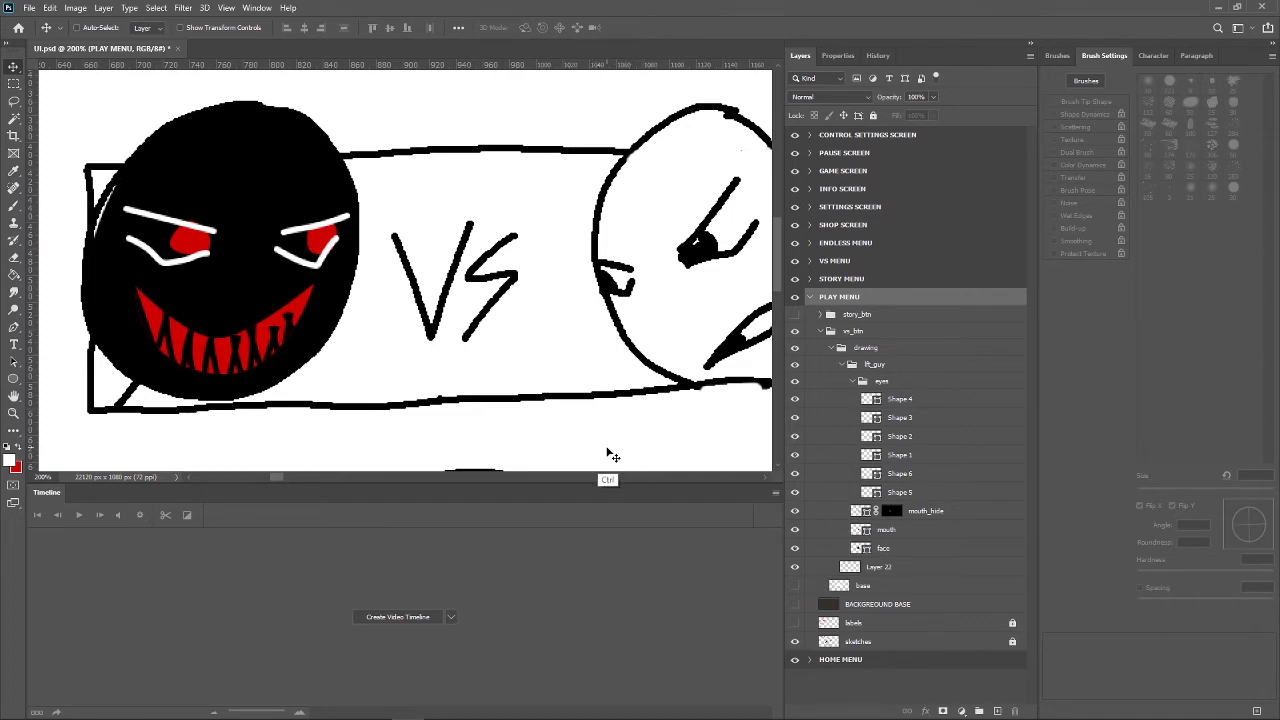
{"action": "key", "text": "ctrl+minus"}
{"action": "key", "text": "ctrl+minus"}
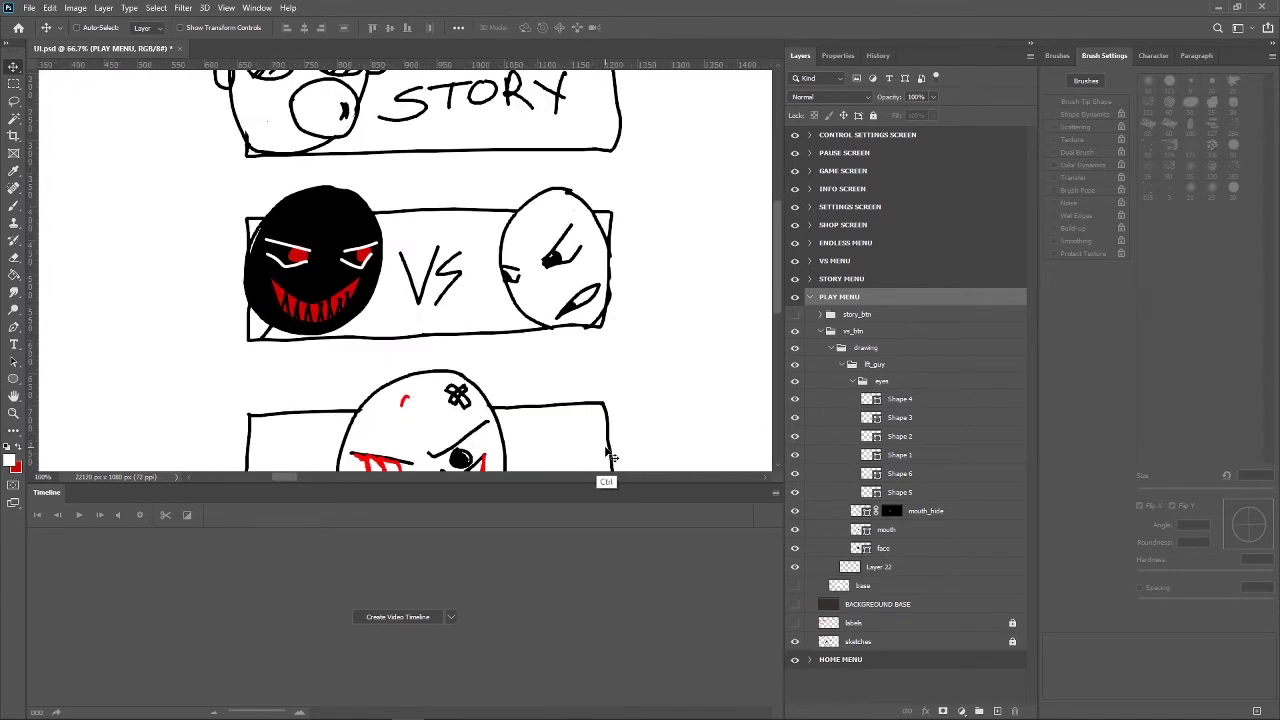
{"action": "left_click", "coordinate": [892, 381]}
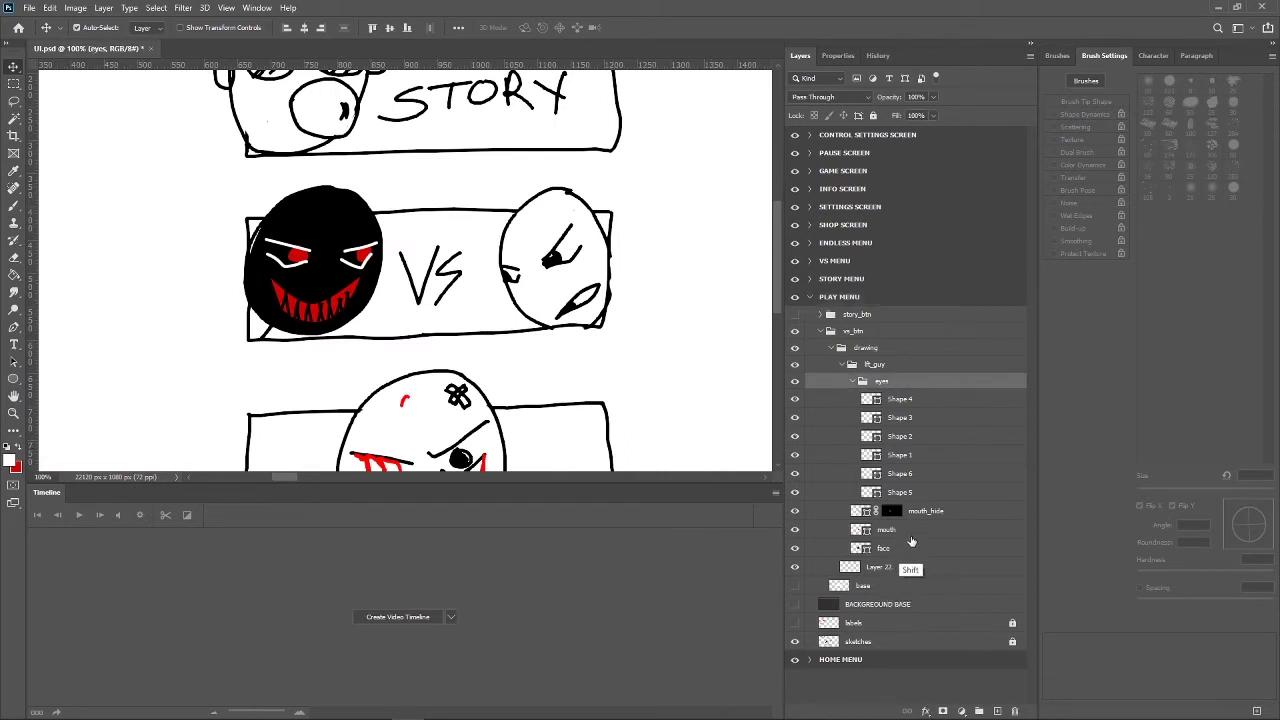
{"action": "left_click", "coordinate": [950, 528], "text": "shift"}
{"action": "key", "text": "Delete"}
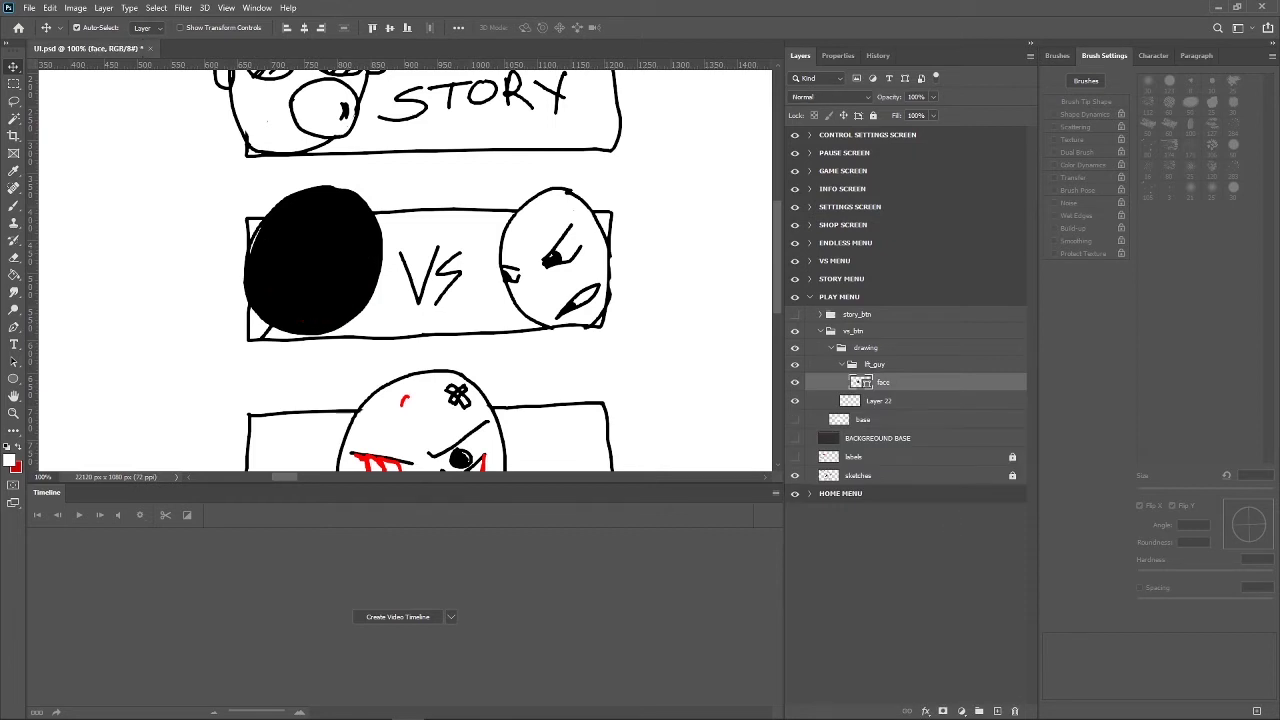
{"action": "key", "text": "ctrl+z"}
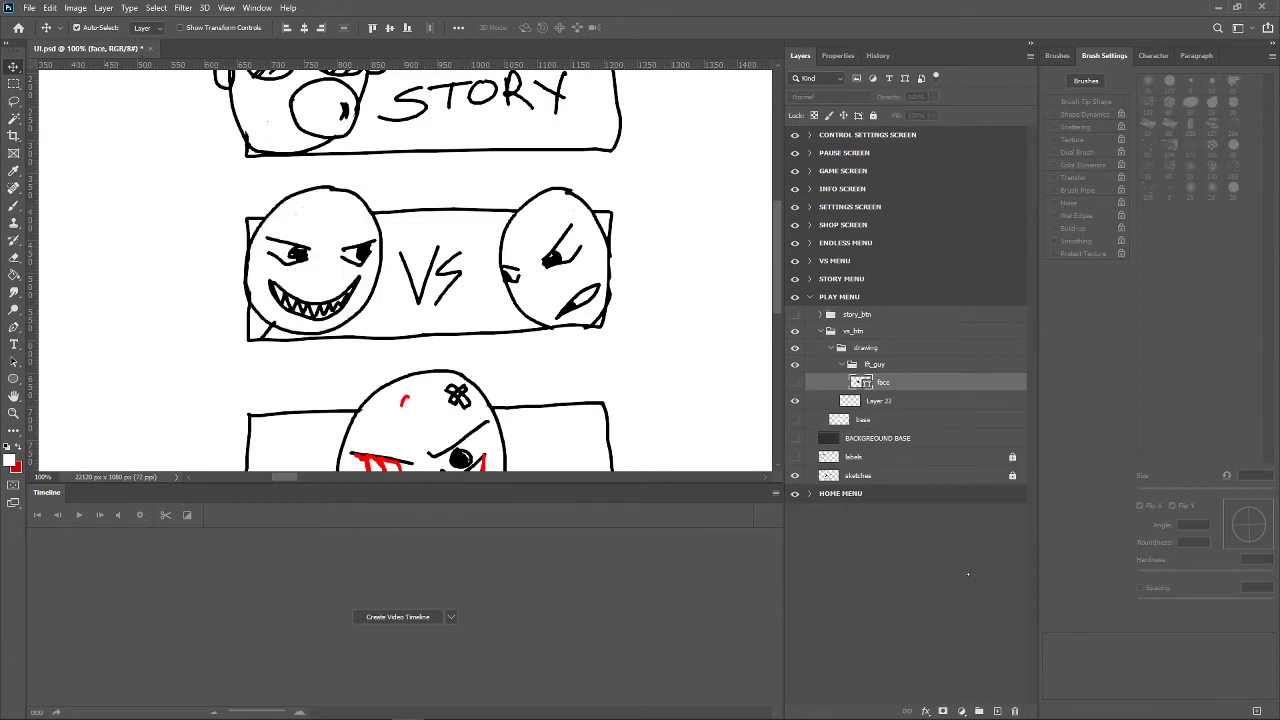
{"action": "left_click", "coordinate": [997, 711]}
{"action": "scroll", "coordinate": [401, 262], "scroll_direction": "up", "scroll_amount": 3}
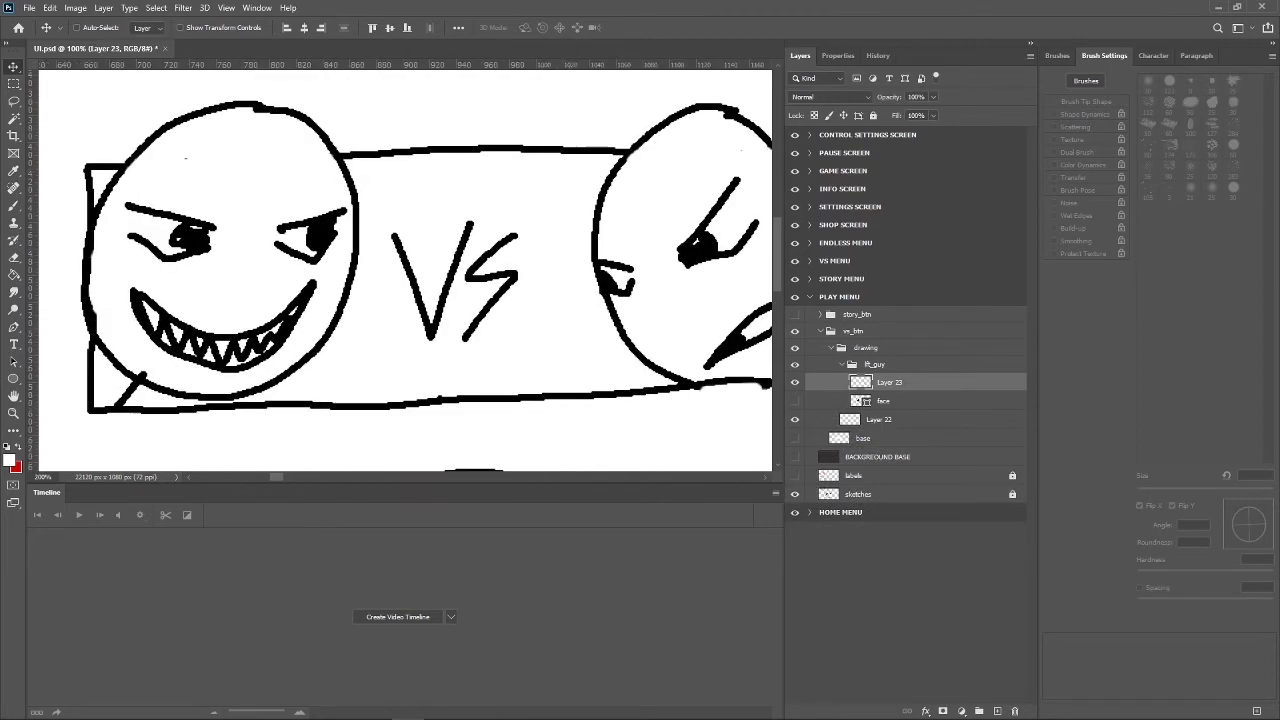
{"action": "mouse_move", "coordinate": [297, 246]}
{"action": "left_mouse_down"}
{"action": "mouse_move", "coordinate": [319, 260]}
{"action": "mouse_move", "coordinate": [544, 235]}
{"action": "left_mouse_up"}
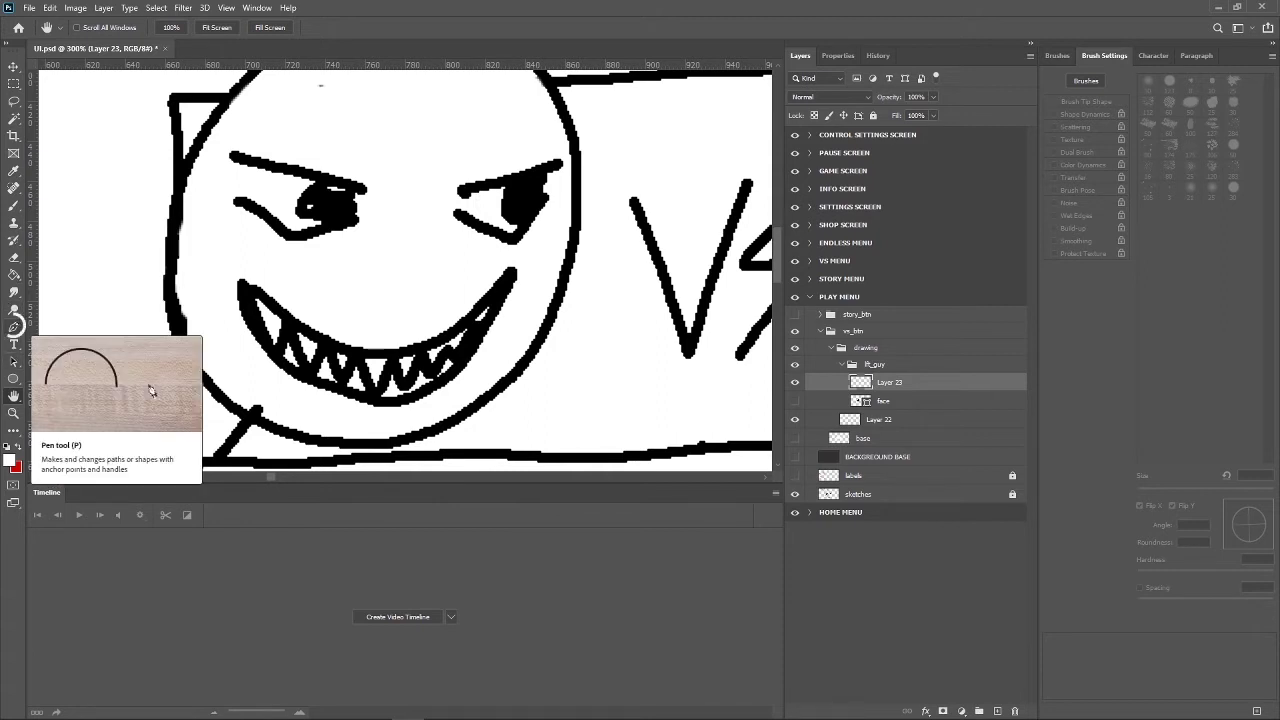
{"action": "left_click_drag", "start_coordinate": [14, 327], "coordinate": [100, 339]}
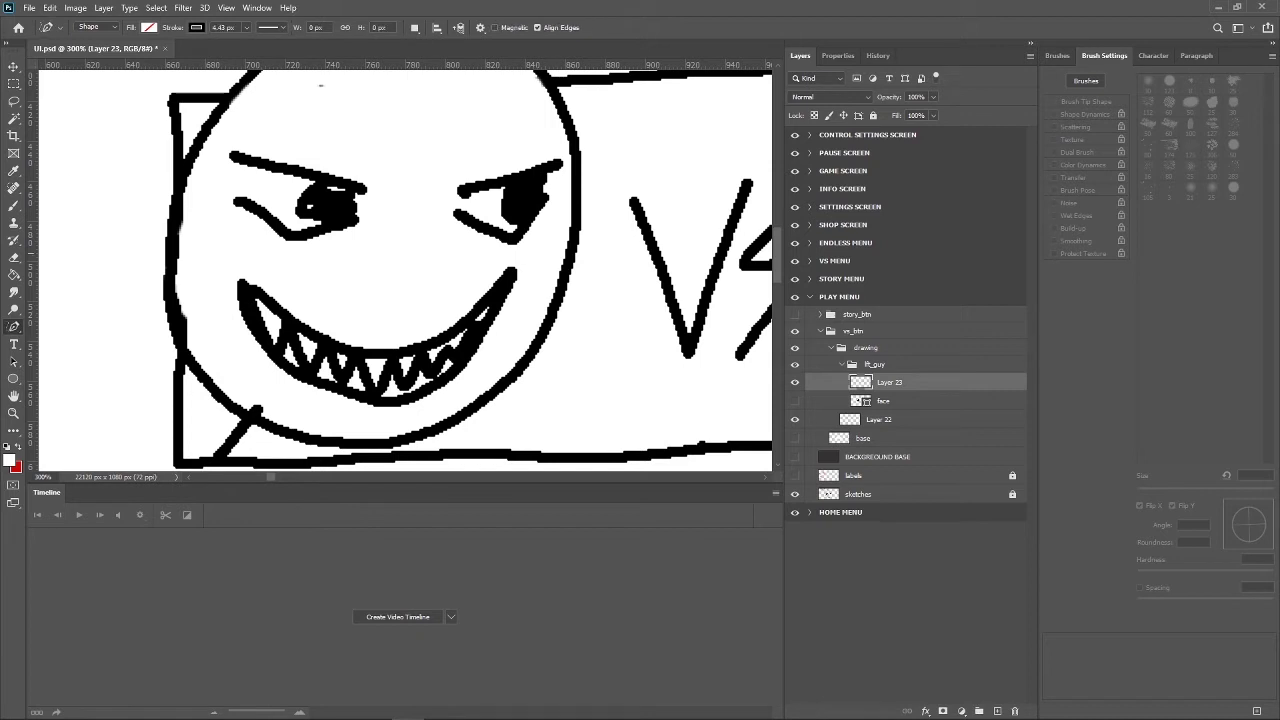
{"action": "left_click_drag", "start_coordinate": [234, 157], "coordinate": [366, 189]}
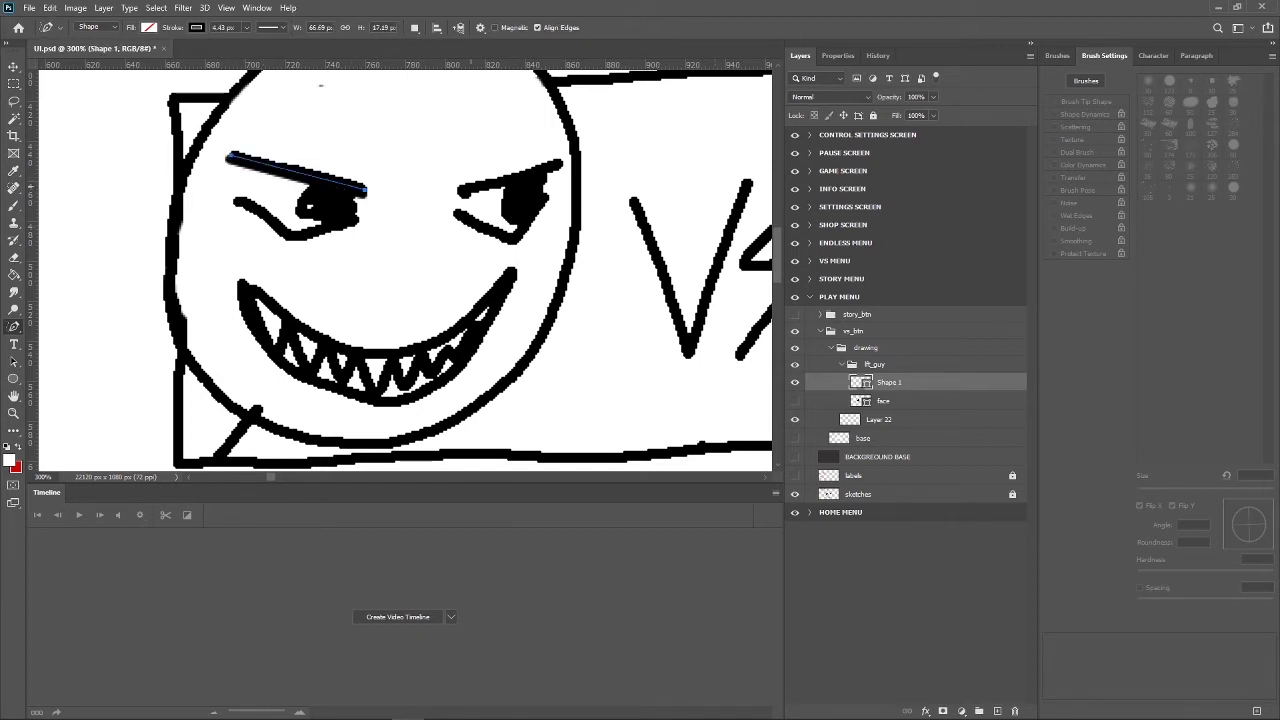
{"action": "left_click_drag", "start_coordinate": [460, 192], "coordinate": [562, 162]}
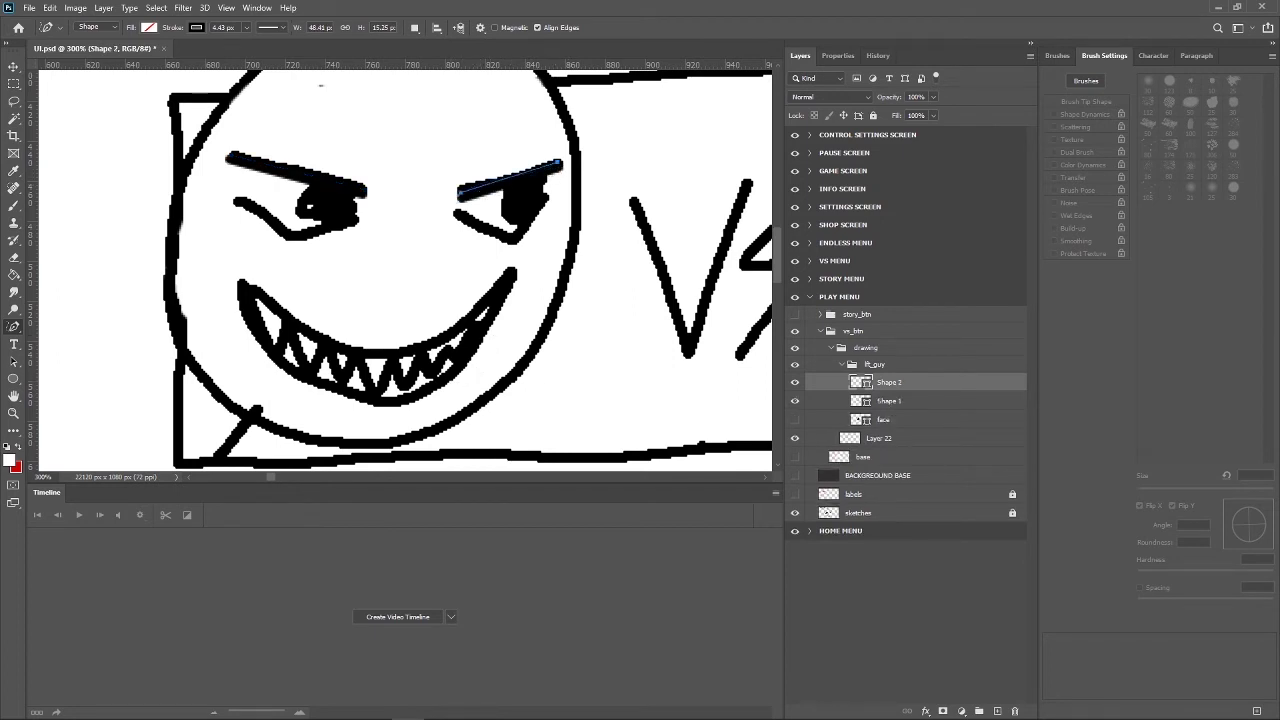
{"action": "left_click", "coordinate": [458, 213]}
{"action": "left_click", "coordinate": [515, 243]}
{"action": "left_click", "coordinate": [552, 204]}
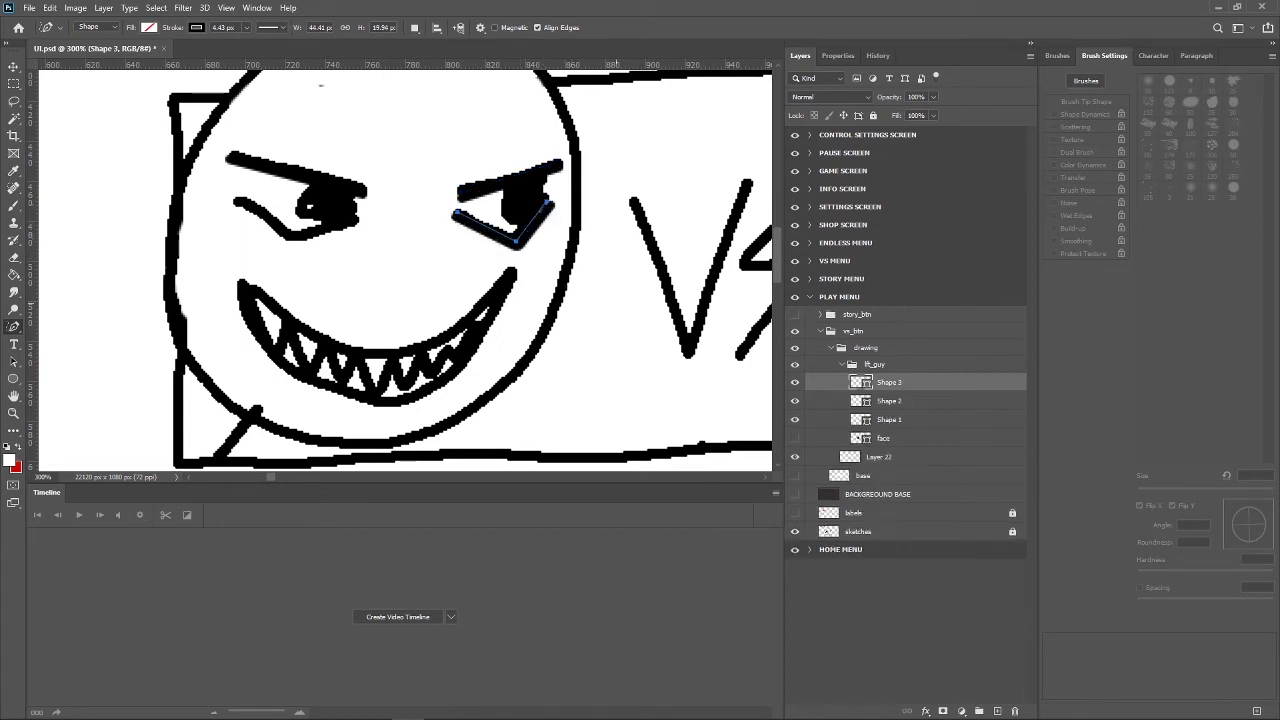
{"action": "key", "text": "ctrl+z"}
{"action": "key", "text": "ctrl+z"}
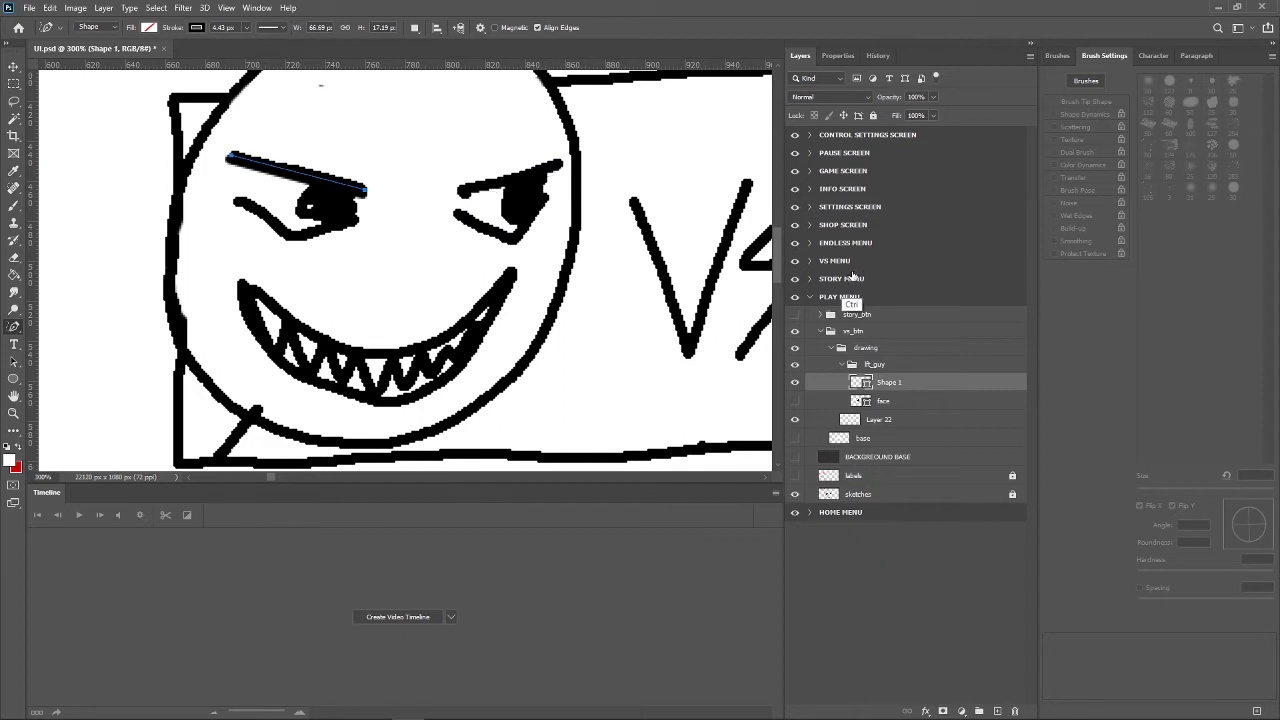
{"action": "key", "text": "ctrl+z"}
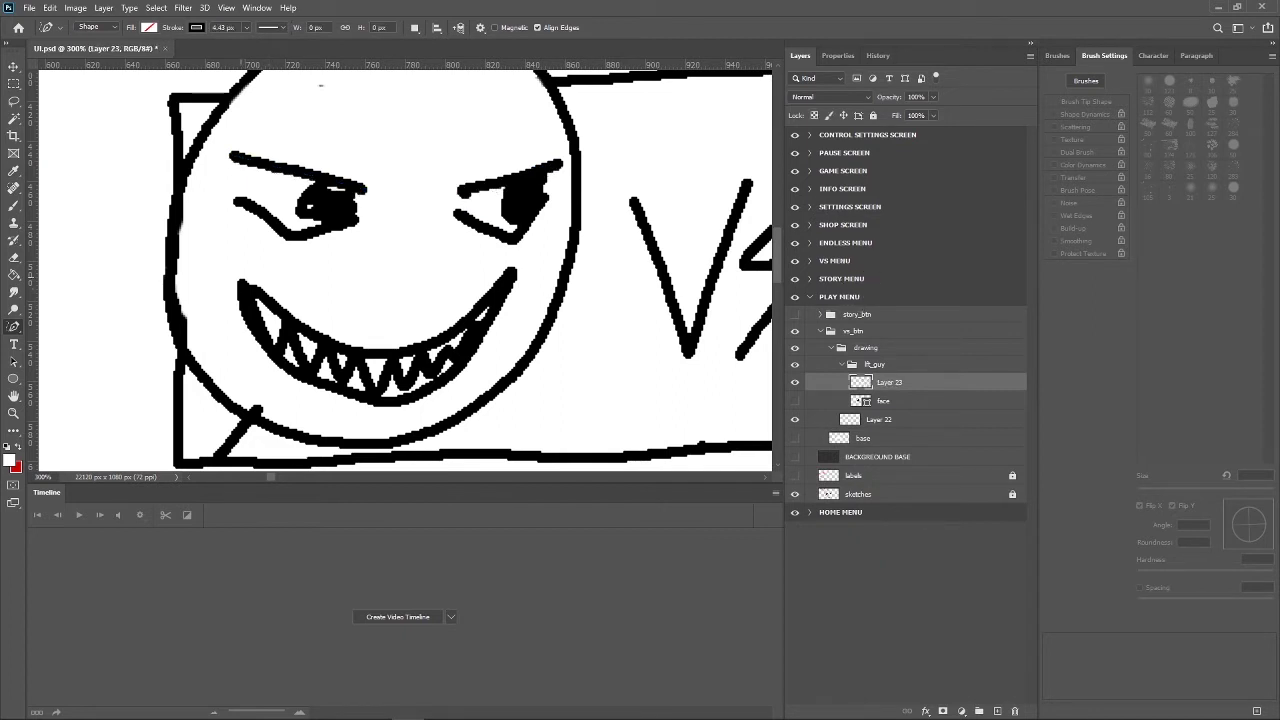
{"action": "left_click", "coordinate": [240, 283]}
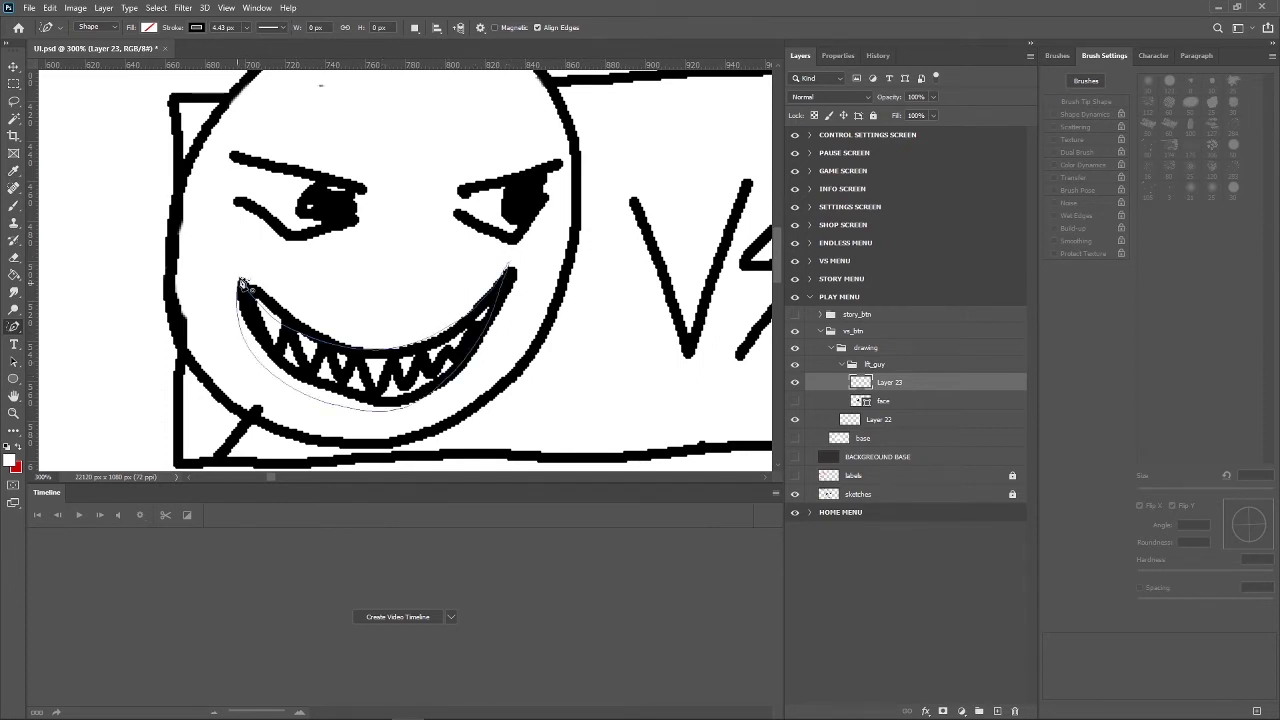
{"action": "left_click", "coordinate": [241, 278]}
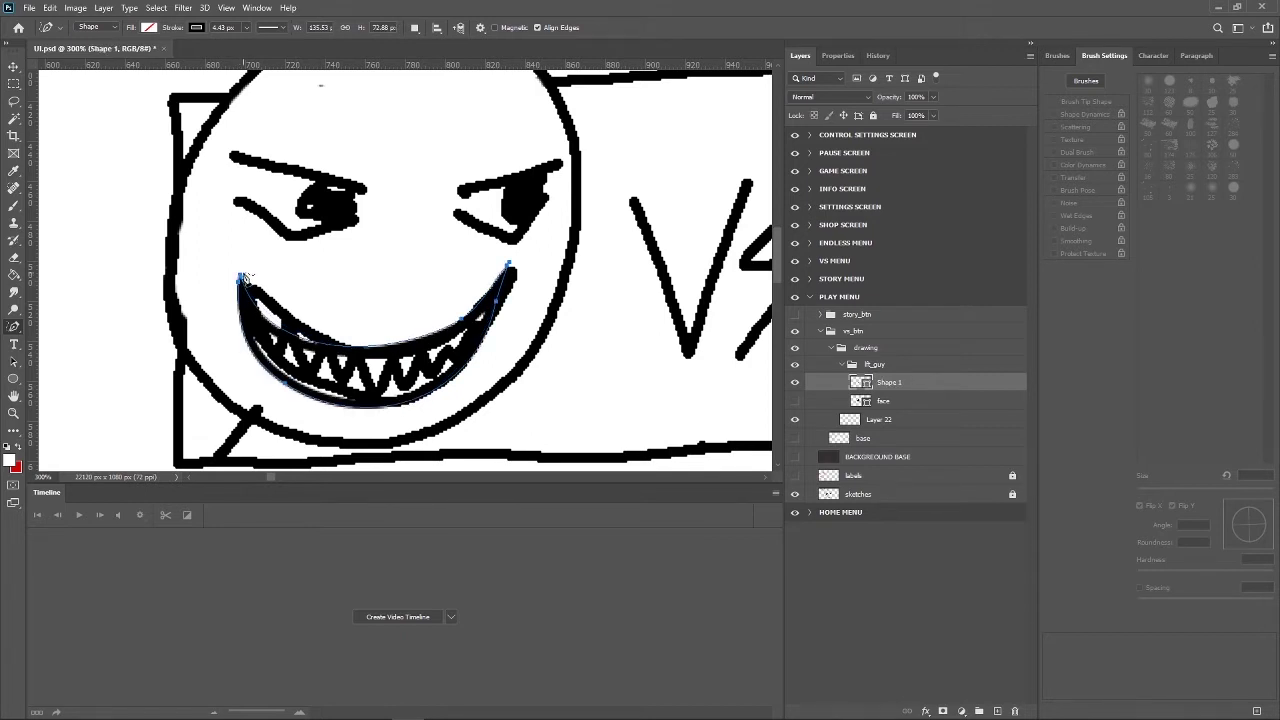
{"action": "key", "text": "ctrl+z"}
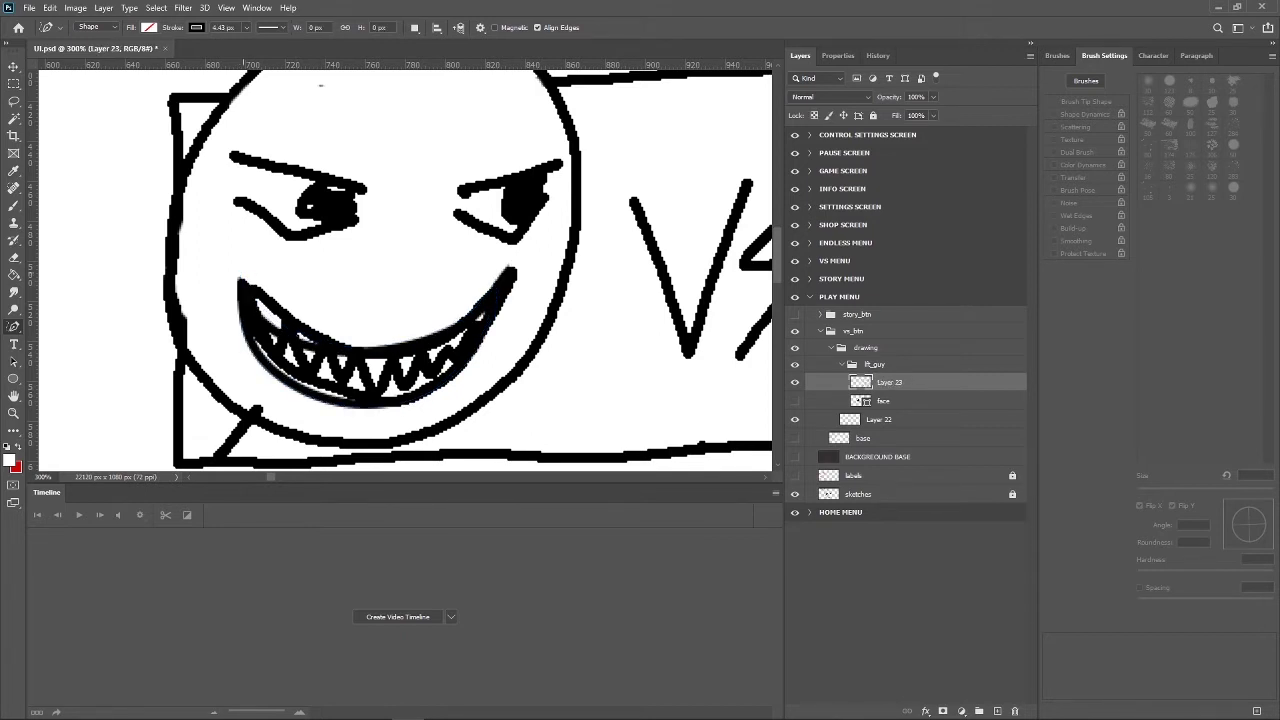
{"action": "key", "text": "ctrl+z"}
{"action": "key", "text": "ctrl+minus"}
{"action": "key", "text": "ctrl+minus"}
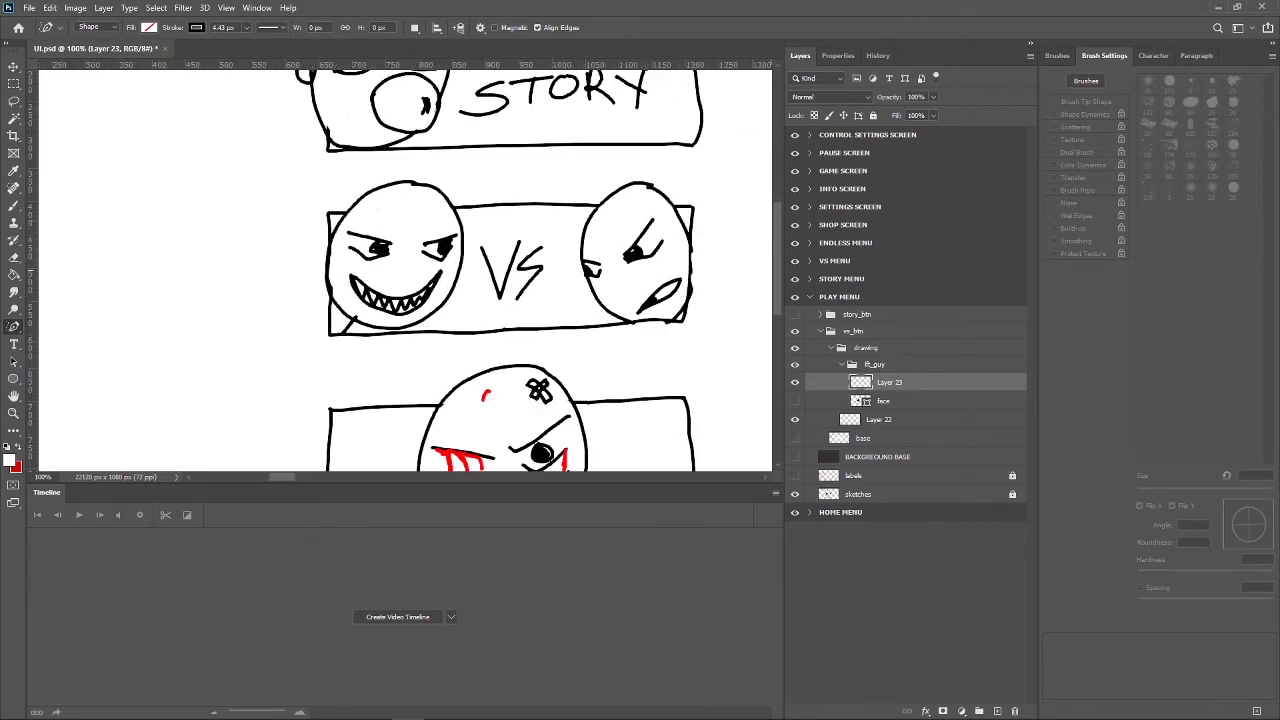
Zoom in and scroll right across the VS button toward the right head.
{"action": "key", "text": "ctrl+plus"}
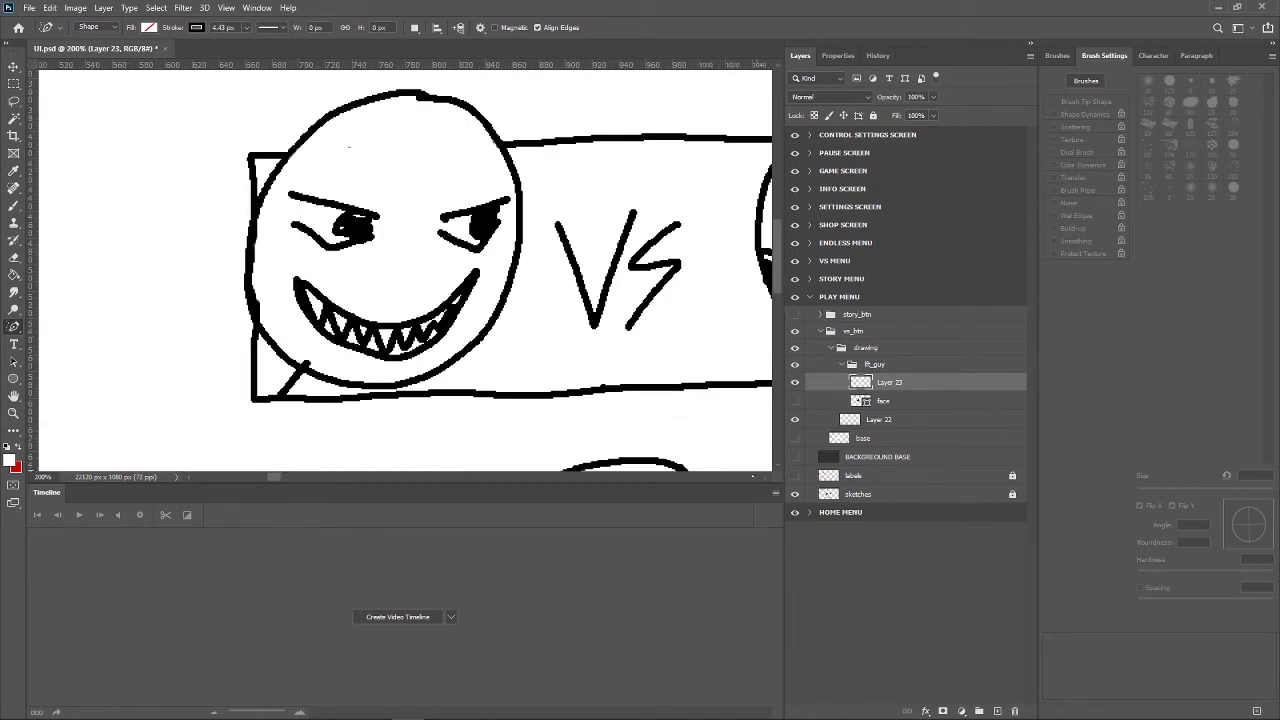
{"action": "scroll", "coordinate": [407, 265], "scroll_direction": "right", "scroll_amount": 1}
{"action": "scroll", "coordinate": [407, 265], "scroll_direction": "right", "scroll_amount": 1}
{"action": "scroll", "coordinate": [407, 265], "scroll_direction": "right", "scroll_amount": 1}
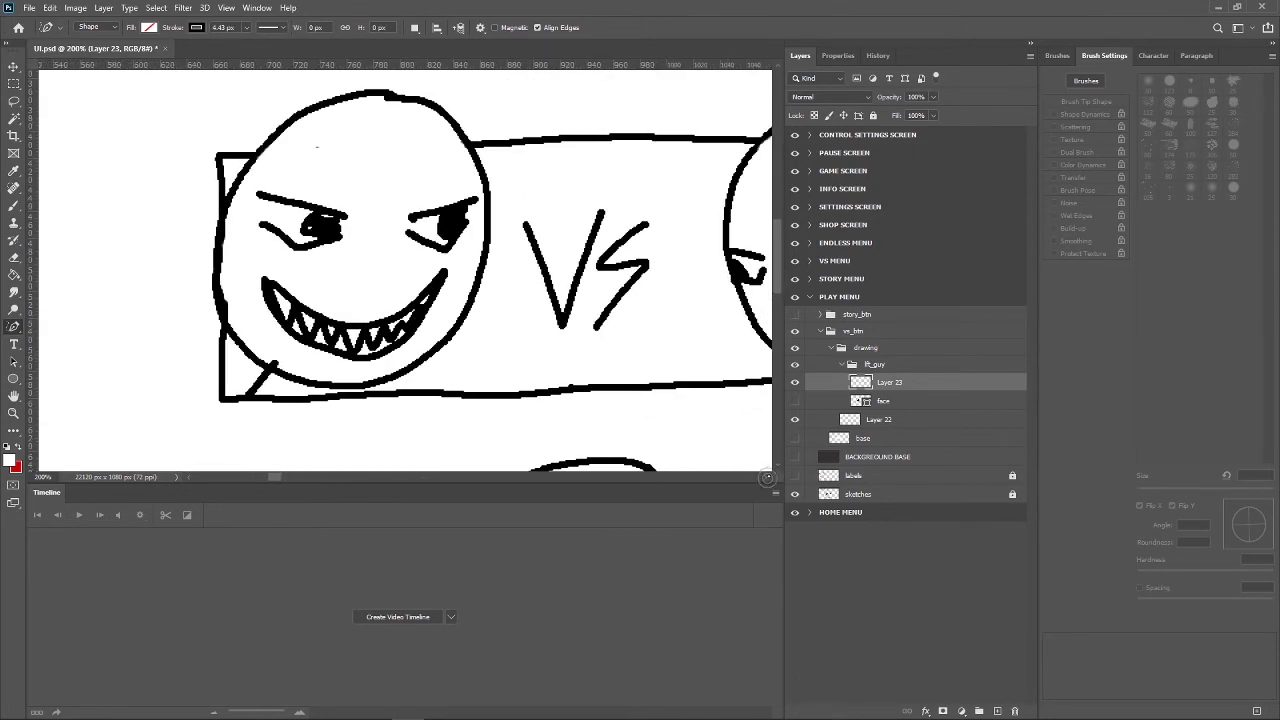
{"action": "scroll", "coordinate": [407, 265], "scroll_direction": "right", "scroll_amount": 1}
{"action": "scroll", "coordinate": [767, 476], "scroll_direction": "right", "scroll_amount": 1}
{"action": "scroll", "coordinate": [767, 476], "scroll_direction": "right", "scroll_amount": 1}
{"action": "scroll", "coordinate": [767, 476], "scroll_direction": "right", "scroll_amount": 1}
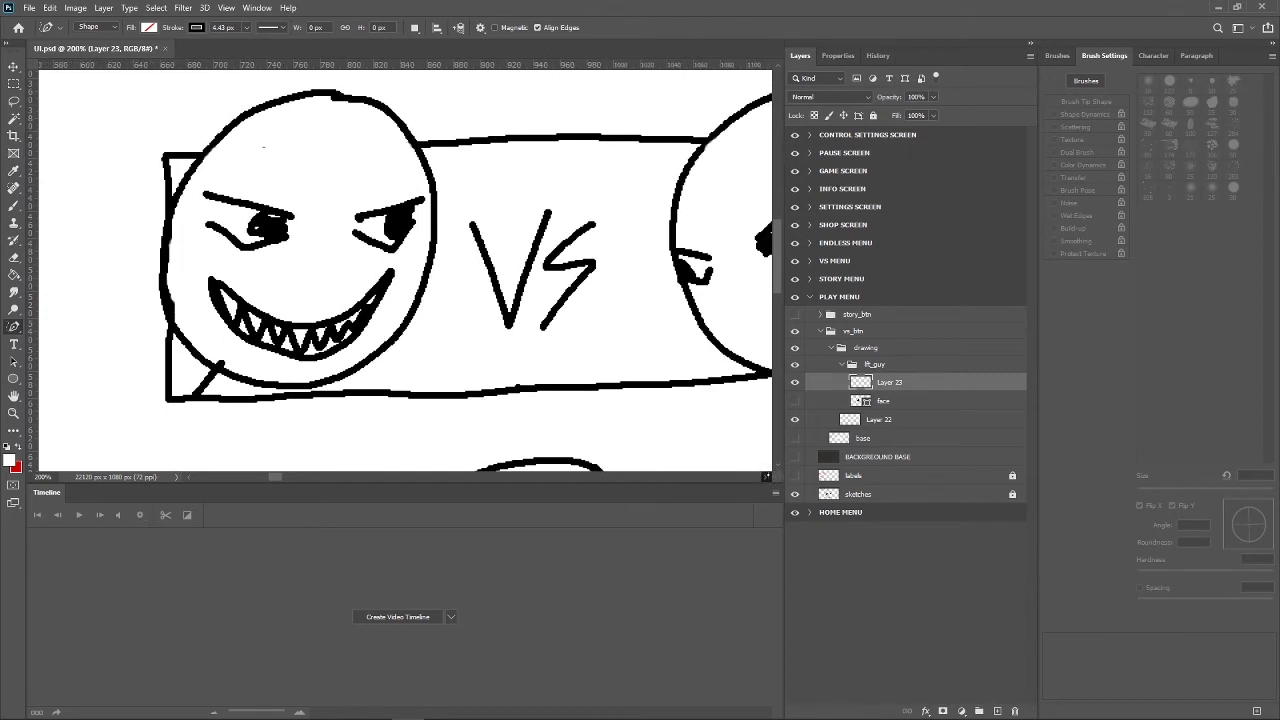
{"action": "scroll", "coordinate": [767, 477], "scroll_direction": "right", "scroll_amount": 2}
{"action": "scroll", "coordinate": [767, 477], "scroll_direction": "right", "scroll_amount": 1}
{"action": "scroll", "coordinate": [767, 477], "scroll_direction": "right", "scroll_amount": 1}
{"action": "scroll", "coordinate": [767, 478], "scroll_direction": "right", "scroll_amount": 2}
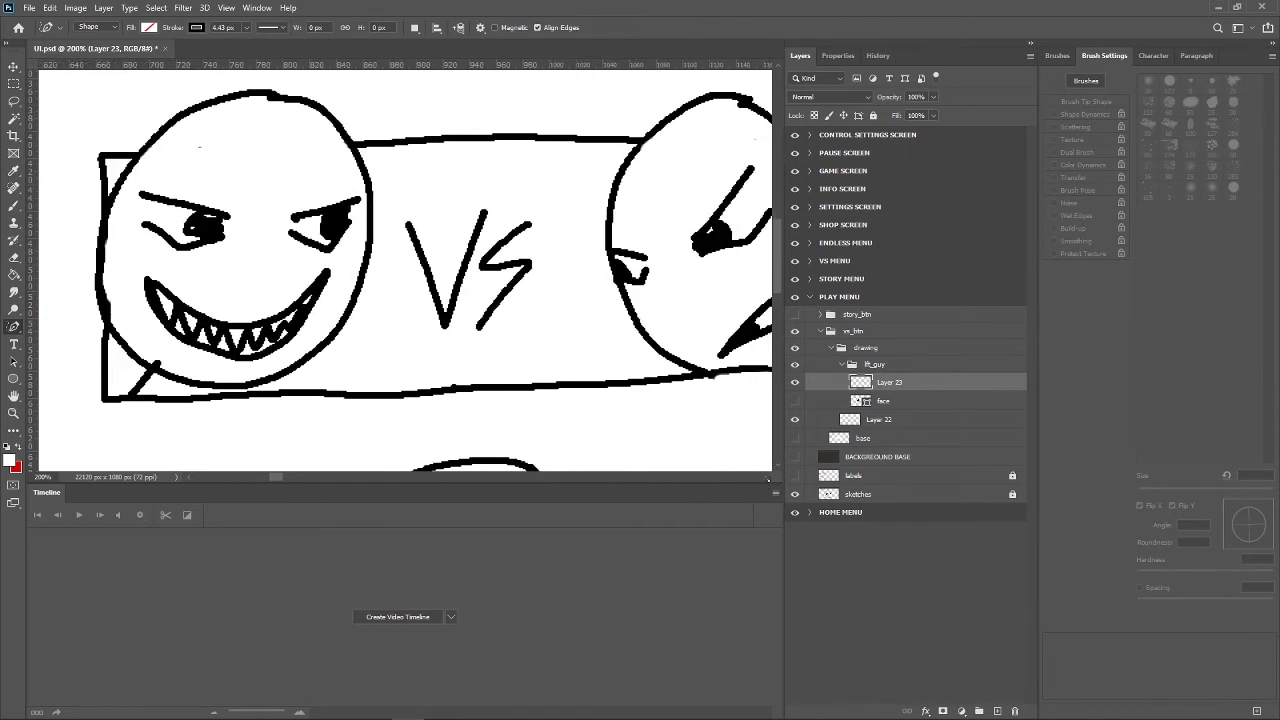
{"action": "scroll", "coordinate": [768, 482], "scroll_direction": "right", "scroll_amount": 1}
{"action": "scroll", "coordinate": [768, 482], "scroll_direction": "right", "scroll_amount": 1}
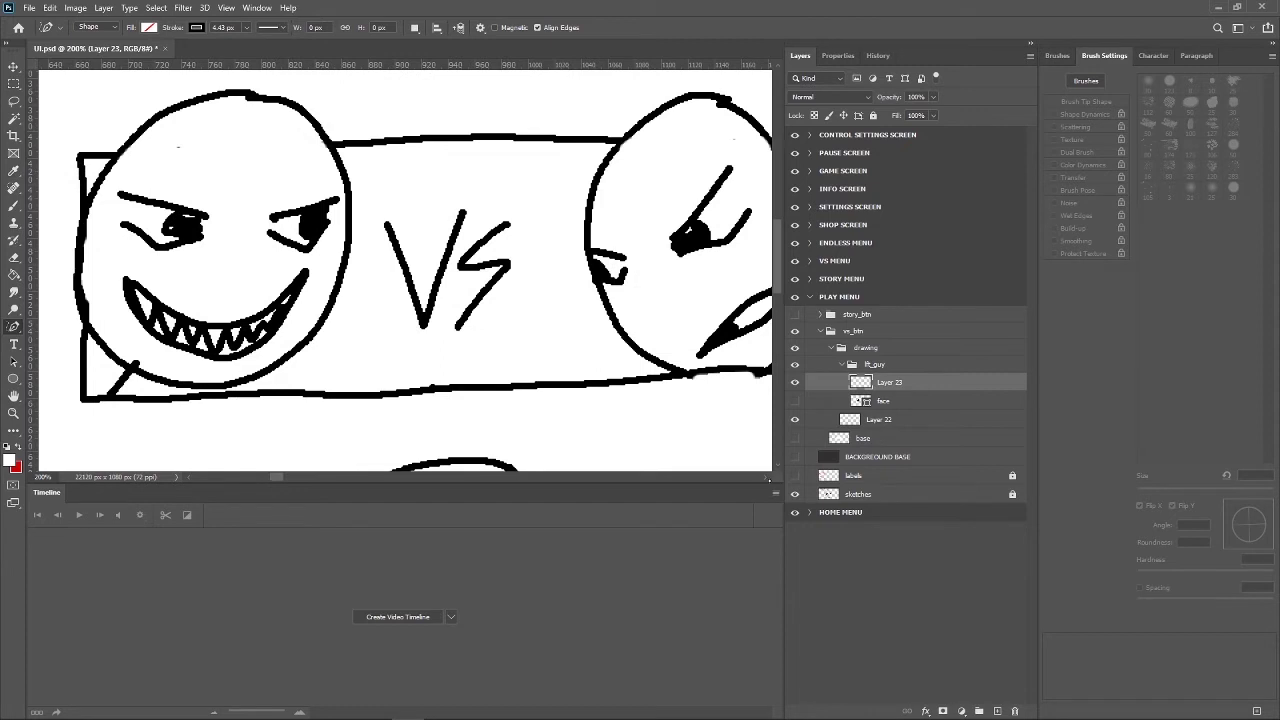
{"action": "scroll", "coordinate": [768, 480], "scroll_direction": "right", "scroll_amount": 1}
{"action": "scroll", "coordinate": [768, 479], "scroll_direction": "right", "scroll_amount": 1}
{"action": "scroll", "coordinate": [769, 478], "scroll_direction": "right", "scroll_amount": 1}
{"action": "scroll", "coordinate": [770, 477], "scroll_direction": "right", "scroll_amount": 1}
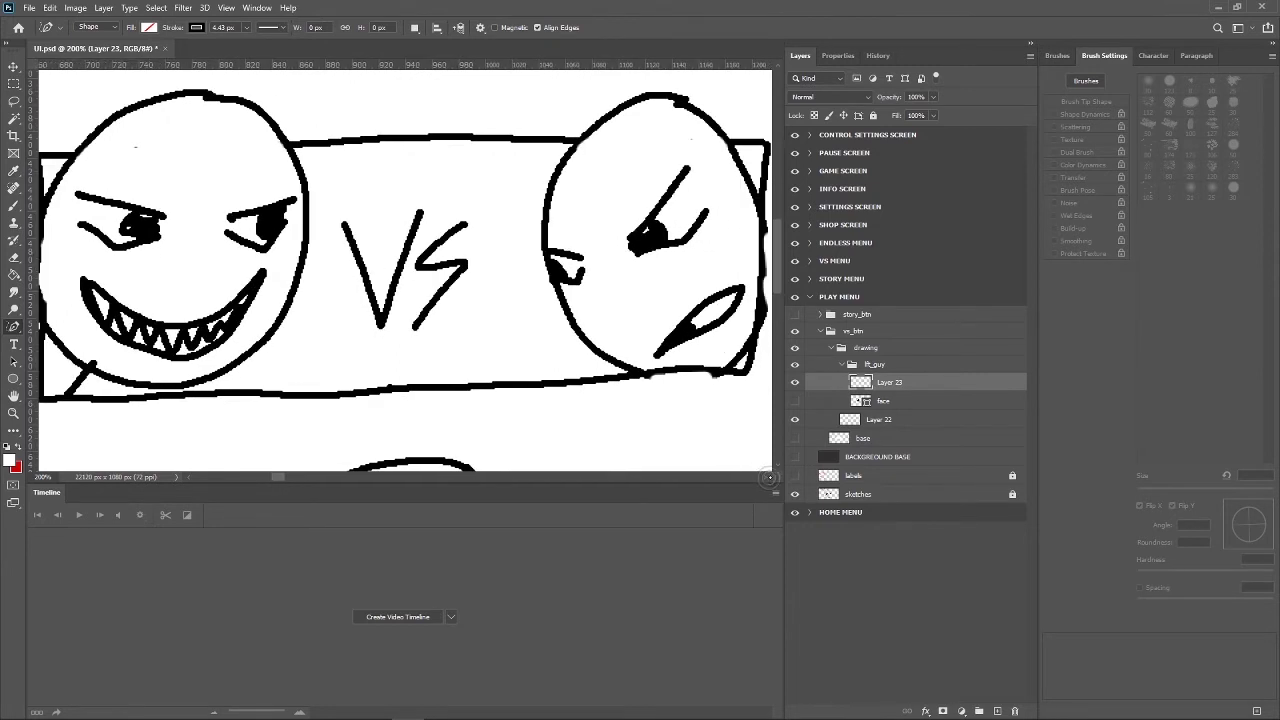
{"action": "scroll", "coordinate": [769, 477], "scroll_direction": "right", "scroll_amount": 2}
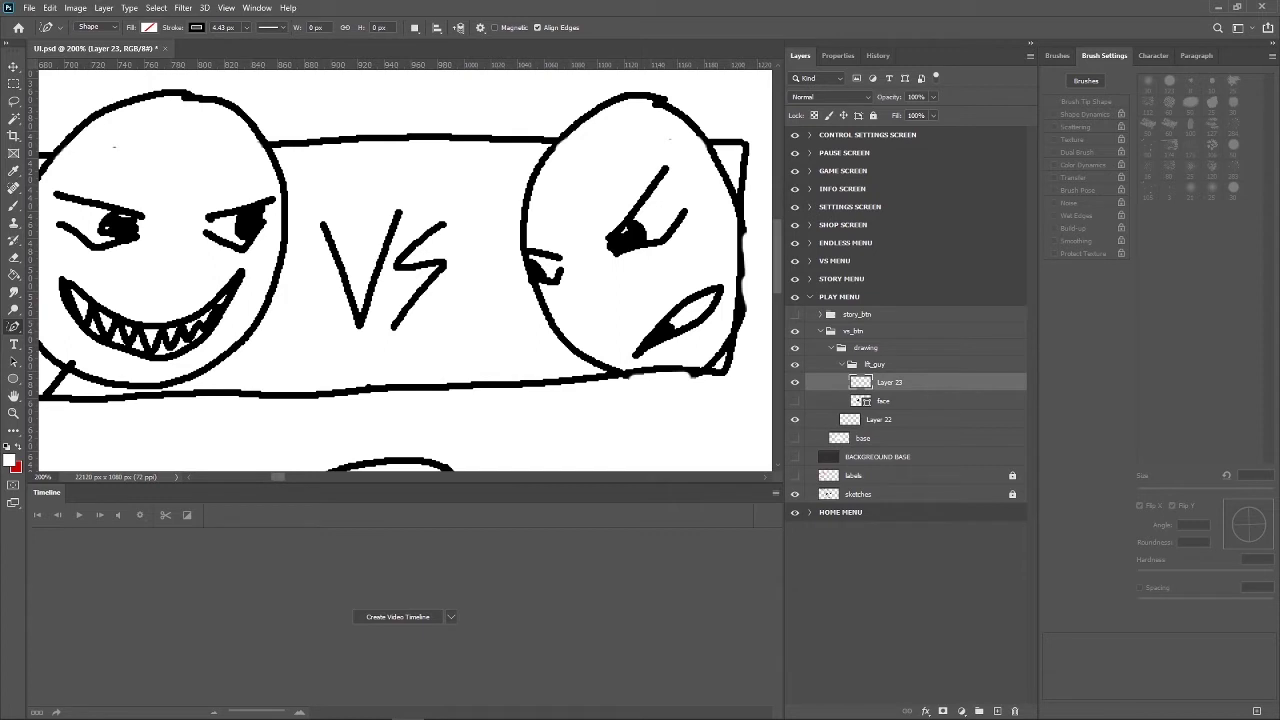
Collapse lft_guy and create a new group above it named rht_guy.
{"action": "left_click", "coordinate": [842, 364]}
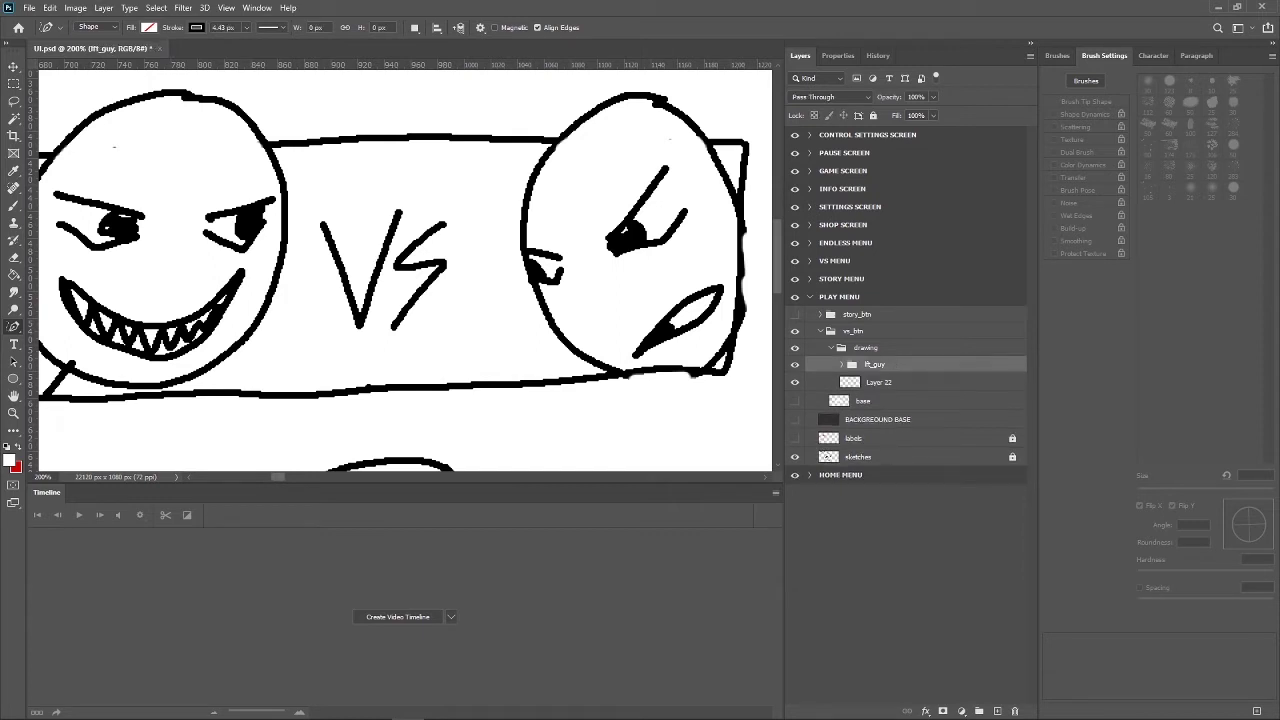
{"action": "left_click", "coordinate": [979, 711]}
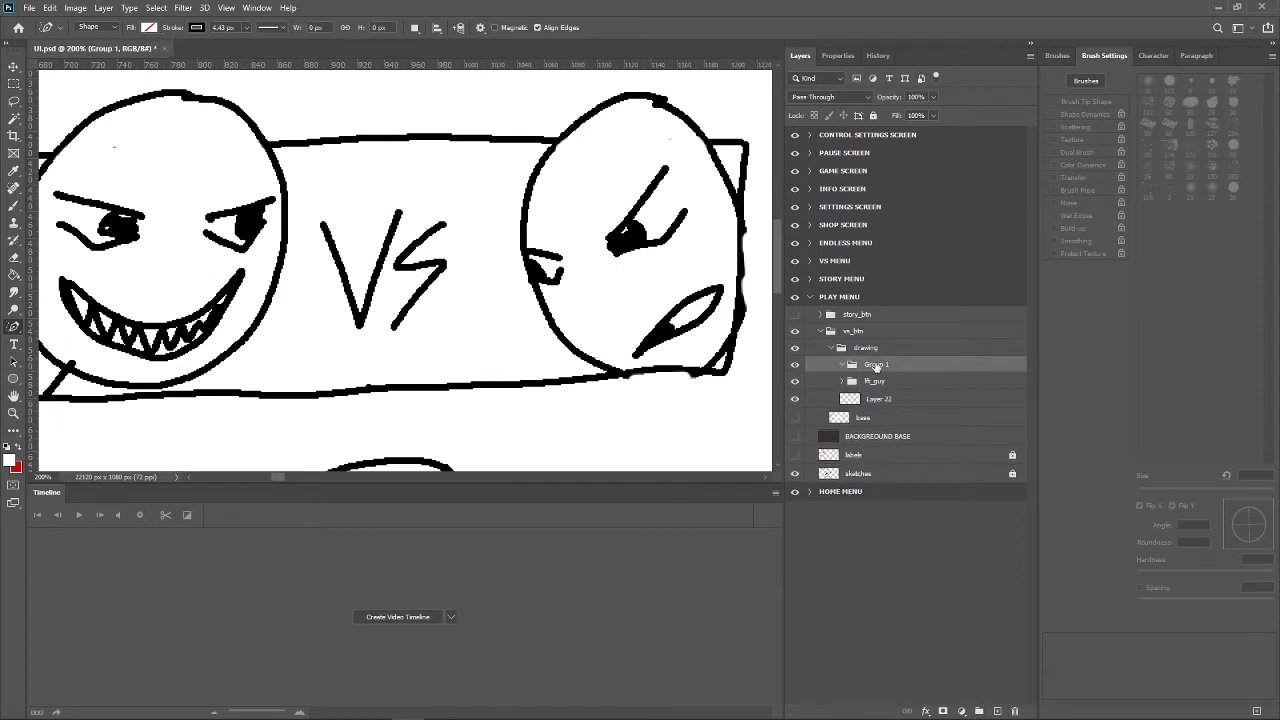
{"action": "double_click", "coordinate": [885, 365]}
{"action": "type", "text": "rt"}
{"action": "key", "text": "Return"}
{"action": "left_click", "coordinate": [765, 477]}
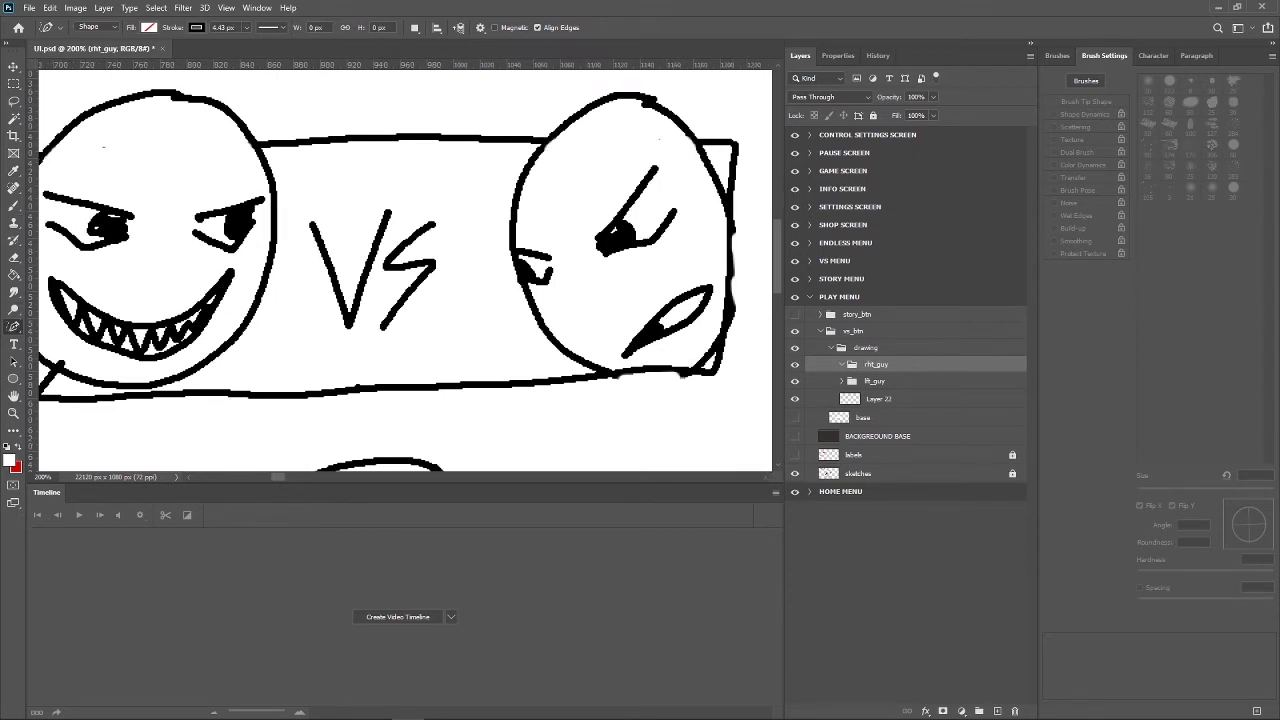
Trace the scowling right head's outline as a closed curved pen shape in rht_guy.
{"action": "right_click", "coordinate": [14, 326]}
{"action": "left_click", "coordinate": [70, 322]}
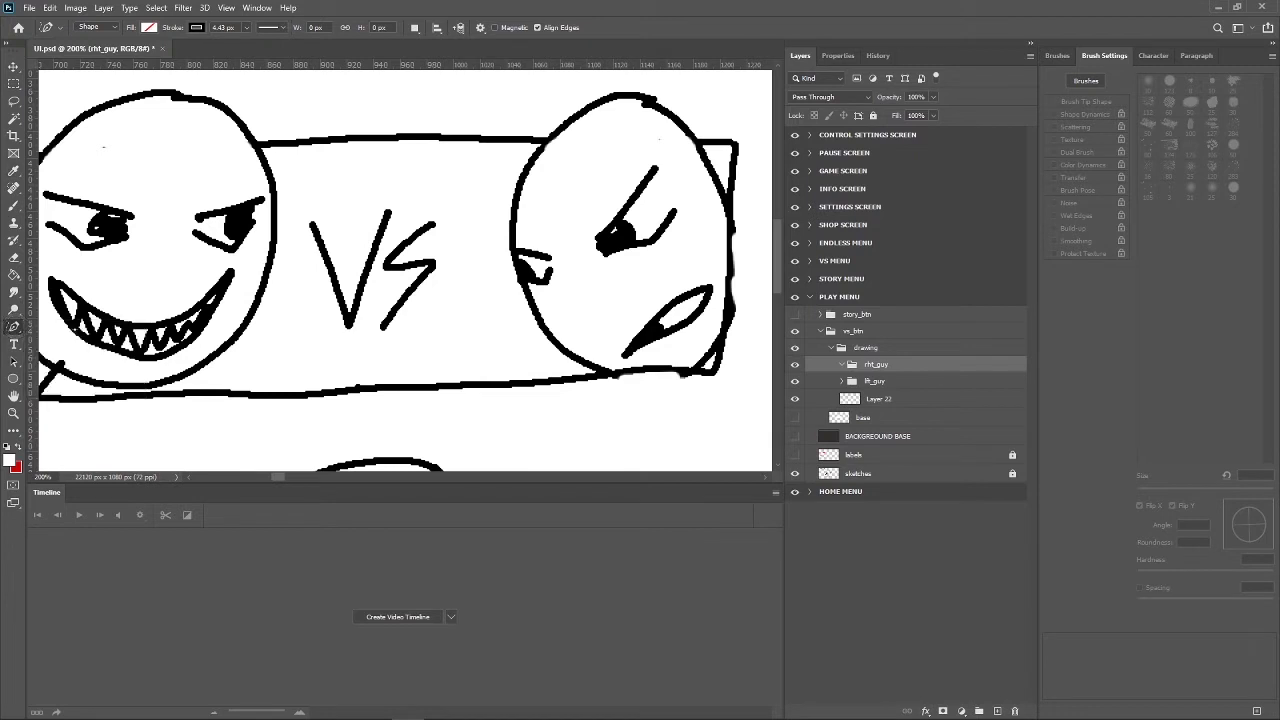
{"action": "left_click", "coordinate": [618, 95]}
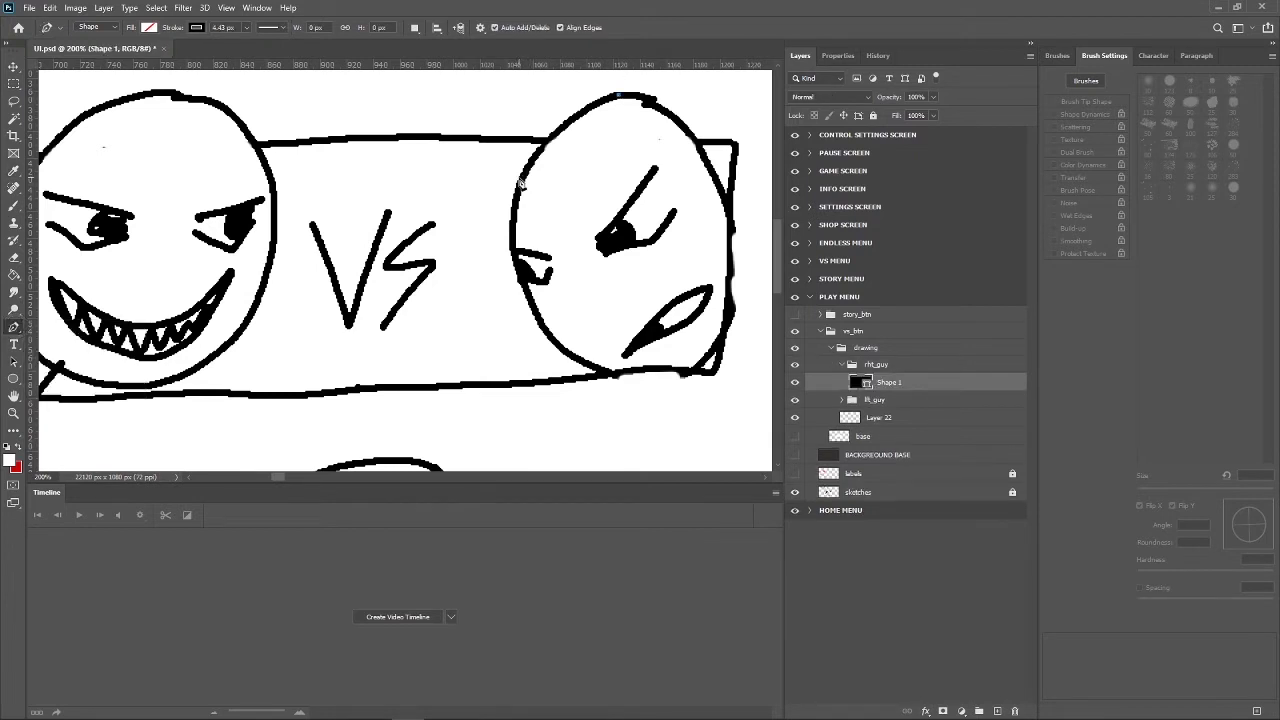
{"action": "left_click_drag", "start_coordinate": [519, 178], "coordinate": [505, 229]}
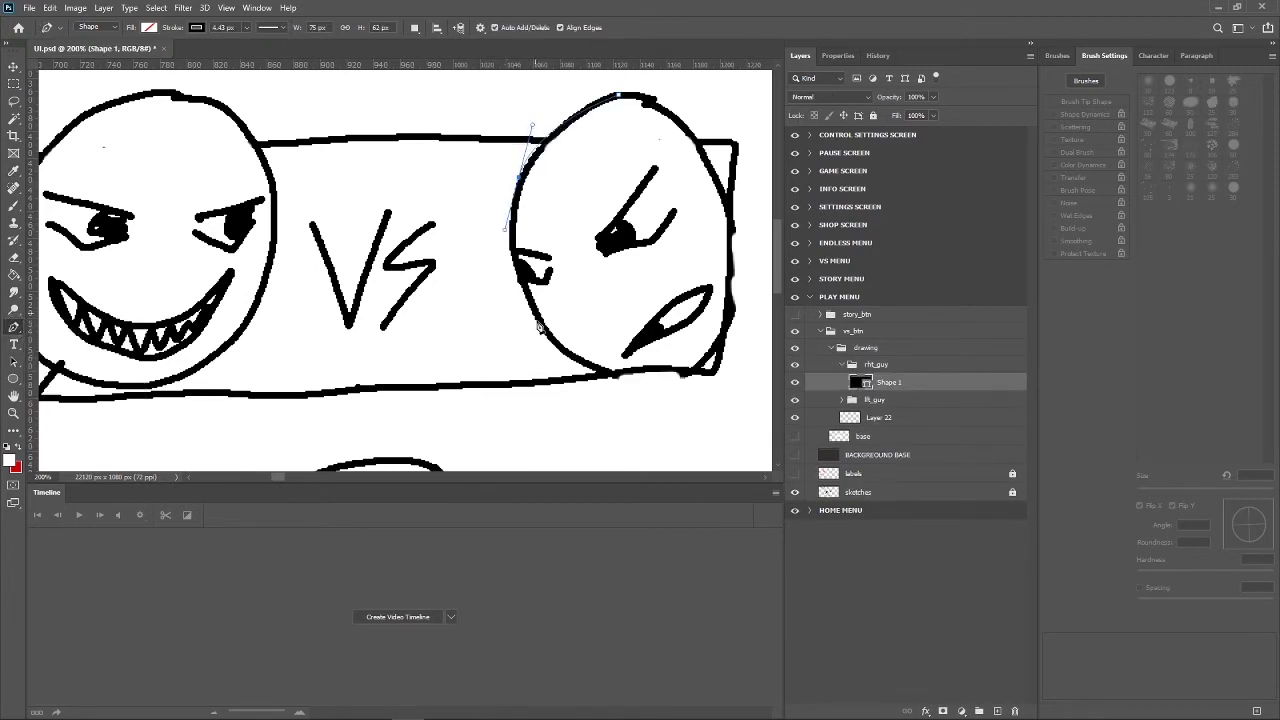
{"action": "left_click_drag", "start_coordinate": [541, 331], "coordinate": [583, 370]}
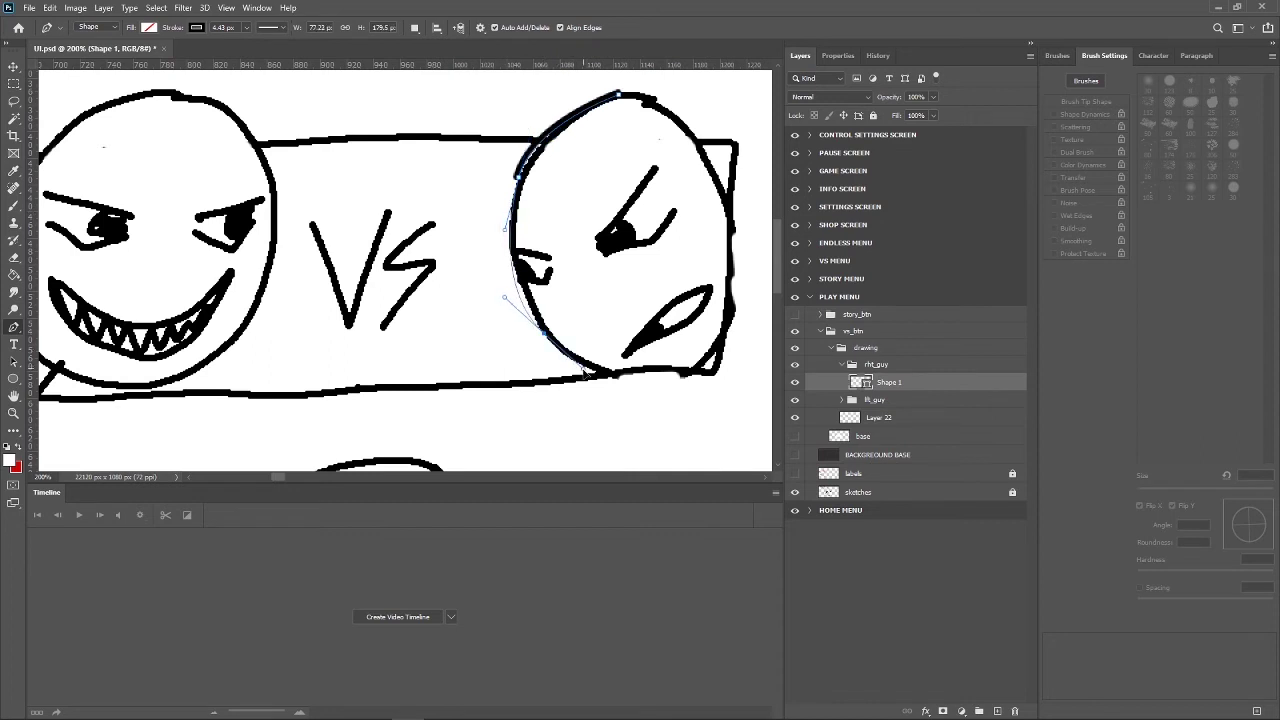
{"action": "left_click_drag", "start_coordinate": [655, 383], "coordinate": [696, 386]}
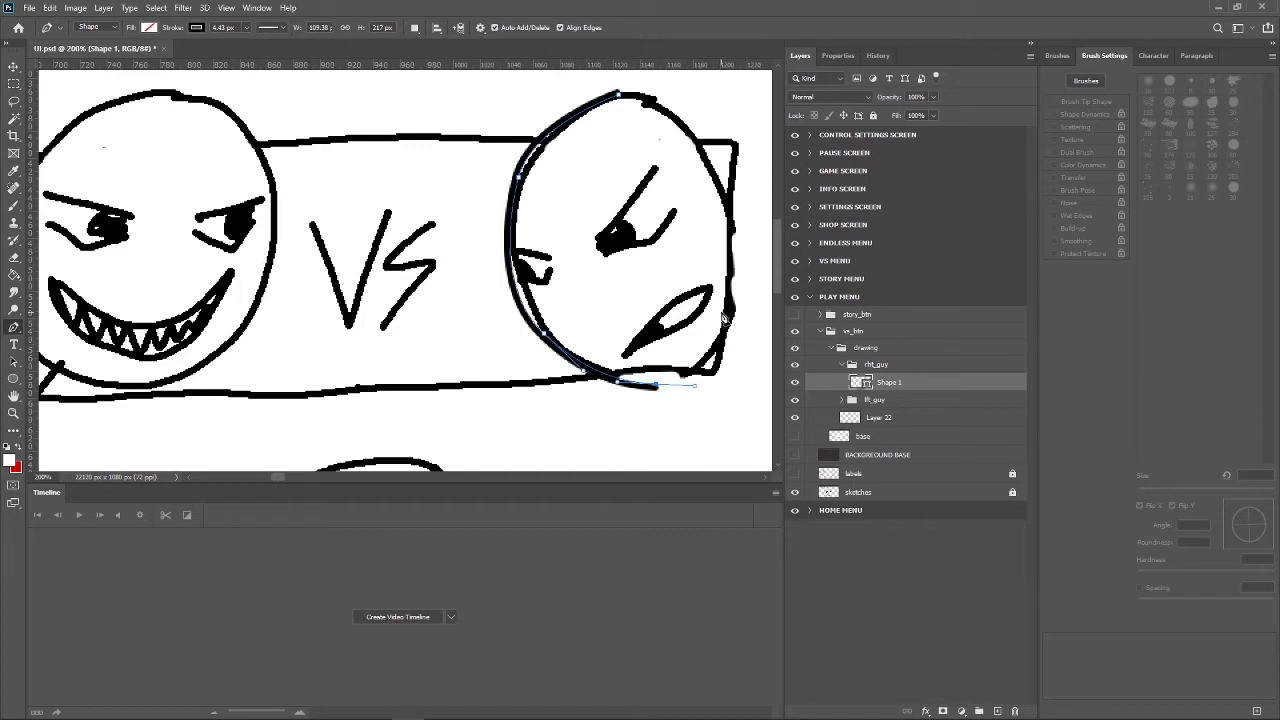
{"action": "left_click_drag", "start_coordinate": [750, 286], "coordinate": [752, 246]}
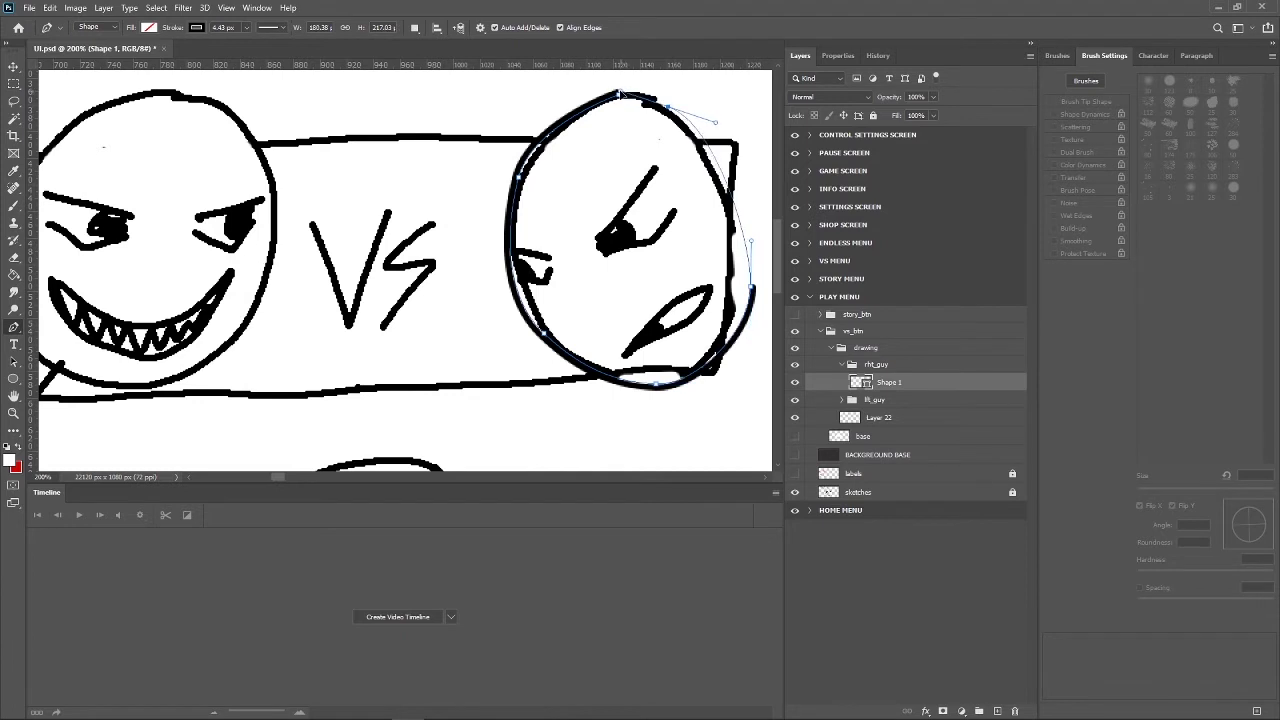
{"action": "left_click", "coordinate": [666, 104]}
{"action": "left_click", "coordinate": [620, 97]}
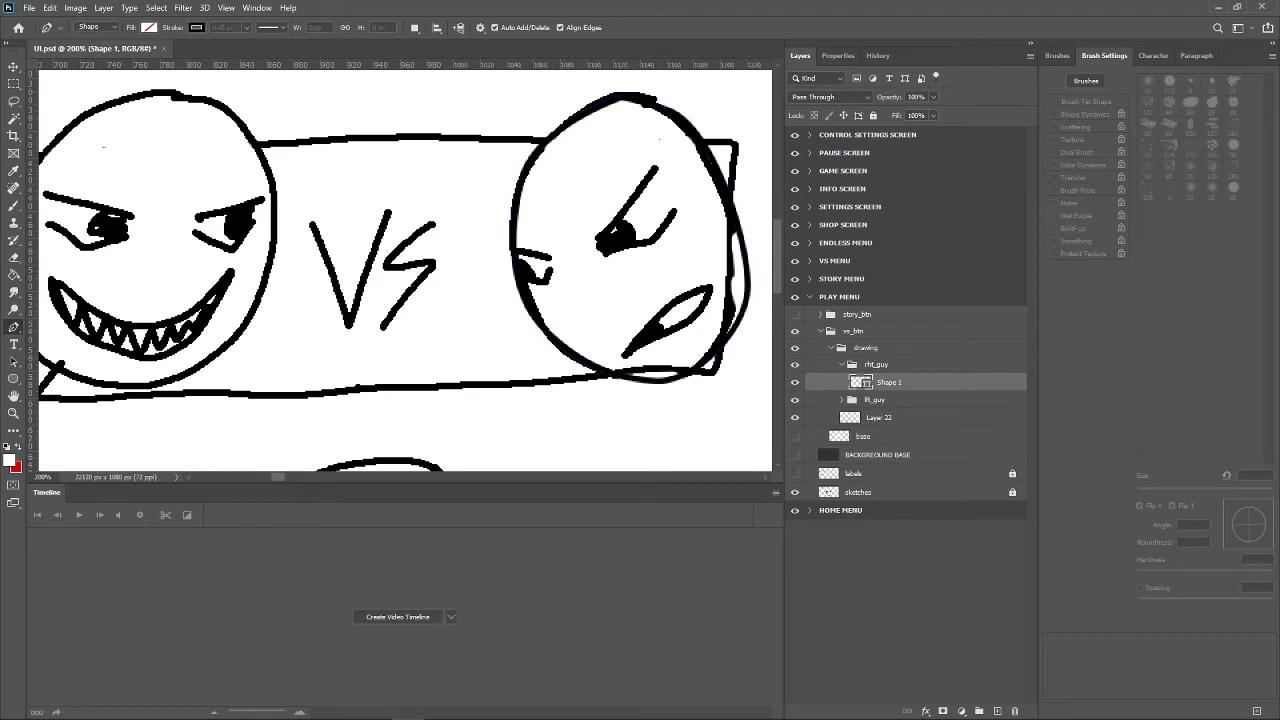
{"action": "left_click", "coordinate": [876, 364]}
Show the dark BACKGROUND BASE layer and the left head's black face layer.
{"action": "left_click", "coordinate": [842, 364]}
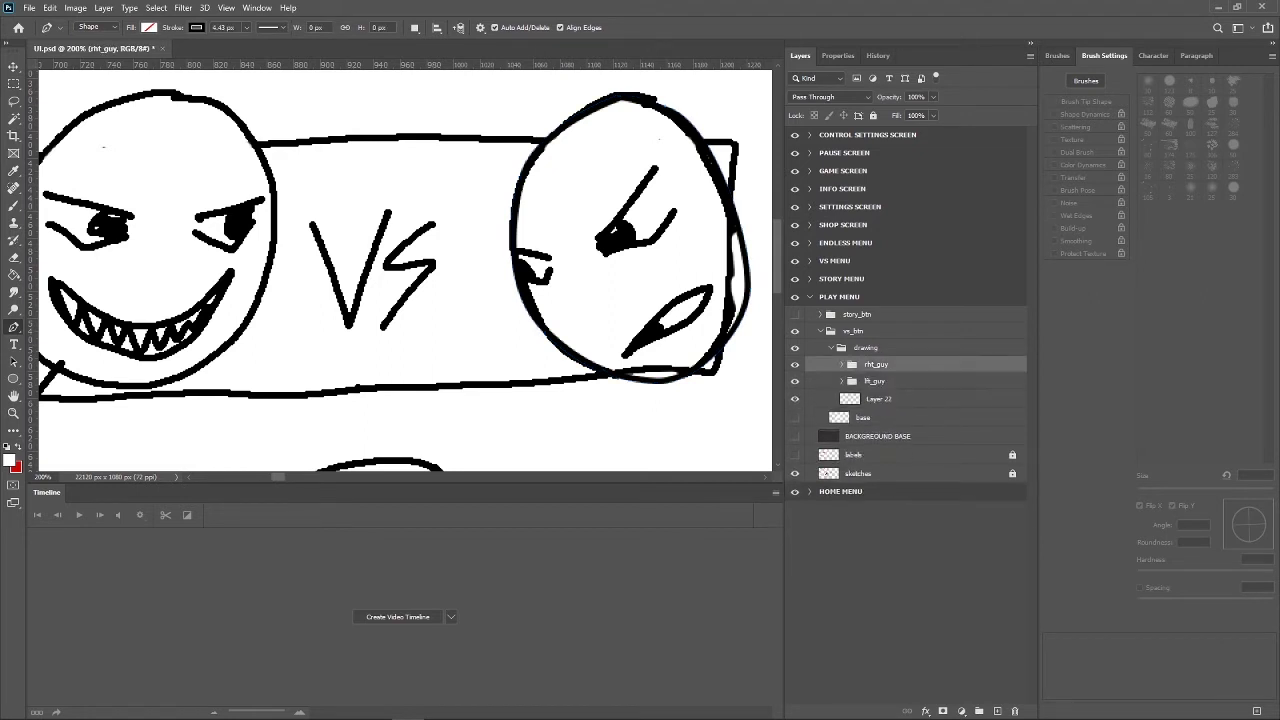
{"action": "left_click", "coordinate": [862, 417]}
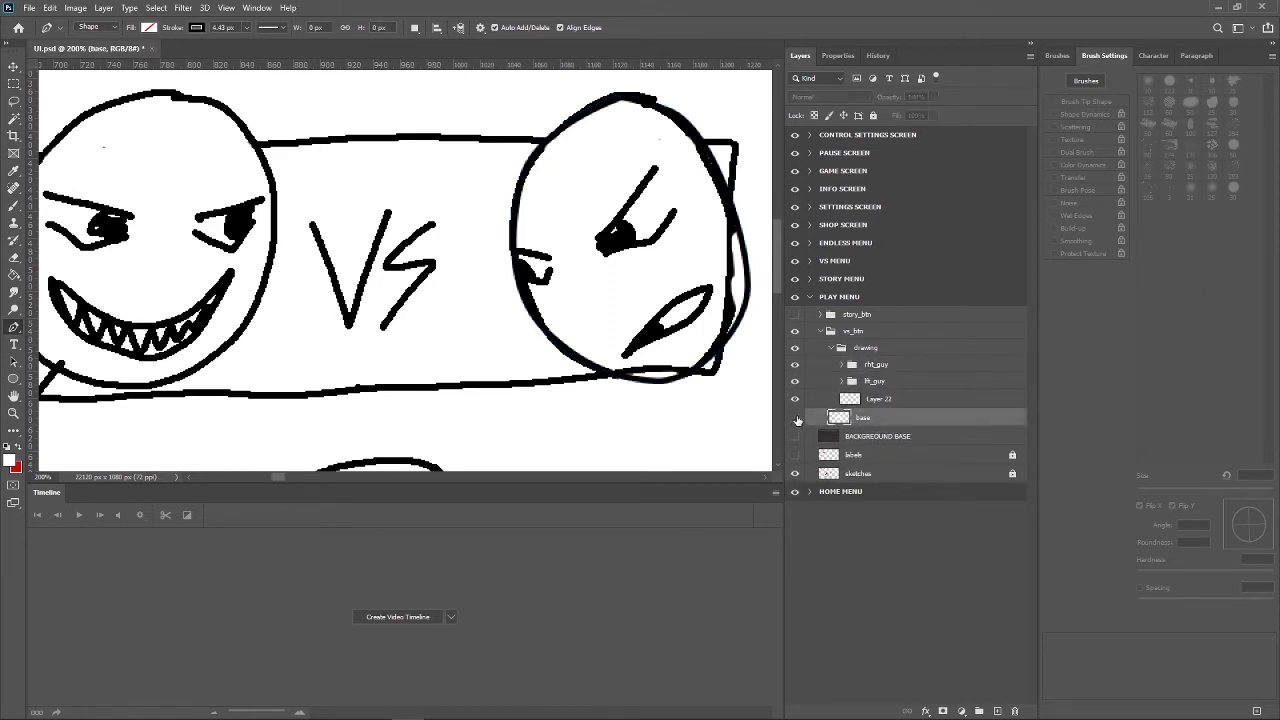
{"action": "left_click", "coordinate": [795, 436]}
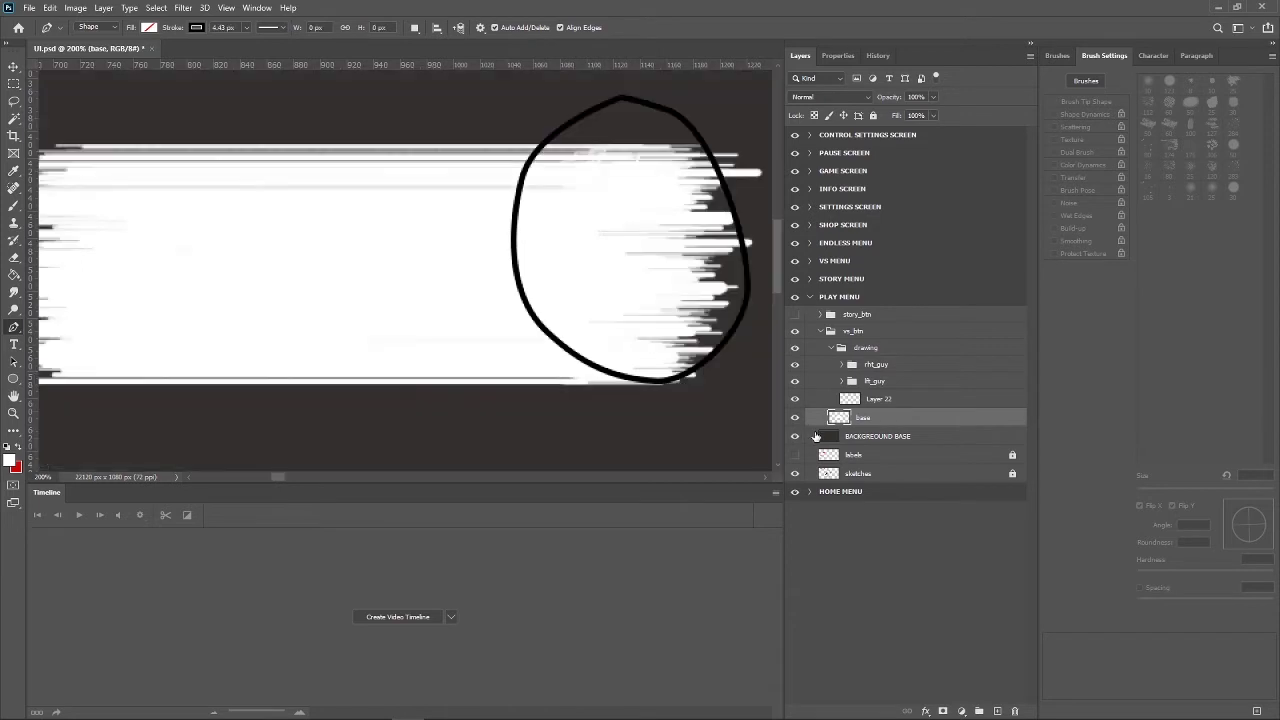
{"action": "key", "text": "ctrl+minus"}
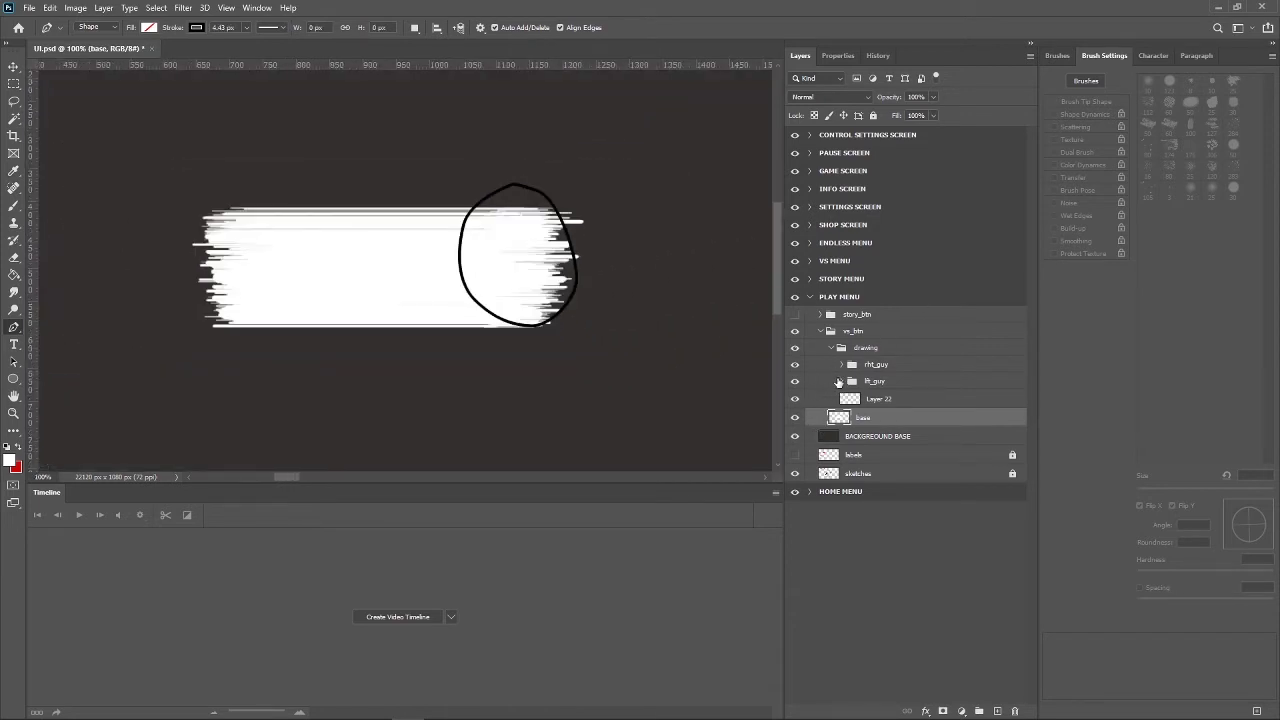
{"action": "left_click", "coordinate": [853, 381]}
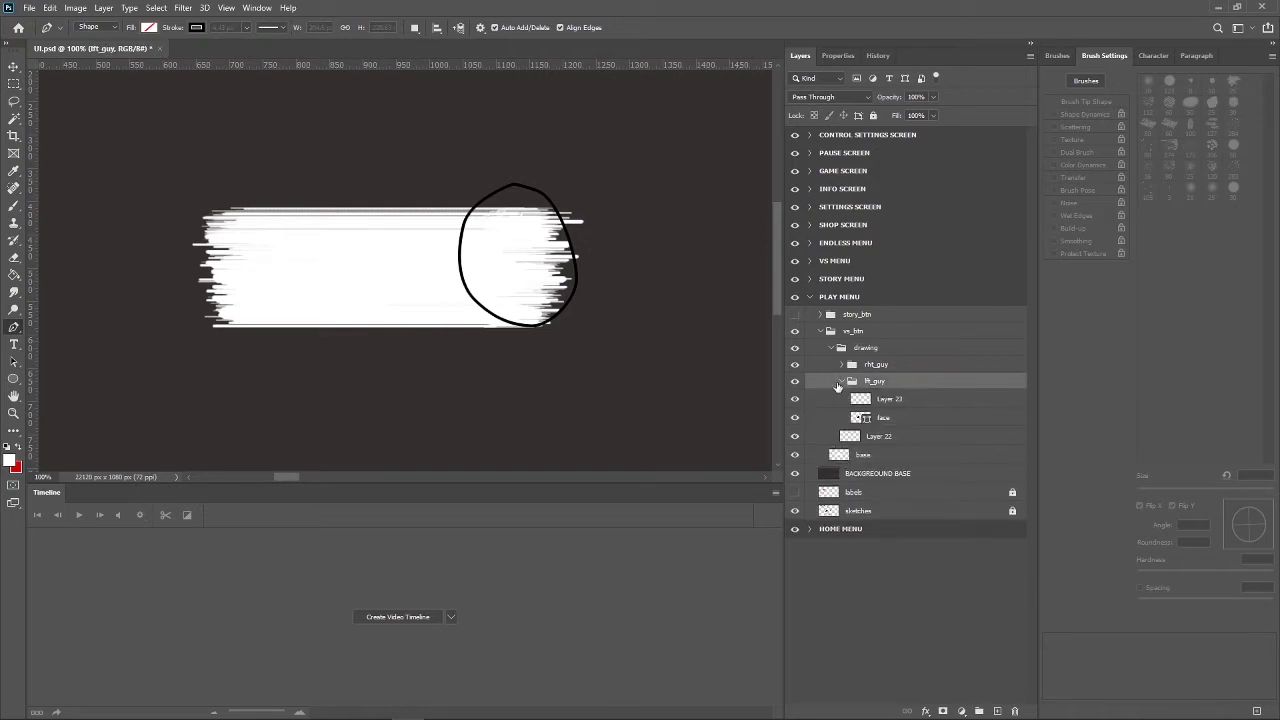
{"action": "left_click", "coordinate": [795, 417]}
{"action": "left_click", "coordinate": [842, 381]}
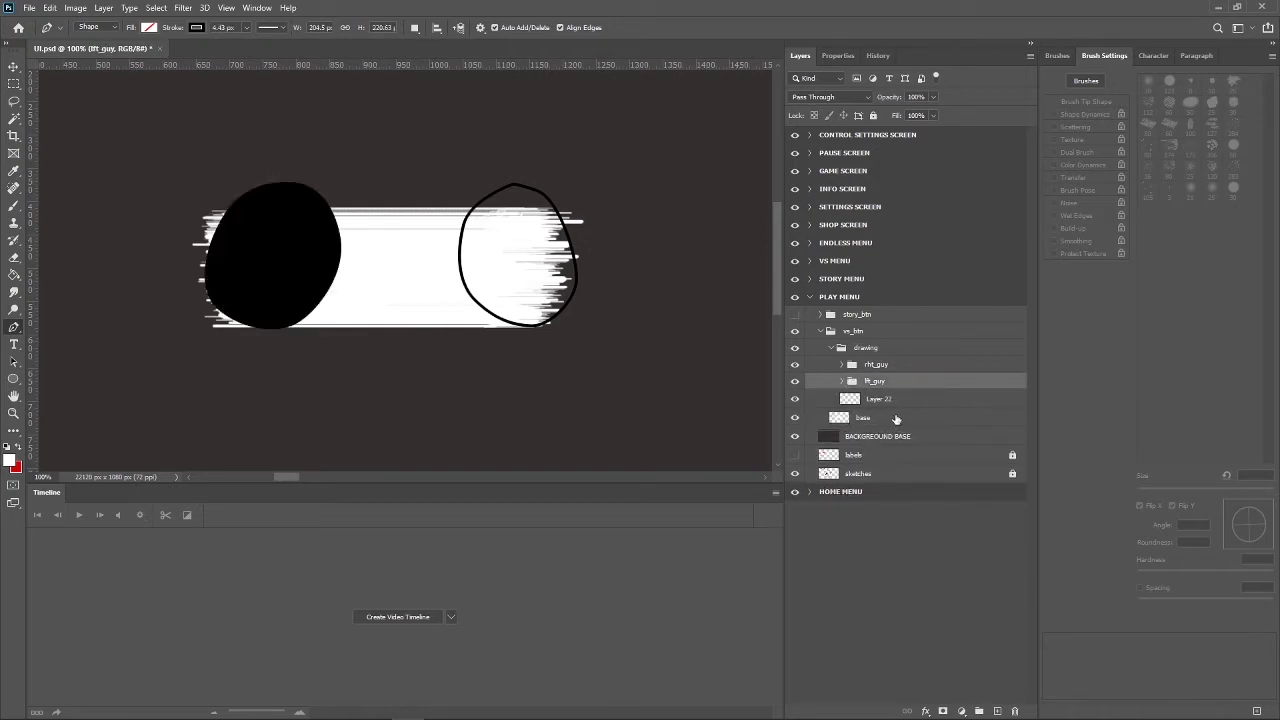
Move Layer 22 out of the drawing group to sit above base.
{"action": "left_click", "coordinate": [897, 418]}
{"action": "left_click", "coordinate": [880, 399]}
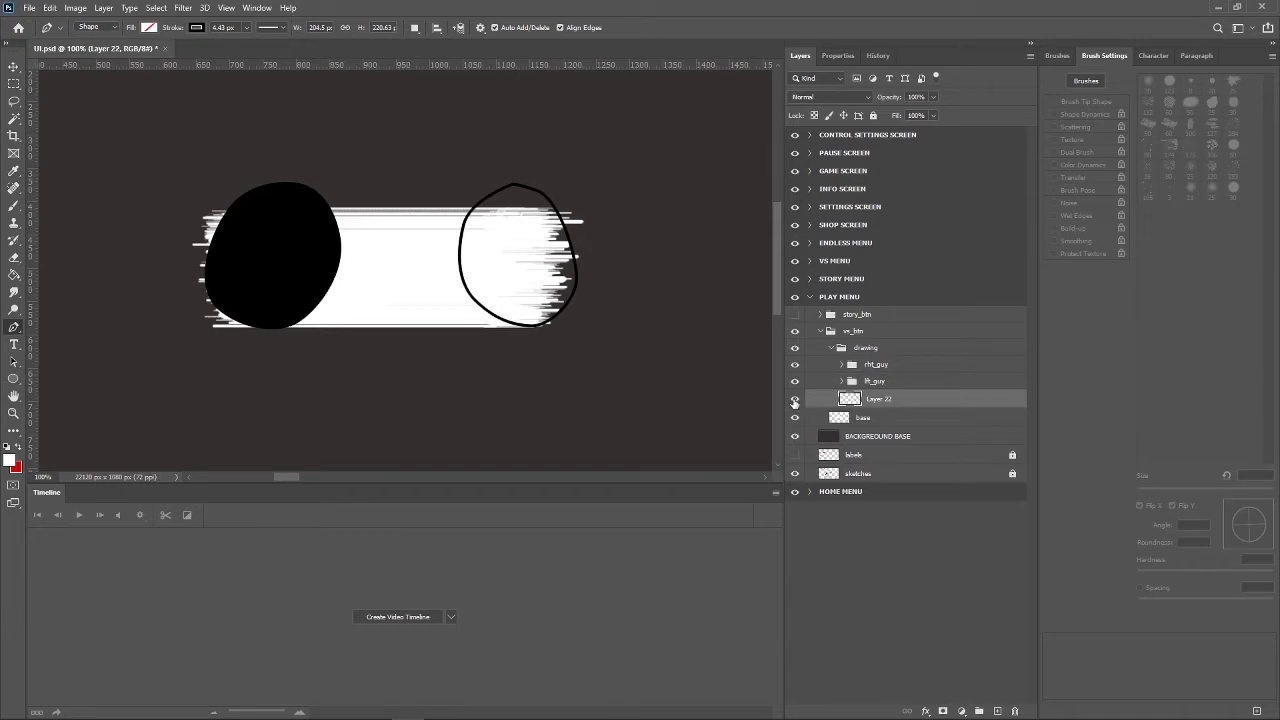
{"action": "left_click", "coordinate": [795, 400]}
{"action": "left_click", "coordinate": [796, 401]}
{"action": "left_click_drag", "start_coordinate": [886, 401], "coordinate": [884, 411]}
Type VS in the middle of the base and colour the text red.
{"action": "left_click", "coordinate": [13, 343]}
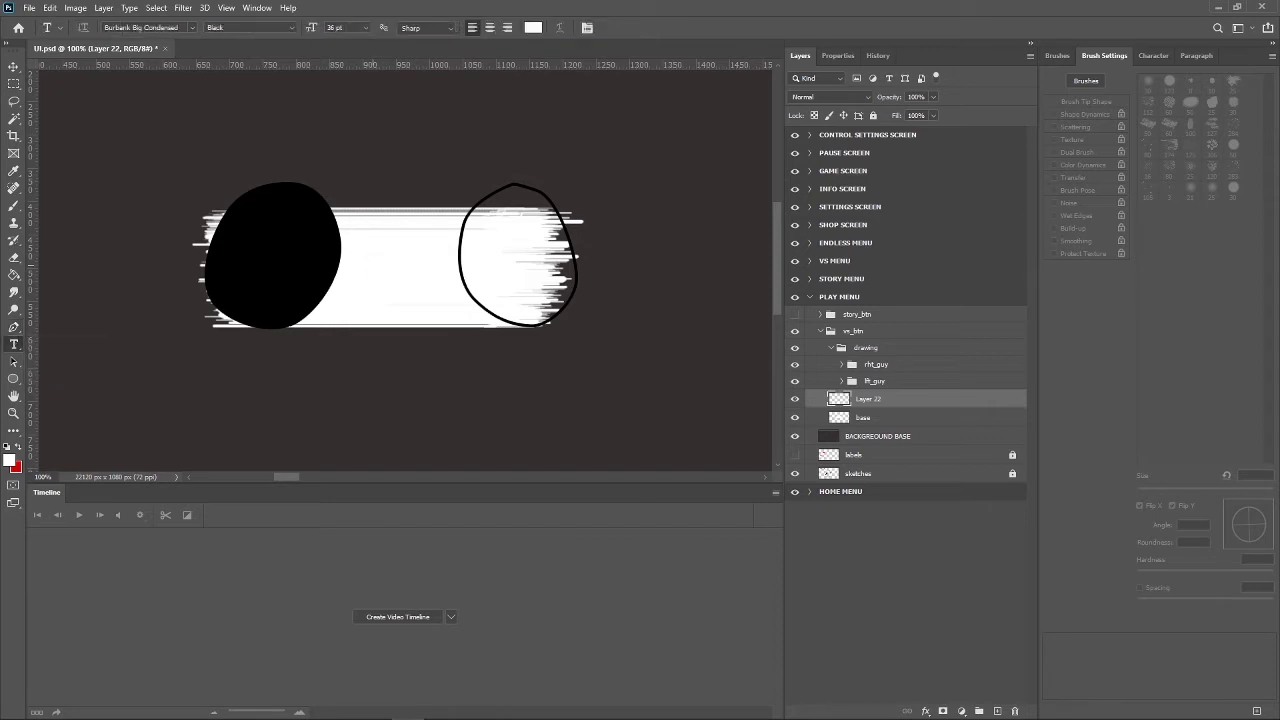
{"action": "left_click", "coordinate": [380, 274]}
{"action": "key", "text": "BackSpace"}
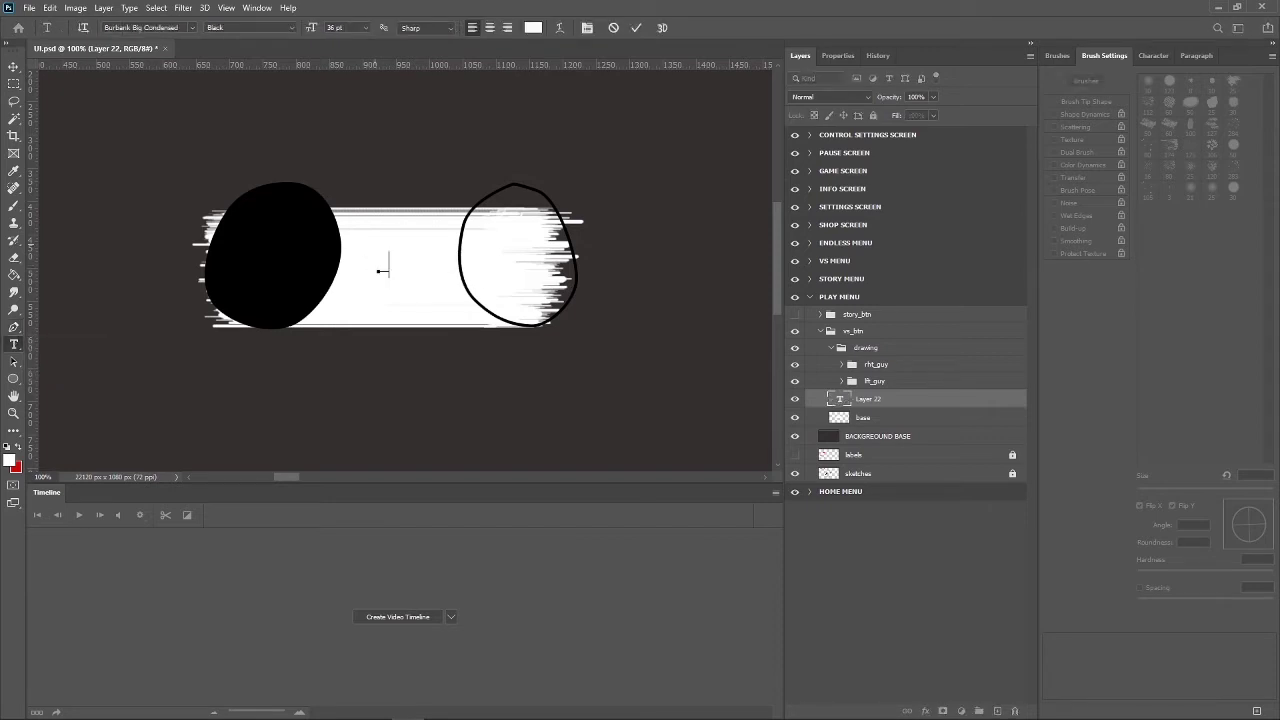
{"action": "type", "text": "V"}
{"action": "key", "text": "ctrl+a"}
{"action": "left_click", "coordinate": [533, 28]}
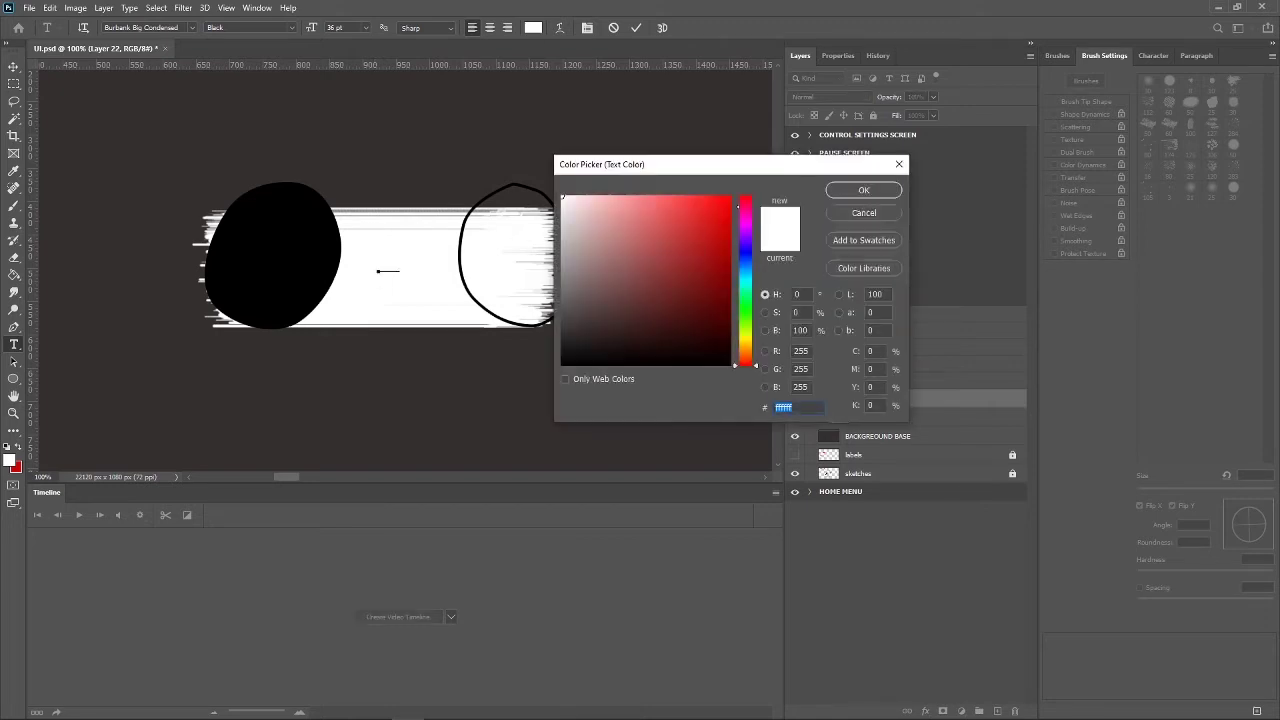
{"action": "left_click", "coordinate": [708, 216]}
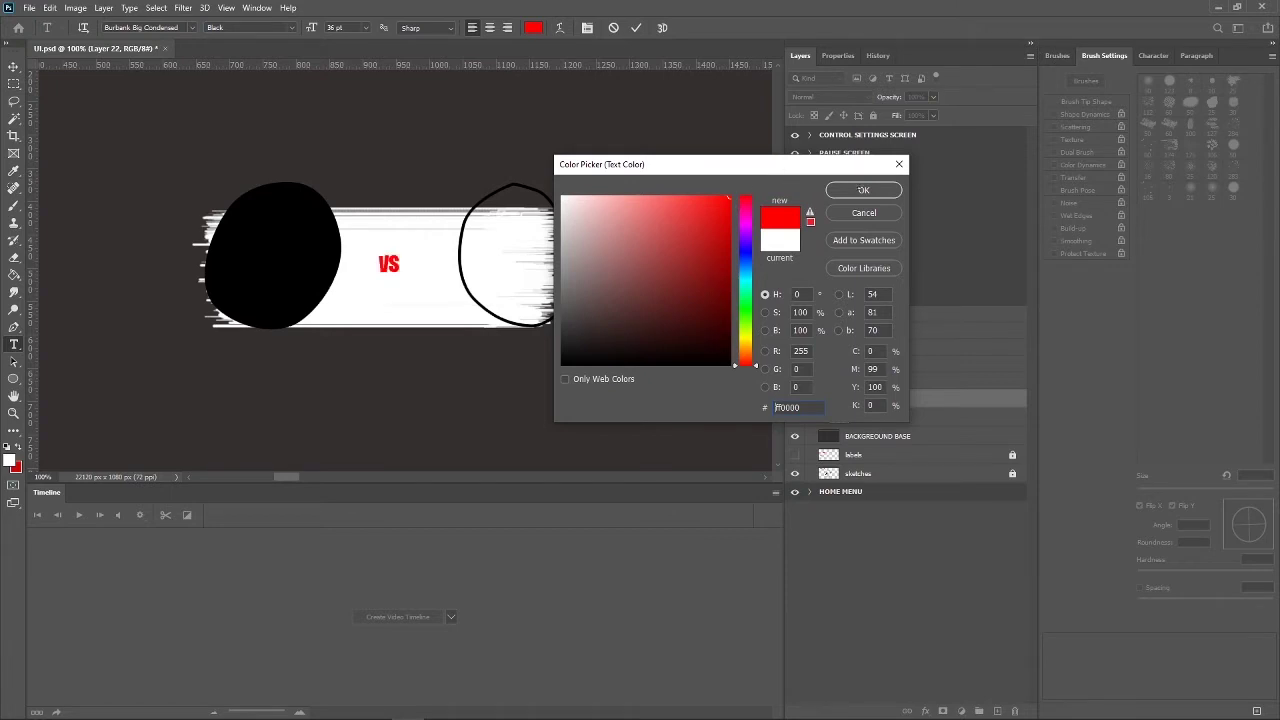
{"action": "left_click", "coordinate": [863, 190]}
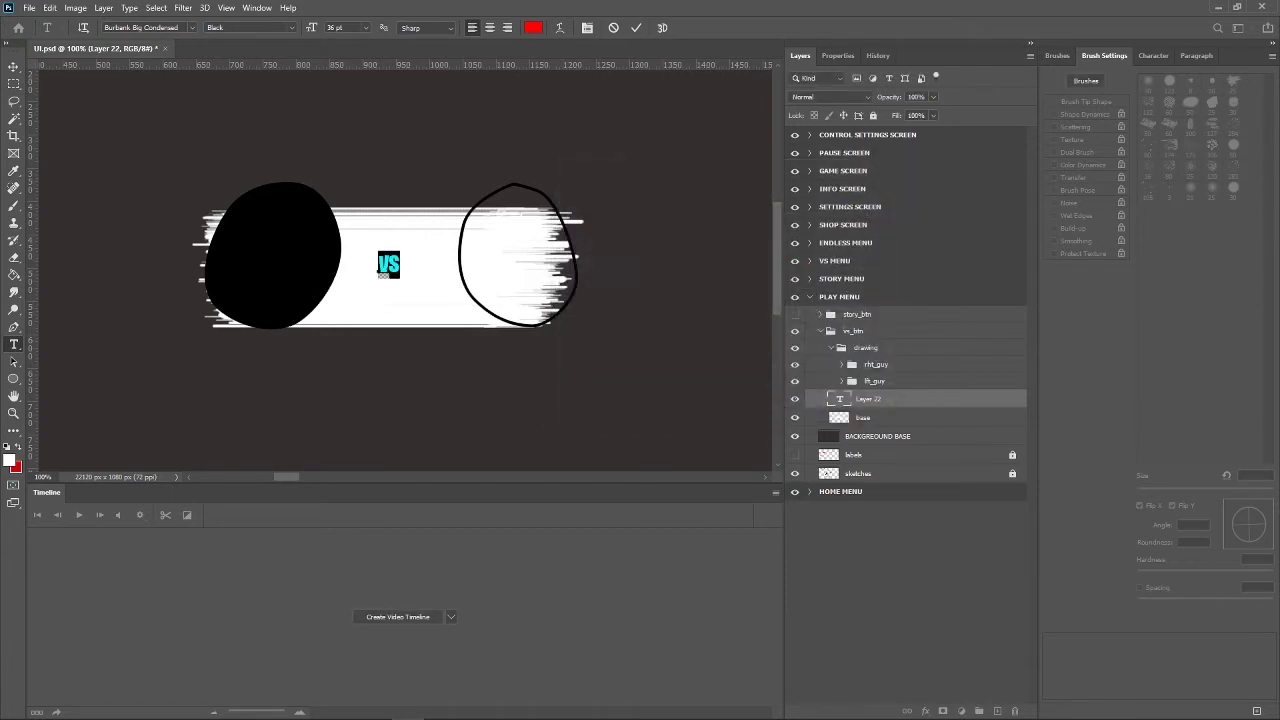
{"action": "left_click", "coordinate": [14, 66]}
Enlarge the VS text and centre it on the base between the two heads.
{"action": "key", "text": "ctrl+t"}
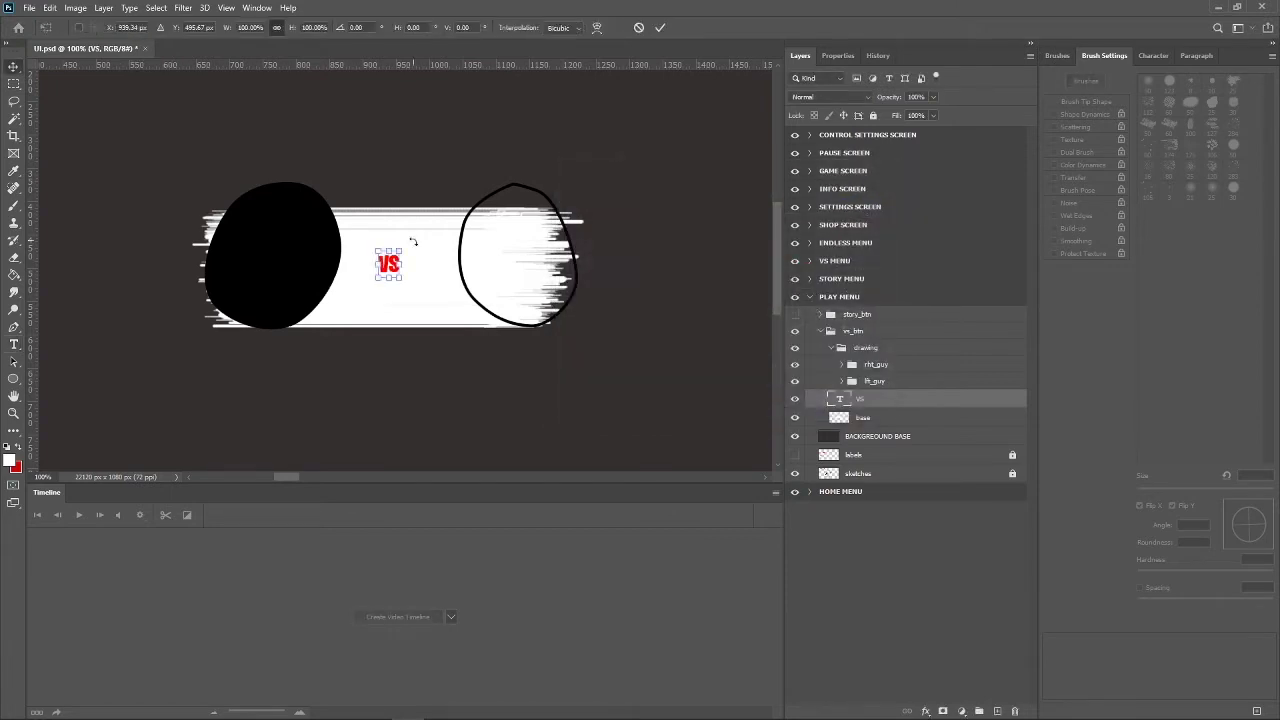
{"action": "left_click_drag", "start_coordinate": [404, 242], "coordinate": [525, 143]}
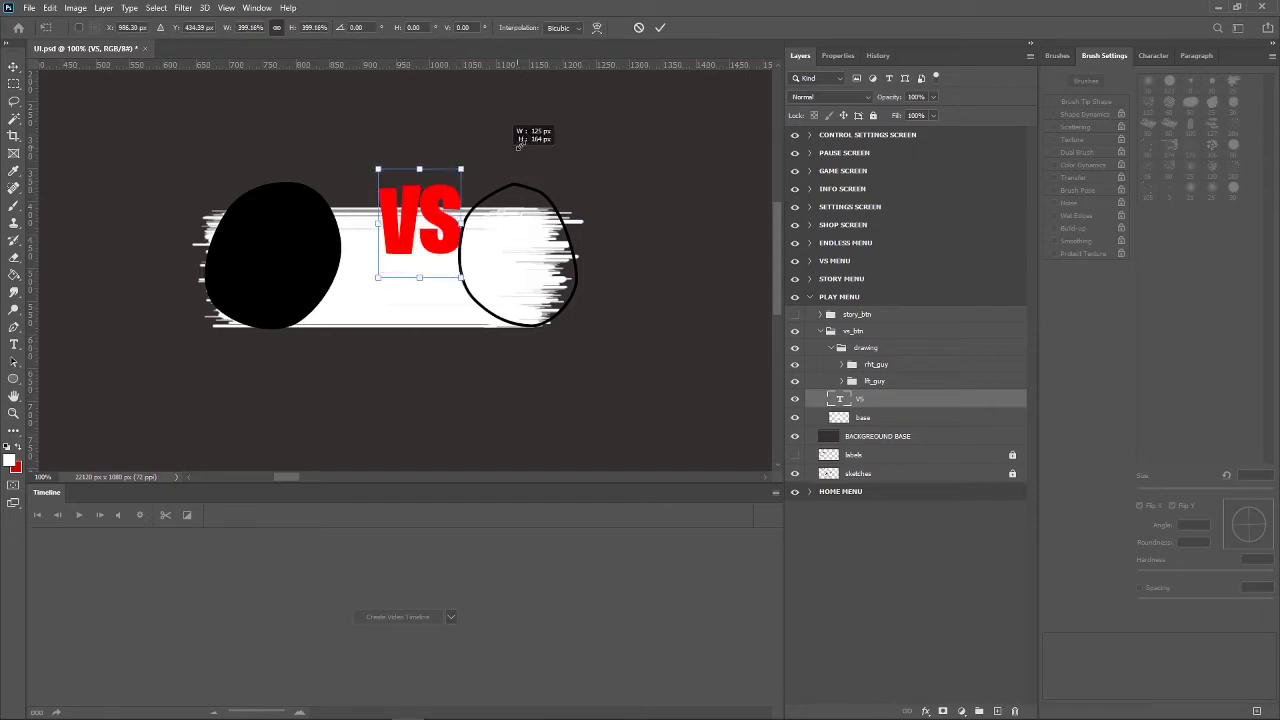
{"action": "left_click_drag", "start_coordinate": [467, 209], "coordinate": [432, 273]}
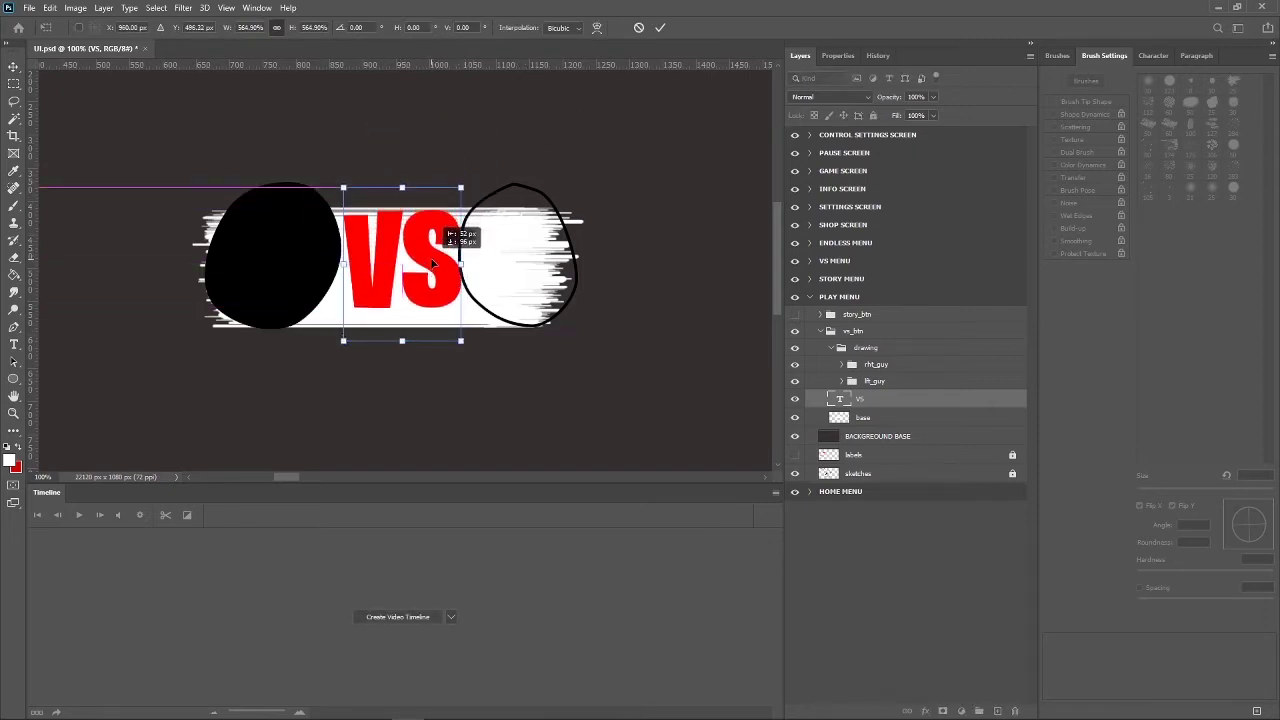
{"action": "left_click_drag", "start_coordinate": [460, 187], "coordinate": [445, 208]}
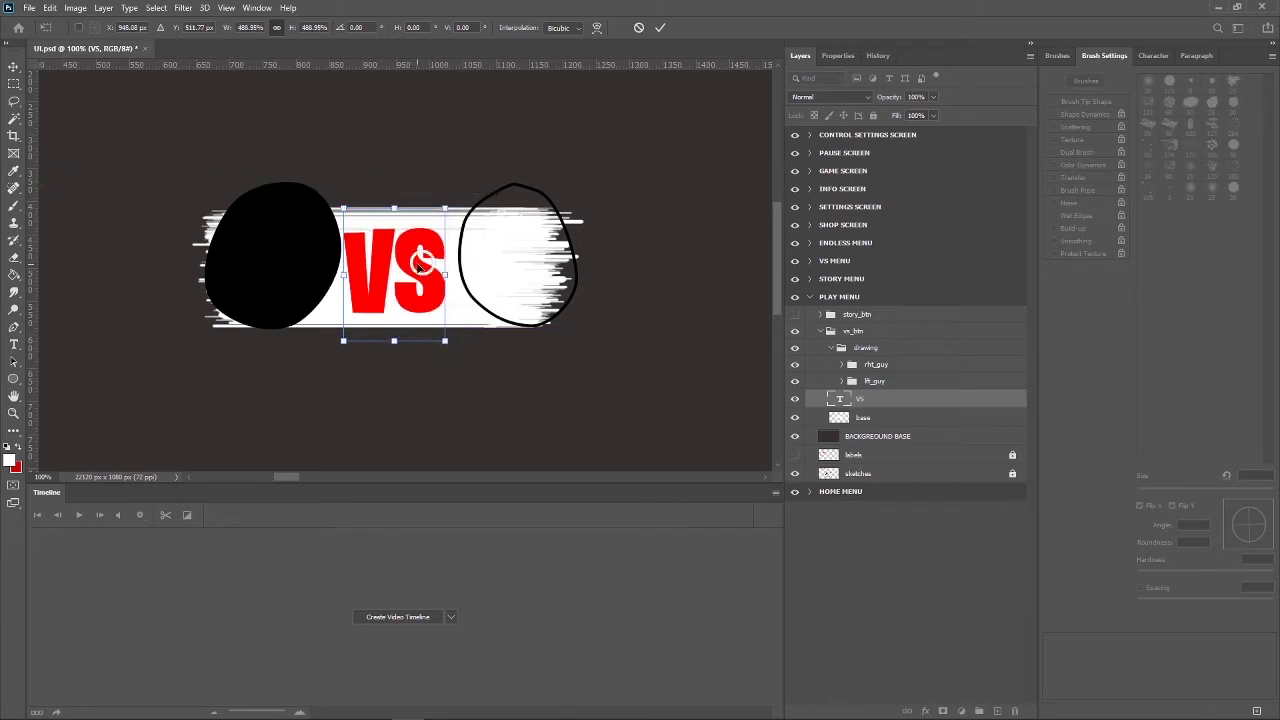
{"action": "left_click_drag", "start_coordinate": [419, 267], "coordinate": [427, 261]}
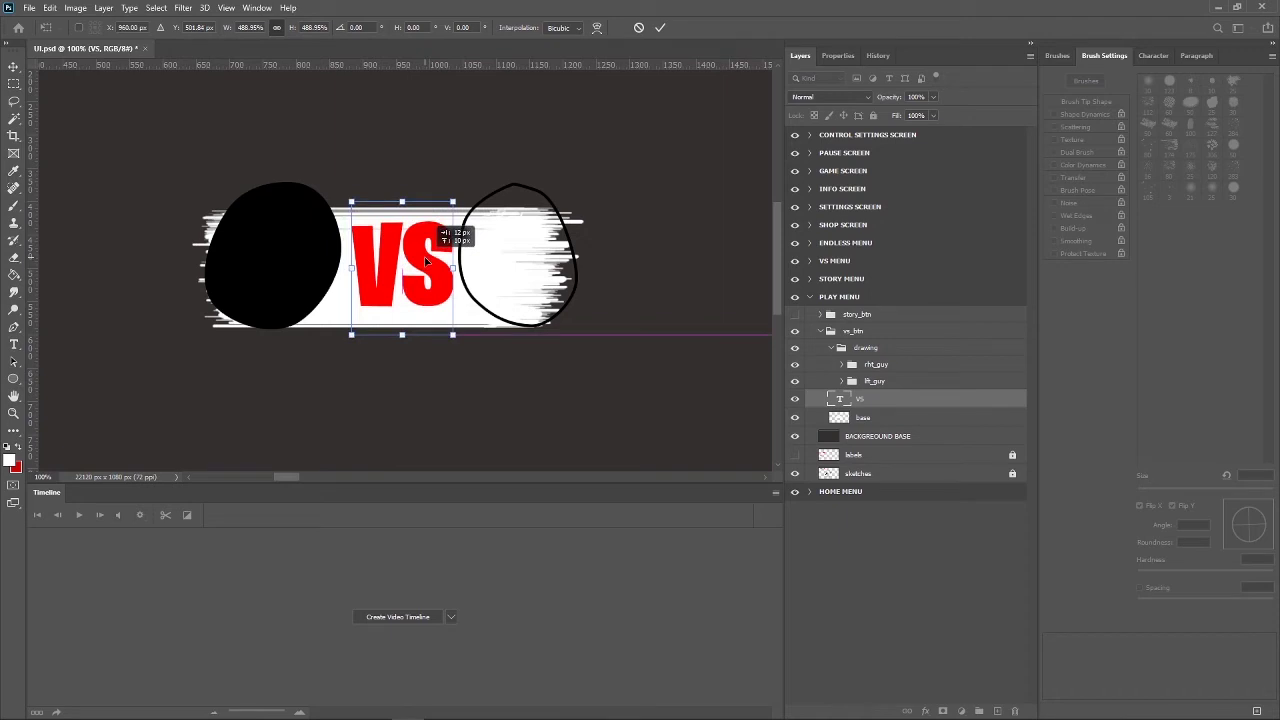
{"action": "left_click_drag", "start_coordinate": [426, 261], "coordinate": [426, 268]}
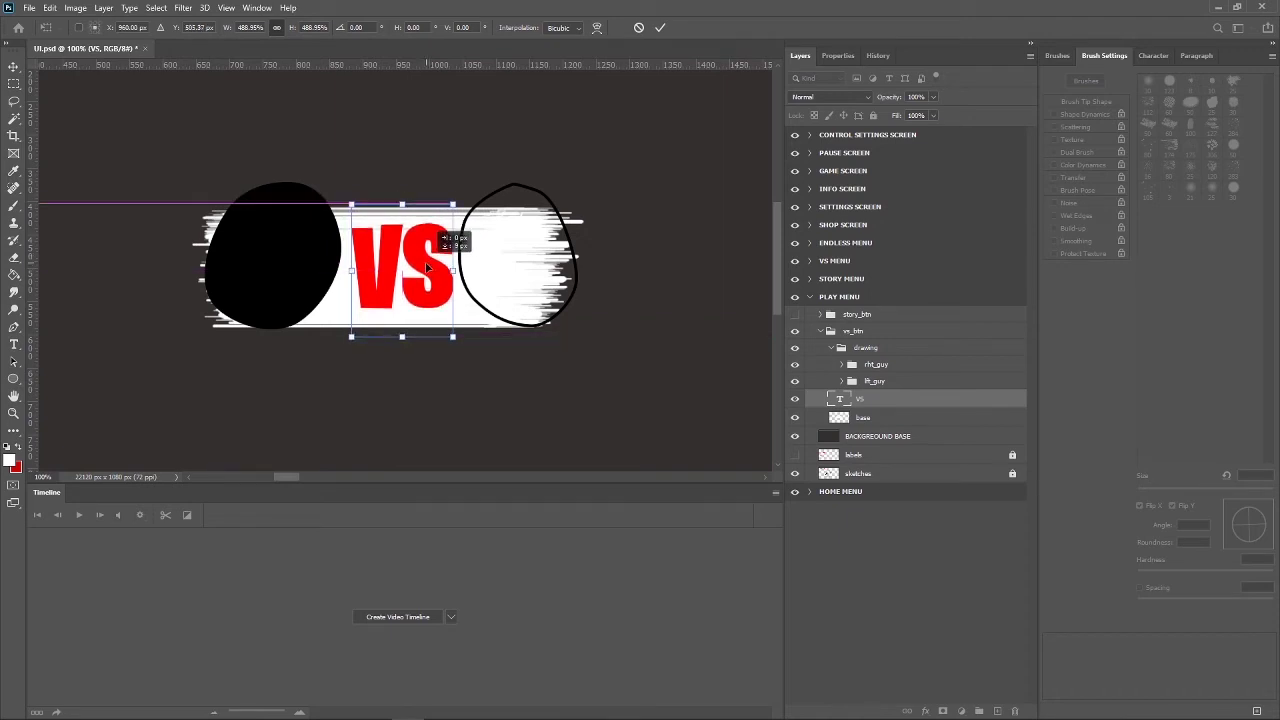
{"action": "left_click_drag", "start_coordinate": [427, 267], "coordinate": [427, 269]}
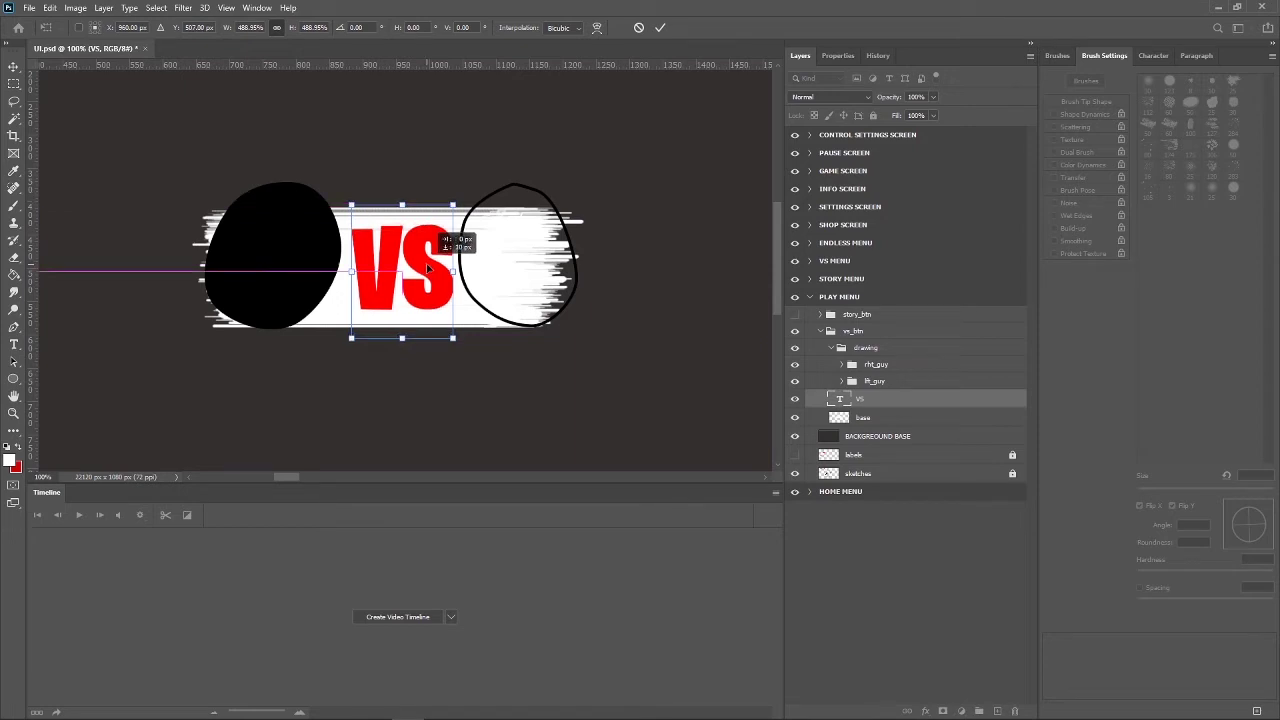
{"action": "left_click", "coordinate": [660, 28]}
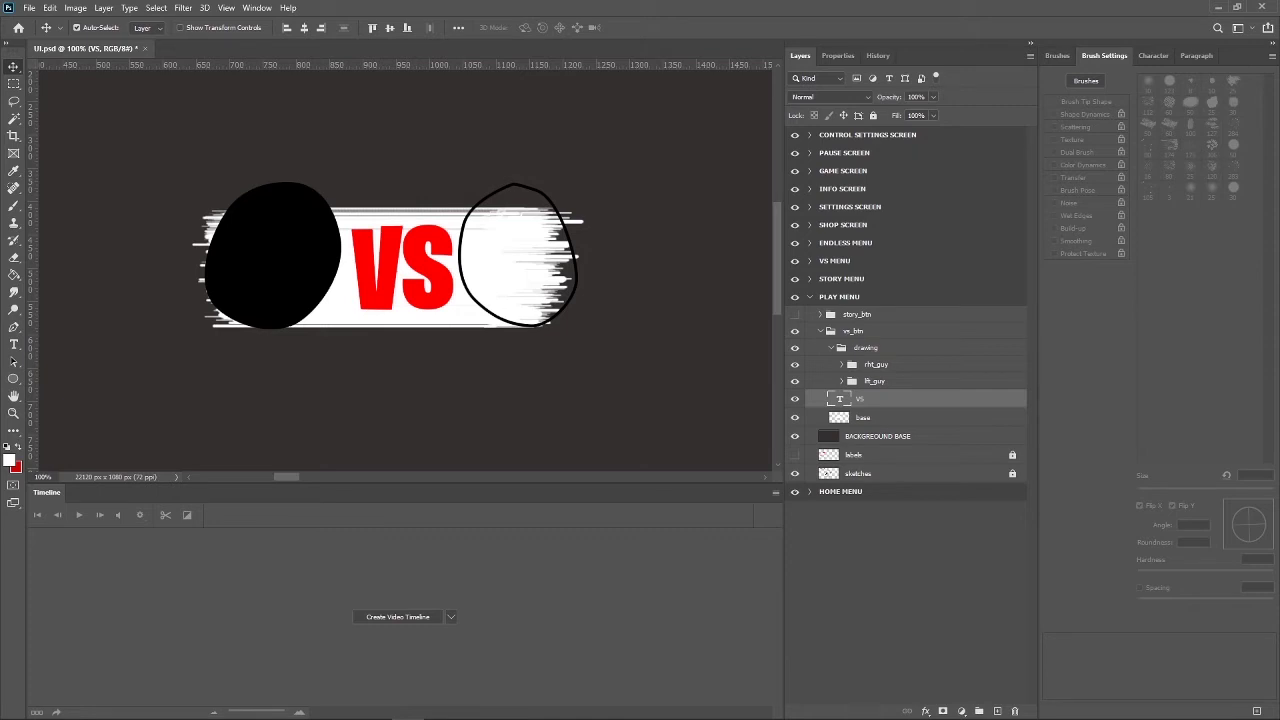
{"action": "key", "text": "alt+bracketleft"}
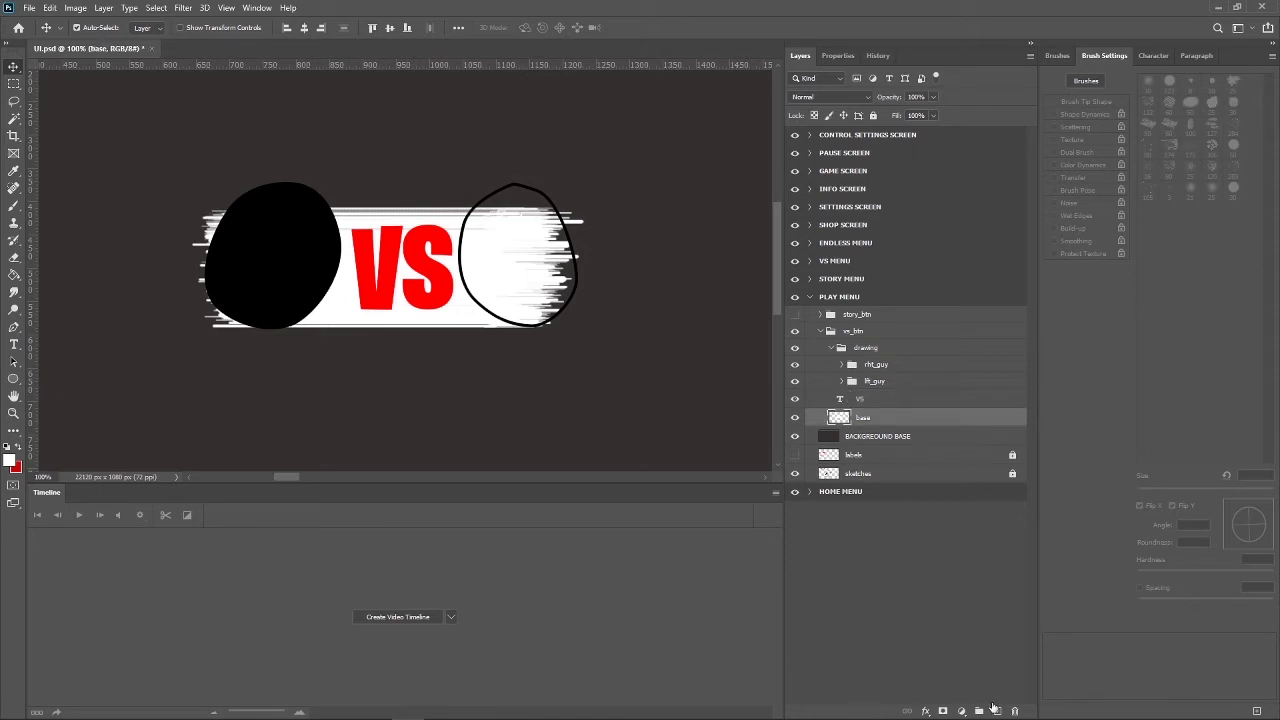
On a new layer above the base, set up a red spatter brush at 150 px.
{"action": "left_click", "coordinate": [995, 709]}
{"action": "left_click", "coordinate": [19, 445]}
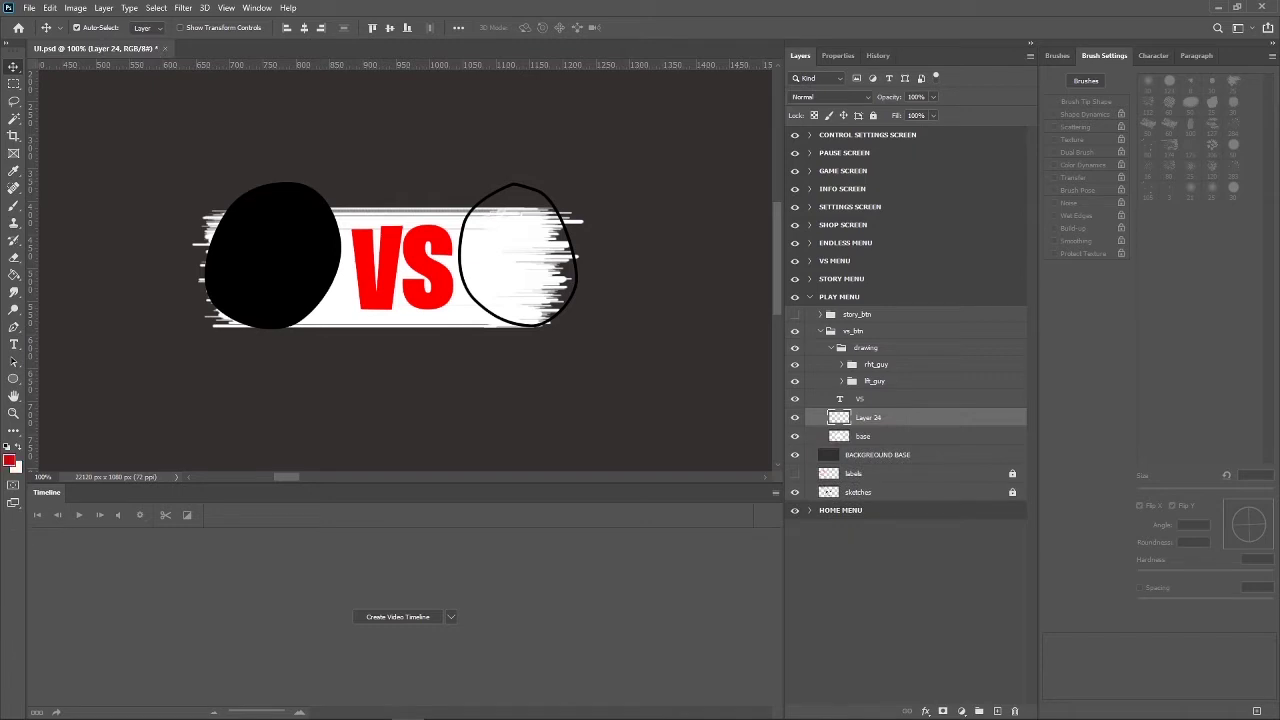
{"action": "left_click", "coordinate": [14, 205]}
{"action": "key", "text": "b"}
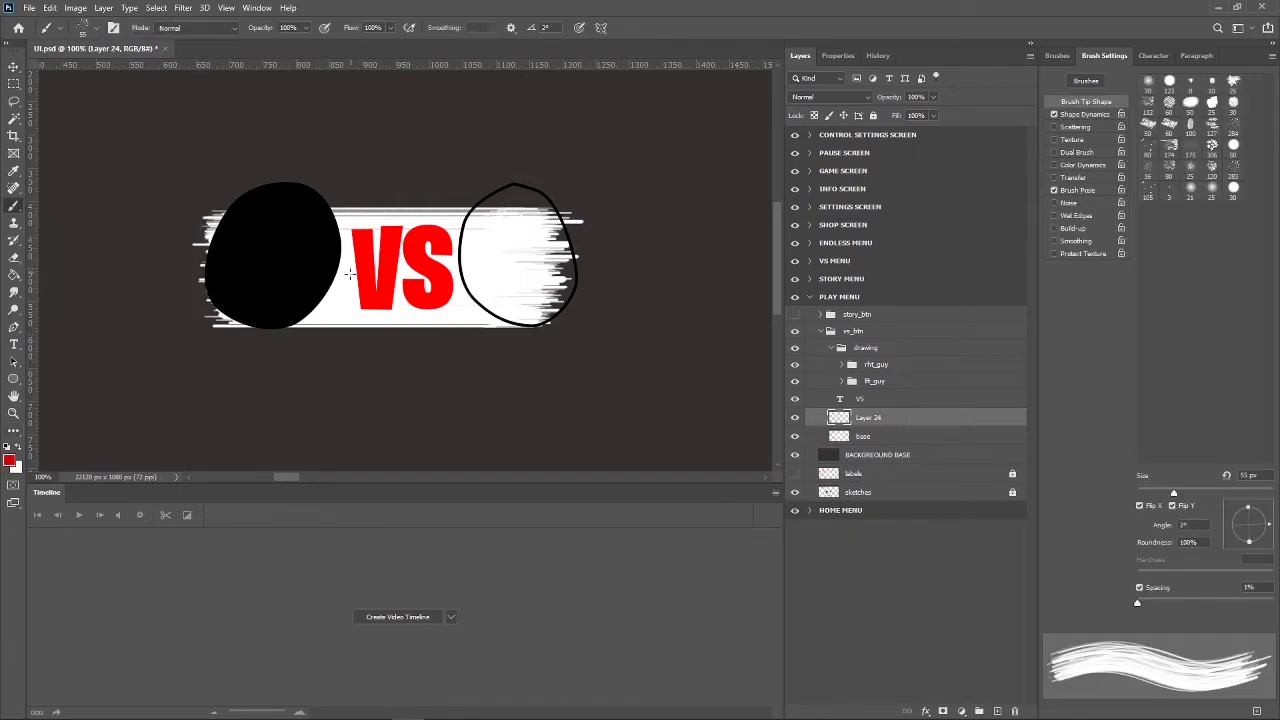
{"action": "left_click_drag", "start_coordinate": [346, 284], "coordinate": [345, 262]}
{"action": "key", "text": "ctrl+z"}
{"action": "left_click", "coordinate": [97, 27]}
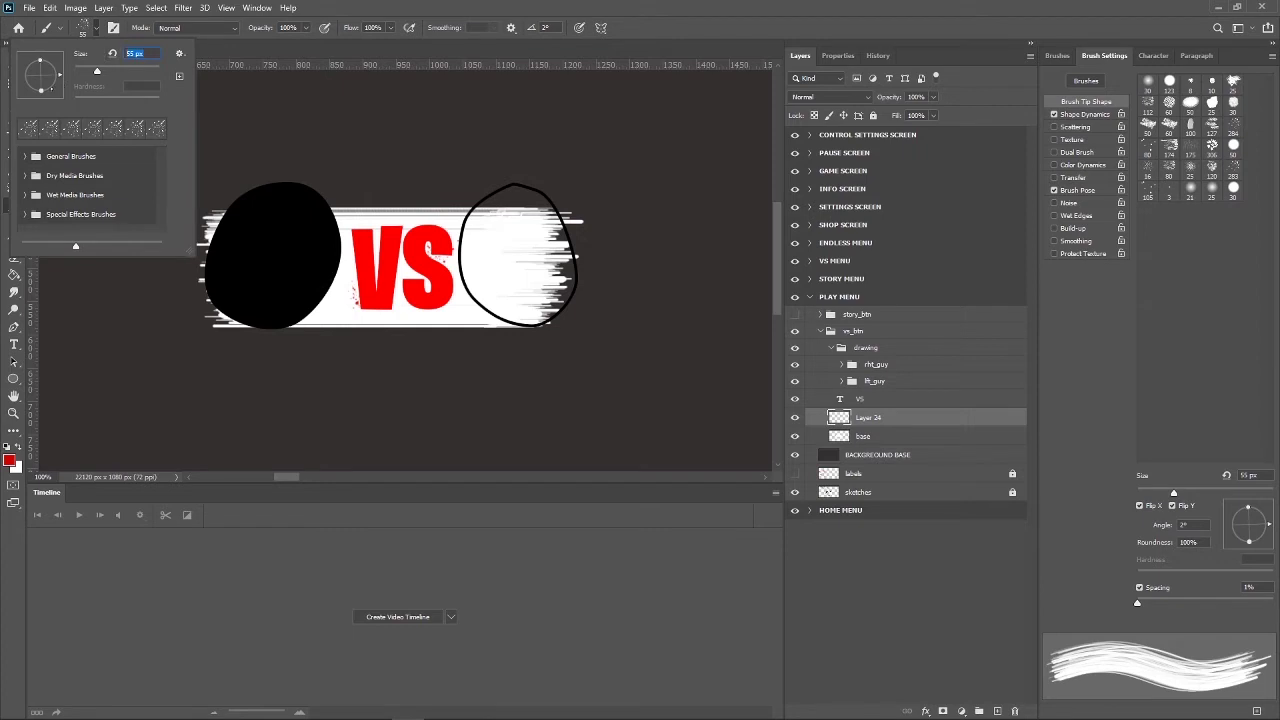
{"action": "type", "text": "150"}
{"action": "key", "text": "Return"}
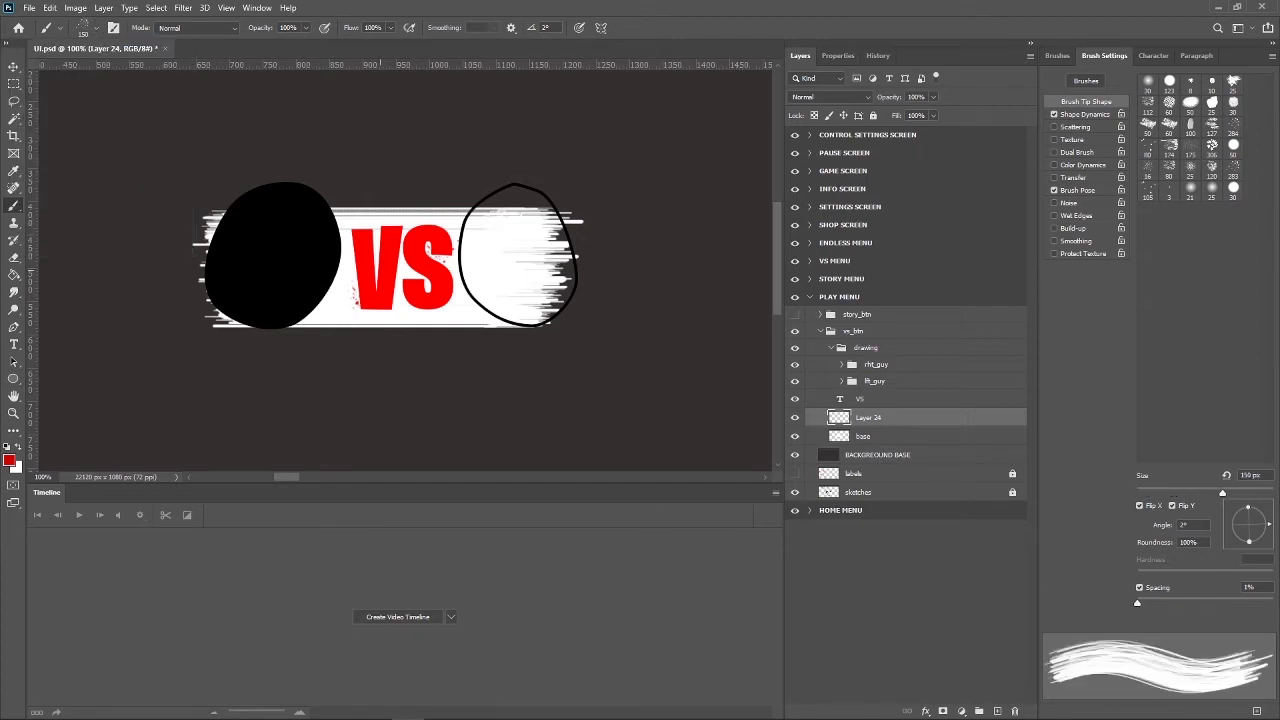
Stamp red spatter left of, above and below the VS letters.
{"action": "left_click", "coordinate": [350, 262]}
{"action": "left_click", "coordinate": [395, 305]}
{"action": "left_click", "coordinate": [427, 246]}
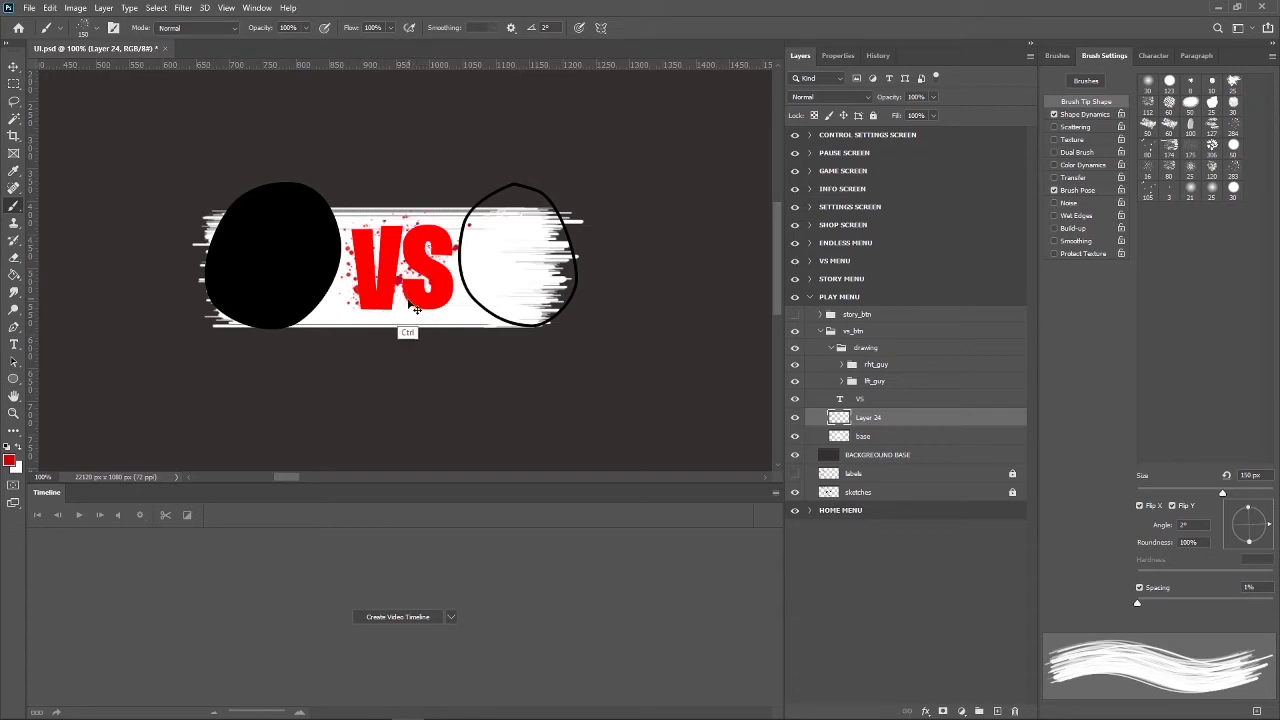
{"action": "left_click", "coordinate": [410, 298]}
{"action": "key", "text": "ctrl+z"}
{"action": "left_click", "coordinate": [413, 292]}
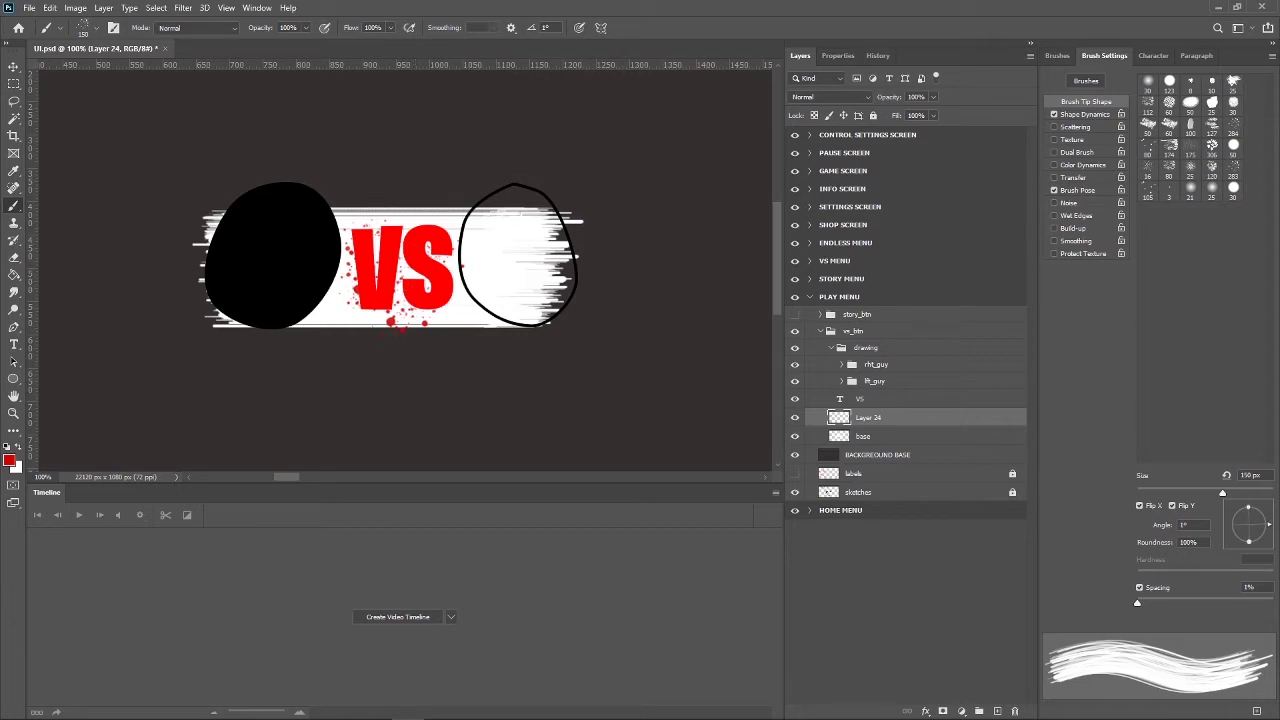
Rotate the spatter brush tip to -51° and re-stamp spatter below the letters.
{"action": "left_click_drag", "start_coordinate": [1264, 524], "coordinate": [1260, 540]}
{"action": "left_click", "coordinate": [408, 246]}
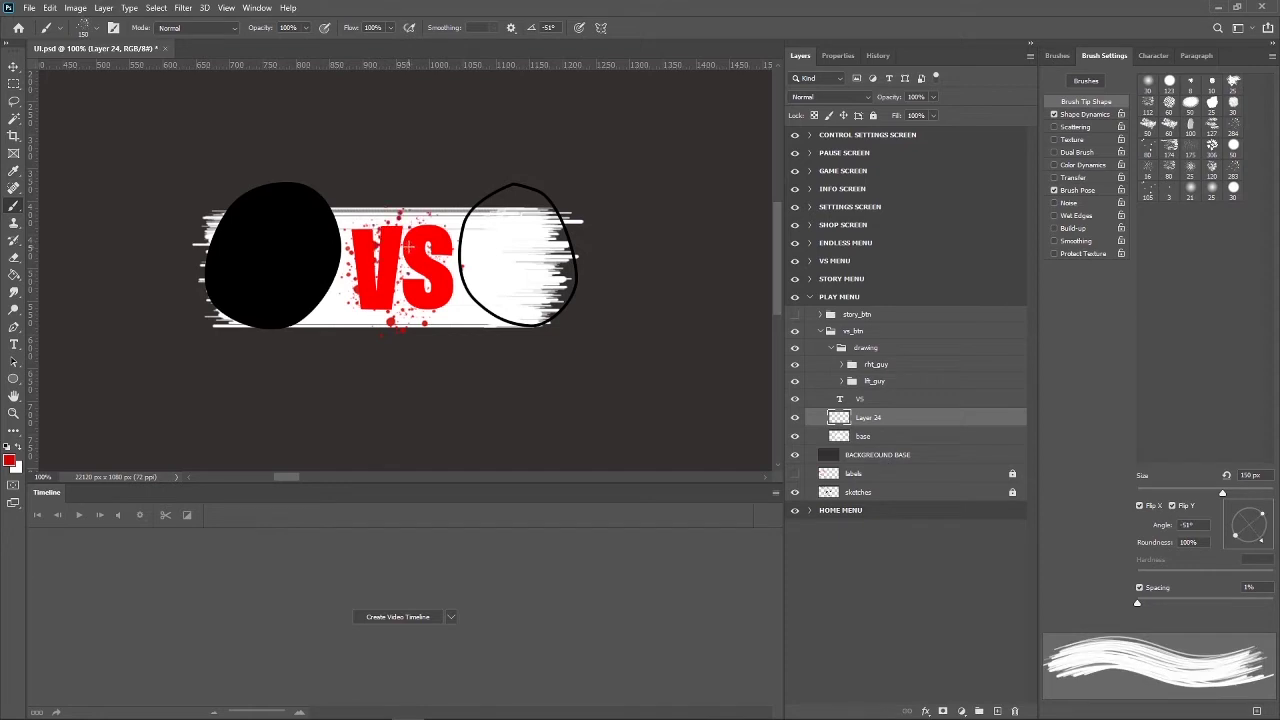
{"action": "key", "text": "ctrl+z"}
{"action": "left_click", "coordinate": [405, 250]}
{"action": "key", "text": "ctrl+z"}
{"action": "left_click", "coordinate": [407, 250]}
Check the head groups and begin renaming one with the rht prefix.
{"action": "left_click", "coordinate": [890, 381]}
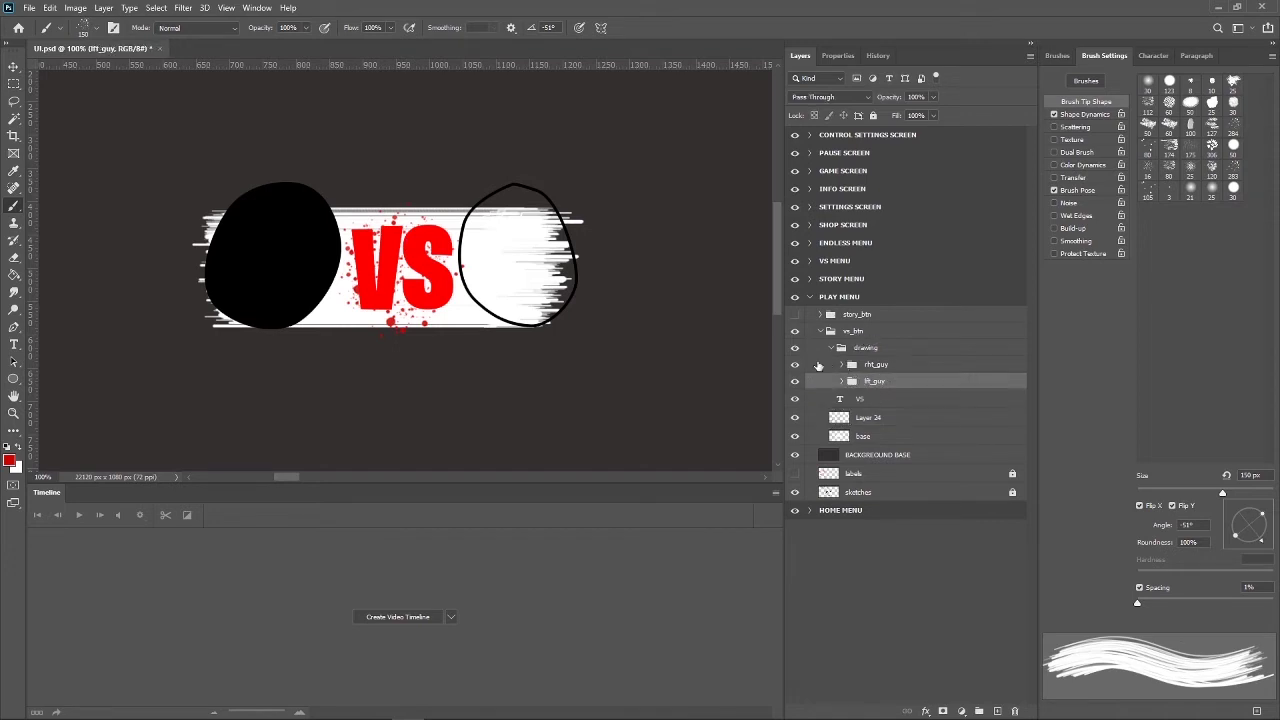
{"action": "left_click", "coordinate": [795, 366]}
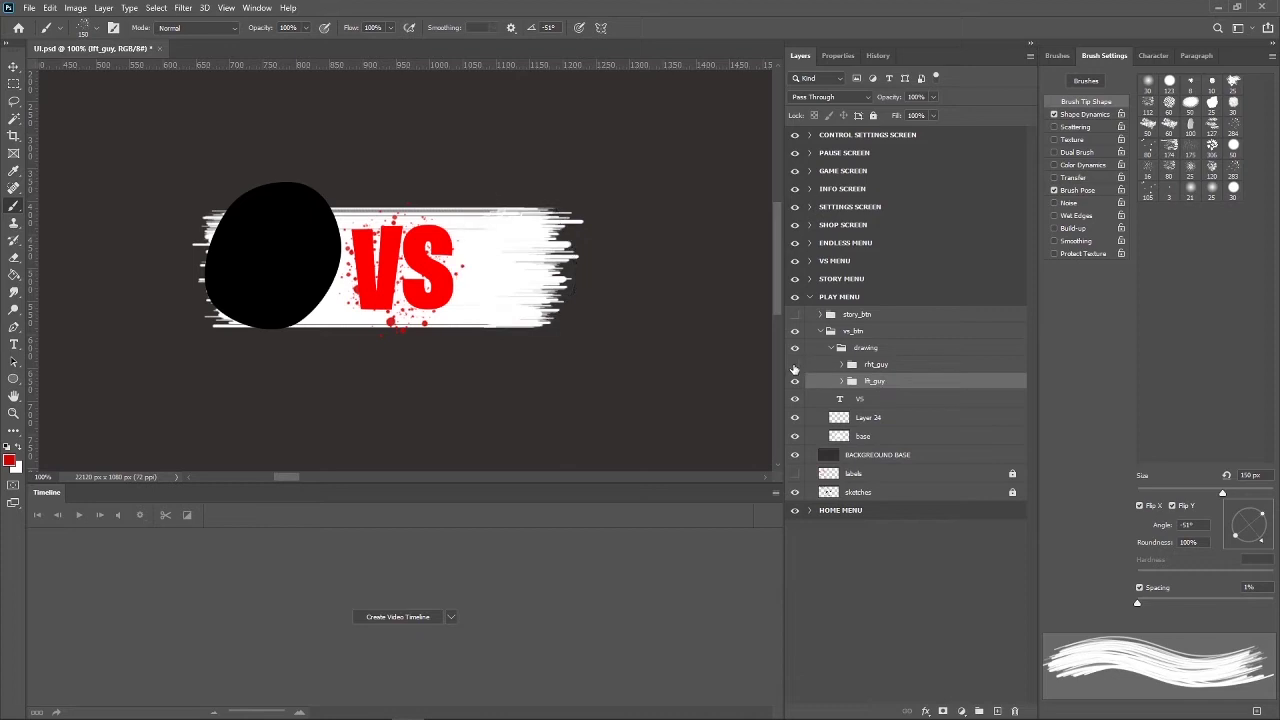
{"action": "double_click", "coordinate": [870, 366]}
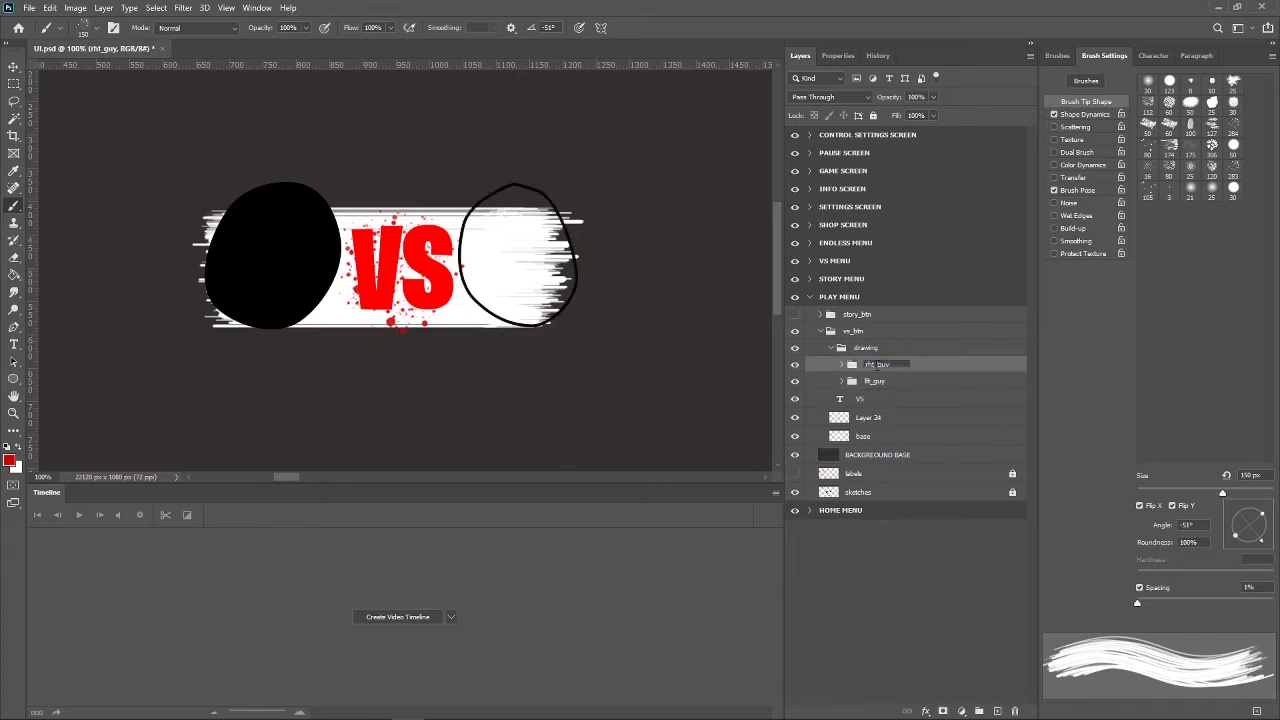
{"action": "type", "text": "rht"}
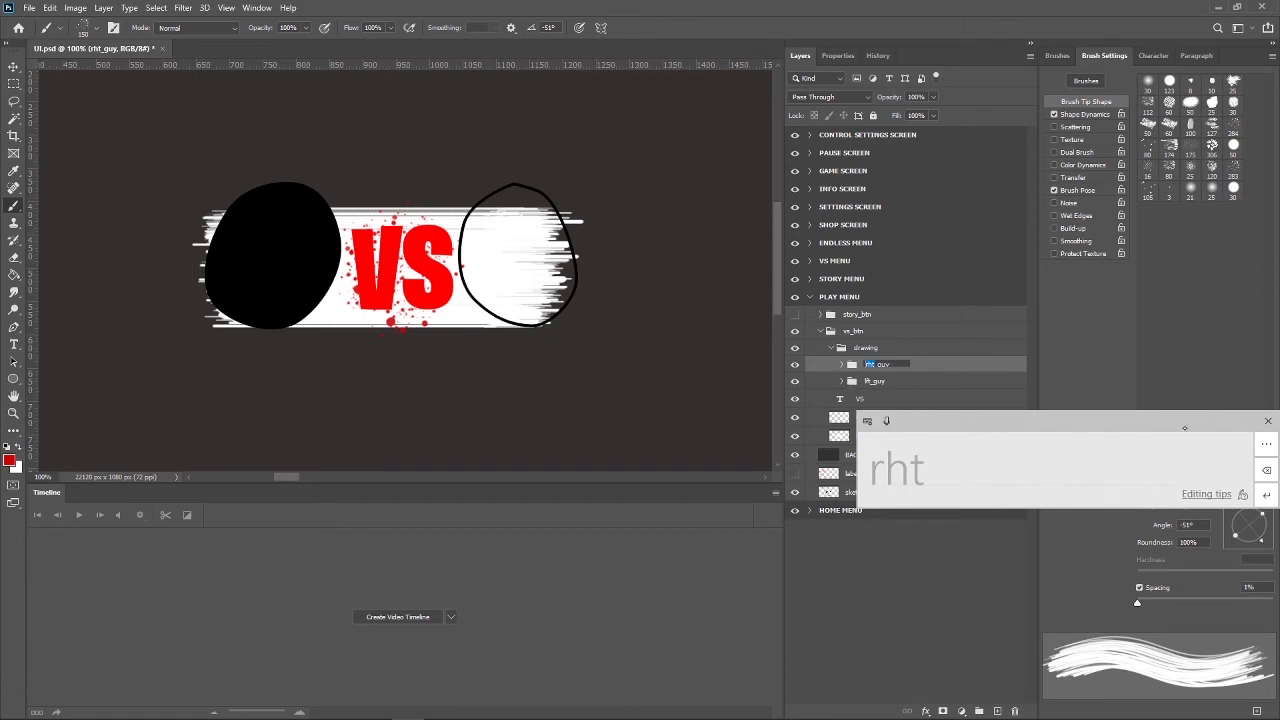
{"action": "left_click", "coordinate": [1266, 469]}
{"action": "left_click_drag", "start_coordinate": [869, 466], "coordinate": [887, 486]}
{"action": "left_click_drag", "start_coordinate": [882, 474], "coordinate": [894, 474]}
{"action": "key", "text": "BackSpace"}
{"action": "key", "text": "BackSpace"}
{"action": "key", "text": "BackSpace"}
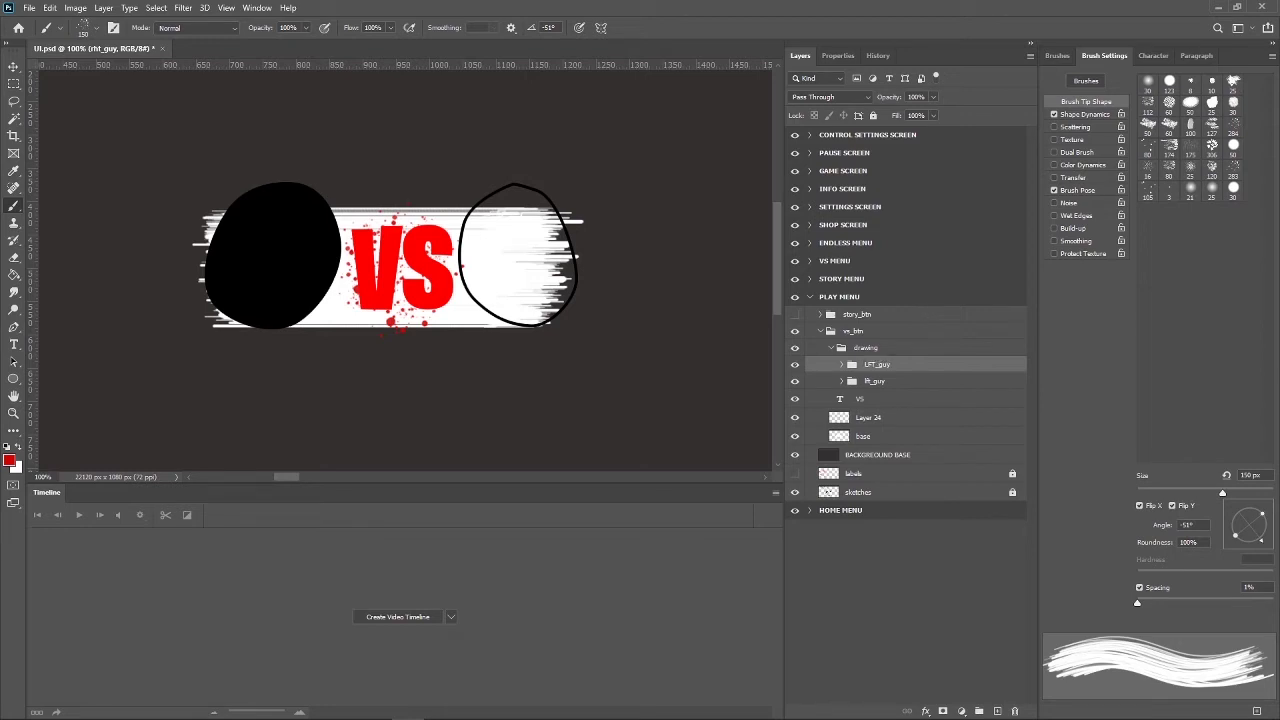
{"action": "left_click", "coordinate": [872, 381]}
Rename the other head group to lft_guy, toggling visibility to check its head.
{"action": "double_click", "coordinate": [872, 381]}
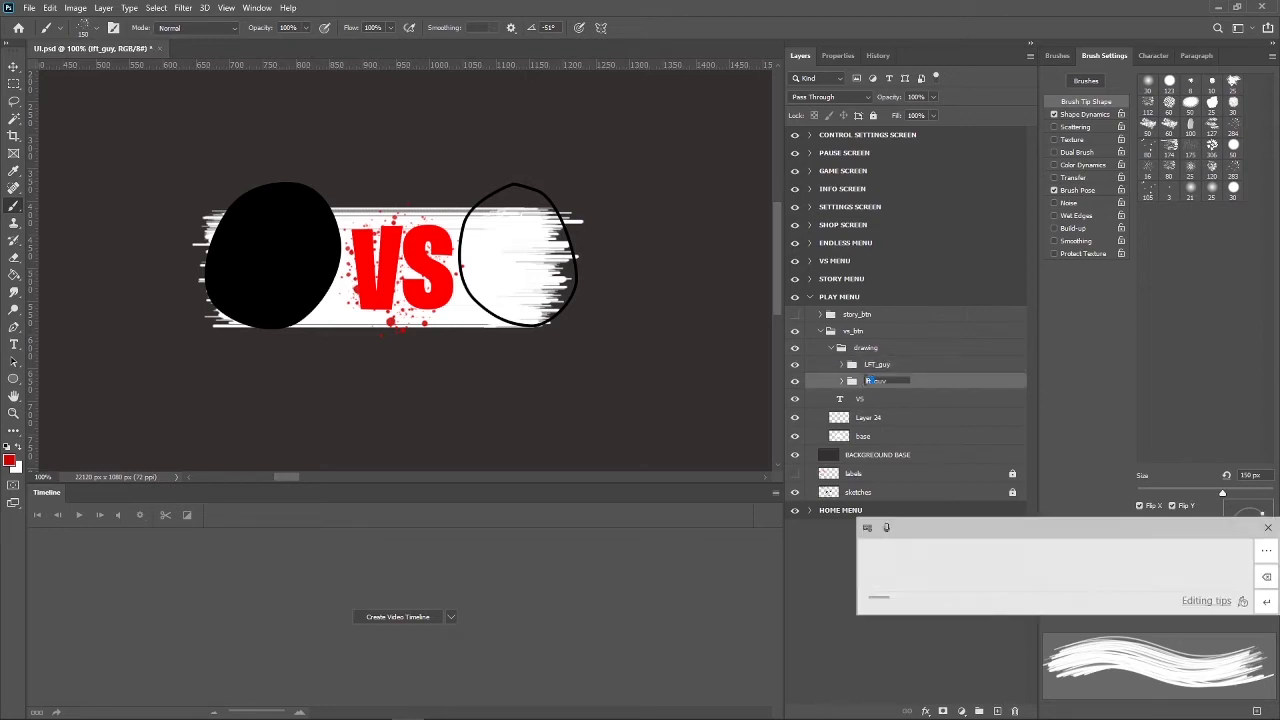
{"action": "type", "text": "lft_"}
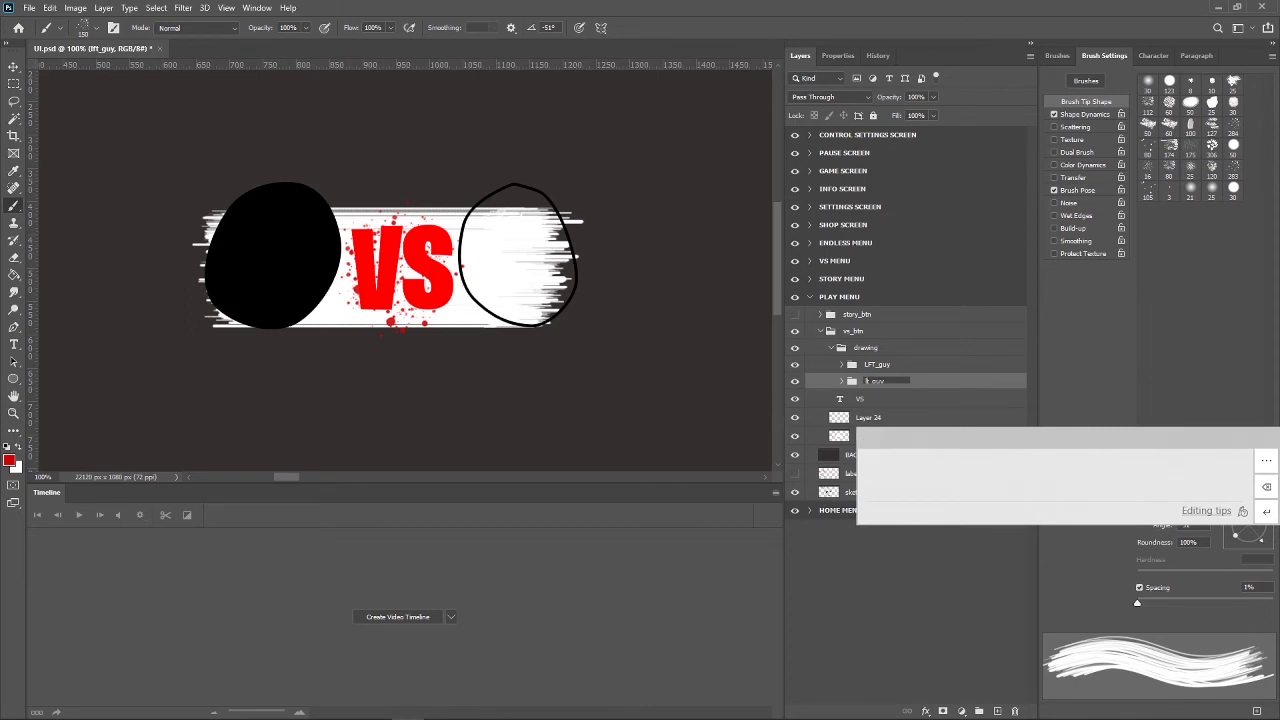
{"action": "key", "text": "BackSpace"}
{"action": "type", "text": "rht"}
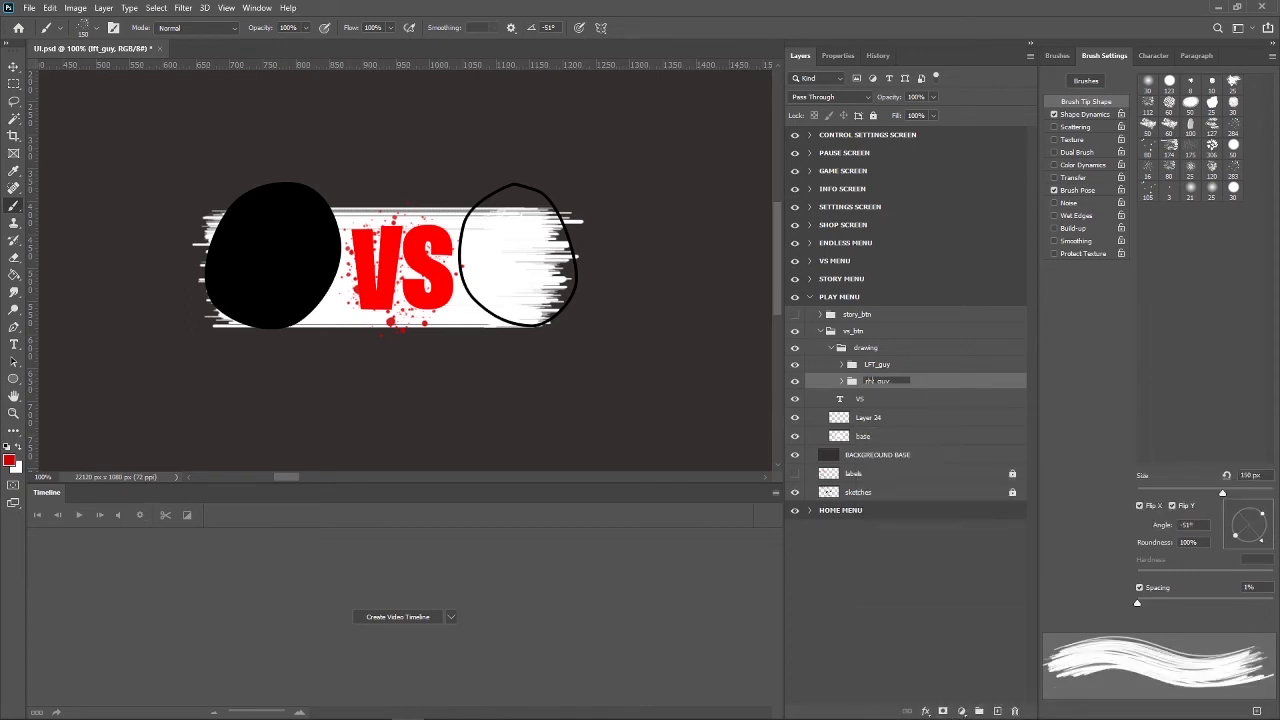
{"action": "double_click", "coordinate": [876, 364]}
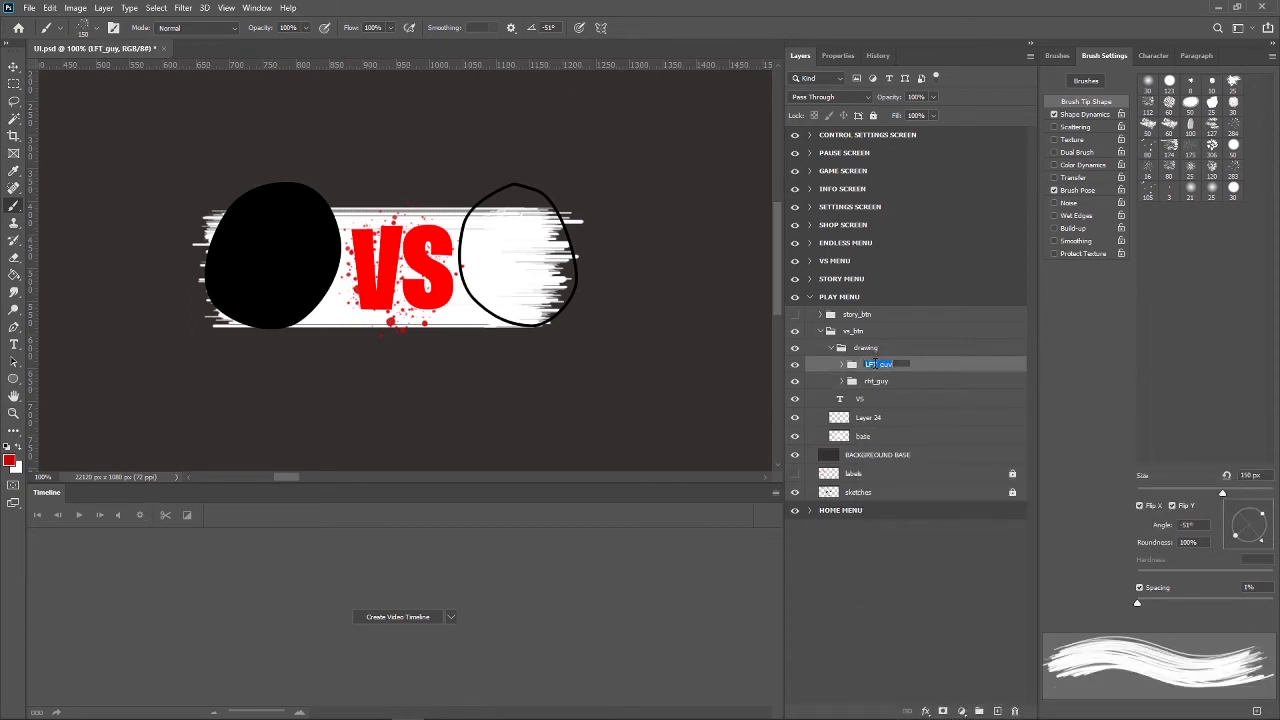
{"action": "key", "text": "BackSpace"}
{"action": "key", "text": "Return"}
{"action": "key", "text": "ctrl+comma"}
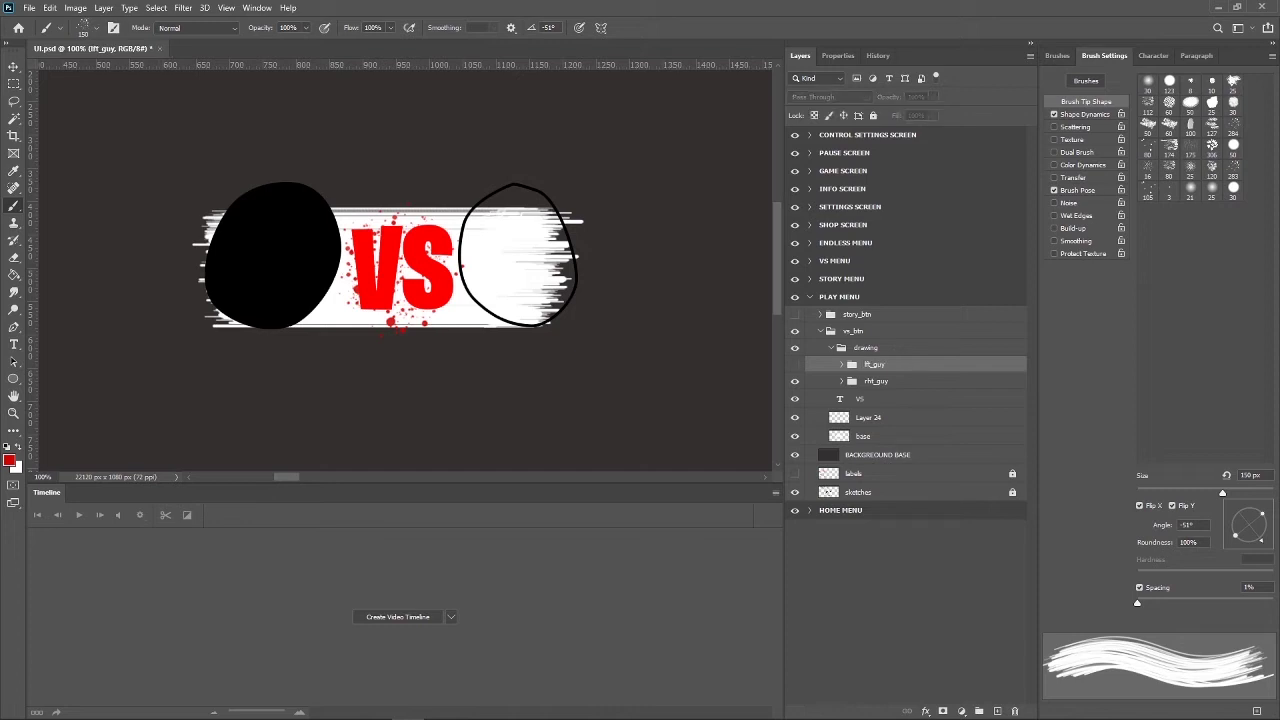
{"action": "key", "text": "ctrl+comma"}
{"action": "left_click", "coordinate": [795, 381]}
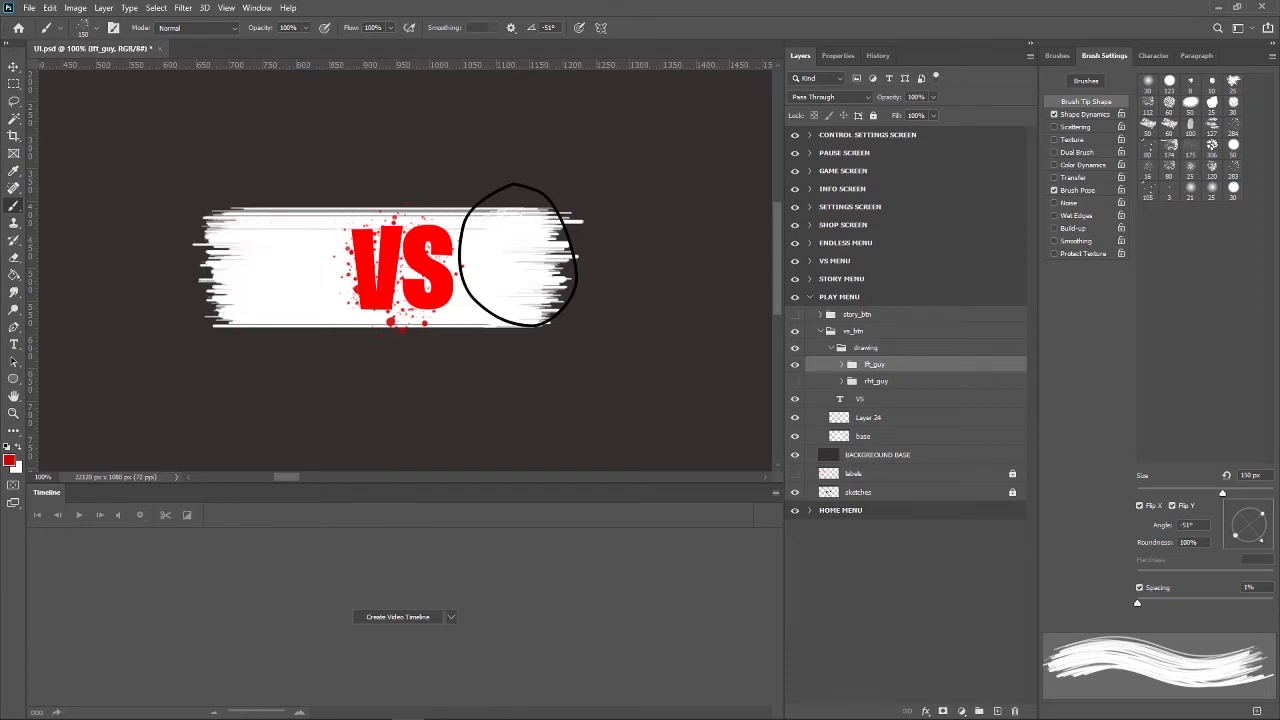
{"action": "left_click", "coordinate": [795, 381]}
Correct the names so the lower group is lft_guy and the upper is rht_guy.
{"action": "double_click", "coordinate": [876, 381]}
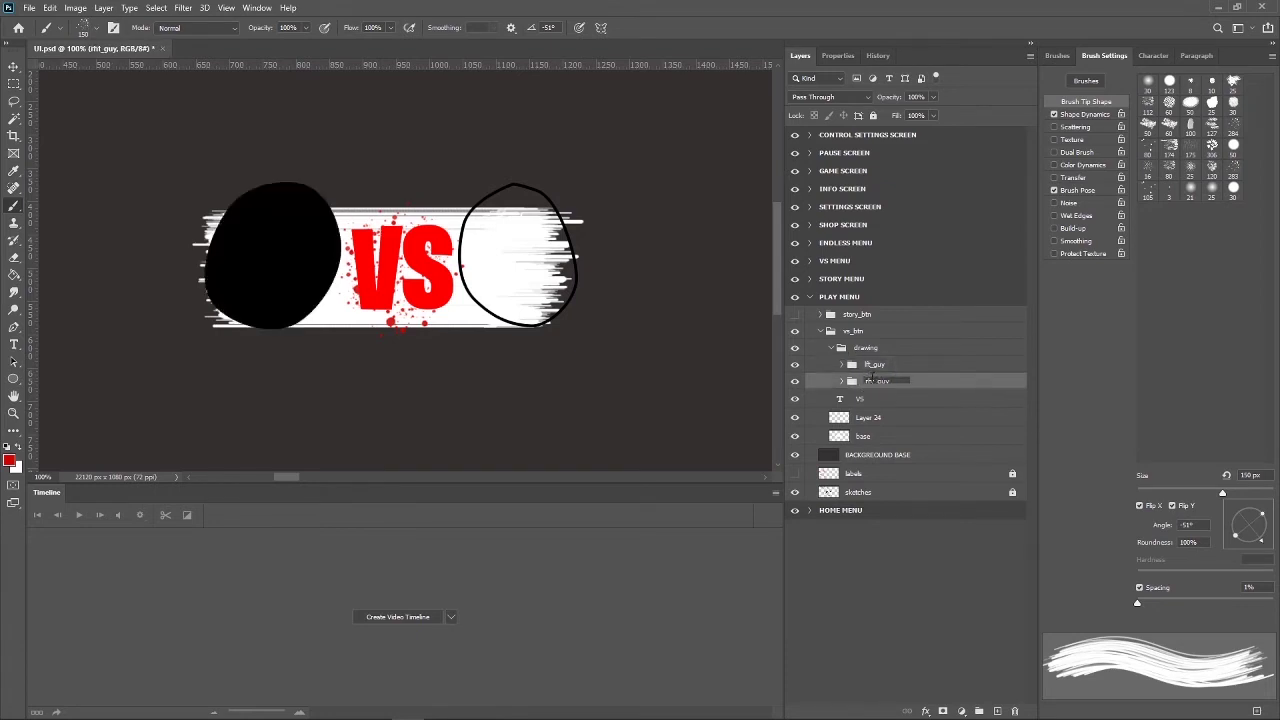
{"action": "left_click", "coordinate": [873, 381]}
{"action": "key", "text": "BackSpace"}
{"action": "key", "text": "BackSpace"}
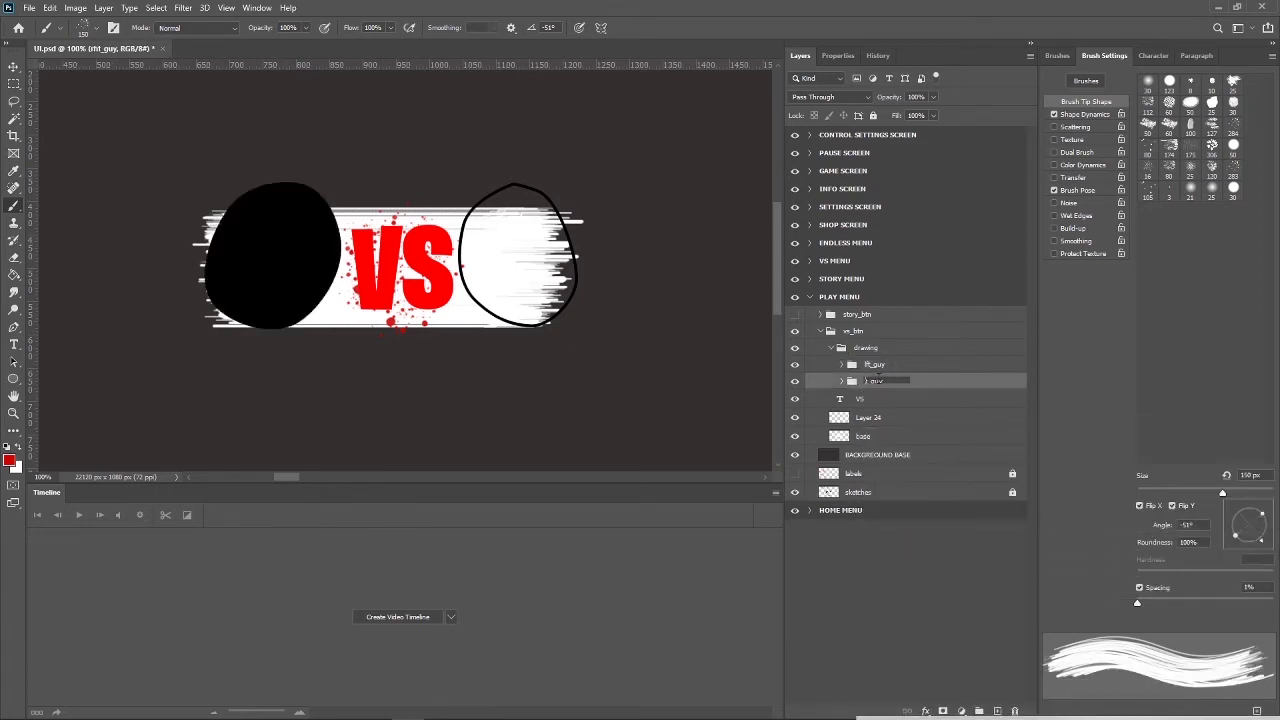
{"action": "type", "text": "lft"}
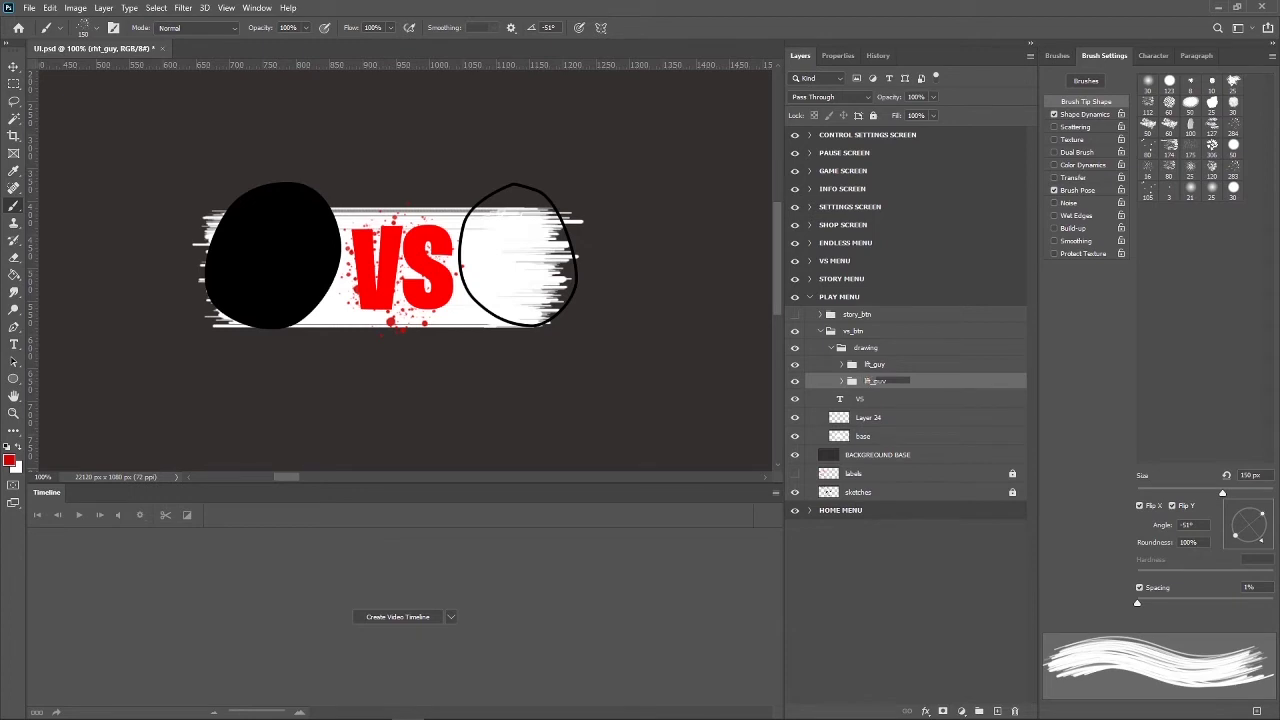
{"action": "key", "text": "Return"}
{"action": "double_click", "coordinate": [869, 364]}
{"action": "key", "text": "BackSpace"}
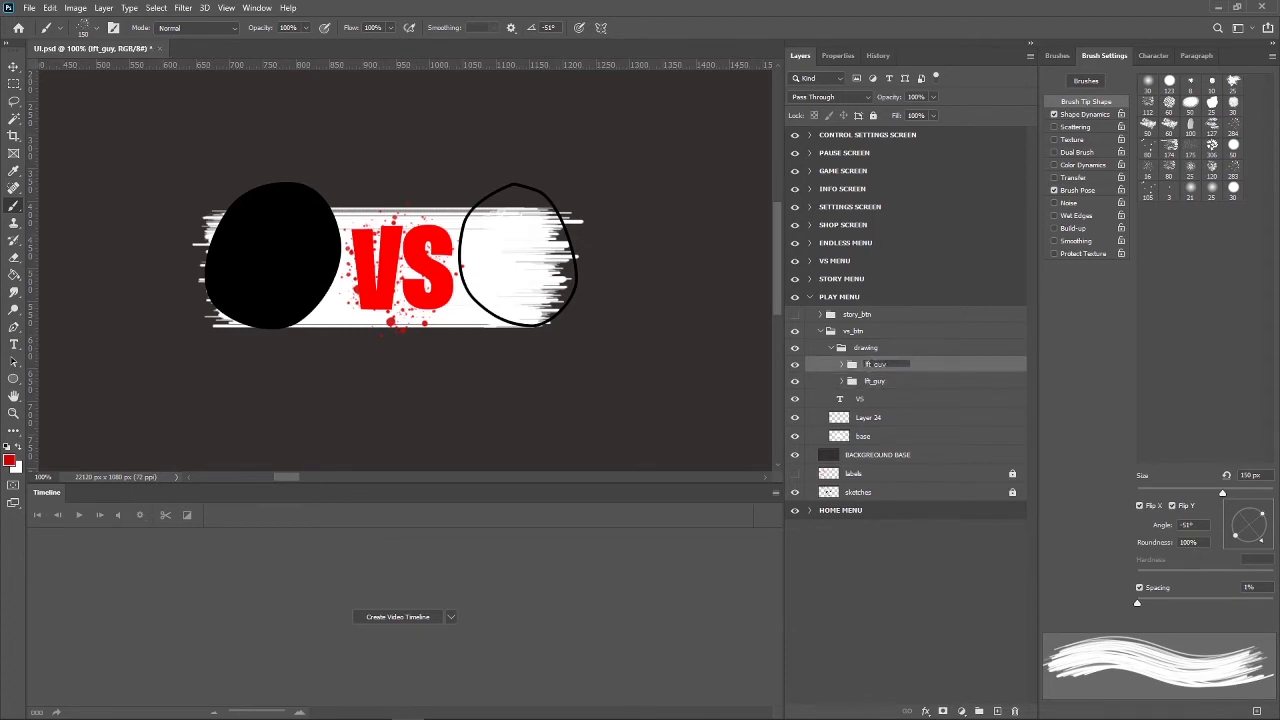
{"action": "type", "text": "r"}
{"action": "type", "text": "h"}
{"action": "key", "text": "Return"}
Add a new empty Layer 25 inside the lft_guy group.
{"action": "key", "text": "ctrl+comma"}
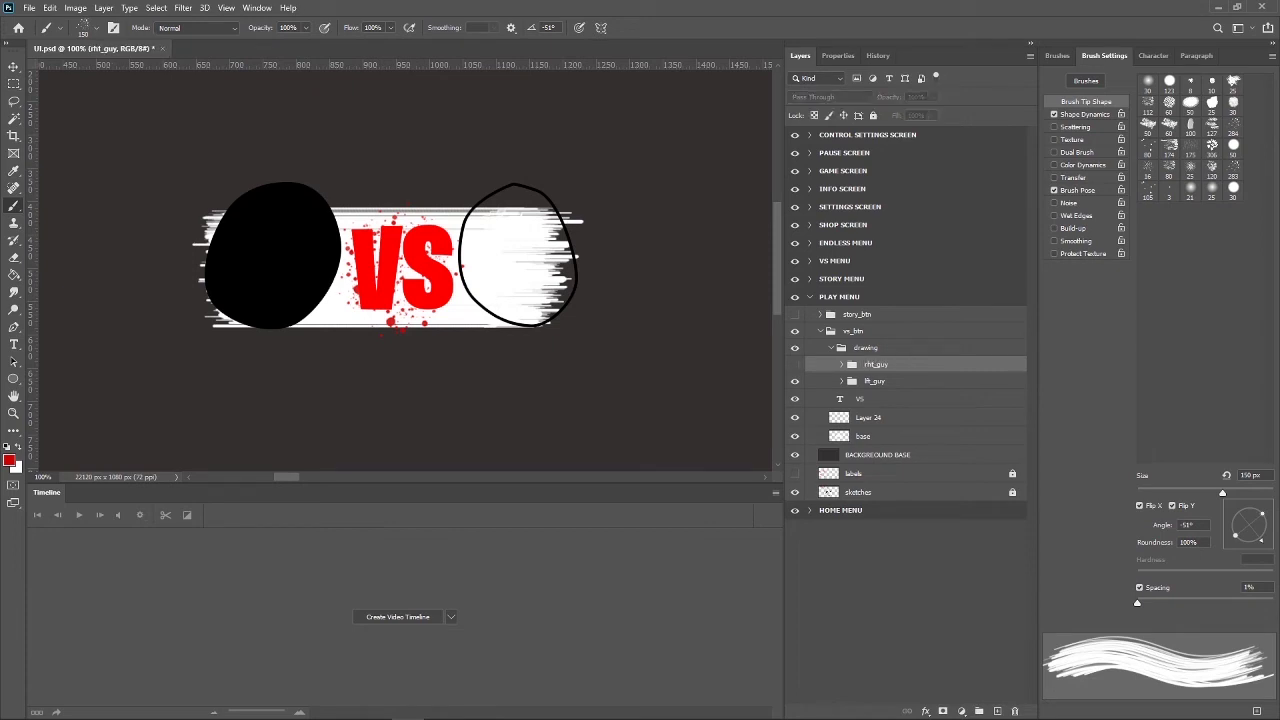
{"action": "key", "text": "ctrl+comma"}
{"action": "left_click", "coordinate": [930, 382]}
{"action": "left_click", "coordinate": [997, 711]}
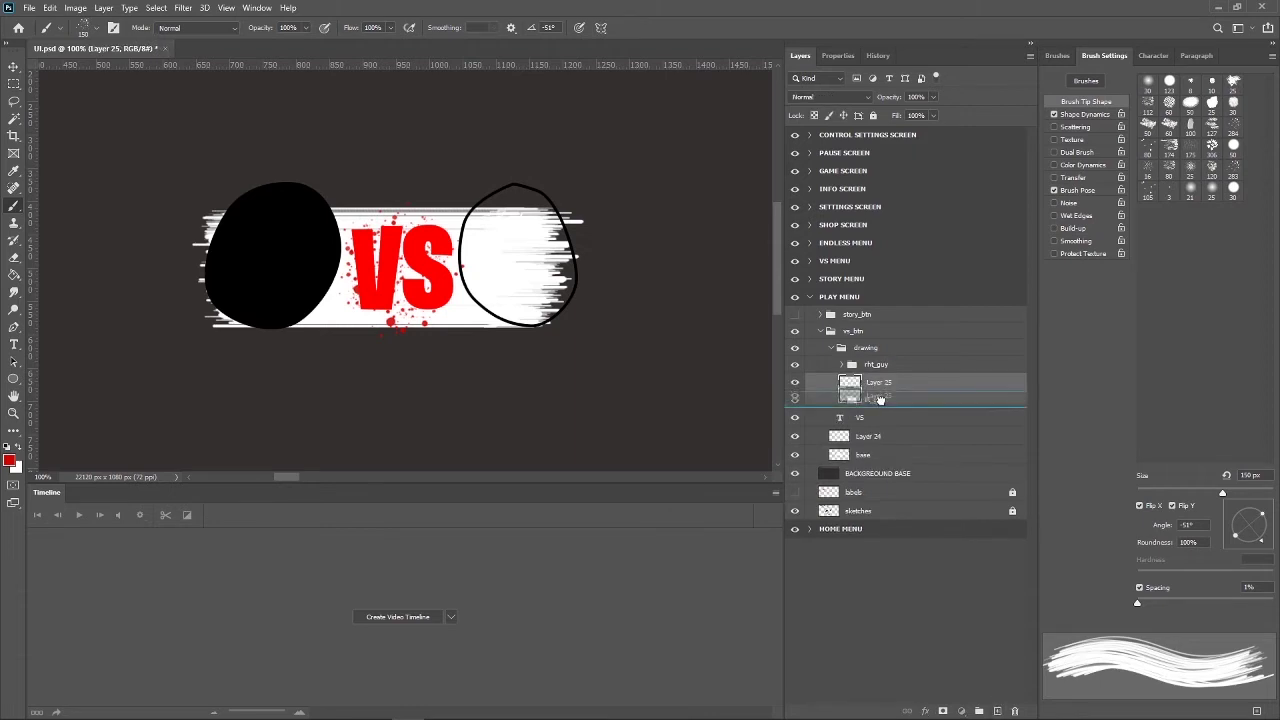
{"action": "key", "text": "Delete"}
Move Layer 25 to the bottom of lft_guy and paint black over the circle's white streaks.
{"action": "left_click", "coordinate": [843, 381]}
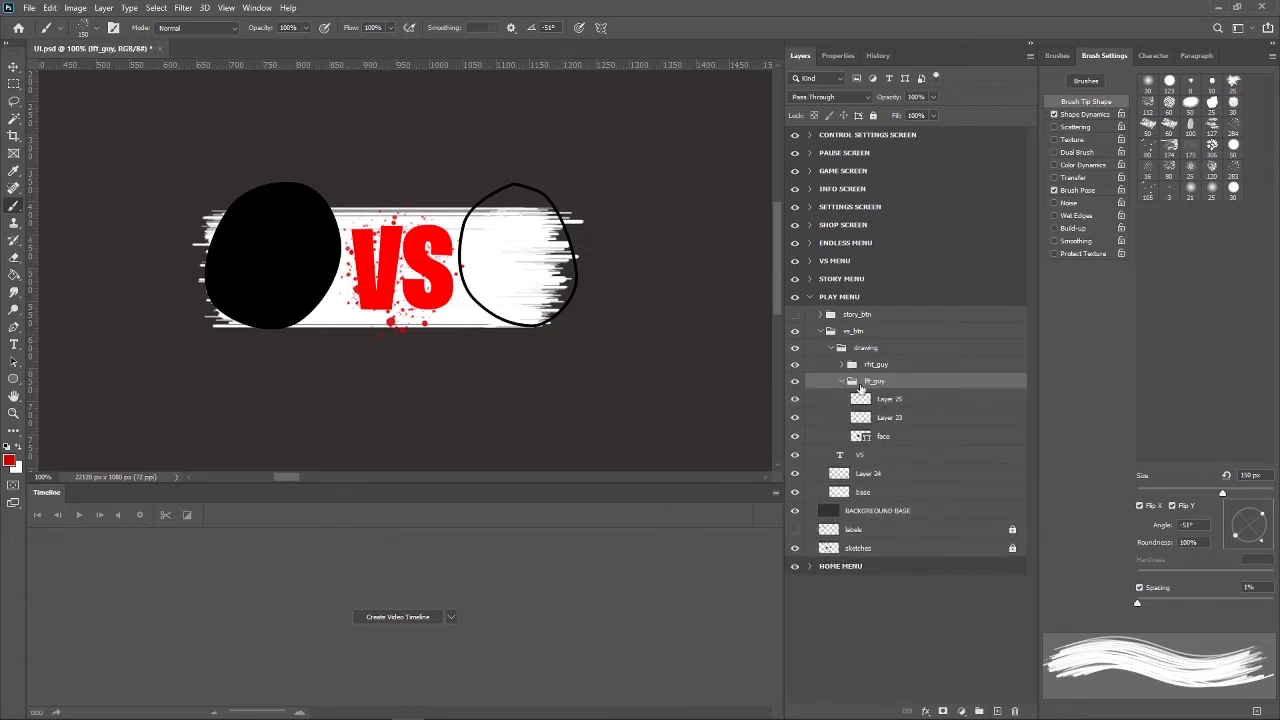
{"action": "left_click_drag", "start_coordinate": [899, 404], "coordinate": [897, 442]}
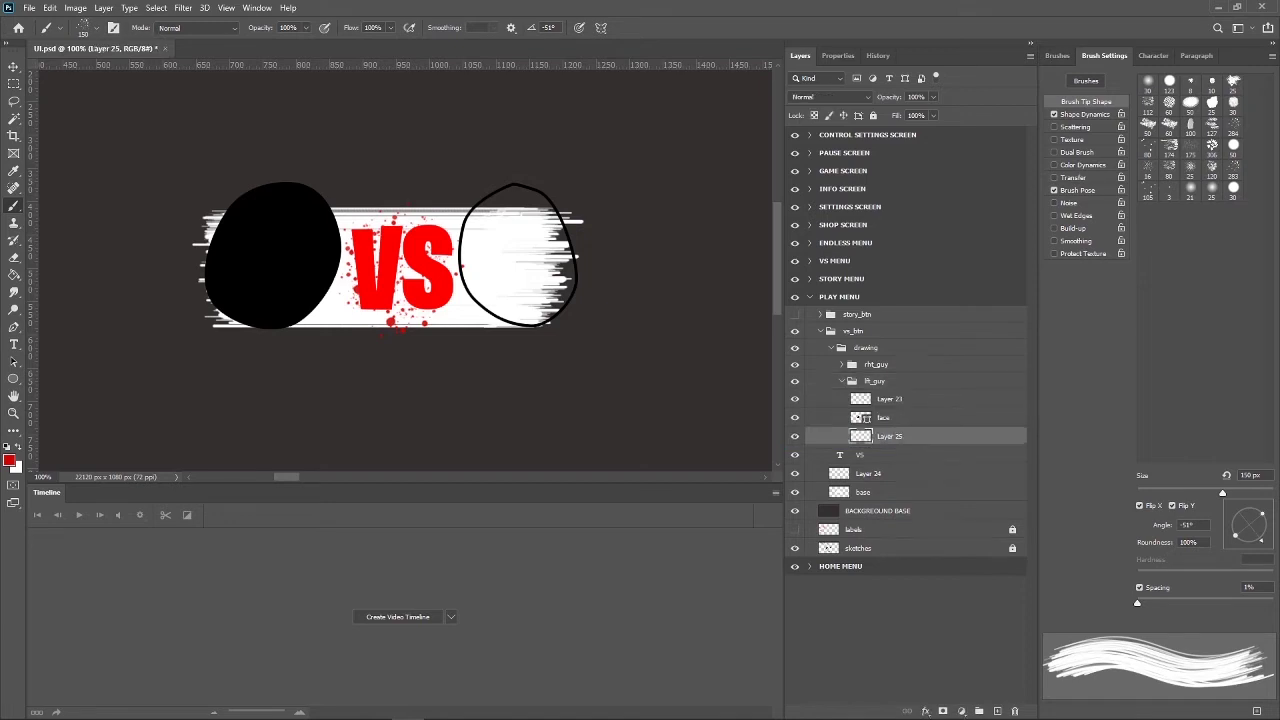
{"action": "left_click", "coordinate": [9, 460]}
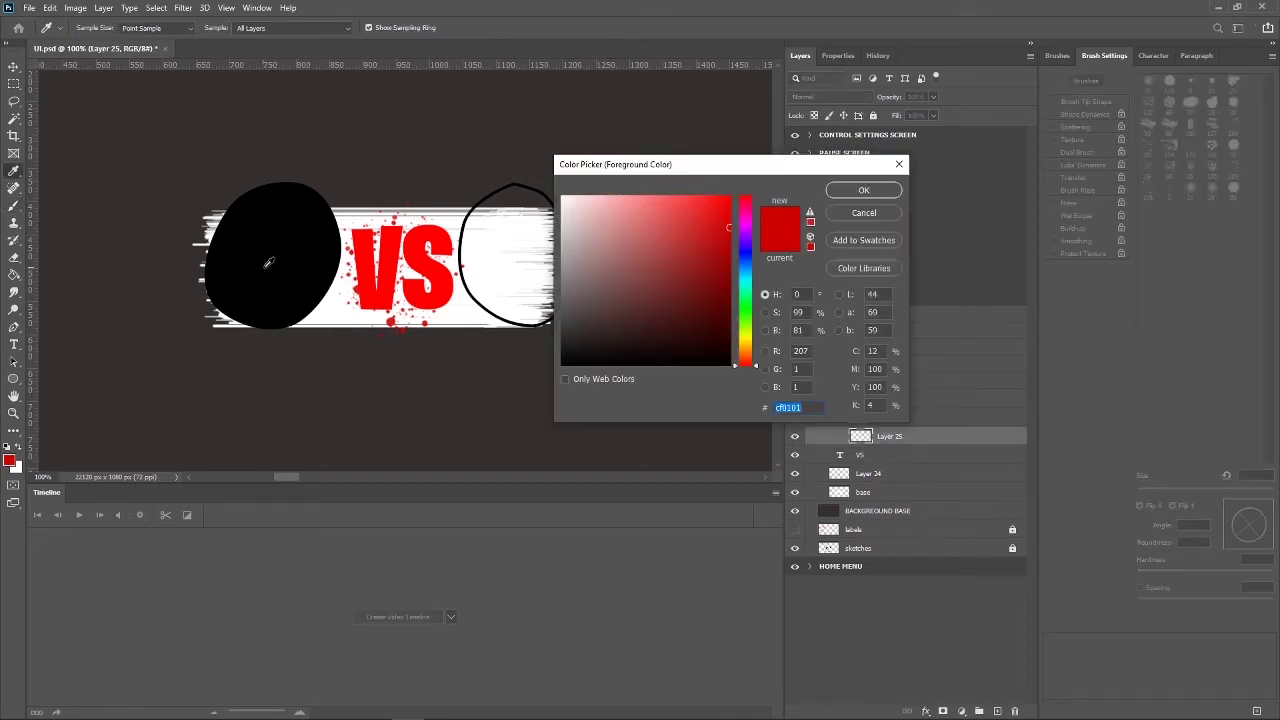
{"action": "left_click", "coordinate": [290, 252]}
{"action": "left_click", "coordinate": [864, 190]}
{"action": "key", "text": "b"}
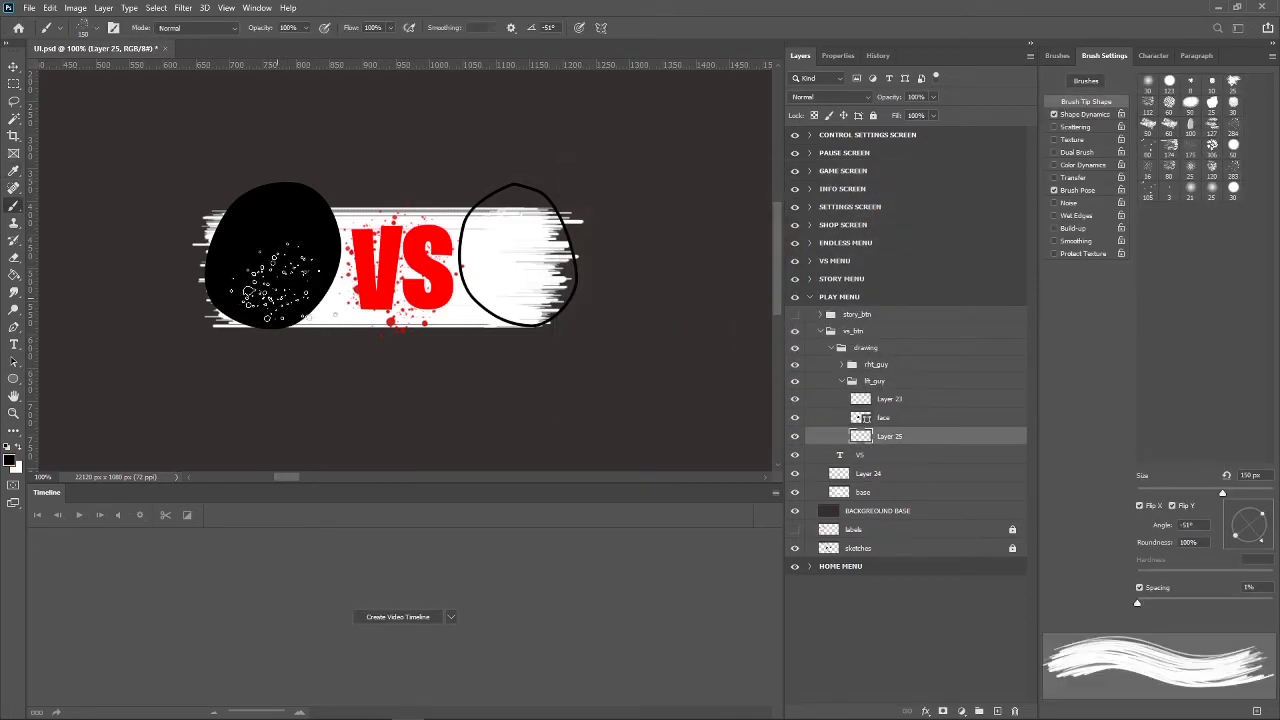
{"action": "mouse_move", "coordinate": [250, 285]}
{"action": "left_mouse_down"}
{"action": "mouse_move", "coordinate": [257, 214]}
{"action": "mouse_move", "coordinate": [214, 257]}
{"action": "mouse_move", "coordinate": [305, 310]}
{"action": "mouse_move", "coordinate": [318, 295]}
{"action": "left_mouse_up"}
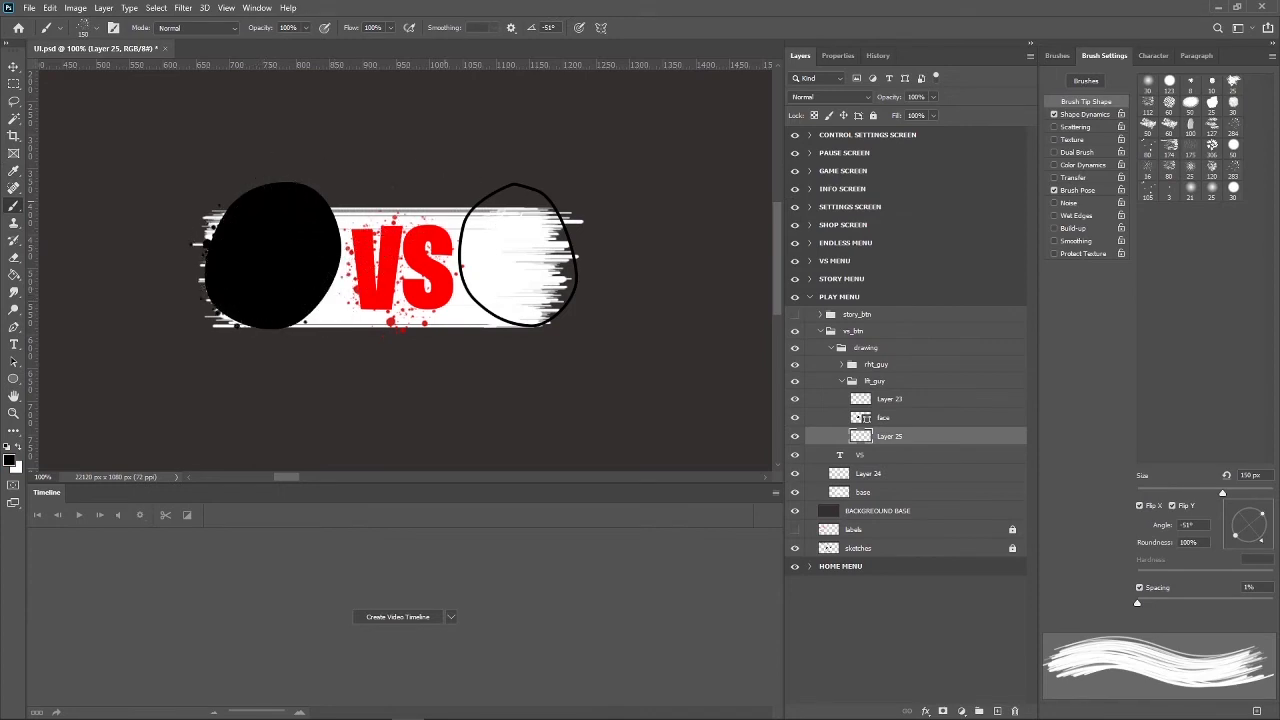
Rotate the splatter brush tip and stamp black splatter on the left head's edge.
{"action": "left_click_drag", "start_coordinate": [1260, 518], "coordinate": [1249, 540]}
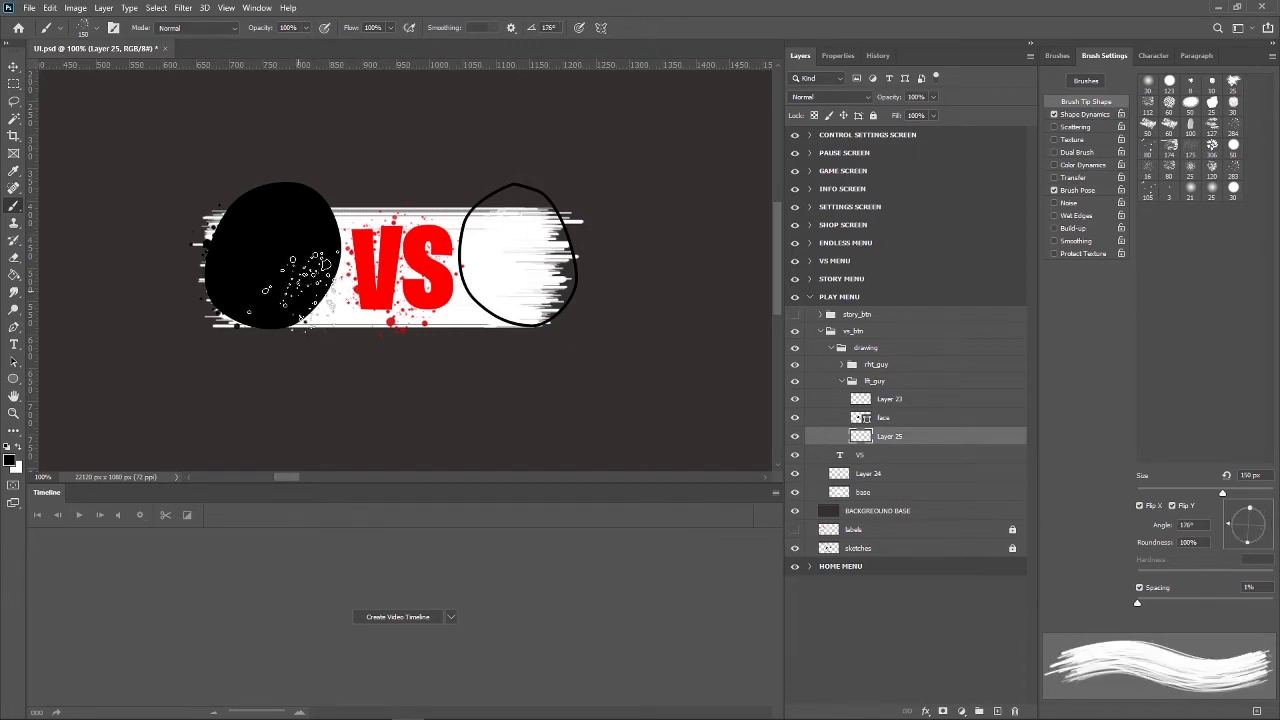
{"action": "left_click_drag", "start_coordinate": [1229, 521], "coordinate": [1230, 527]}
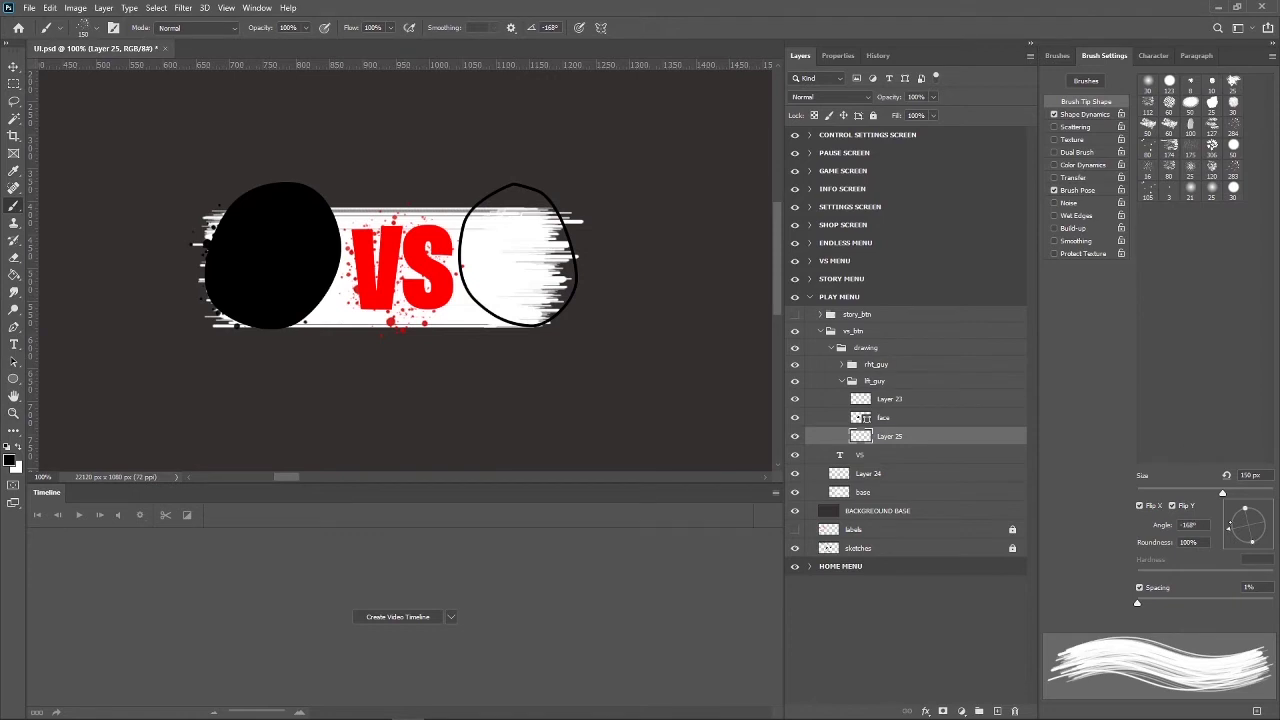
{"action": "left_click_drag", "start_coordinate": [1229, 524], "coordinate": [1257, 512]}
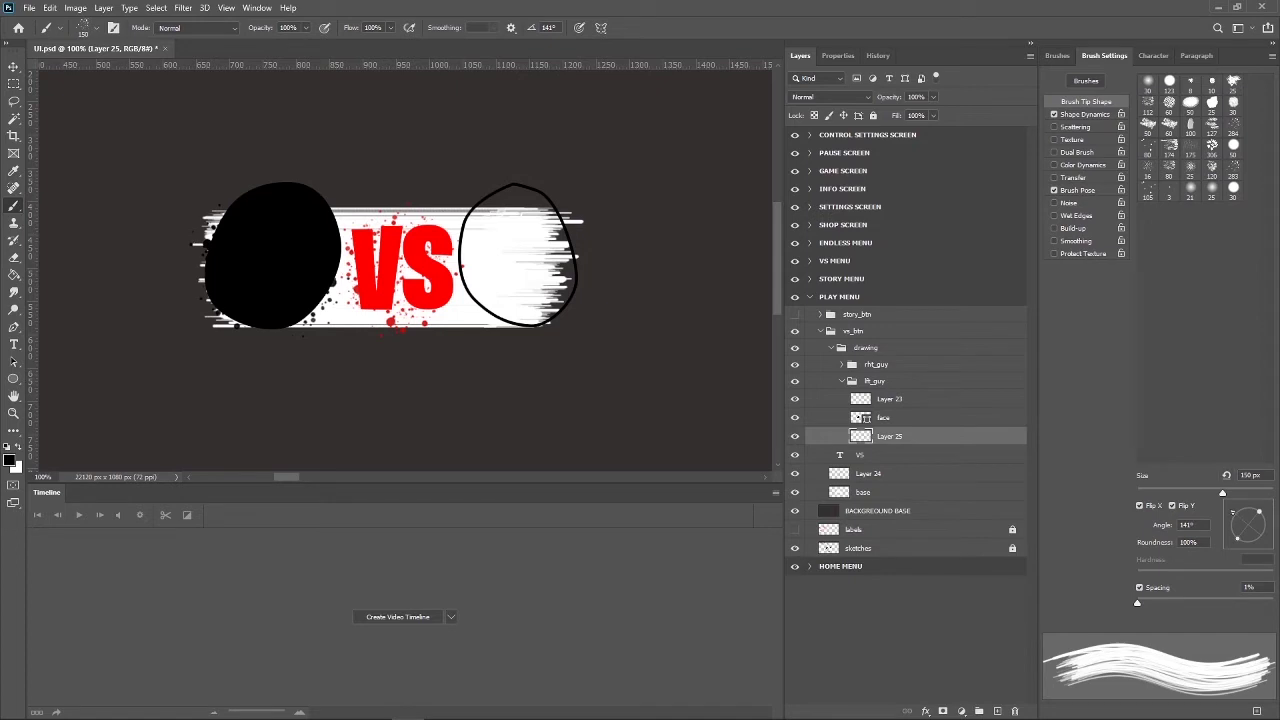
{"action": "left_click_drag", "start_coordinate": [1240, 515], "coordinate": [1249, 580]}
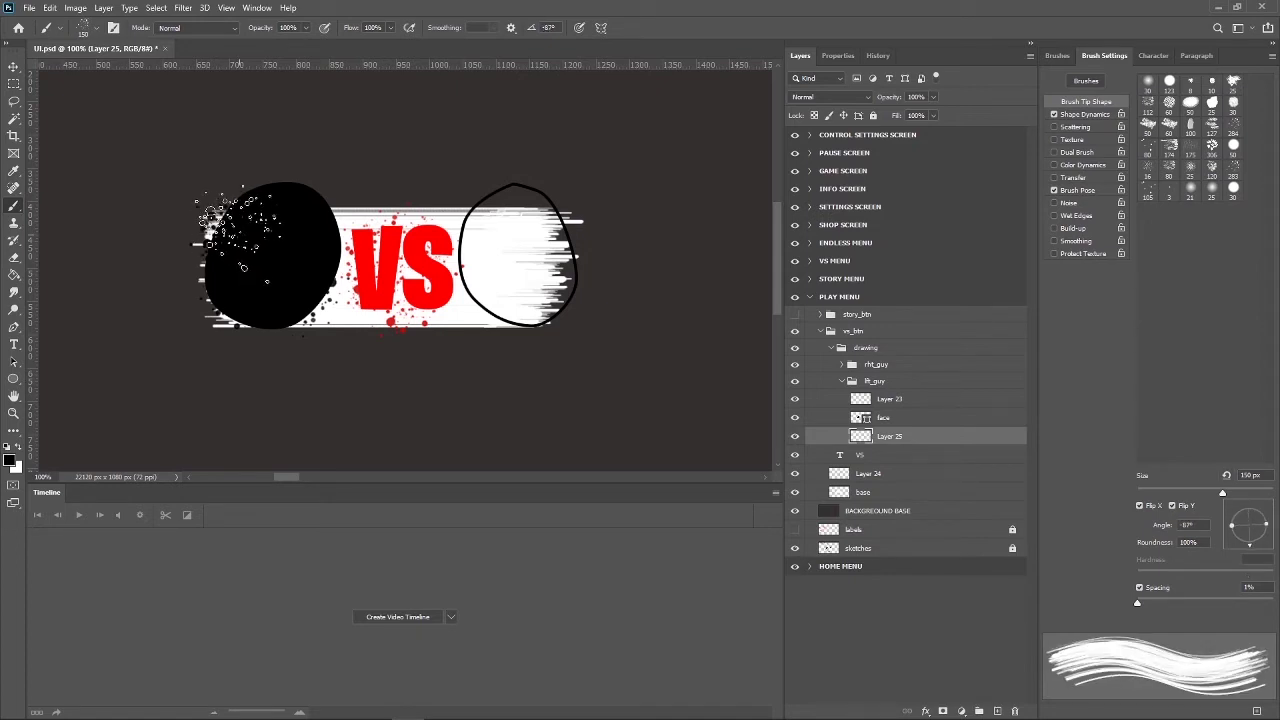
{"action": "left_click", "coordinate": [232, 228]}
On a new layer above the base, paint white splatter around both heads and above VS.
{"action": "key", "text": "x"}
{"action": "left_click", "coordinate": [899, 494]}
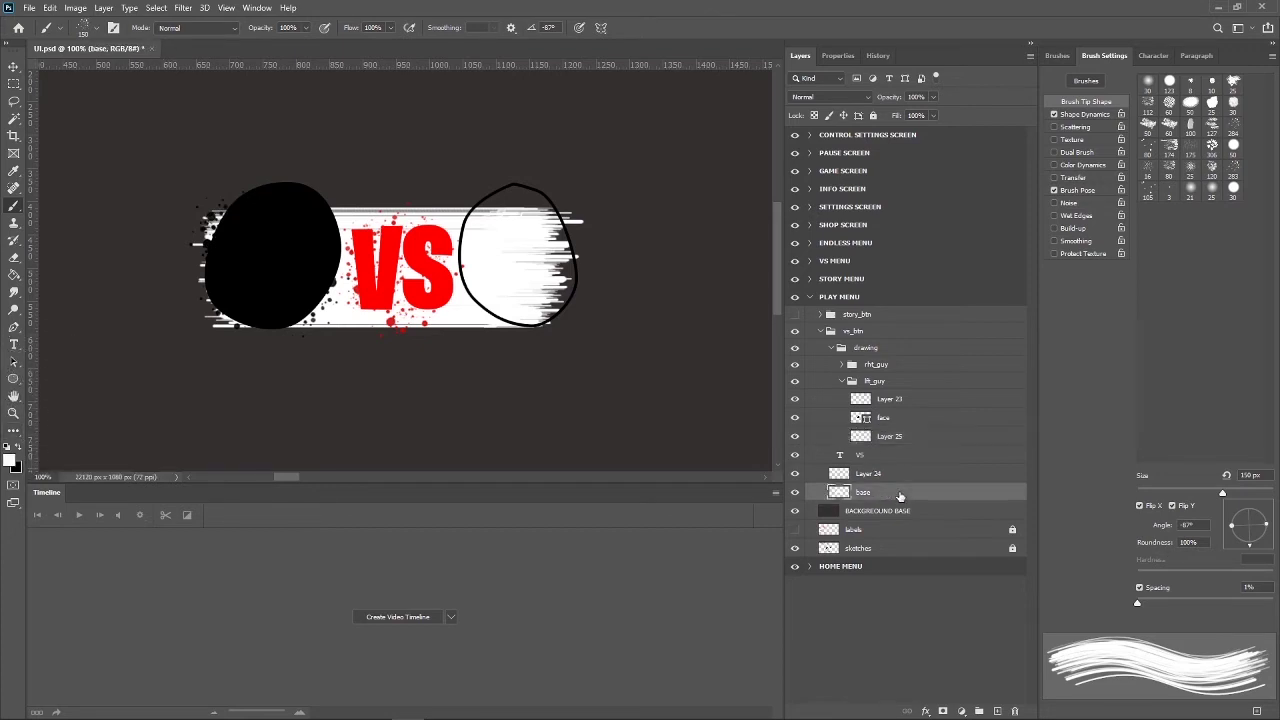
{"action": "left_click", "coordinate": [997, 711]}
{"action": "left_click_drag", "start_coordinate": [228, 255], "coordinate": [195, 280]}
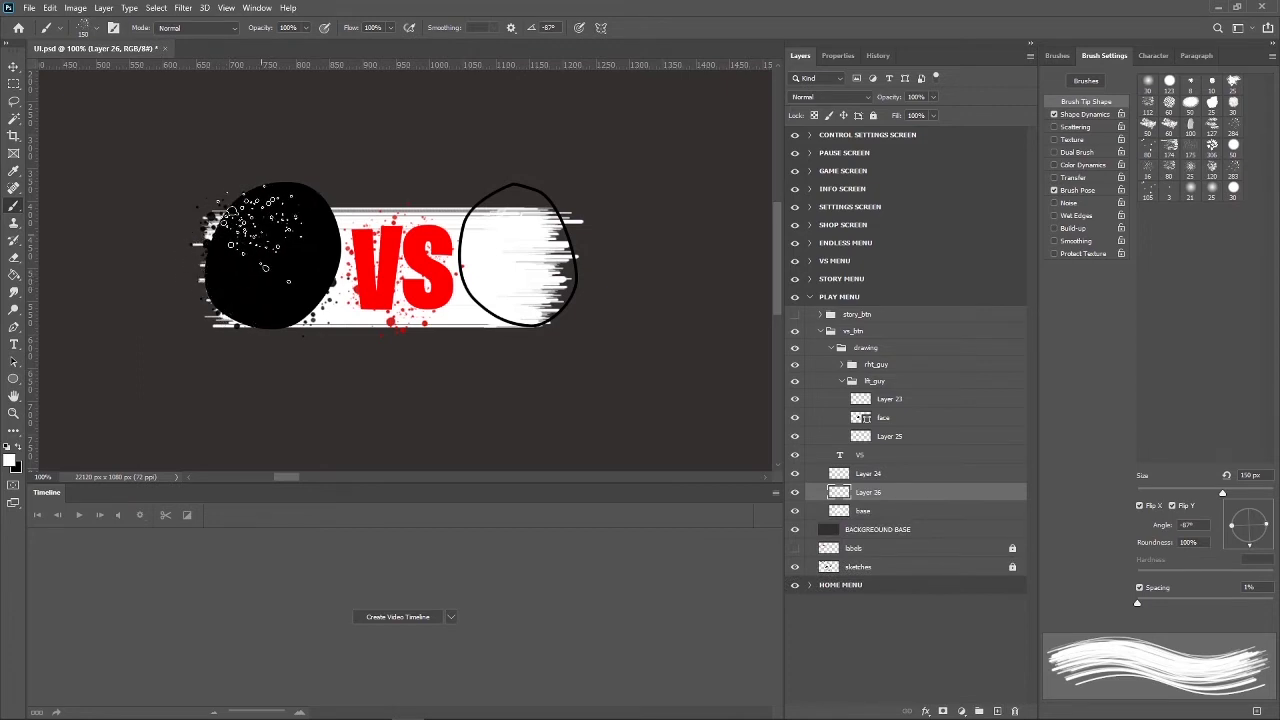
{"action": "mouse_move", "coordinate": [520, 250]}
{"action": "left_mouse_down"}
{"action": "mouse_move", "coordinate": [285, 280]}
{"action": "mouse_move", "coordinate": [200, 270]}
{"action": "left_mouse_up"}
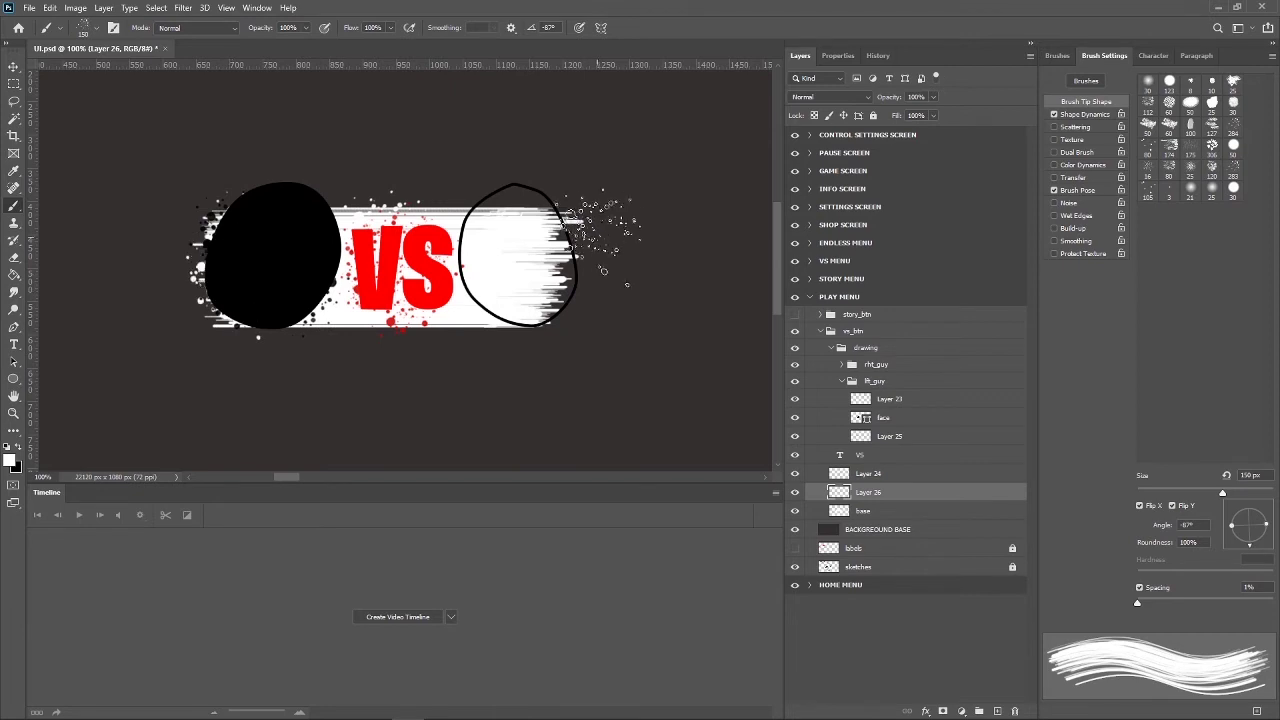
{"action": "left_click_drag", "start_coordinate": [530, 248], "coordinate": [560, 268]}
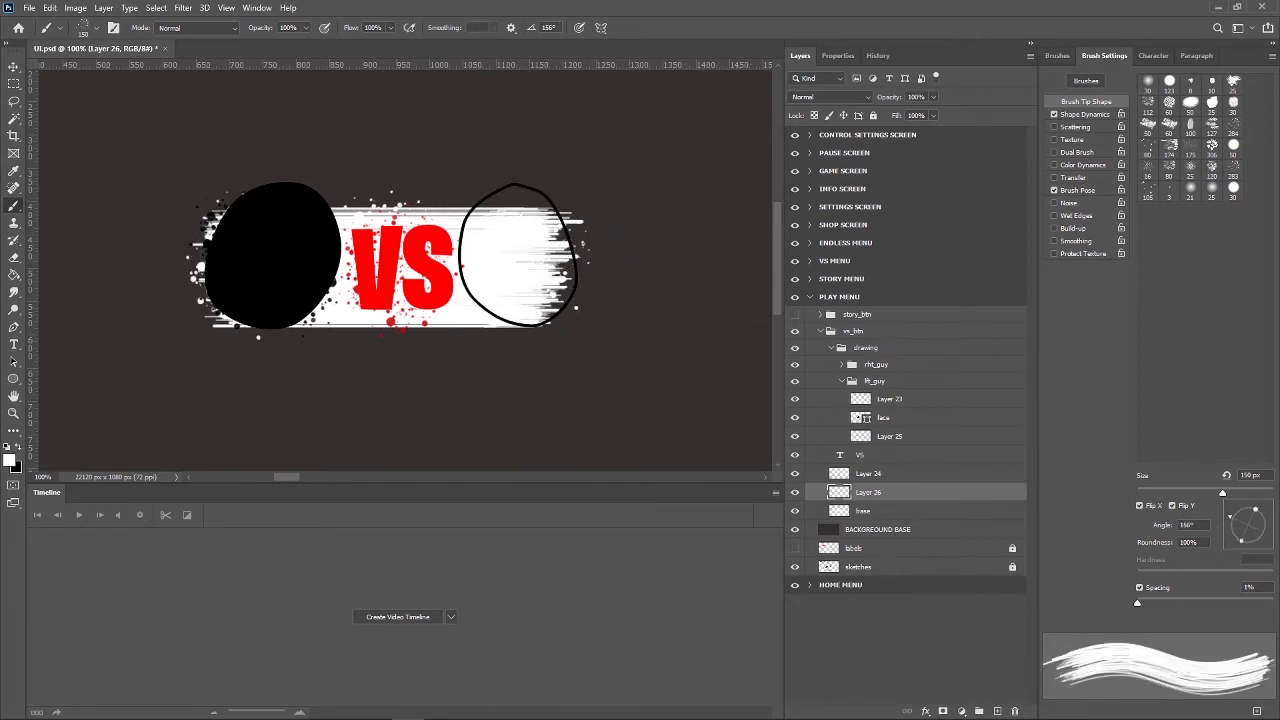
{"action": "mouse_move", "coordinate": [512, 228]}
{"action": "left_mouse_down"}
{"action": "mouse_move", "coordinate": [490, 212]}
{"action": "mouse_move", "coordinate": [483, 260]}
{"action": "left_mouse_up"}
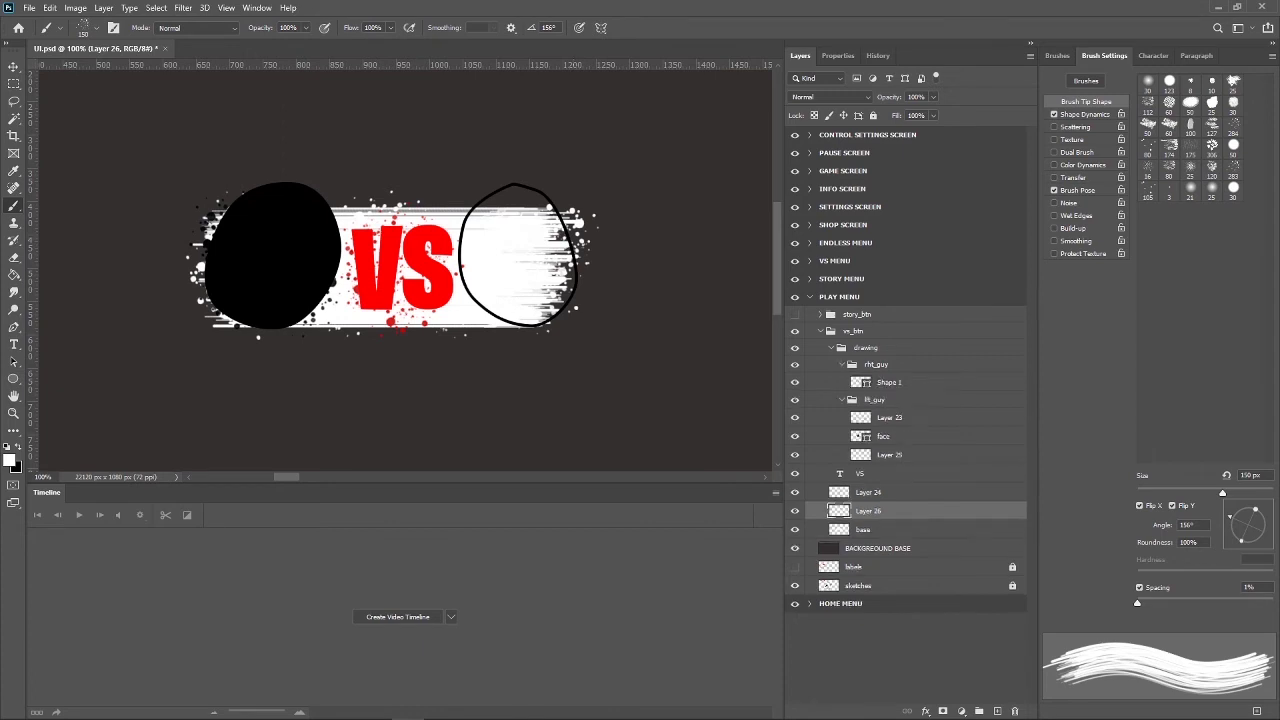
Give the right head's Shape 1 a black fill and no outline.
{"action": "left_click", "coordinate": [885, 382]}
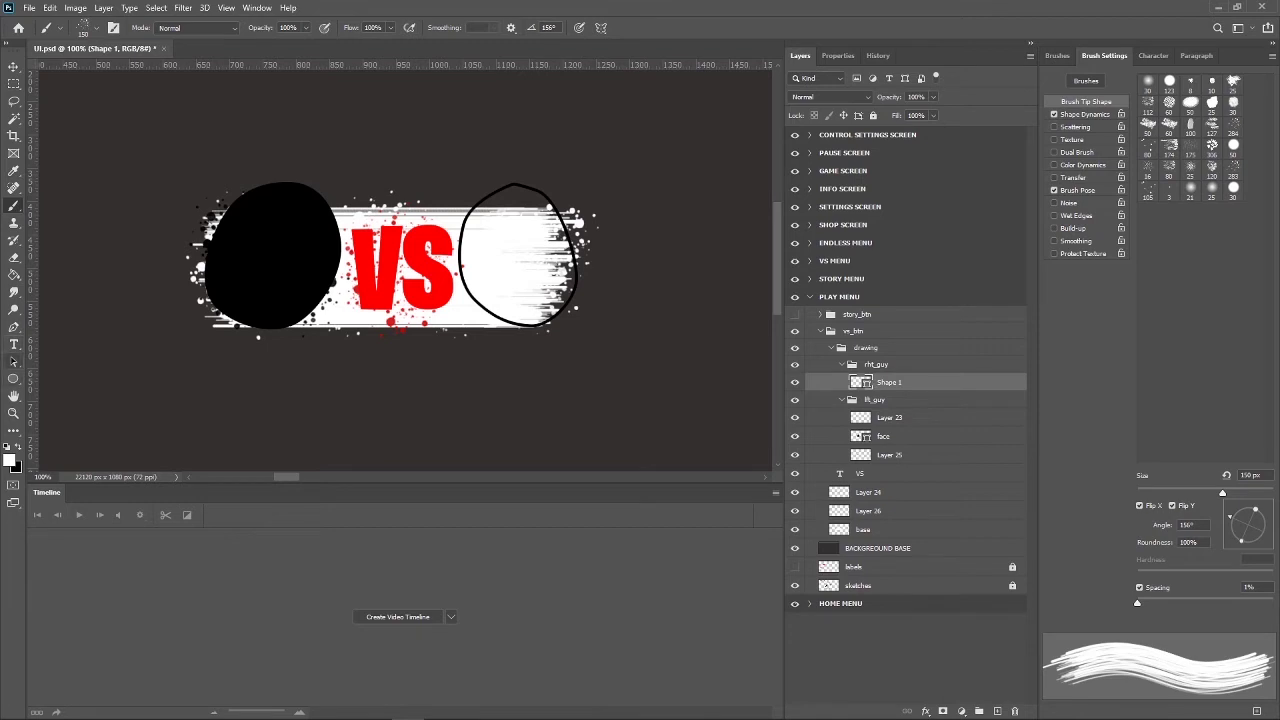
{"action": "left_click", "coordinate": [14, 327]}
{"action": "left_click", "coordinate": [149, 27]}
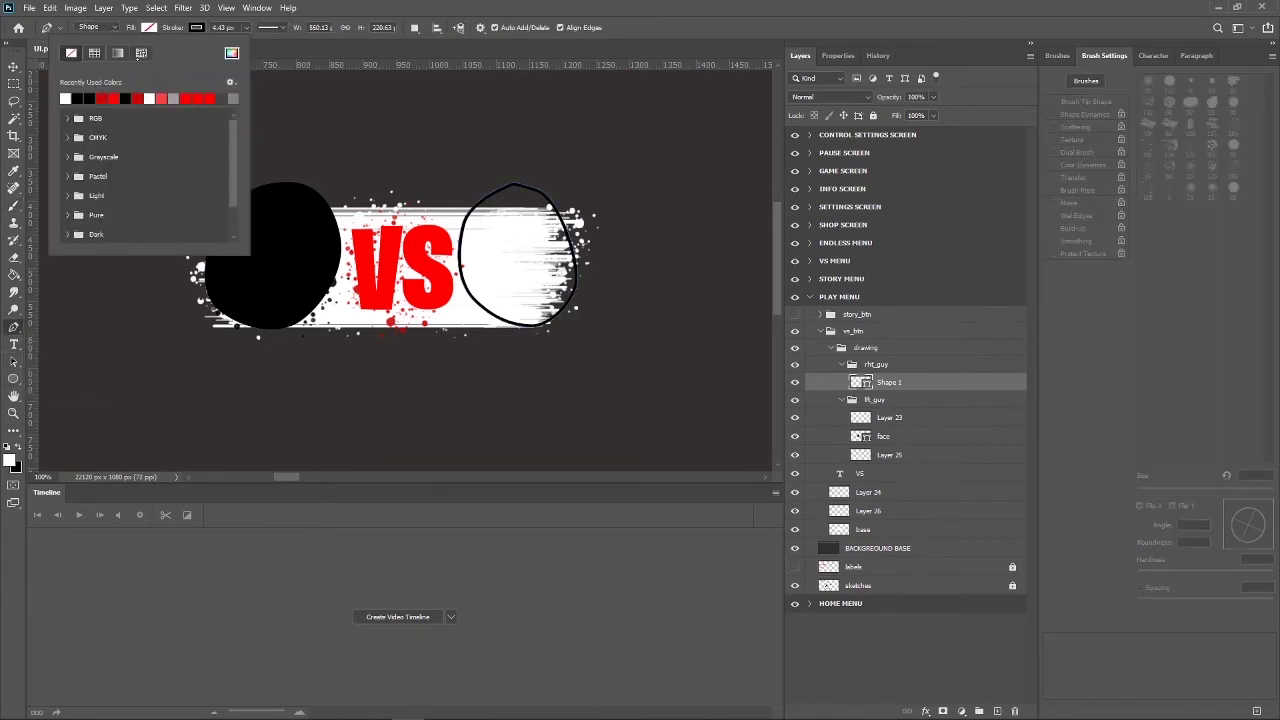
{"action": "double_click", "coordinate": [77, 97]}
{"action": "left_click", "coordinate": [197, 27]}
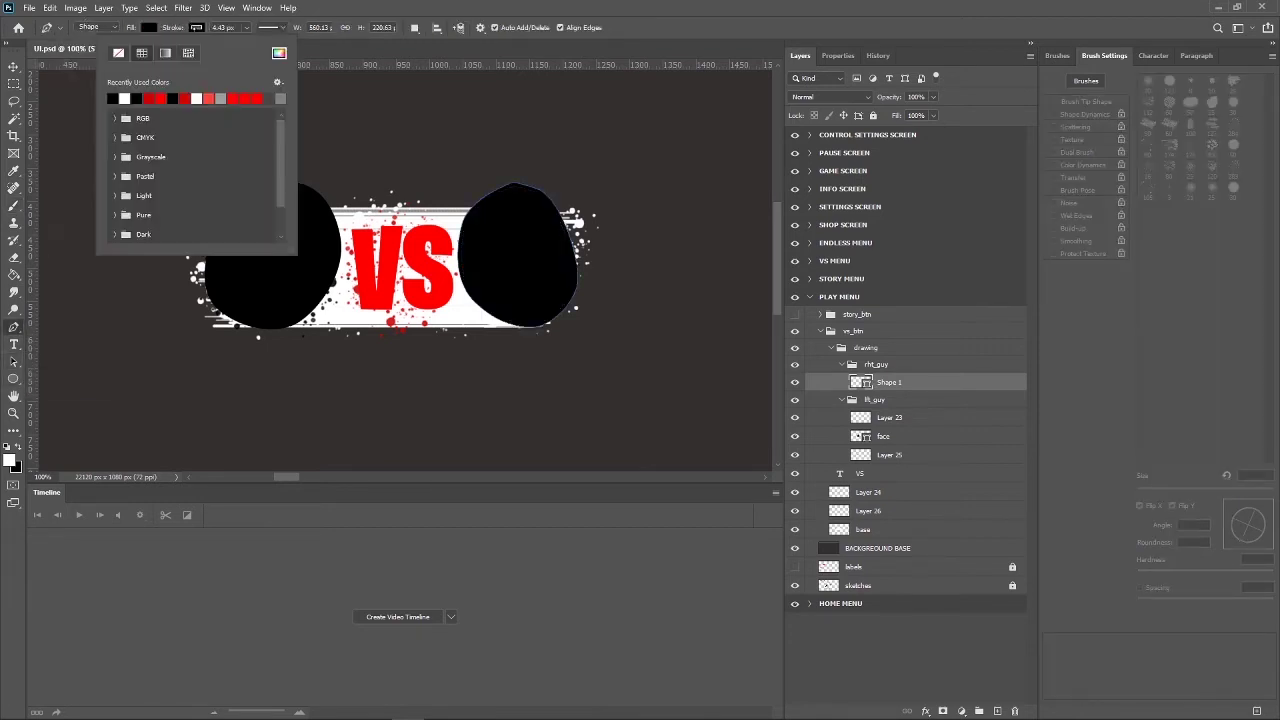
{"action": "left_click", "coordinate": [118, 53]}
{"action": "key", "text": "Escape"}
Add Layer 27 below Shape 1 and ready the splatter brush with black.
{"action": "left_click", "coordinate": [997, 711]}
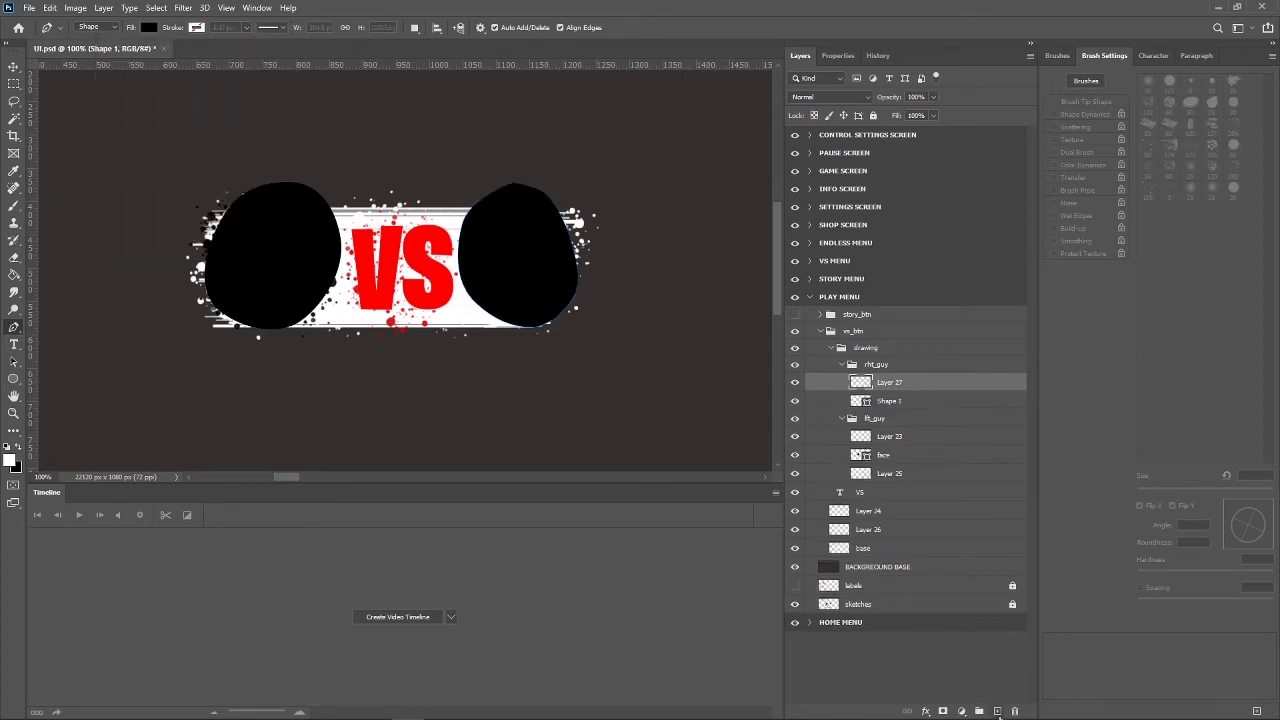
{"action": "left_click_drag", "start_coordinate": [908, 385], "coordinate": [906, 403]}
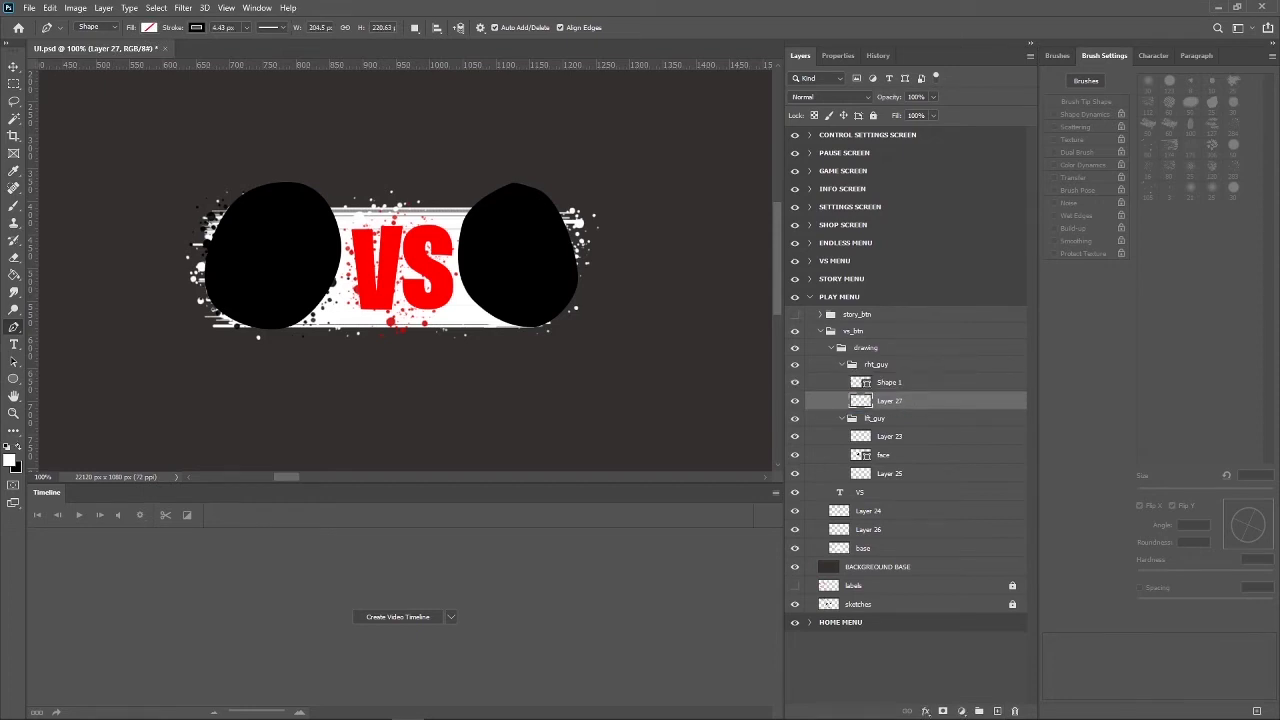
{"action": "key", "text": "d"}
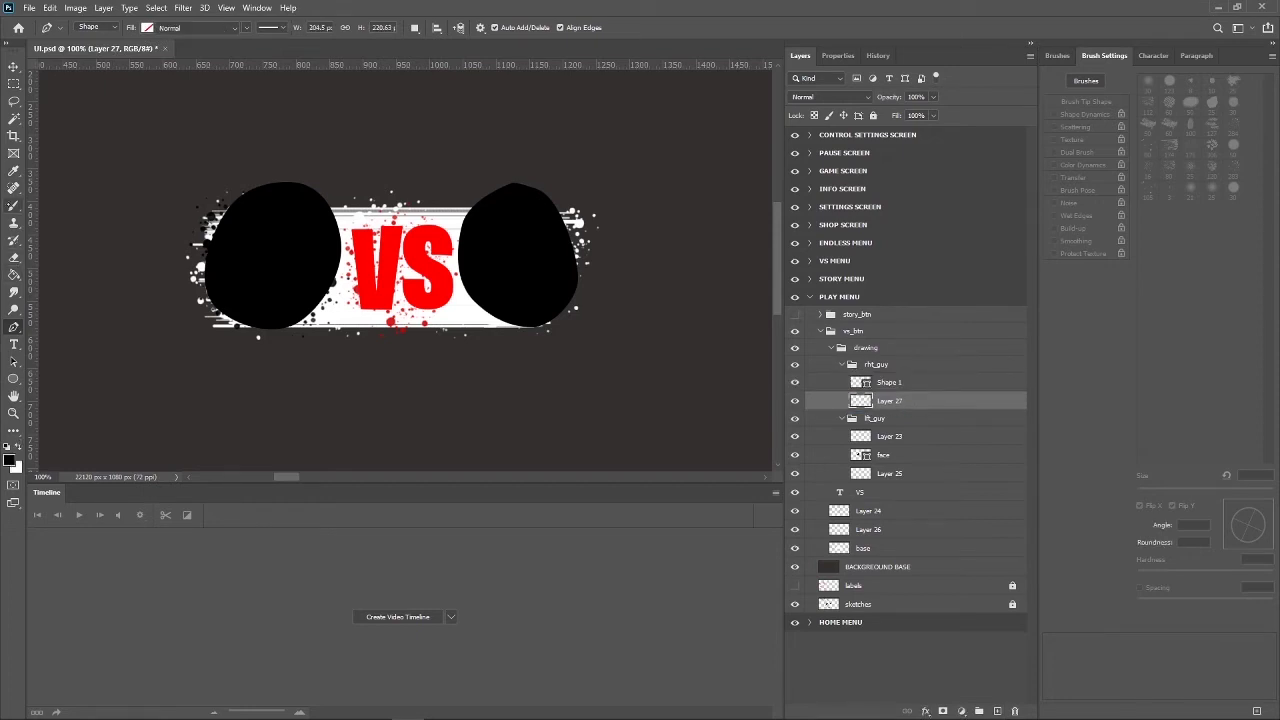
{"action": "key", "text": "b"}
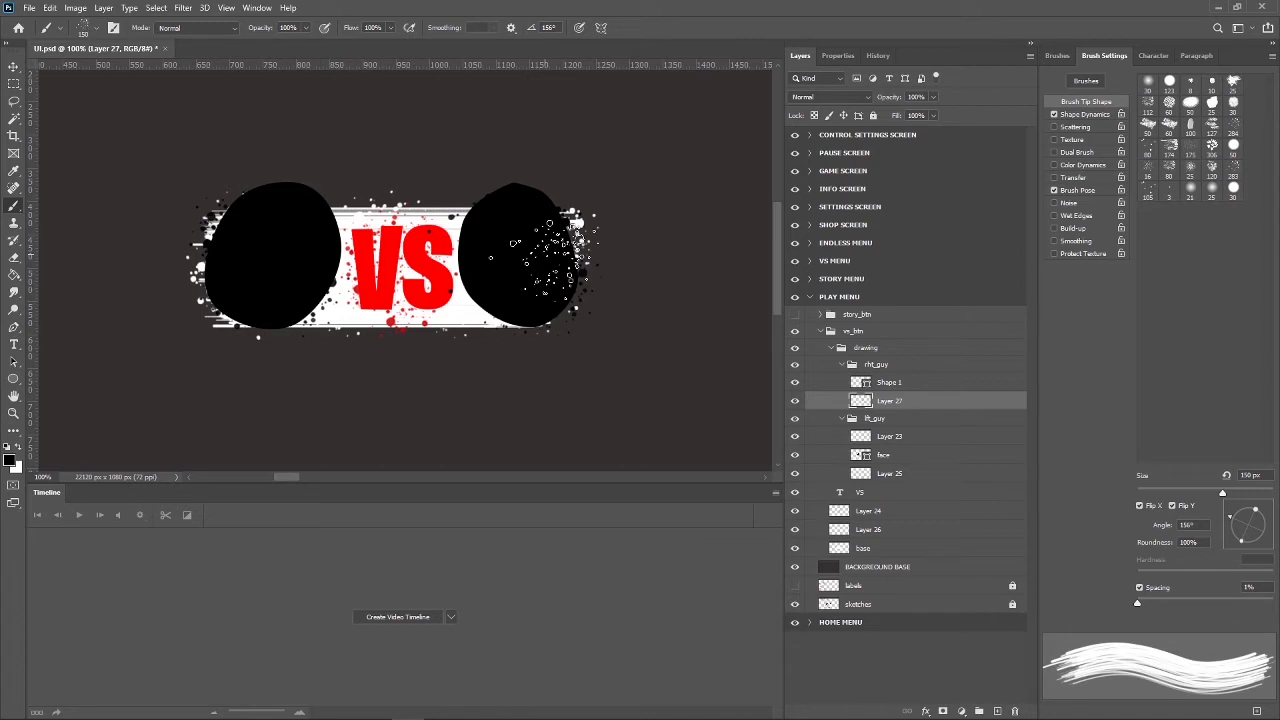
{"action": "scroll", "coordinate": [548, 240], "scroll_direction": "down", "scroll_amount": 3}
{"action": "scroll", "coordinate": [548, 240], "scroll_direction": "up", "scroll_amount": 2}
{"action": "key", "text": "ctrl+plus"}
{"action": "key", "text": "ctrl+plus"}
{"action": "key", "text": "ctrl+minus"}
{"action": "key", "text": "alt+bracketright"}
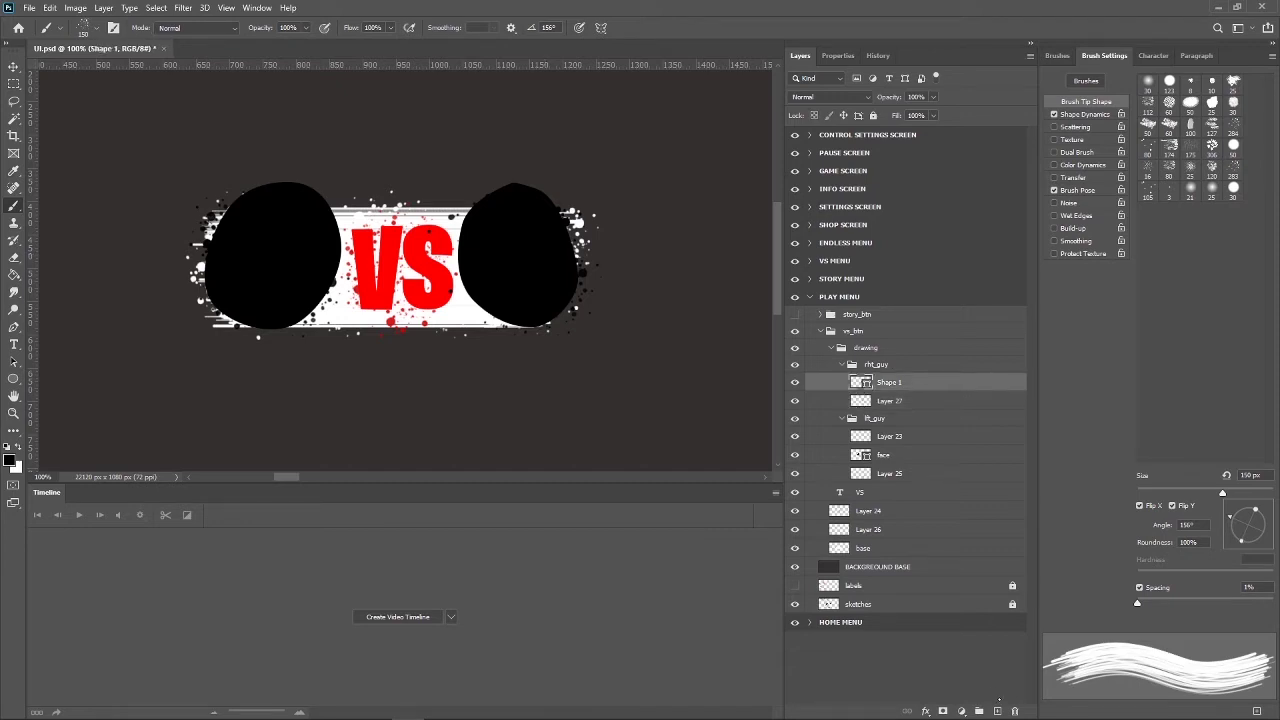
Zoom in on the right head and set the shape tool to red fill, no outline.
{"action": "left_click", "coordinate": [997, 711]}
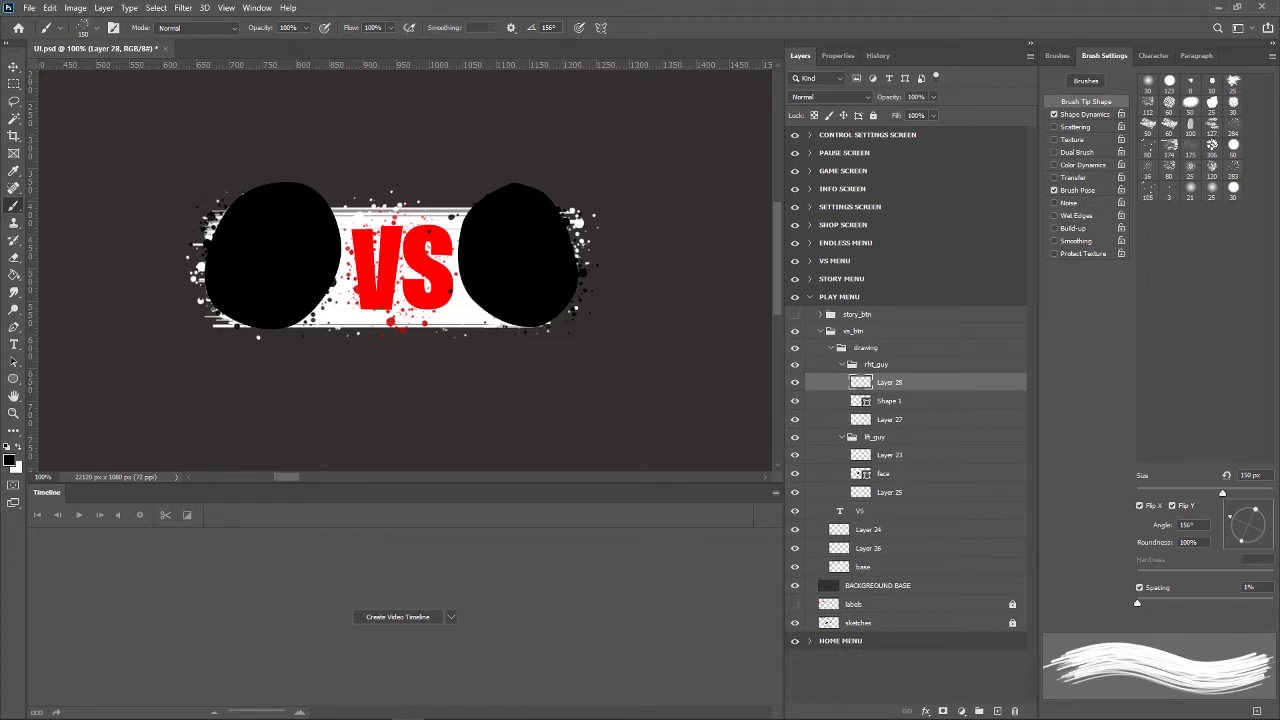
{"action": "key", "text": "ctrl+plus"}
{"action": "scroll", "coordinate": [400, 270], "scroll_direction": "right", "scroll_amount": 5}
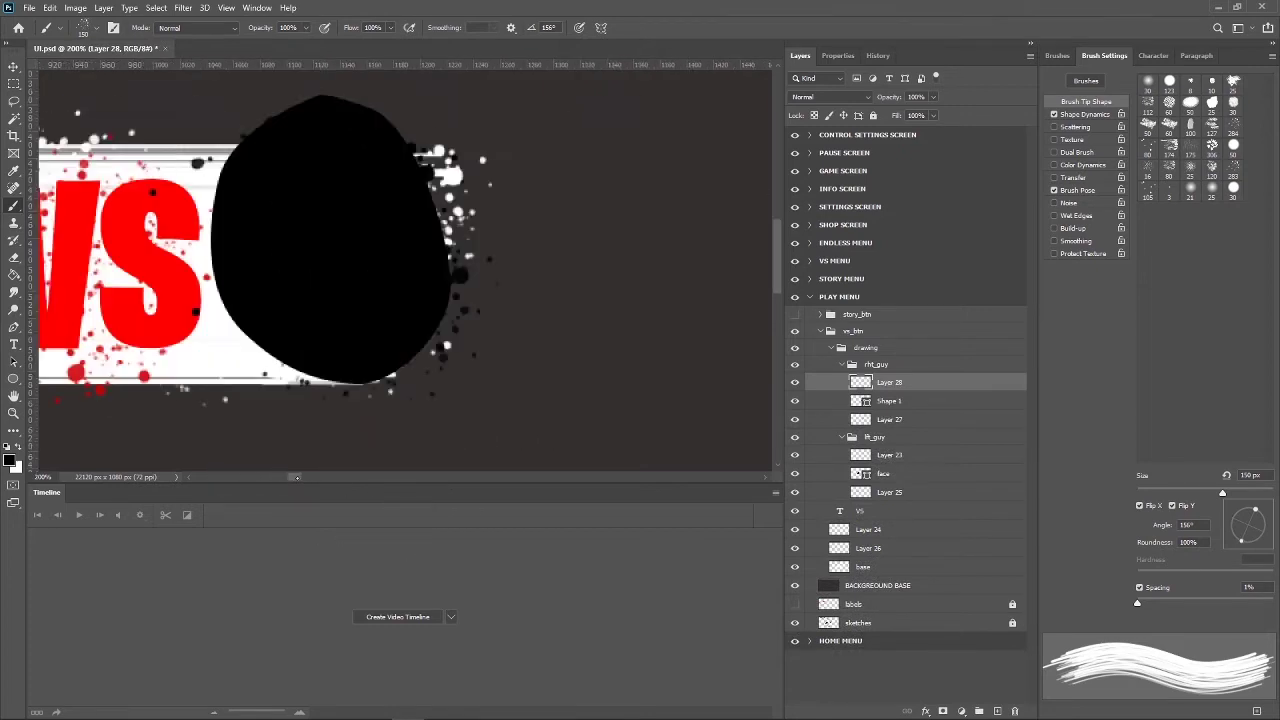
{"action": "scroll", "coordinate": [400, 250], "scroll_direction": "right", "scroll_amount": 3}
{"action": "scroll", "coordinate": [400, 250], "scroll_direction": "left", "scroll_amount": 4}
{"action": "scroll", "coordinate": [400, 250], "scroll_direction": "left", "scroll_amount": 3}
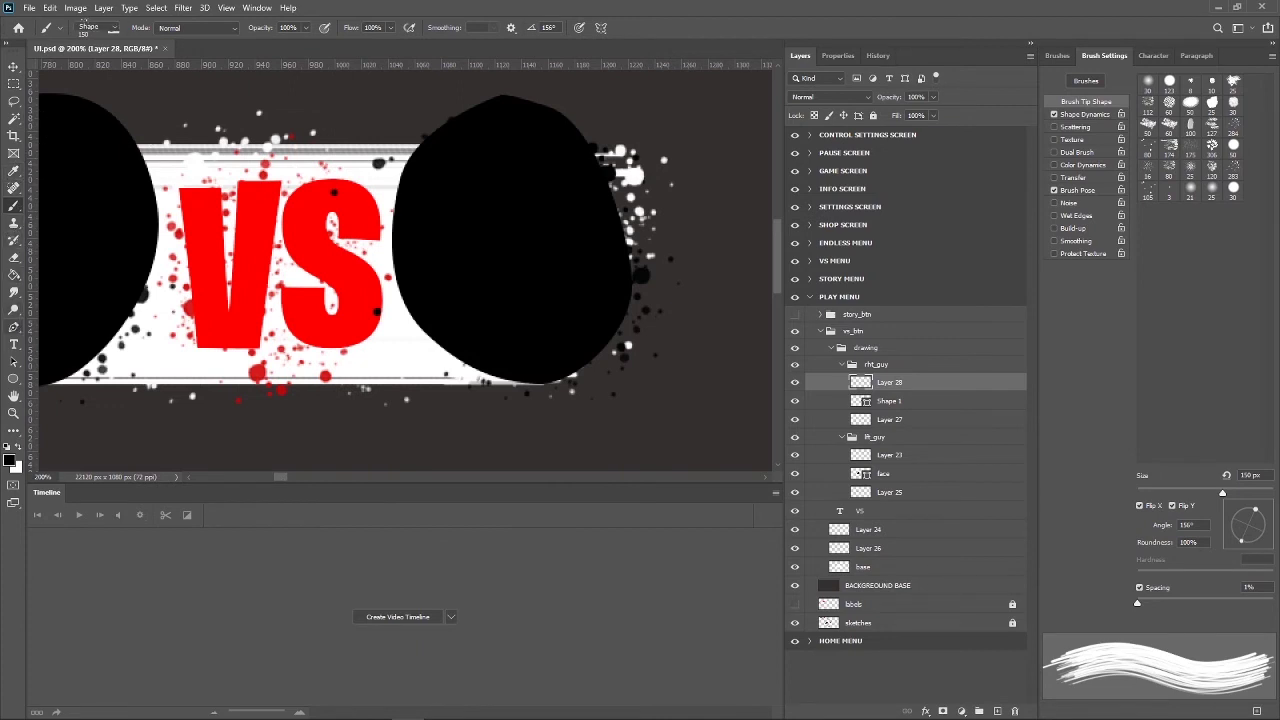
{"action": "left_click", "coordinate": [13, 327]}
{"action": "left_click", "coordinate": [149, 27]}
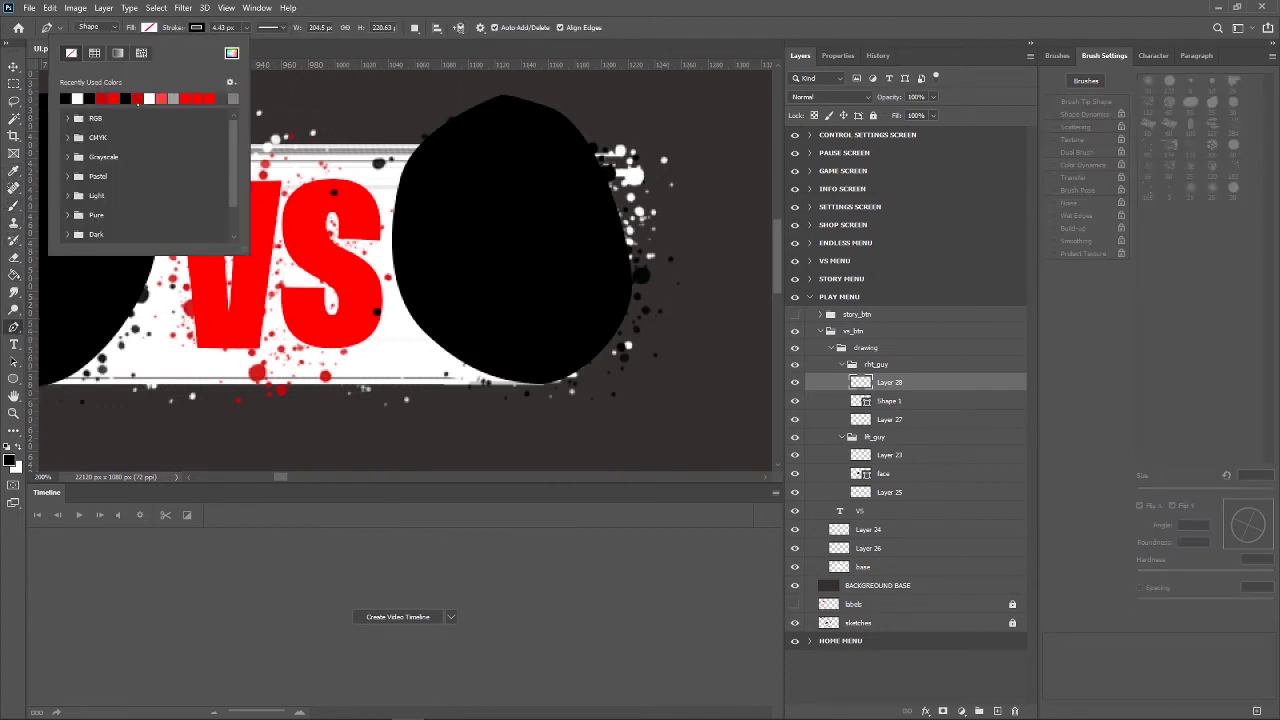
{"action": "left_click", "coordinate": [113, 98]}
{"action": "left_click", "coordinate": [178, 30]}
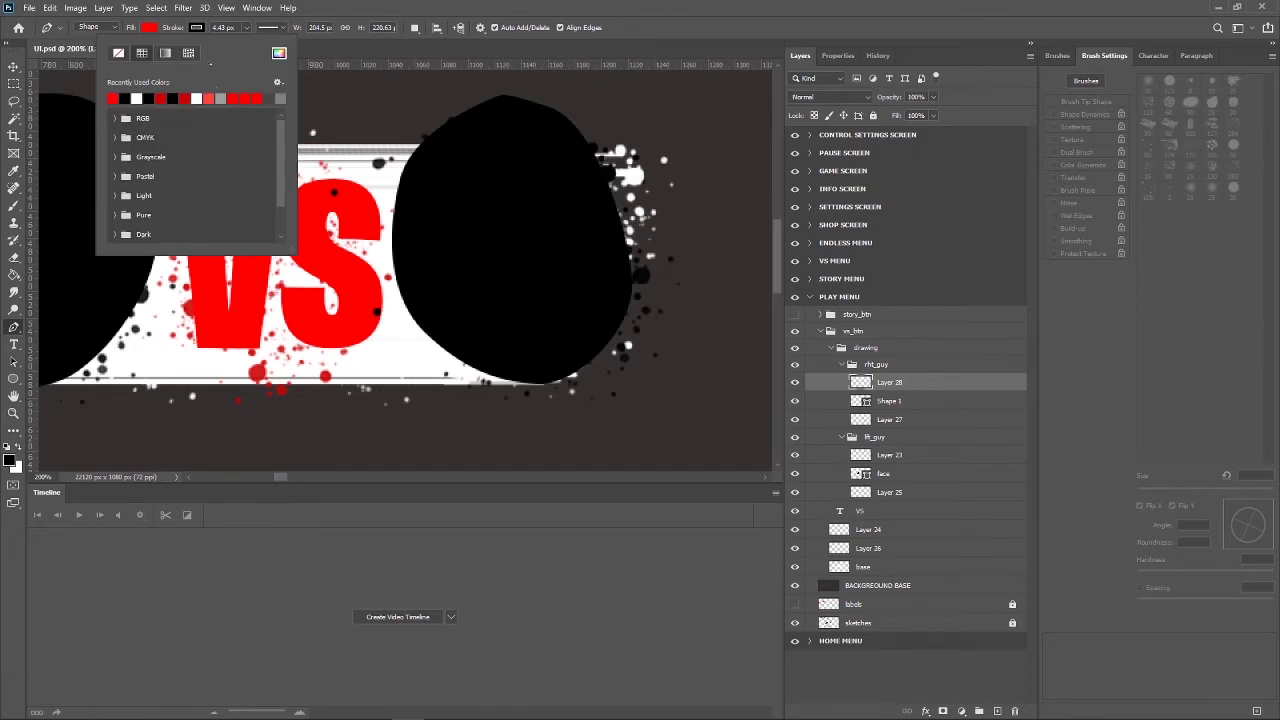
{"action": "left_click", "coordinate": [118, 52]}
{"action": "left_click", "coordinate": [870, 366]}
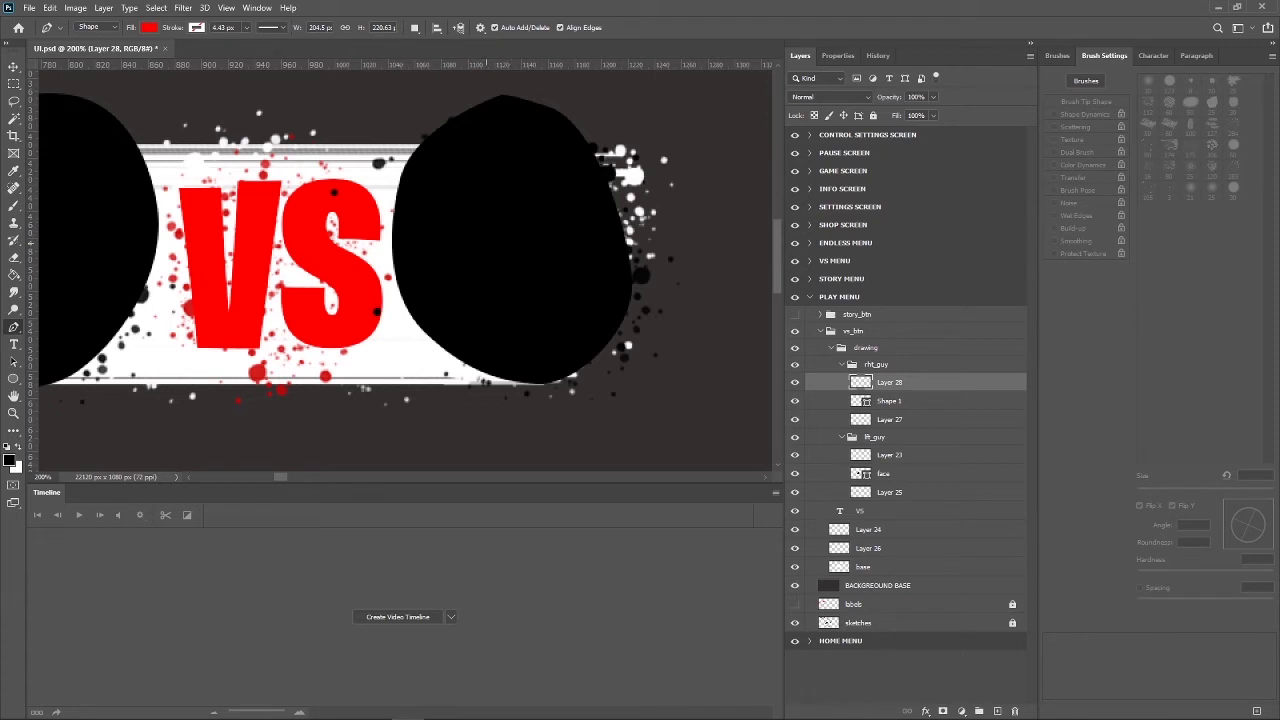
Draw two slanted red angry eyes on the right head.
{"action": "left_click", "coordinate": [593, 172]}
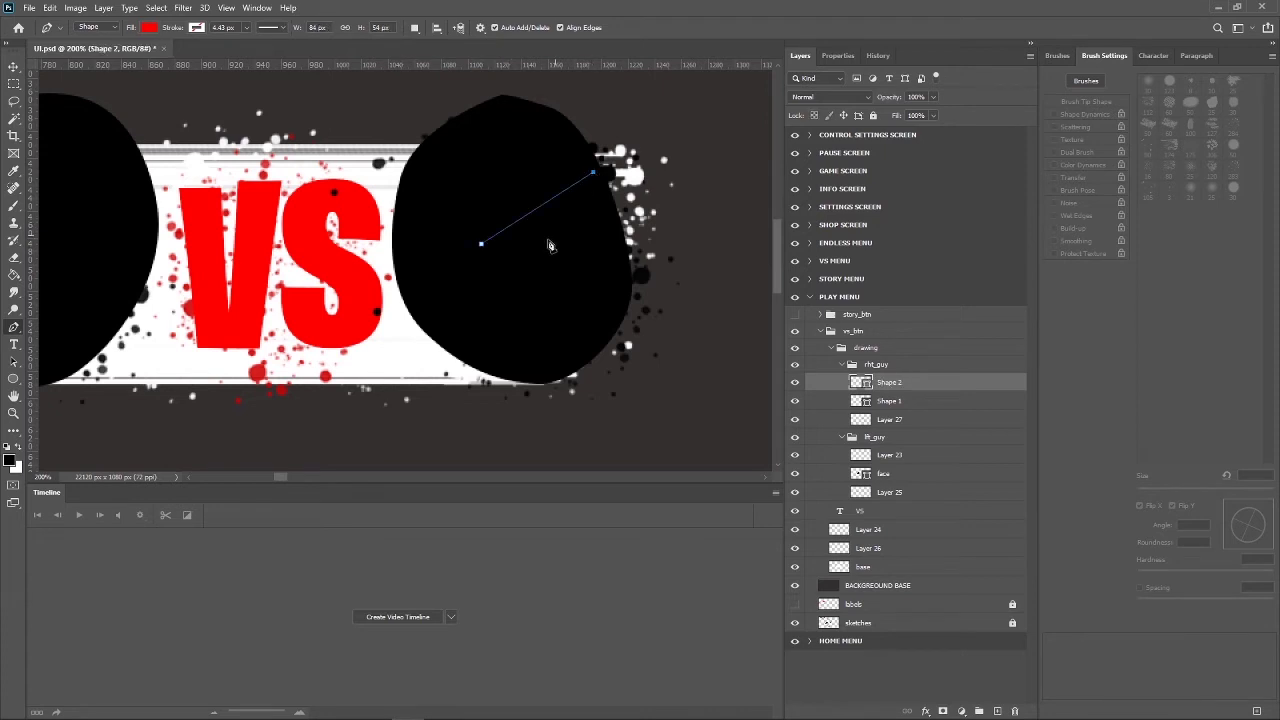
{"action": "left_click_drag", "start_coordinate": [542, 245], "coordinate": [511, 266]}
{"action": "left_click", "coordinate": [481, 245]}
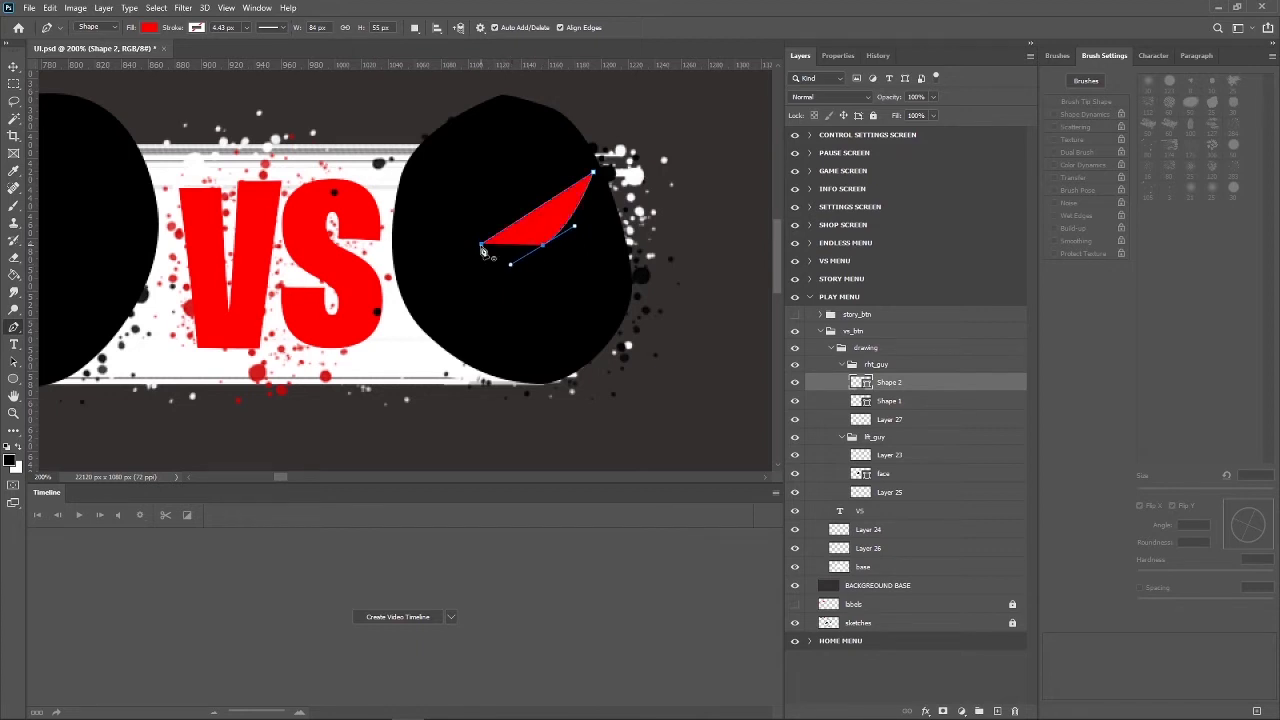
{"action": "left_click_drag", "start_coordinate": [482, 251], "coordinate": [490, 258]}
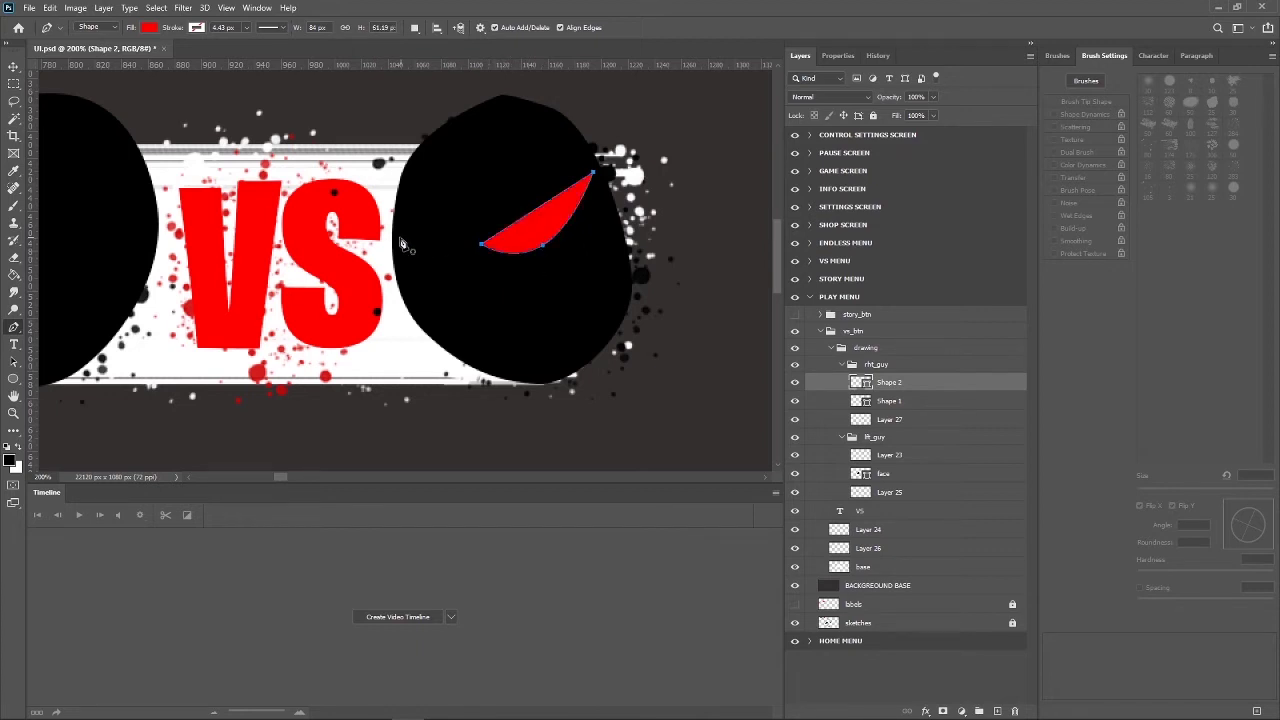
{"action": "left_click", "coordinate": [398, 235]}
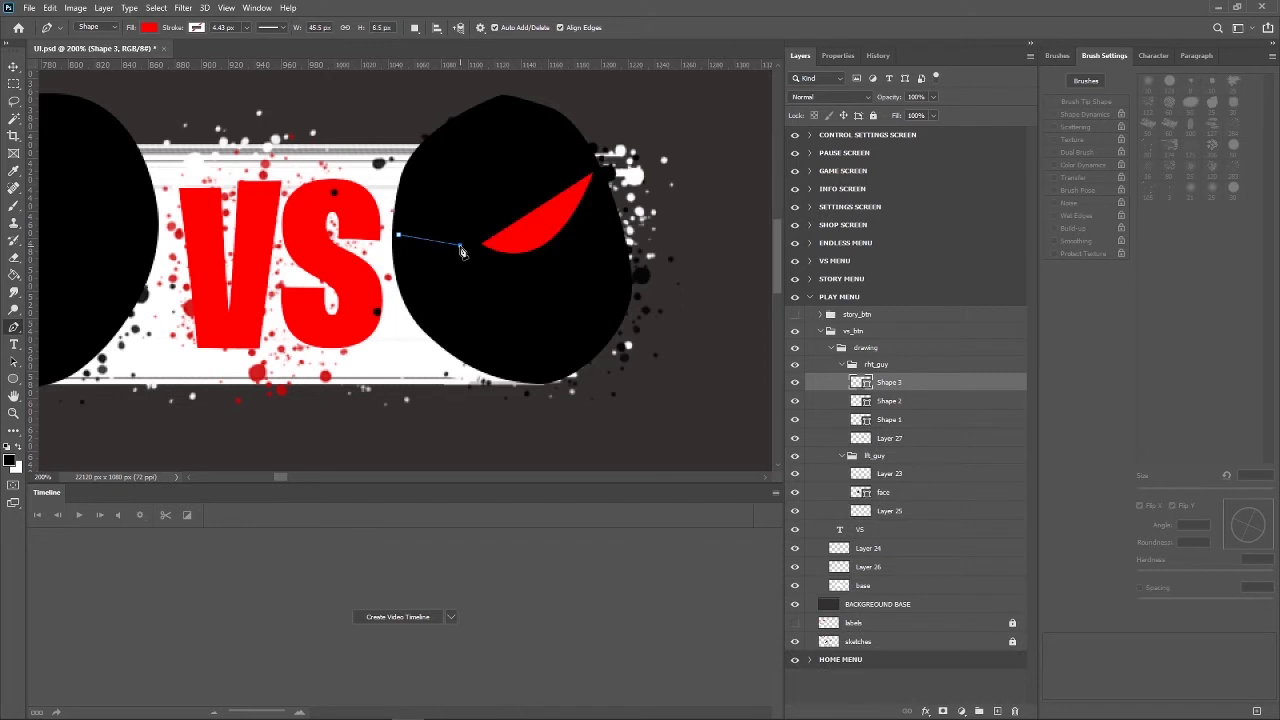
{"action": "left_click_drag", "start_coordinate": [460, 247], "coordinate": [421, 265]}
{"action": "left_click", "coordinate": [398, 235]}
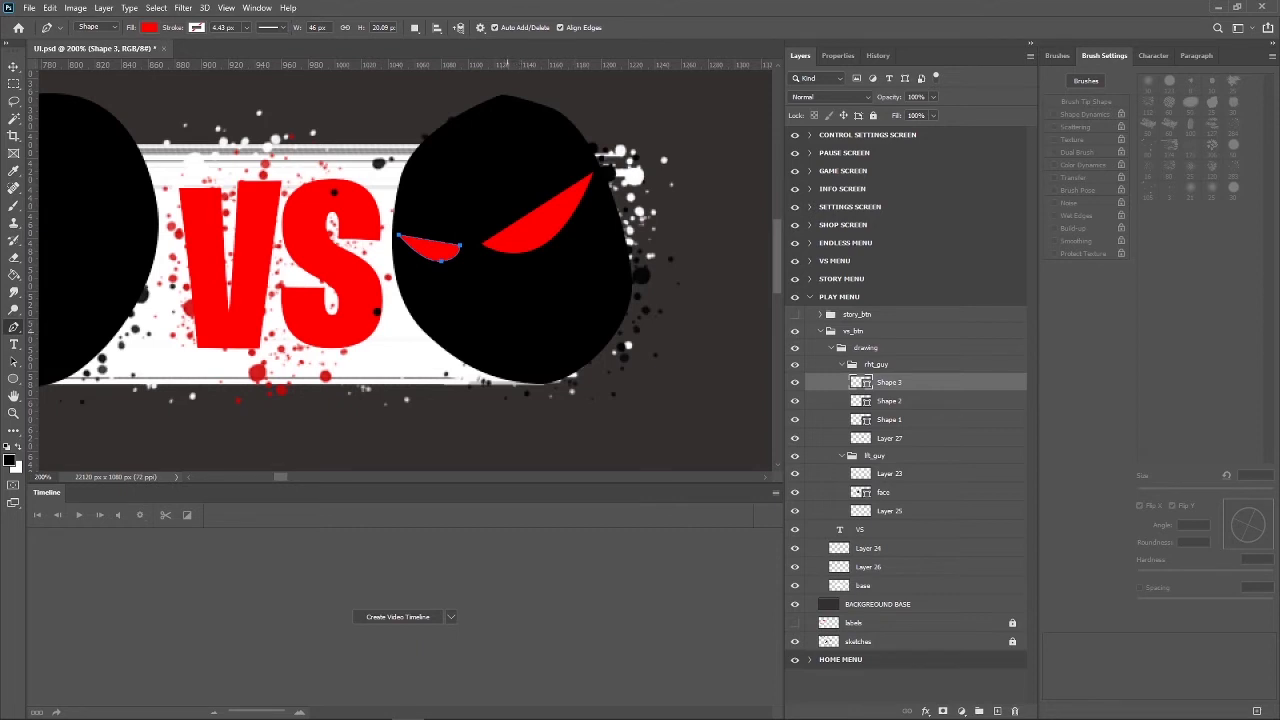
Draw a red scowling mouth on the right head.
{"action": "left_click_drag", "start_coordinate": [502, 340], "coordinate": [530, 322]}
{"action": "left_click", "coordinate": [548, 308]}
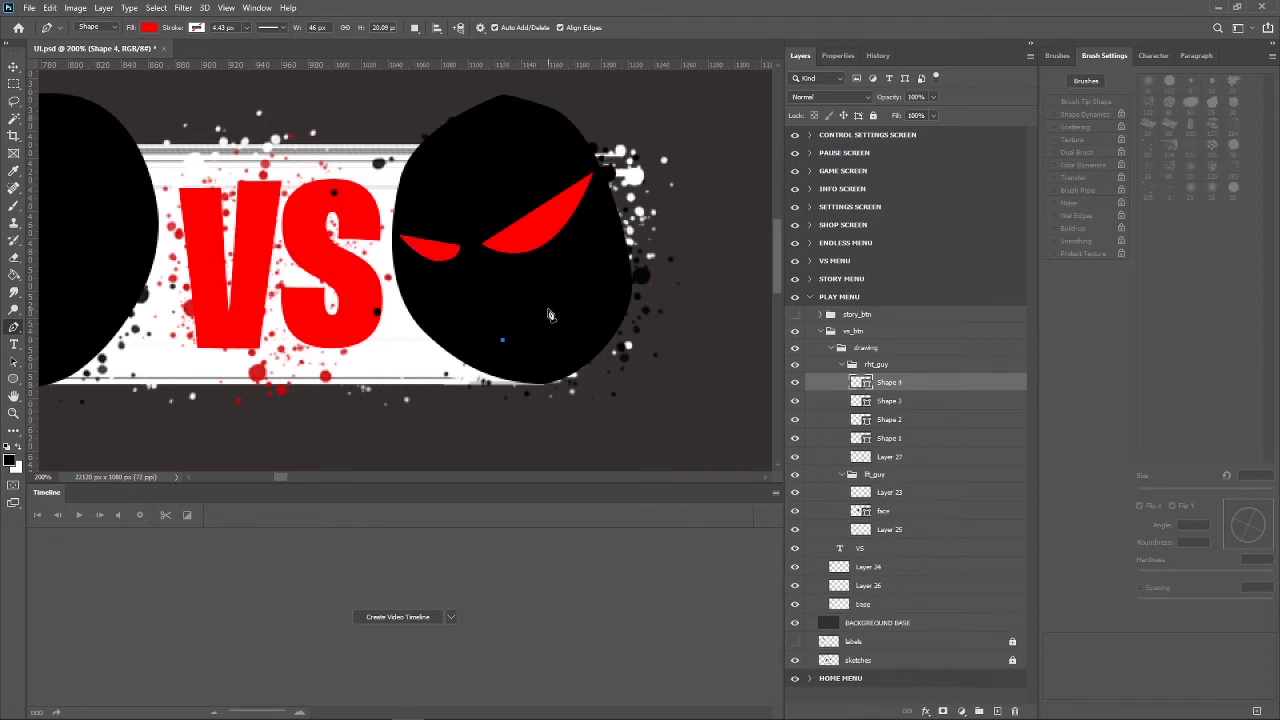
{"action": "left_click", "coordinate": [590, 296]}
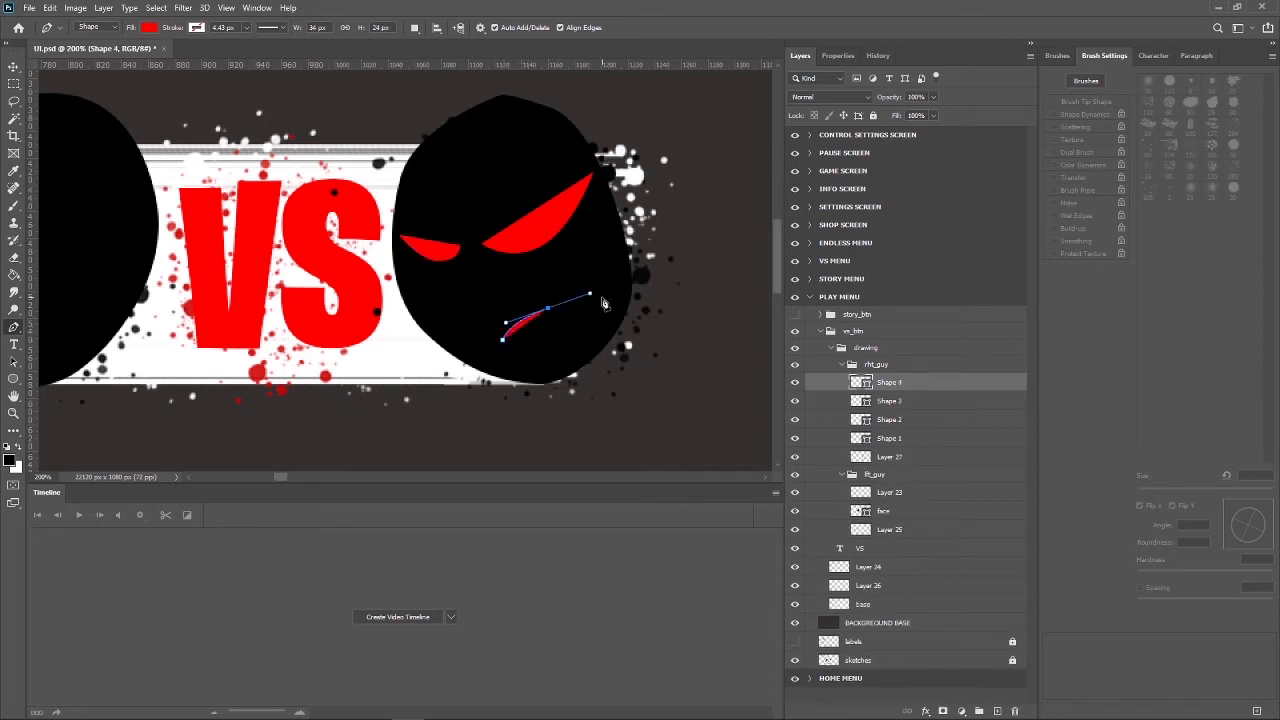
{"action": "left_click", "coordinate": [603, 296]}
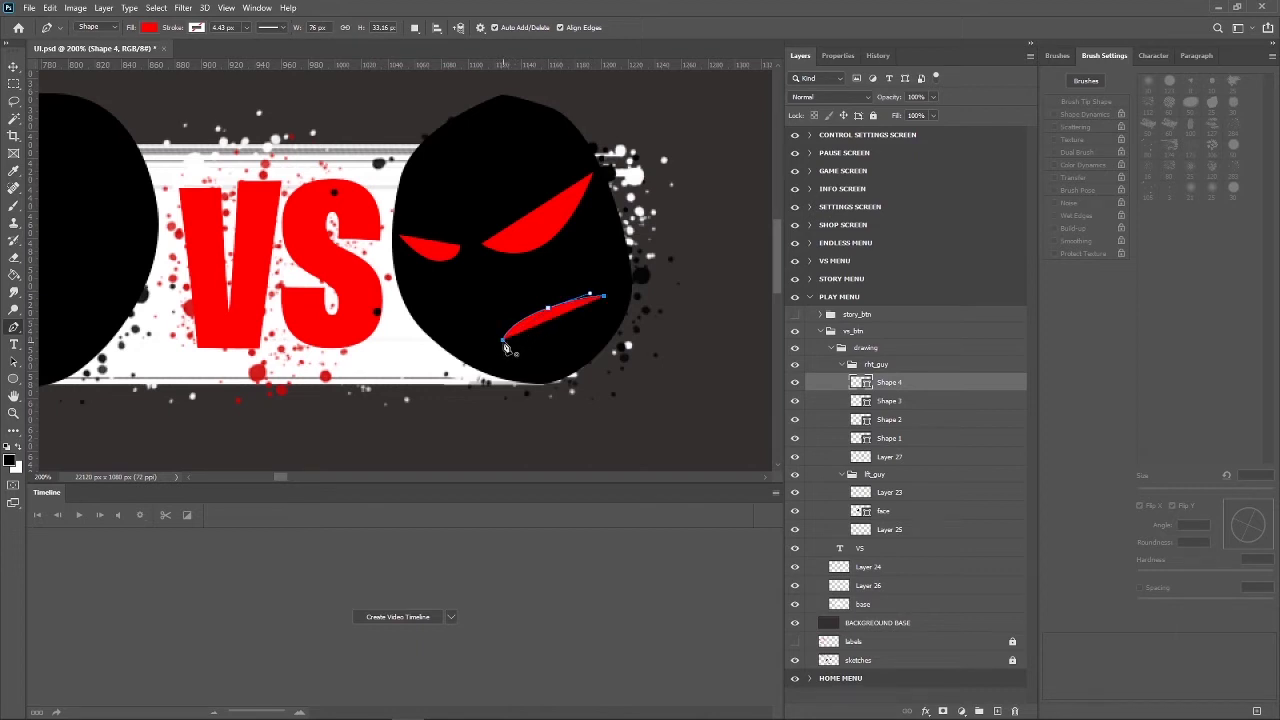
{"action": "left_click", "coordinate": [503, 341]}
{"action": "left_click", "coordinate": [916, 492]}
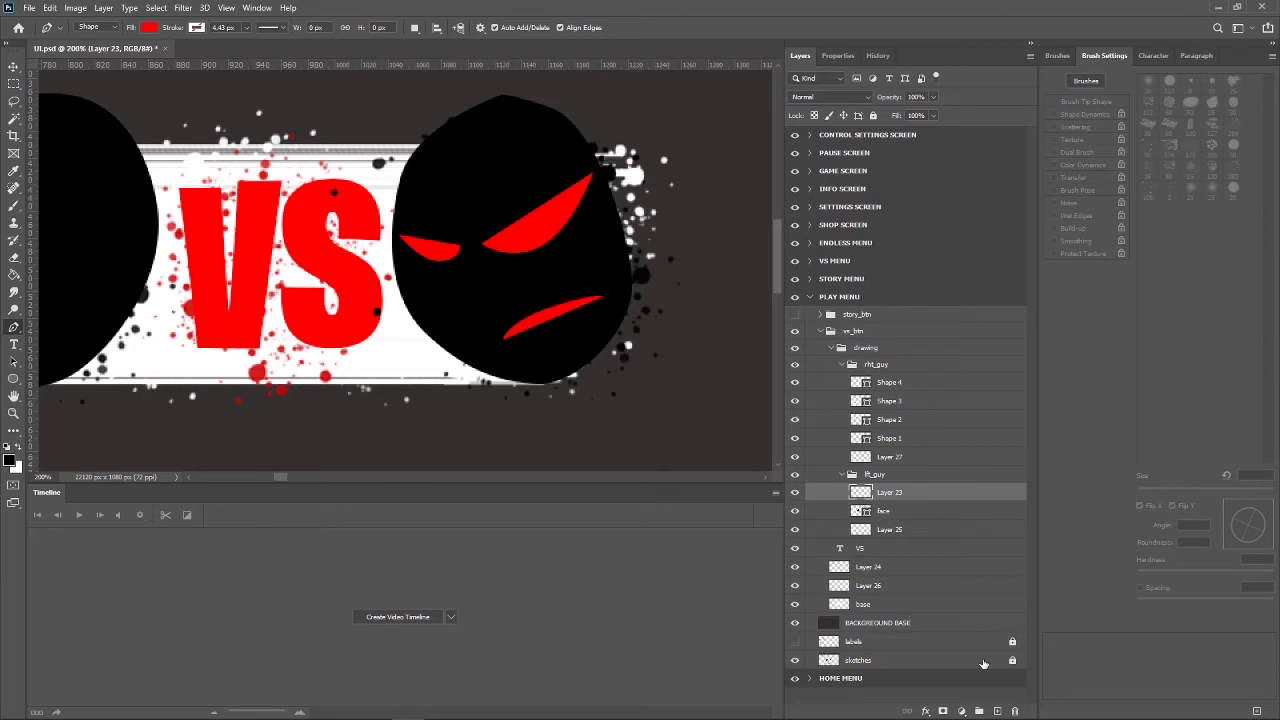
Delete the right head's red mouth shape and make the left head's Layer 23 active.
{"action": "left_click", "coordinate": [930, 382]}
{"action": "key", "text": "Delete"}
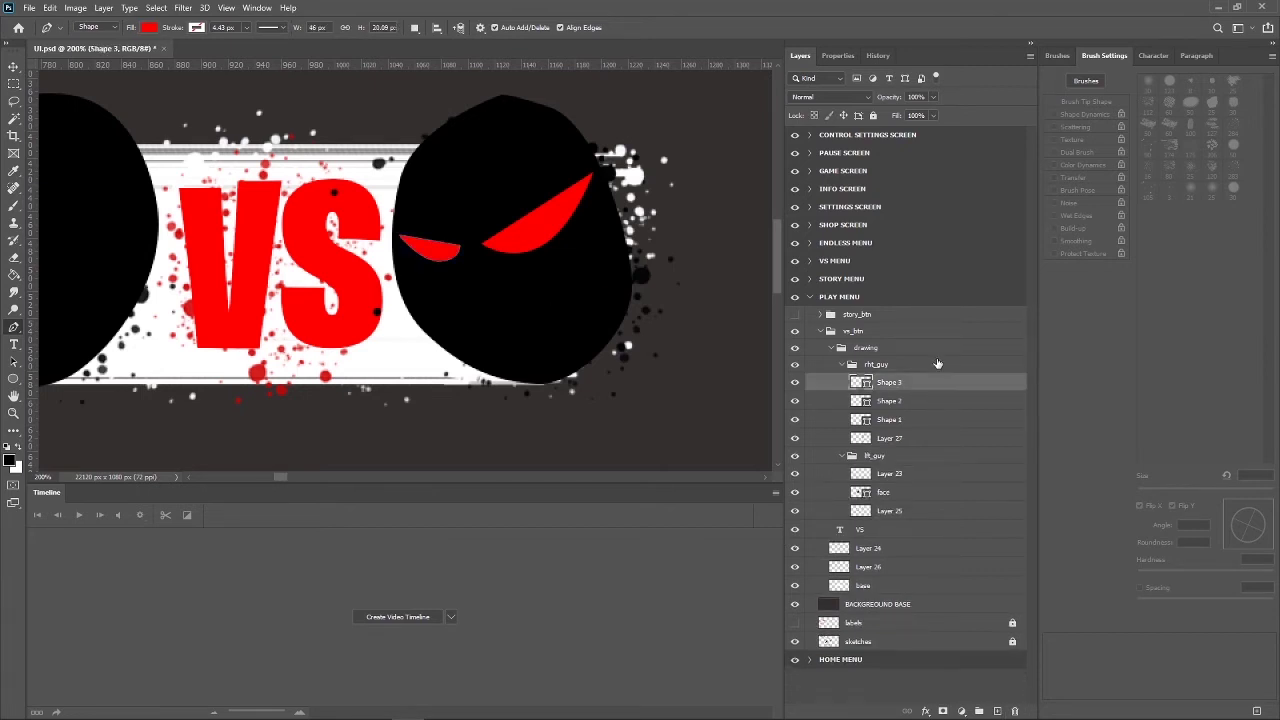
{"action": "left_click", "coordinate": [926, 478]}
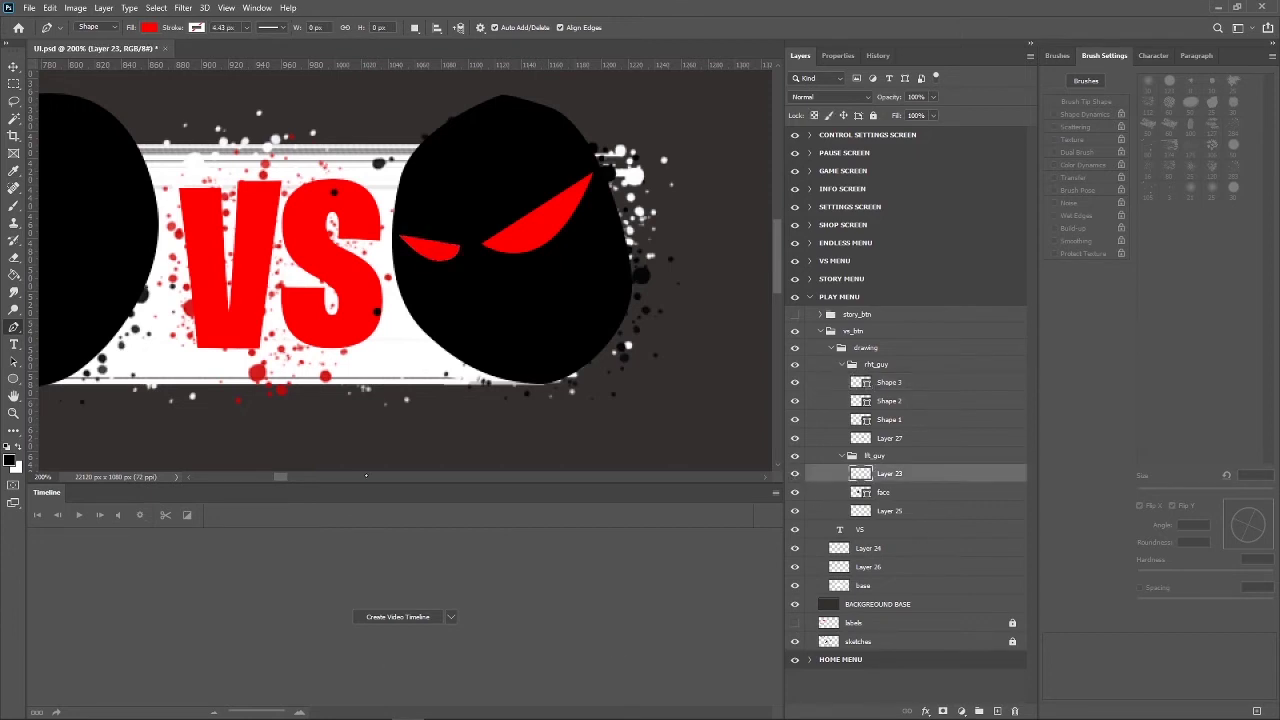
{"action": "left_click_drag", "start_coordinate": [283, 476], "coordinate": [303, 474]}
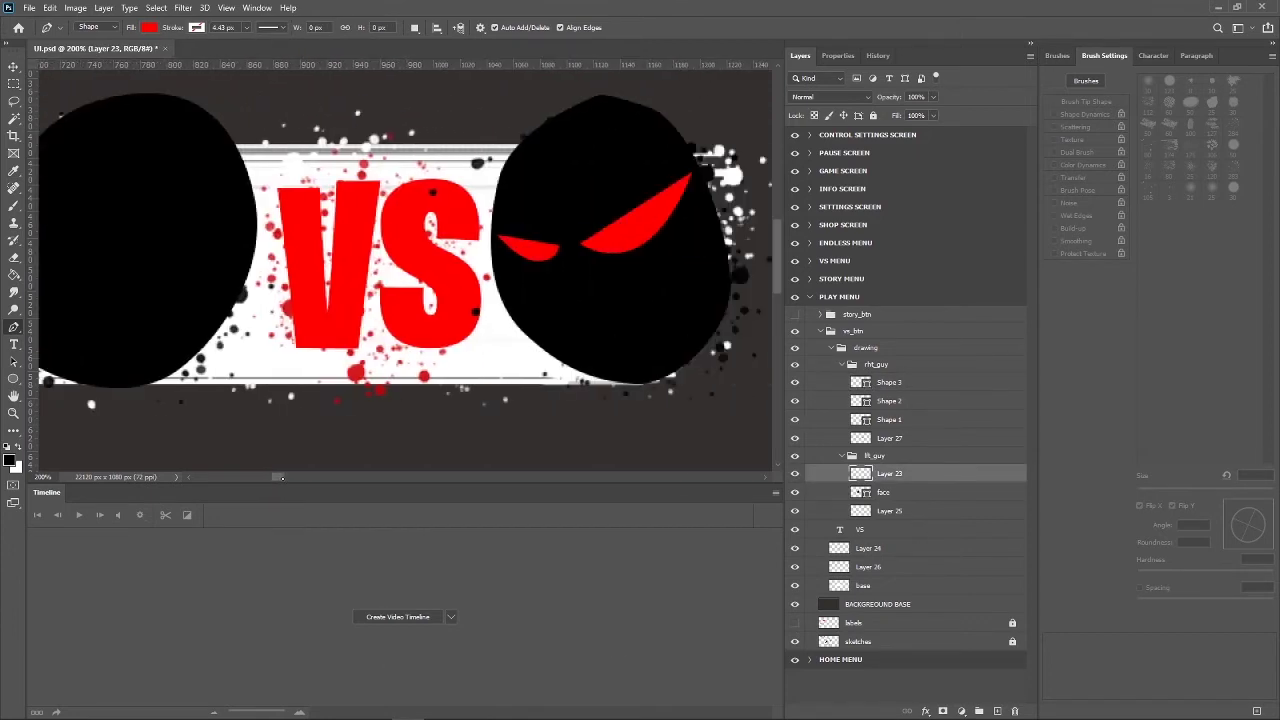
{"action": "left_click", "coordinate": [796, 474]}
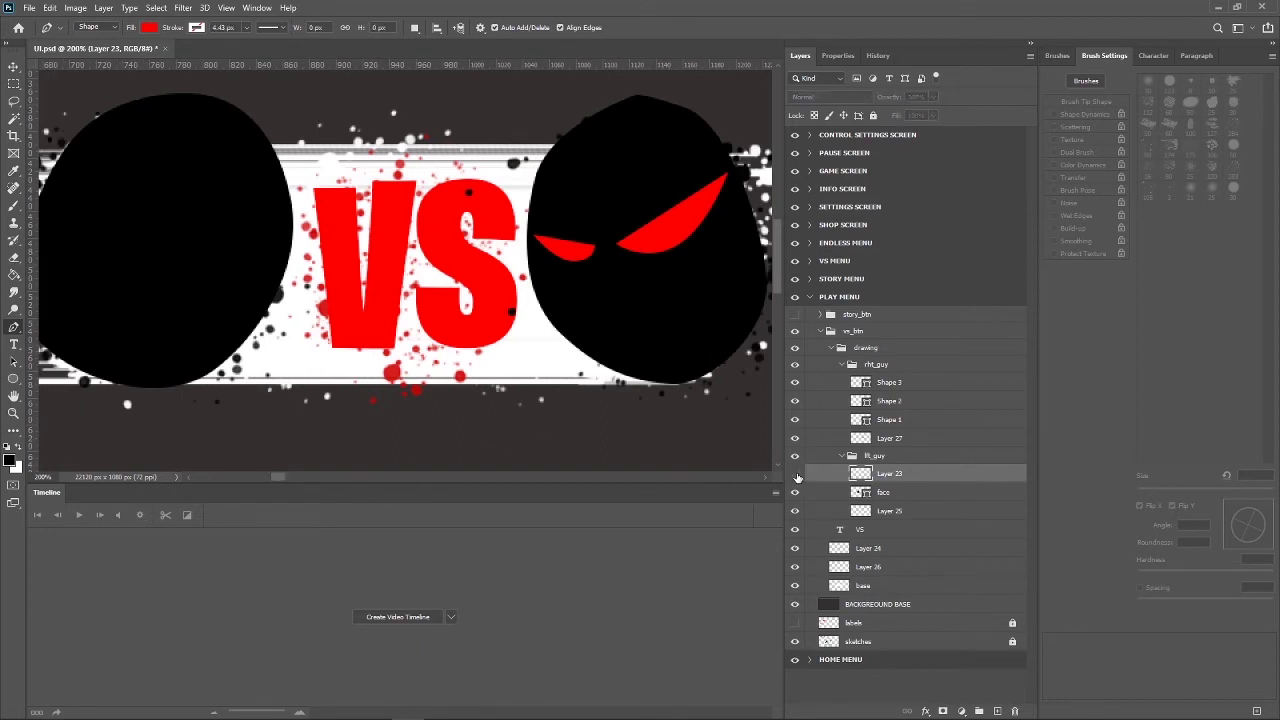
{"action": "left_click", "coordinate": [796, 475]}
Draw a wide red crescent grin on the left head with the Pen tool.
{"action": "scroll", "coordinate": [185, 477], "scroll_direction": "left", "scroll_amount": 1}
{"action": "scroll", "coordinate": [190, 474], "scroll_direction": "left", "scroll_amount": 1}
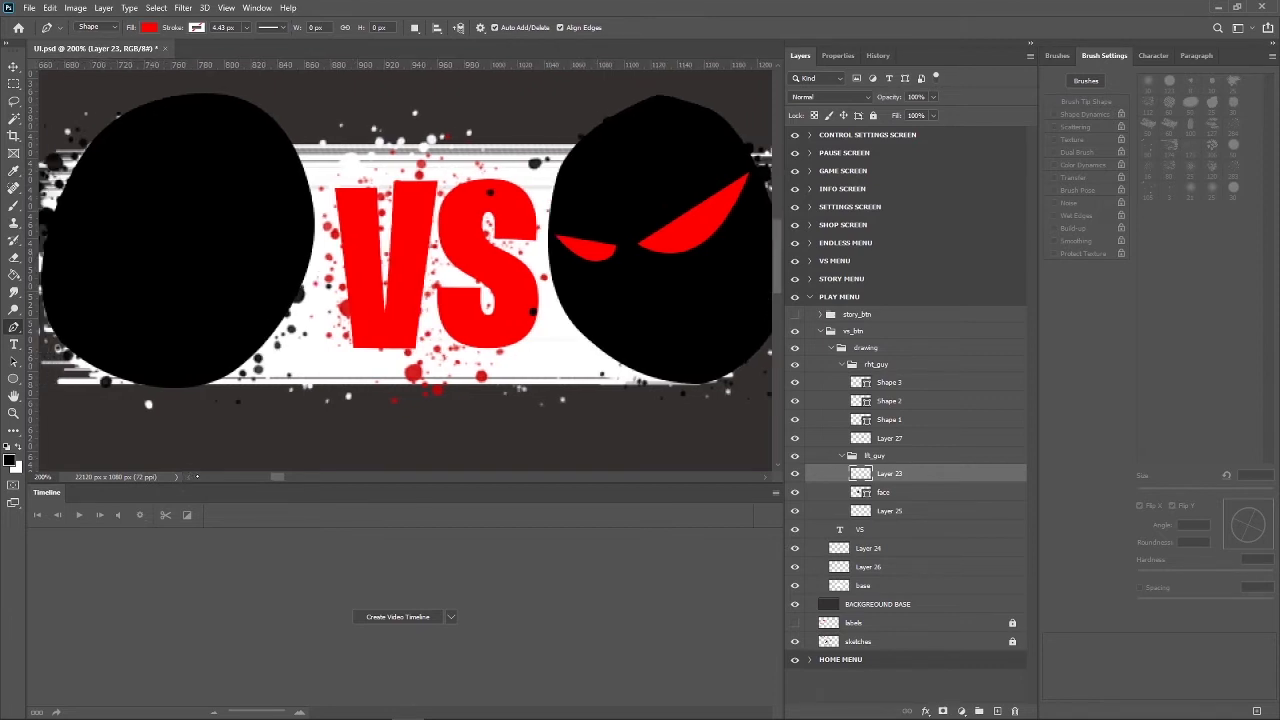
{"action": "scroll", "coordinate": [195, 472], "scroll_direction": "left", "scroll_amount": 1}
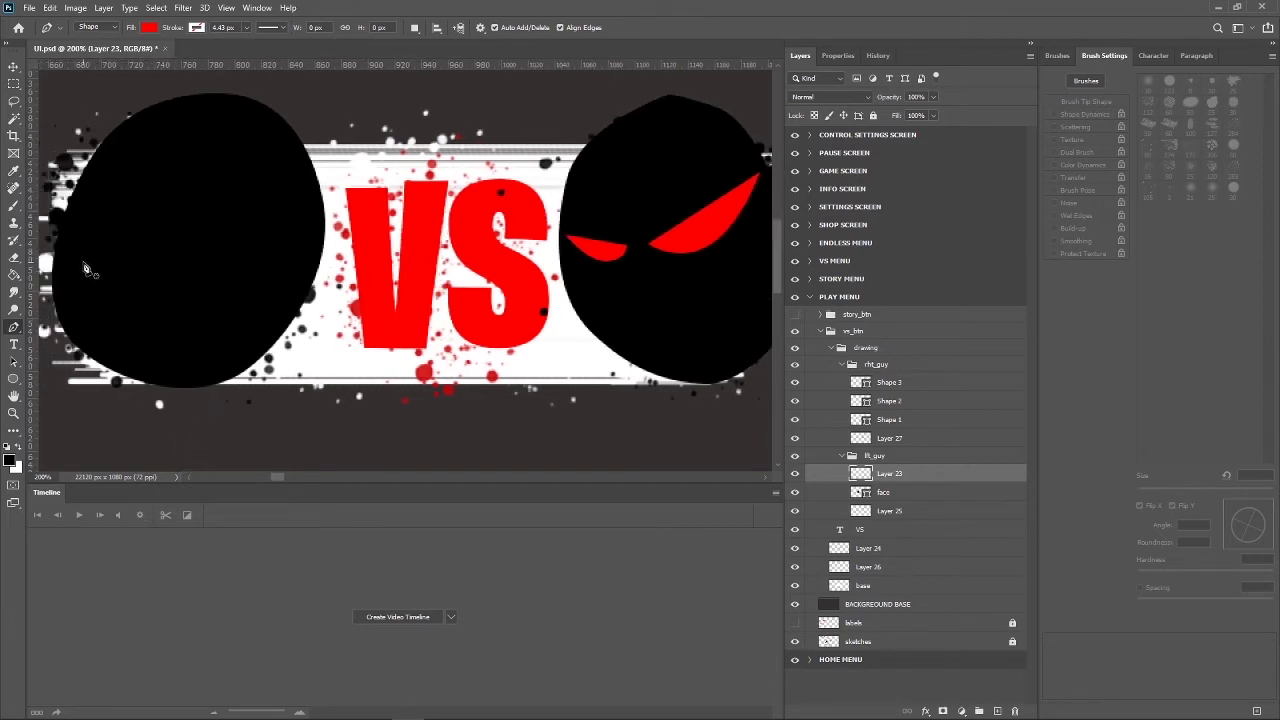
{"action": "left_click", "coordinate": [82, 259]}
{"action": "left_click_drag", "start_coordinate": [145, 352], "coordinate": [213, 378]}
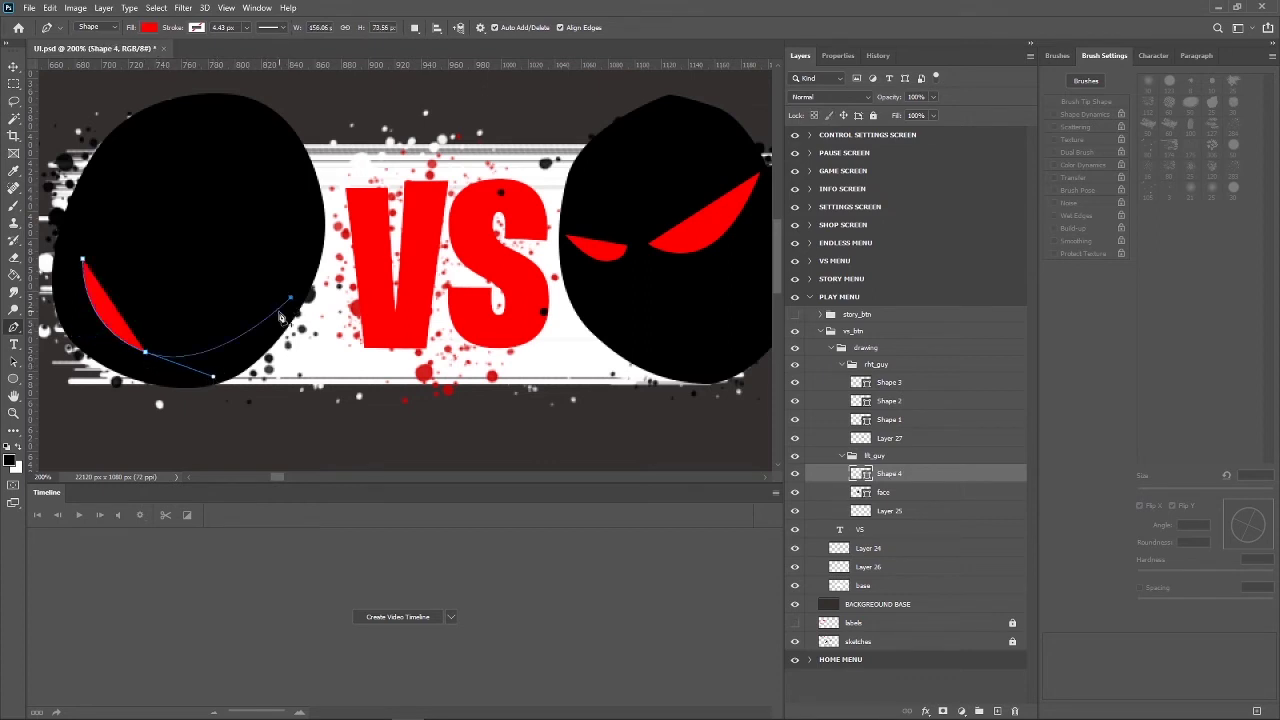
{"action": "left_click", "coordinate": [290, 243]}
{"action": "left_click_drag", "start_coordinate": [190, 337], "coordinate": [180, 321]}
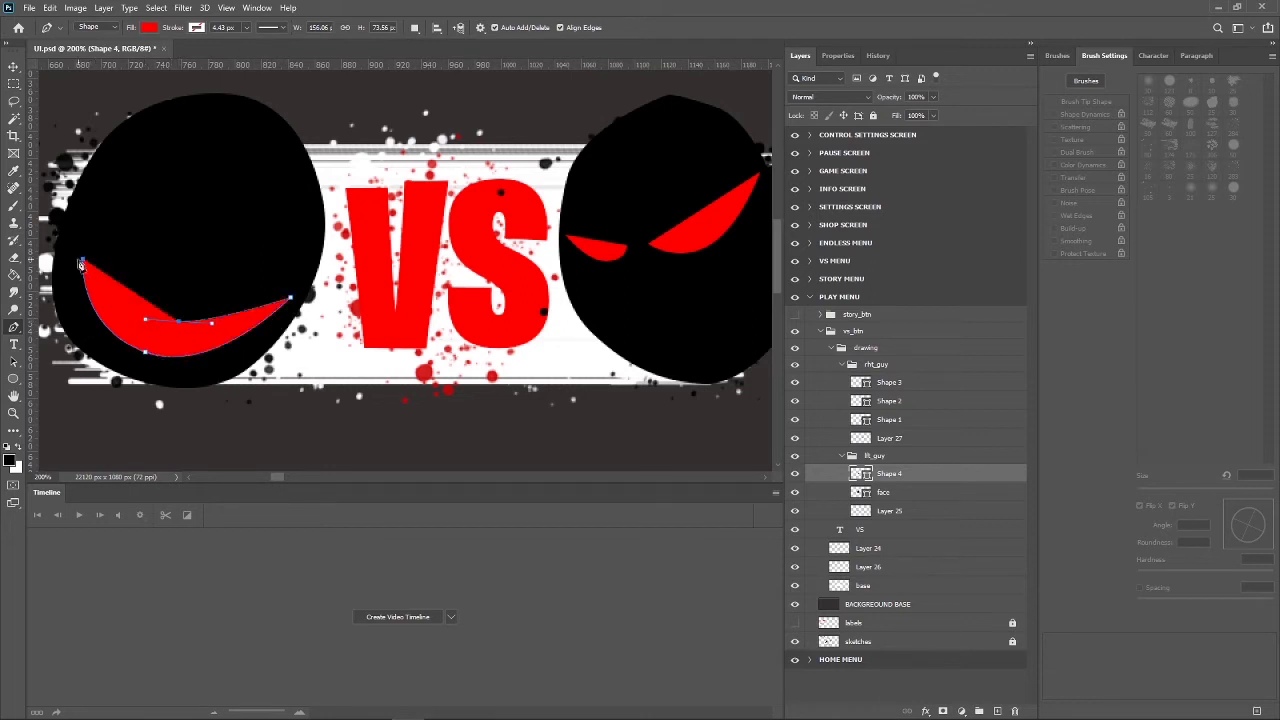
{"action": "left_click", "coordinate": [84, 260]}
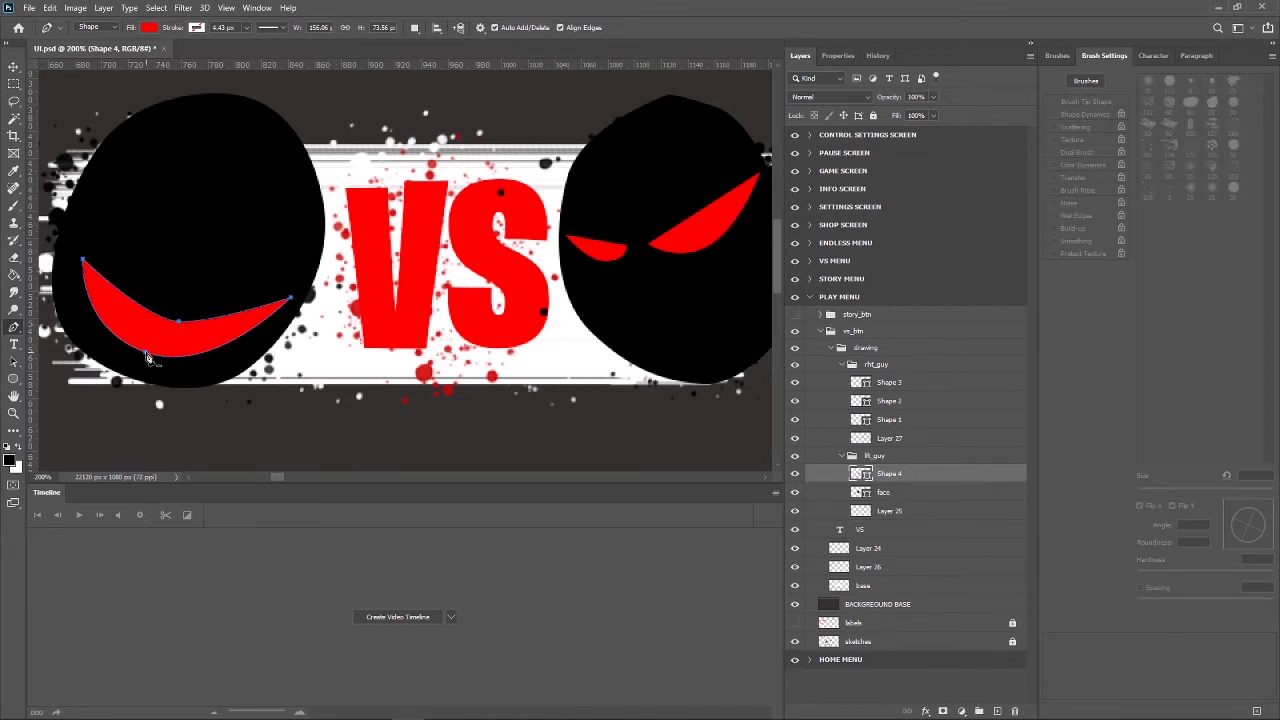
Deepen the grin's lower curve and add an empty Layer 28 above it.
{"action": "key", "text": "ctrl"}
{"action": "left_click_drag", "start_coordinate": [145, 357], "coordinate": [162, 366]}
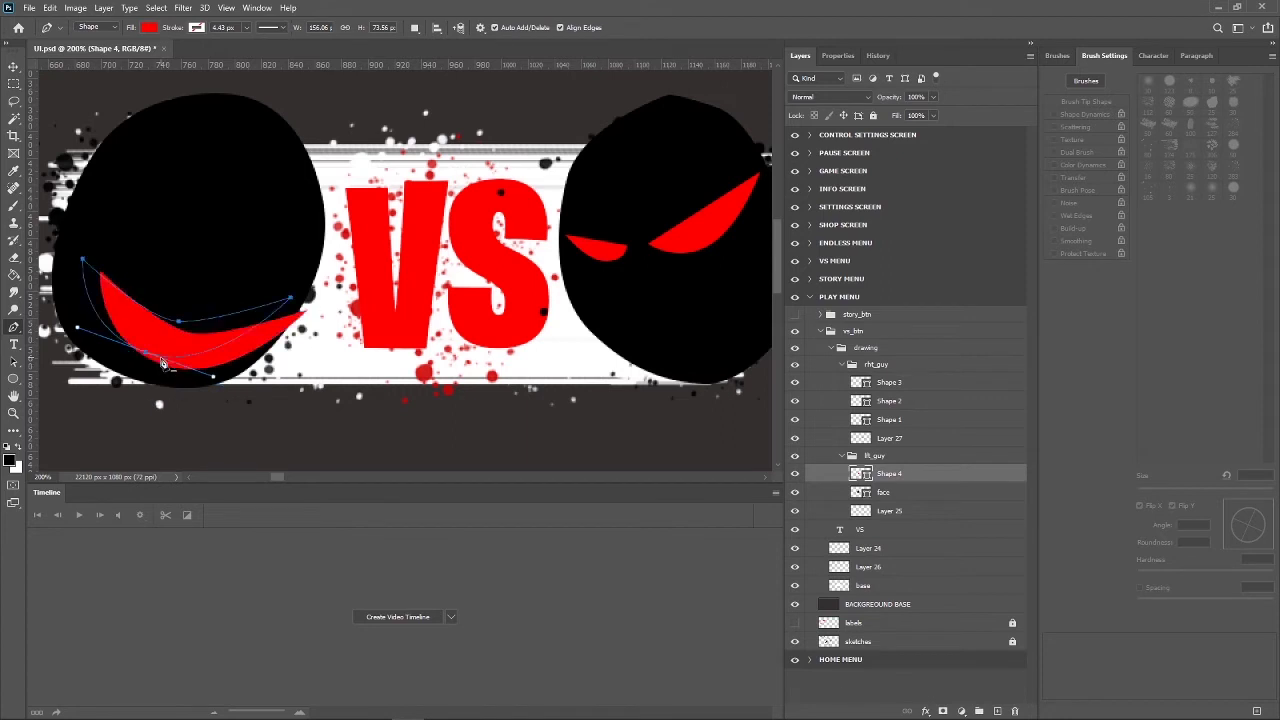
{"action": "key", "text": "ctrl"}
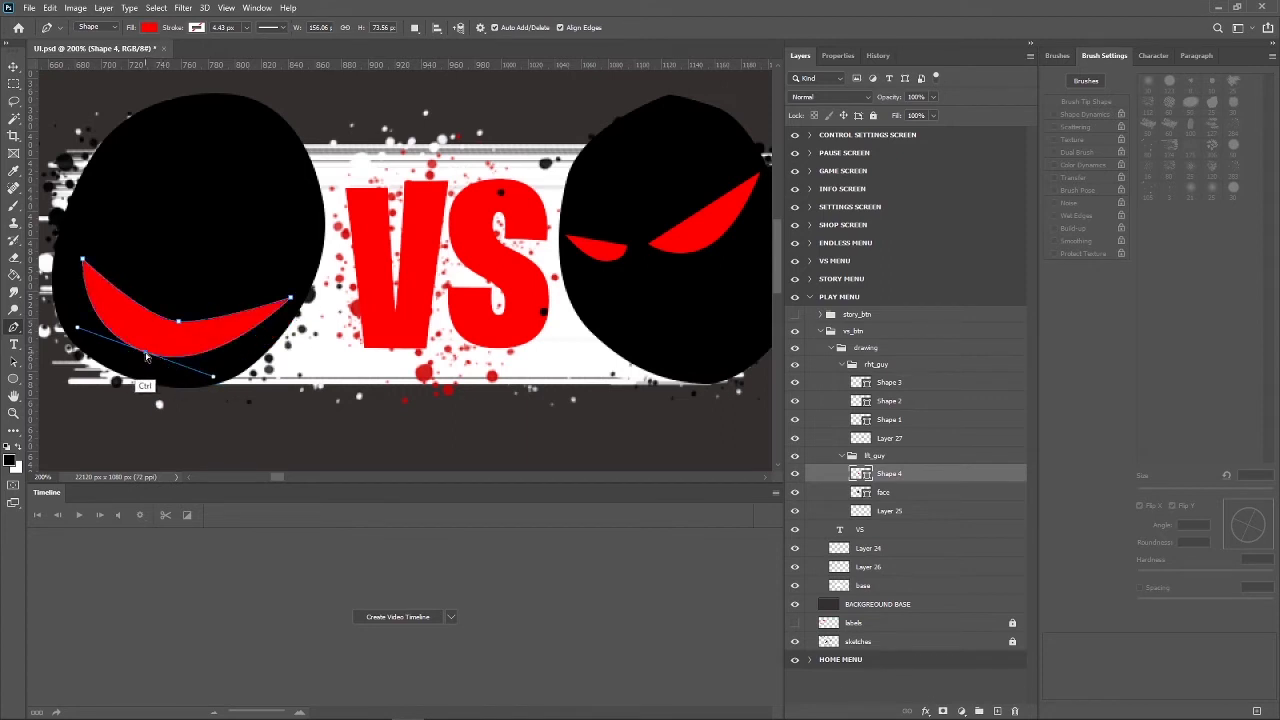
{"action": "left_click_drag", "start_coordinate": [145, 357], "coordinate": [162, 367]}
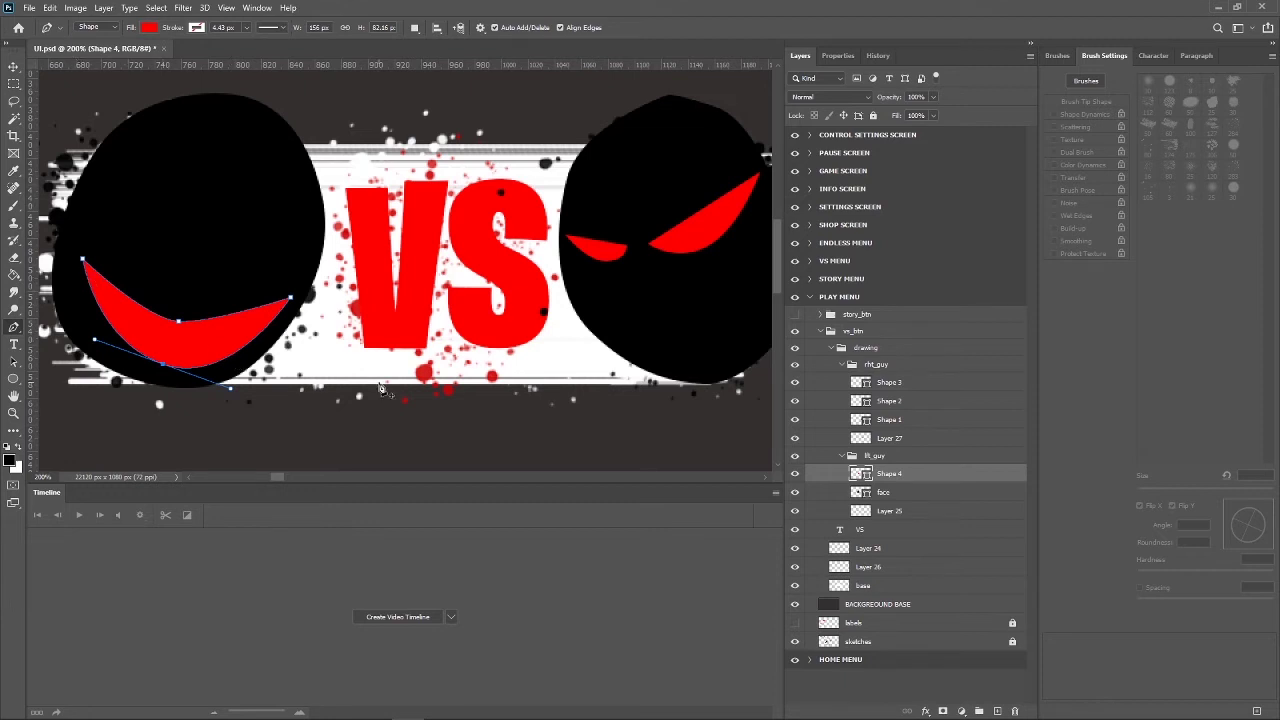
{"action": "left_click", "coordinate": [997, 711]}
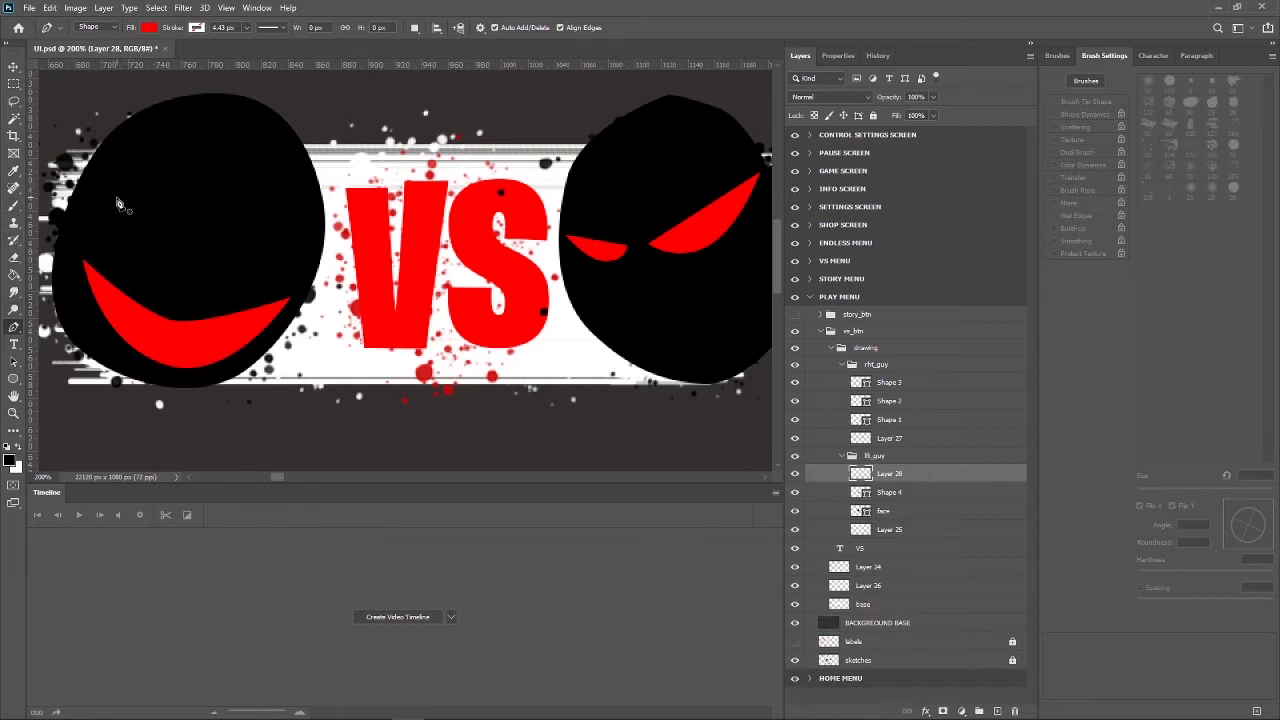
Draw two thin red crescent eyes, Shapes 5 and 6, above the left head's grin.
{"action": "left_click", "coordinate": [118, 197]}
{"action": "left_click_drag", "start_coordinate": [157, 194], "coordinate": [175, 203]}
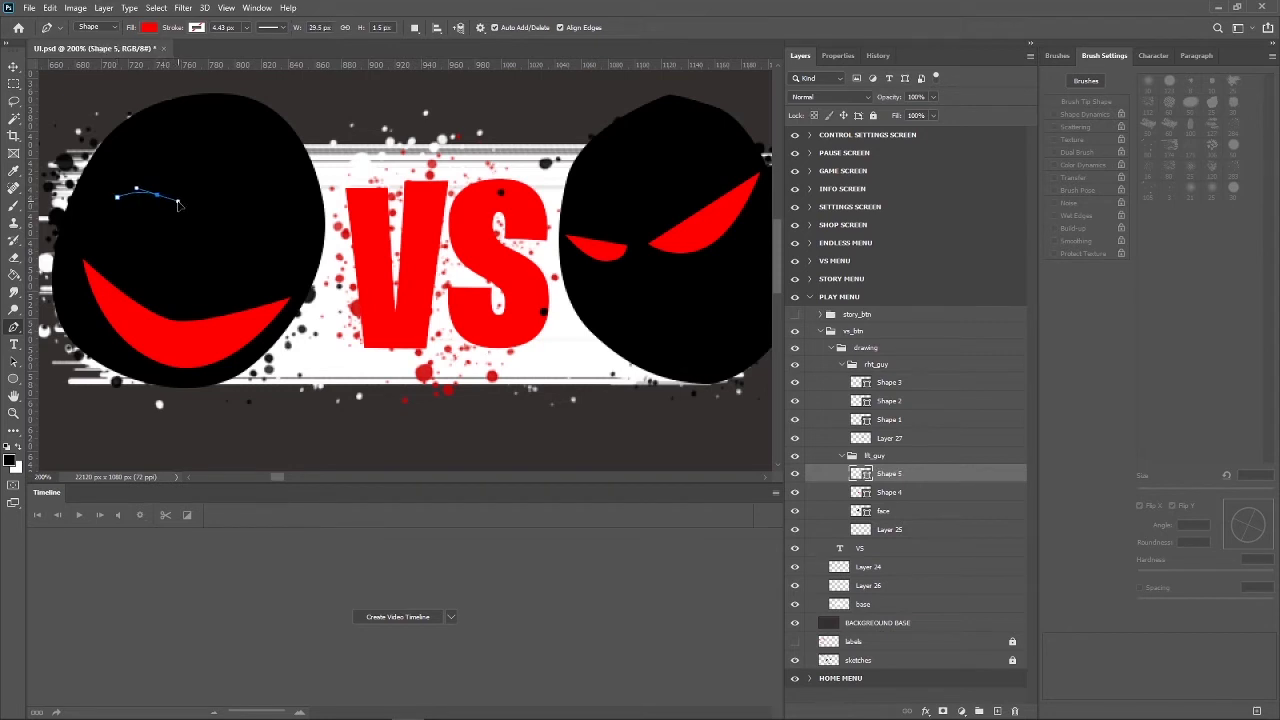
{"action": "left_click", "coordinate": [178, 203]}
{"action": "left_click", "coordinate": [178, 226]}
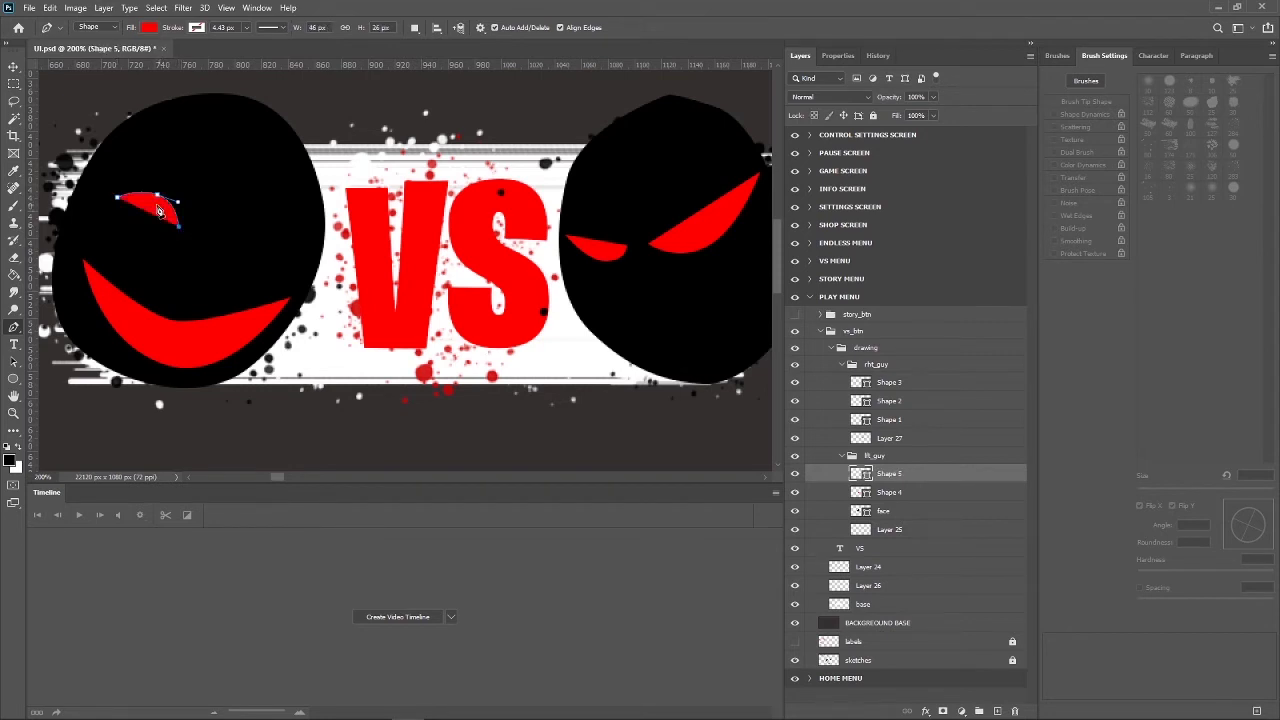
{"action": "left_click_drag", "start_coordinate": [157, 209], "coordinate": [124, 205]}
{"action": "left_click", "coordinate": [233, 237]}
{"action": "left_click_drag", "start_coordinate": [281, 224], "coordinate": [268, 237]}
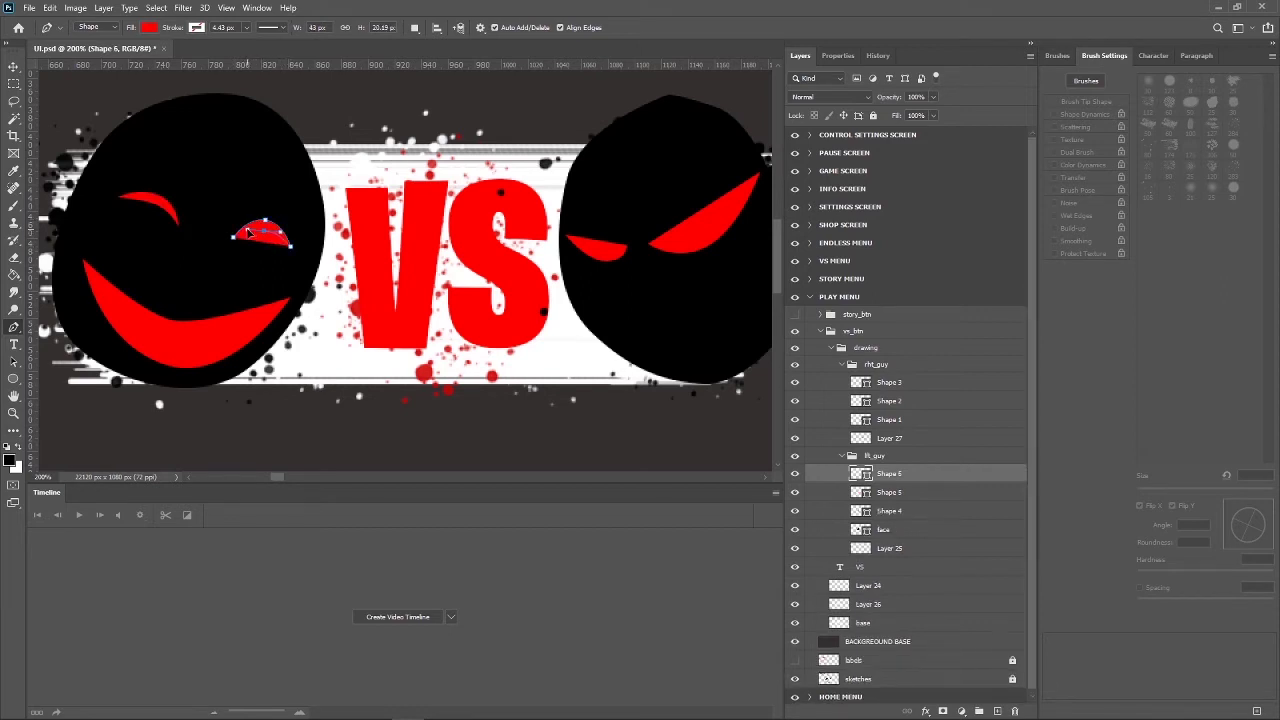
{"action": "left_click", "coordinate": [233, 237]}
Nudge the first eye (Shape 5) right and scale it up slightly.
{"action": "key", "text": "v"}
{"action": "left_click", "coordinate": [163, 208]}
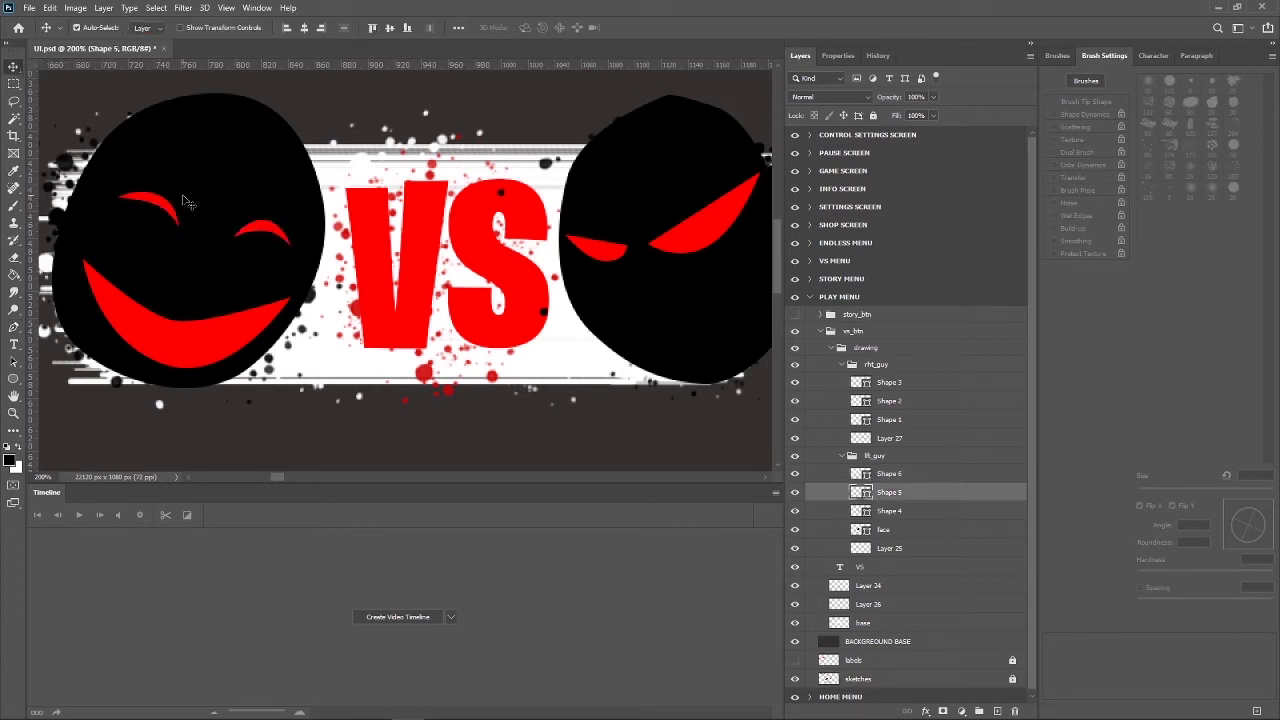
{"action": "key", "text": "Right"}
{"action": "key", "text": "Right"}
{"action": "key", "text": "Right"}
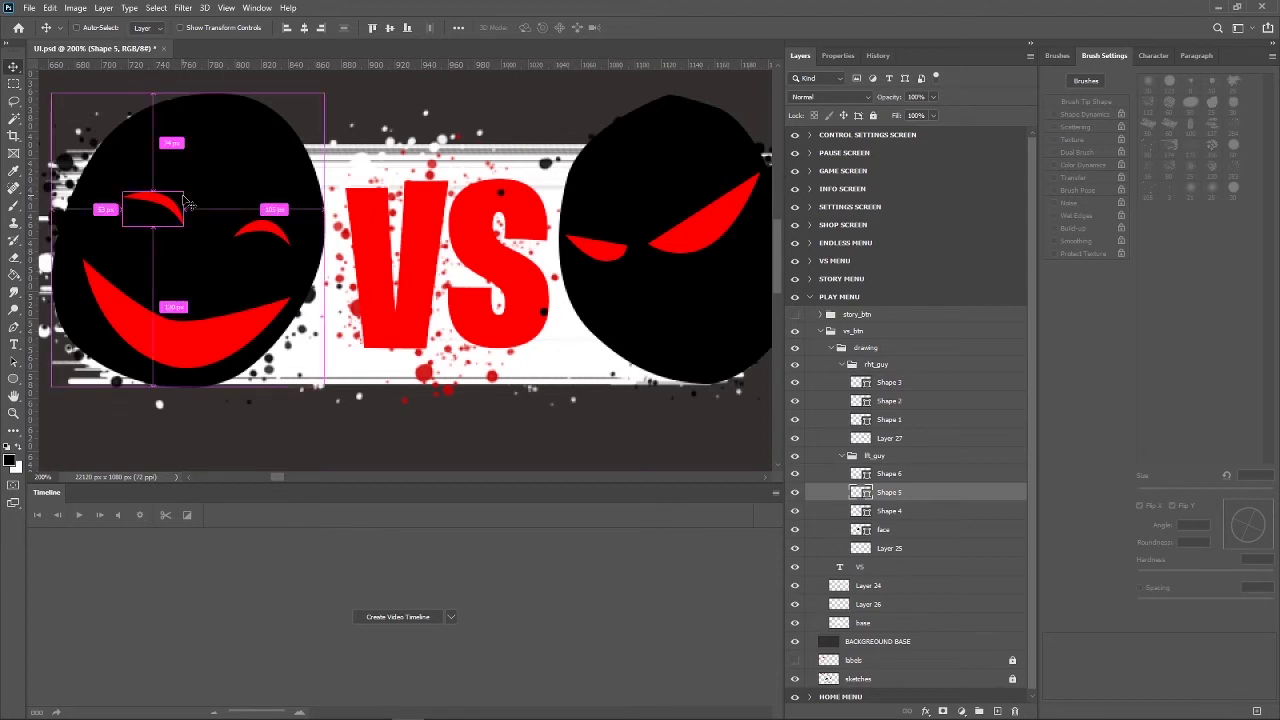
{"action": "key", "text": "ctrl+t"}
{"action": "left_click_drag", "start_coordinate": [185, 192], "coordinate": [251, 195]}
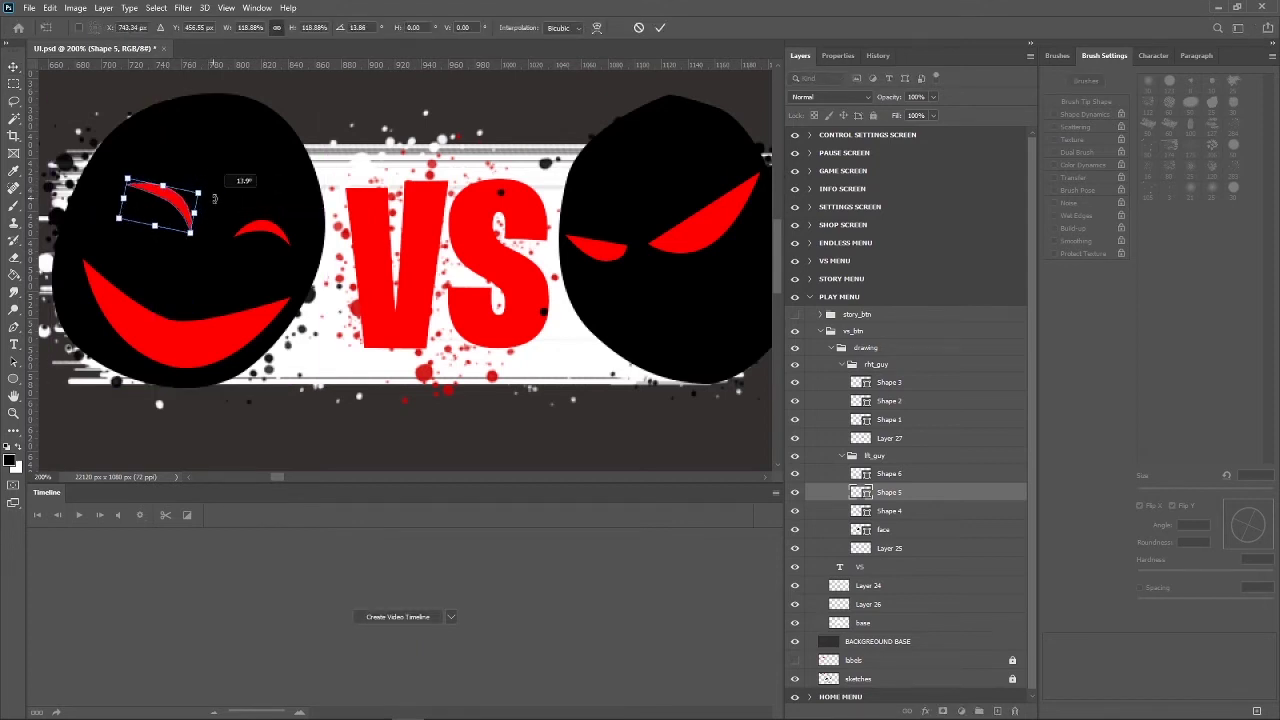
{"action": "key", "text": "Return"}
Rotate the second eye (Shape 6) about -12° counter-clockwise.
{"action": "left_click", "coordinate": [268, 232]}
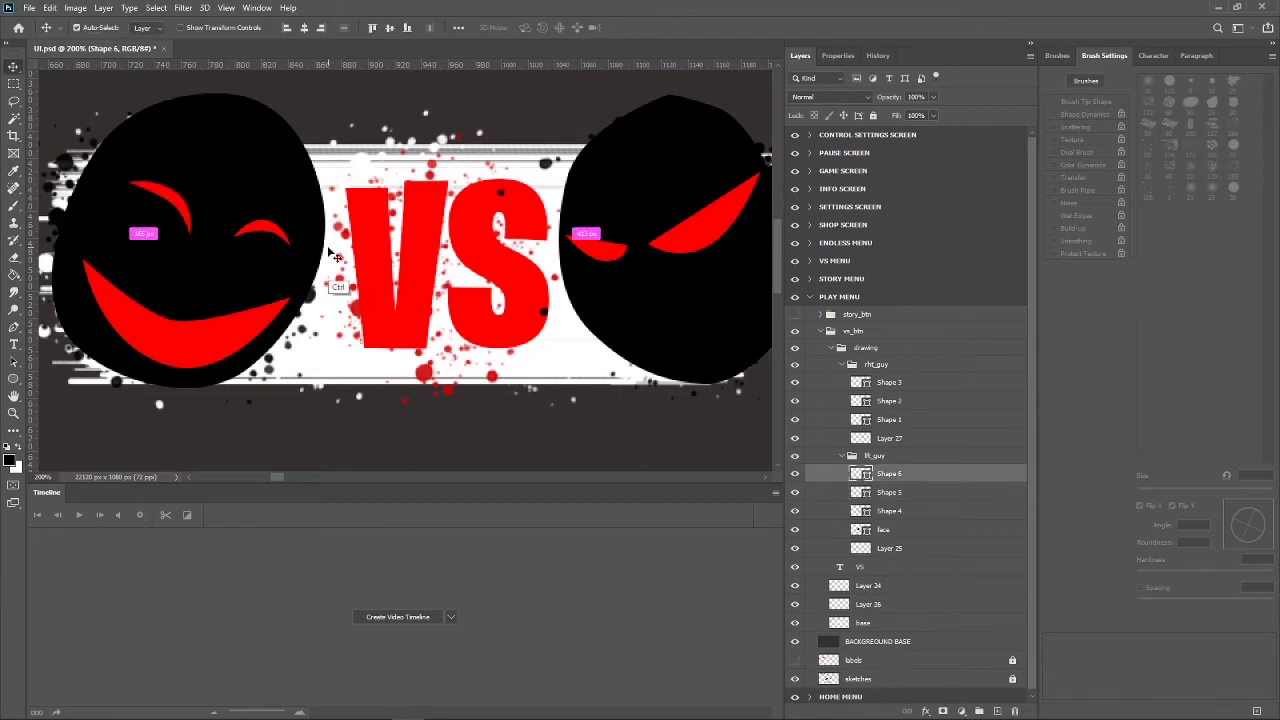
{"action": "key", "text": "ctrl+t"}
{"action": "left_click_drag", "start_coordinate": [298, 220], "coordinate": [328, 196]}
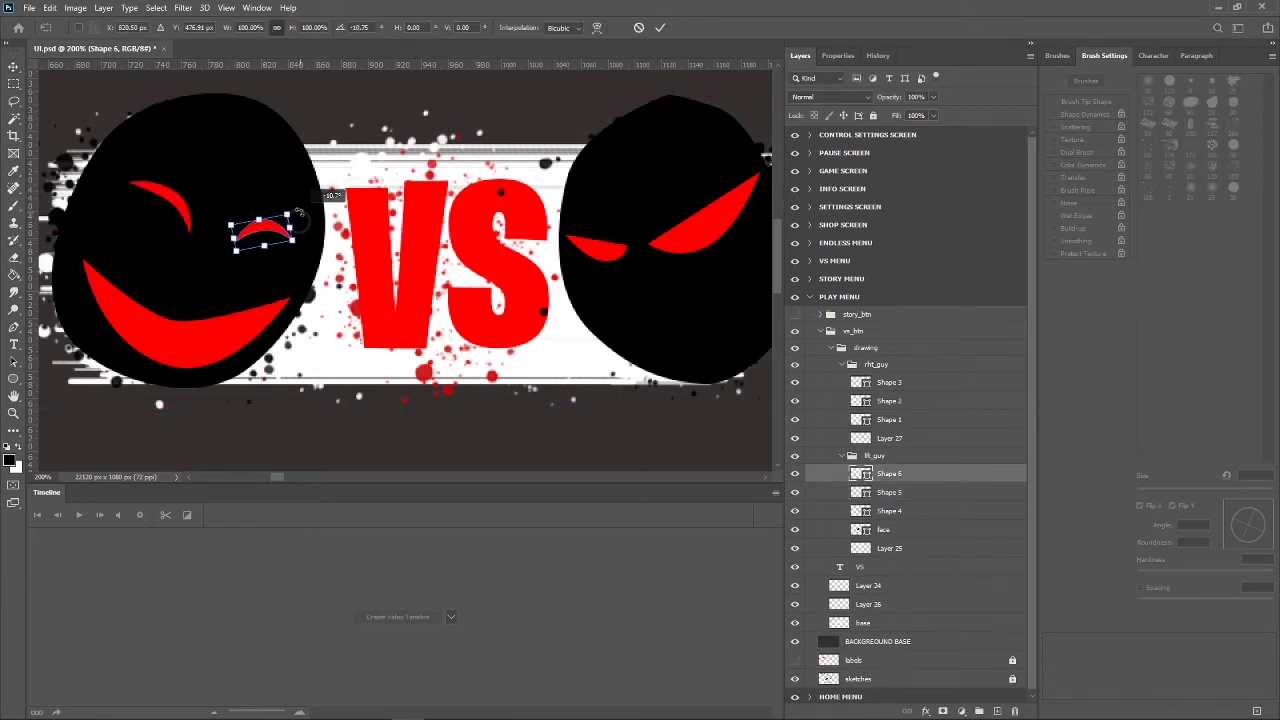
{"action": "key", "text": "Return"}
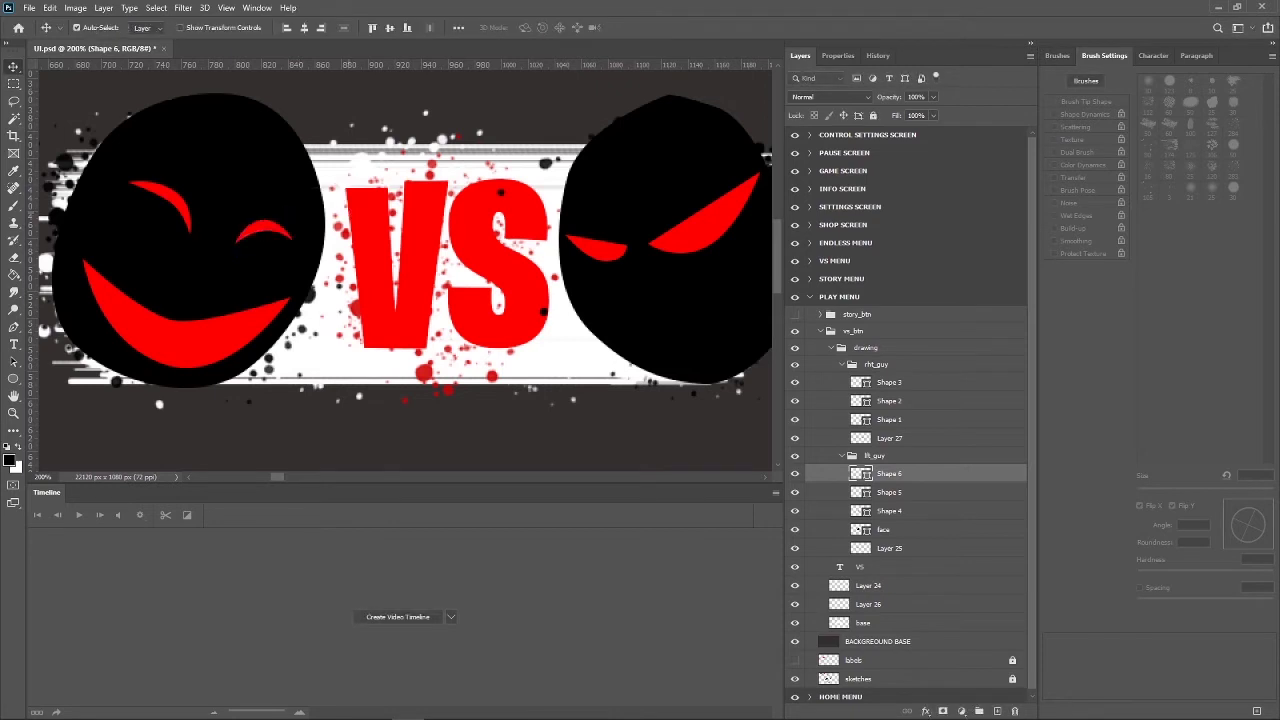
{"action": "key", "text": "ctrl+minus"}
{"action": "key", "text": "ctrl+minus"}
{"action": "key", "text": "ctrl+plus"}
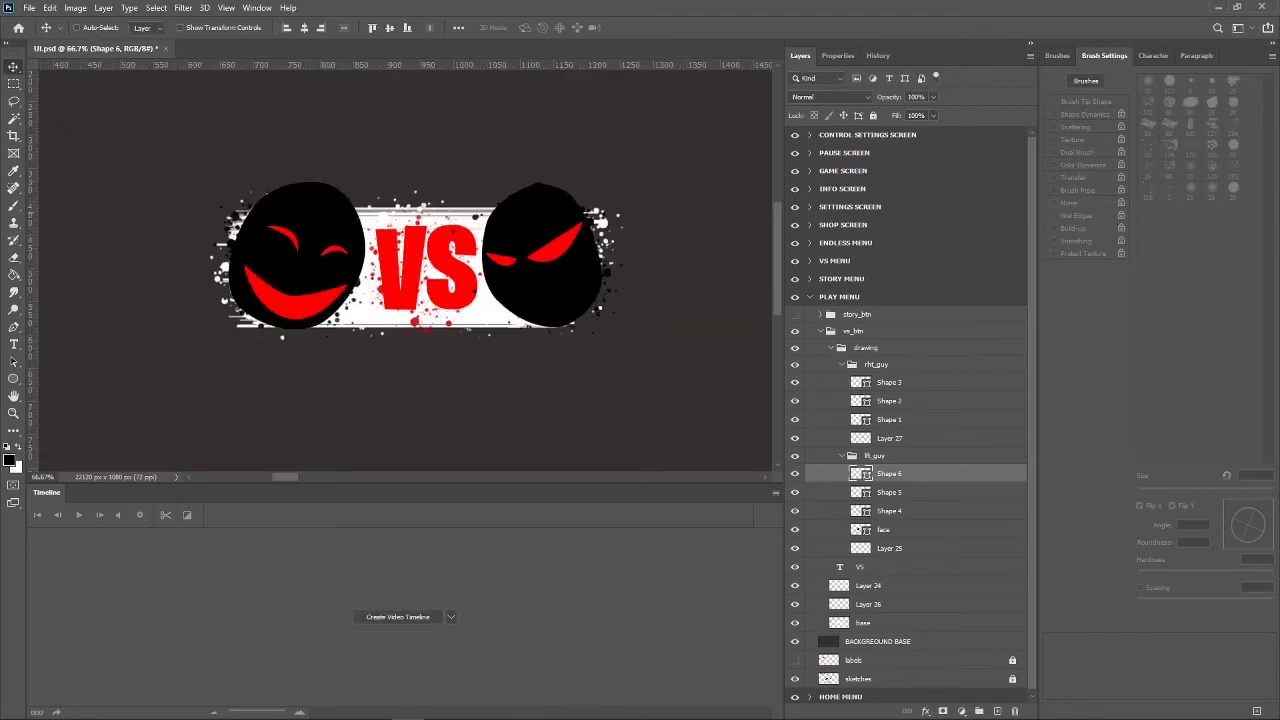
{"action": "key", "text": "ctrl+plus"}
{"action": "key", "text": "ctrl+minus"}
Shift the left head's mouth path upper curve slightly right.
{"action": "left_click", "coordinate": [310, 313]}
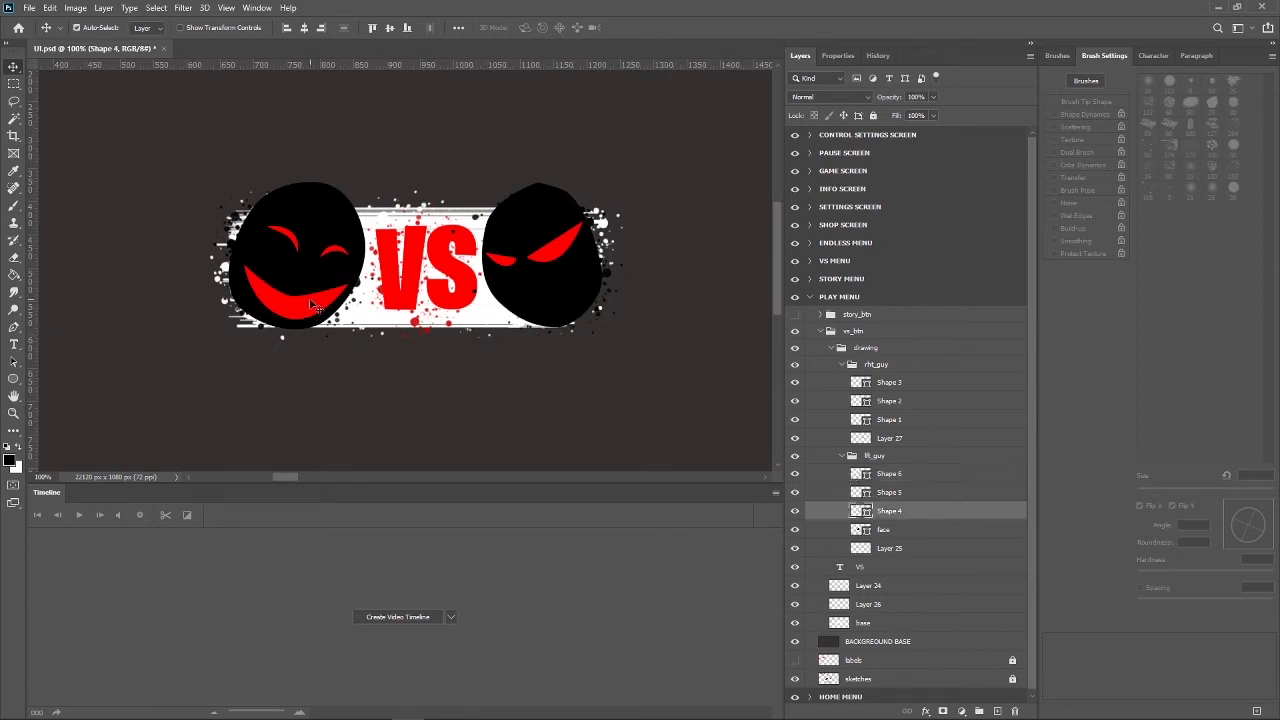
{"action": "key", "text": "p"}
{"action": "key", "text": "ctrl+plus"}
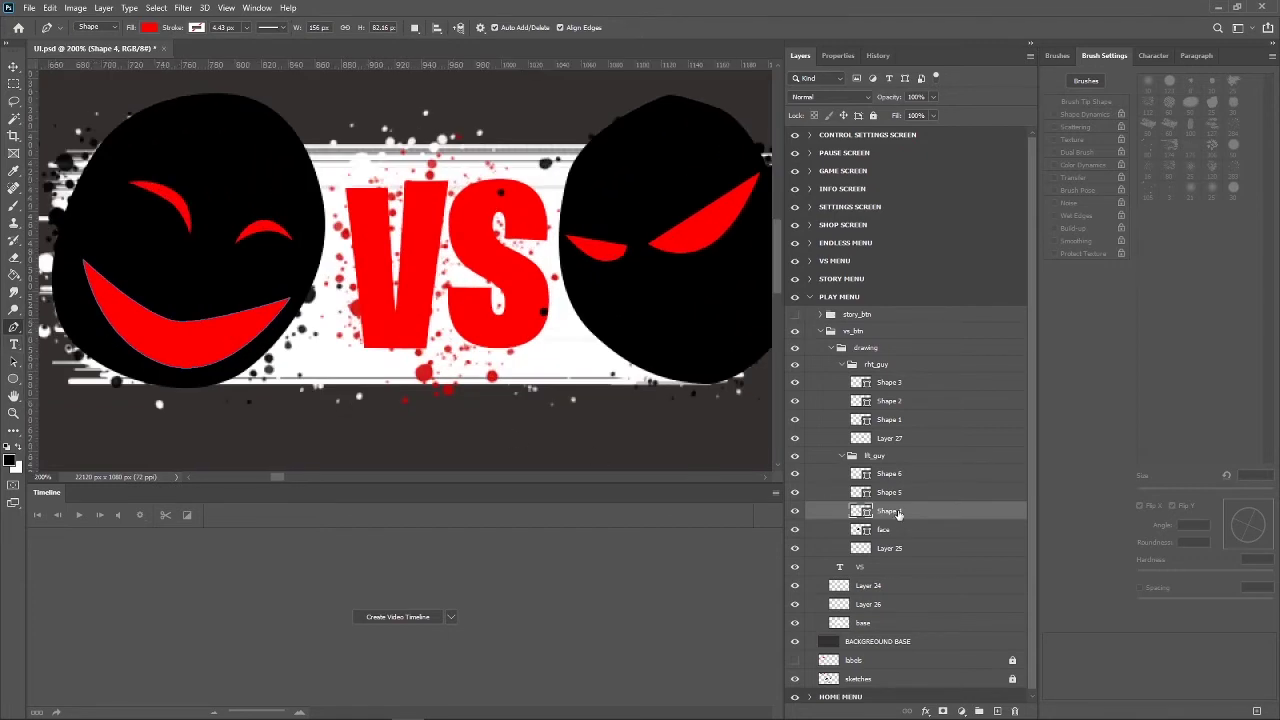
{"action": "left_click", "coordinate": [182, 326], "text": "ctrl"}
{"action": "key", "text": "Right"}
{"action": "key", "text": "Right"}
{"action": "key", "text": "Right"}
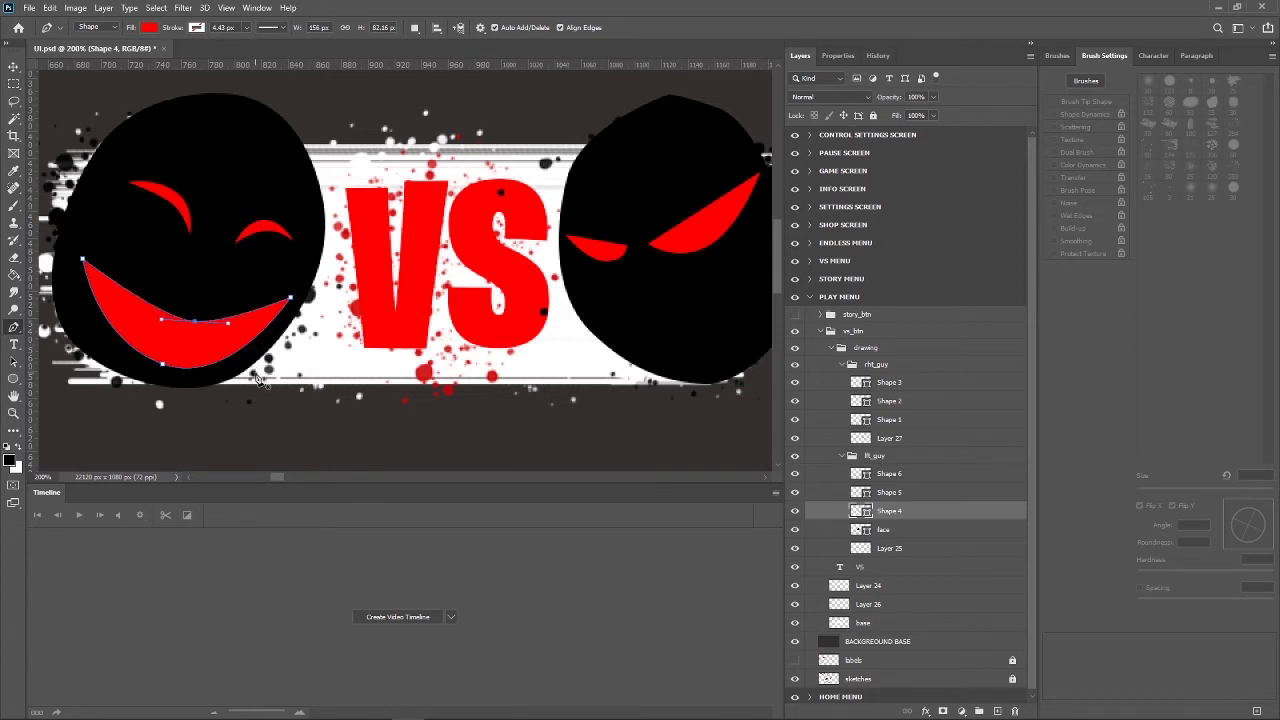
{"action": "left_click", "coordinate": [13, 83]}
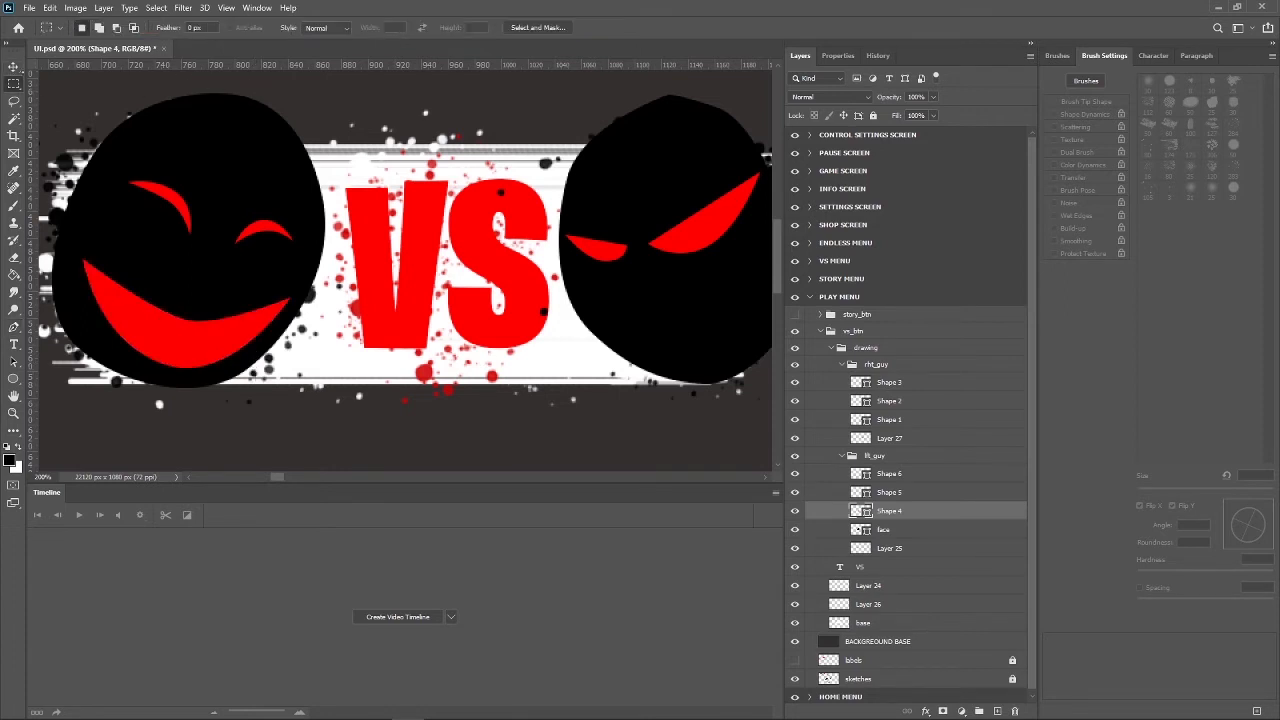
Select the BACKGROUND BASE layer and enable Auto-Select for the Move tool.
{"action": "key", "text": "v"}
{"action": "left_click", "coordinate": [877, 641]}
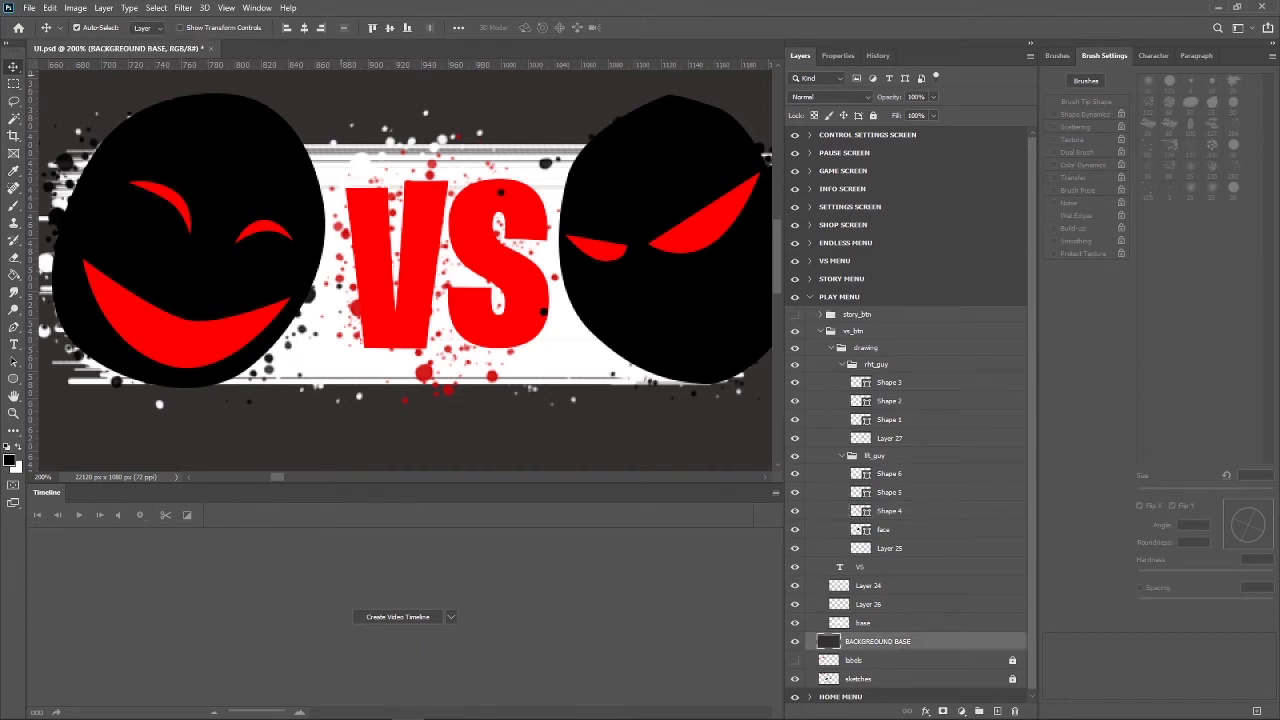
{"action": "key", "text": "ctrl+minus"}
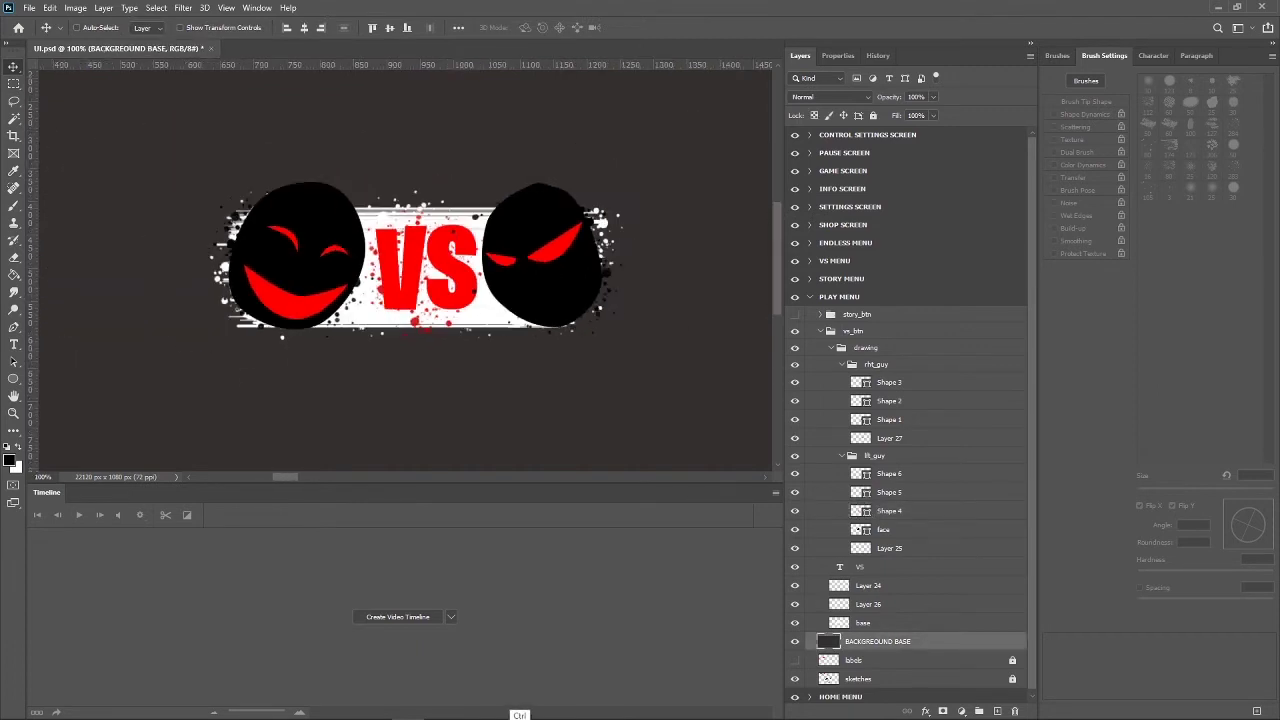
{"action": "key", "text": "ctrl+plus"}
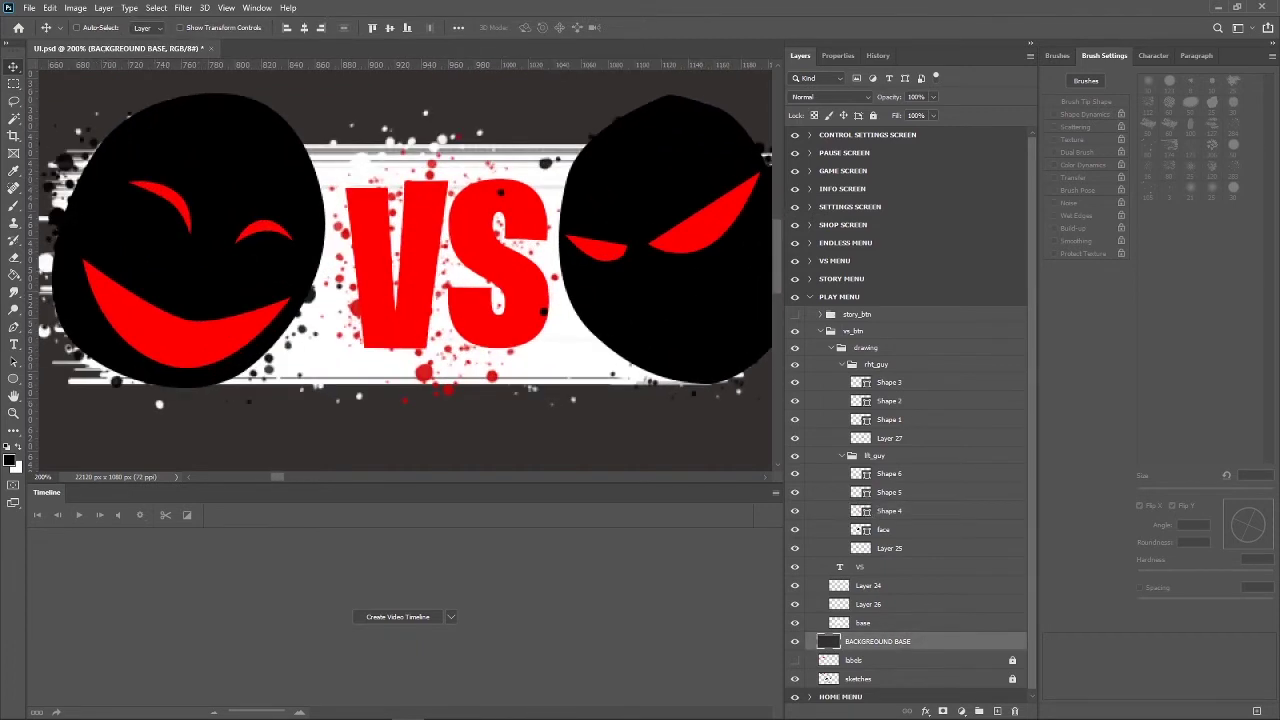
{"action": "key", "text": "ctrl"}
Add a new empty layer above Shape 3 in the rht_guy group.
{"action": "left_click", "coordinate": [912, 387]}
{"action": "left_click", "coordinate": [997, 711]}
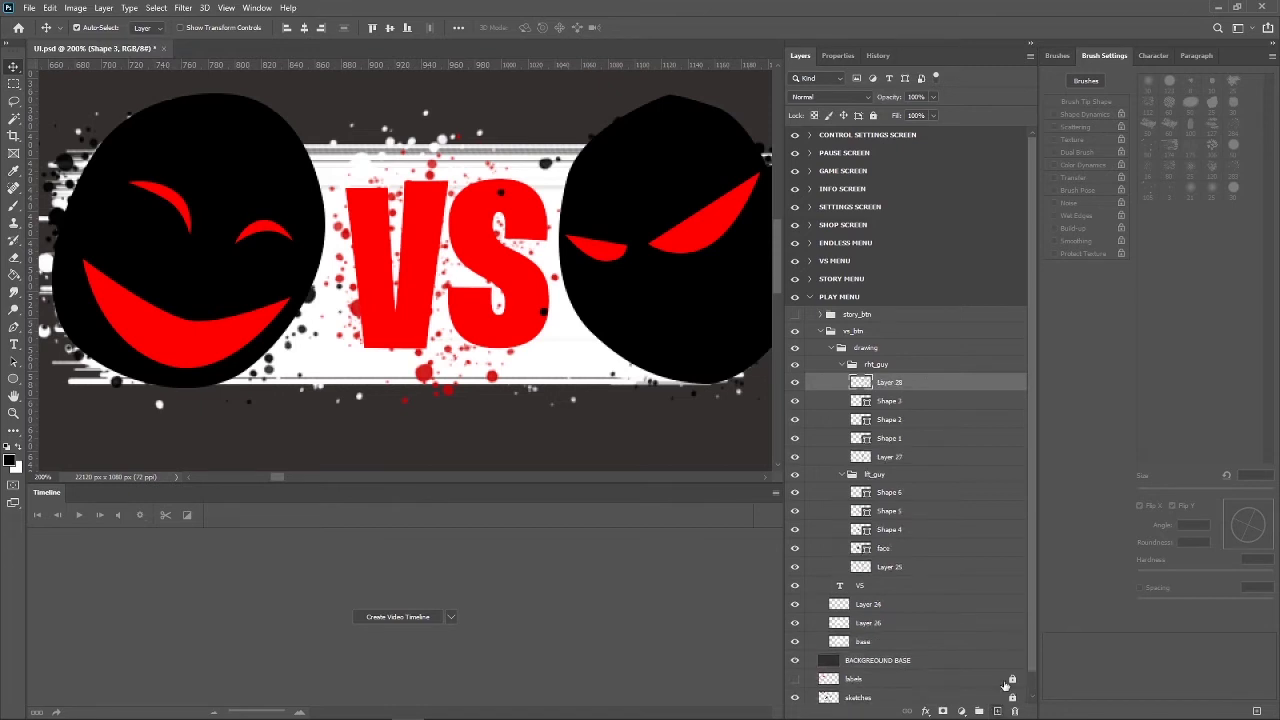
{"action": "left_click_drag", "start_coordinate": [284, 477], "coordinate": [289, 477]}
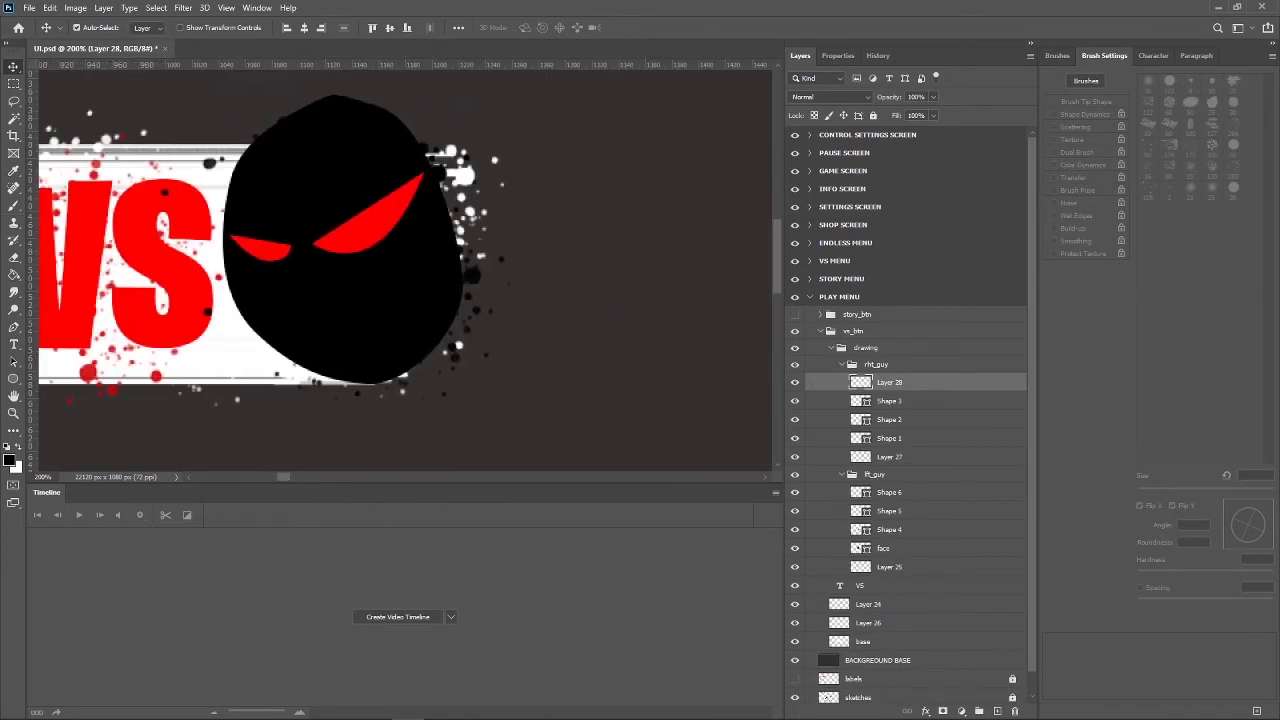
Draw a thin red scowling crescent mouth, Shape 7, on the right head.
{"action": "left_click", "coordinate": [13, 327]}
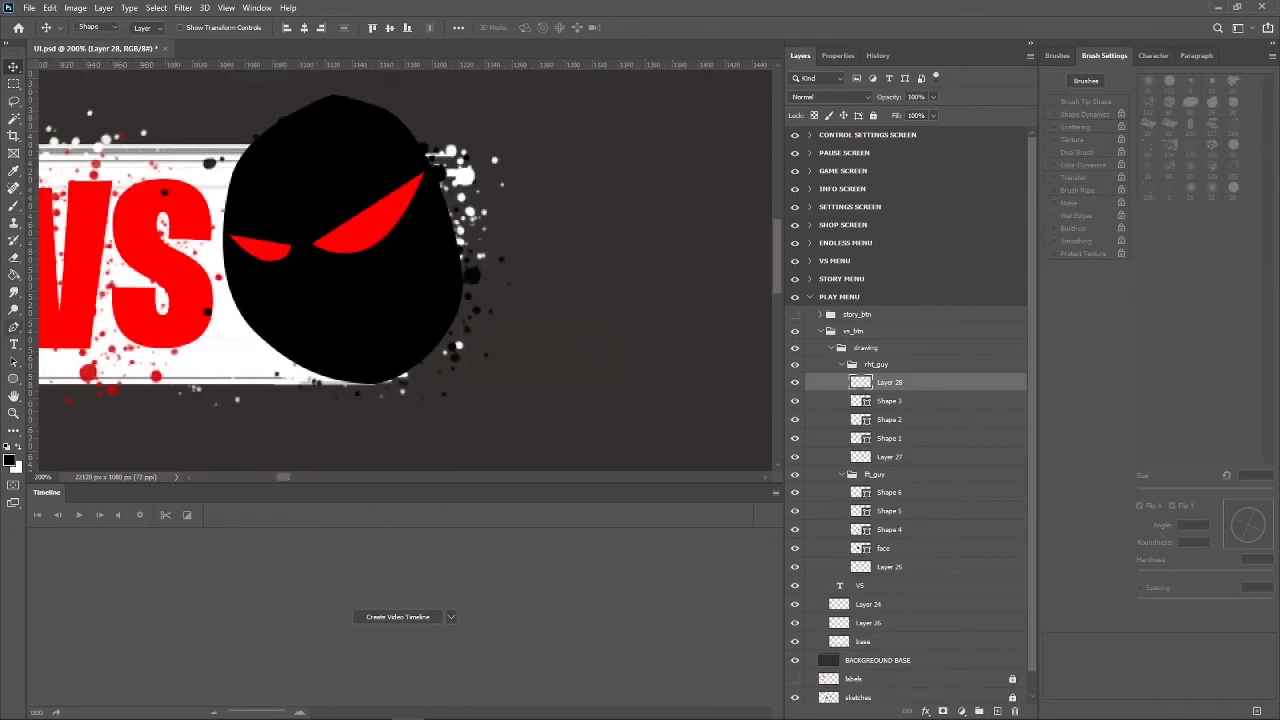
{"action": "left_click", "coordinate": [329, 338]}
{"action": "left_click", "coordinate": [414, 314]}
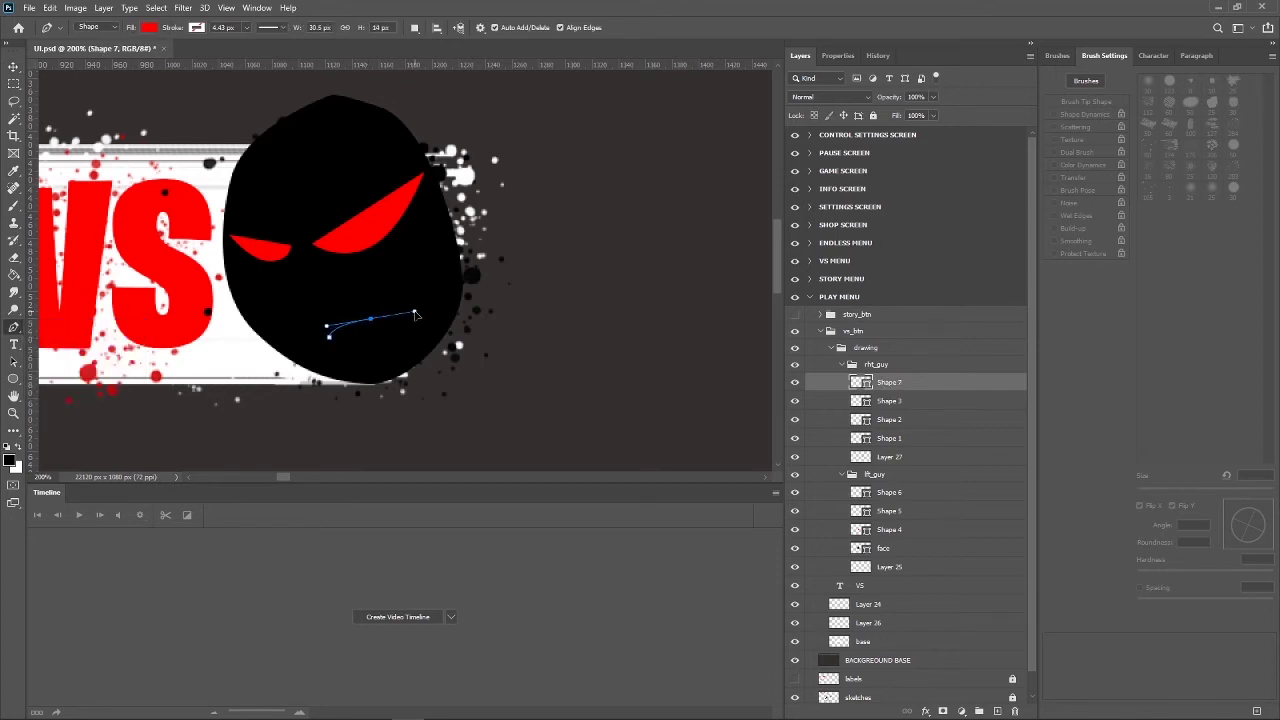
{"action": "left_click", "coordinate": [424, 315]}
{"action": "left_click", "coordinate": [333, 343]}
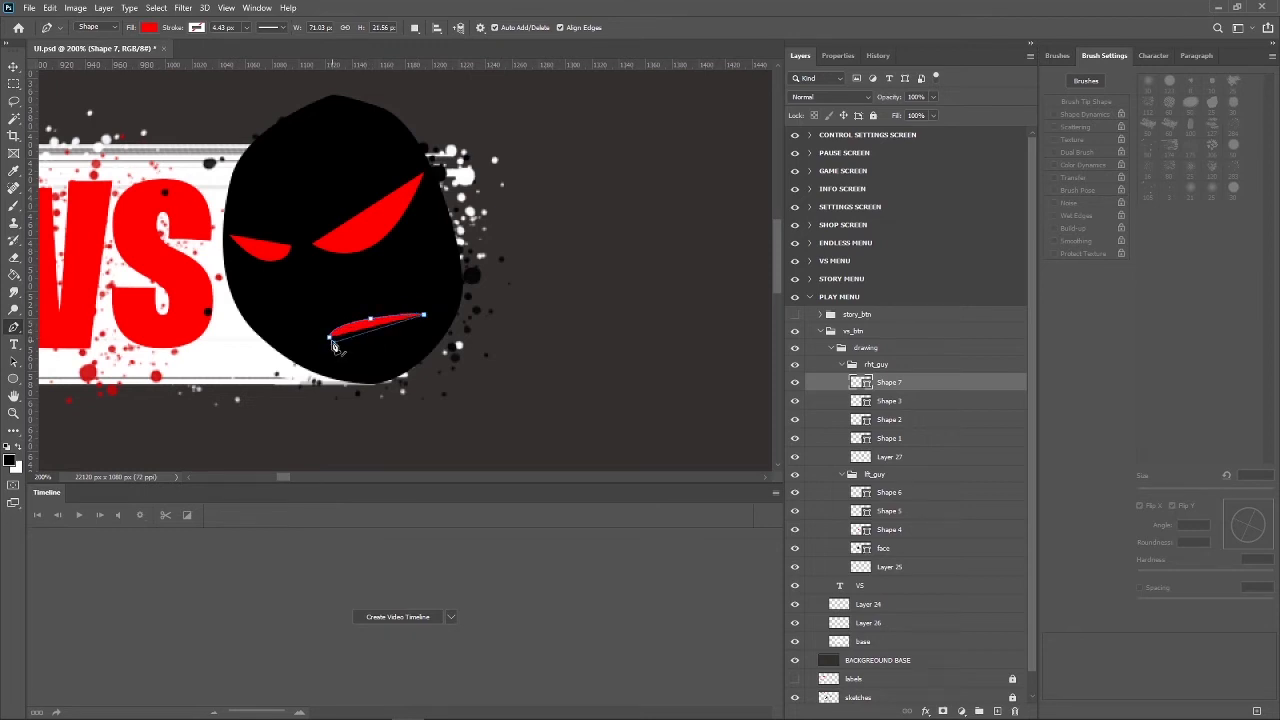
{"action": "key", "text": "Return"}
{"action": "key", "text": "v"}
{"action": "left_click", "coordinate": [525, 63]}
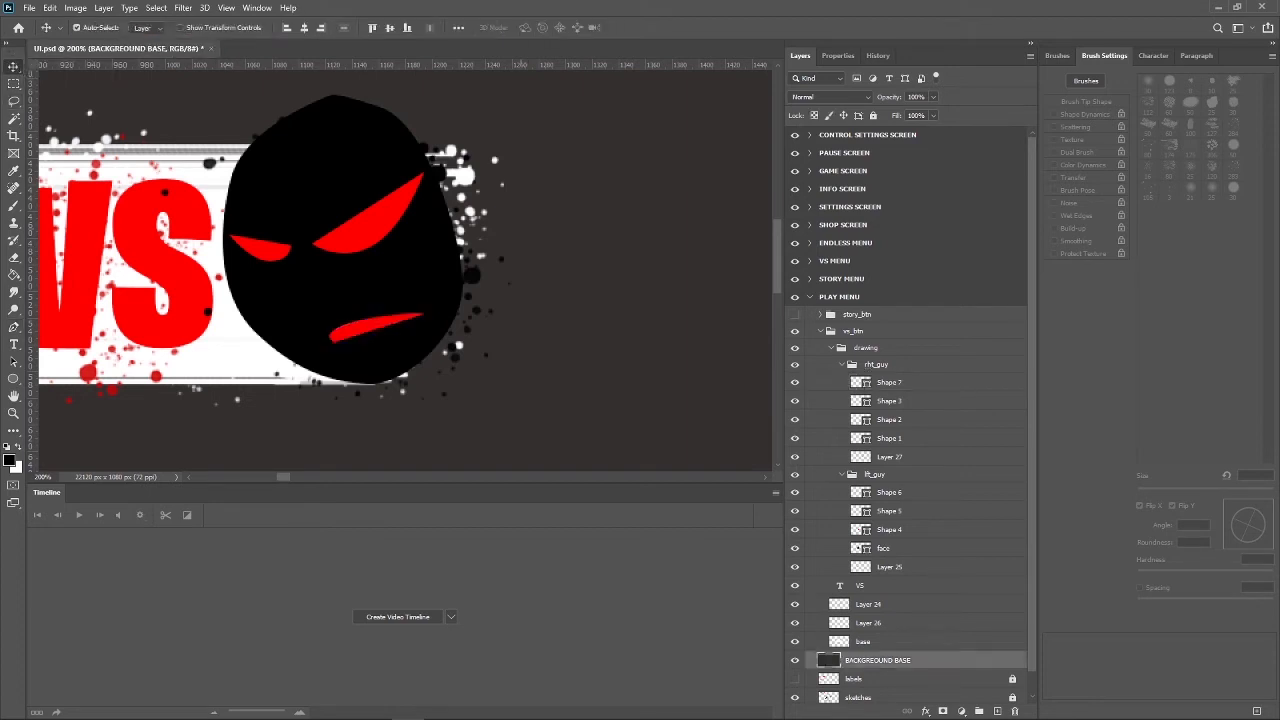
{"action": "key", "text": "ctrl+minus"}
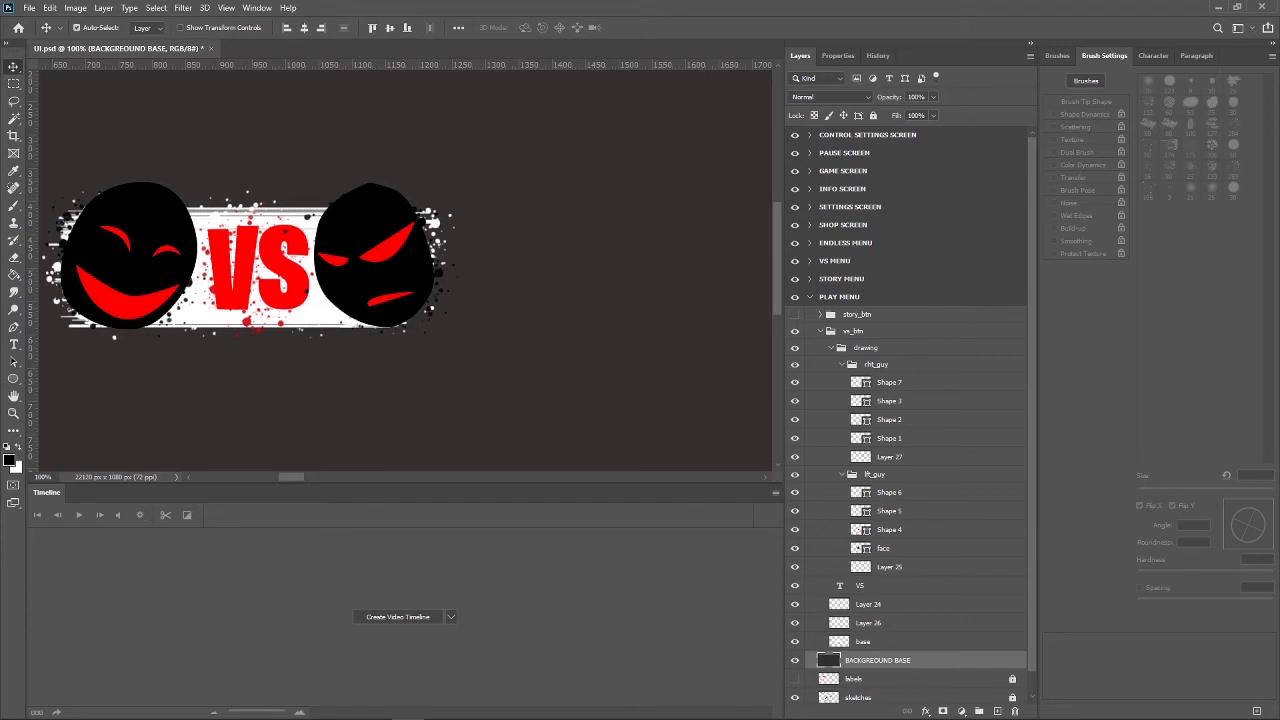
{"action": "left_click_drag", "start_coordinate": [300, 477], "coordinate": [298, 477]}
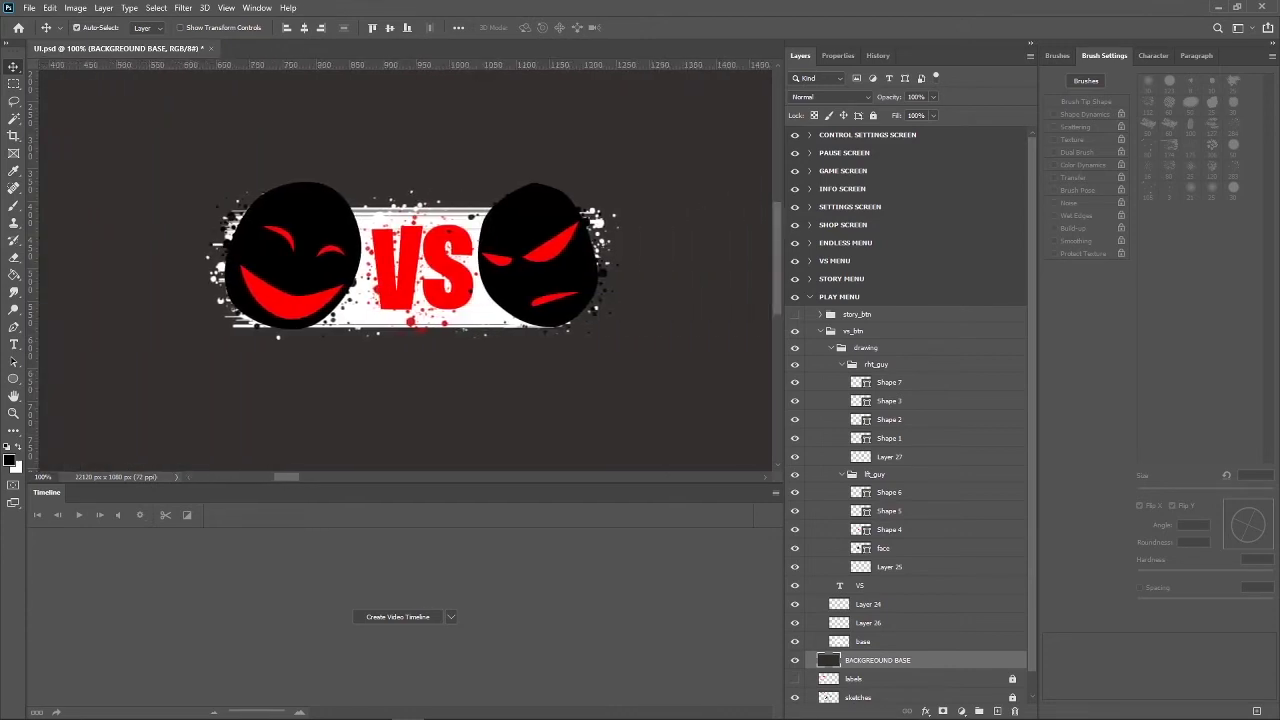
Switch to the Brush and set the foreground colour to #ff0000.
{"action": "key", "text": "b"}
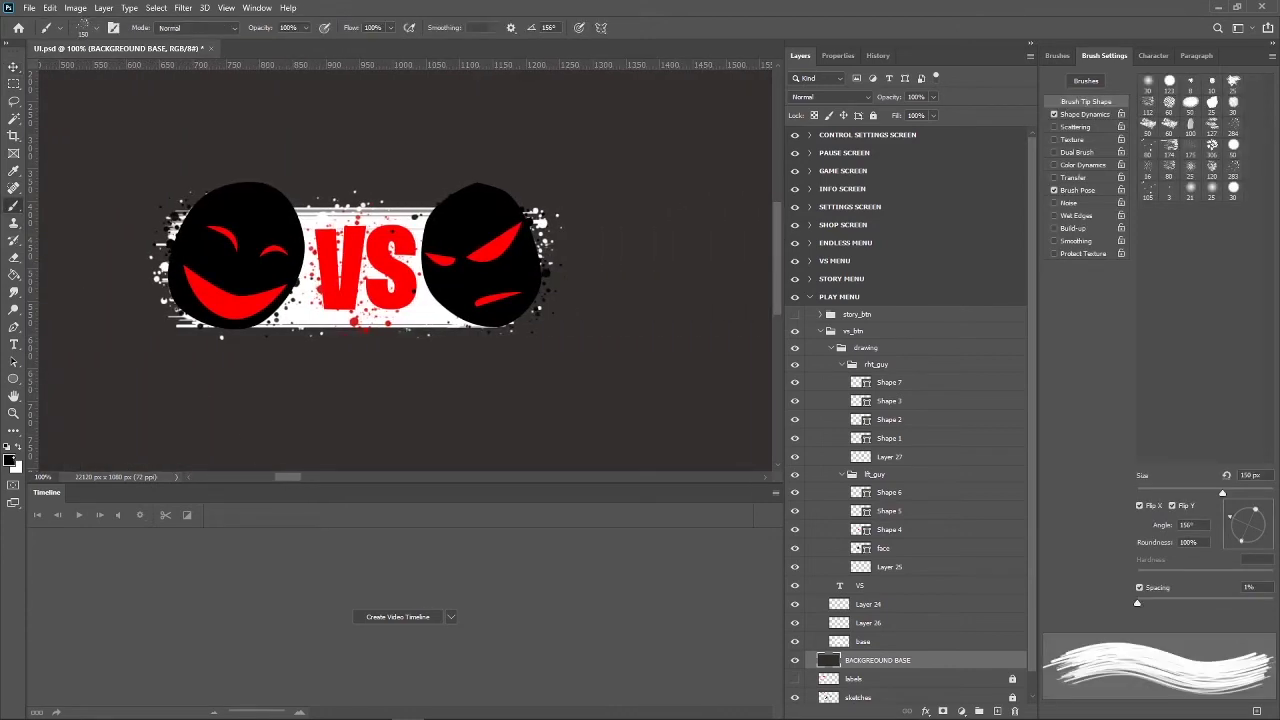
{"action": "left_click", "coordinate": [9, 459]}
{"action": "type", "text": "ff0000"}
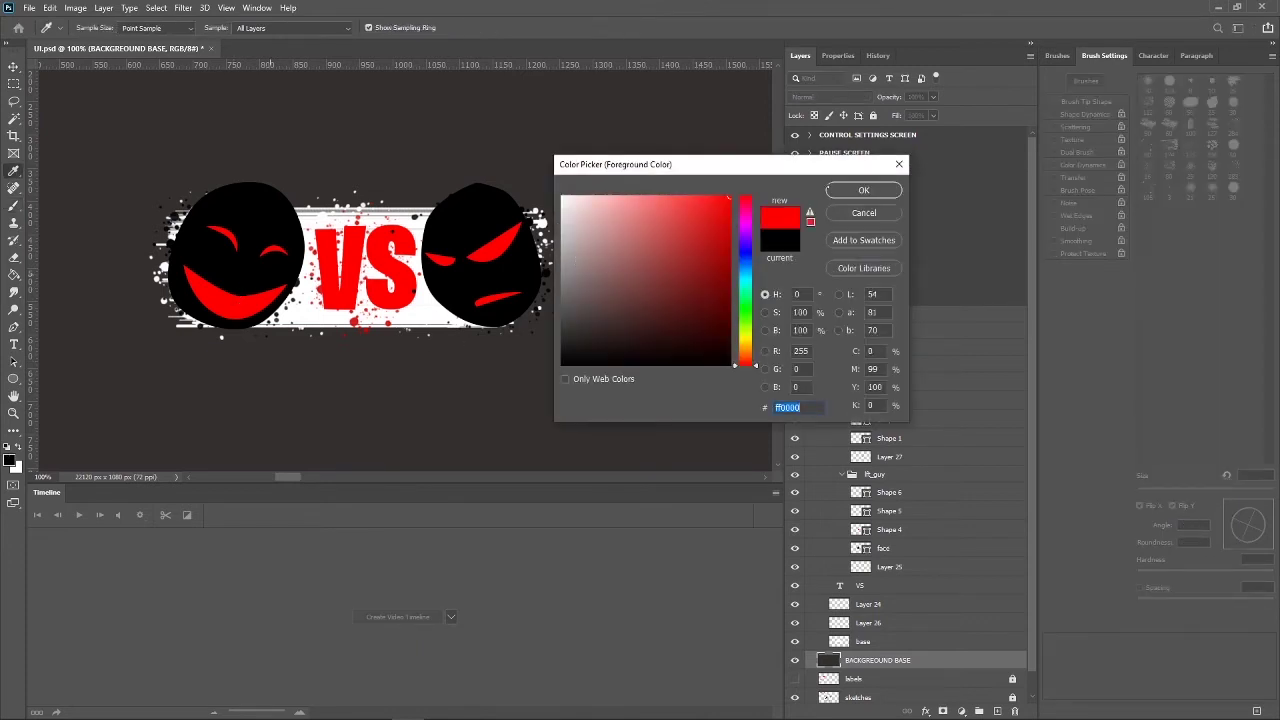
{"action": "key", "text": "Return"}
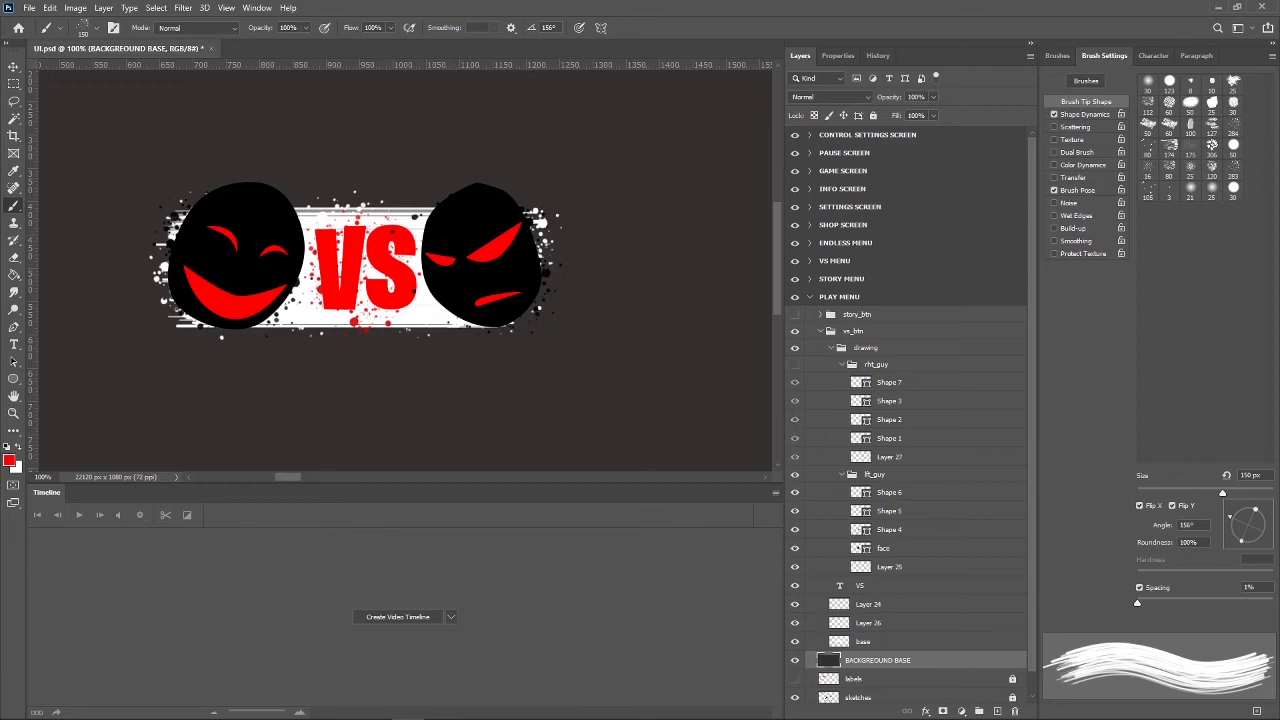
Add an empty layer above Shape 7 and try a 50 px brush, undoing the test specks.
{"action": "key", "text": "ctrl+z"}
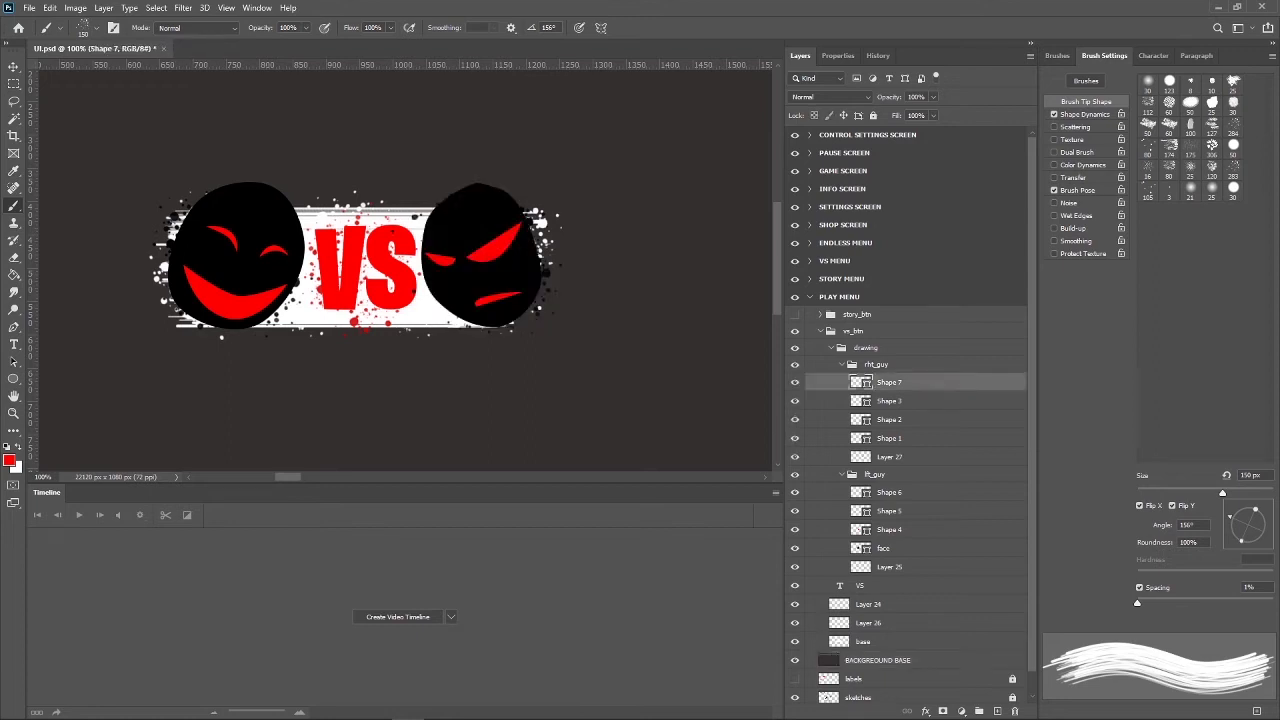
{"action": "left_click", "coordinate": [997, 711]}
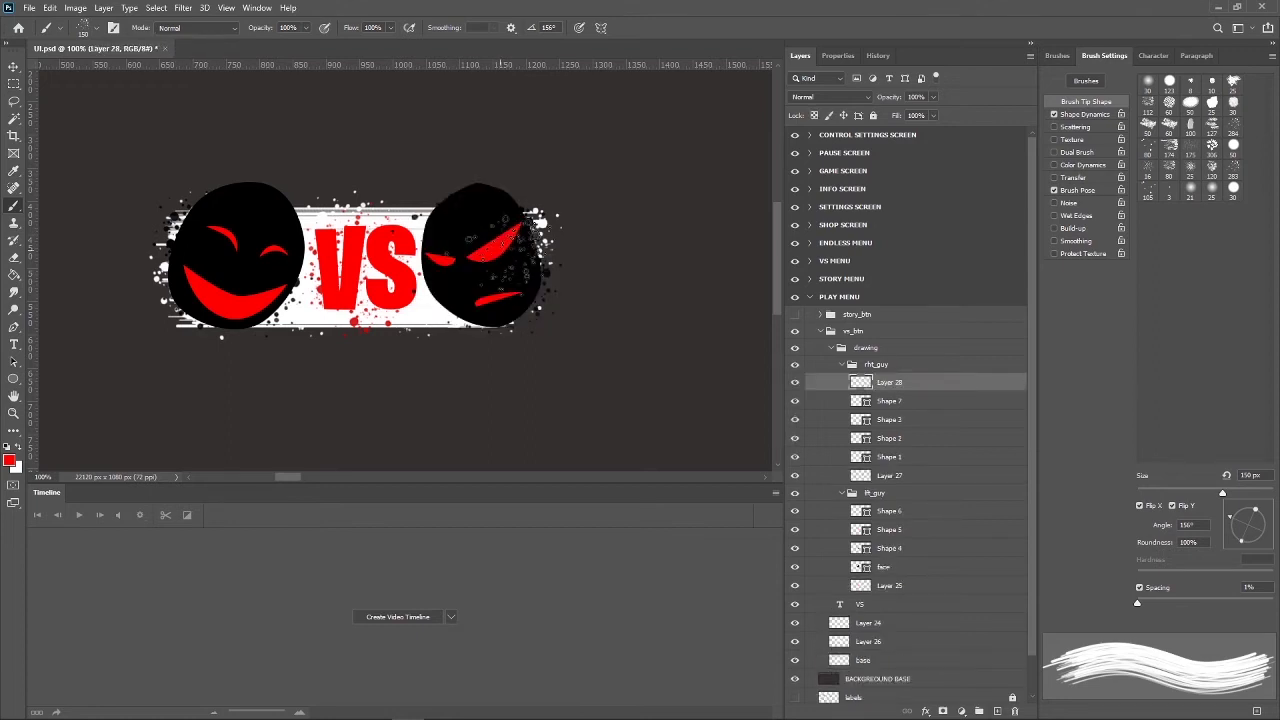
{"action": "left_click", "coordinate": [88, 27]}
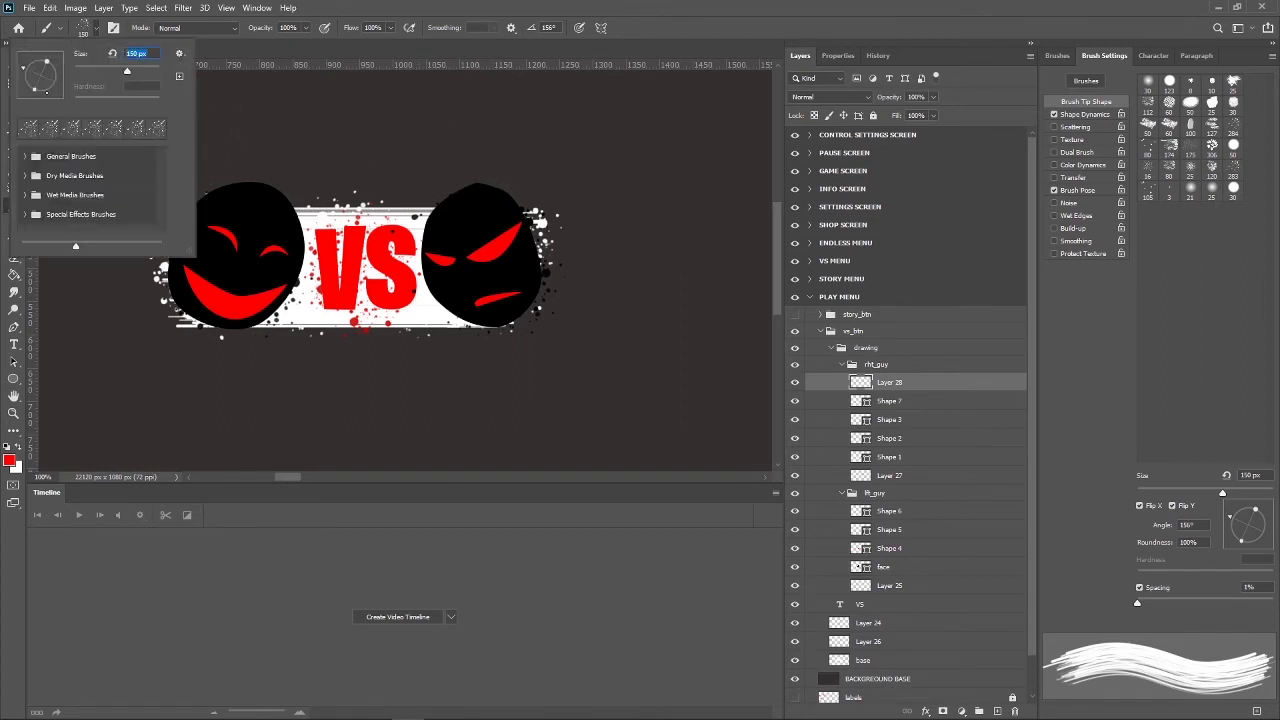
{"action": "type", "text": "50"}
{"action": "key", "text": "Return"}
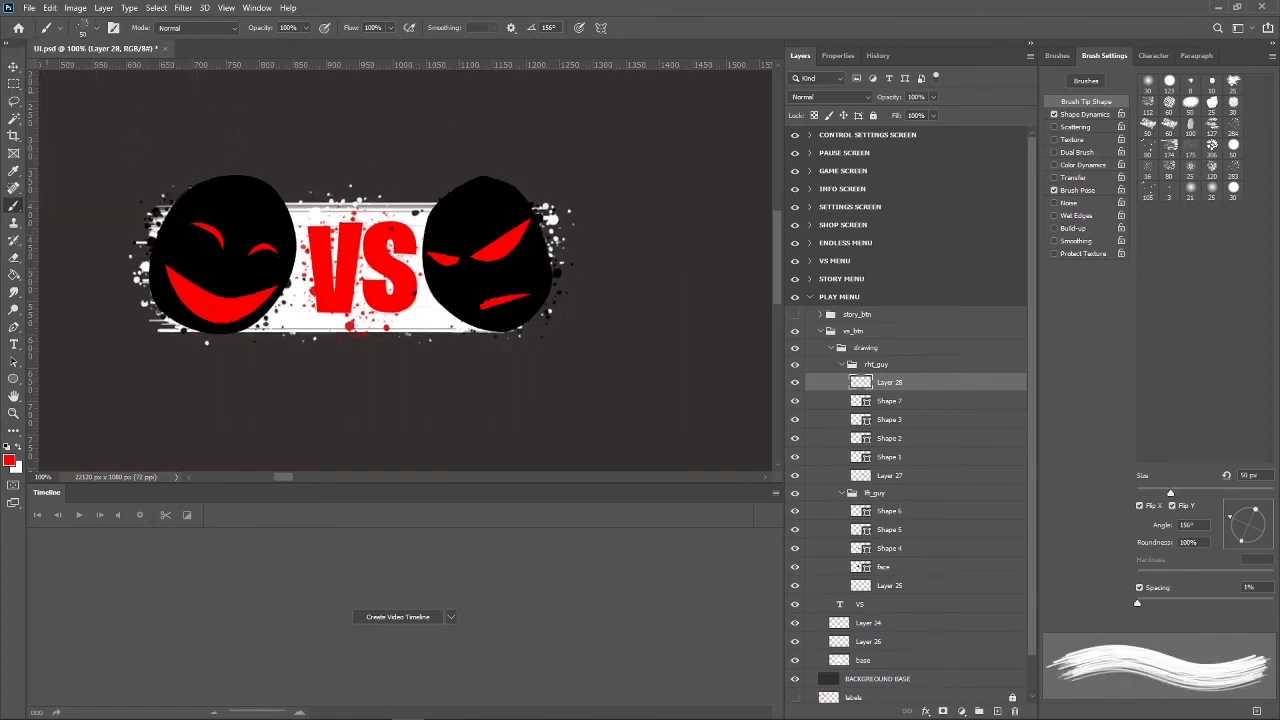
{"action": "key", "text": "ctrl+plus"}
{"action": "left_click", "coordinate": [616, 220]}
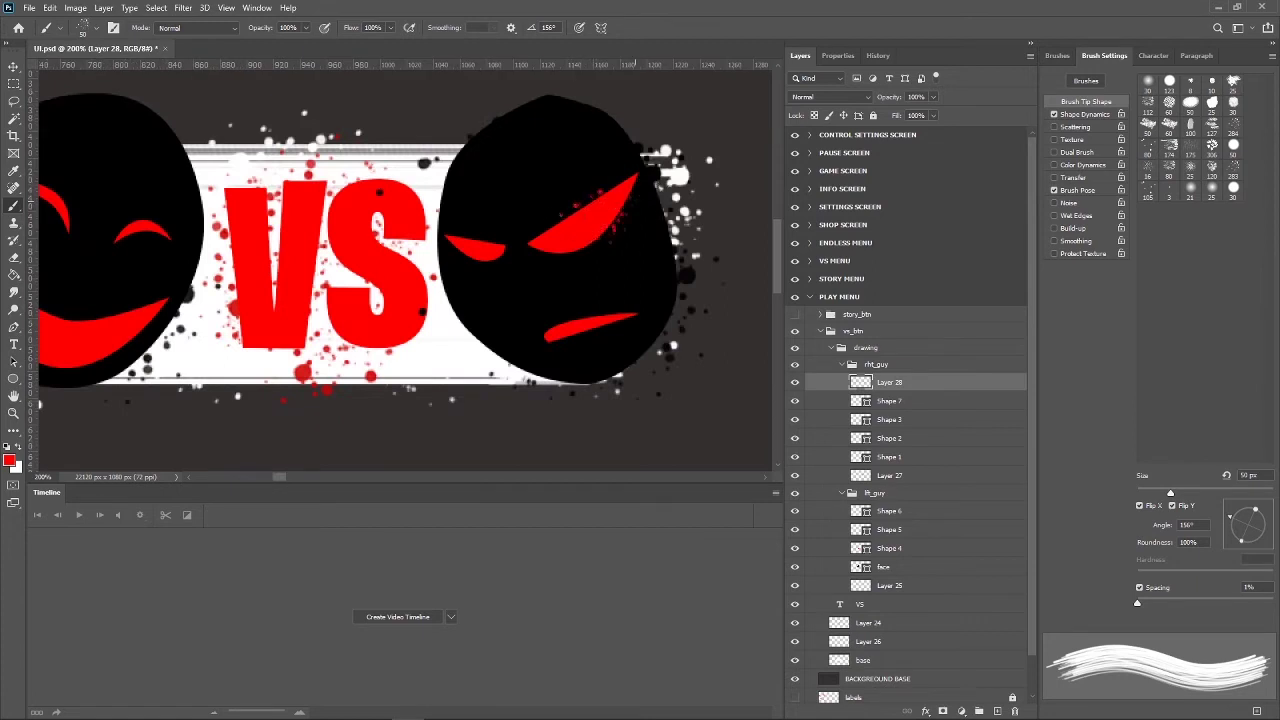
{"action": "key", "text": "ctrl+z"}
Reduce the brush size to 15 px, then settle on 20 px.
{"action": "left_click", "coordinate": [95, 28]}
{"action": "left_click", "coordinate": [150, 53]}
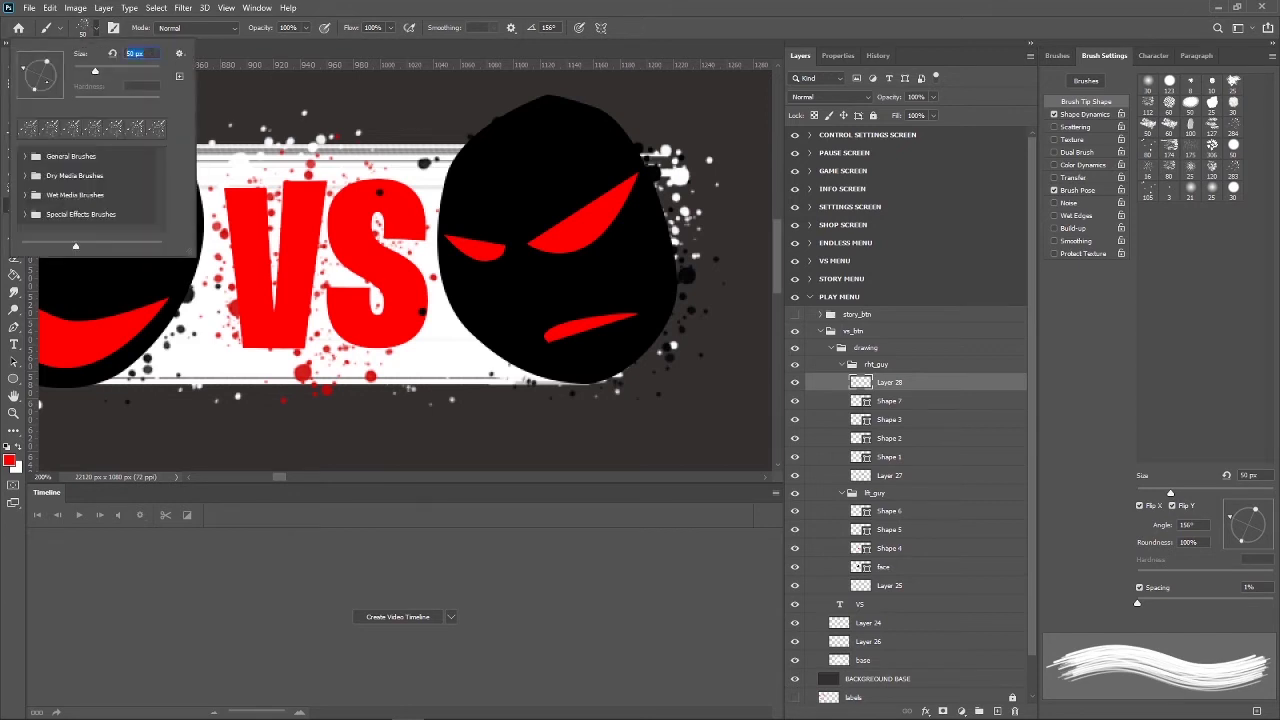
{"action": "type", "text": "15"}
{"action": "key", "text": "Return"}
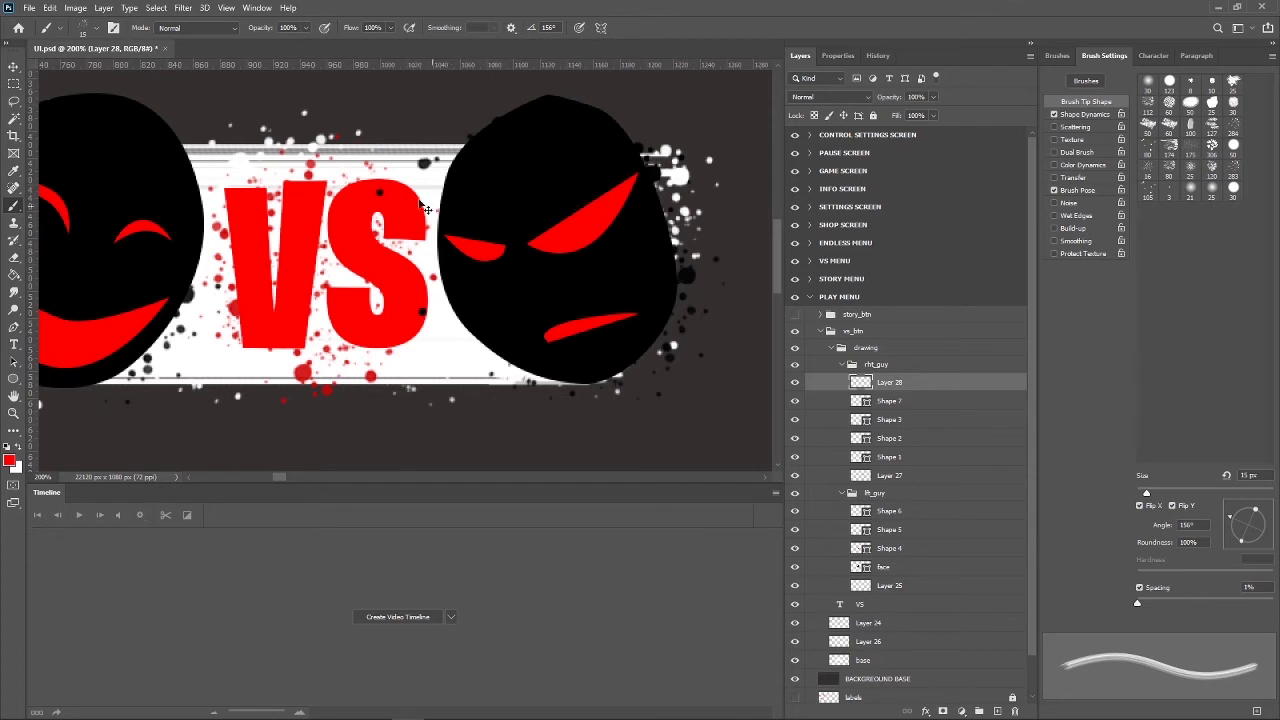
{"action": "left_click", "coordinate": [96, 28]}
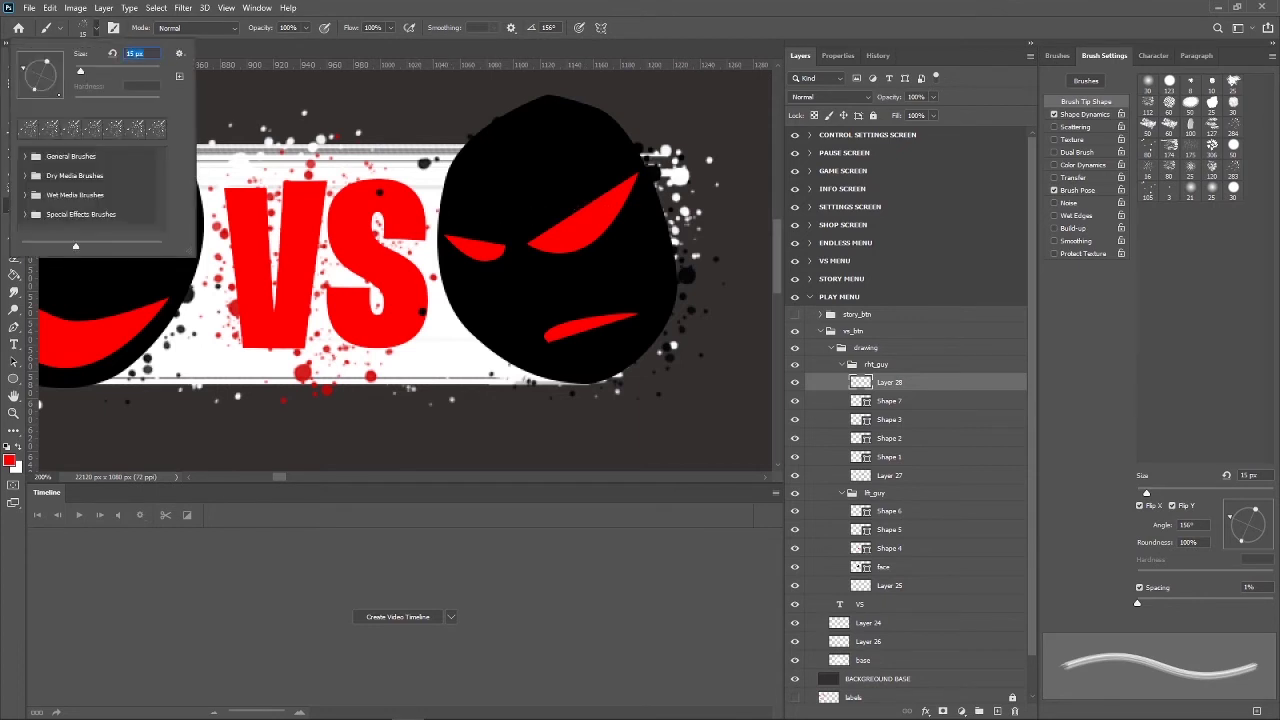
{"action": "type", "text": "20"}
{"action": "key", "text": "Return"}
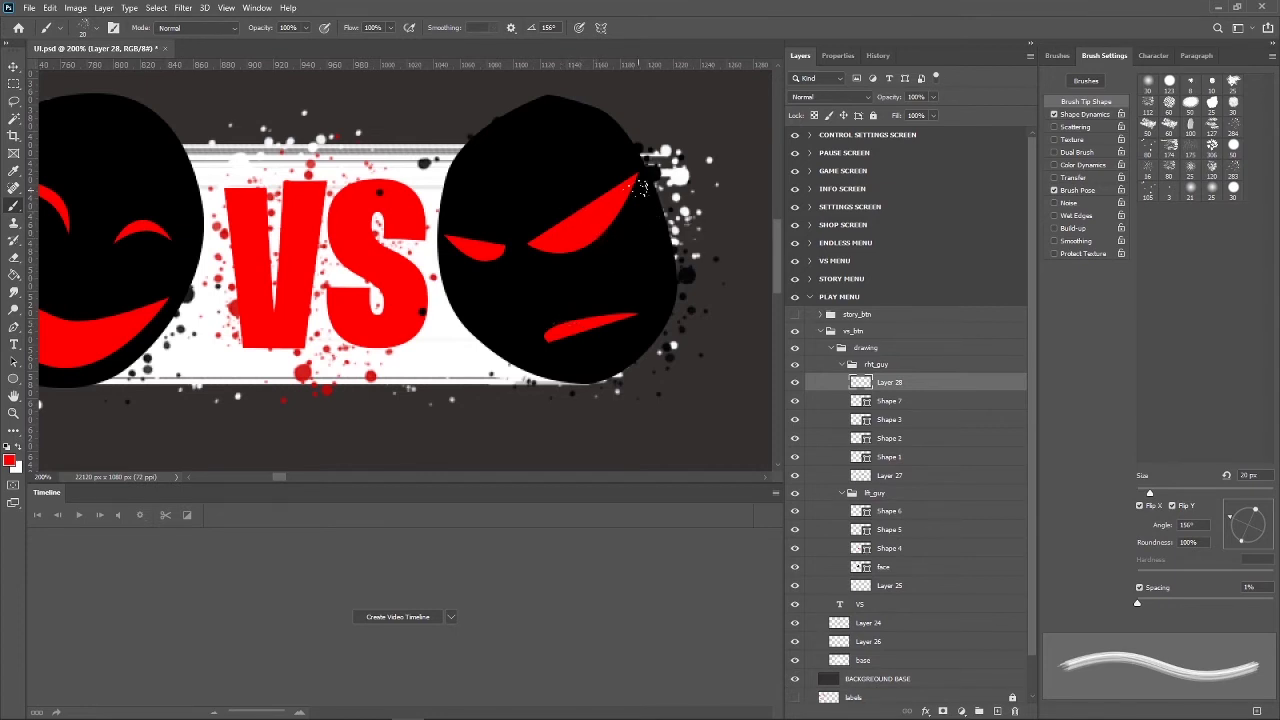
{"action": "key", "text": "ctrl+minus"}
{"action": "key", "text": "ctrl+minus"}
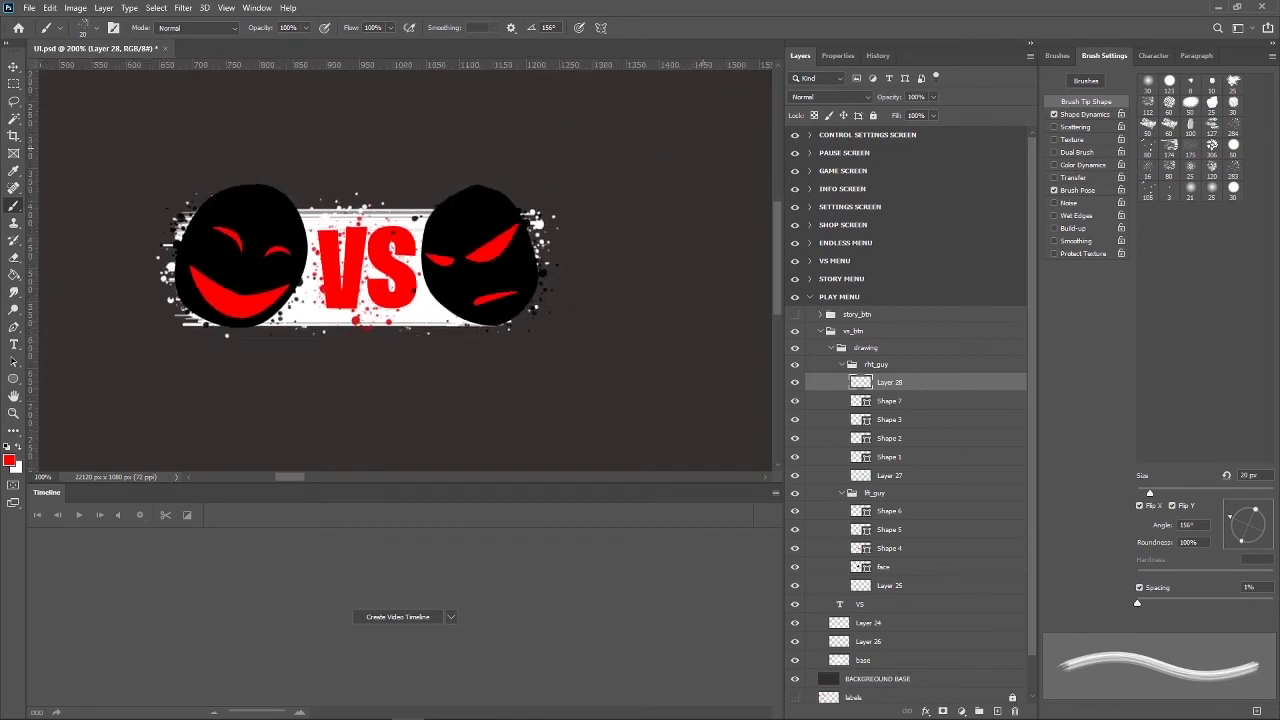
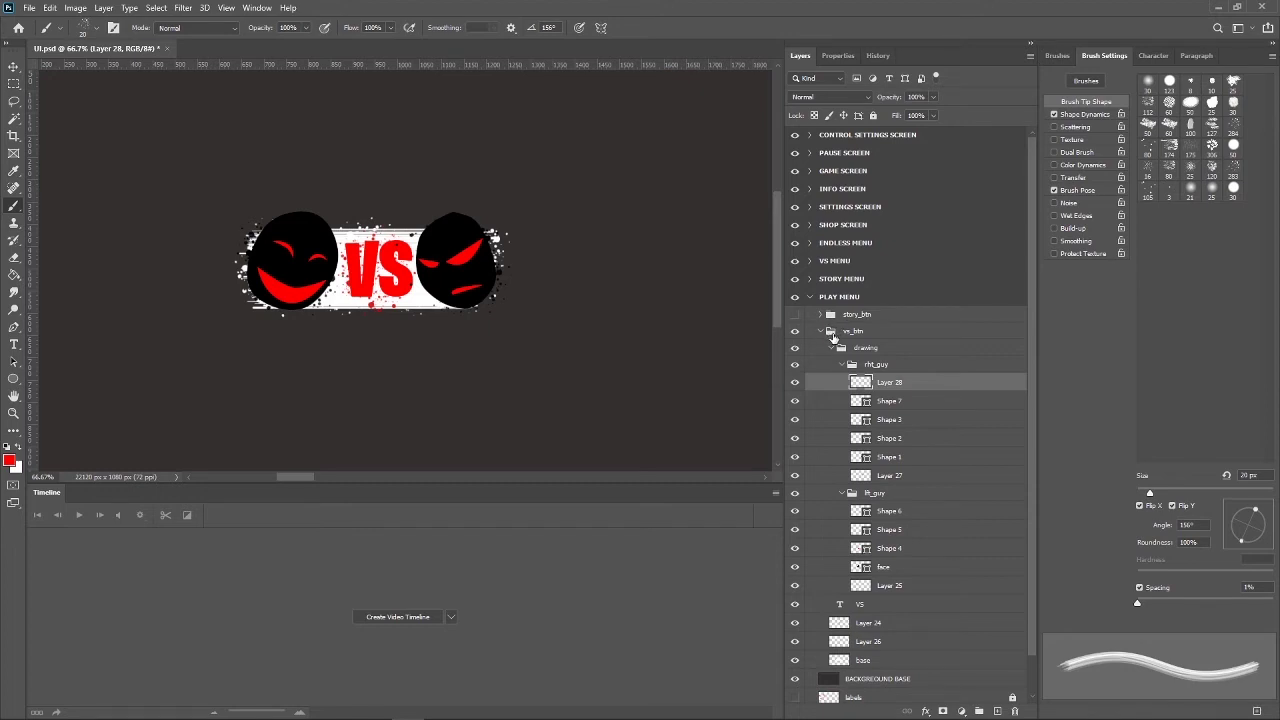
Zoom in on the left face and add Layer 29 above Shape 6 in lft_guy.
{"action": "left_click", "coordinate": [821, 331]}
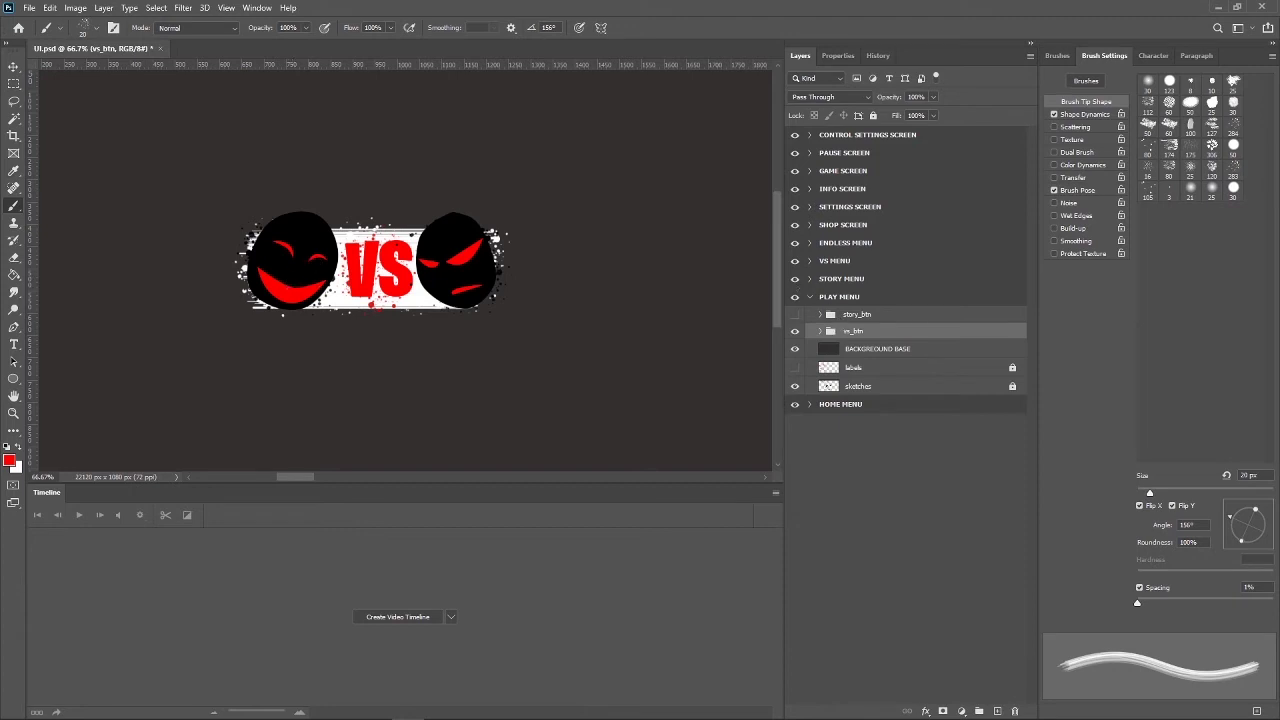
{"action": "left_click", "coordinate": [821, 331]}
{"action": "left_click", "coordinate": [888, 382]}
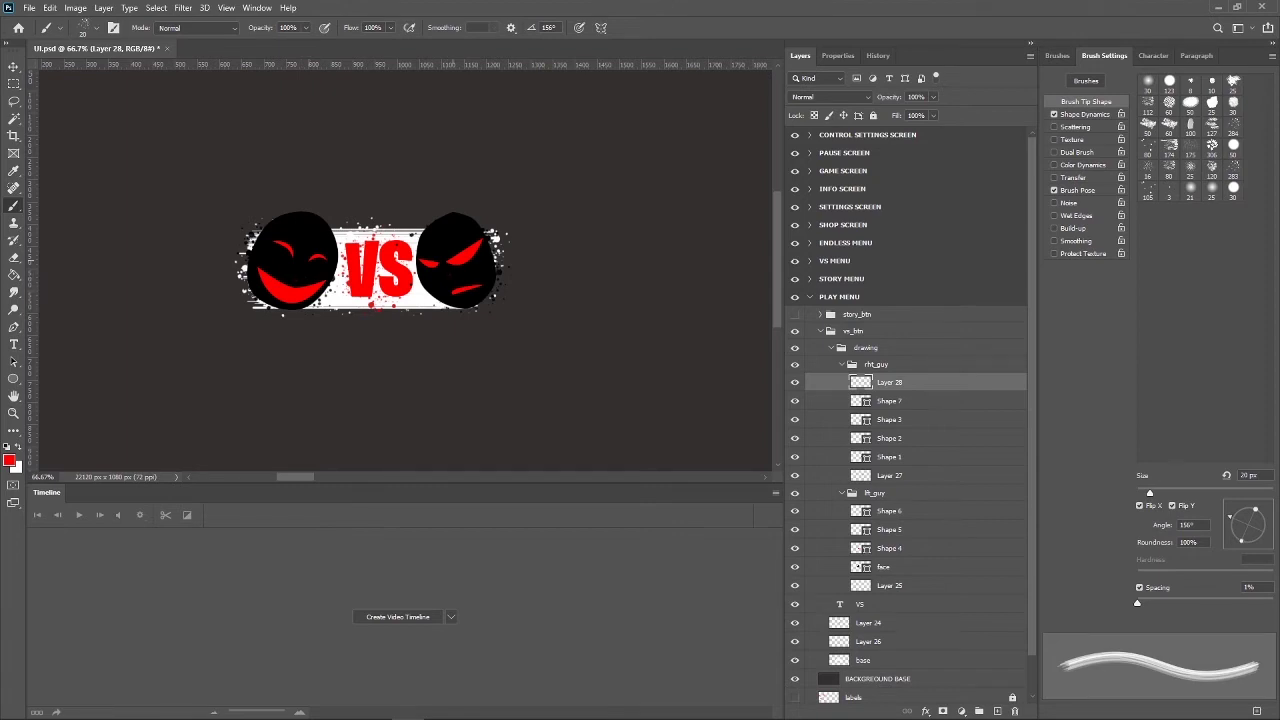
{"action": "key", "text": "ctrl+plus"}
{"action": "key", "text": "ctrl+plus"}
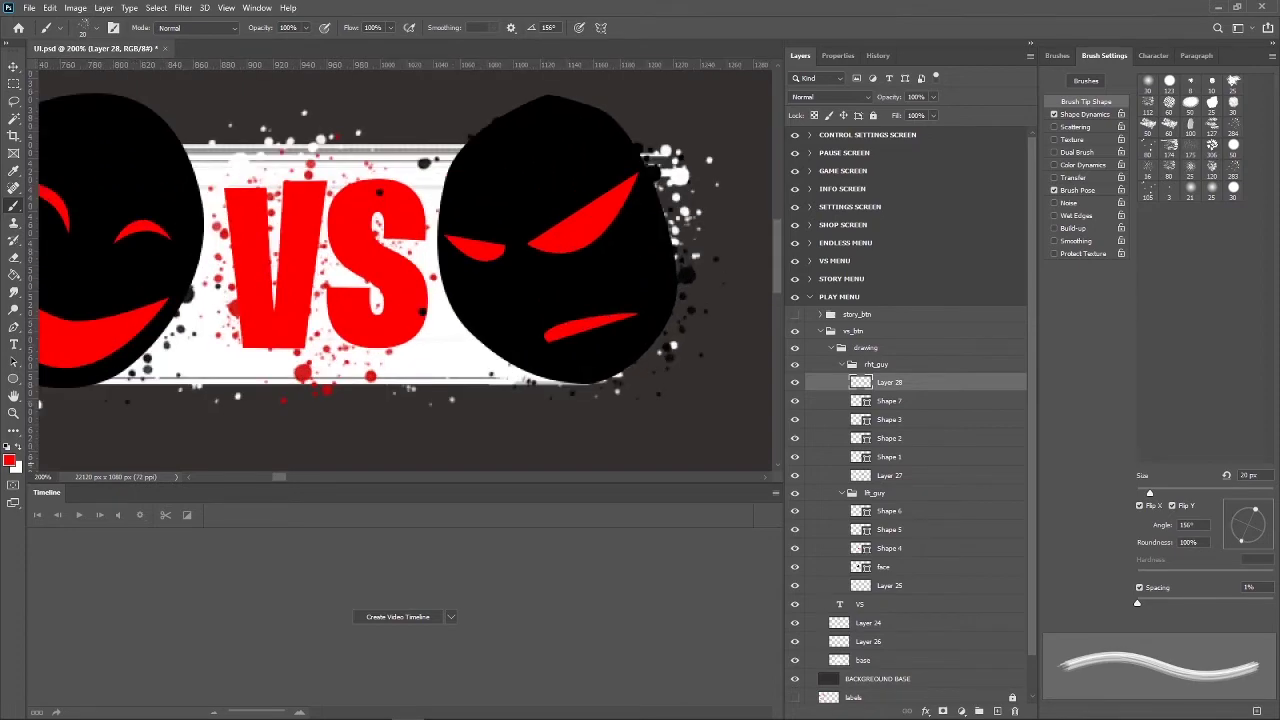
{"action": "left_click_drag", "start_coordinate": [279, 478], "coordinate": [277, 478]}
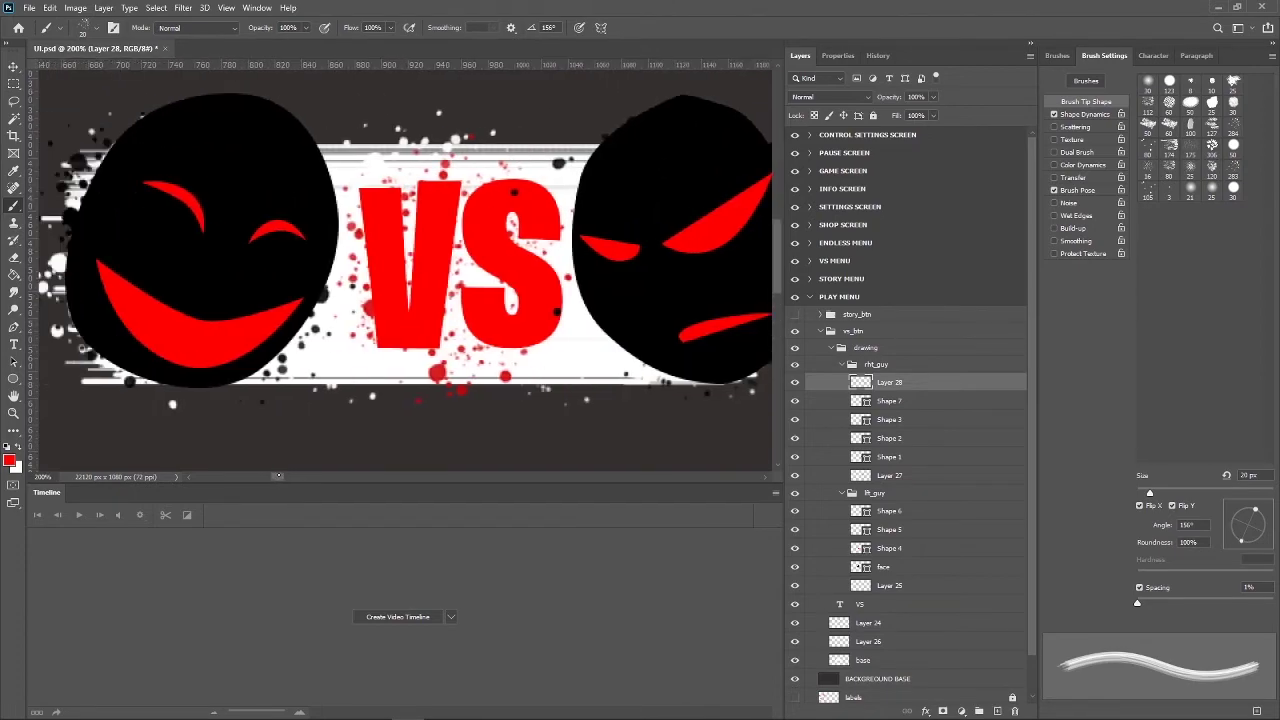
{"action": "left_click", "coordinate": [906, 511]}
{"action": "left_click", "coordinate": [997, 711]}
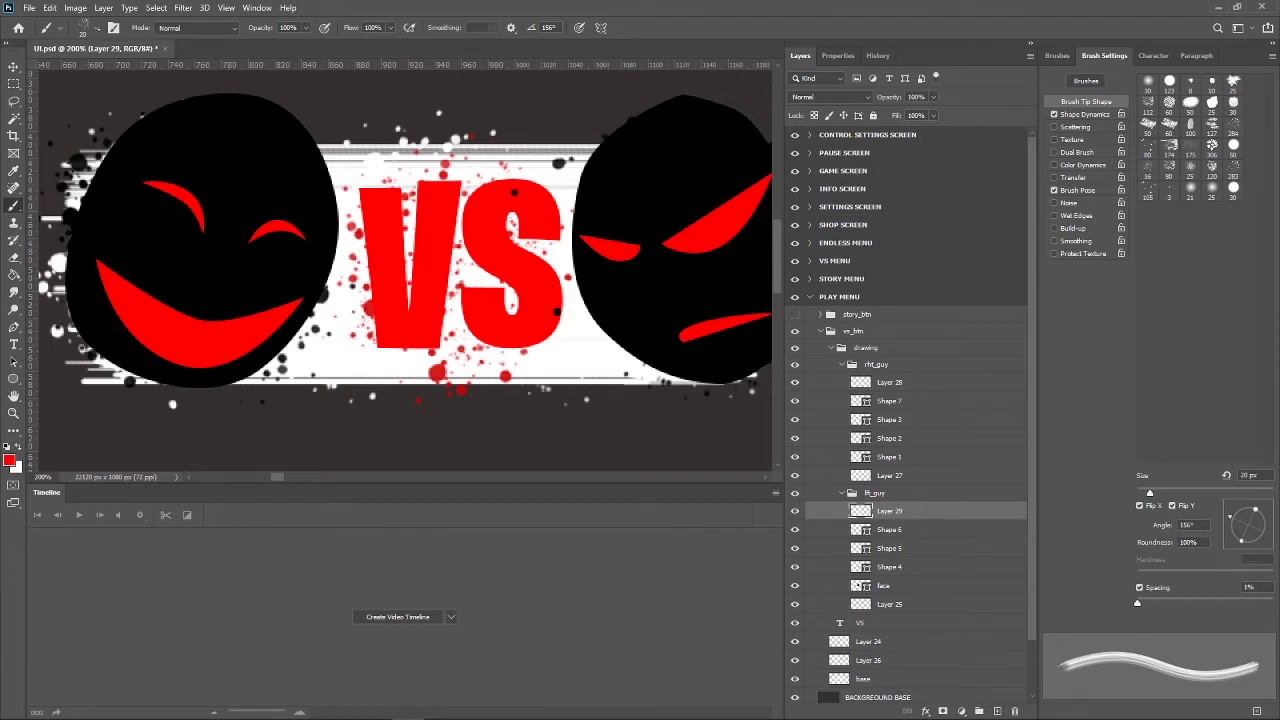
Set the brush to 50 px with a 60° tip angle.
{"action": "left_click", "coordinate": [89, 27]}
{"action": "type", "text": "50"}
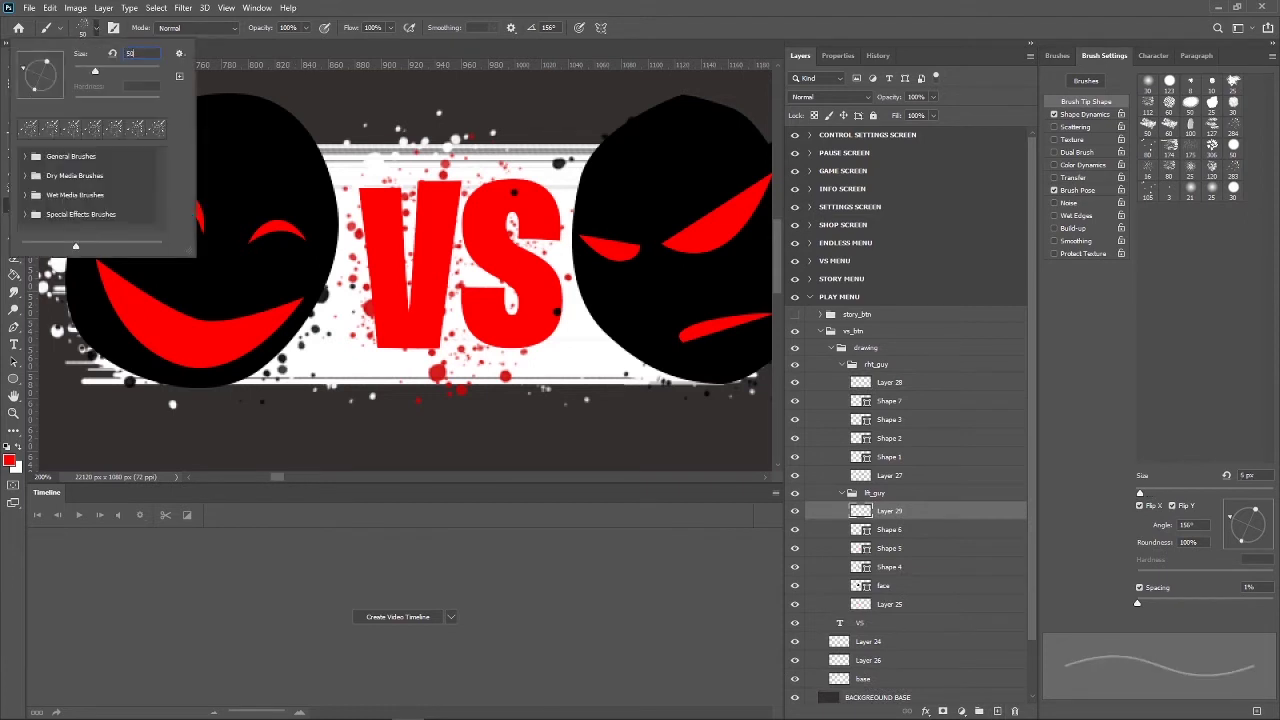
{"action": "key", "text": "Return"}
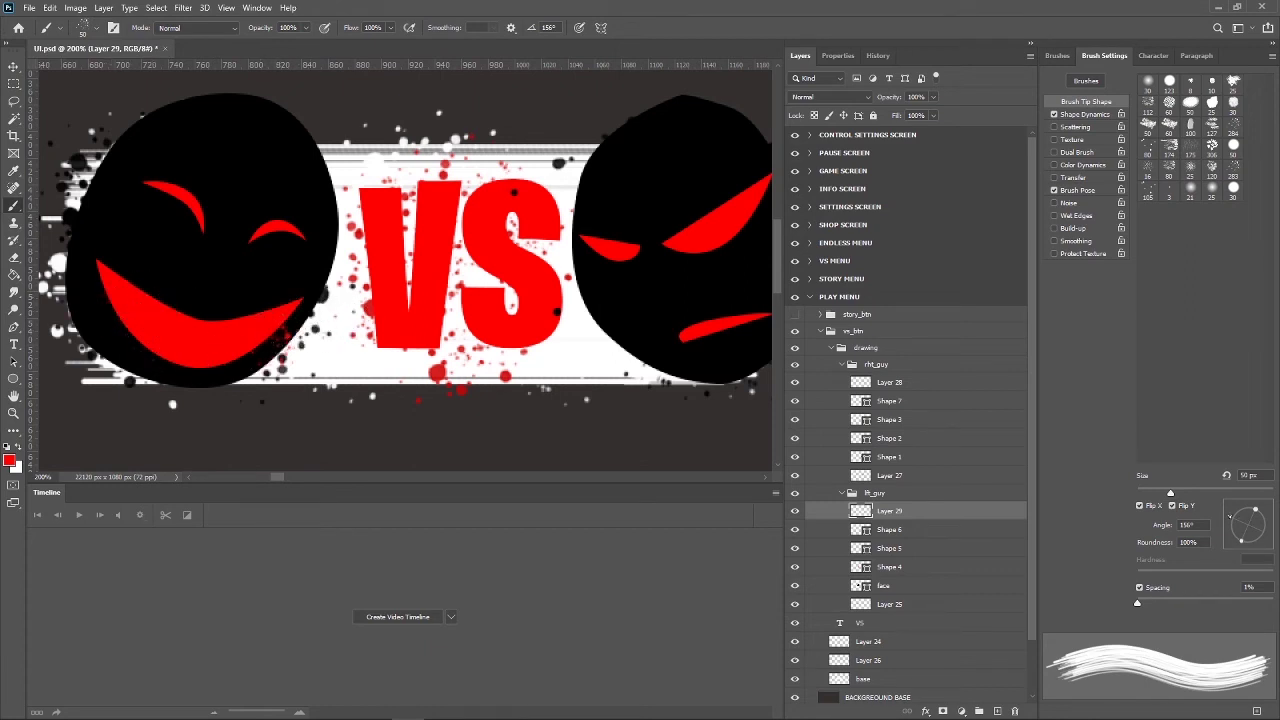
{"action": "left_click_drag", "start_coordinate": [1229, 516], "coordinate": [1256, 494]}
Spatter red specks around both faces' eyes, undo the last stroke, and select Layer 28.
{"action": "left_click_drag", "start_coordinate": [130, 345], "coordinate": [145, 345]}
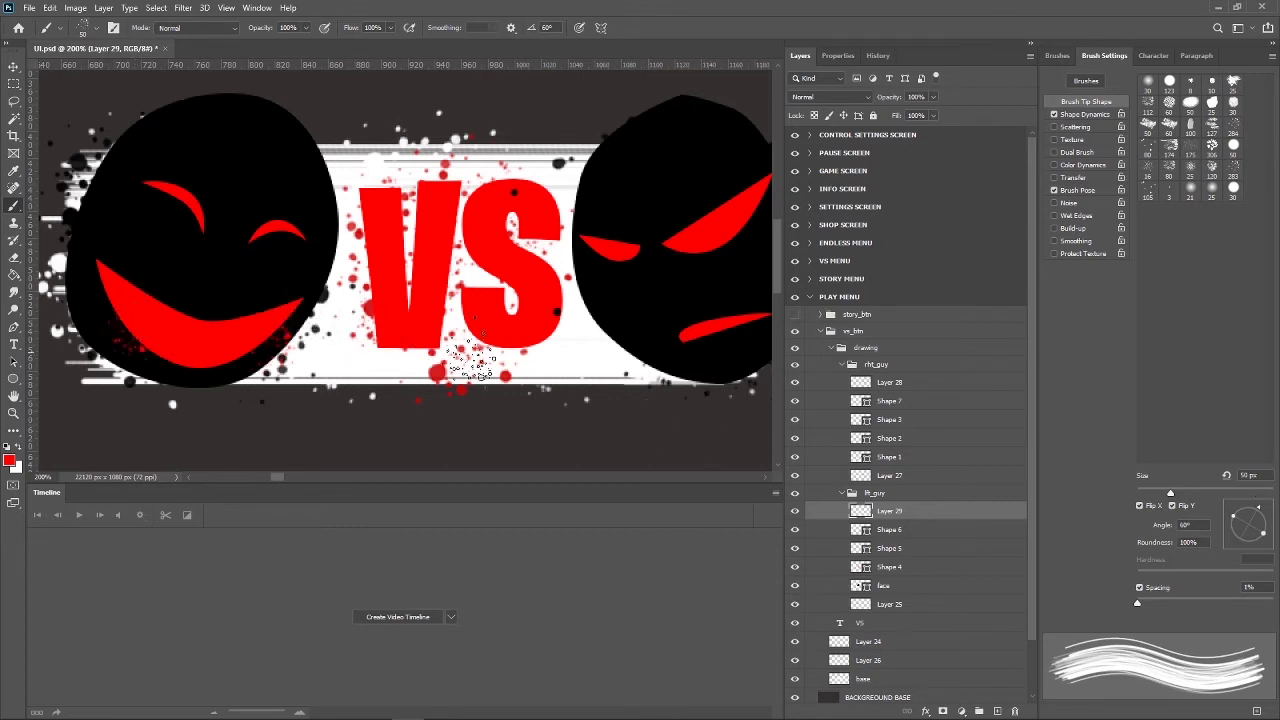
{"action": "left_click_drag", "start_coordinate": [195, 195], "coordinate": [200, 205]}
{"action": "left_click_drag", "start_coordinate": [668, 258], "coordinate": [718, 238]}
{"action": "left_click_drag", "start_coordinate": [235, 250], "coordinate": [282, 240]}
{"action": "key", "text": "ctrl+z"}
{"action": "key", "text": "ctrl+minus"}
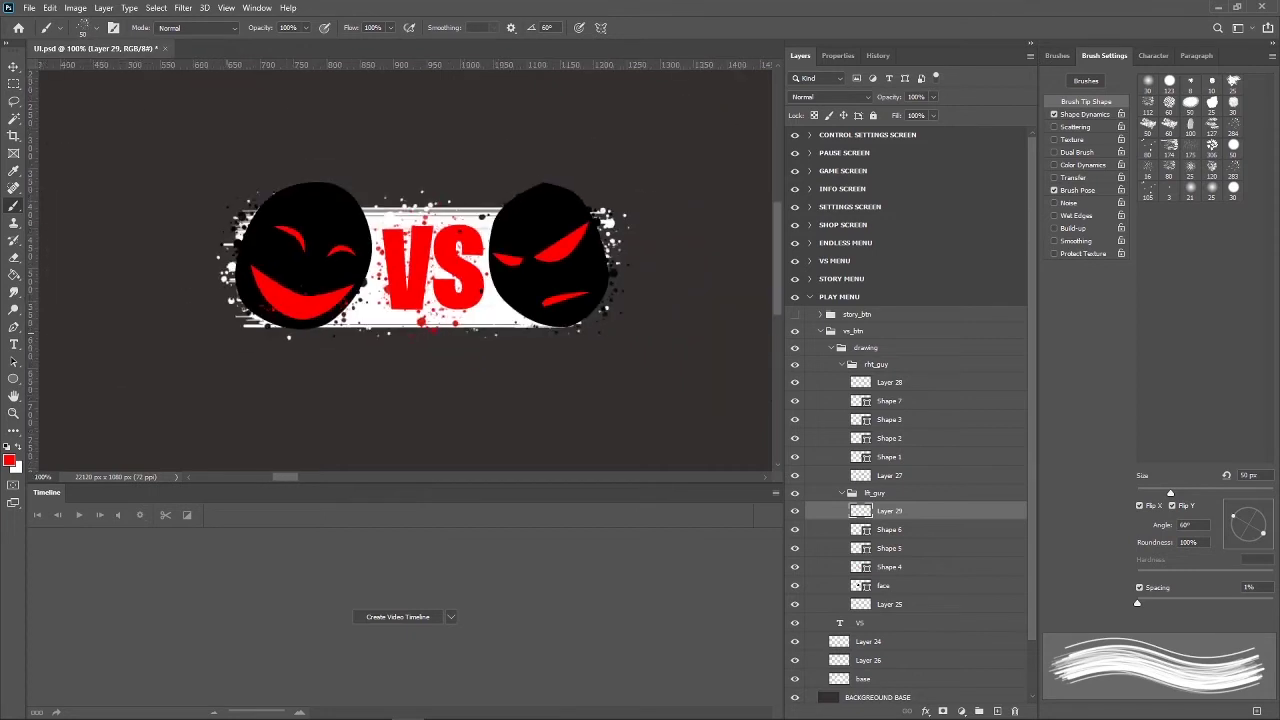
{"action": "left_click", "coordinate": [890, 383]}
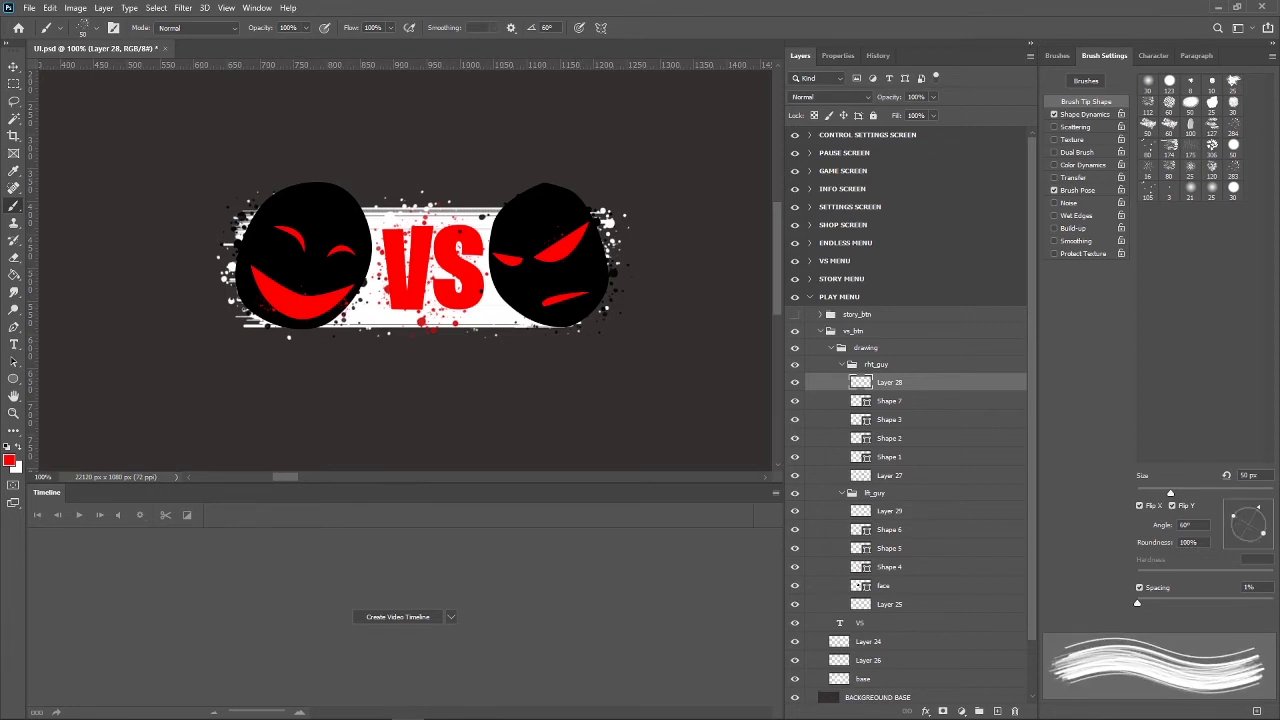
With a 29 px brush at 200% zoom, thicken the left end of the right face's mouth.
{"action": "key", "text": "Left"}
{"action": "key", "text": "Left"}
{"action": "key", "text": "Left"}
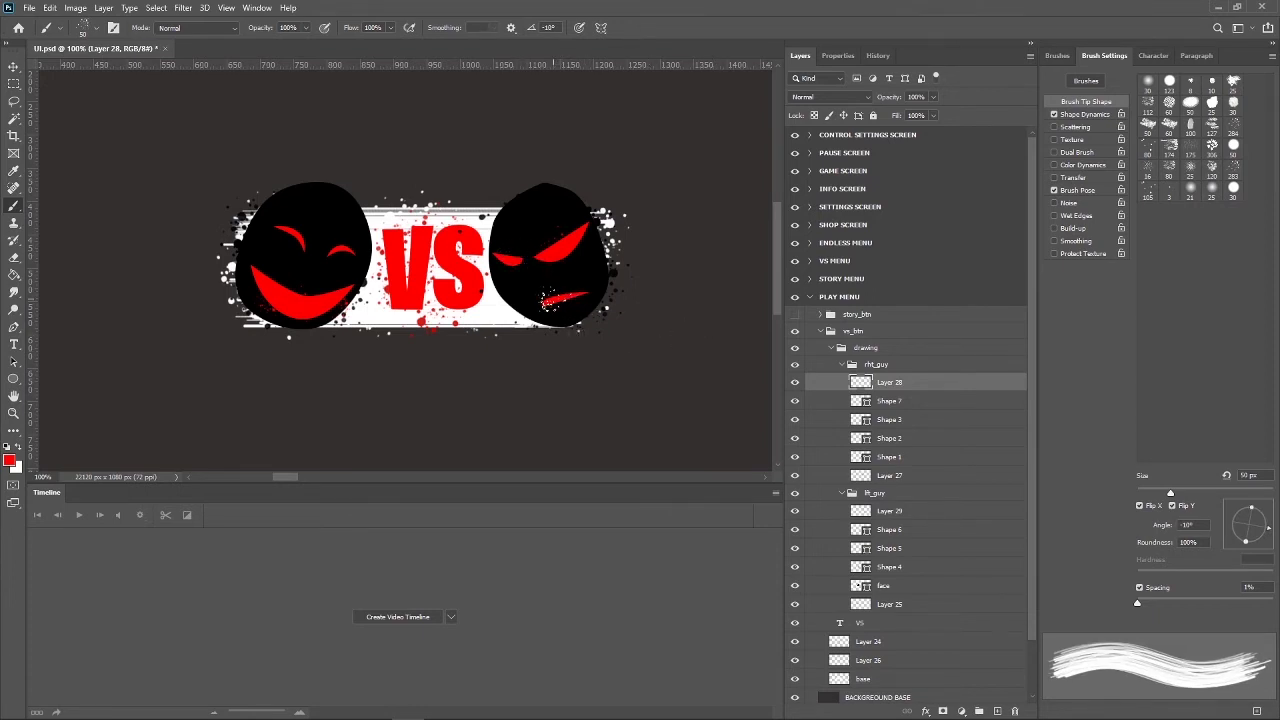
{"action": "key", "text": "ctrl+plus"}
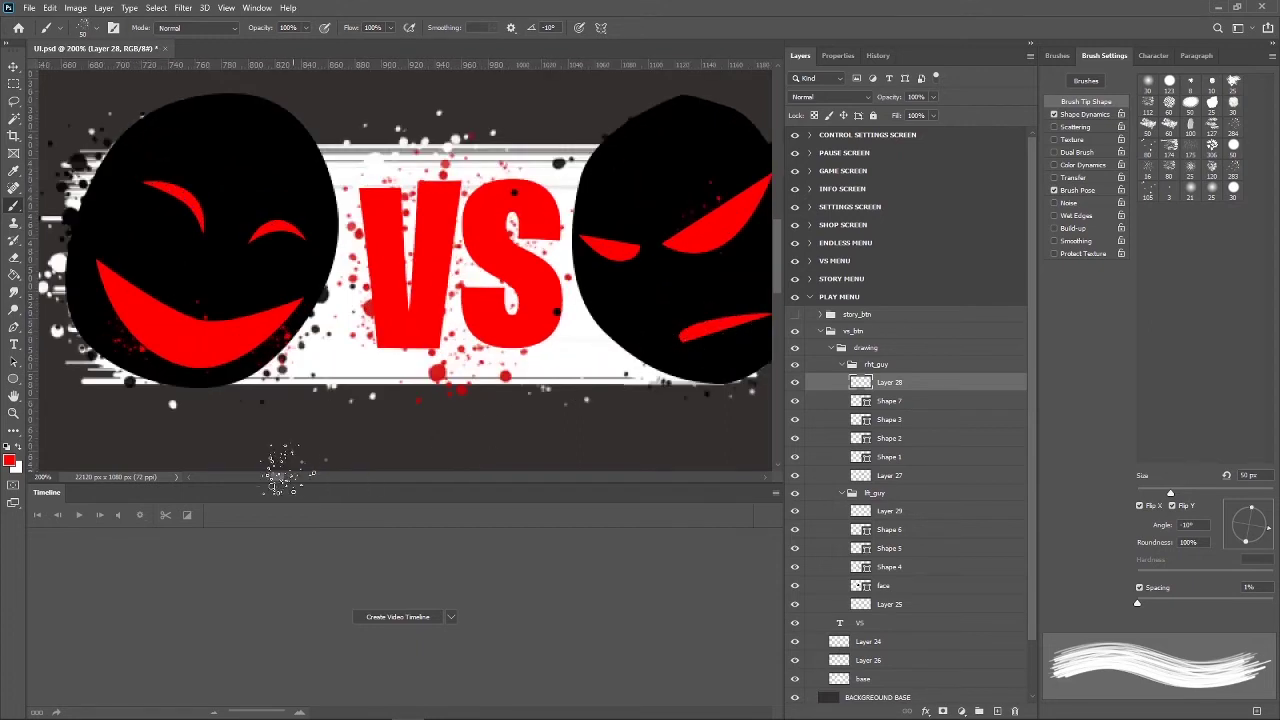
{"action": "mouse_move", "coordinate": [700, 225]}
{"action": "left_mouse_down"}
{"action": "mouse_move", "coordinate": [450, 225]}
{"action": "mouse_move", "coordinate": [476, 253]}
{"action": "left_mouse_up"}
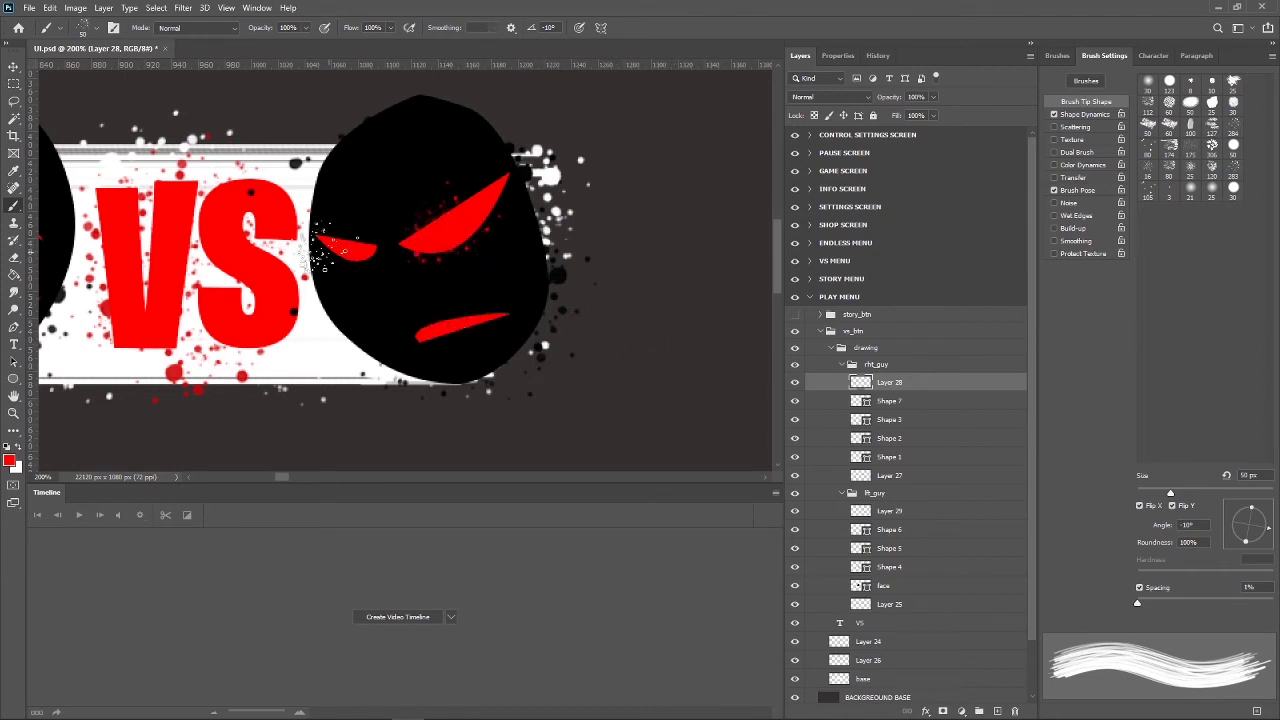
{"action": "left_click", "coordinate": [84, 27]}
{"action": "left_click_drag", "start_coordinate": [95, 70], "coordinate": [84, 70]}
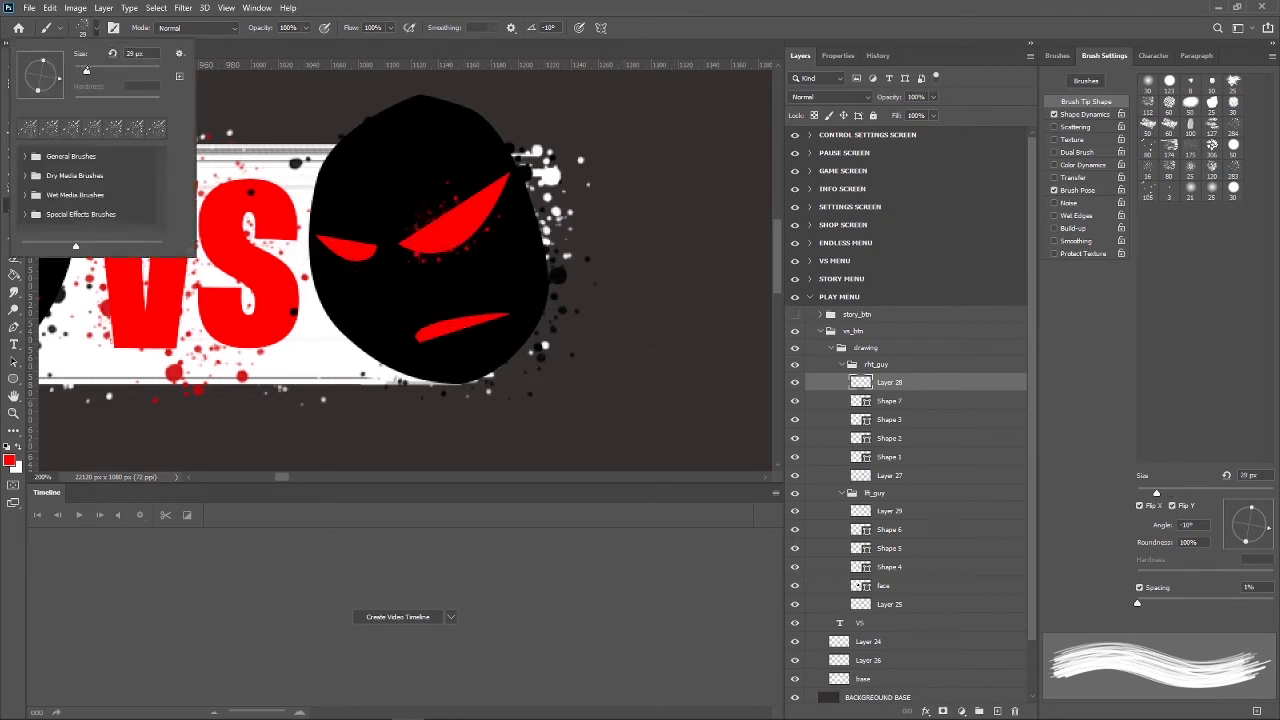
{"action": "left_click", "coordinate": [436, 337]}
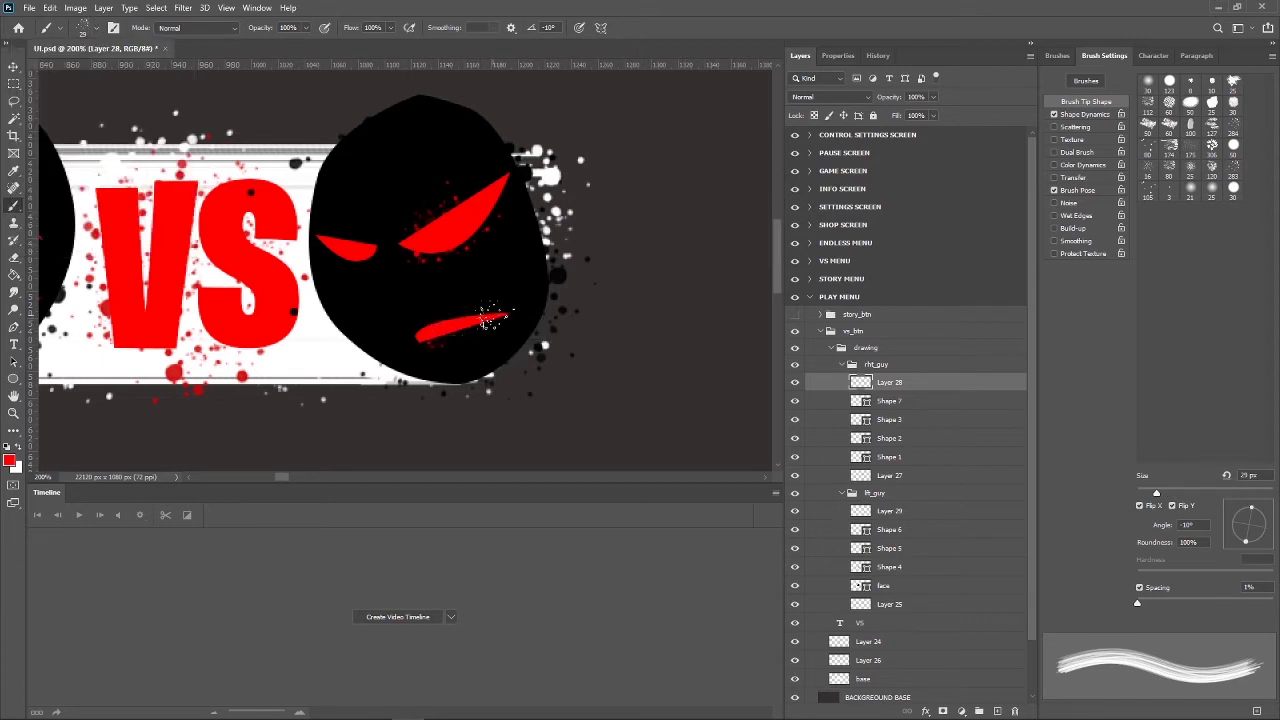
{"action": "left_click_drag", "start_coordinate": [448, 326], "coordinate": [428, 336]}
Rotate the brush tip to 45°, enlarge it to 89 px, and spatter the right face's edge.
{"action": "mouse_move", "coordinate": [1268, 528]}
{"action": "left_mouse_down"}
{"action": "mouse_move", "coordinate": [1229, 516]}
{"action": "mouse_move", "coordinate": [1237, 507]}
{"action": "left_mouse_up"}
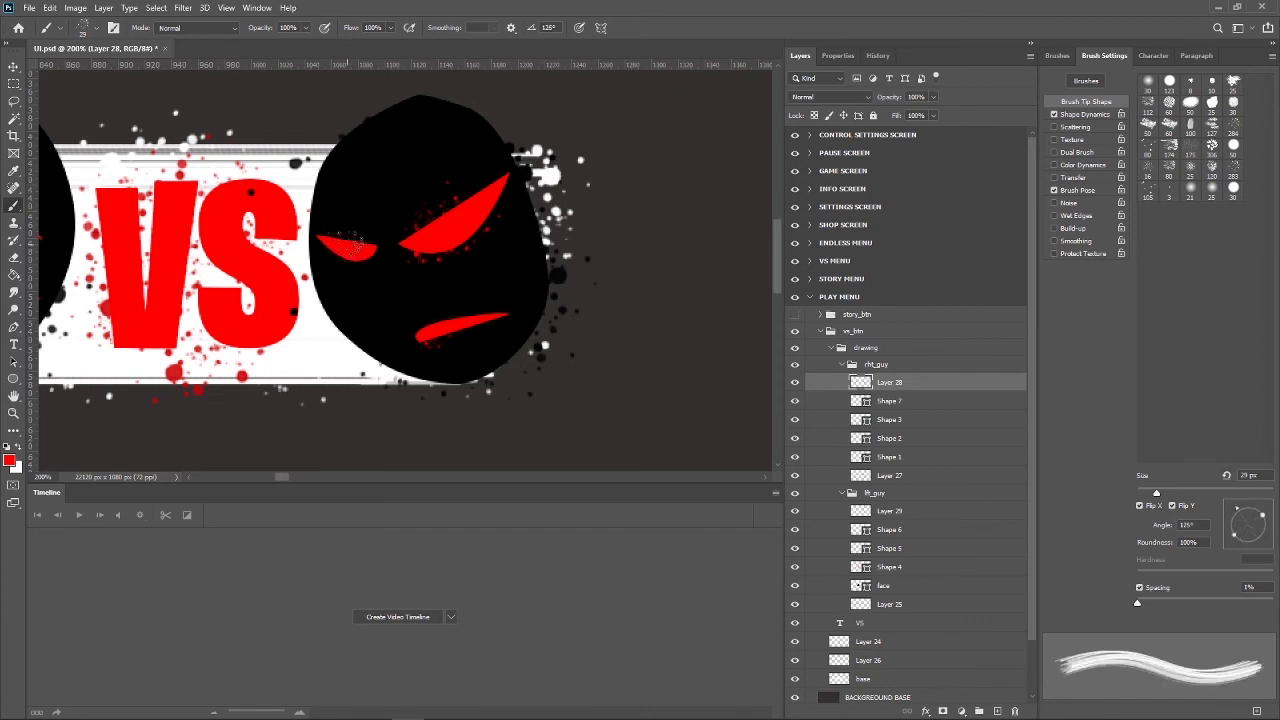
{"action": "key", "text": "ctrl+minus"}
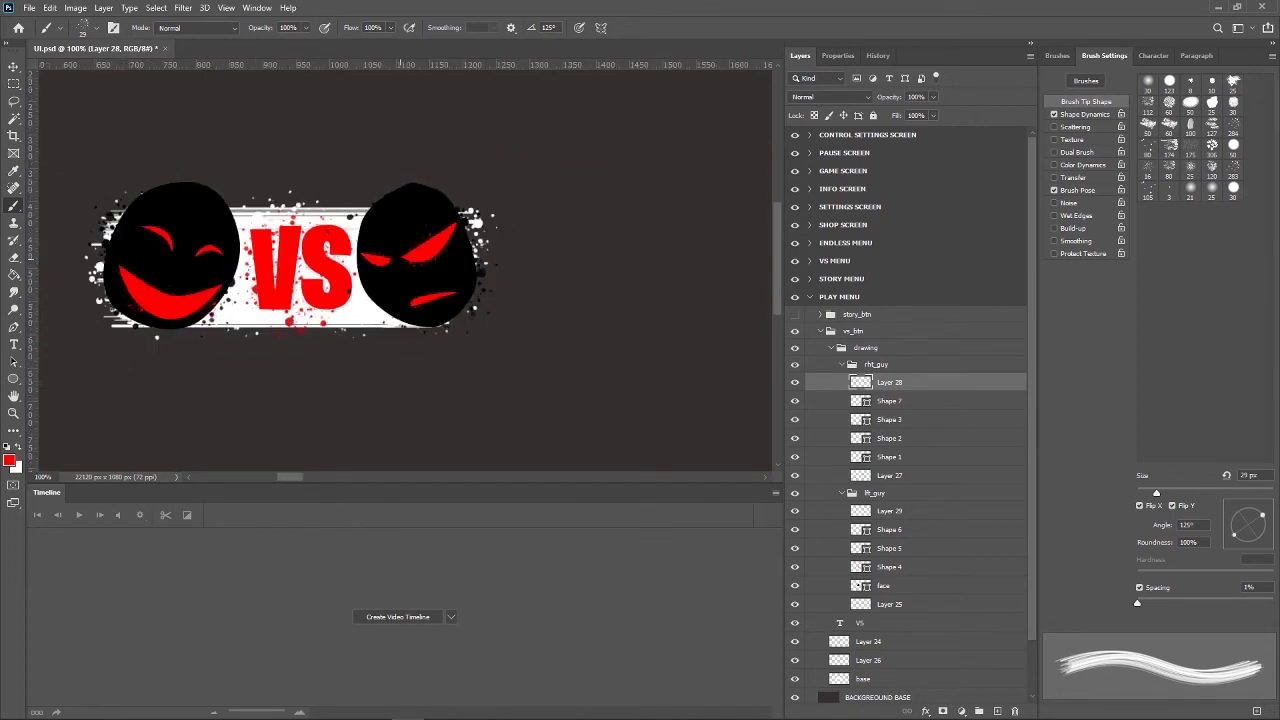
{"action": "key", "text": "ctrl+plus"}
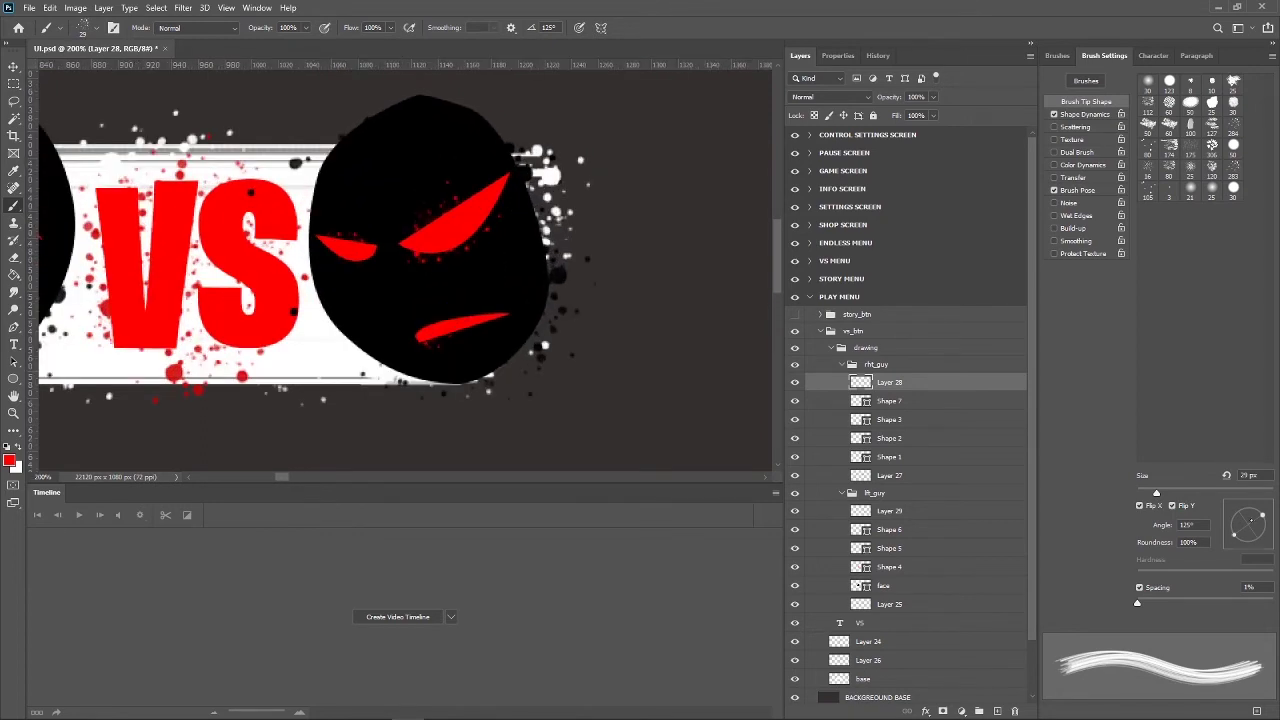
{"action": "left_click_drag", "start_coordinate": [1262, 516], "coordinate": [1264, 508]}
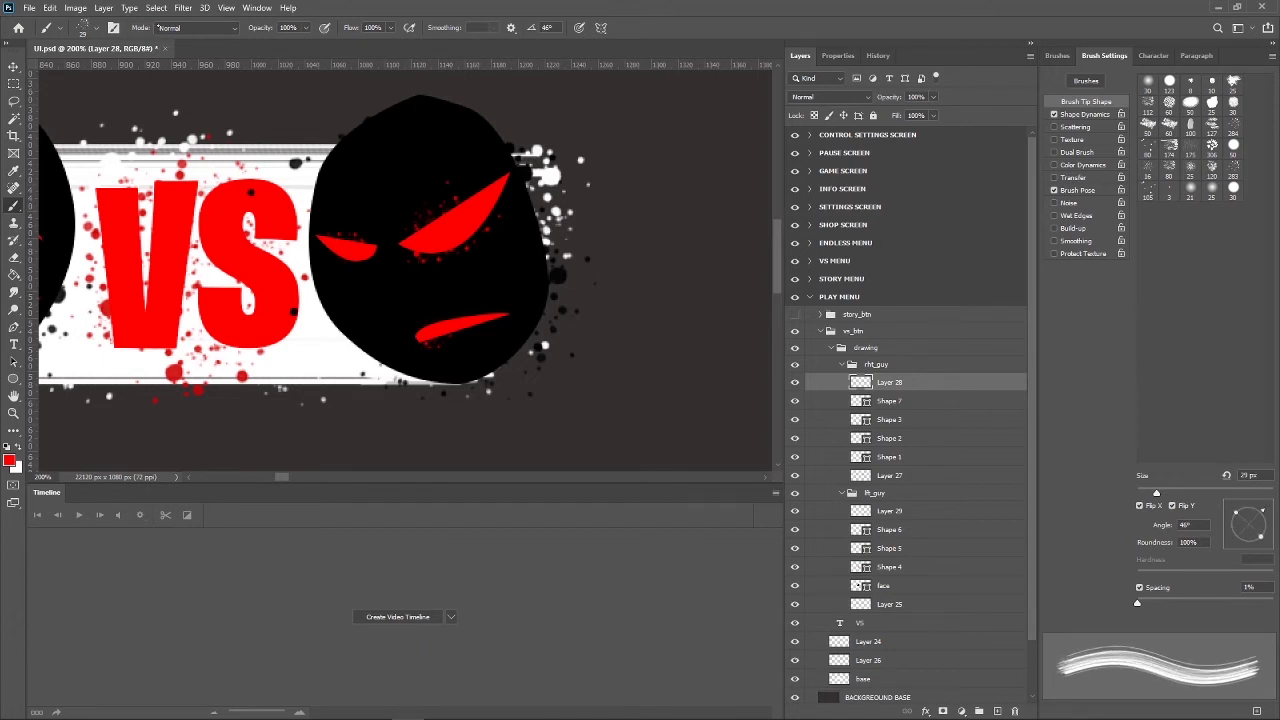
{"action": "left_click", "coordinate": [82, 27]}
{"action": "left_click_drag", "start_coordinate": [87, 70], "coordinate": [111, 70]}
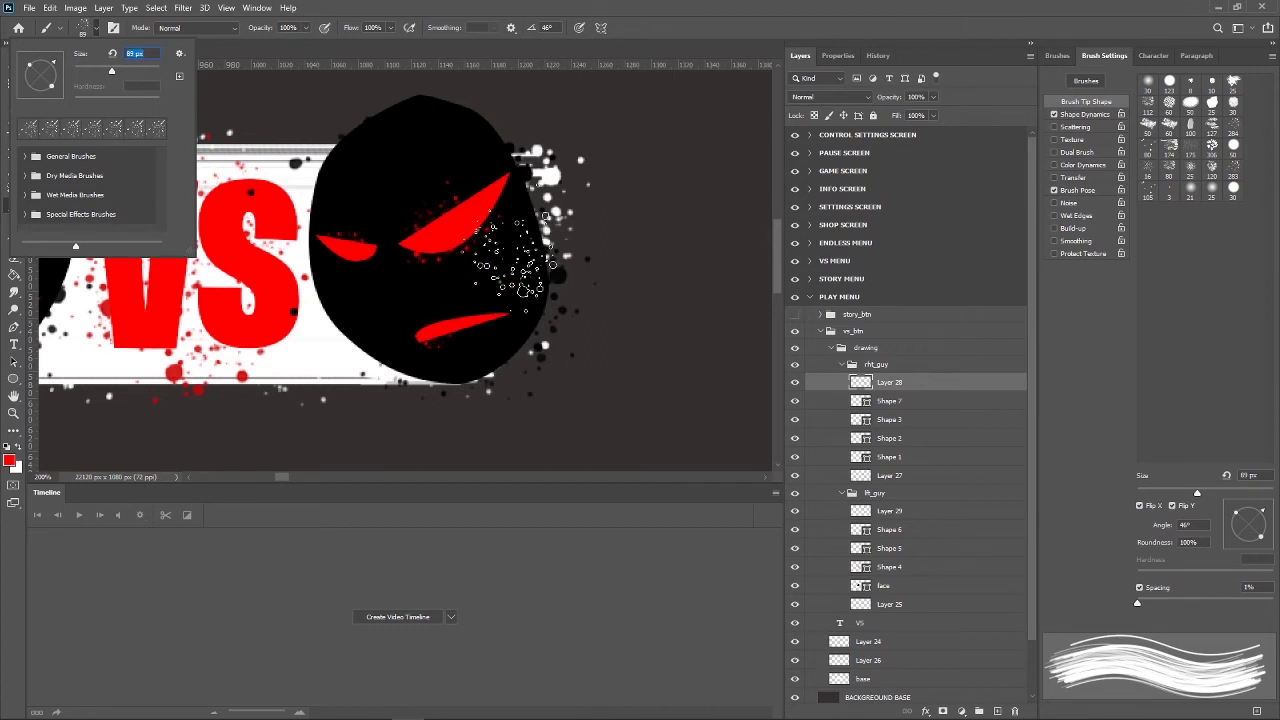
{"action": "left_click", "coordinate": [520, 250]}
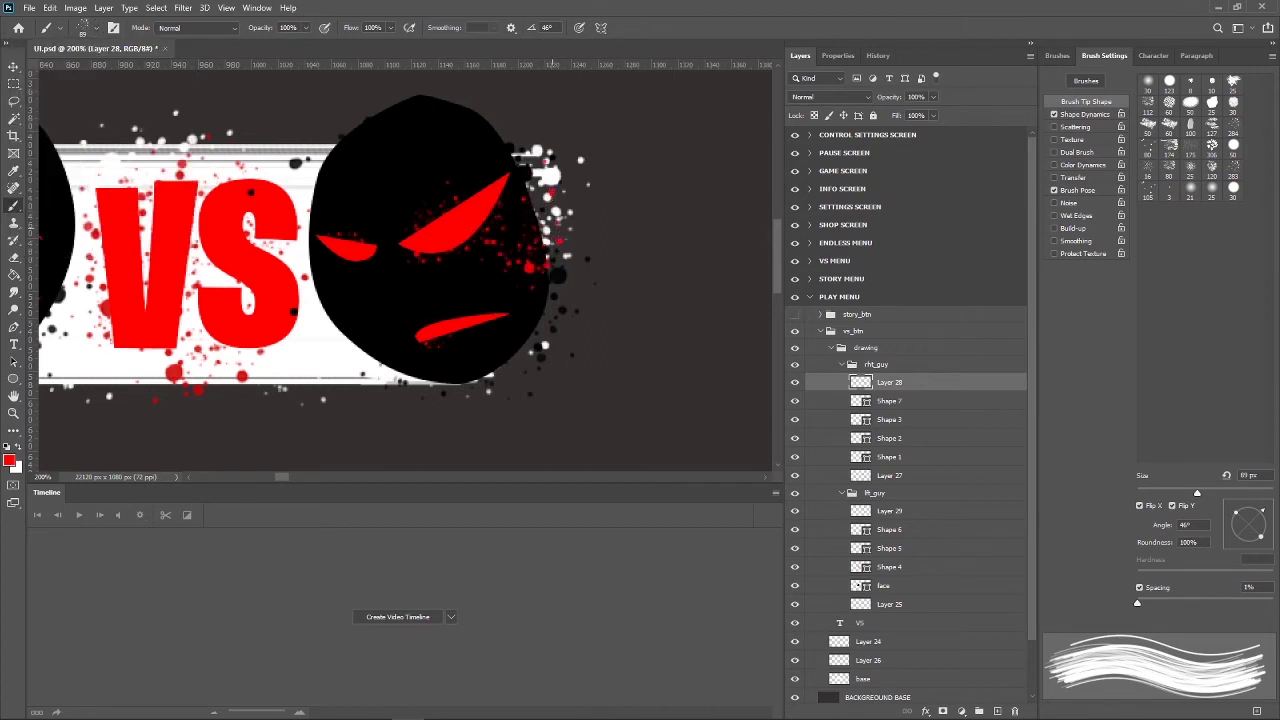
Add more spatter along the right face's edge, rotate the tip to 7°, and select lft_guy.
{"action": "key", "text": "ctrl+minus"}
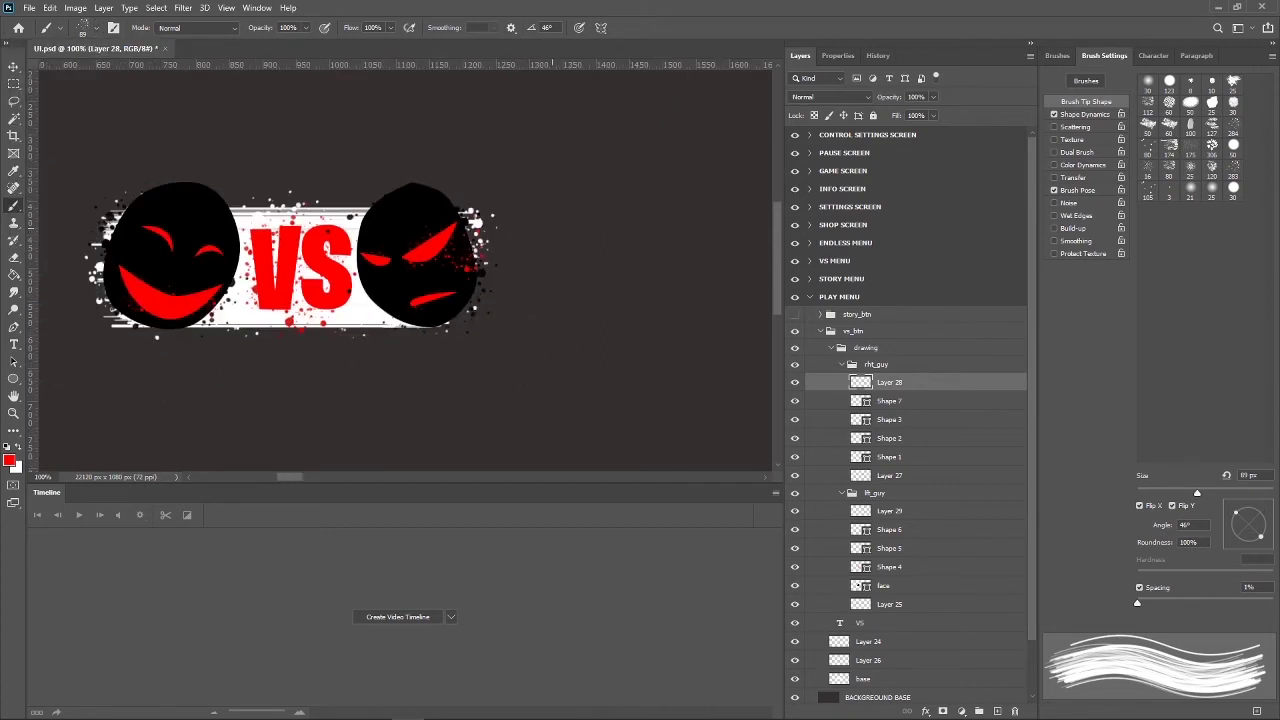
{"action": "mouse_move", "coordinate": [470, 240]}
{"action": "left_mouse_down"}
{"action": "mouse_move", "coordinate": [462, 265]}
{"action": "mouse_move", "coordinate": [460, 240]}
{"action": "left_mouse_up"}
{"action": "key", "text": "ctrl+minus"}
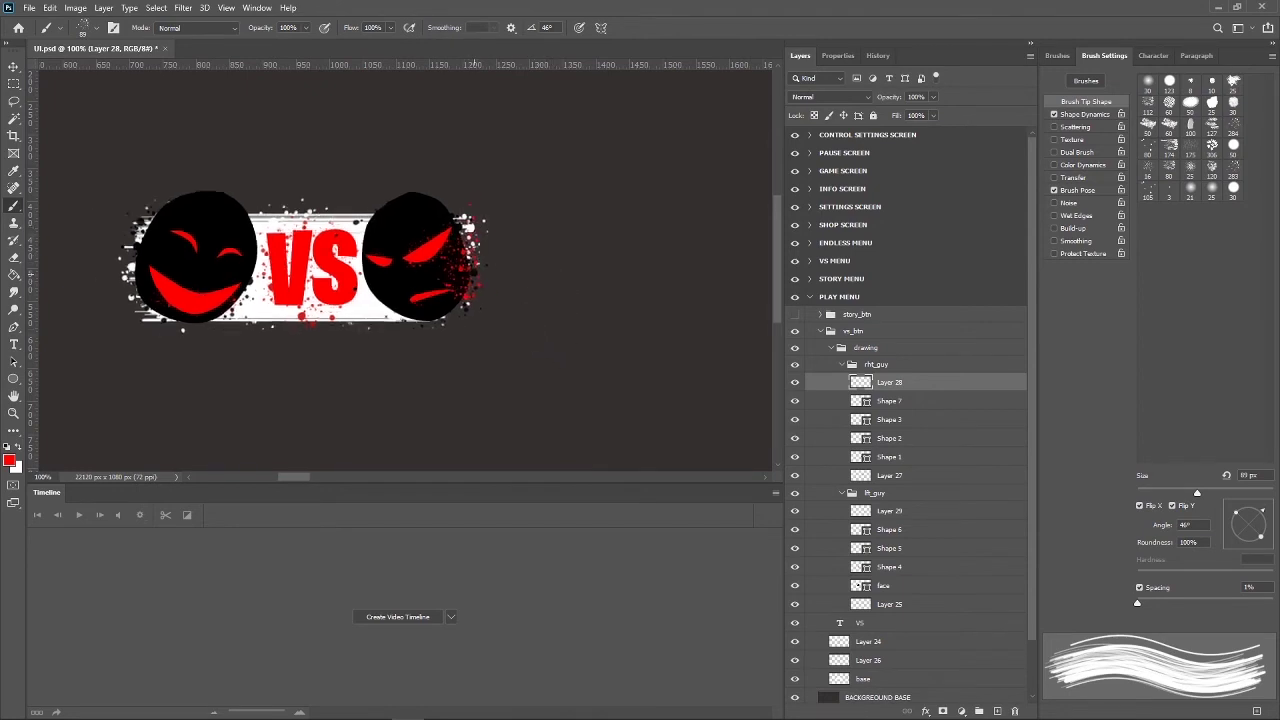
{"action": "key", "text": "ctrl+Tab"}
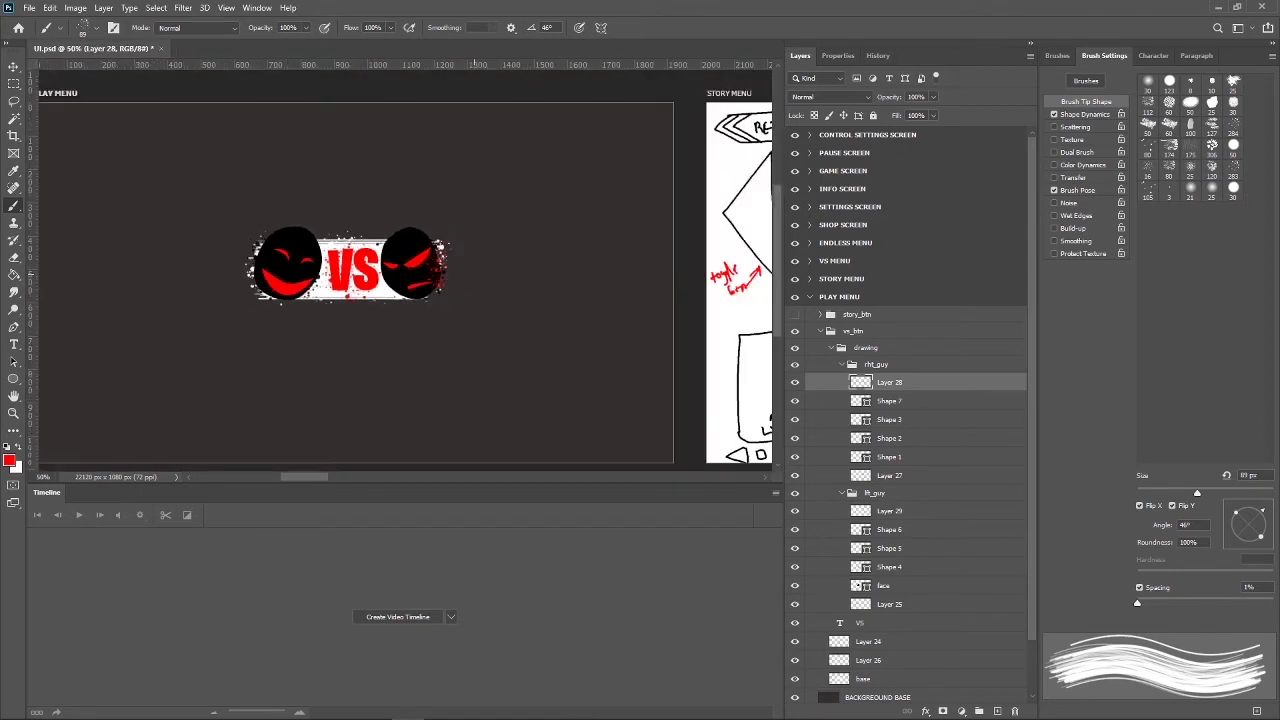
{"action": "key", "text": "ctrl+shift+Tab"}
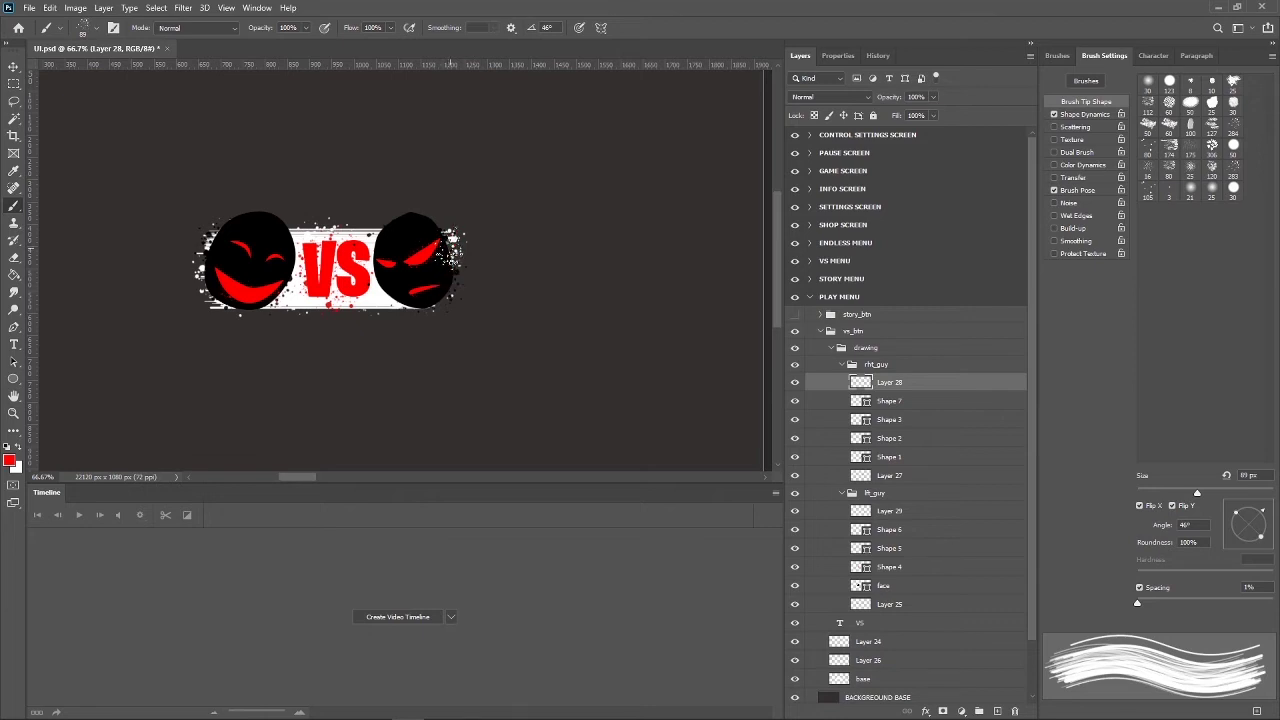
{"action": "key", "text": "ctrl+plus"}
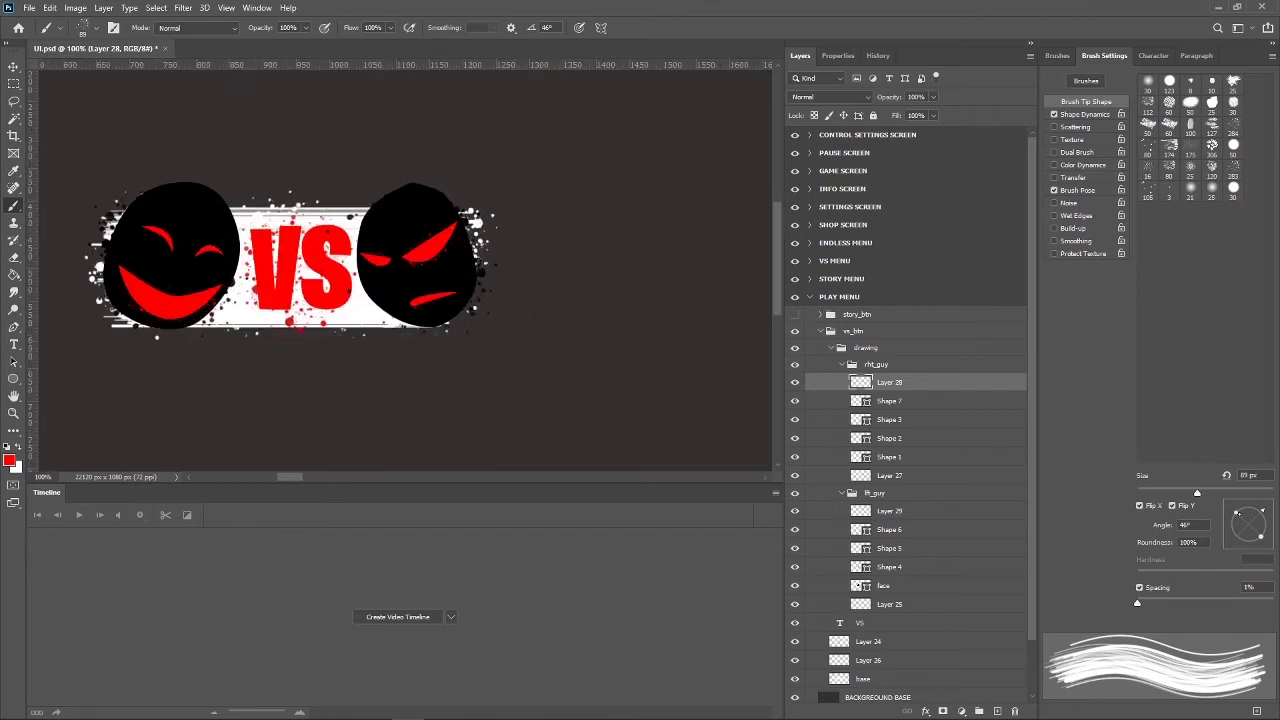
{"action": "left_click_drag", "start_coordinate": [1262, 511], "coordinate": [1268, 523]}
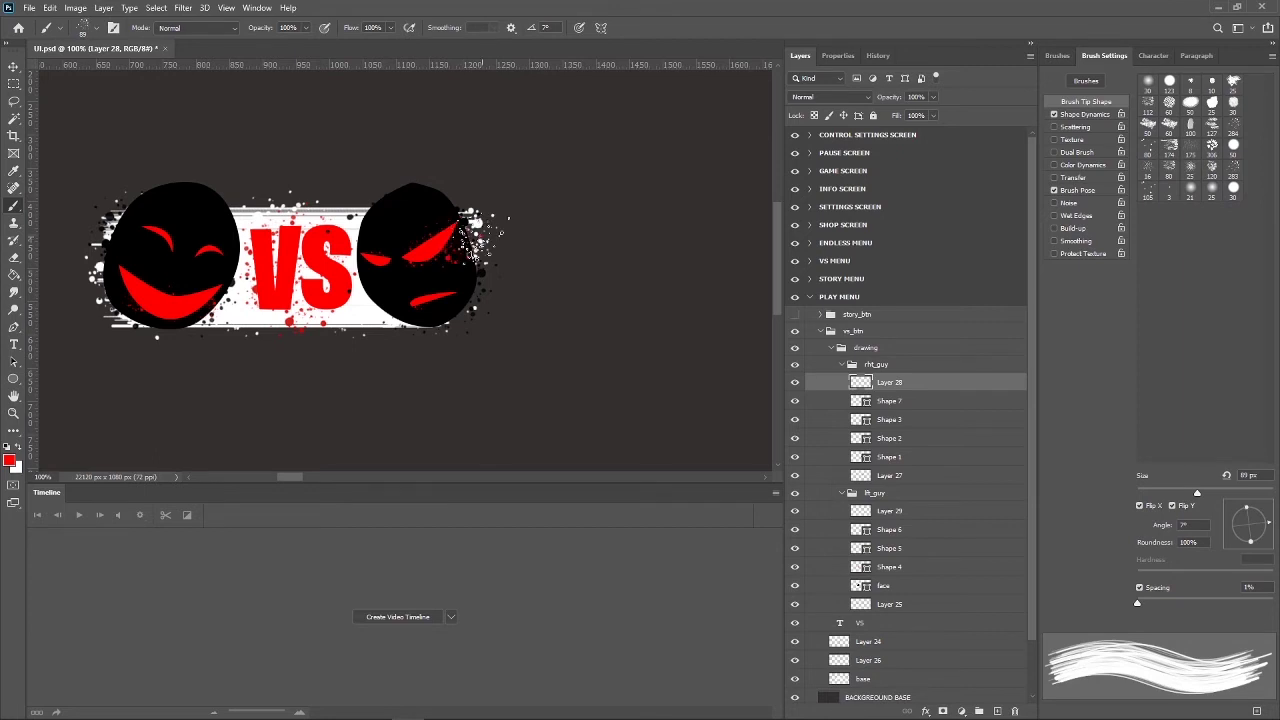
{"action": "key", "text": "alt+bracketleft"}
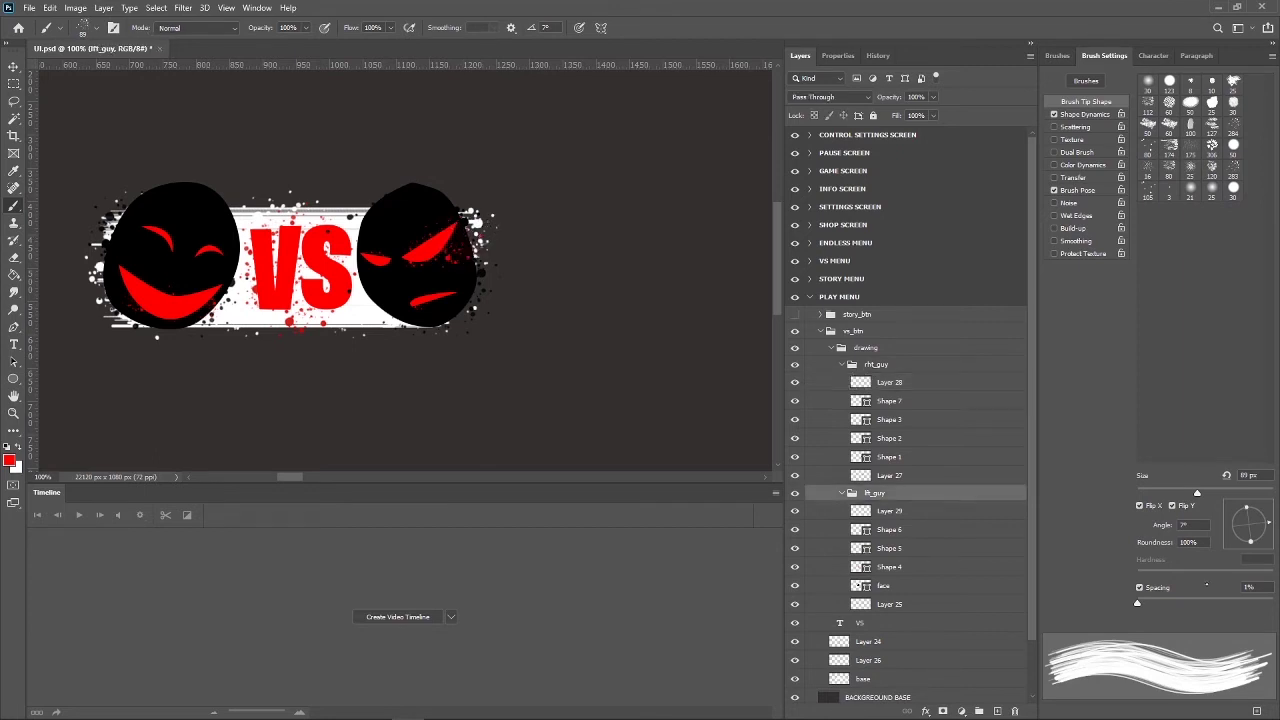
On Layer 29, paint red into the left face's smile and undo the stray eye spatter.
{"action": "key", "text": "alt+bracketleft"}
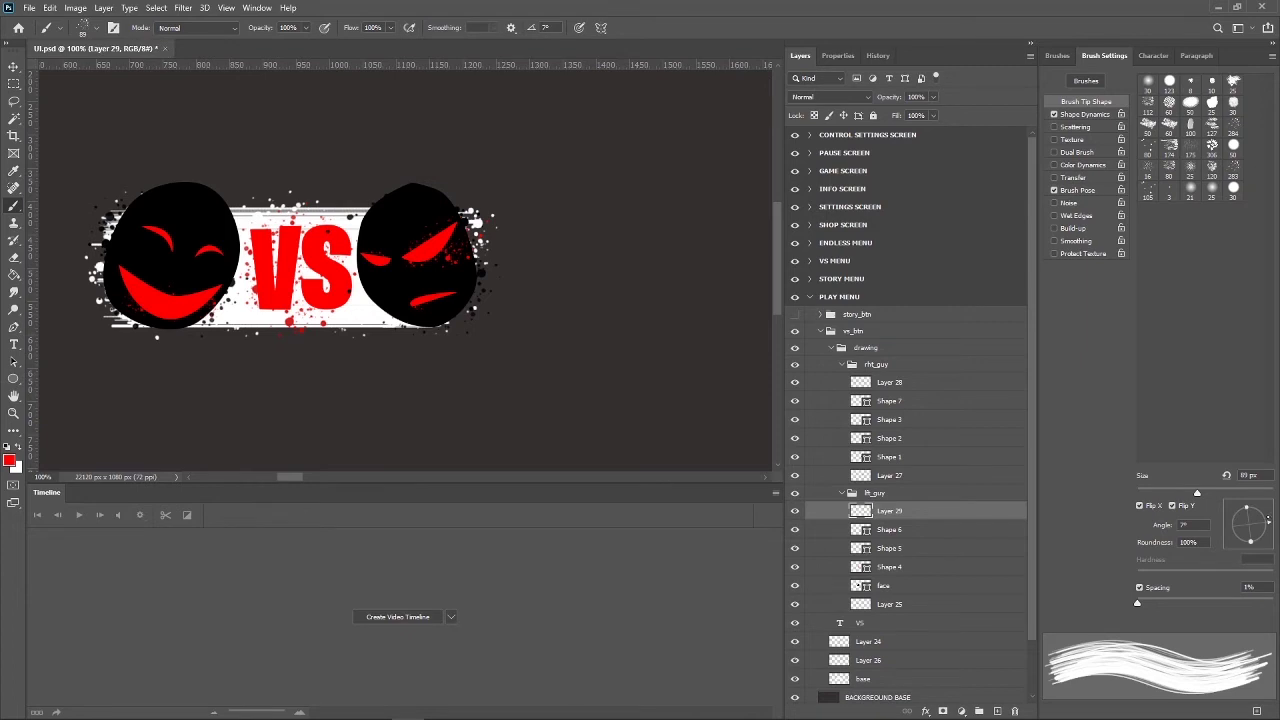
{"action": "left_click_drag", "start_coordinate": [1268, 518], "coordinate": [1230, 512]}
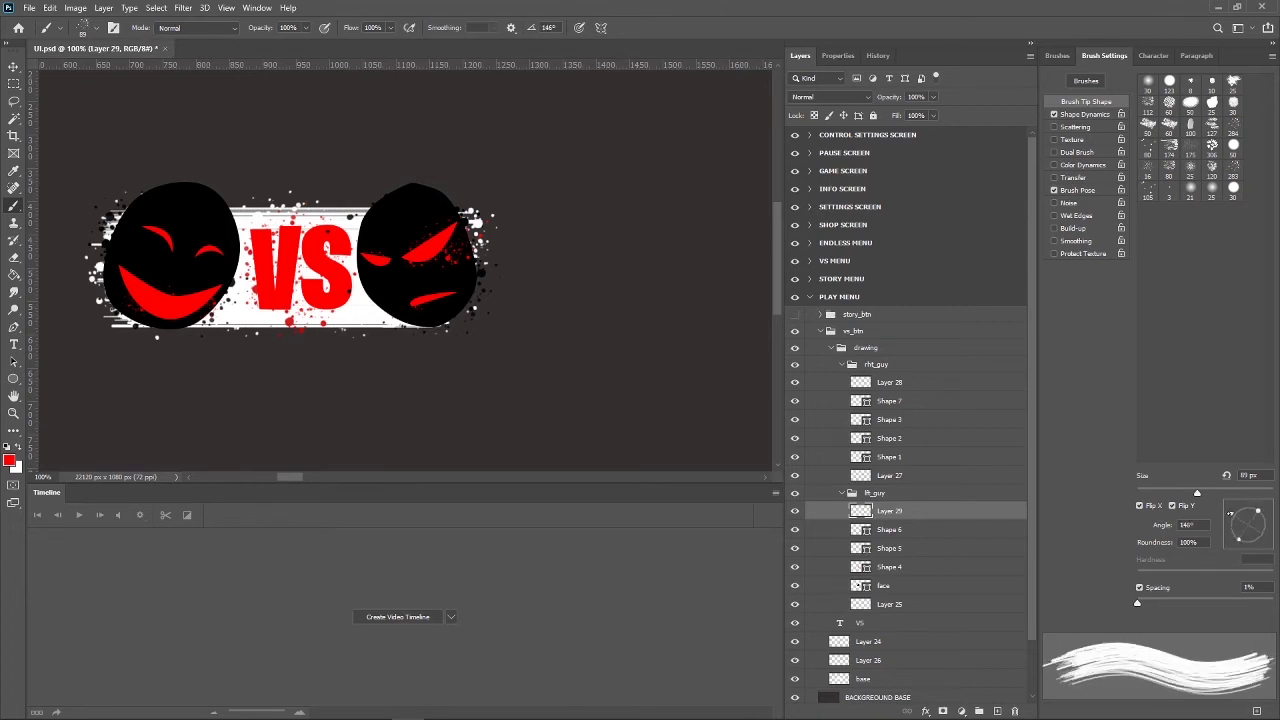
{"action": "left_click", "coordinate": [1230, 512]}
{"action": "left_click", "coordinate": [1262, 516]}
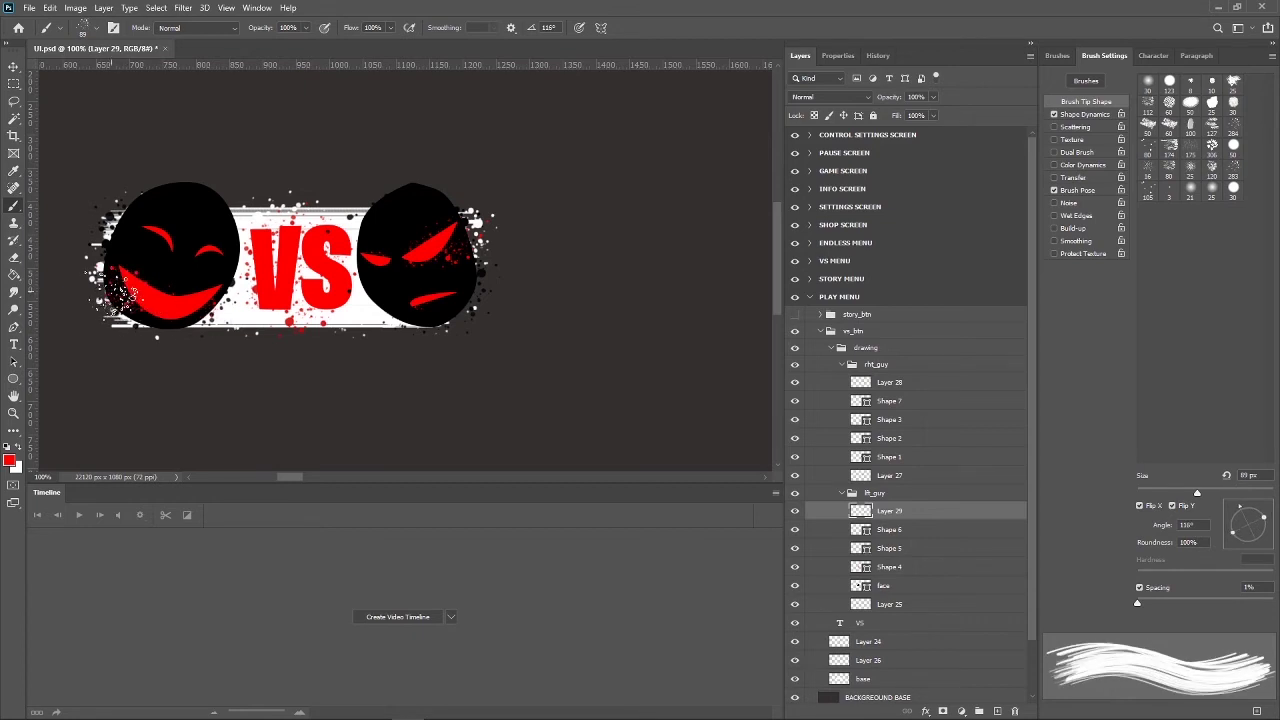
{"action": "left_click_drag", "start_coordinate": [125, 297], "coordinate": [180, 278]}
{"action": "key", "text": "ctrl+z"}
Set the brush size to 35 px.
{"action": "left_click", "coordinate": [93, 27]}
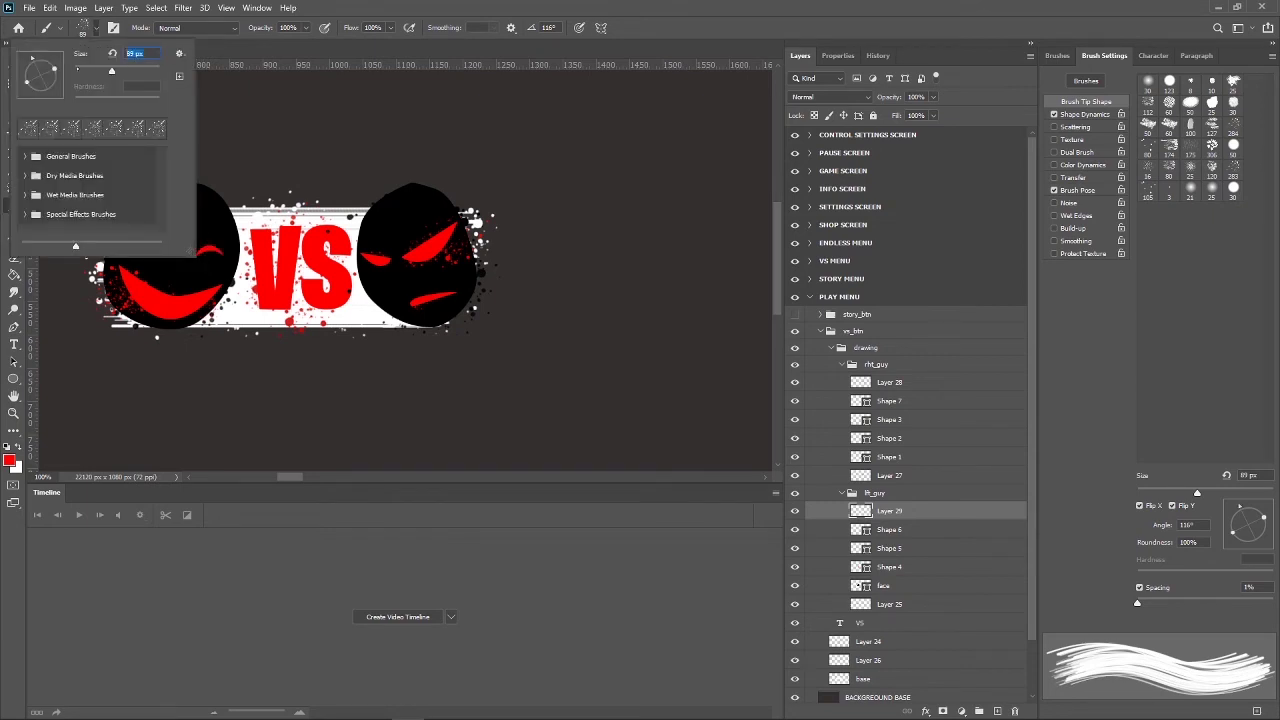
{"action": "type", "text": "25"}
{"action": "key", "text": "Return"}
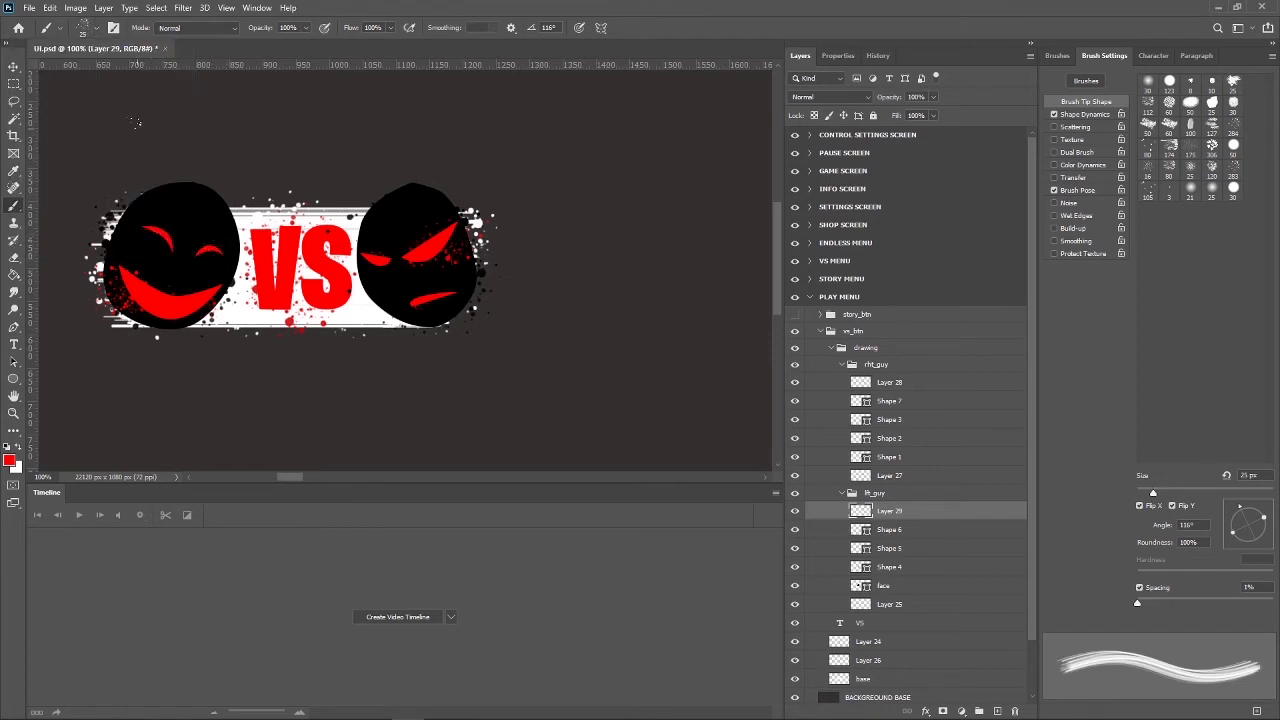
{"action": "left_click", "coordinate": [96, 28]}
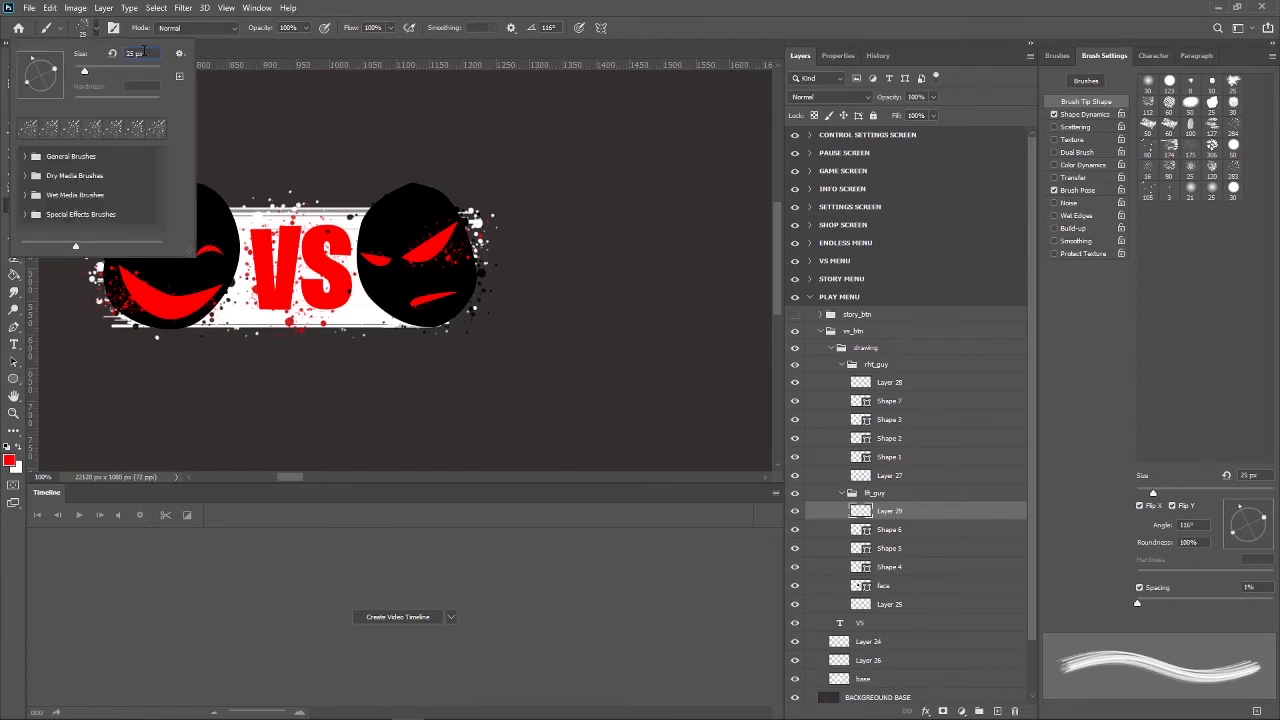
{"action": "type", "text": "35"}
{"action": "key", "text": "Return"}
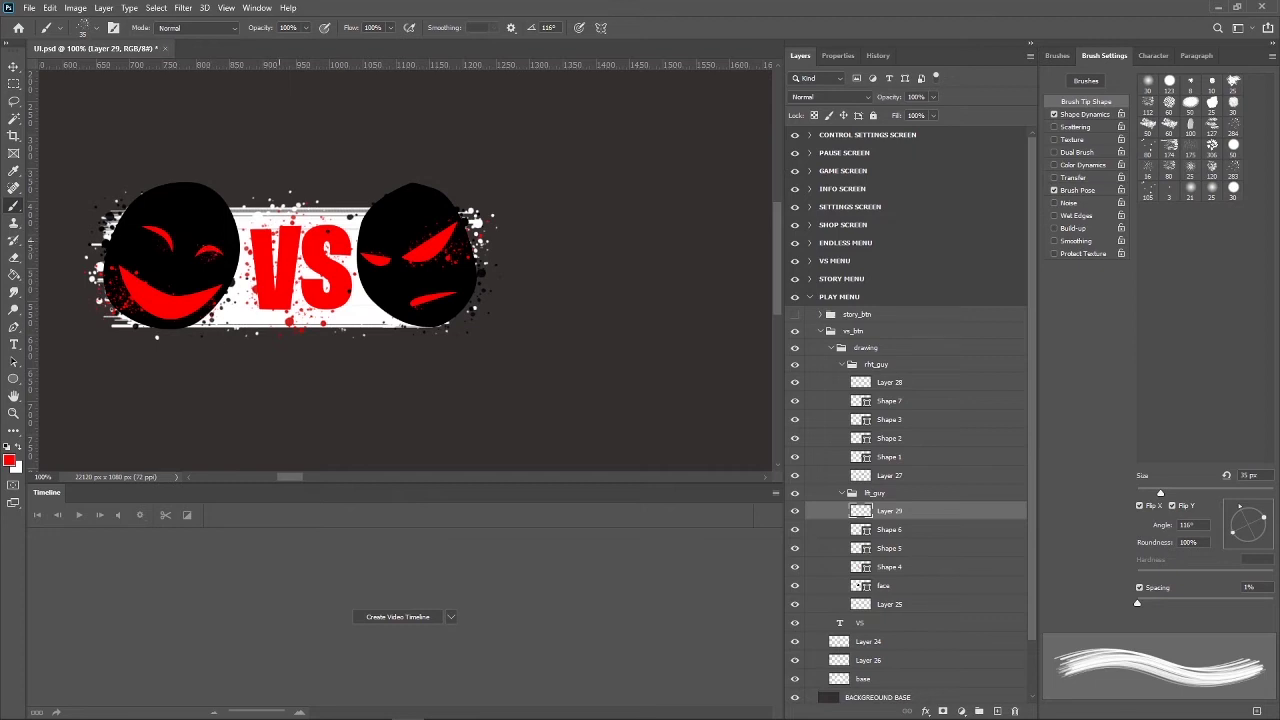
Collapse the rht_guy, lft_guy, drawing and vs_btn groups, zoom to 50%, and show story_btn.
{"action": "left_click", "coordinate": [841, 364]}
{"action": "left_click", "coordinate": [841, 493]}
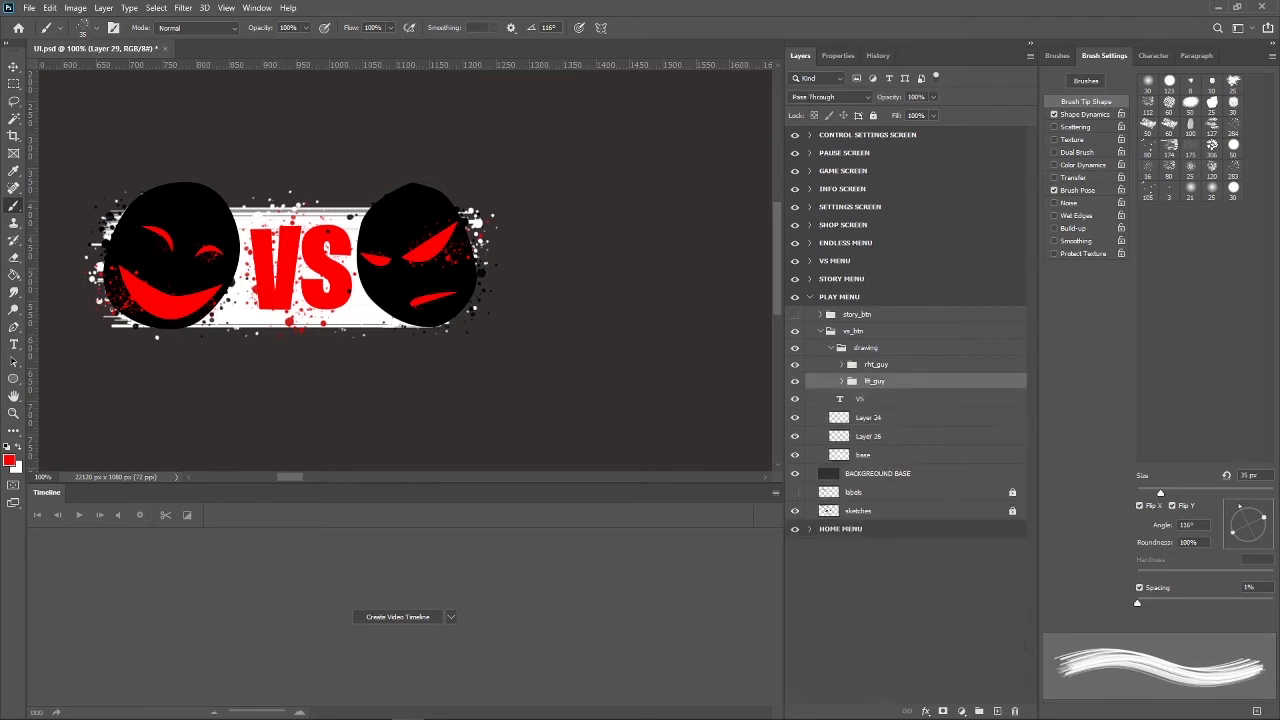
{"action": "key", "text": "v"}
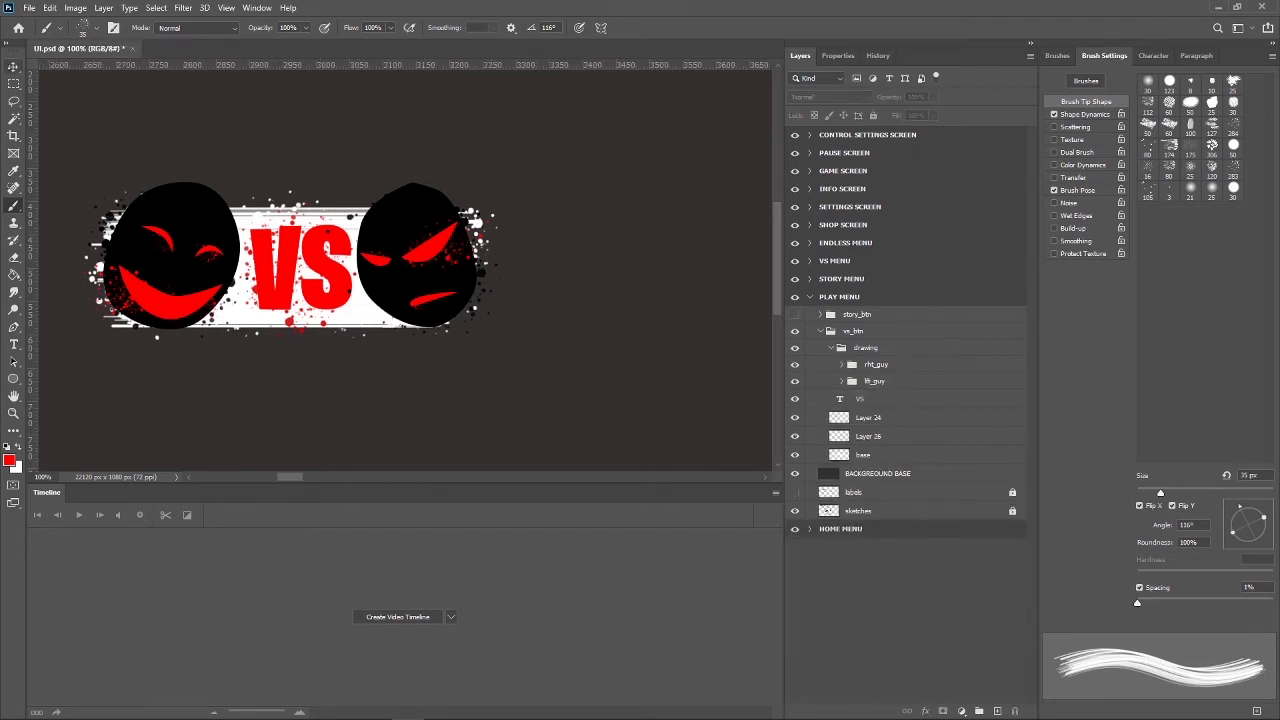
{"action": "left_click", "coordinate": [877, 473]}
{"action": "key", "text": "ctrl+minus"}
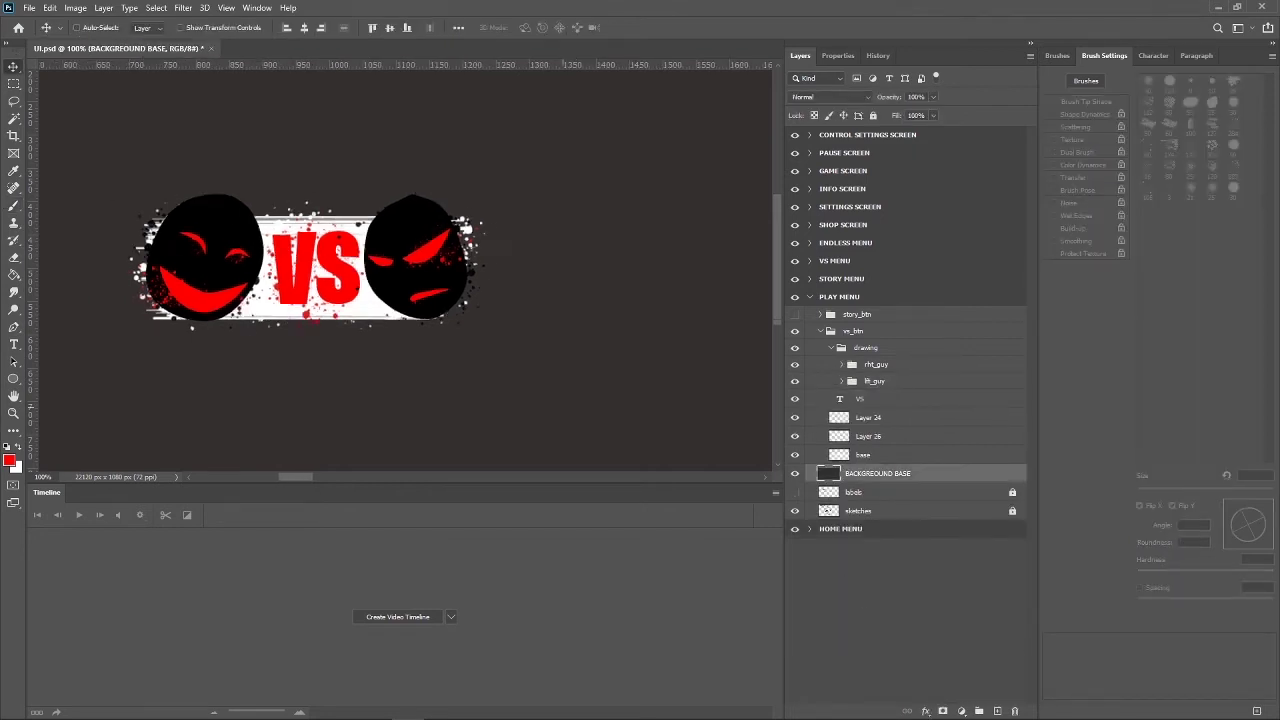
{"action": "key", "text": "ctrl+minus"}
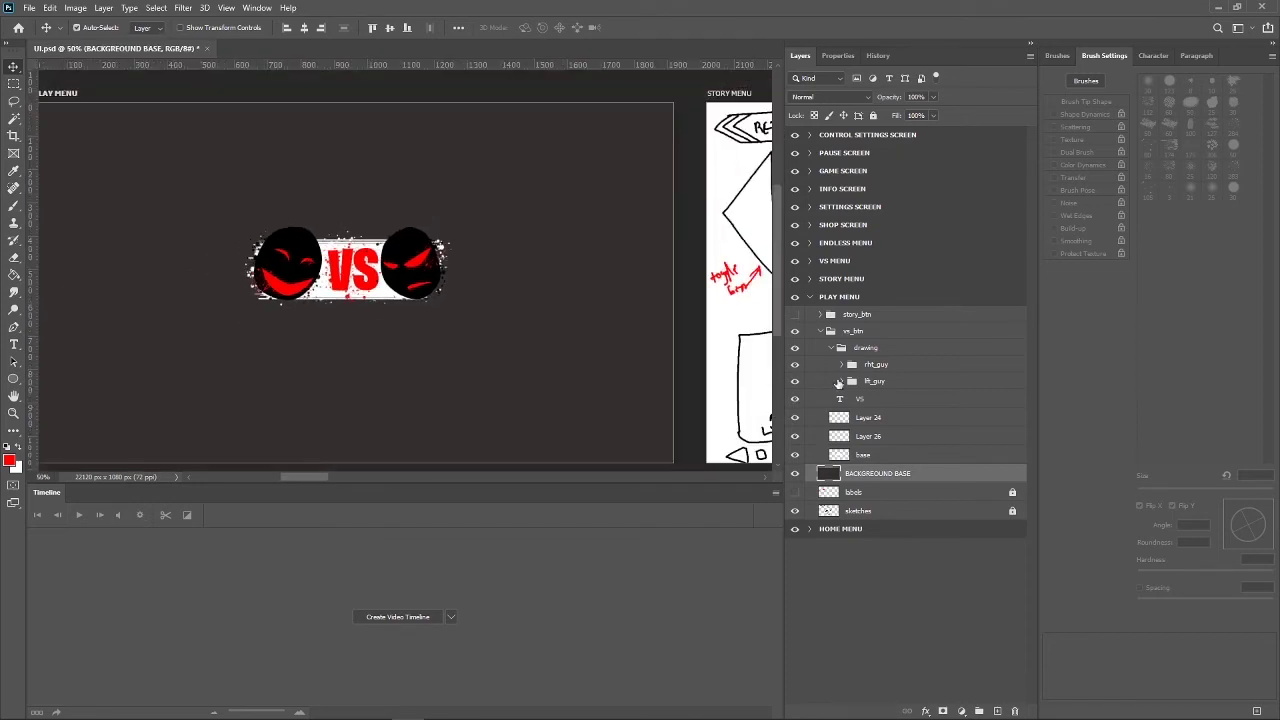
{"action": "left_click", "coordinate": [831, 347]}
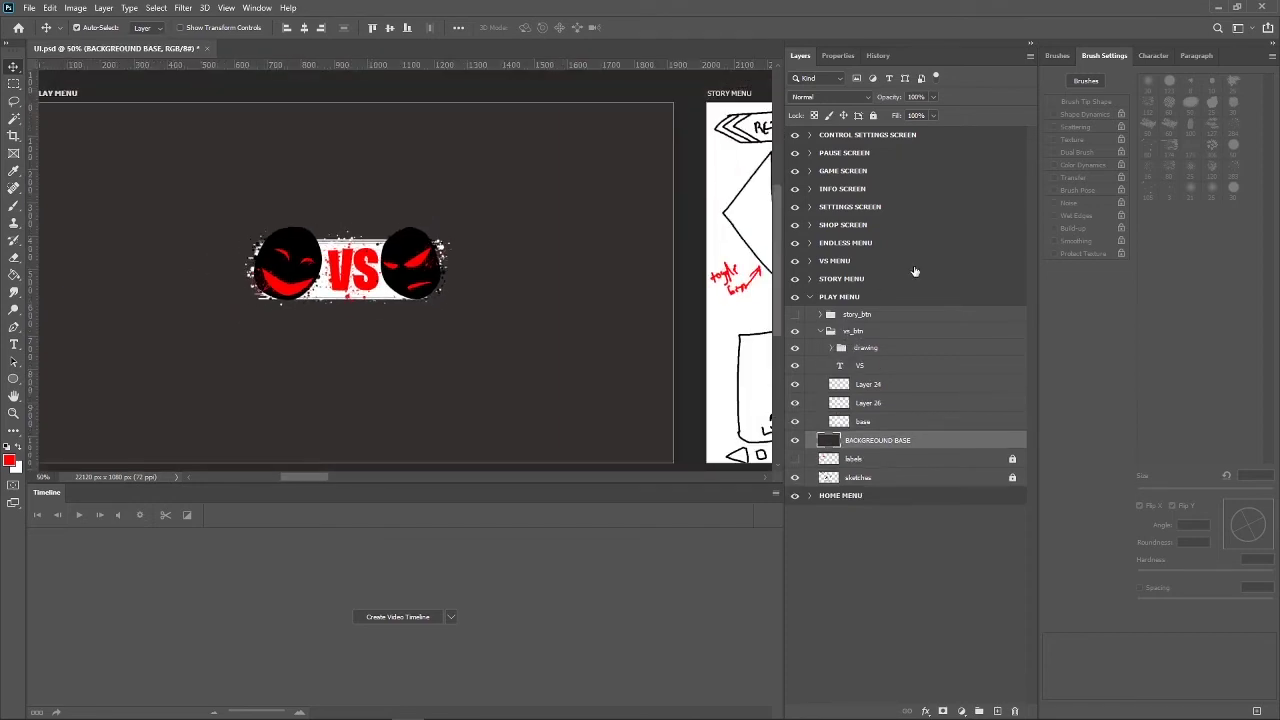
{"action": "left_click", "coordinate": [820, 331]}
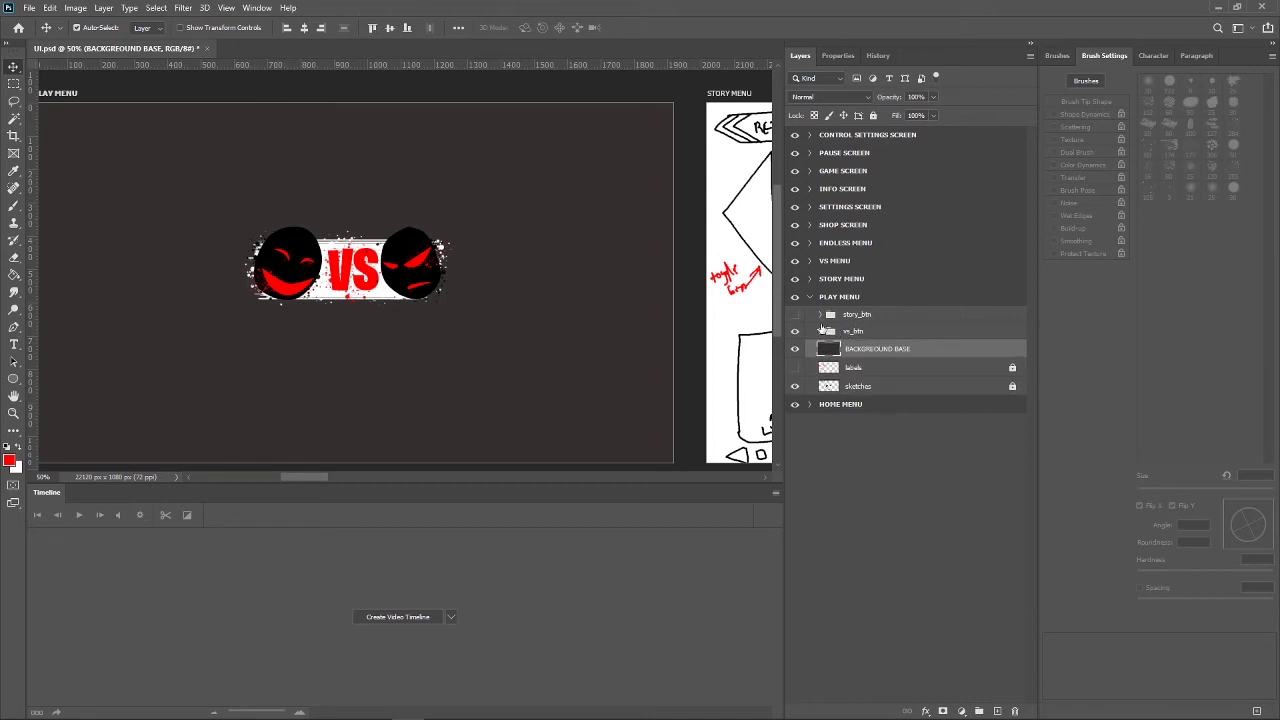
{"action": "left_click", "coordinate": [795, 315]}
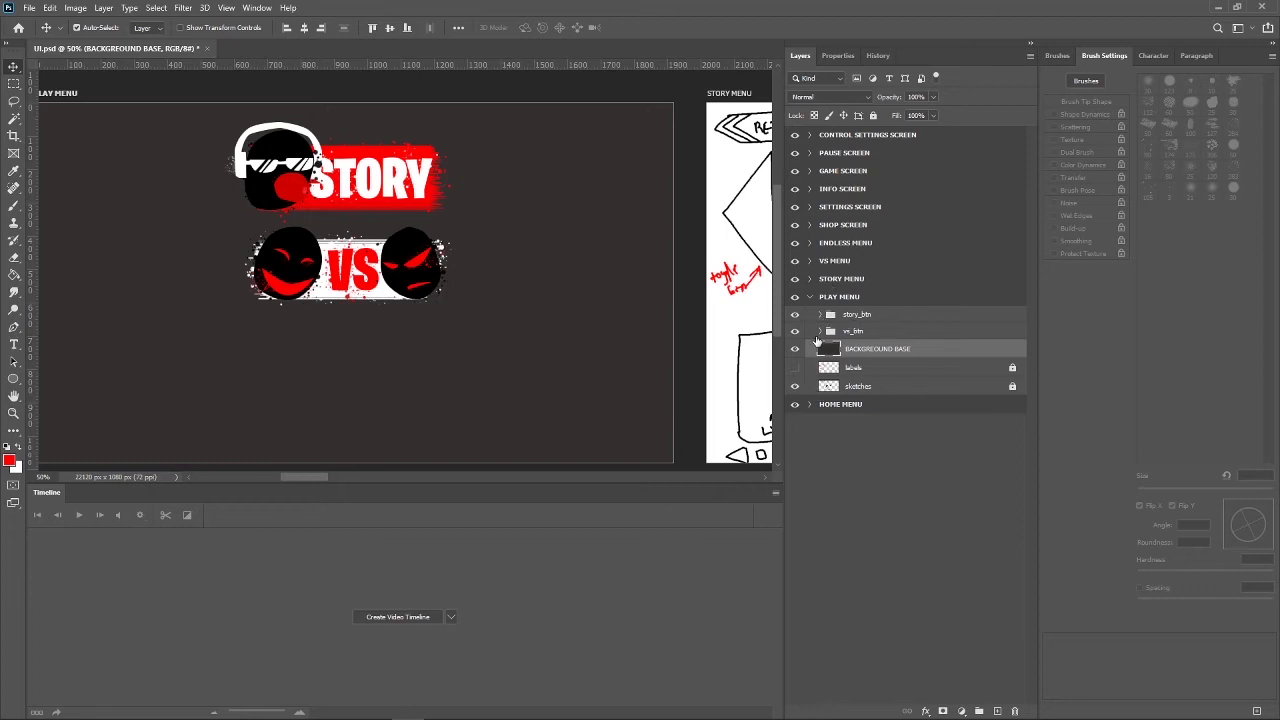
Hide BACKGROUND BASE and create a new group with an empty layer inside it.
{"action": "left_click", "coordinate": [796, 349]}
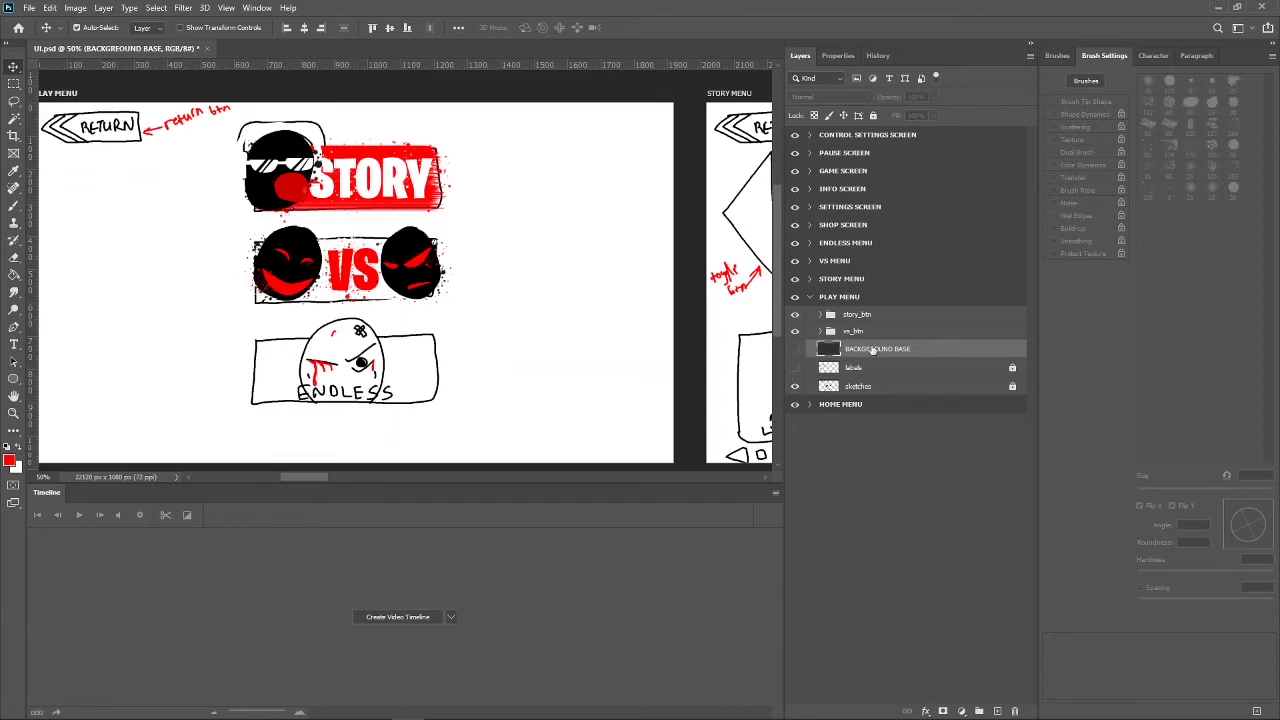
{"action": "left_click", "coordinate": [866, 367]}
{"action": "left_click", "coordinate": [858, 386], "text": "shift"}
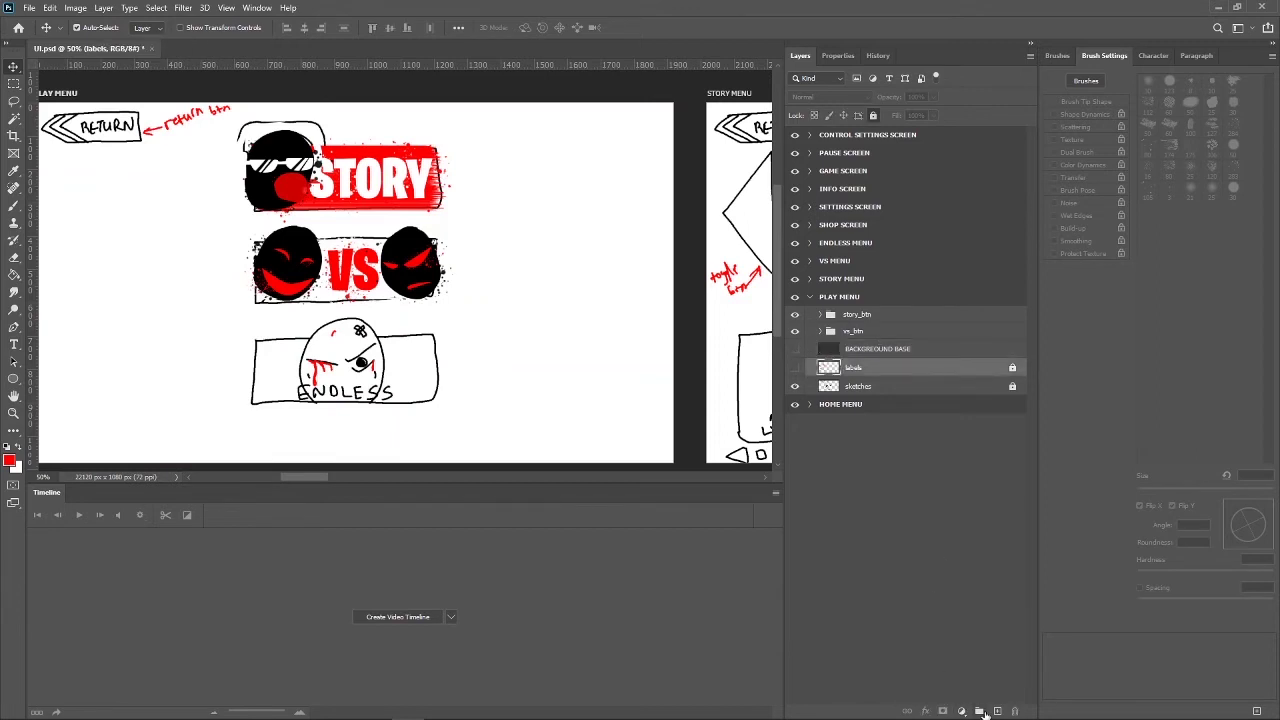
{"action": "left_click_drag", "start_coordinate": [858, 386], "coordinate": [979, 711]}
{"action": "left_click", "coordinate": [997, 711]}
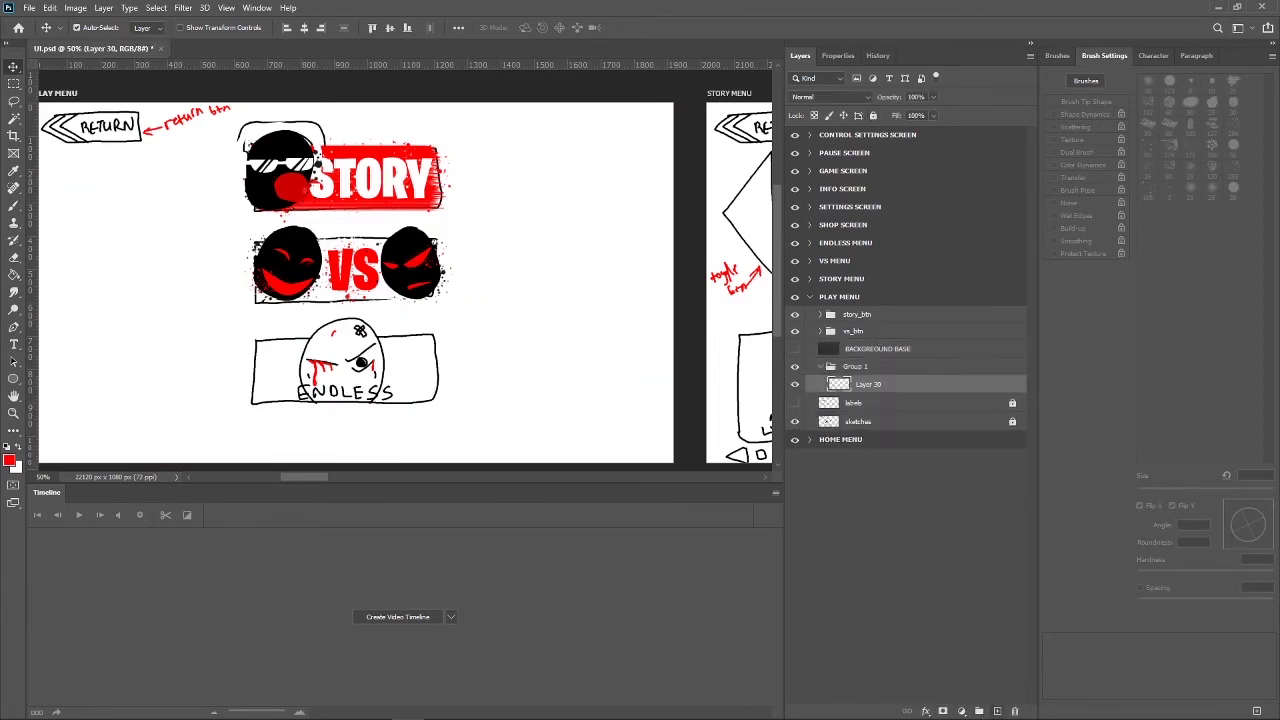
Rename the group endless_btn and move it just below vs_btn.
{"action": "double_click", "coordinate": [860, 367]}
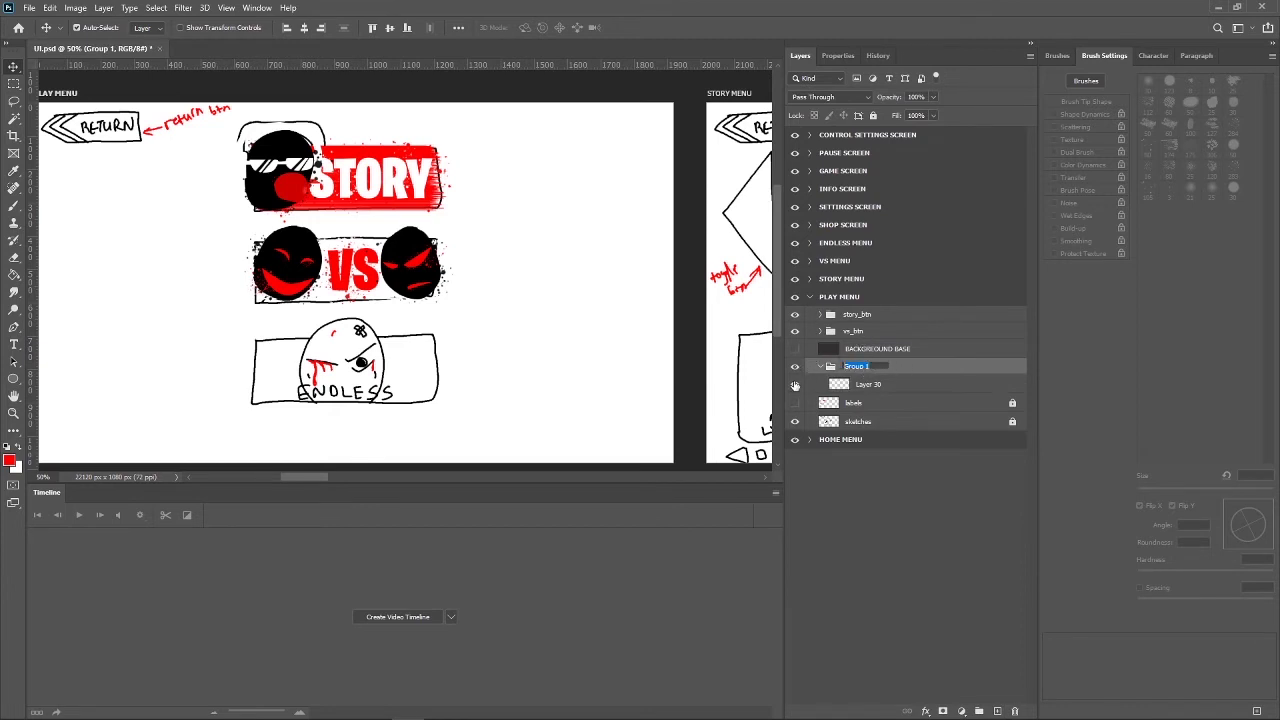
{"action": "type", "text": "cond"}
{"action": "key", "text": "BackSpace"}
{"action": "key", "text": "BackSpace"}
{"action": "key", "text": "BackSpace"}
{"action": "type", "text": "end"}
{"action": "key", "text": "Return"}
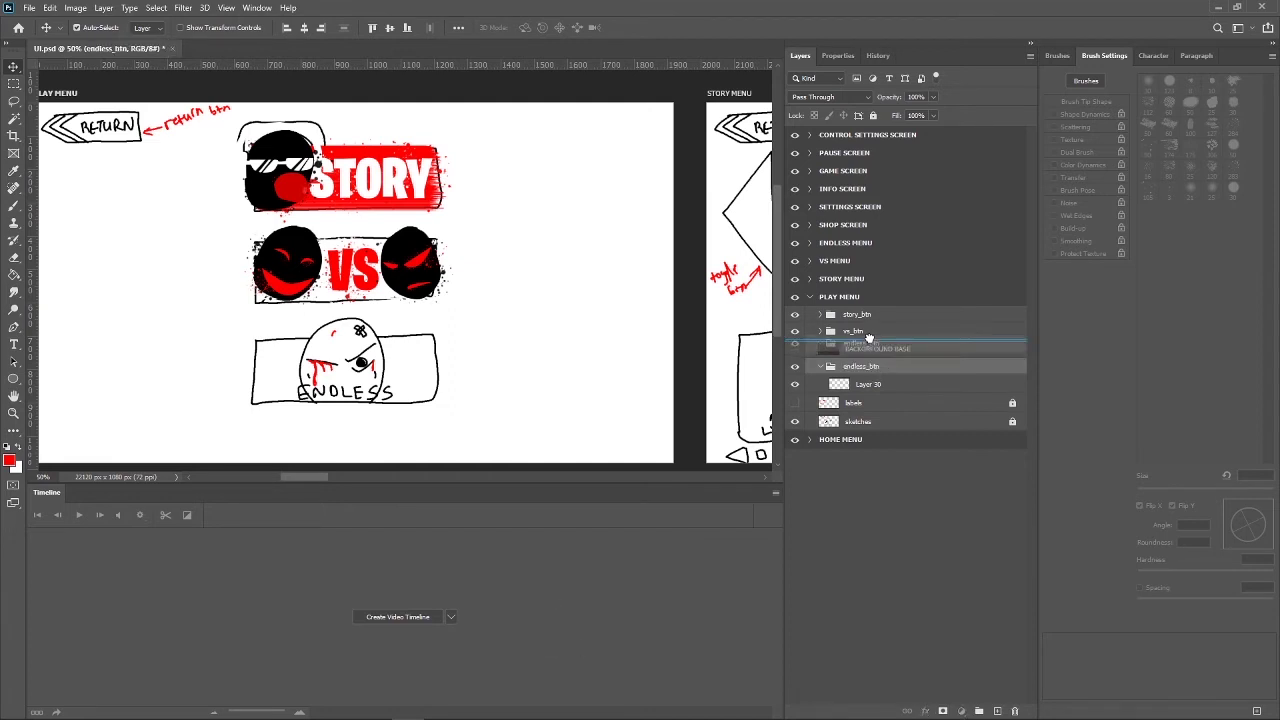
{"action": "left_click_drag", "start_coordinate": [870, 366], "coordinate": [905, 342]}
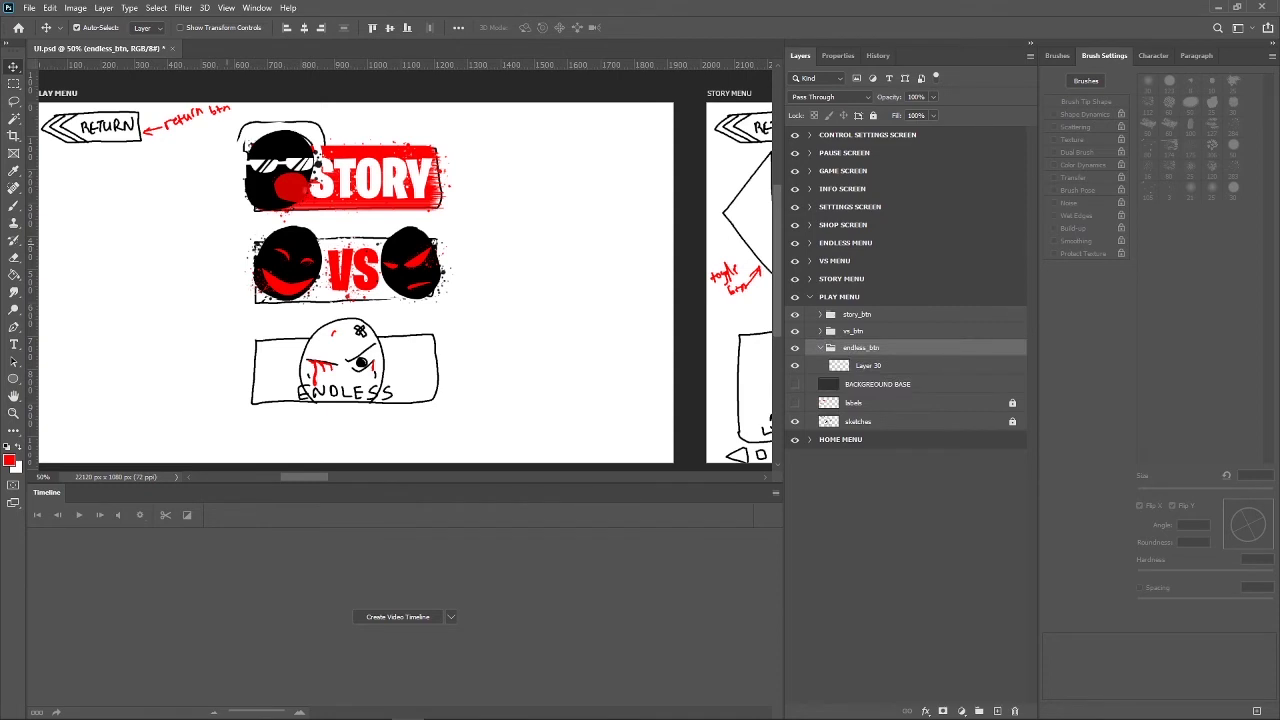
{"action": "left_click", "coordinate": [13, 204]}
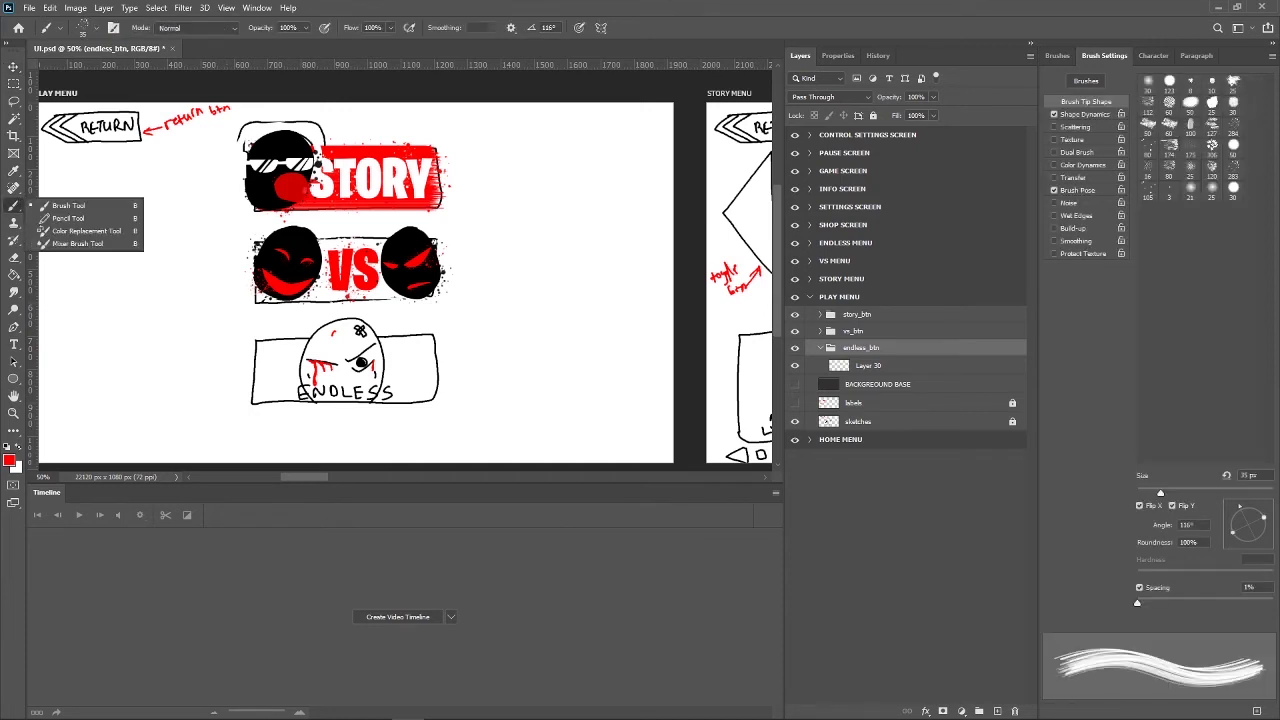
Make white the foreground colour, select Layer 30, and zoom in on the button sketches.
{"action": "key", "text": "x"}
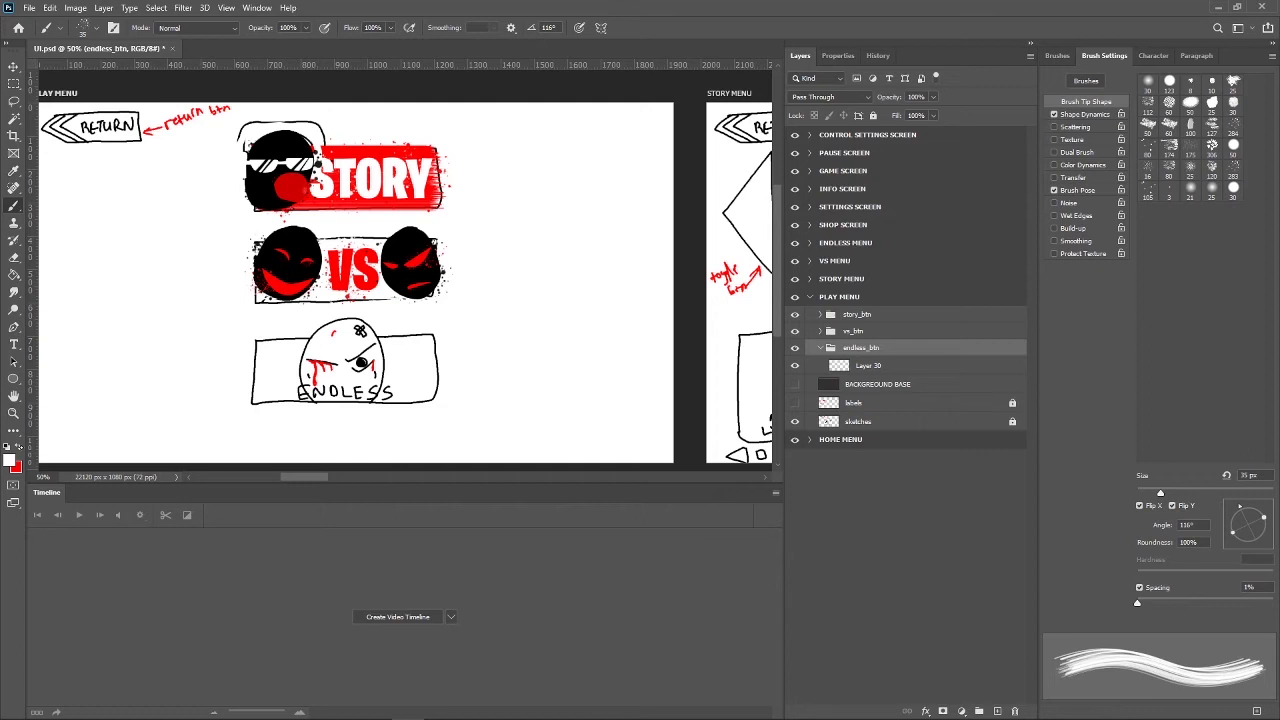
{"action": "left_click", "coordinate": [895, 363]}
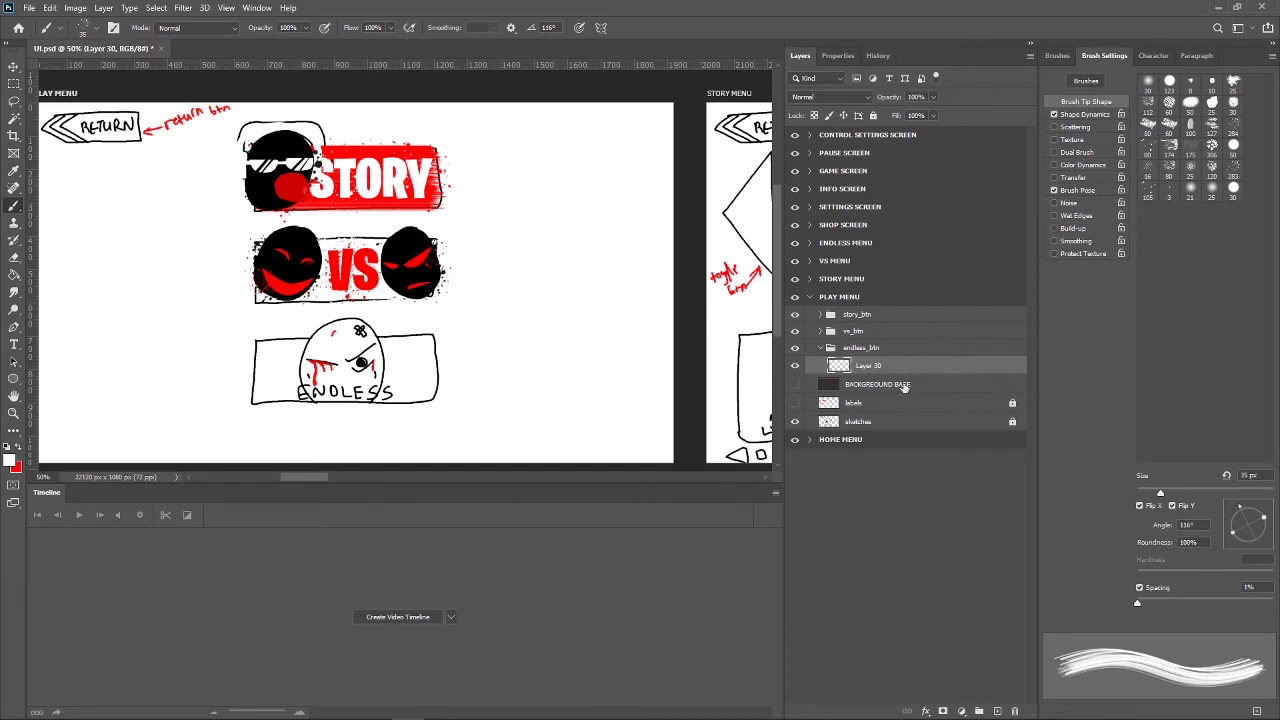
{"action": "left_click", "coordinate": [795, 384]}
{"action": "left_click", "coordinate": [795, 384]}
{"action": "key", "text": "ctrl+plus"}
{"action": "scroll", "coordinate": [400, 270], "scroll_direction": "down", "scroll_amount": 2}
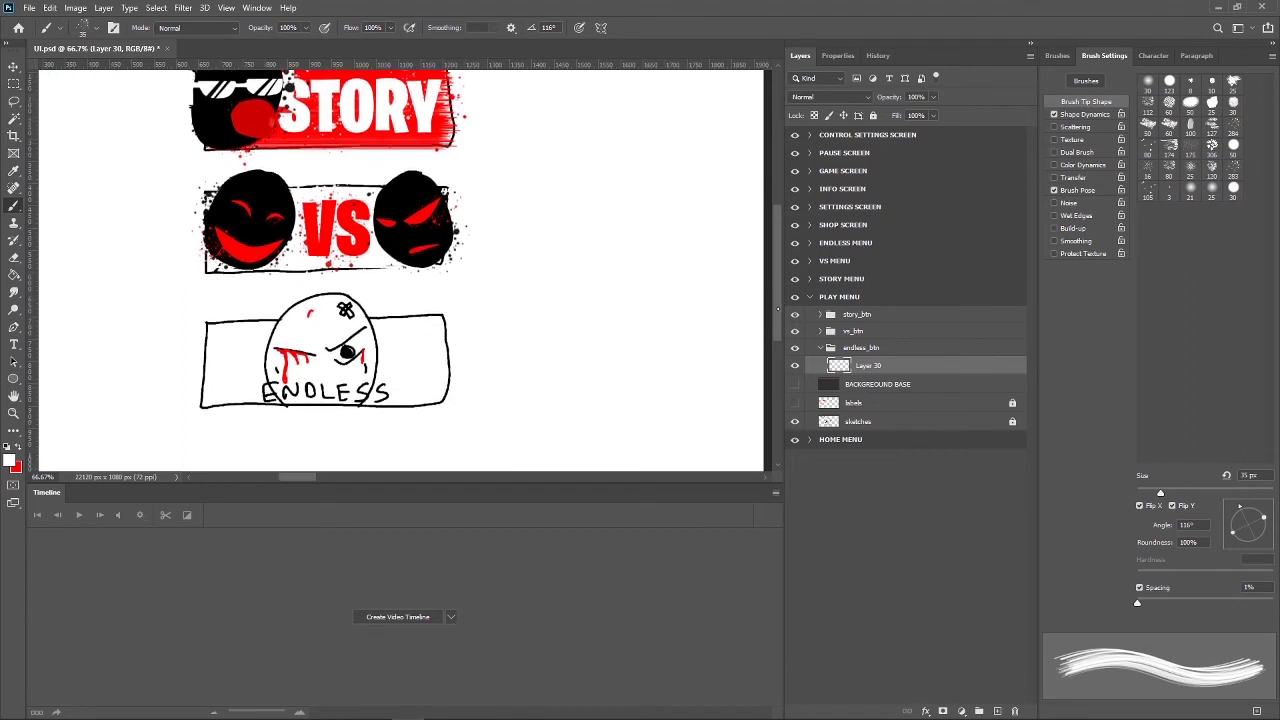
{"action": "scroll", "coordinate": [400, 270], "scroll_direction": "down", "scroll_amount": 2}
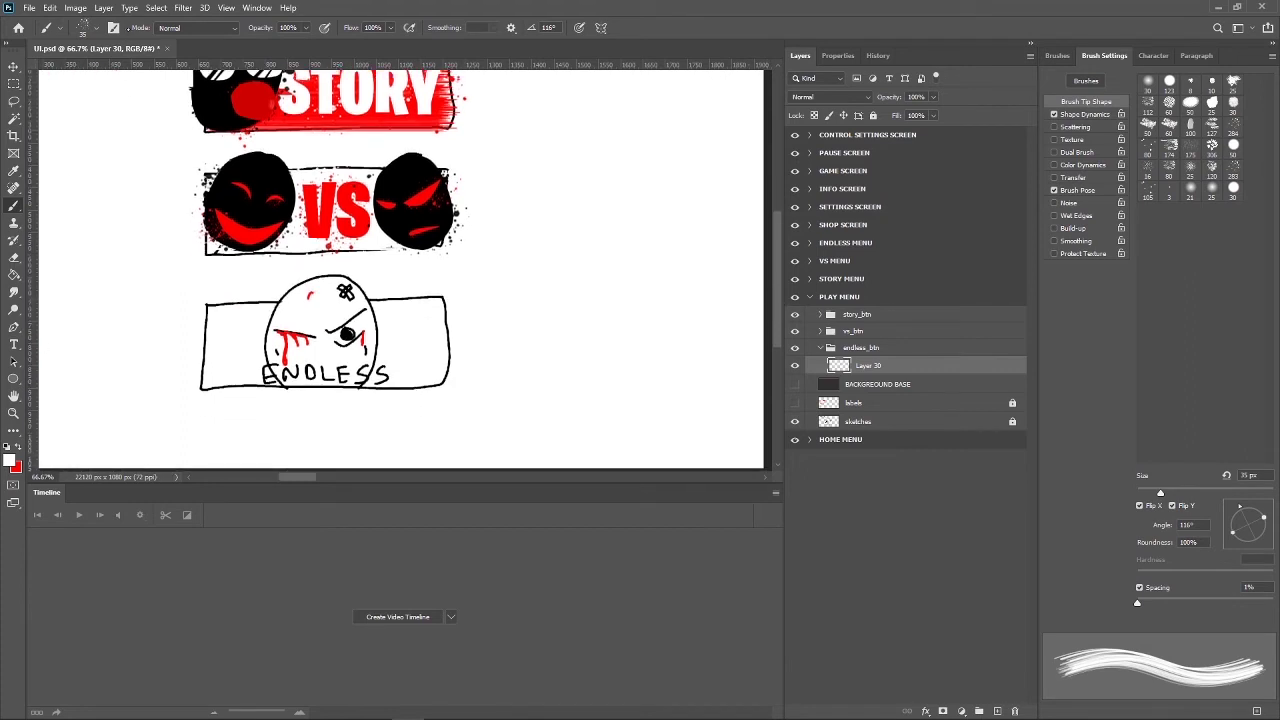
With a 150 px brush, paint white over the ENDLESS sketch's face, blood and lettering.
{"action": "left_click", "coordinate": [83, 27]}
{"action": "left_click", "coordinate": [140, 53]}
{"action": "type", "text": "1"}
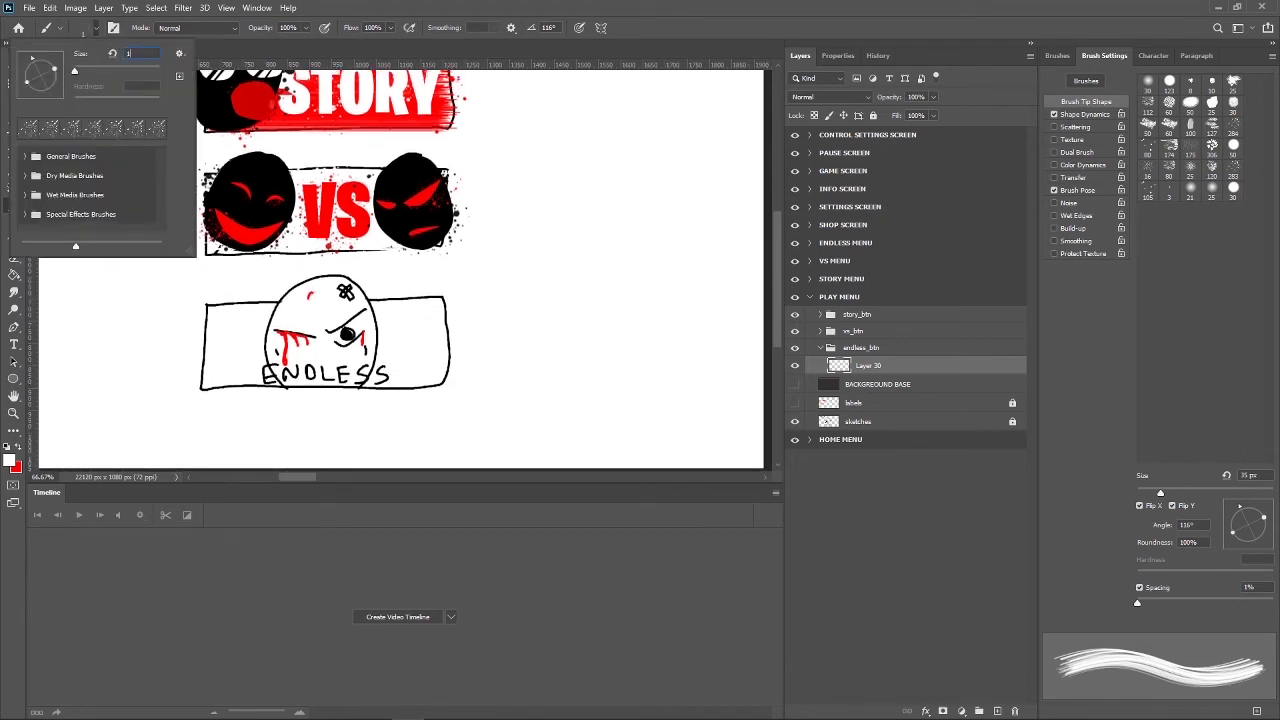
{"action": "type", "text": "50"}
{"action": "key", "text": "Return"}
{"action": "mouse_move", "coordinate": [300, 340]}
{"action": "left_mouse_down"}
{"action": "mouse_move", "coordinate": [245, 330]}
{"action": "mouse_move", "coordinate": [262, 355]}
{"action": "mouse_move", "coordinate": [425, 364]}
{"action": "mouse_move", "coordinate": [440, 345]}
{"action": "left_mouse_up"}
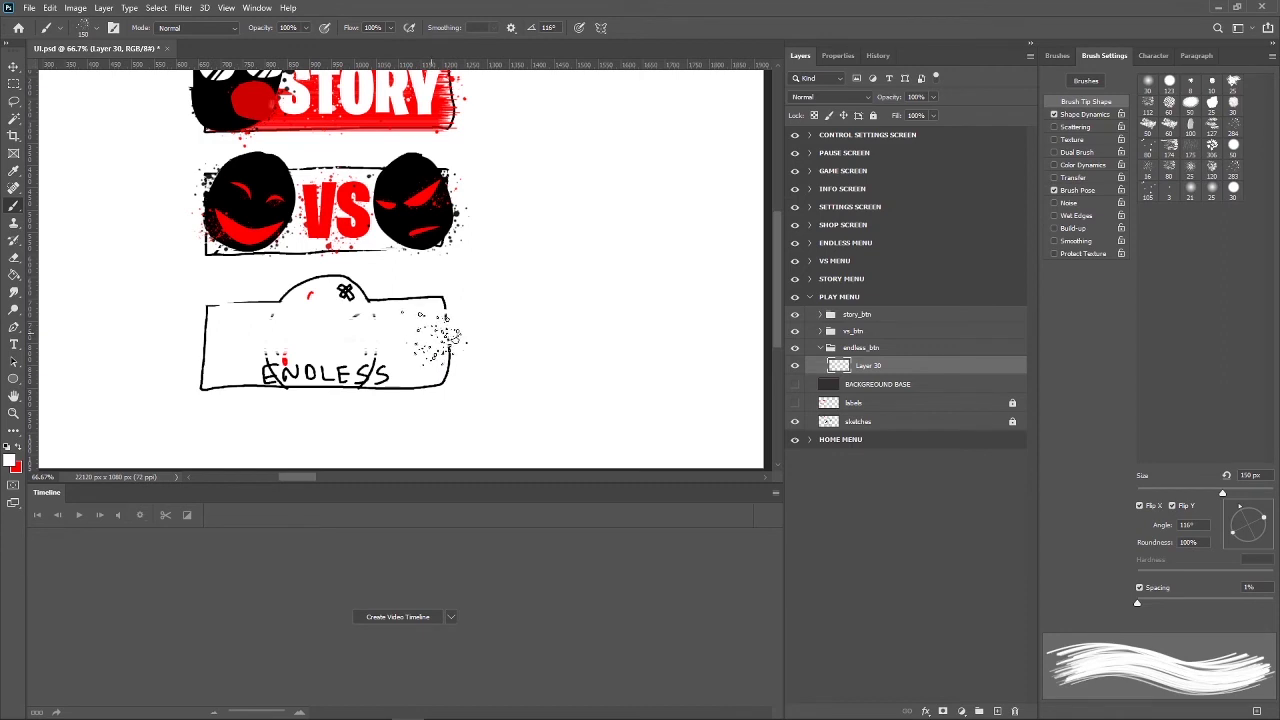
{"action": "key", "text": "ctrl+z"}
{"action": "left_click_drag", "start_coordinate": [238, 330], "coordinate": [425, 330]}
{"action": "left_click_drag", "start_coordinate": [430, 372], "coordinate": [230, 362]}
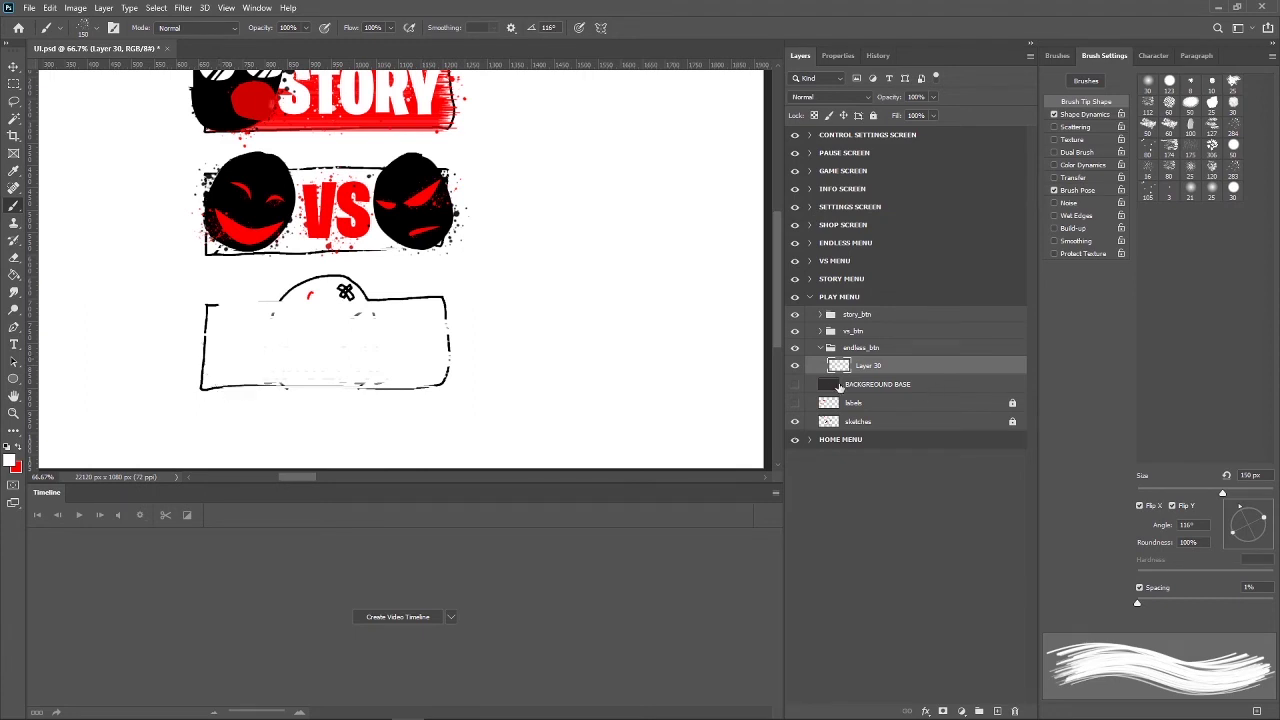
Show the dark background, hide the labels layer, and set the brush to 55 px.
{"action": "left_click", "coordinate": [795, 384]}
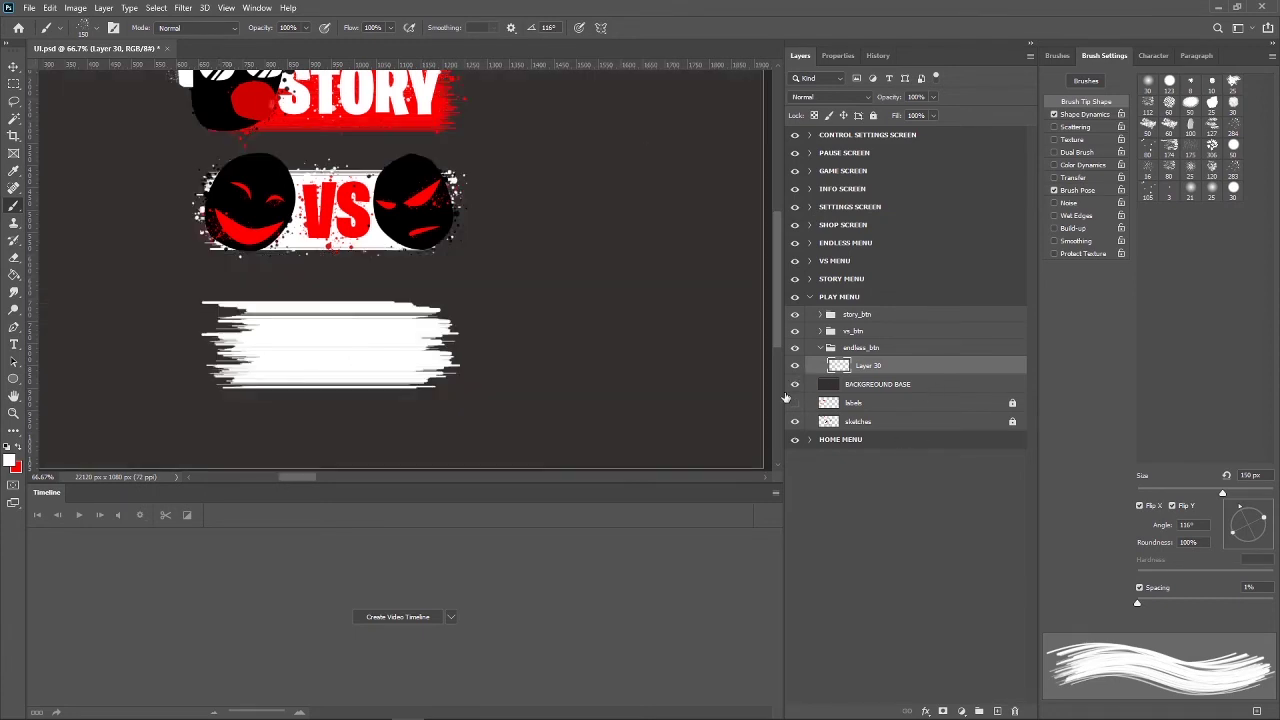
{"action": "left_click", "coordinate": [795, 402]}
{"action": "left_click", "coordinate": [93, 27]}
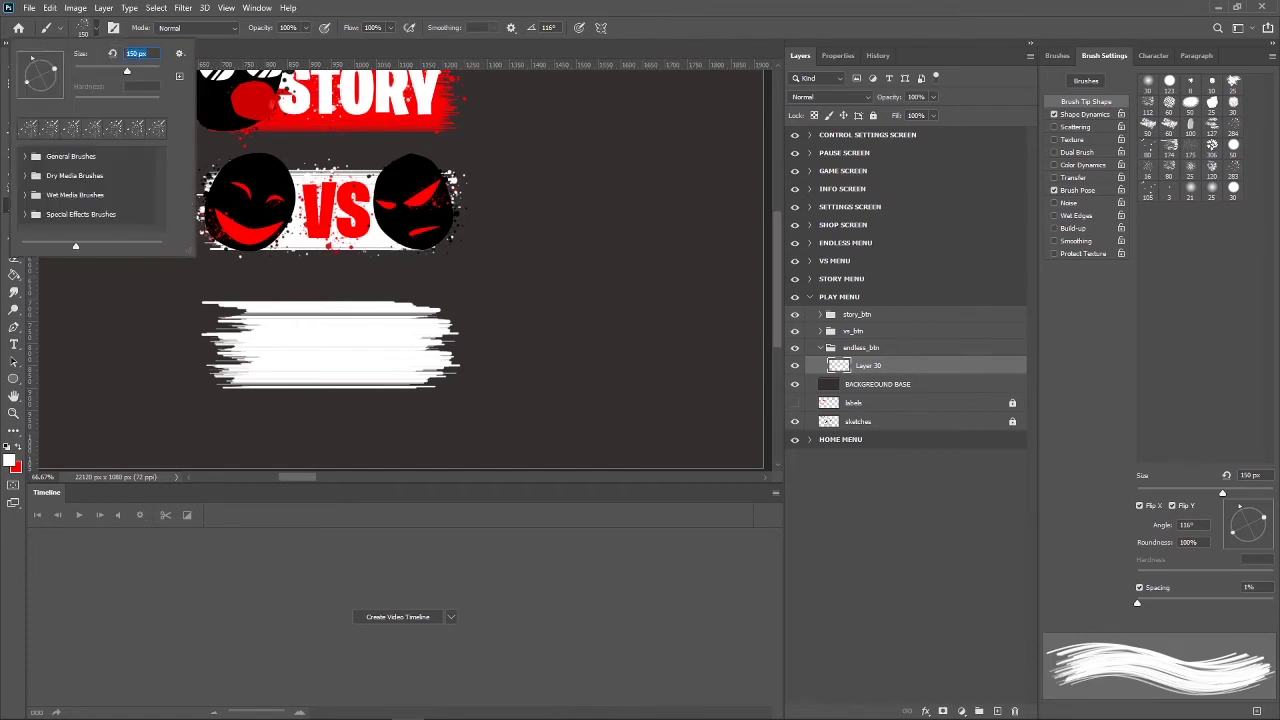
{"action": "type", "text": "55"}
{"action": "key", "text": "Return"}
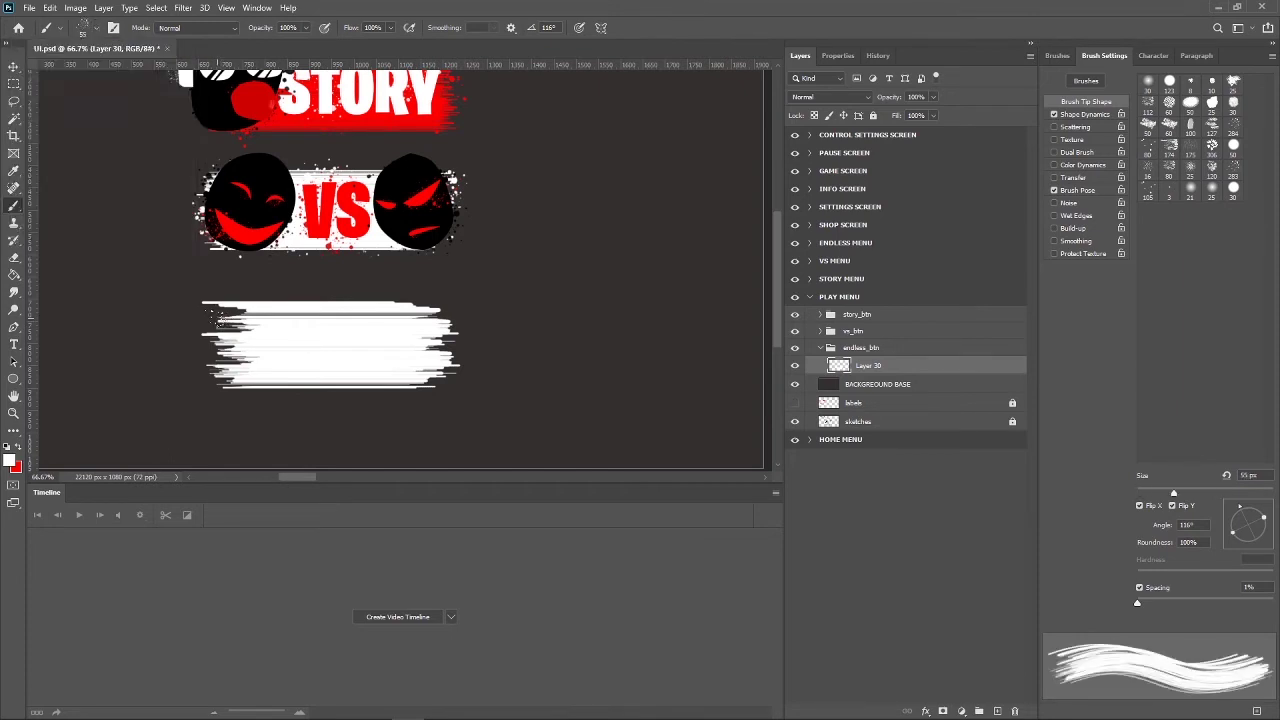
Fill the dark gaps and ragged right end of the white streak with straight strokes.
{"action": "mouse_move", "coordinate": [212, 318]}
{"action": "left_mouse_down"}
{"action": "mouse_move", "coordinate": [450, 330]}
{"action": "mouse_move", "coordinate": [222, 322]}
{"action": "left_mouse_up"}
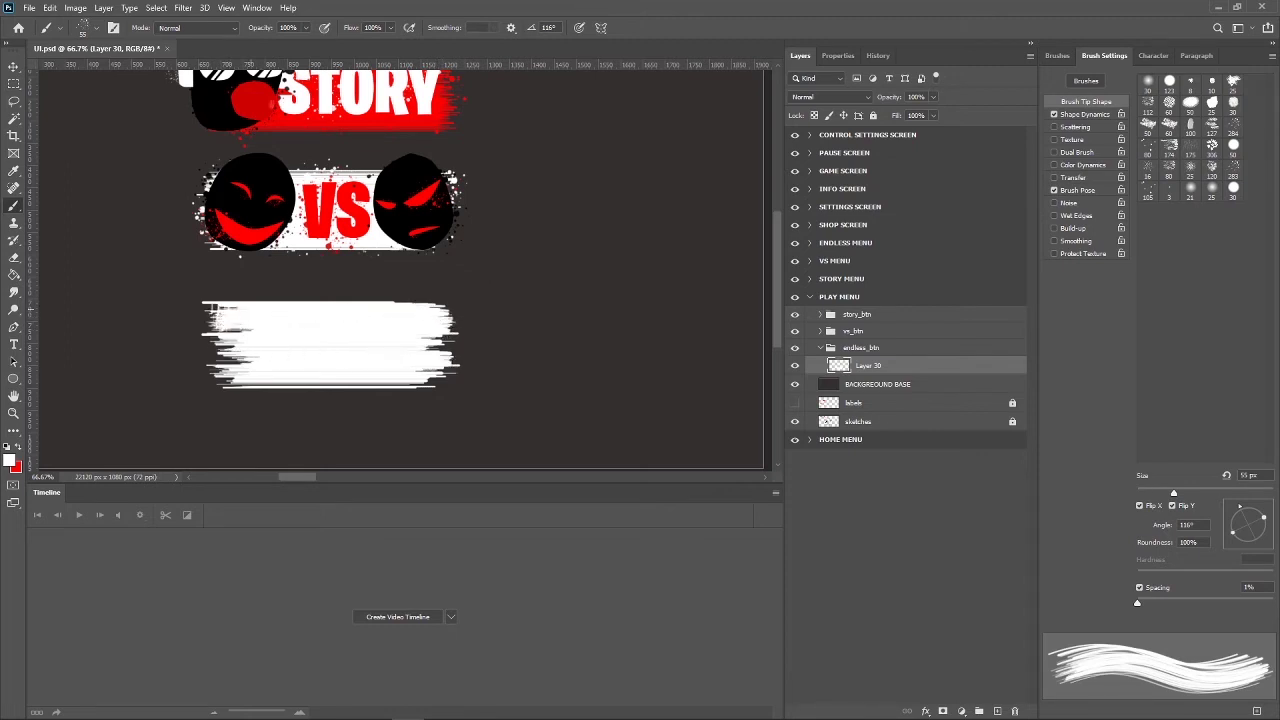
{"action": "key", "text": "ctrl+z"}
{"action": "left_click_drag", "start_coordinate": [440, 311], "coordinate": [226, 316]}
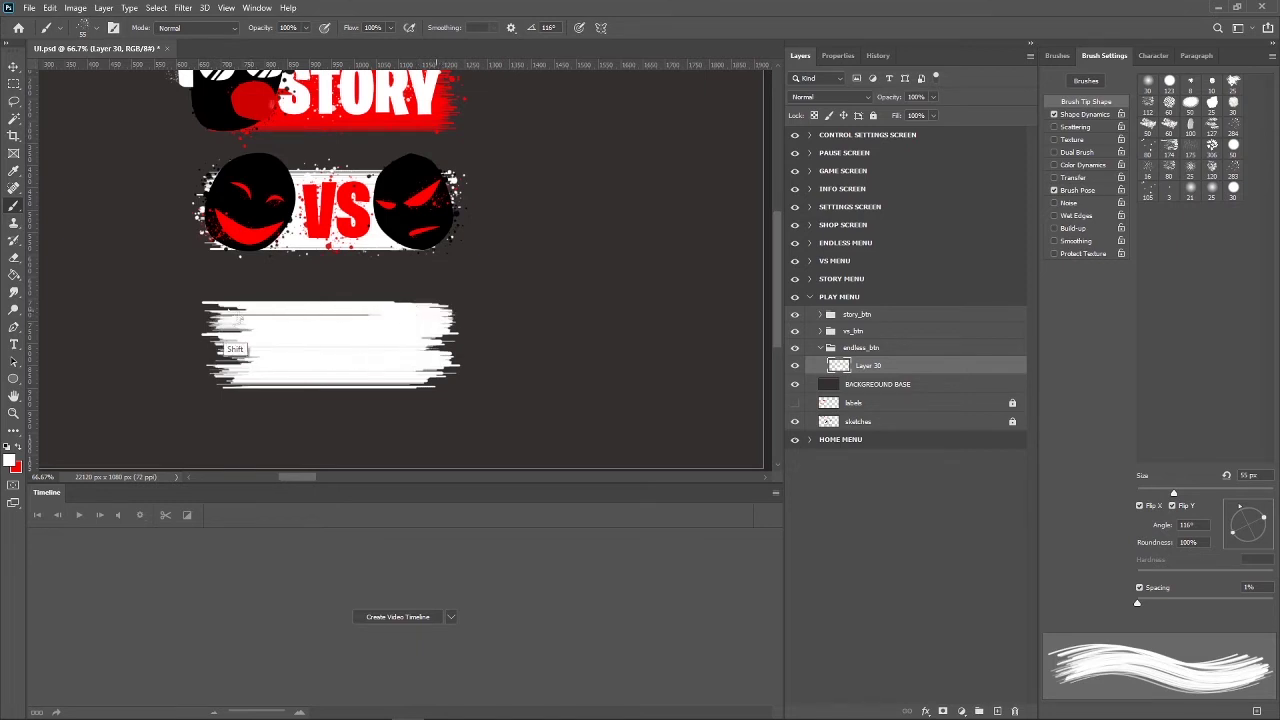
{"action": "left_click", "coordinate": [222, 358]}
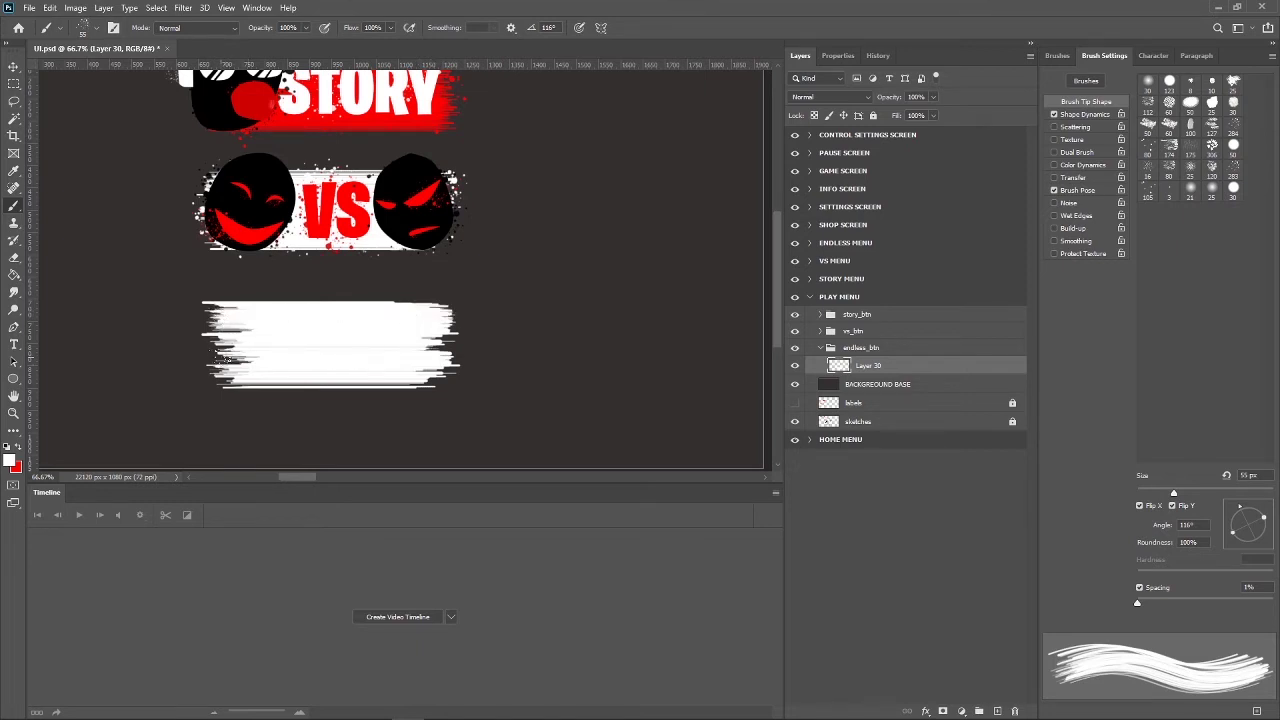
{"action": "left_click", "coordinate": [452, 357], "text": "shift"}
{"action": "left_click", "coordinate": [372, 345], "text": "shift"}
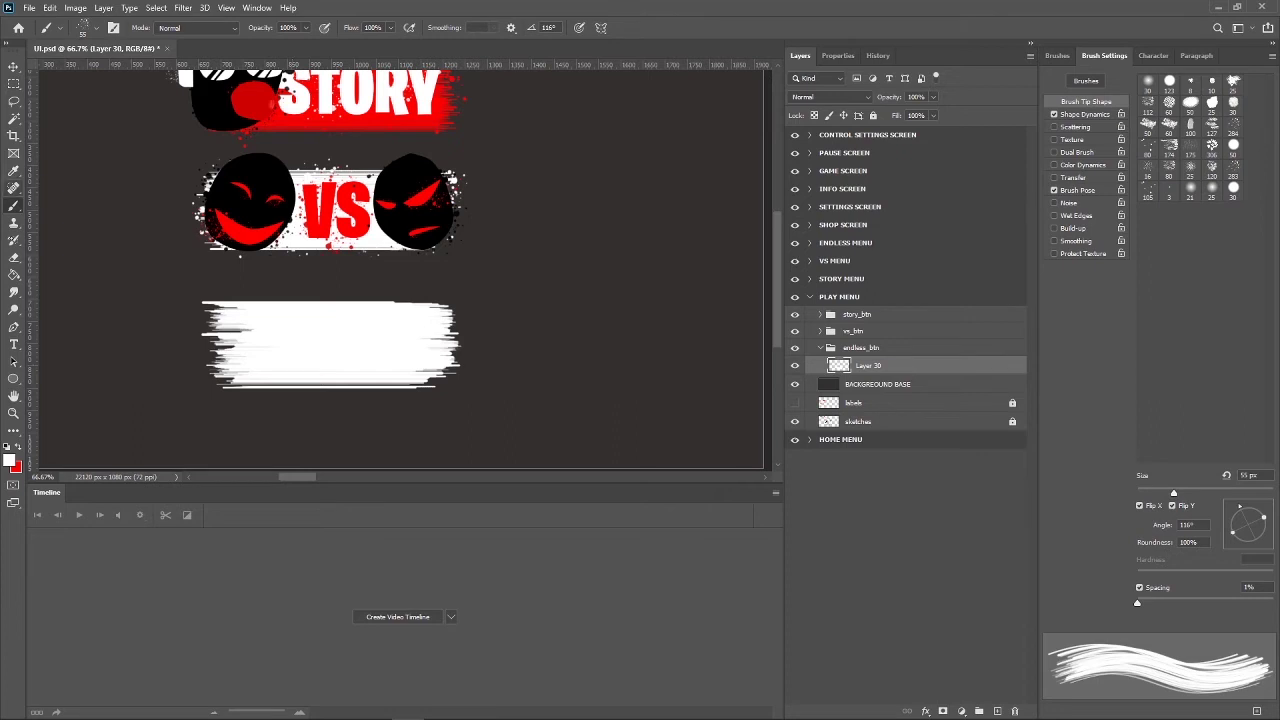
{"action": "left_click", "coordinate": [14, 344]}
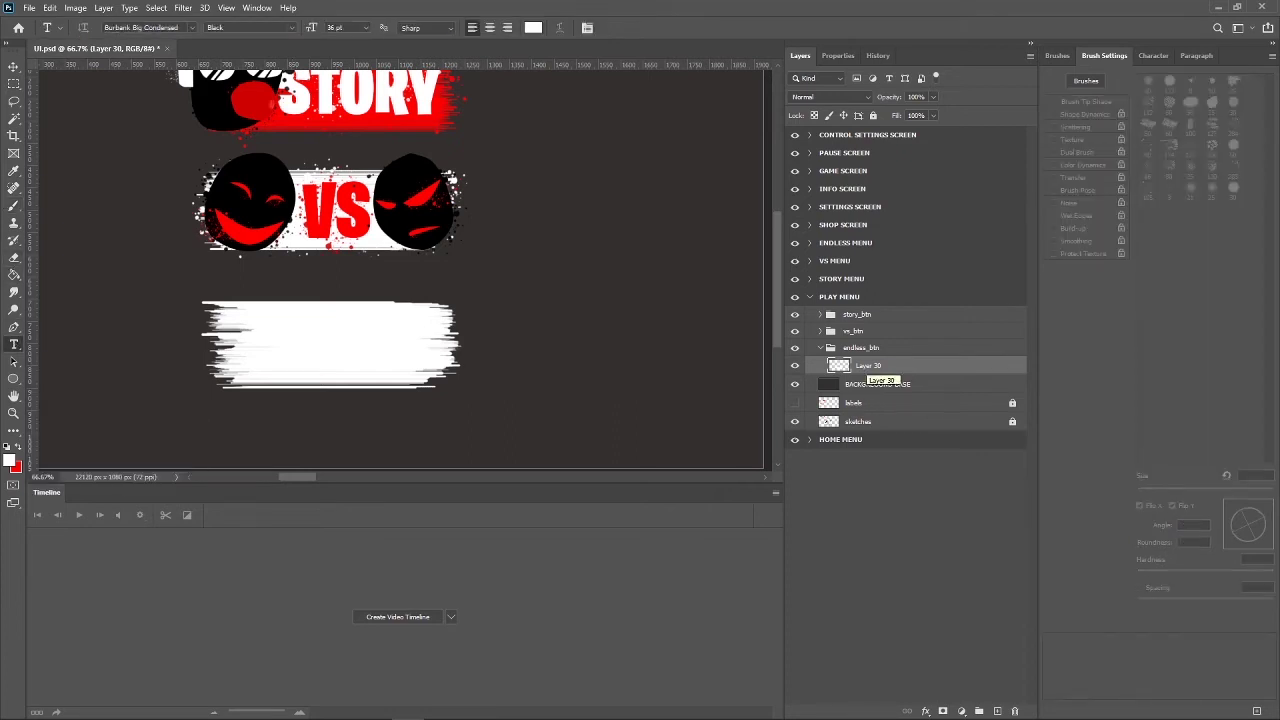
Rename Layer 30 to 'base' and add a new empty layer above it.
{"action": "double_click", "coordinate": [868, 365]}
{"action": "type", "text": "base"}
{"action": "key", "text": "Return"}
{"action": "left_click", "coordinate": [996, 711]}
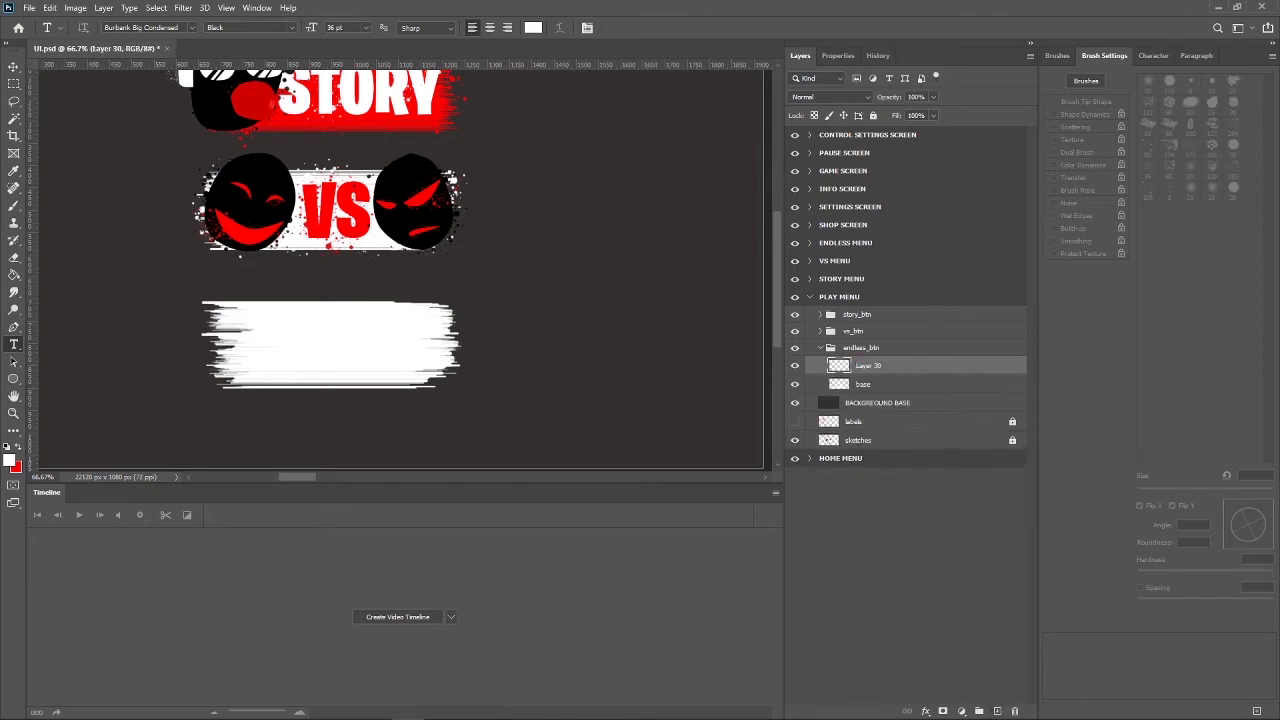
Type red 'ENDLESS' text on the white banner.
{"action": "key", "text": "x"}
{"action": "left_click", "coordinate": [310, 340]}
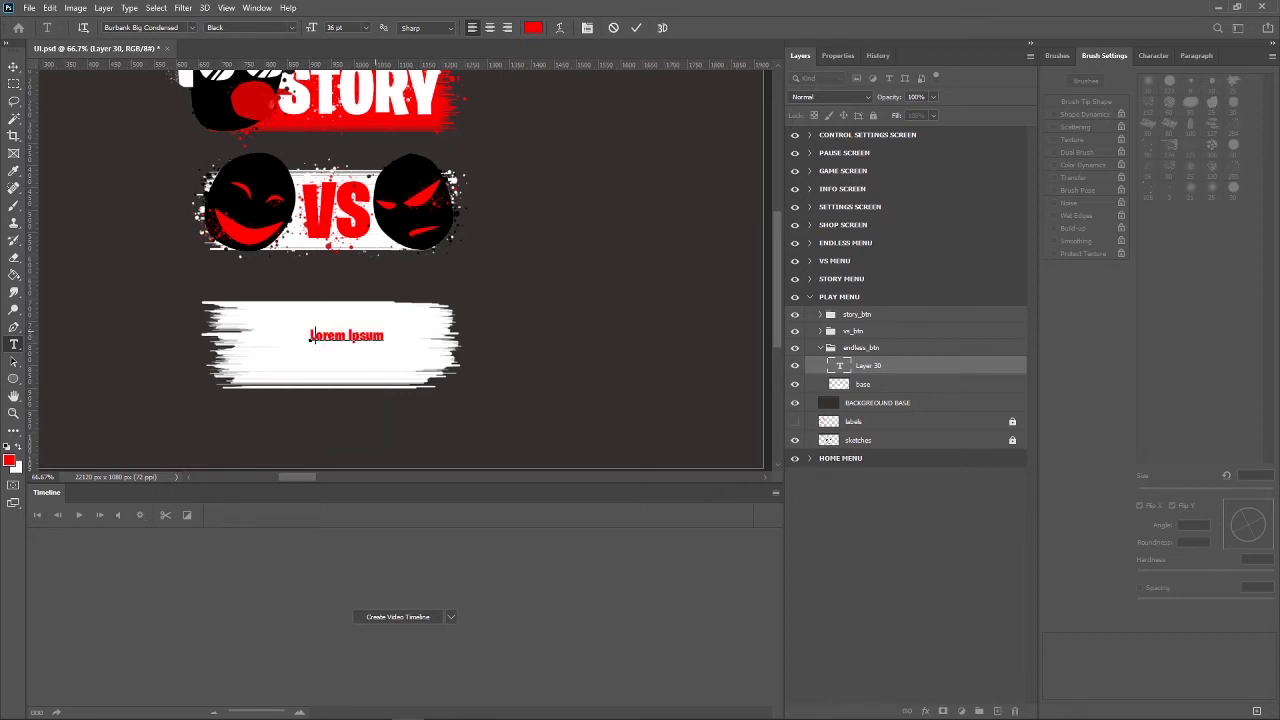
{"action": "type", "text": "END"}
{"action": "type", "text": "LESS"}
{"action": "key", "text": "ctrl+a"}
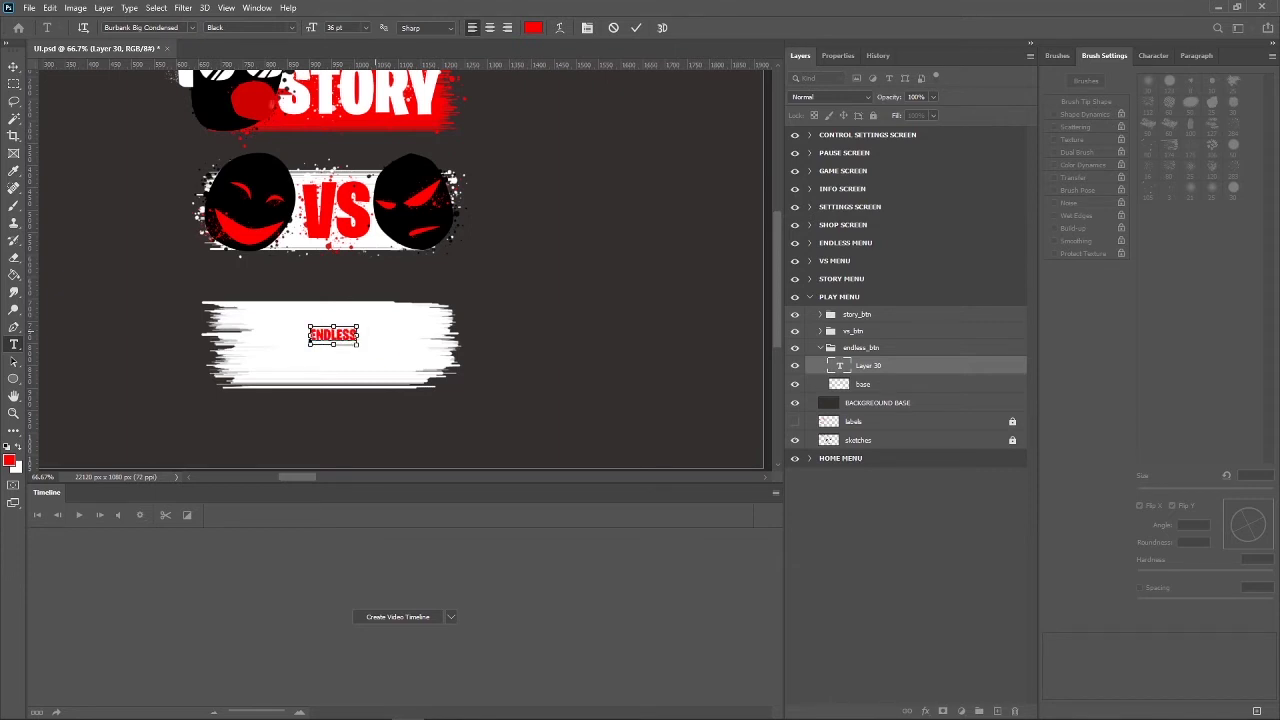
{"action": "left_click", "coordinate": [14, 66]}
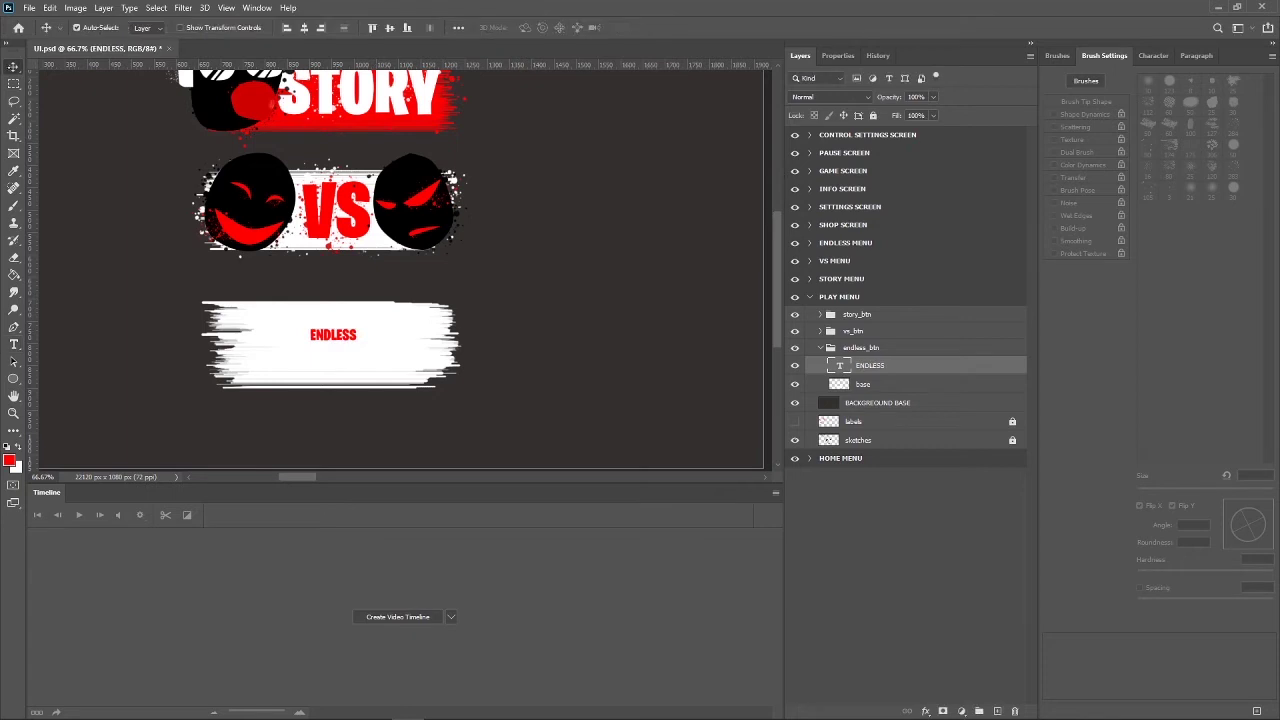
Scale up the ENDLESS text and centre it on the white banner.
{"action": "key", "text": "ctrl+t"}
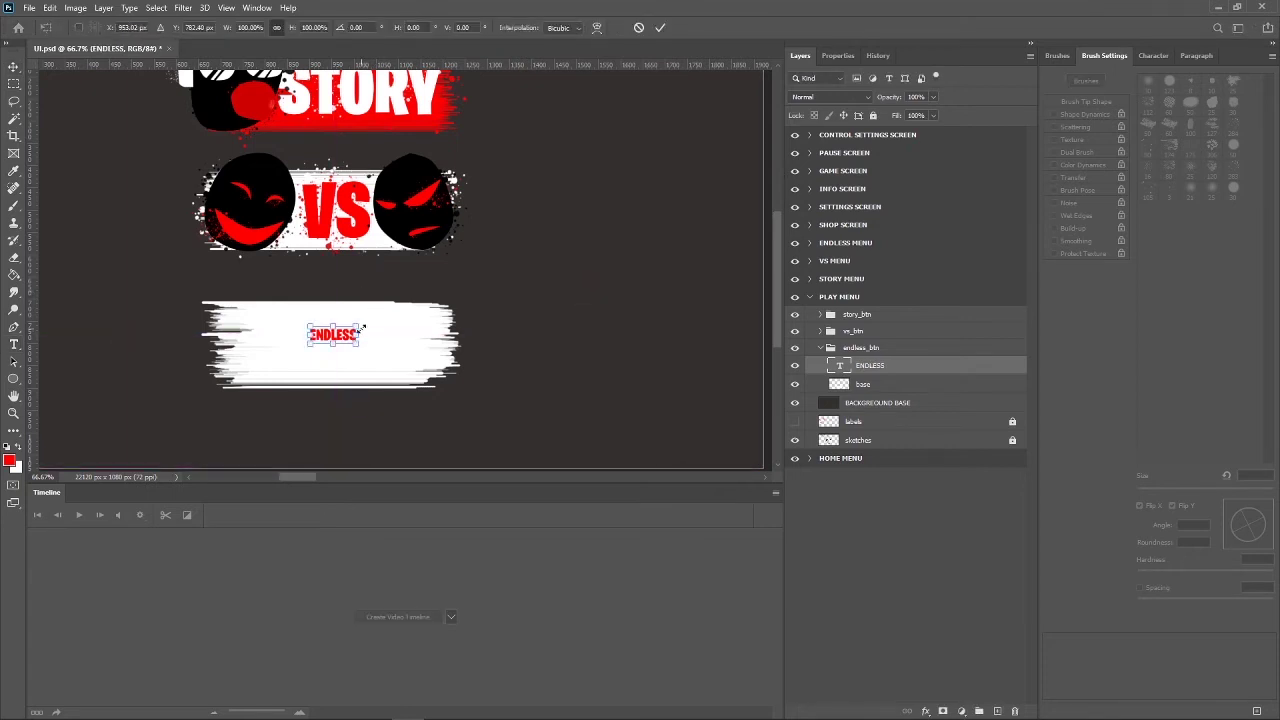
{"action": "left_click_drag", "start_coordinate": [357, 326], "coordinate": [424, 284]}
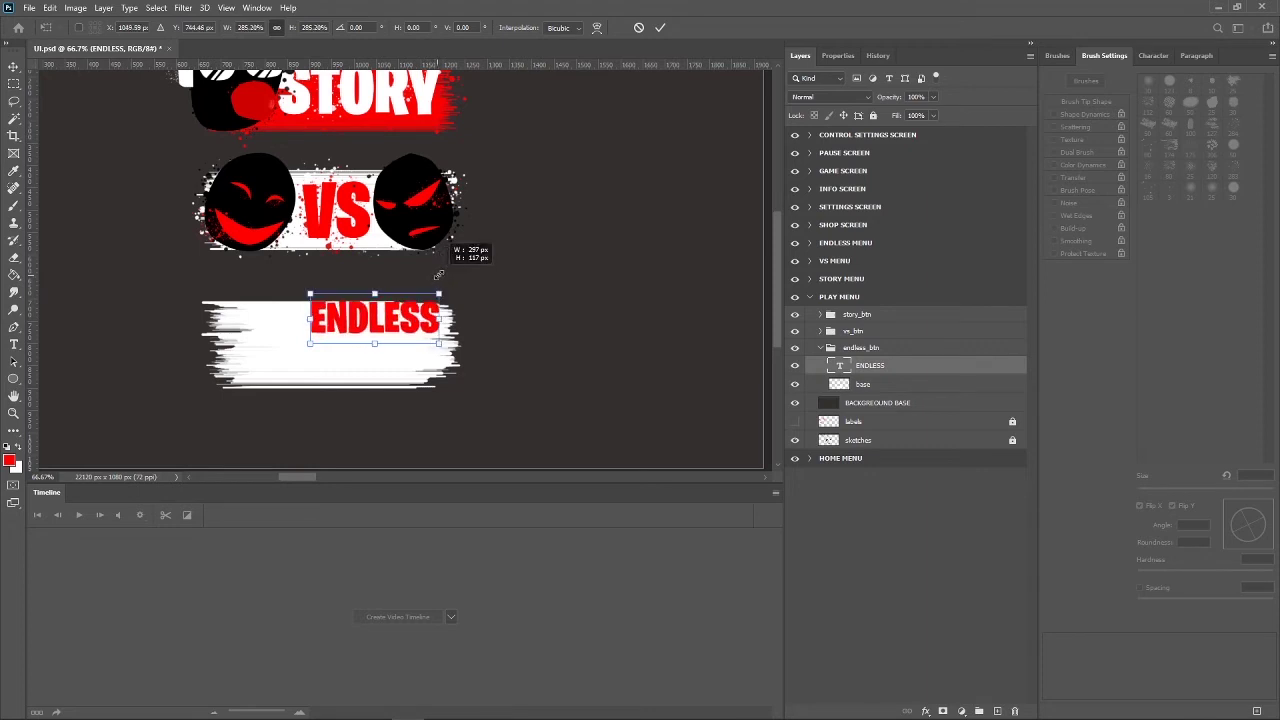
{"action": "left_click_drag", "start_coordinate": [424, 284], "coordinate": [448, 276]}
{"action": "left_click_drag", "start_coordinate": [360, 353], "coordinate": [358, 346]}
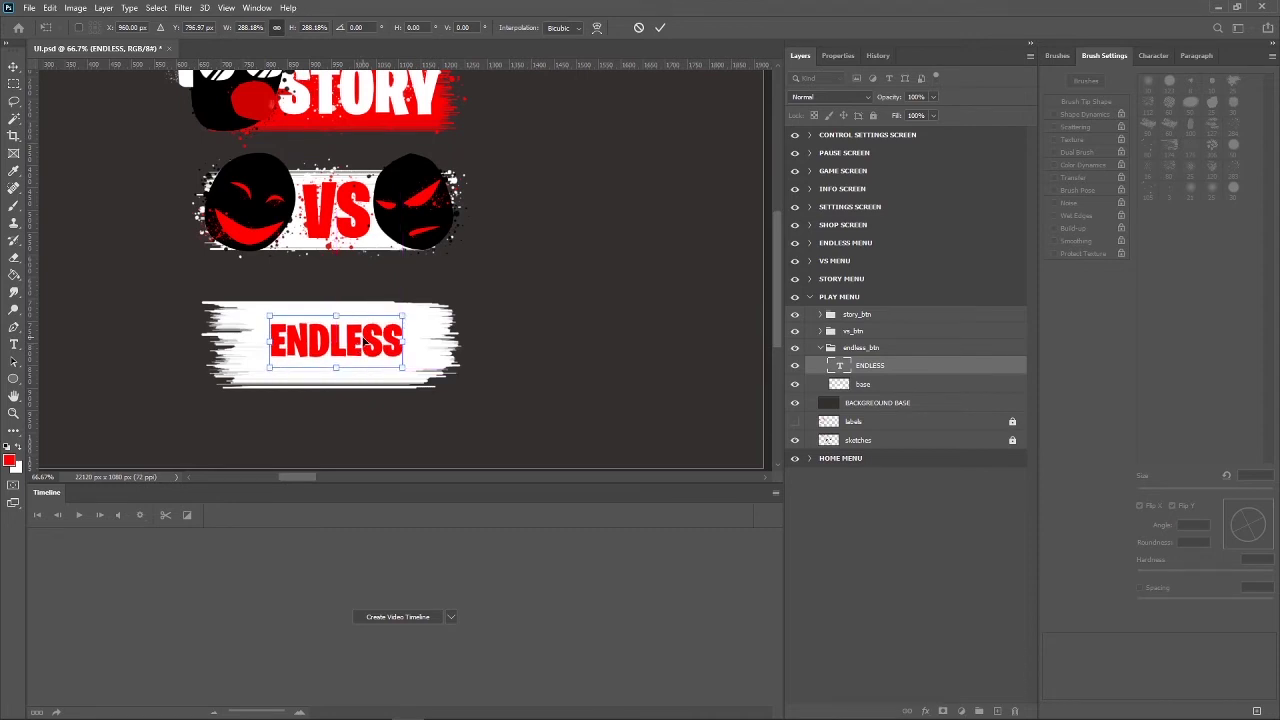
{"action": "left_click", "coordinate": [660, 27]}
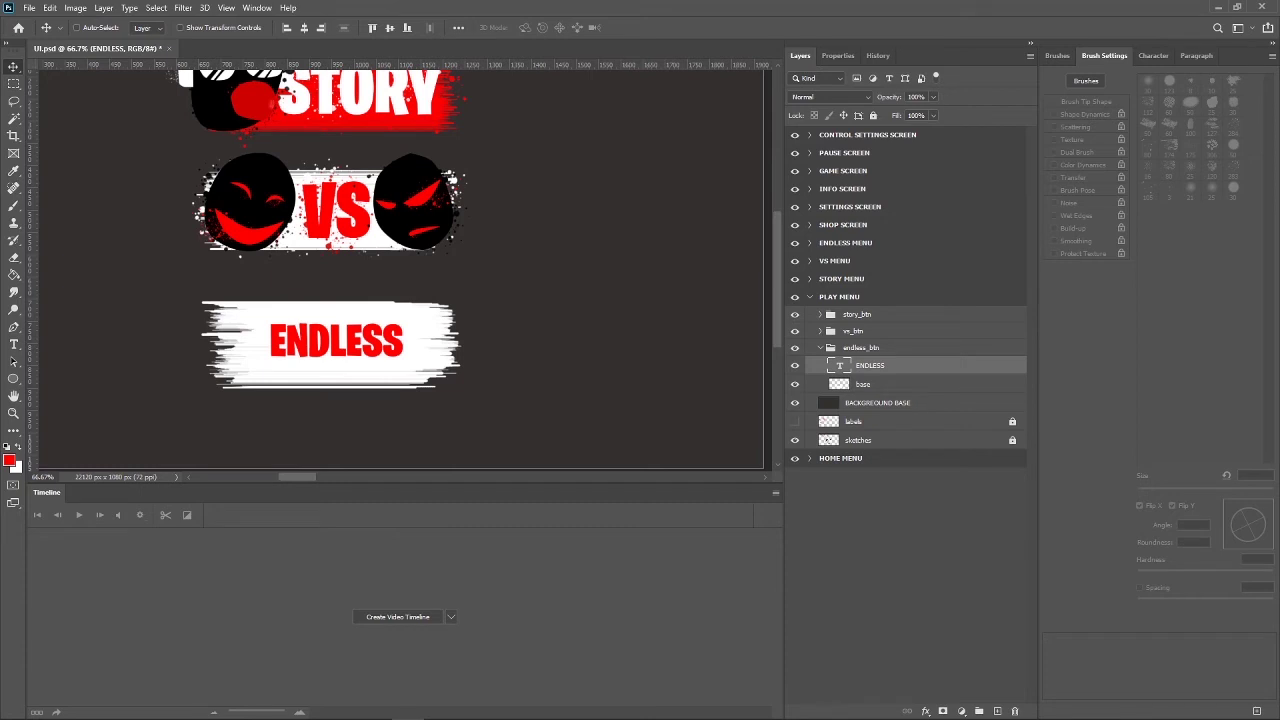
Save the document and hide the backdrop, ENDLESS text and banner to reveal the sketch.
{"action": "key", "text": "ctrl+s"}
{"action": "key", "text": "ctrl+z"}
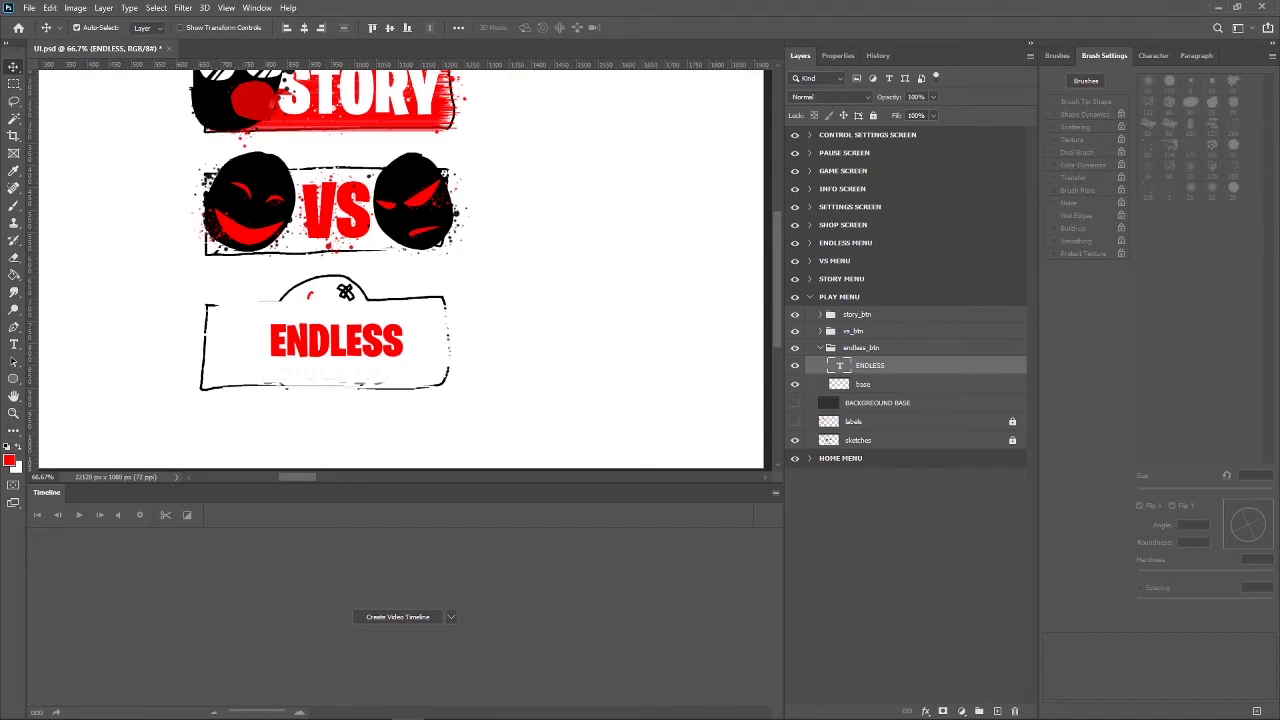
{"action": "left_click", "coordinate": [795, 347]}
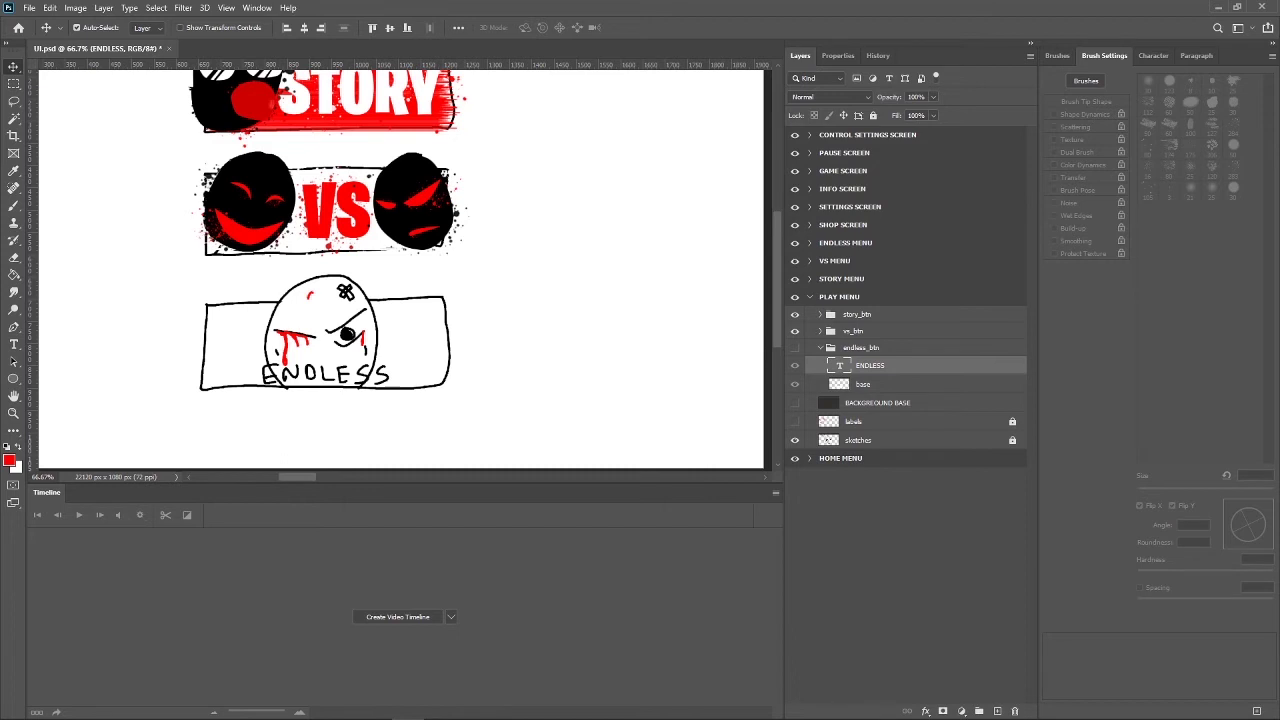
{"action": "left_click", "coordinate": [795, 347]}
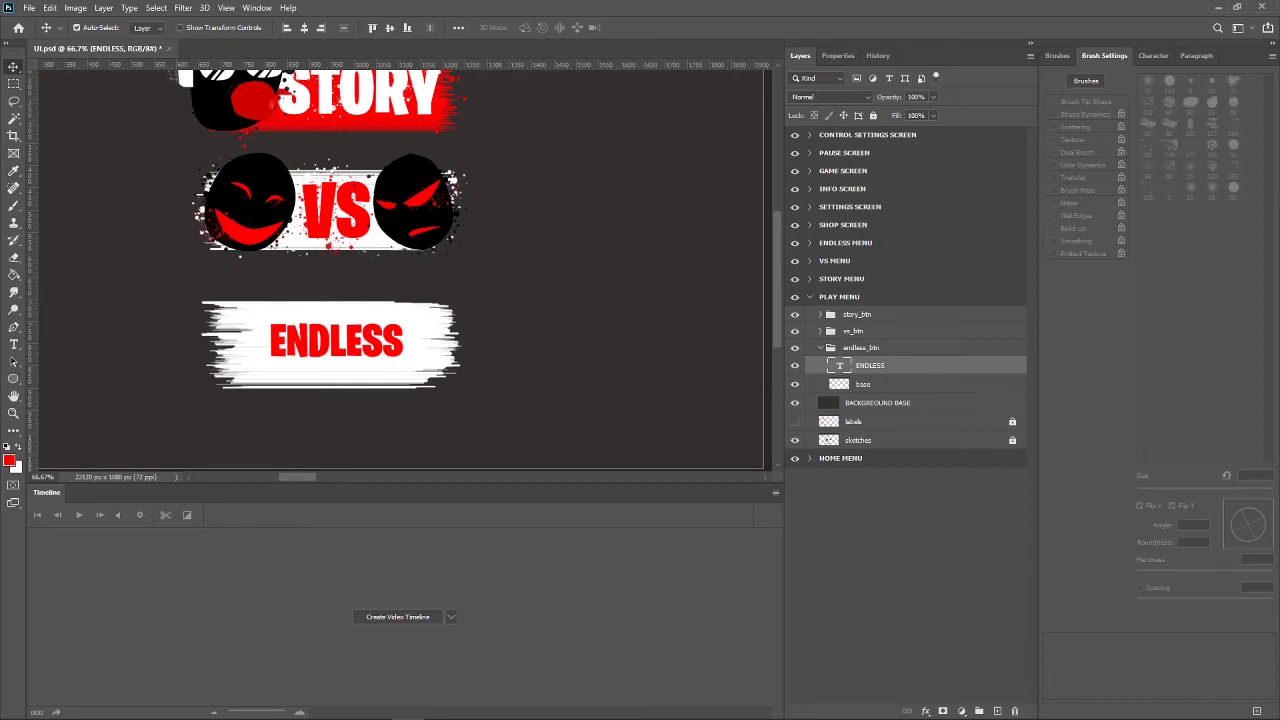
{"action": "left_click", "coordinate": [795, 365]}
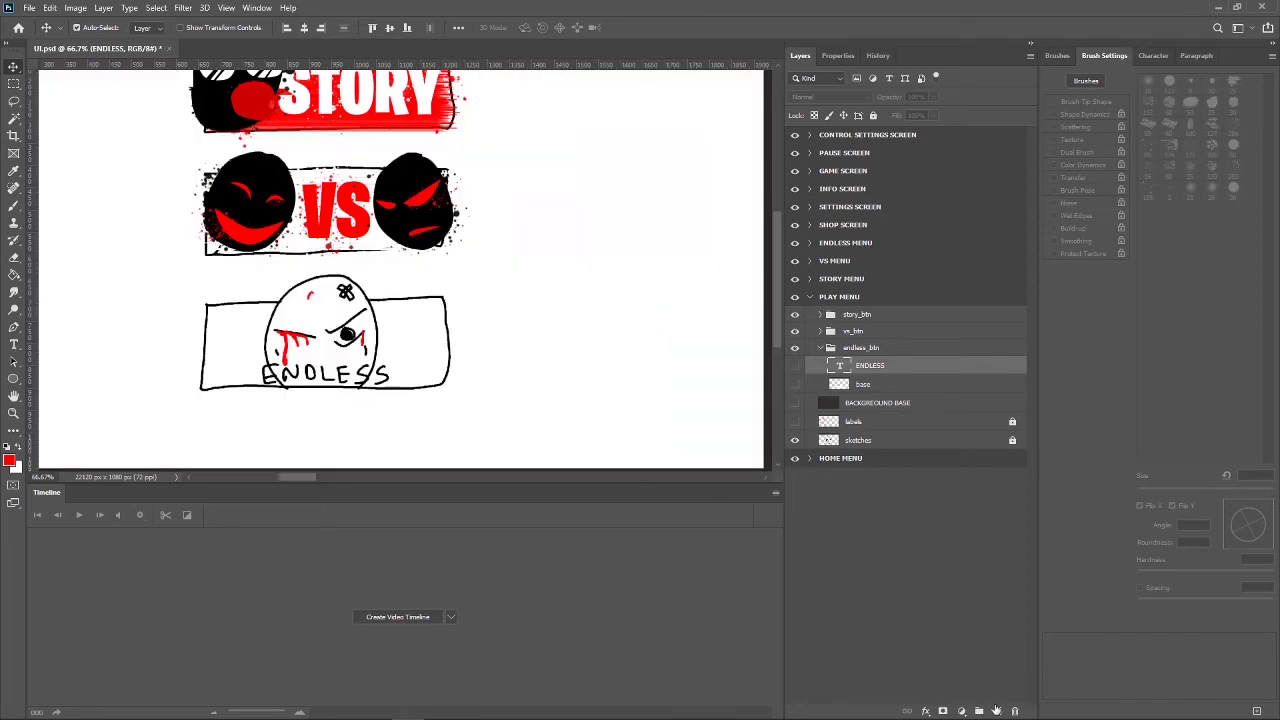
Add a new empty layer above ENDLESS and zoom in on the sketched face.
{"action": "key", "text": "ctrl+shift+alt+n"}
{"action": "scroll", "coordinate": [364, 359], "scroll_direction": "up", "scroll_amount": 1}
{"action": "scroll", "coordinate": [364, 359], "scroll_direction": "up", "scroll_amount": 1}
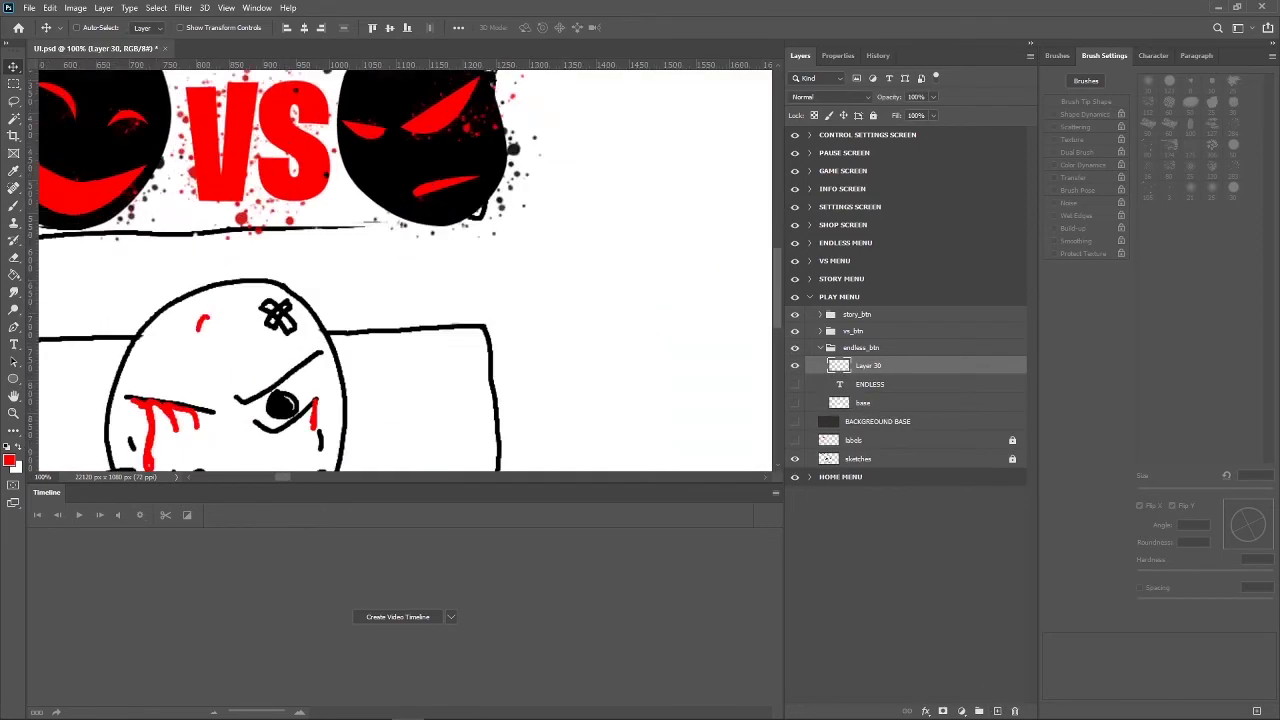
{"action": "scroll", "coordinate": [364, 359], "scroll_direction": "up", "scroll_amount": 1}
{"action": "key", "text": "h"}
{"action": "left_click_drag", "start_coordinate": [389, 309], "coordinate": [503, 165]}
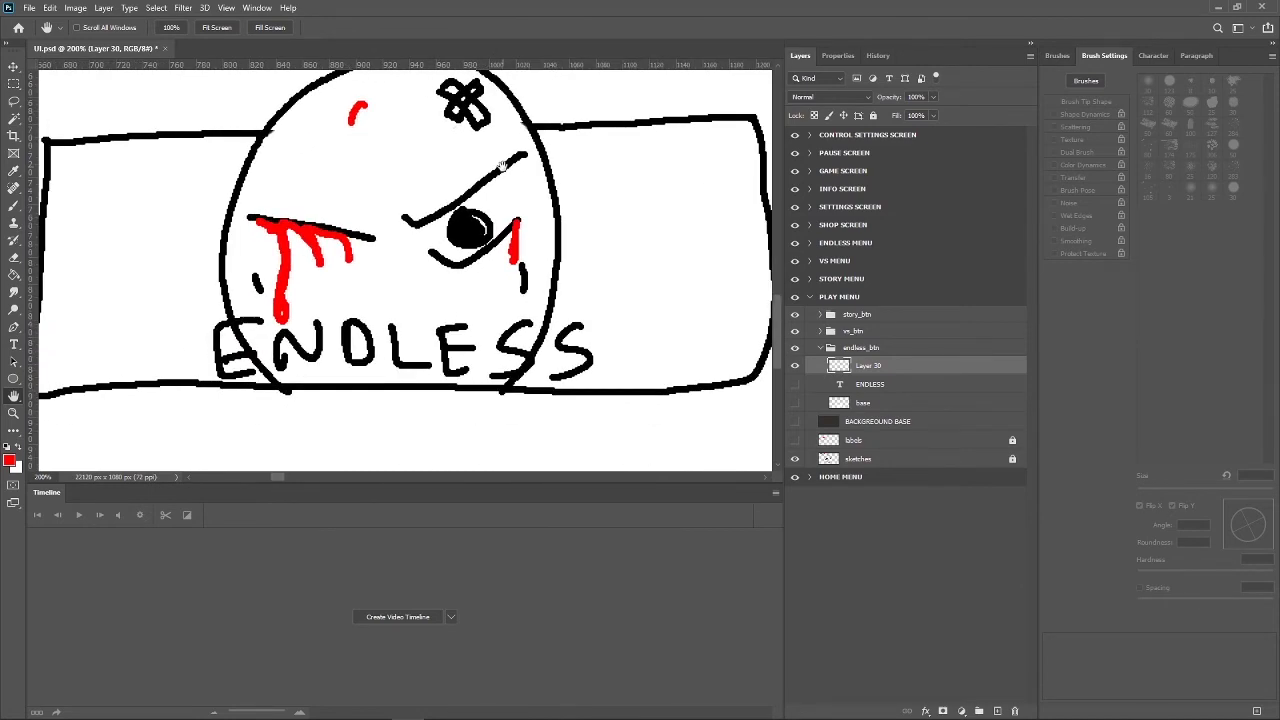
{"action": "left_click_drag", "start_coordinate": [586, 251], "coordinate": [571, 277]}
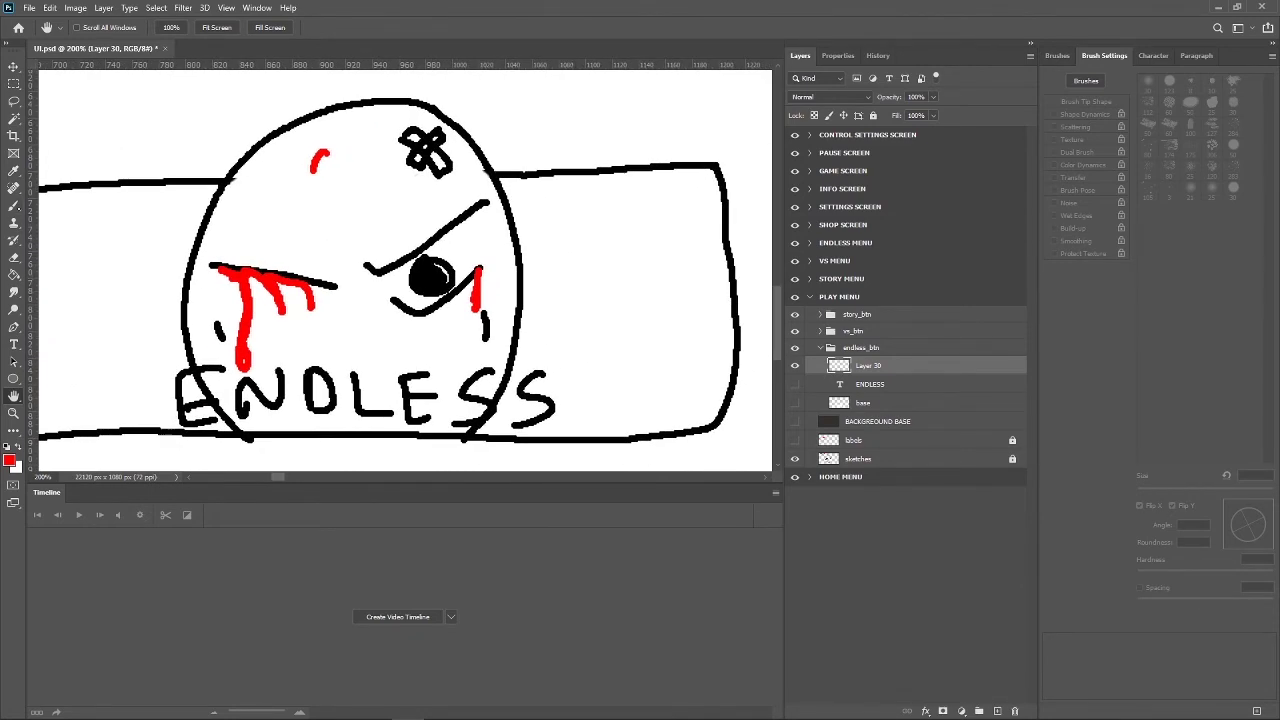
Trace the face outline with the Pen tool, then discard the traced shape.
{"action": "left_click", "coordinate": [14, 327]}
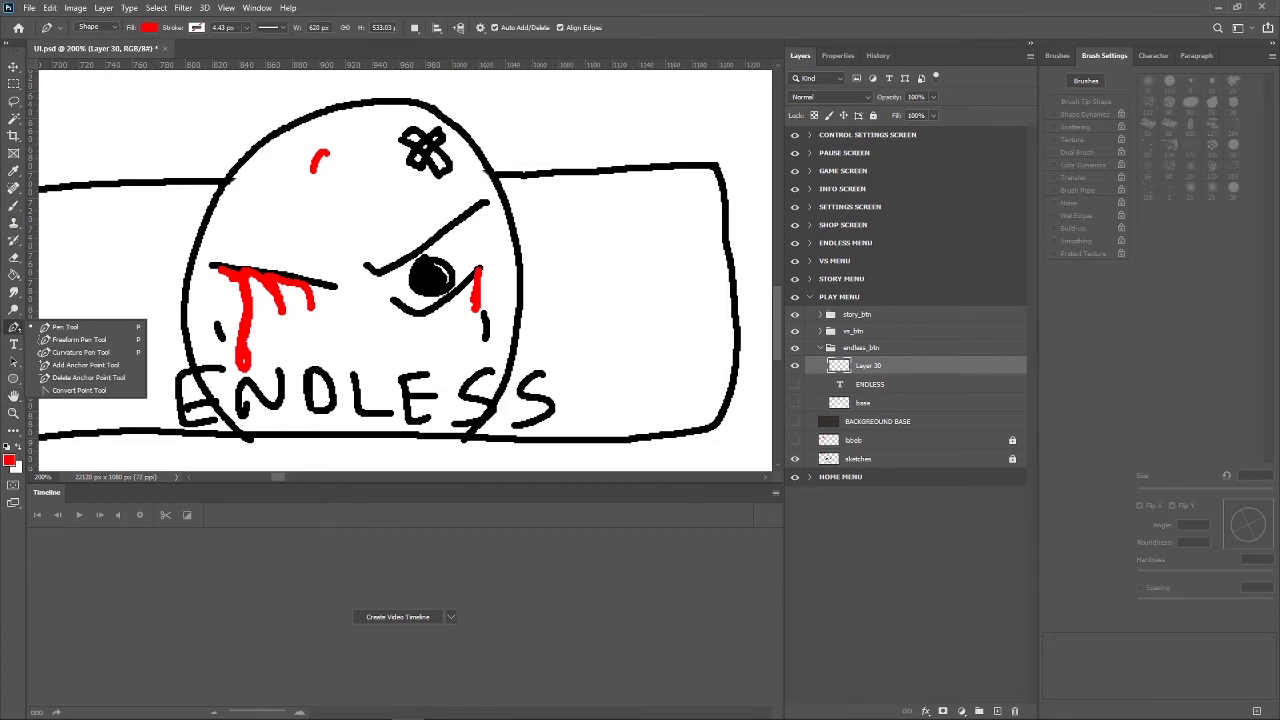
{"action": "left_click", "coordinate": [252, 448]}
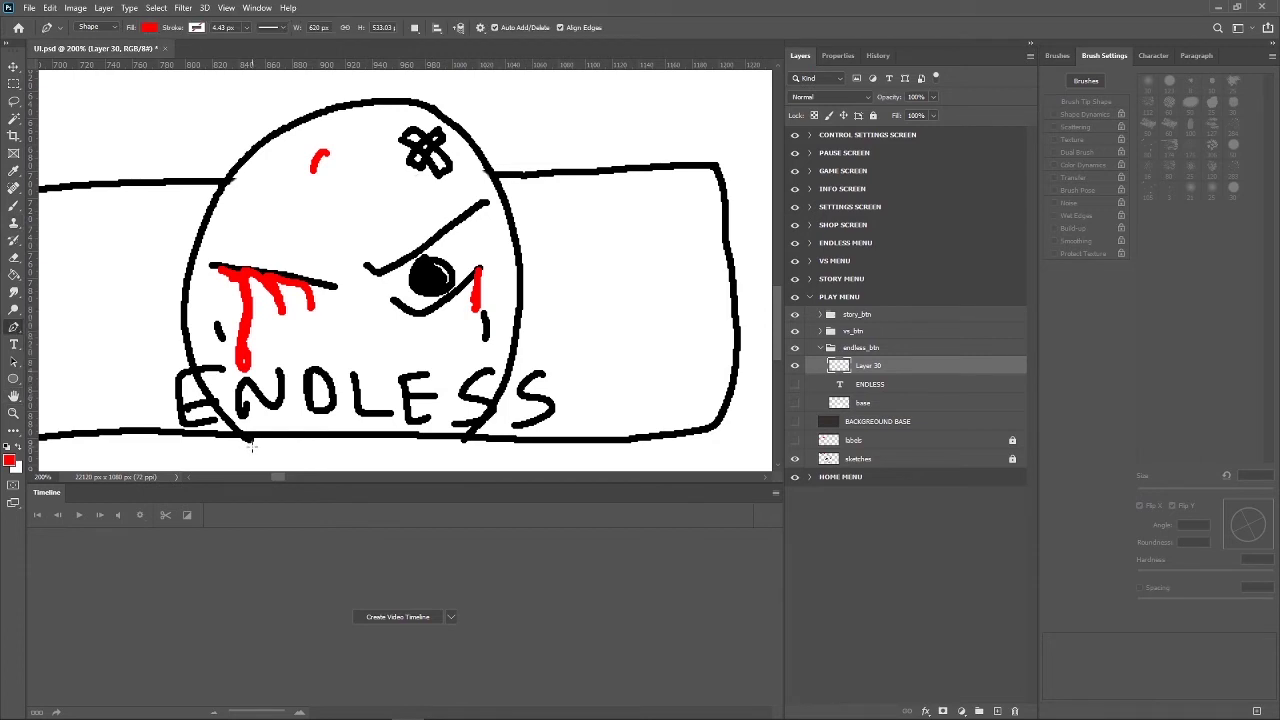
{"action": "mouse_move", "coordinate": [212, 205]}
{"action": "left_mouse_down"}
{"action": "mouse_move", "coordinate": [303, 91]}
{"action": "mouse_move", "coordinate": [292, 80]}
{"action": "left_mouse_up"}
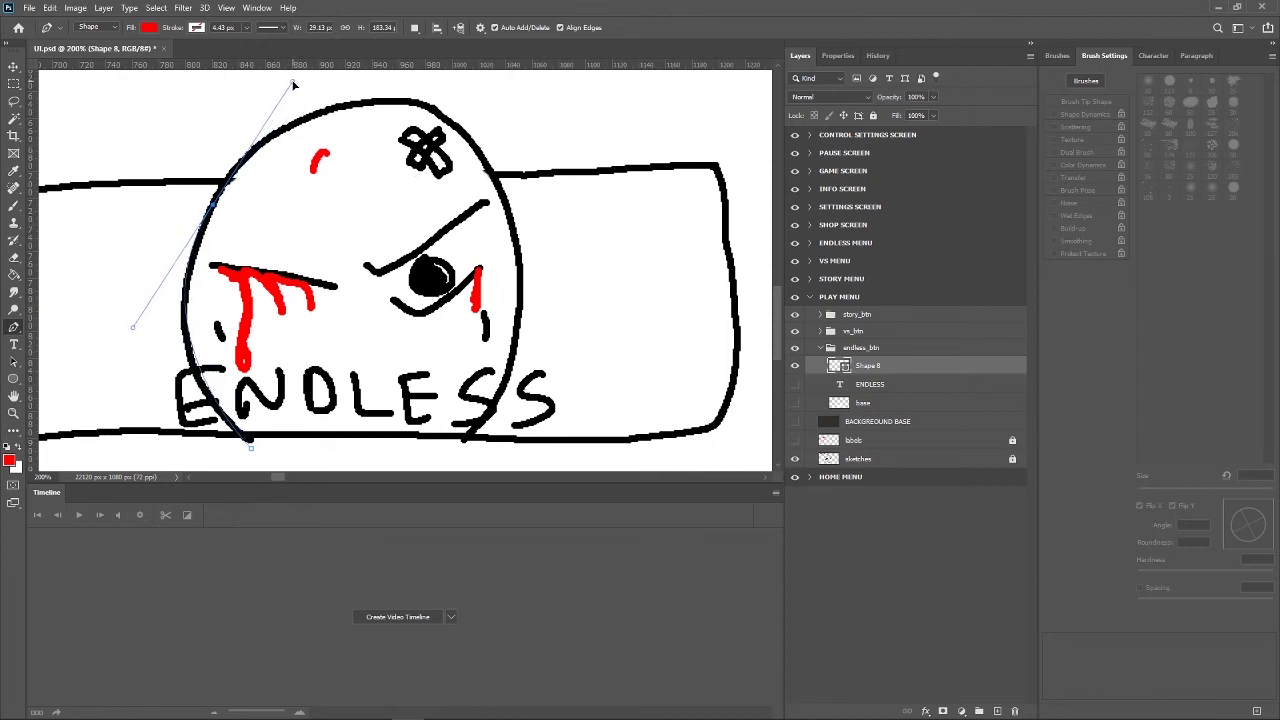
{"action": "left_click_drag", "start_coordinate": [415, 103], "coordinate": [467, 105]}
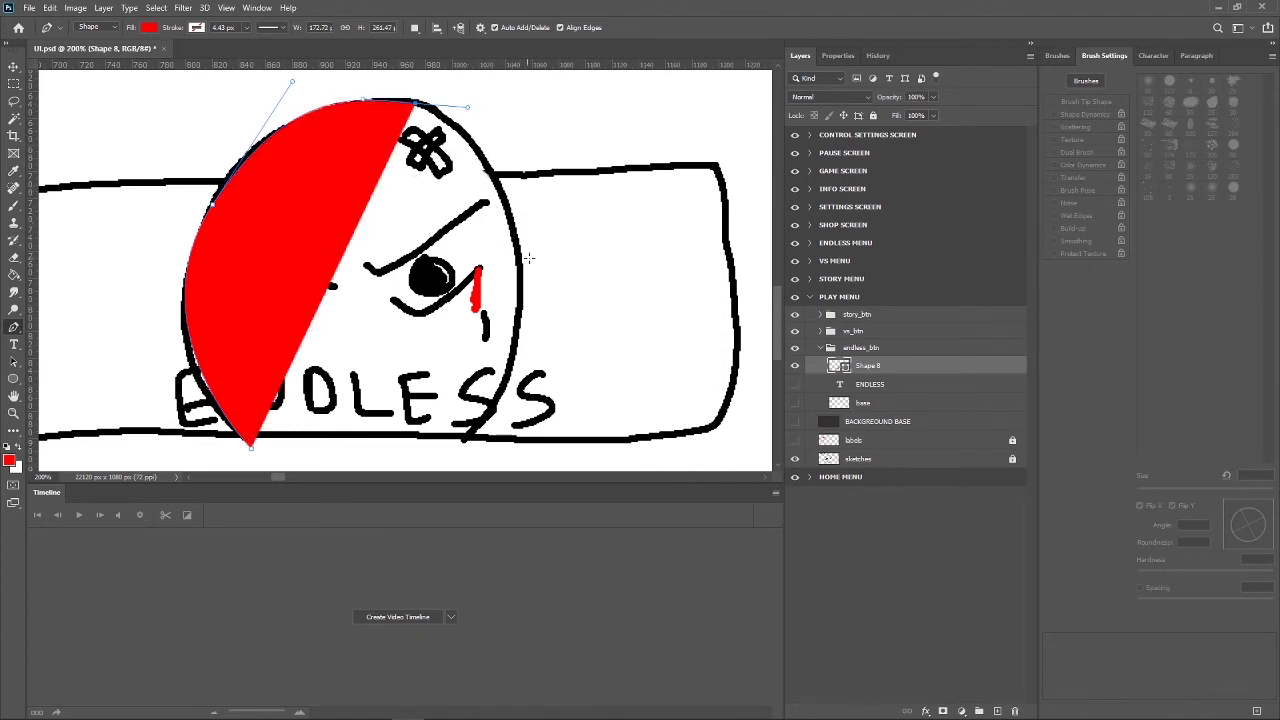
{"action": "left_click_drag", "start_coordinate": [533, 266], "coordinate": [533, 362]}
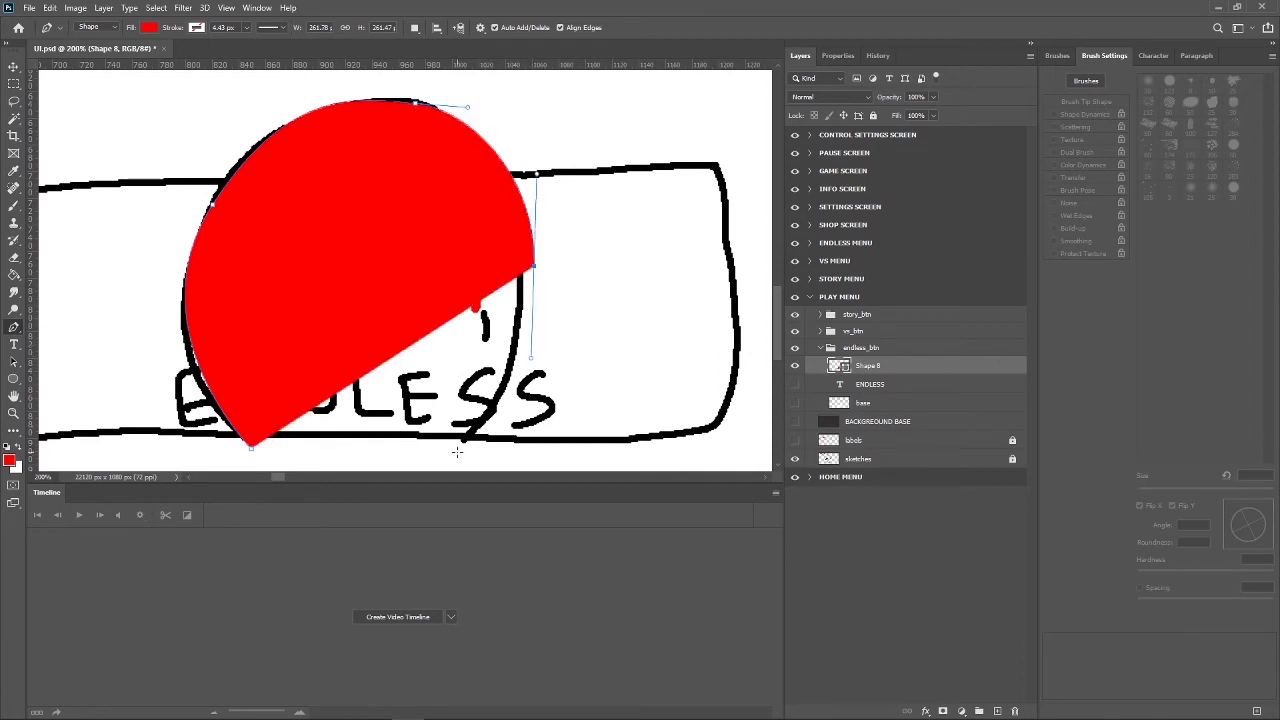
{"action": "mouse_move", "coordinate": [461, 449]}
{"action": "left_mouse_down"}
{"action": "mouse_move", "coordinate": [417, 478]}
{"action": "mouse_move", "coordinate": [414, 468]}
{"action": "left_mouse_up"}
{"action": "key", "text": "ctrl"}
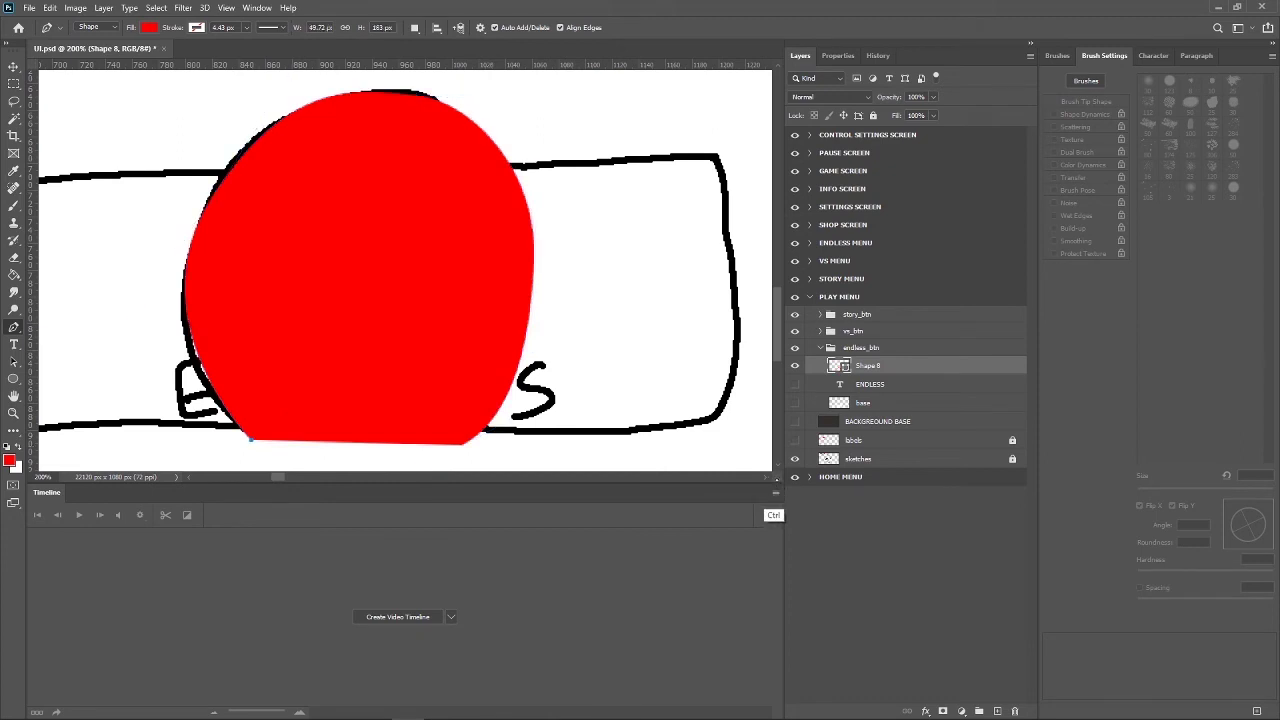
{"action": "key", "text": "ctrl+z"}
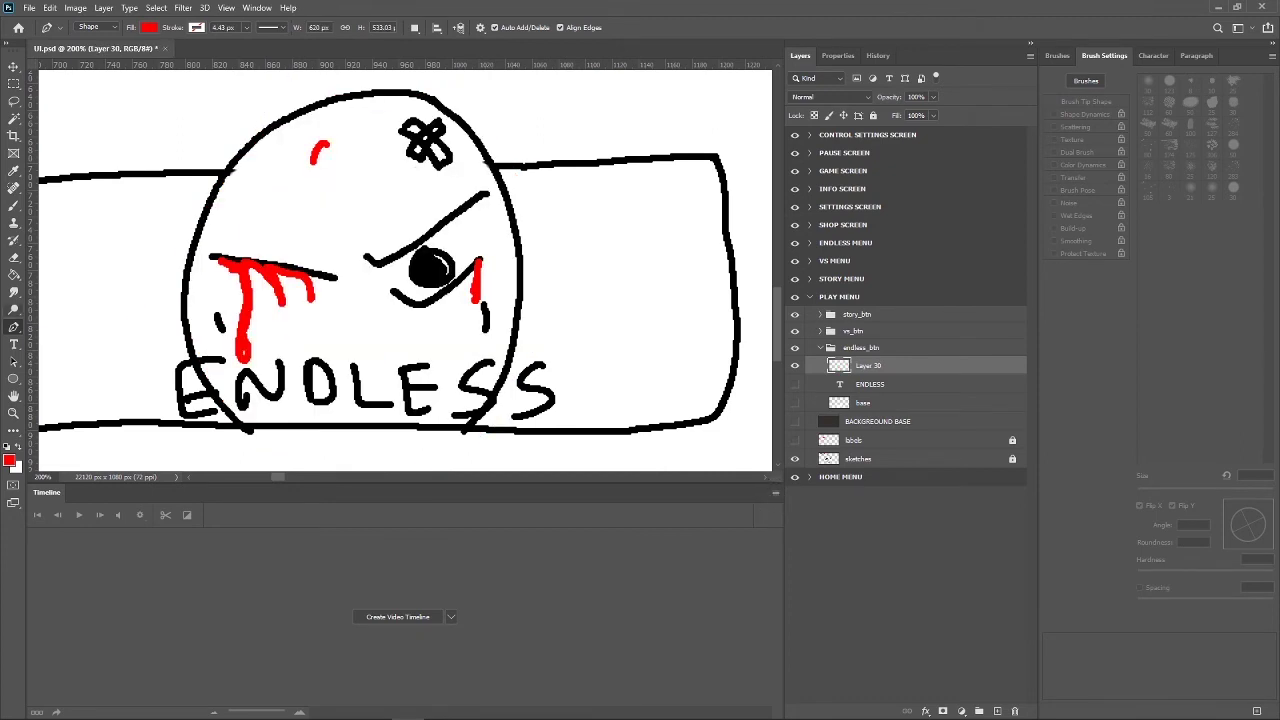
Draw a red Ellipse 1 circle over the sketched face and enlarge it from its centre.
{"action": "left_click", "coordinate": [14, 378]}
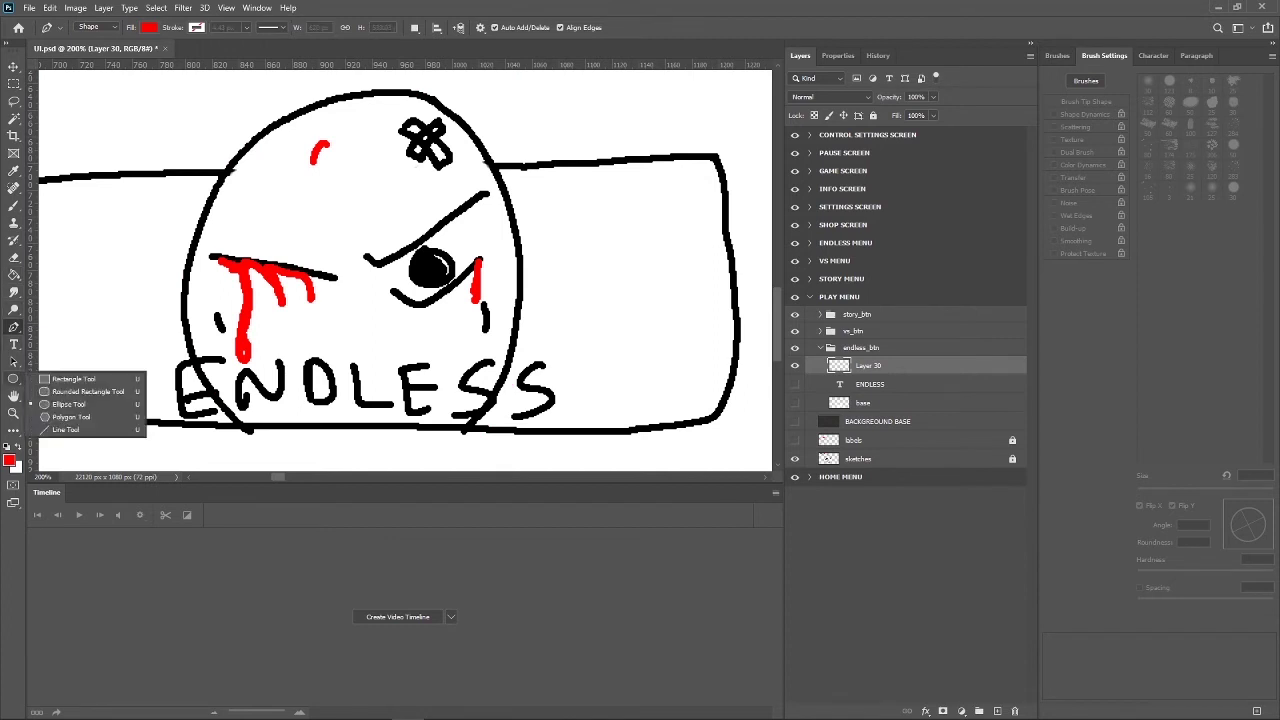
{"action": "left_click_drag", "start_coordinate": [362, 284], "coordinate": [533, 468]}
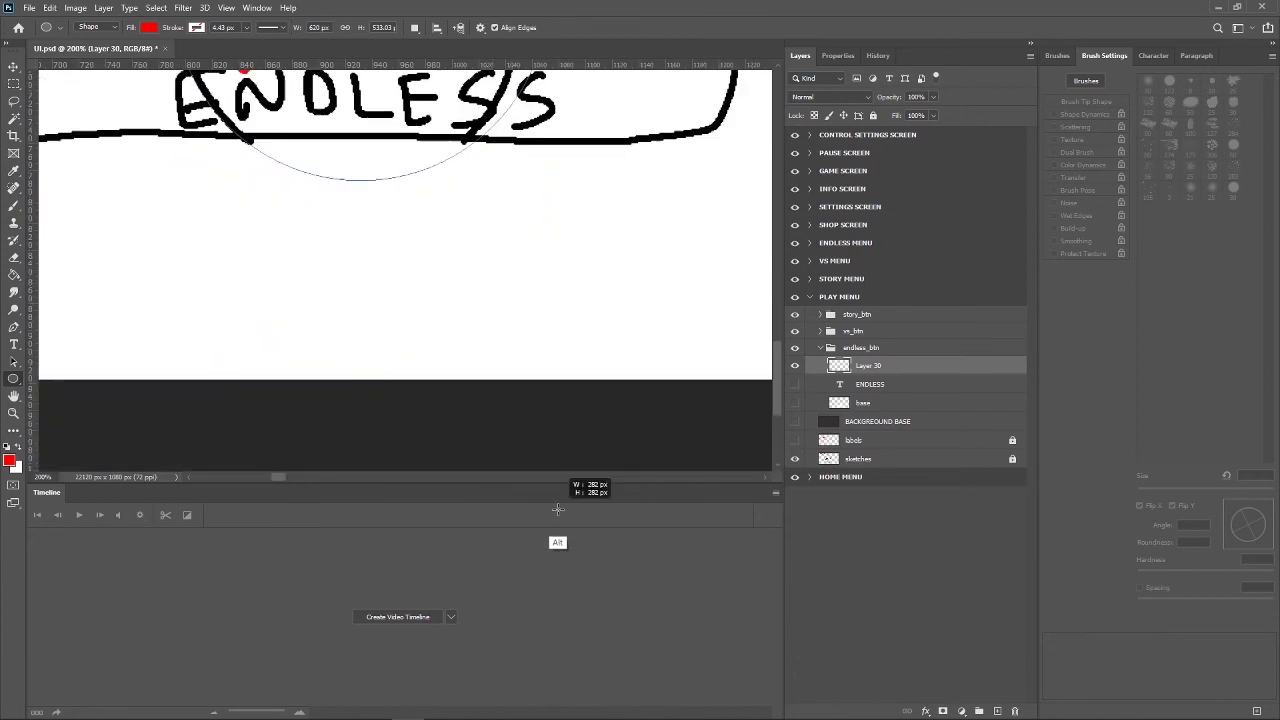
{"action": "left_click_drag", "start_coordinate": [533, 468], "coordinate": [515, 349]}
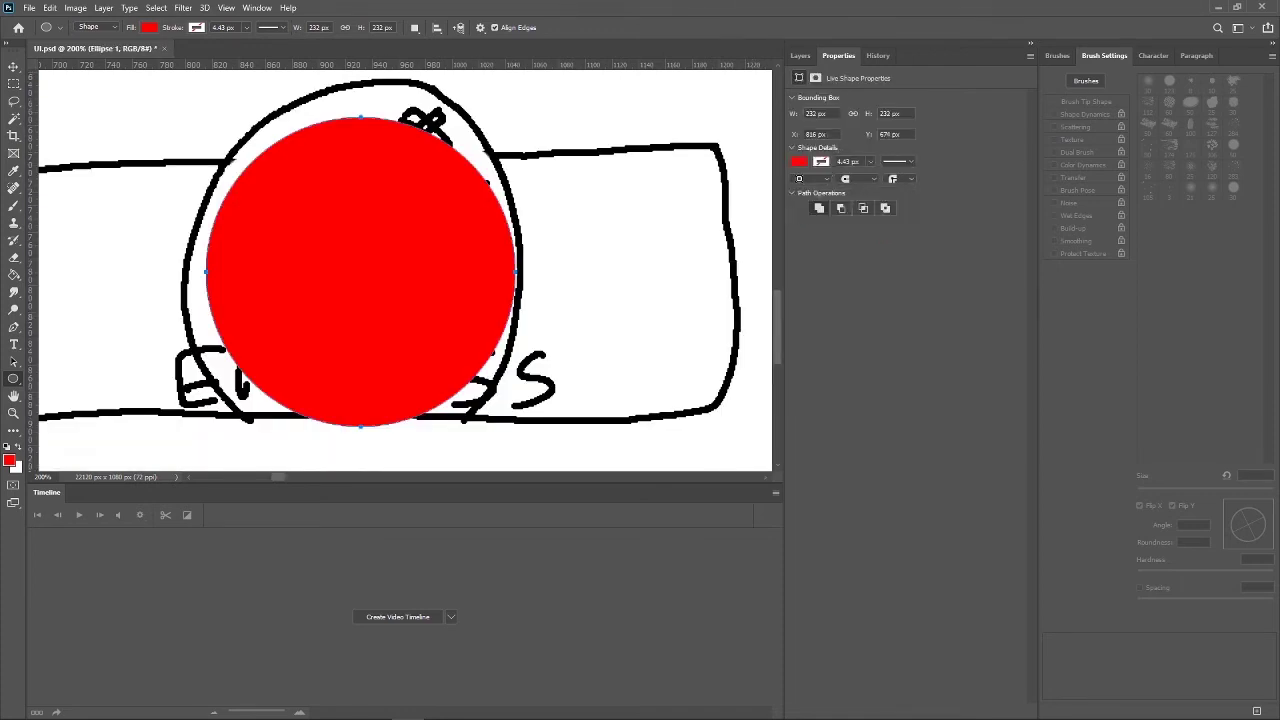
{"action": "key", "text": "ctrl+t"}
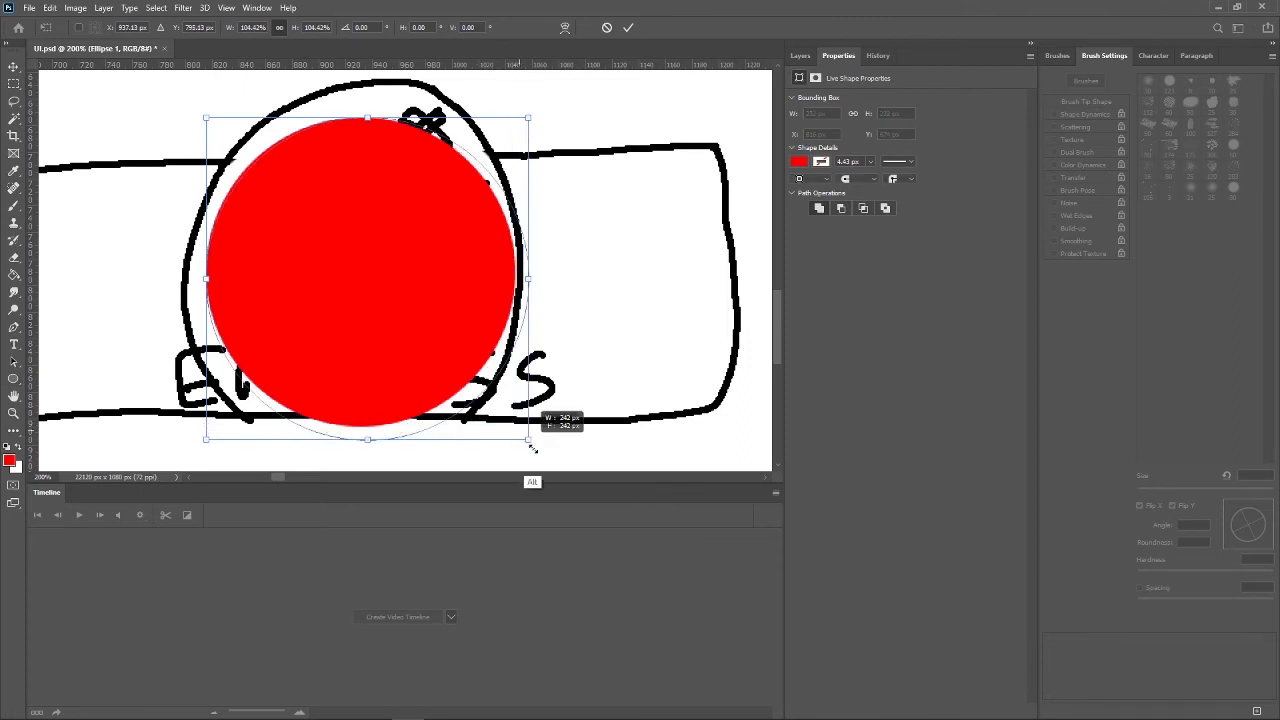
{"action": "left_click_drag", "start_coordinate": [516, 424], "coordinate": [548, 460]}
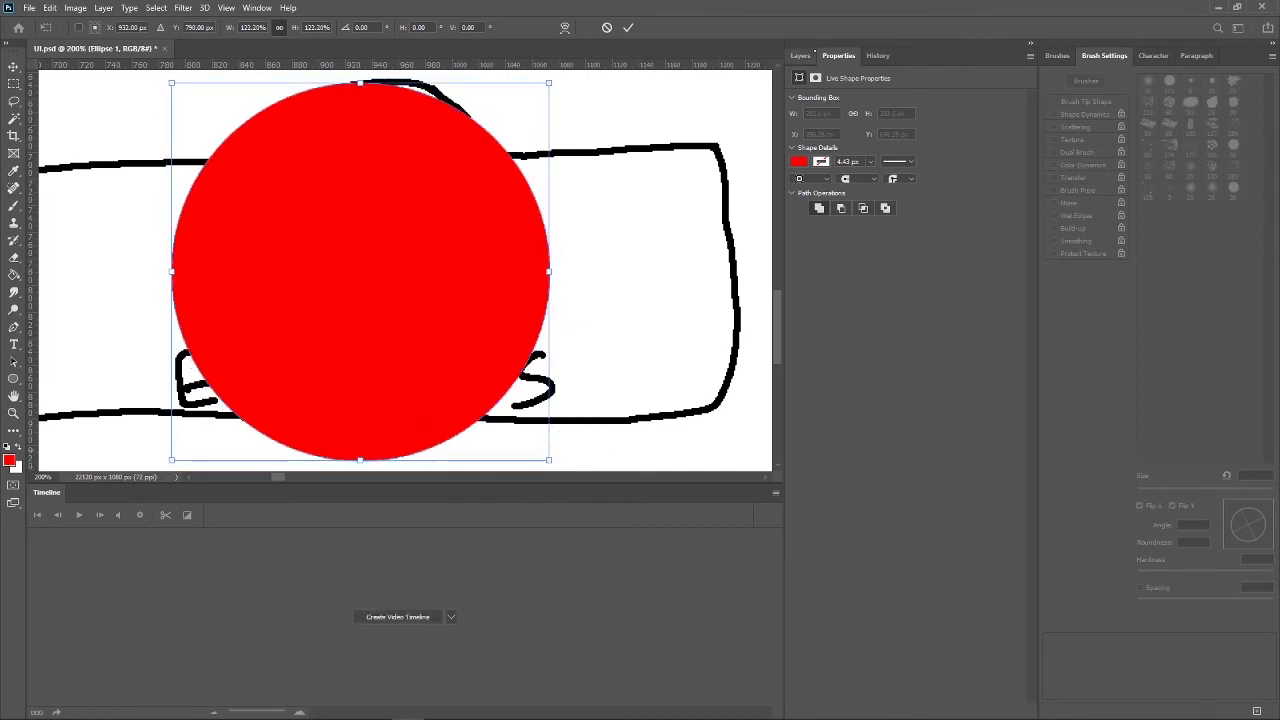
{"action": "left_click", "coordinate": [800, 55]}
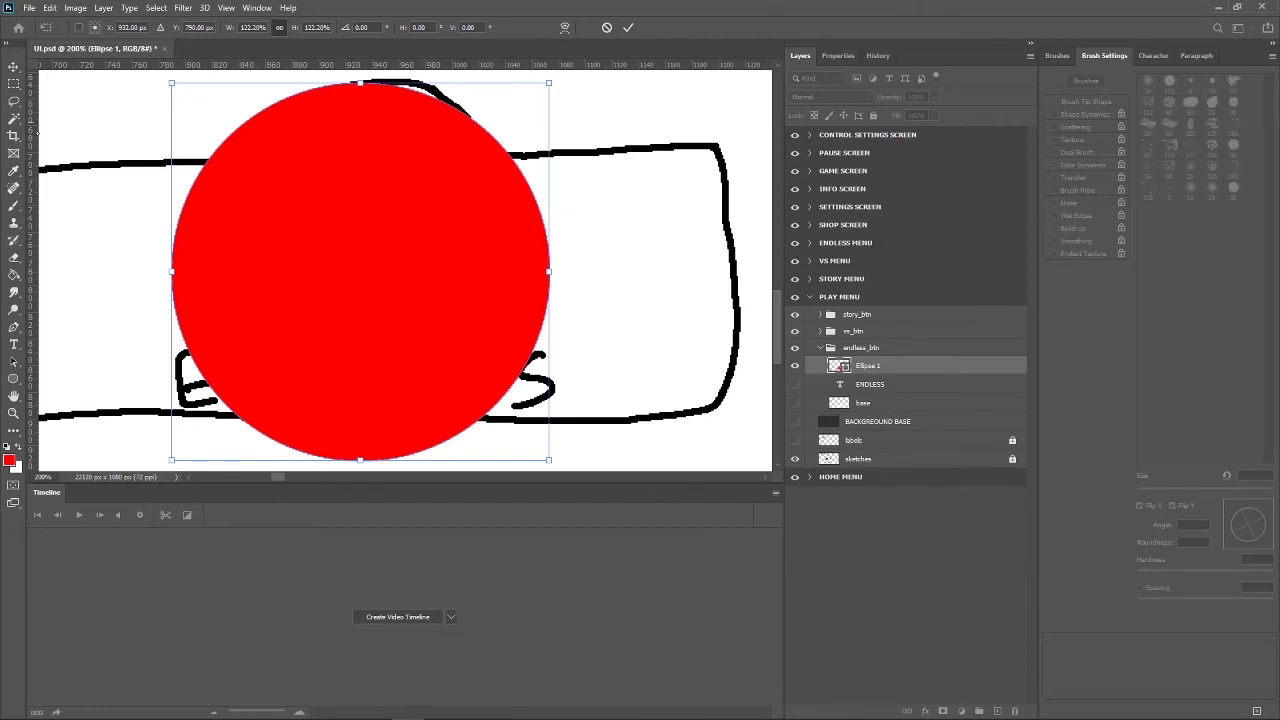
Set the circle shape's fill to black and hide Ellipse 1.
{"action": "left_click", "coordinate": [14, 327]}
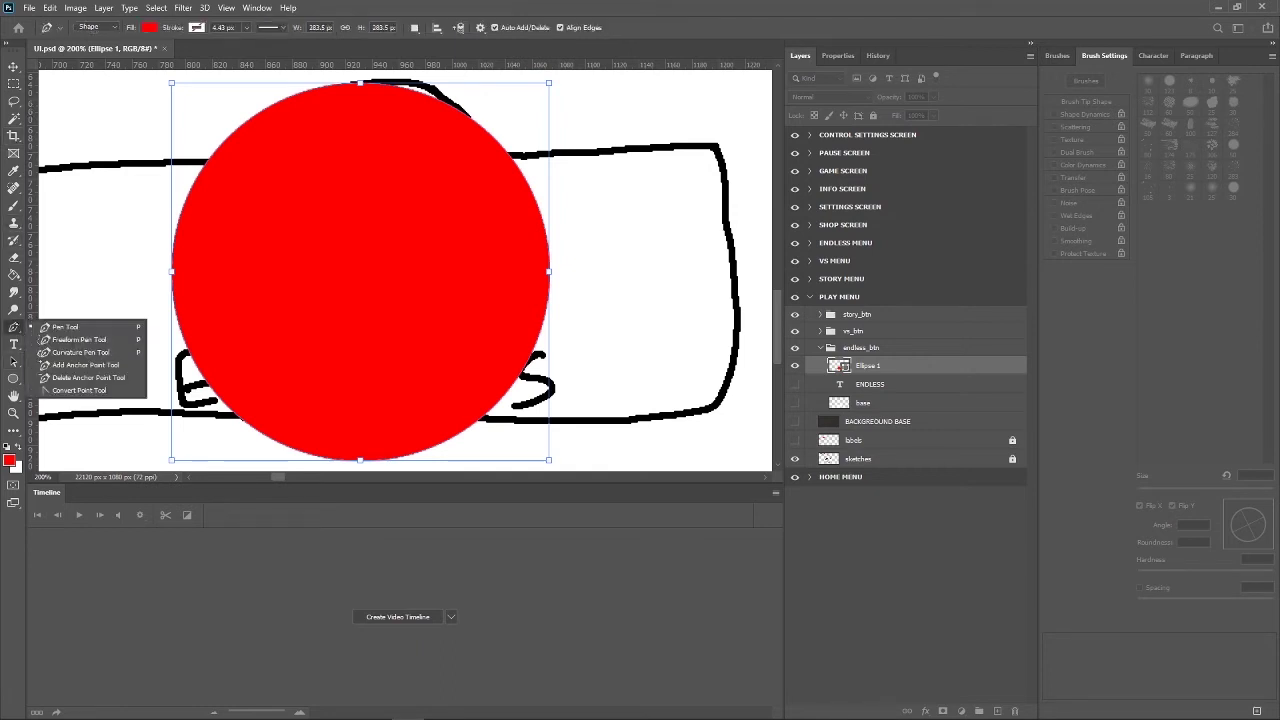
{"action": "left_click", "coordinate": [149, 27]}
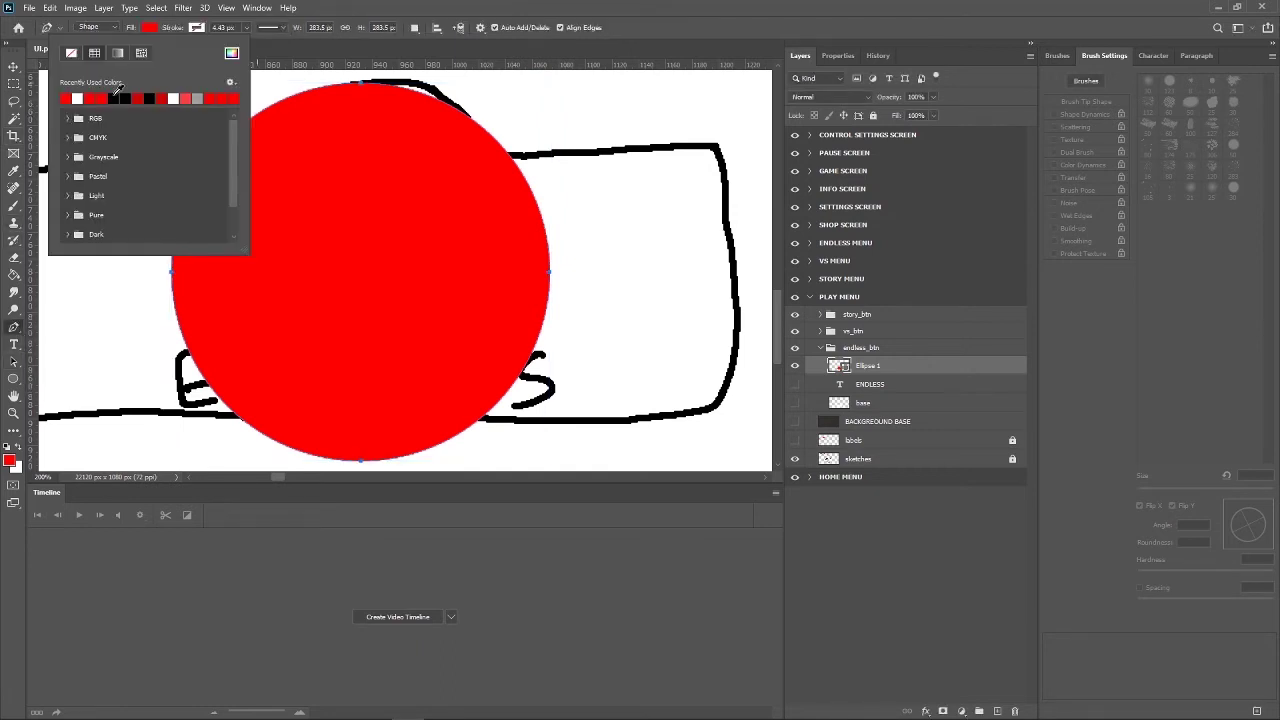
{"action": "left_click", "coordinate": [118, 97]}
{"action": "left_click", "coordinate": [14, 66]}
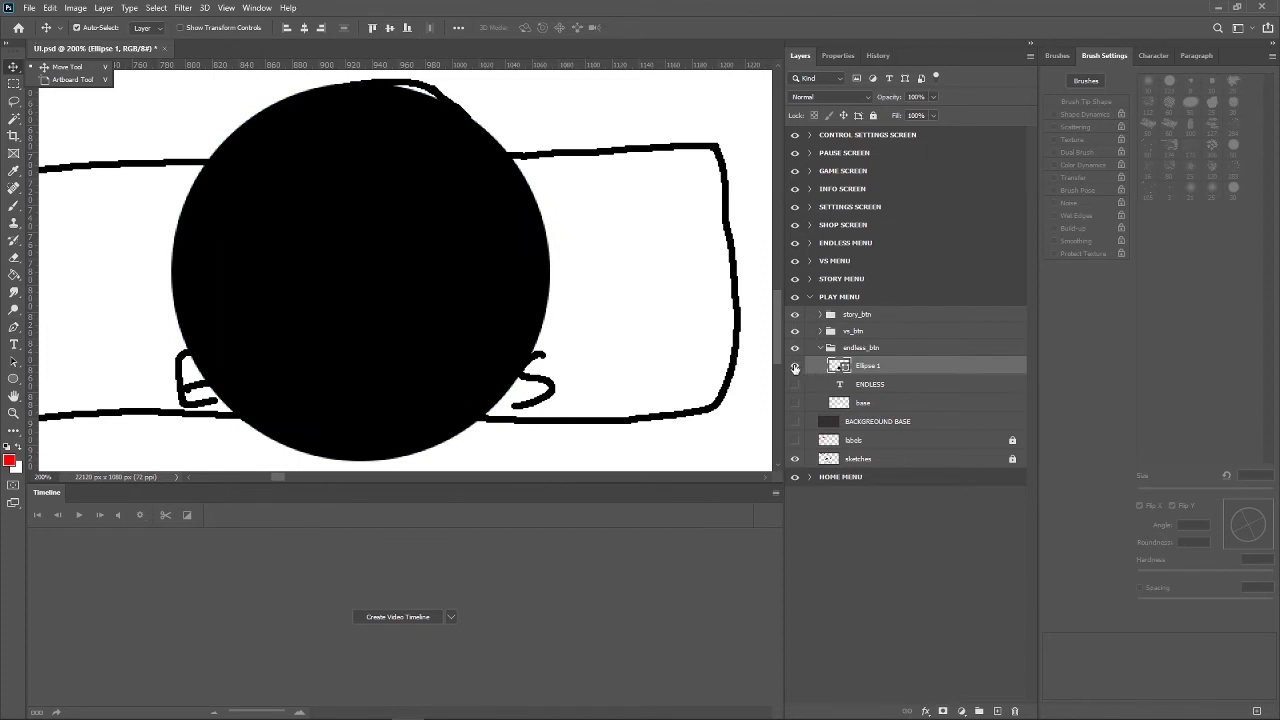
{"action": "left_click", "coordinate": [795, 366]}
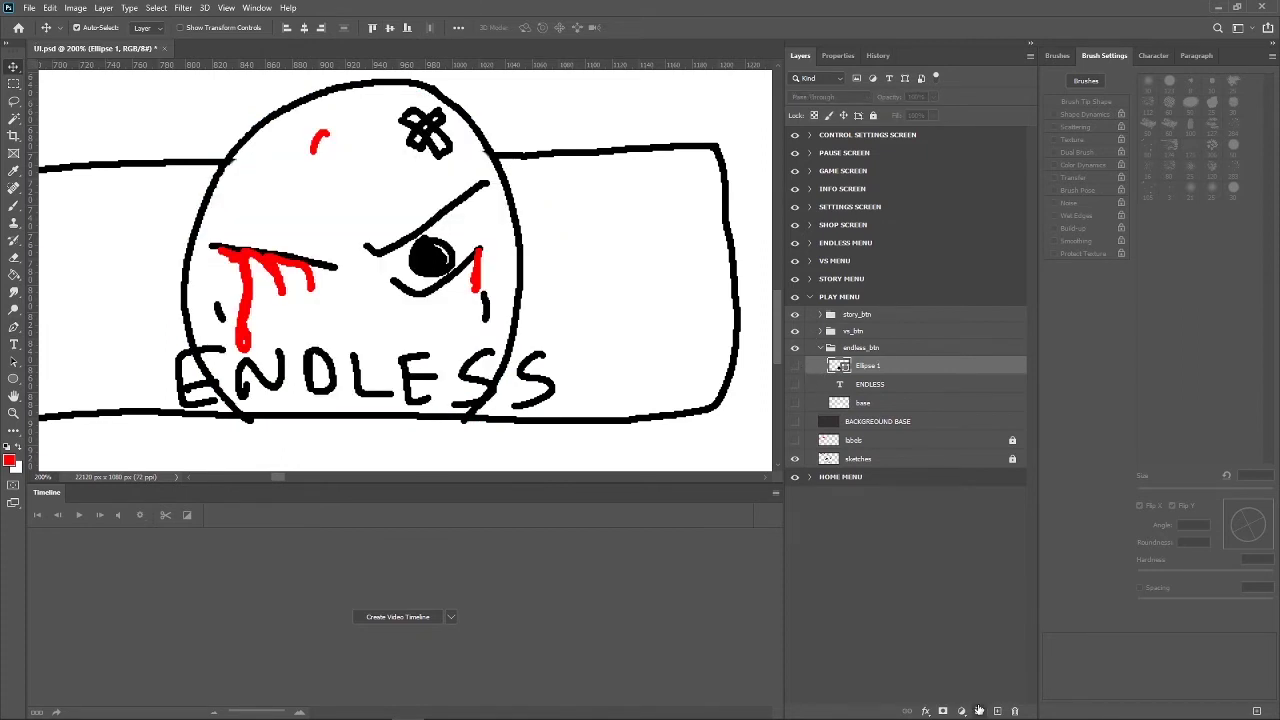
Wrap Ellipse 1 in a new group named DRAWING and reselect Ellipse 1.
{"action": "key", "text": "ctrl+g"}
{"action": "double_click", "coordinate": [867, 364]}
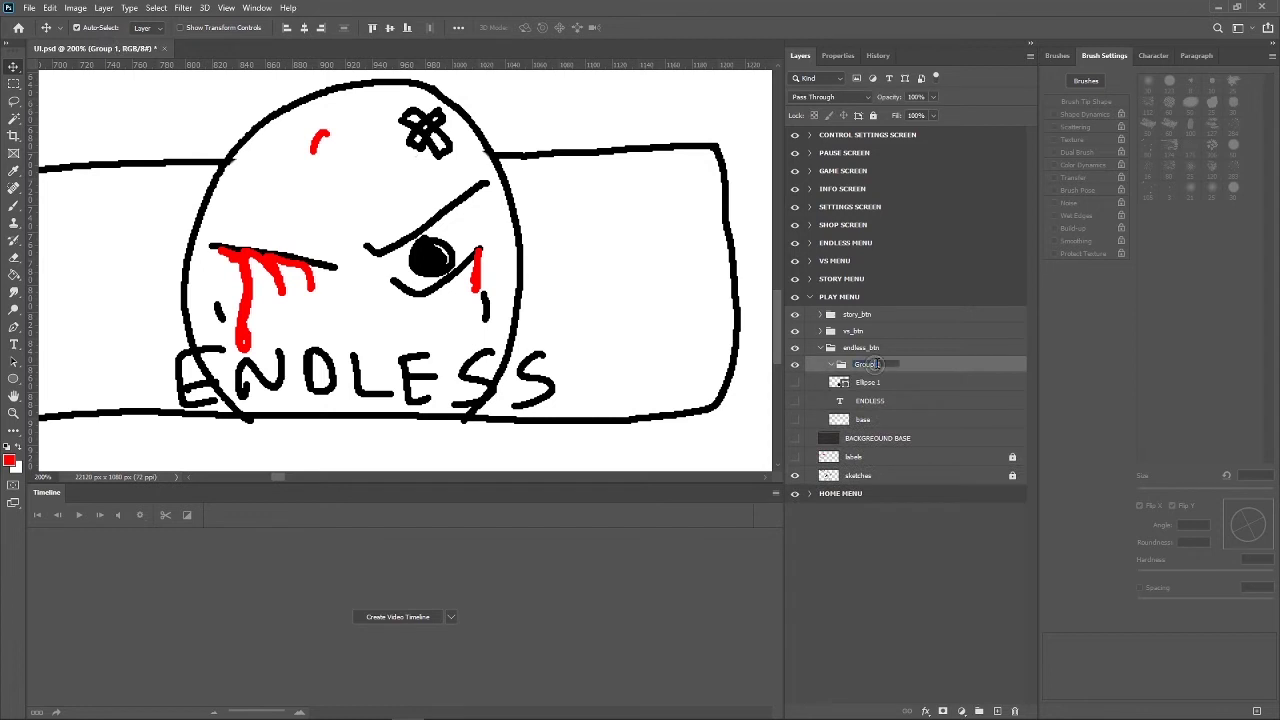
{"action": "type", "text": "b"}
{"action": "key", "text": "Return"}
{"action": "left_click", "coordinate": [850, 383]}
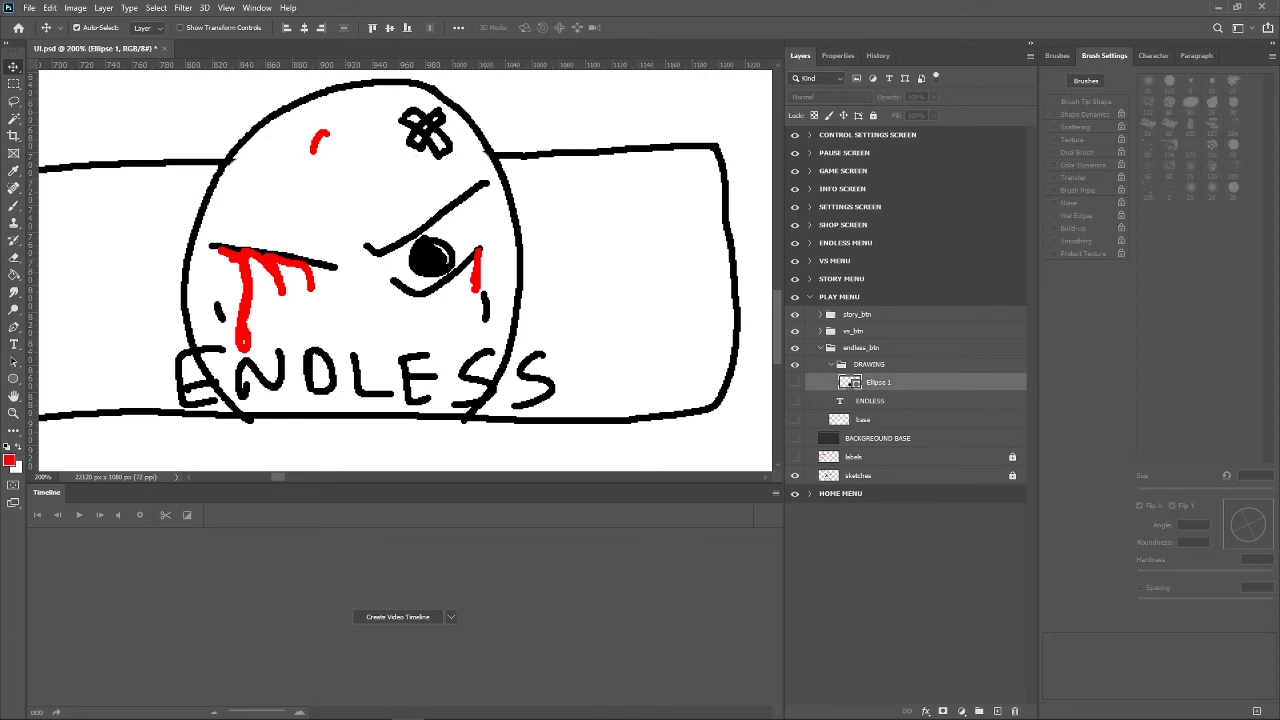
{"action": "key", "text": "h"}
{"action": "key", "text": "ctrl+0"}
Zoom and pan the view to frame the VS and ENDLESS buttons.
{"action": "key", "text": "ctrl+plus"}
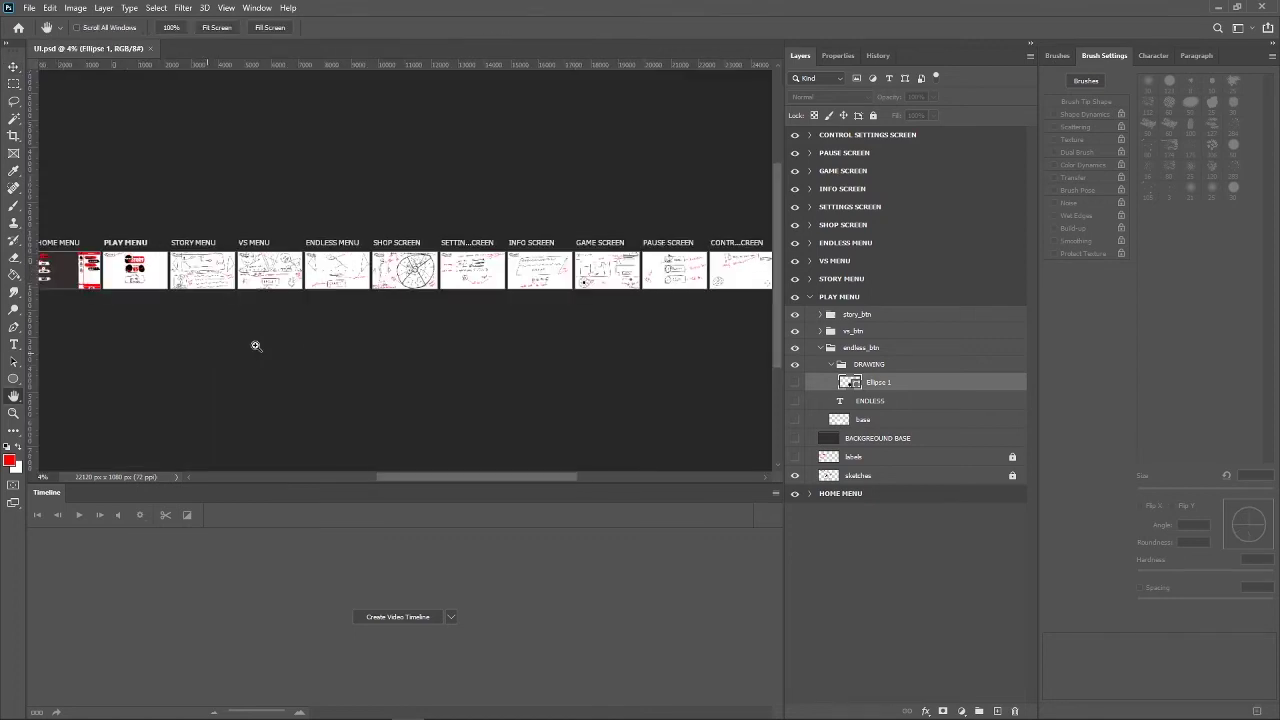
{"action": "key", "text": "ctrl+plus"}
{"action": "key", "text": "ctrl+plus"}
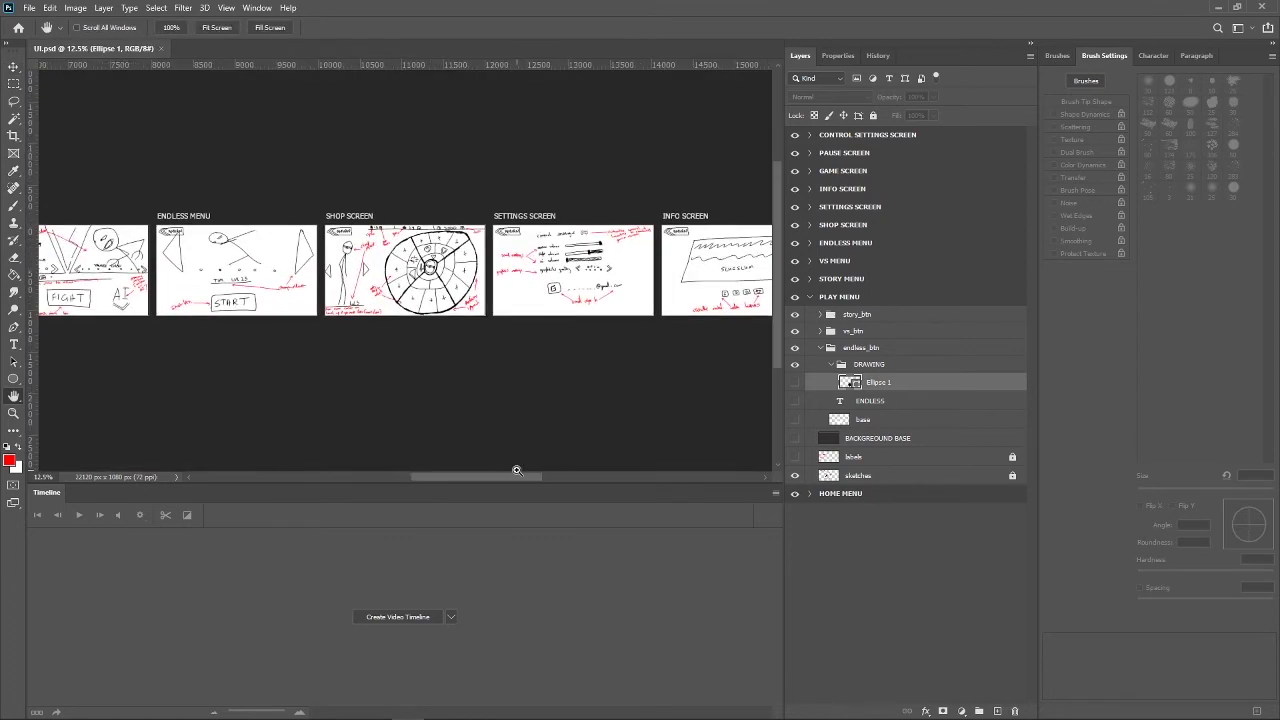
{"action": "key", "text": "ctrl+plus"}
{"action": "key", "text": "ctrl+plus"}
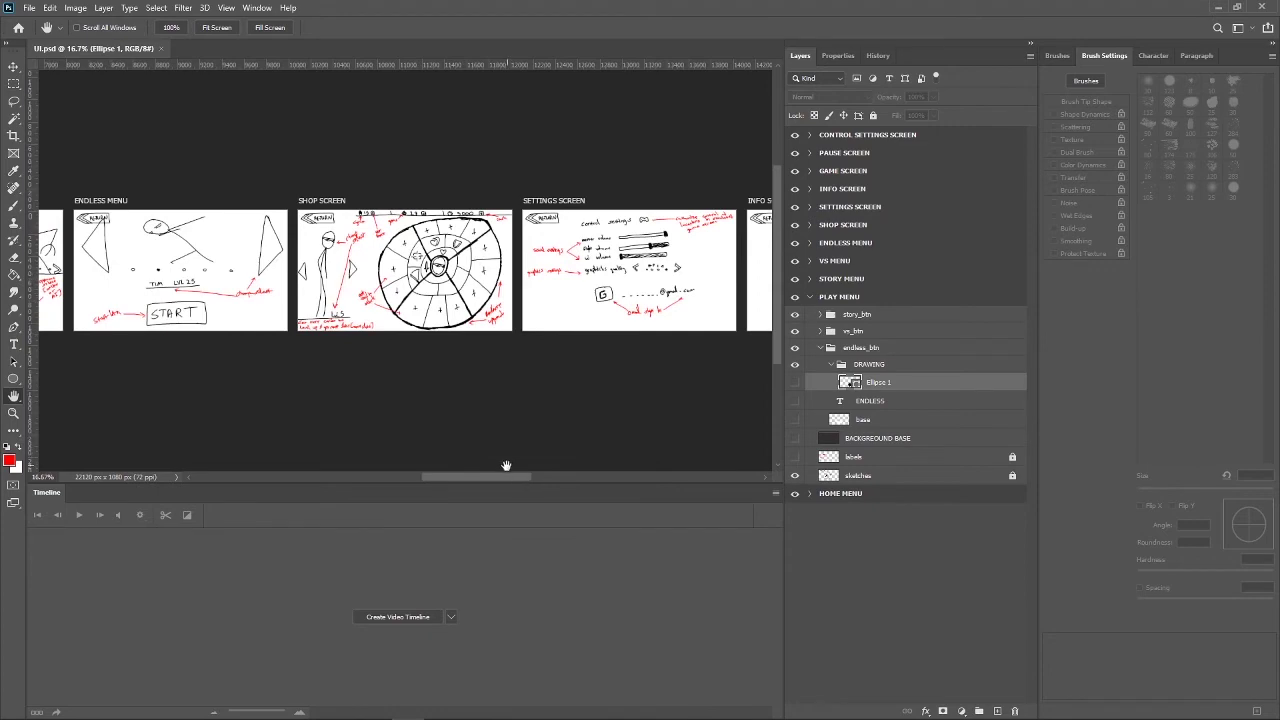
{"action": "key", "text": "ctrl+plus"}
{"action": "key", "text": "ctrl+plus"}
{"action": "key", "text": "ctrl+plus"}
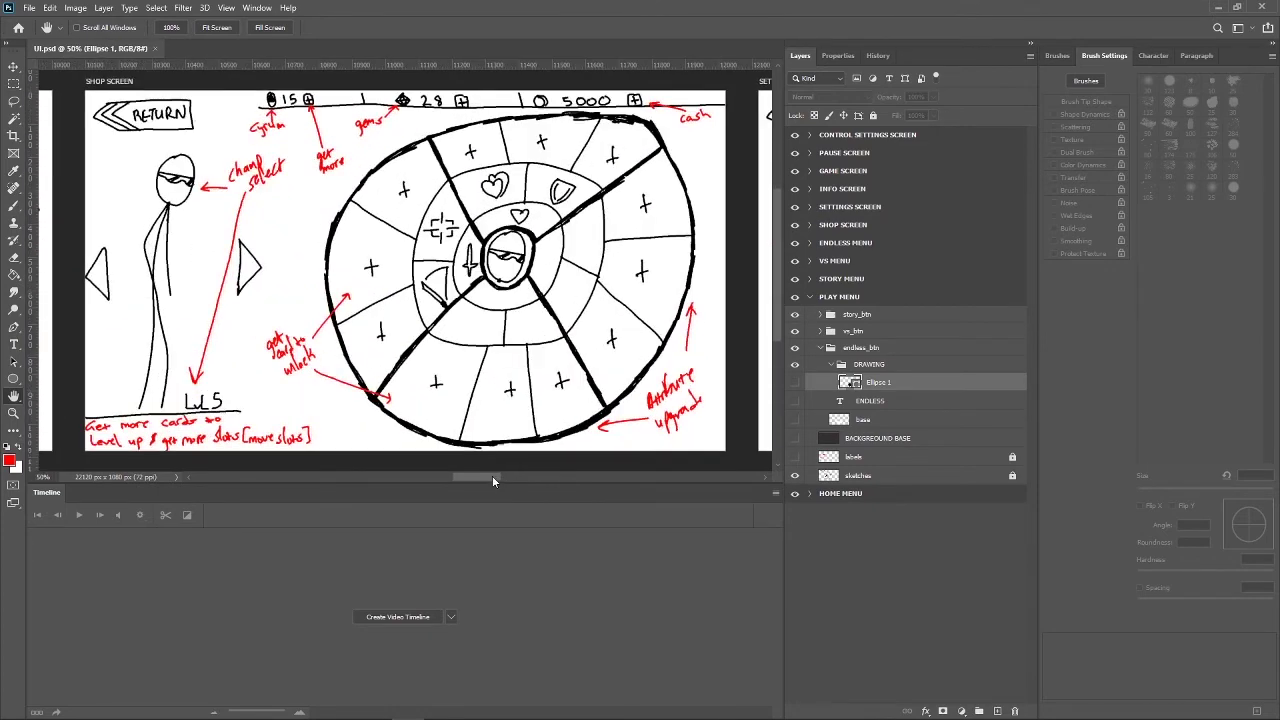
{"action": "left_click_drag", "start_coordinate": [492, 475], "coordinate": [322, 488]}
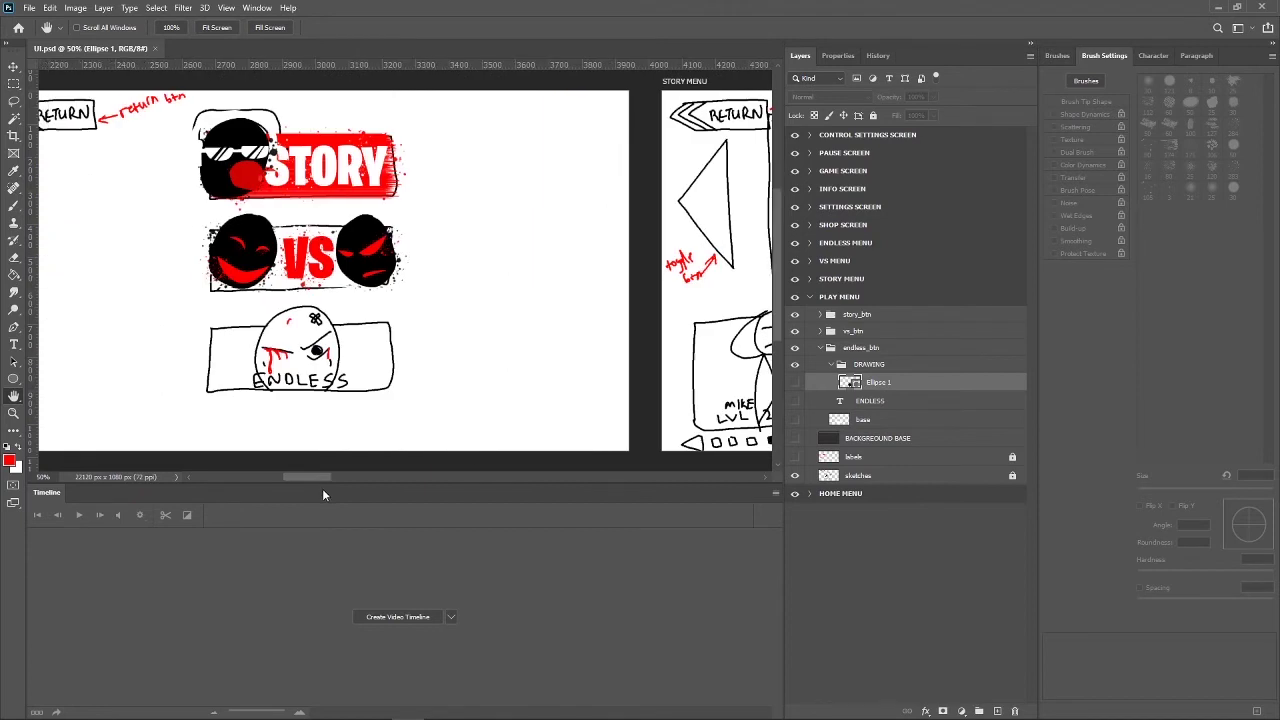
{"action": "key", "text": "ctrl+plus"}
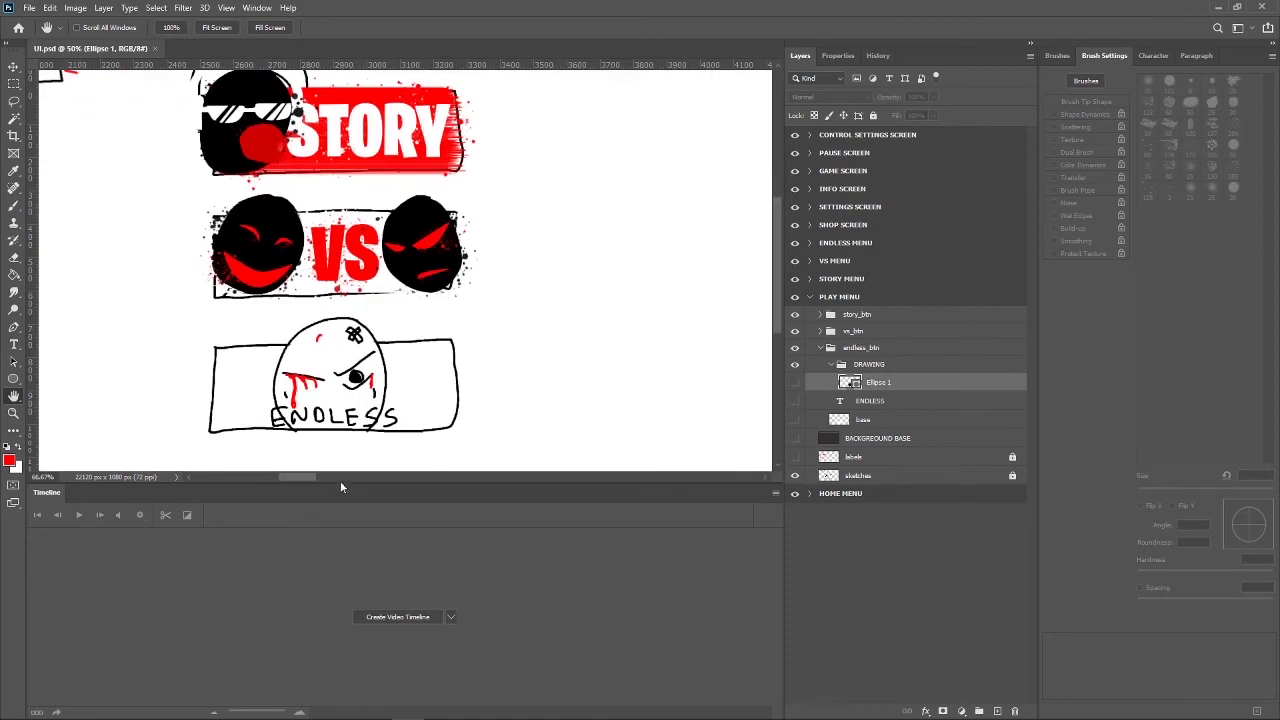
{"action": "key", "text": "ctrl+plus"}
{"action": "key", "text": "ctrl+plus"}
{"action": "key", "text": "ctrl+plus"}
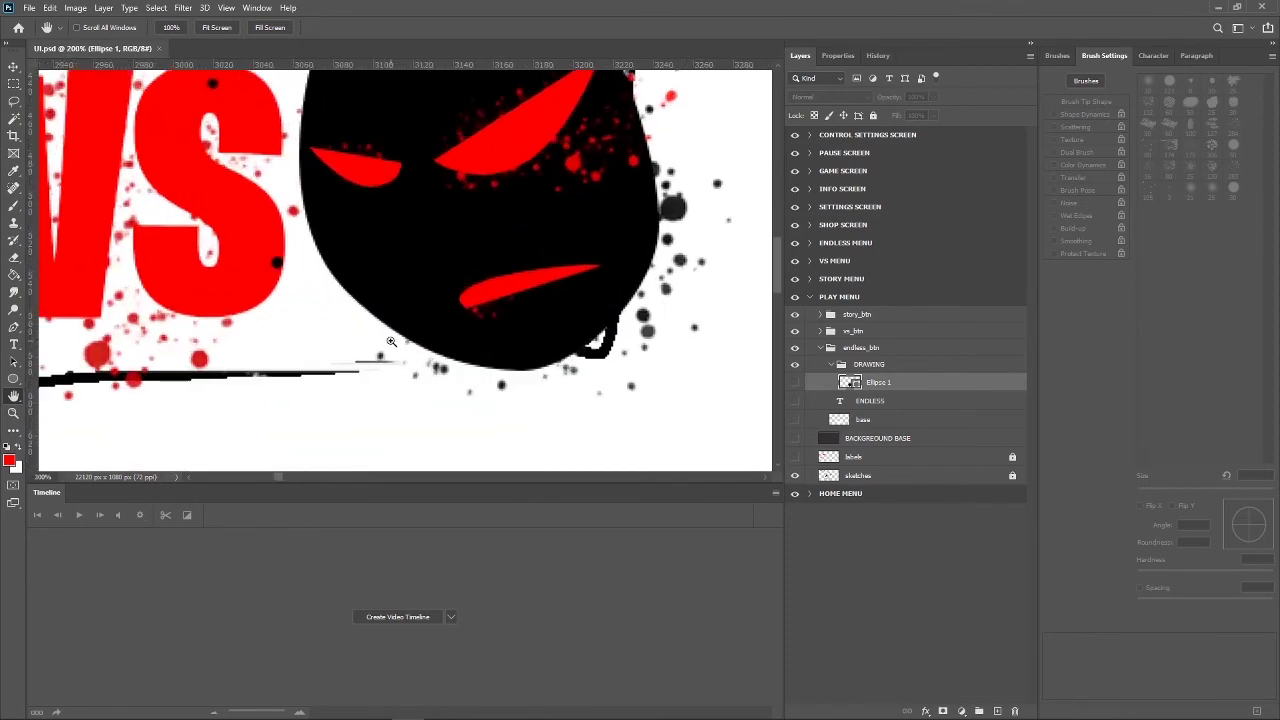
{"action": "key", "text": "ctrl+minus"}
{"action": "scroll", "coordinate": [391, 341], "scroll_direction": "down", "scroll_amount": 2}
{"action": "scroll", "coordinate": [391, 341], "scroll_direction": "down", "scroll_amount": 2}
{"action": "scroll", "coordinate": [391, 341], "scroll_direction": "down", "scroll_amount": 3}
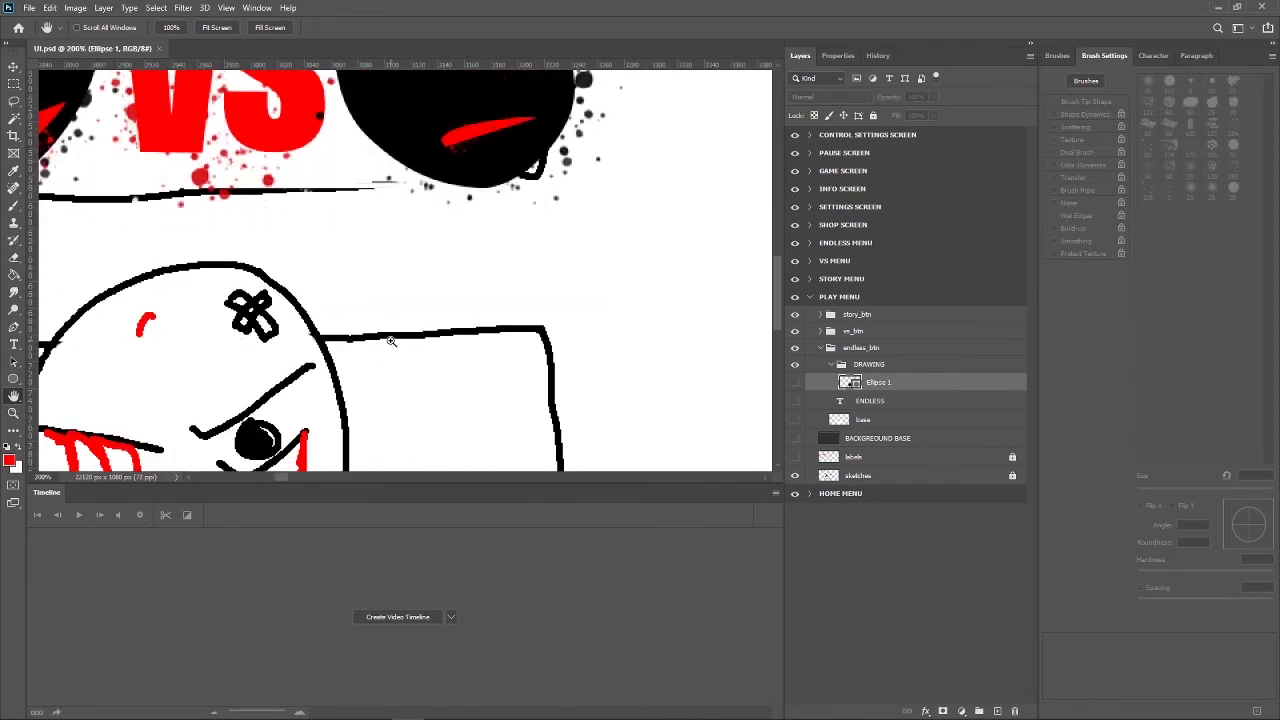
{"action": "key", "text": "ctrl+minus"}
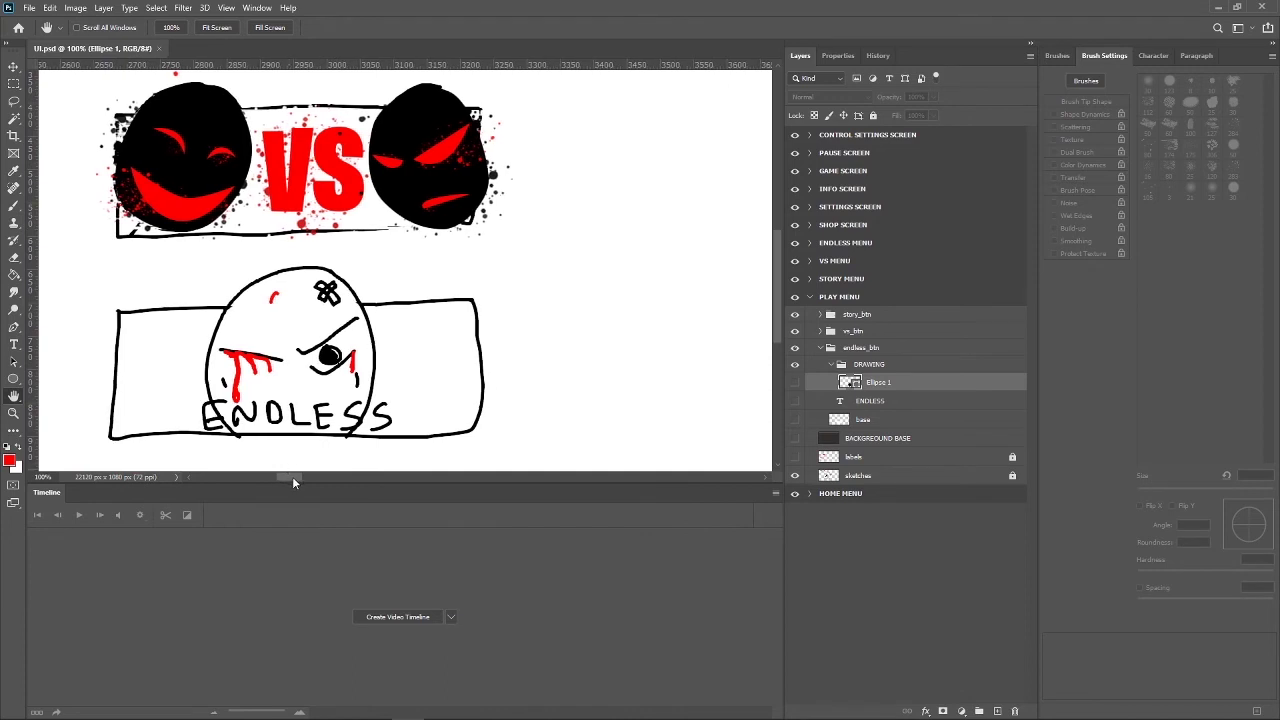
{"action": "left_click_drag", "start_coordinate": [292, 476], "coordinate": [289, 486]}
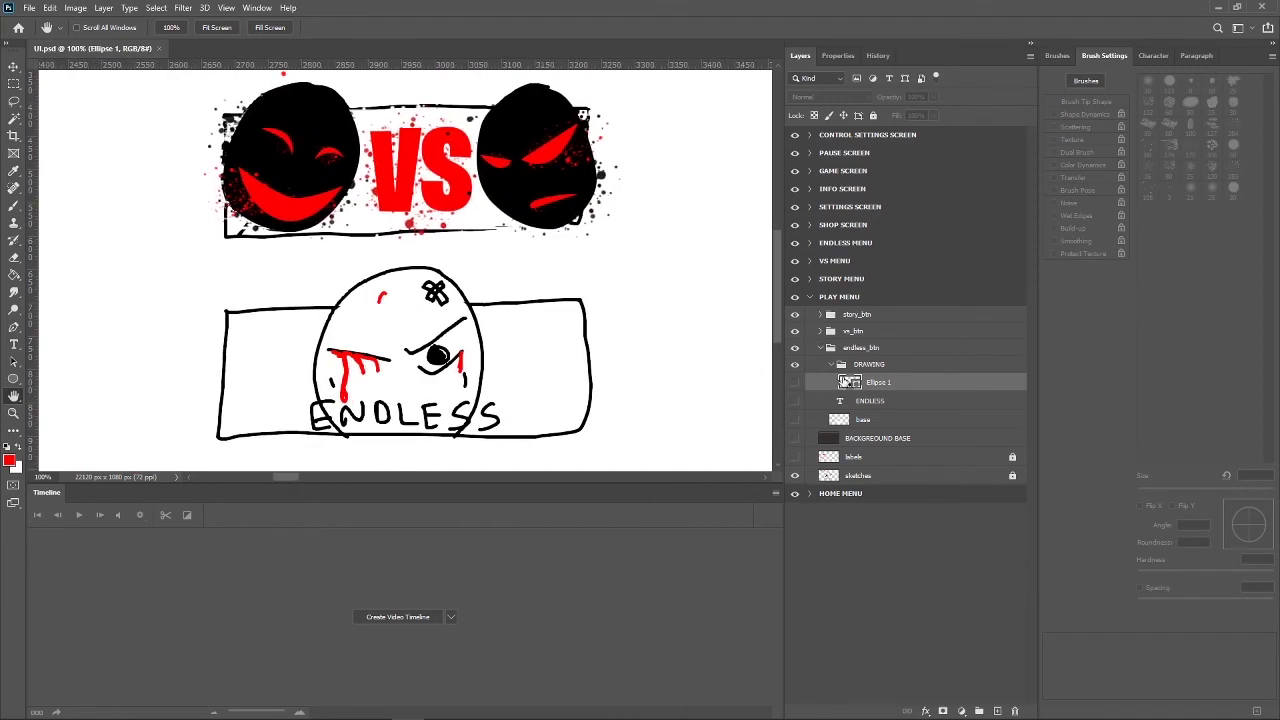
Briefly show then hide Ellipse 1, and add new Layer 30 above it.
{"action": "left_click", "coordinate": [794, 382]}
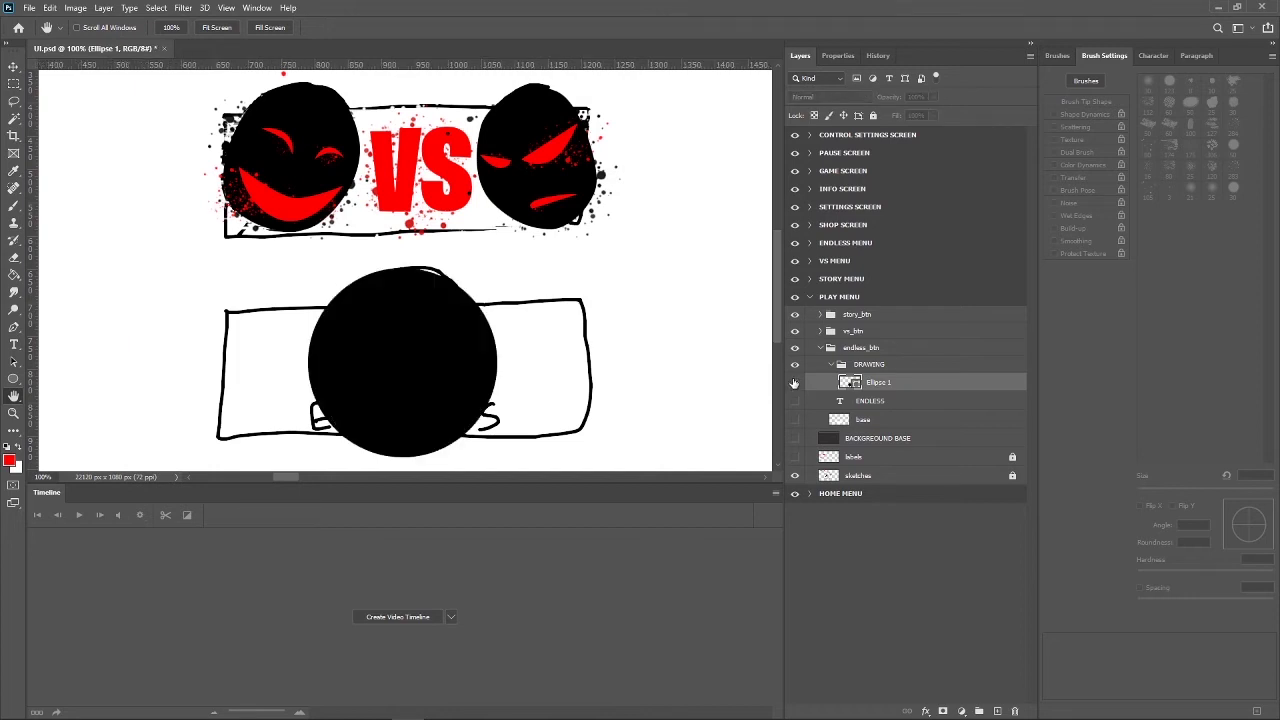
{"action": "left_click", "coordinate": [794, 382]}
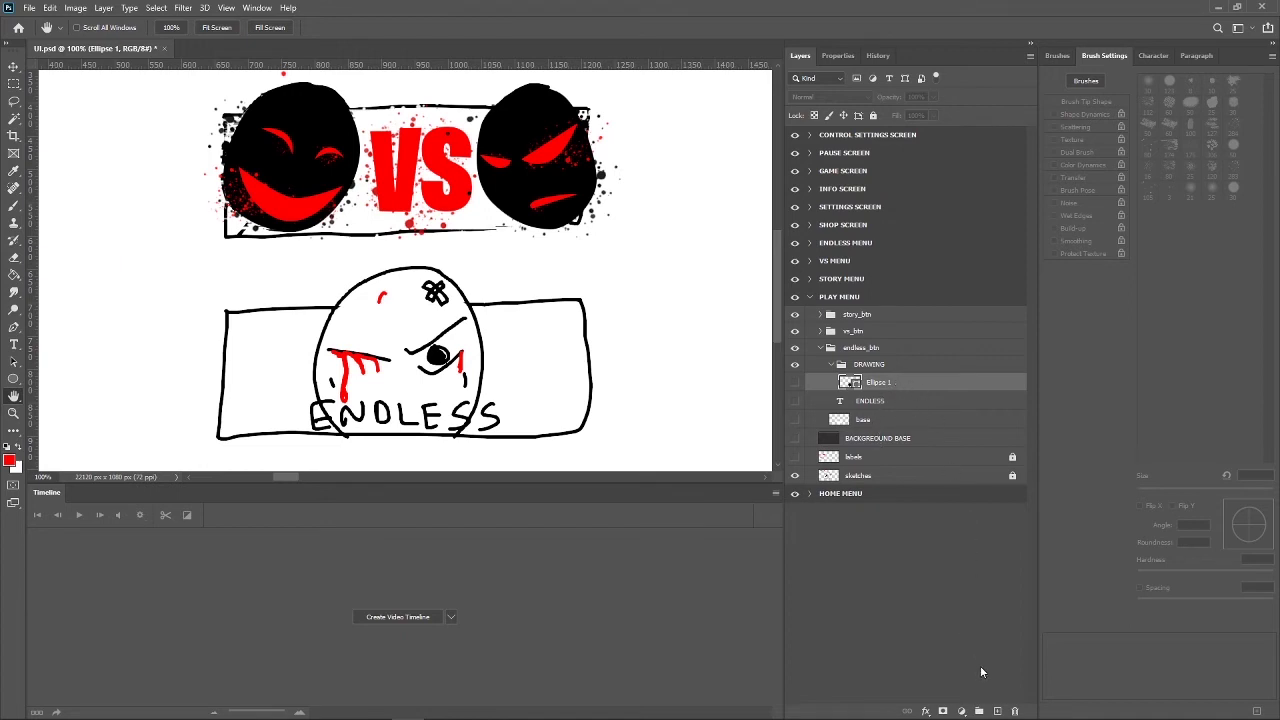
{"action": "left_click", "coordinate": [997, 711]}
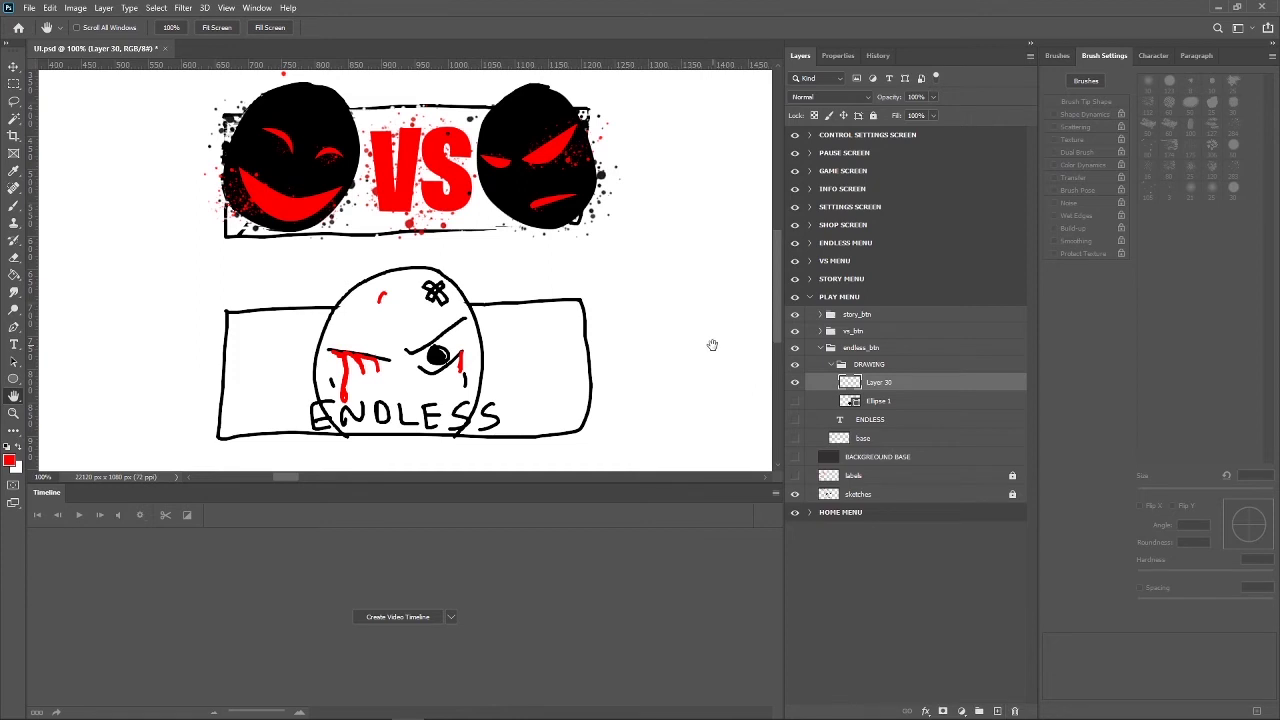
With the Brush selected at 200%, show the base and BACKGROUND BASE layers.
{"action": "left_click_drag", "start_coordinate": [712, 345], "coordinate": [1052, 512]}
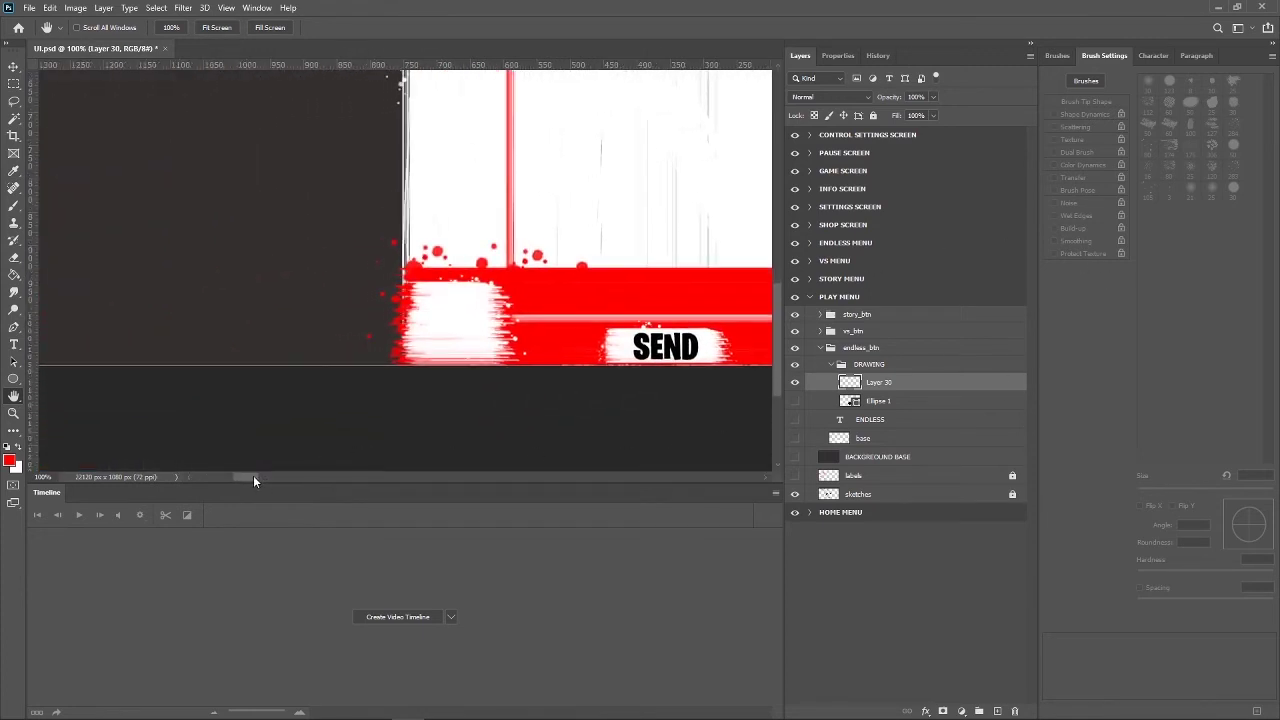
{"action": "left_click_drag", "start_coordinate": [254, 481], "coordinate": [297, 478]}
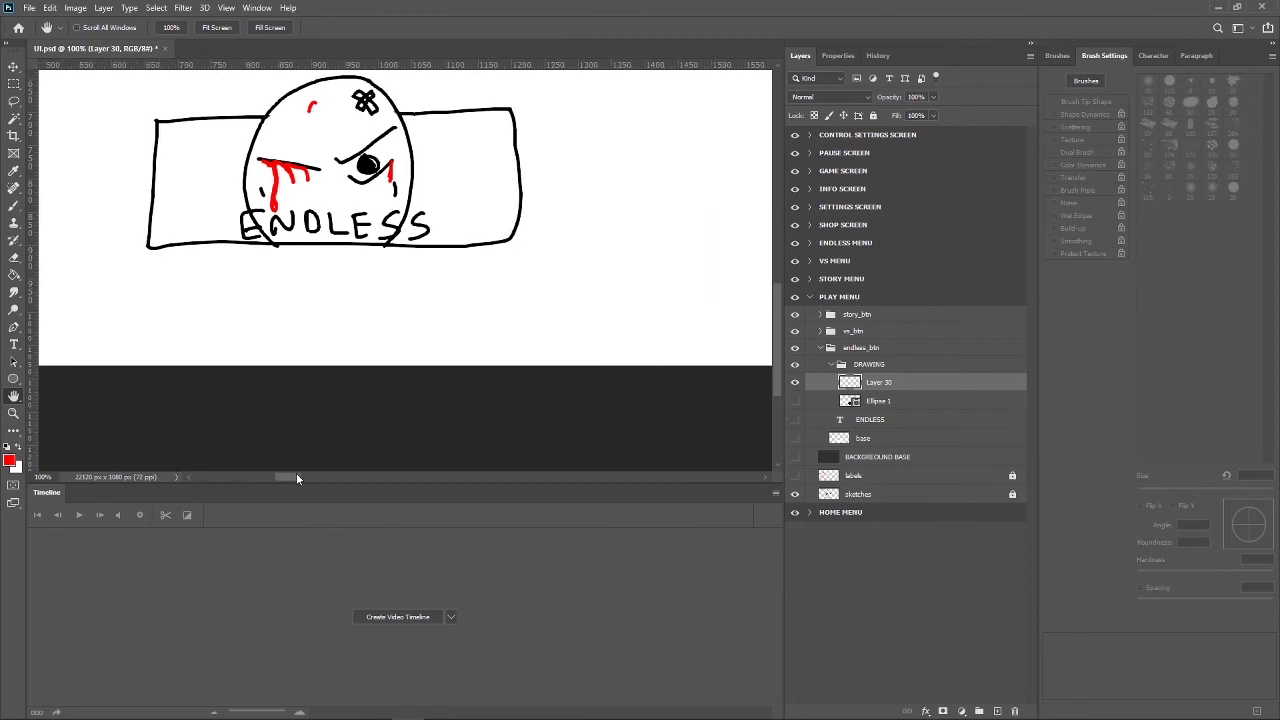
{"action": "left_click", "coordinate": [14, 206]}
{"action": "key", "text": "ctrl+plus"}
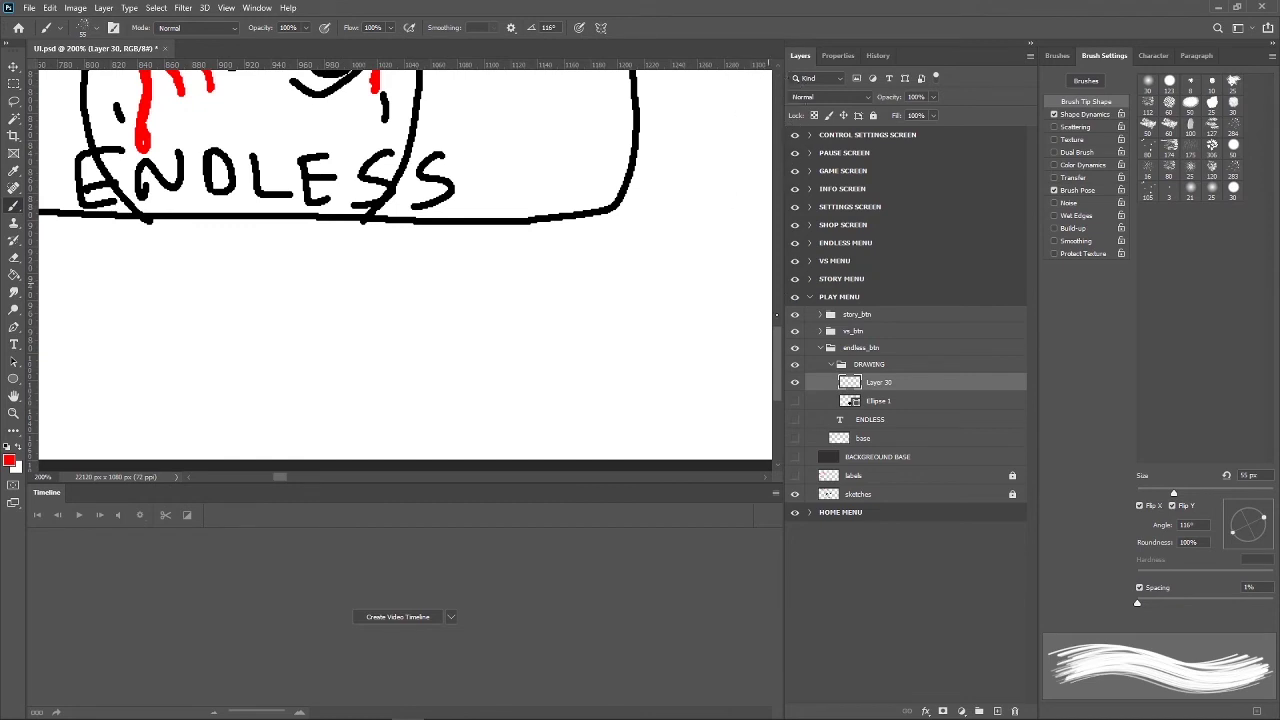
{"action": "left_click_drag", "start_coordinate": [779, 345], "coordinate": [779, 309]}
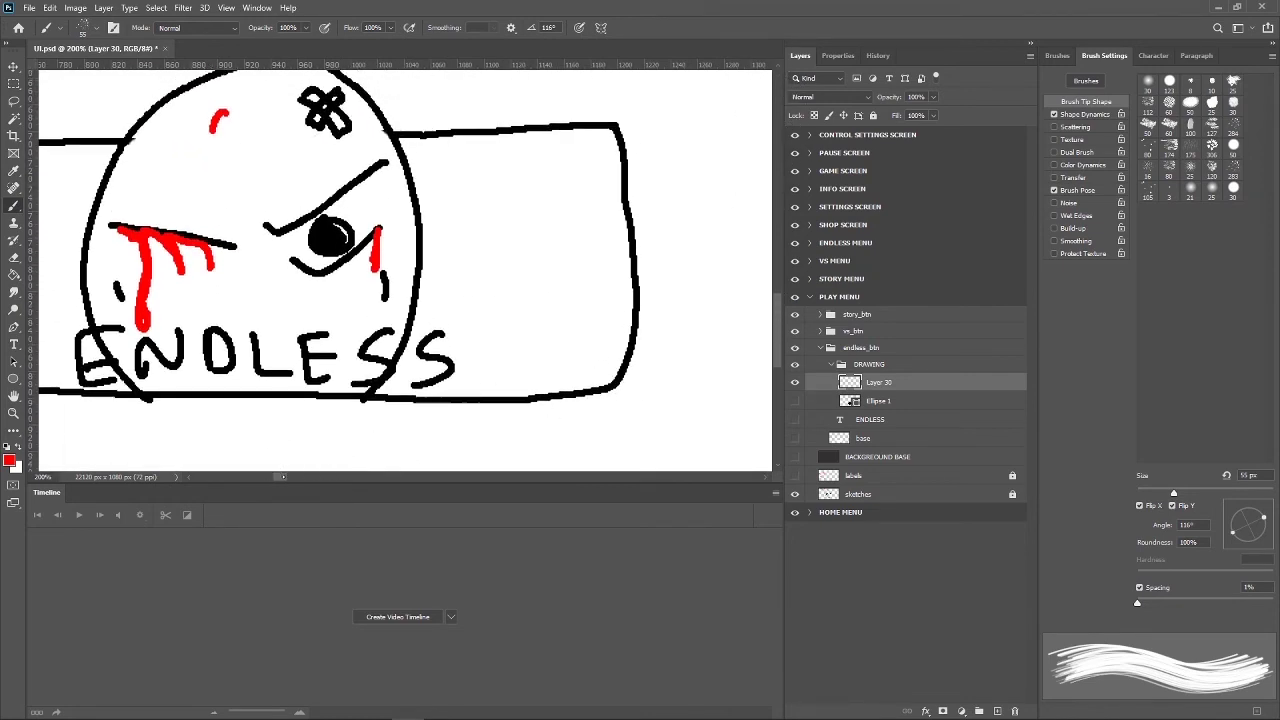
{"action": "left_click_drag", "start_coordinate": [283, 477], "coordinate": [282, 477]}
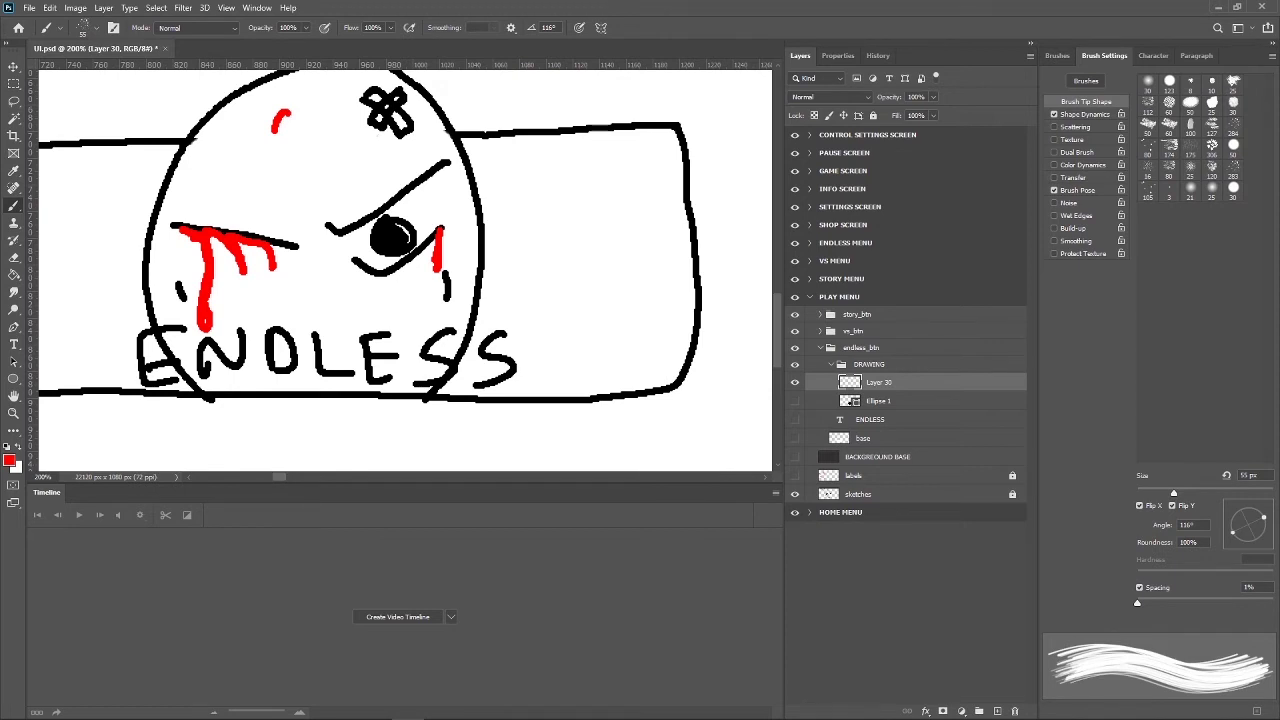
{"action": "left_click", "coordinate": [795, 438]}
{"action": "left_click", "coordinate": [795, 456]}
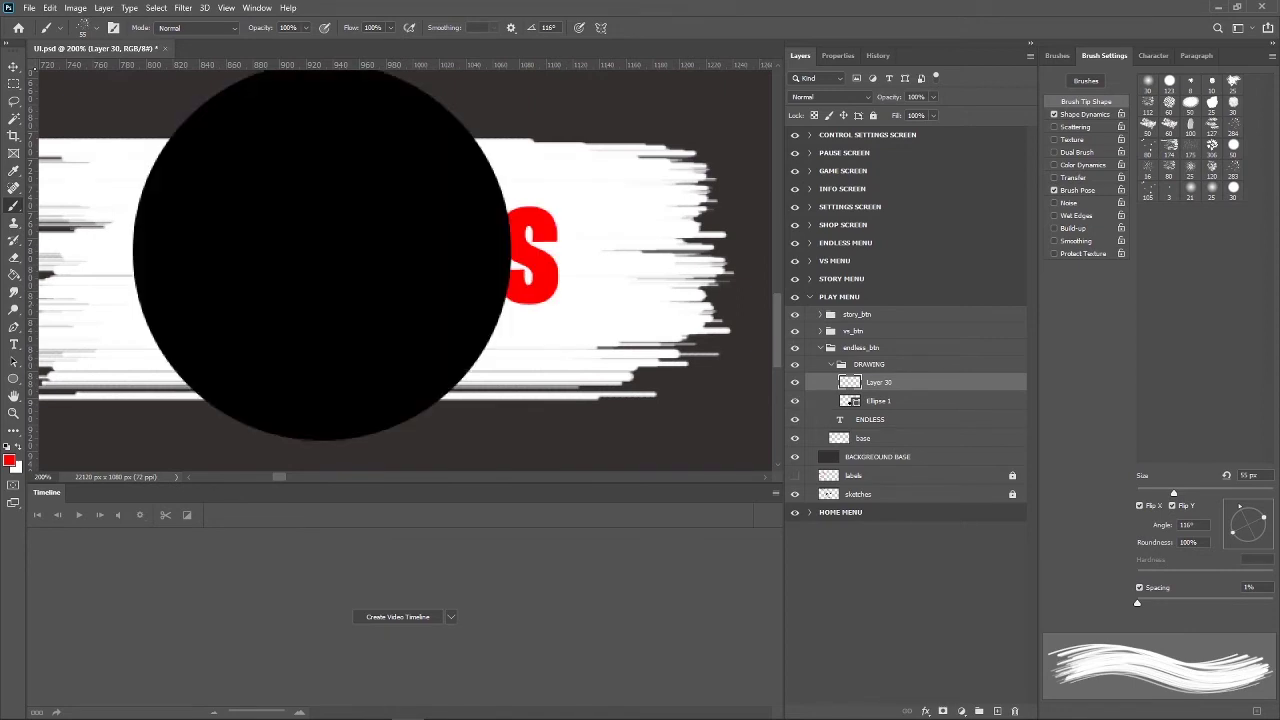
Move the DRAWING group below the ENDLESS text layer and select Layer 30.
{"action": "key", "text": "v"}
{"action": "left_click_drag", "start_coordinate": [869, 364], "coordinate": [894, 430]}
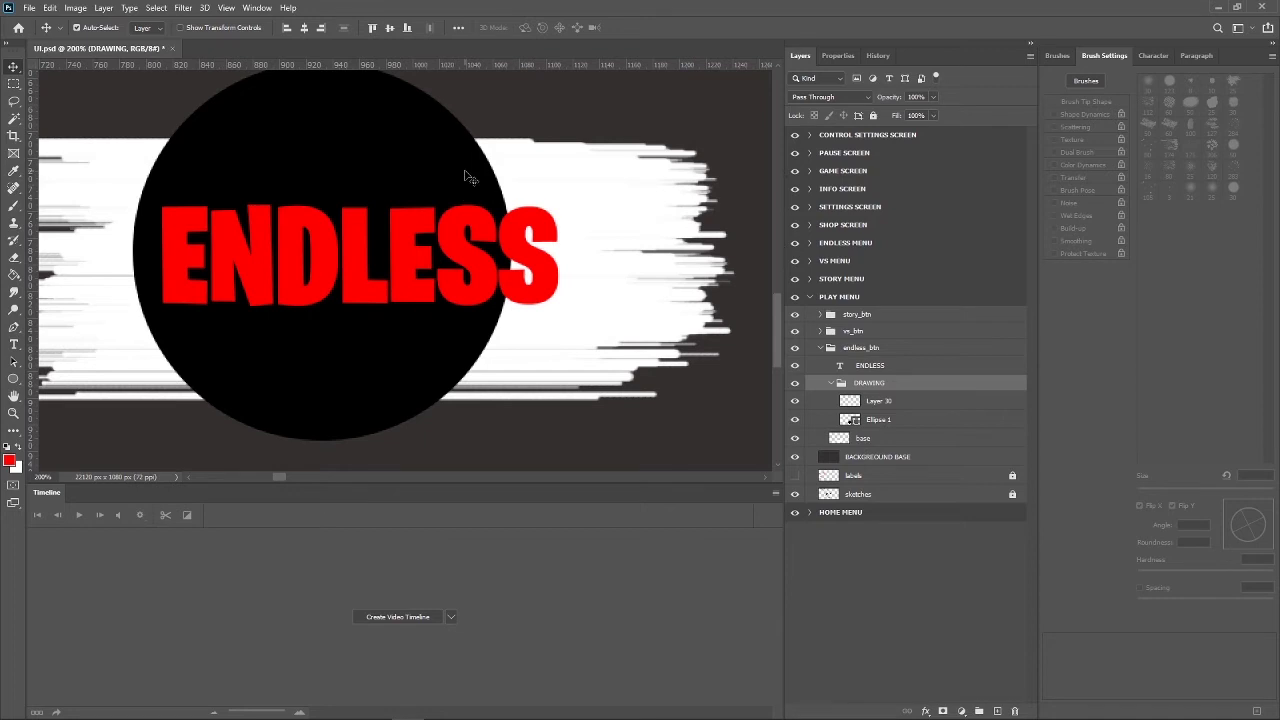
{"action": "key", "text": "ctrl+minus"}
{"action": "key", "text": "ctrl+minus"}
{"action": "key", "text": "ctrl+plus"}
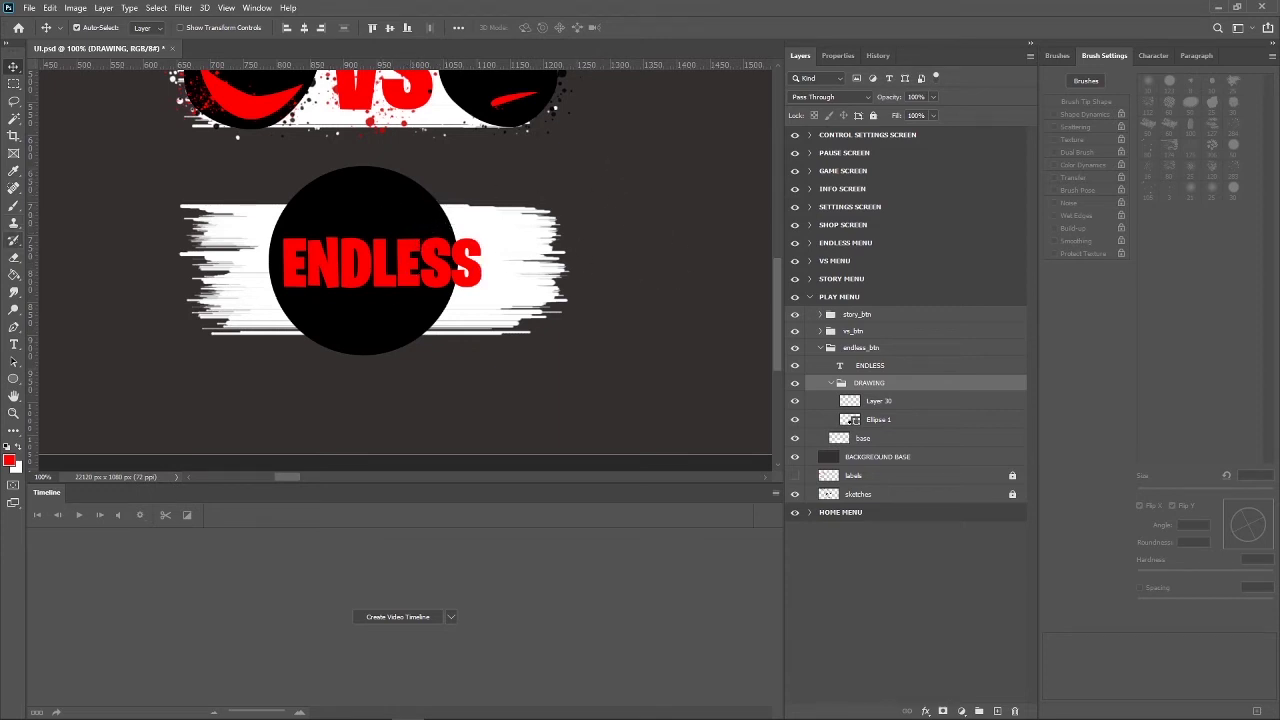
{"action": "key", "text": "ctrl+plus"}
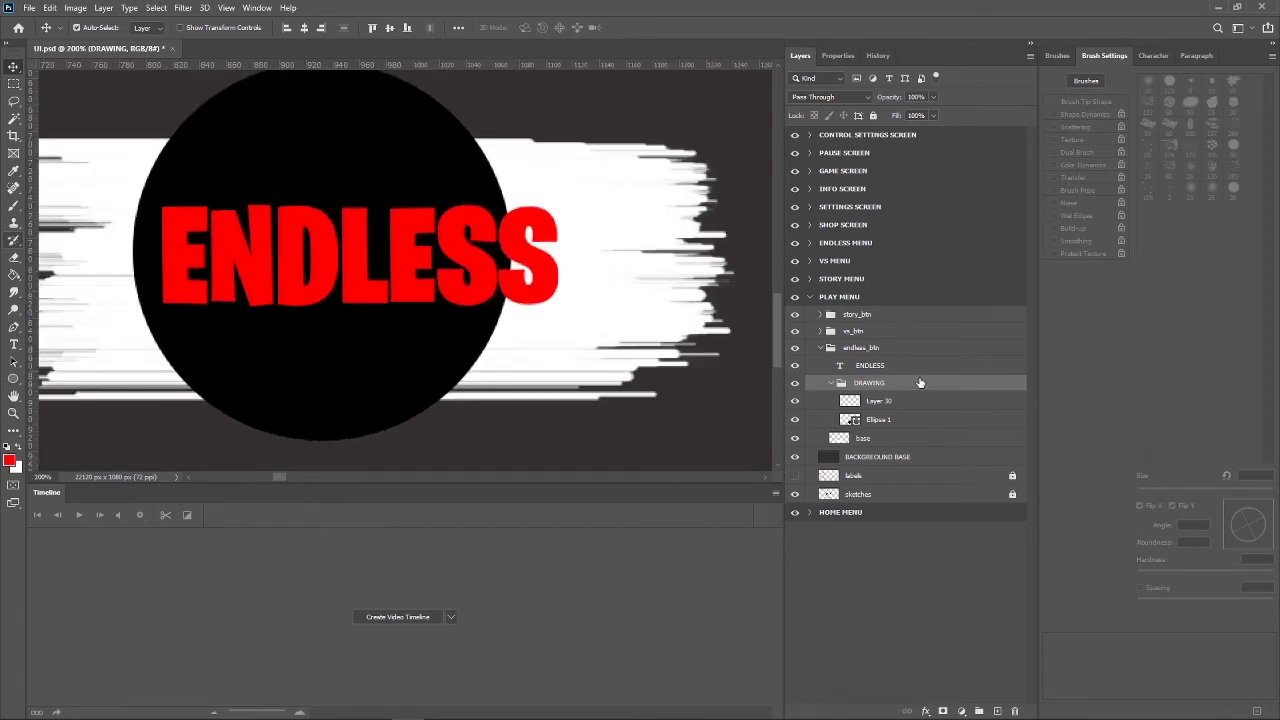
{"action": "left_click", "coordinate": [905, 401]}
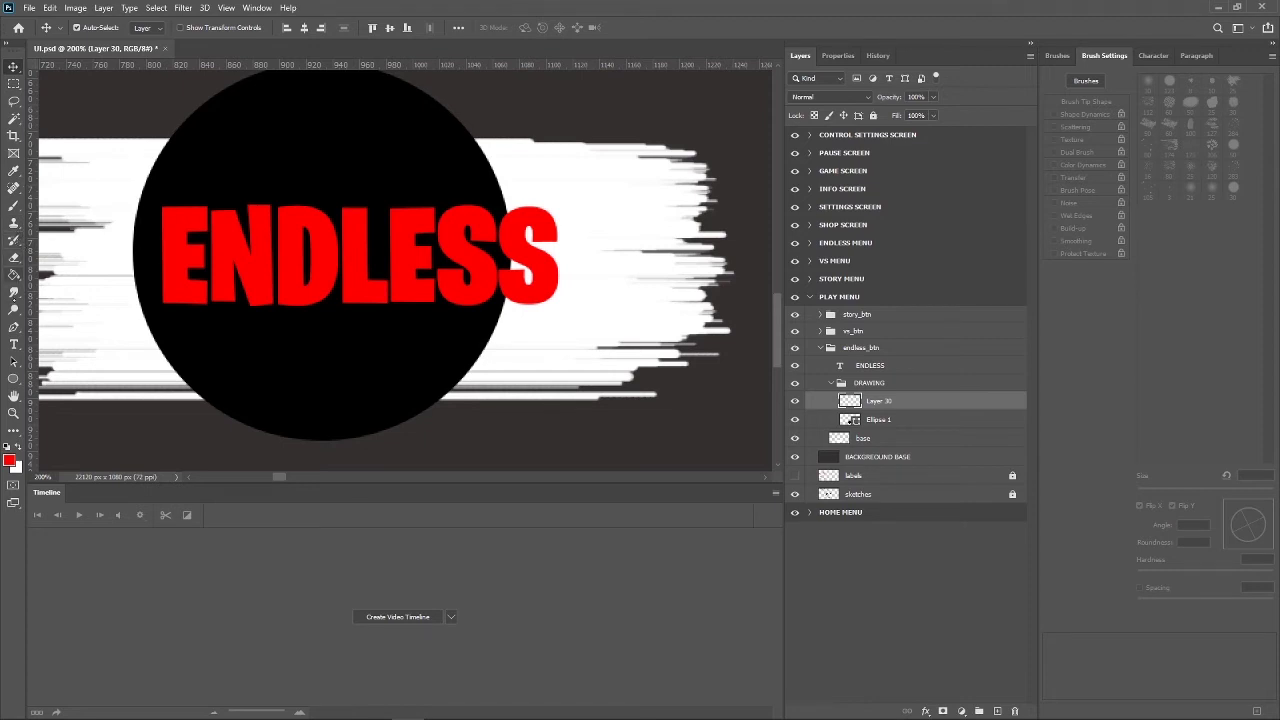
Start a red pen shape at the black circle's upper right.
{"action": "key", "text": "p"}
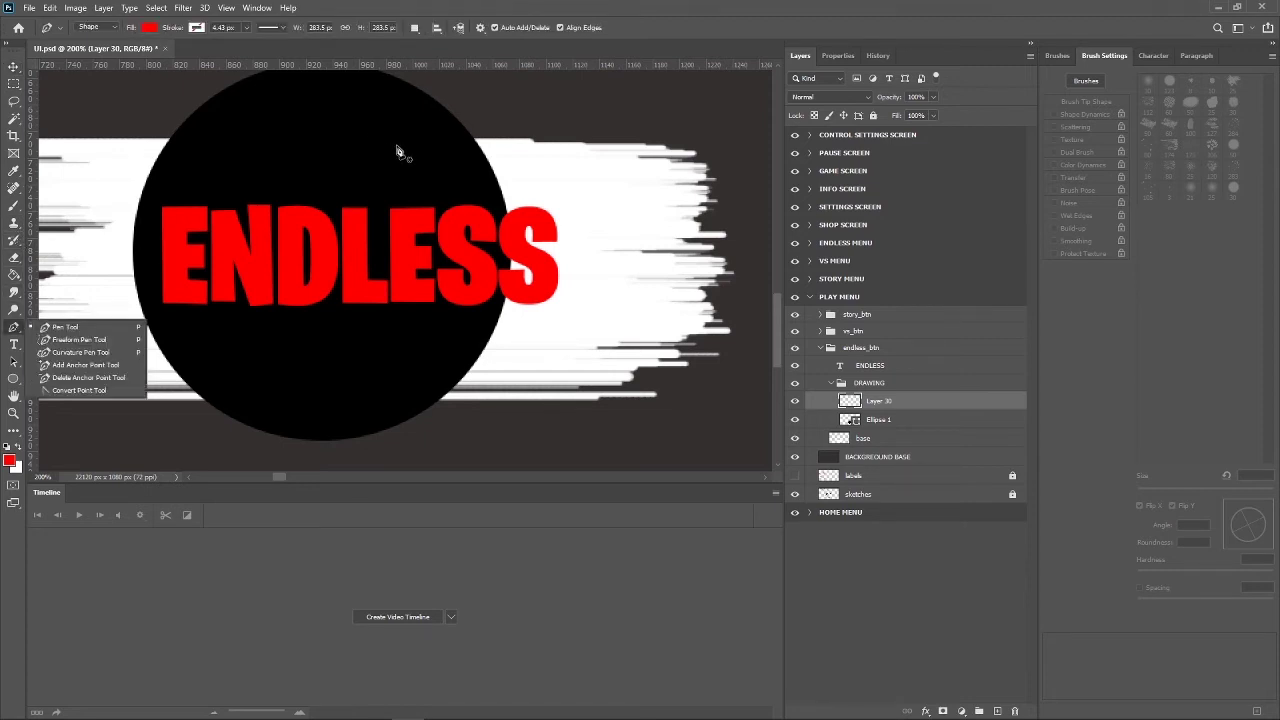
{"action": "left_click", "coordinate": [398, 145]}
{"action": "left_click_drag", "start_coordinate": [416, 163], "coordinate": [448, 196]}
Close the red triangle shape and curve its top edge, undoing a stray band.
{"action": "left_click", "coordinate": [451, 187]}
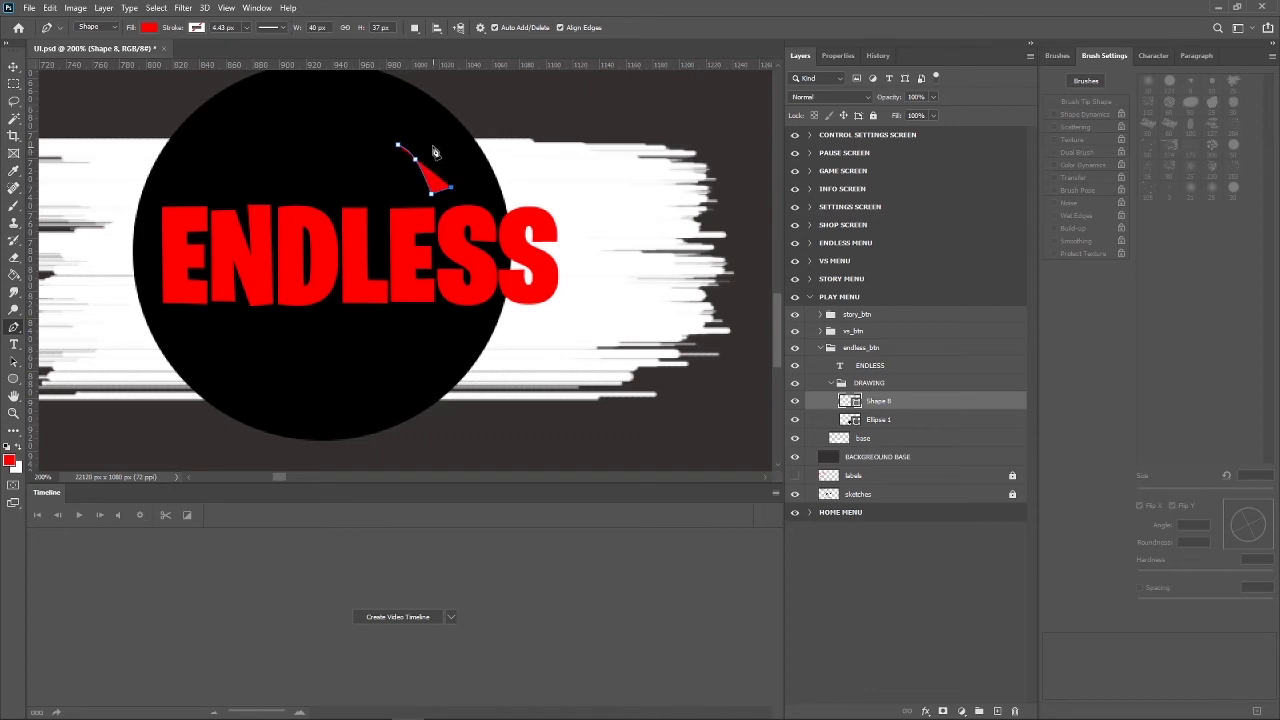
{"action": "left_click_drag", "start_coordinate": [430, 143], "coordinate": [405, 147]}
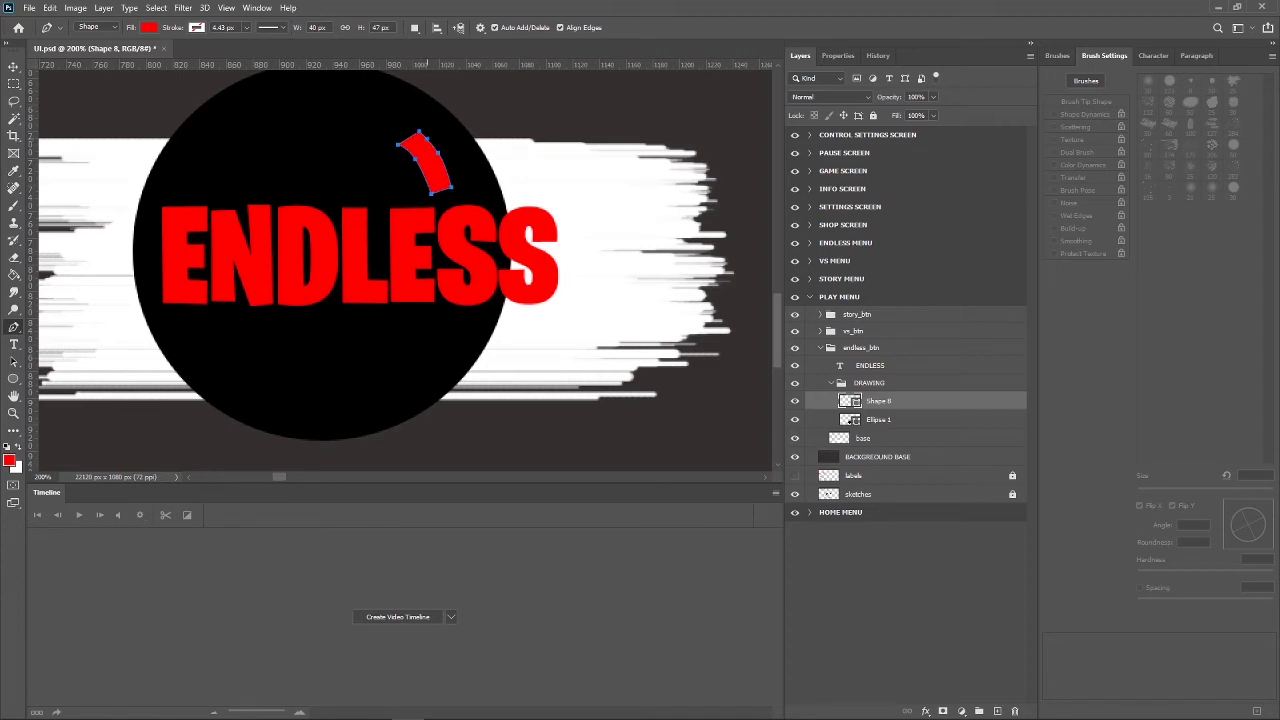
{"action": "left_click", "coordinate": [997, 711]}
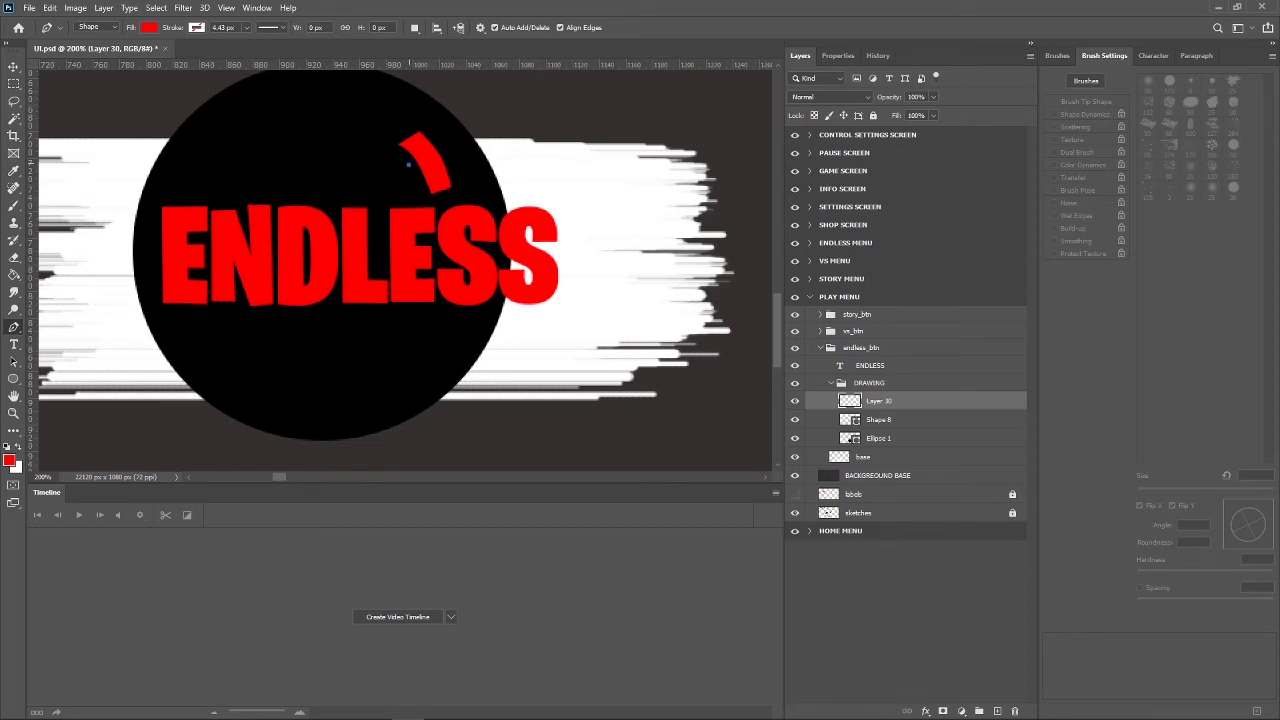
{"action": "left_click", "coordinate": [428, 155]}
{"action": "key", "text": "ctrl+z"}
Draw two red strips crossing over the band to form an X.
{"action": "left_click_drag", "start_coordinate": [409, 158], "coordinate": [444, 140]}
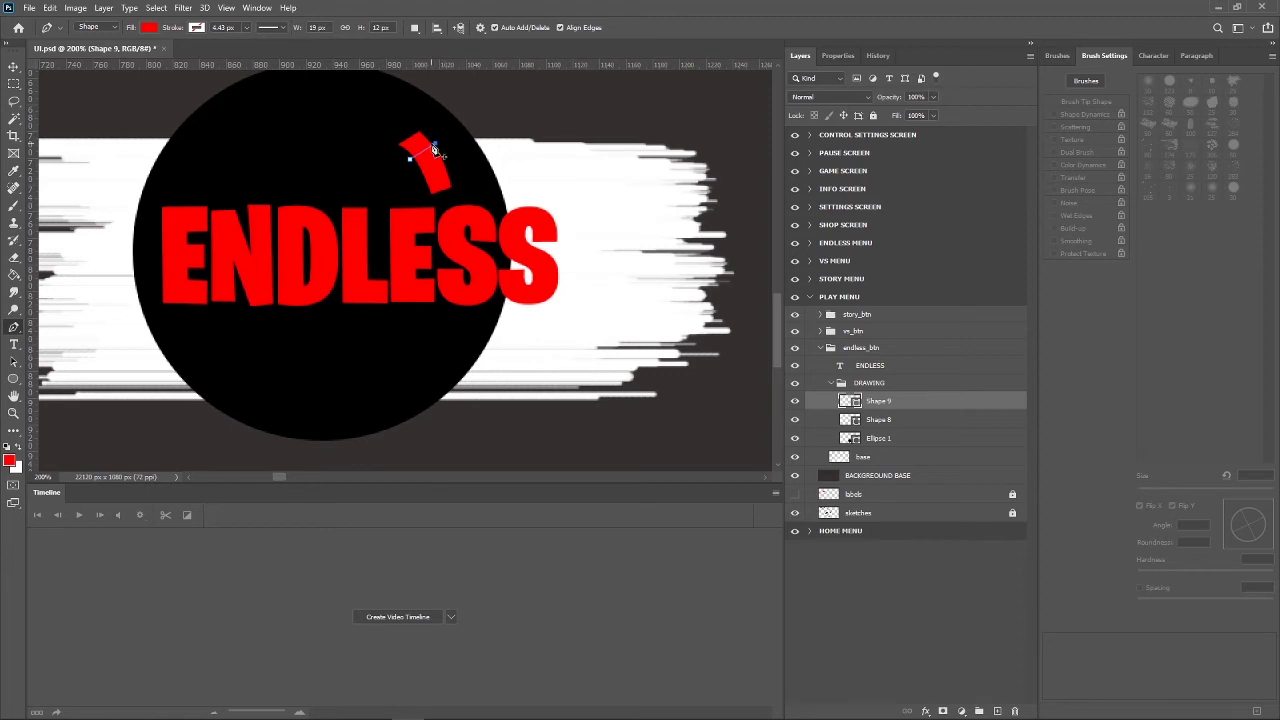
{"action": "left_click", "coordinate": [433, 147]}
{"action": "left_click_drag", "start_coordinate": [409, 160], "coordinate": [412, 165]}
{"action": "left_click", "coordinate": [417, 179]}
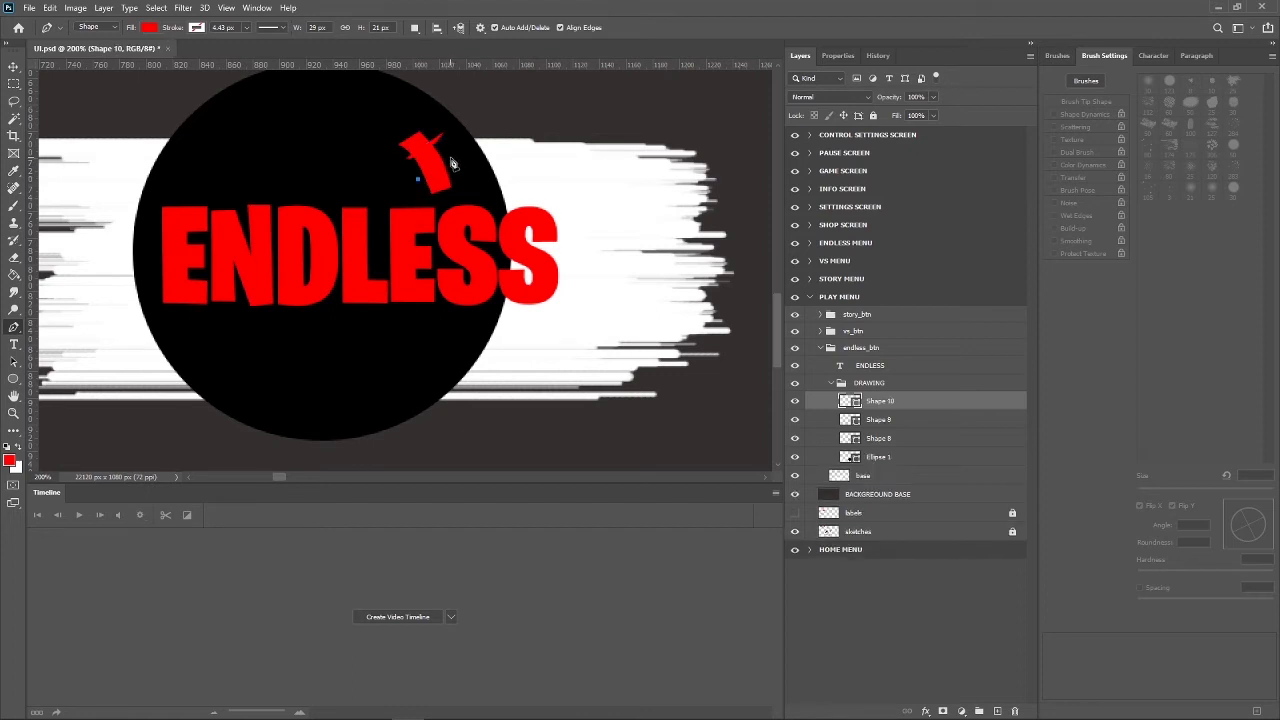
{"action": "left_click", "coordinate": [451, 158]}
{"action": "left_click", "coordinate": [464, 155]}
{"action": "left_click", "coordinate": [414, 189]}
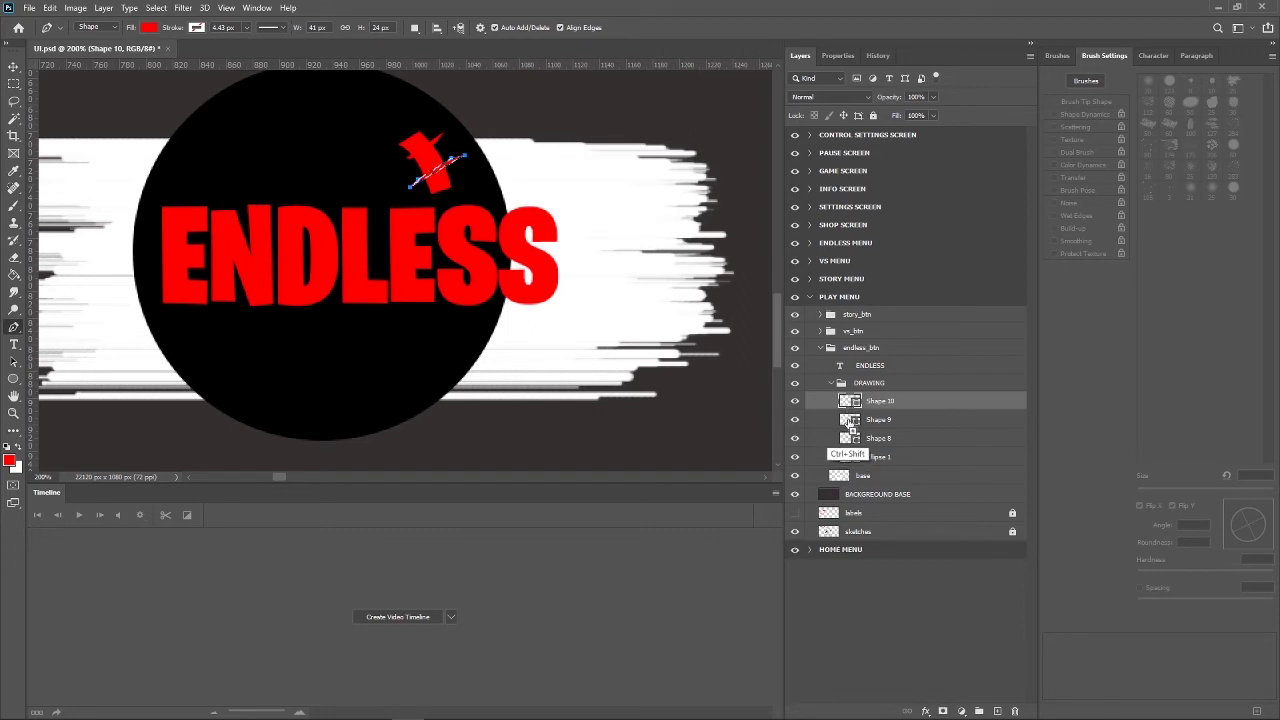
Try masking Shape 9, then add a layer mask to Shape 8 and select Shapes 9 and 10.
{"action": "left_click", "coordinate": [855, 437], "text": "ctrl"}
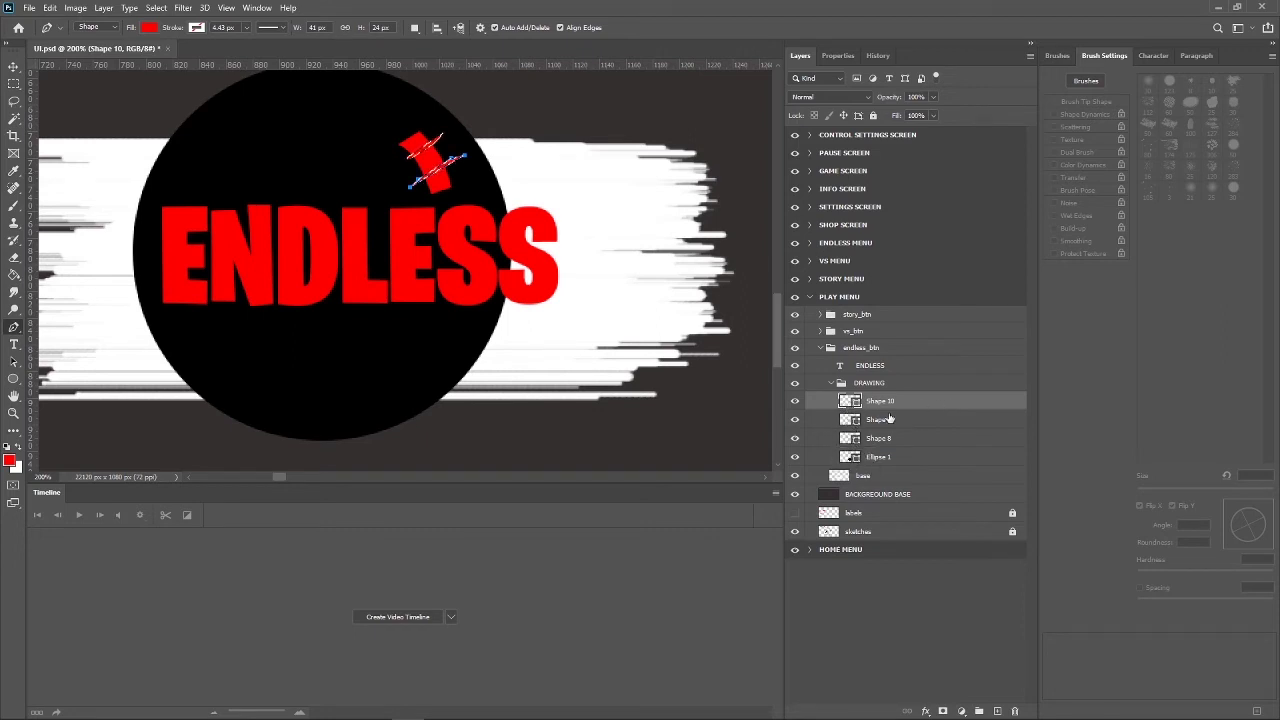
{"action": "left_click", "coordinate": [901, 419]}
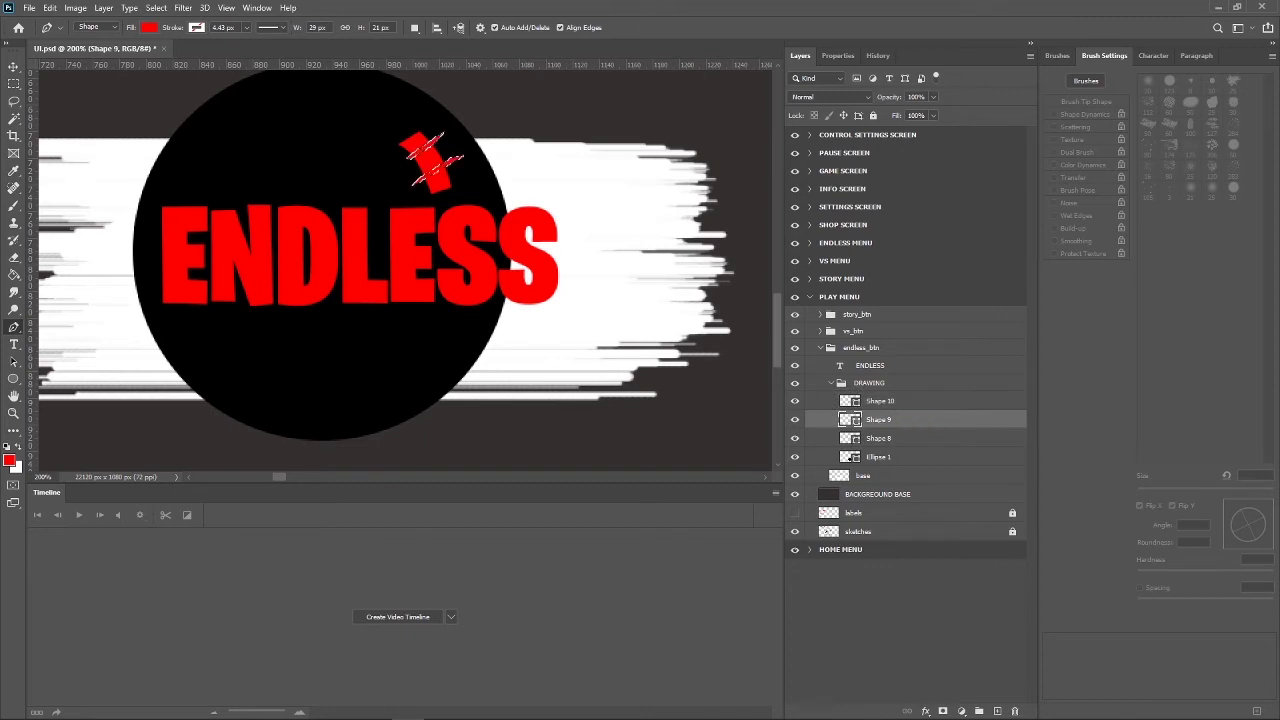
{"action": "left_click", "coordinate": [940, 709]}
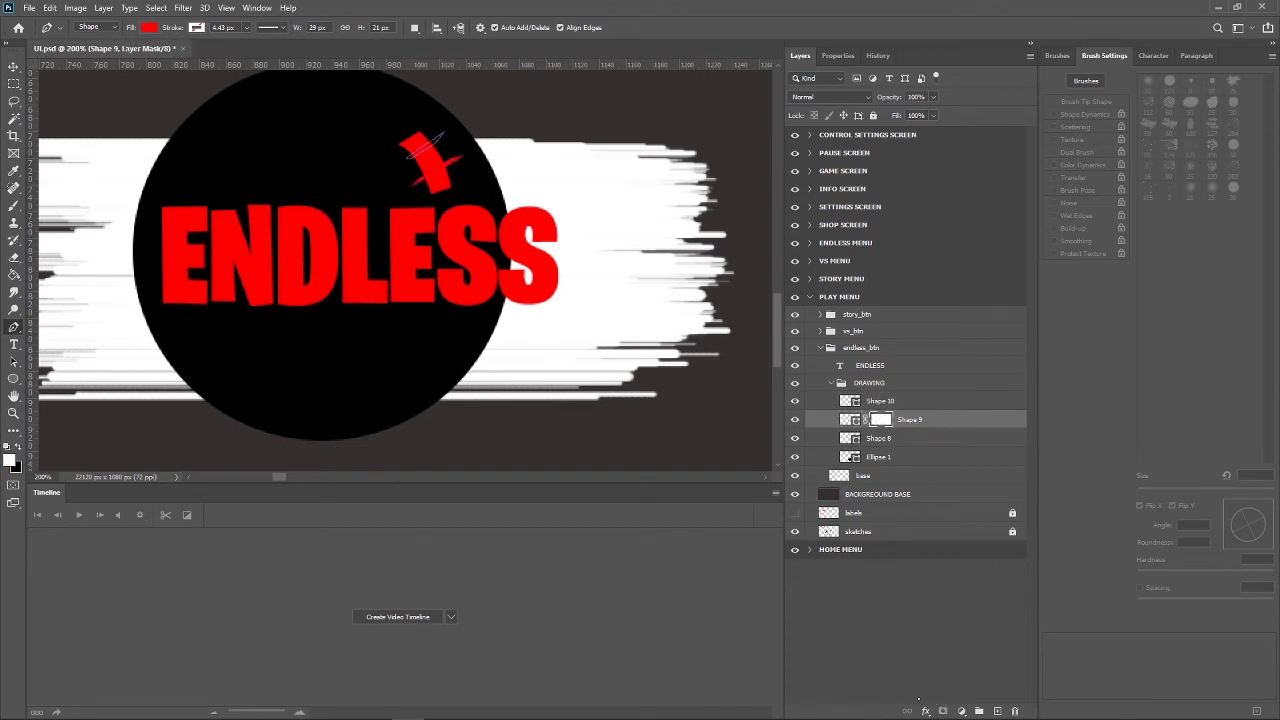
{"action": "key", "text": "ctrl+z"}
{"action": "left_click", "coordinate": [896, 438]}
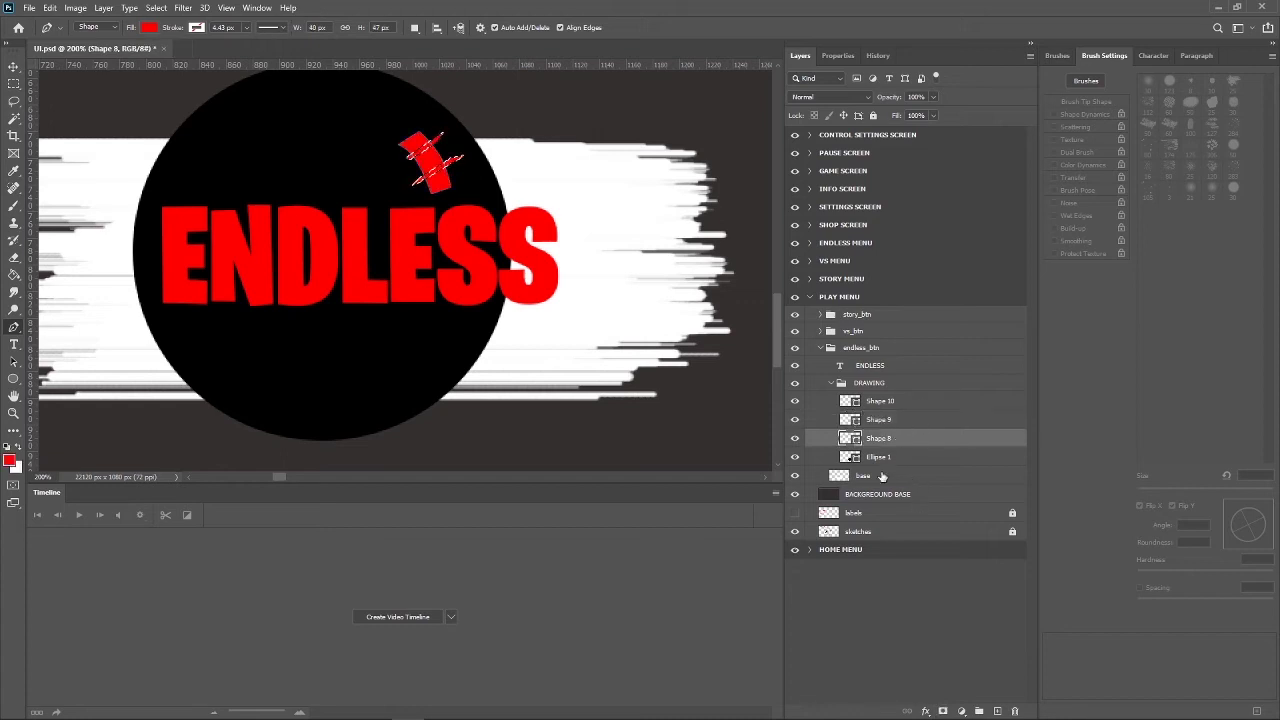
{"action": "left_click", "coordinate": [943, 711]}
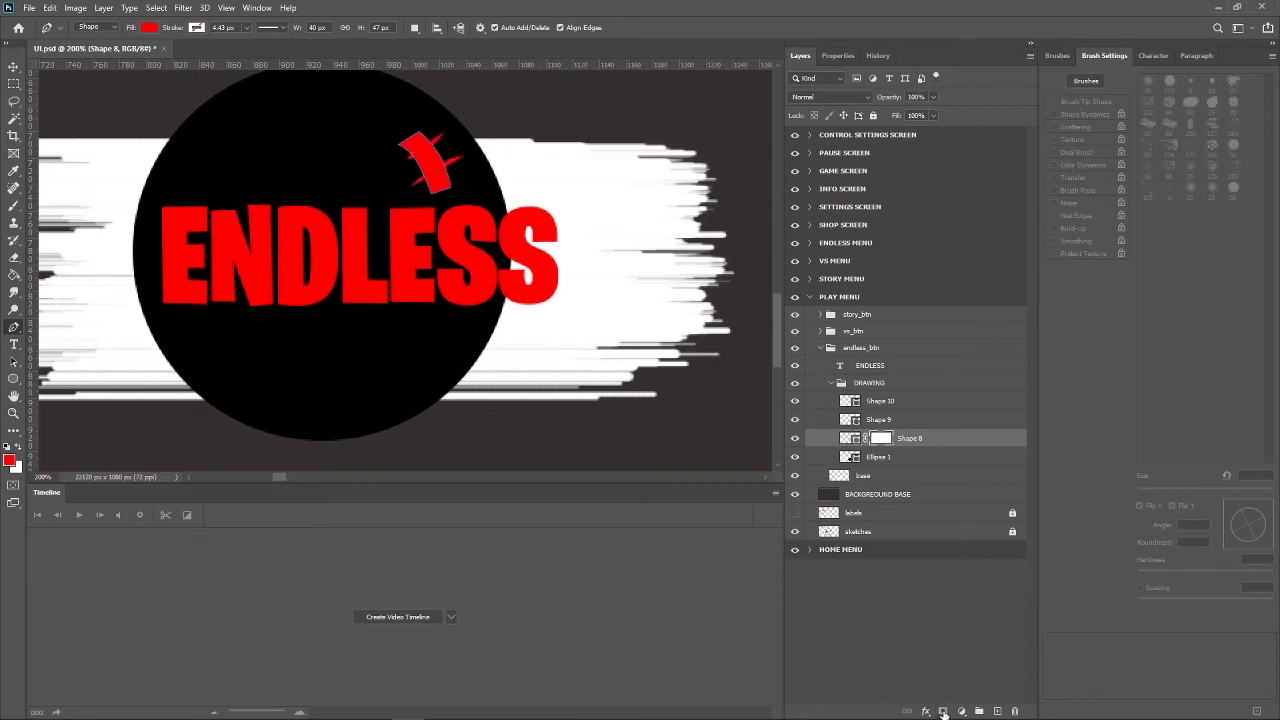
{"action": "left_click", "coordinate": [888, 420]}
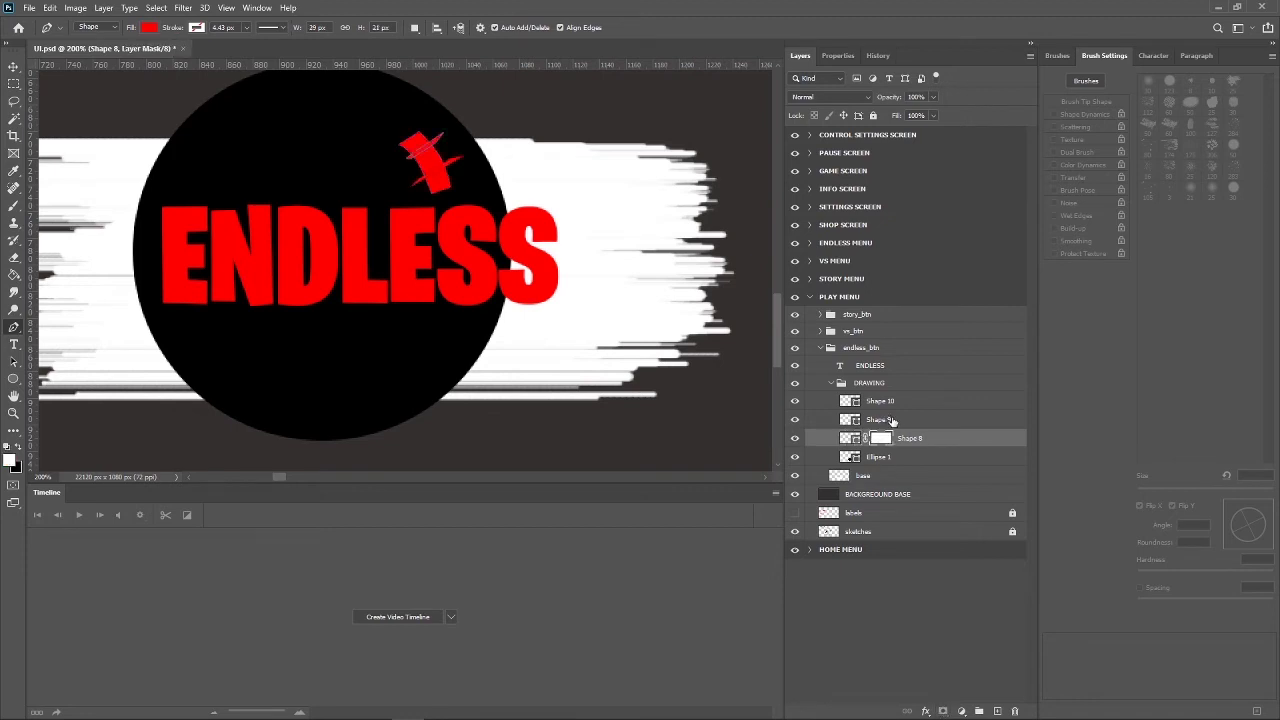
{"action": "left_click", "coordinate": [909, 404], "text": "shift"}
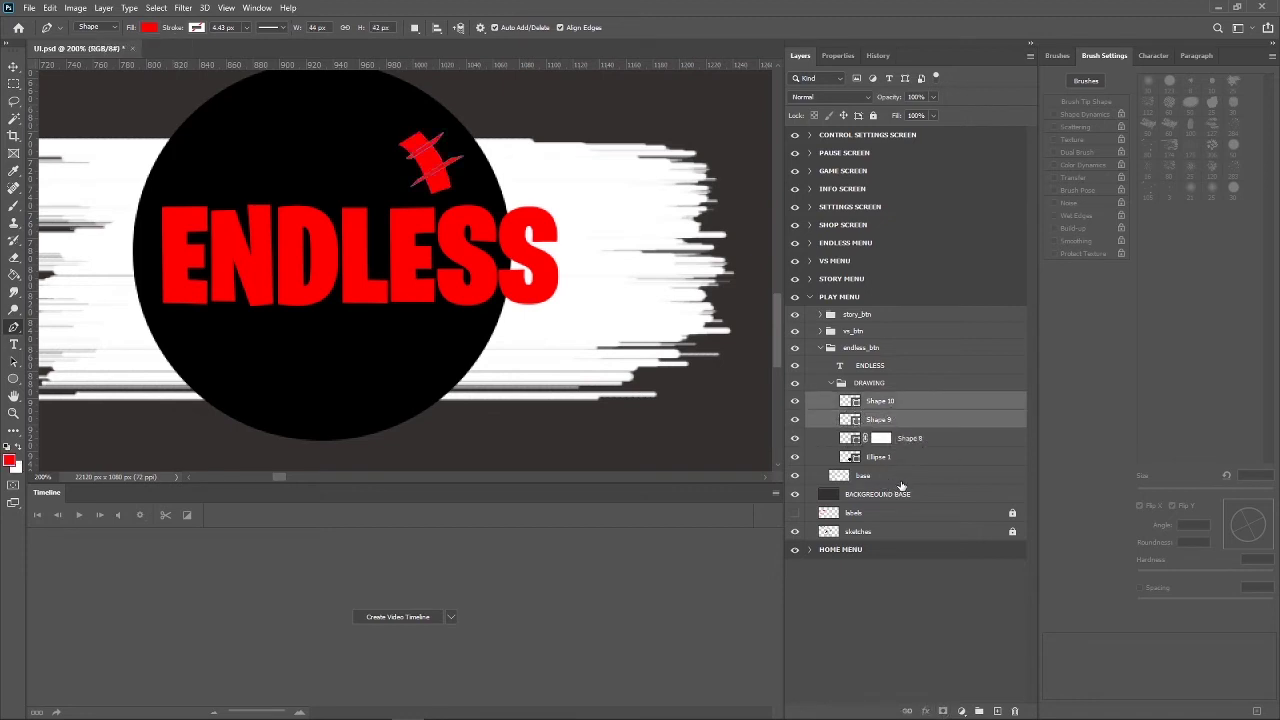
Remove the crossing strip layers and set Shape 8's fill to white.
{"action": "key", "text": "ctrl+e"}
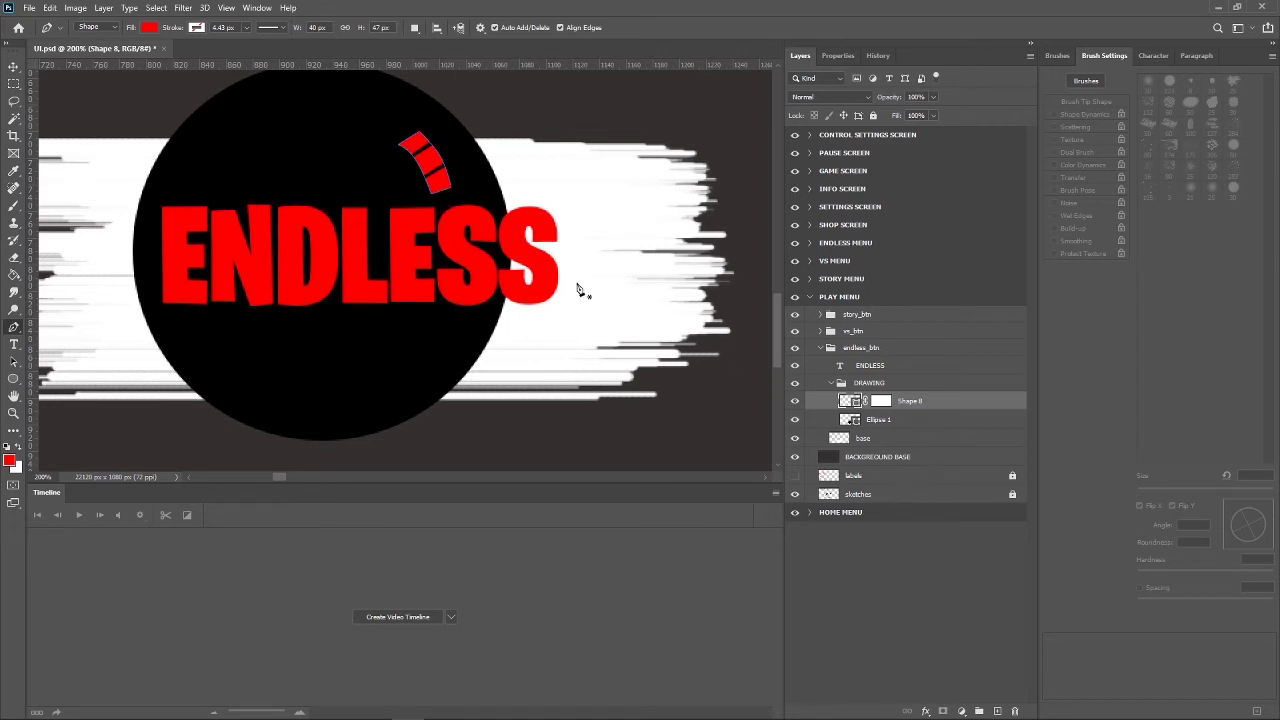
{"action": "left_click", "coordinate": [148, 27]}
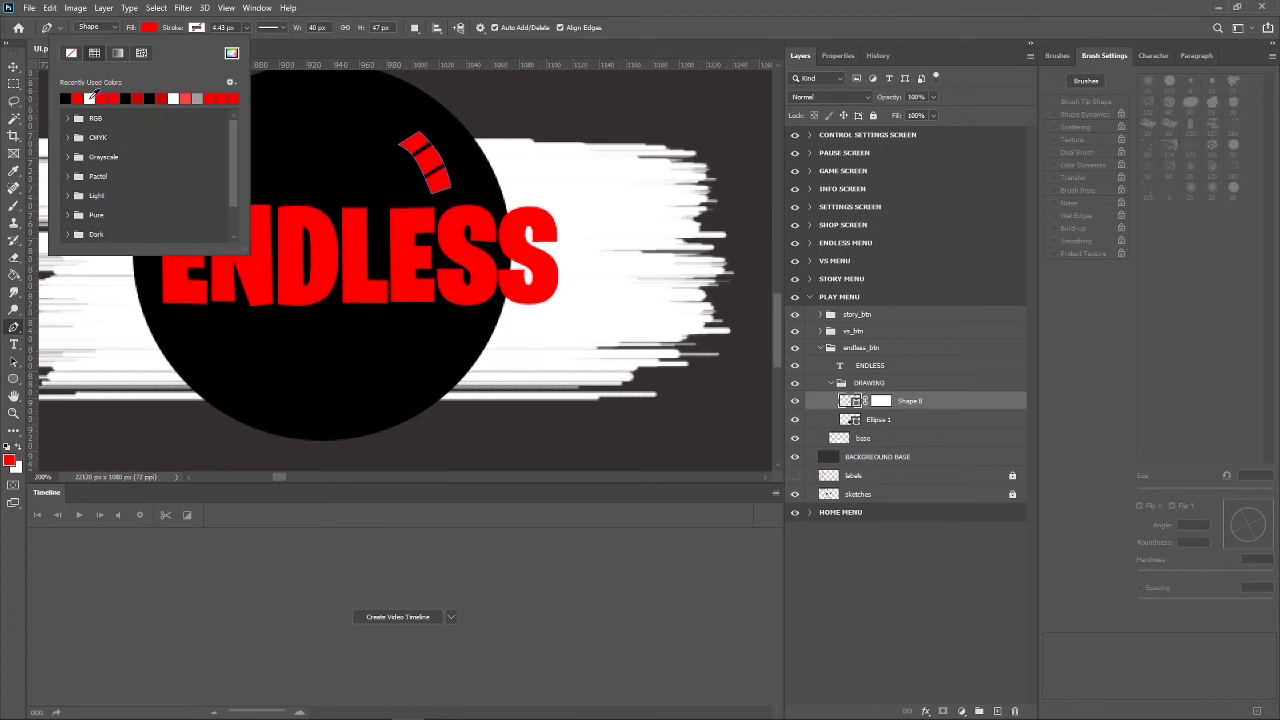
{"action": "left_click", "coordinate": [90, 97]}
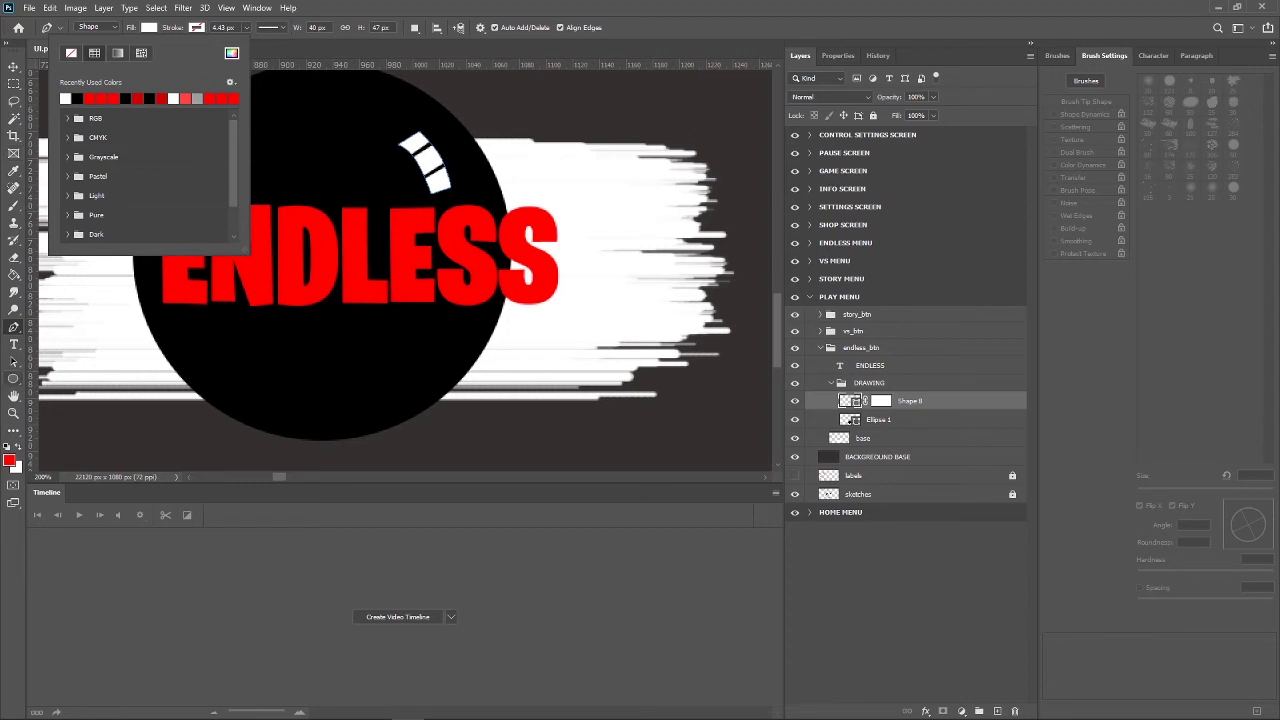
{"action": "left_click", "coordinate": [14, 257]}
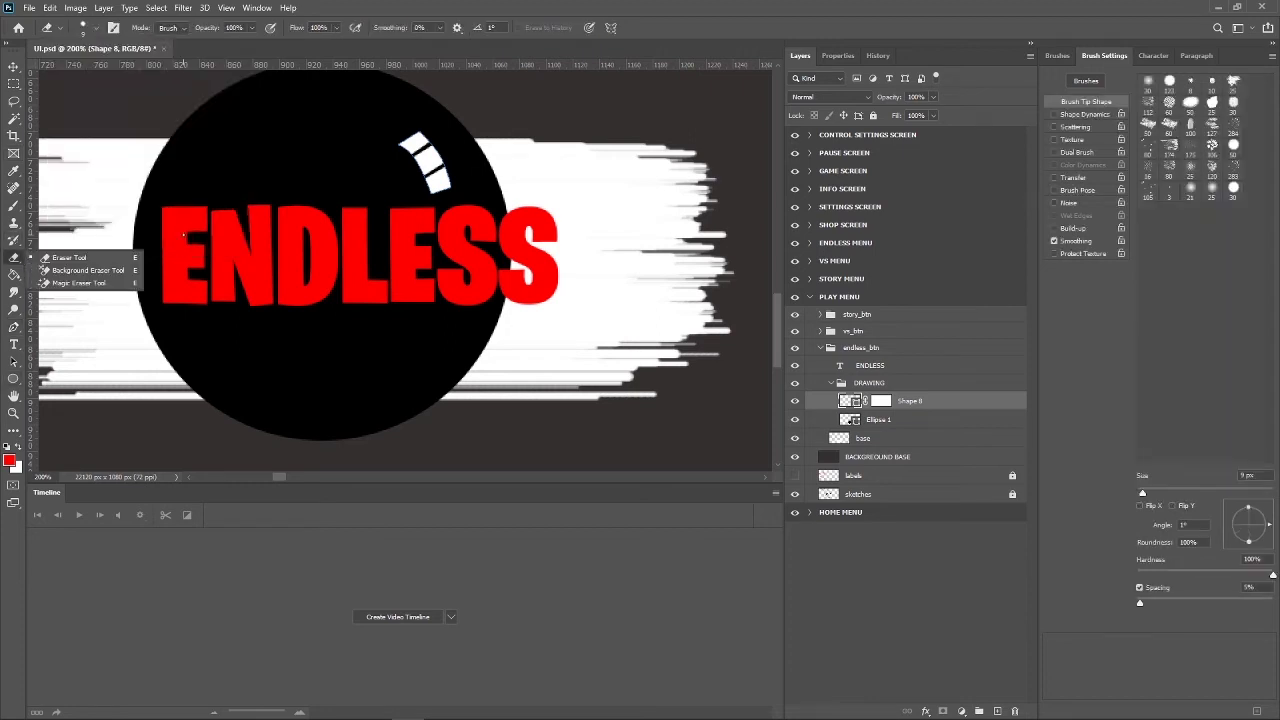
Paint black scatter-brush speckles on Shape 8's mask over the white bandage pieces at 400%.
{"action": "left_click", "coordinate": [880, 402]}
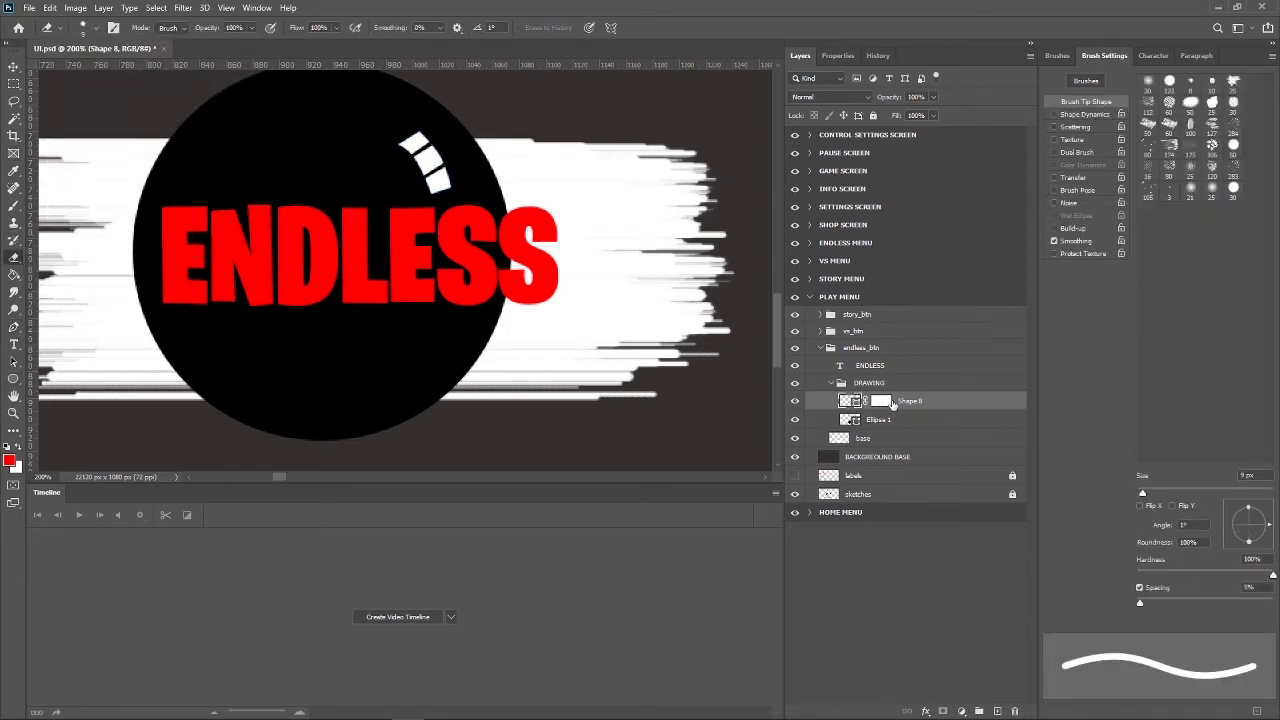
{"action": "key", "text": "ctrl+plus"}
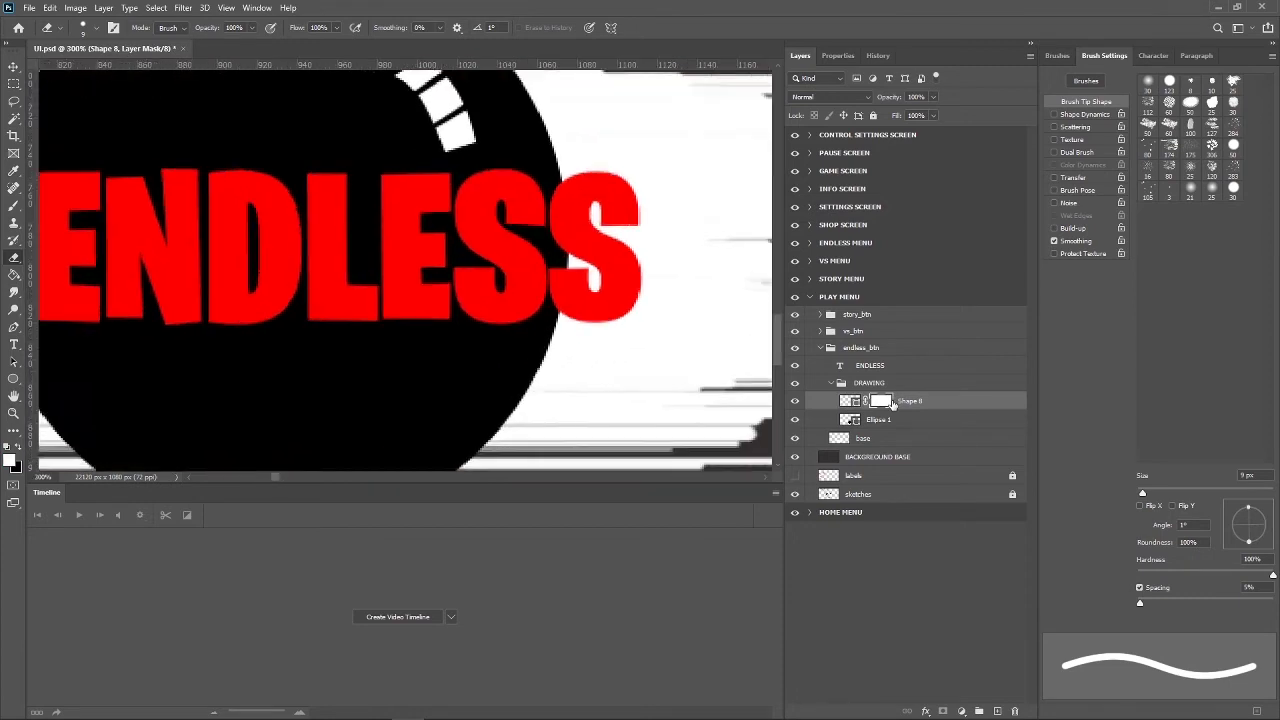
{"action": "key", "text": "ctrl+plus"}
{"action": "left_click_drag", "start_coordinate": [578, 180], "coordinate": [609, 343]}
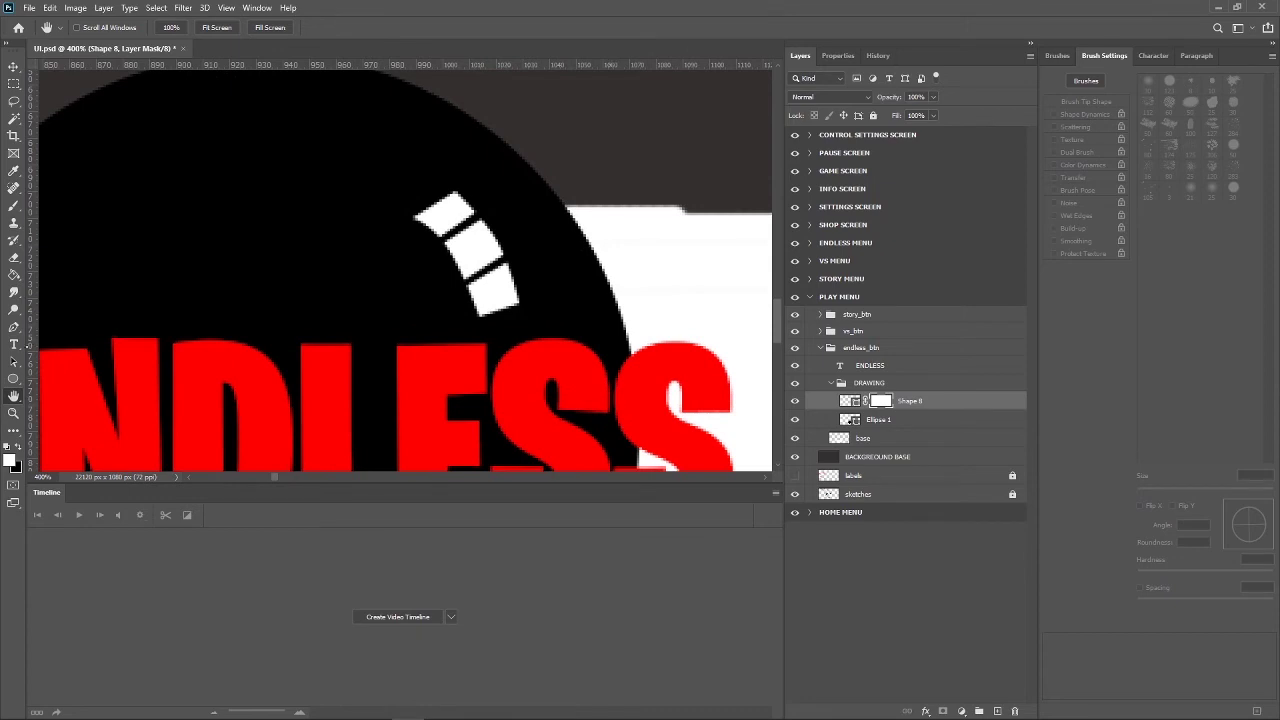
{"action": "left_click", "coordinate": [13, 205]}
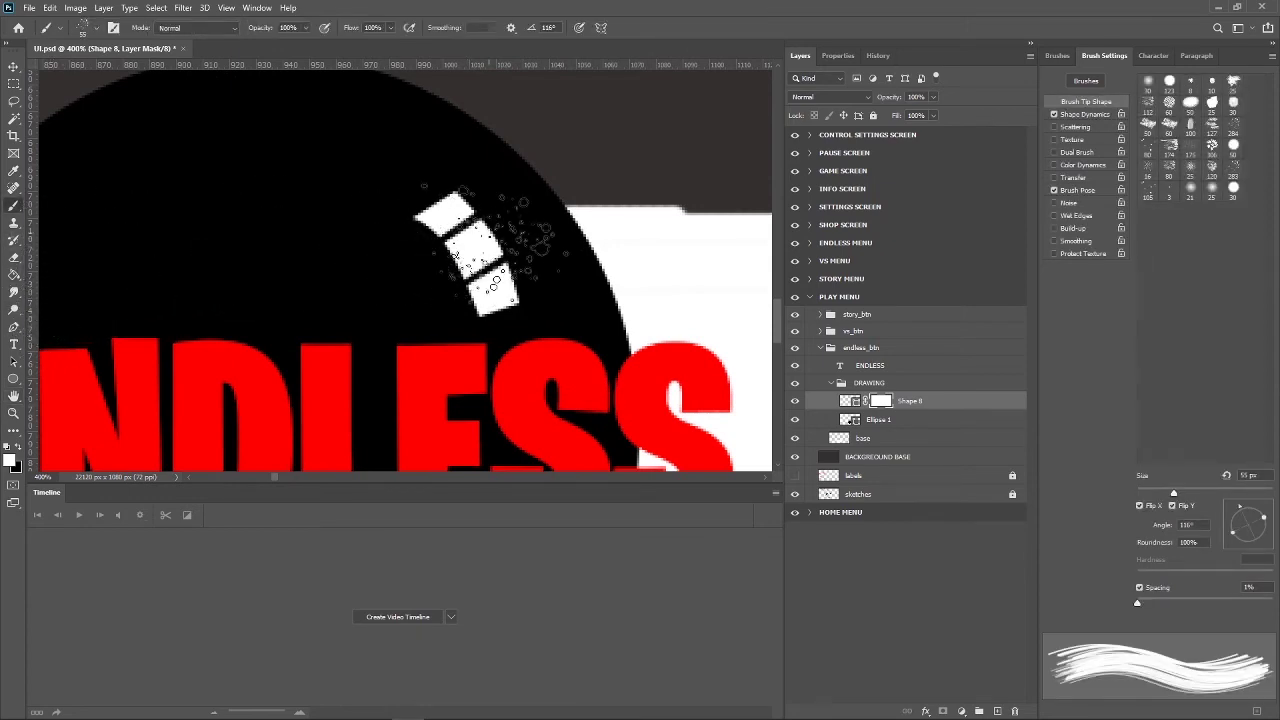
{"action": "key", "text": "x"}
{"action": "left_click", "coordinate": [483, 237]}
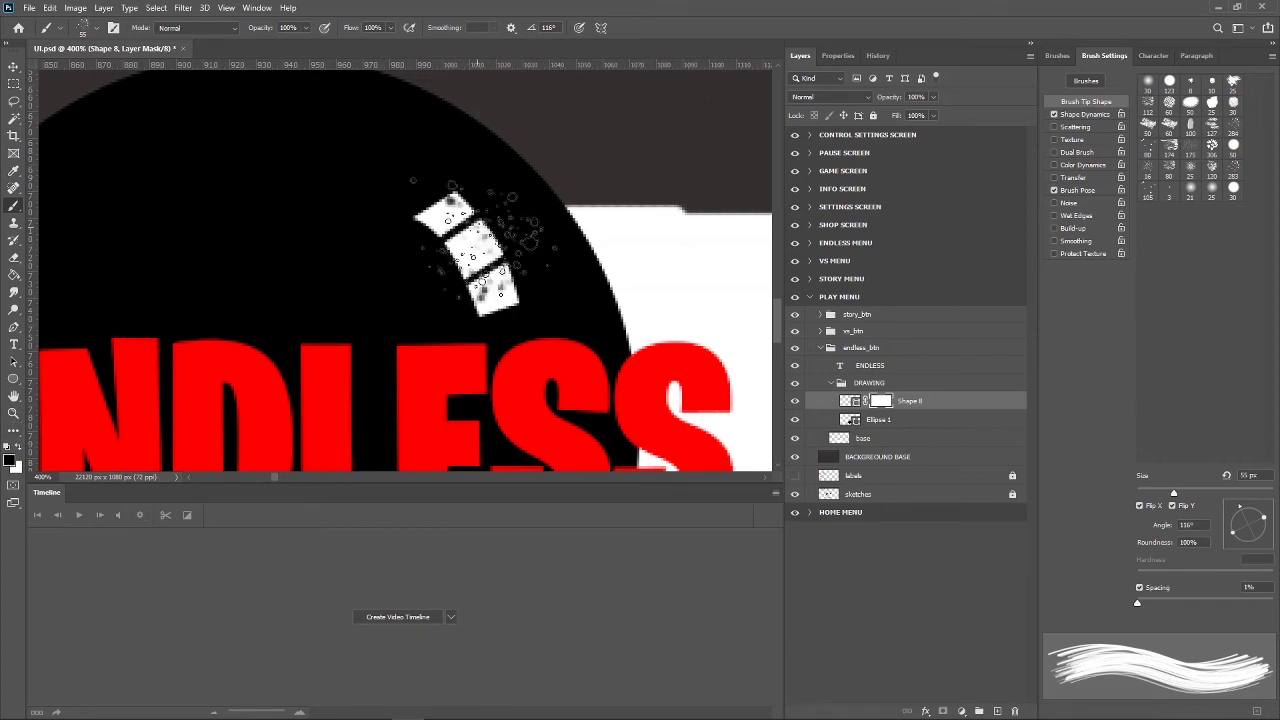
{"action": "key", "text": "ctrl+minus"}
{"action": "key", "text": "ctrl+minus"}
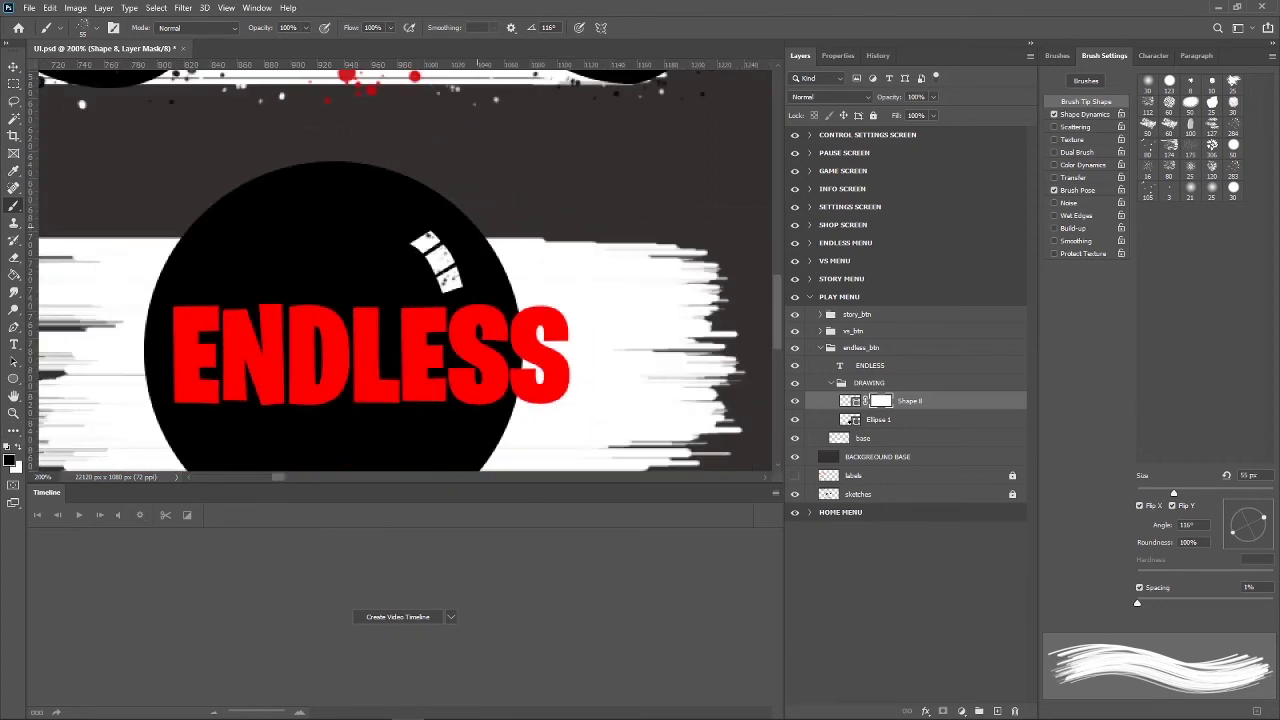
{"action": "key", "text": "ctrl+plus"}
{"action": "key", "text": "ctrl+plus"}
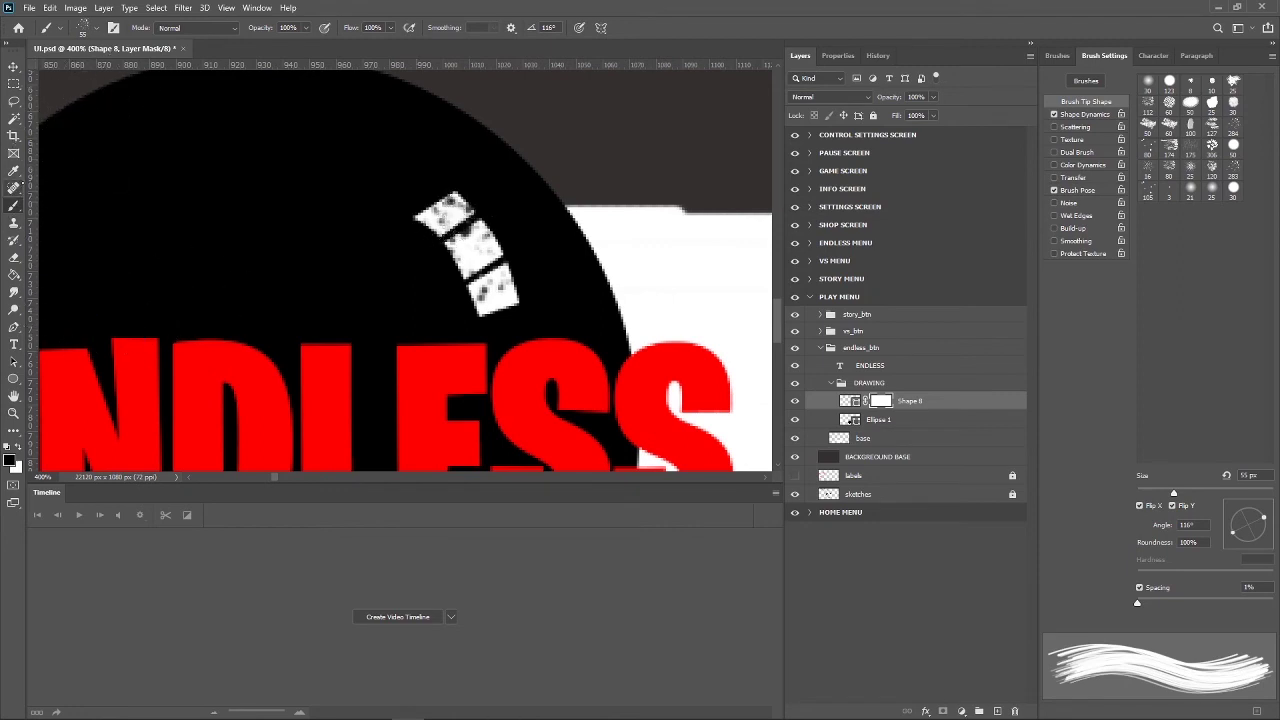
{"action": "left_click", "coordinate": [14, 101]}
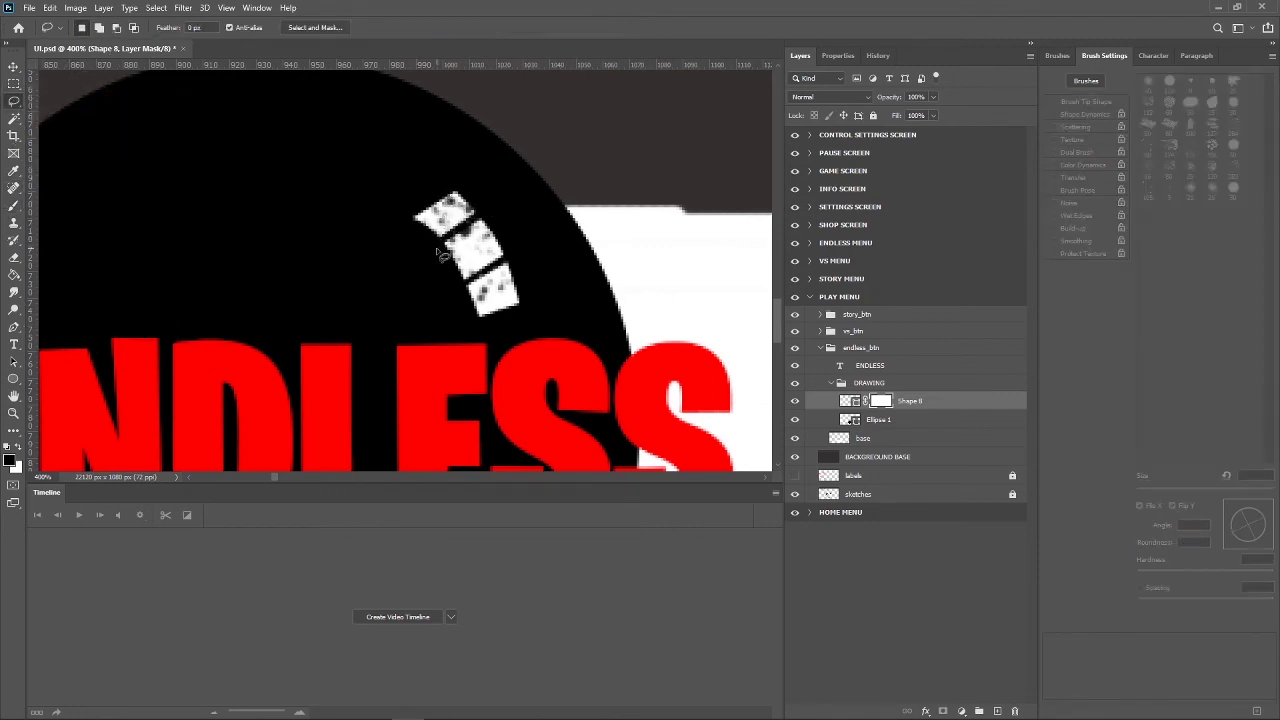
Lasso two diagonal strips crossing the bandage and set white as the painting colour.
{"action": "mouse_move", "coordinate": [440, 252]}
{"action": "left_mouse_down"}
{"action": "mouse_move", "coordinate": [427, 315]}
{"action": "mouse_move", "coordinate": [456, 288]}
{"action": "mouse_move", "coordinate": [444, 252]}
{"action": "mouse_move", "coordinate": [540, 215]}
{"action": "mouse_move", "coordinate": [510, 248]}
{"action": "mouse_move", "coordinate": [487, 232]}
{"action": "left_mouse_up"}
{"action": "key", "text": "shift"}
{"action": "key", "text": "x"}
{"action": "left_click", "coordinate": [14, 205]}
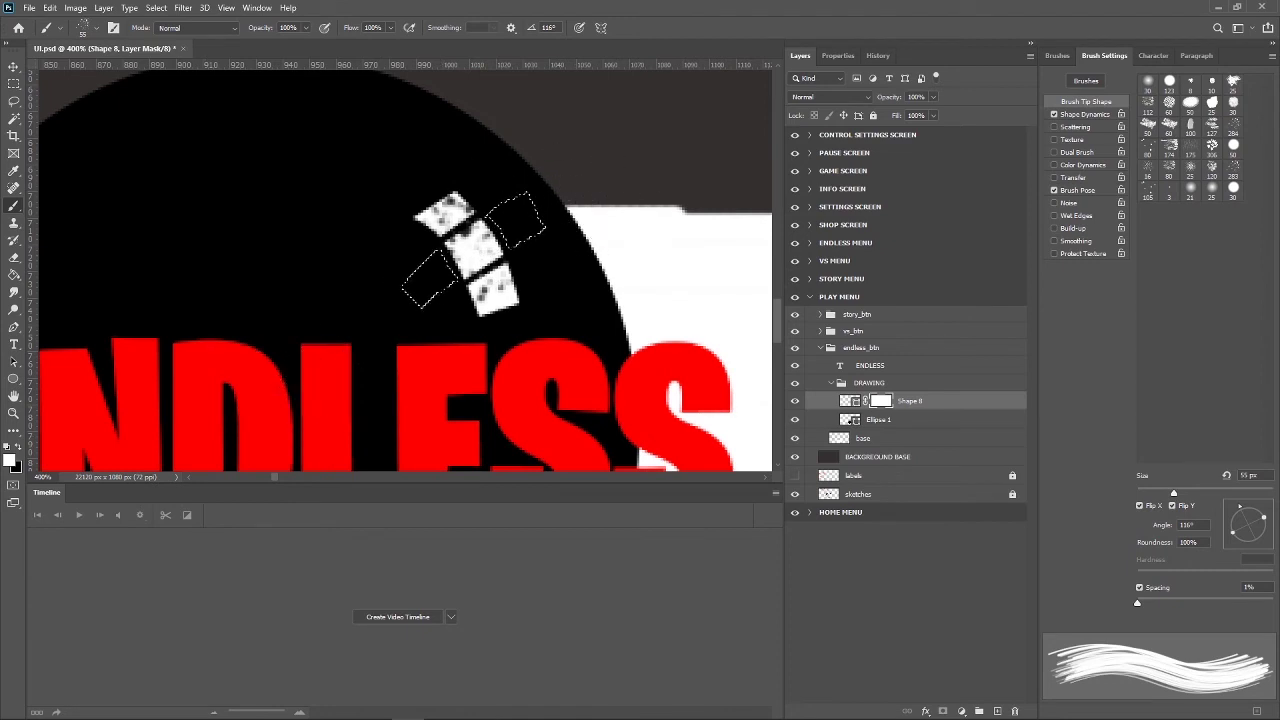
{"action": "key", "text": "ctrl+2"}
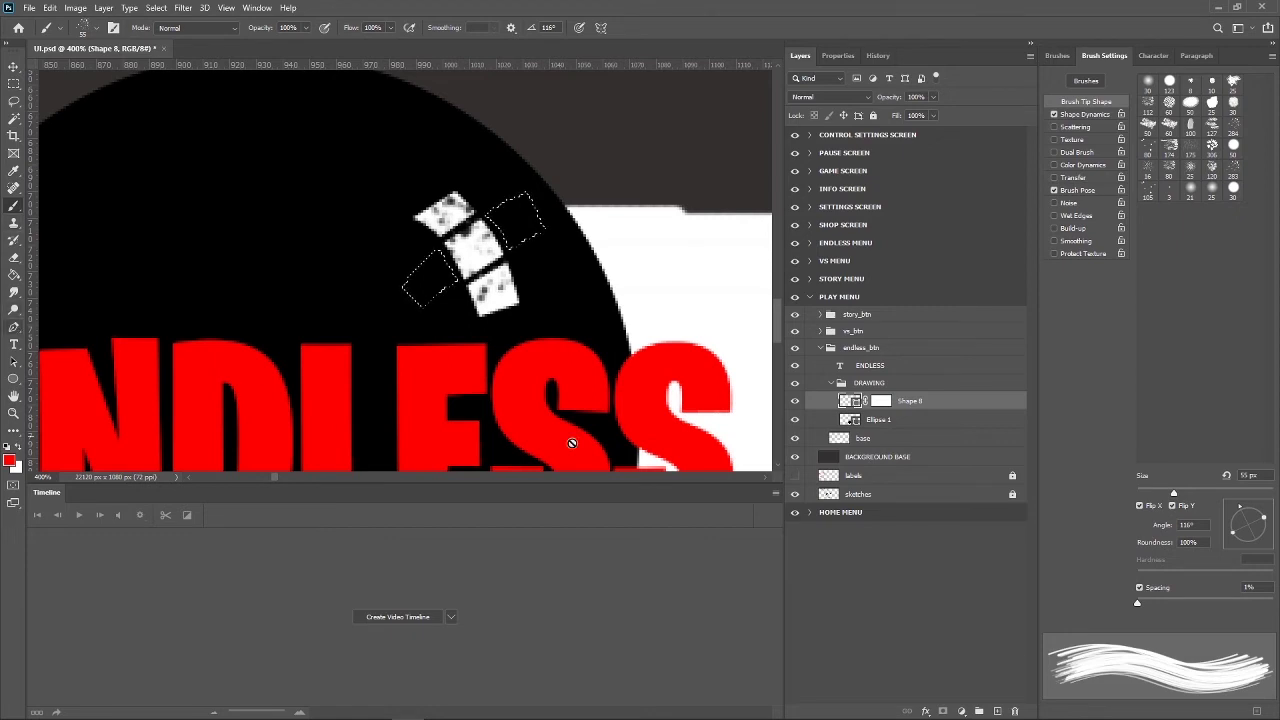
Paint the selected bandage cross arms white on a new layer.
{"action": "left_click", "coordinate": [998, 710]}
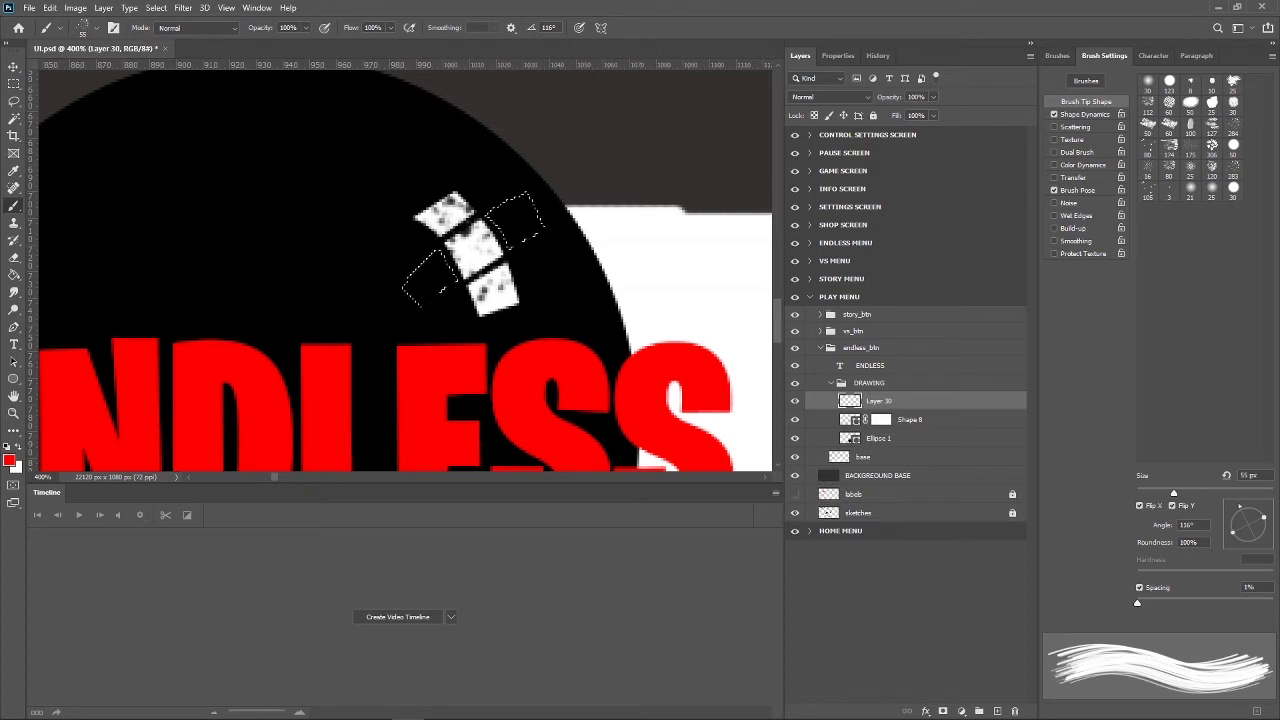
{"action": "key", "text": "x"}
{"action": "left_click", "coordinate": [475, 246]}
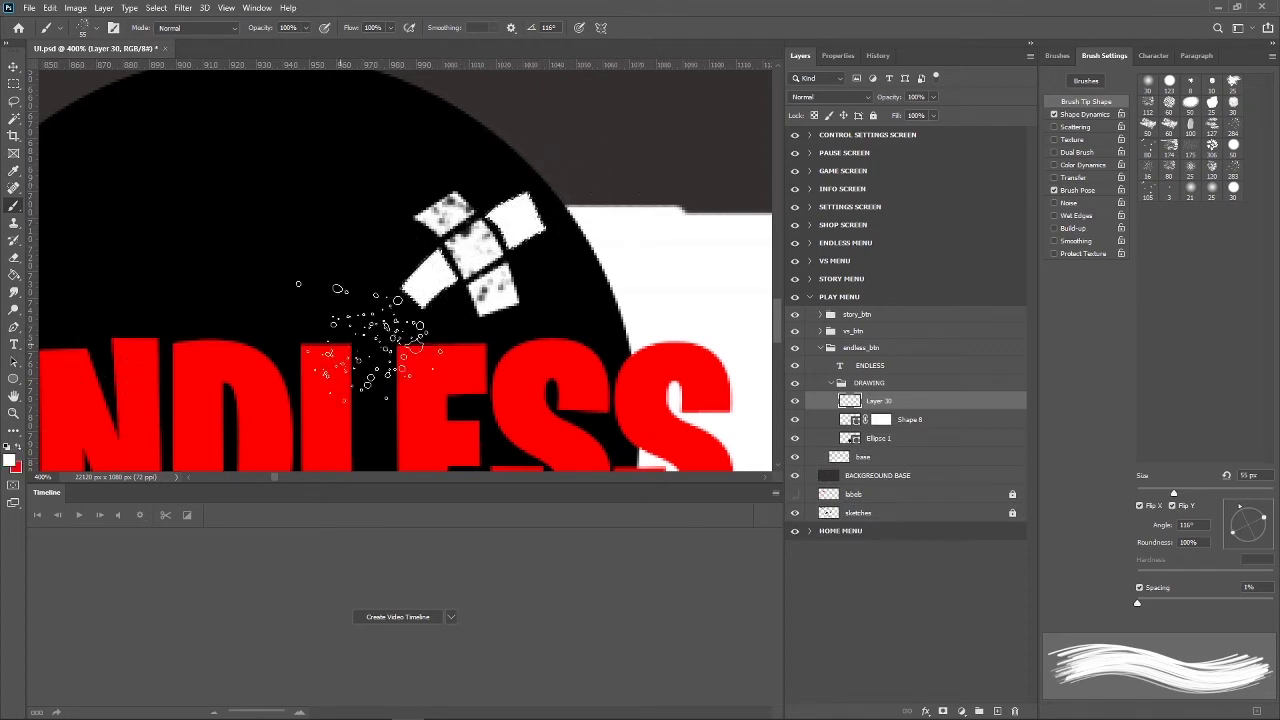
{"action": "right_click", "coordinate": [926, 421]}
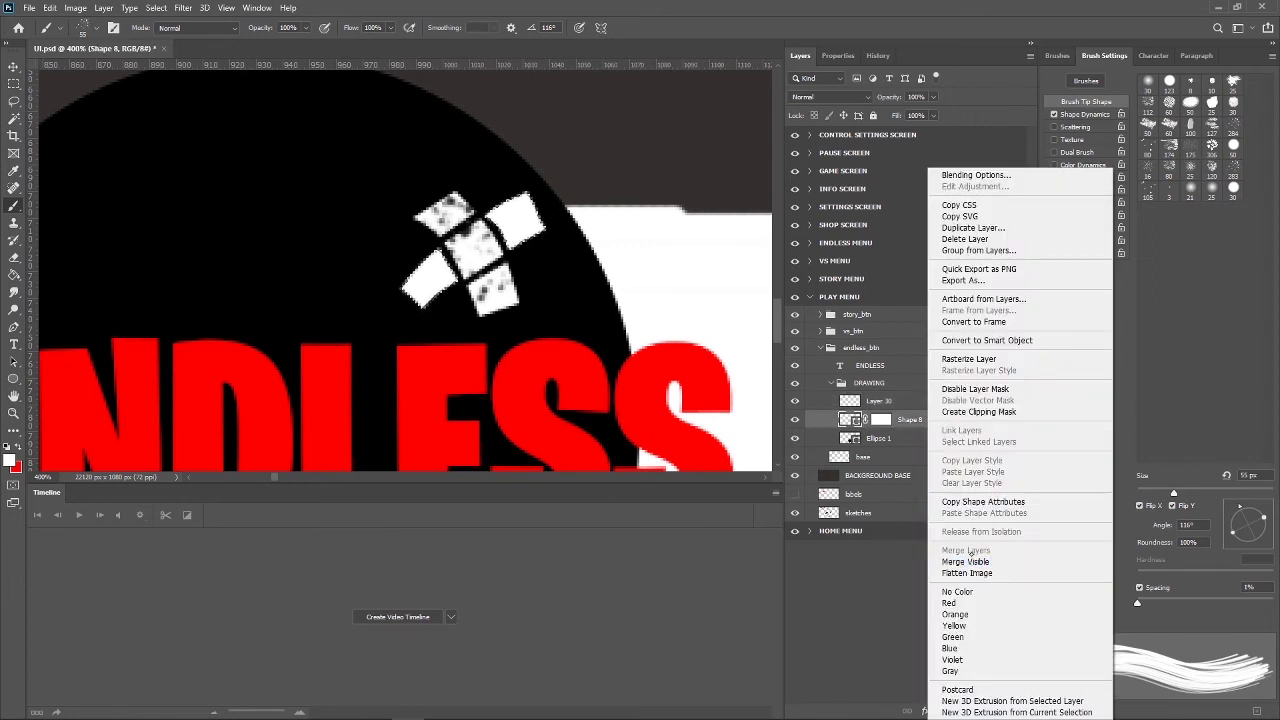
{"action": "key", "text": "Escape"}
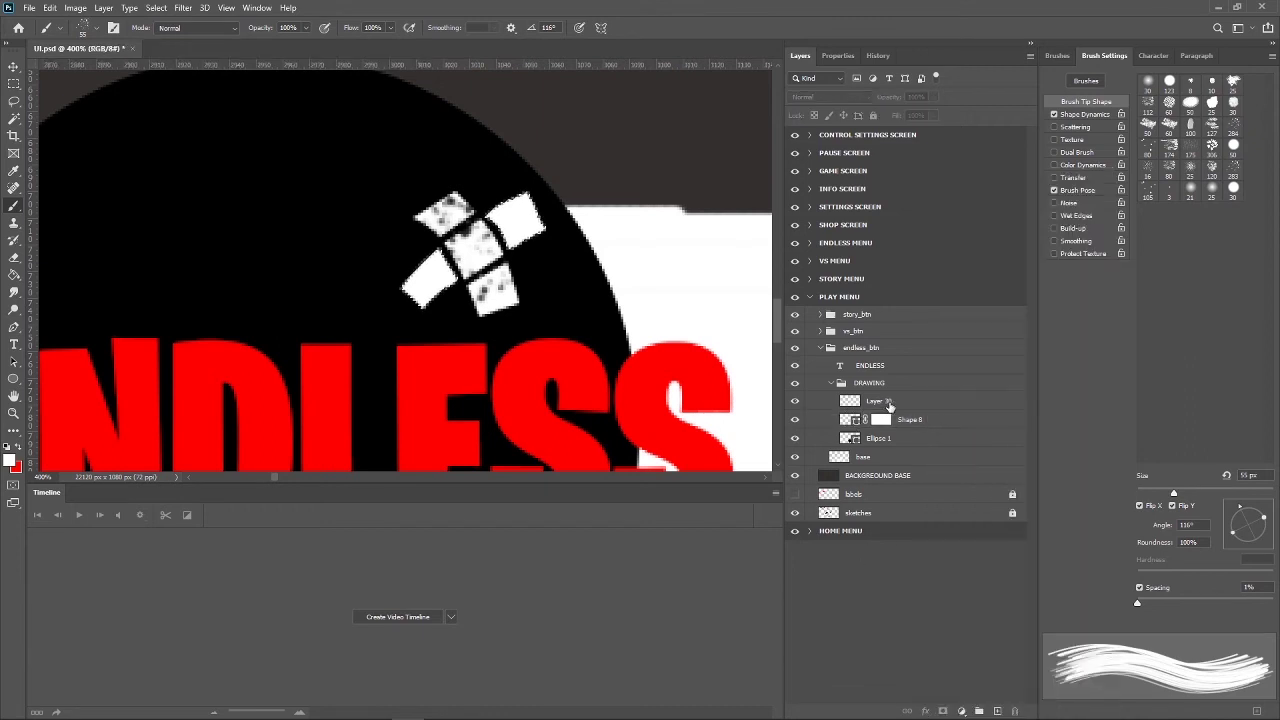
{"action": "left_click", "coordinate": [880, 400]}
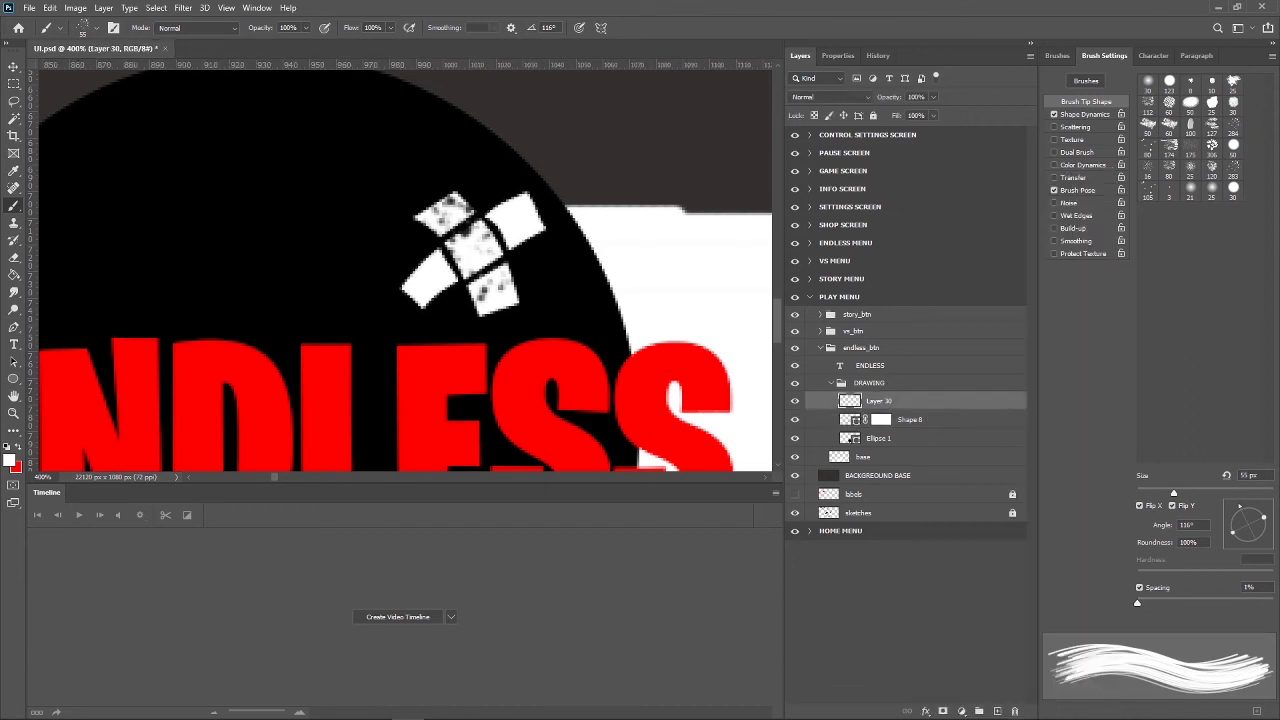
{"action": "key", "text": "ctrl+minus"}
{"action": "key", "text": "ctrl+minus"}
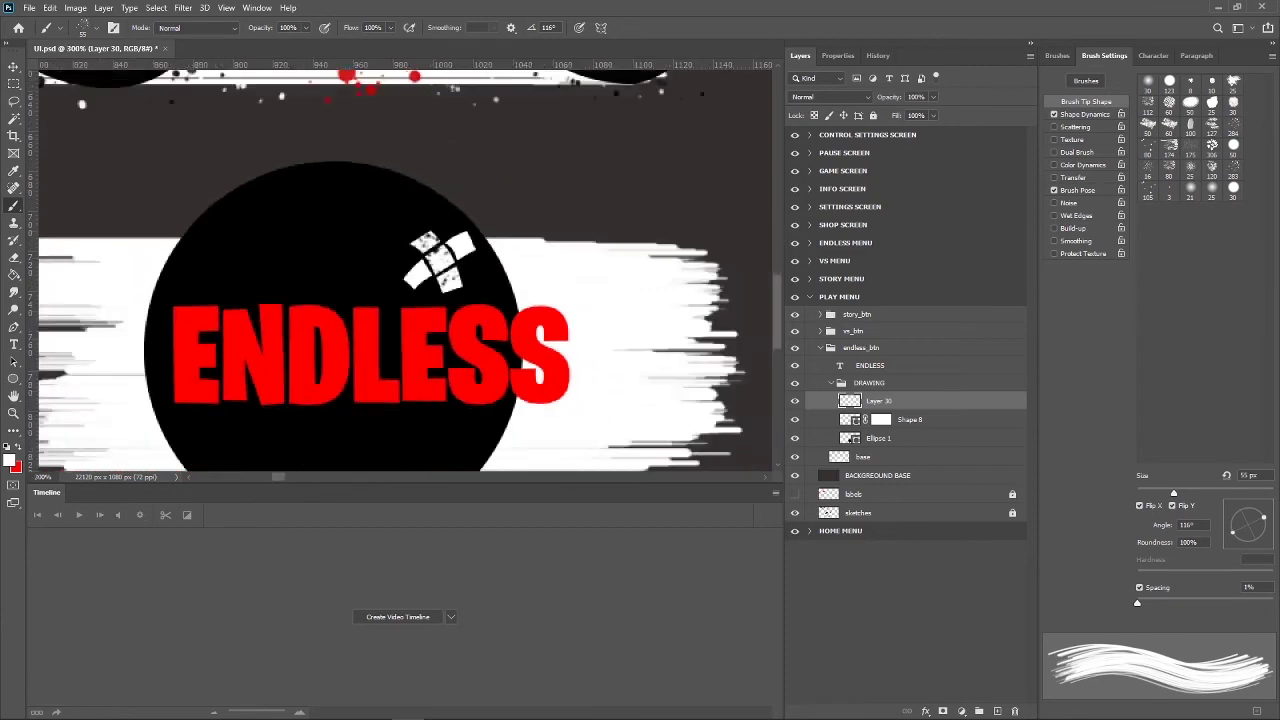
{"action": "key", "text": "ctrl+minus"}
{"action": "key", "text": "ctrl+minus"}
{"action": "key", "text": "ctrl+plus"}
{"action": "key", "text": "ctrl+plus"}
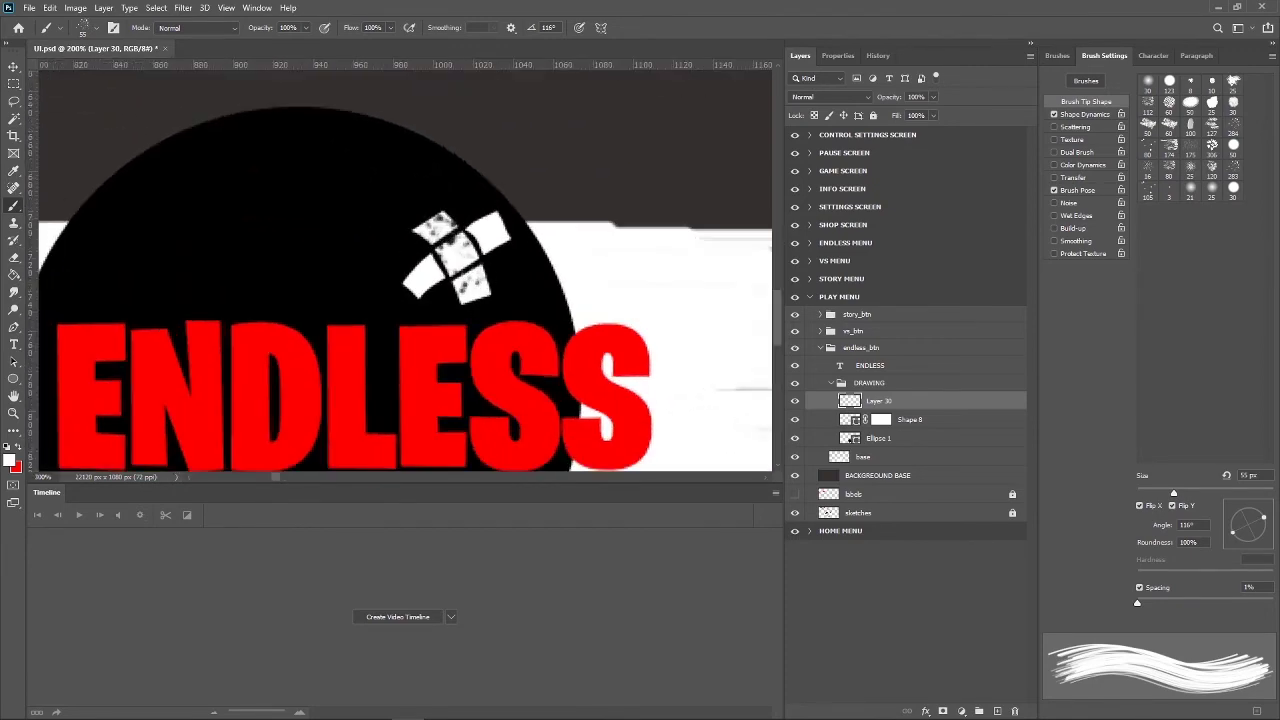
Paint white dabs on another new layer, mask Layer 30, then delete Layer 31.
{"action": "left_click", "coordinate": [996, 711]}
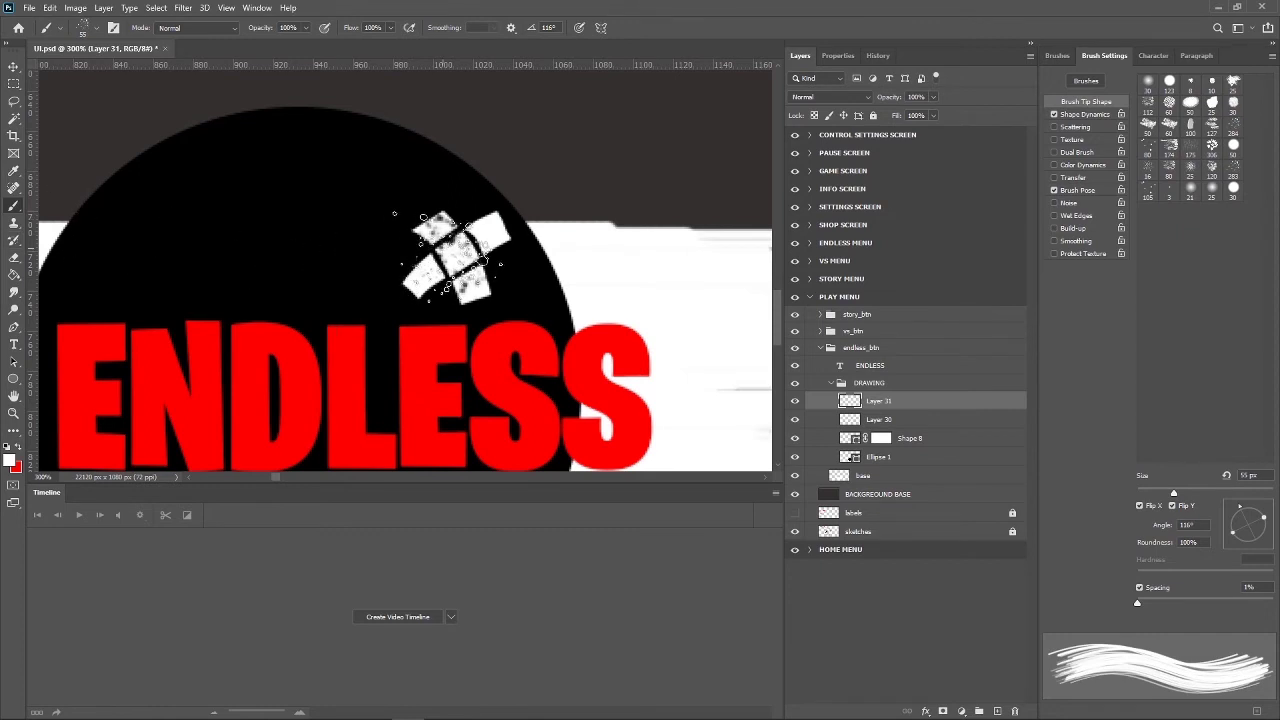
{"action": "left_click", "coordinate": [455, 255]}
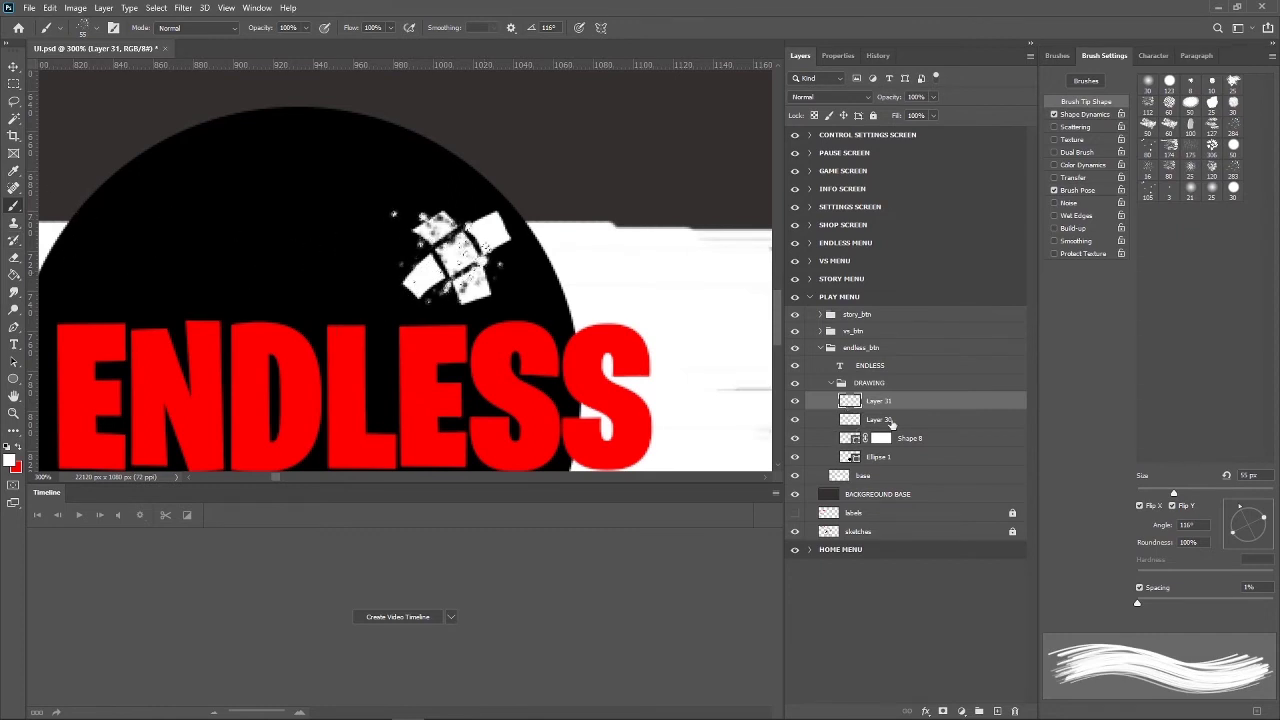
{"action": "left_click", "coordinate": [895, 419]}
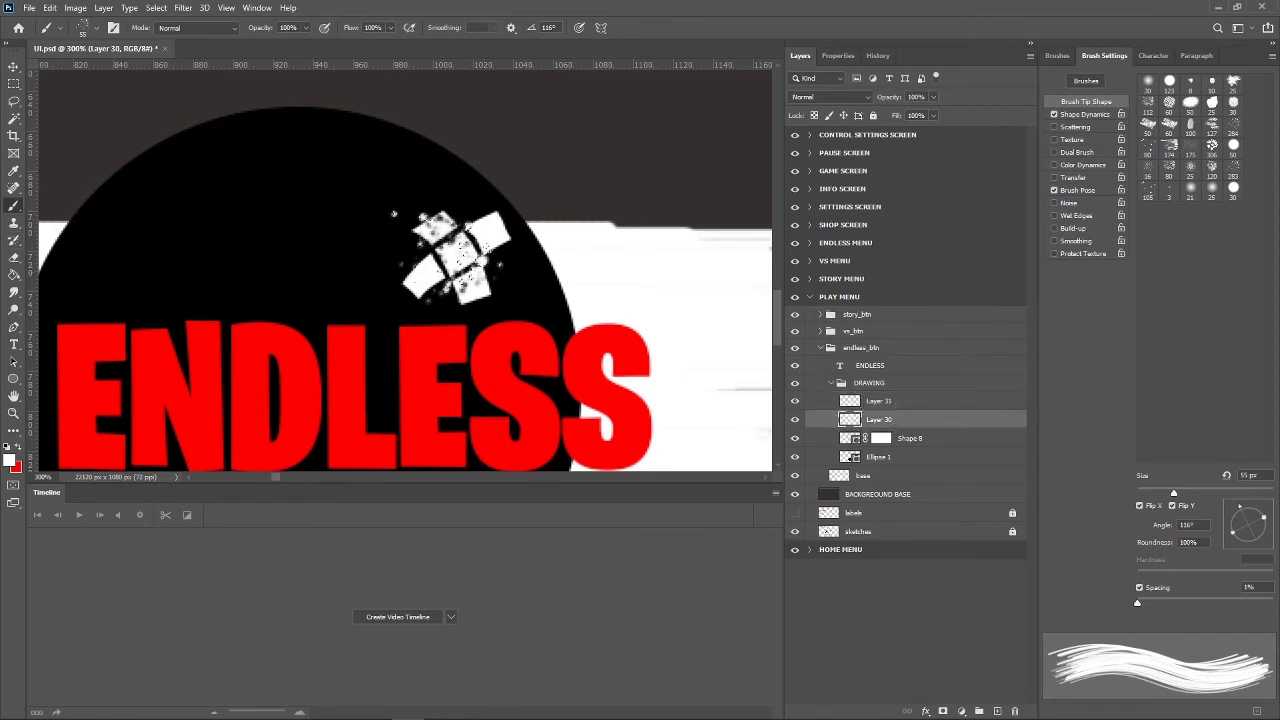
{"action": "left_click", "coordinate": [942, 711]}
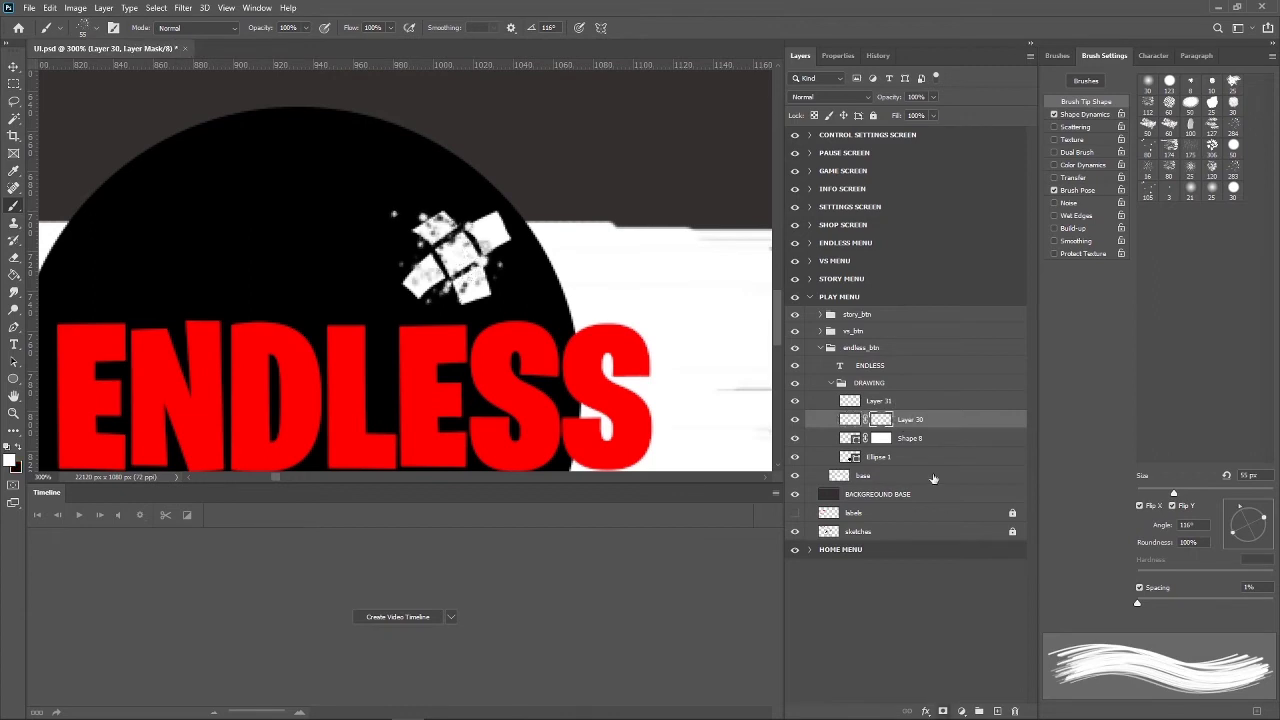
{"action": "left_click", "coordinate": [905, 402]}
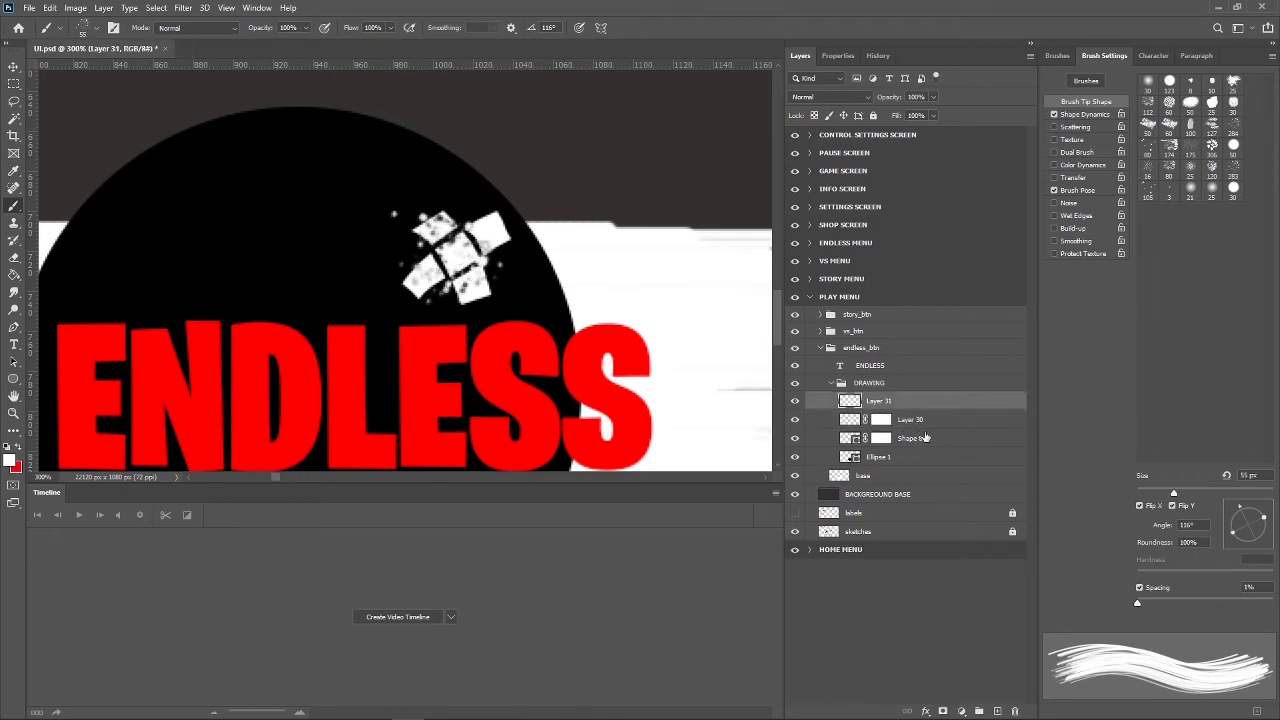
{"action": "key", "text": "Delete"}
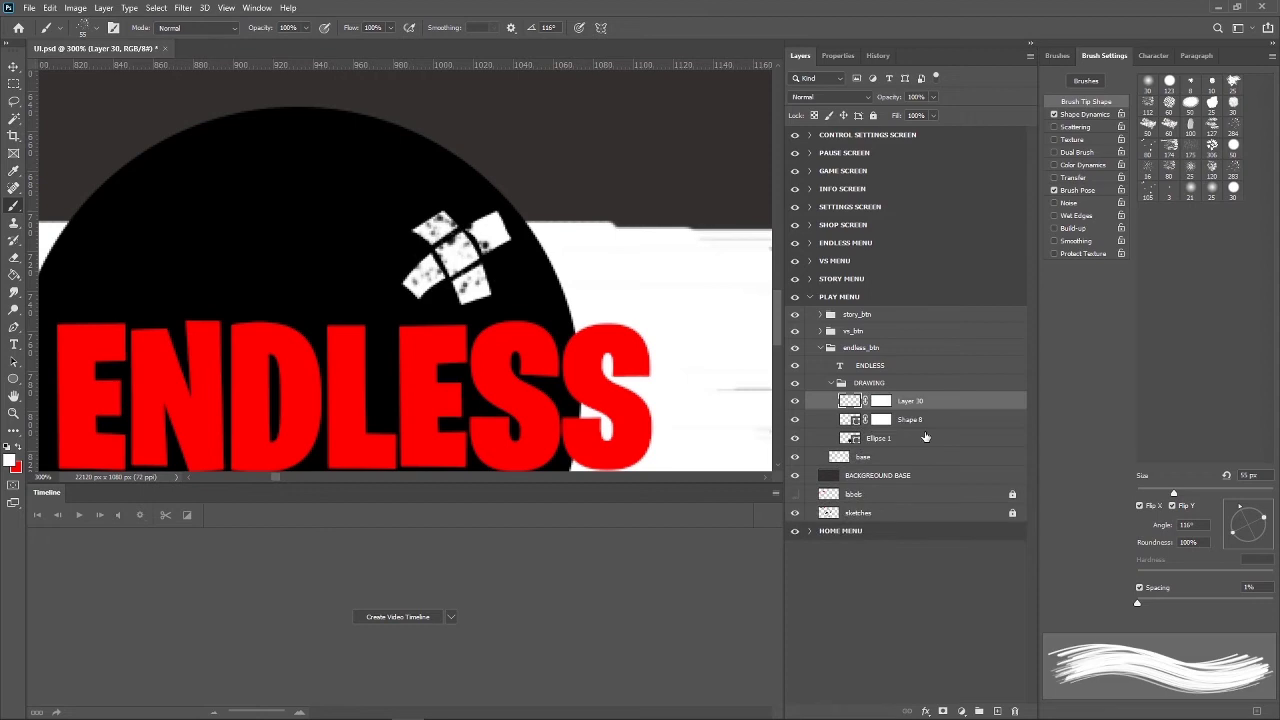
Add a new layer in the DRAWING group and fill the bandage's cross marks white.
{"action": "key", "text": "ctrl+minus"}
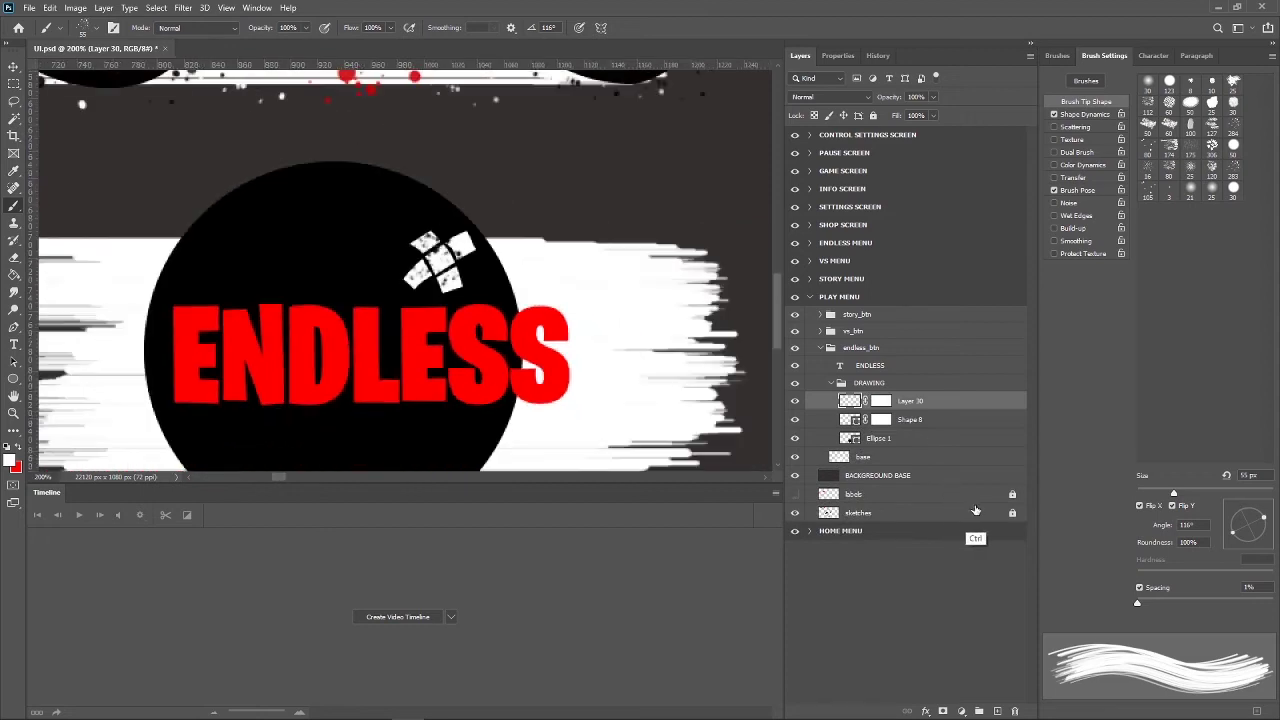
{"action": "key", "text": "ctrl+minus"}
{"action": "key", "text": "ctrl+plus"}
{"action": "left_click", "coordinate": [997, 711]}
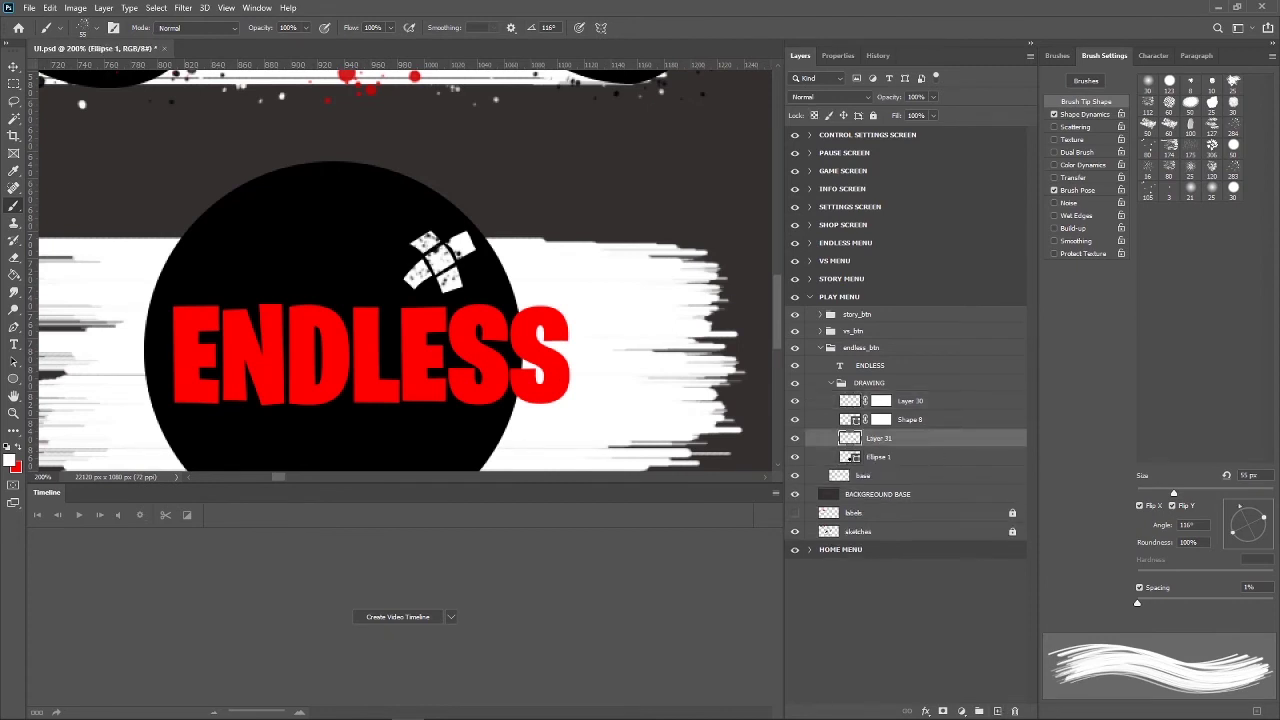
{"action": "left_click_drag", "start_coordinate": [432, 258], "coordinate": [452, 282]}
Draw a closed curved white pen shape sweeping under the ENDLESS letters.
{"action": "left_click", "coordinate": [14, 327]}
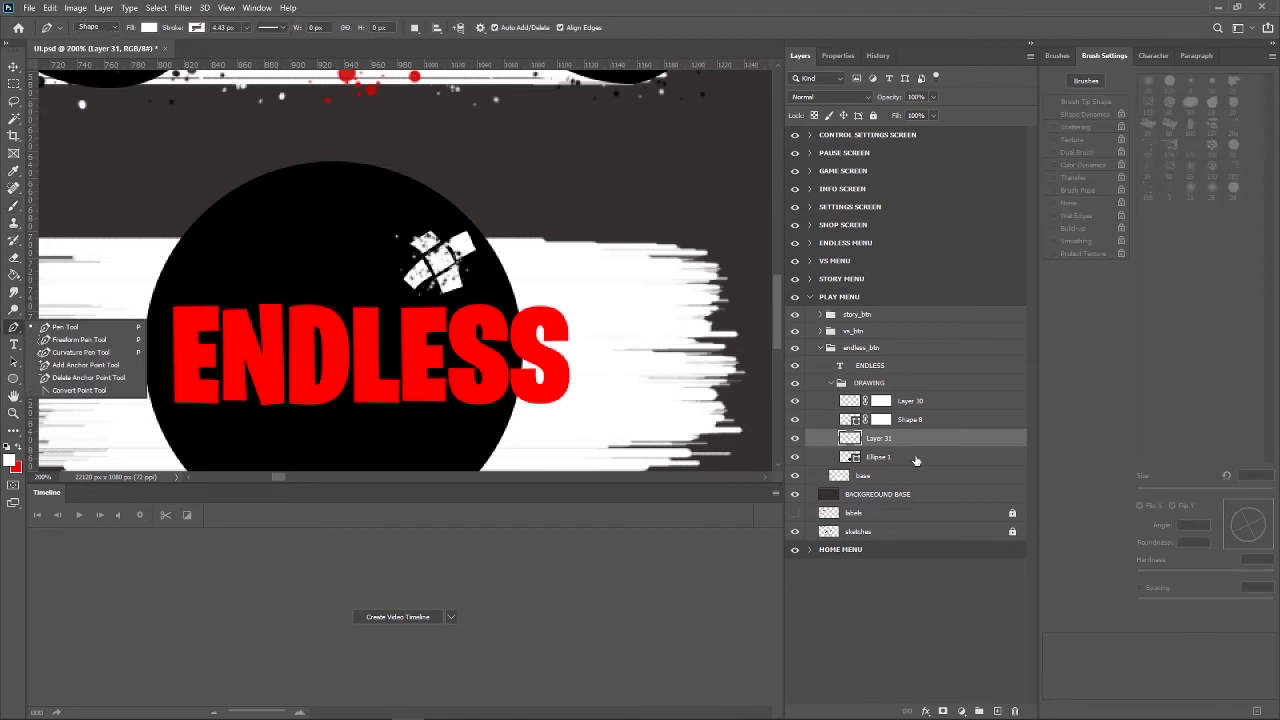
{"action": "left_click", "coordinate": [904, 446]}
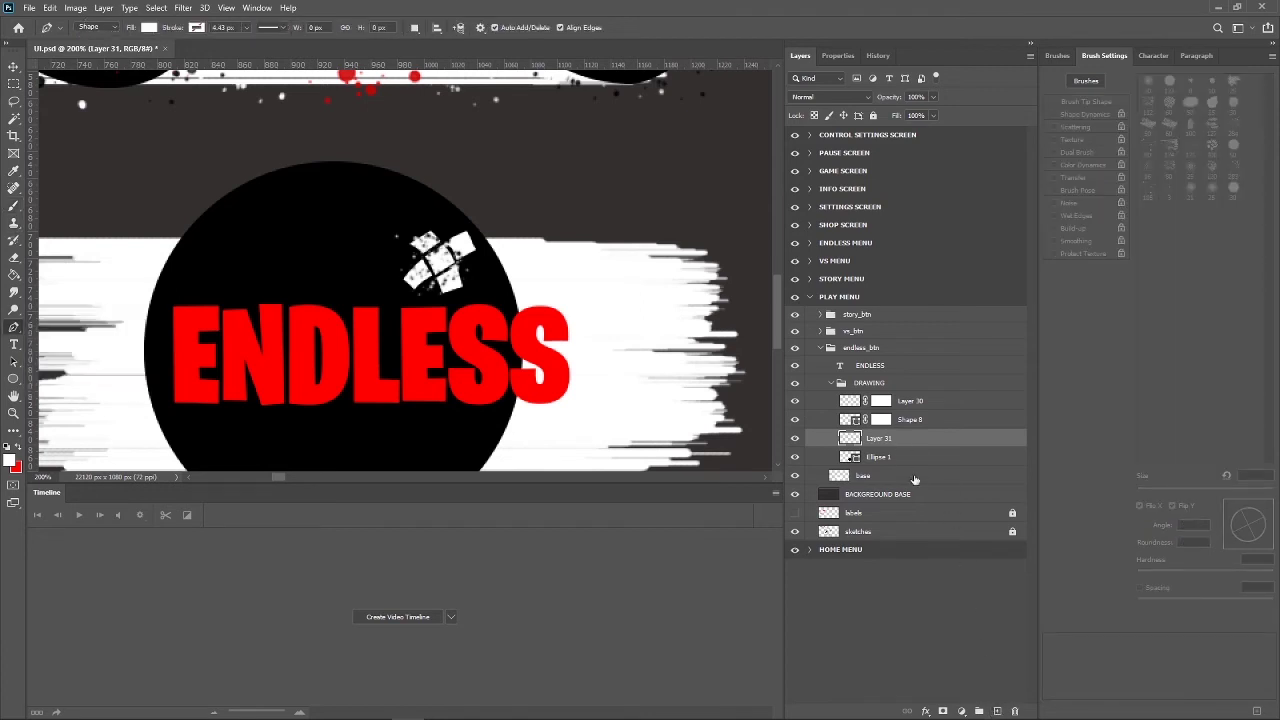
{"action": "left_click", "coordinate": [909, 463]}
{"action": "left_click", "coordinate": [997, 711]}
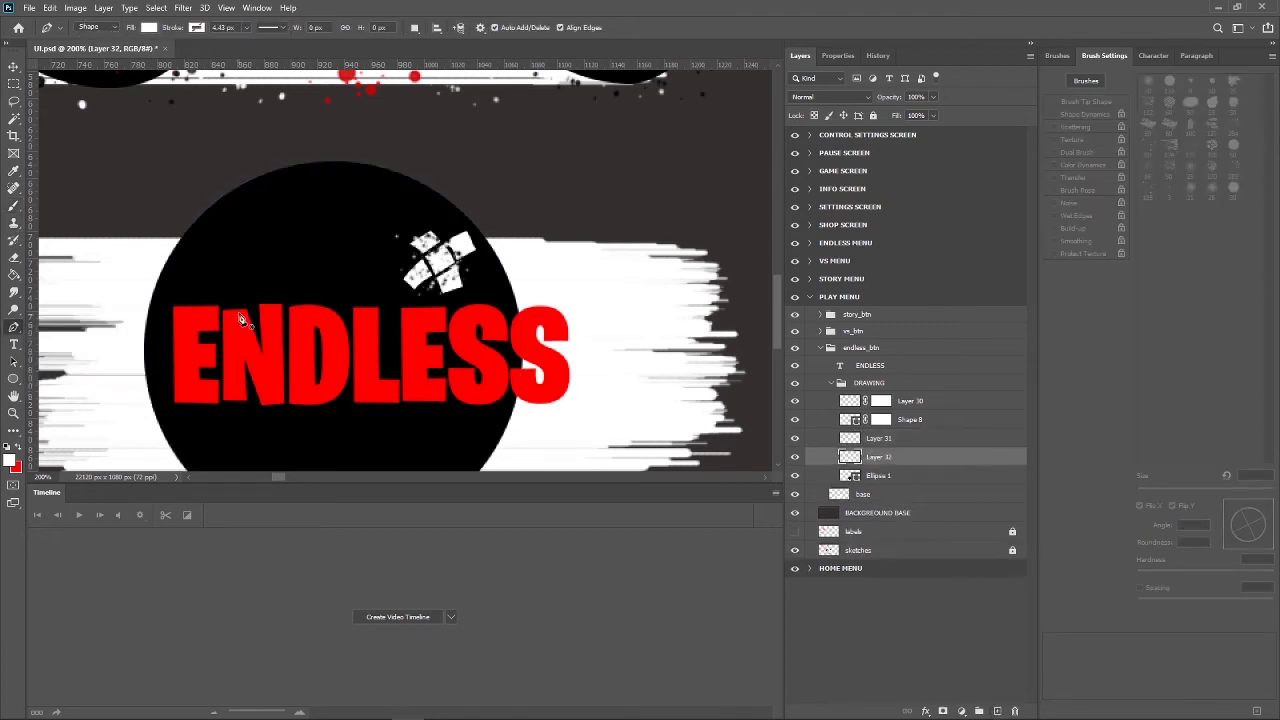
{"action": "left_click", "coordinate": [197, 313]}
{"action": "left_click_drag", "start_coordinate": [329, 350], "coordinate": [379, 354]}
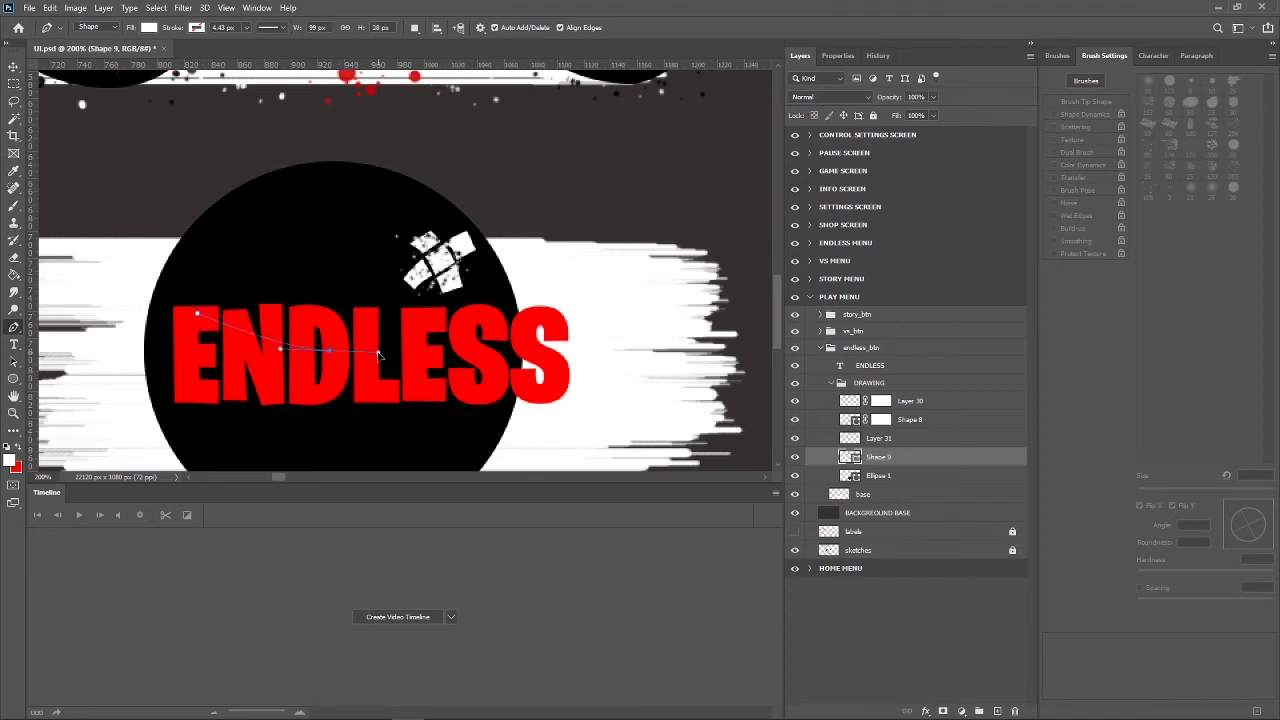
{"action": "left_click", "coordinate": [478, 300]}
{"action": "left_click_drag", "start_coordinate": [422, 399], "coordinate": [365, 414]}
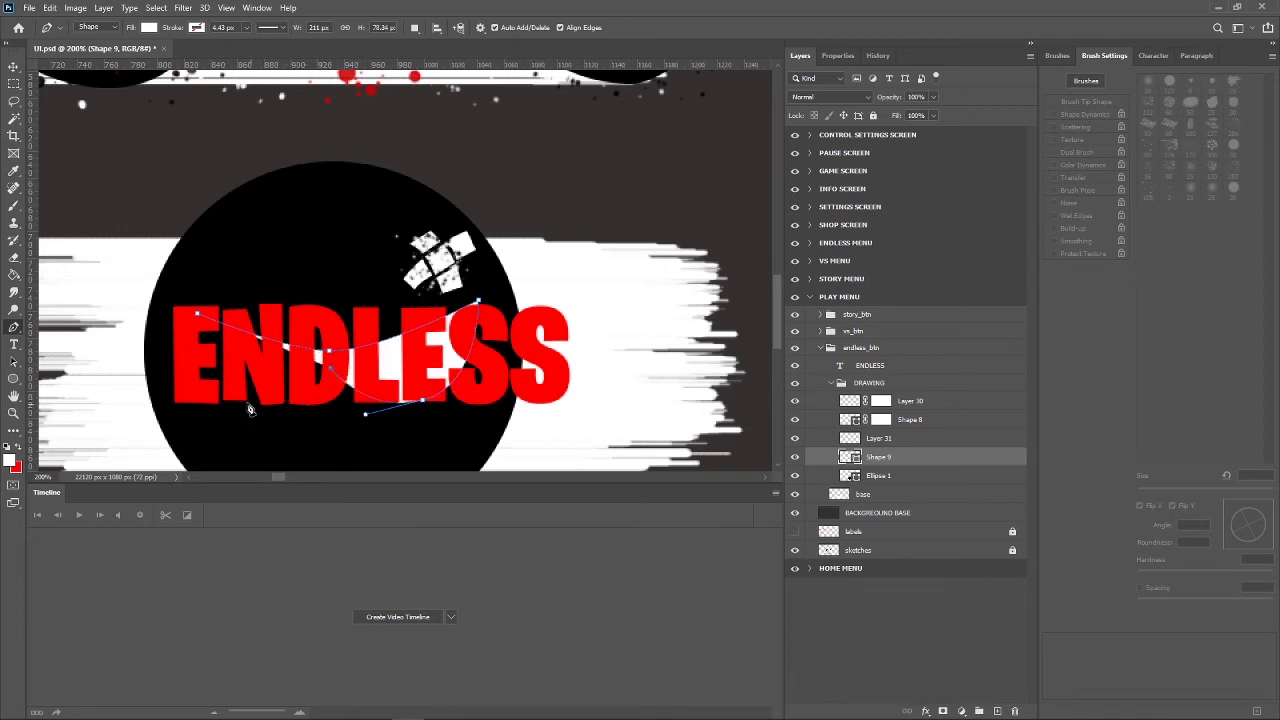
{"action": "left_click_drag", "start_coordinate": [260, 403], "coordinate": [209, 398]}
{"action": "left_click", "coordinate": [198, 314]}
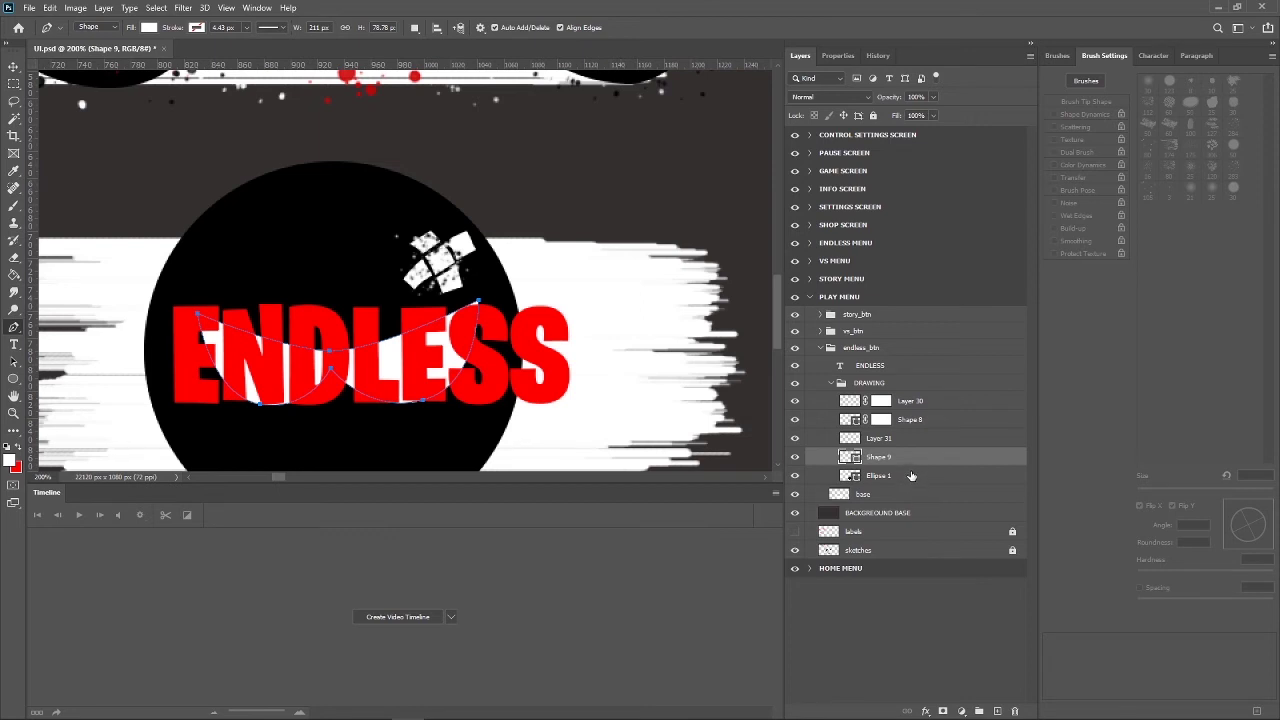
Rename the shape layer to eyes and add a new empty layer above it.
{"action": "double_click", "coordinate": [880, 458]}
{"action": "type", "text": "c"}
{"action": "key", "text": "Return"}
{"action": "left_click", "coordinate": [997, 711]}
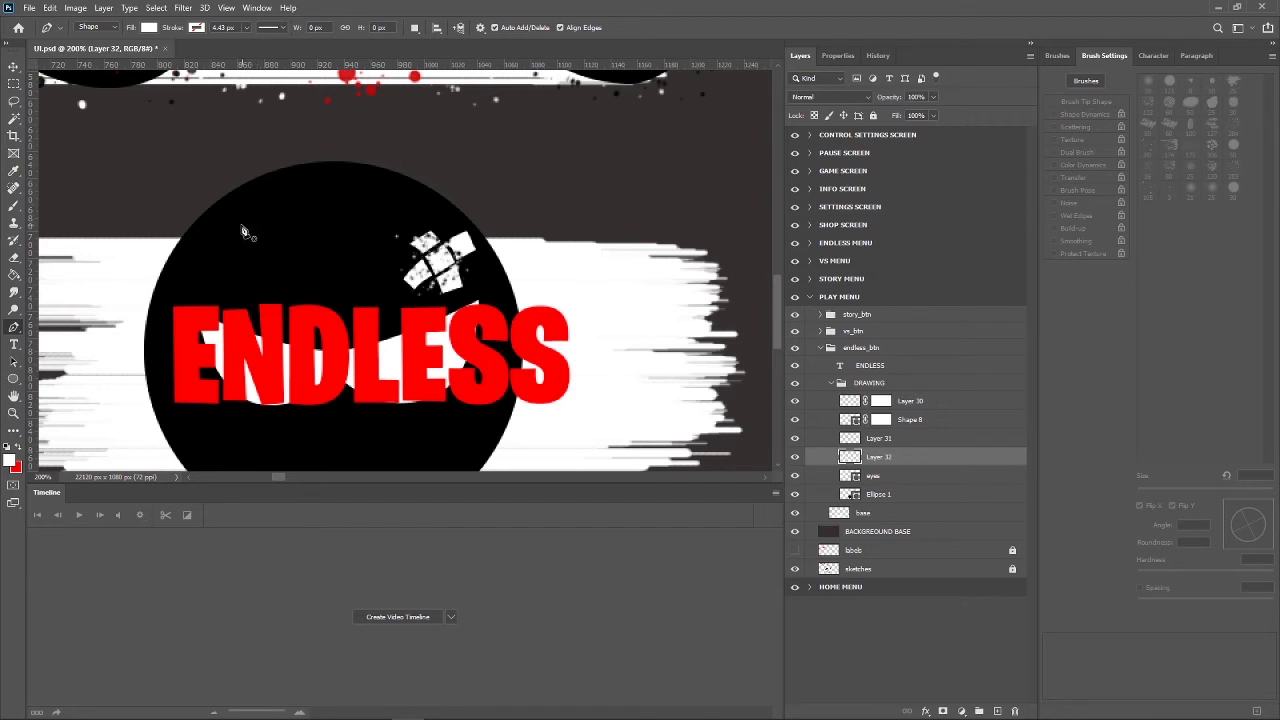
Discard a started pen path and switch to the Freeform Pen tool in Shape mode.
{"action": "left_click", "coordinate": [241, 224]}
{"action": "left_click_drag", "start_coordinate": [250, 245], "coordinate": [245, 260]}
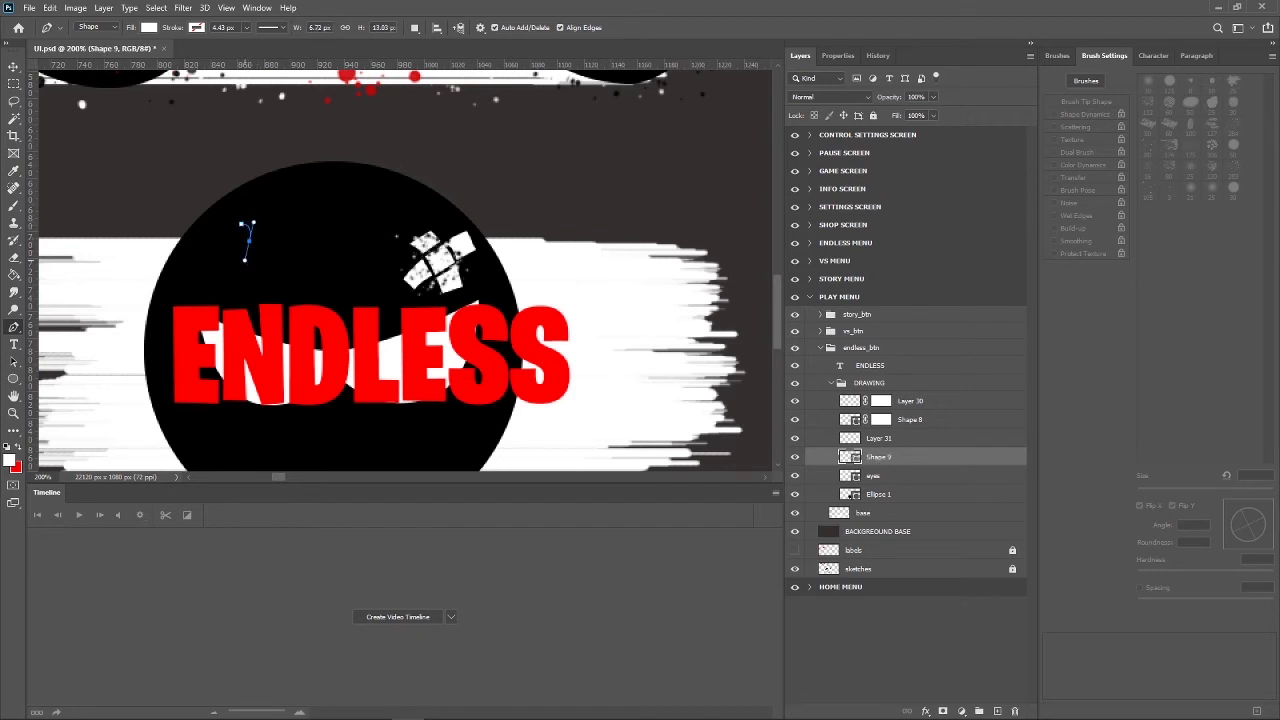
{"action": "key", "text": "ctrl+z"}
{"action": "key", "text": "ctrl+z"}
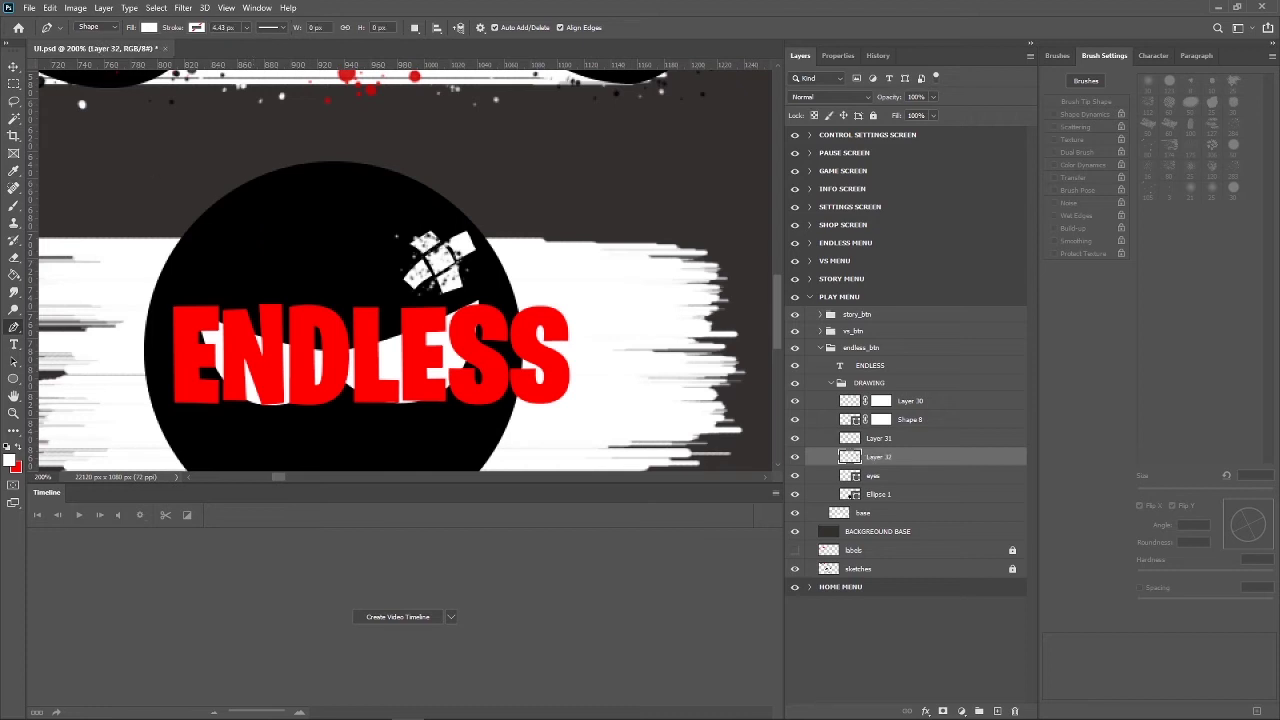
{"action": "right_click", "coordinate": [13, 327]}
{"action": "left_click", "coordinate": [70, 323]}
{"action": "key", "text": "shift+p"}
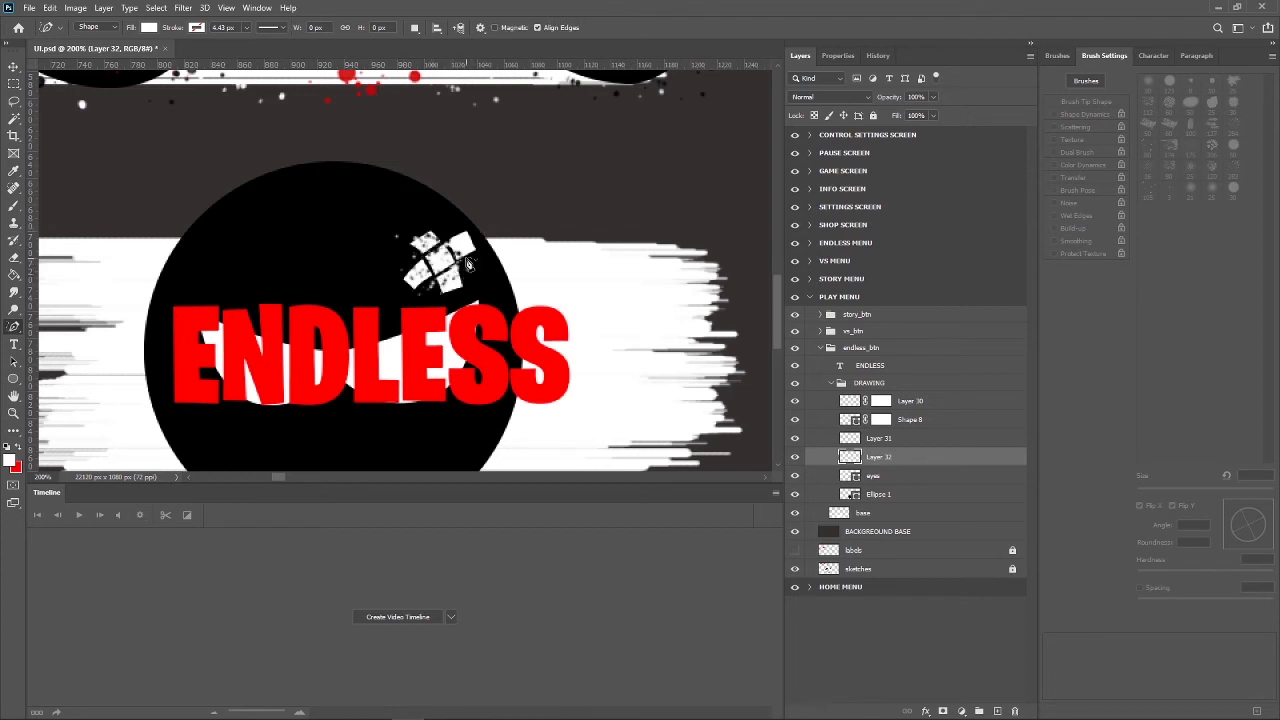
Draw three drips: from the bandage, down the circle's left edge, and near the face top.
{"action": "left_click_drag", "start_coordinate": [472, 268], "coordinate": [471, 287]}
{"action": "mouse_move", "coordinate": [470, 287]}
{"action": "left_mouse_down"}
{"action": "mouse_move", "coordinate": [461, 313]}
{"action": "mouse_move", "coordinate": [455, 303]}
{"action": "left_mouse_up"}
{"action": "mouse_move", "coordinate": [455, 303]}
{"action": "left_mouse_down"}
{"action": "mouse_move", "coordinate": [438, 295]}
{"action": "mouse_move", "coordinate": [478, 260]}
{"action": "left_mouse_up"}
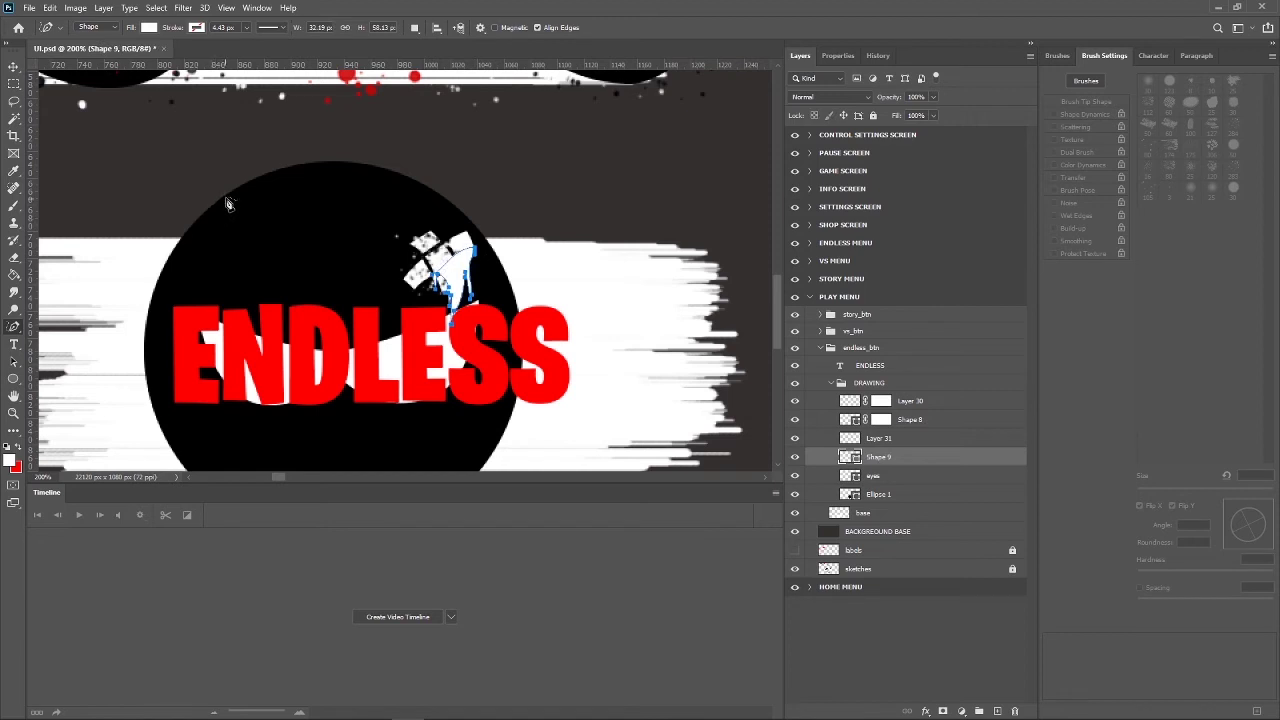
{"action": "mouse_move", "coordinate": [229, 195]}
{"action": "left_mouse_down"}
{"action": "mouse_move", "coordinate": [208, 280]}
{"action": "mouse_move", "coordinate": [201, 252]}
{"action": "left_mouse_up"}
{"action": "mouse_move", "coordinate": [201, 252]}
{"action": "left_mouse_down"}
{"action": "mouse_move", "coordinate": [177, 290]}
{"action": "mouse_move", "coordinate": [177, 272]}
{"action": "left_mouse_up"}
{"action": "left_click_drag", "start_coordinate": [177, 272], "coordinate": [229, 203]}
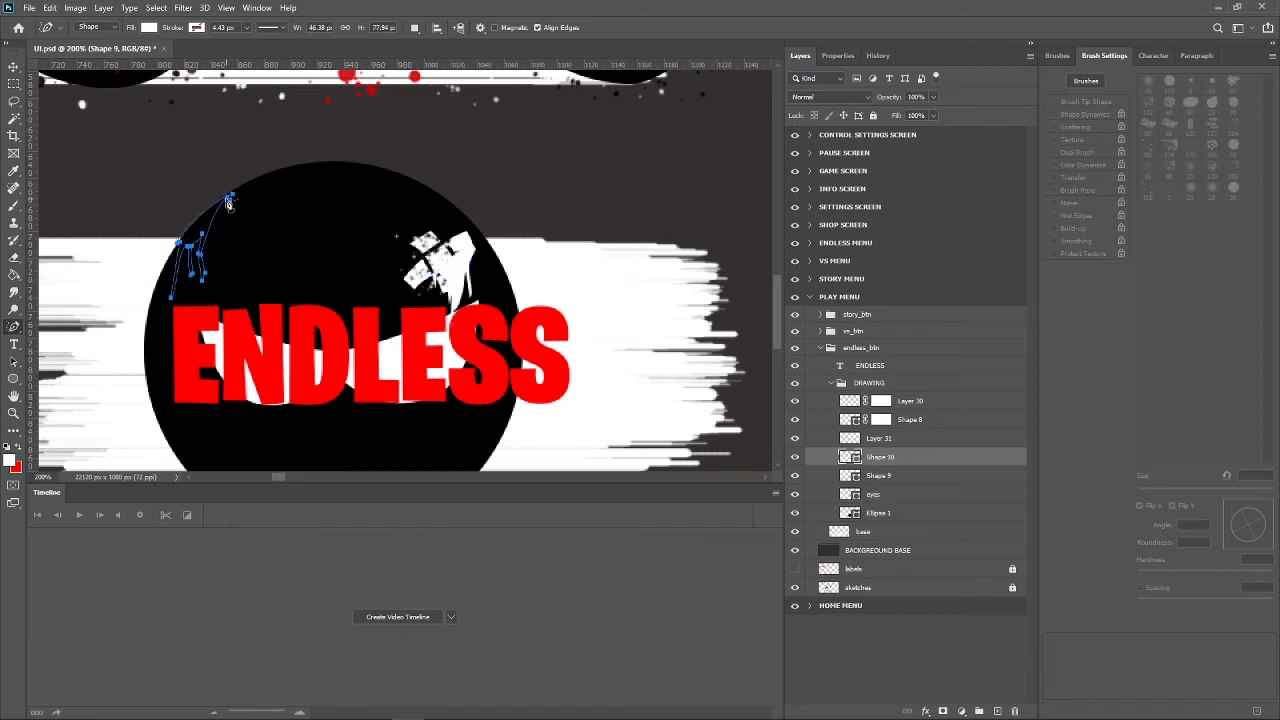
{"action": "mouse_move", "coordinate": [293, 252]}
{"action": "left_mouse_down"}
{"action": "mouse_move", "coordinate": [315, 219]}
{"action": "mouse_move", "coordinate": [330, 249]}
{"action": "left_mouse_up"}
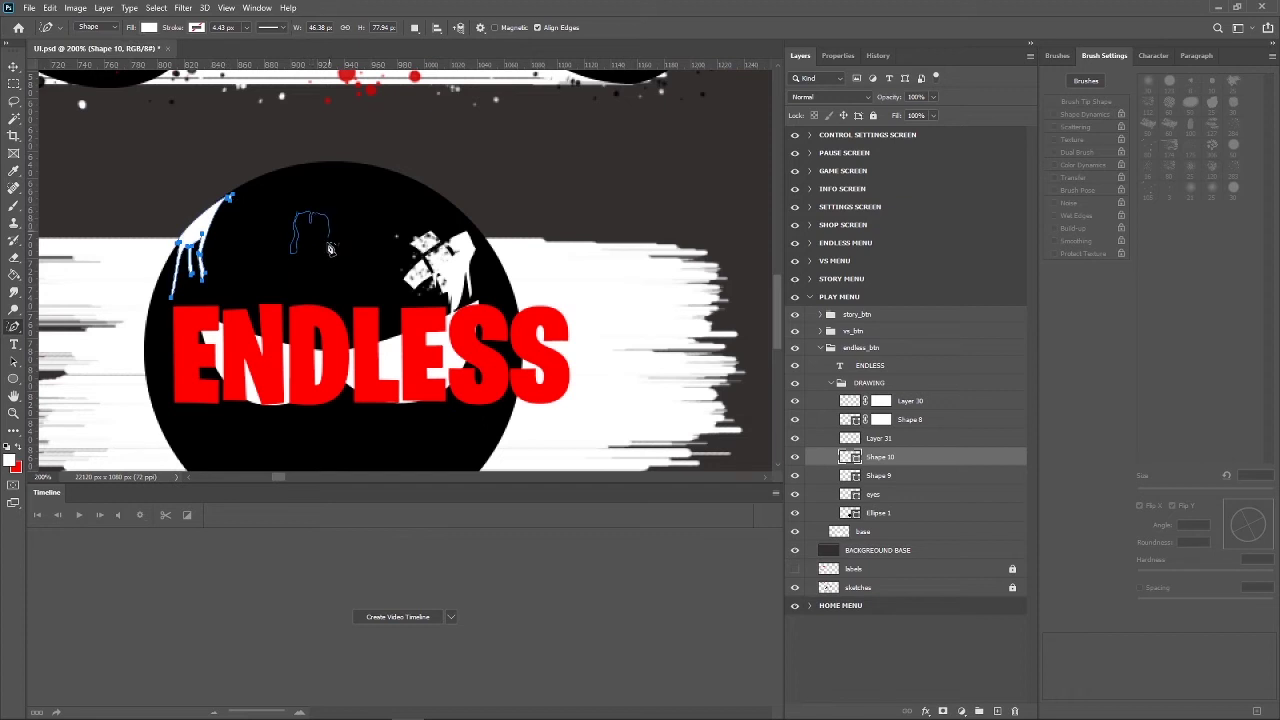
{"action": "left_click_drag", "start_coordinate": [330, 249], "coordinate": [332, 251]}
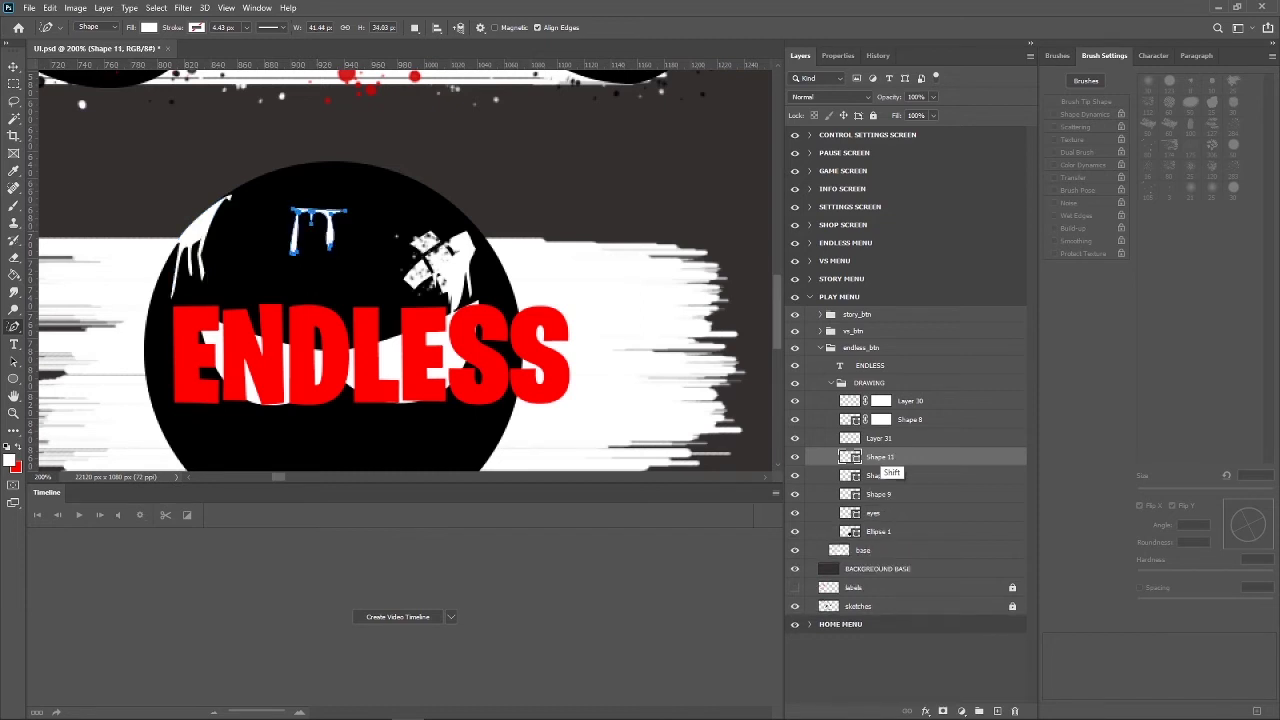
{"action": "left_click", "coordinate": [878, 438], "text": "shift"}
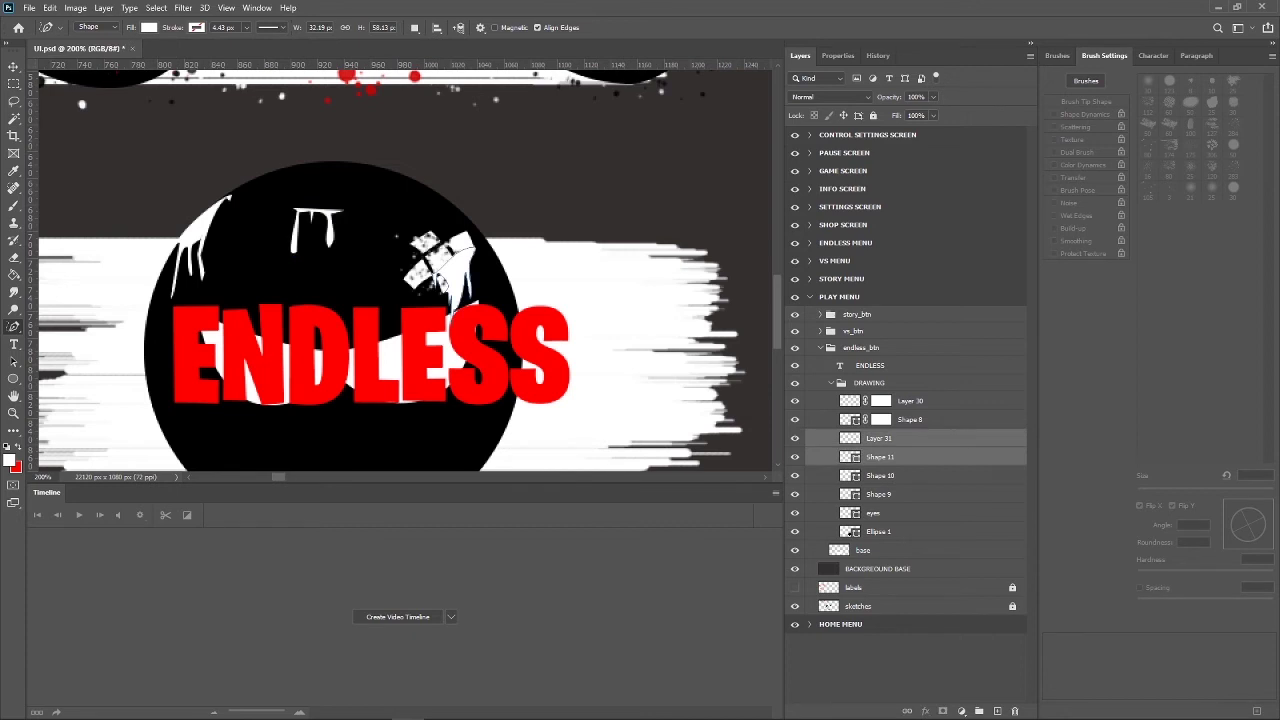
Select the drip layers Shape 9 through Shape 11 and change their fill to red.
{"action": "left_click", "coordinate": [878, 494]}
{"action": "key", "text": "alt+shift+bracketright"}
{"action": "key", "text": "alt+shift+bracketright"}
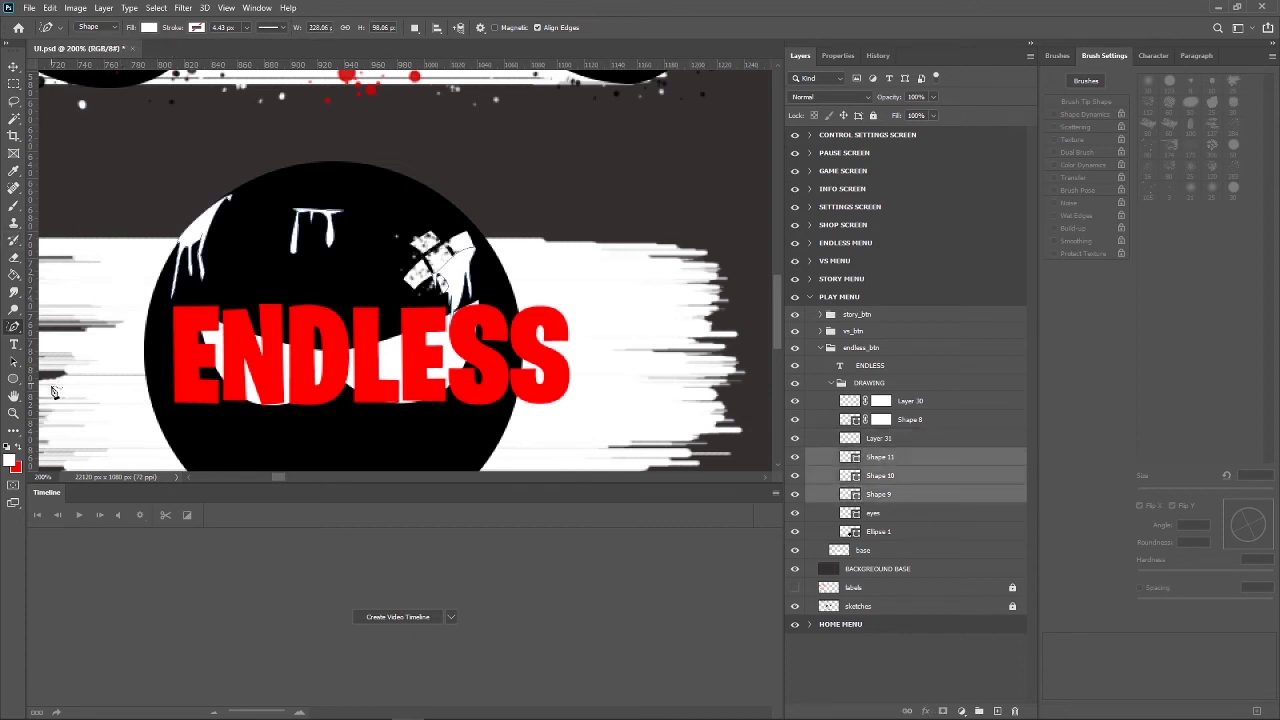
{"action": "left_click", "coordinate": [150, 27]}
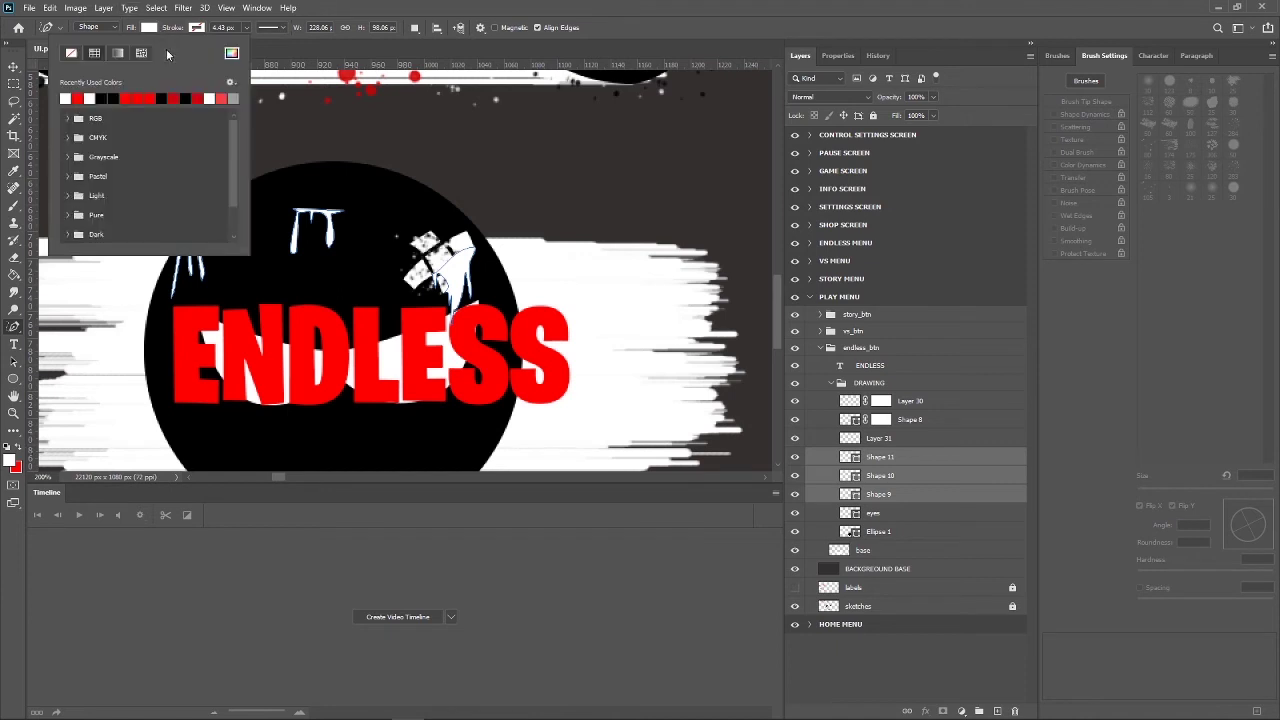
{"action": "left_click", "coordinate": [78, 97]}
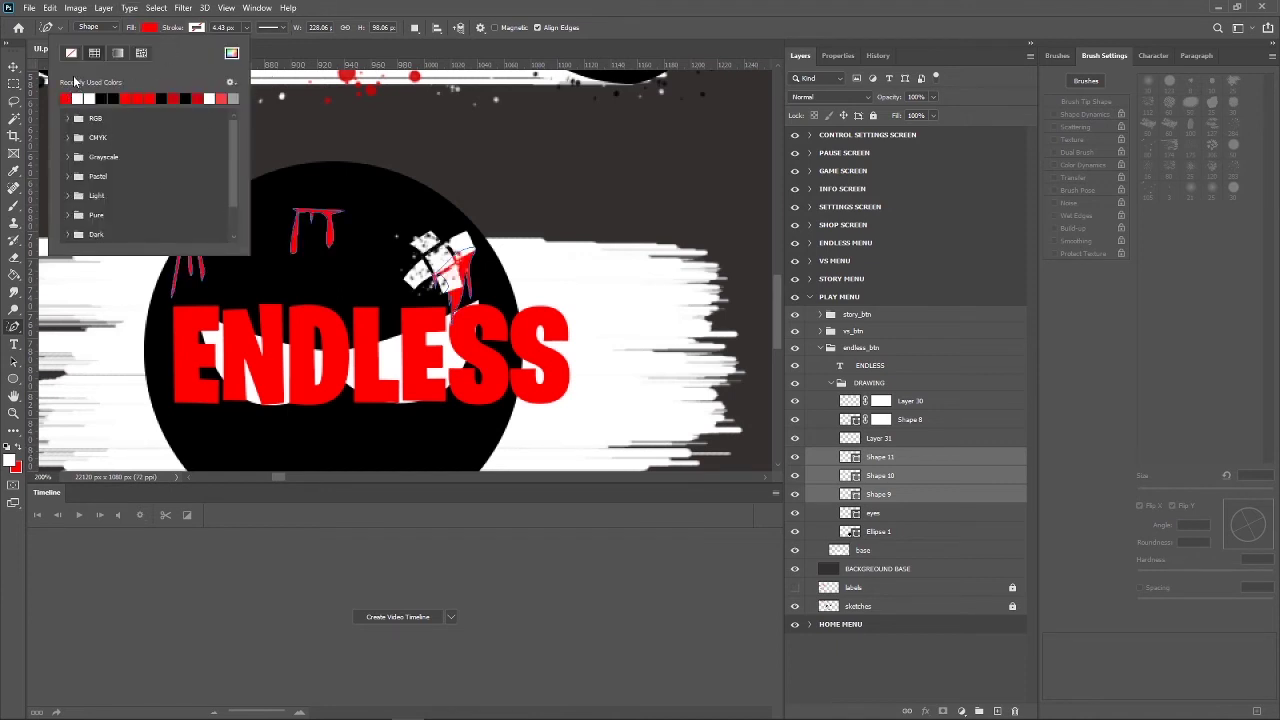
{"action": "left_click", "coordinate": [38, 56]}
{"action": "key", "text": "v"}
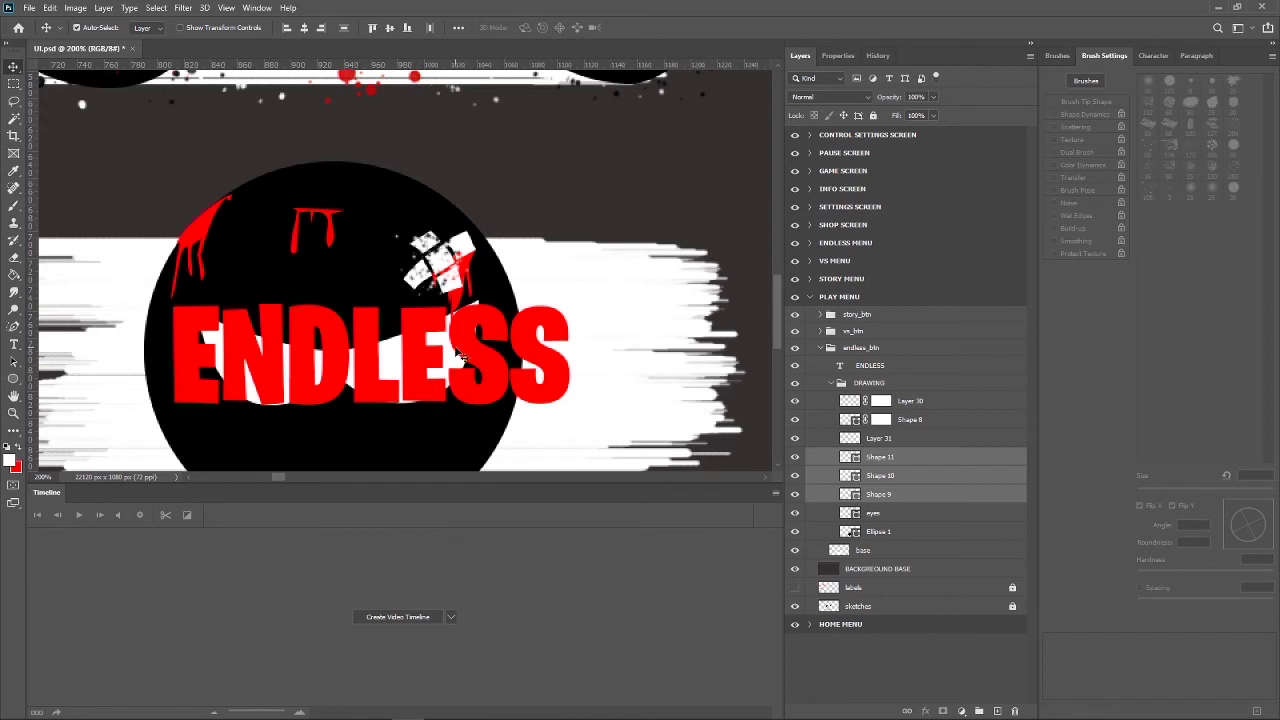
Zoom out and move the whole DRAWING group face upward on the banner.
{"action": "key", "text": "ctrl+minus"}
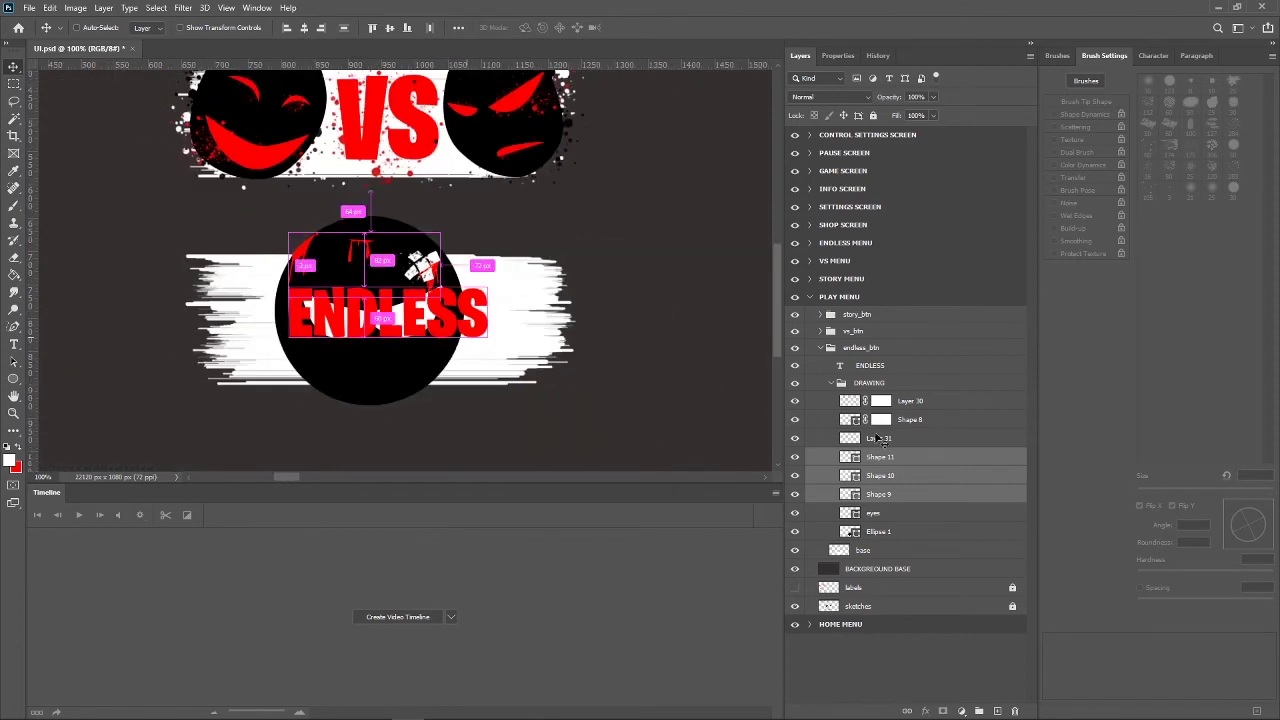
{"action": "left_click", "coordinate": [869, 383]}
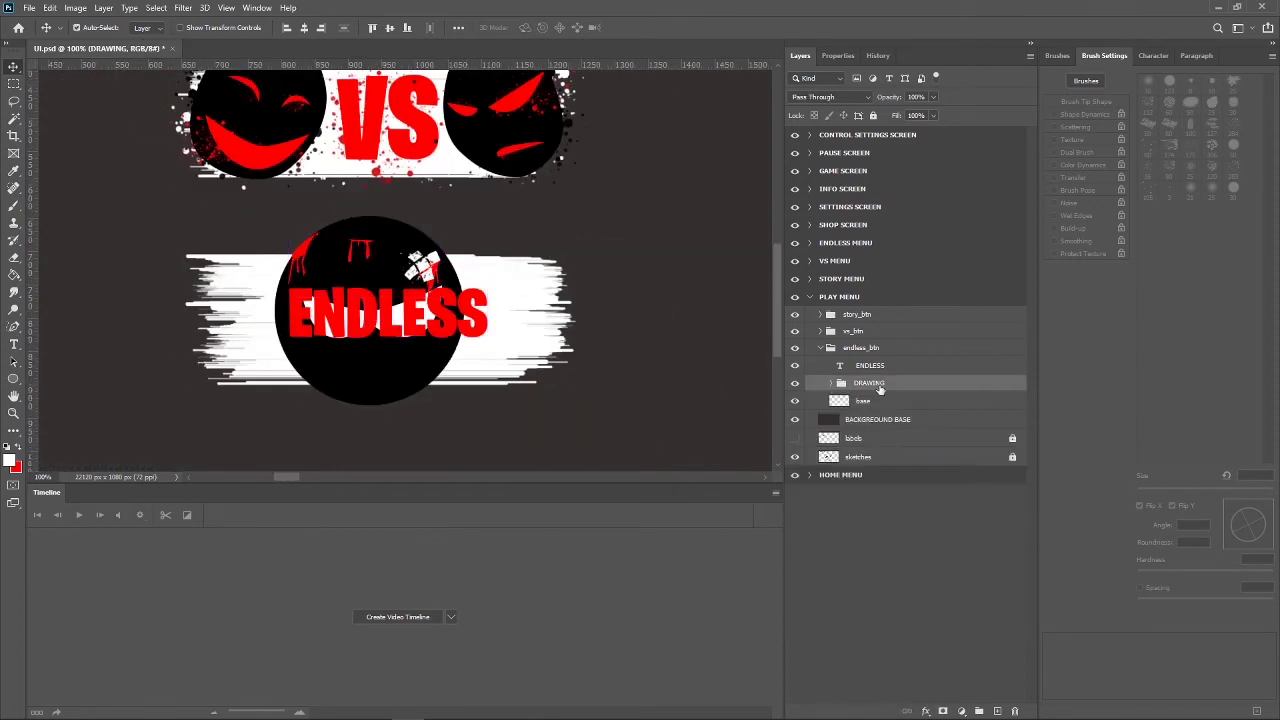
{"action": "key", "text": "ctrl"}
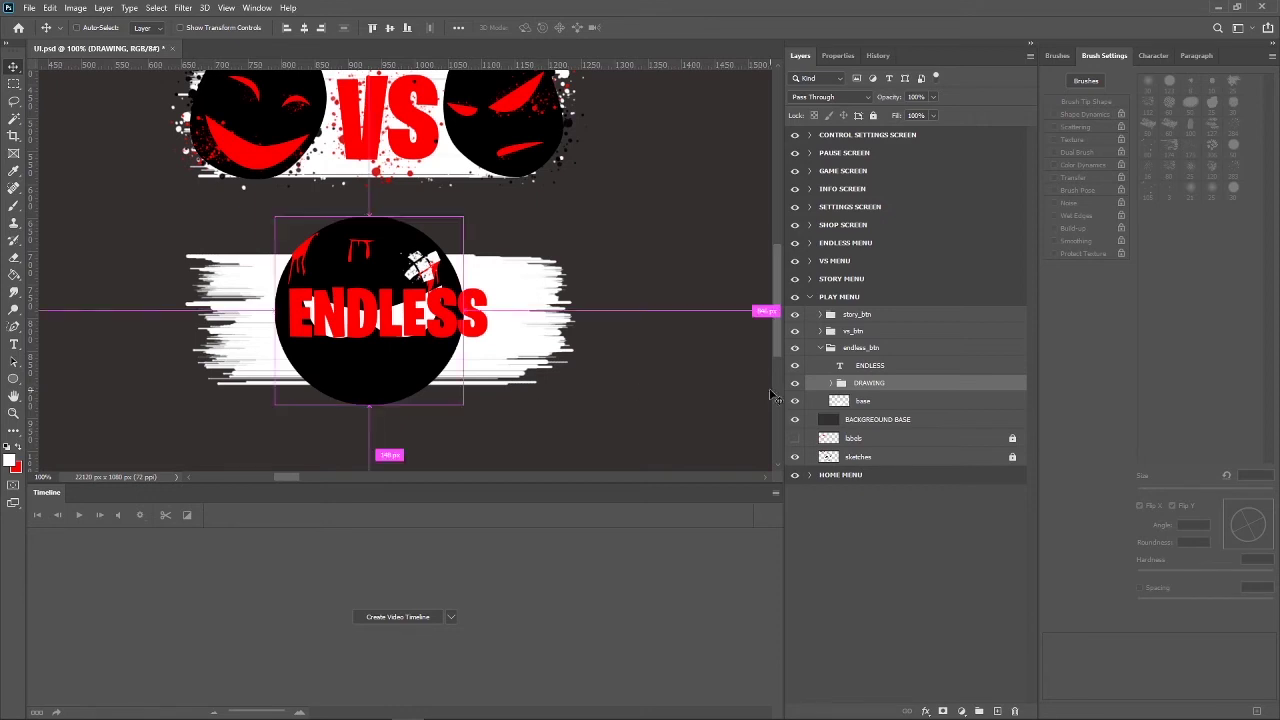
{"action": "key", "text": "ctrl+t"}
{"action": "left_click_drag", "start_coordinate": [417, 374], "coordinate": [417, 355]}
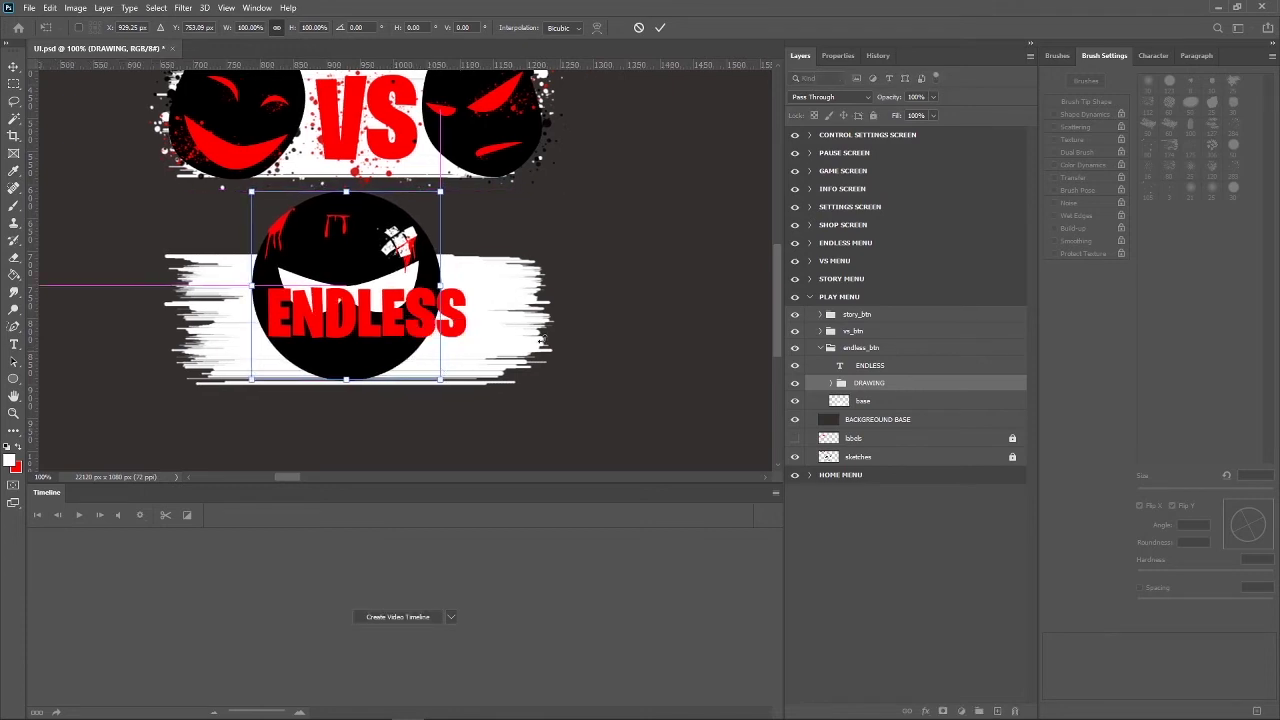
{"action": "key", "text": "Return"}
{"action": "key", "text": "ctrl+z"}
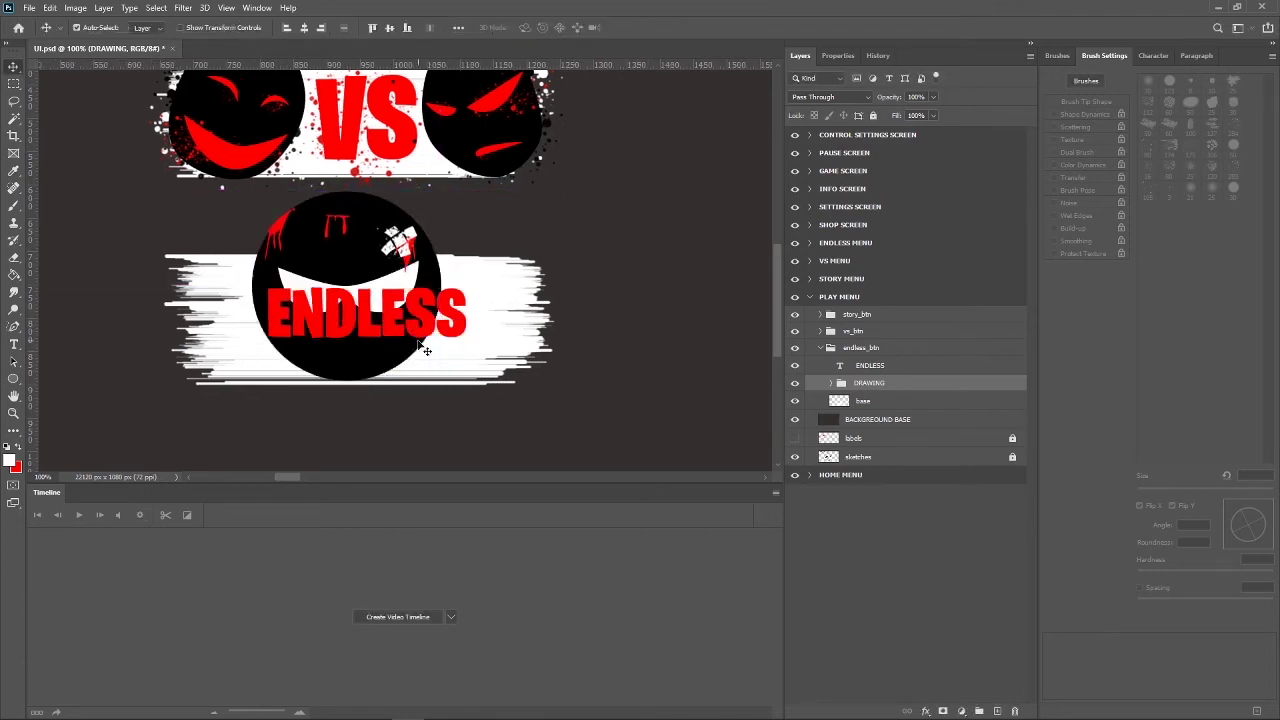
{"action": "key", "text": "ctrl+shift+z"}
Revert a trial nudge of the black circle, then shift the whole face group slightly up and right.
{"action": "left_click", "coordinate": [398, 367]}
{"action": "key", "text": "shift+Up"}
{"action": "key", "text": "shift+Up"}
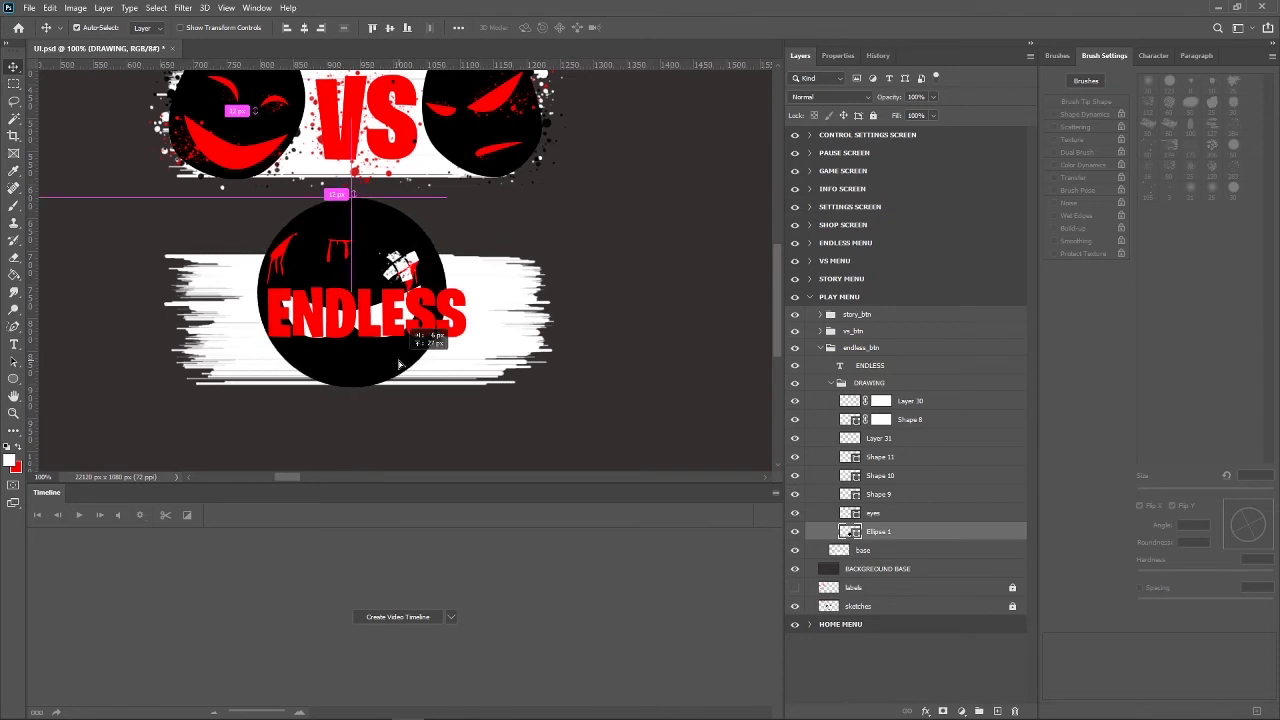
{"action": "key", "text": "Up"}
{"action": "key", "text": "Up"}
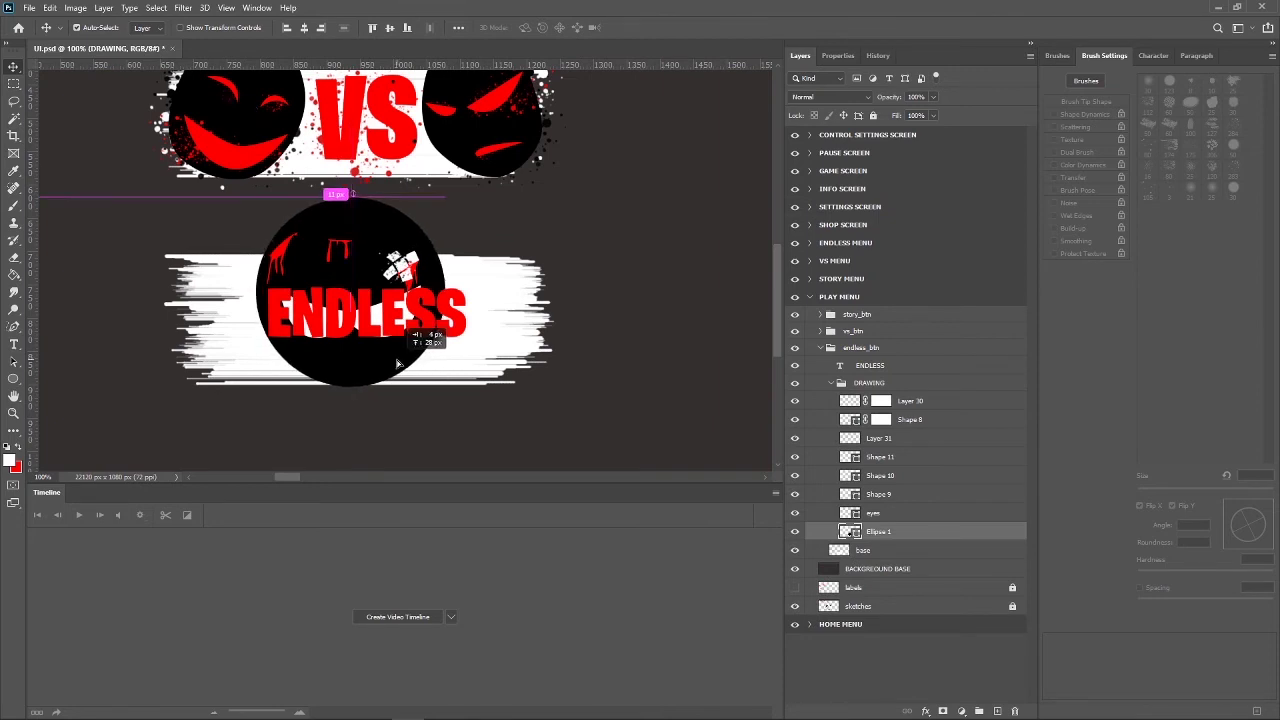
{"action": "key", "text": "ctrl+z"}
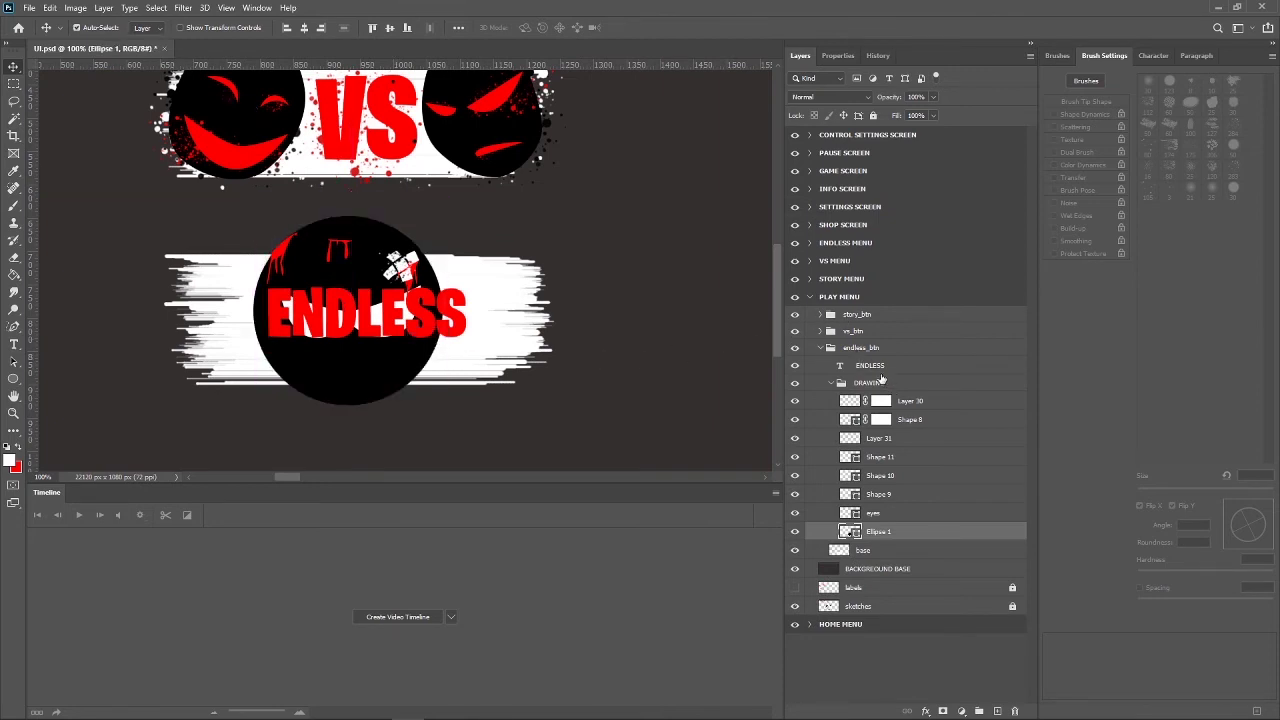
{"action": "left_click", "coordinate": [831, 385]}
{"action": "left_click", "coordinate": [864, 387]}
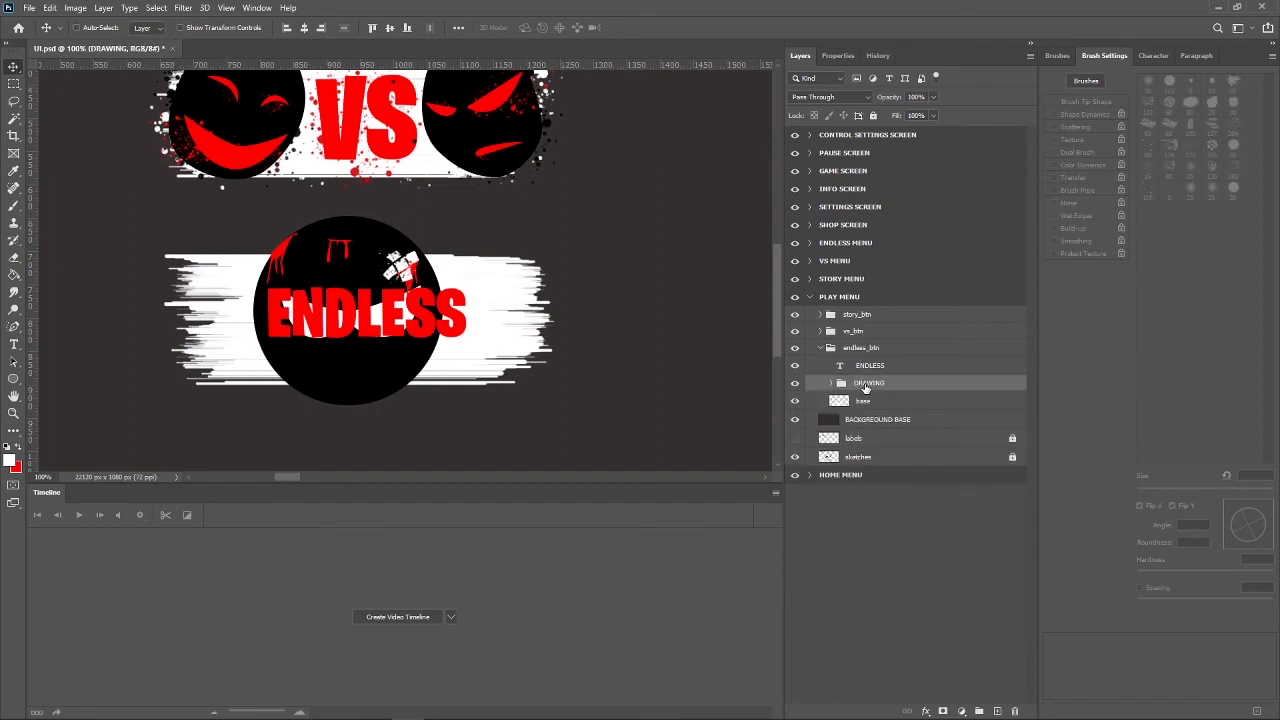
{"action": "key", "text": "ctrl+t"}
{"action": "left_click_drag", "start_coordinate": [388, 370], "coordinate": [393, 369]}
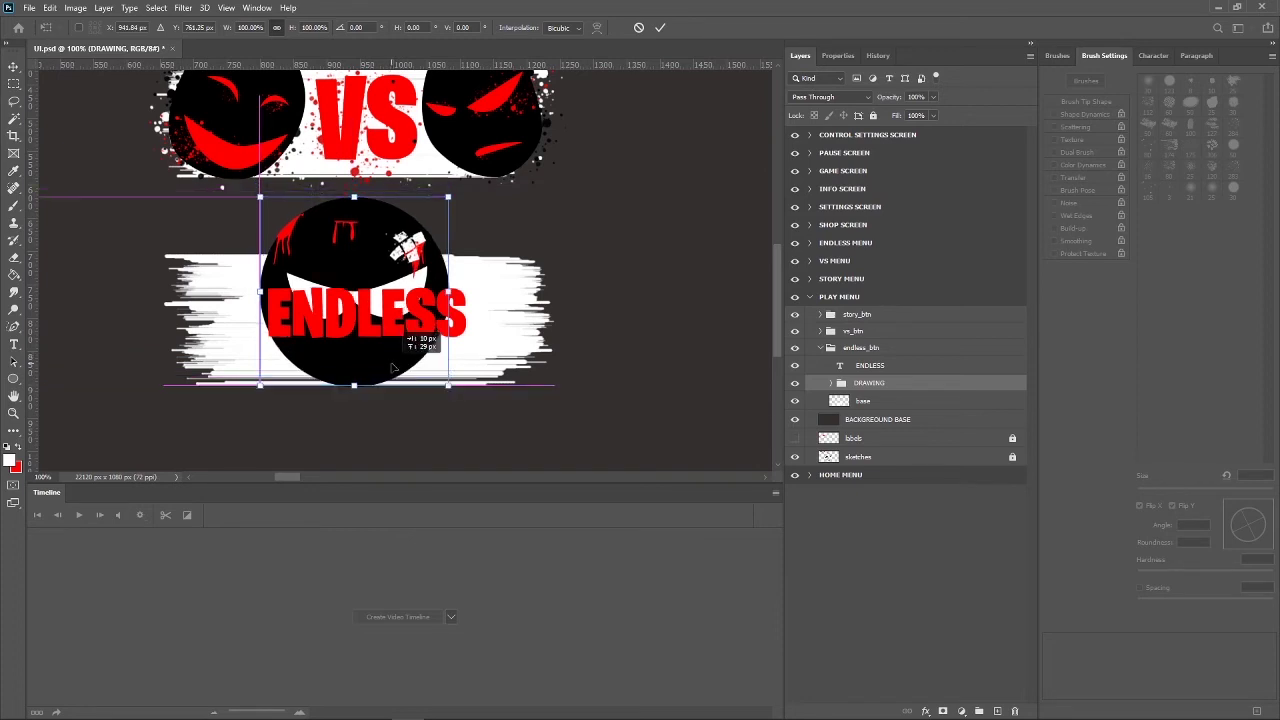
{"action": "scroll", "coordinate": [393, 369], "scroll_direction": "right", "scroll_amount": 1}
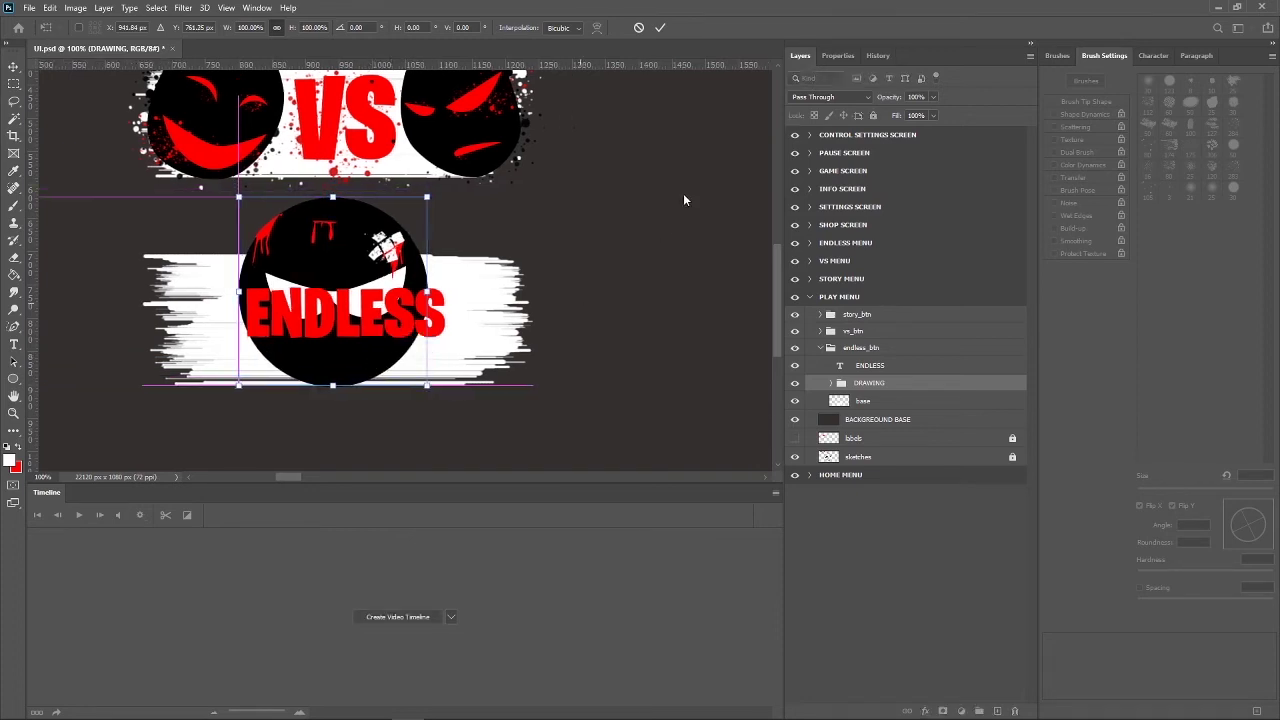
{"action": "left_click", "coordinate": [660, 27]}
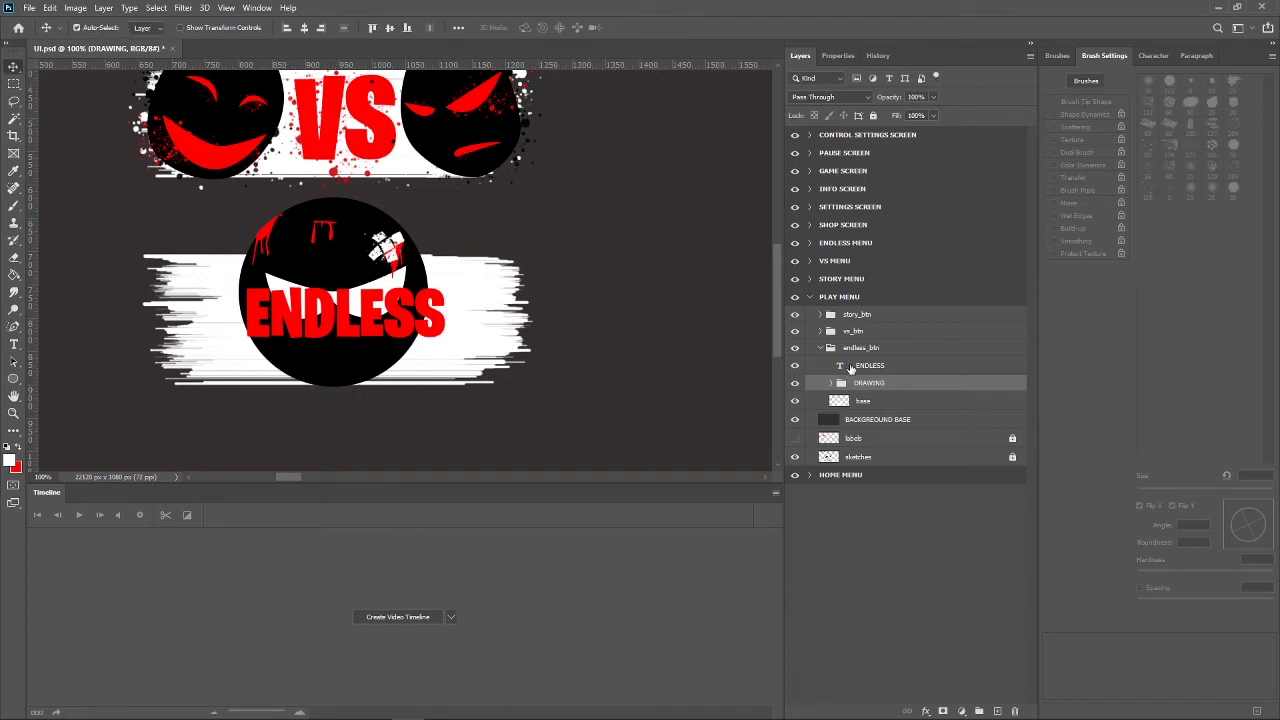
Move the ENDLESS text lower inside the circle and fill the eyes shape red.
{"action": "left_click", "coordinate": [428, 316]}
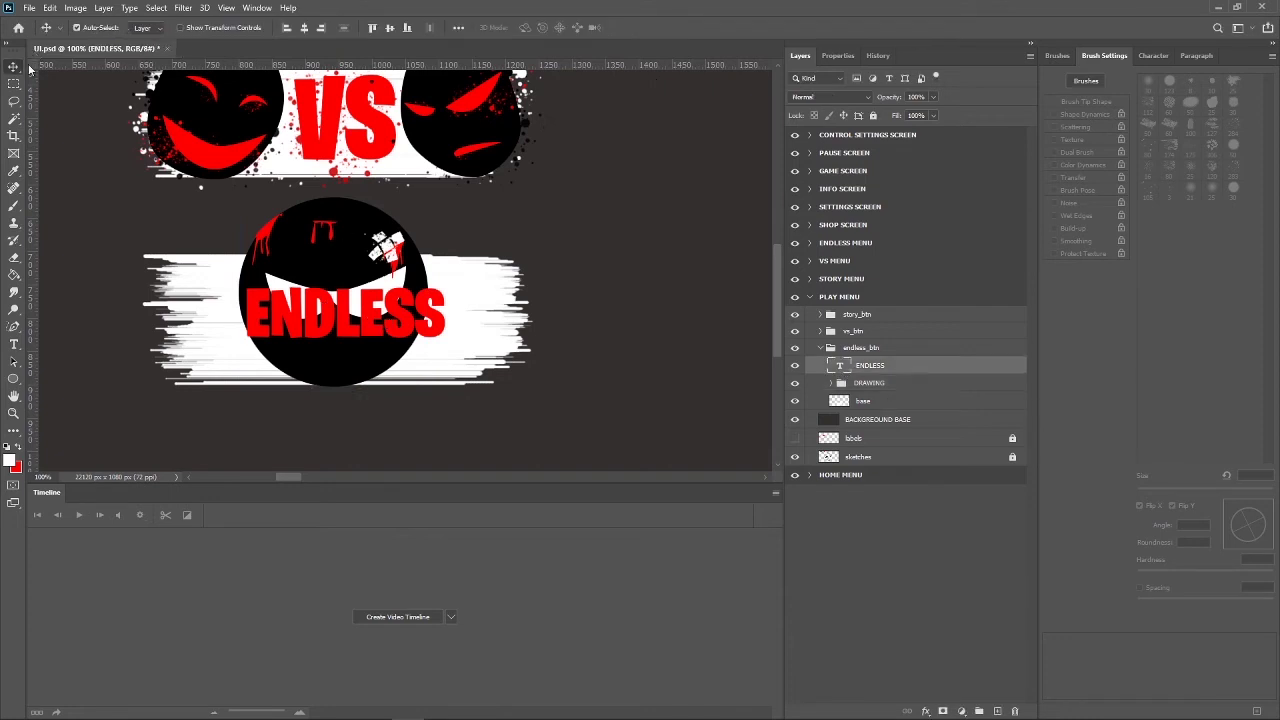
{"action": "left_click_drag", "start_coordinate": [380, 340], "coordinate": [385, 378]}
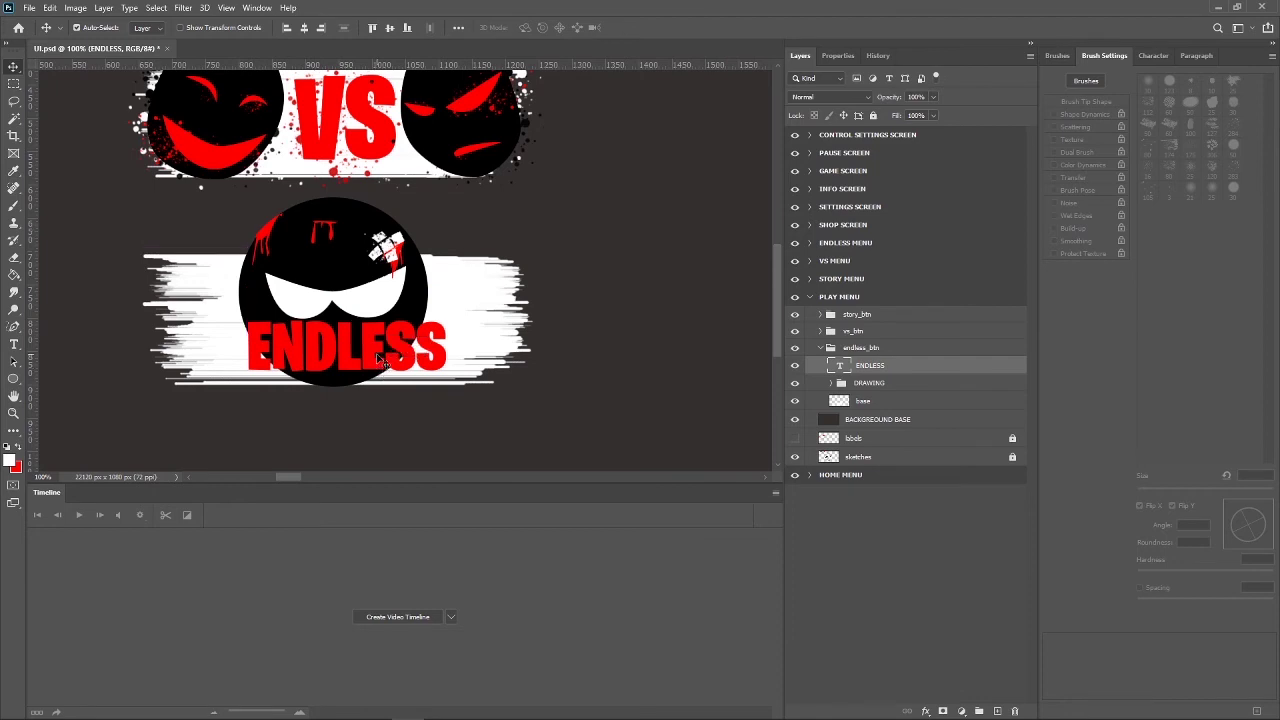
{"action": "left_click", "coordinate": [367, 305]}
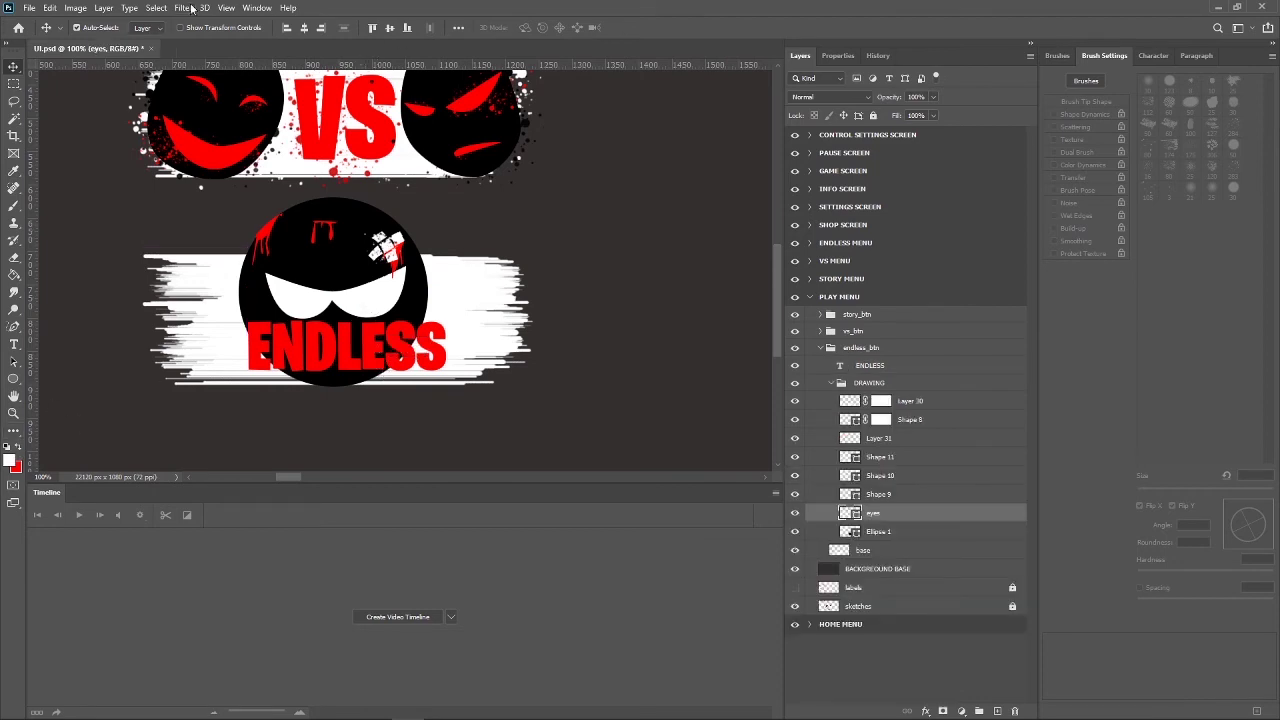
{"action": "left_click", "coordinate": [17, 323]}
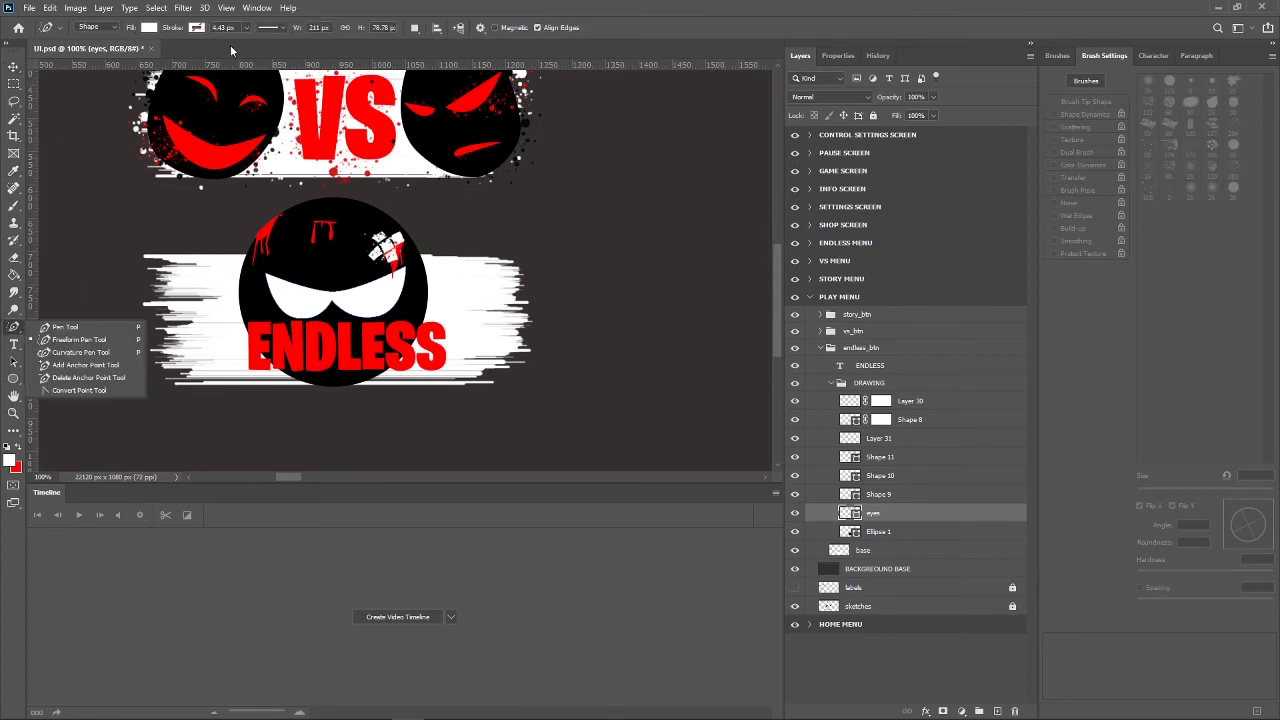
{"action": "left_click", "coordinate": [152, 27]}
{"action": "left_click", "coordinate": [68, 97]}
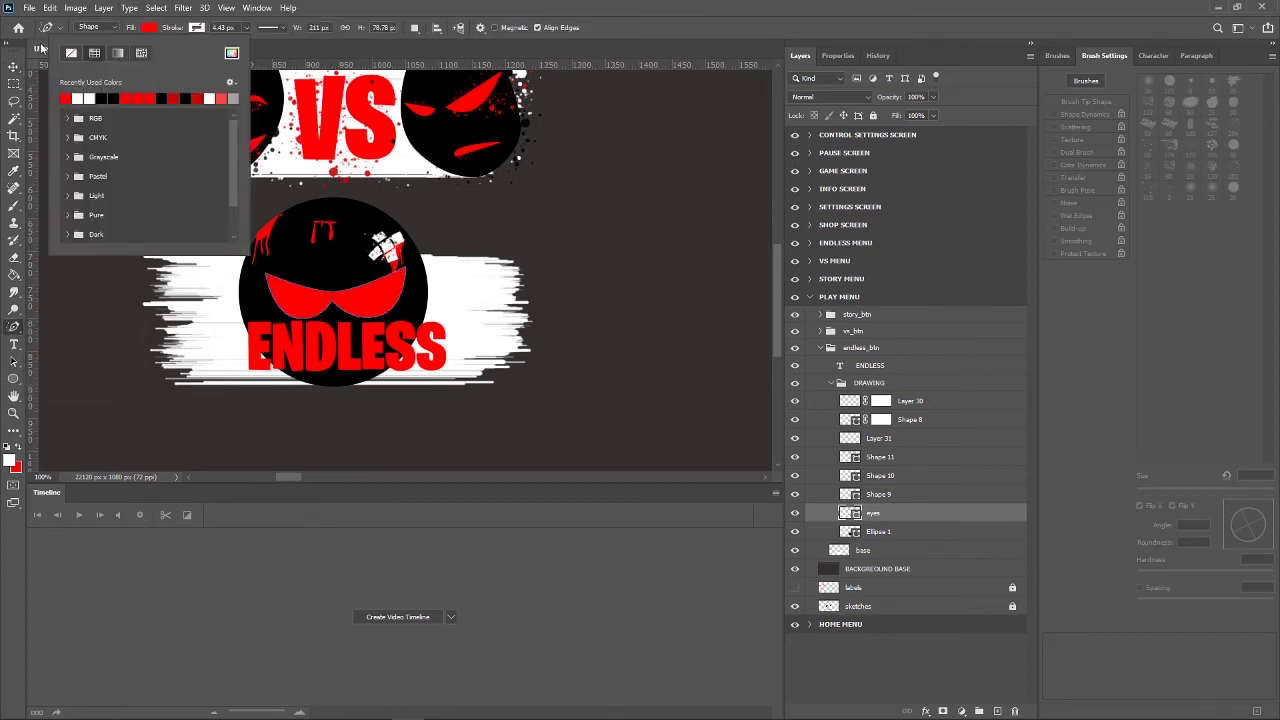
{"action": "left_click", "coordinate": [13, 65]}
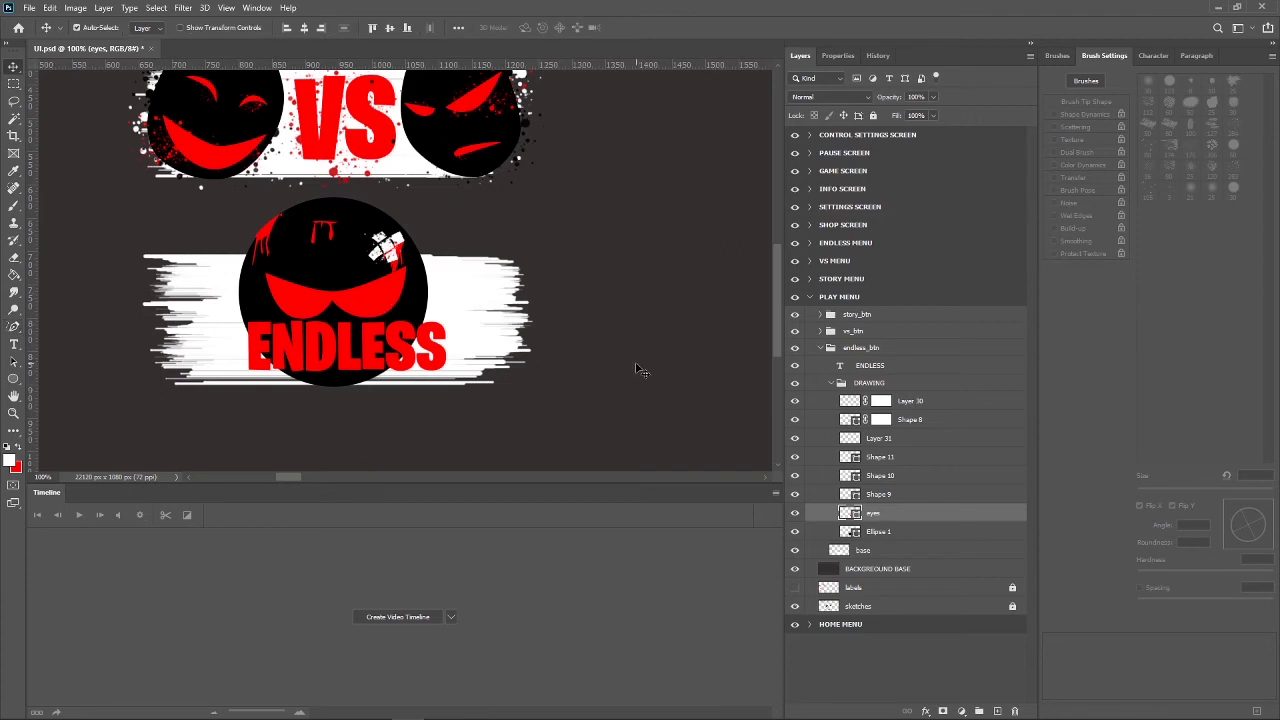
Squash the eyes vertically to flatten them and nudge them slightly lower.
{"action": "key", "text": "ctrl+t"}
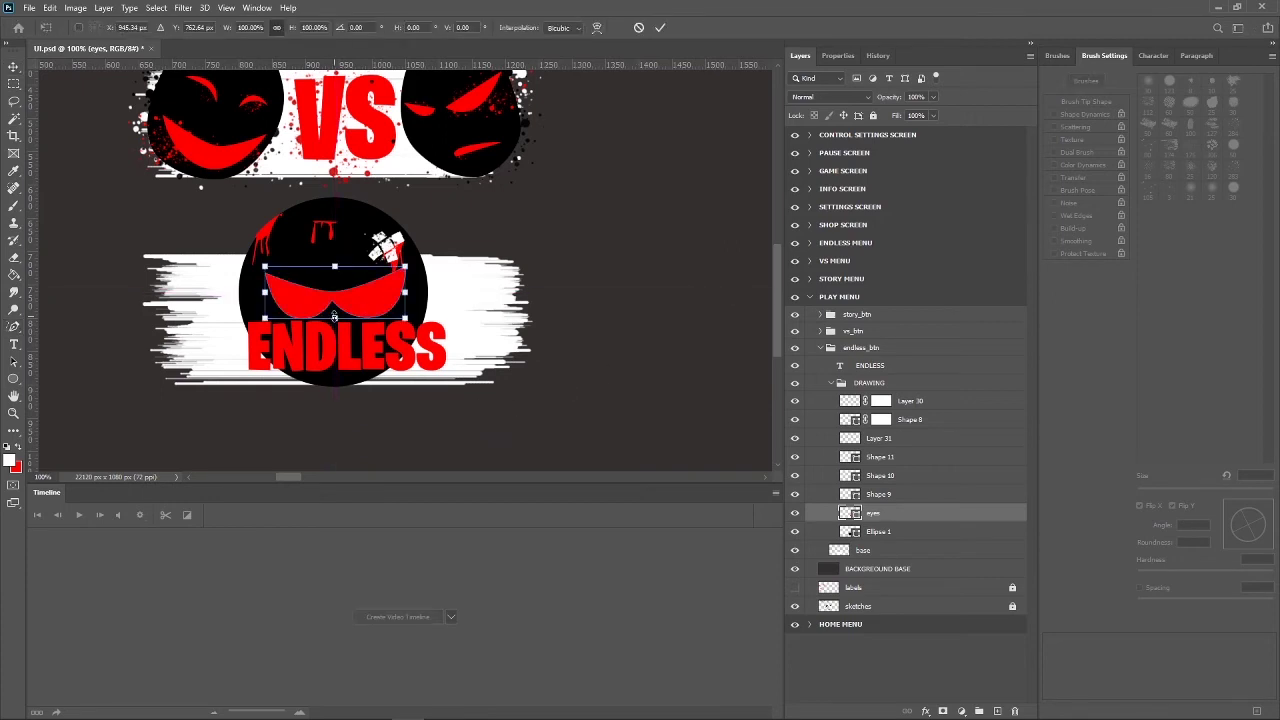
{"action": "left_click_drag", "start_coordinate": [335, 318], "coordinate": [335, 318]}
{"action": "key", "text": "Return"}
{"action": "scroll", "coordinate": [335, 297], "scroll_direction": "right", "scroll_amount": 1}
{"action": "key", "text": "ctrl+t"}
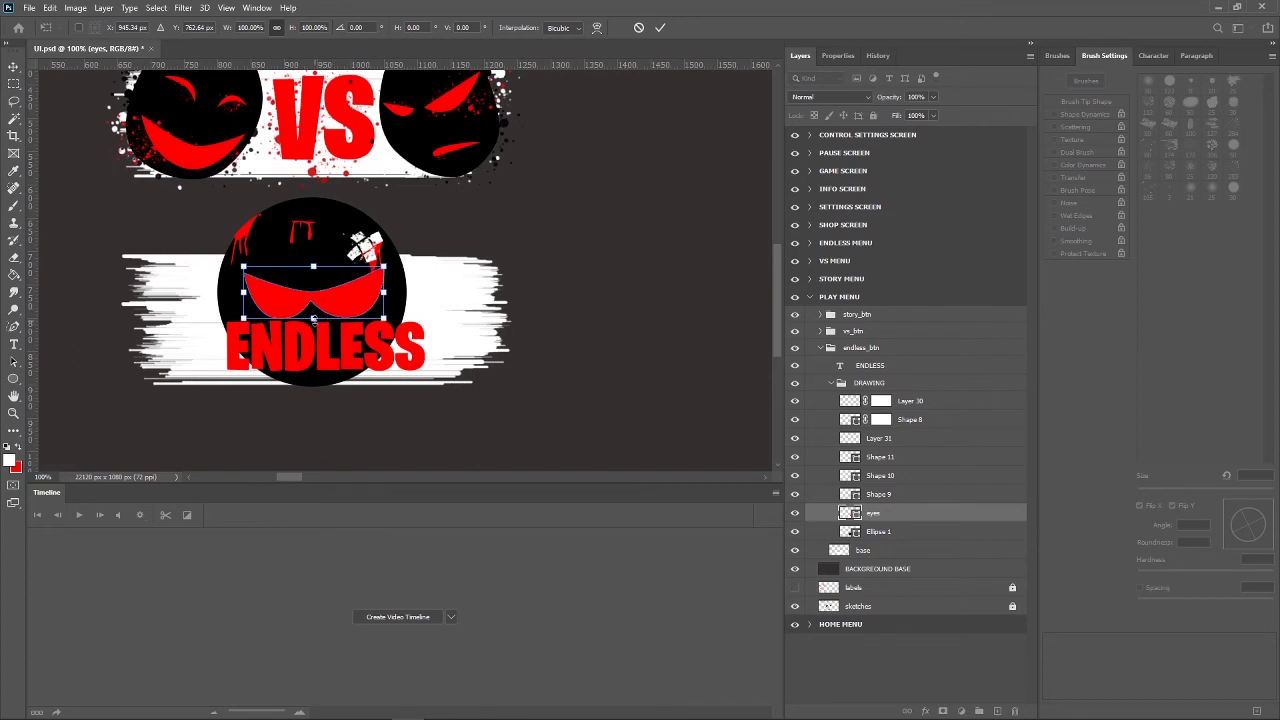
{"action": "left_click_drag", "start_coordinate": [313, 318], "coordinate": [314, 294]}
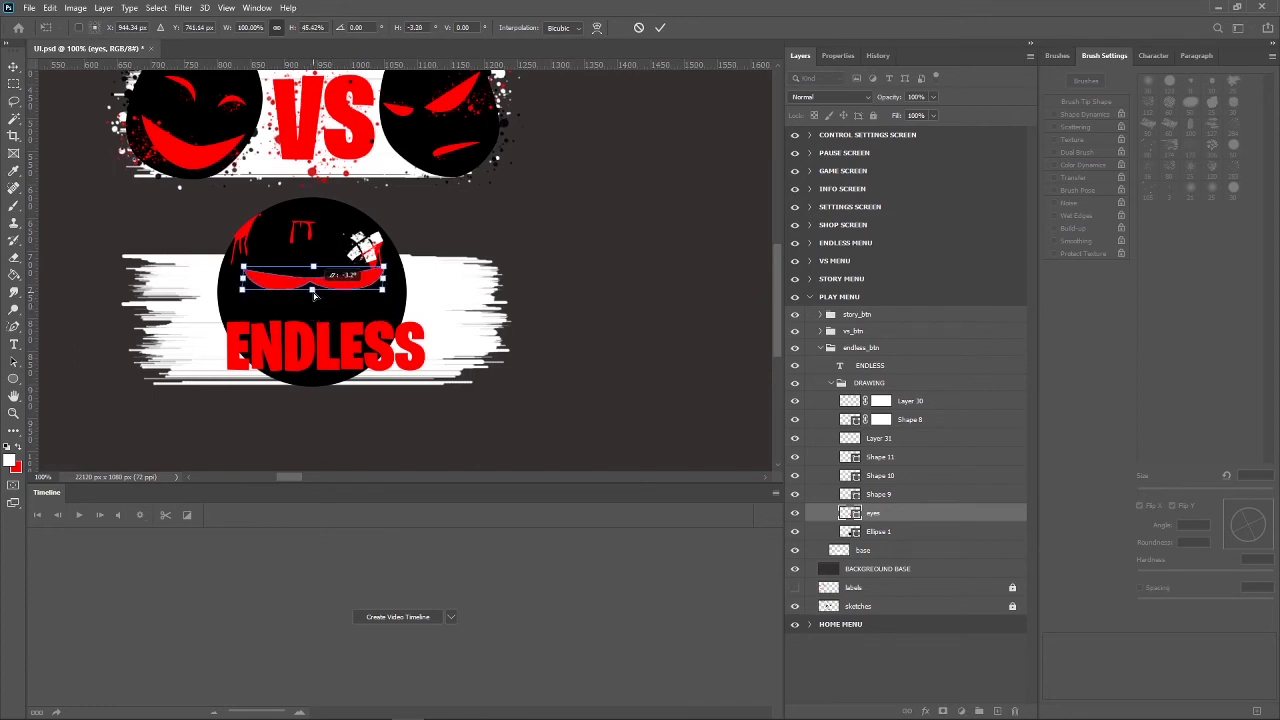
{"action": "scroll", "coordinate": [314, 295], "scroll_direction": "right", "scroll_amount": 1}
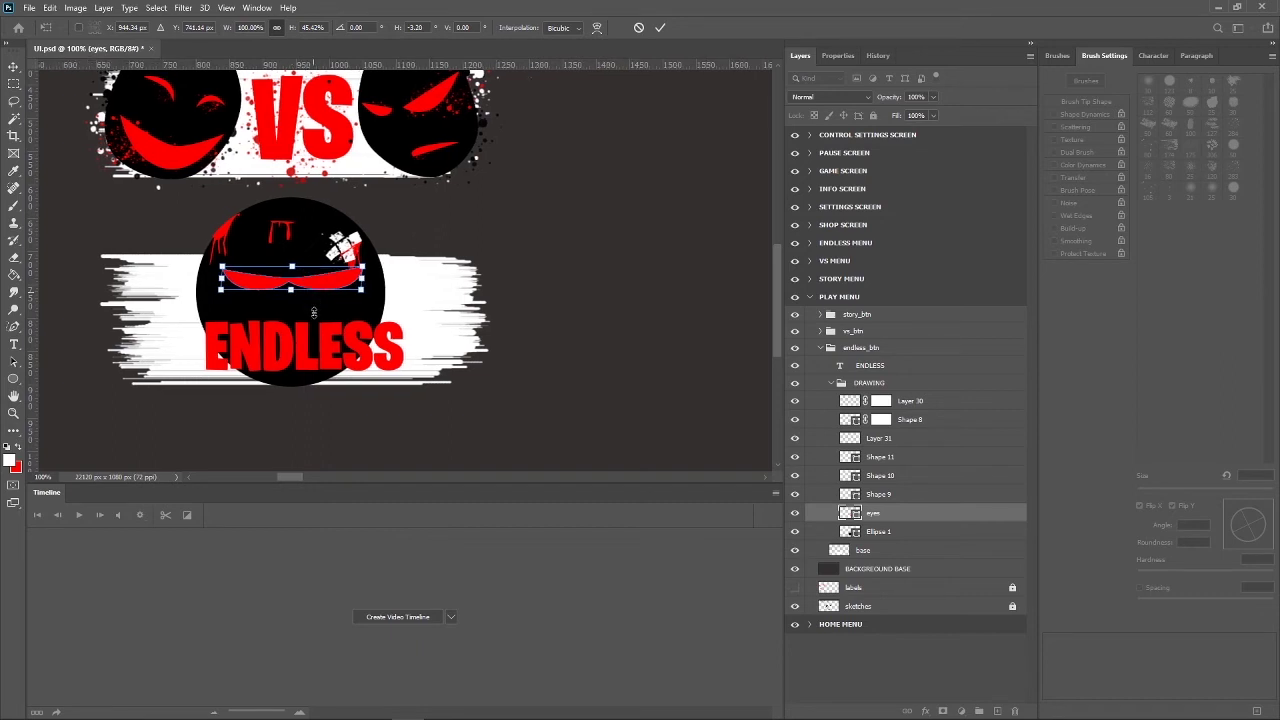
{"action": "key", "text": "ctrl+plus"}
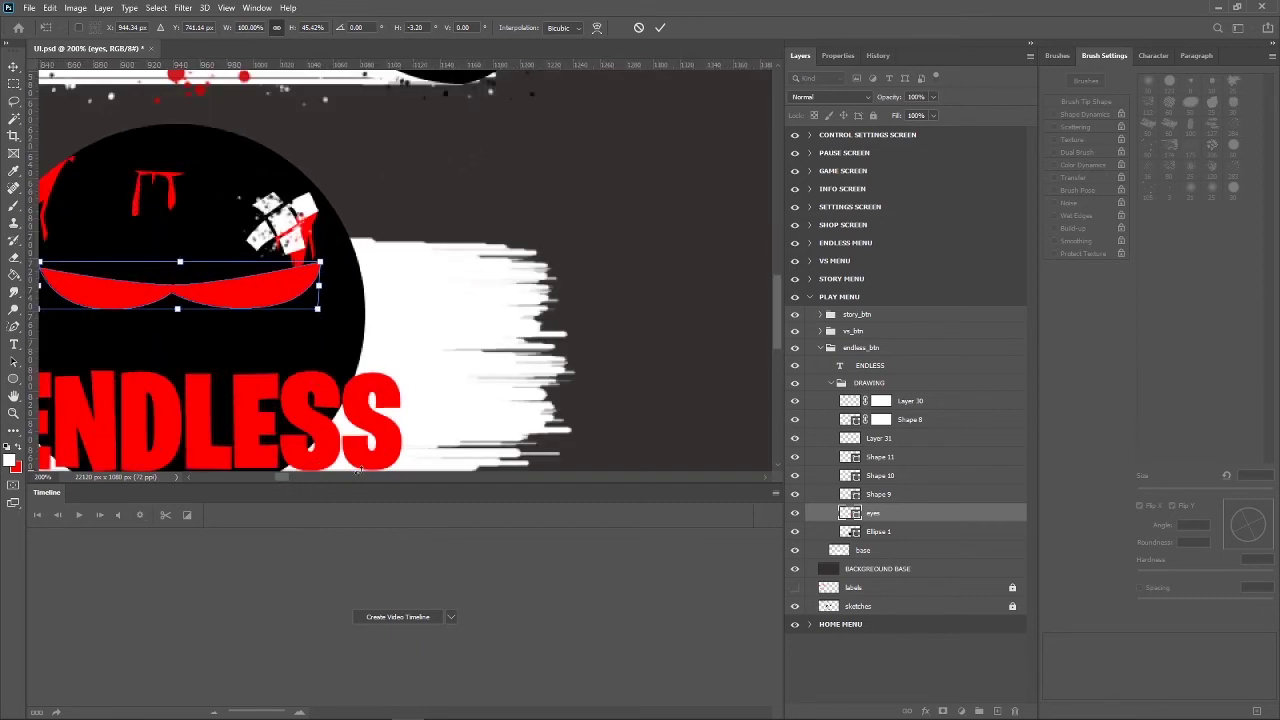
{"action": "left_click_drag", "start_coordinate": [282, 480], "coordinate": [279, 482]}
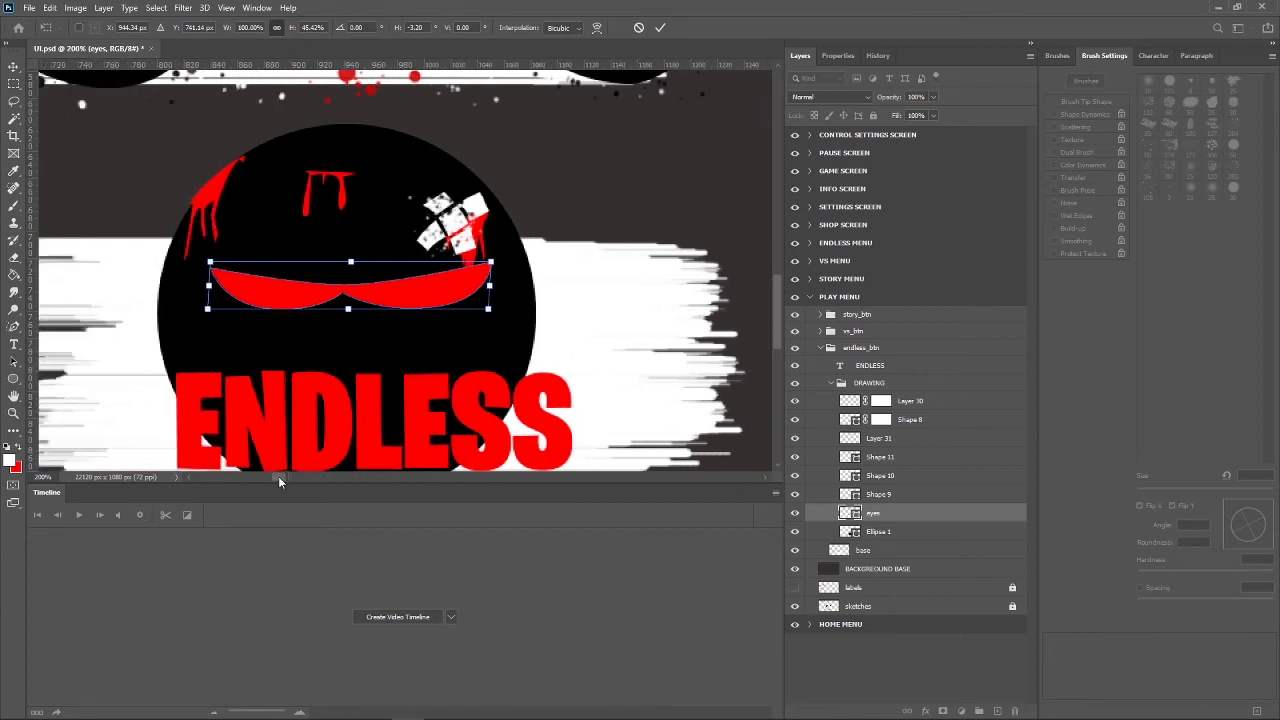
{"action": "key", "text": "Down"}
{"action": "key", "text": "Down"}
{"action": "key", "text": "Down"}
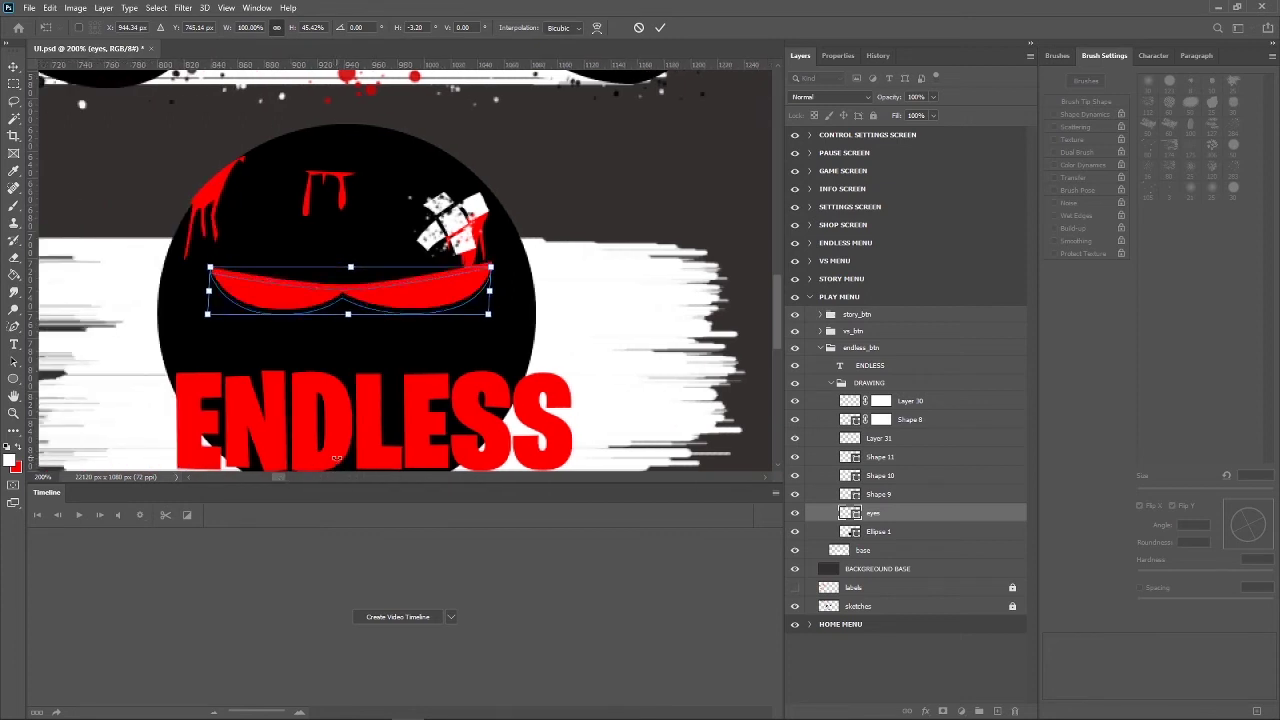
{"action": "key", "text": "Down"}
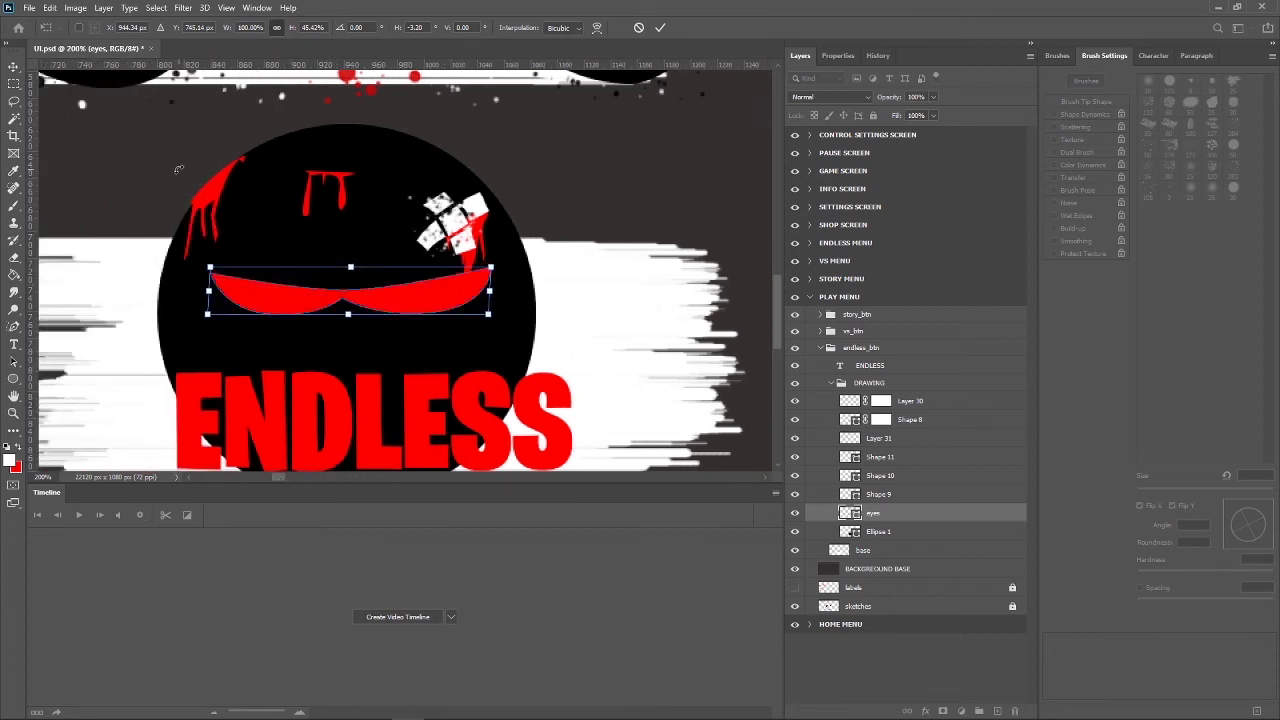
{"action": "key", "text": "Return"}
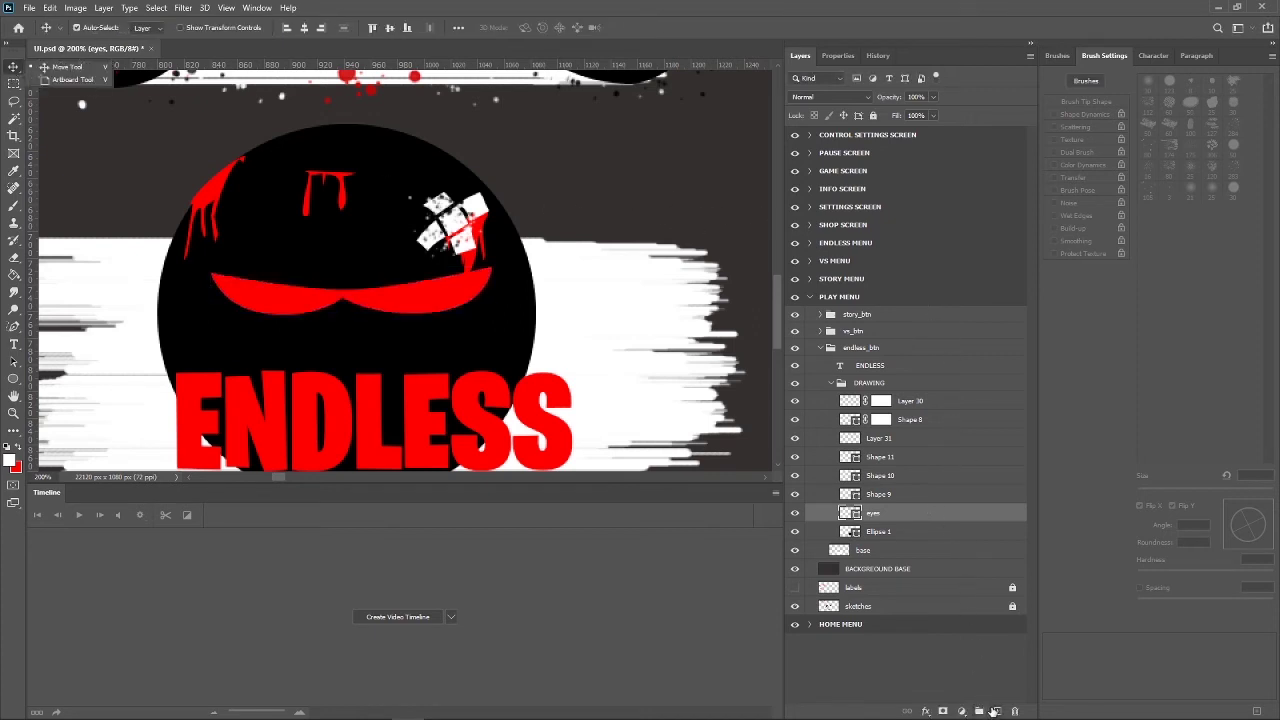
Try drawing a line shape across the face on a new layer, then undo it.
{"action": "left_click", "coordinate": [997, 710]}
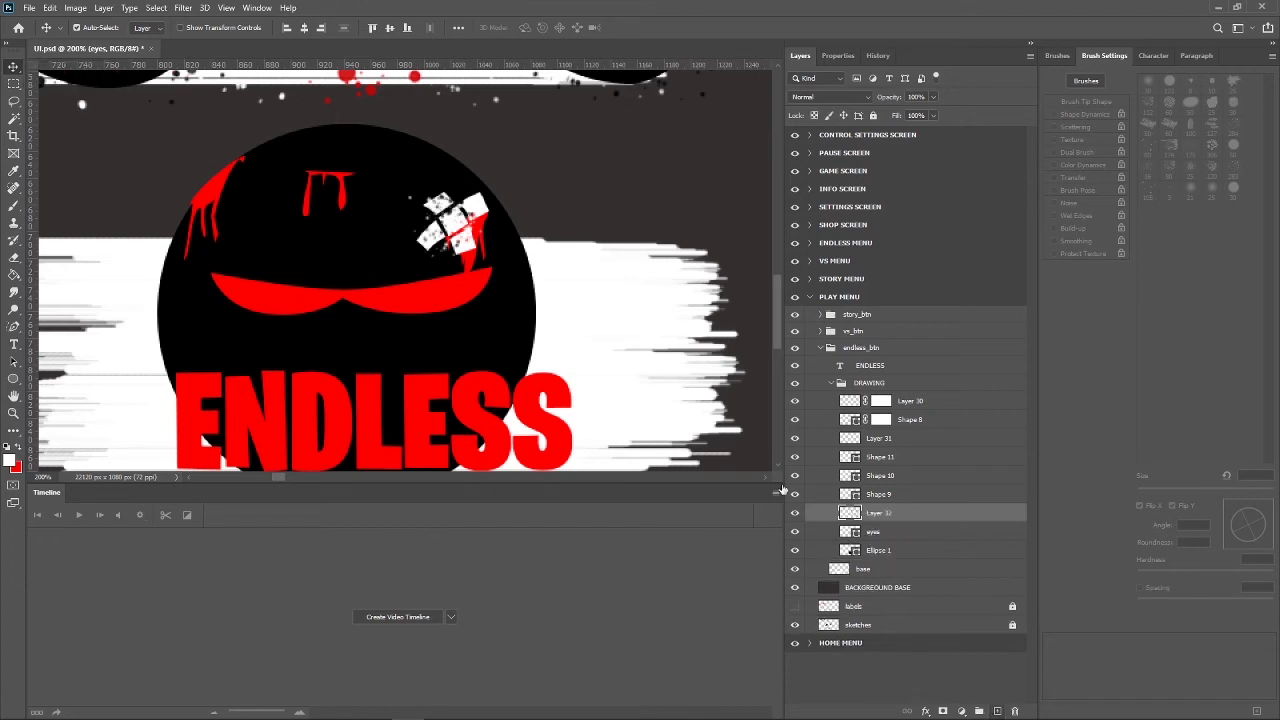
{"action": "left_click", "coordinate": [14, 326]}
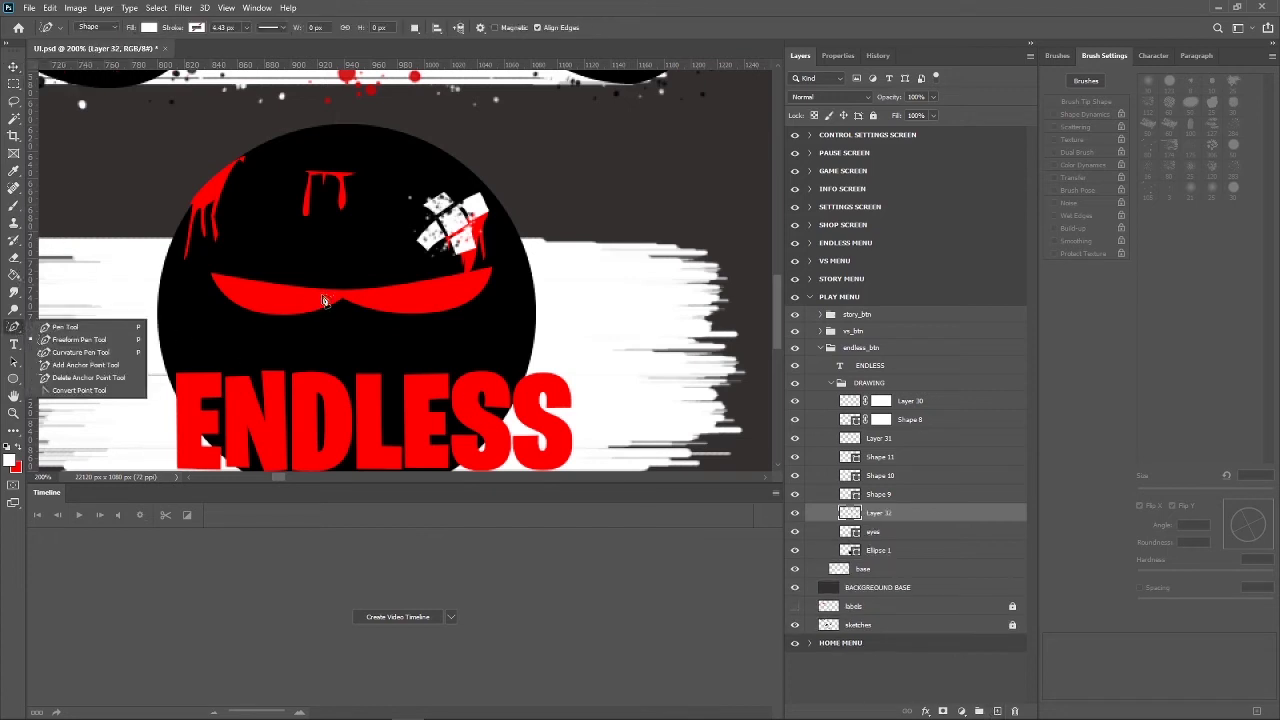
{"action": "left_click", "coordinate": [217, 270]}
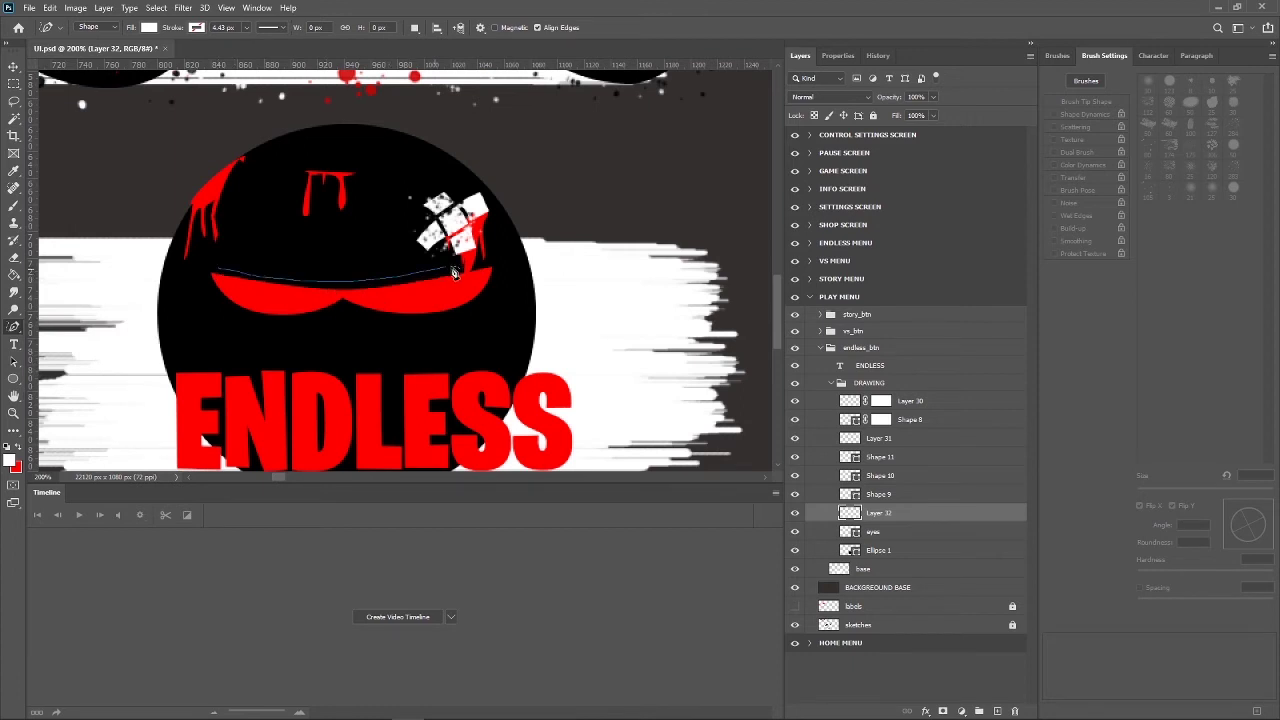
{"action": "left_click", "coordinate": [454, 269]}
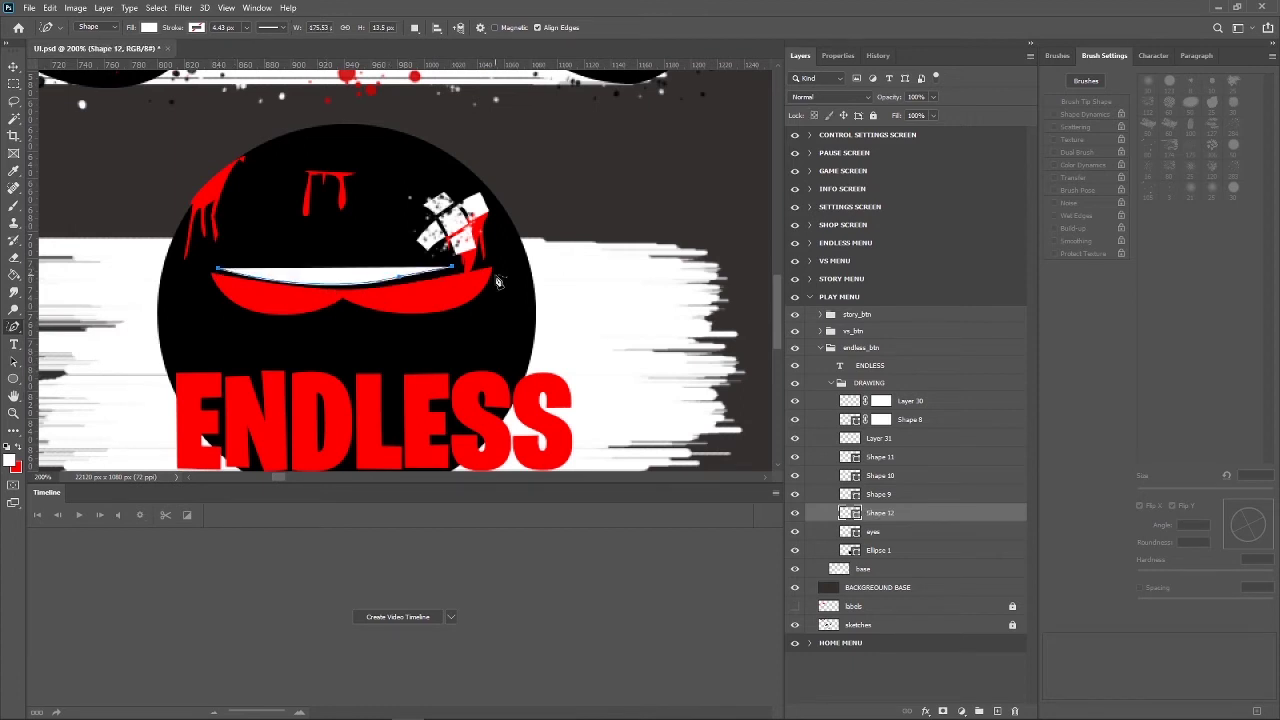
{"action": "key", "text": "ctrl+z"}
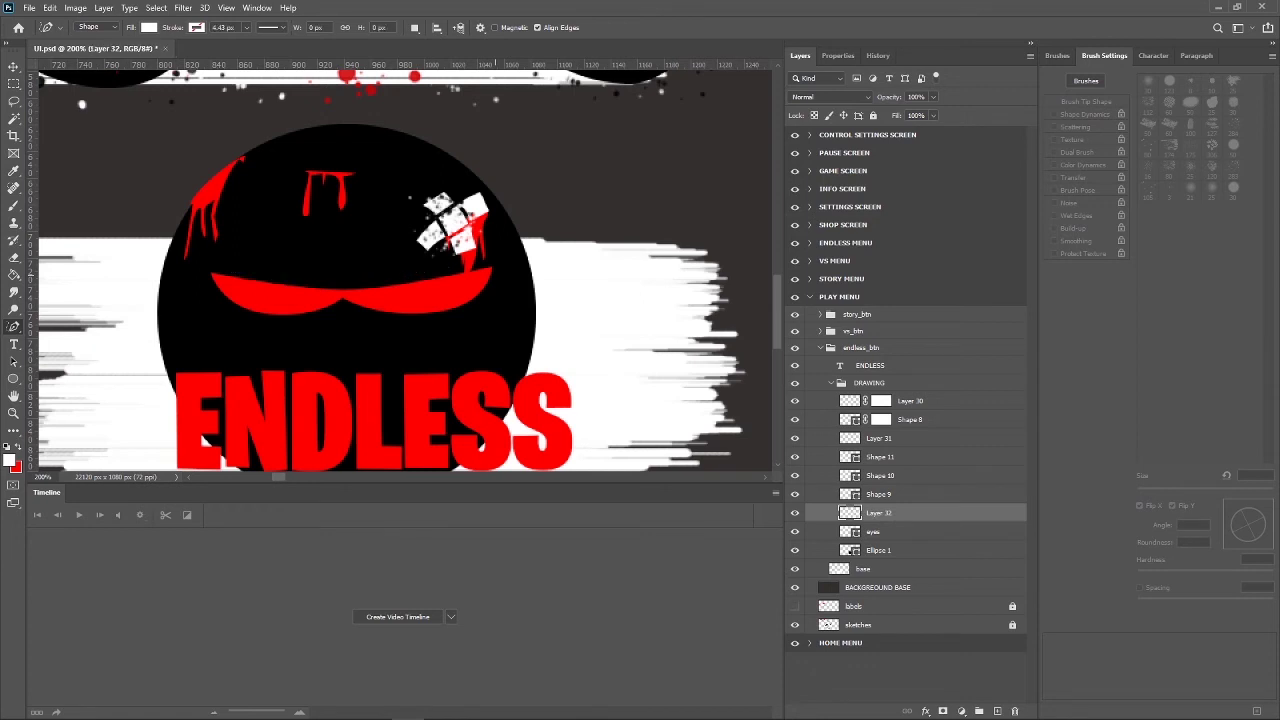
Delete the empty new layer, select the DRAWING group and zoom out to the whole button.
{"action": "left_click", "coordinate": [1015, 711]}
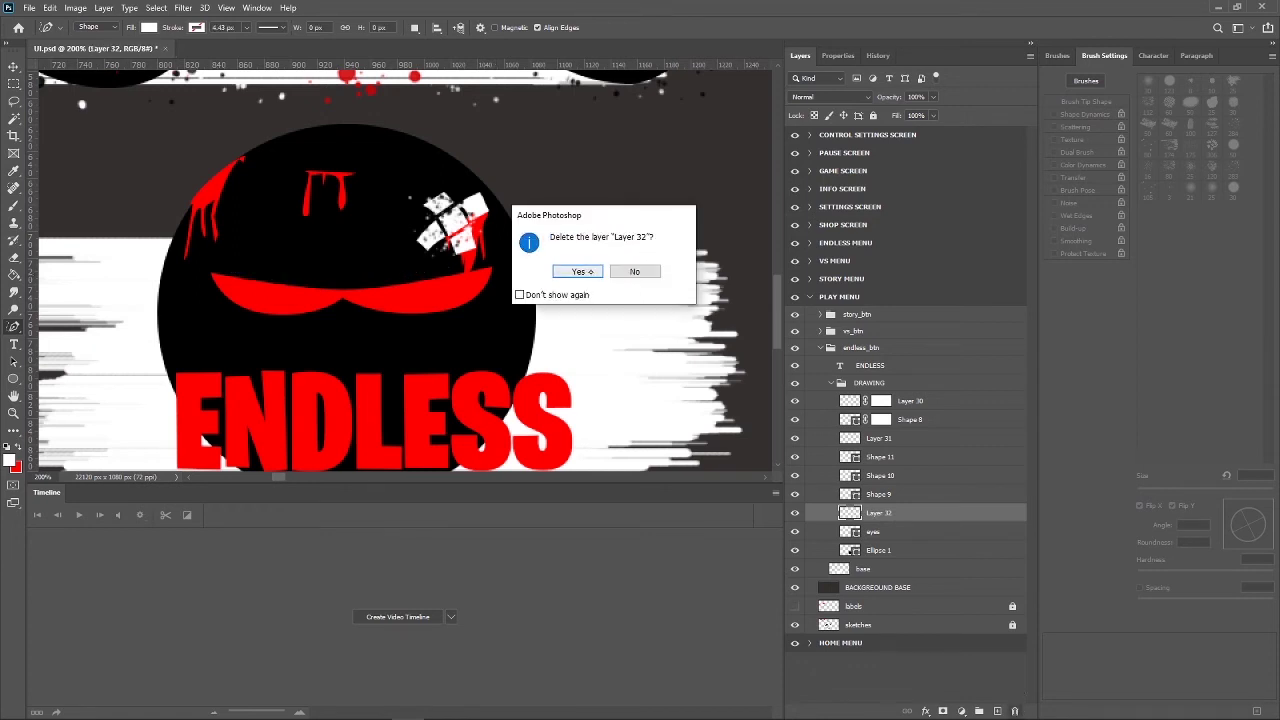
{"action": "key", "text": "Return"}
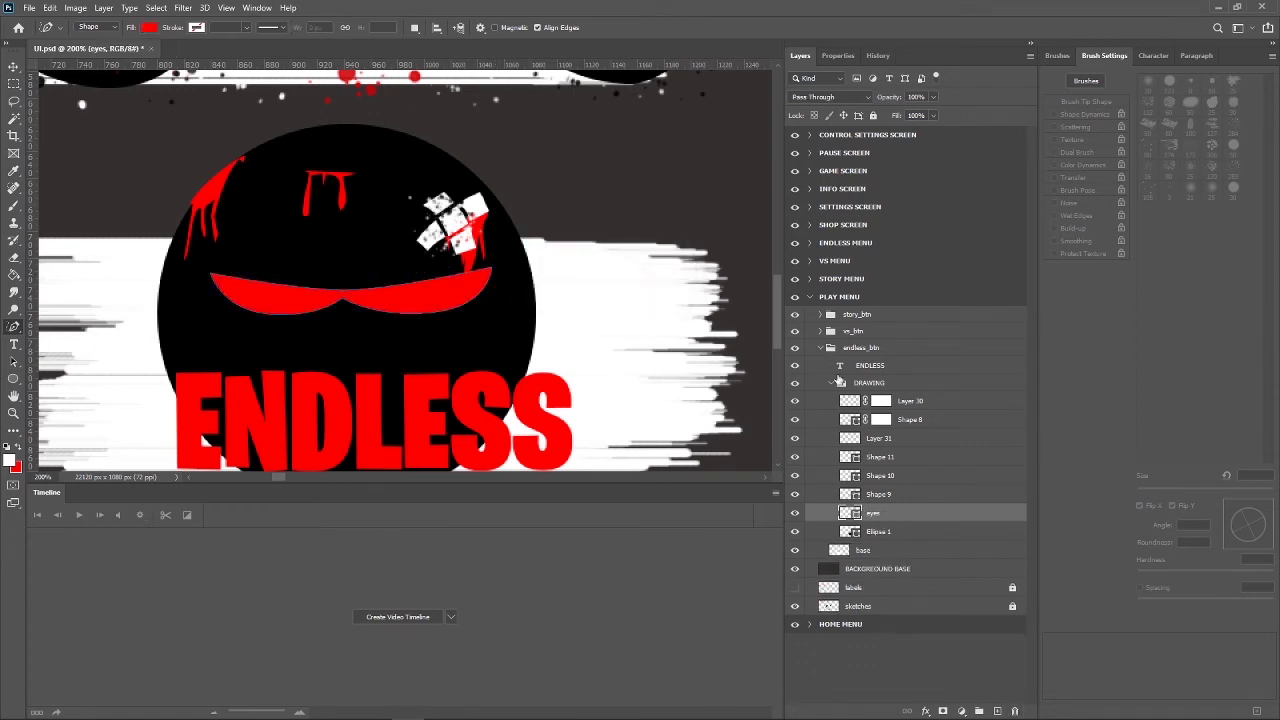
{"action": "left_click", "coordinate": [835, 384]}
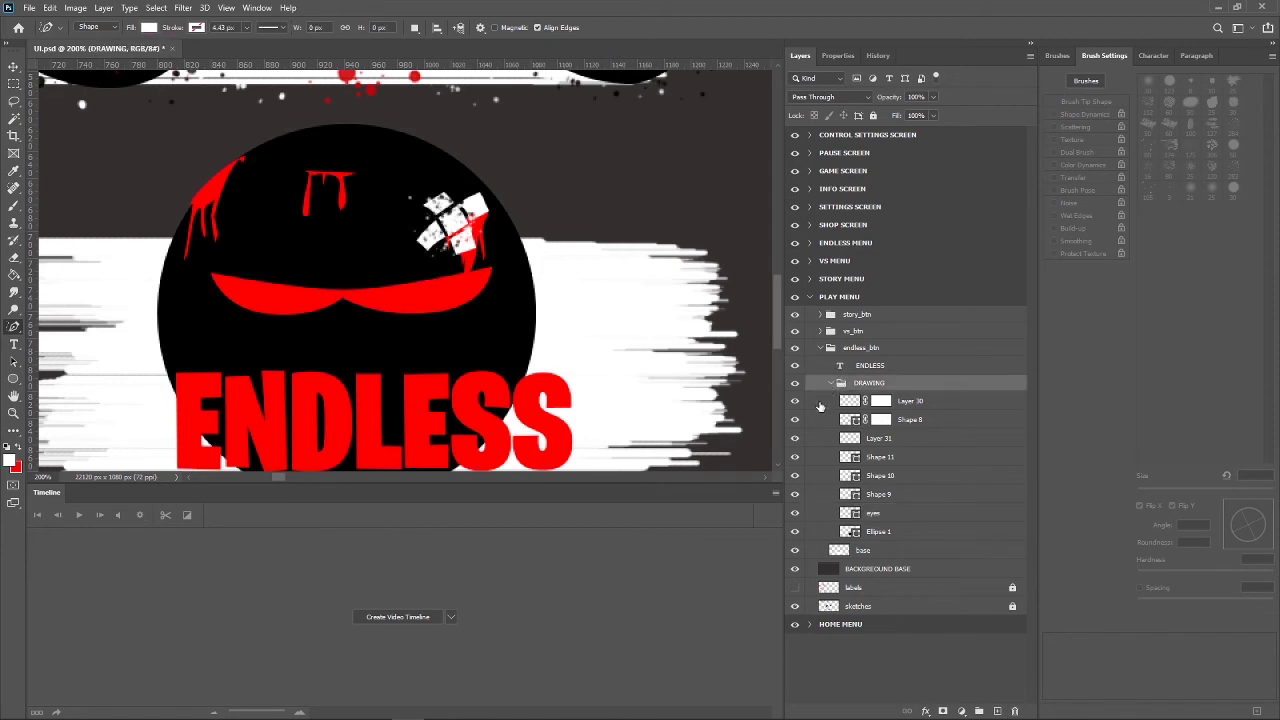
{"action": "key", "text": "ctrl+minus"}
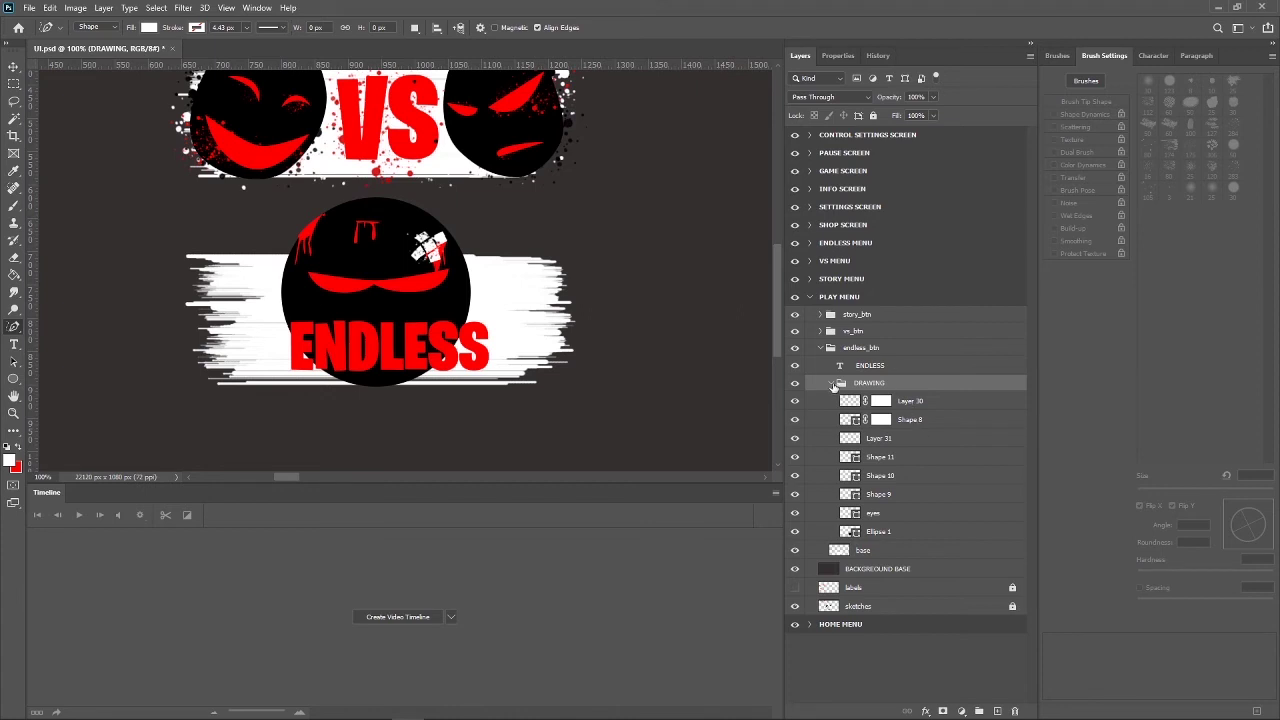
Scale the DRAWING group face to about 91% and shift it slightly right over ENDLESS.
{"action": "left_click", "coordinate": [831, 383]}
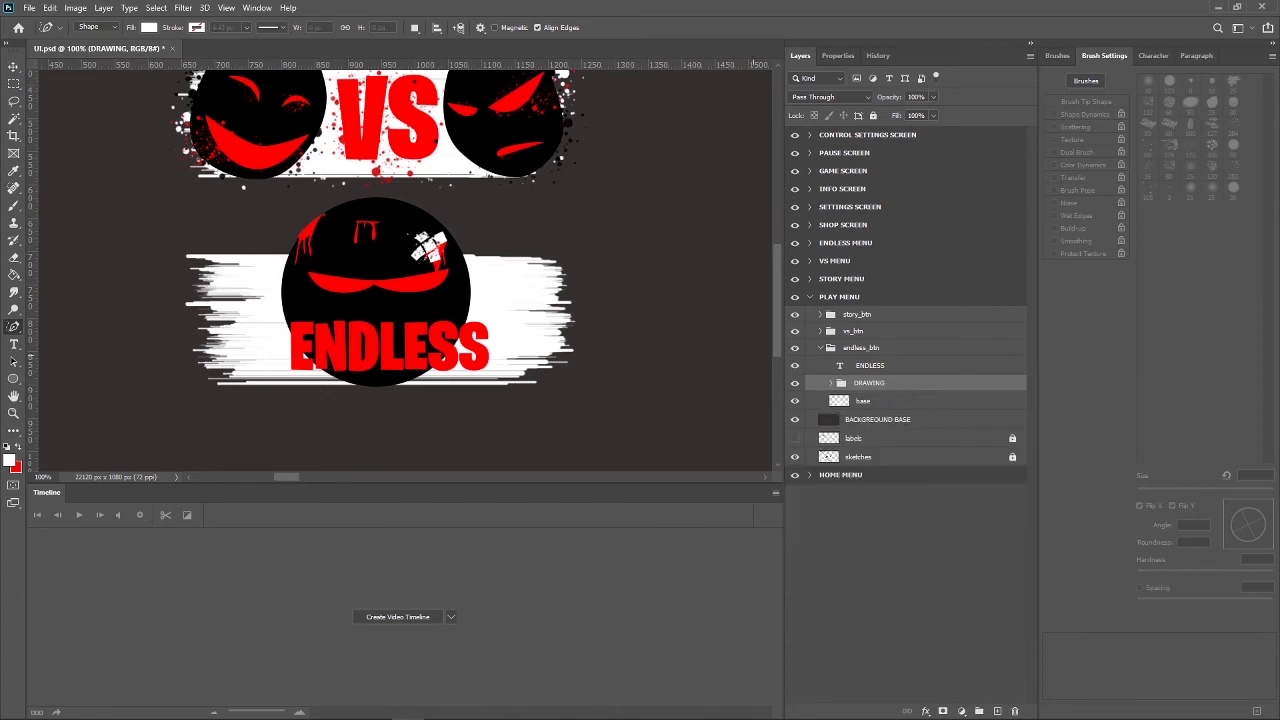
{"action": "key", "text": "ctrl+t"}
{"action": "left_click_drag", "start_coordinate": [470, 197], "coordinate": [452, 214]}
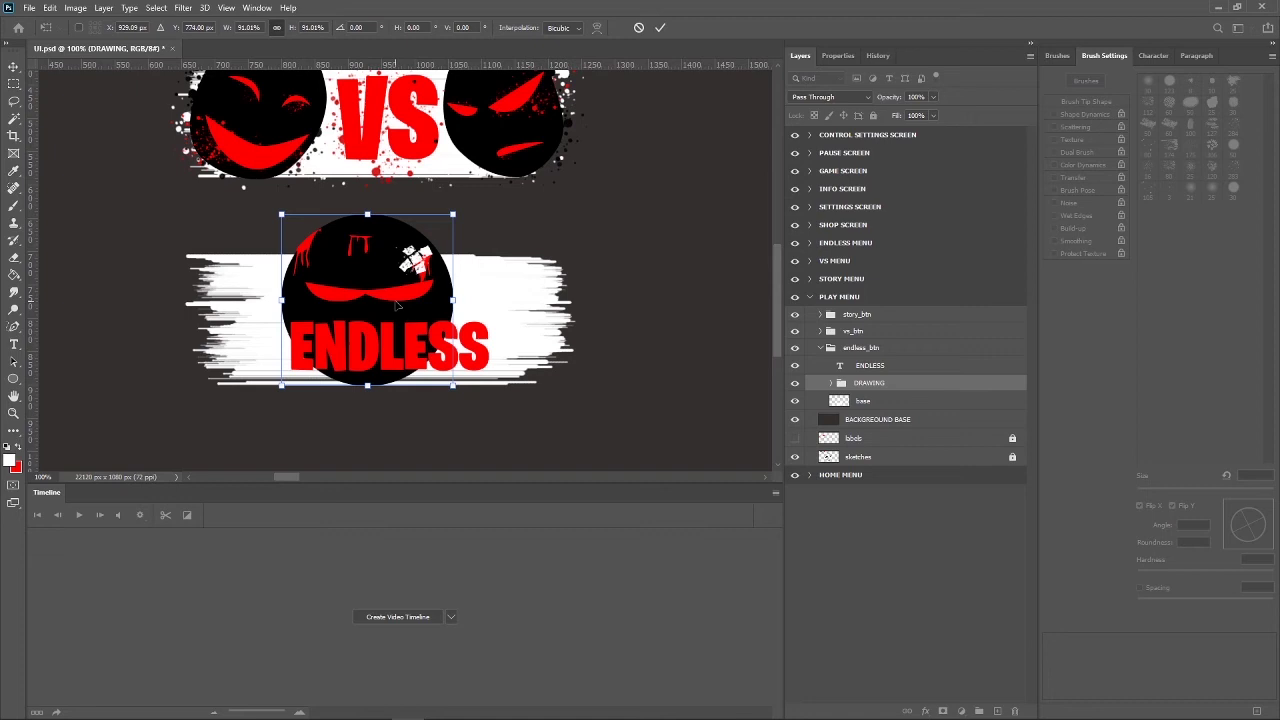
{"action": "left_click_drag", "start_coordinate": [440, 307], "coordinate": [441, 303]}
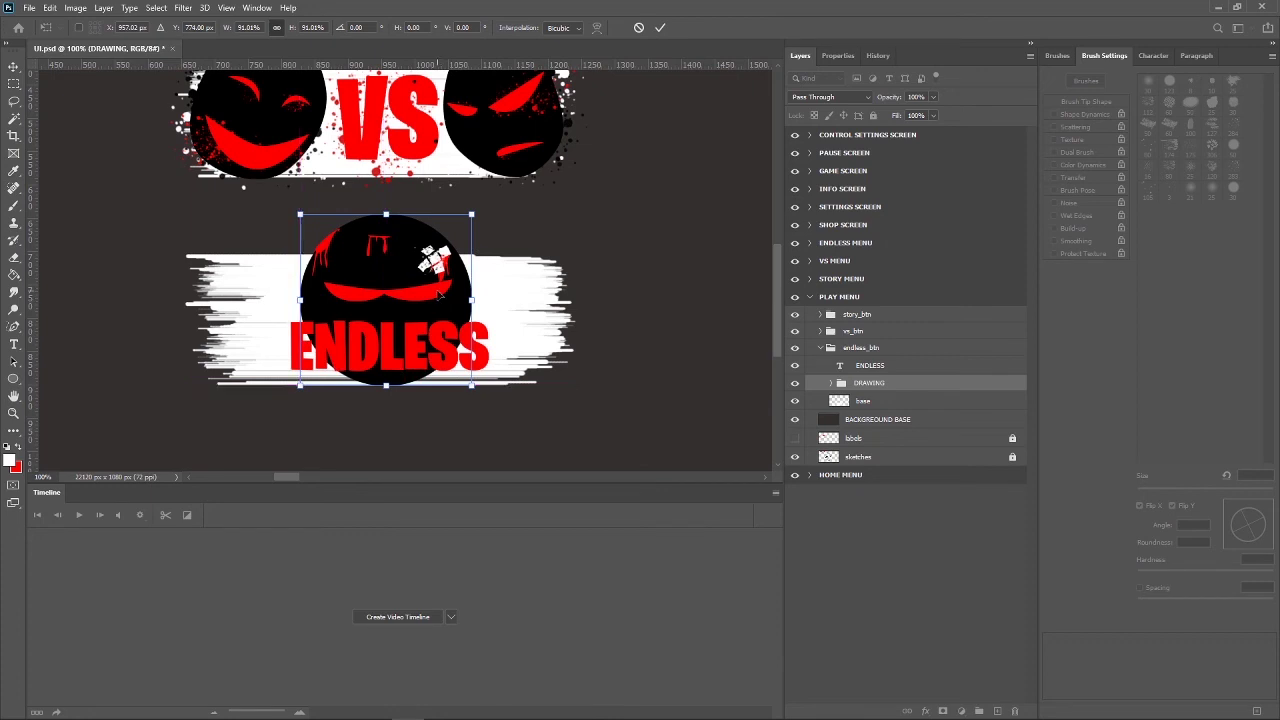
{"action": "key", "text": "Left"}
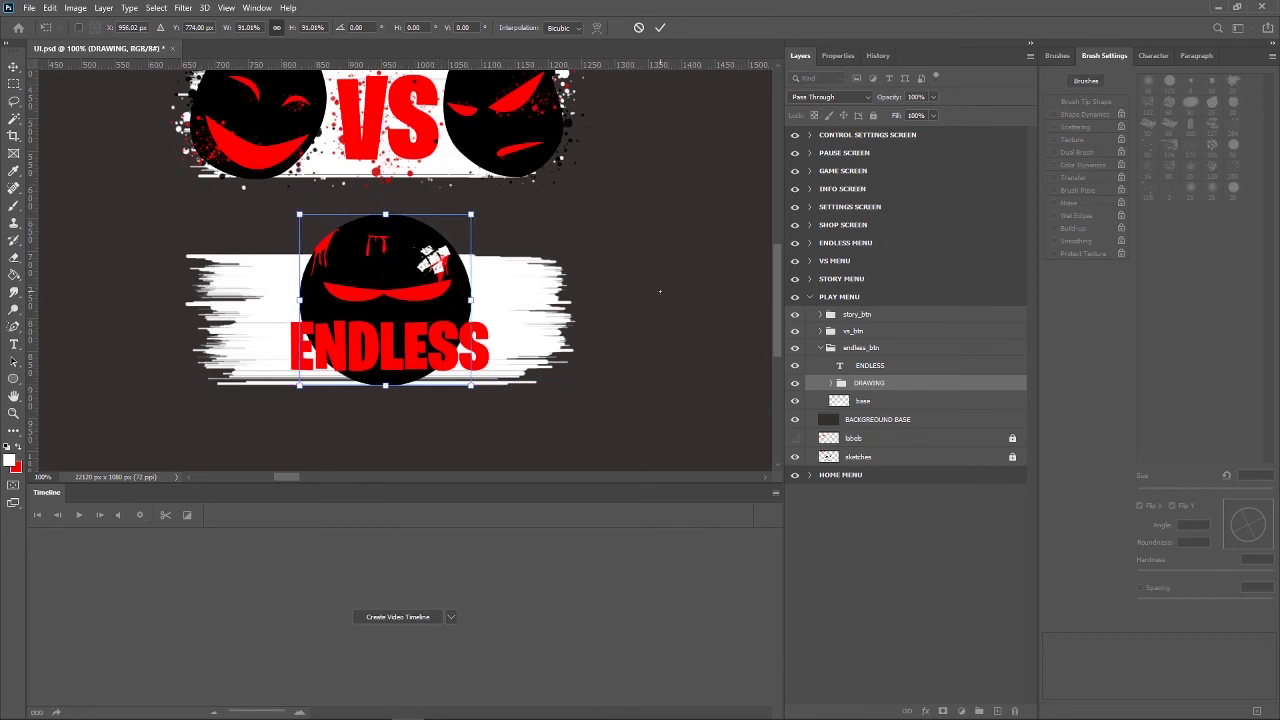
{"action": "key", "text": "Return"}
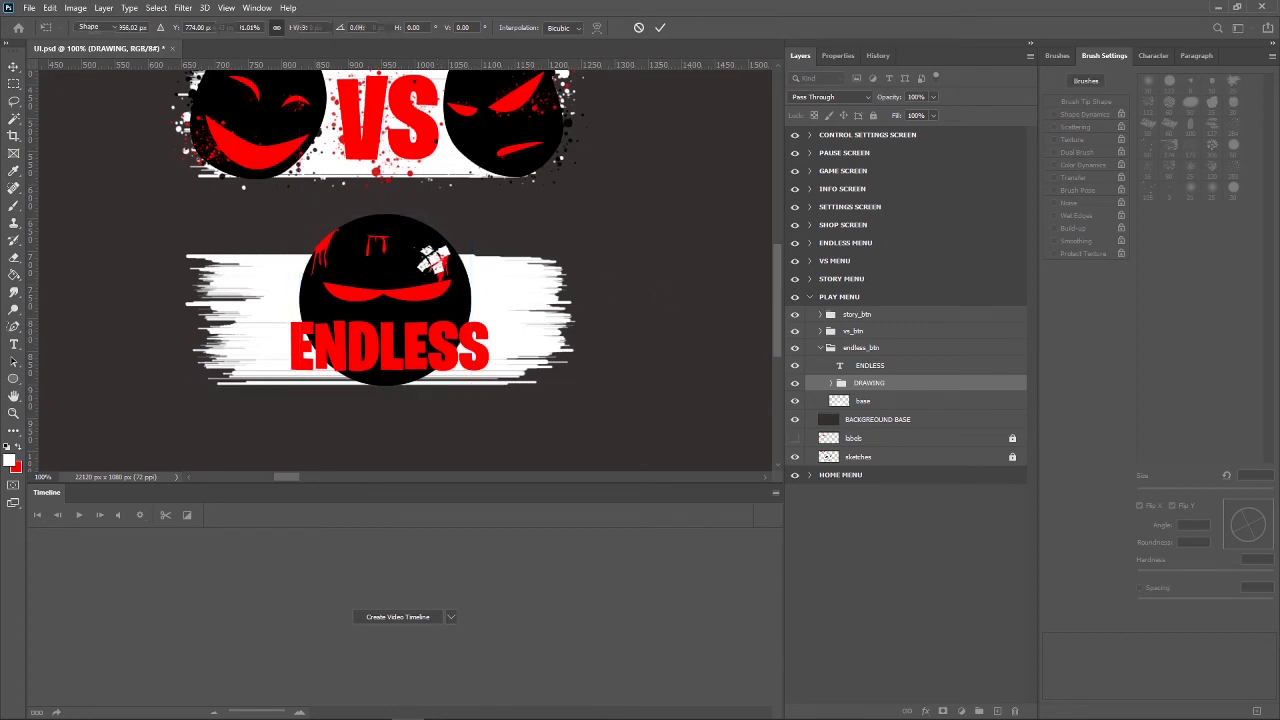
{"action": "key", "text": "p"}
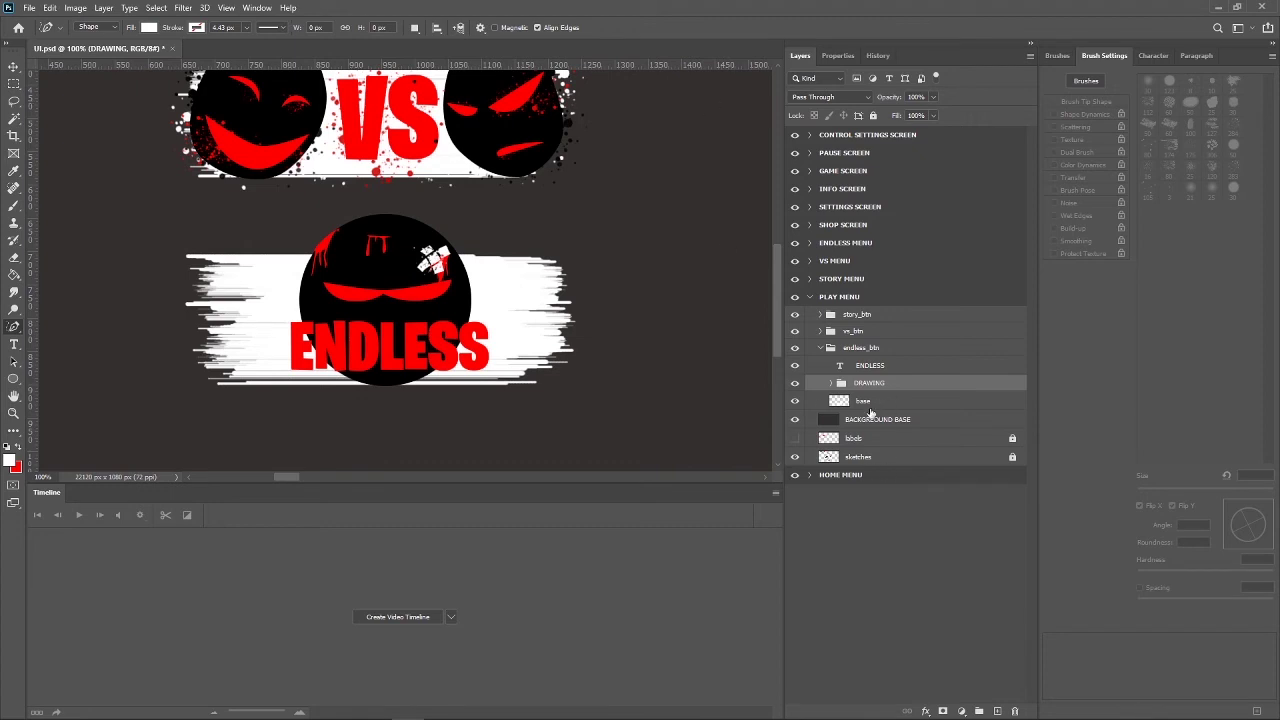
Create Layer 32 and place it at the bottom of the DRAWING group under Ellipse 1.
{"action": "left_click", "coordinate": [866, 401]}
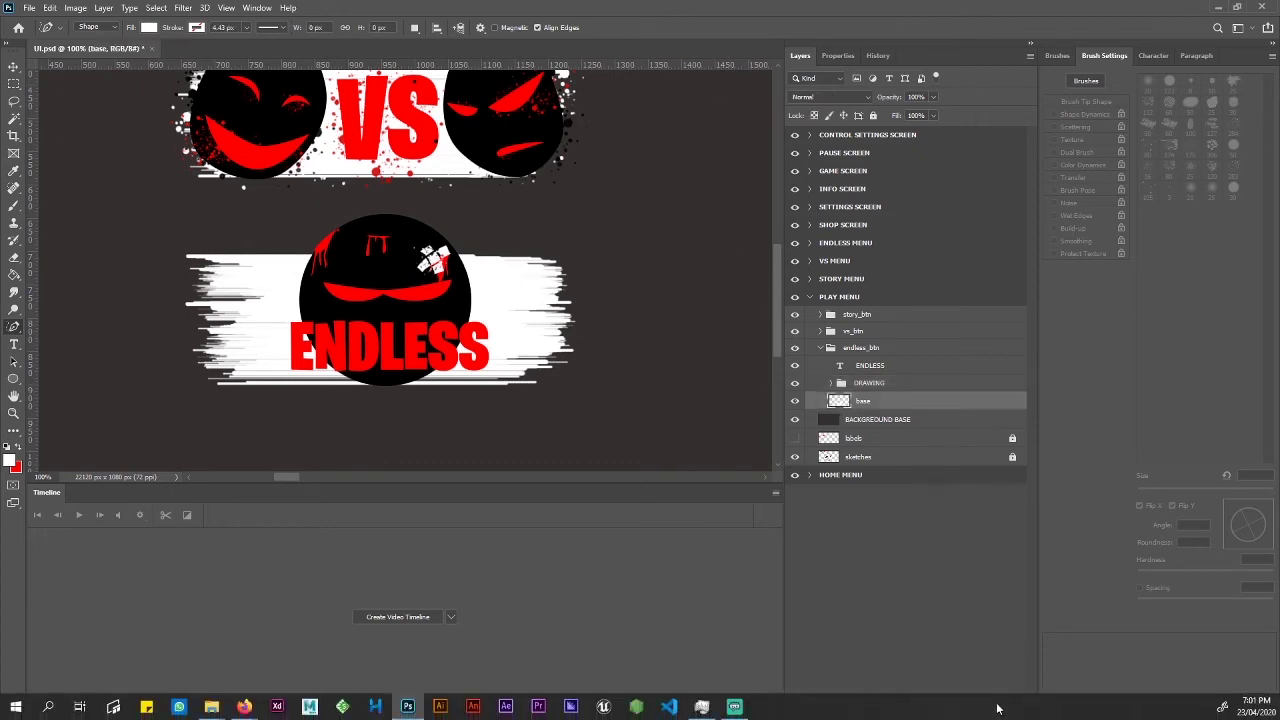
{"action": "key", "text": "ctrl+shift+alt+n"}
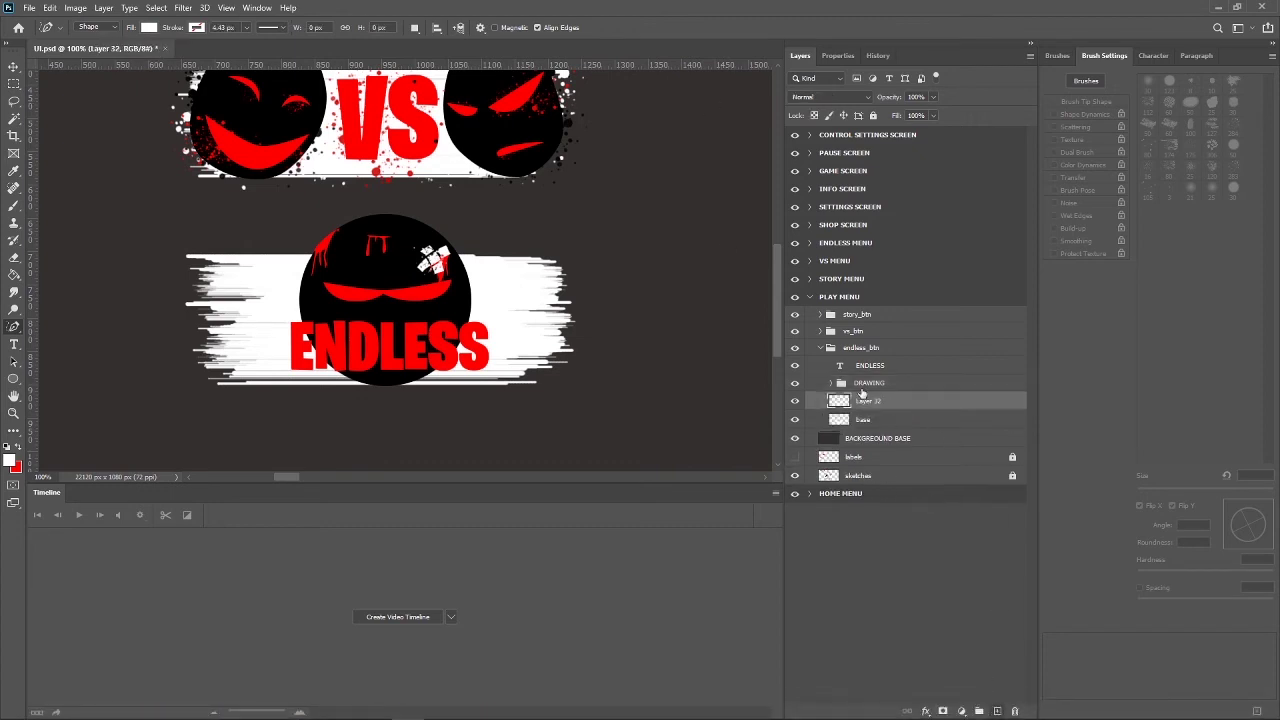
{"action": "mouse_move", "coordinate": [866, 401]}
{"action": "left_mouse_down"}
{"action": "mouse_move", "coordinate": [868, 384]}
{"action": "mouse_move", "coordinate": [868, 556]}
{"action": "left_mouse_up"}
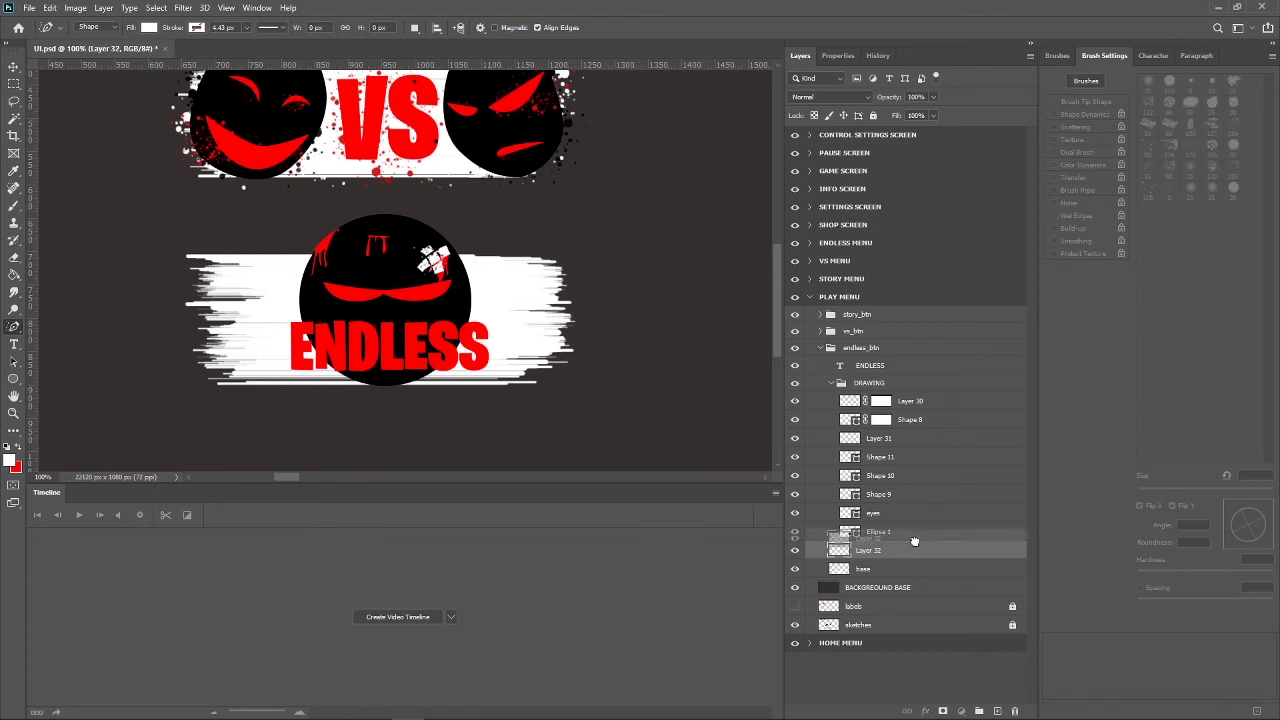
{"action": "mouse_move", "coordinate": [908, 558]}
{"action": "left_mouse_down"}
{"action": "mouse_move", "coordinate": [914, 534]}
{"action": "mouse_move", "coordinate": [920, 544]}
{"action": "left_mouse_up"}
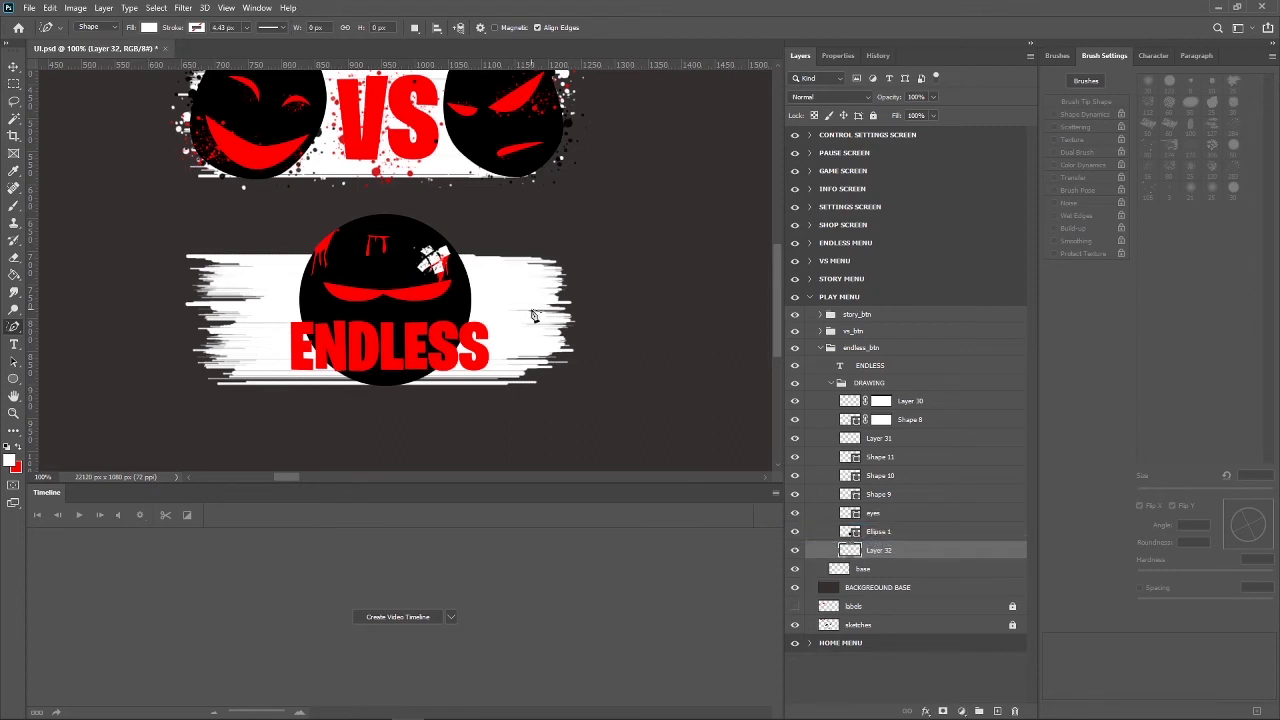
Stamp black splatter around the ball with a 150 px brush, then make red the painting colour.
{"action": "left_click", "coordinate": [10, 459]}
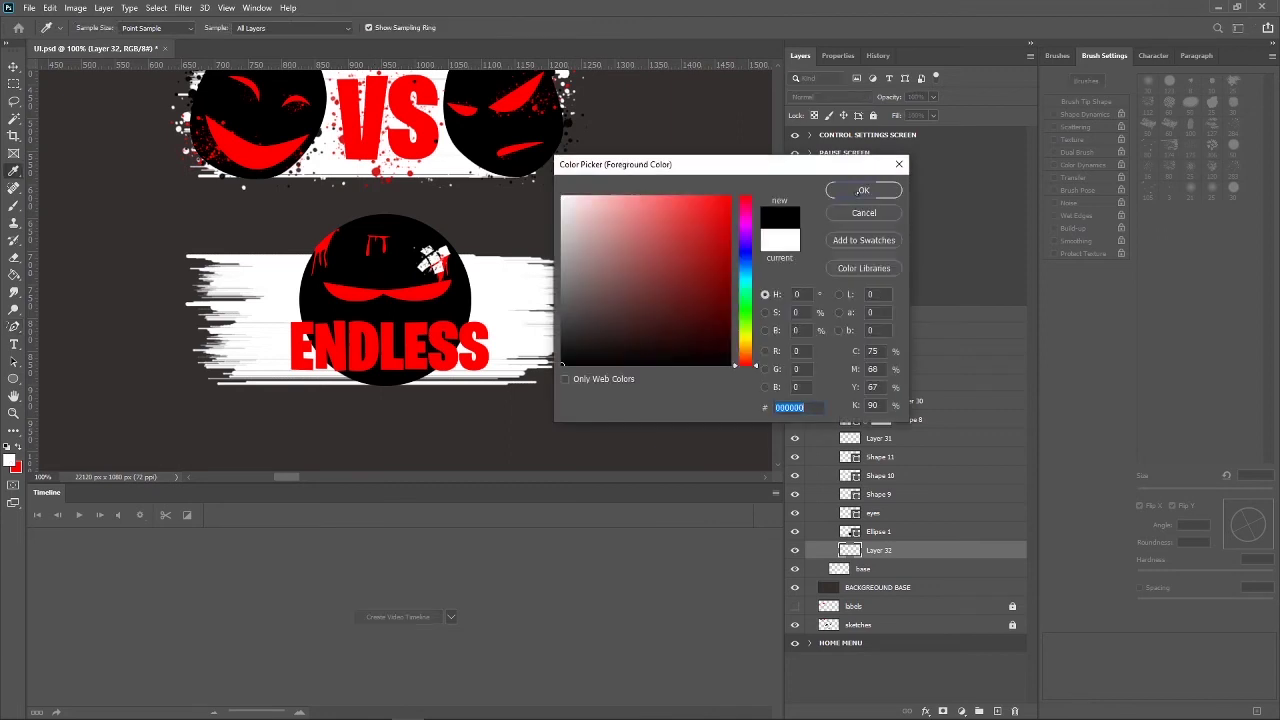
{"action": "key", "text": "Return"}
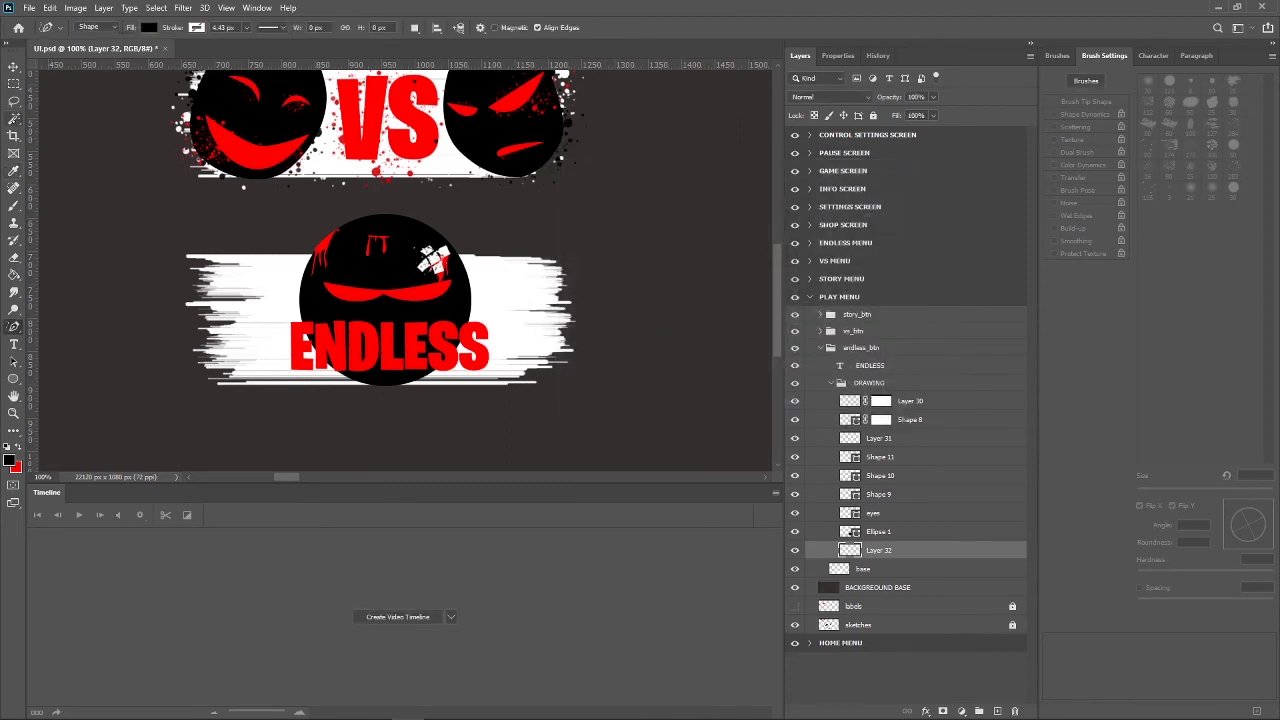
{"action": "key", "text": "b"}
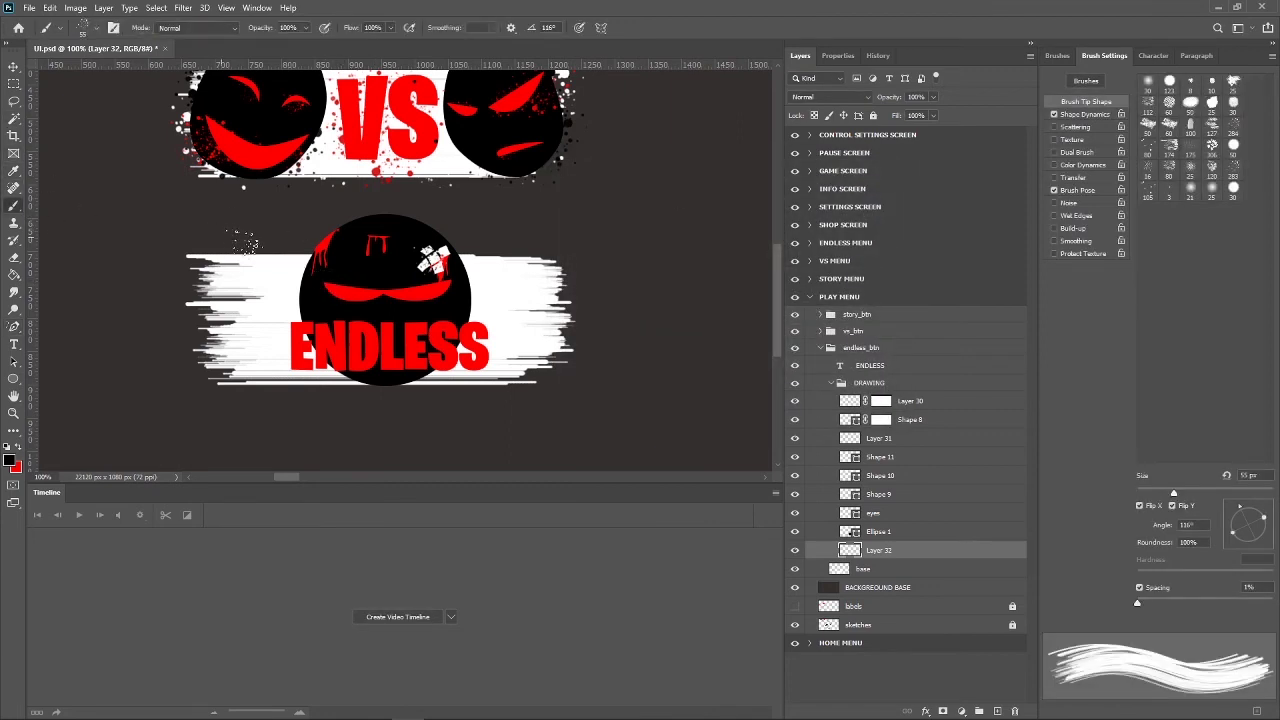
{"action": "left_click", "coordinate": [94, 27]}
{"action": "left_click", "coordinate": [150, 54]}
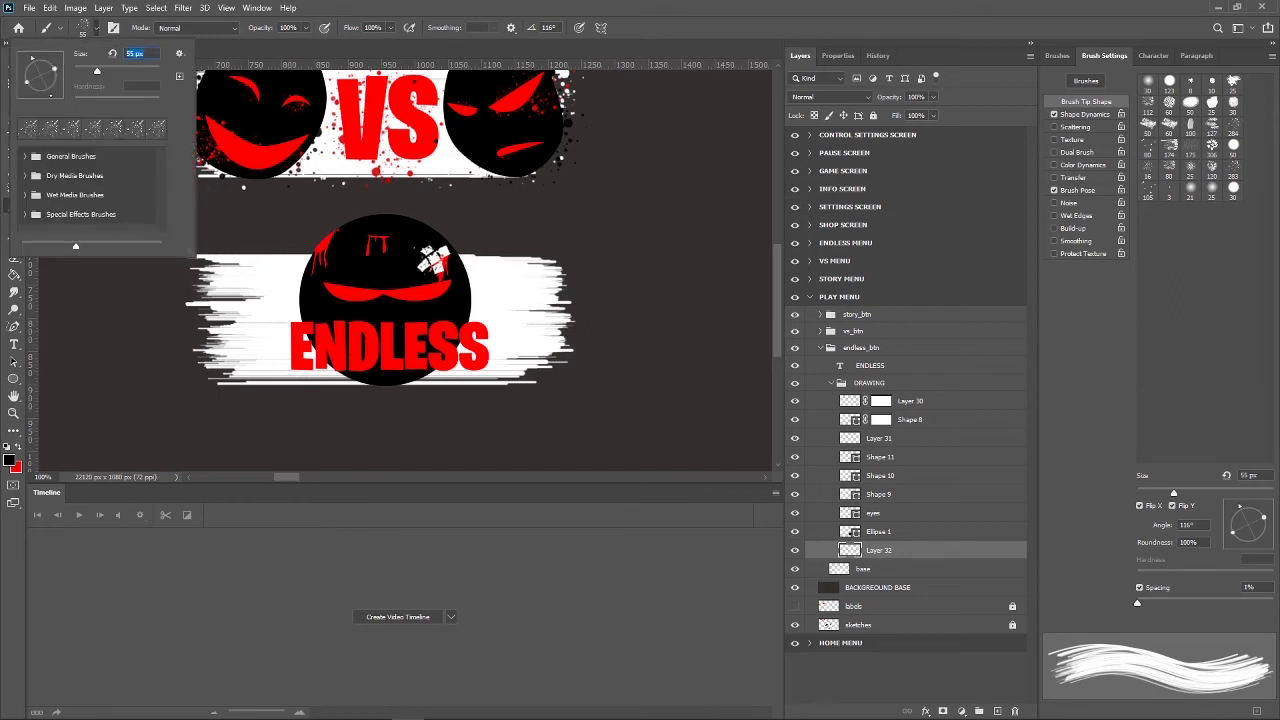
{"action": "type", "text": "150"}
{"action": "key", "text": "Return"}
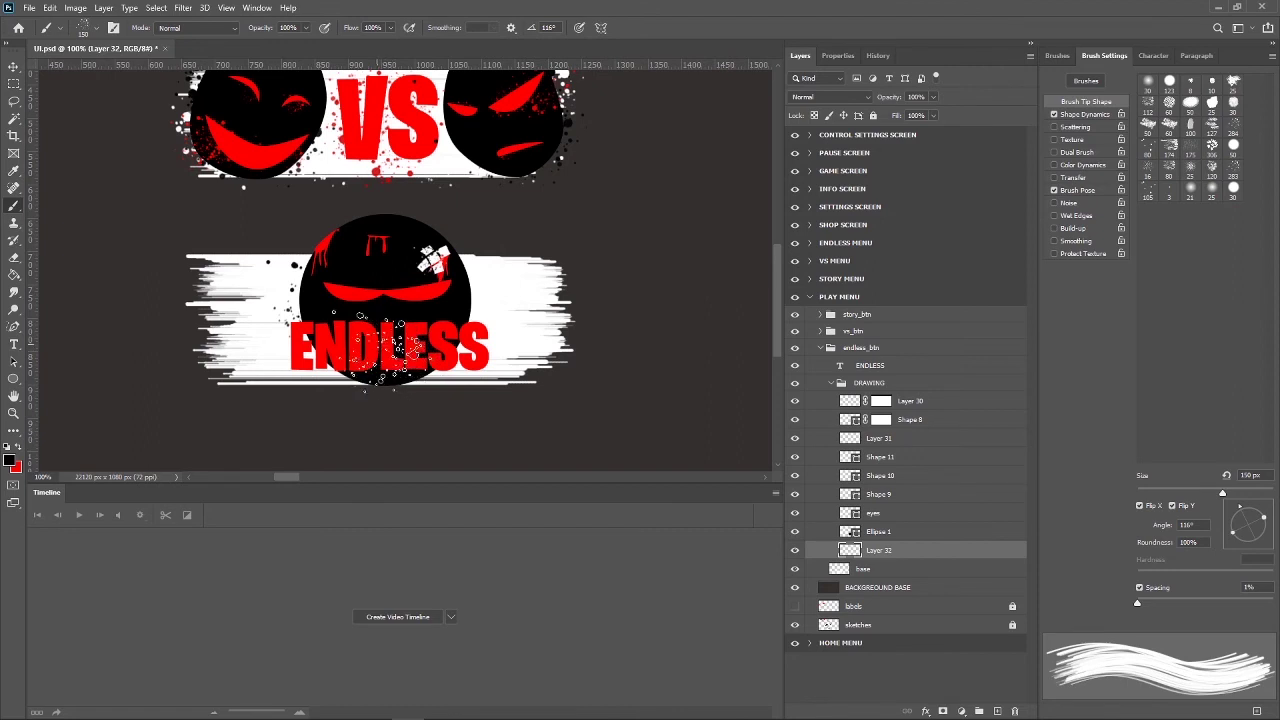
{"action": "left_click", "coordinate": [455, 288]}
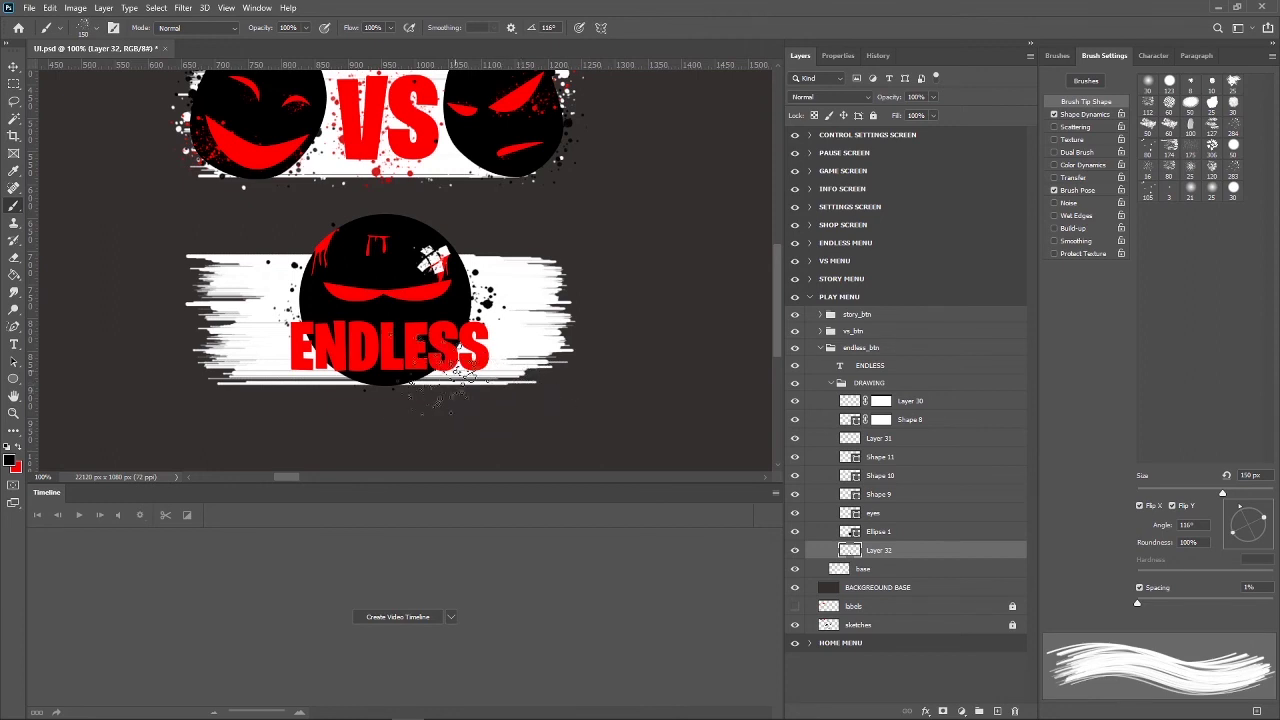
{"action": "left_click", "coordinate": [15, 466]}
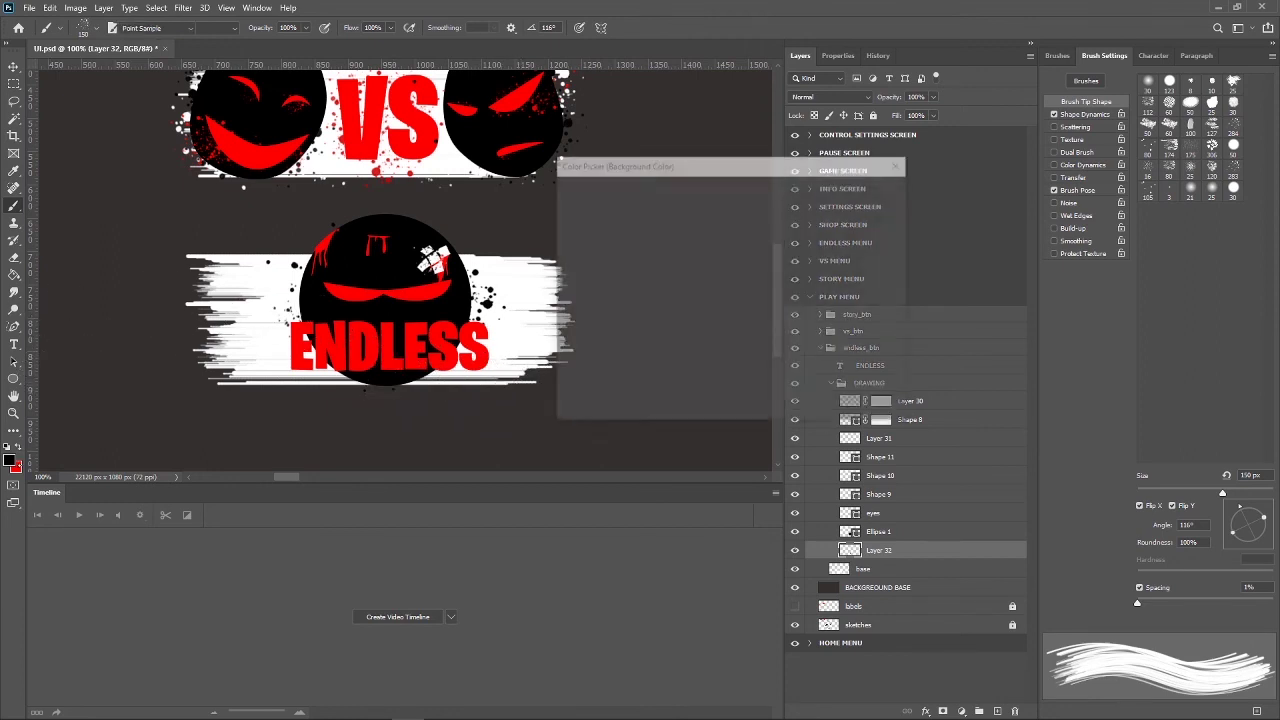
{"action": "left_click", "coordinate": [863, 190]}
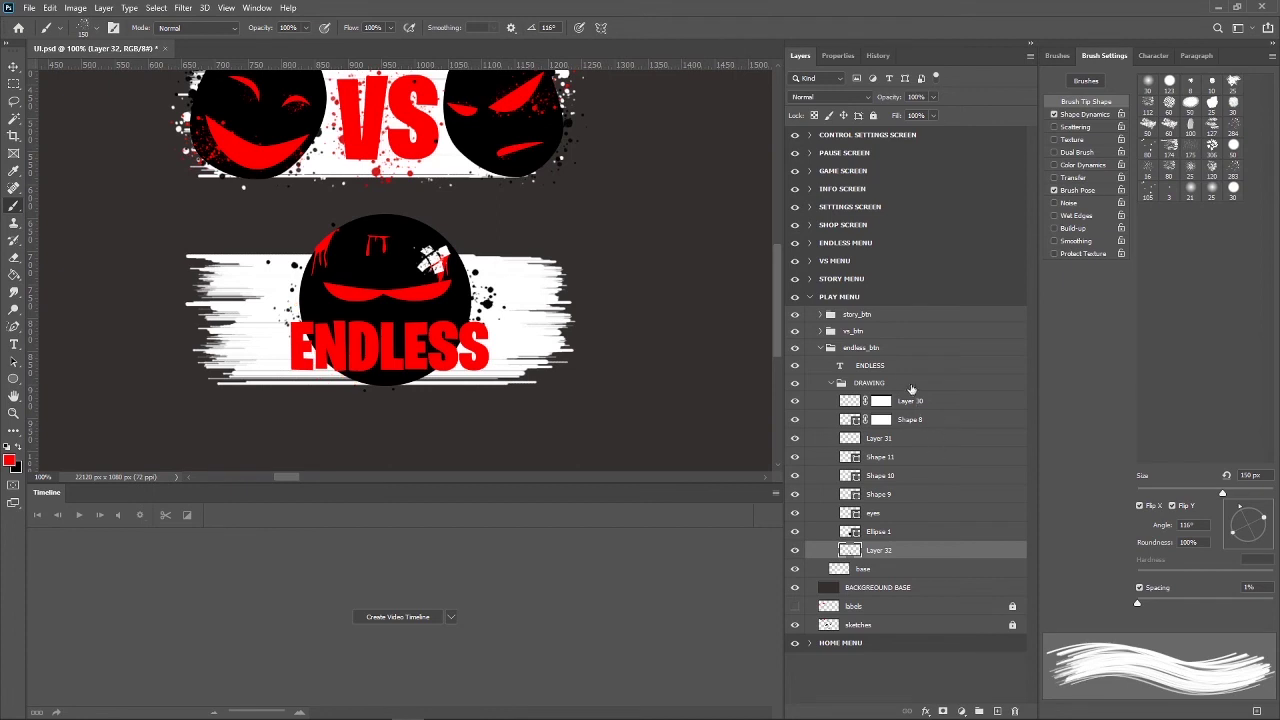
Add a new Layer 33 directly beneath the ENDLESS text layer.
{"action": "left_click", "coordinate": [918, 369]}
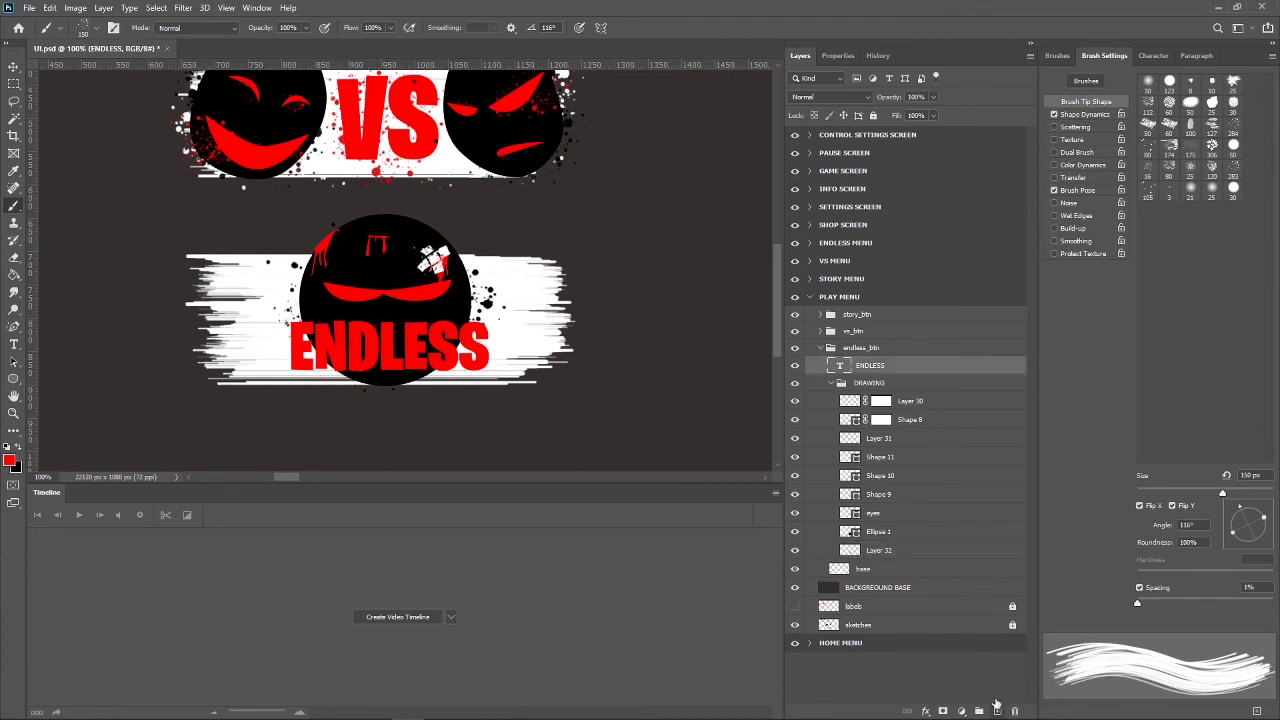
{"action": "left_click", "coordinate": [997, 711]}
{"action": "left_click_drag", "start_coordinate": [882, 369], "coordinate": [882, 394]}
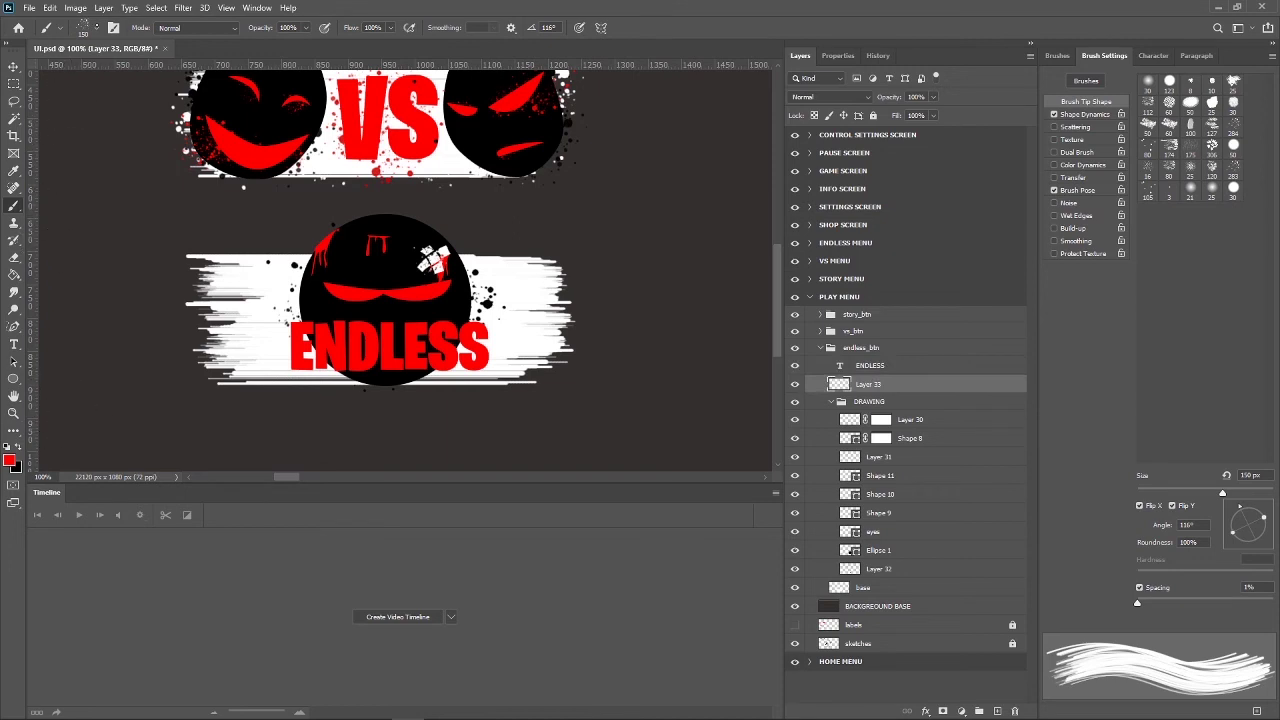
Set the brush size to 70 px, then change it to 100 px.
{"action": "left_click", "coordinate": [97, 27]}
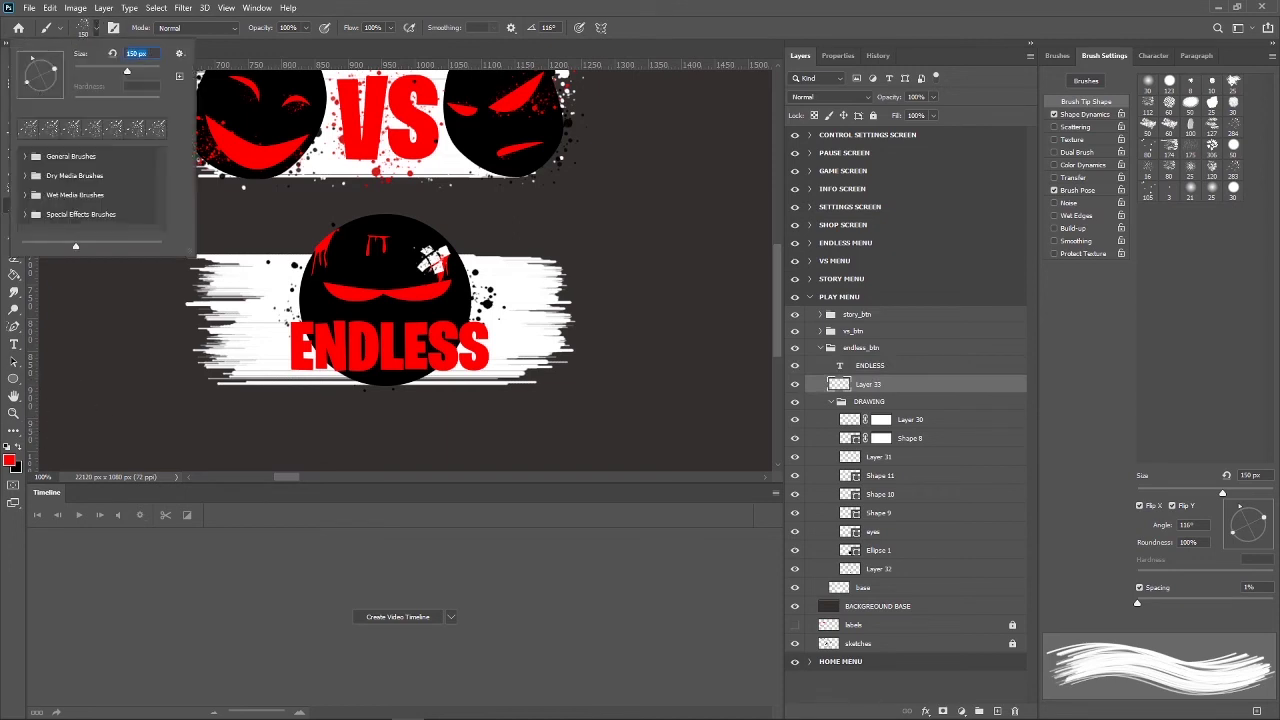
{"action": "type", "text": "70"}
{"action": "key", "text": "Return"}
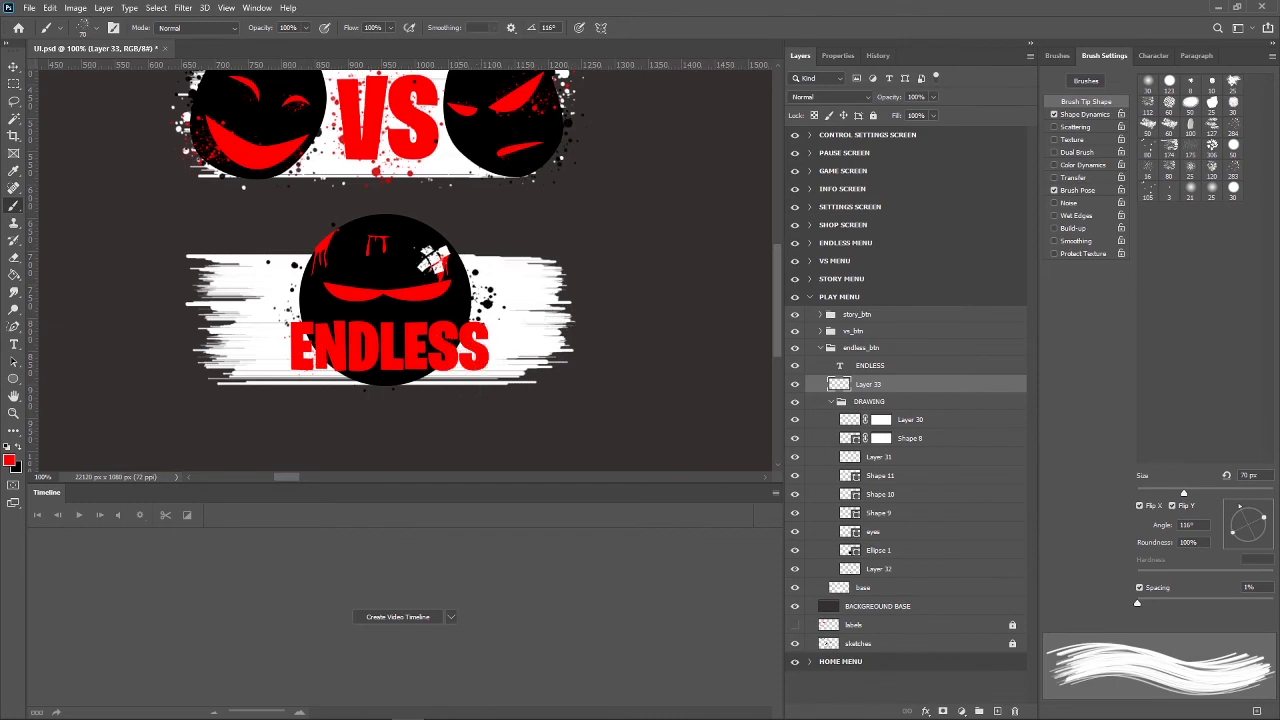
{"action": "left_click", "coordinate": [96, 27]}
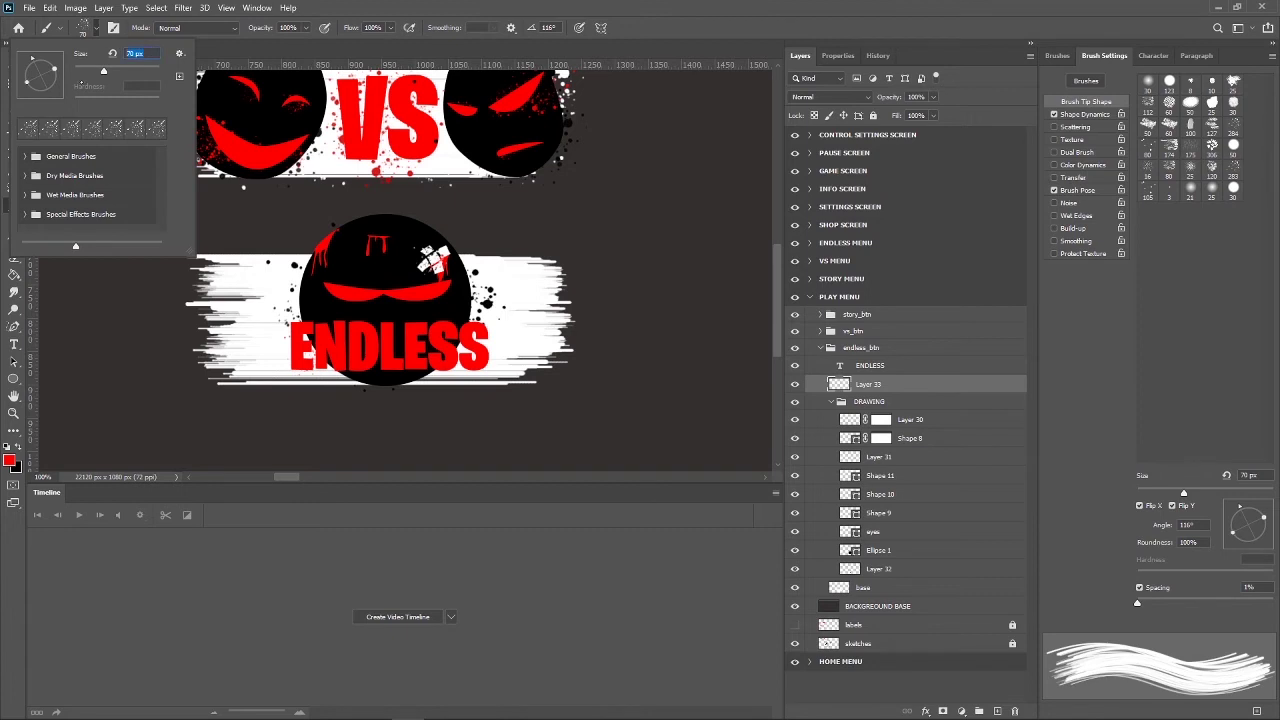
{"action": "type", "text": "100"}
{"action": "key", "text": "Return"}
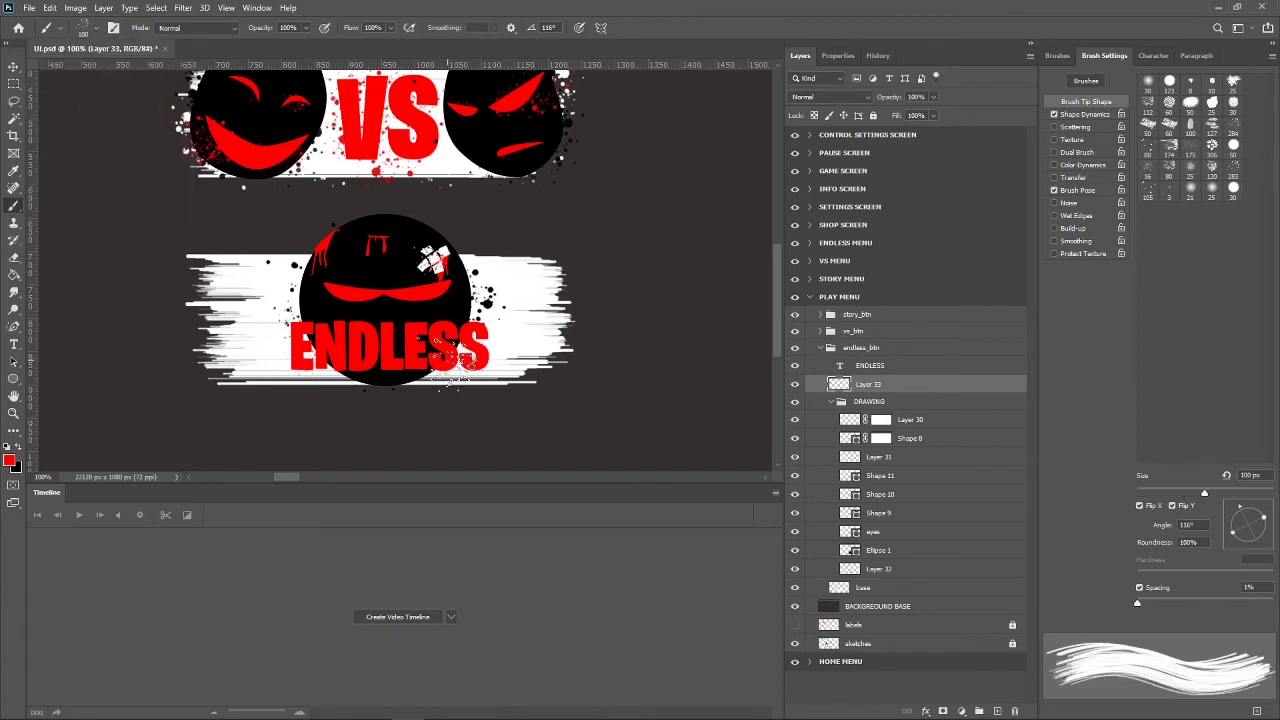
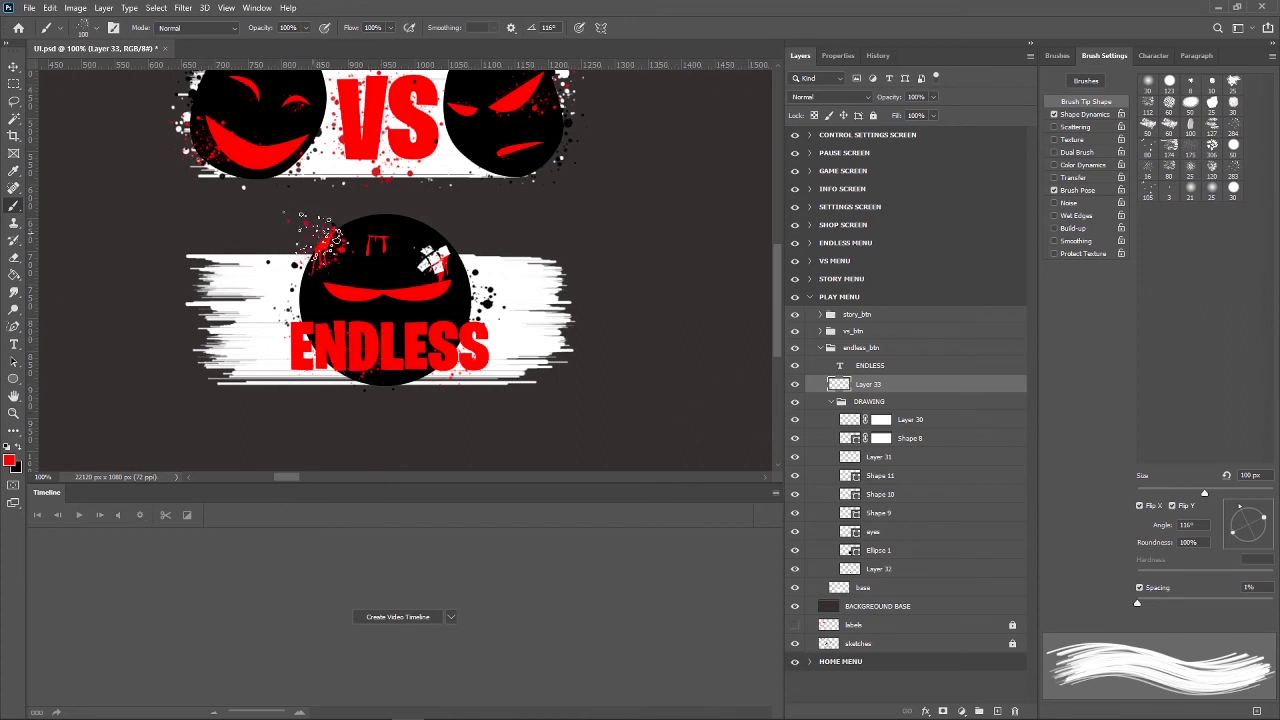
Set the brush to 80 px and paint red splatter on the ENDLESS face's top-left.
{"action": "left_click", "coordinate": [84, 27]}
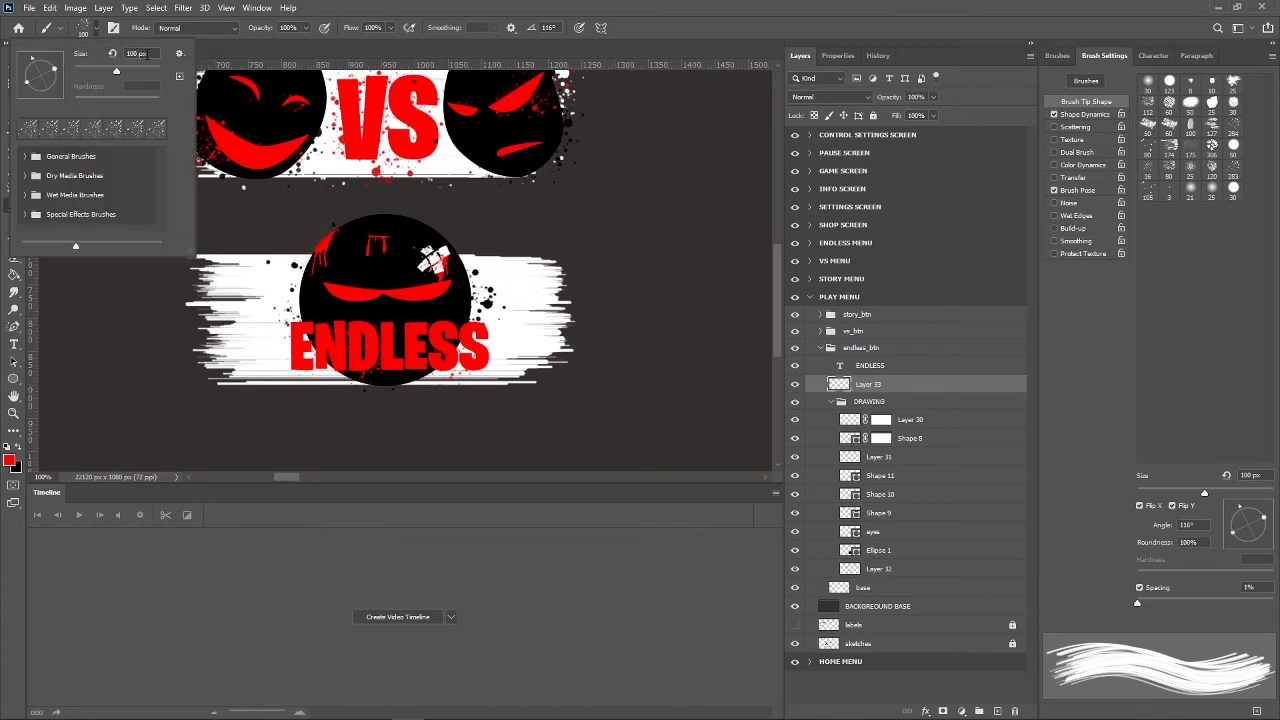
{"action": "type", "text": "80"}
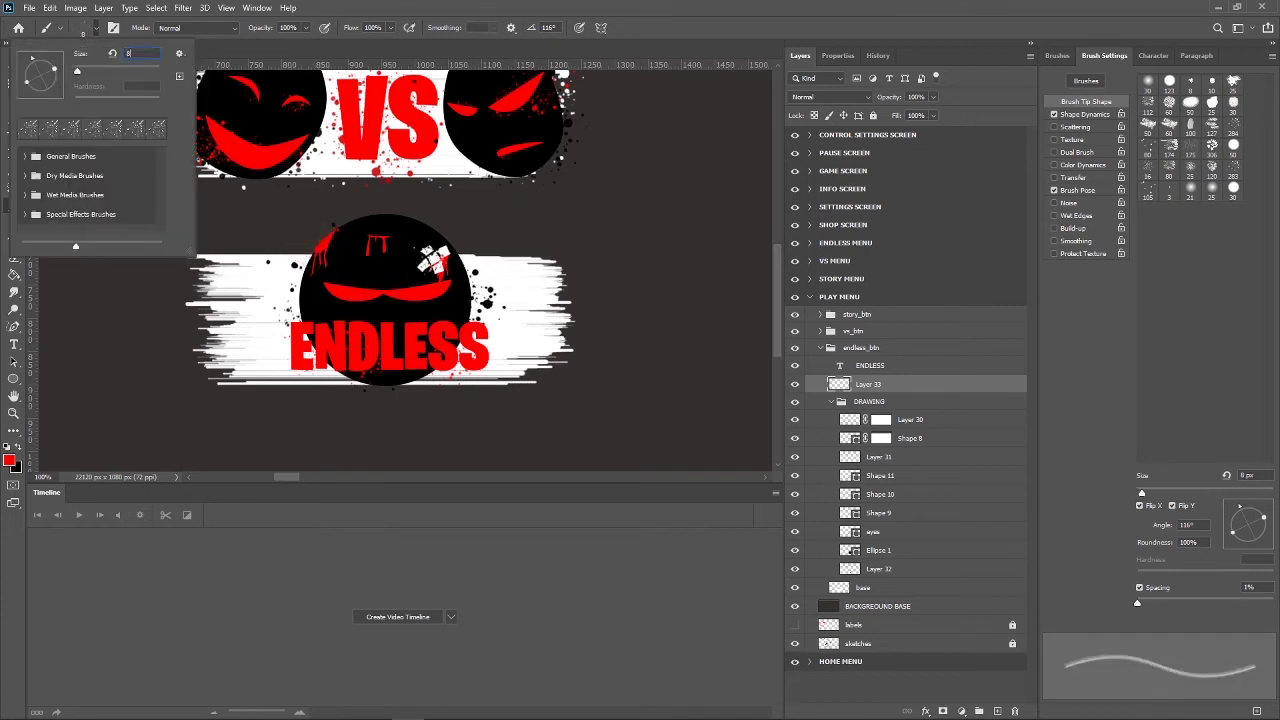
{"action": "key", "text": "Return"}
{"action": "mouse_move", "coordinate": [330, 240]}
{"action": "left_mouse_down"}
{"action": "mouse_move", "coordinate": [315, 260]}
{"action": "mouse_move", "coordinate": [322, 242]}
{"action": "left_mouse_up"}
{"action": "left_click", "coordinate": [322, 244]}
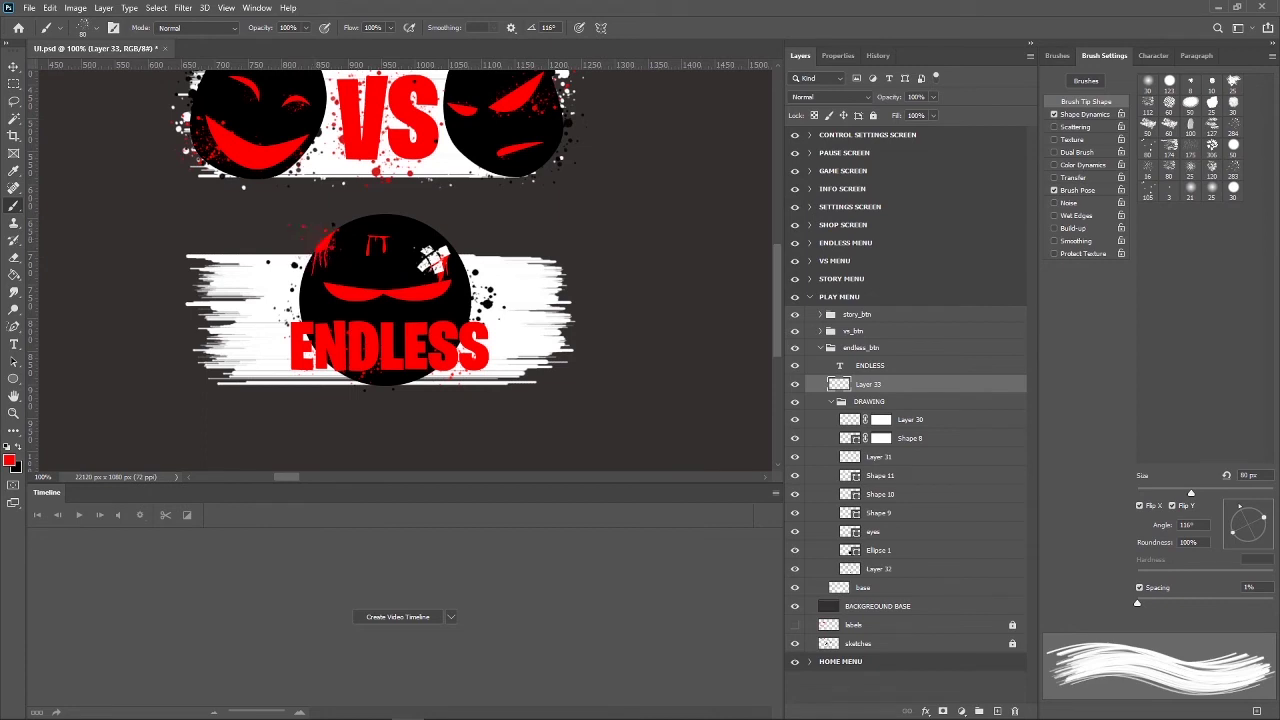
On Layer 32, paint black speckles around the face's edges, then pick white as foreground colour.
{"action": "left_click", "coordinate": [873, 531]}
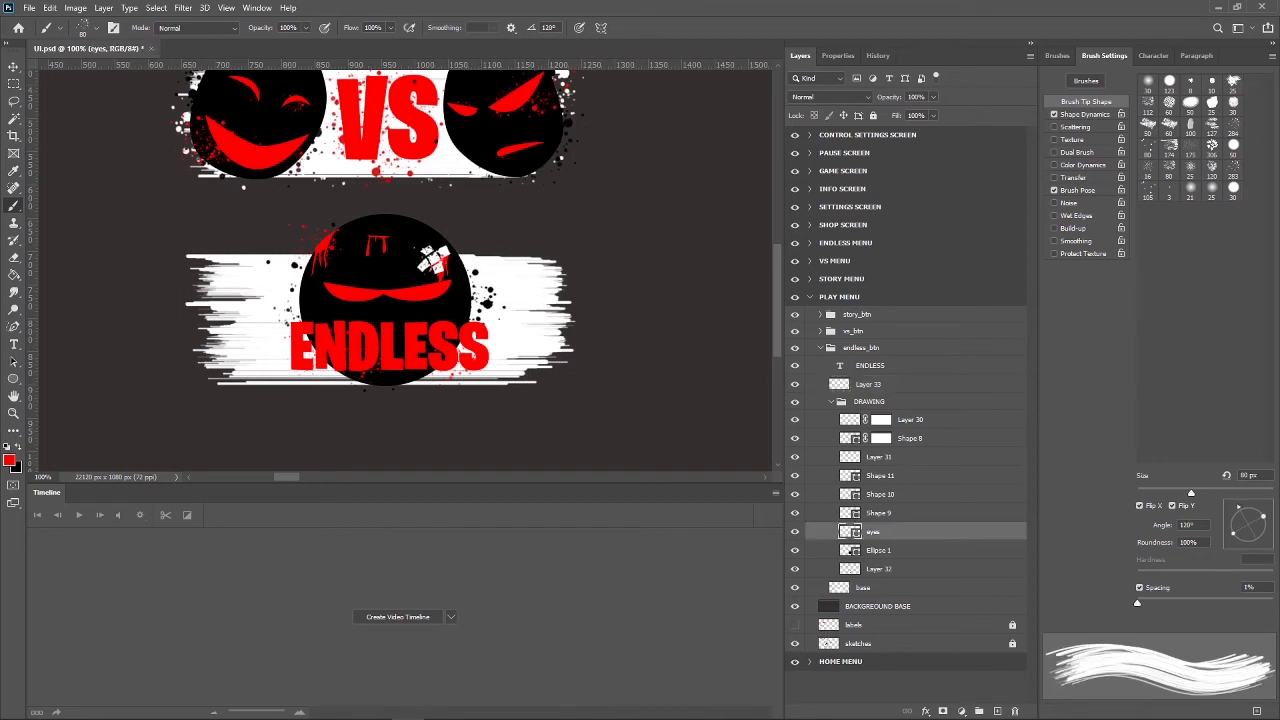
{"action": "key", "text": "v"}
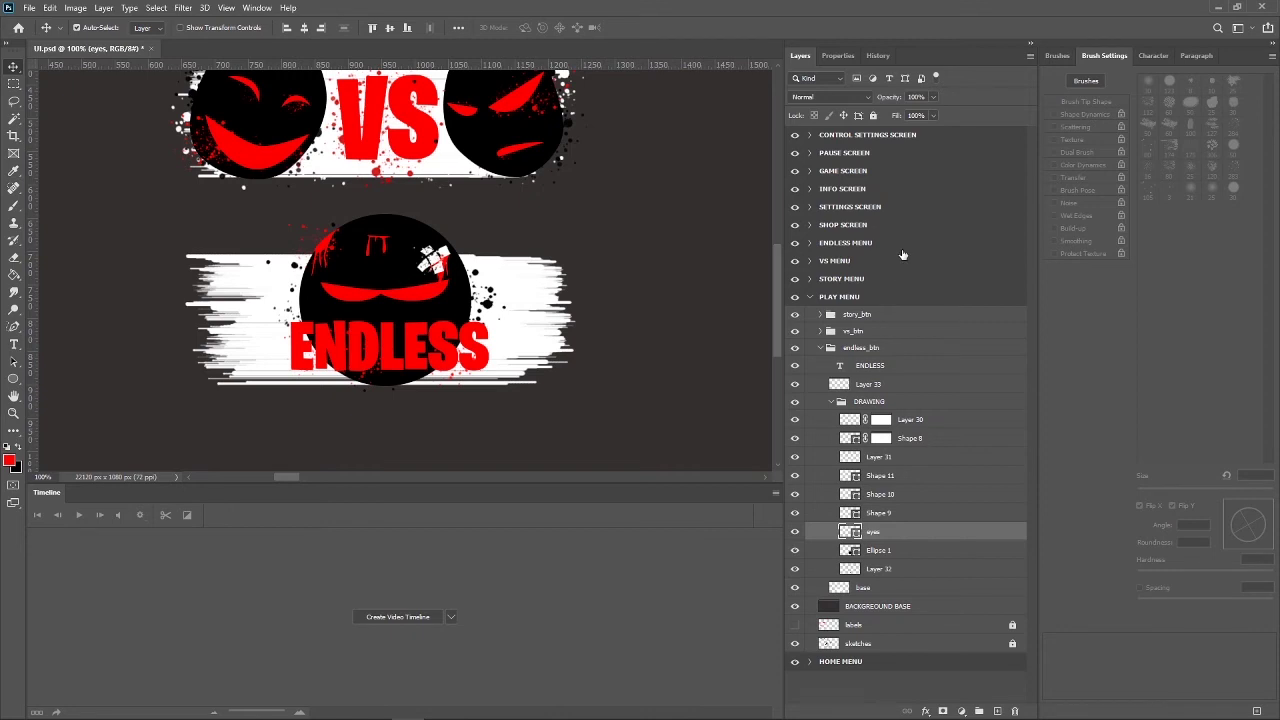
{"action": "left_click", "coordinate": [895, 569]}
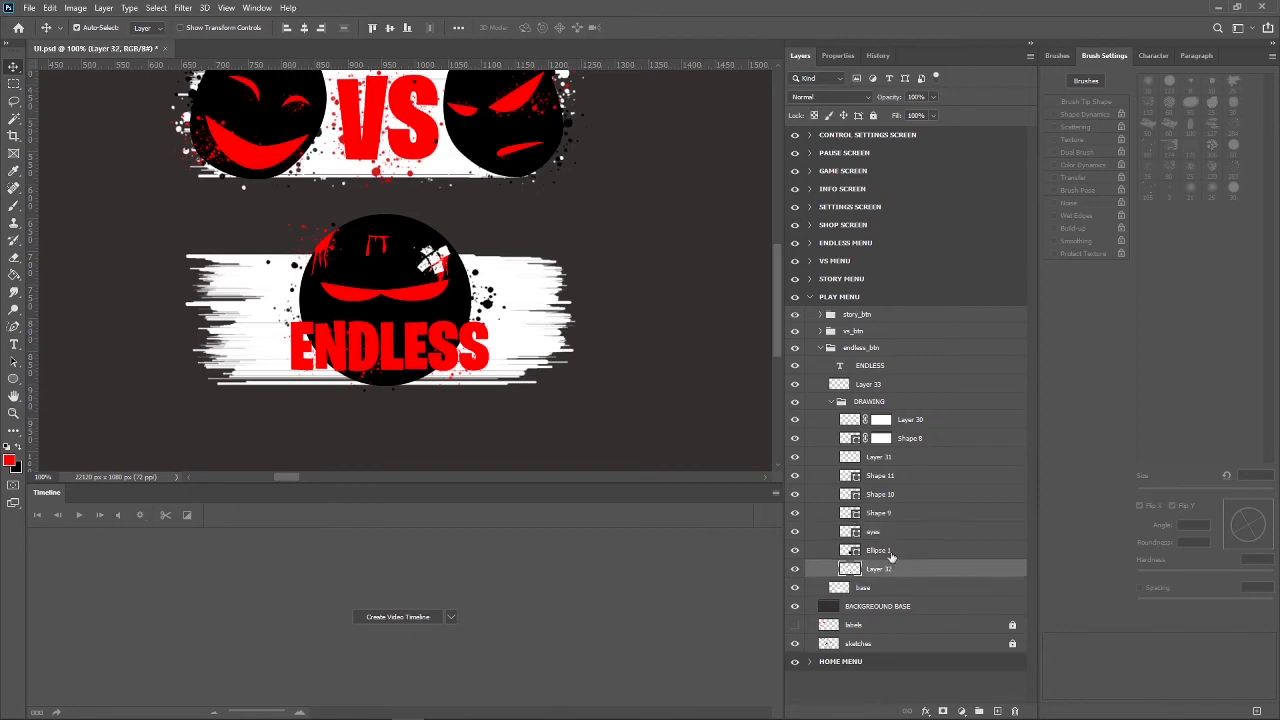
{"action": "key", "text": "x"}
{"action": "left_click", "coordinate": [13, 205]}
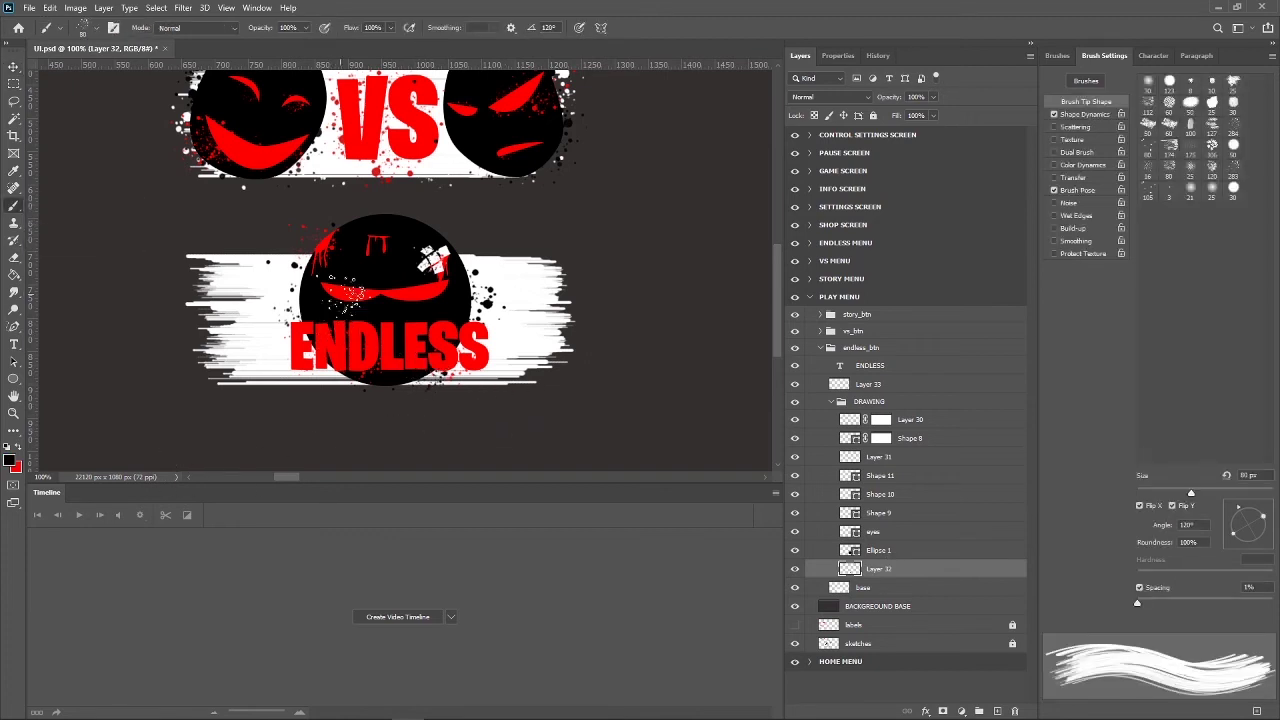
{"action": "left_click_drag", "start_coordinate": [410, 225], "coordinate": [428, 240]}
{"action": "left_click_drag", "start_coordinate": [485, 310], "coordinate": [505, 330]}
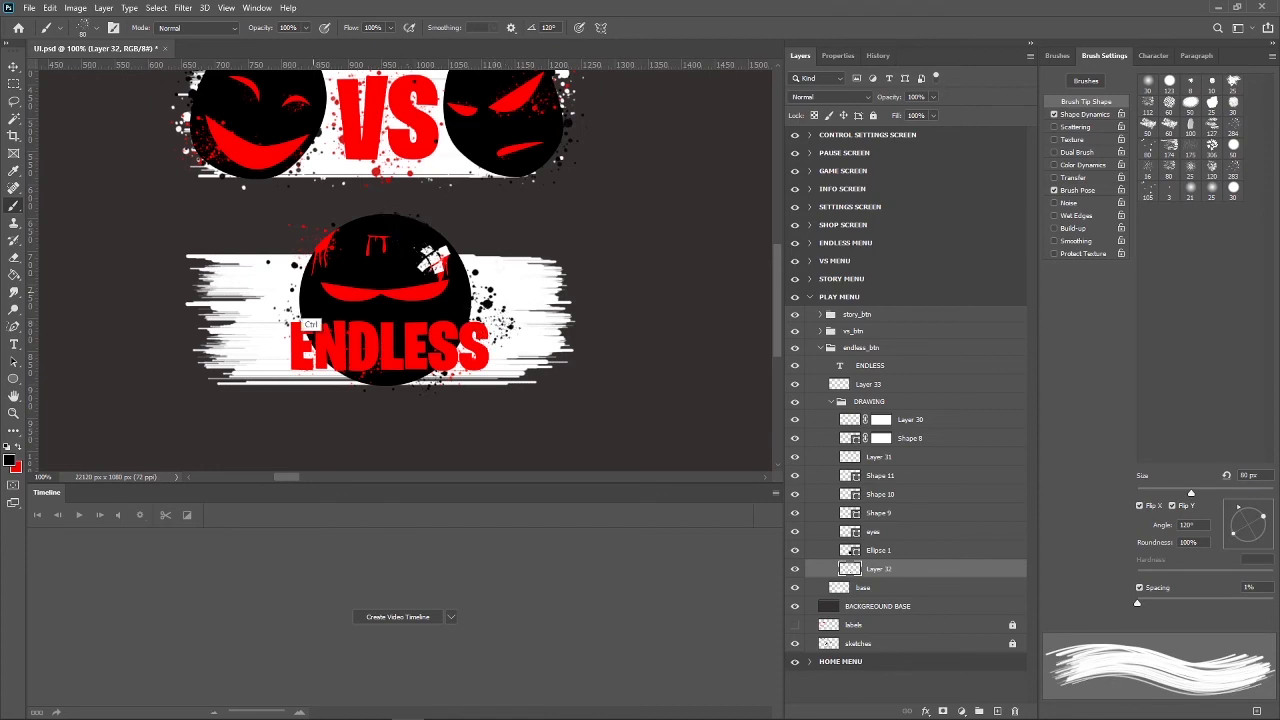
{"action": "left_click_drag", "start_coordinate": [300, 315], "coordinate": [285, 308]}
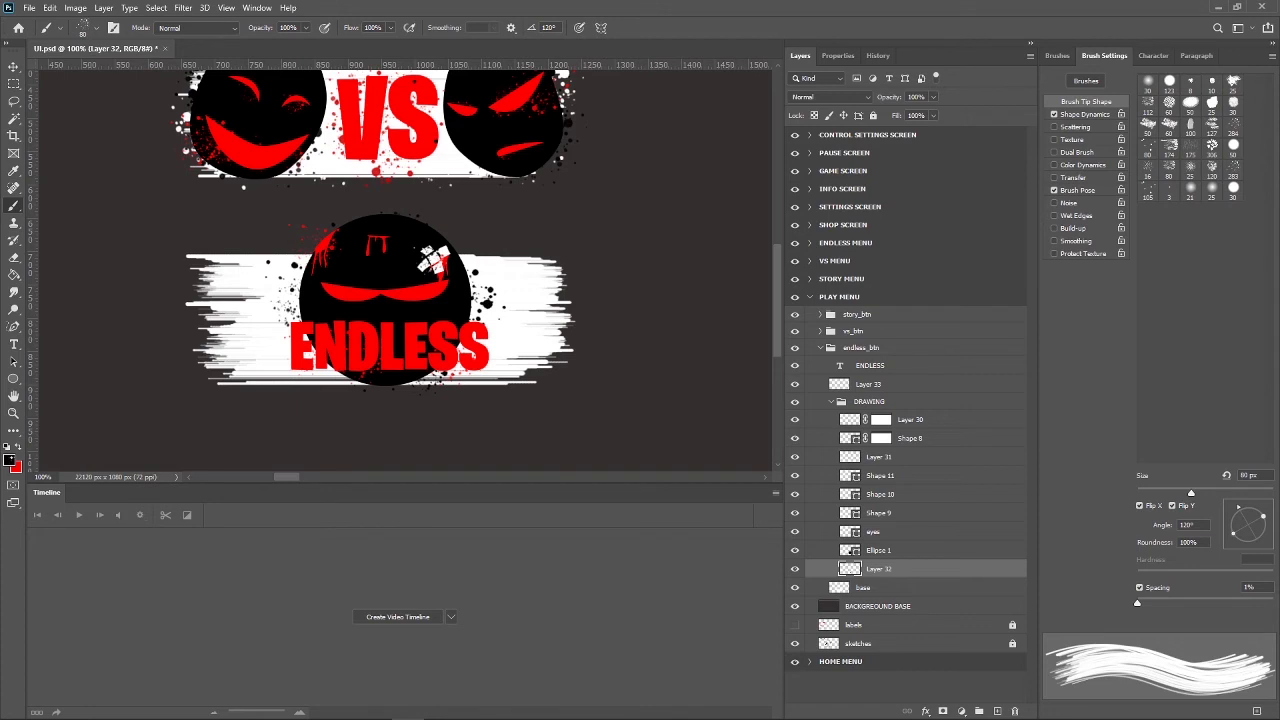
{"action": "left_click", "coordinate": [10, 460]}
{"action": "left_click", "coordinate": [542, 175]}
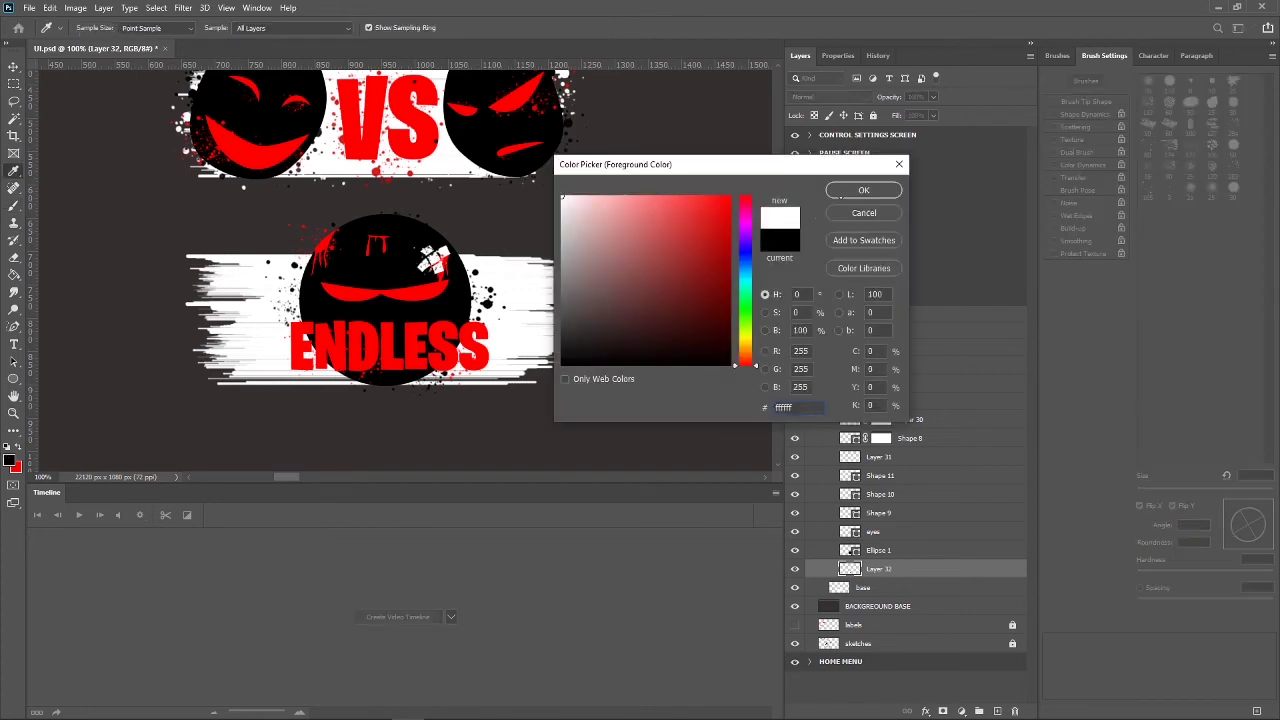
Add a new layer above base and paint white streaks at the banner's right end.
{"action": "left_click", "coordinate": [850, 193]}
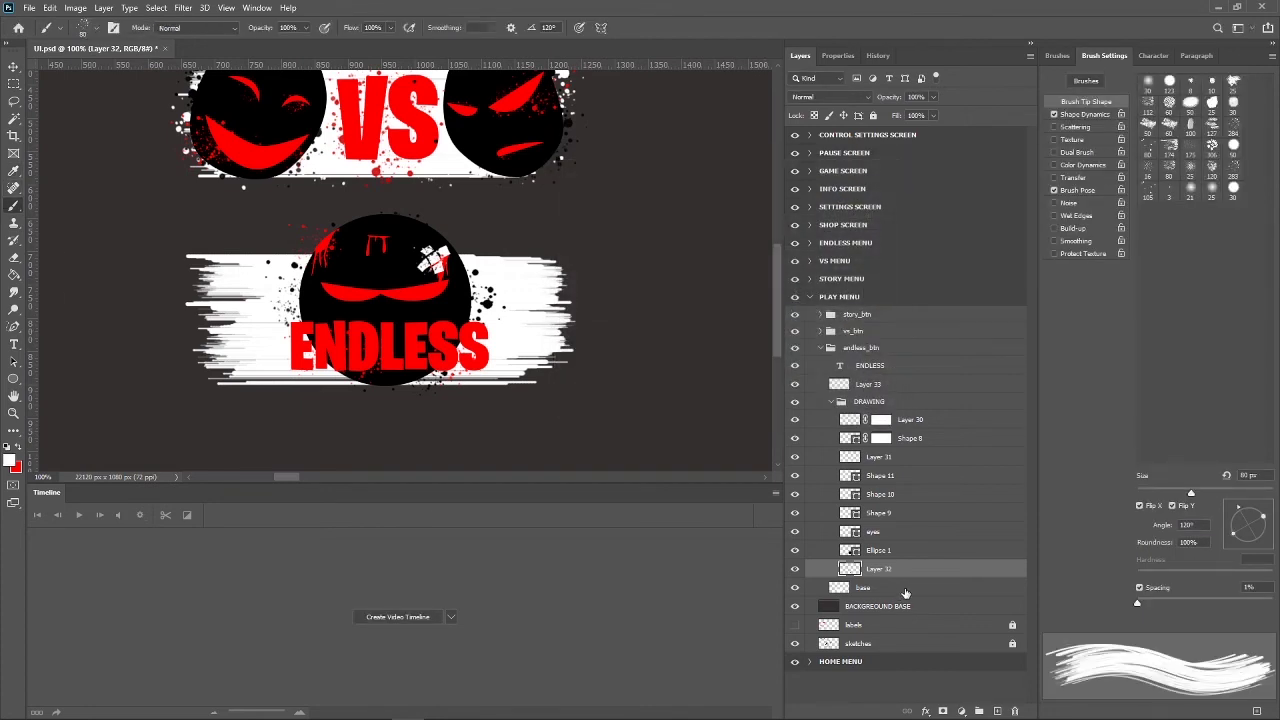
{"action": "left_click", "coordinate": [880, 588]}
{"action": "left_click", "coordinate": [997, 711]}
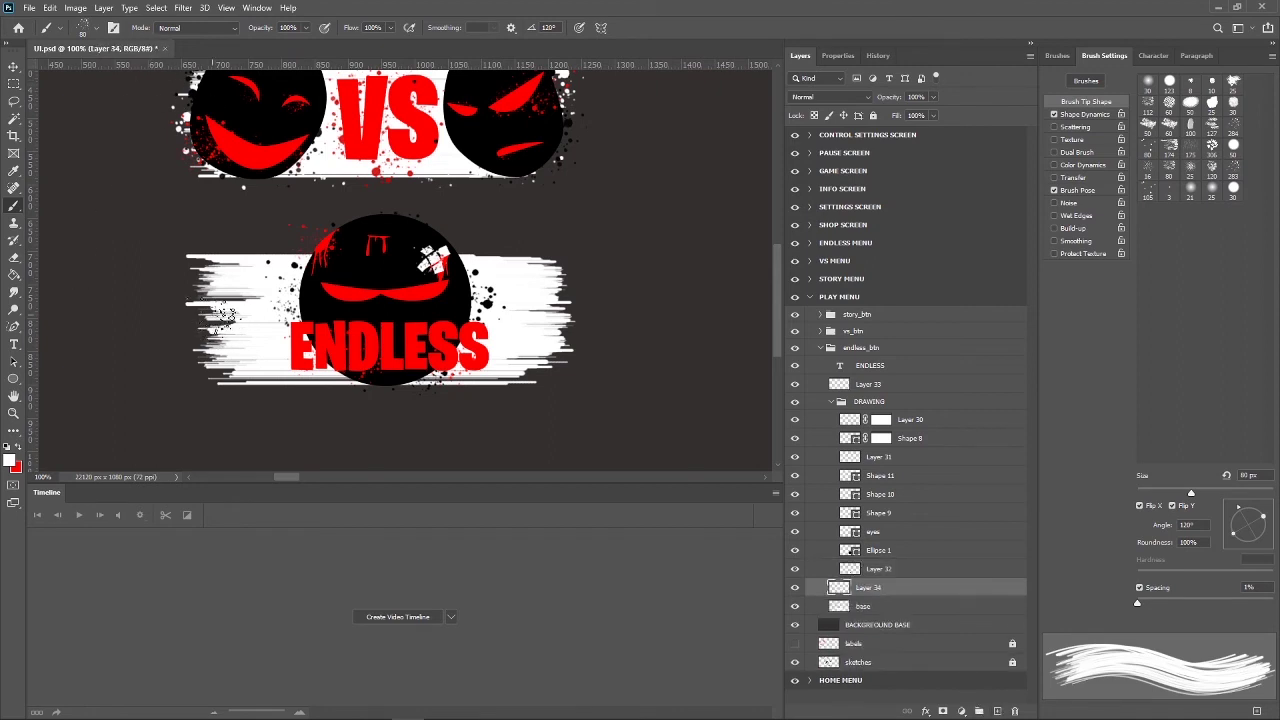
{"action": "left_click_drag", "start_coordinate": [576, 300], "coordinate": [540, 316]}
With a 40° brush tip at 100 px, dab white speckles on the banner's right edge.
{"action": "type", "text": "40"}
{"action": "key", "text": "Return"}
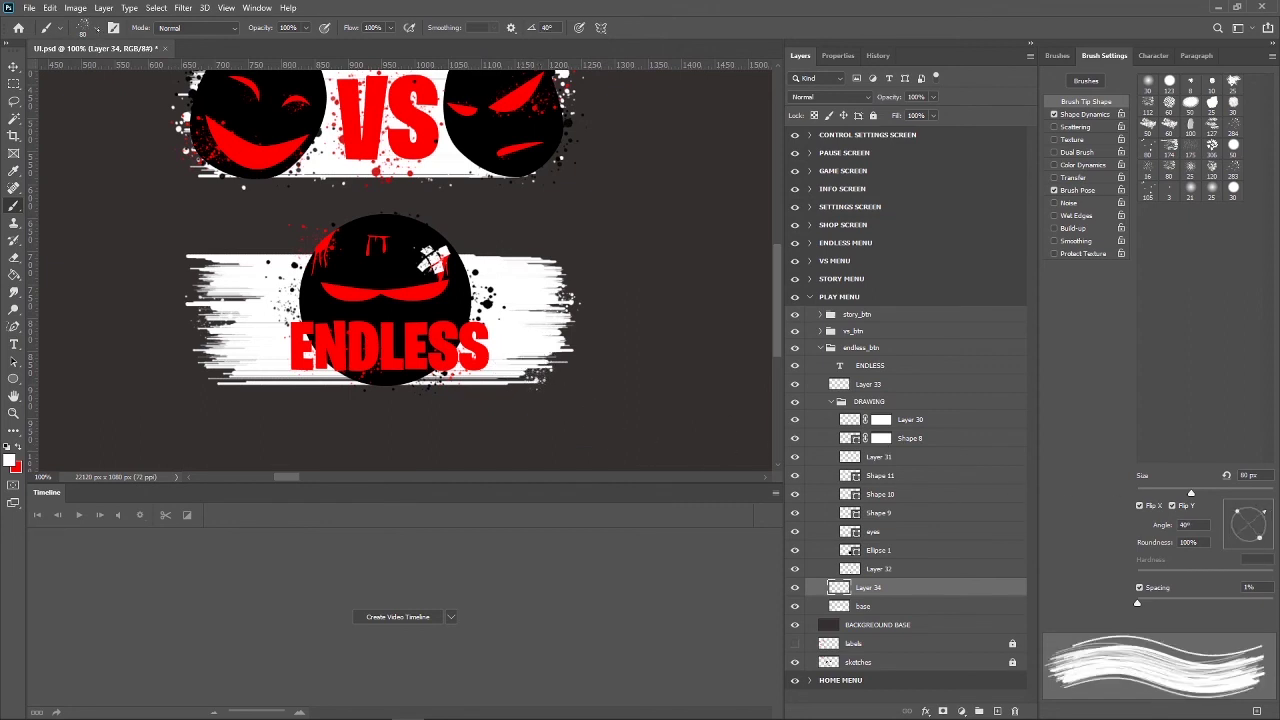
{"action": "left_click", "coordinate": [90, 27]}
{"action": "type", "text": "100"}
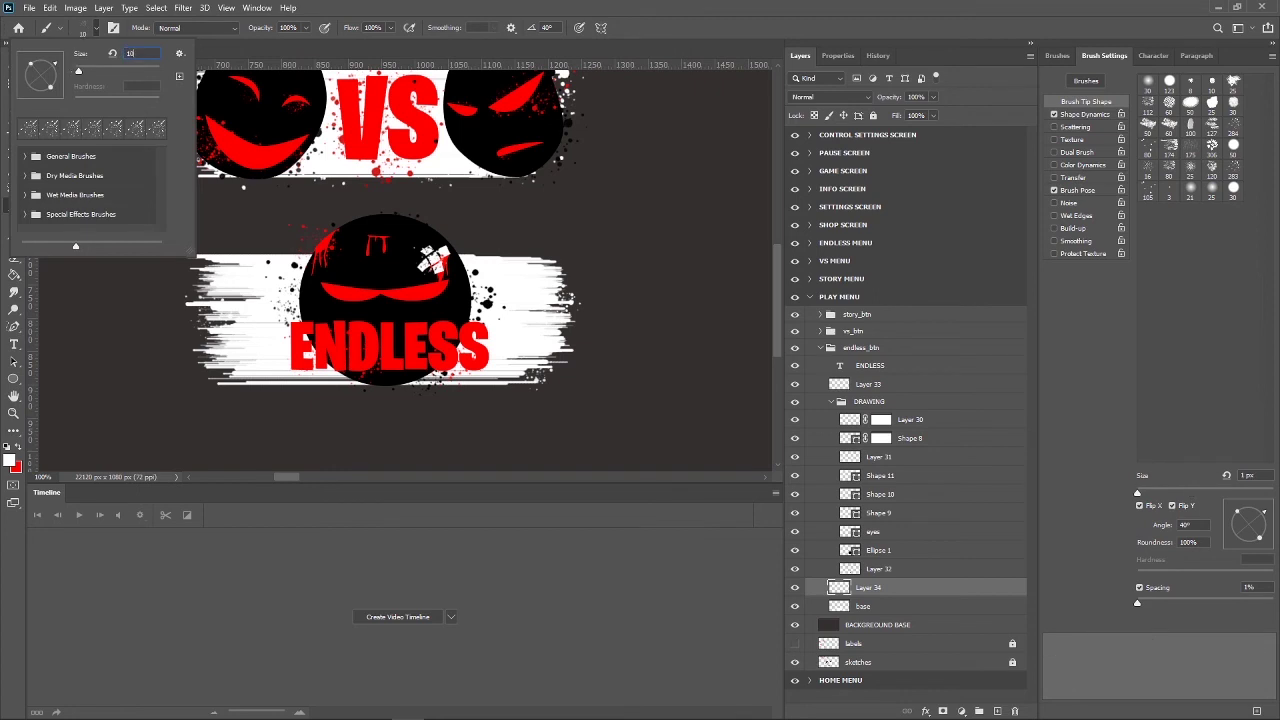
{"action": "key", "text": "Return"}
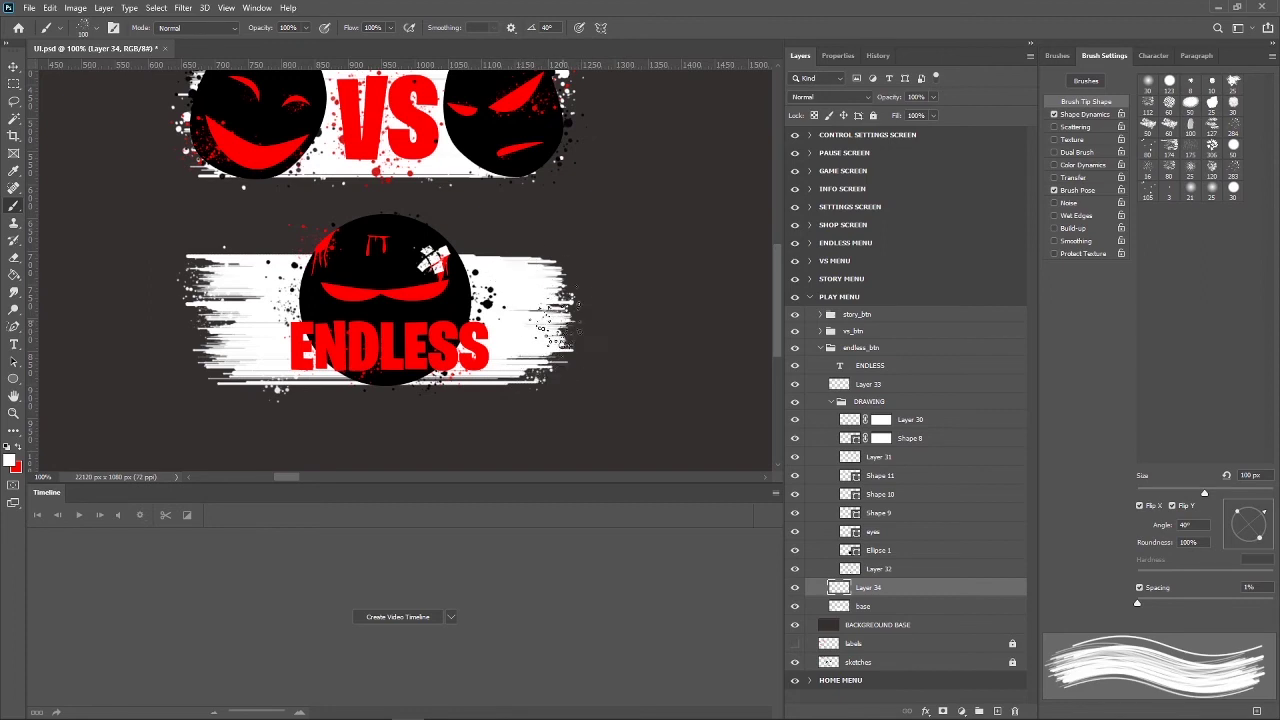
{"action": "left_click", "coordinate": [557, 325]}
Rotate the brush tip to -59° and zoom out to the whole Play Menu.
{"action": "left_click_drag", "start_coordinate": [1264, 511], "coordinate": [1231, 512]}
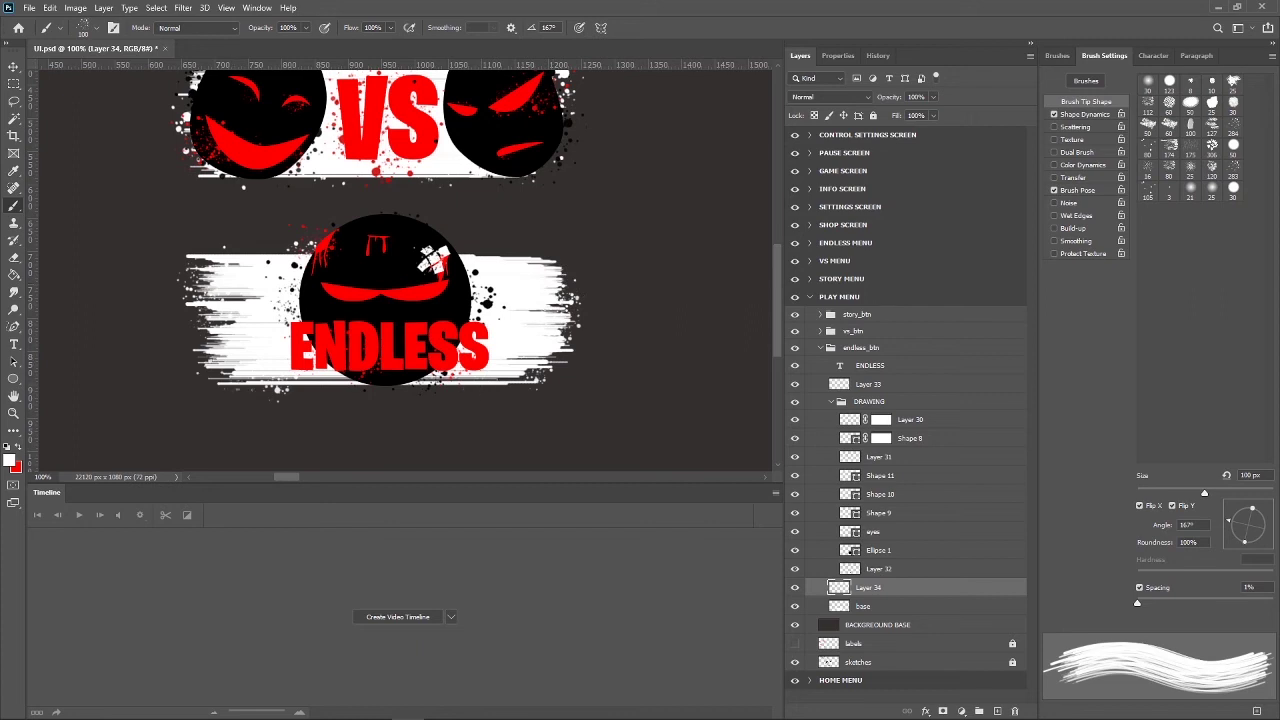
{"action": "key", "text": "Left"}
{"action": "key", "text": "Left"}
{"action": "key", "text": "Left"}
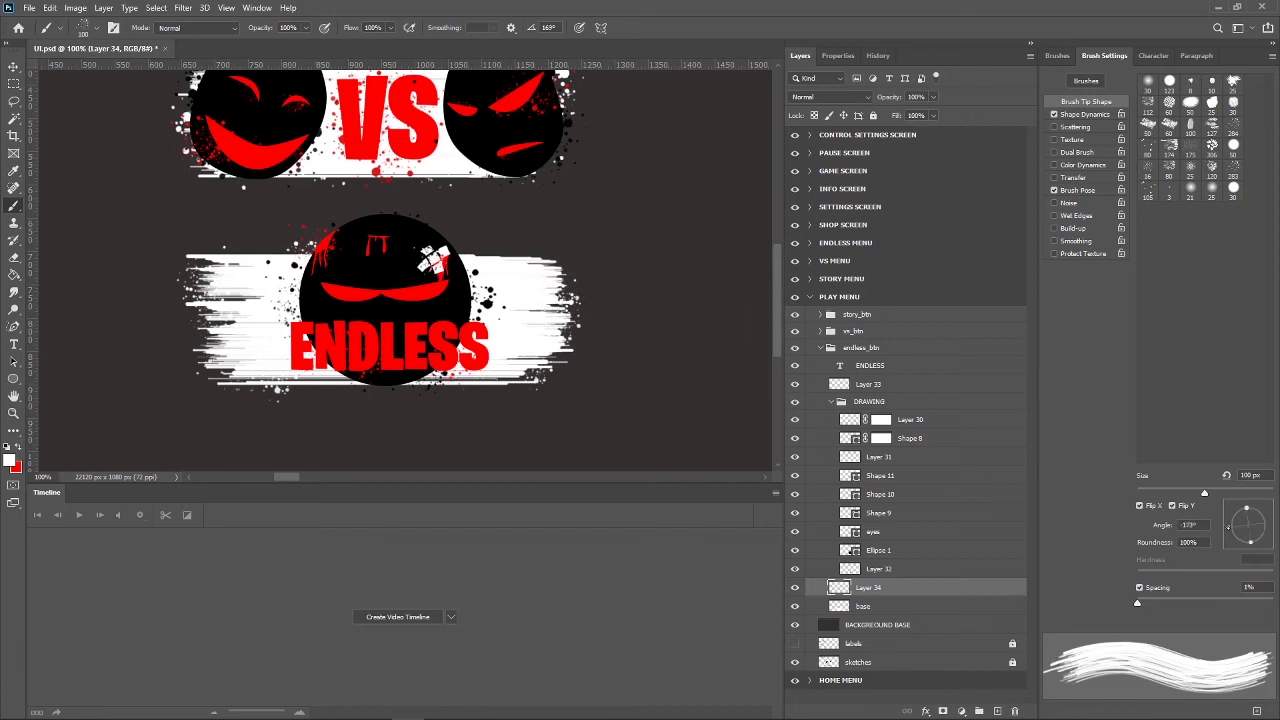
{"action": "key", "text": "Left"}
{"action": "key", "text": "Left"}
{"action": "key", "text": "Left"}
{"action": "key", "text": "Left"}
{"action": "key", "text": "Left"}
{"action": "key", "text": "Left"}
{"action": "key", "text": "Left"}
{"action": "key", "text": "Left"}
{"action": "key", "text": "Left"}
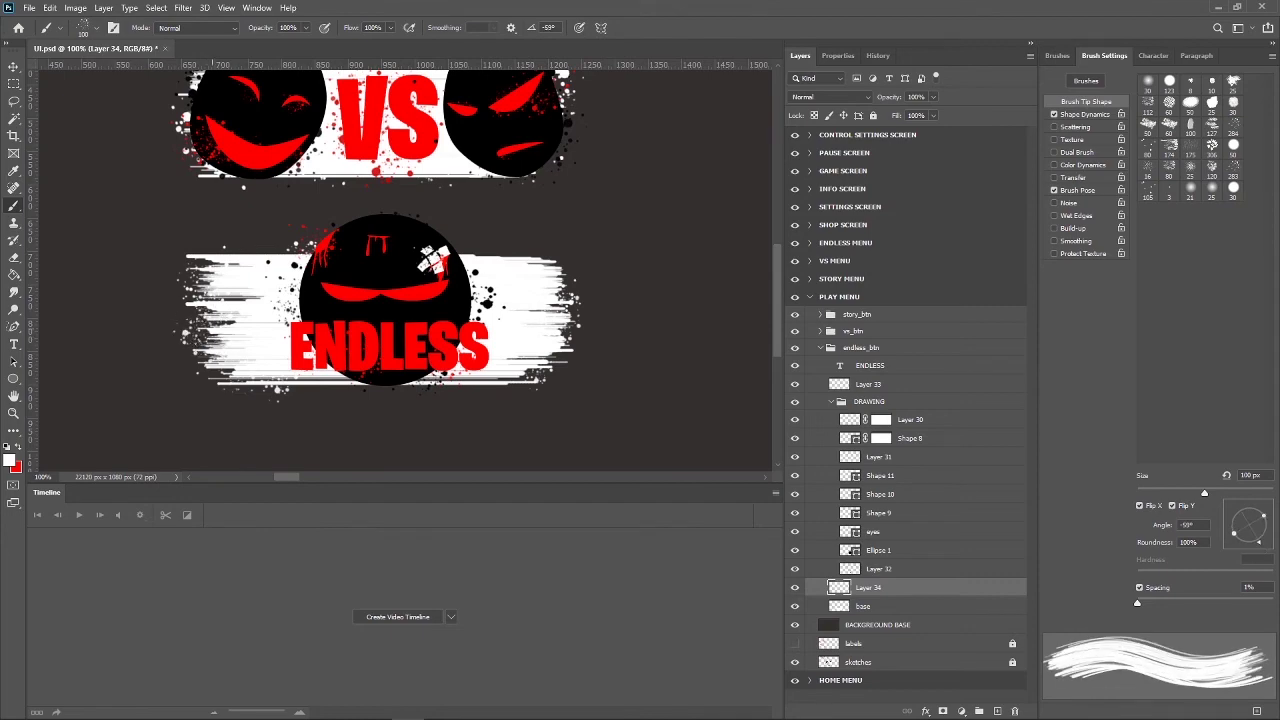
{"action": "key", "text": "ctrl+minus"}
{"action": "key", "text": "ctrl+minus"}
{"action": "key", "text": "ctrl+minus"}
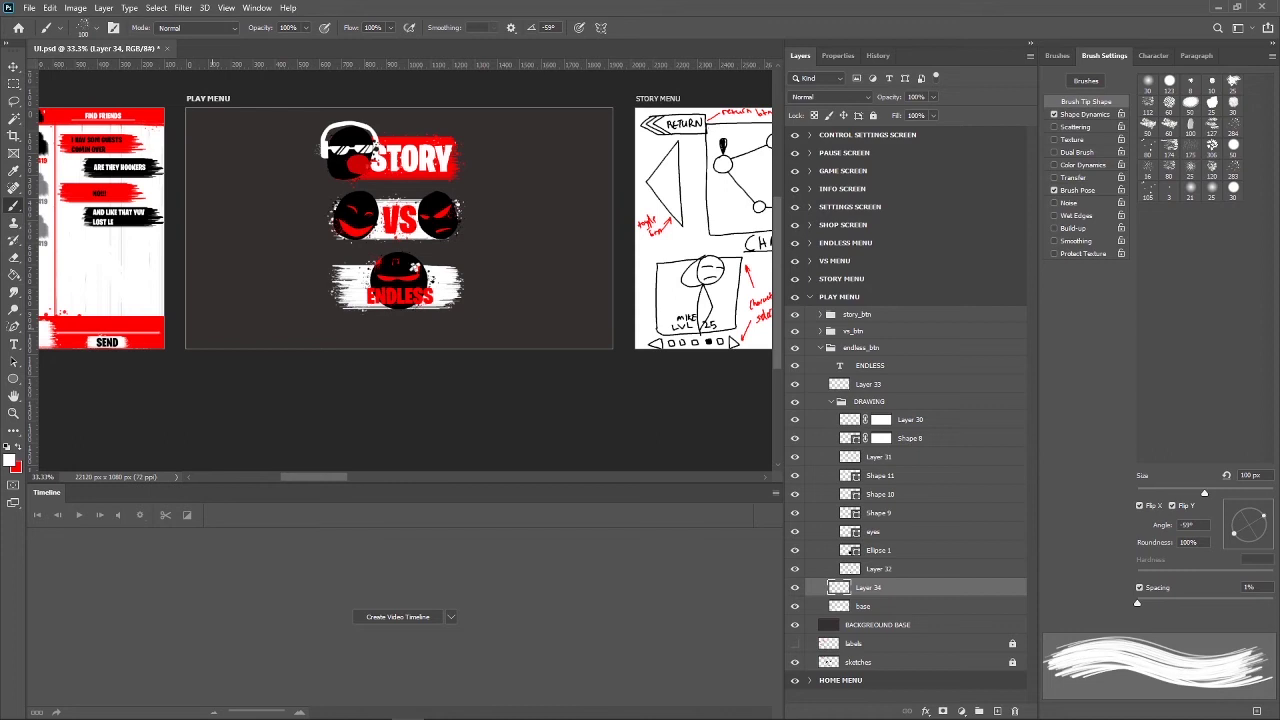
Collapse the endless_btn group in the Layers panel.
{"action": "left_click", "coordinate": [810, 297]}
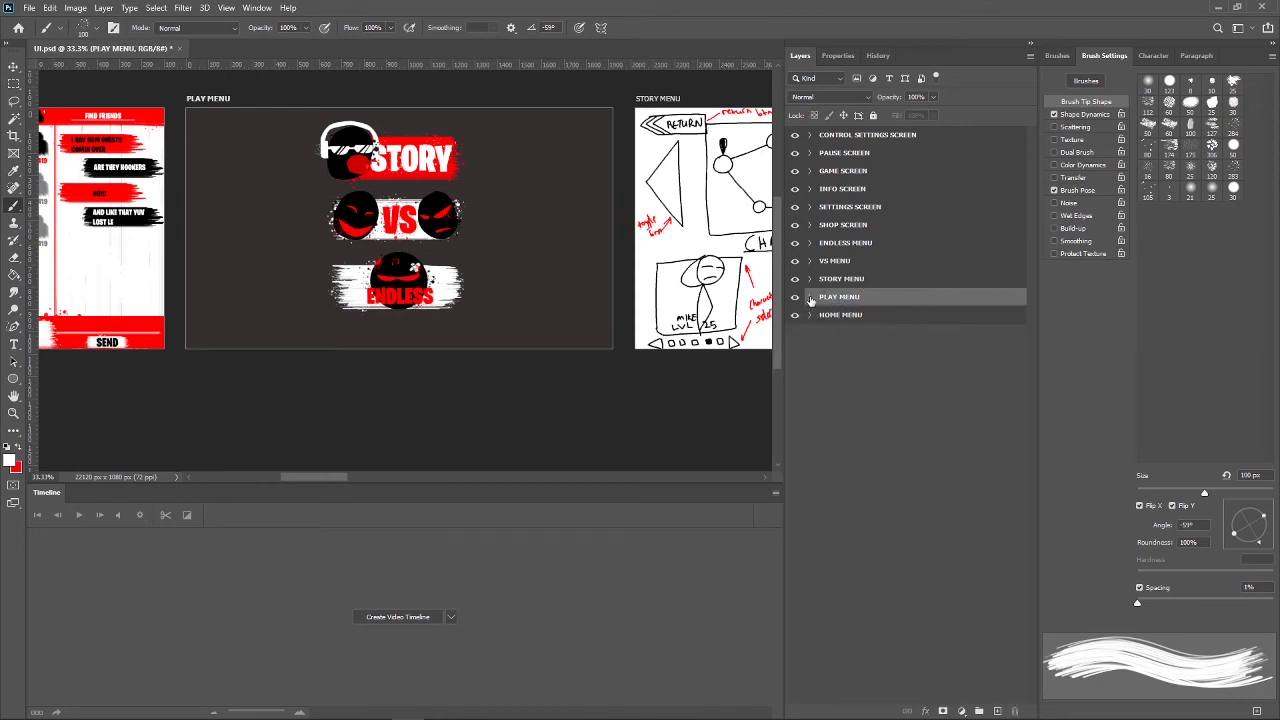
{"action": "left_click", "coordinate": [810, 297]}
{"action": "left_click", "coordinate": [828, 349]}
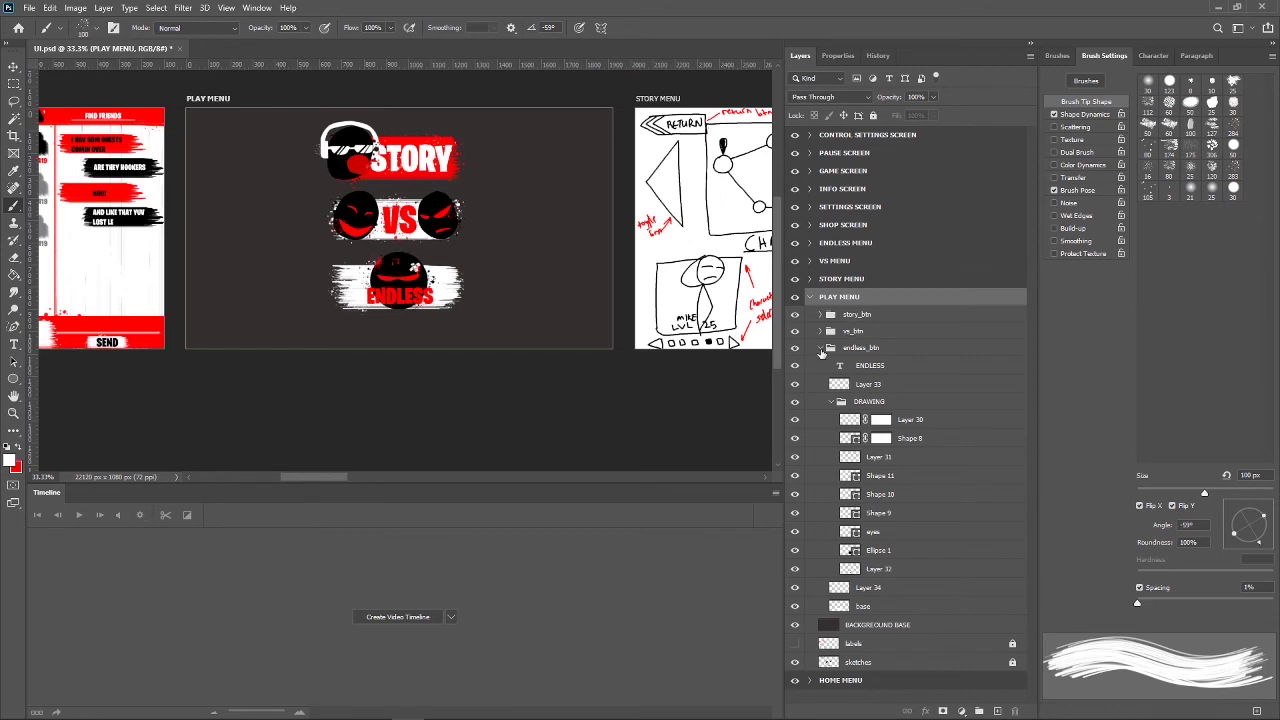
{"action": "left_click", "coordinate": [820, 347]}
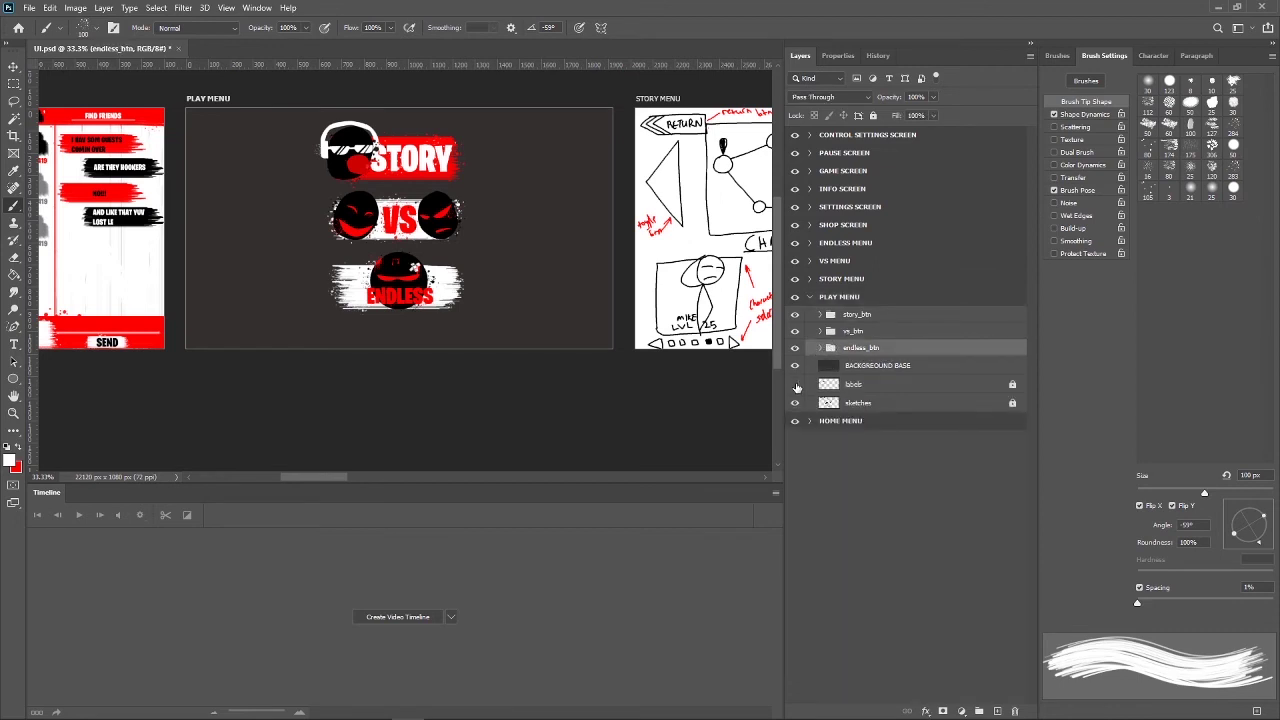
Hide the buttons and background to compare with the sketch, show them again, and zoom in.
{"action": "left_click_drag", "start_coordinate": [796, 347], "coordinate": [799, 390]}
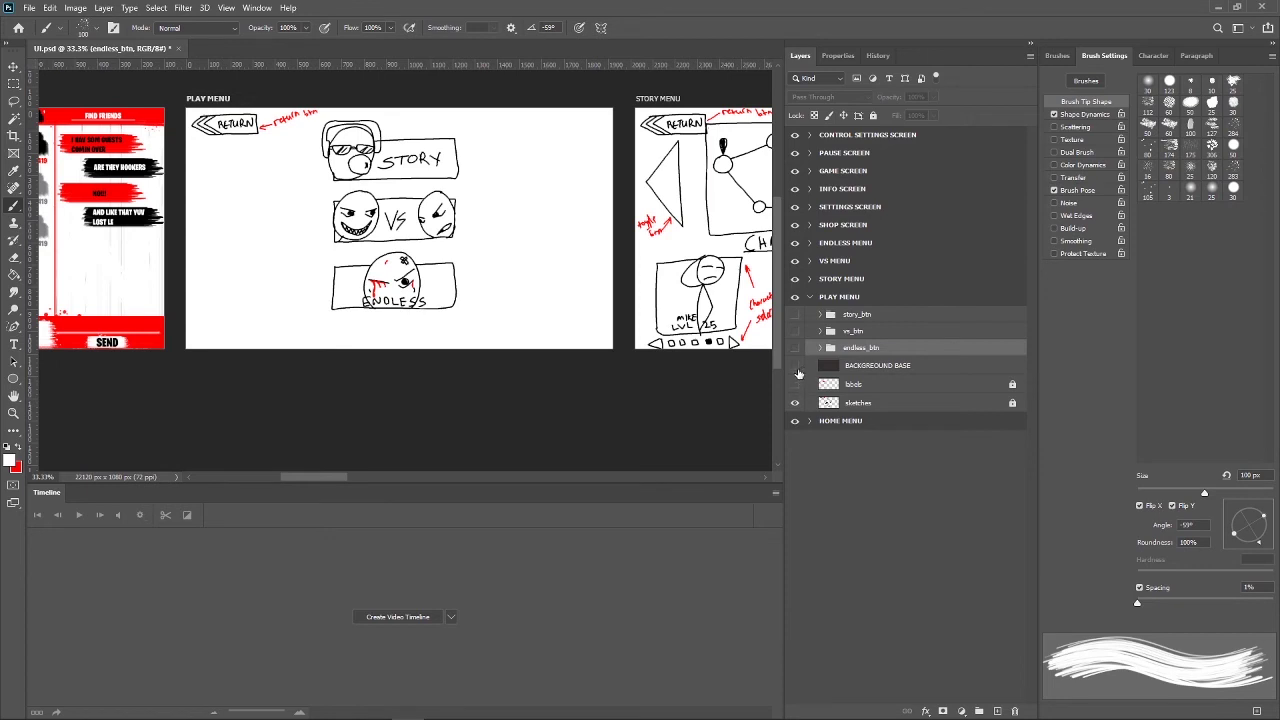
{"action": "left_click_drag", "start_coordinate": [796, 369], "coordinate": [796, 316]}
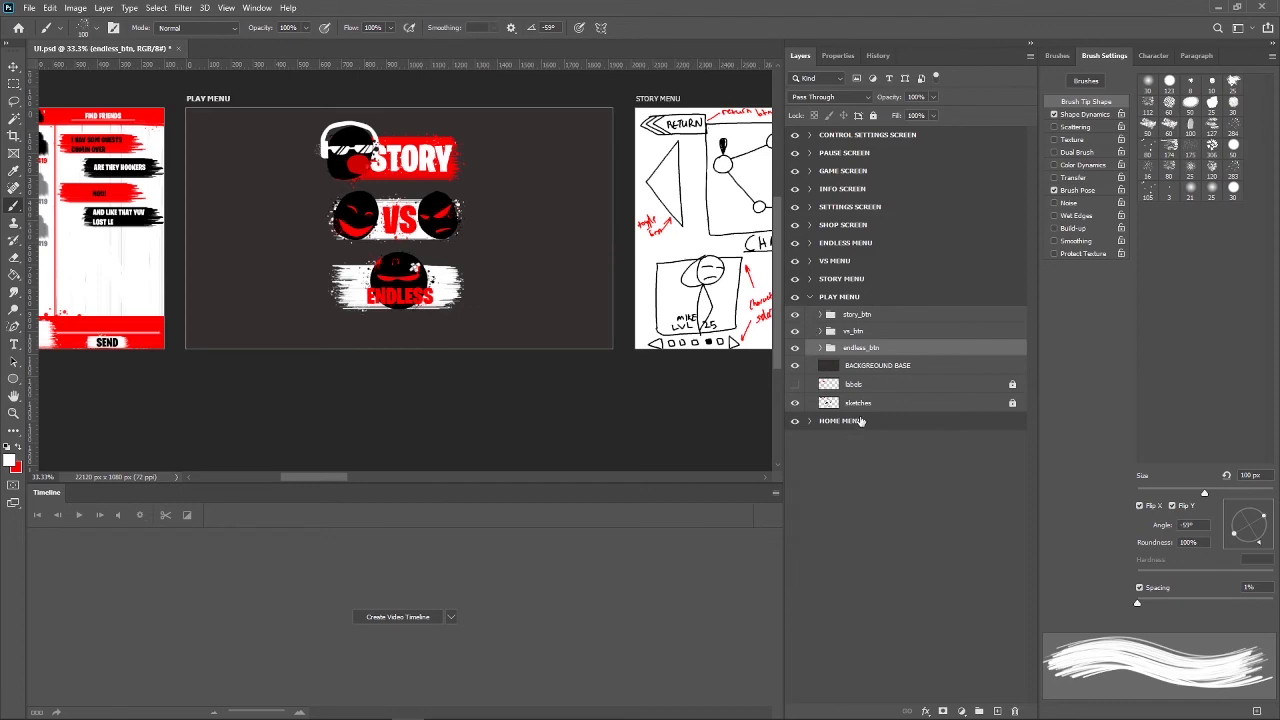
{"action": "key", "text": "ctrl+plus"}
{"action": "key", "text": "ctrl+plus"}
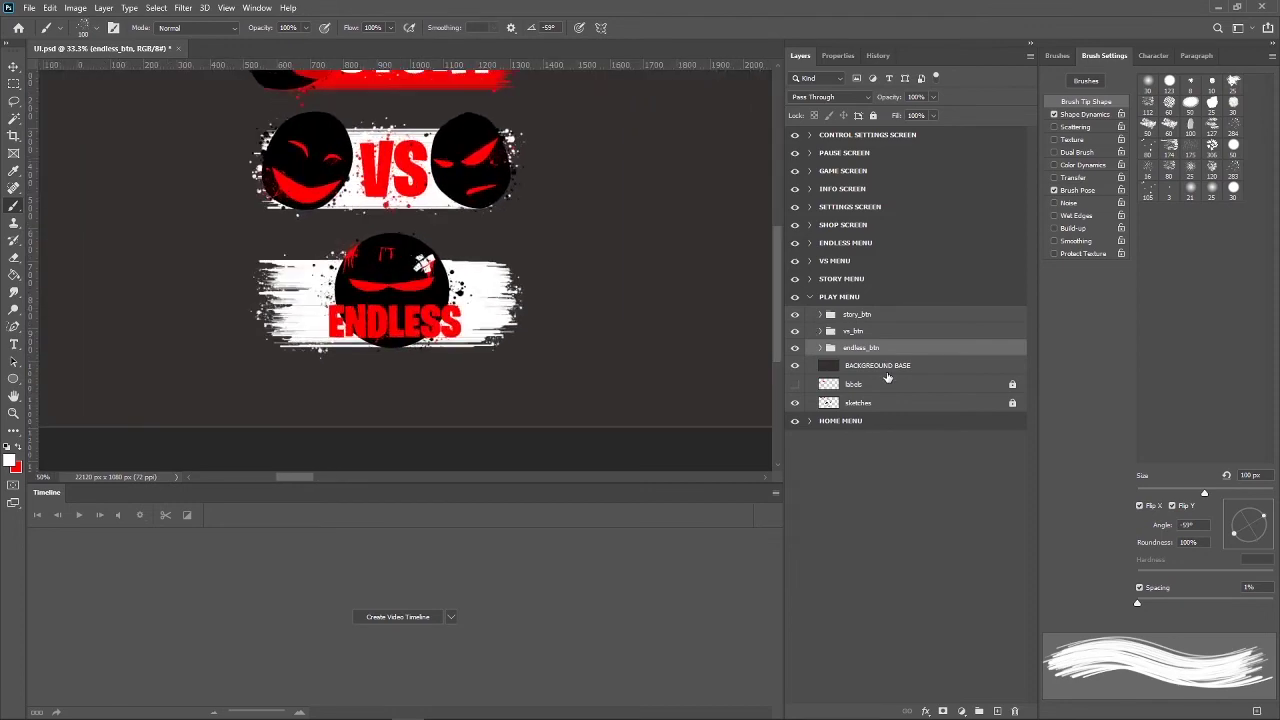
{"action": "left_click", "coordinate": [734, 706]}
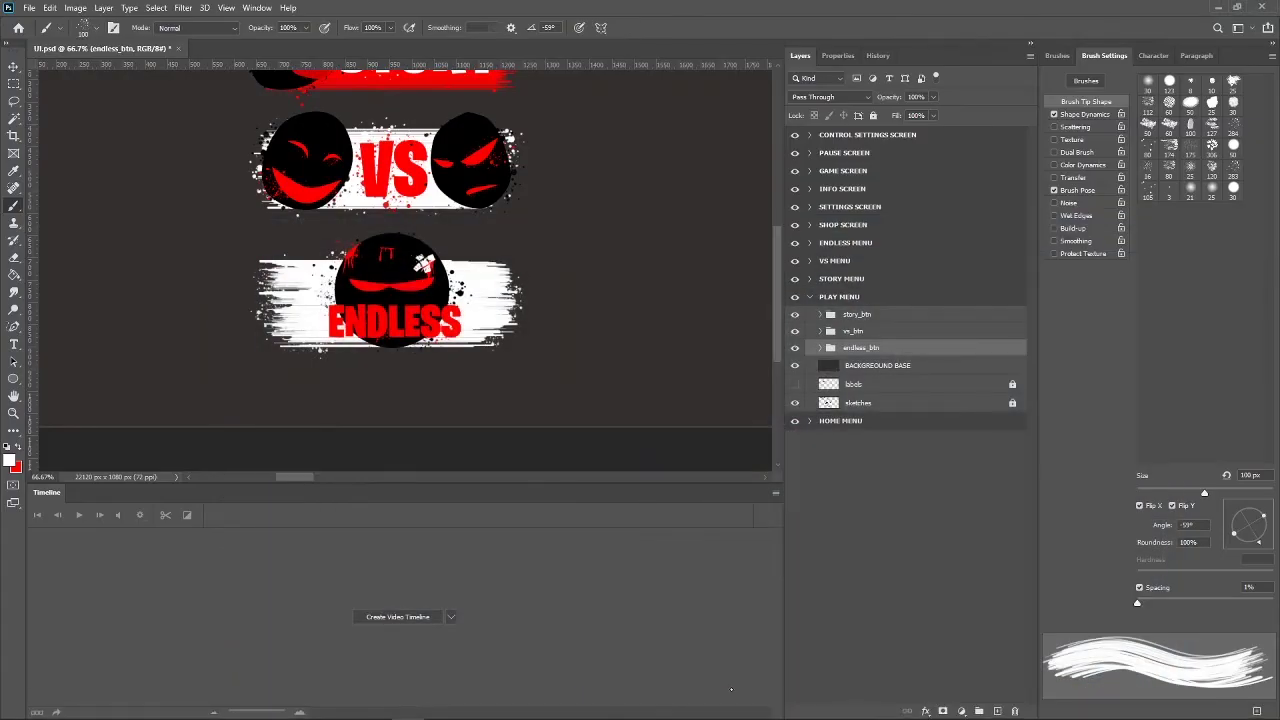
{"action": "scroll", "coordinate": [400, 270], "scroll_direction": "up", "scroll_amount": 2}
{"action": "scroll", "coordinate": [400, 270], "scroll_direction": "up", "scroll_amount": 2}
{"action": "scroll", "coordinate": [400, 270], "scroll_direction": "up", "scroll_amount": 2}
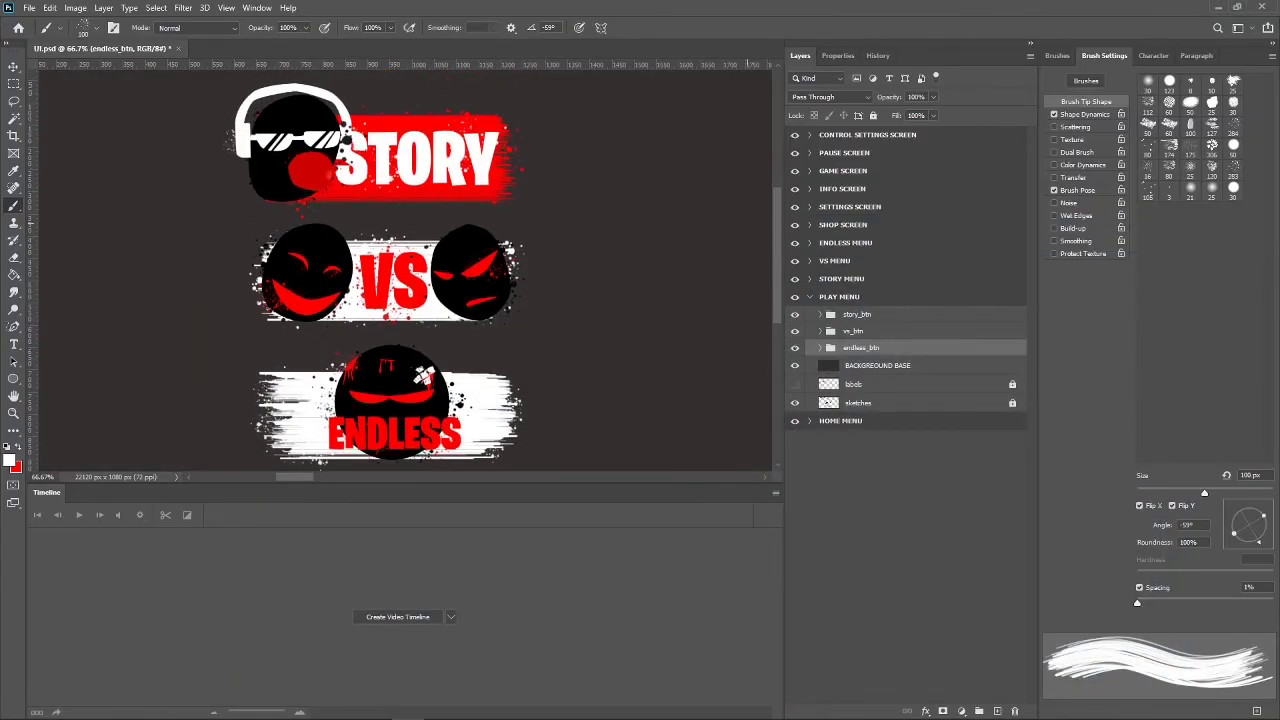
{"action": "scroll", "coordinate": [400, 270], "scroll_direction": "up", "scroll_amount": 1}
Pan to the Find Friends chat screen and select the last chat bubble's text layer.
{"action": "key", "text": "h"}
{"action": "mouse_move", "coordinate": [357, 210]}
{"action": "left_mouse_down"}
{"action": "mouse_move", "coordinate": [642, 275]}
{"action": "mouse_move", "coordinate": [631, 268]}
{"action": "left_mouse_up"}
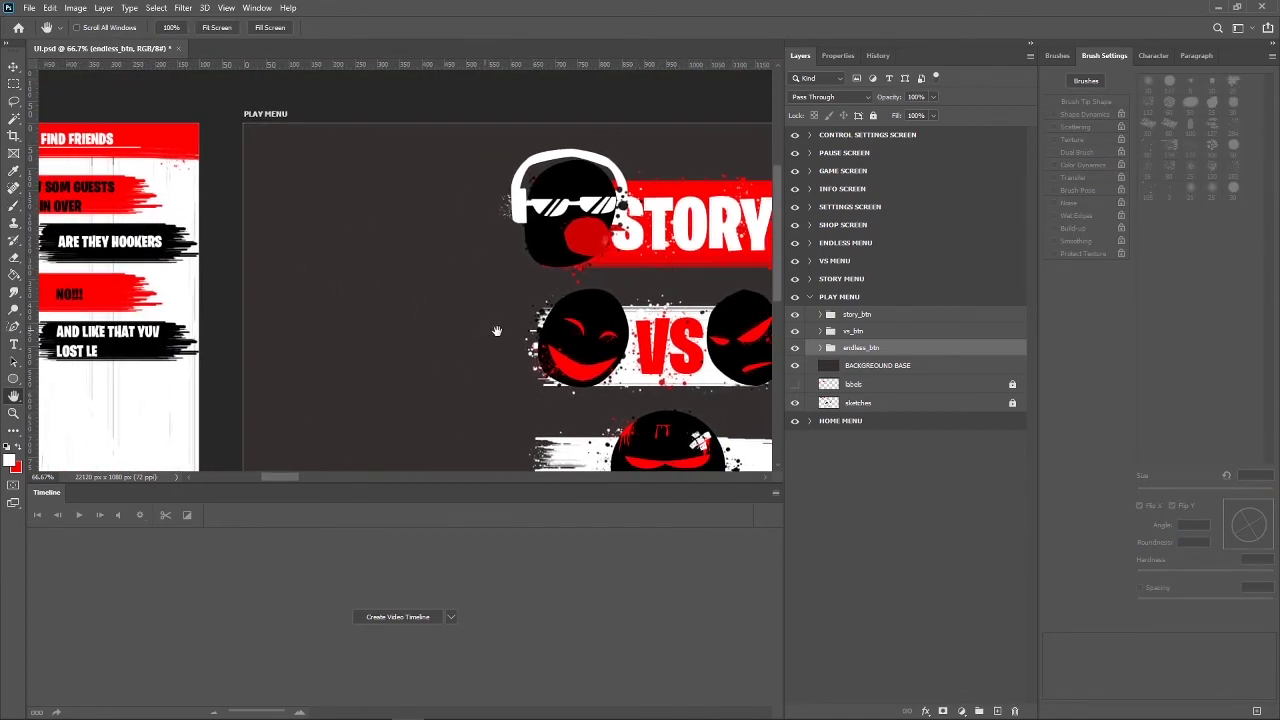
{"action": "left_click_drag", "start_coordinate": [494, 334], "coordinate": [530, 334]}
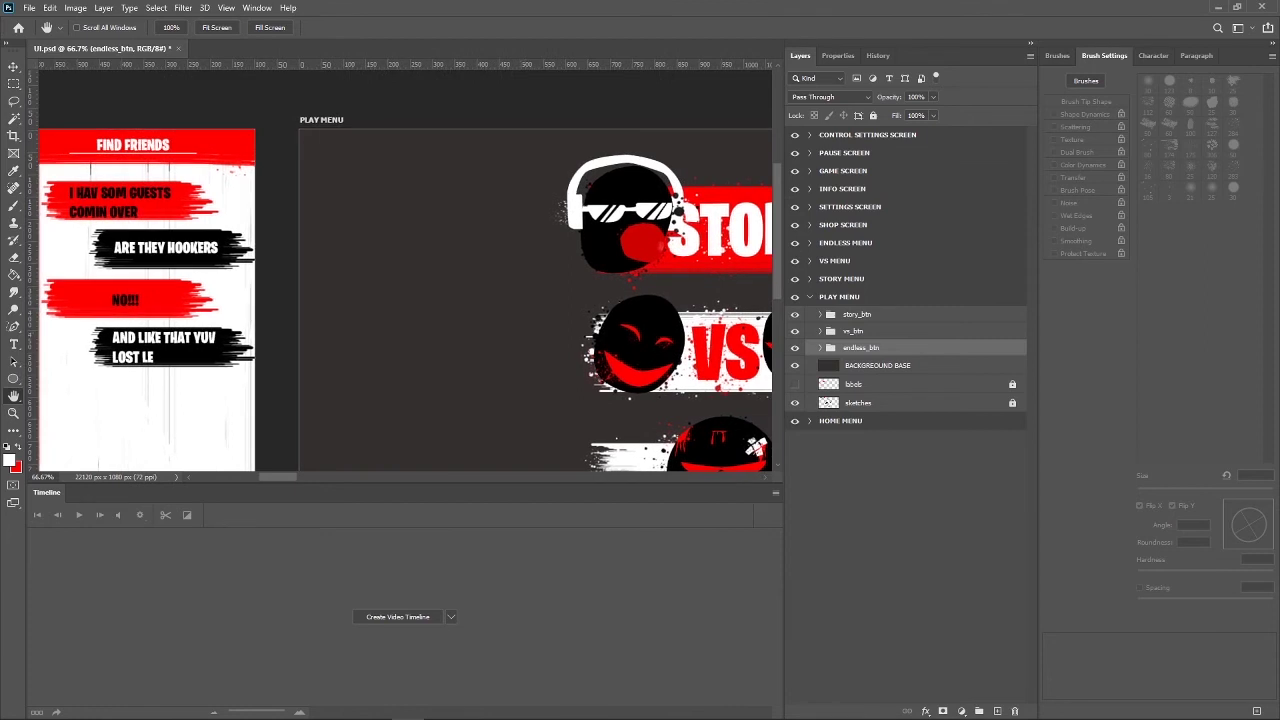
{"action": "key", "text": "v"}
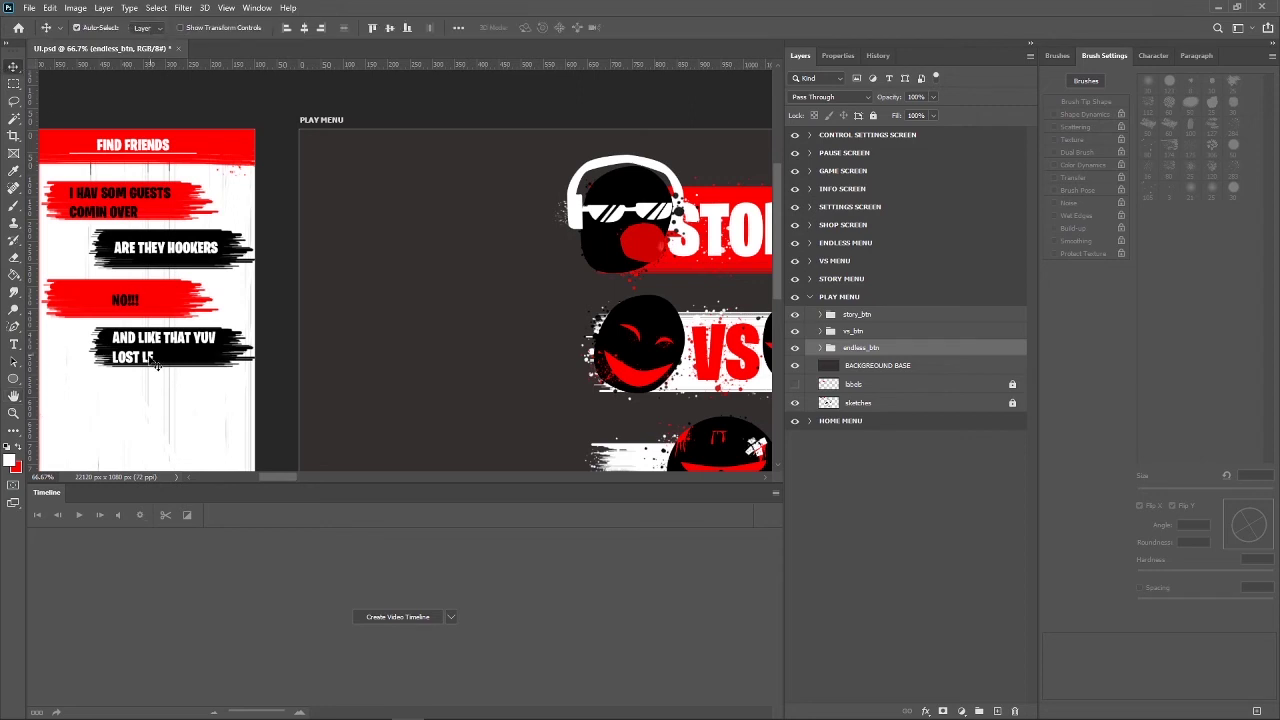
{"action": "left_click", "coordinate": [155, 368]}
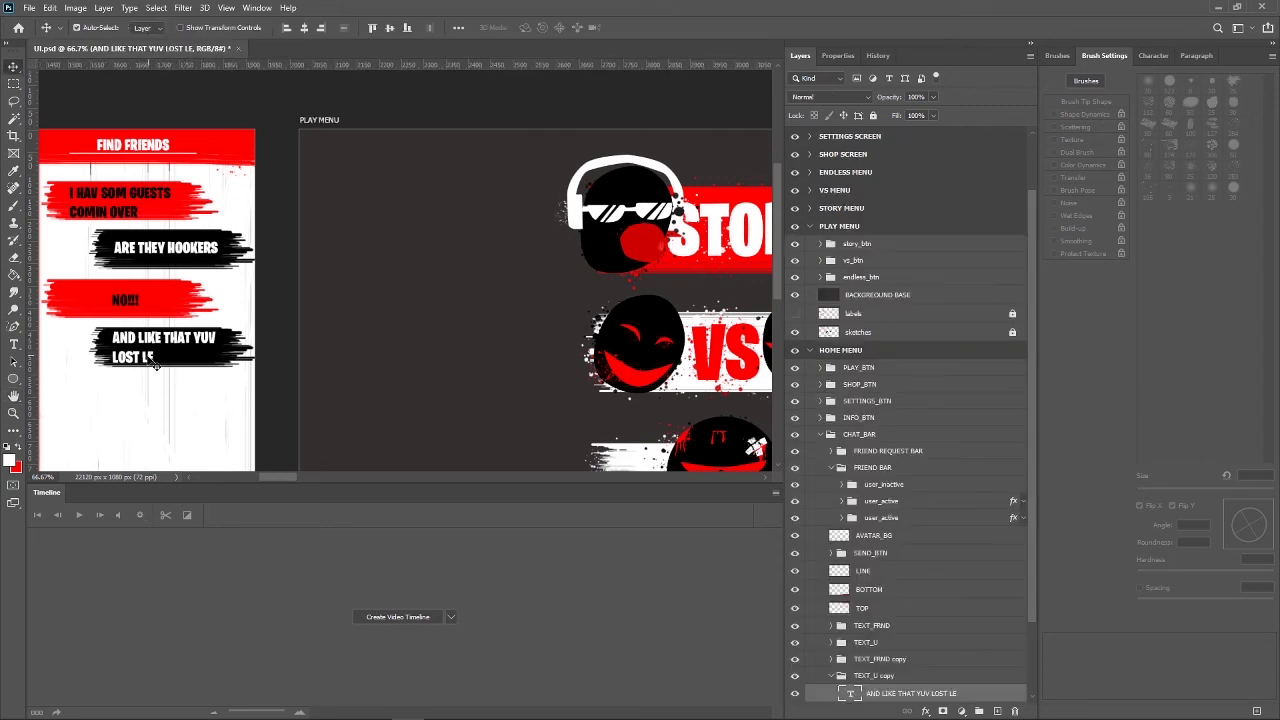
{"action": "key", "text": "t"}
{"action": "key", "text": "t"}
{"action": "left_click", "coordinate": [147, 356]}
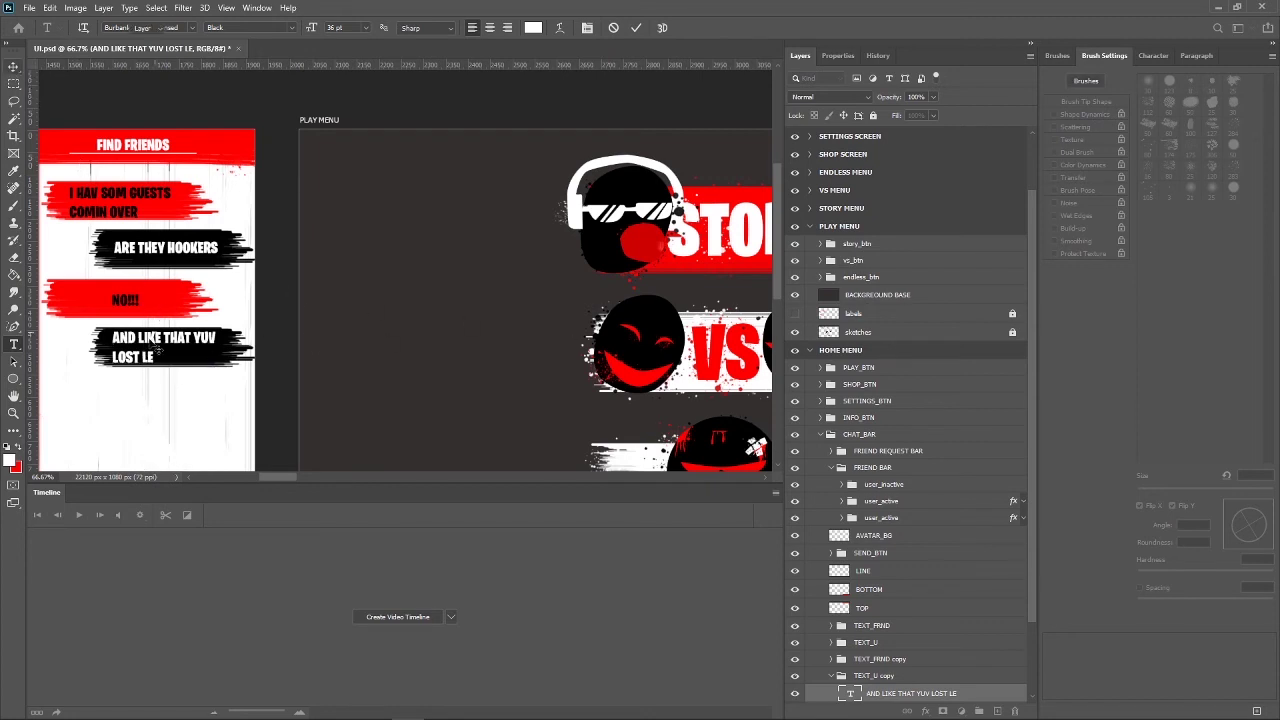
{"action": "key", "text": "Escape"}
{"action": "key", "text": "v"}
Correct the bubble text from 'LOST LE' to 'LOST ME', commit, and save the file.
{"action": "double_click", "coordinate": [150, 358]}
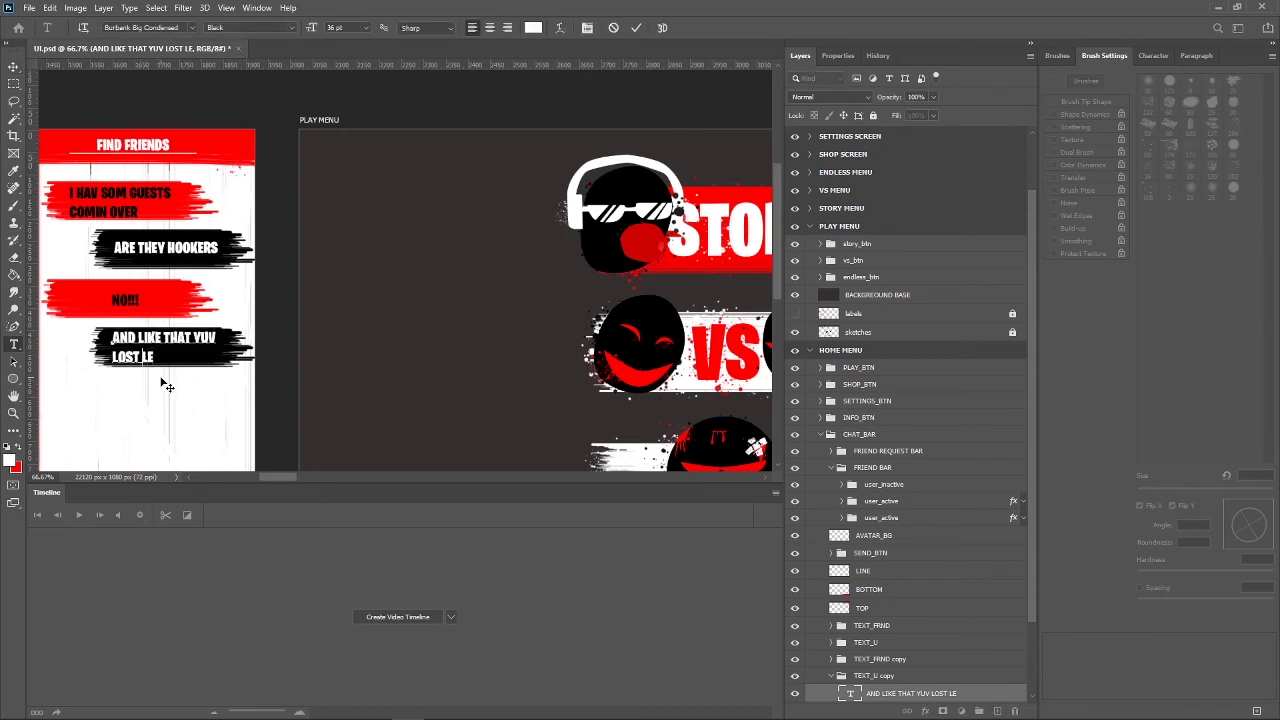
{"action": "key", "text": "BackSpace"}
{"action": "type", "text": "M"}
{"action": "left_click", "coordinate": [13, 66]}
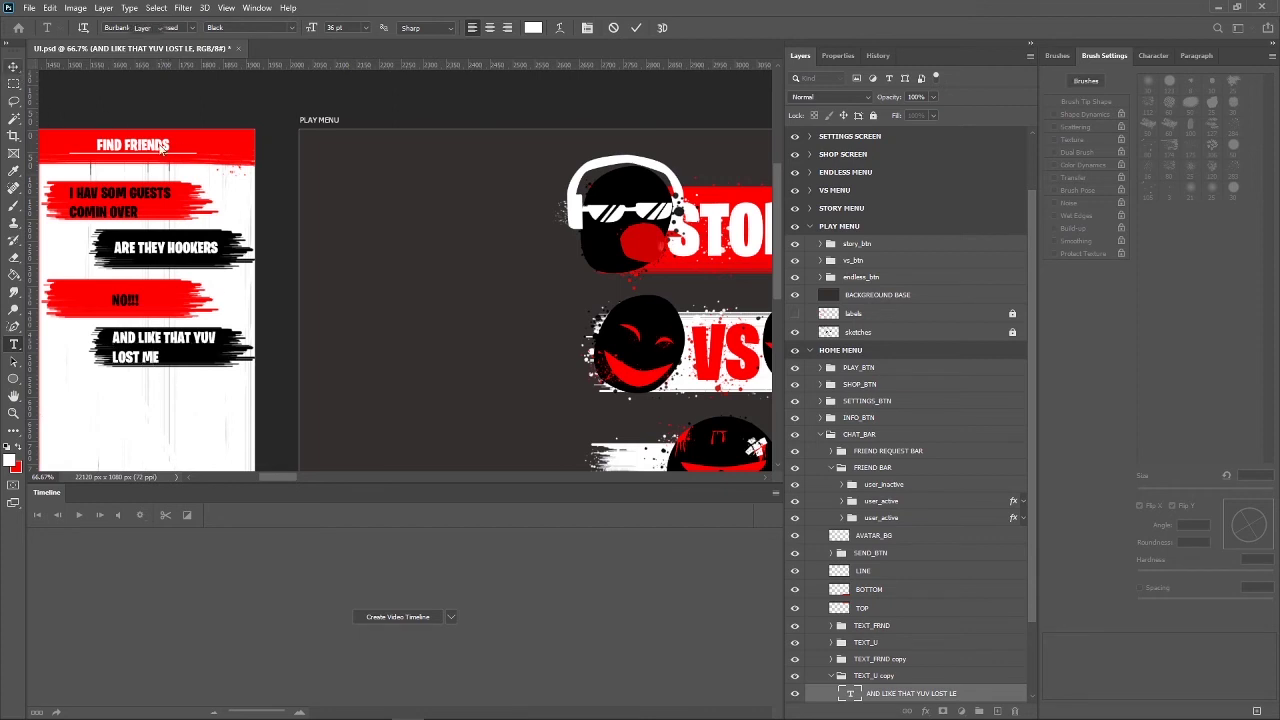
{"action": "key", "text": "ctrl+s"}
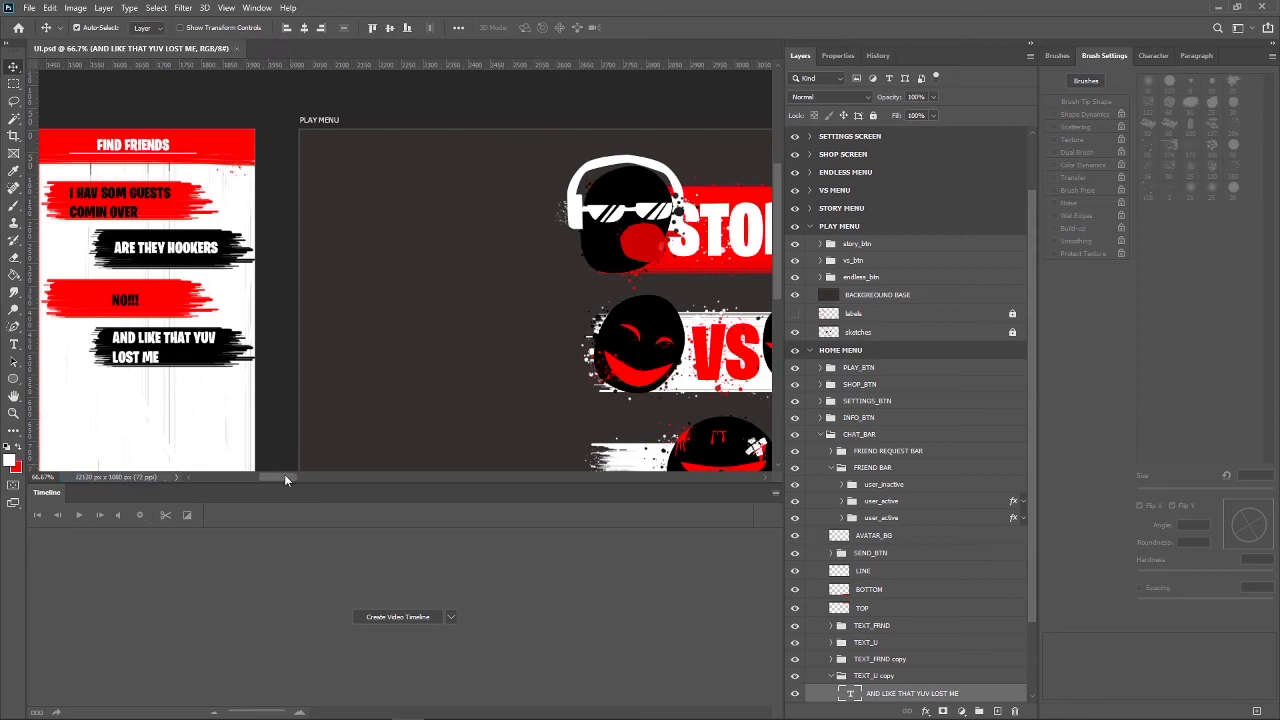
{"action": "left_click_drag", "start_coordinate": [285, 478], "coordinate": [292, 483]}
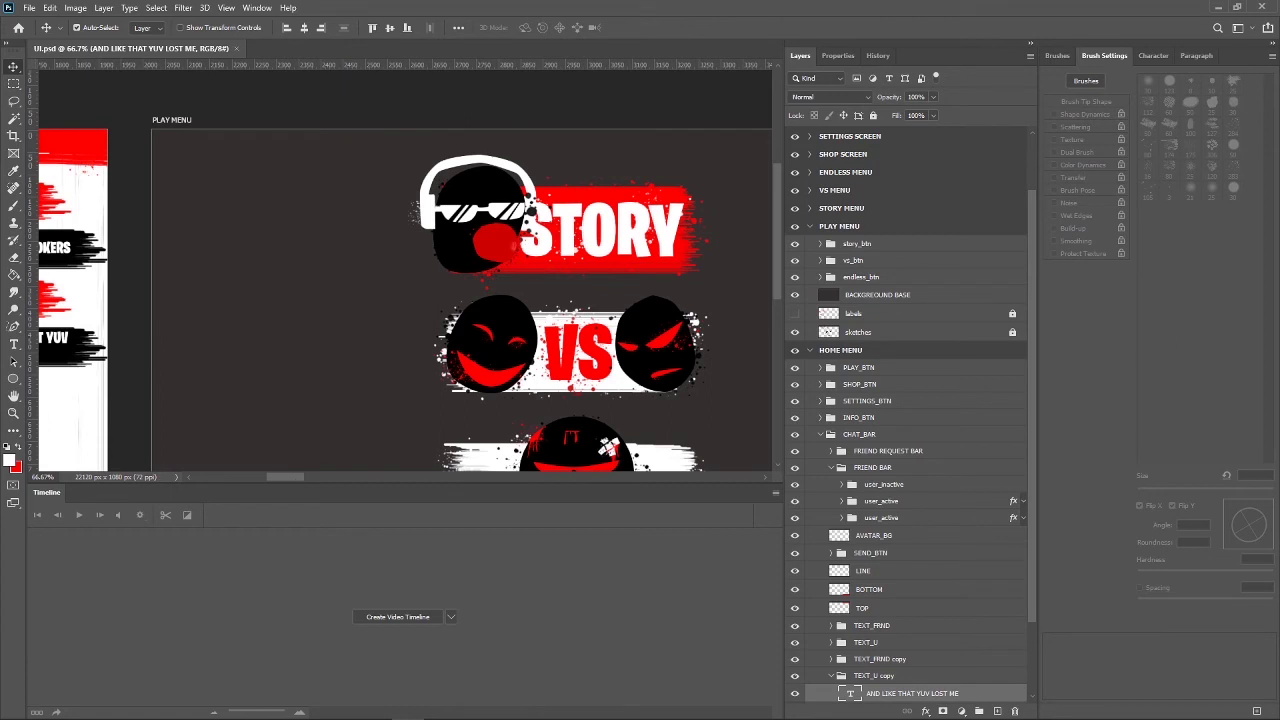
Collapse and lock the HOME MENU group, then create a new group above BACKGROUND BASE.
{"action": "scroll", "coordinate": [889, 421], "scroll_direction": "up", "scroll_amount": 2}
{"action": "left_click", "coordinate": [889, 421]}
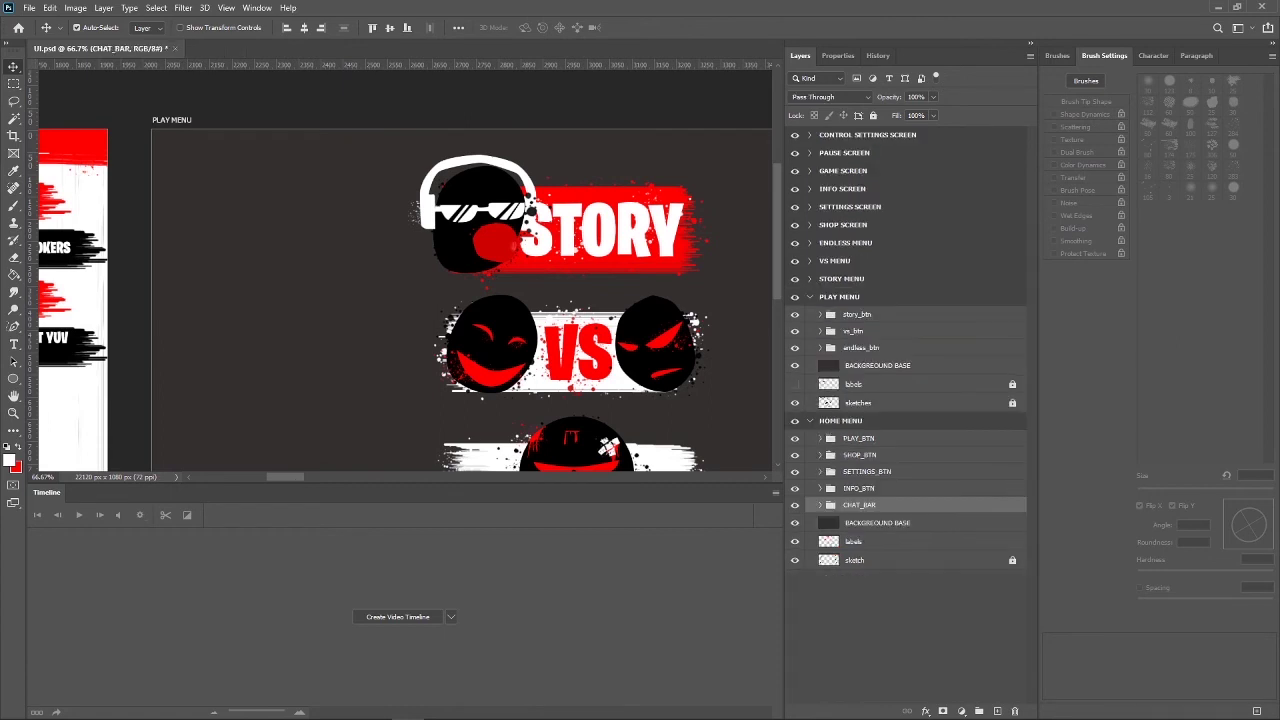
{"action": "left_click", "coordinate": [810, 421]}
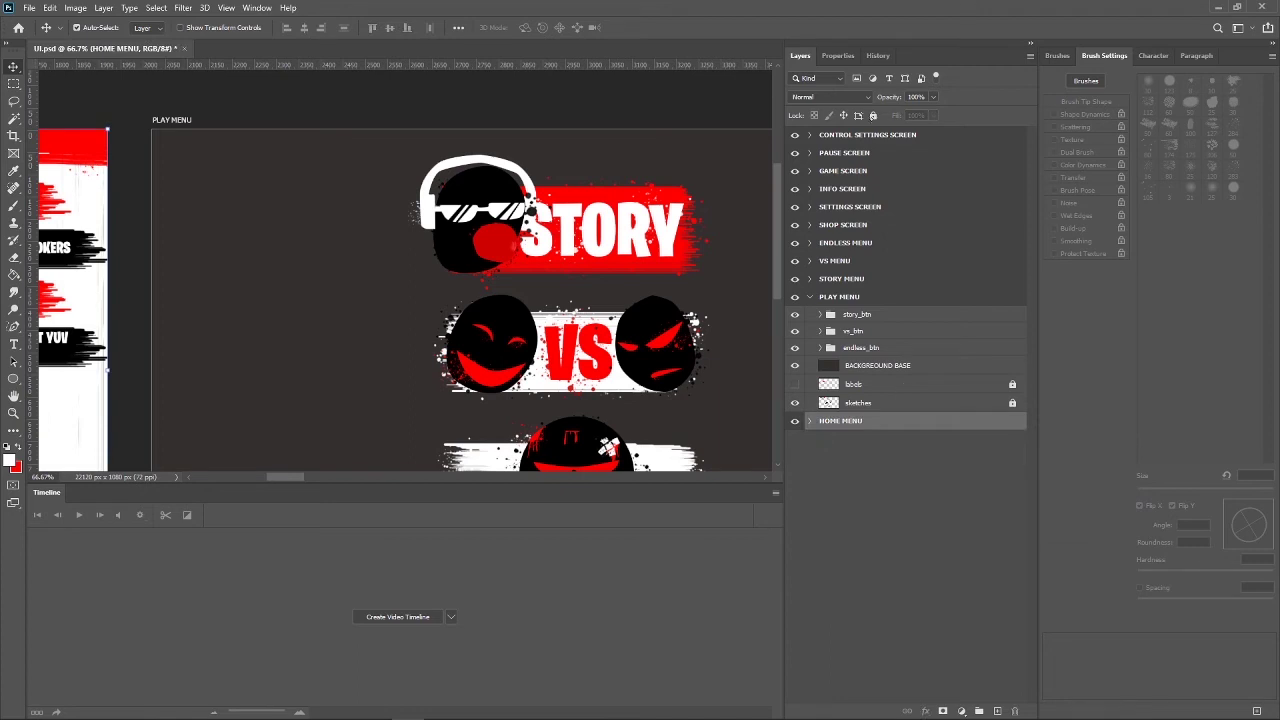
{"action": "left_click", "coordinate": [873, 116]}
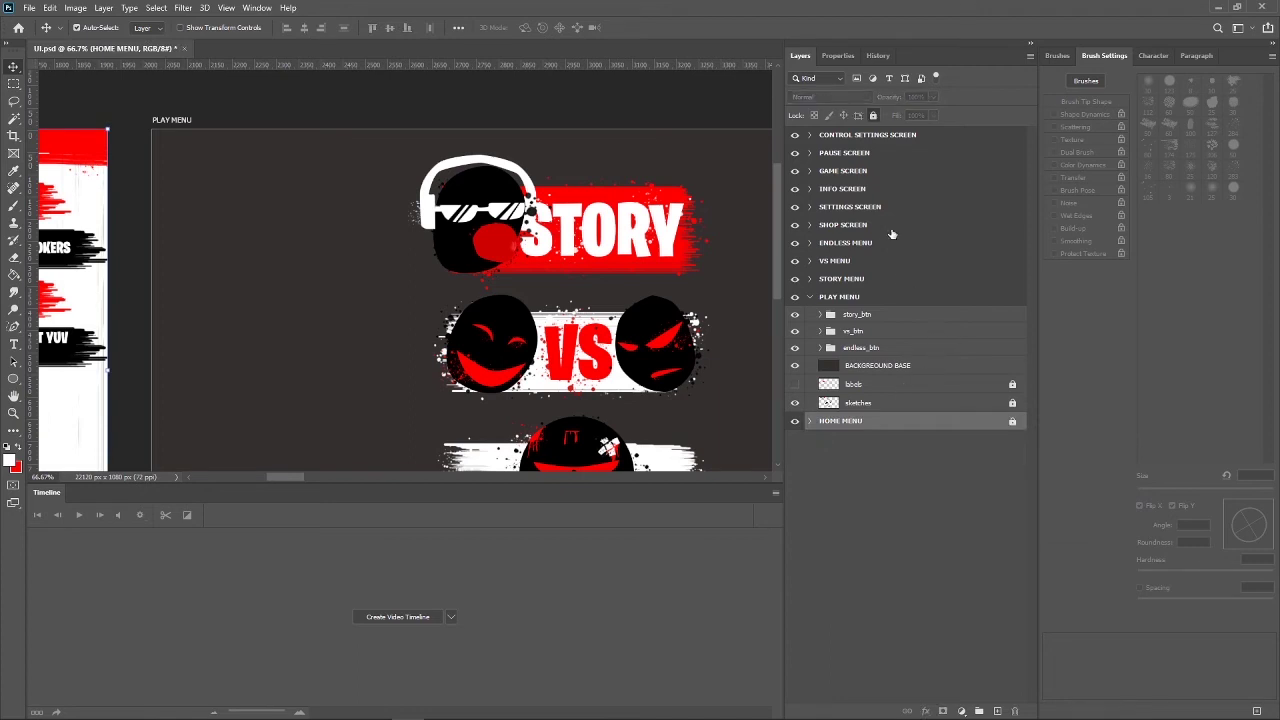
{"action": "left_click", "coordinate": [894, 368]}
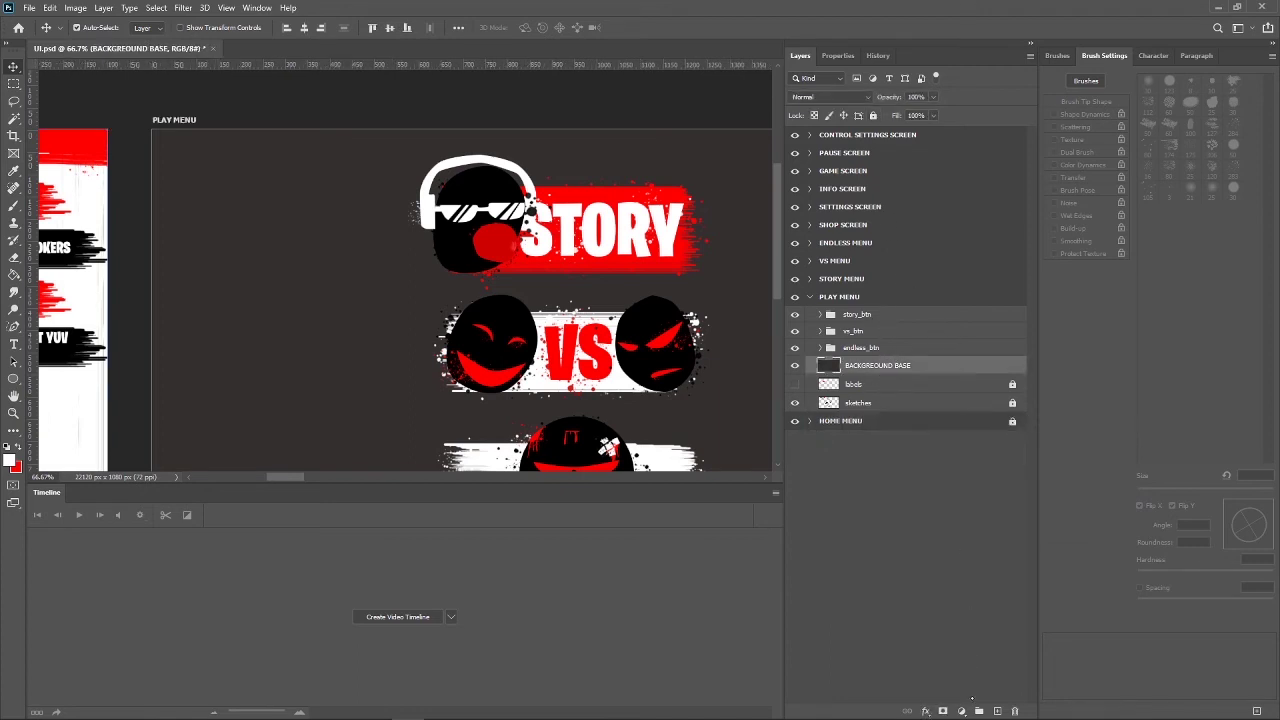
{"action": "left_click", "coordinate": [977, 710]}
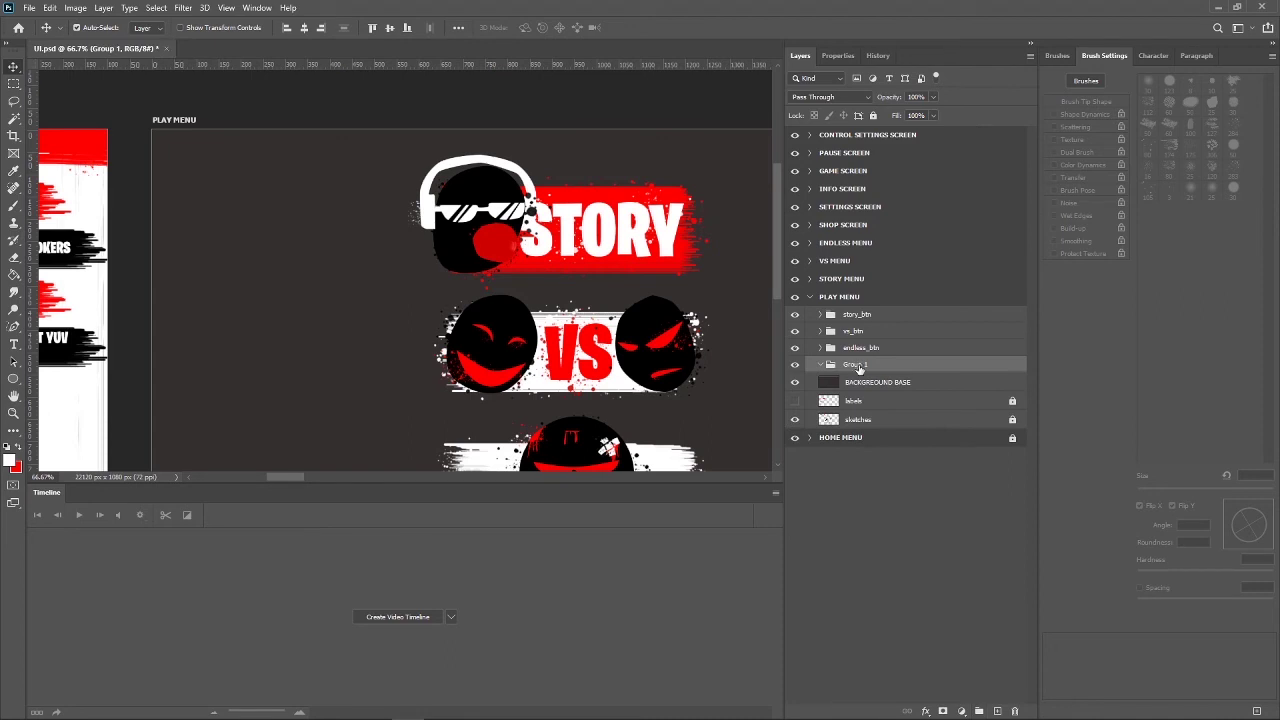
Name the group return_btn, add Layer 35 inside, and hide finished buttons and background.
{"action": "double_click", "coordinate": [859, 366]}
{"action": "type", "text": "btn"}
{"action": "key", "text": "Return"}
{"action": "left_click", "coordinate": [997, 711]}
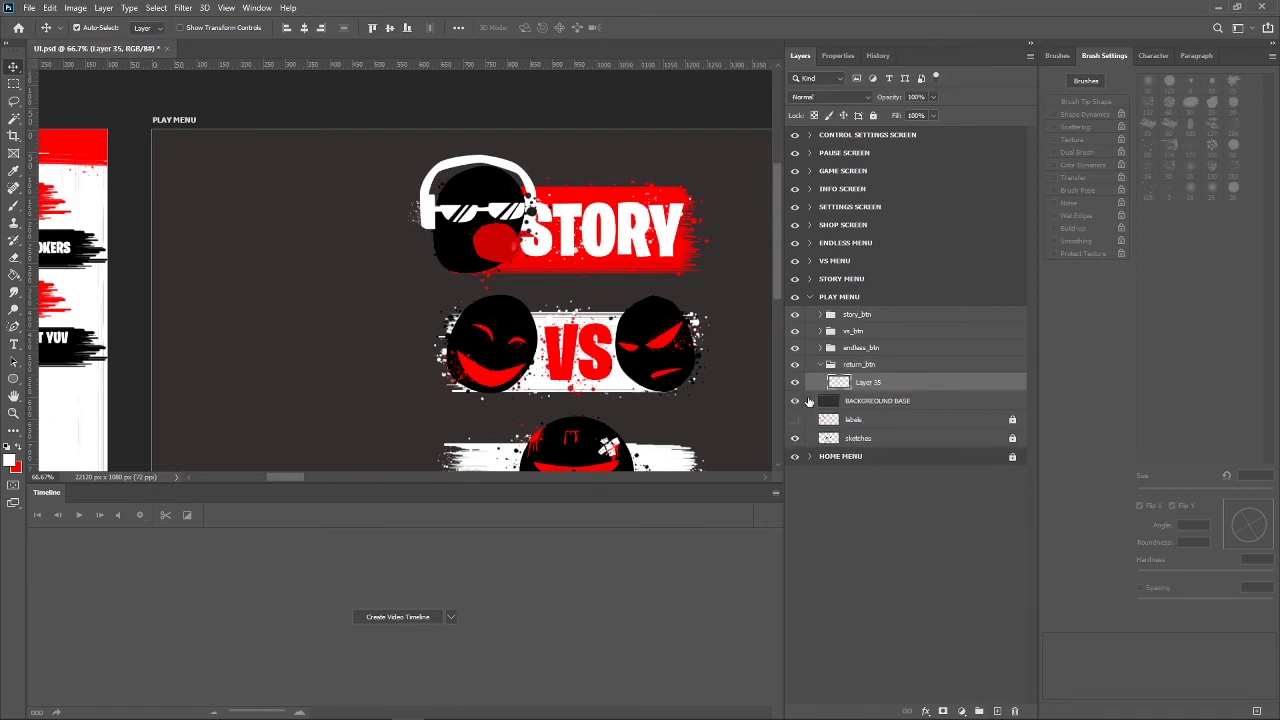
{"action": "left_click_drag", "start_coordinate": [795, 364], "coordinate": [795, 314]}
{"action": "left_click", "coordinate": [795, 402]}
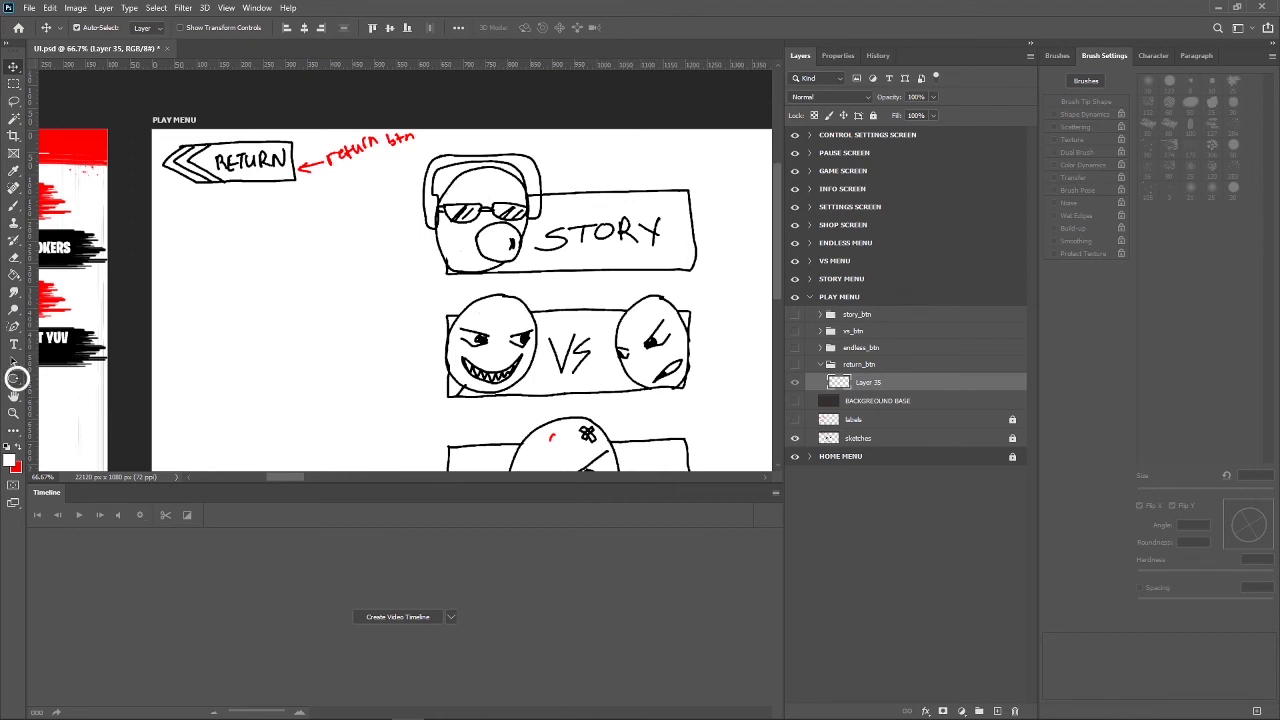
Draw a rectangle over the RETURN button sketch and add another empty layer.
{"action": "left_click", "coordinate": [14, 378]}
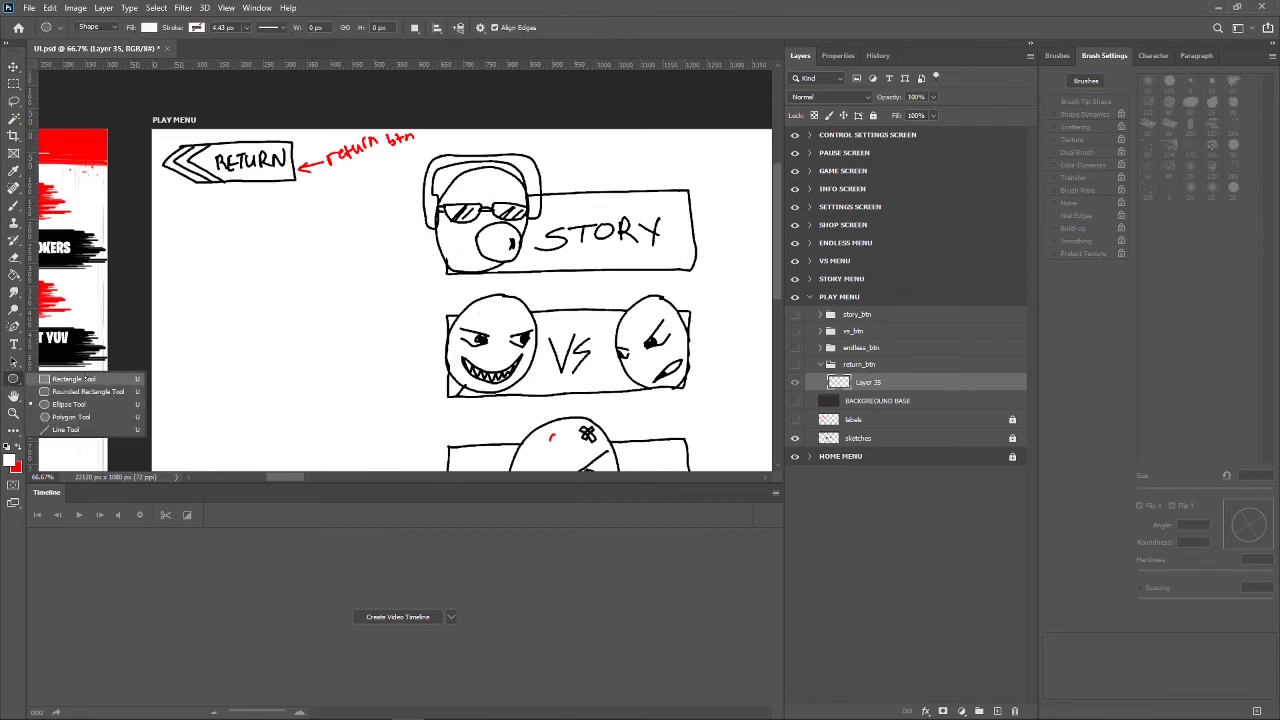
{"action": "left_click", "coordinate": [86, 379]}
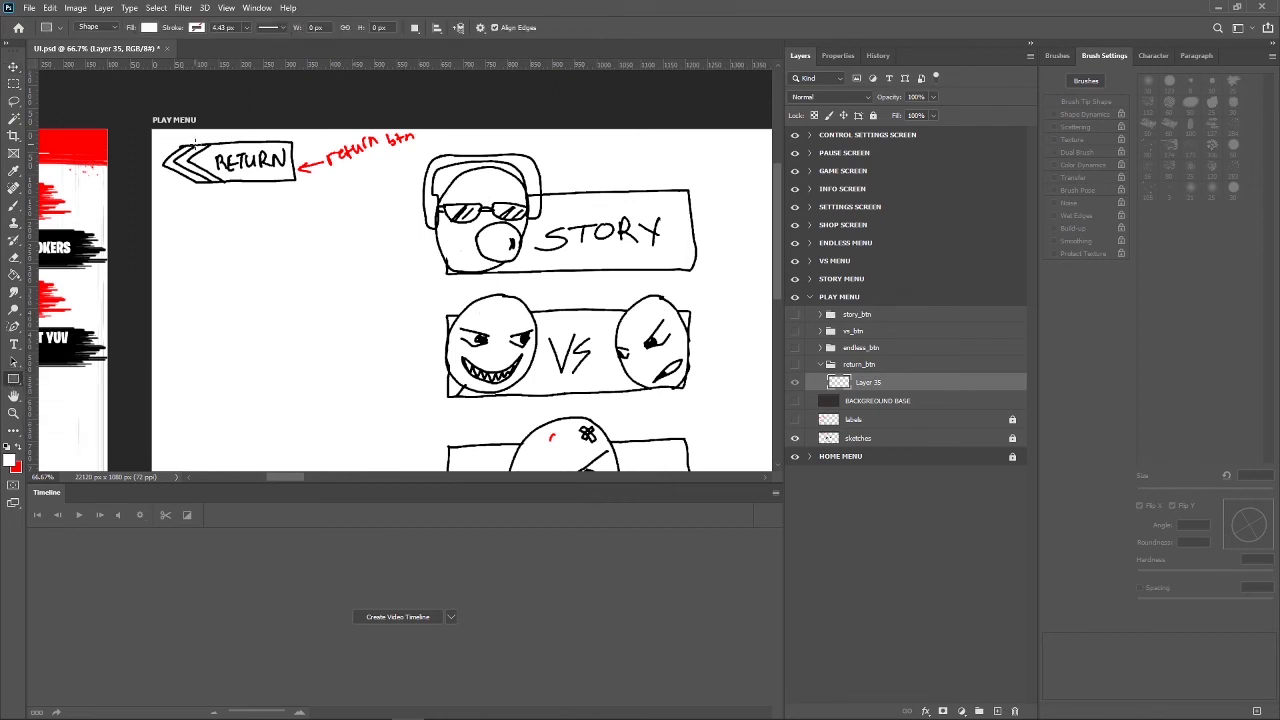
{"action": "left_click_drag", "start_coordinate": [196, 142], "coordinate": [295, 182]}
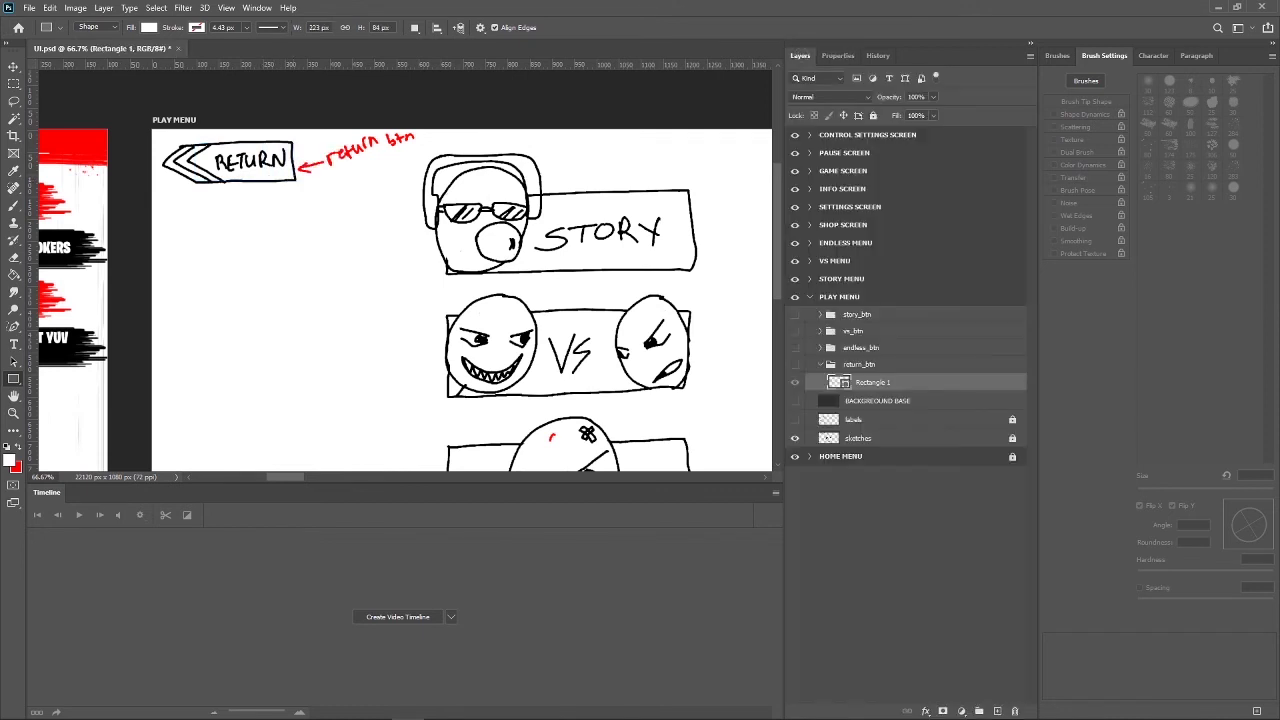
{"action": "left_click", "coordinate": [996, 711]}
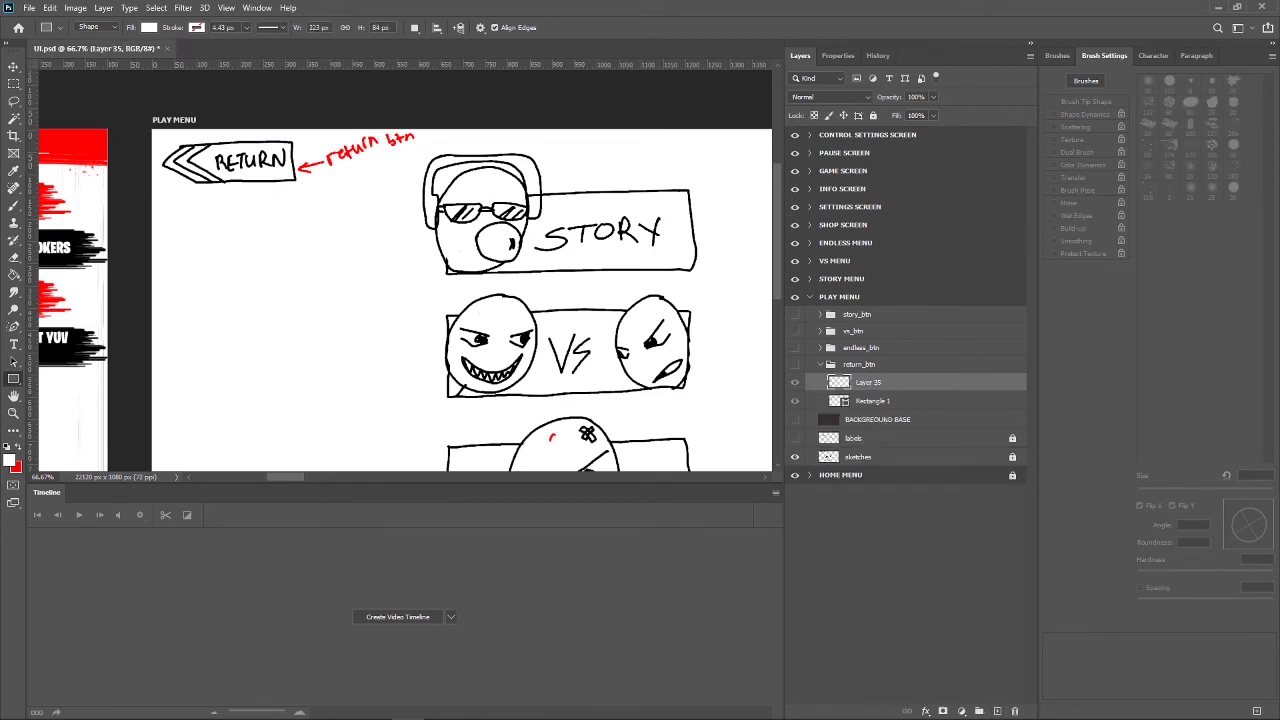
Draw a triangle shape for the arrow point, then show return_btn and the story, vs, endless buttons.
{"action": "right_click", "coordinate": [13, 379]}
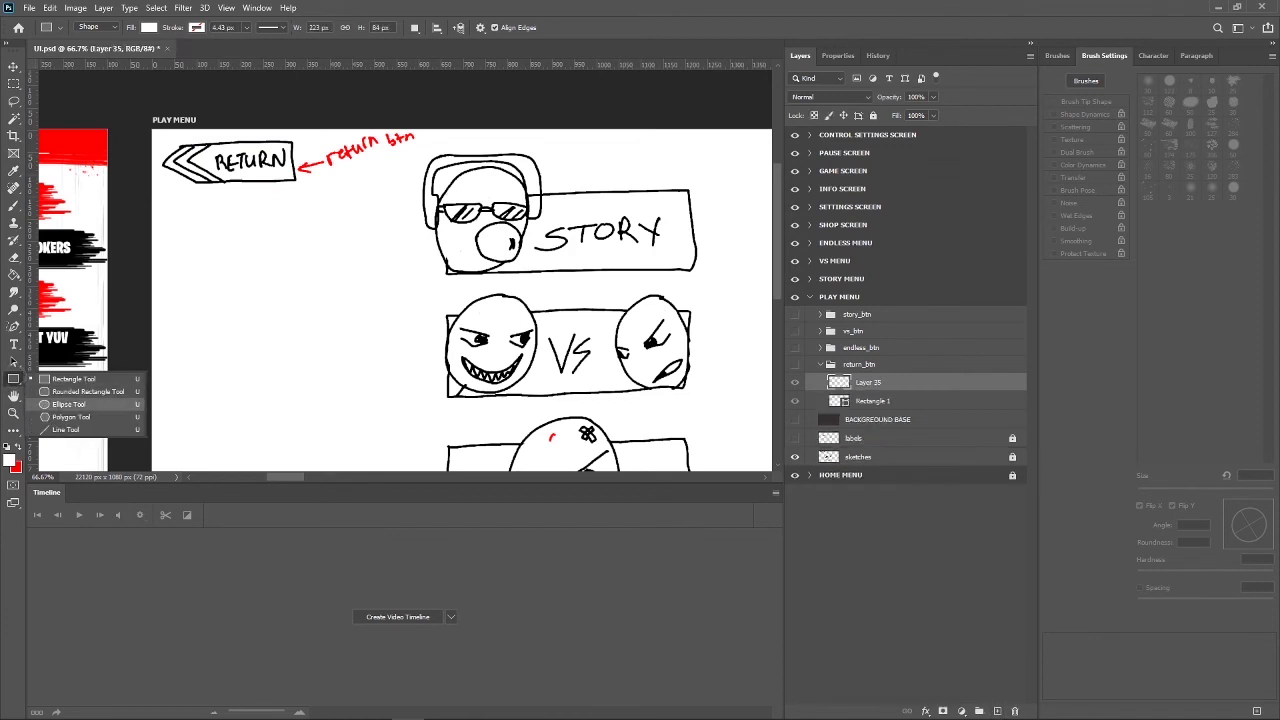
{"action": "key", "text": "Escape"}
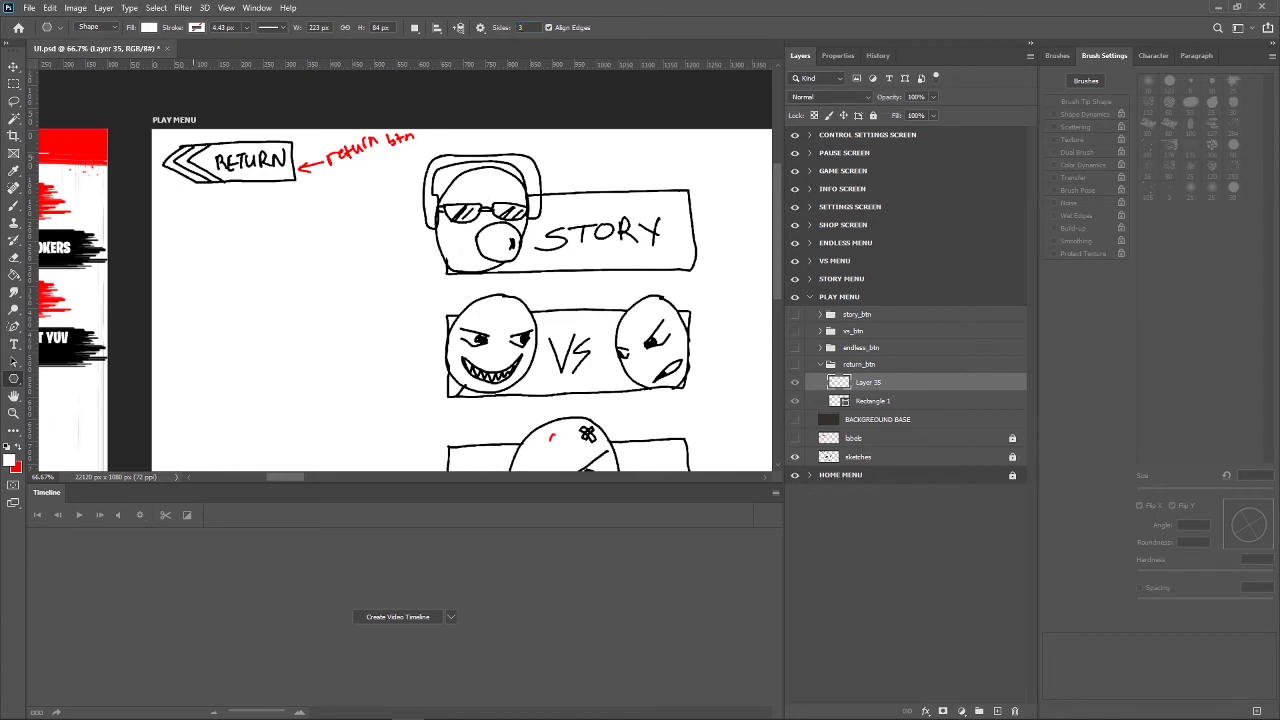
{"action": "left_click_drag", "start_coordinate": [200, 140], "coordinate": [236, 165]}
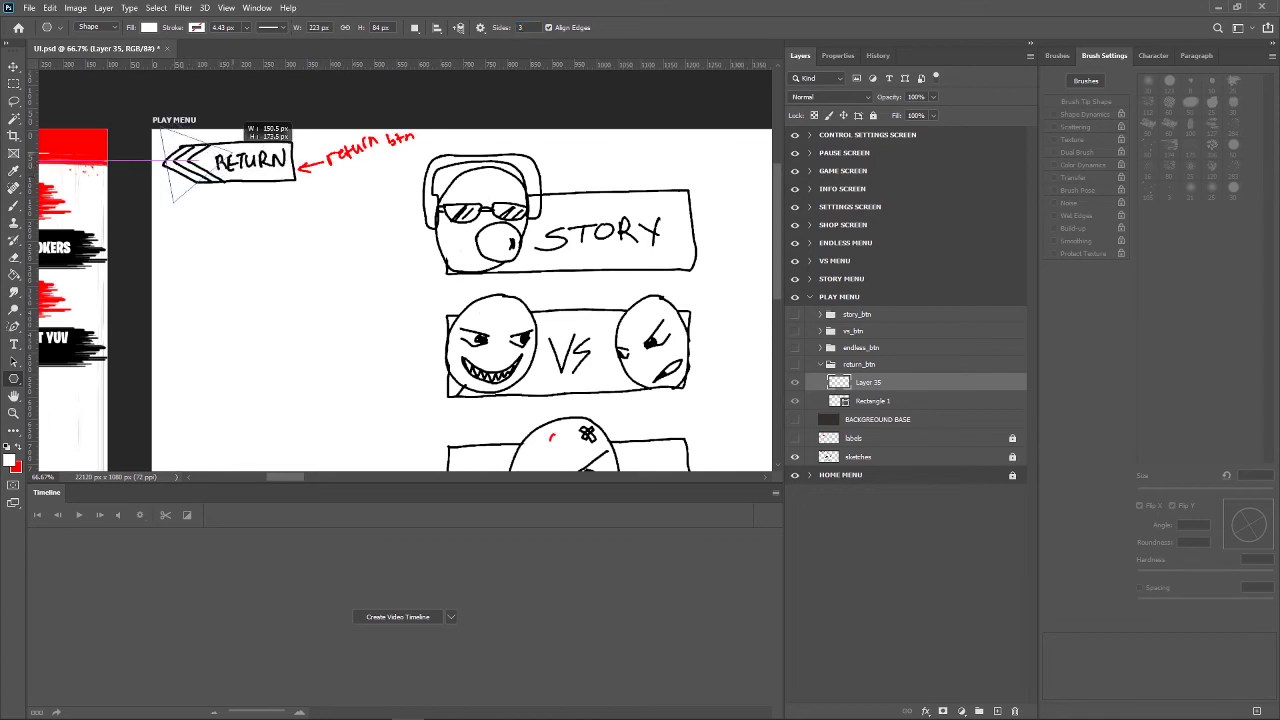
{"action": "mouse_move", "coordinate": [238, 162]}
{"action": "left_mouse_down"}
{"action": "mouse_move", "coordinate": [208, 138]}
{"action": "mouse_move", "coordinate": [197, 146]}
{"action": "left_mouse_up"}
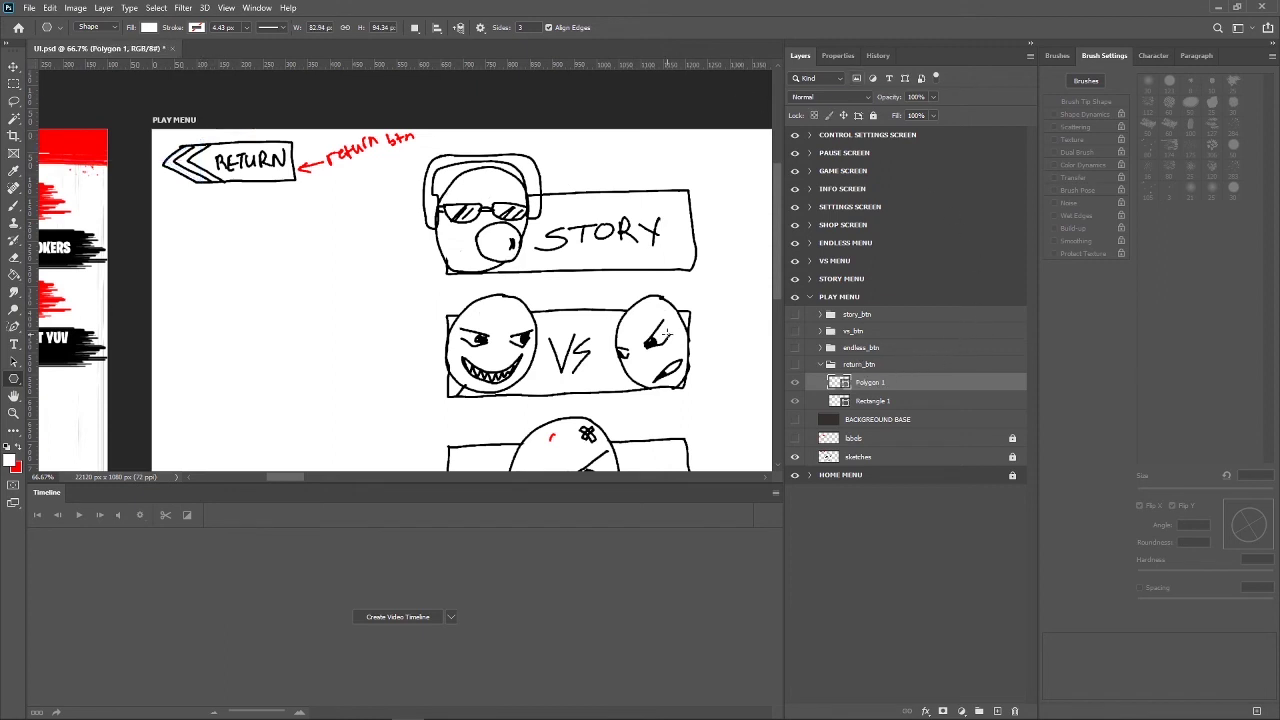
{"action": "left_click", "coordinate": [112, 27]}
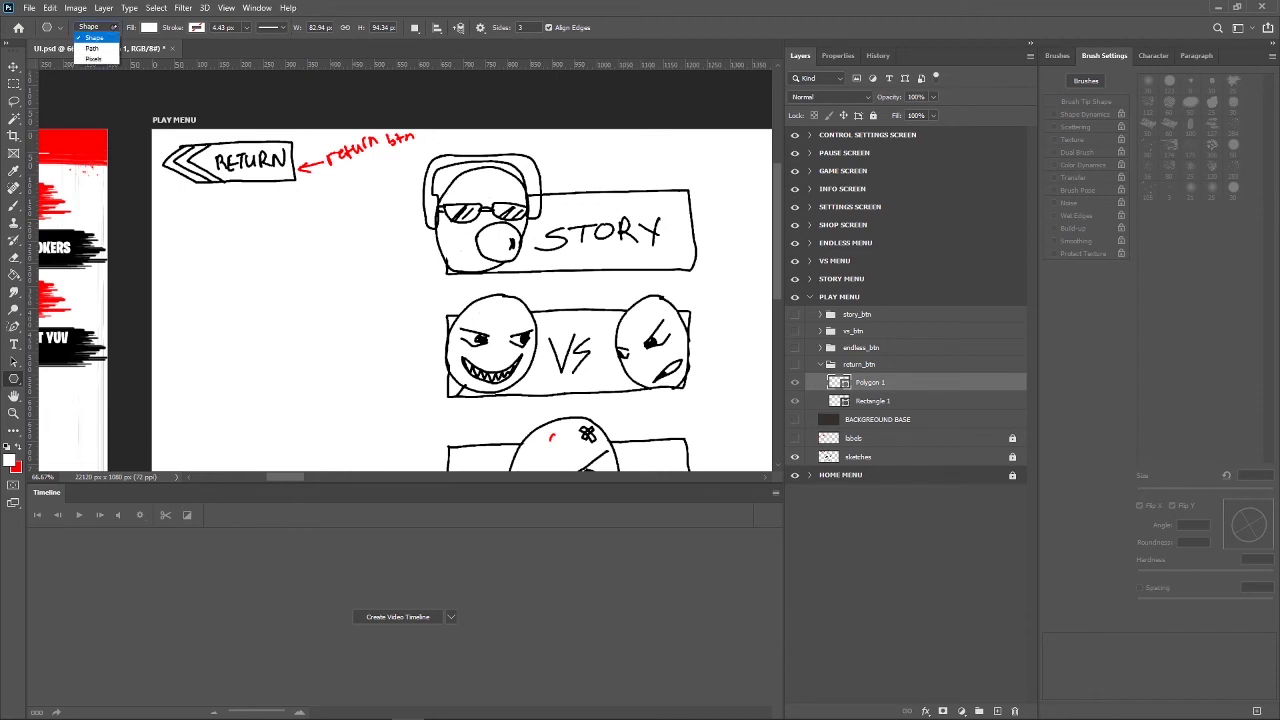
{"action": "left_click", "coordinate": [112, 27]}
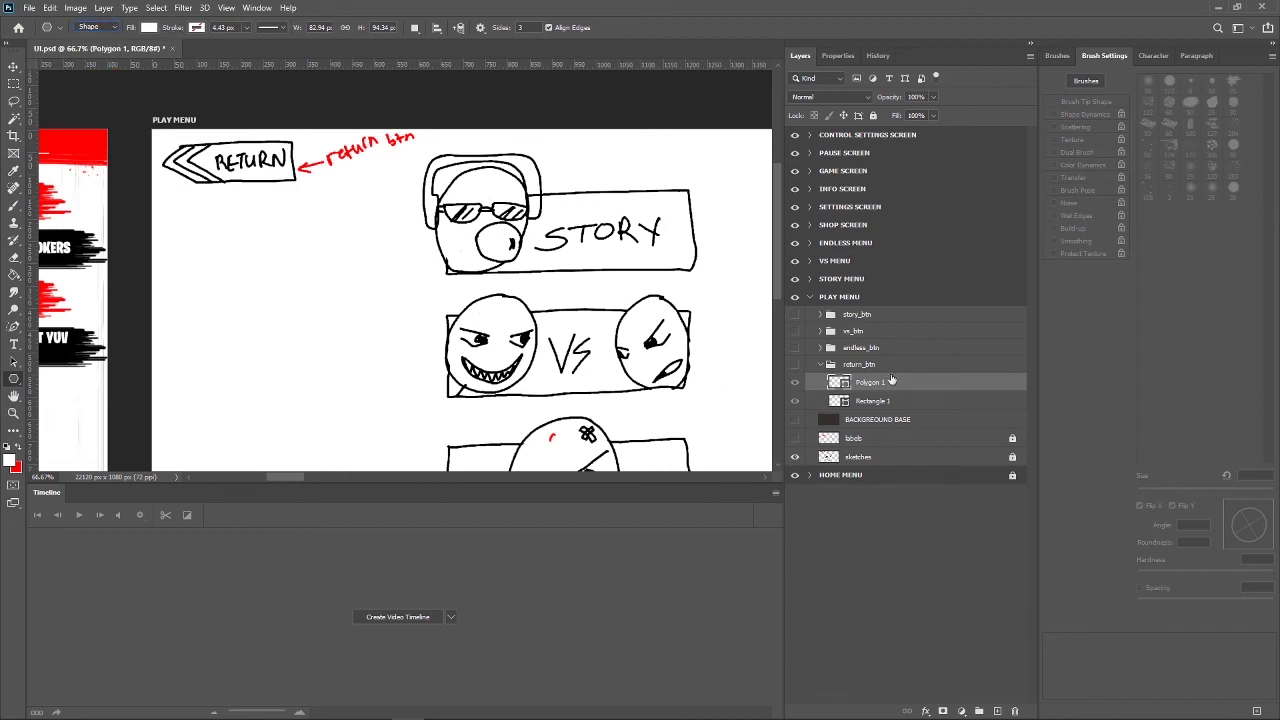
{"action": "left_click", "coordinate": [795, 364]}
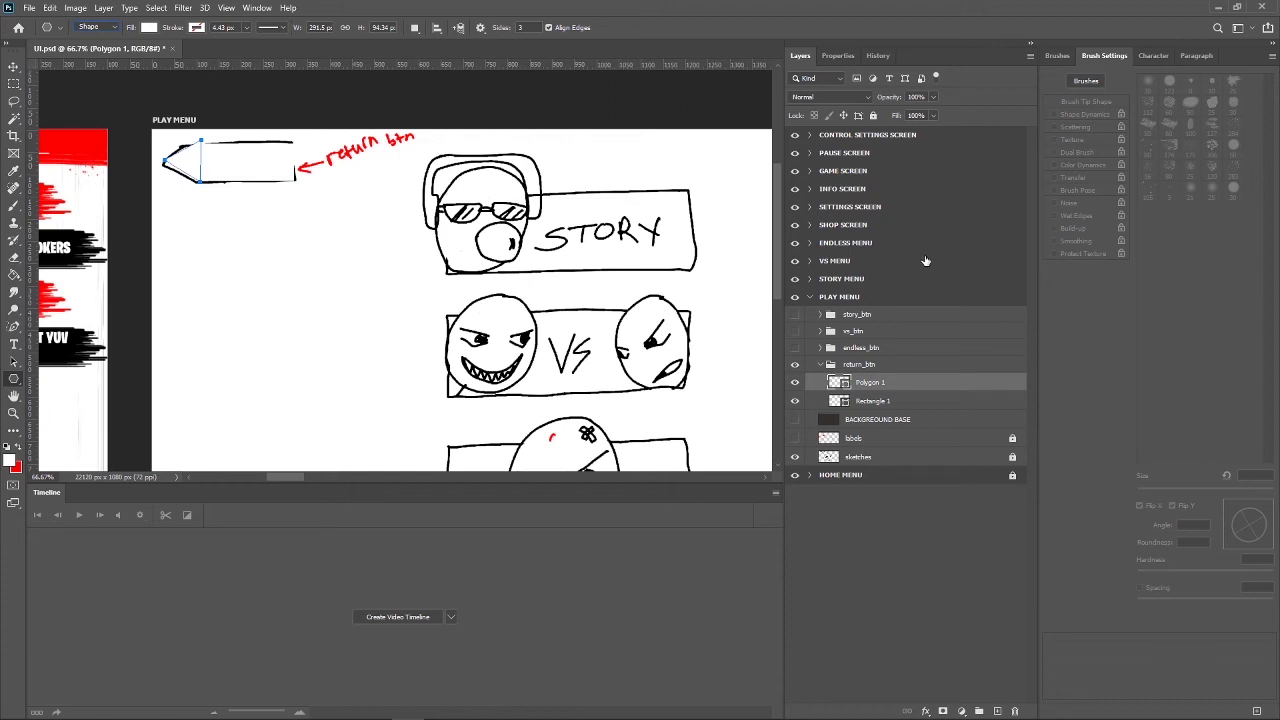
{"action": "left_click_drag", "start_coordinate": [795, 347], "coordinate": [795, 314]}
Show the dark background, shift the white rectangle right, and view the arrow at 100%.
{"action": "left_click", "coordinate": [795, 419]}
{"action": "key", "text": "v"}
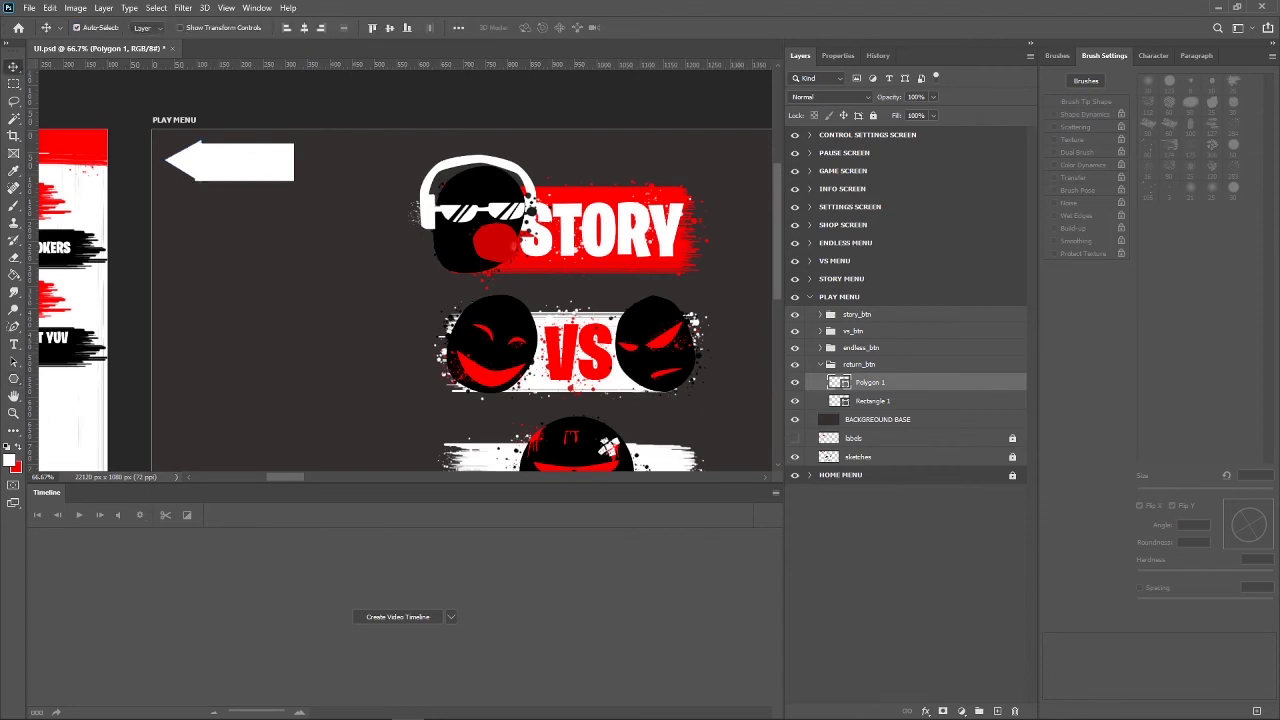
{"action": "left_click_drag", "start_coordinate": [251, 165], "coordinate": [266, 165]}
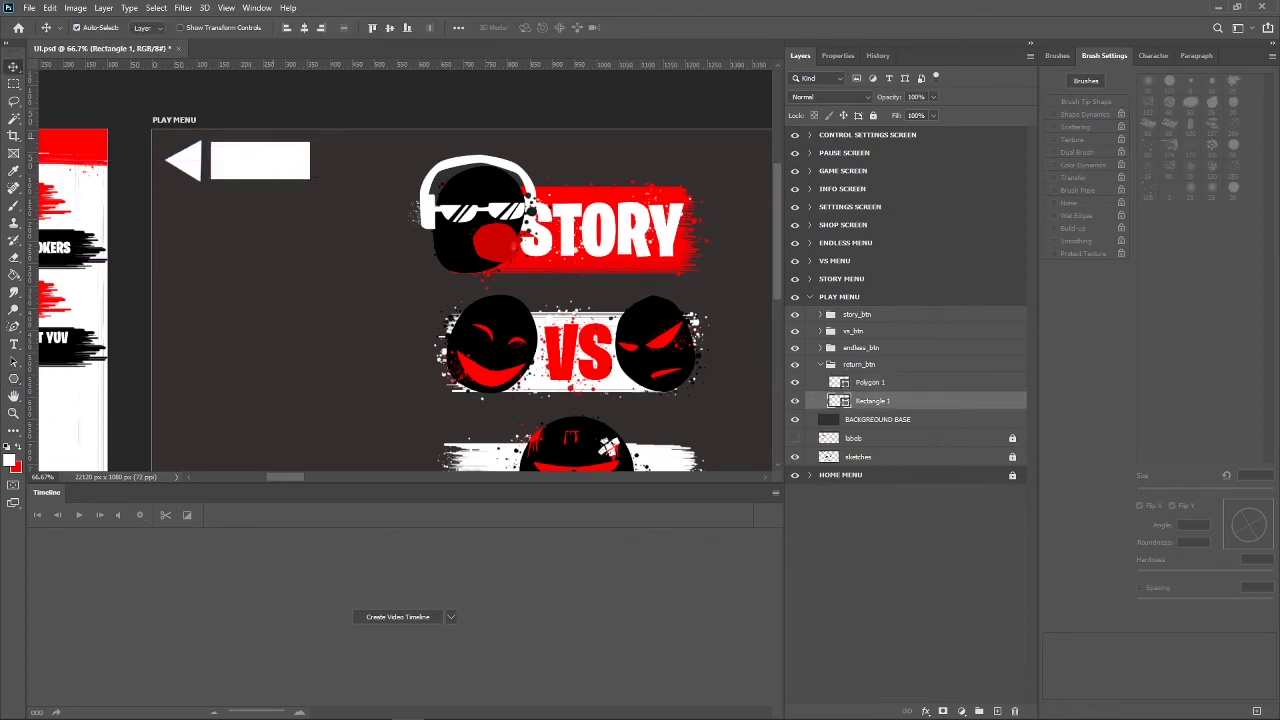
{"action": "key", "text": "alt+bracketright"}
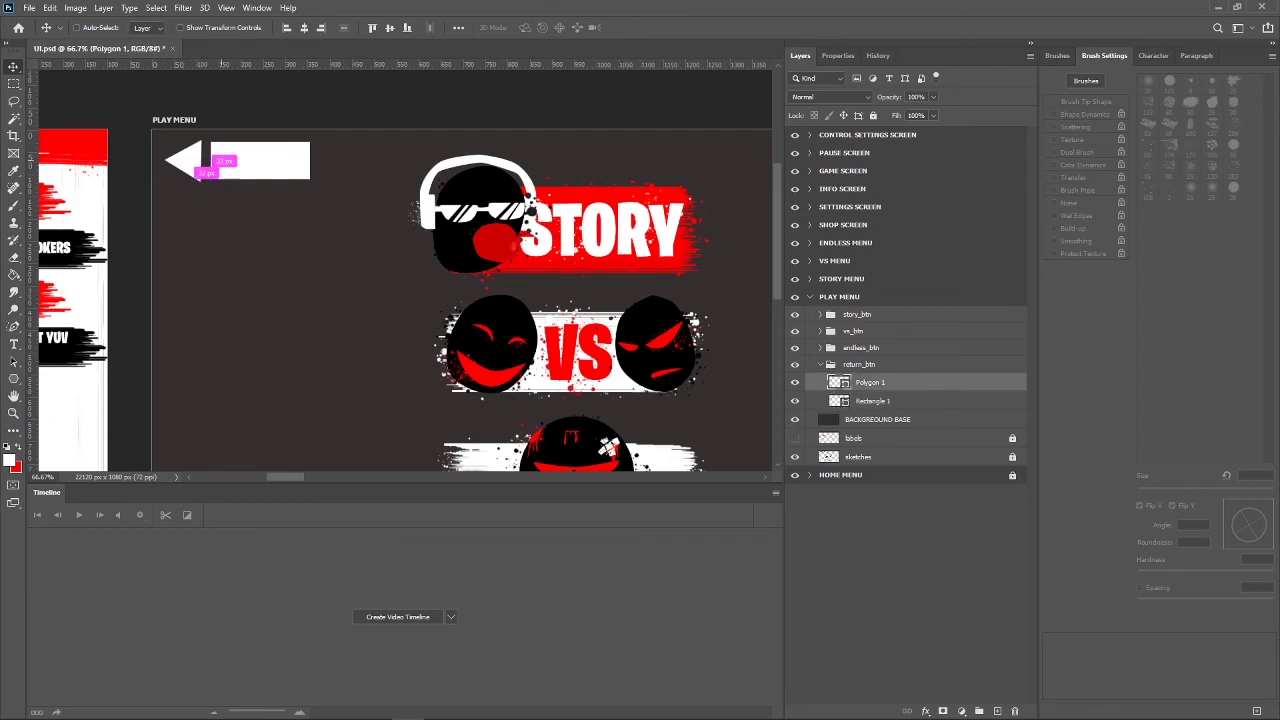
{"action": "key", "text": "ctrl+plus"}
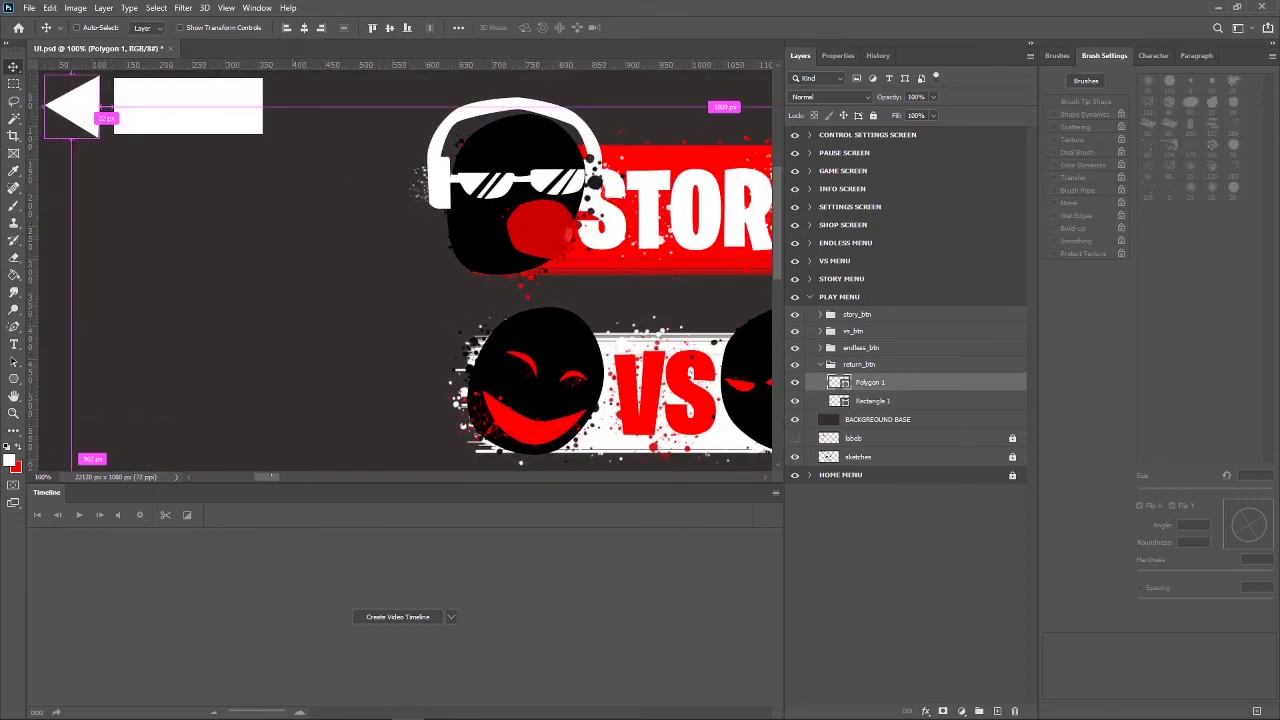
{"action": "key", "text": "ctrl+1"}
{"action": "scroll", "coordinate": [288, 448], "scroll_direction": "right", "scroll_amount": 3}
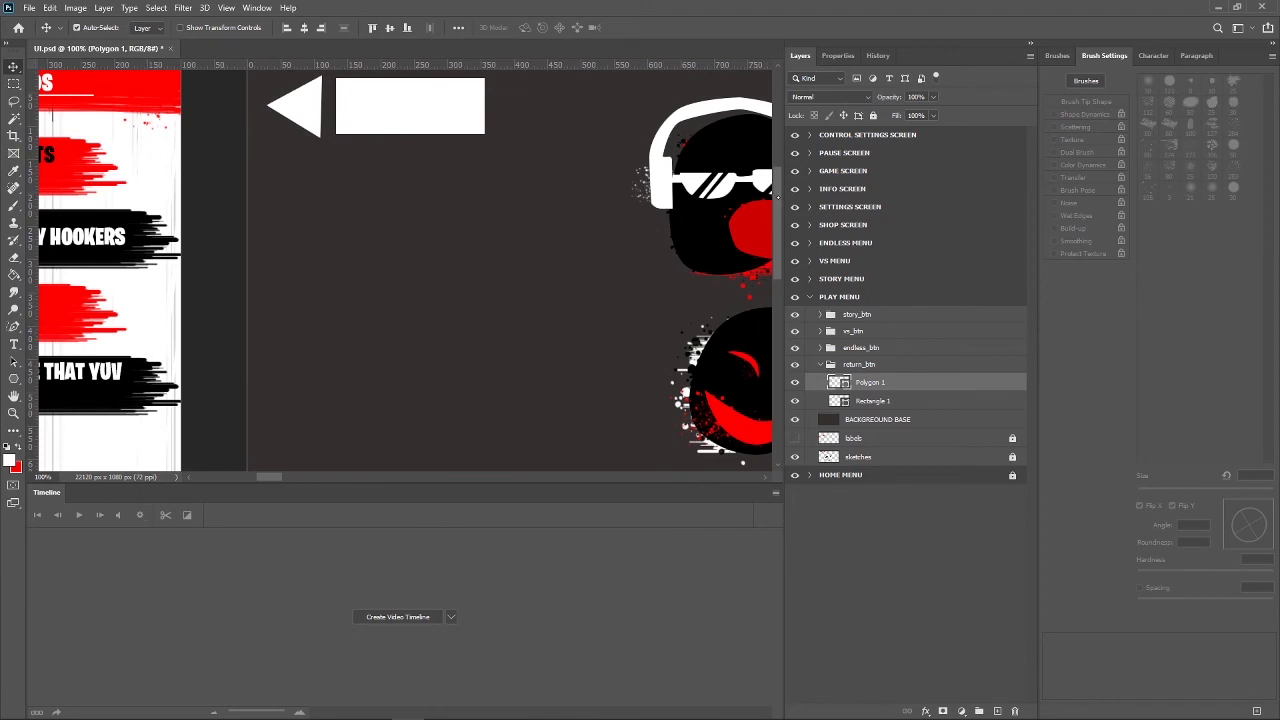
{"action": "scroll", "coordinate": [772, 200], "scroll_direction": "up", "scroll_amount": 2}
{"action": "scroll", "coordinate": [720, 170], "scroll_direction": "up", "scroll_amount": 1}
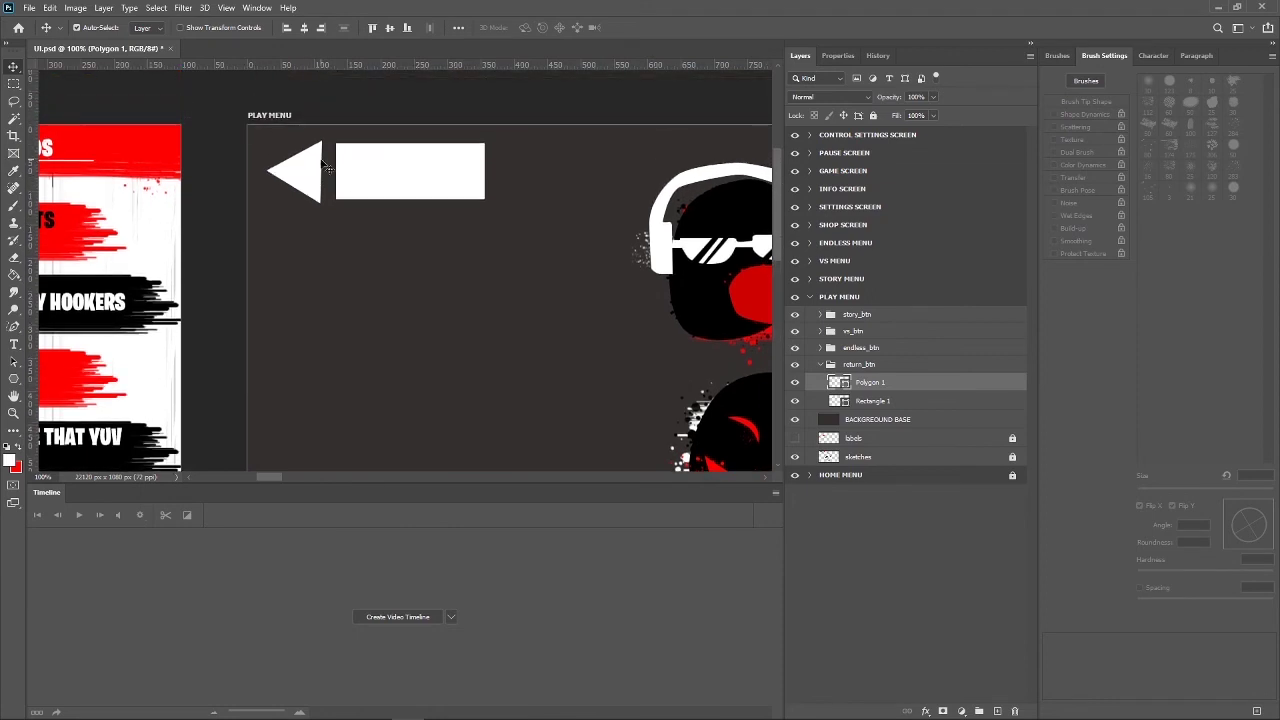
Scale the white triangle to about 89% and nudge it down slightly.
{"action": "key", "text": "ctrl+t"}
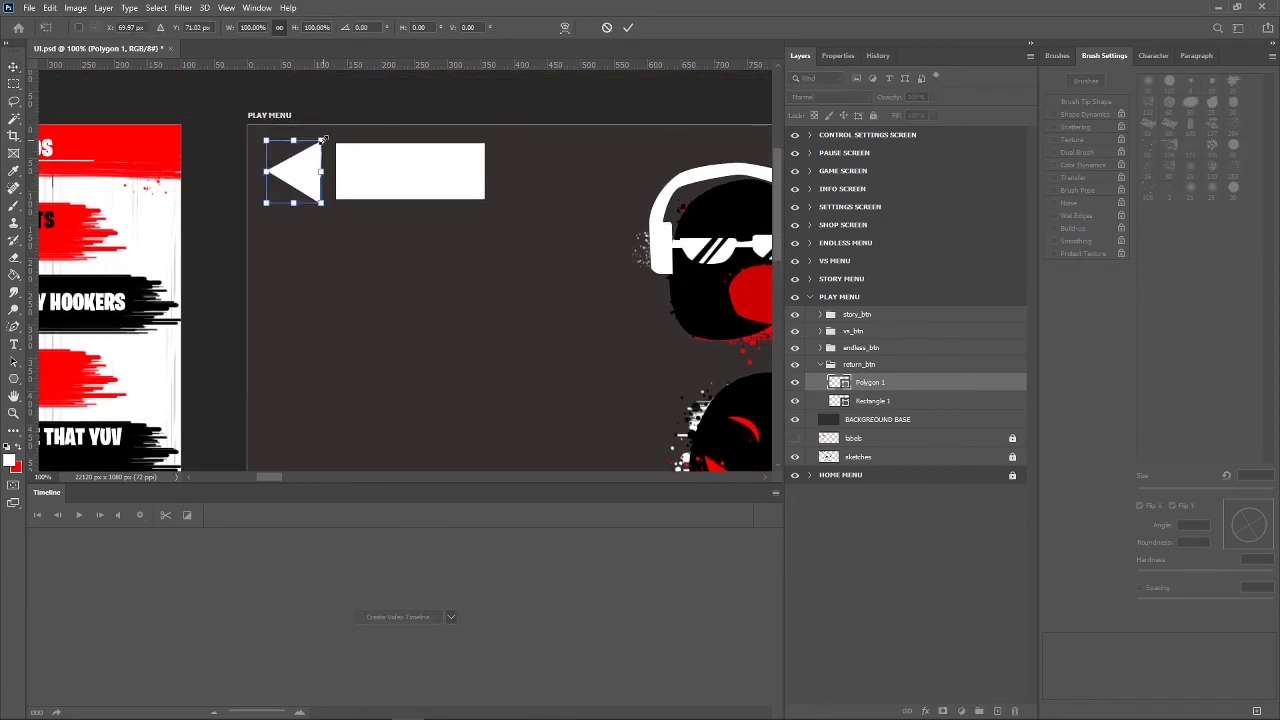
{"action": "left_click_drag", "start_coordinate": [321, 142], "coordinate": [320, 181]}
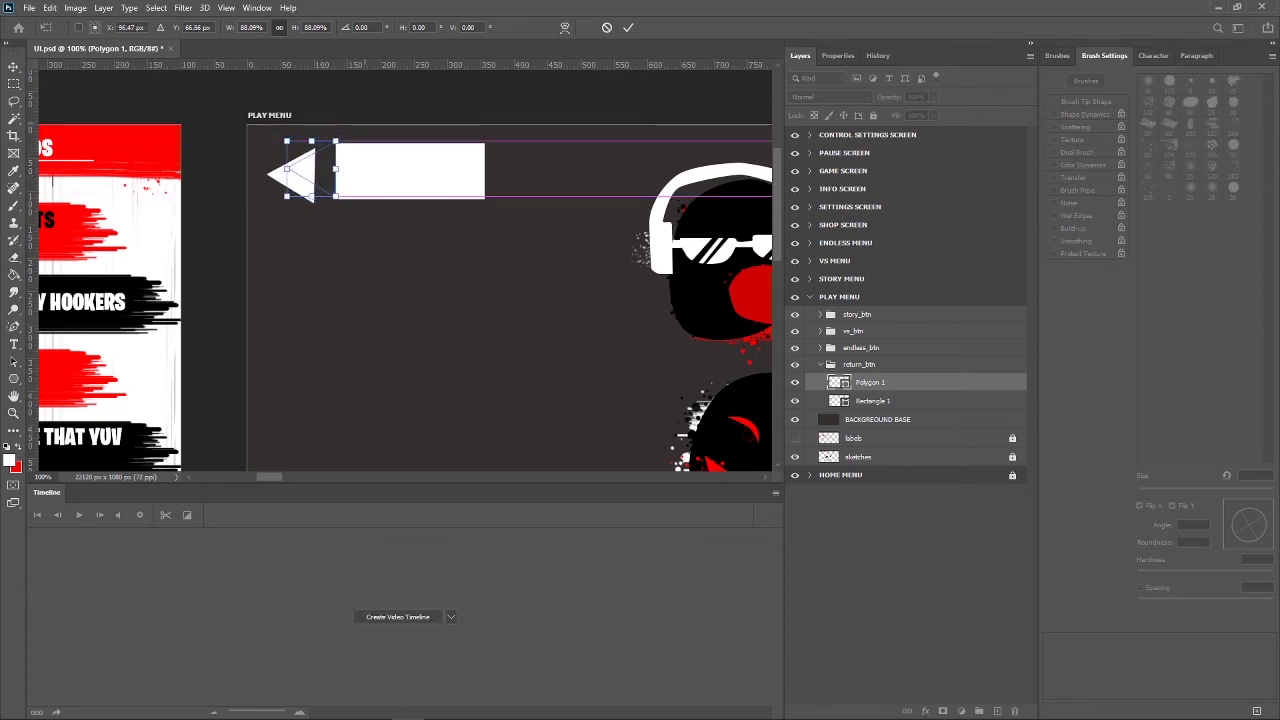
{"action": "key", "text": "Down"}
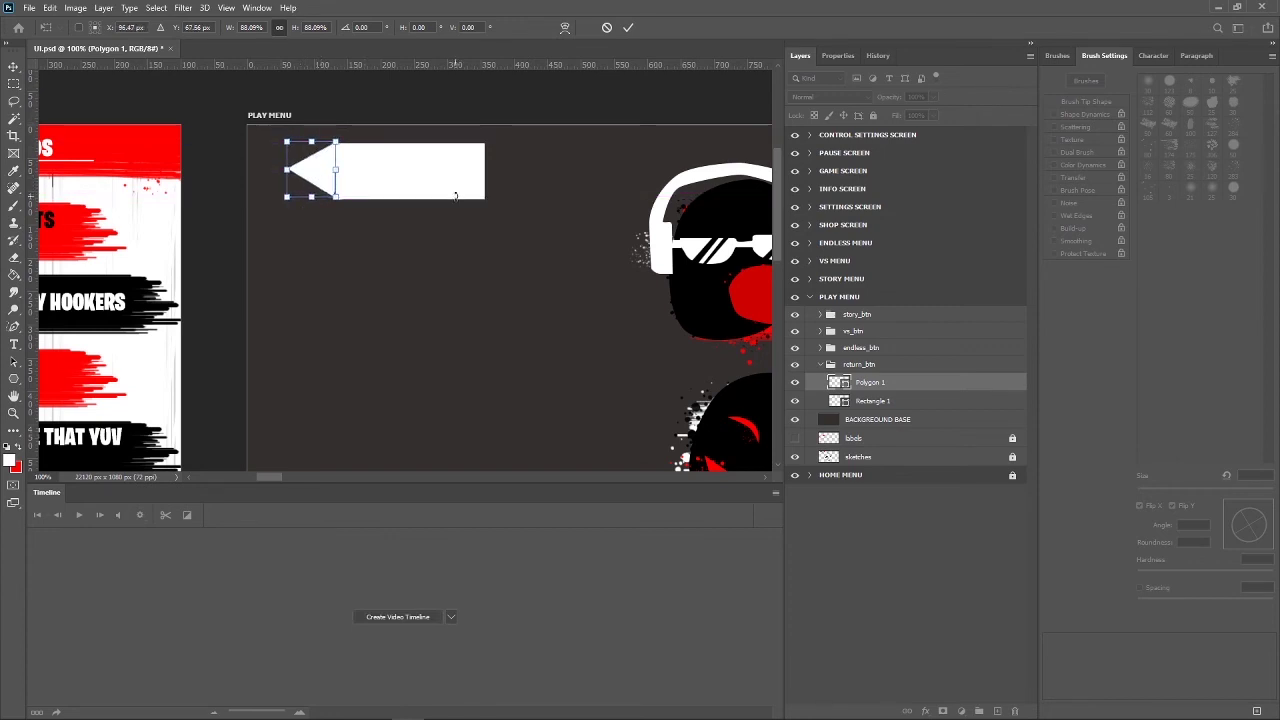
{"action": "key", "text": "Down"}
{"action": "left_click", "coordinate": [628, 27]}
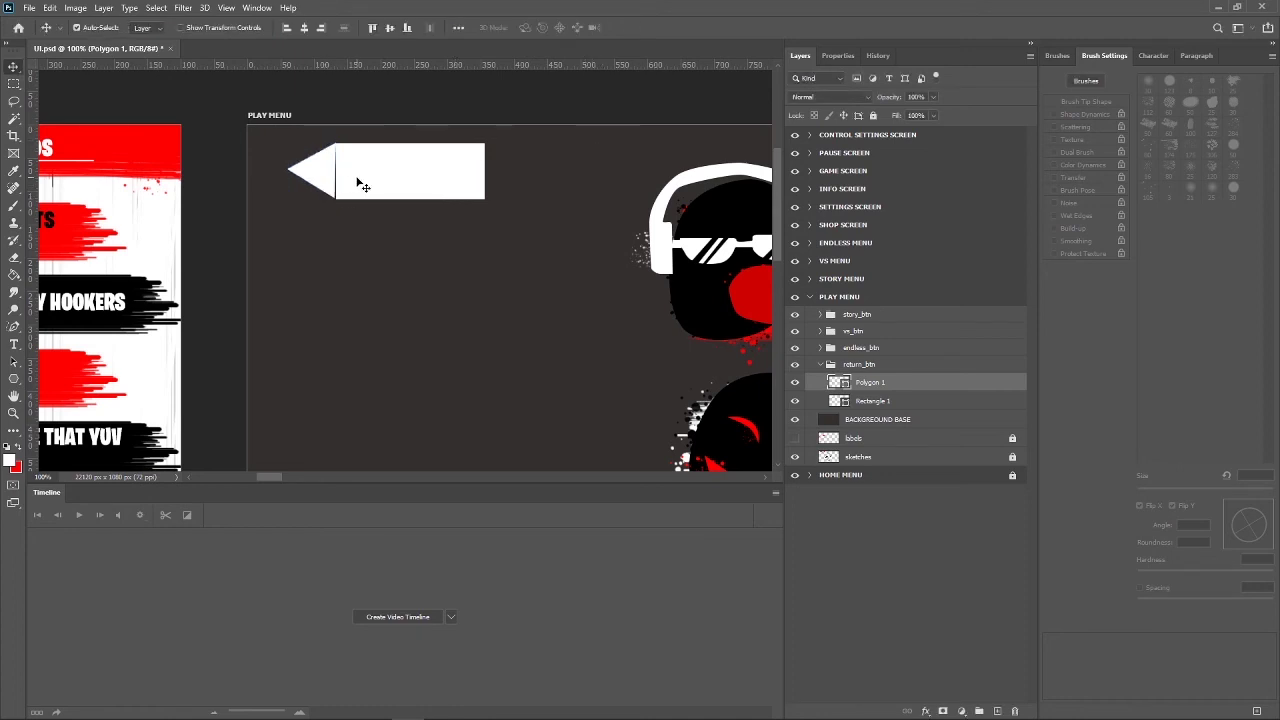
{"action": "key", "text": "ctrl+t"}
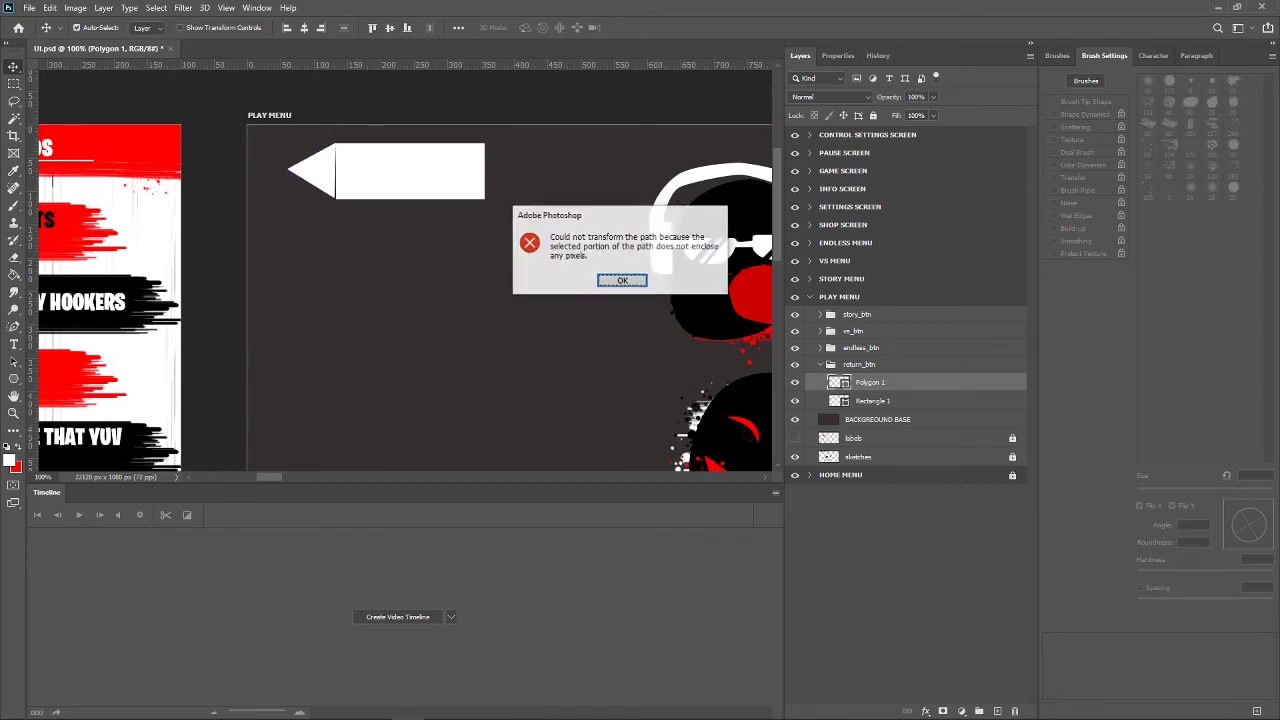
{"action": "left_click", "coordinate": [622, 280]}
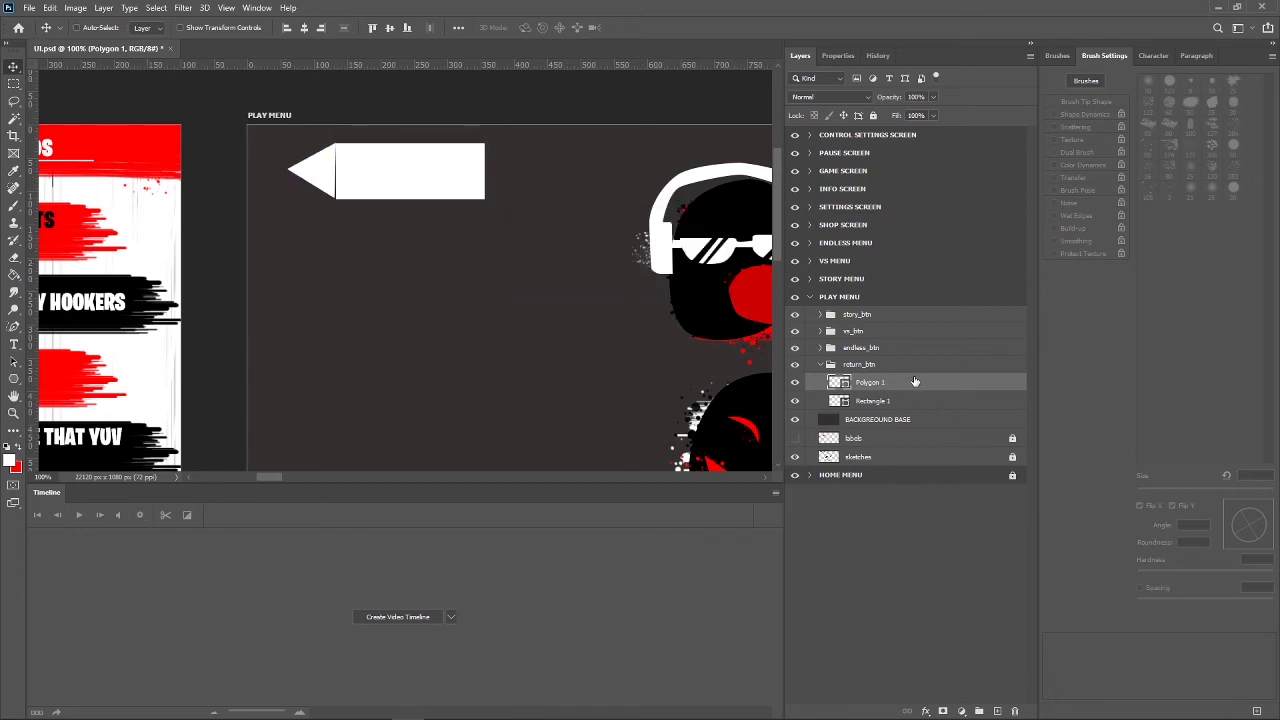
Rotate the Polygon 1 triangle by -1 degree.
{"action": "key", "text": "ctrl+t"}
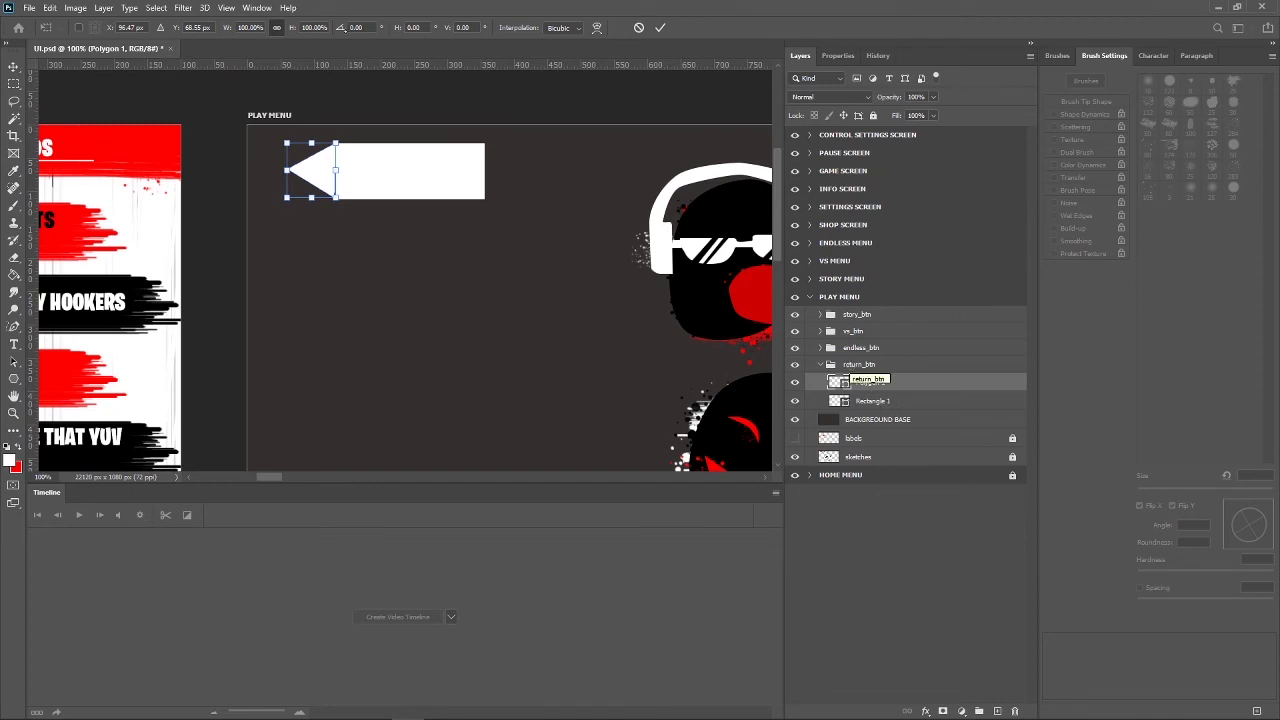
{"action": "left_click", "coordinate": [356, 27]}
{"action": "type", "text": "-"}
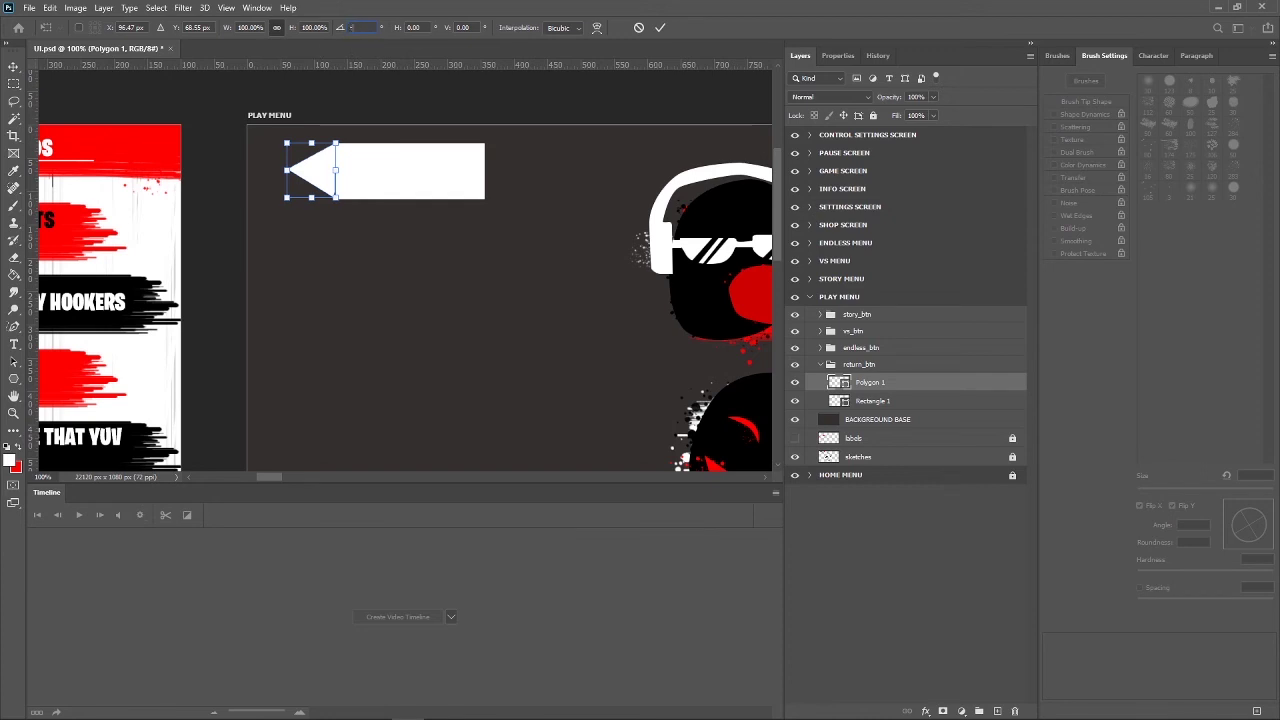
{"action": "type", "text": "5"}
{"action": "key", "text": "Return"}
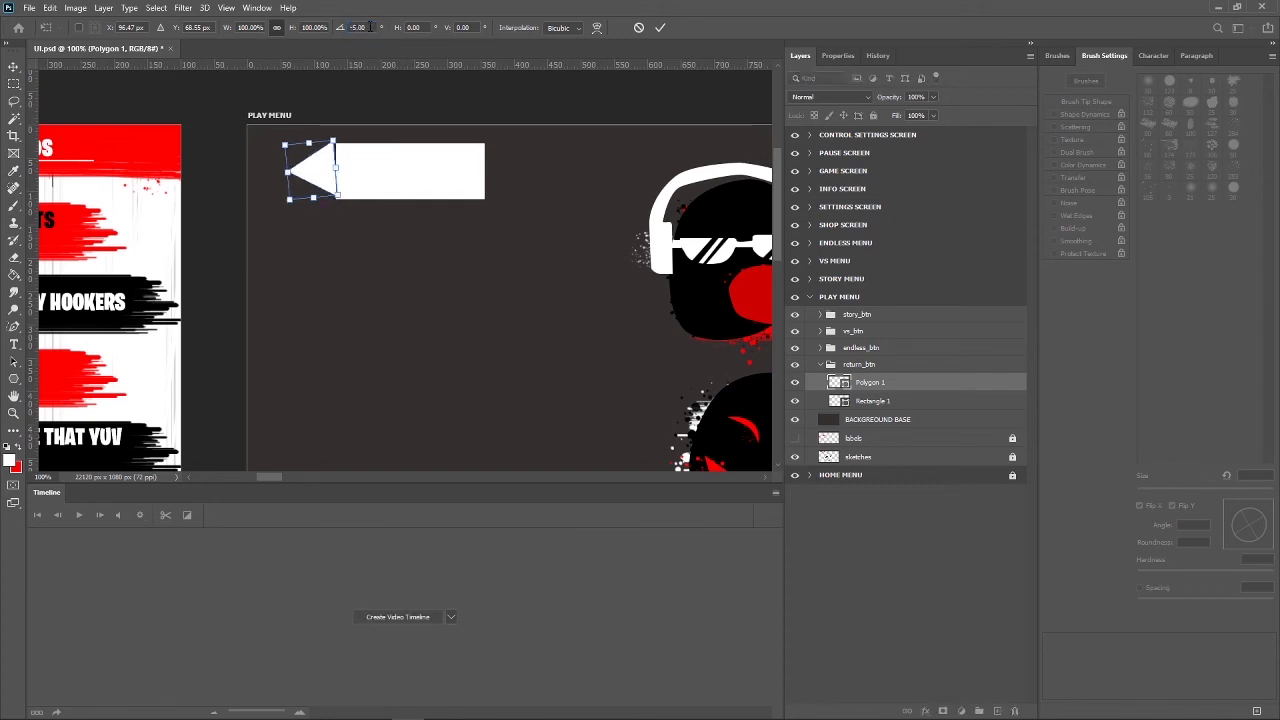
{"action": "left_click", "coordinate": [358, 27]}
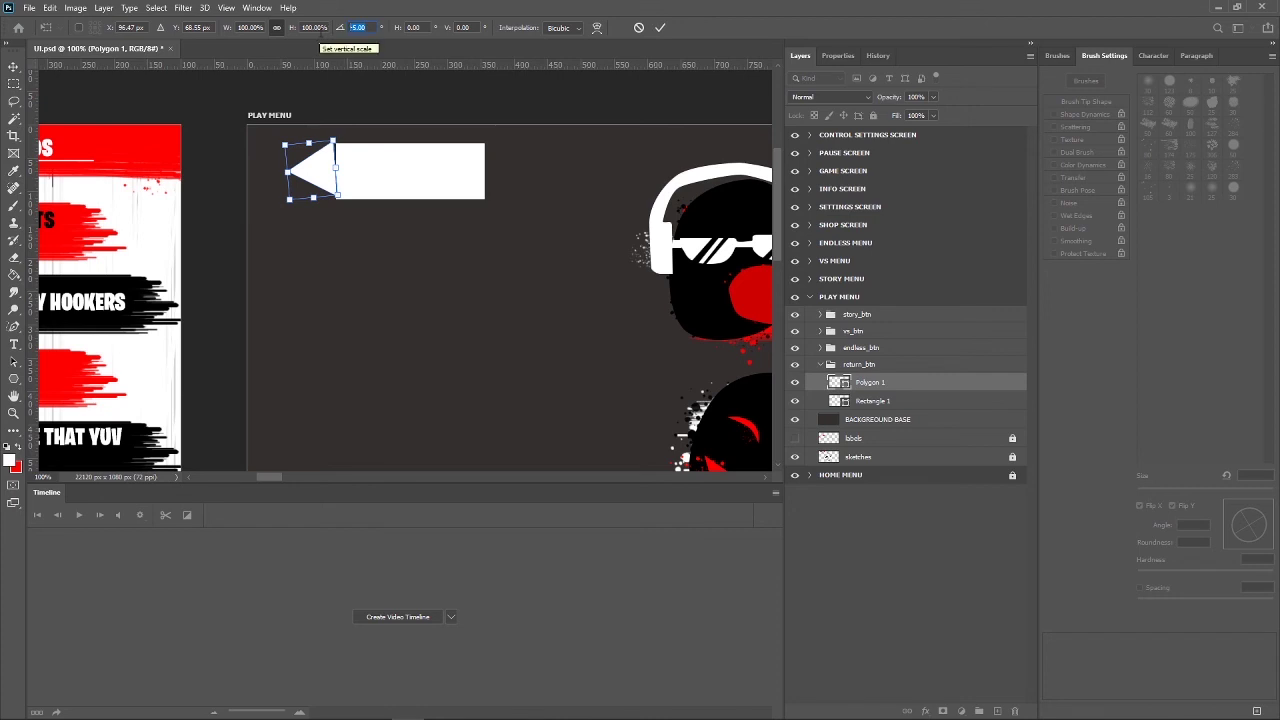
{"action": "type", "text": "-1"}
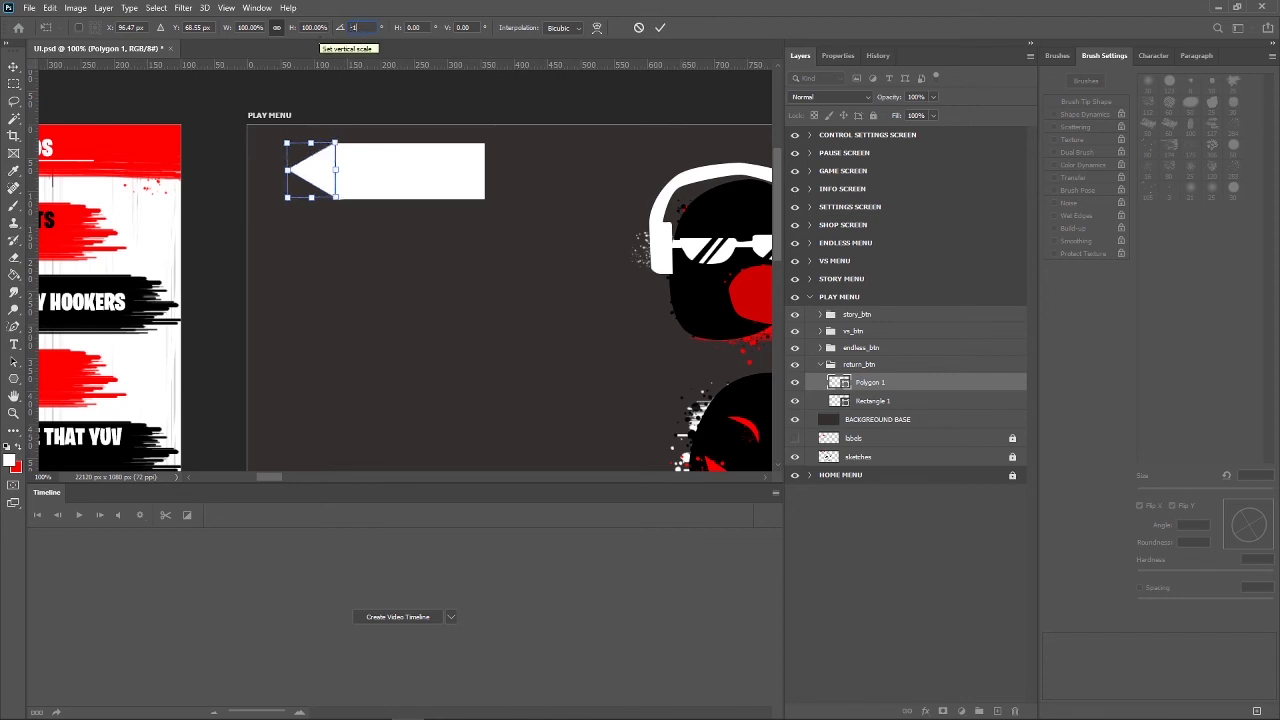
{"action": "key", "text": "Return"}
{"action": "left_click", "coordinate": [660, 27]}
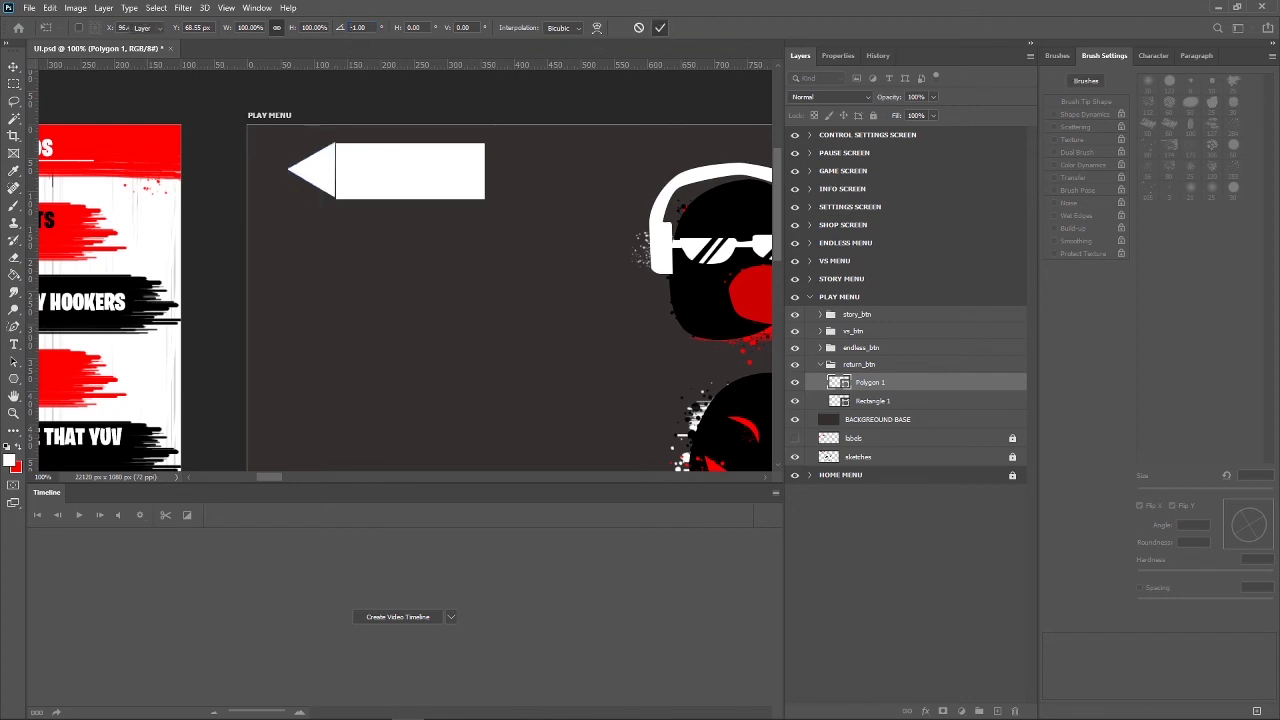
Nudge the triangle with arrow keys to line up against the rectangle.
{"action": "key", "text": "Left"}
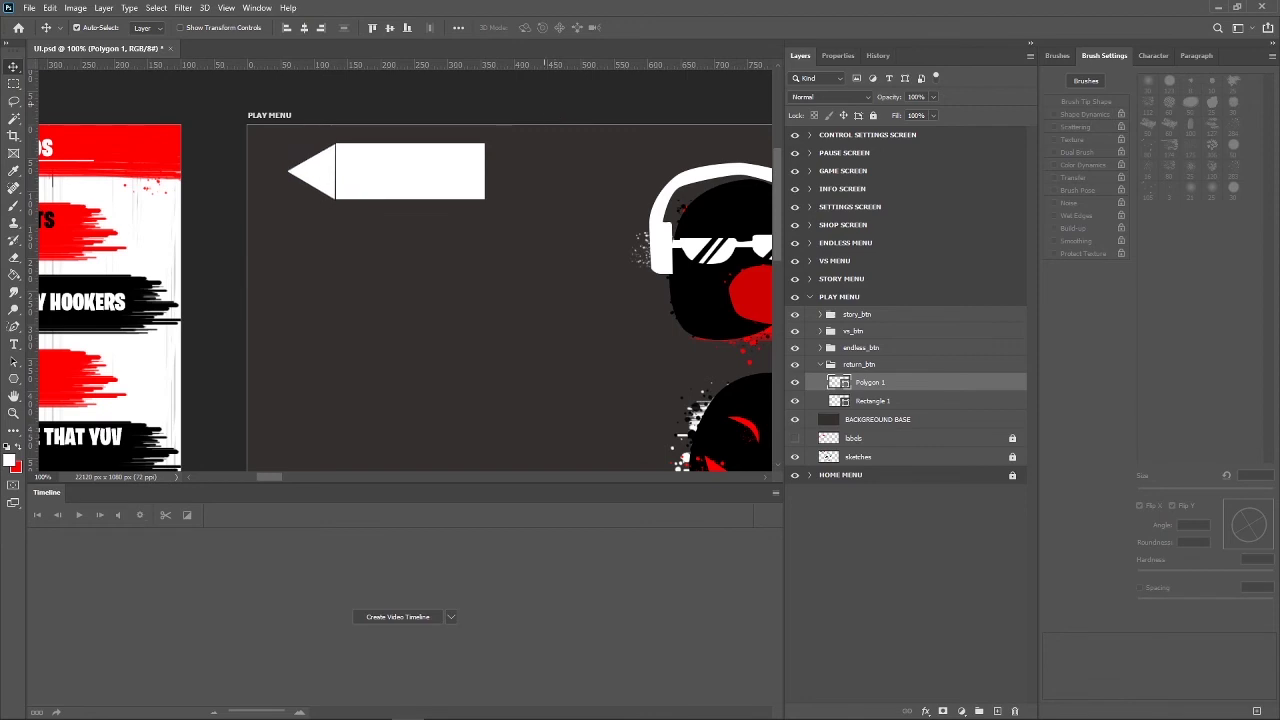
{"action": "key", "text": "Up"}
{"action": "key", "text": "Right"}
{"action": "key", "text": "Down"}
Stretch the triangle's bottom edge slightly downward, then zoom back out.
{"action": "key", "text": "ctrl+plus"}
{"action": "key", "text": "ctrl+plus"}
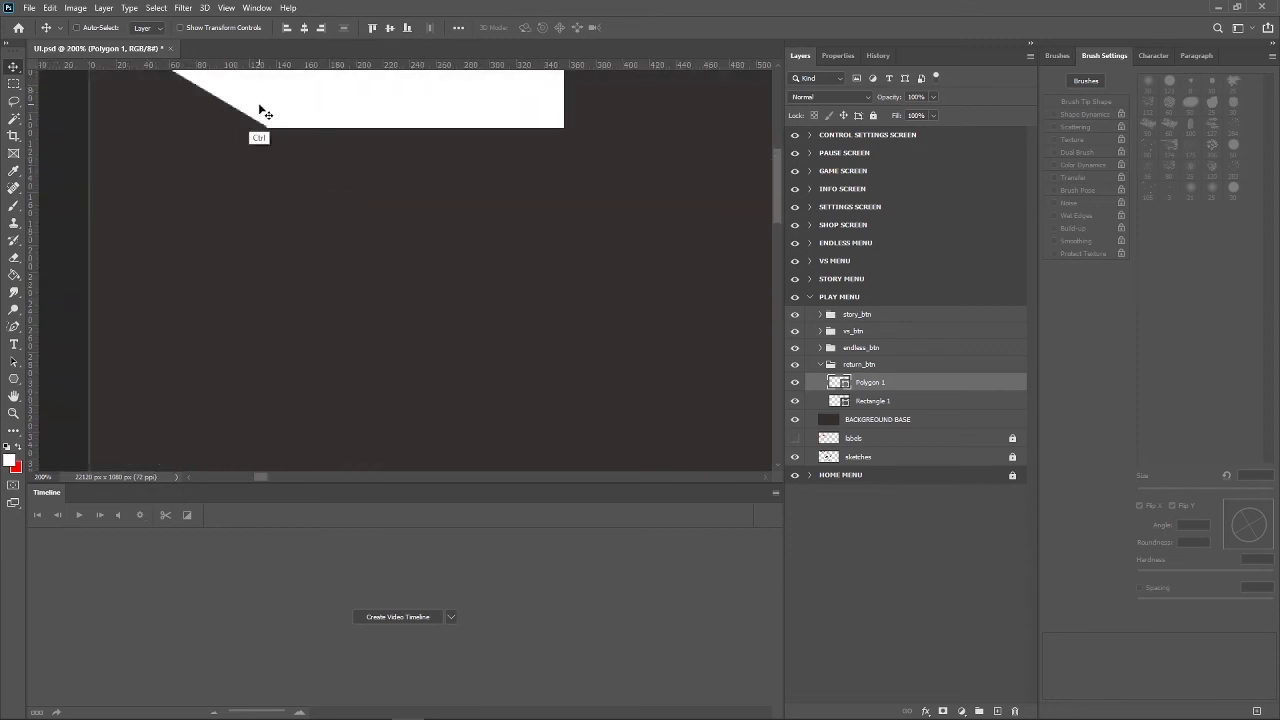
{"action": "key", "text": "ctrl+t"}
{"action": "mouse_move", "coordinate": [219, 127]}
{"action": "left_mouse_down"}
{"action": "mouse_move", "coordinate": [219, 141]}
{"action": "mouse_move", "coordinate": [219, 128]}
{"action": "left_mouse_up"}
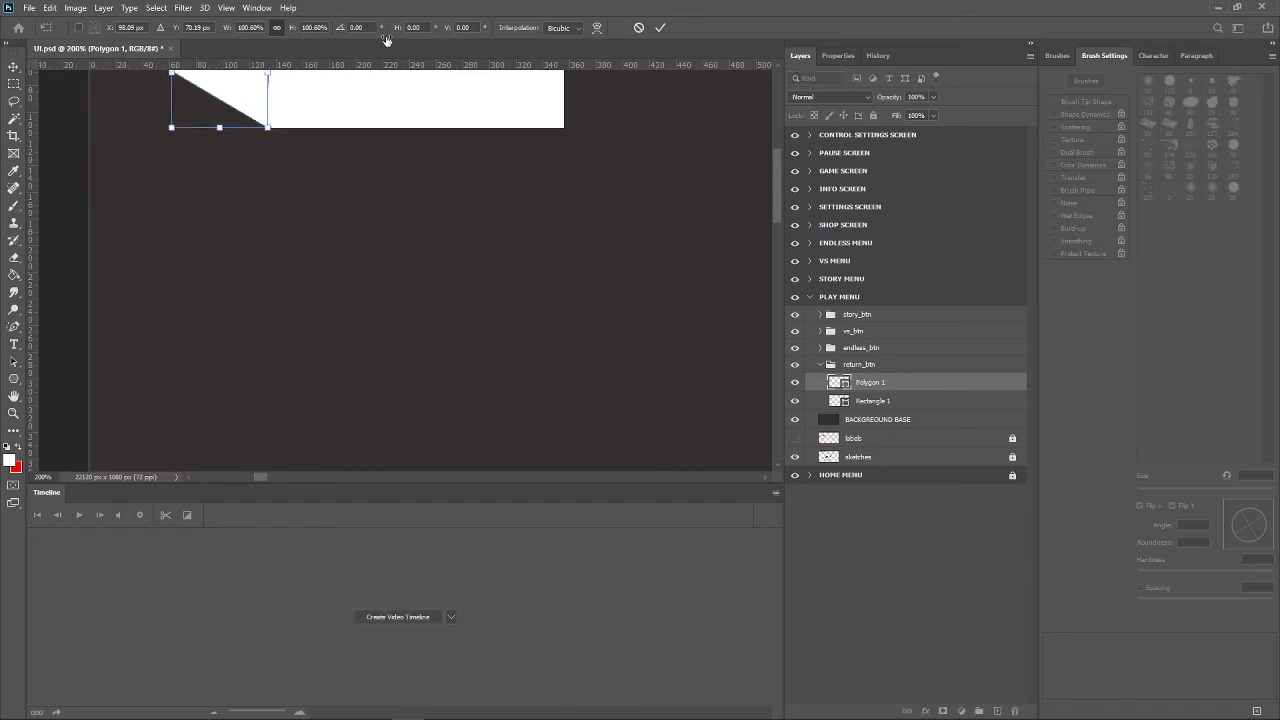
{"action": "left_click", "coordinate": [660, 28]}
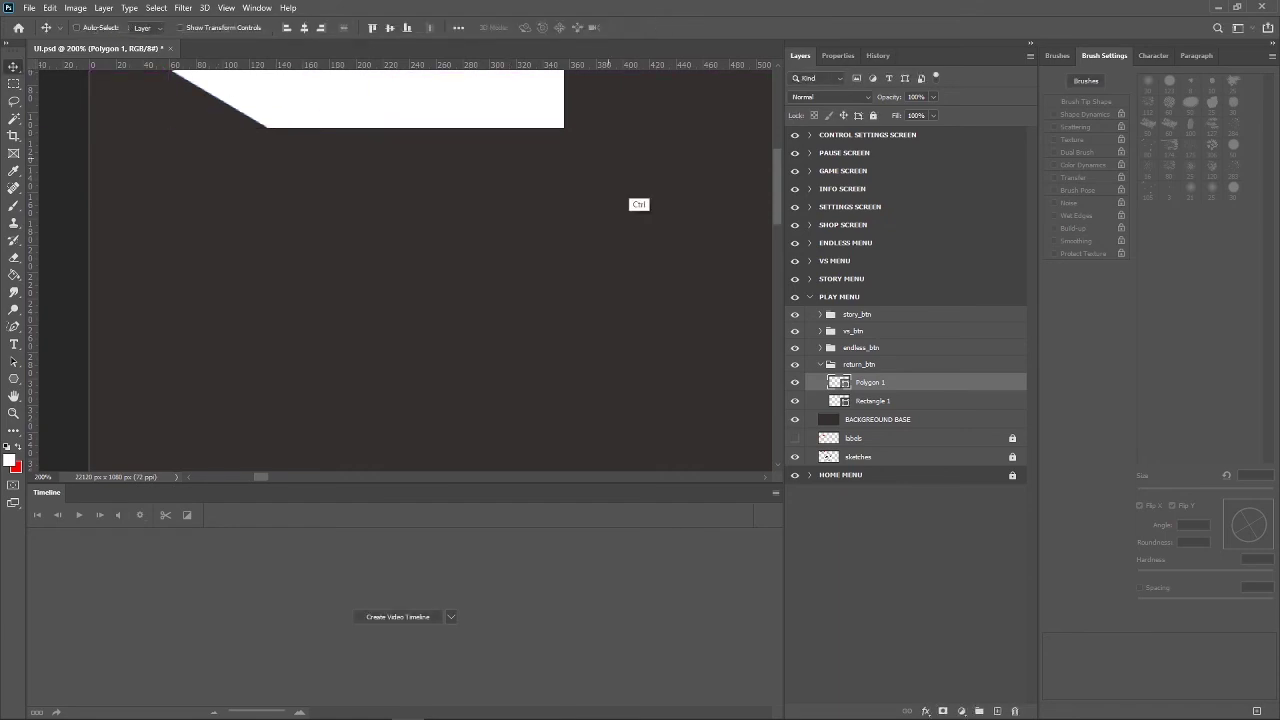
{"action": "key", "text": "ctrl+minus"}
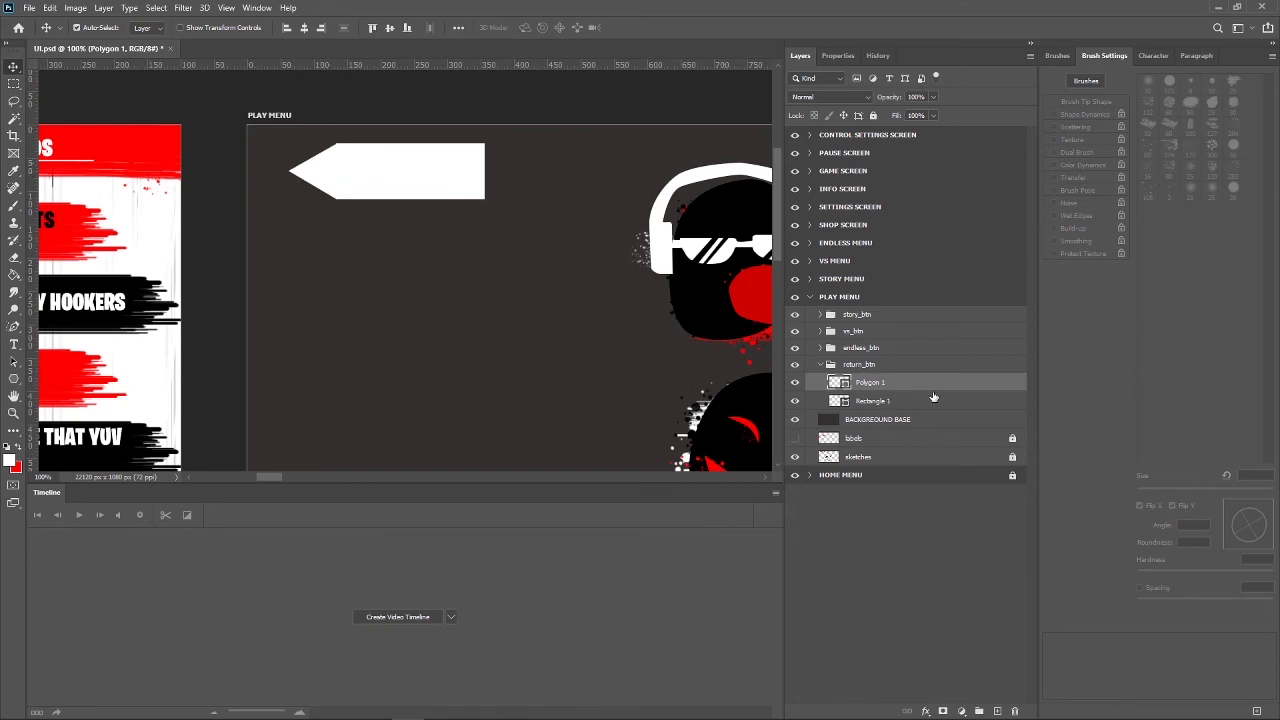
Duplicate the triangle, nudge the copy left, and fill it with red.
{"action": "key", "text": "ctrl+j"}
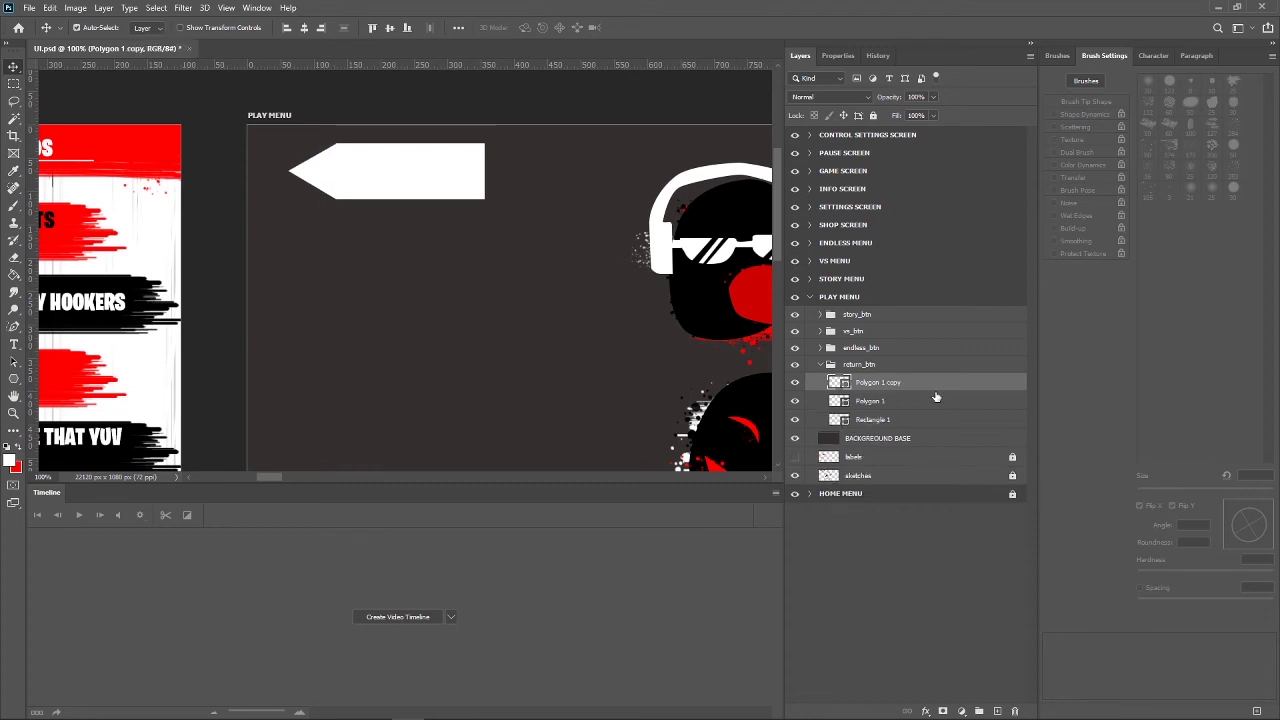
{"action": "key", "text": "Left"}
{"action": "key", "text": "Left"}
{"action": "key", "text": "Left"}
{"action": "key", "text": "Left"}
{"action": "key", "text": "Left"}
{"action": "key", "text": "Right"}
{"action": "left_click", "coordinate": [14, 326]}
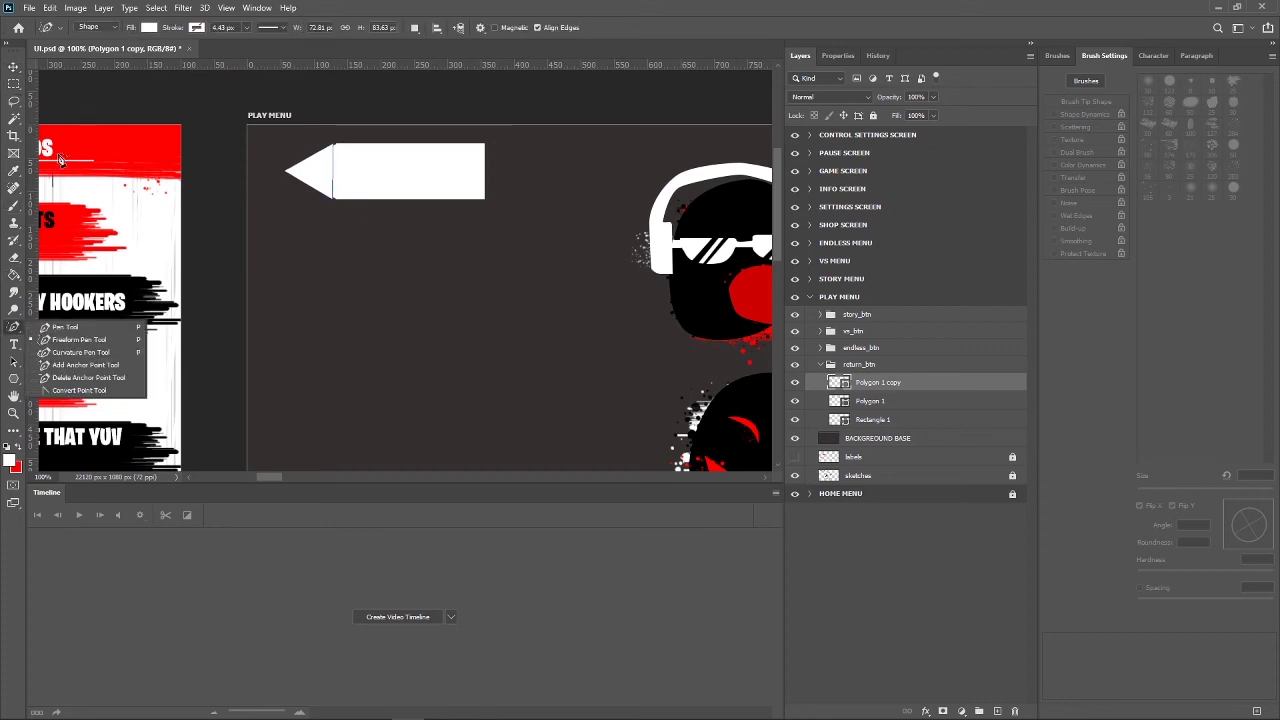
{"action": "left_click", "coordinate": [65, 327]}
{"action": "left_click", "coordinate": [14, 326]}
{"action": "left_click", "coordinate": [65, 327]}
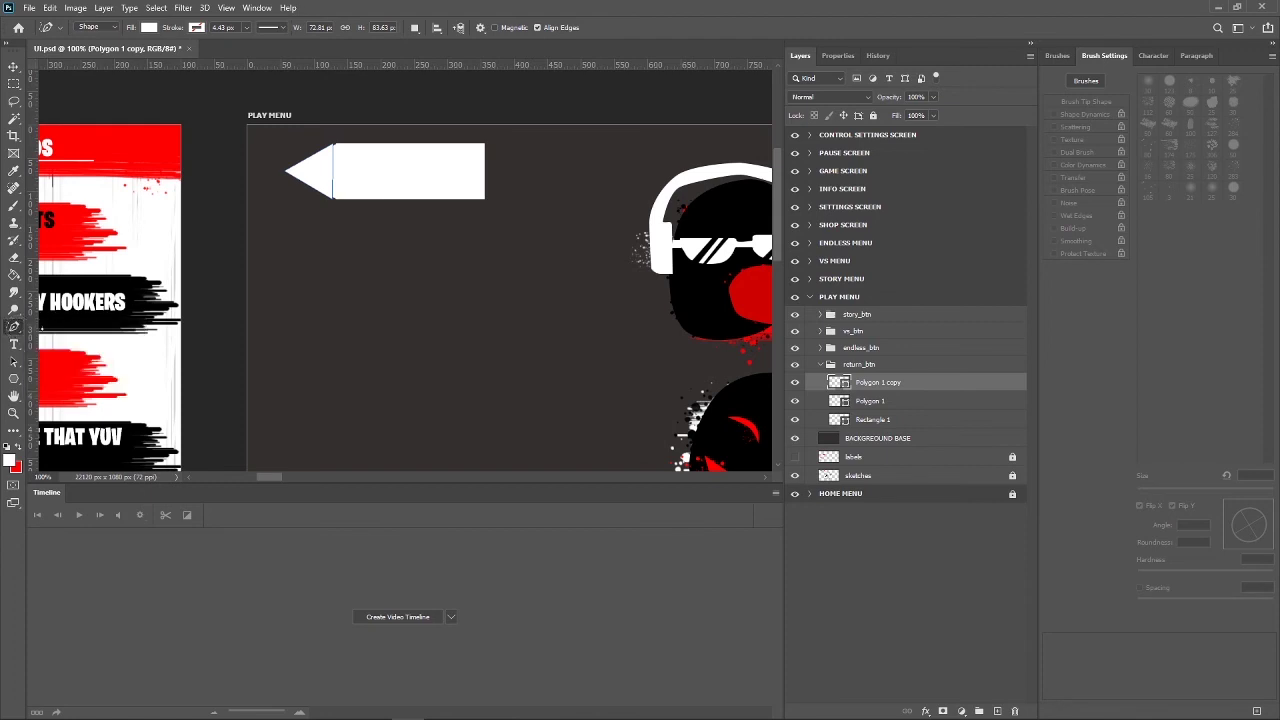
{"action": "left_click", "coordinate": [148, 27]}
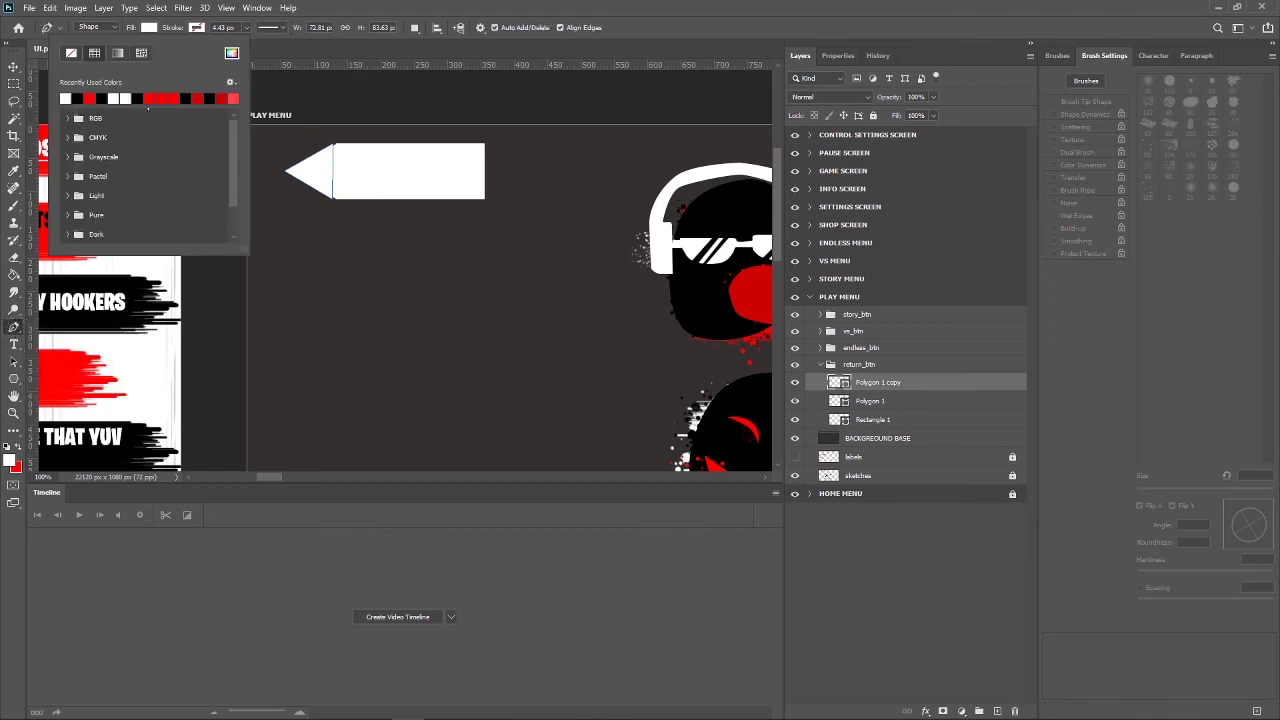
{"action": "left_click", "coordinate": [90, 98]}
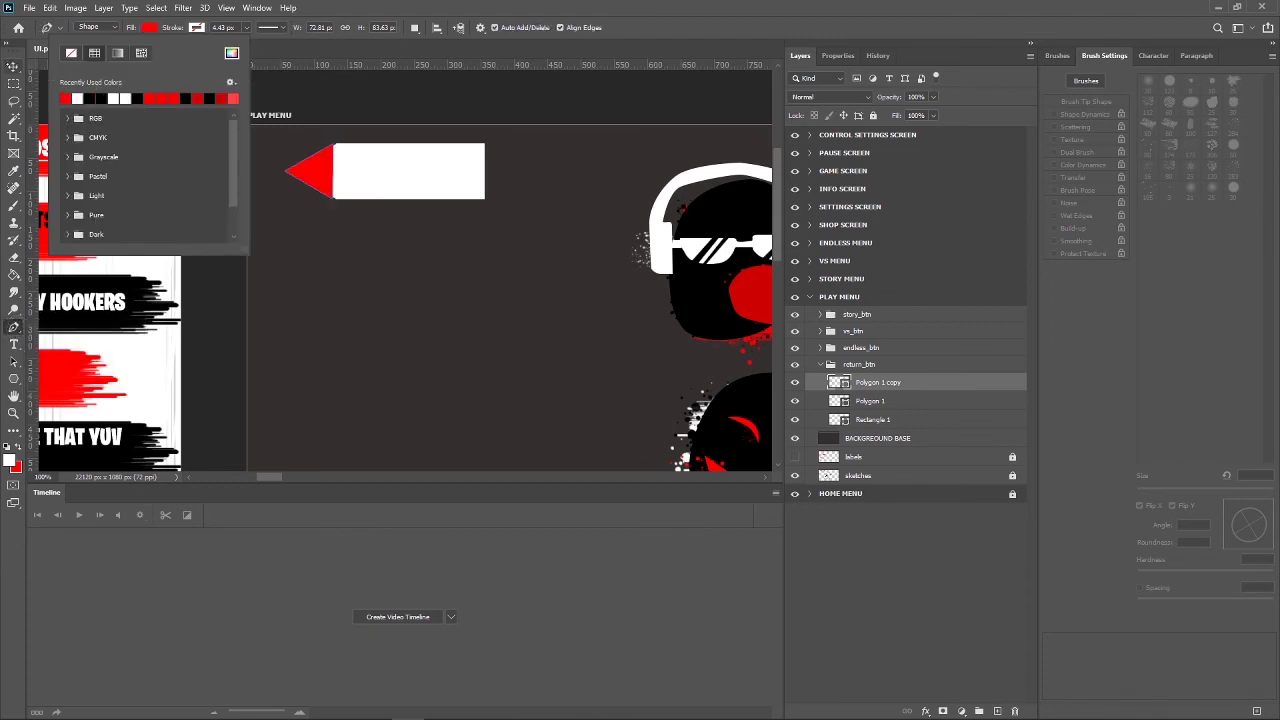
{"action": "left_click", "coordinate": [14, 66]}
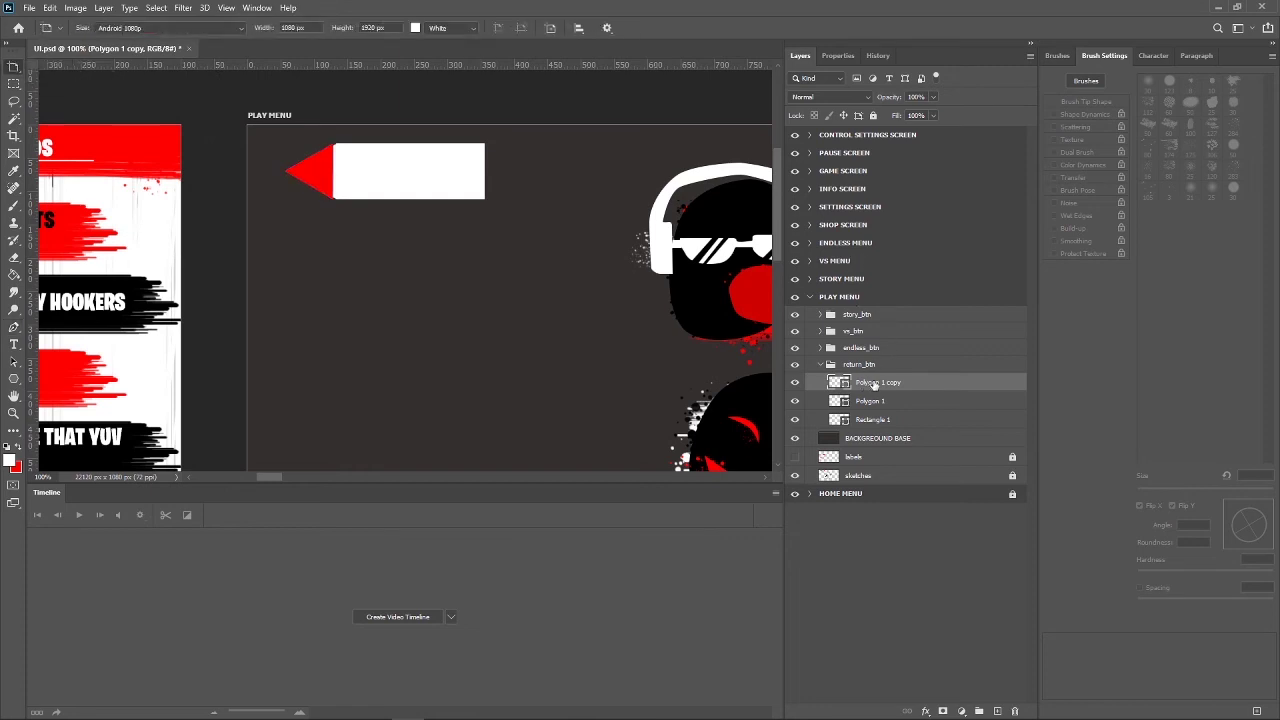
Move the red triangle copy beneath the white Polygon 1 layer.
{"action": "left_click_drag", "start_coordinate": [874, 385], "coordinate": [874, 405]}
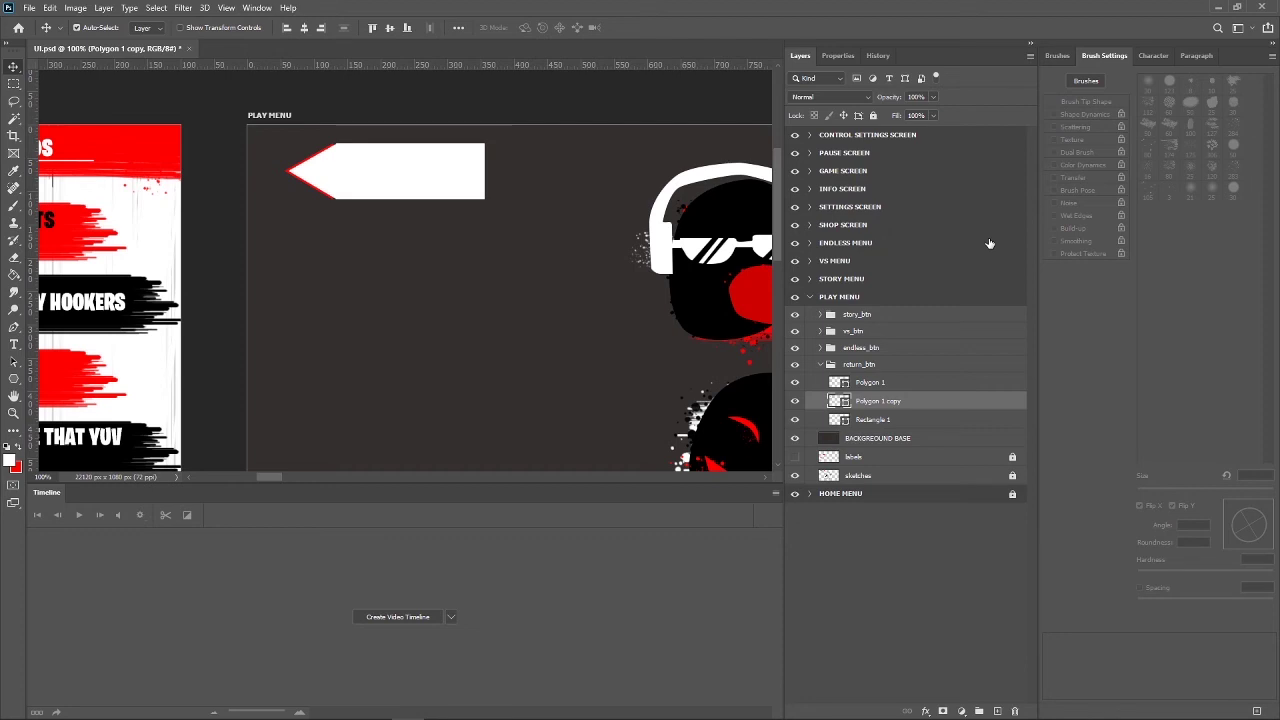
{"action": "left_click", "coordinate": [1003, 378]}
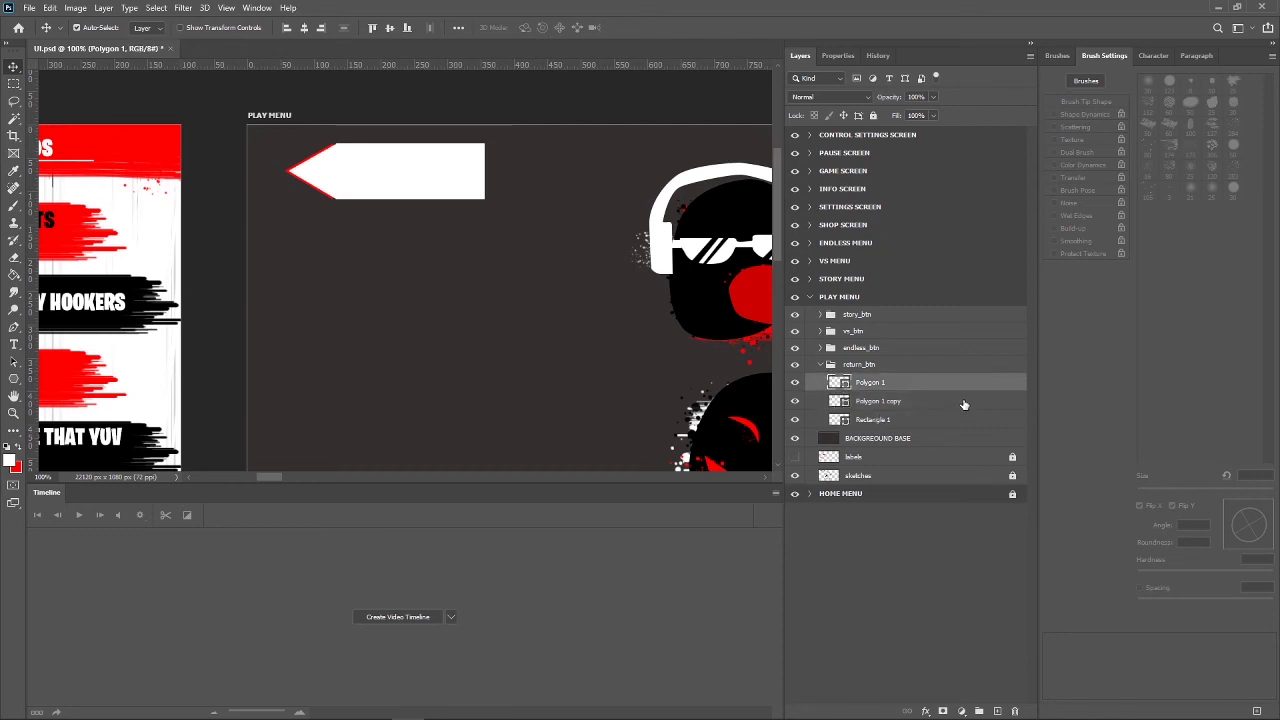
{"action": "left_click", "coordinate": [972, 401]}
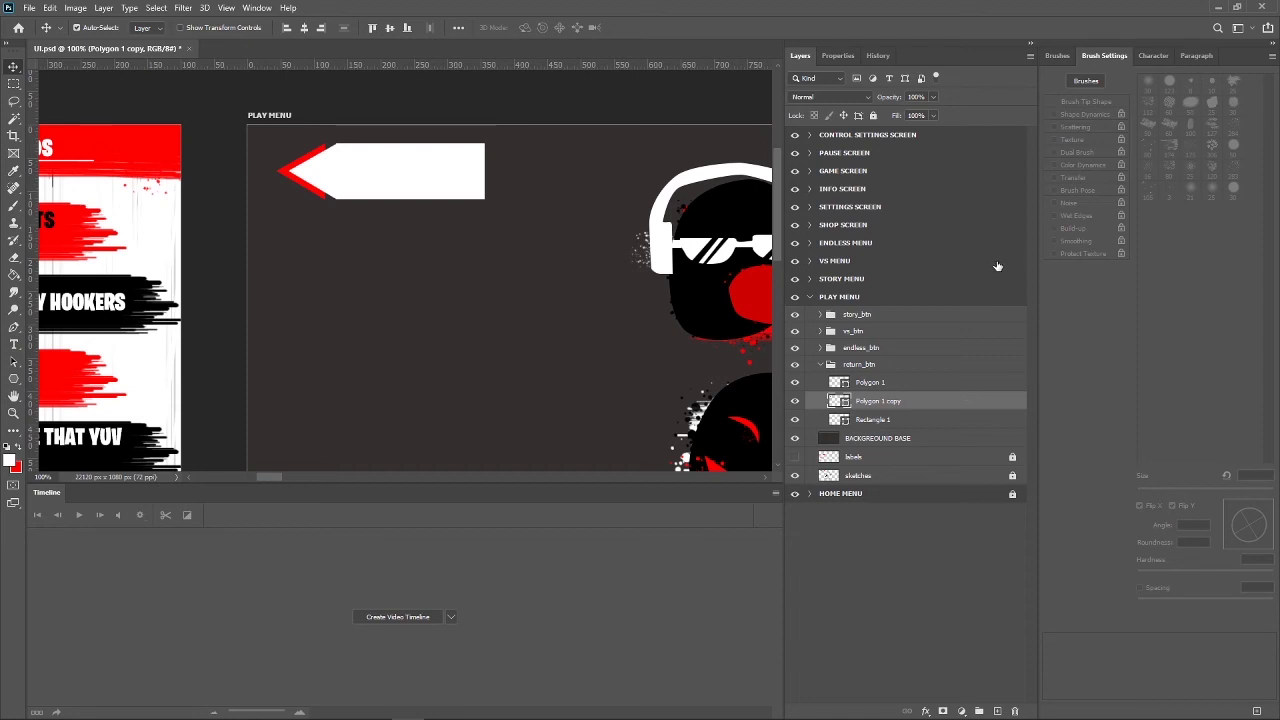
Load the red triangle as a selection and try masking Polygon 1, then undo.
{"action": "left_click", "coordinate": [843, 402], "text": "ctrl"}
{"action": "left_click", "coordinate": [840, 406], "text": "ctrl"}
{"action": "left_click", "coordinate": [870, 384]}
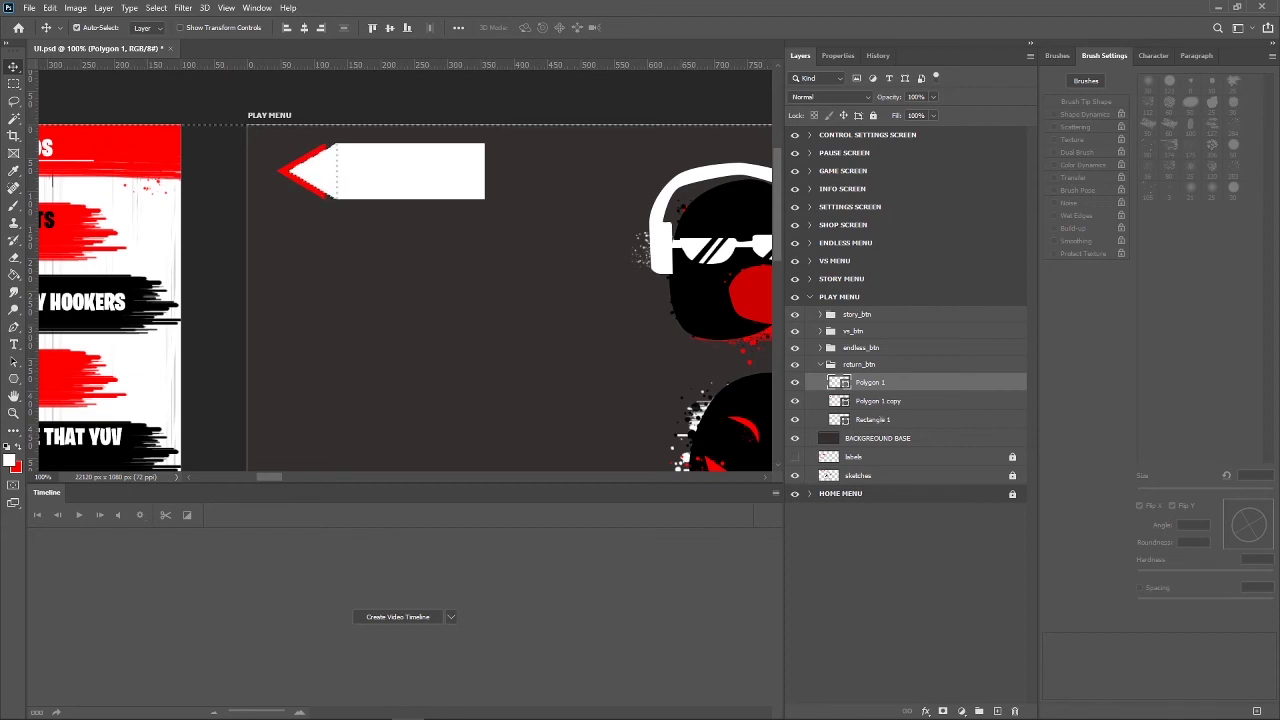
{"action": "key", "text": "ctrl+a"}
{"action": "left_click", "coordinate": [942, 711]}
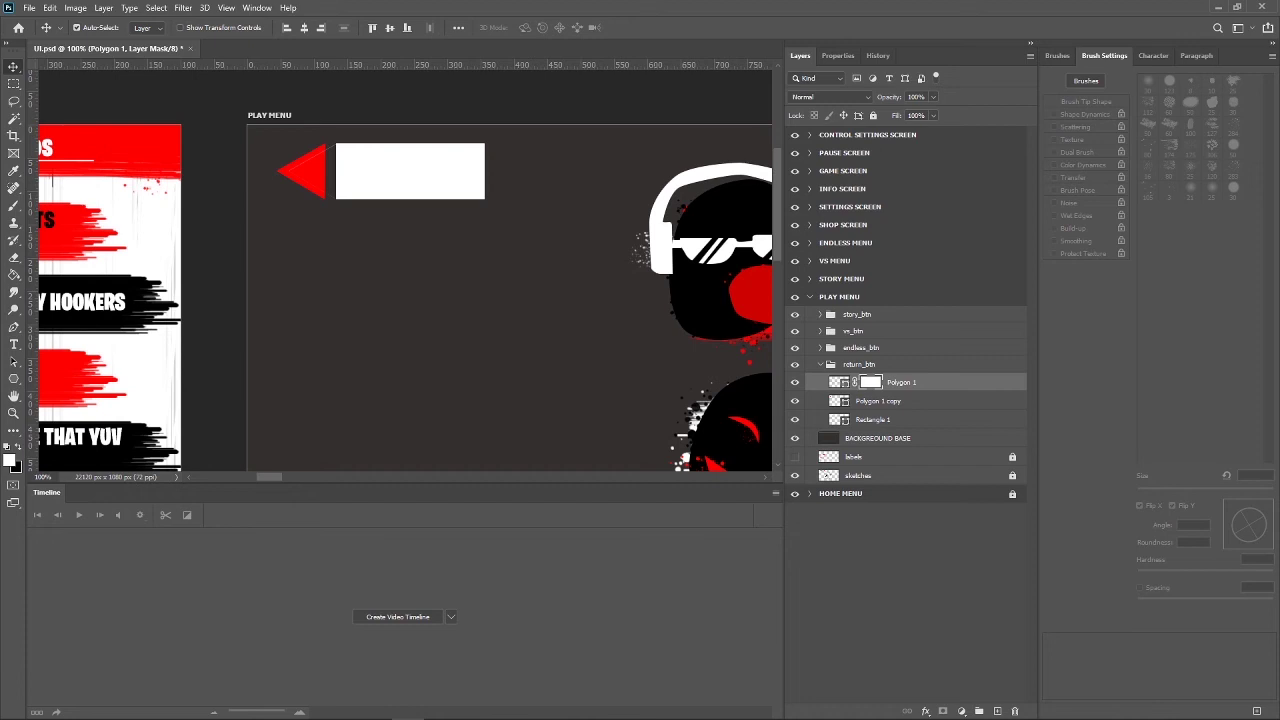
{"action": "key", "text": "ctrl+z"}
Add a layer mask to Polygon 1 copy and toggle Polygon 1 to compare the red edge.
{"action": "left_click", "coordinate": [878, 401]}
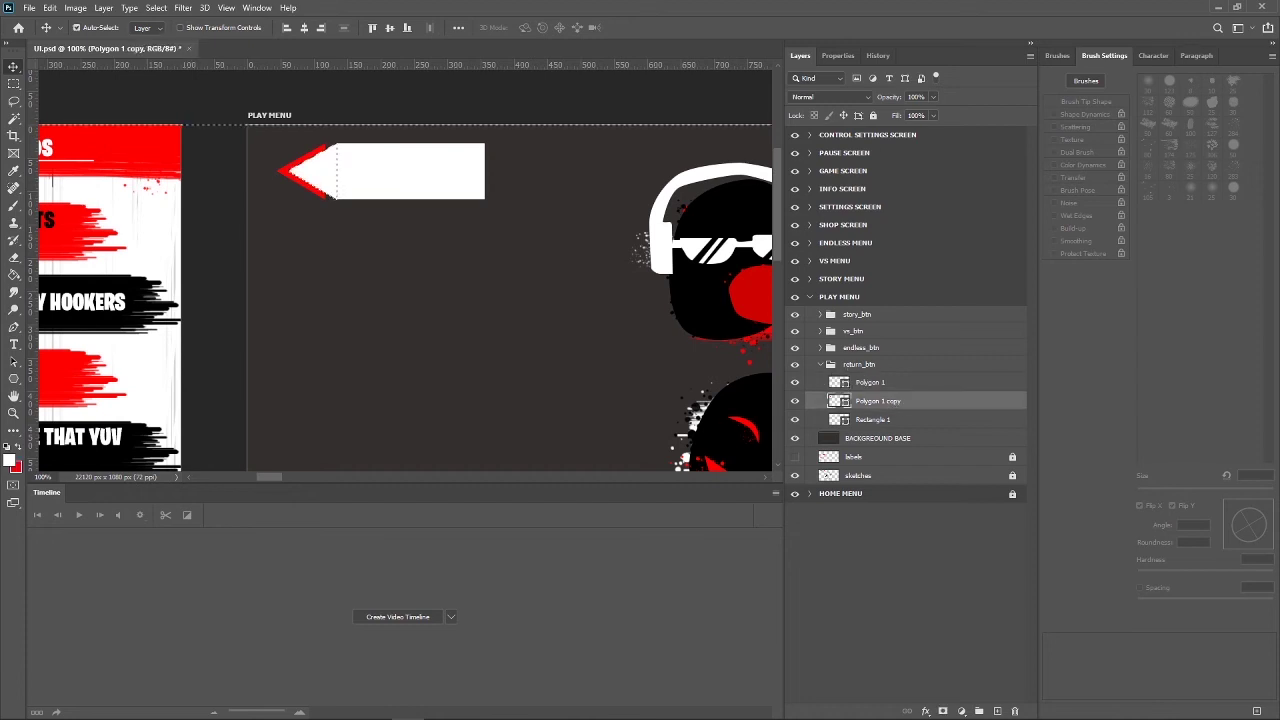
{"action": "left_click", "coordinate": [942, 711]}
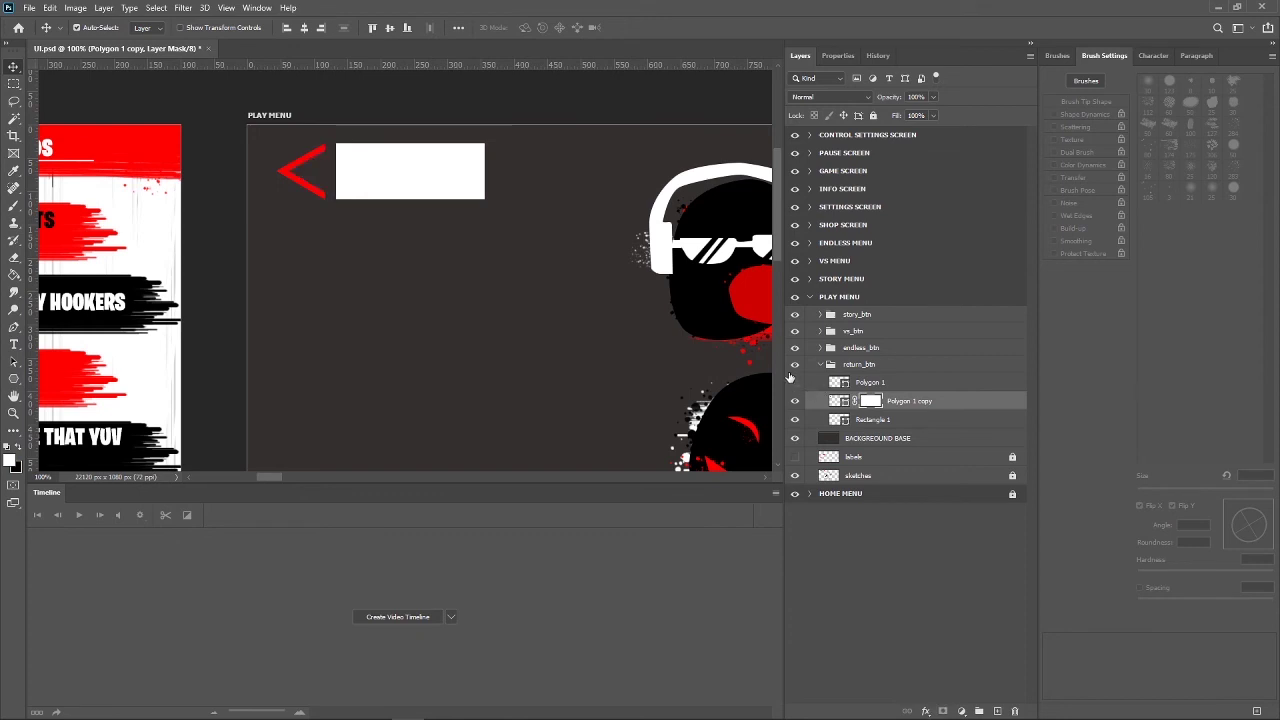
{"action": "left_click", "coordinate": [794, 382]}
{"action": "key", "text": "alt+bracketright"}
{"action": "key", "text": "alt+bracketleft"}
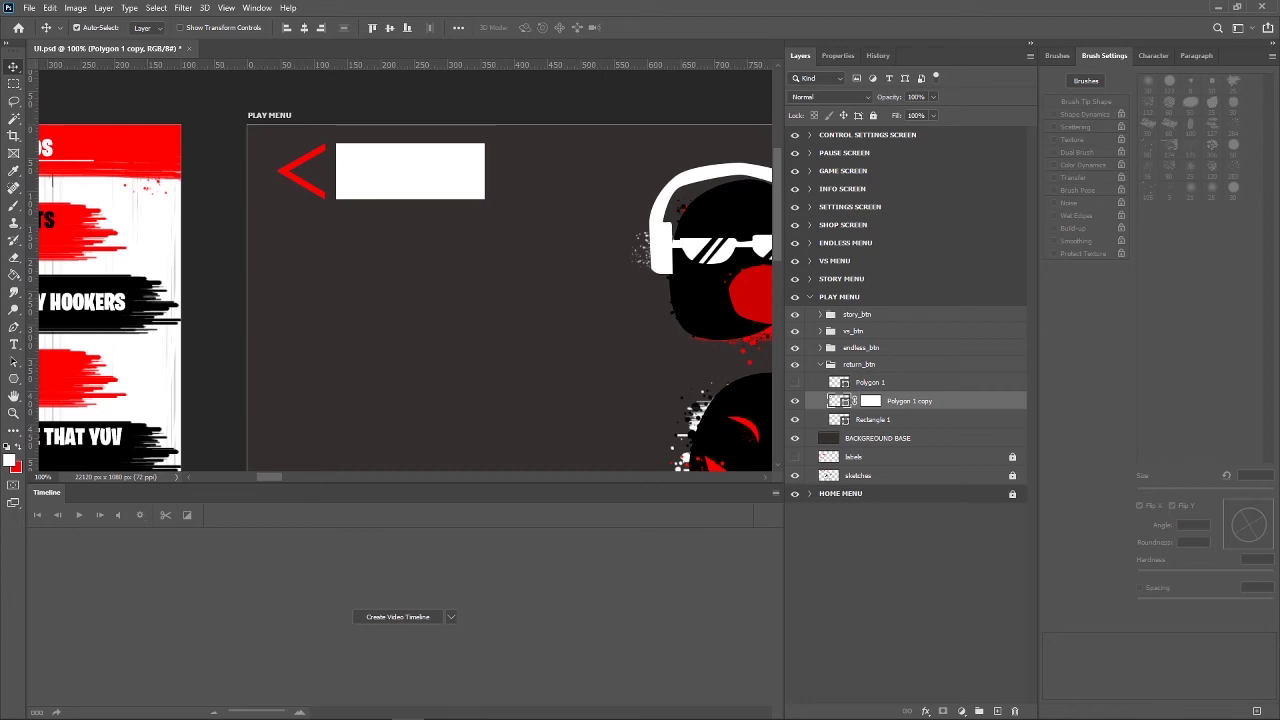
{"action": "left_click", "coordinate": [794, 382]}
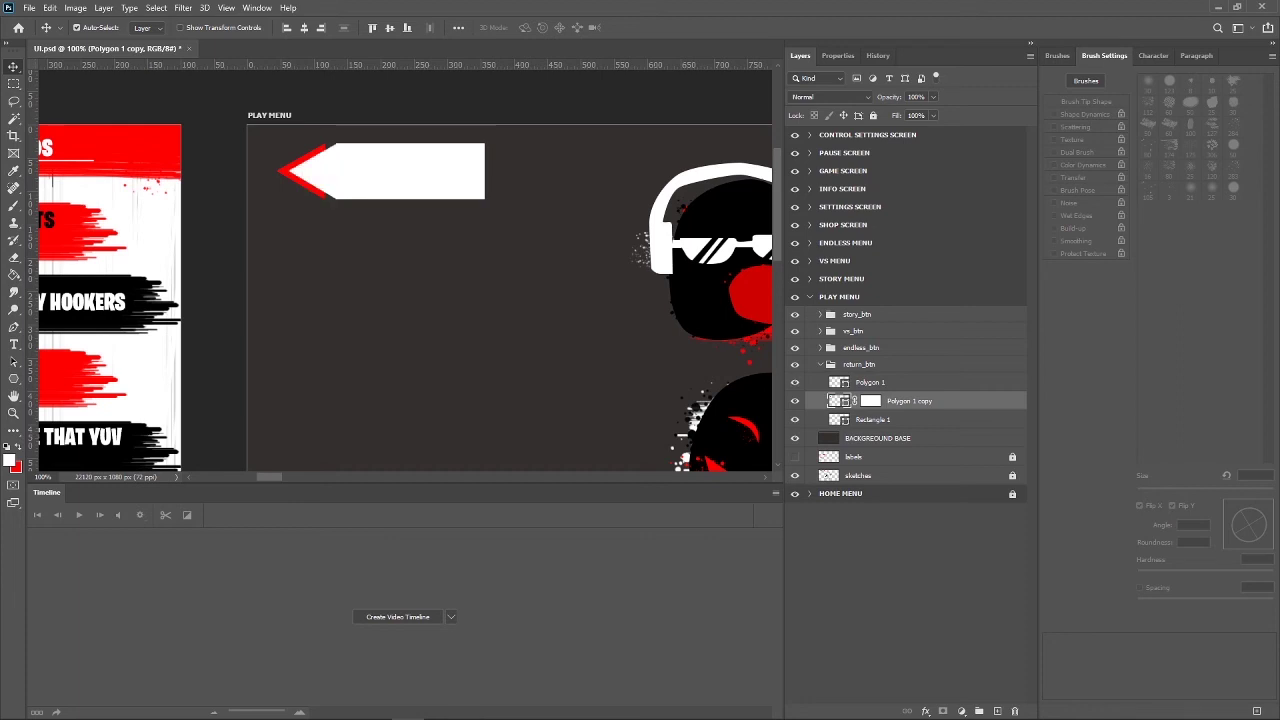
{"action": "key", "text": "alt+bracketright"}
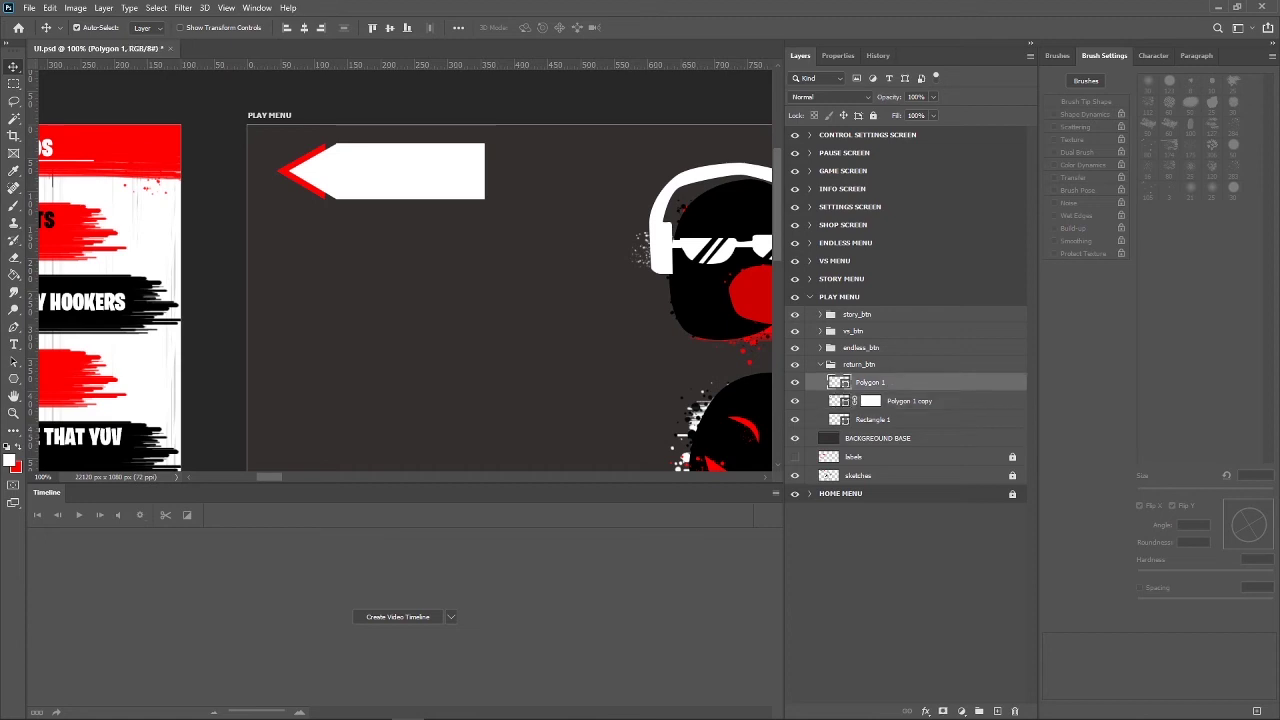
{"action": "key", "text": "alt+bracketleft"}
Enlarge the red chevron copy with Free Transform and apply the resize.
{"action": "key", "text": "ctrl+t"}
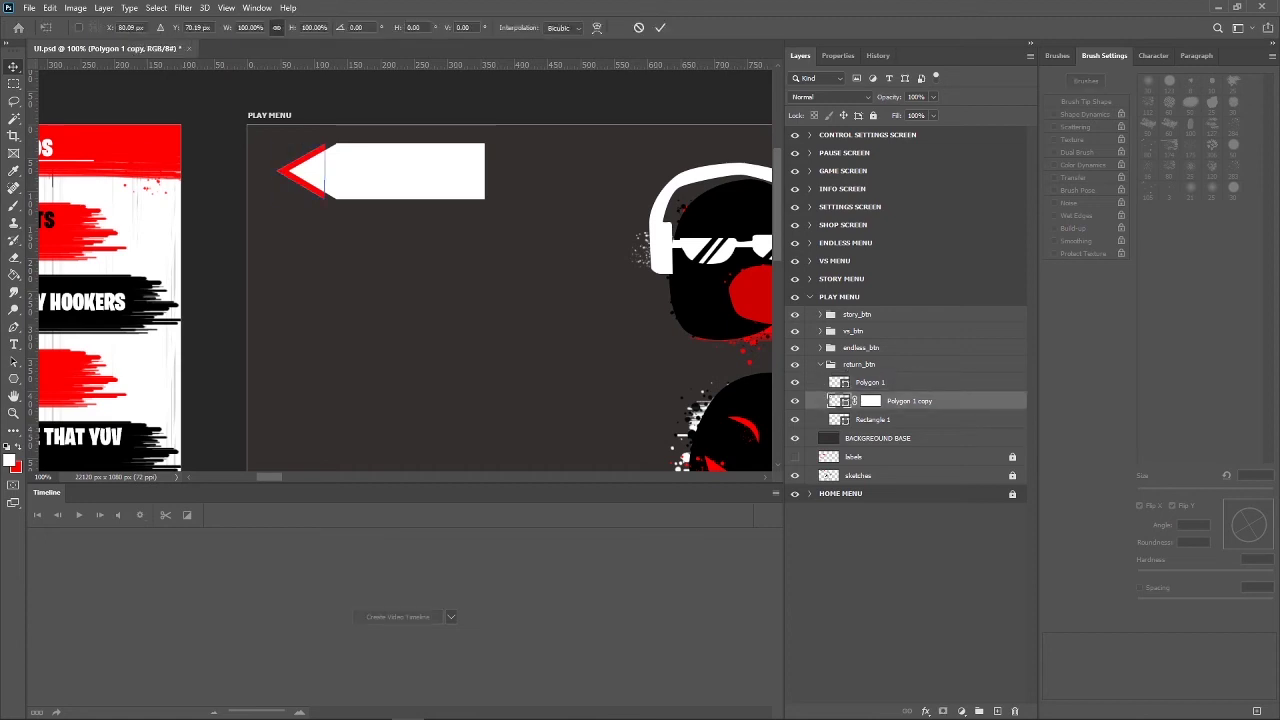
{"action": "left_click_drag", "start_coordinate": [274, 199], "coordinate": [288, 201]}
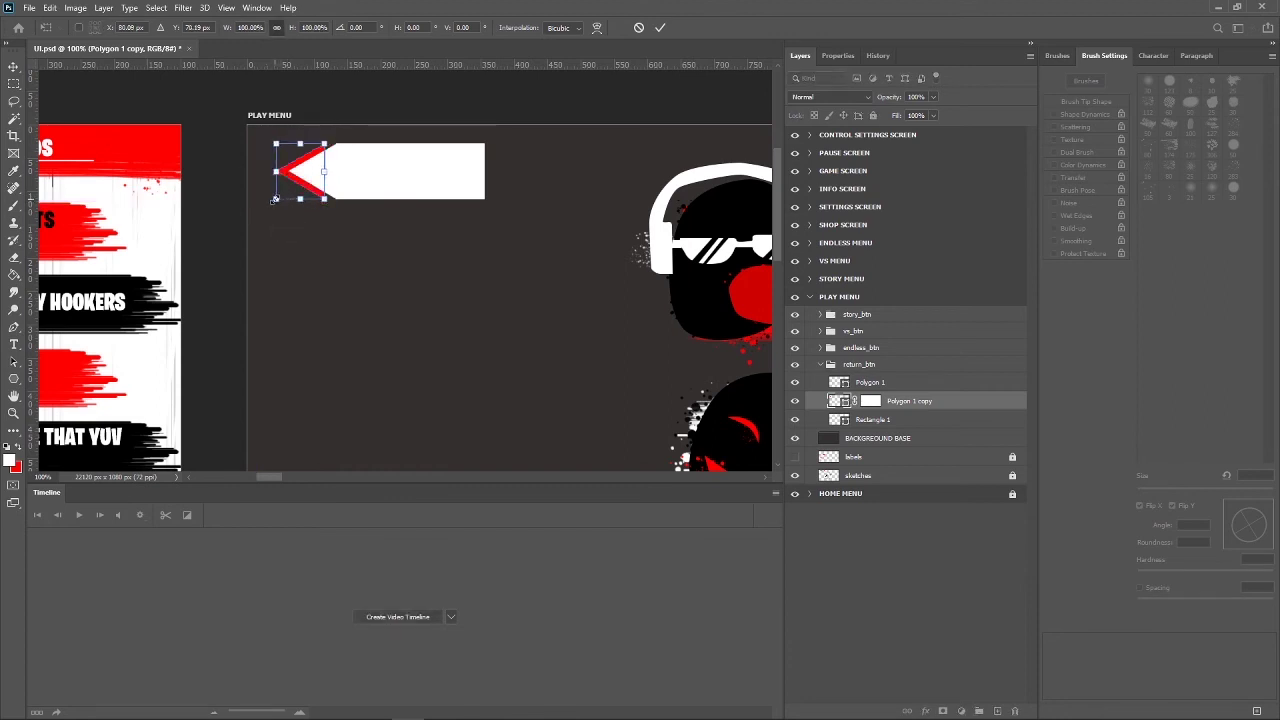
{"action": "mouse_move", "coordinate": [288, 201]}
{"action": "left_mouse_down"}
{"action": "mouse_move", "coordinate": [260, 209]}
{"action": "mouse_move", "coordinate": [306, 198]}
{"action": "left_mouse_up"}
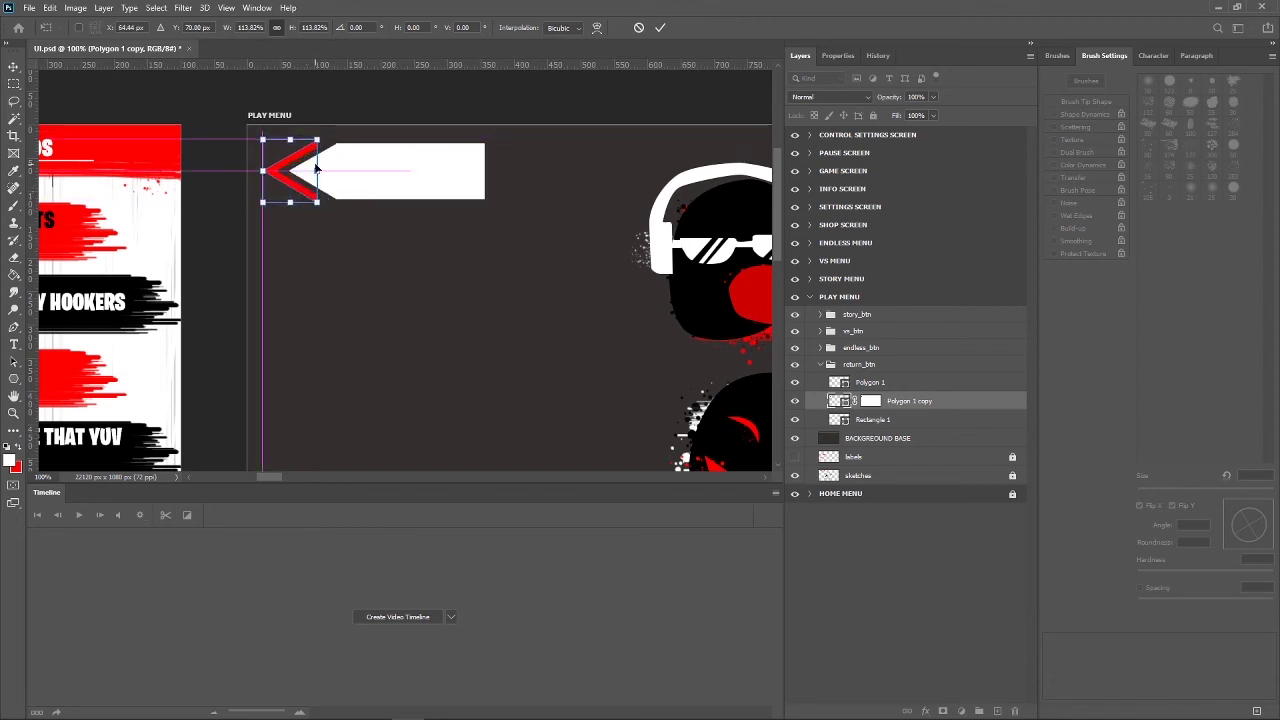
{"action": "left_click", "coordinate": [660, 28]}
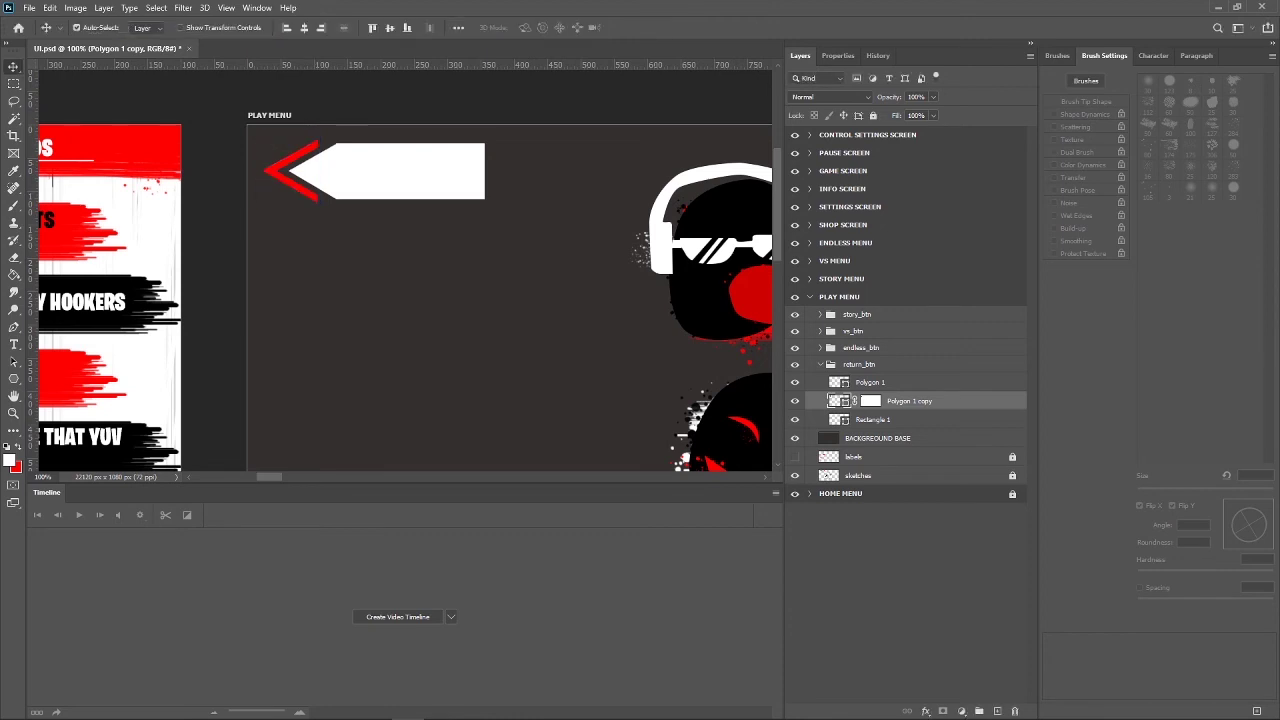
Duplicate the red chevron layer to double the edge, then return to Polygon 1 copy at 100%.
{"action": "key", "text": "ctrl"}
{"action": "key", "text": "ctrl+j"}
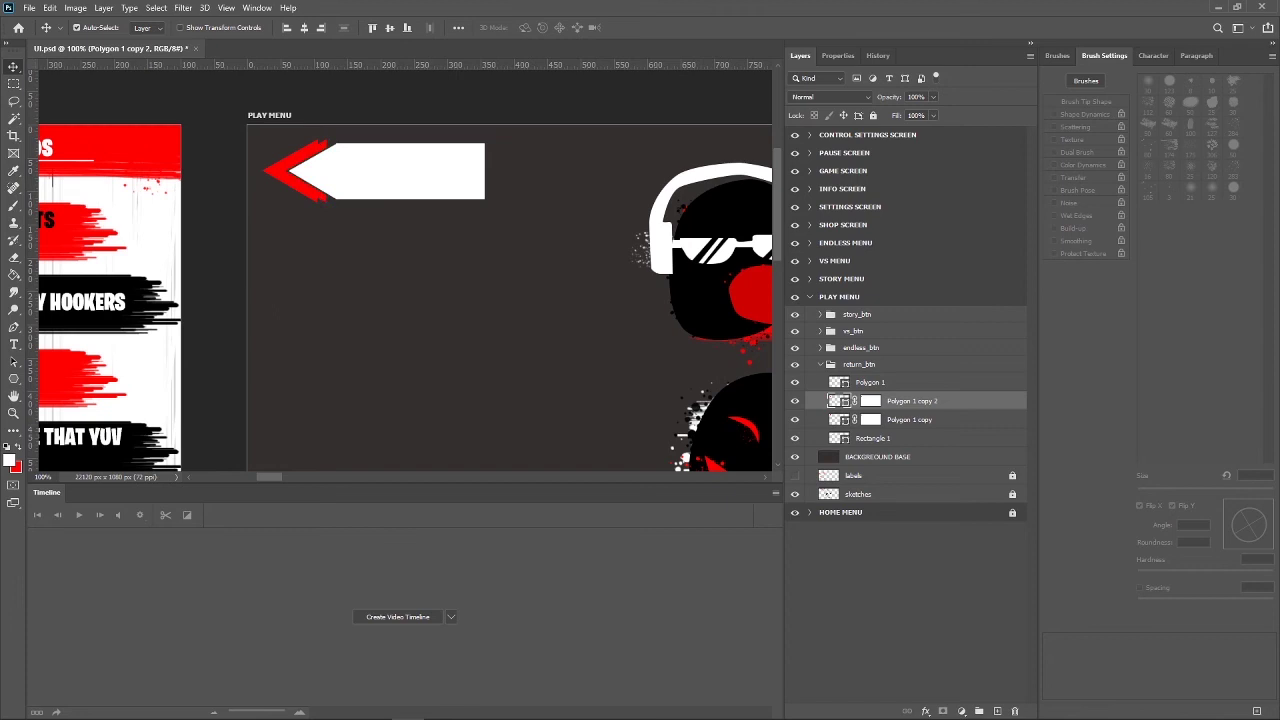
{"action": "key", "text": "alt+bracketleft"}
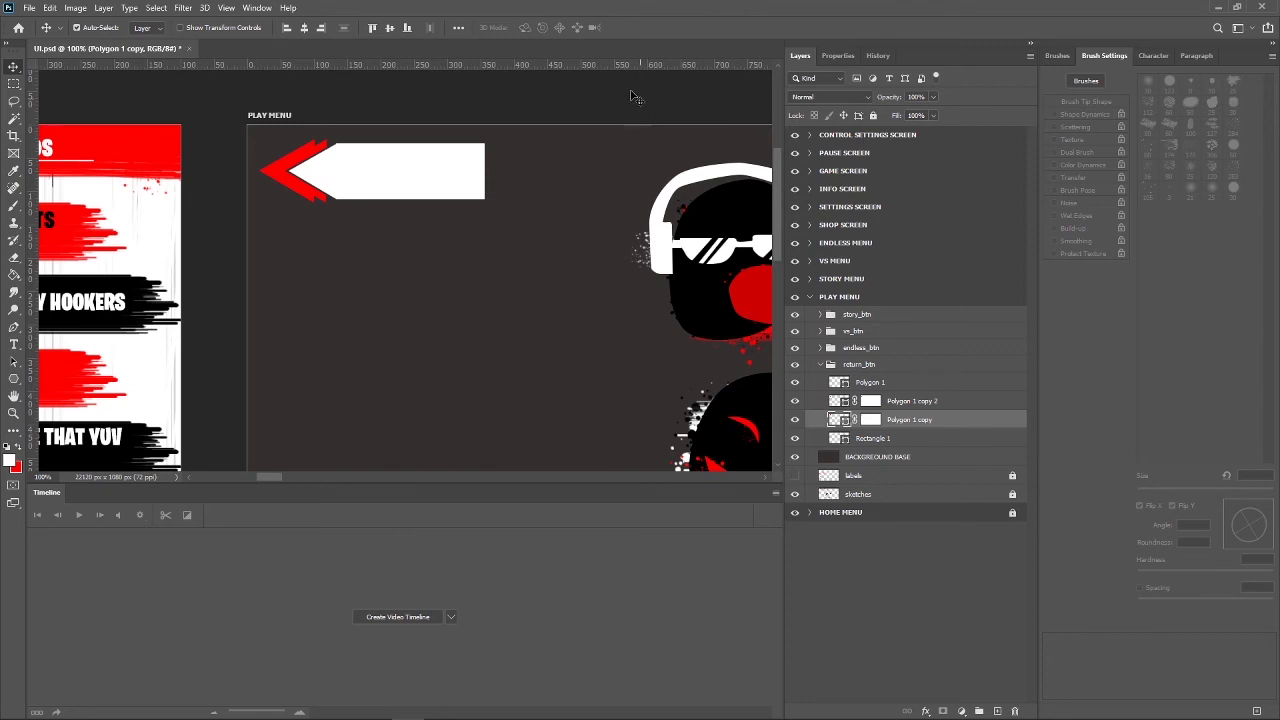
{"action": "left_click", "coordinate": [634, 100]}
{"action": "key", "text": "ctrl+minus"}
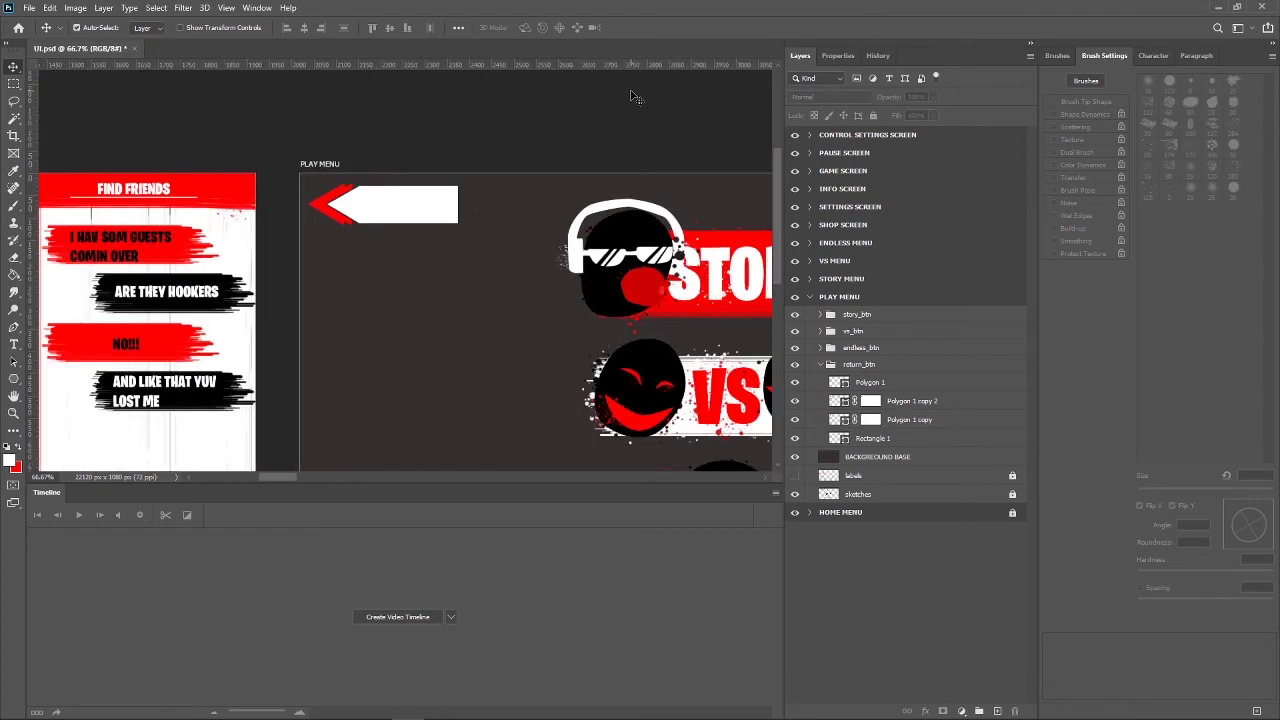
{"action": "key", "text": "ctrl+plus"}
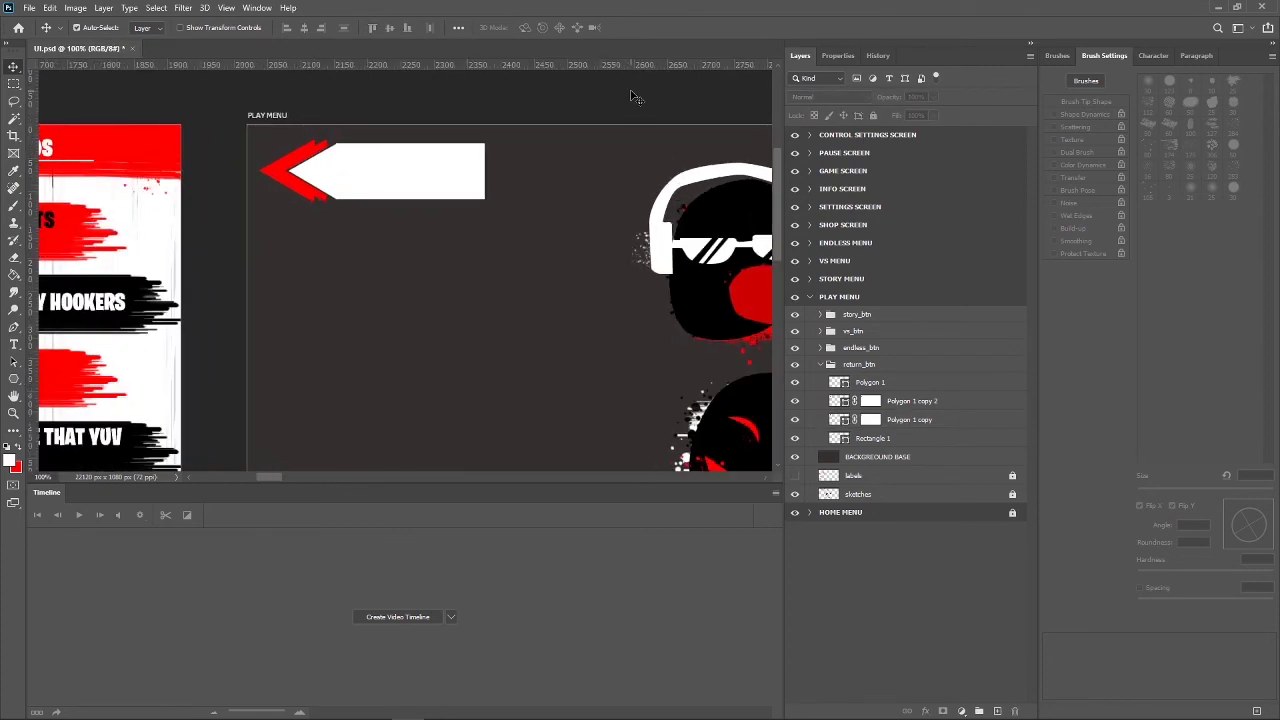
Add a new layer above Polygon 1 and place a text box on the white arrow button.
{"action": "left_click", "coordinate": [870, 382]}
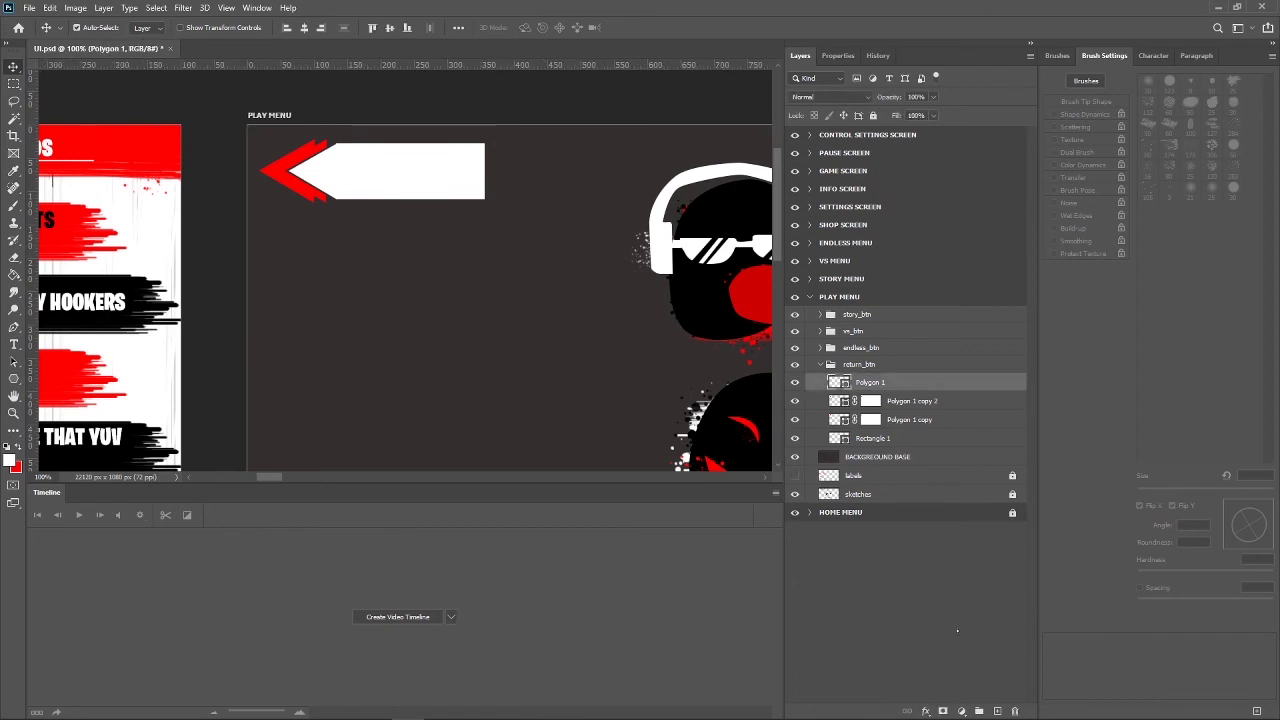
{"action": "left_click", "coordinate": [999, 710]}
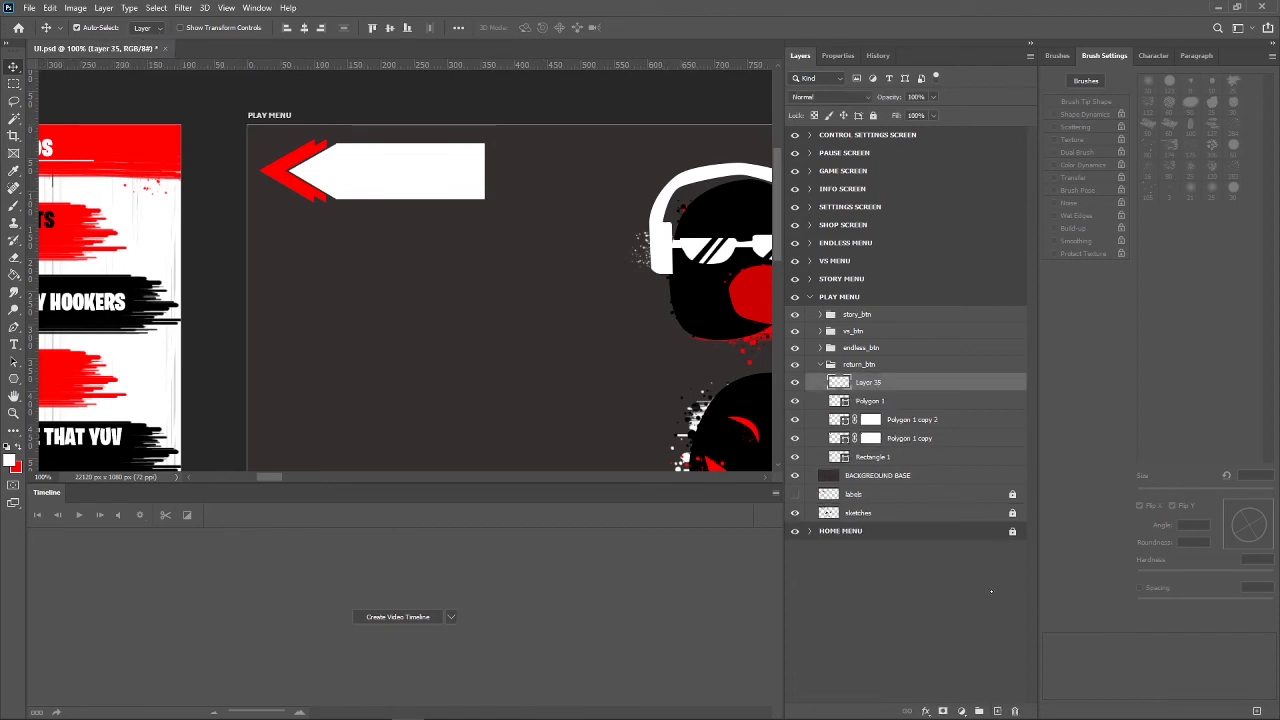
{"action": "left_click", "coordinate": [13, 343]}
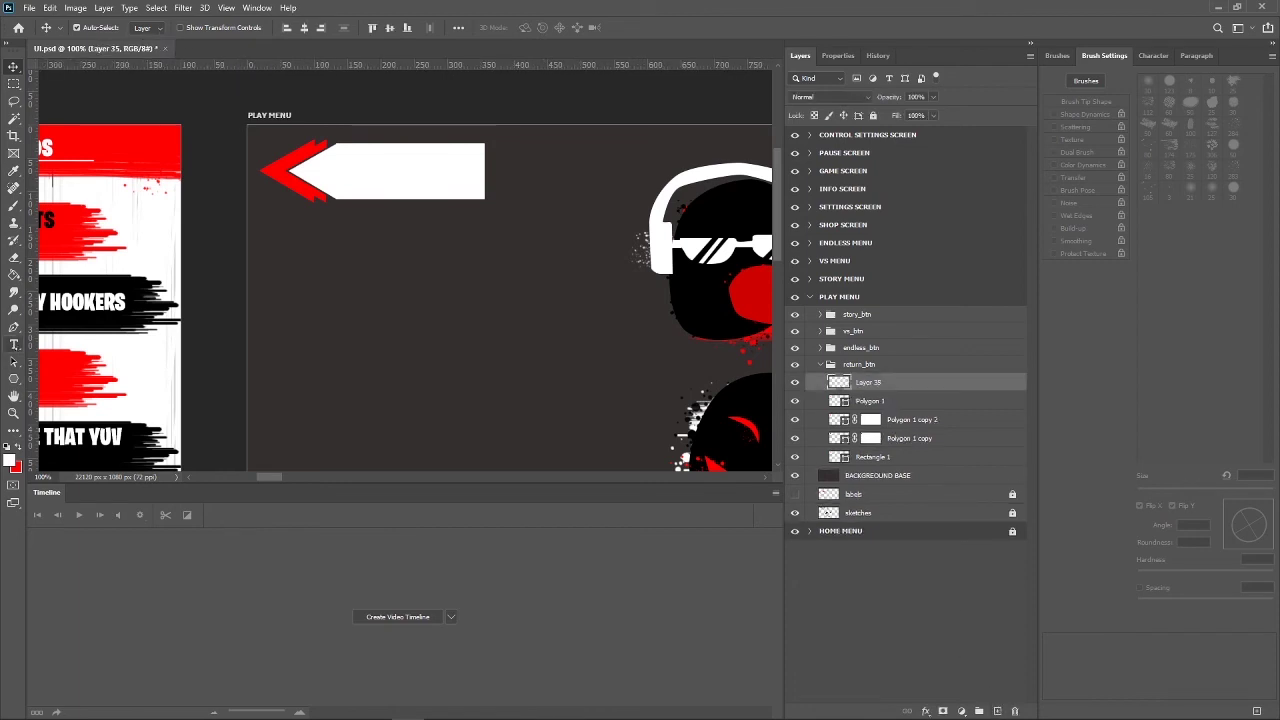
{"action": "left_click", "coordinate": [358, 177]}
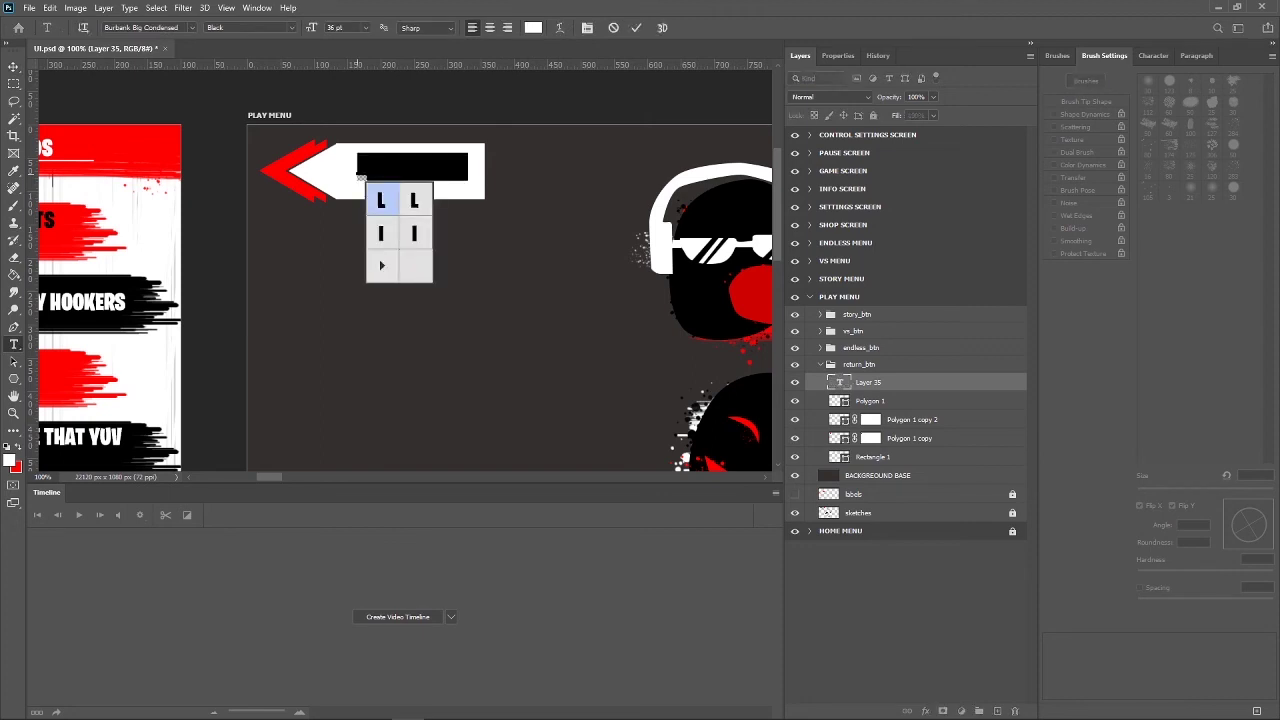
{"action": "left_click", "coordinate": [13, 66]}
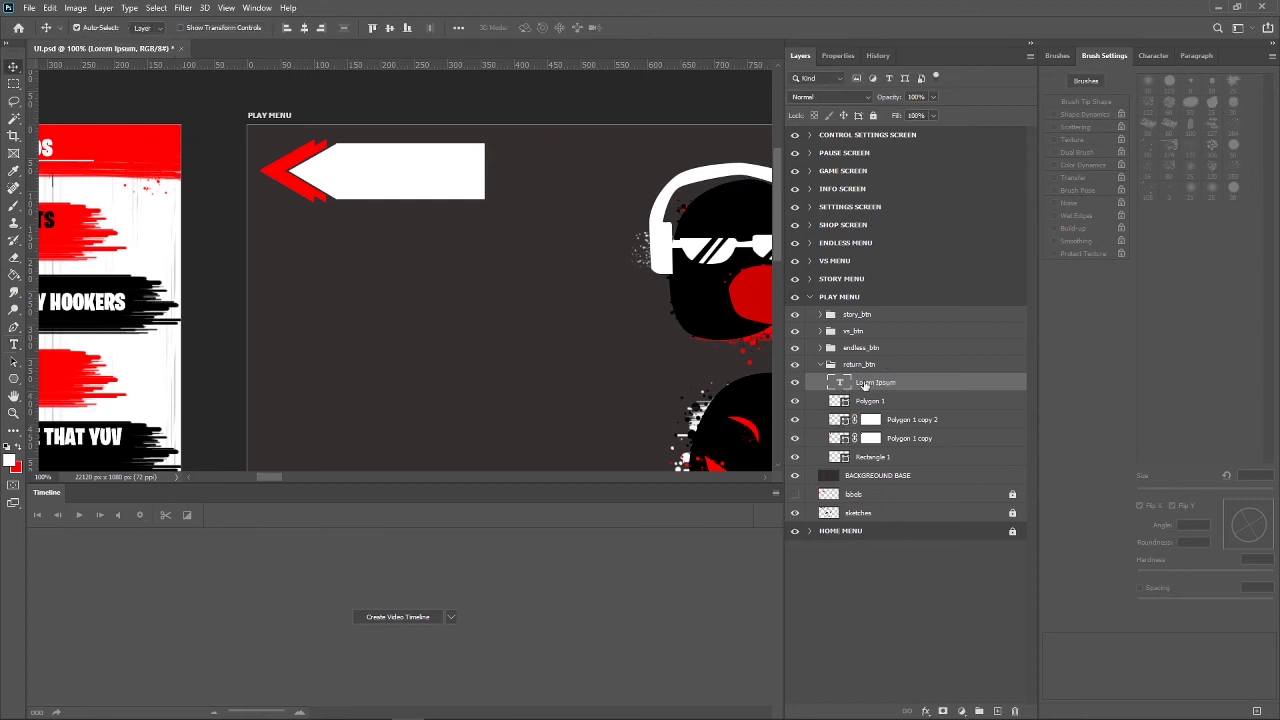
{"action": "double_click", "coordinate": [845, 383]}
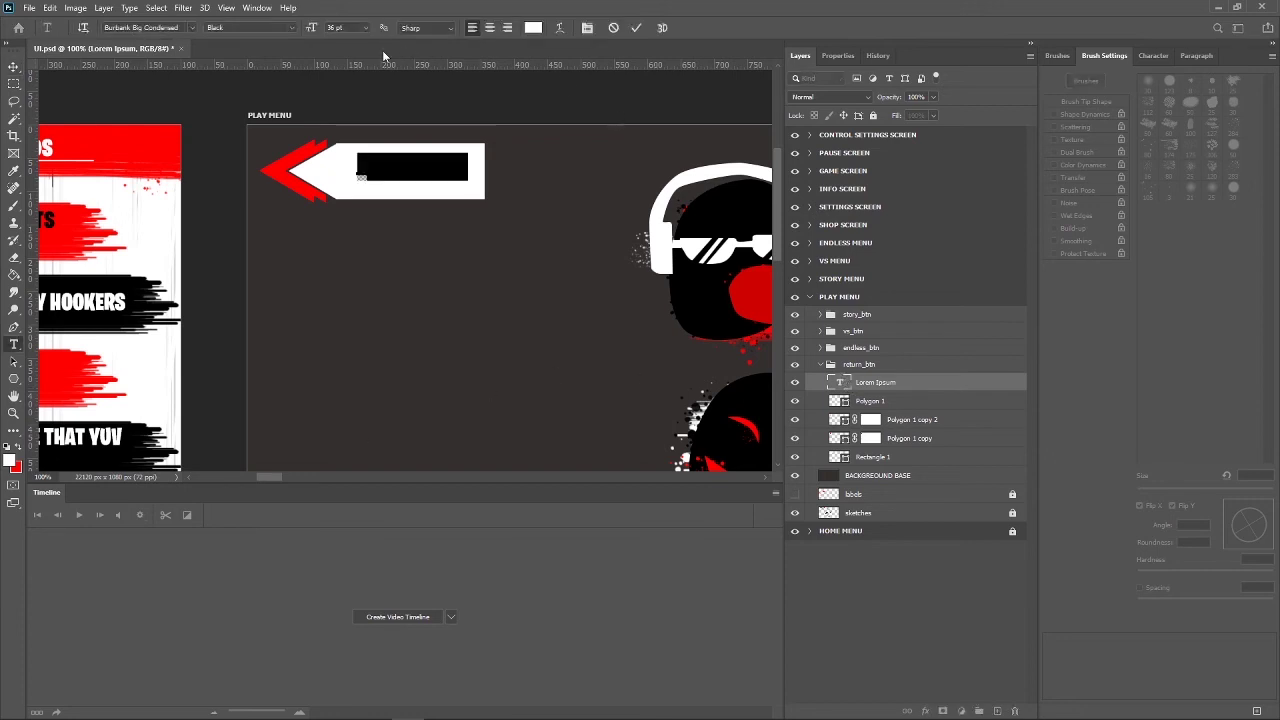
Set the text colour to black and type RETURN as the label.
{"action": "left_click", "coordinate": [533, 27]}
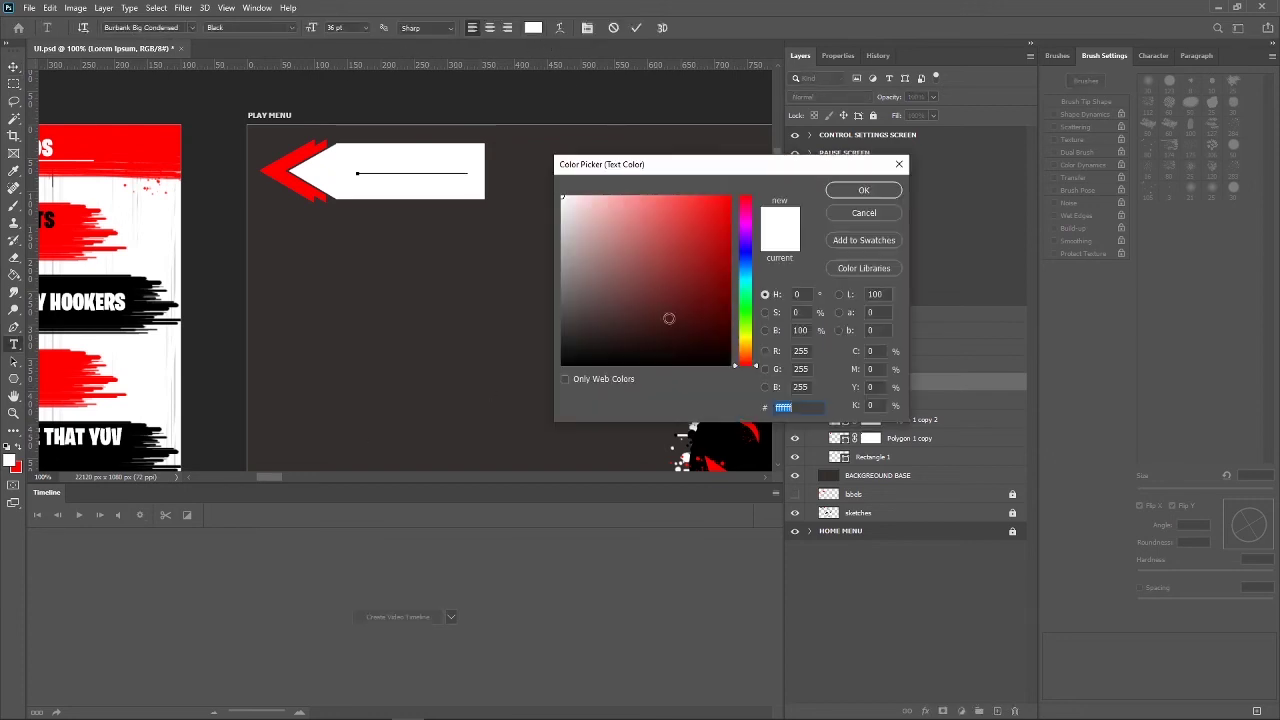
{"action": "left_click_drag", "start_coordinate": [668, 317], "coordinate": [563, 365]}
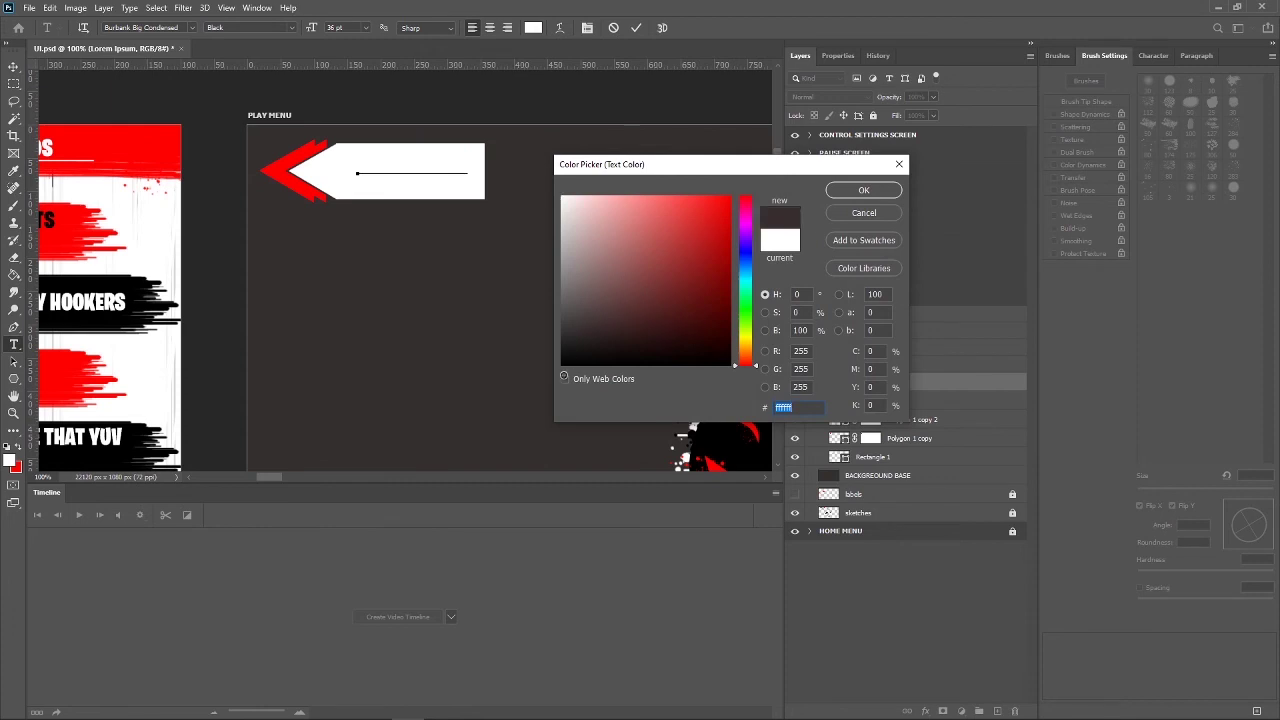
{"action": "left_click", "coordinate": [864, 190]}
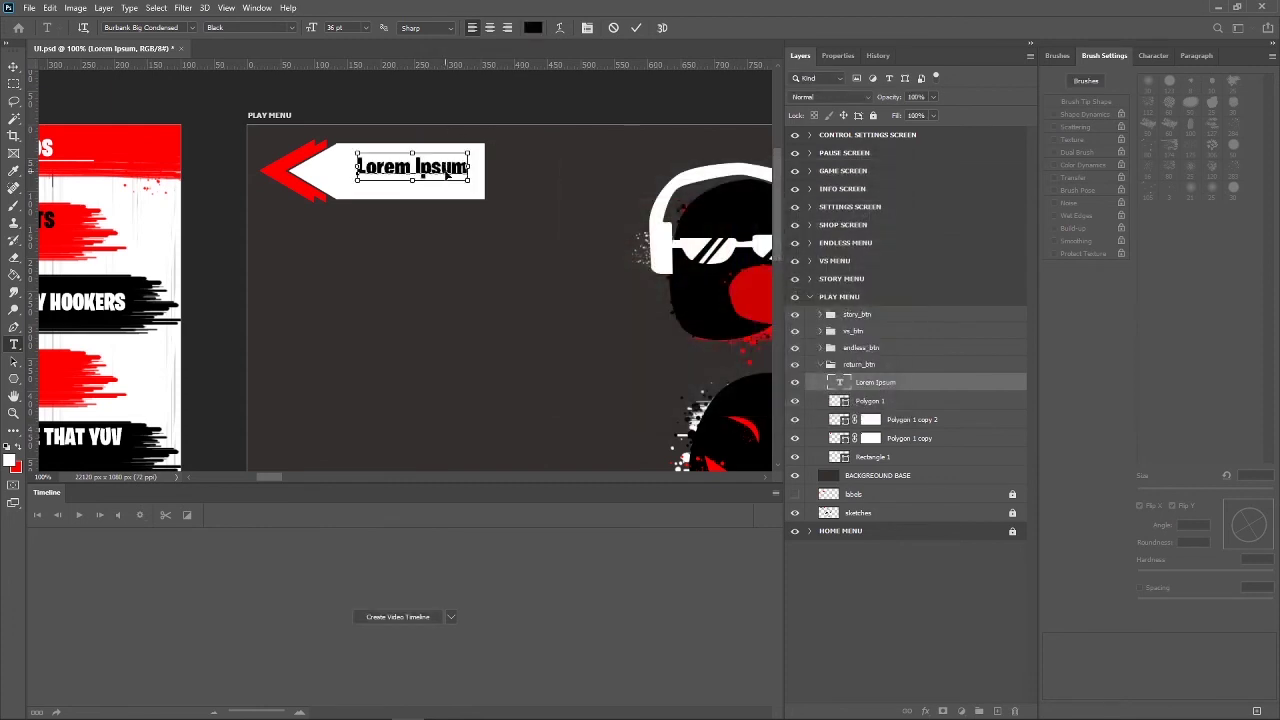
{"action": "type", "text": "RE"}
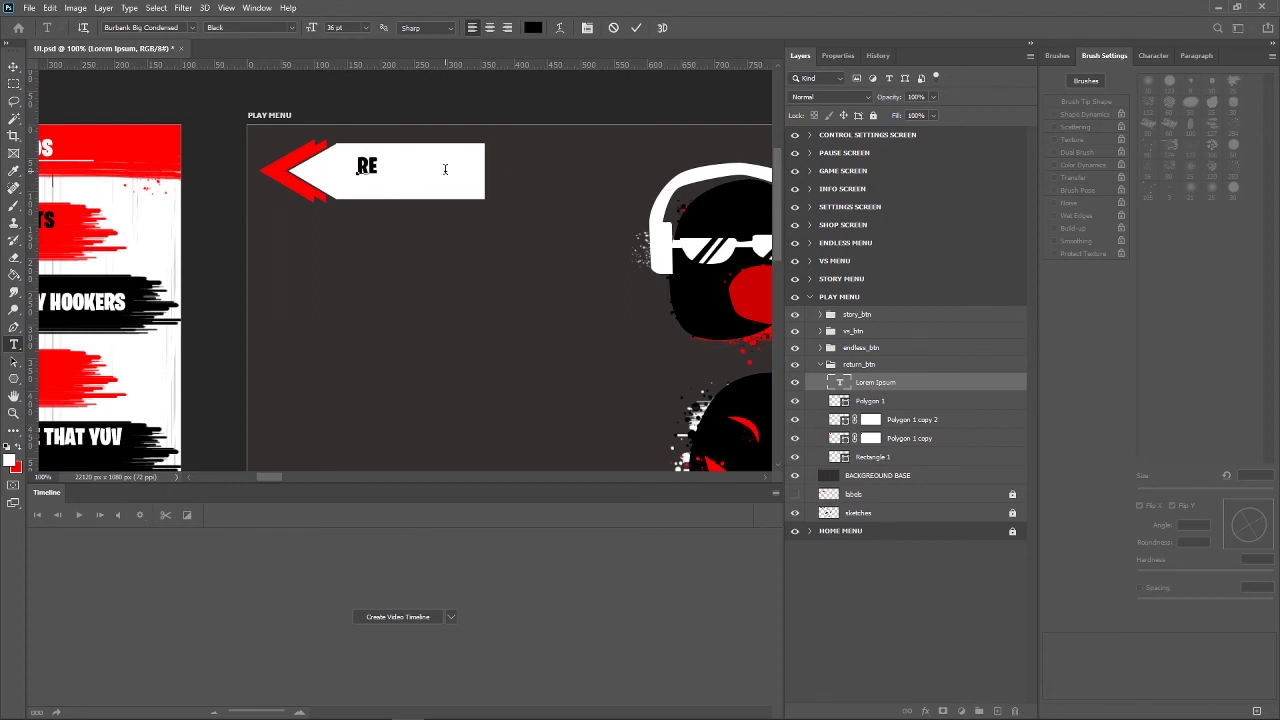
{"action": "type", "text": "TU"}
{"action": "type", "text": "RN"}
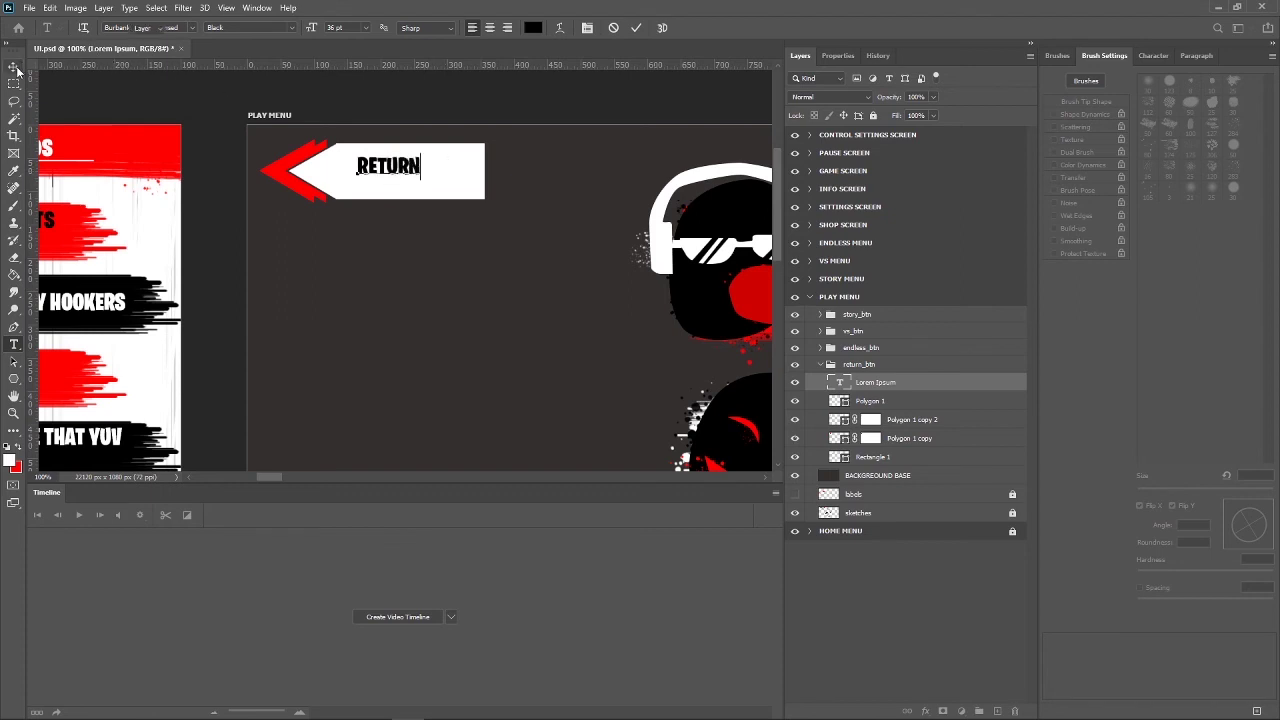
{"action": "left_click", "coordinate": [15, 67]}
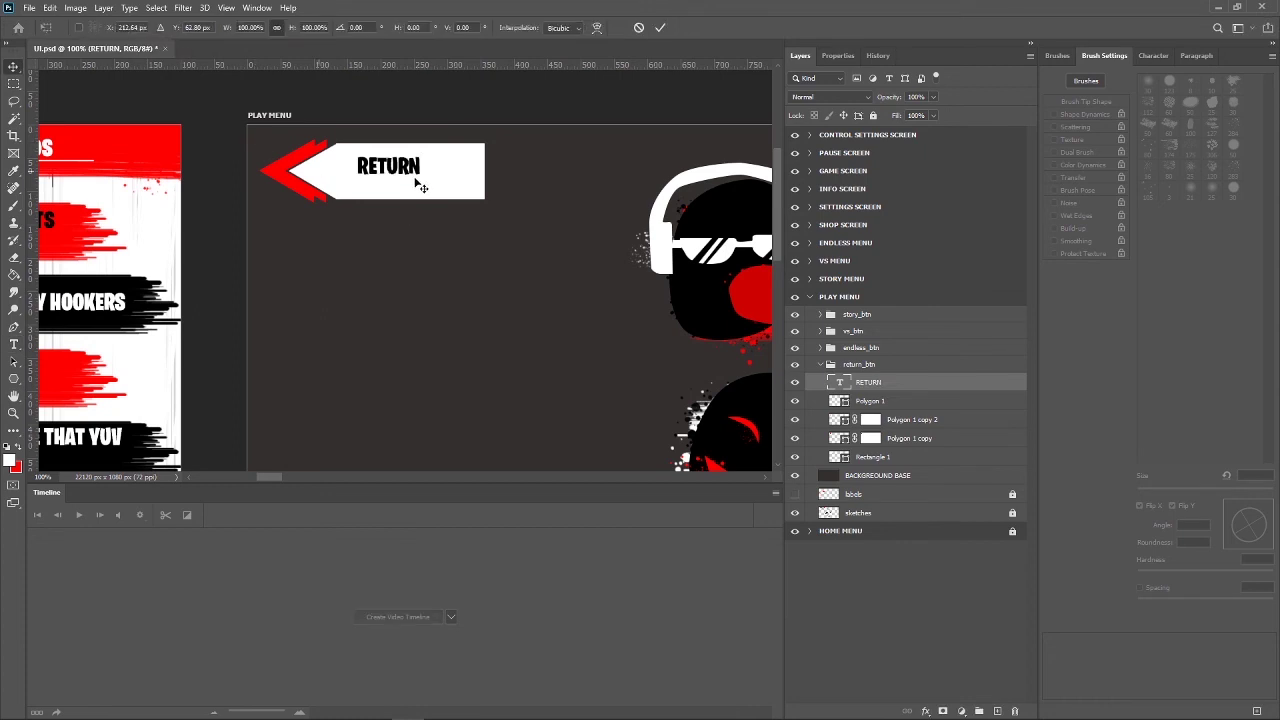
Enlarge the RETURN text to about 174% and nudge it slightly up and left.
{"action": "mouse_move", "coordinate": [421, 180]}
{"action": "left_mouse_down"}
{"action": "mouse_move", "coordinate": [467, 202]}
{"action": "mouse_move", "coordinate": [437, 179]}
{"action": "left_mouse_up"}
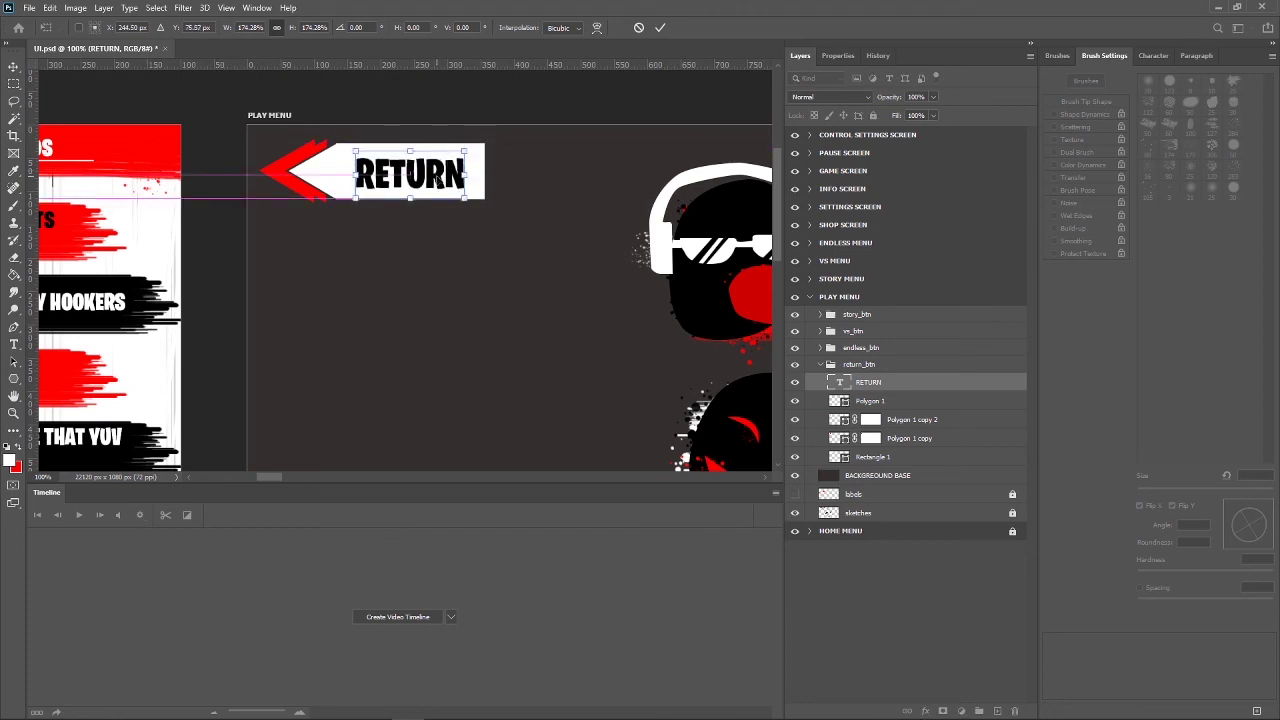
{"action": "key", "text": "Up"}
{"action": "key", "text": "Left"}
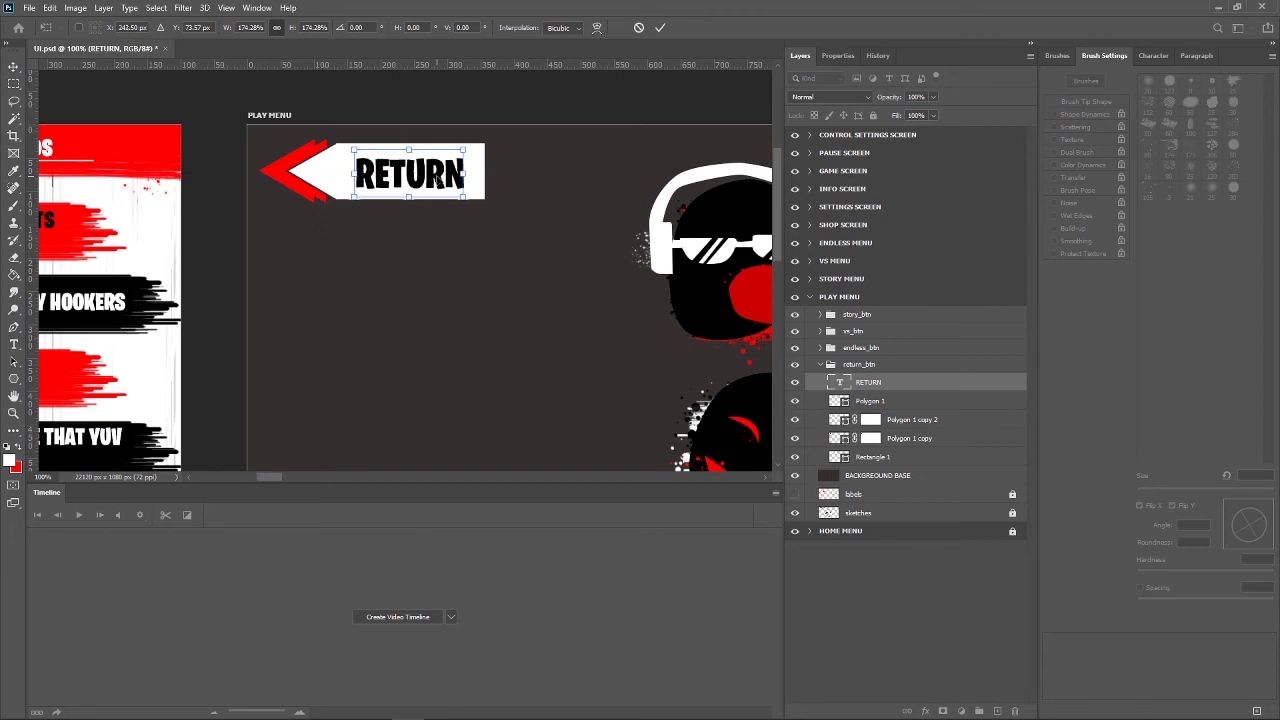
{"action": "key", "text": "Left"}
{"action": "key", "text": "Left"}
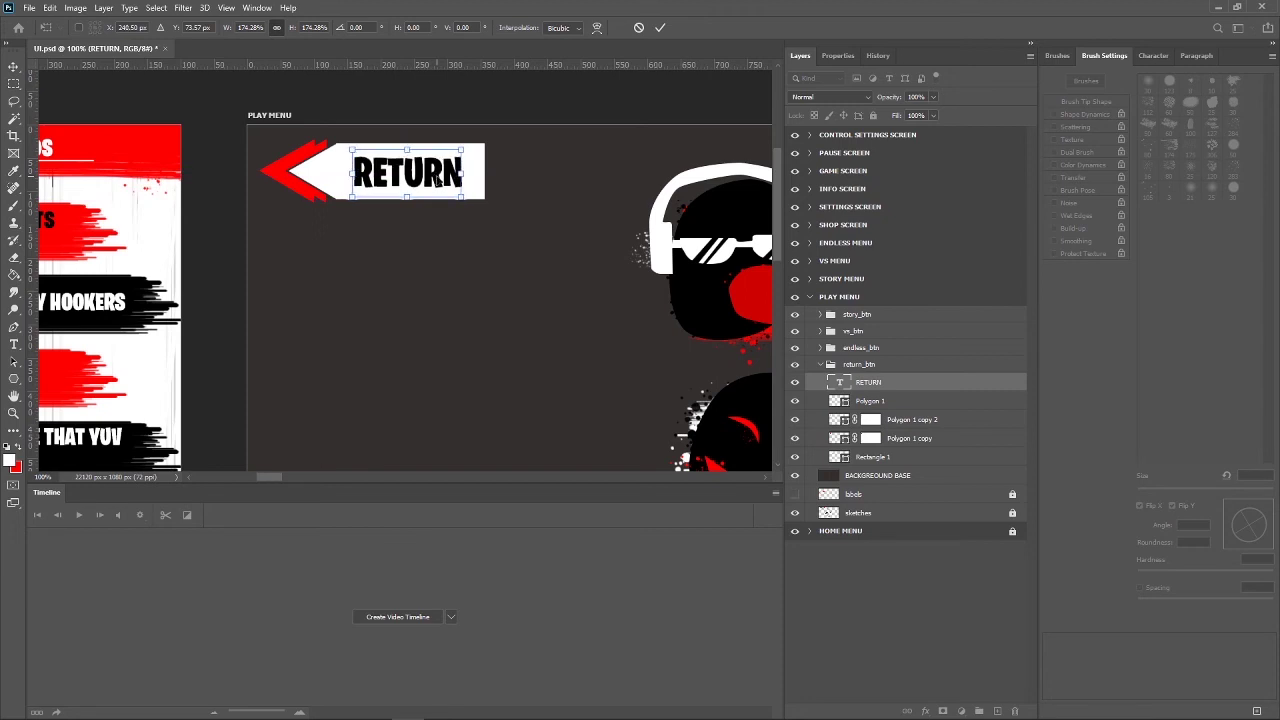
{"action": "key", "text": "Up"}
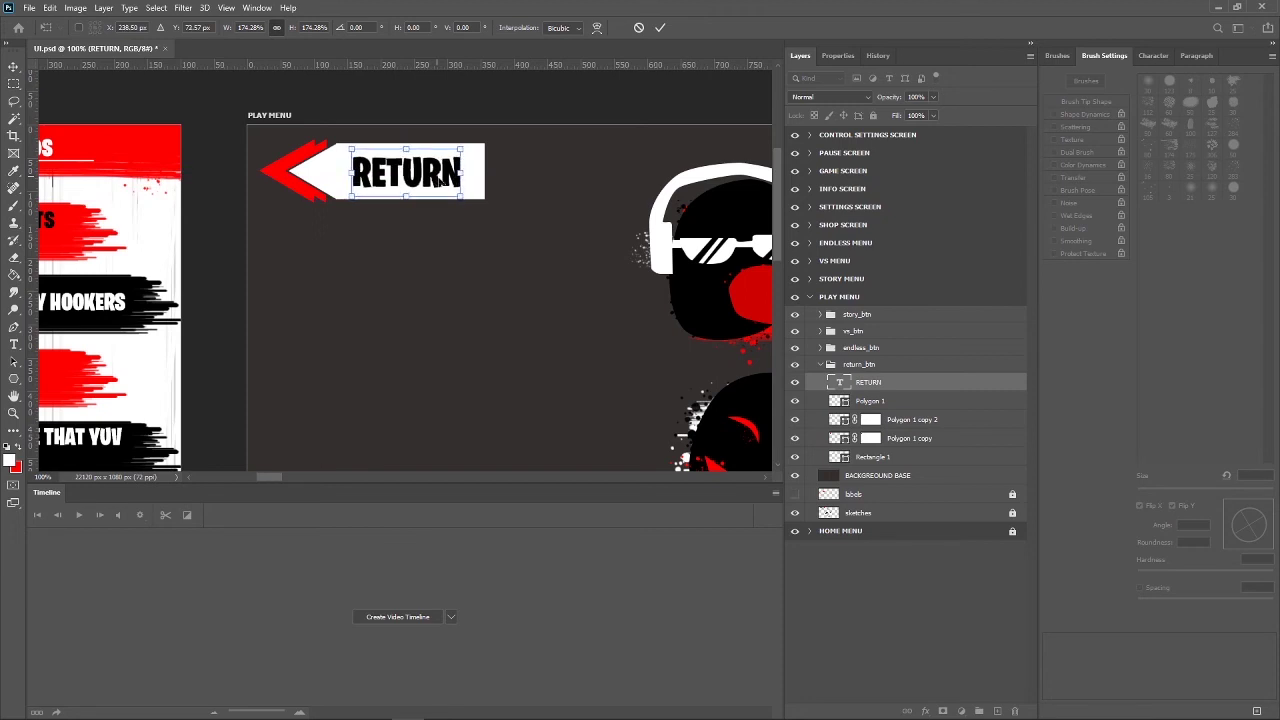
{"action": "left_click", "coordinate": [660, 27]}
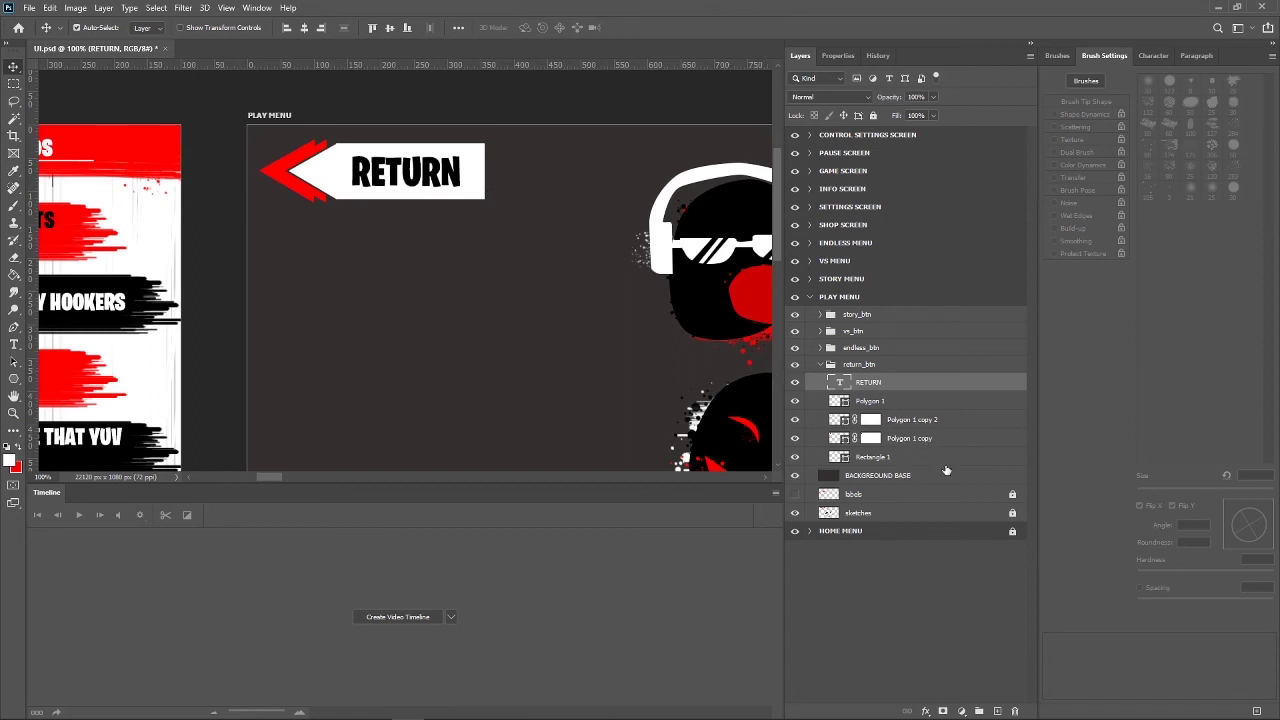
Add a new layer at the bottom of the return_btn group with brush settings shown.
{"action": "left_click", "coordinate": [997, 711]}
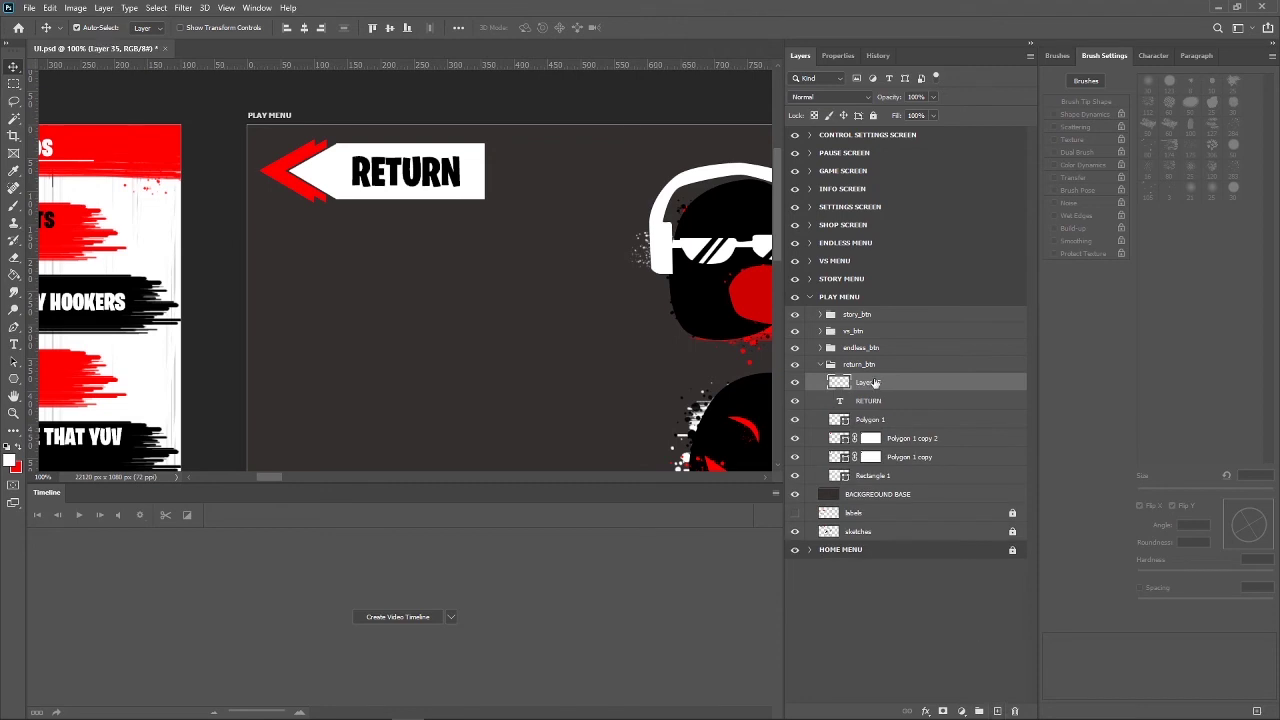
{"action": "left_click_drag", "start_coordinate": [876, 438], "coordinate": [876, 482]}
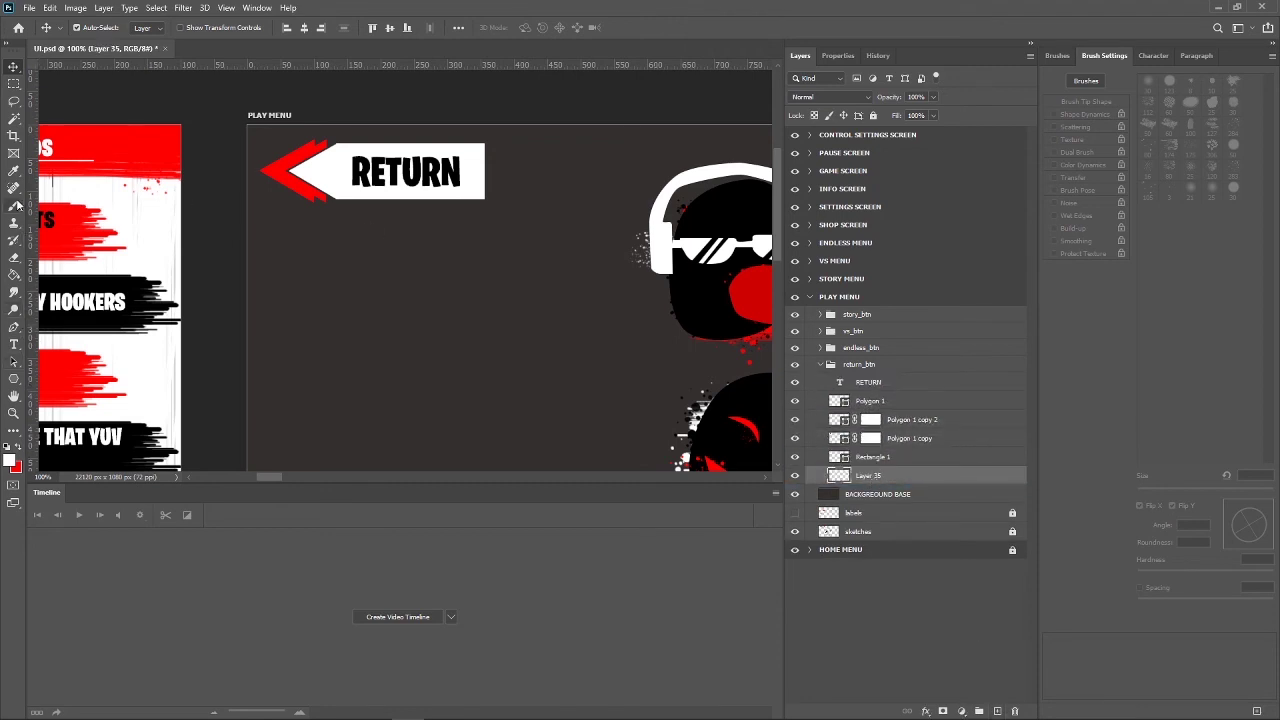
{"action": "left_click", "coordinate": [13, 205]}
Try a white splatter stamp on the arrow's top-left corner, then undo it.
{"action": "key", "text": "b"}
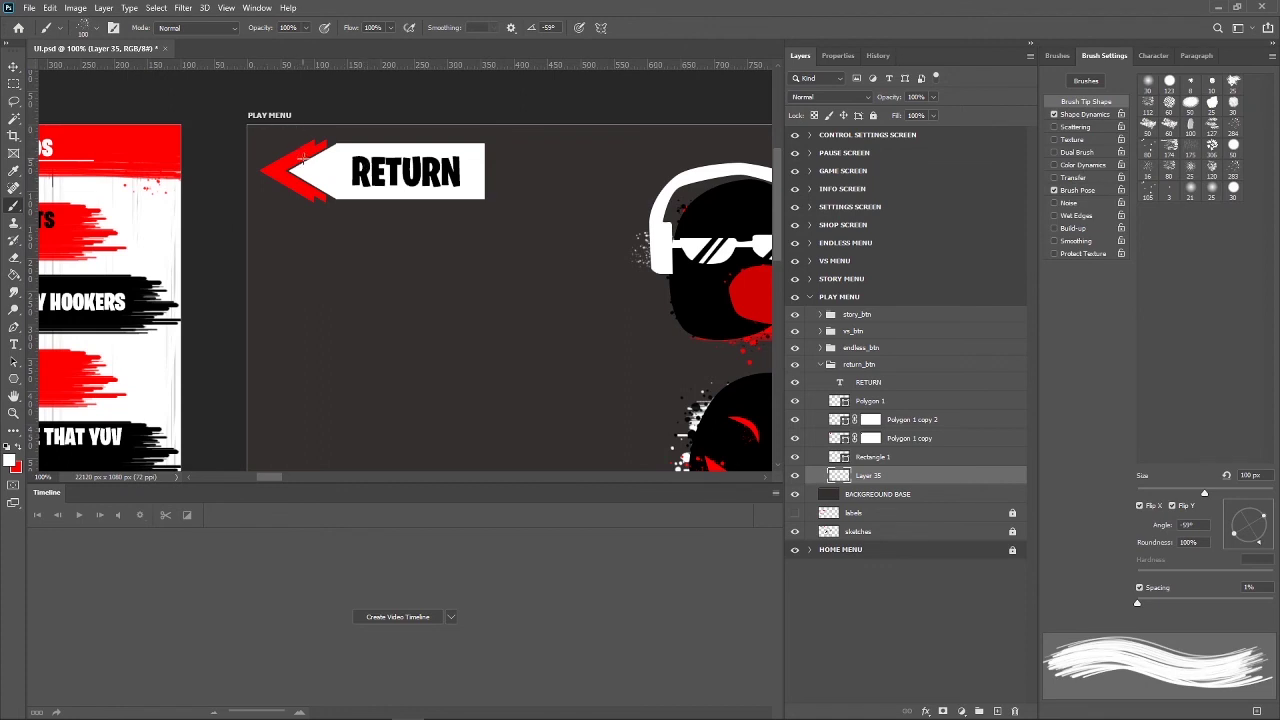
{"action": "left_click", "coordinate": [295, 152]}
{"action": "key", "text": "ctrl+z"}
Set the brush to 70 px at -155° and add a new layer above Rectangle 1.
{"action": "left_click", "coordinate": [96, 30]}
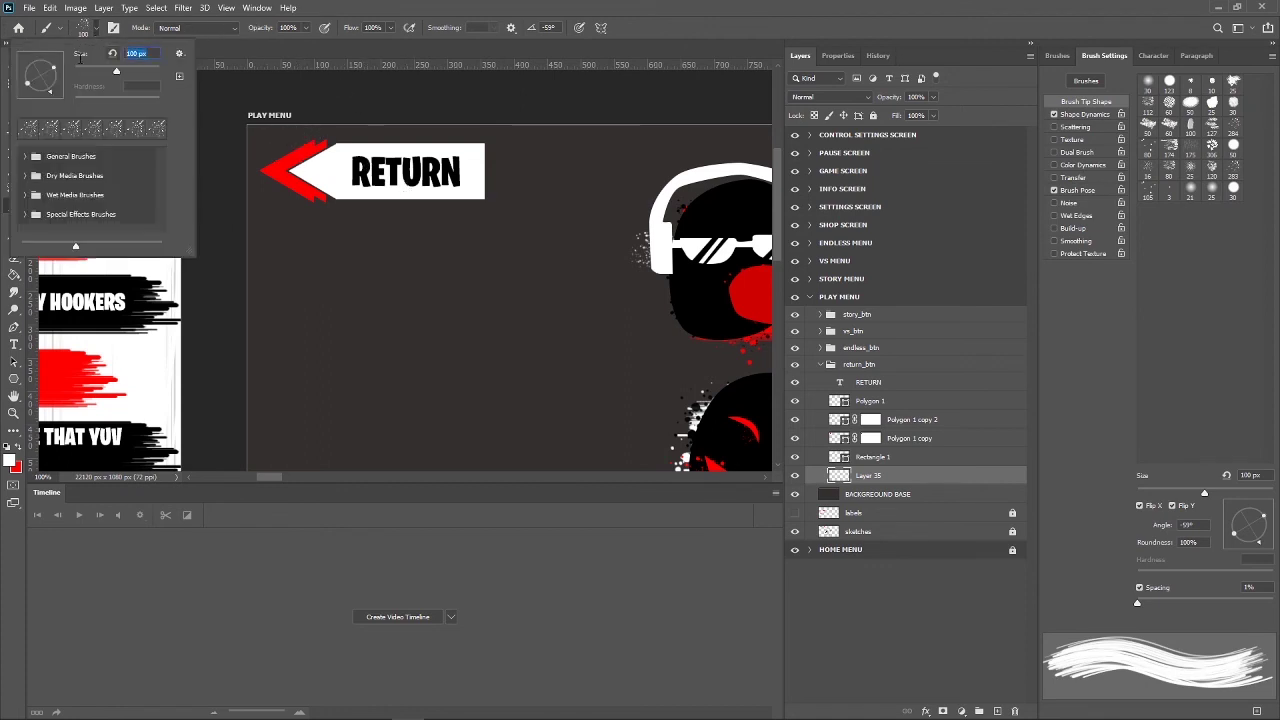
{"action": "type", "text": "70"}
{"action": "key", "text": "Return"}
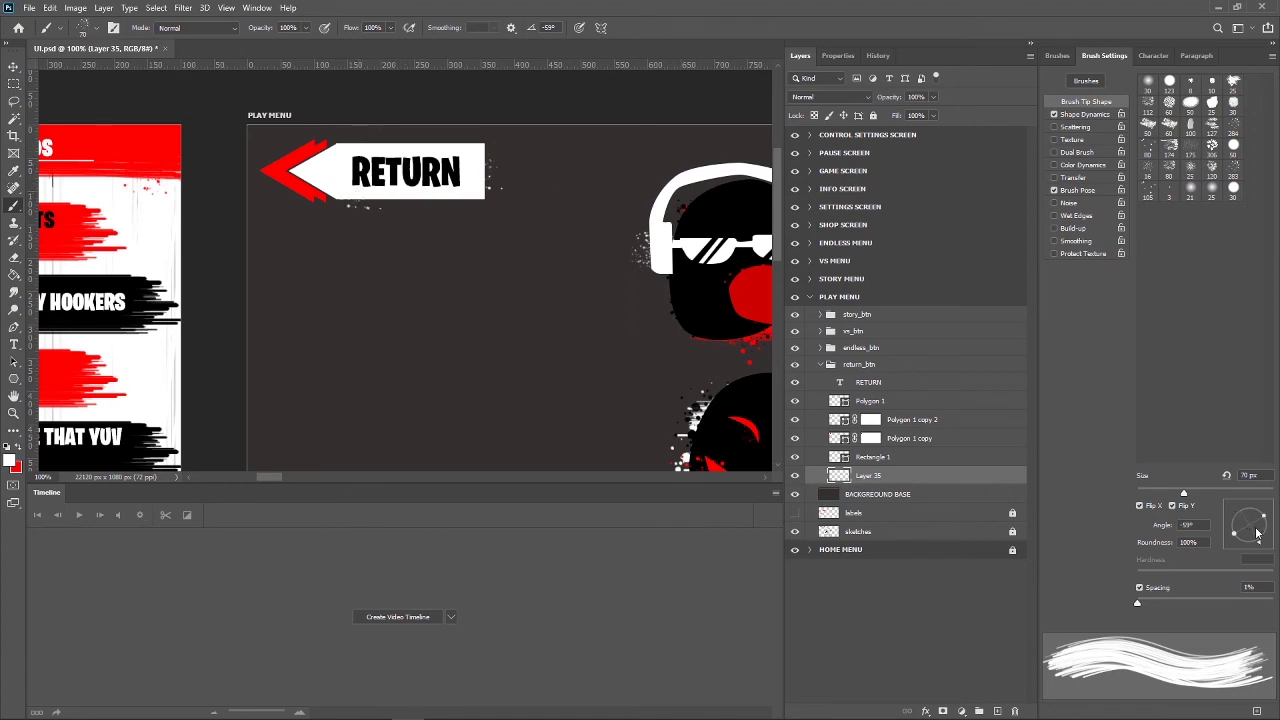
{"action": "left_click_drag", "start_coordinate": [1261, 545], "coordinate": [1216, 545]}
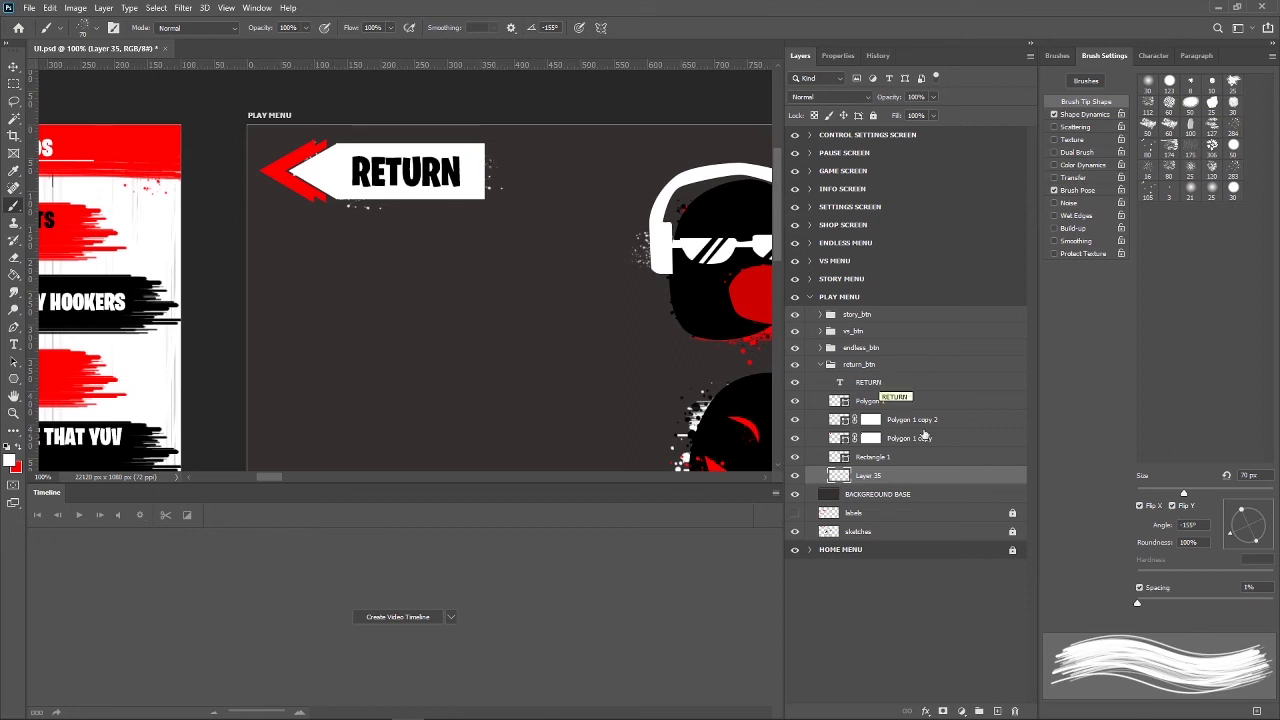
{"action": "key", "text": "alt+bracketright"}
{"action": "left_click", "coordinate": [997, 711]}
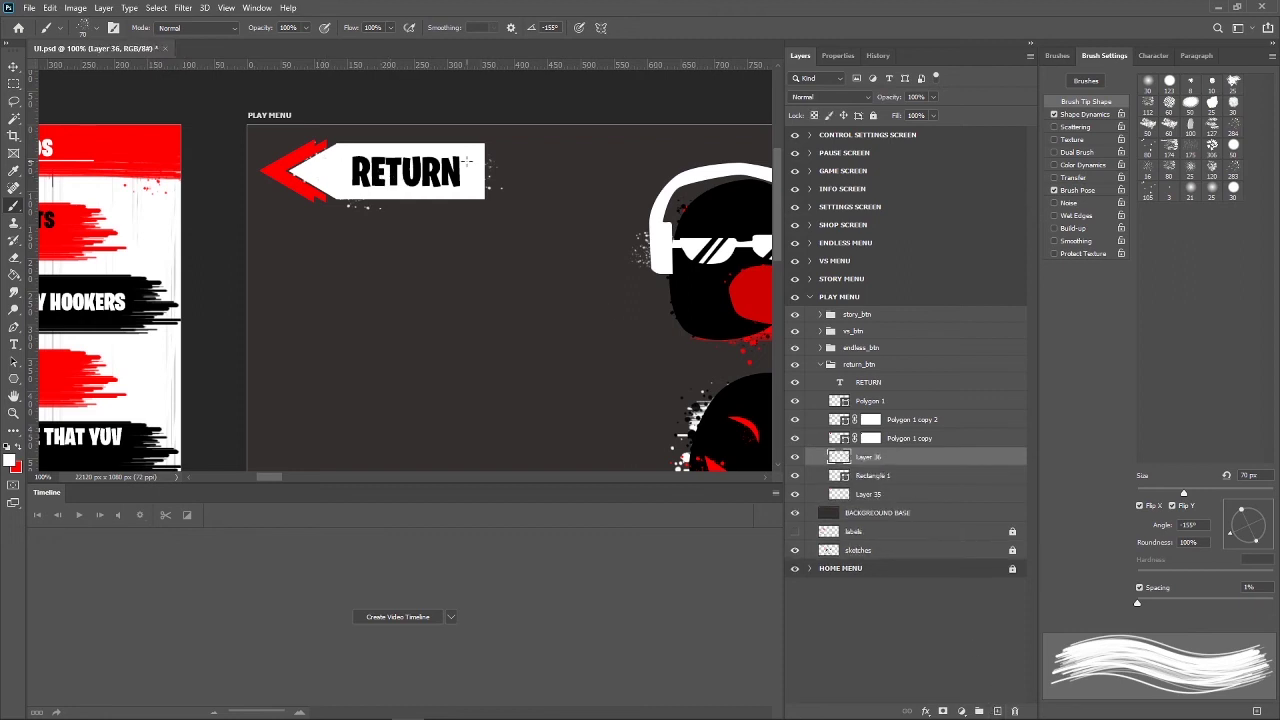
Rotate the brush tip to 136° and enlarge it.
{"action": "left_click", "coordinate": [96, 28]}
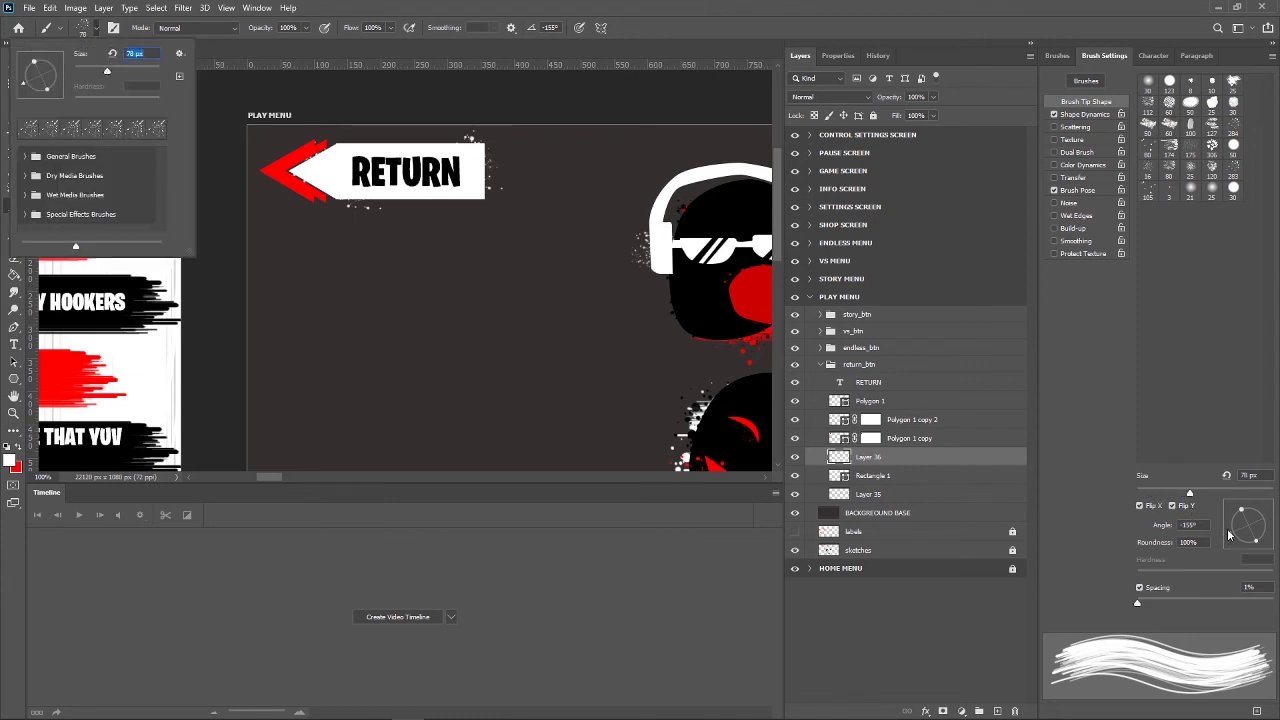
{"action": "left_click_drag", "start_coordinate": [1229, 535], "coordinate": [1230, 518]}
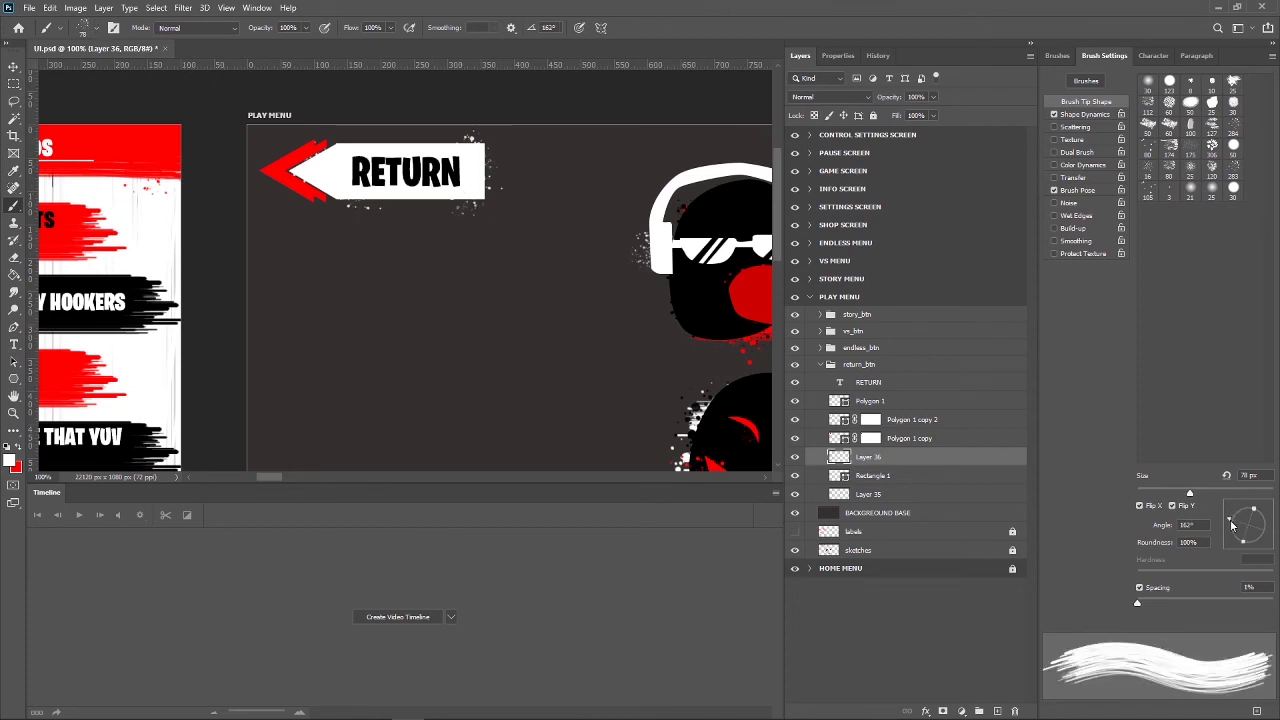
{"action": "left_click_drag", "start_coordinate": [1229, 515], "coordinate": [1204, 493]}
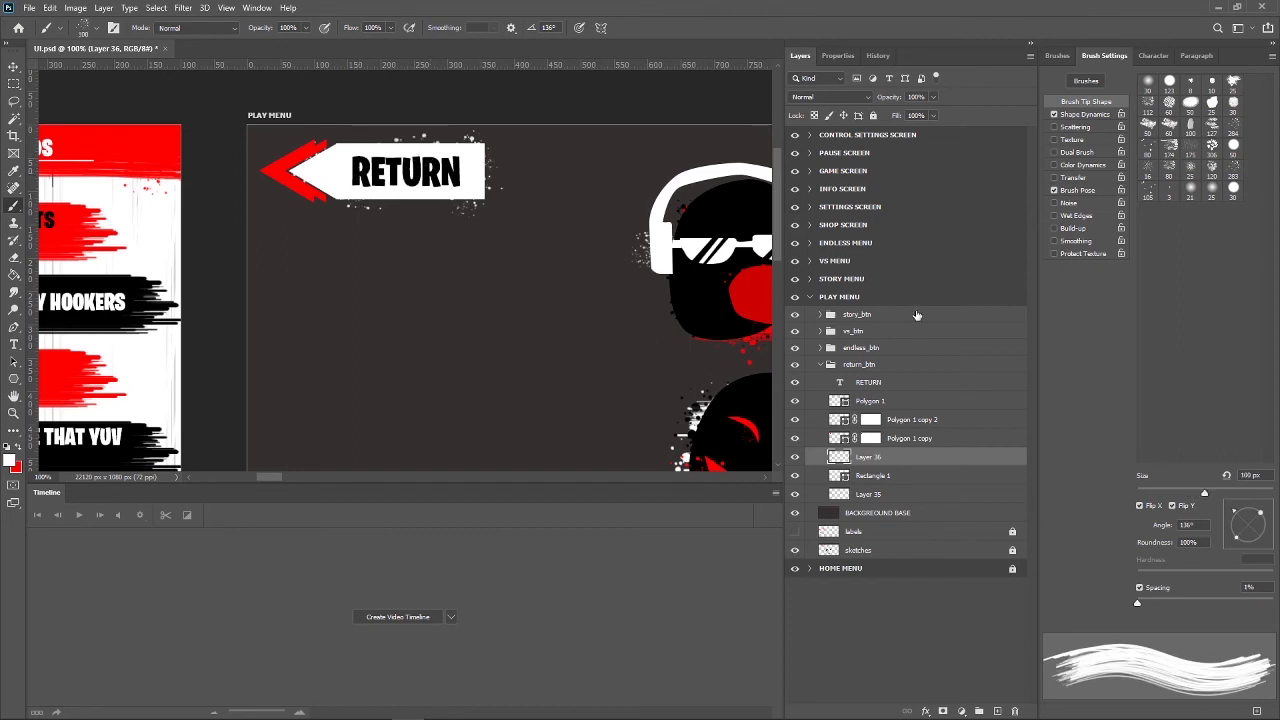
Add a layer mask to Rectangle 1, hide Layer 36's speckles, and reselect Rectangle 1.
{"action": "left_click", "coordinate": [884, 478]}
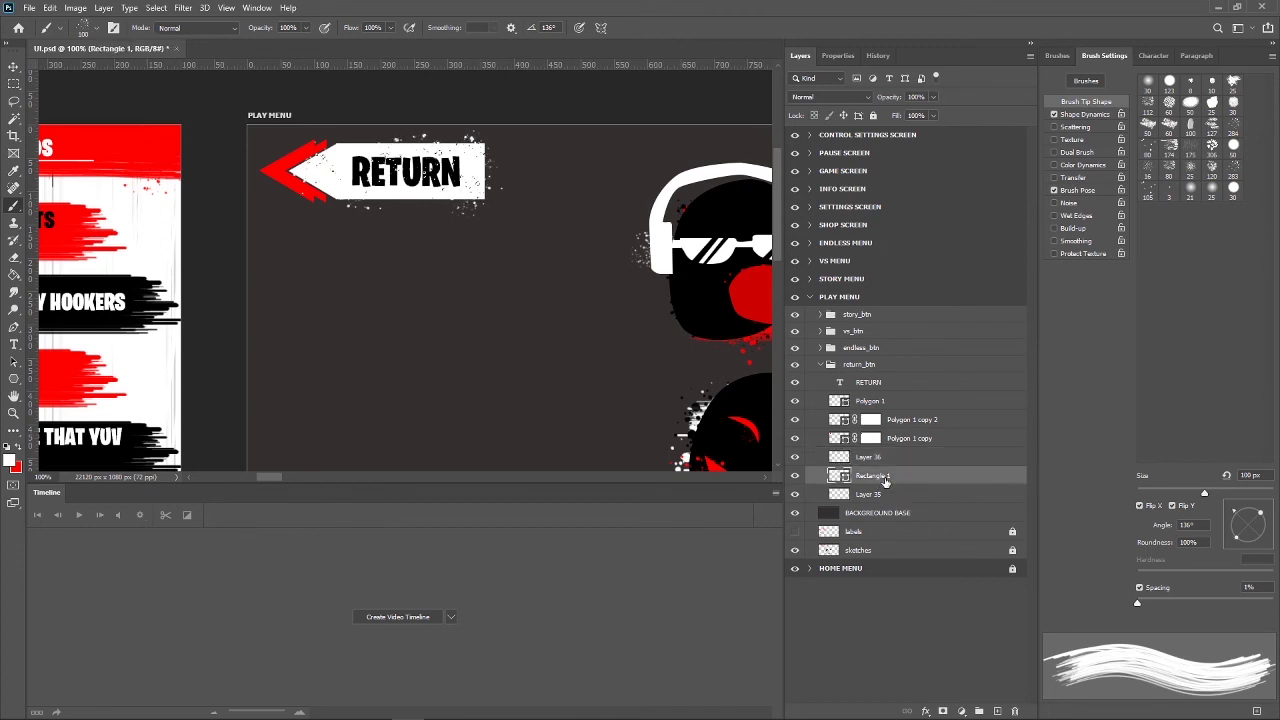
{"action": "key", "text": "ctrl+a"}
{"action": "left_click", "coordinate": [944, 710]}
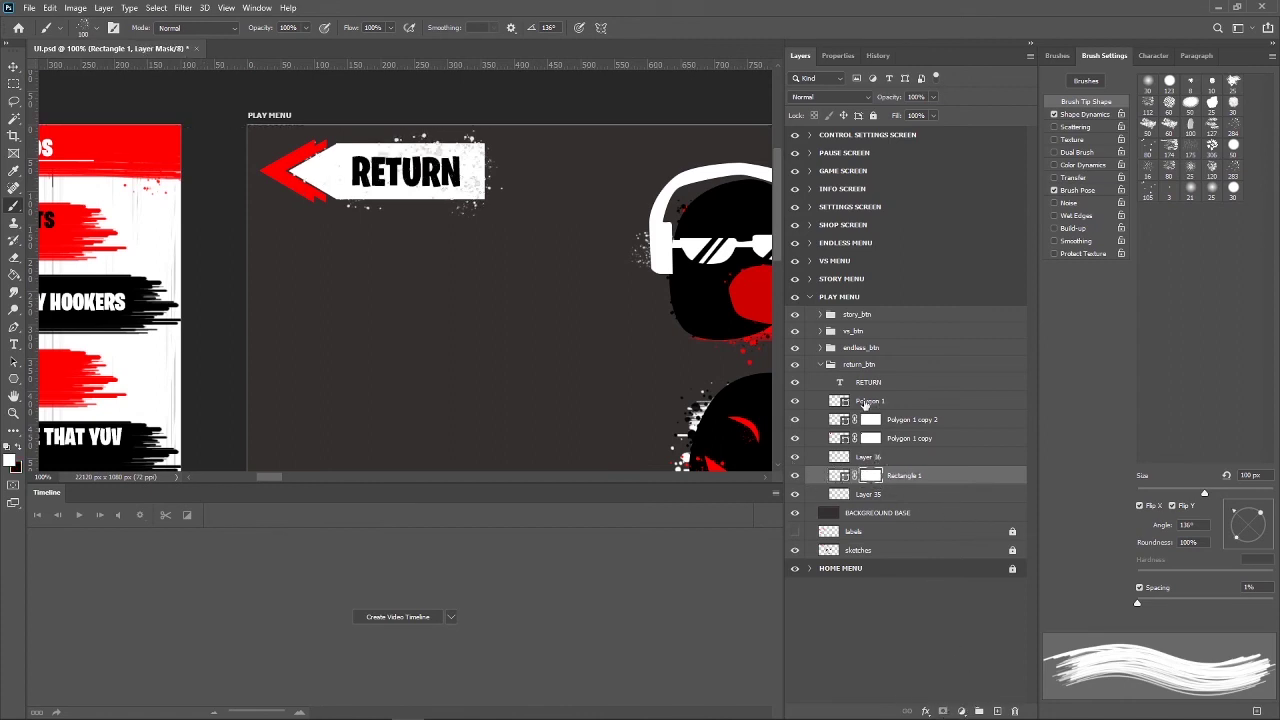
{"action": "left_click", "coordinate": [795, 457]}
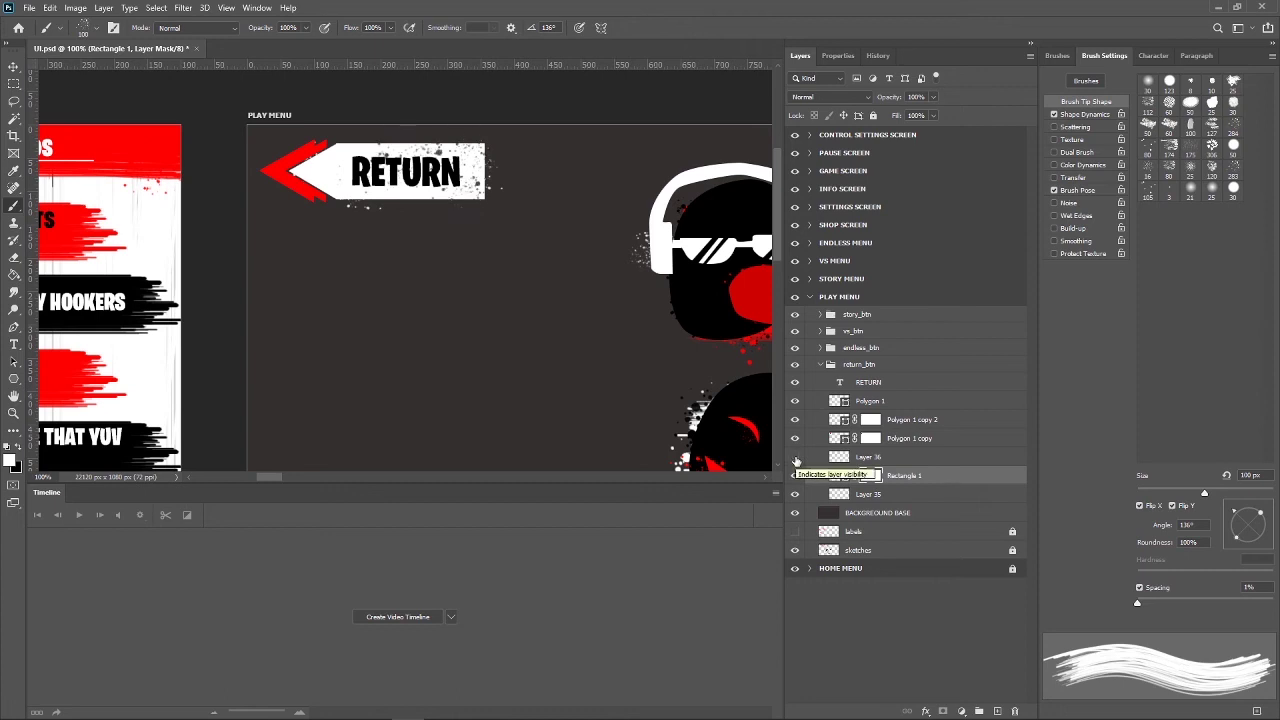
{"action": "left_click", "coordinate": [877, 457]}
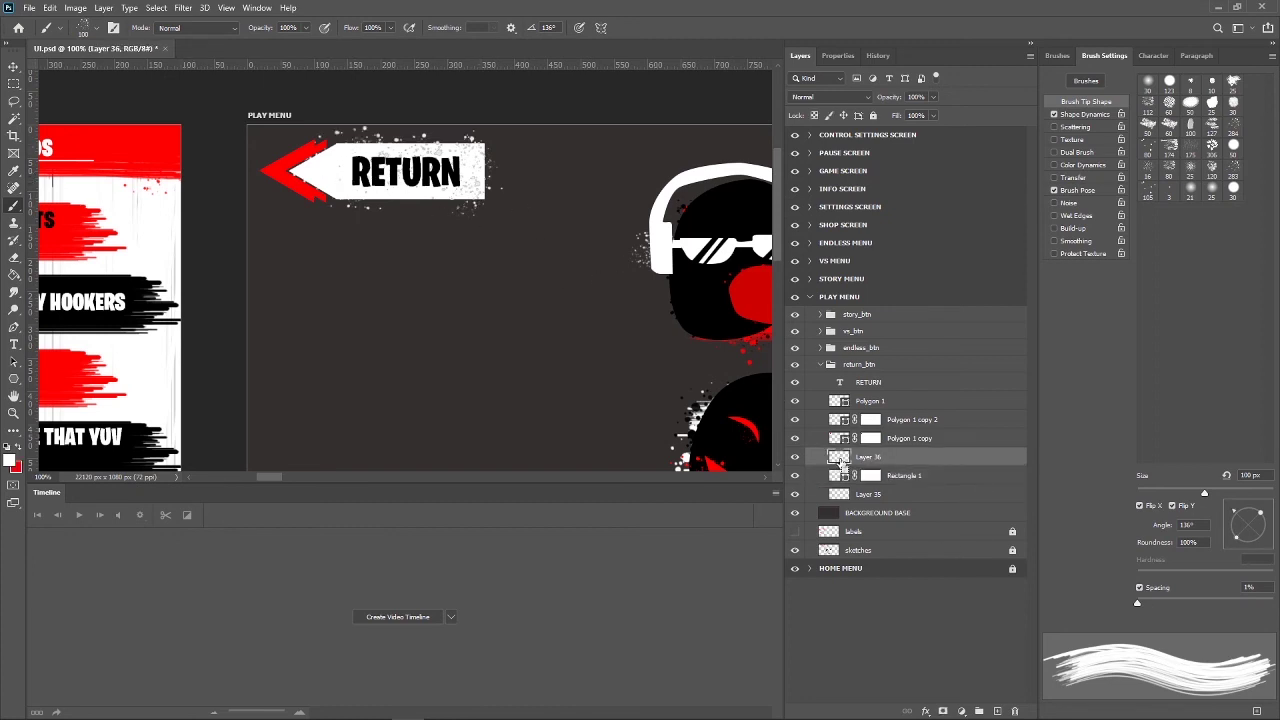
{"action": "left_click", "coordinate": [907, 480]}
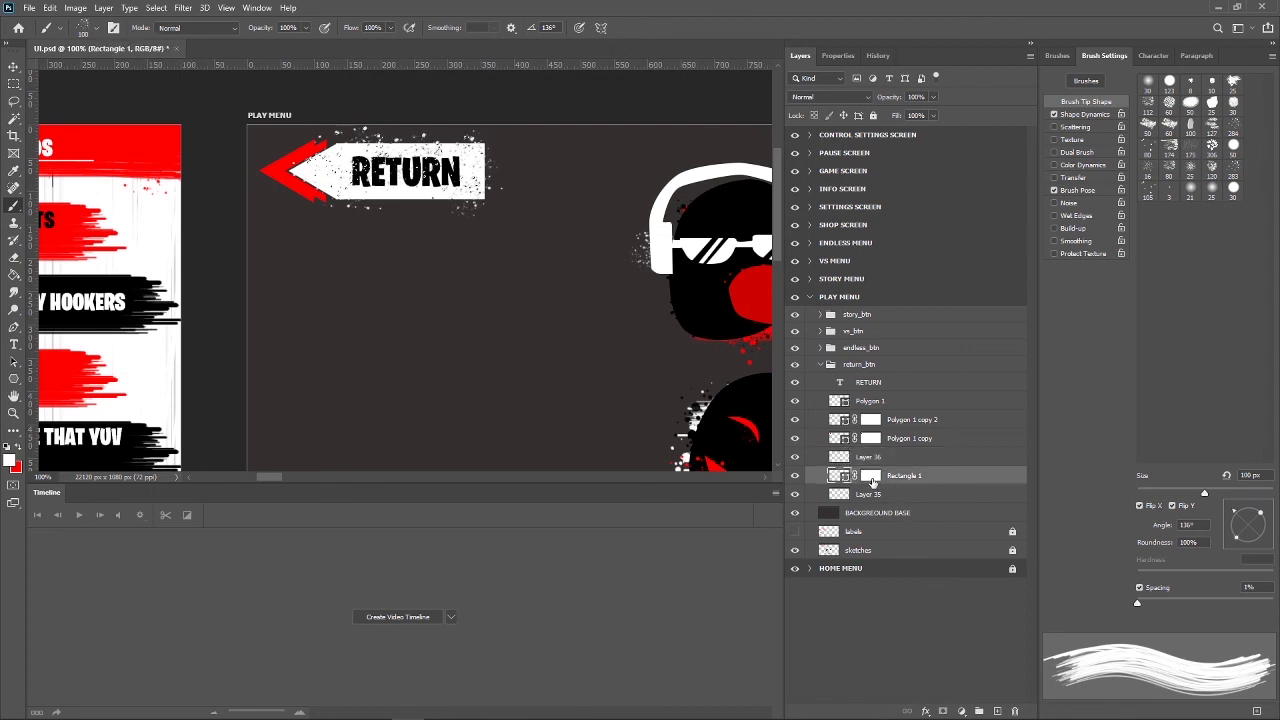
Delete Rectangle 1's layer mask and add a fresh white mask in its place.
{"action": "left_click", "coordinate": [872, 478]}
{"action": "right_click", "coordinate": [872, 481]}
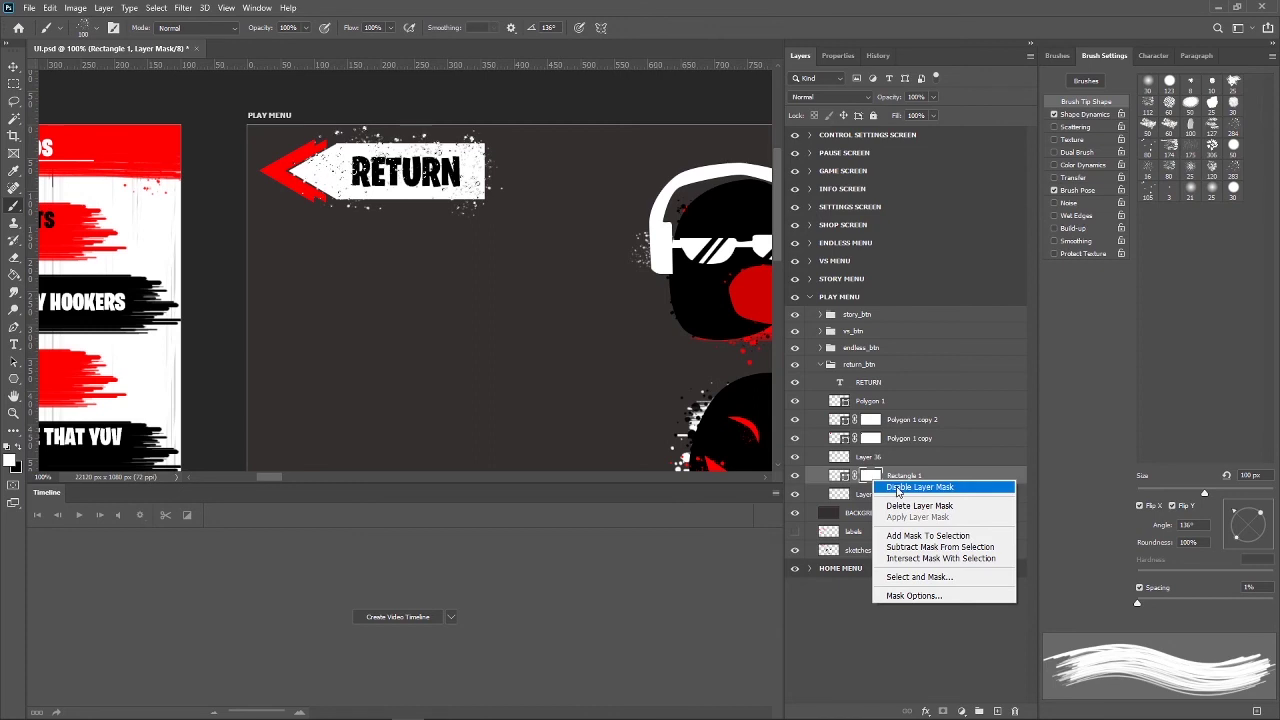
{"action": "left_click", "coordinate": [897, 489]}
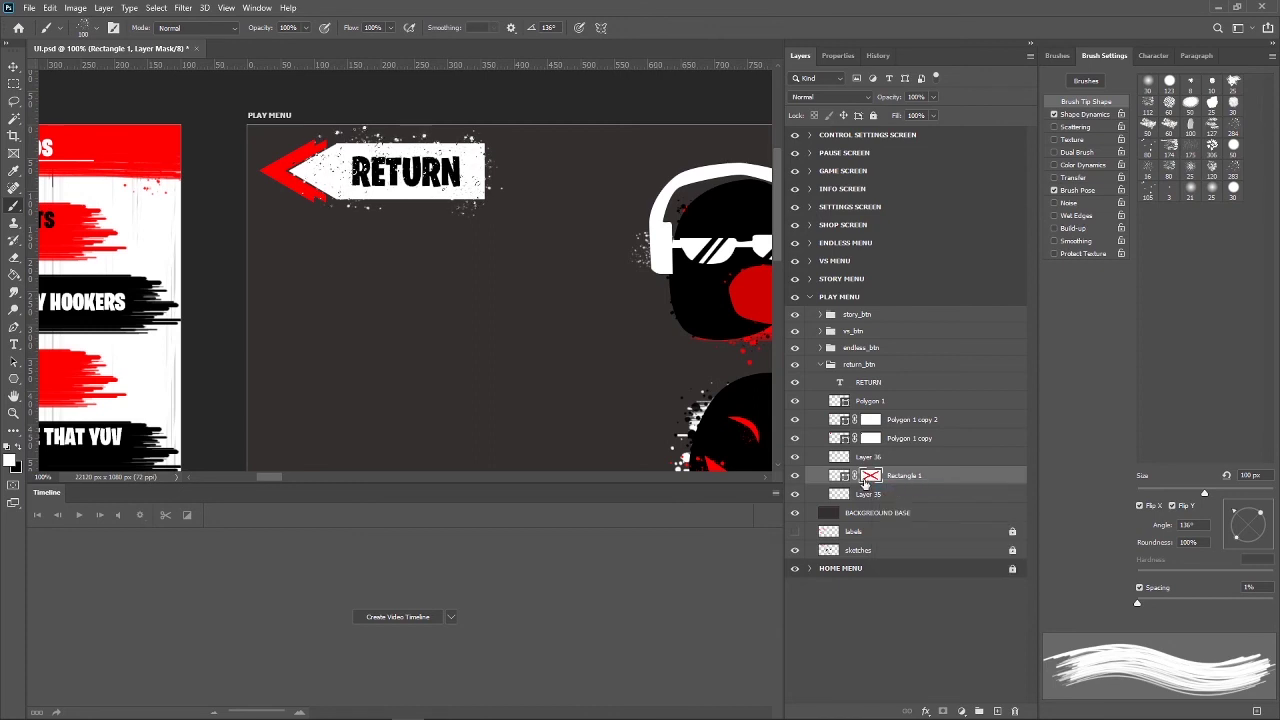
{"action": "right_click", "coordinate": [872, 478]}
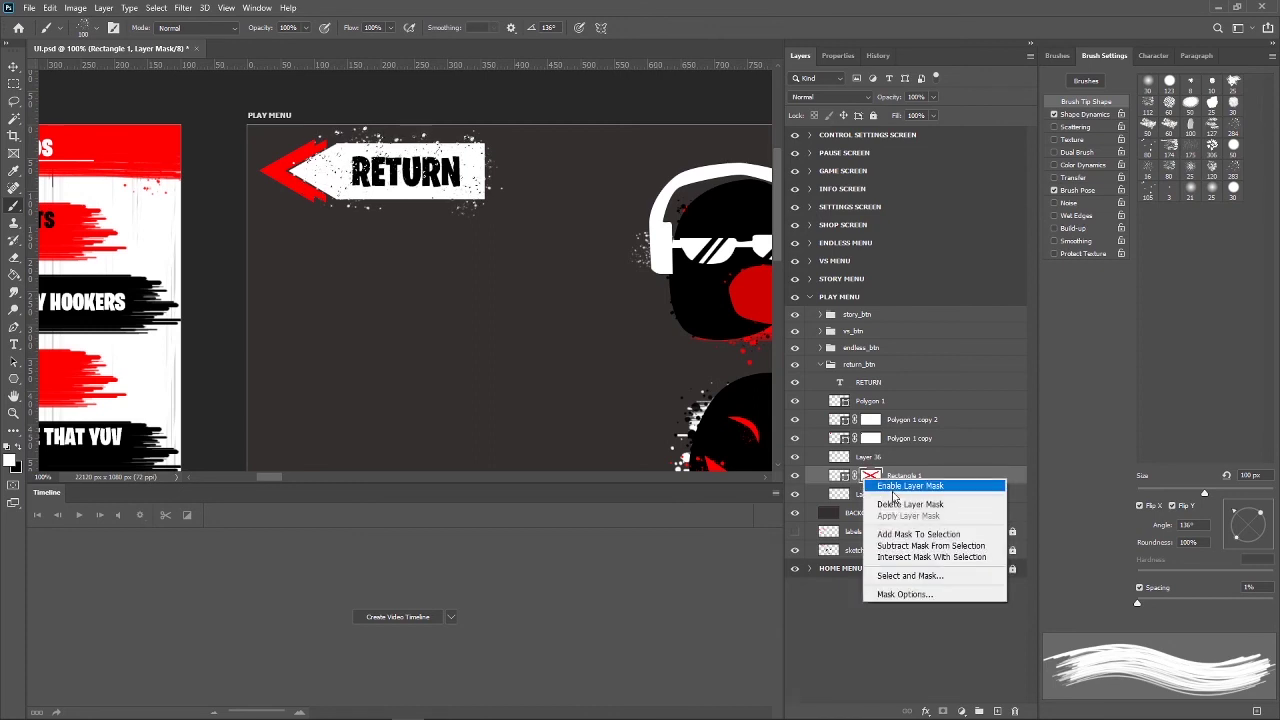
{"action": "left_click", "coordinate": [893, 504]}
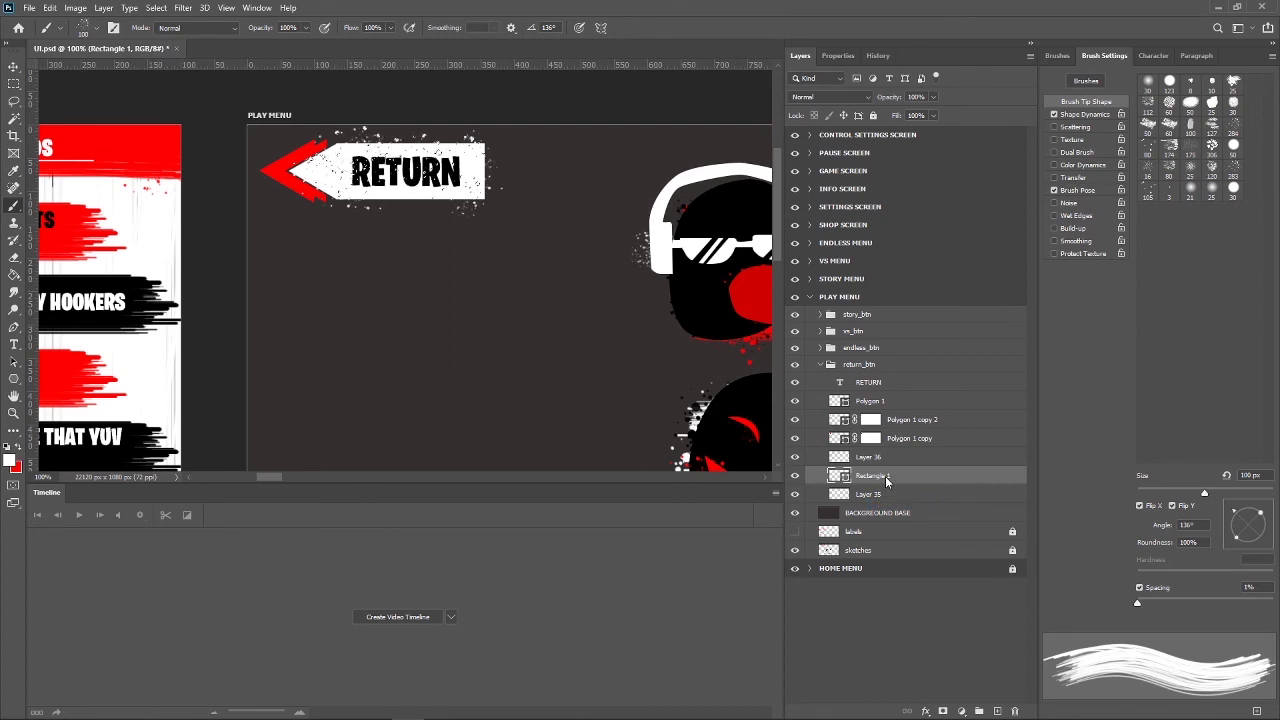
{"action": "key", "text": "ctrl+a"}
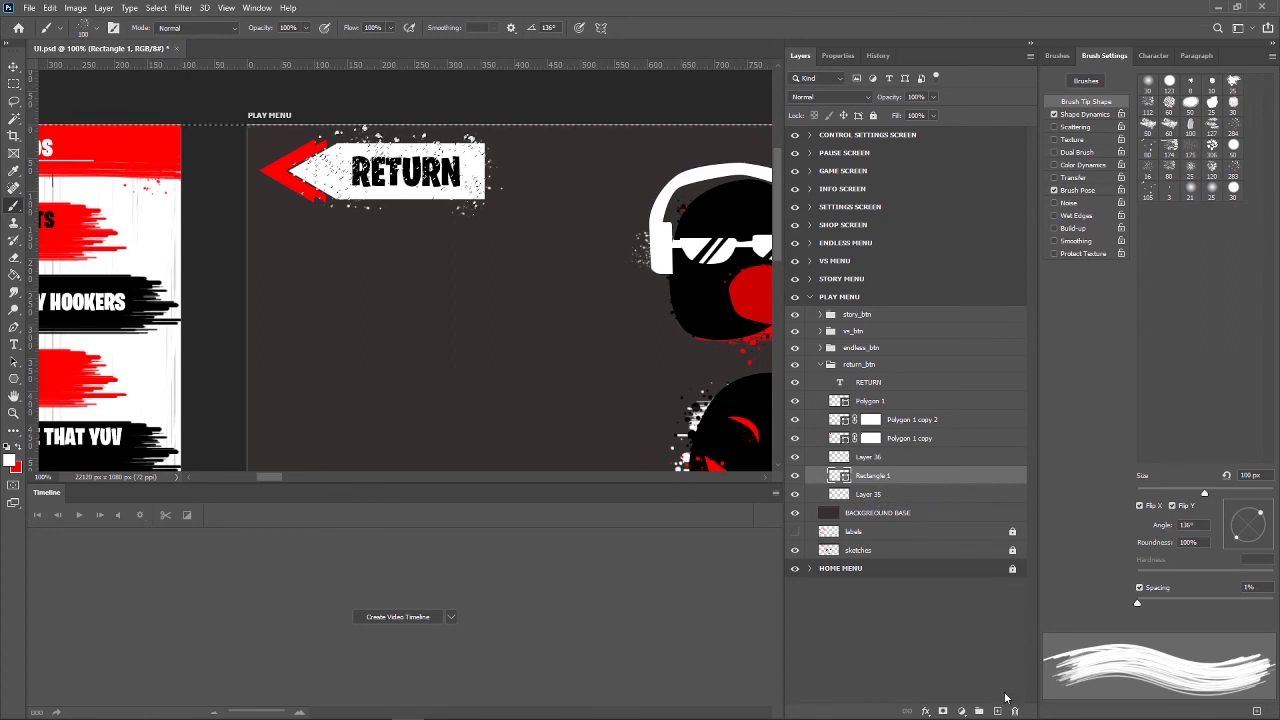
{"action": "left_click", "coordinate": [943, 710]}
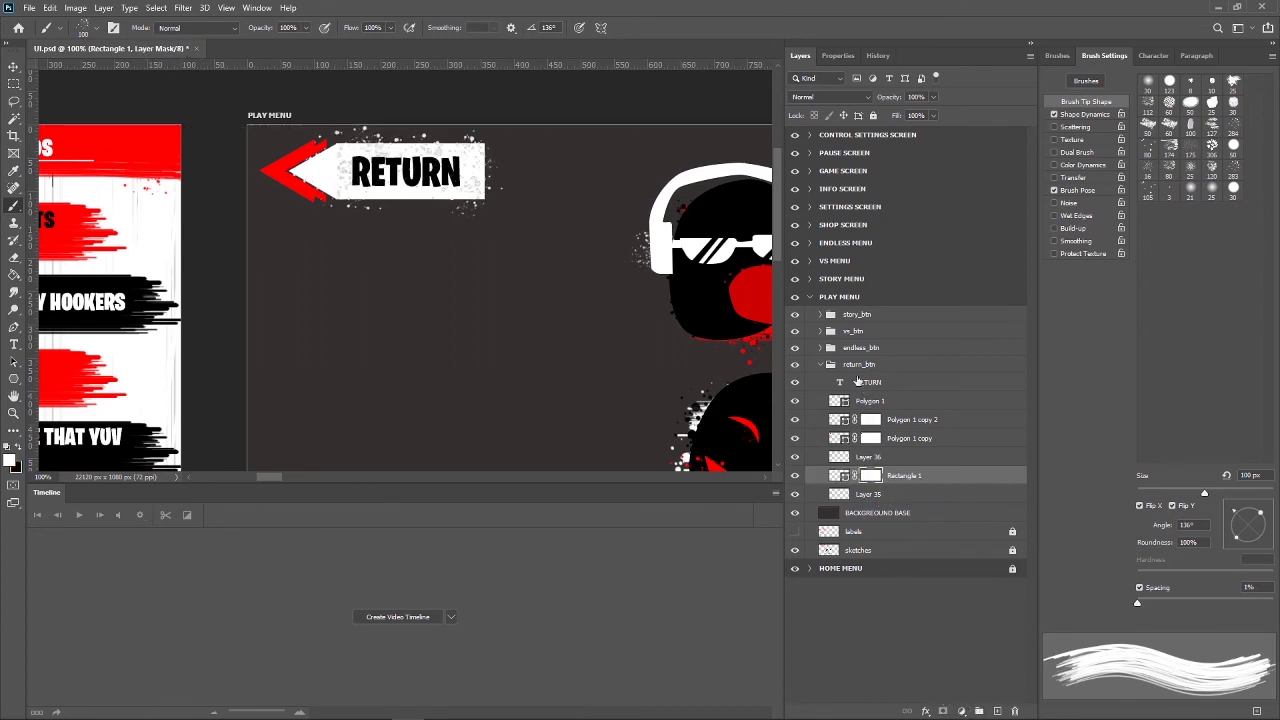
Replace Layer 36 with a new layer above Polygon 1, using a red brush at 101°.
{"action": "left_click", "coordinate": [872, 457]}
{"action": "key", "text": "Delete"}
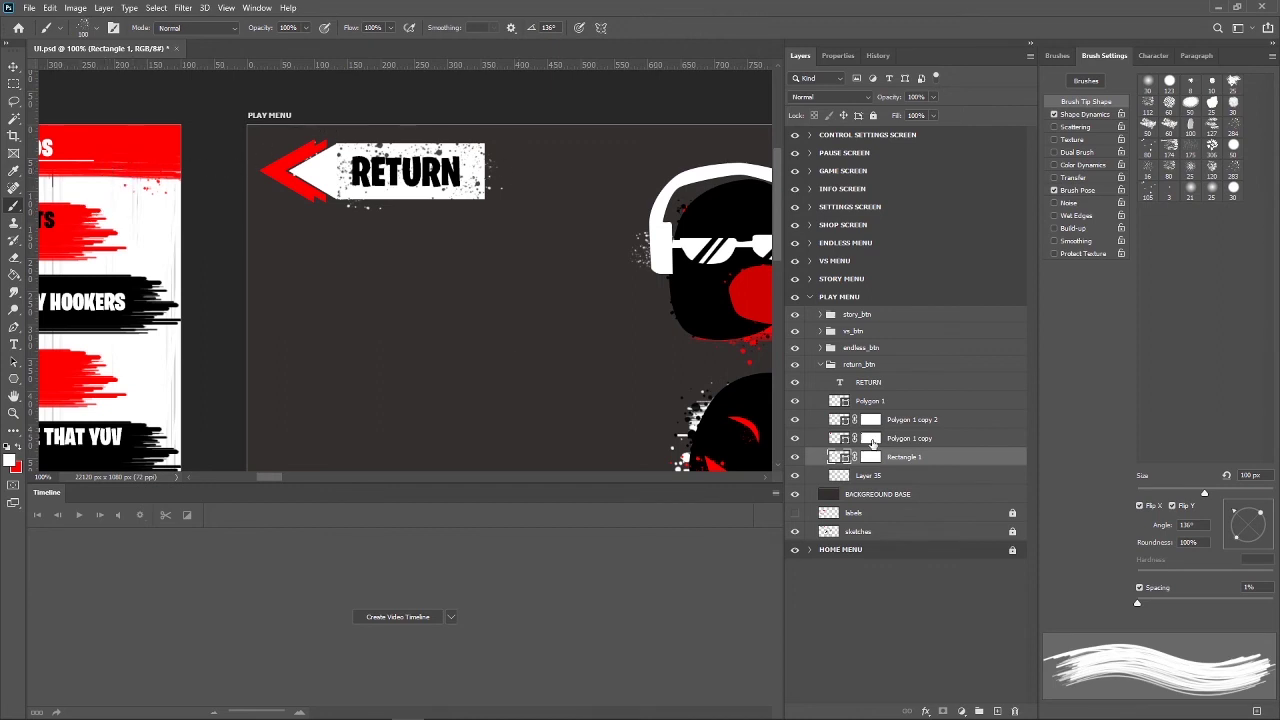
{"action": "left_click", "coordinate": [997, 711]}
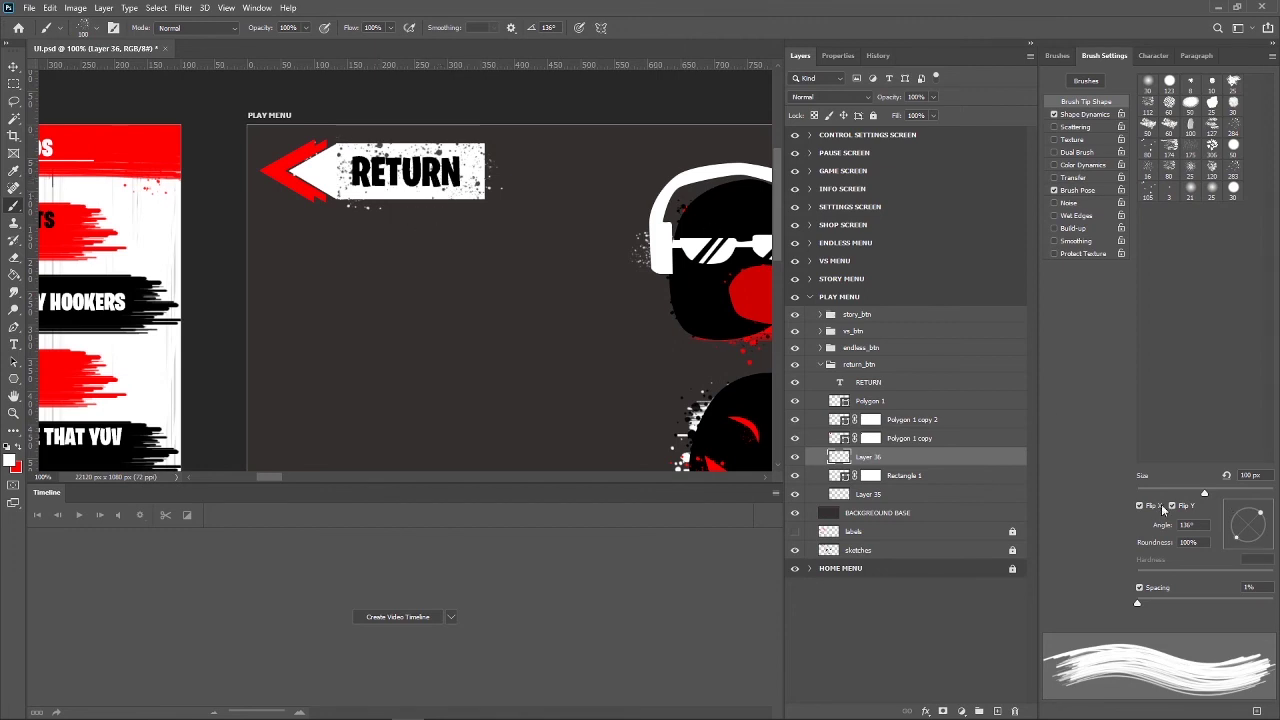
{"action": "left_click_drag", "start_coordinate": [1236, 520], "coordinate": [1242, 510]}
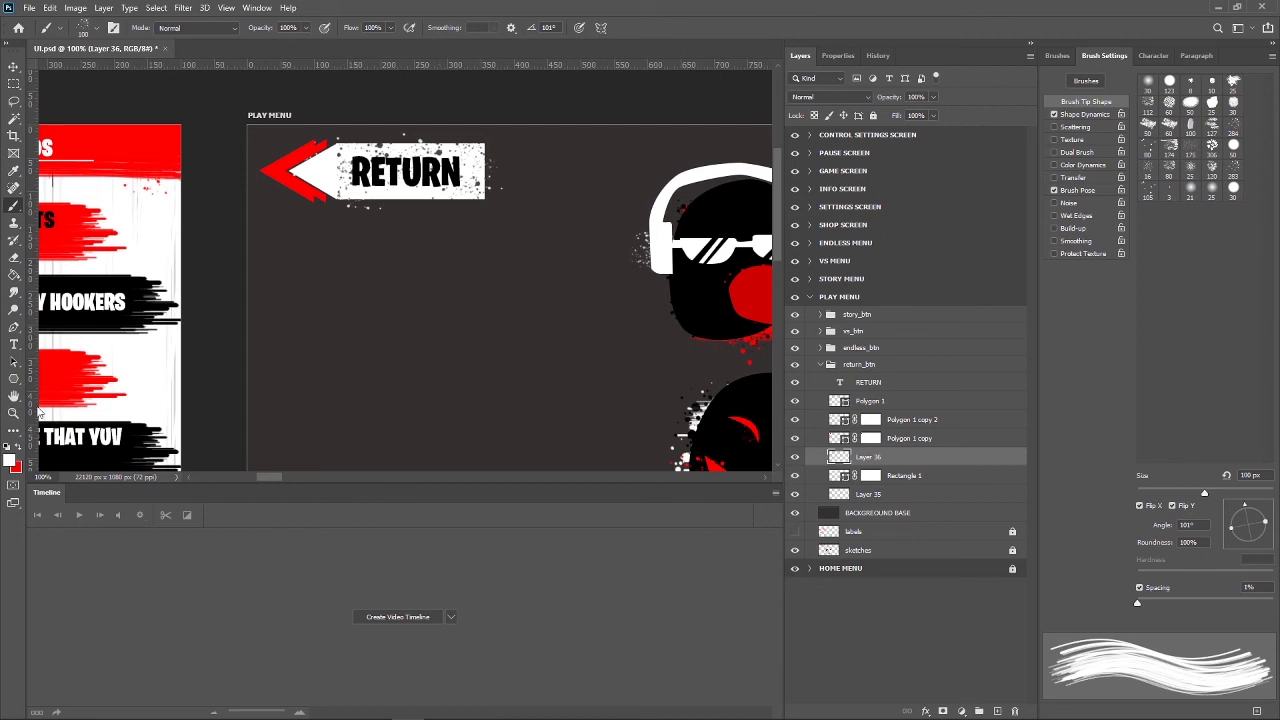
{"action": "key", "text": "x"}
{"action": "left_click_drag", "start_coordinate": [880, 456], "coordinate": [905, 466]}
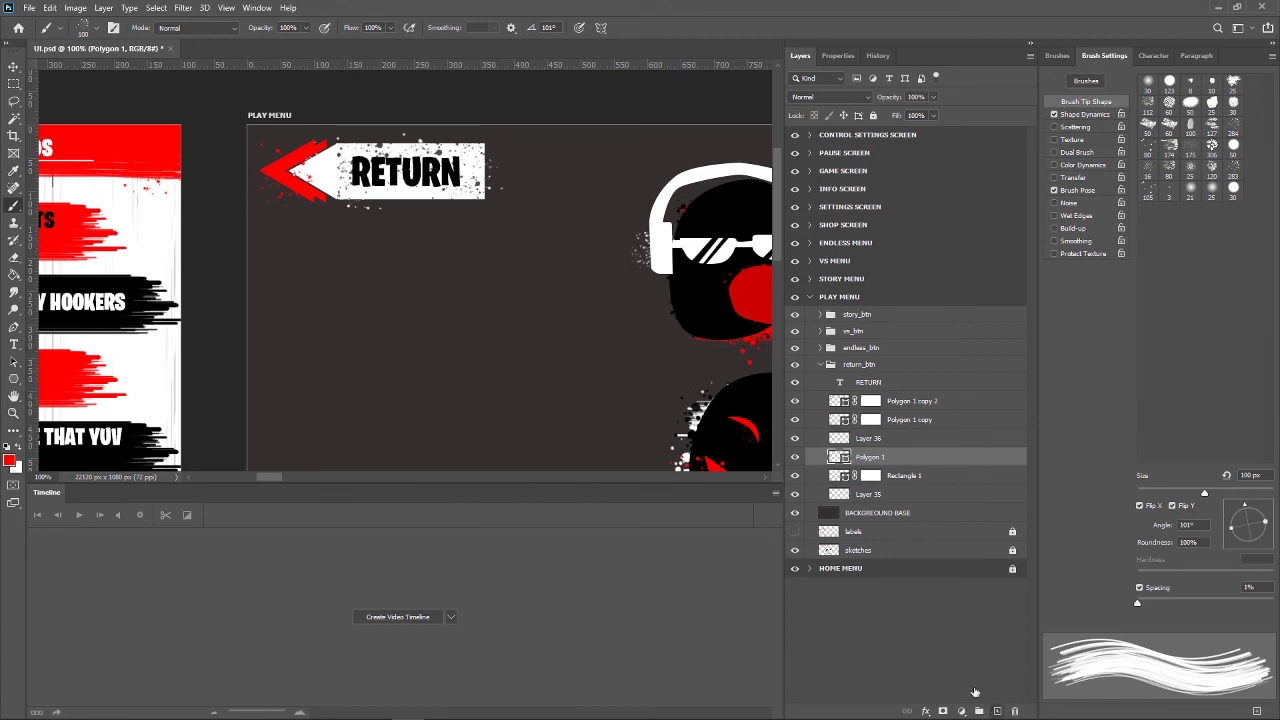
Stamp red spatter on a new layer and add a layer mask to Polygon 1.
{"action": "left_click", "coordinate": [997, 711]}
{"action": "left_click", "coordinate": [322, 176]}
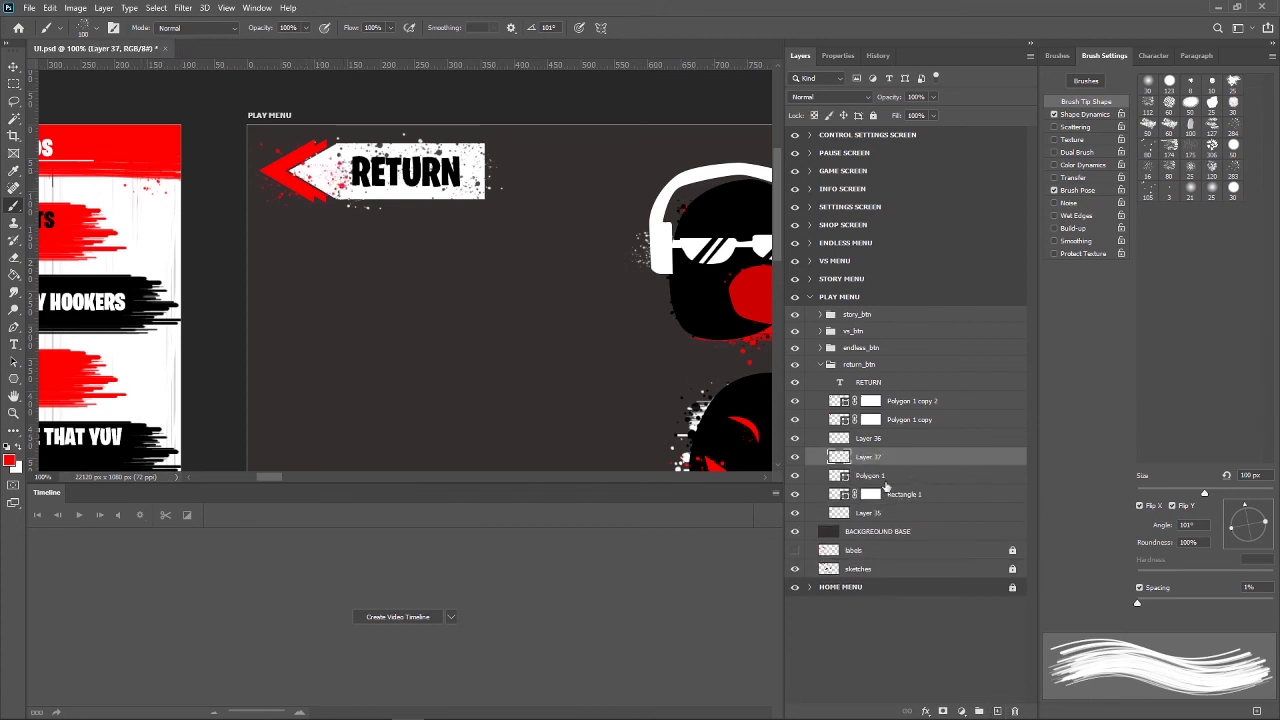
{"action": "left_click", "coordinate": [887, 479]}
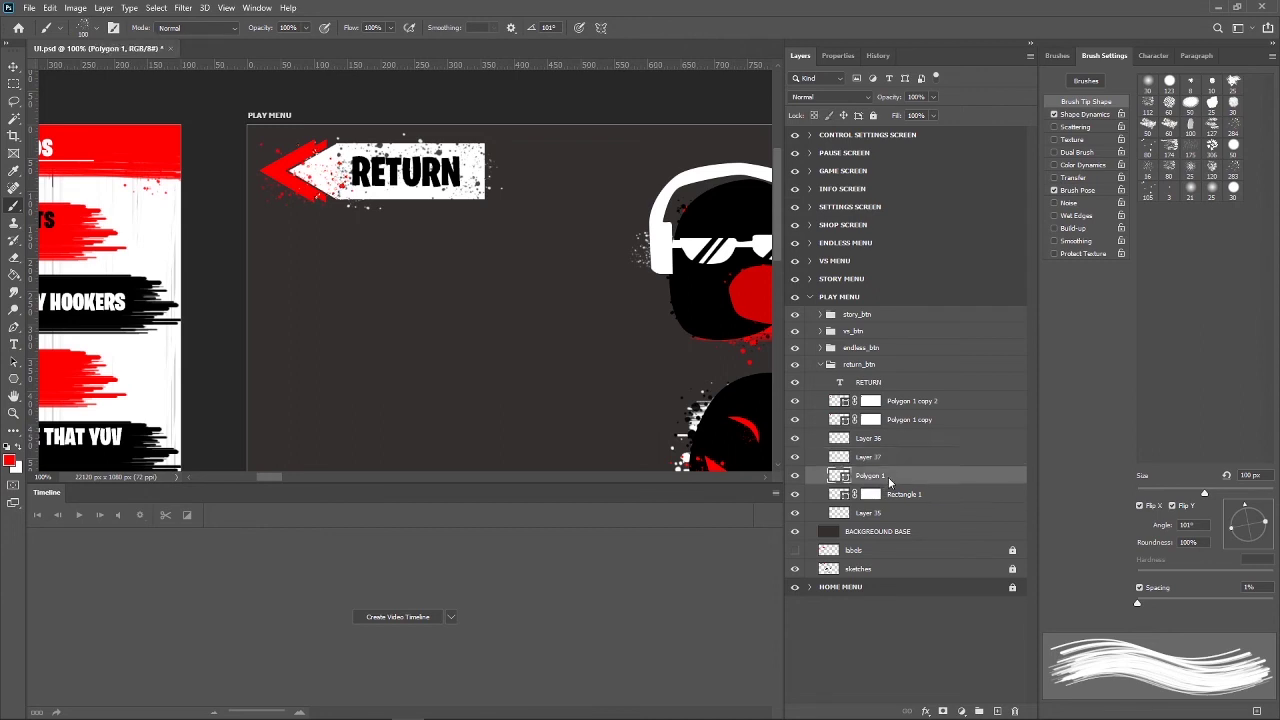
{"action": "key", "text": "ctrl+a"}
{"action": "left_click", "coordinate": [943, 711]}
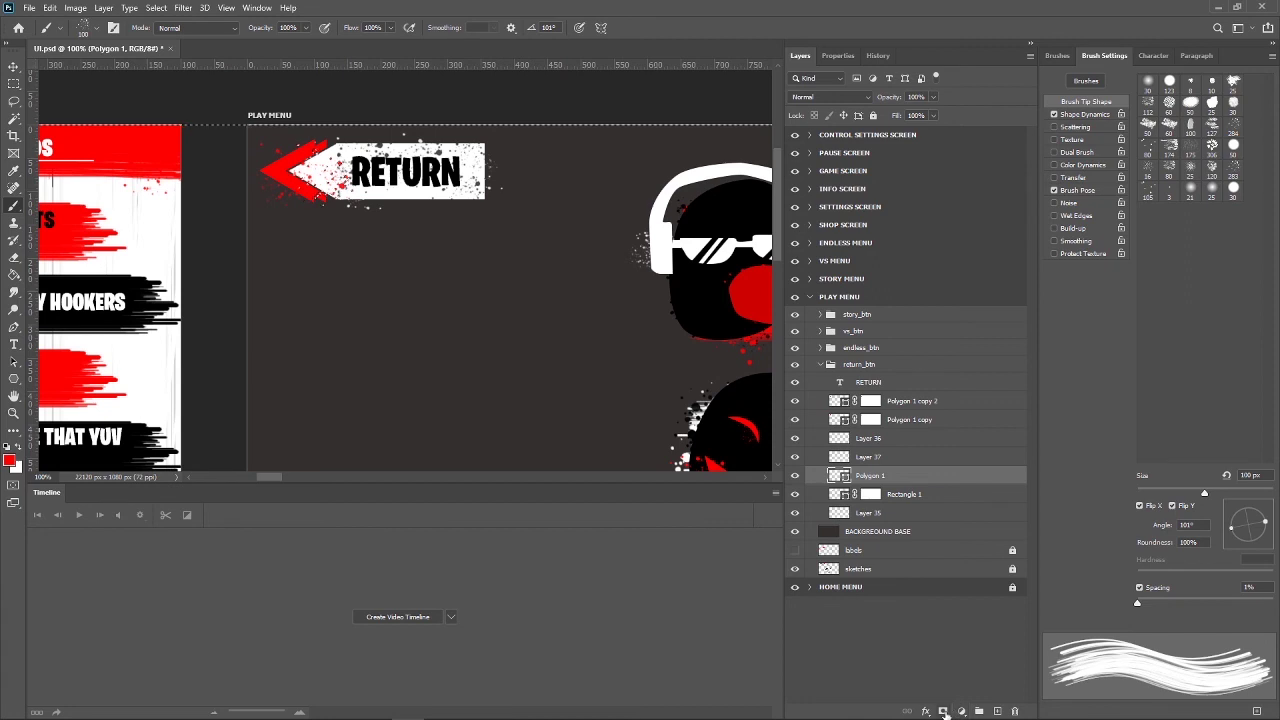
Delete Layer 37, make Layer 36 active, and open the foreground colour picker.
{"action": "left_click", "coordinate": [893, 460]}
{"action": "key", "text": "Delete"}
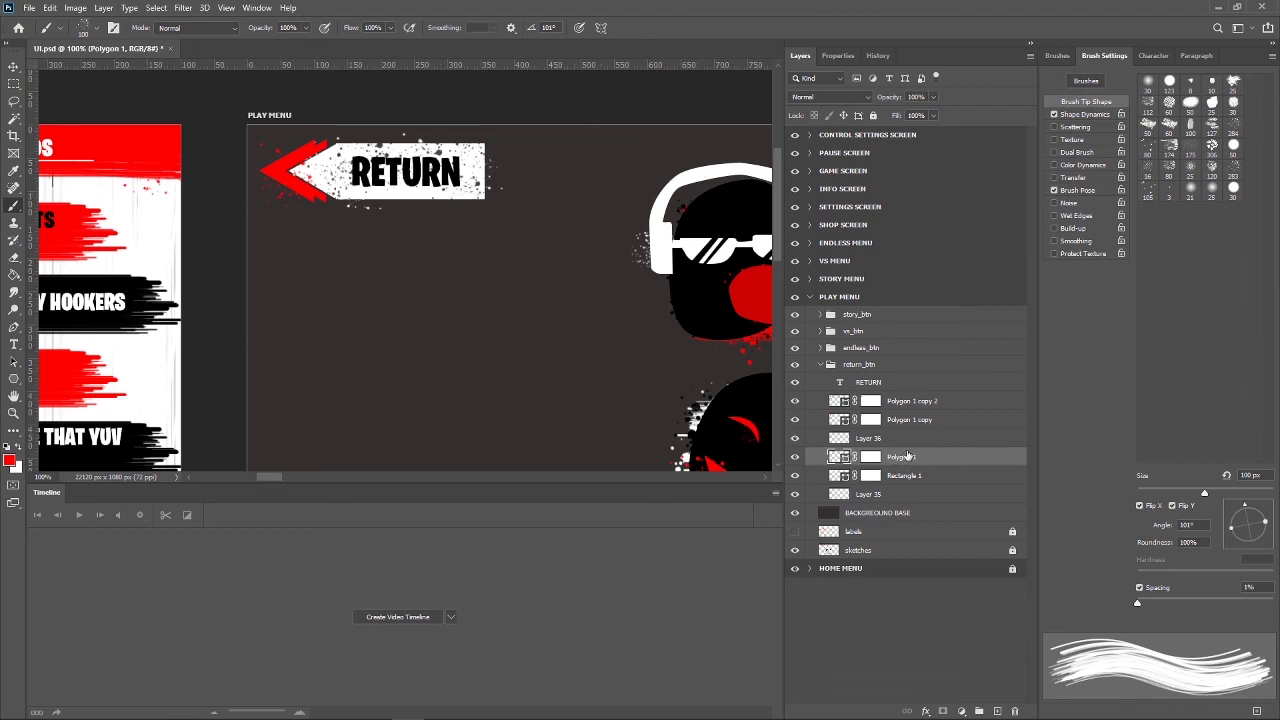
{"action": "left_click", "coordinate": [877, 438]}
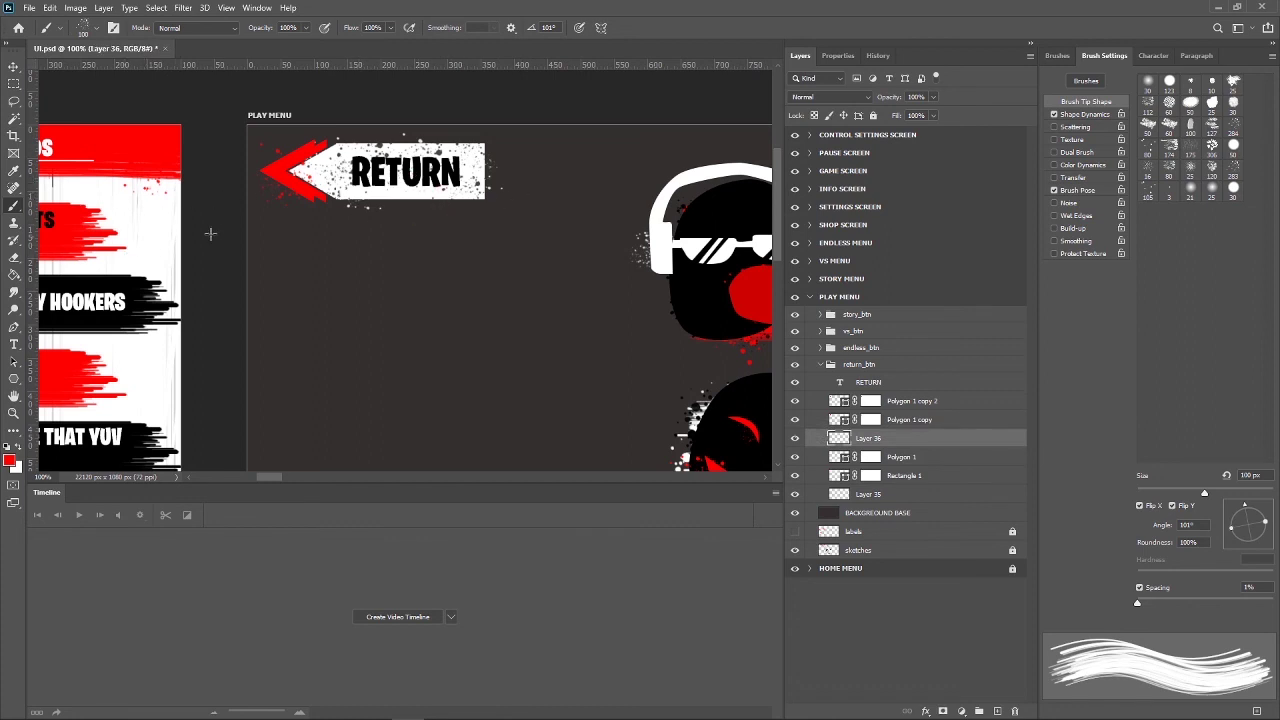
{"action": "left_click", "coordinate": [20, 447]}
{"action": "left_click", "coordinate": [11, 459]}
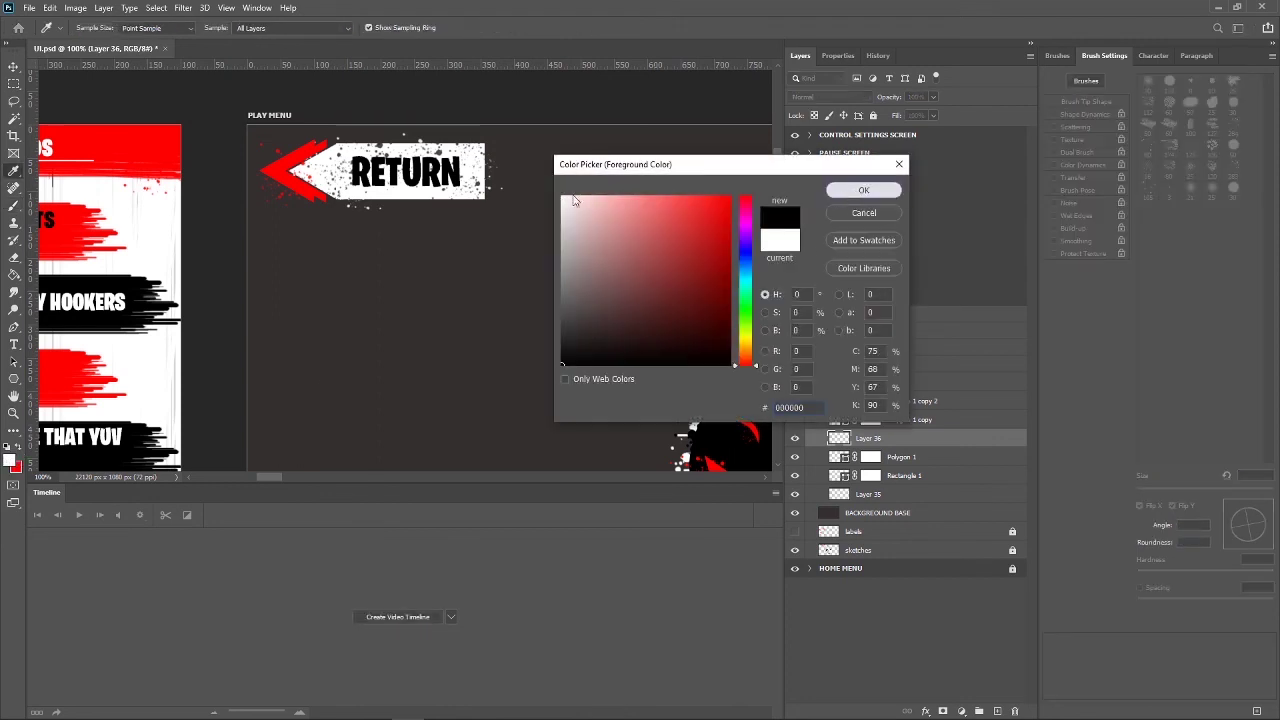
Set black as the paint colour and dab black spatter on the RETURN sign's white panel.
{"action": "left_click", "coordinate": [863, 190]}
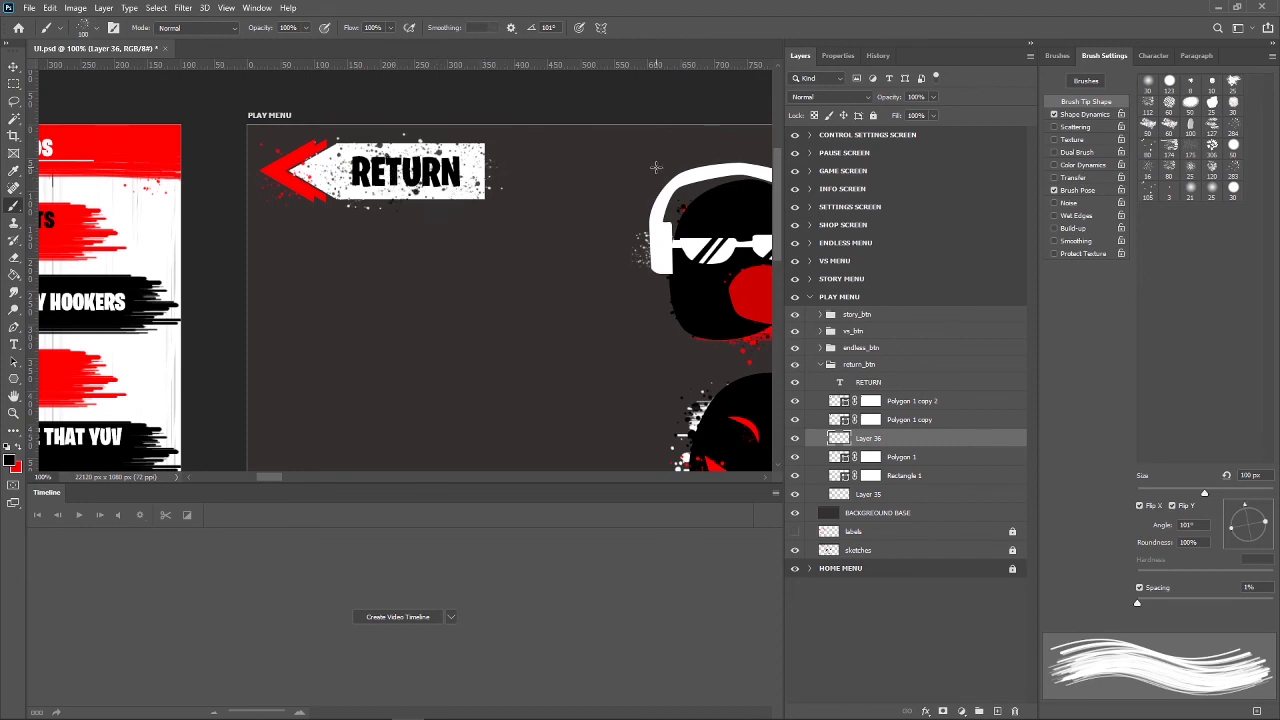
{"action": "key", "text": "ctrl+minus"}
{"action": "key", "text": "ctrl+plus"}
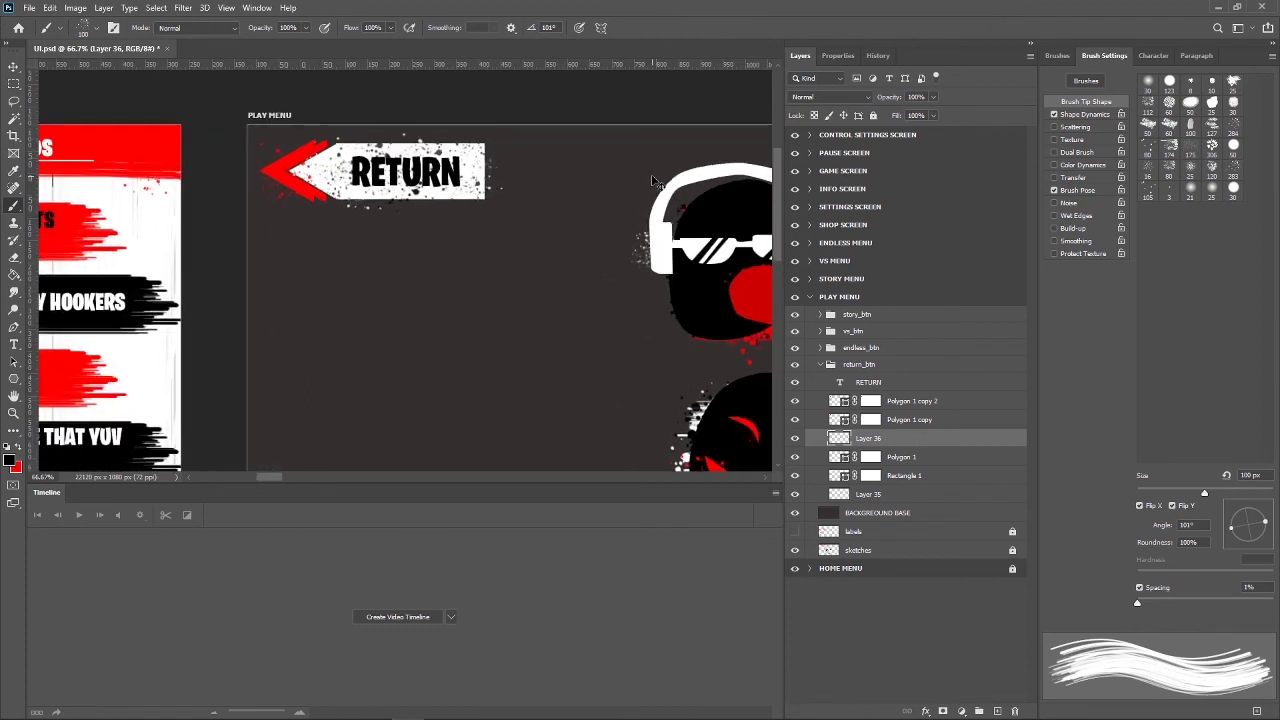
{"action": "key", "text": "ctrl+plus"}
{"action": "scroll", "coordinate": [654, 229], "scroll_direction": "up", "scroll_amount": 1}
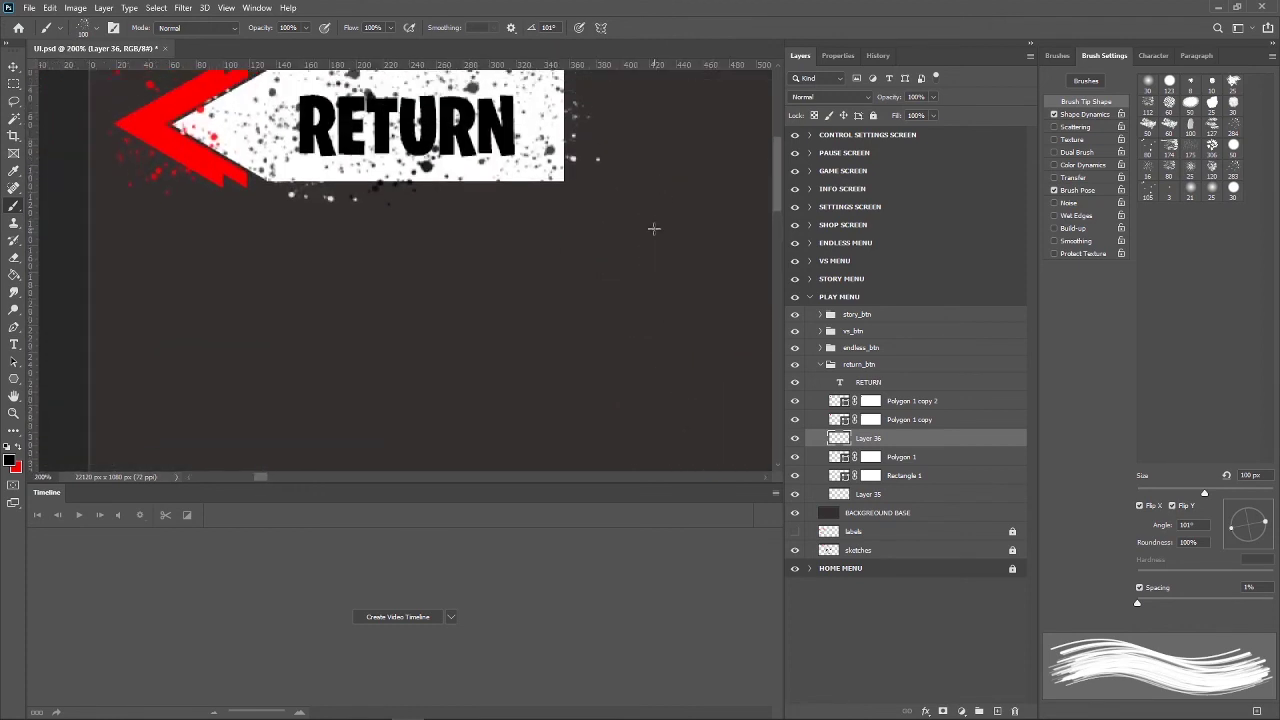
{"action": "scroll", "coordinate": [654, 229], "scroll_direction": "up", "scroll_amount": 2}
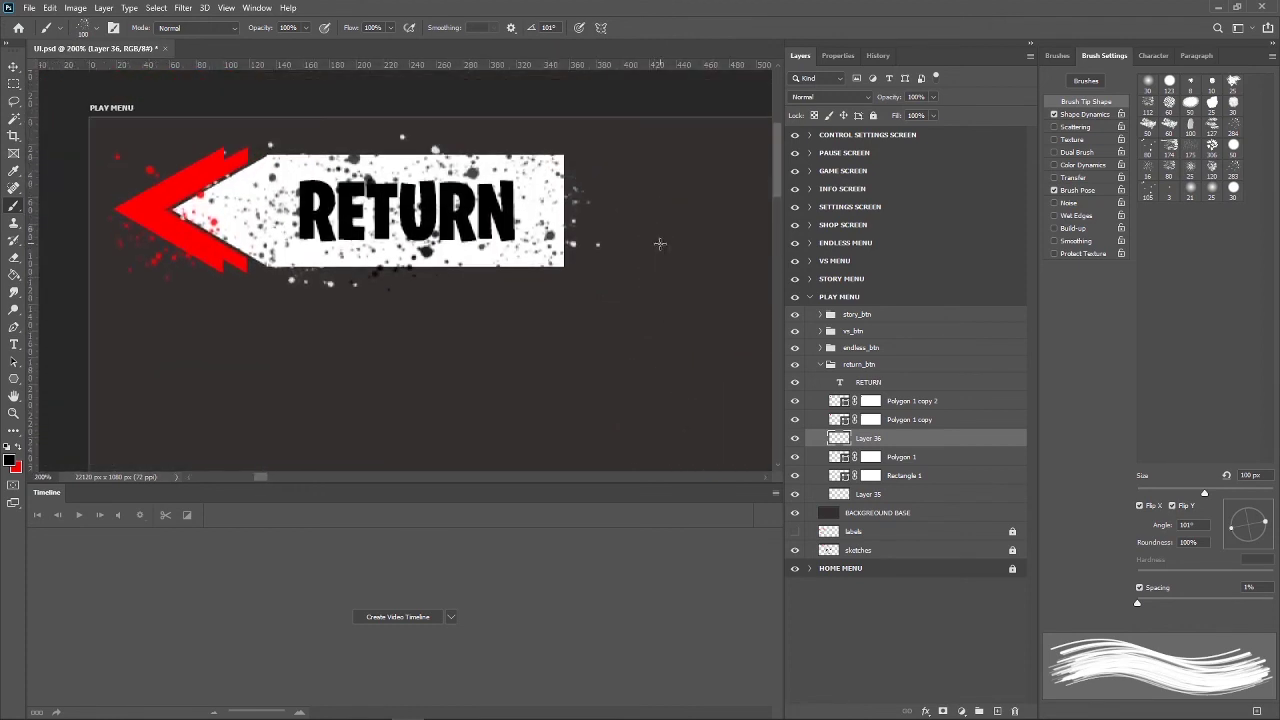
{"action": "left_click", "coordinate": [236, 183]}
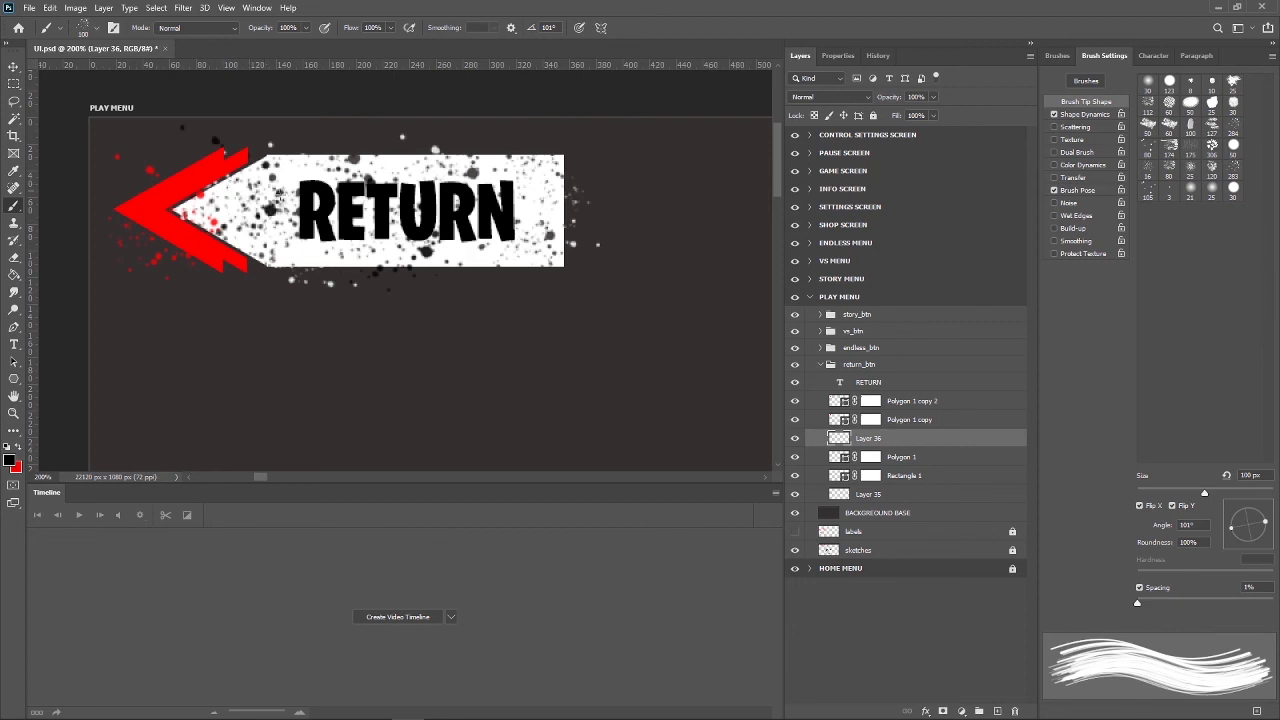
{"action": "key", "text": "ctrl+z"}
{"action": "left_click", "coordinate": [236, 220]}
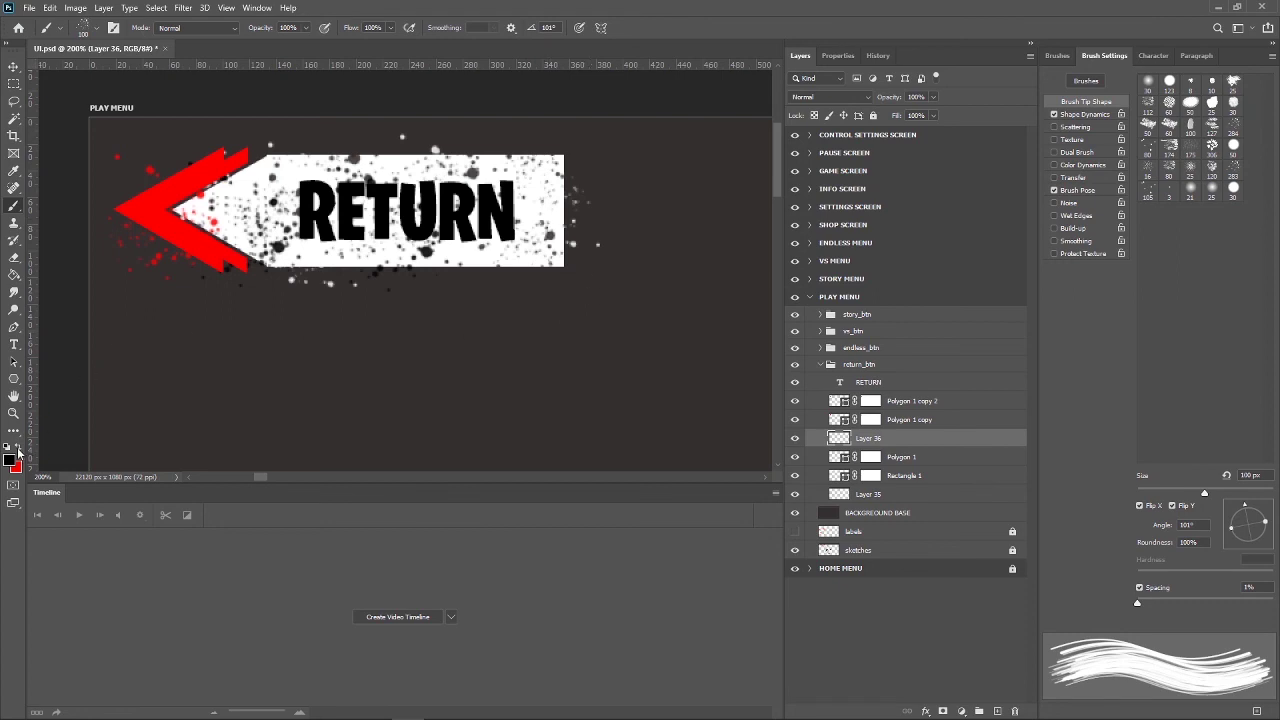
Spray red spatter over the sign's left part and shrink the brush to 66 px.
{"action": "left_click", "coordinate": [18, 449]}
{"action": "left_click_drag", "start_coordinate": [174, 188], "coordinate": [257, 220]}
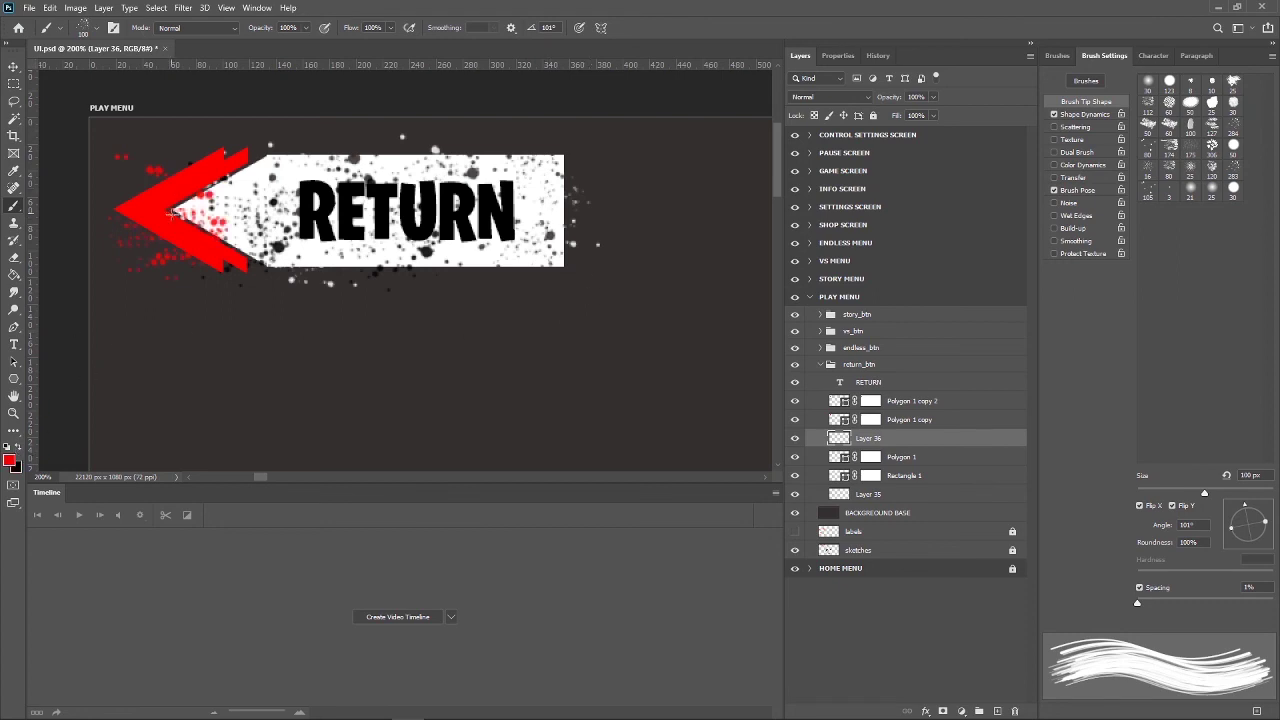
{"action": "key", "text": "ctrl+z"}
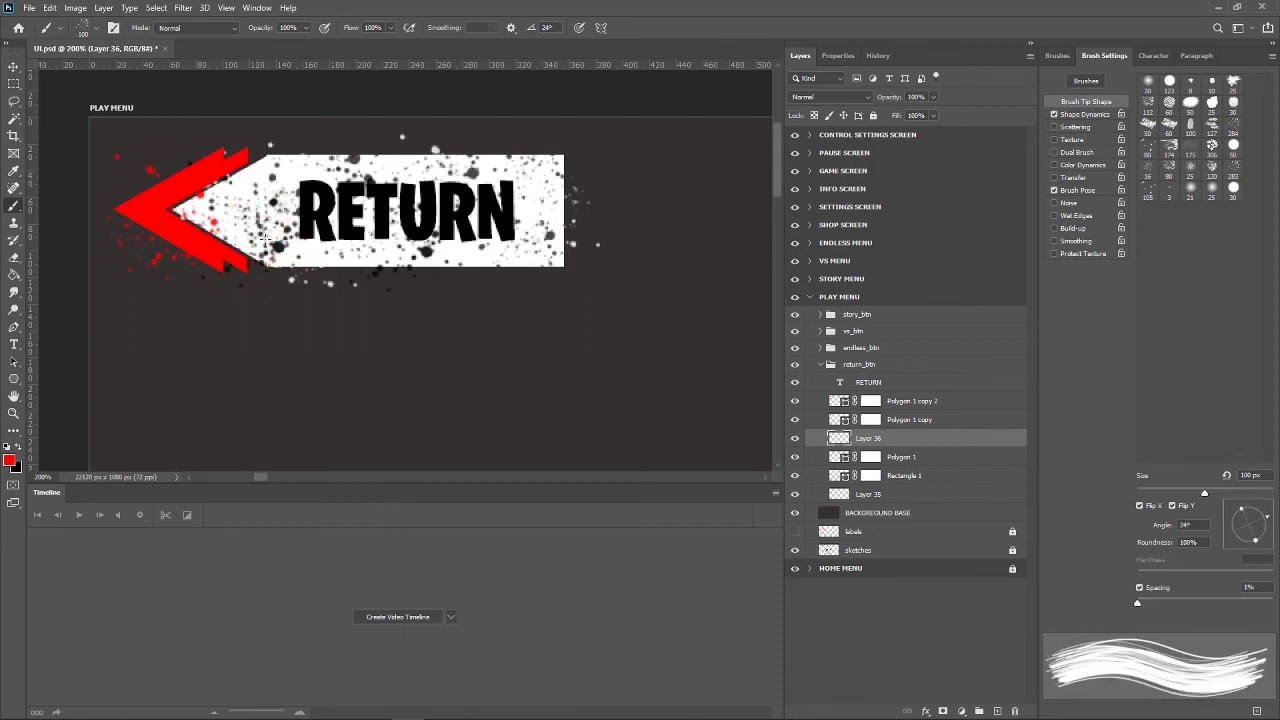
{"action": "left_click", "coordinate": [95, 35]}
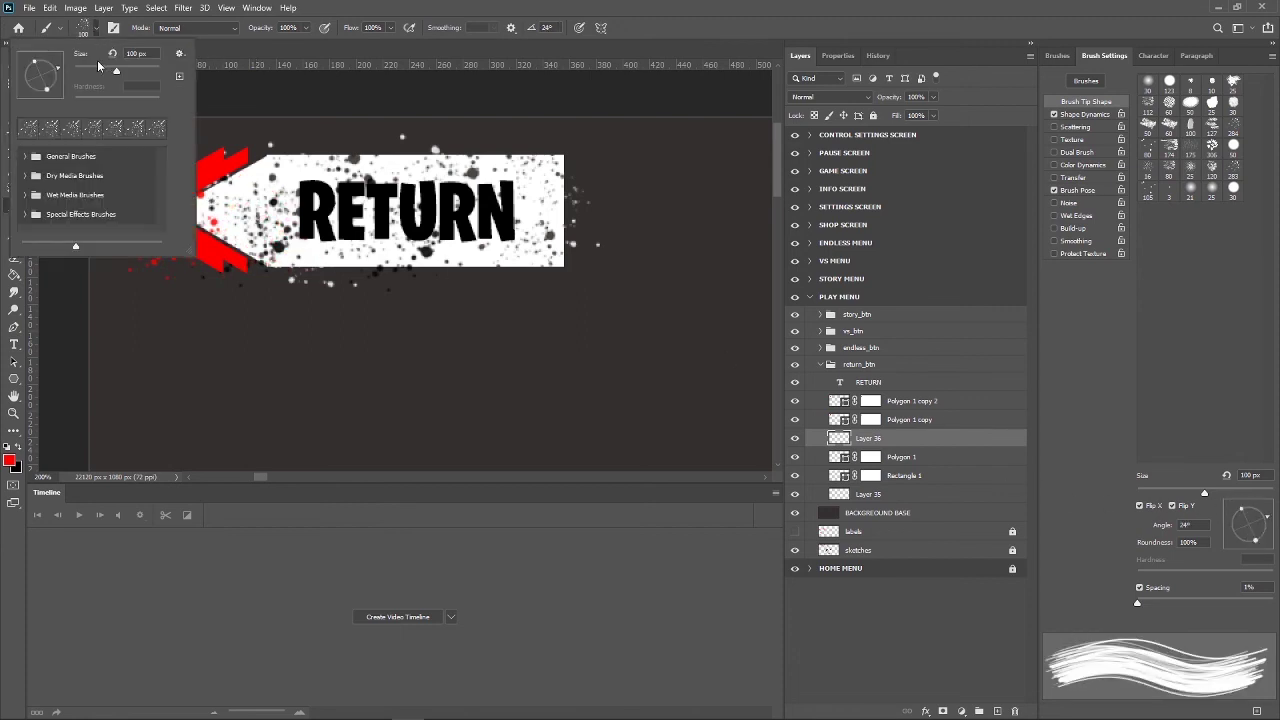
{"action": "key", "text": "Return"}
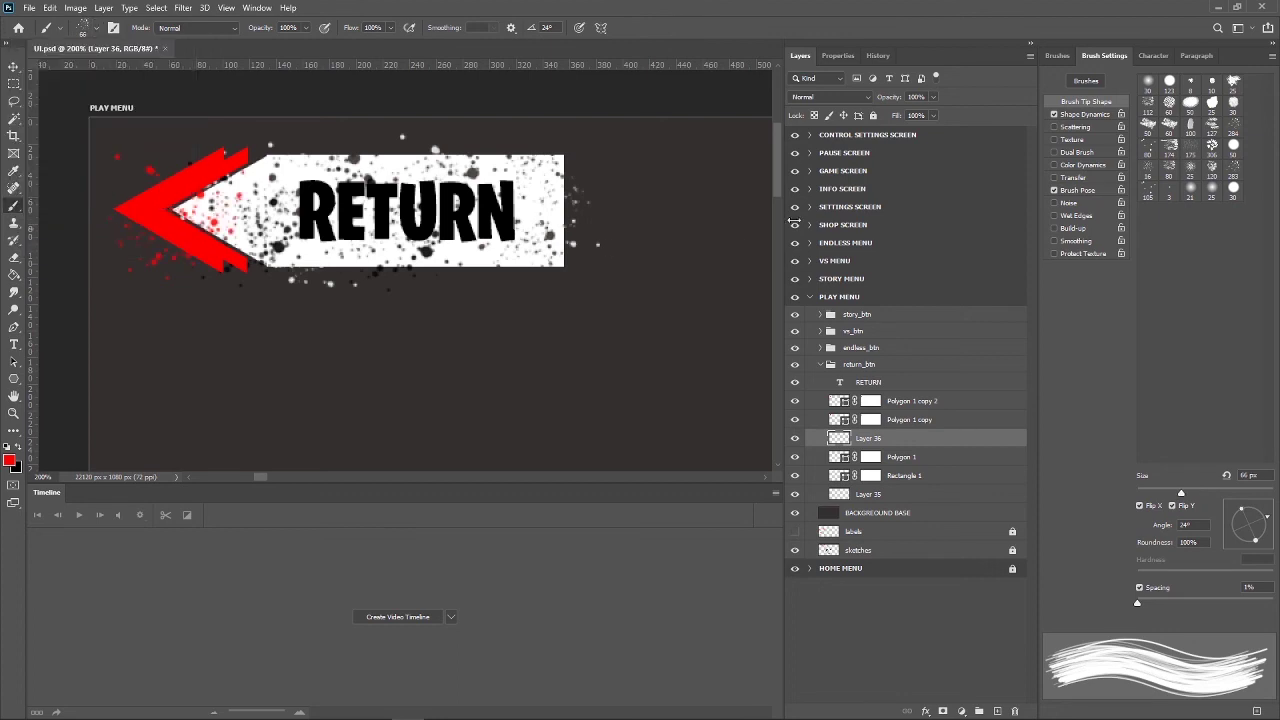
Dab white spatter below the sign's lower-right corner, then rotate the brush to 159°.
{"action": "left_click", "coordinate": [9, 460]}
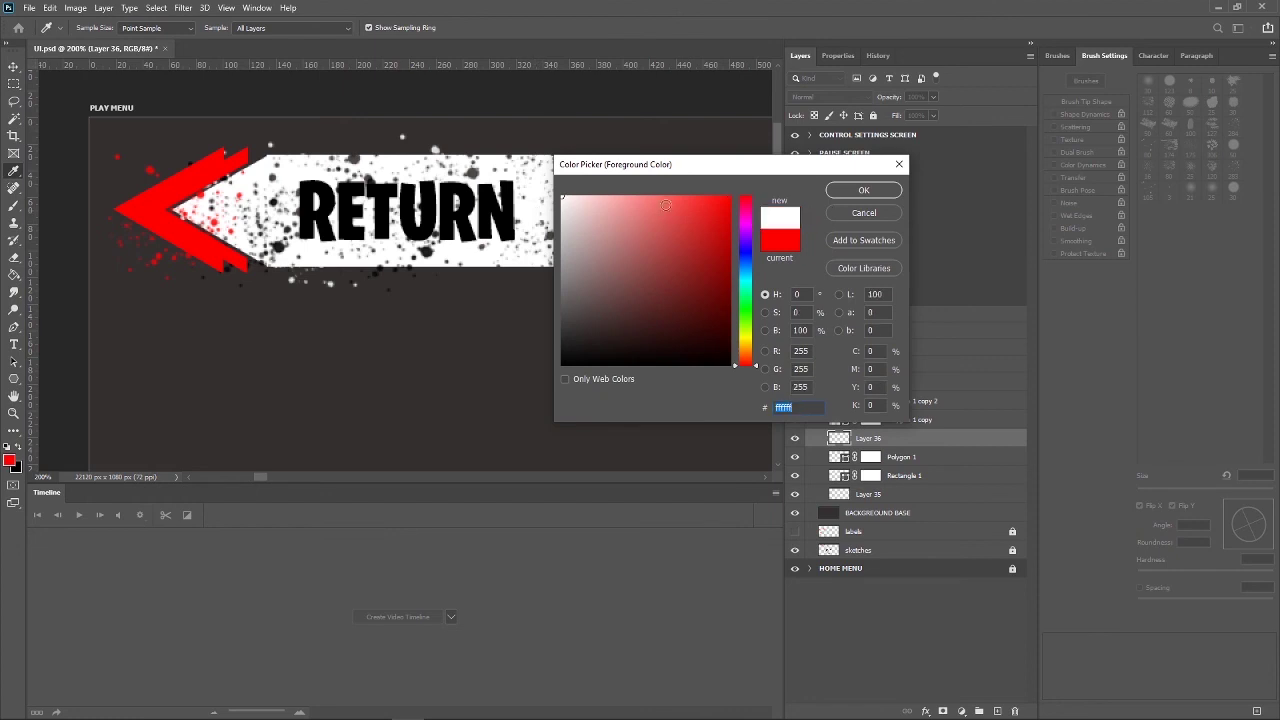
{"action": "left_click", "coordinate": [862, 191]}
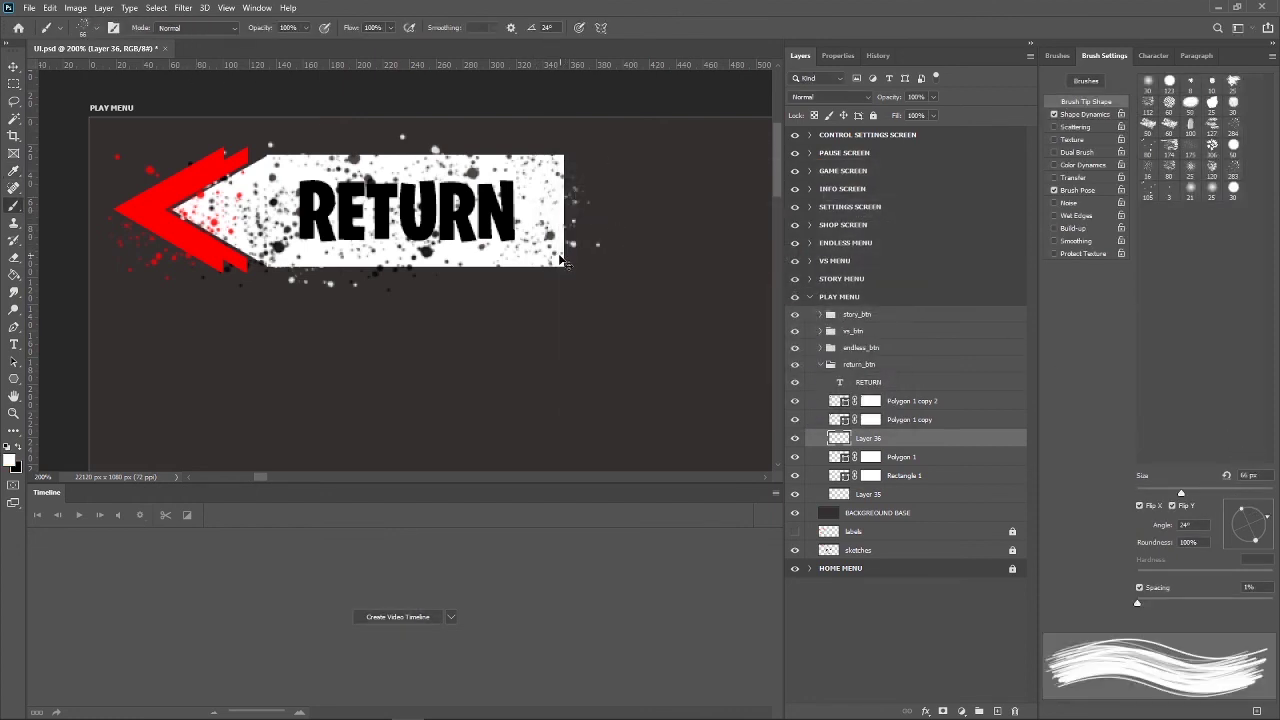
{"action": "left_click", "coordinate": [543, 263]}
{"action": "left_click_drag", "start_coordinate": [1261, 514], "coordinate": [1224, 516]}
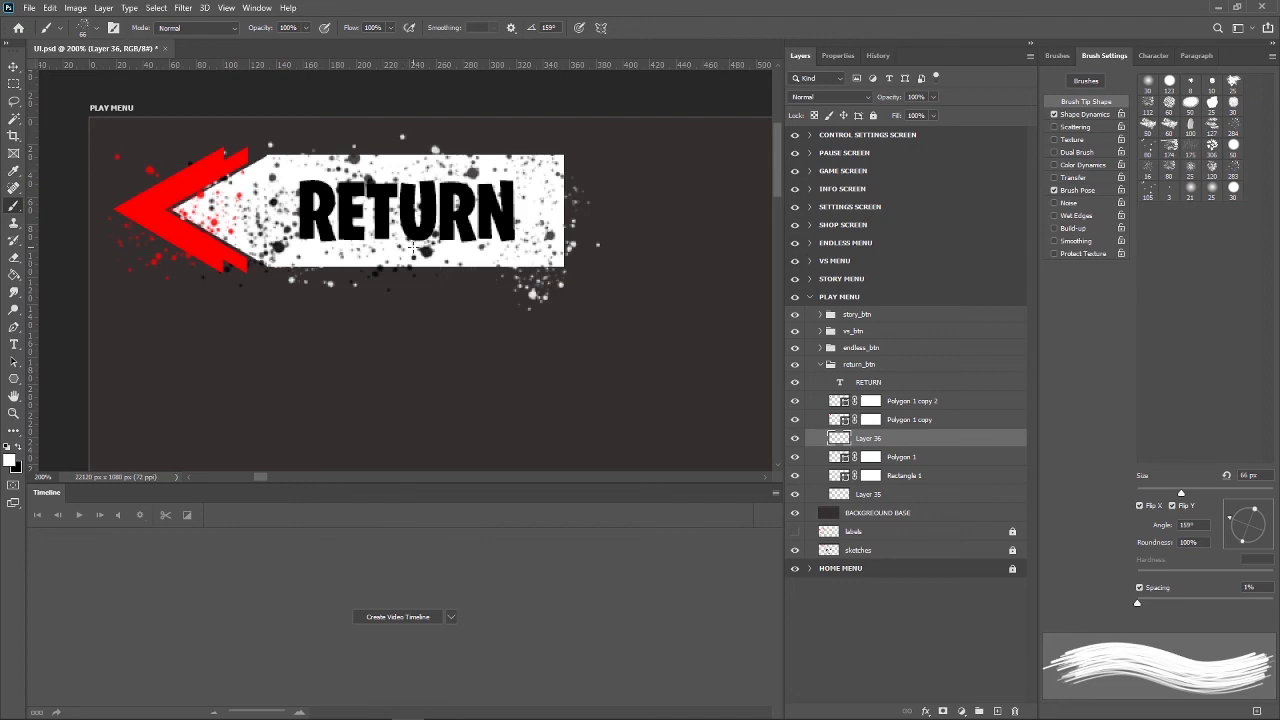
Zoom out and toggle the visibility of the STORY MENU and PLAY MENU groups.
{"action": "scroll", "coordinate": [505, 240], "scroll_direction": "down", "scroll_amount": 1}
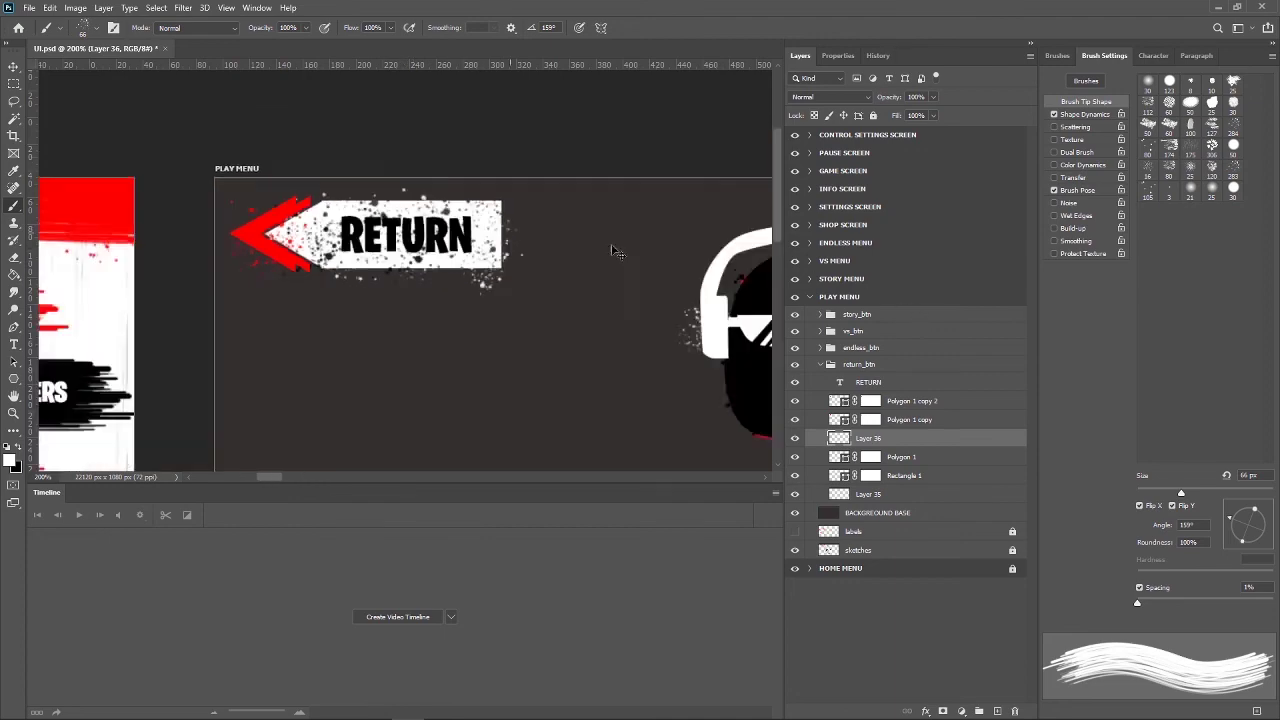
{"action": "scroll", "coordinate": [495, 255], "scroll_direction": "down", "scroll_amount": 1}
{"action": "scroll", "coordinate": [480, 275], "scroll_direction": "down", "scroll_amount": 1}
{"action": "scroll", "coordinate": [656, 283], "scroll_direction": "down", "scroll_amount": 1}
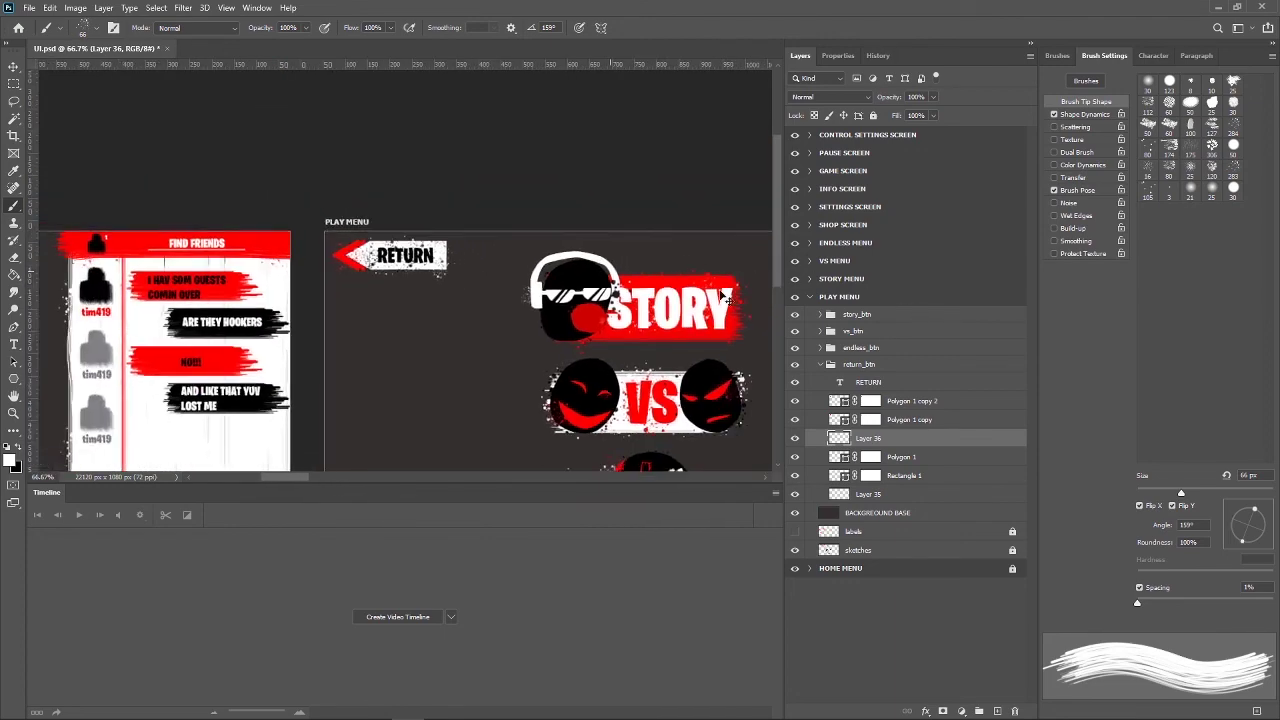
{"action": "scroll", "coordinate": [700, 310], "scroll_direction": "down", "scroll_amount": 1}
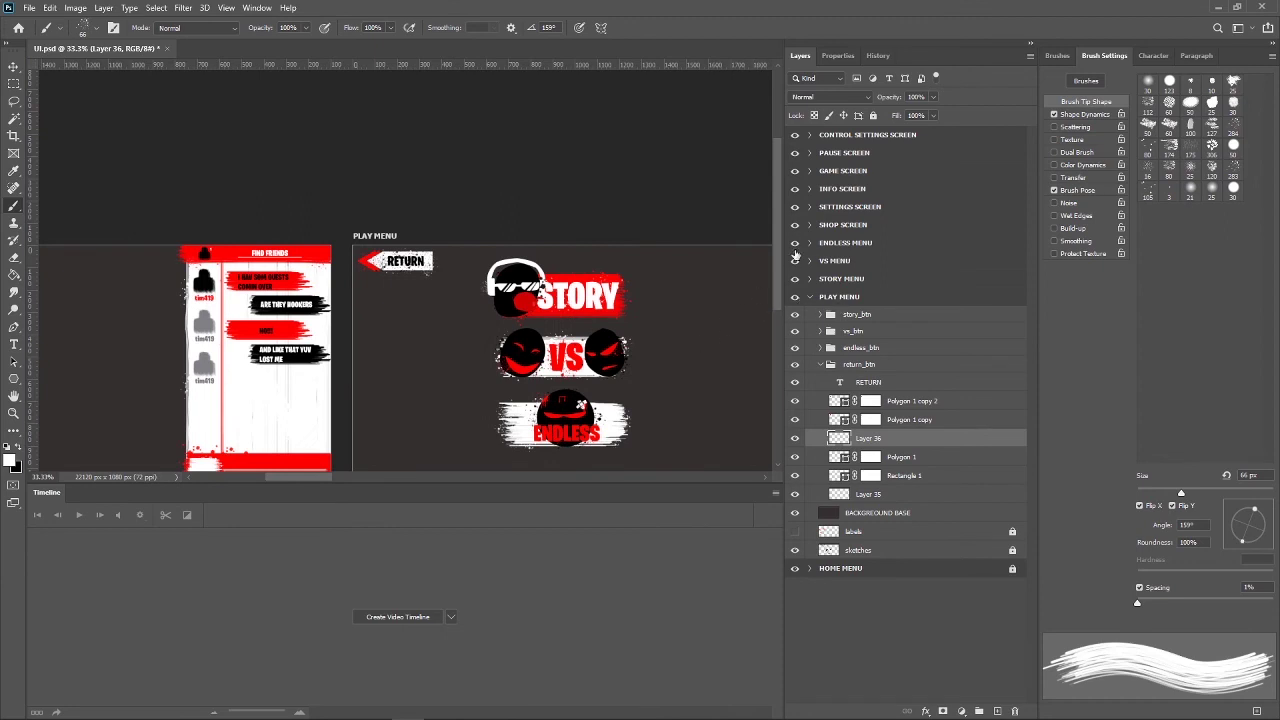
{"action": "left_click", "coordinate": [794, 279]}
{"action": "left_click", "coordinate": [794, 297]}
{"action": "left_click", "coordinate": [794, 279]}
{"action": "left_click_drag", "start_coordinate": [778, 265], "coordinate": [776, 296]}
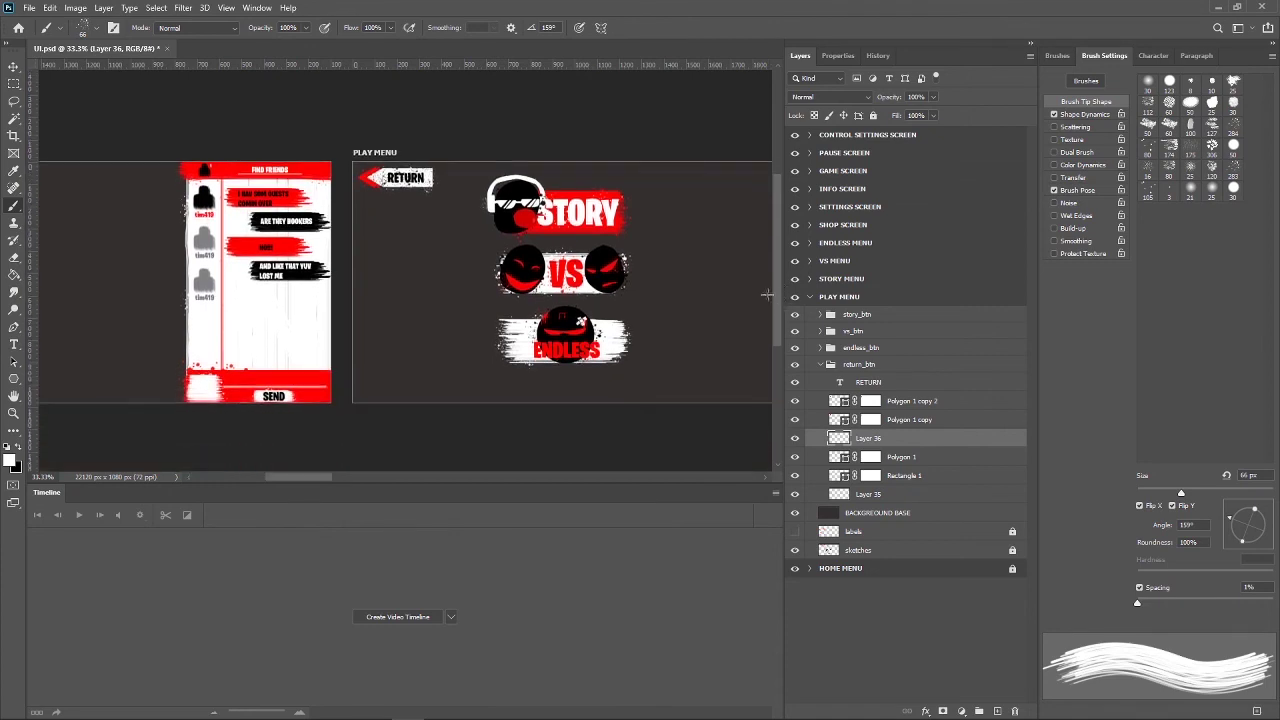
{"action": "left_click_drag", "start_coordinate": [312, 481], "coordinate": [333, 482]}
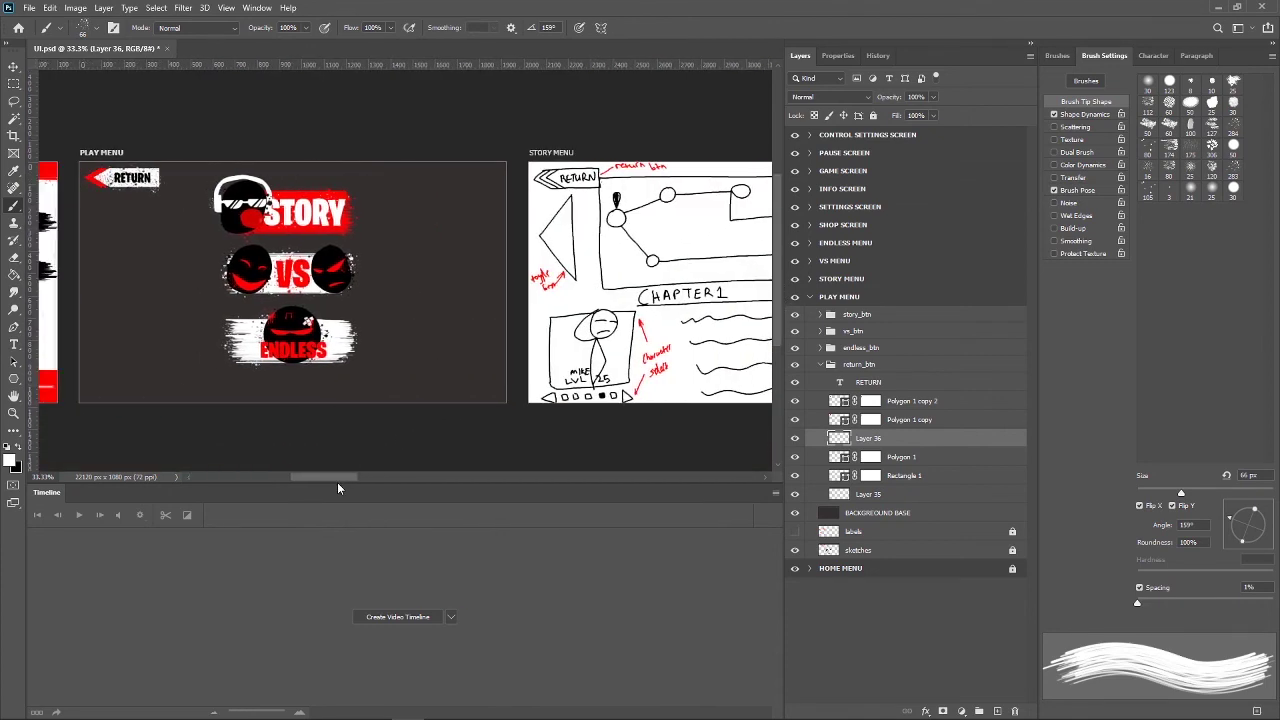
Switch to the Move tool, zoom to 100% on the RETURN button, and target the top of return_btn.
{"action": "left_click", "coordinate": [13, 66]}
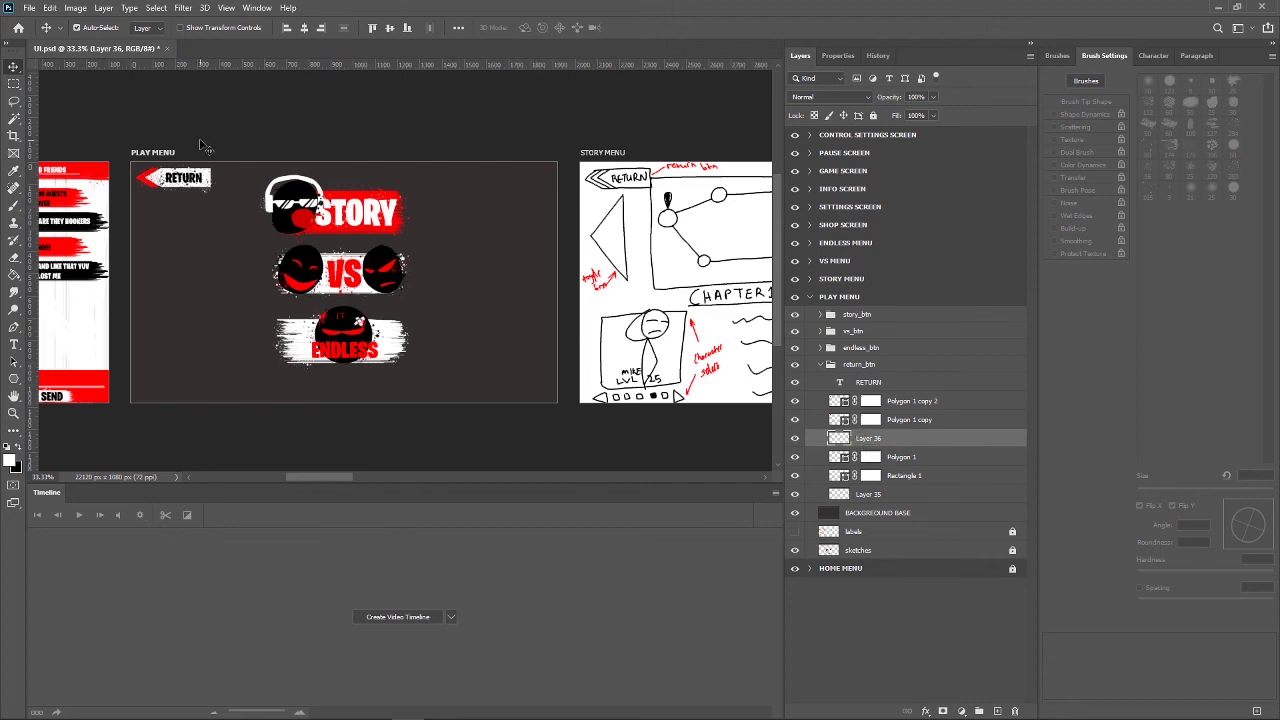
{"action": "key", "text": "ctrl+plus"}
{"action": "scroll", "coordinate": [190, 210], "scroll_direction": "down", "scroll_amount": 1}
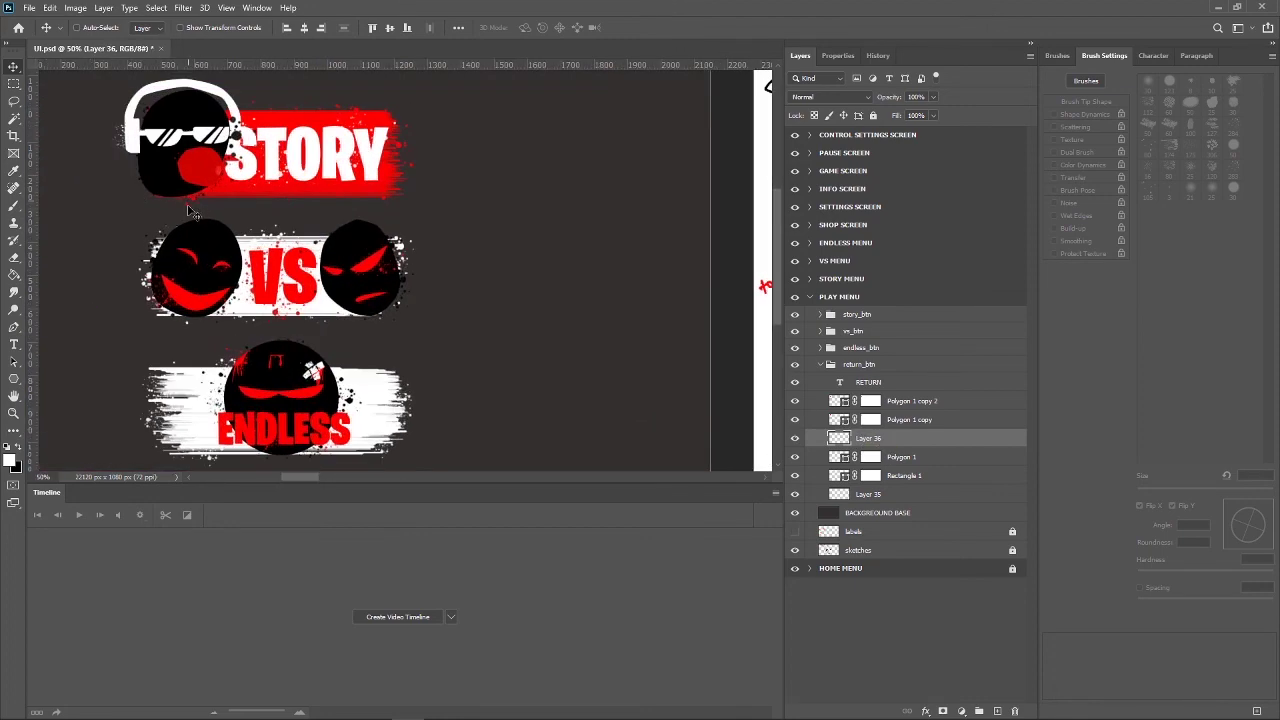
{"action": "scroll", "coordinate": [192, 212], "scroll_direction": "up", "scroll_amount": 2}
{"action": "scroll", "coordinate": [300, 350], "scroll_direction": "up", "scroll_amount": 2}
{"action": "key", "text": "ctrl+plus"}
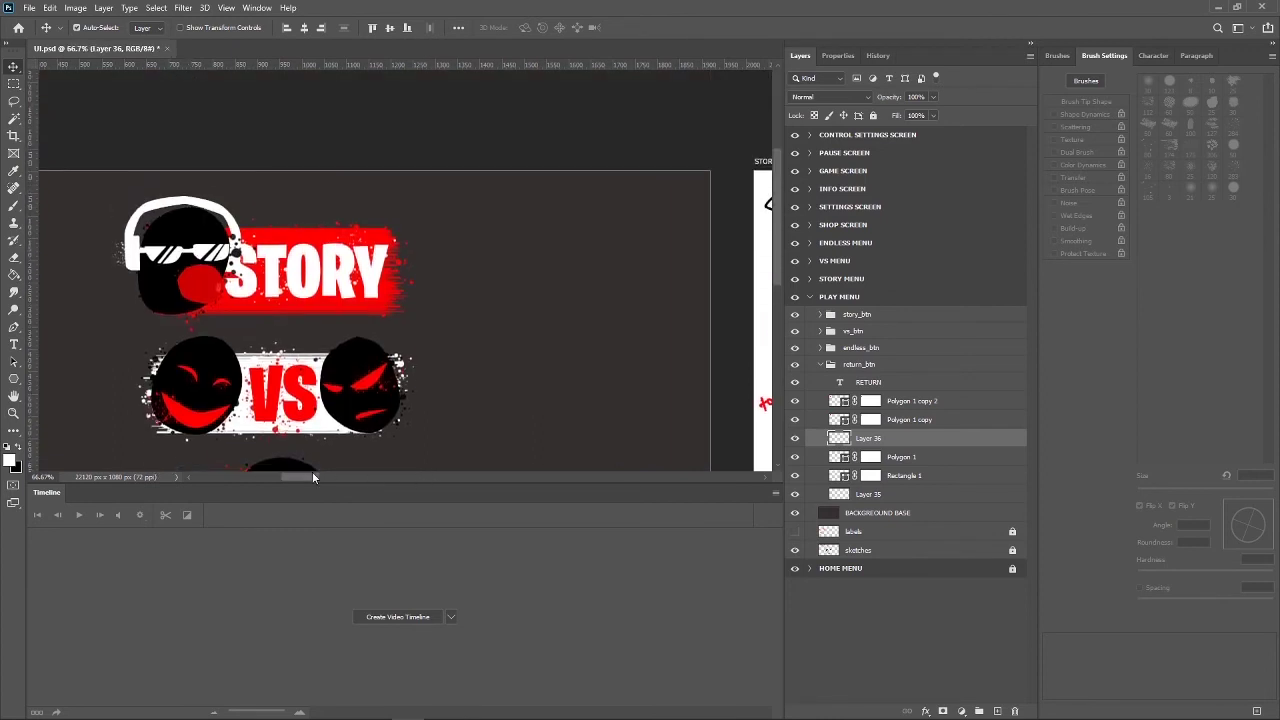
{"action": "left_click_drag", "start_coordinate": [308, 481], "coordinate": [291, 482]}
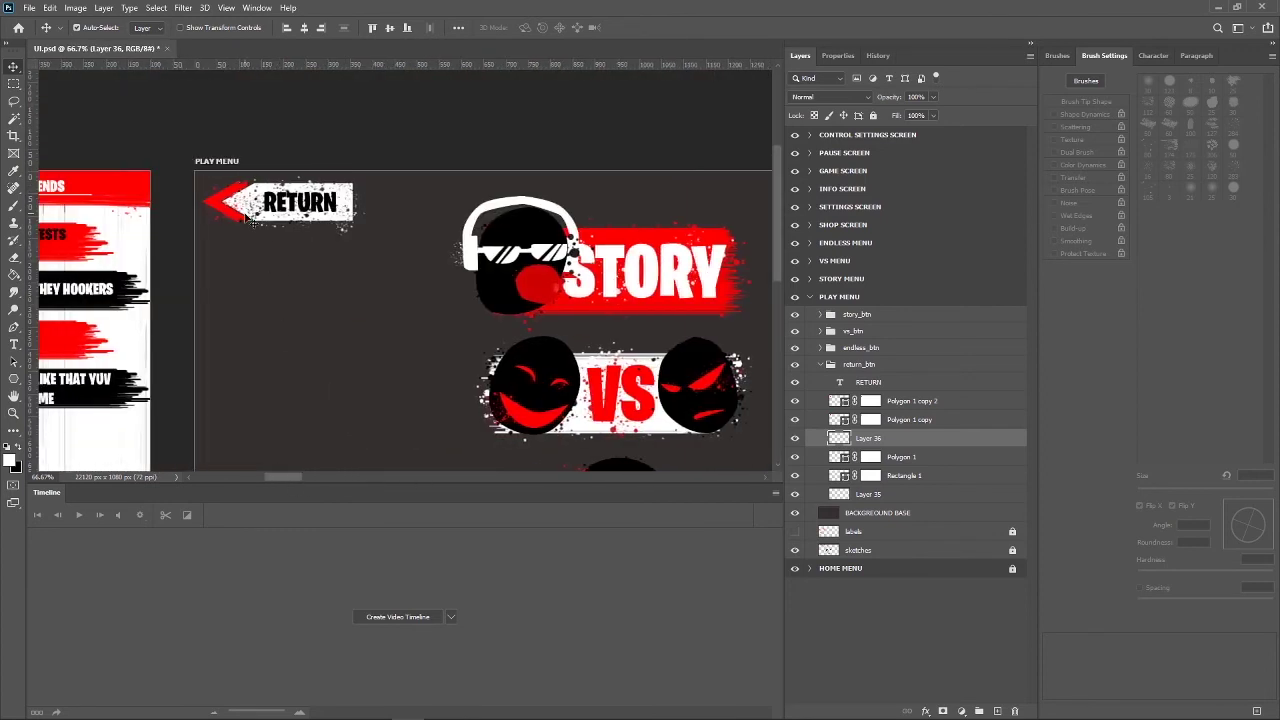
{"action": "scroll", "coordinate": [245, 217], "scroll_direction": "up", "scroll_amount": 1}
{"action": "scroll", "coordinate": [245, 217], "scroll_direction": "down", "scroll_amount": 1}
{"action": "key", "text": "ctrl+plus"}
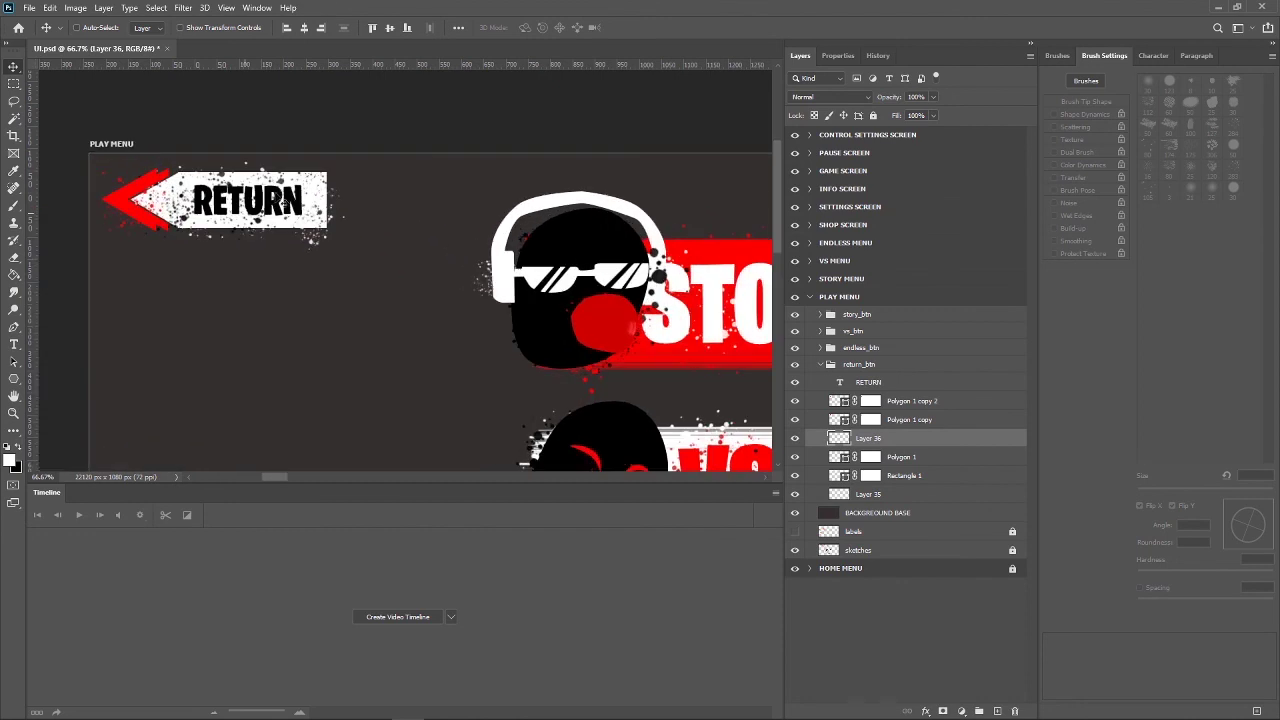
{"action": "scroll", "coordinate": [260, 240], "scroll_direction": "up", "scroll_amount": 1}
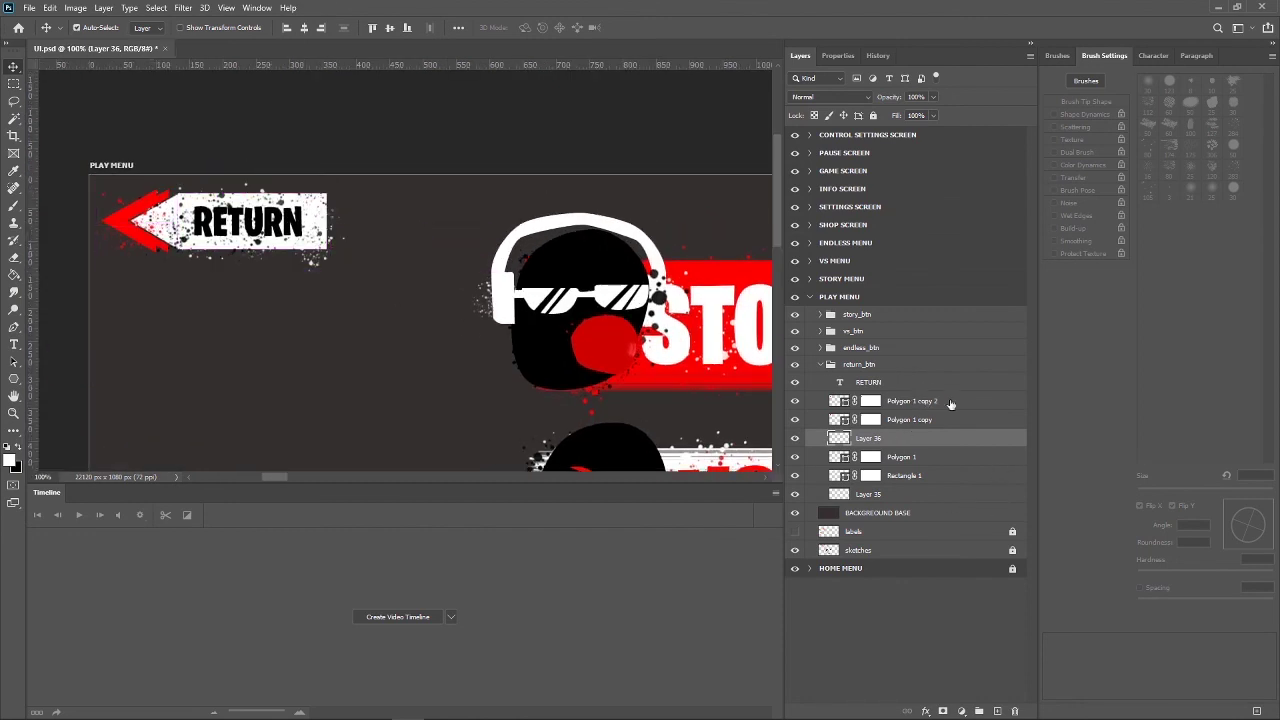
{"action": "key", "text": "alt+bracketright"}
{"action": "key", "text": "alt+bracketright"}
{"action": "key", "text": "alt+bracketright"}
Add a new layer above RETURN and try 150 px white streaks, undoing them.
{"action": "left_click", "coordinate": [997, 711]}
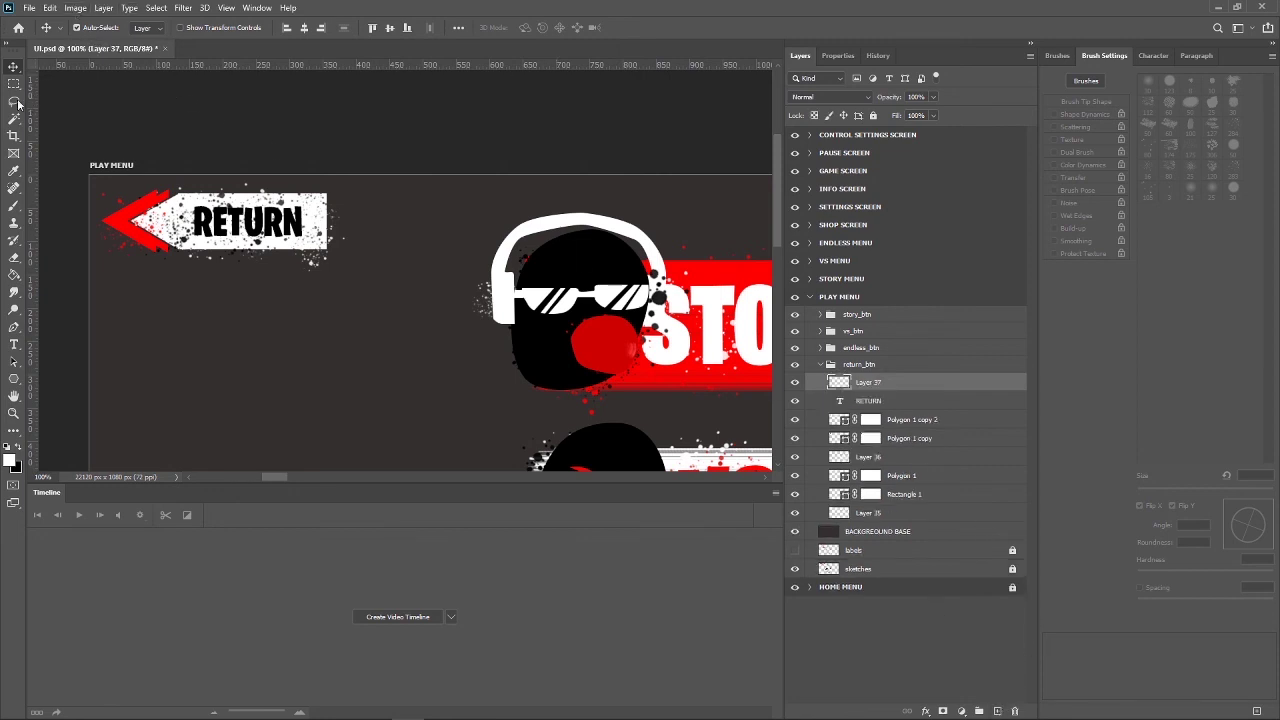
{"action": "left_click", "coordinate": [17, 210]}
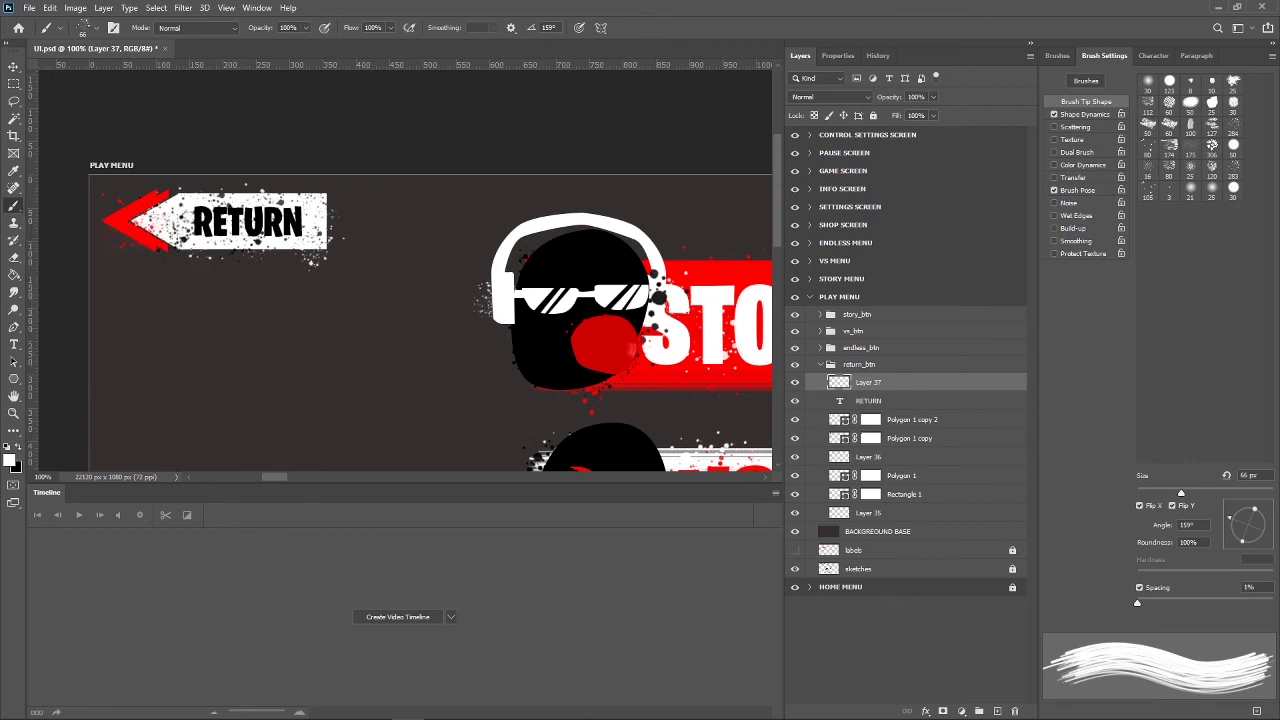
{"action": "left_click", "coordinate": [90, 27]}
{"action": "type", "text": "1"}
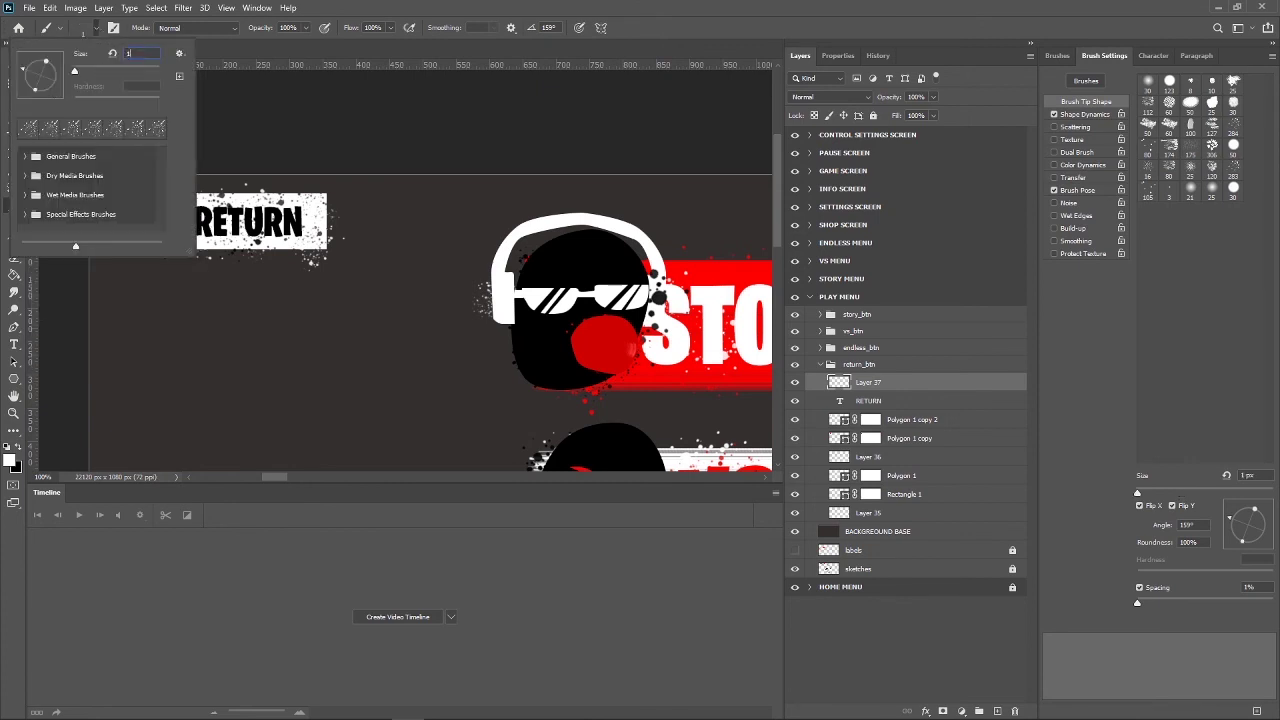
{"action": "type", "text": "50"}
{"action": "key", "text": "Return"}
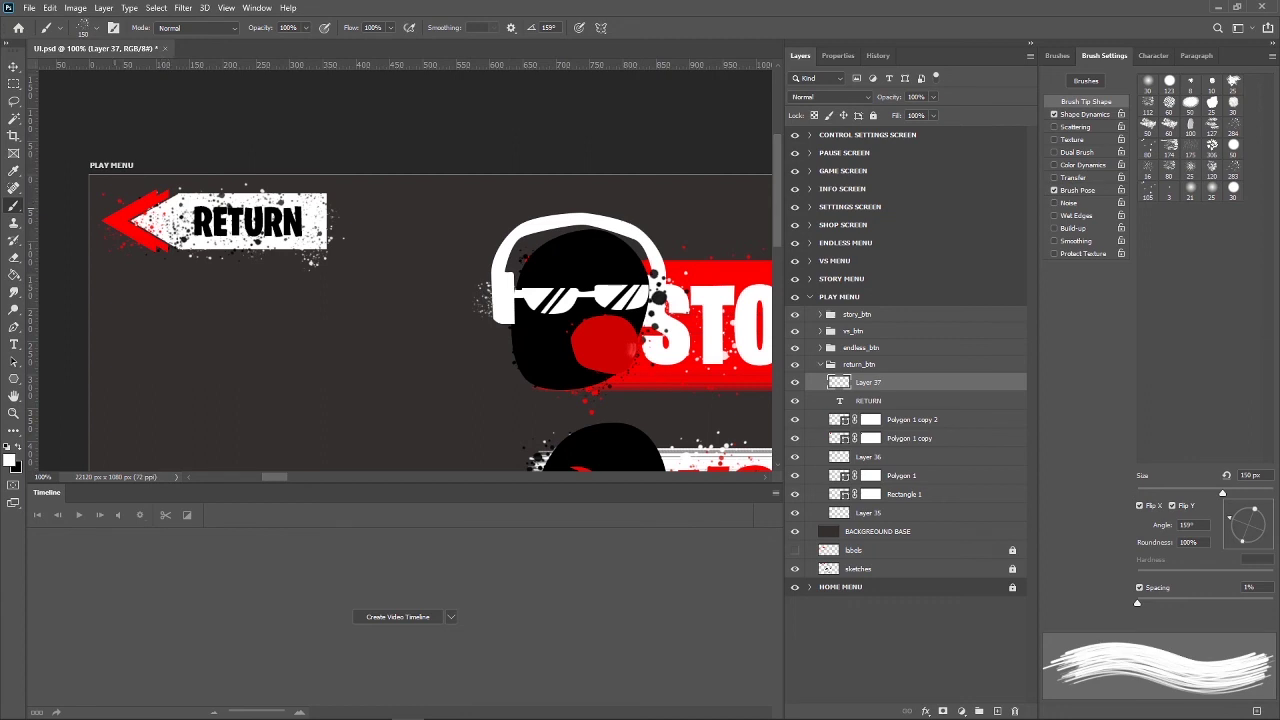
{"action": "left_click_drag", "start_coordinate": [100, 215], "coordinate": [385, 215]}
{"action": "key", "text": "ctrl+z"}
{"action": "left_click_drag", "start_coordinate": [111, 204], "coordinate": [185, 229]}
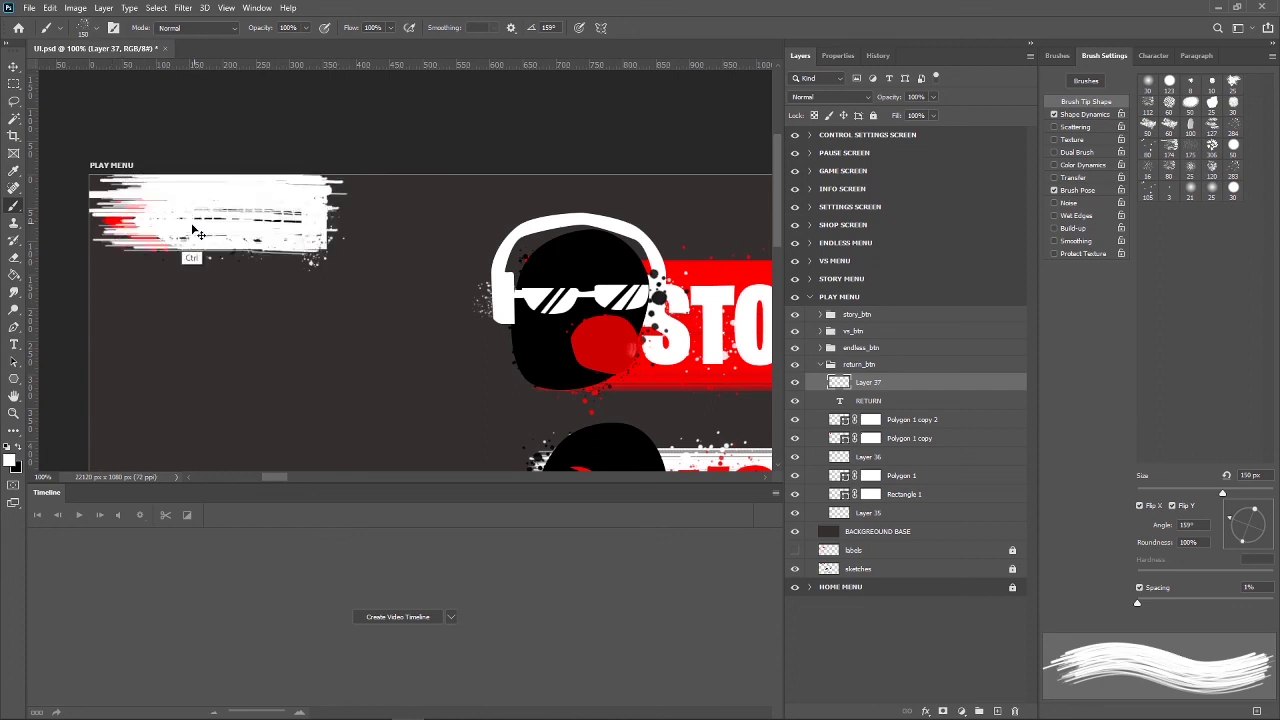
{"action": "key", "text": "ctrl+z"}
Paint a white streak across the RETURN button with a 120 px brush.
{"action": "left_click", "coordinate": [85, 27]}
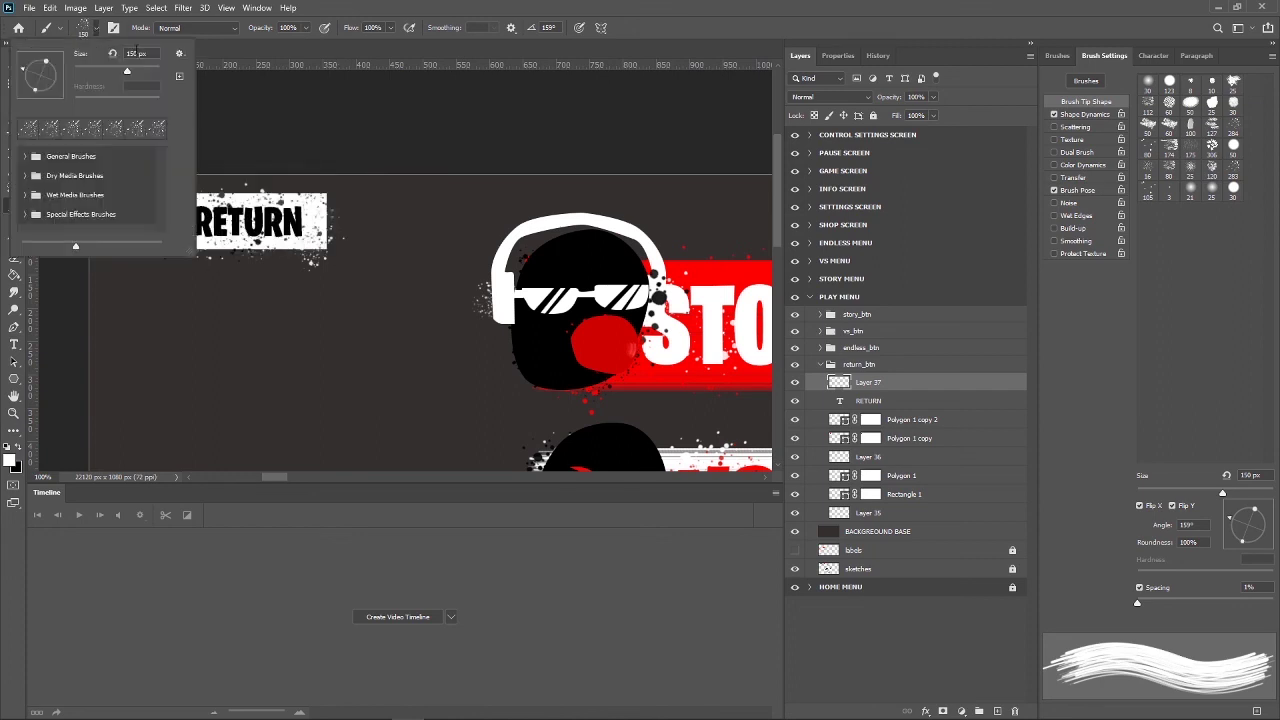
{"action": "type", "text": "120"}
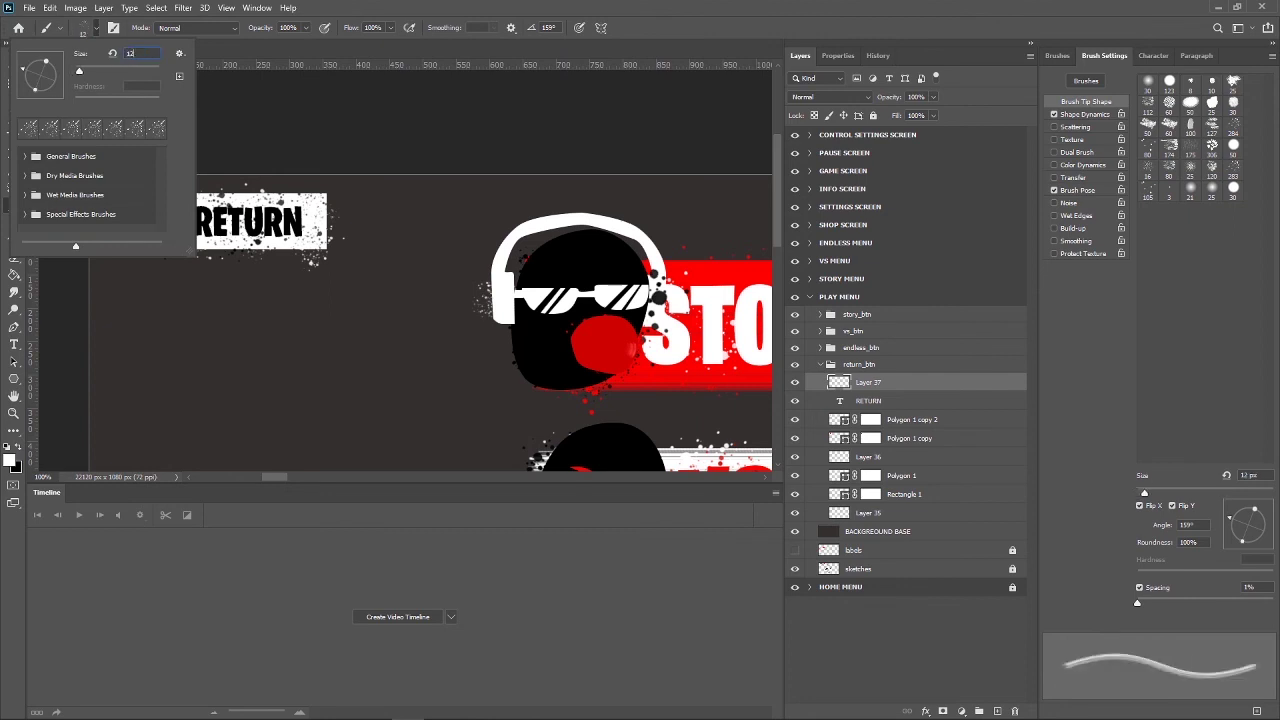
{"action": "key", "text": "Return"}
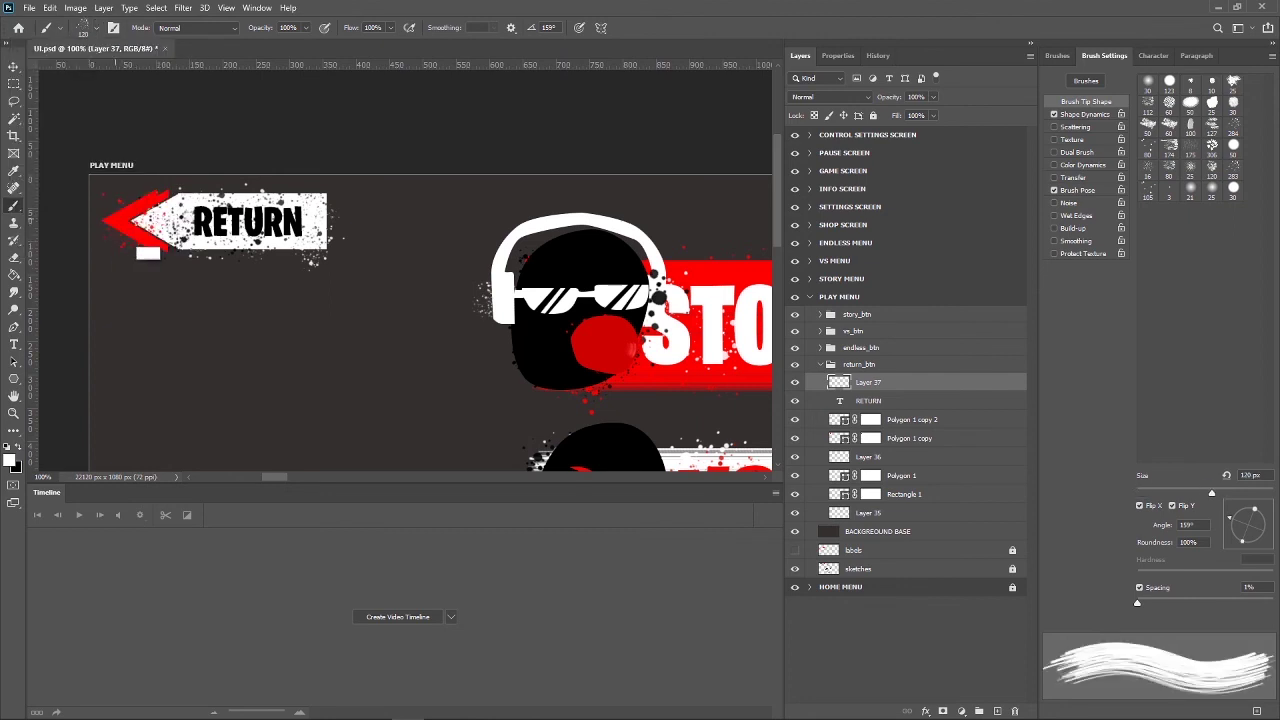
{"action": "left_click_drag", "start_coordinate": [150, 222], "coordinate": [352, 222]}
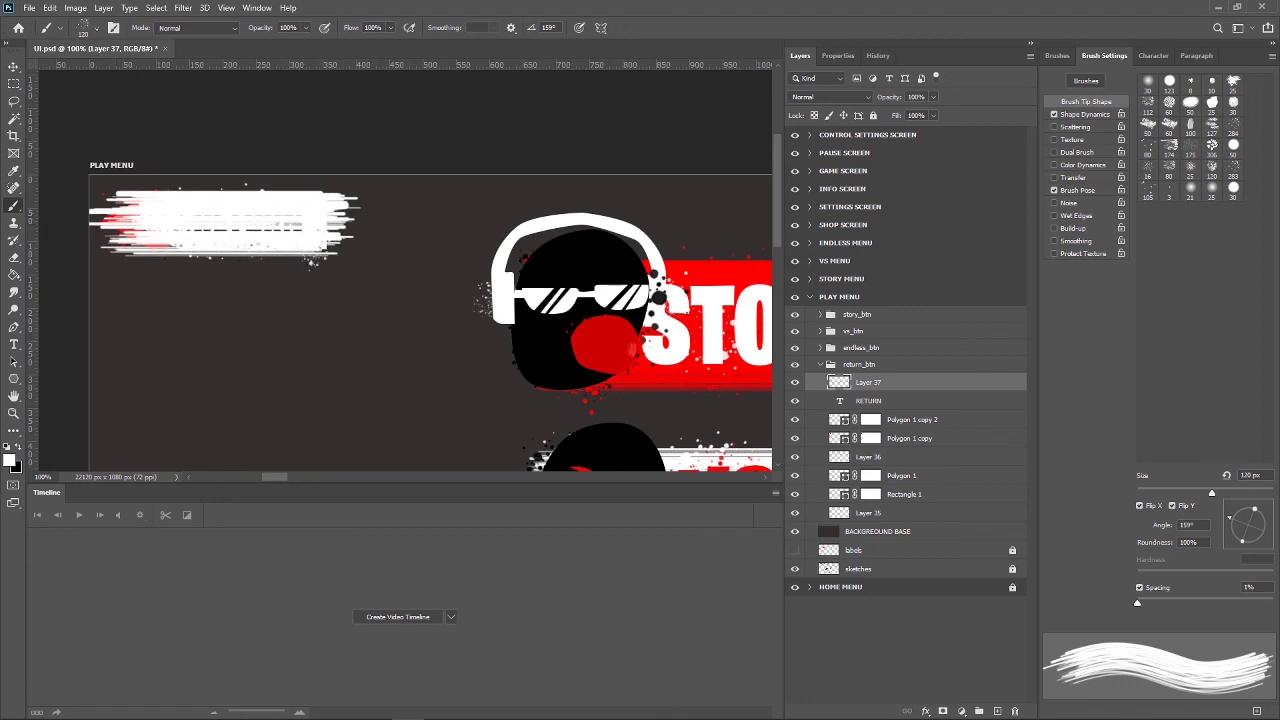
Add short 30 px white streaks at the block's top-left and along its bottom.
{"action": "left_click", "coordinate": [90, 27]}
{"action": "type", "text": "30"}
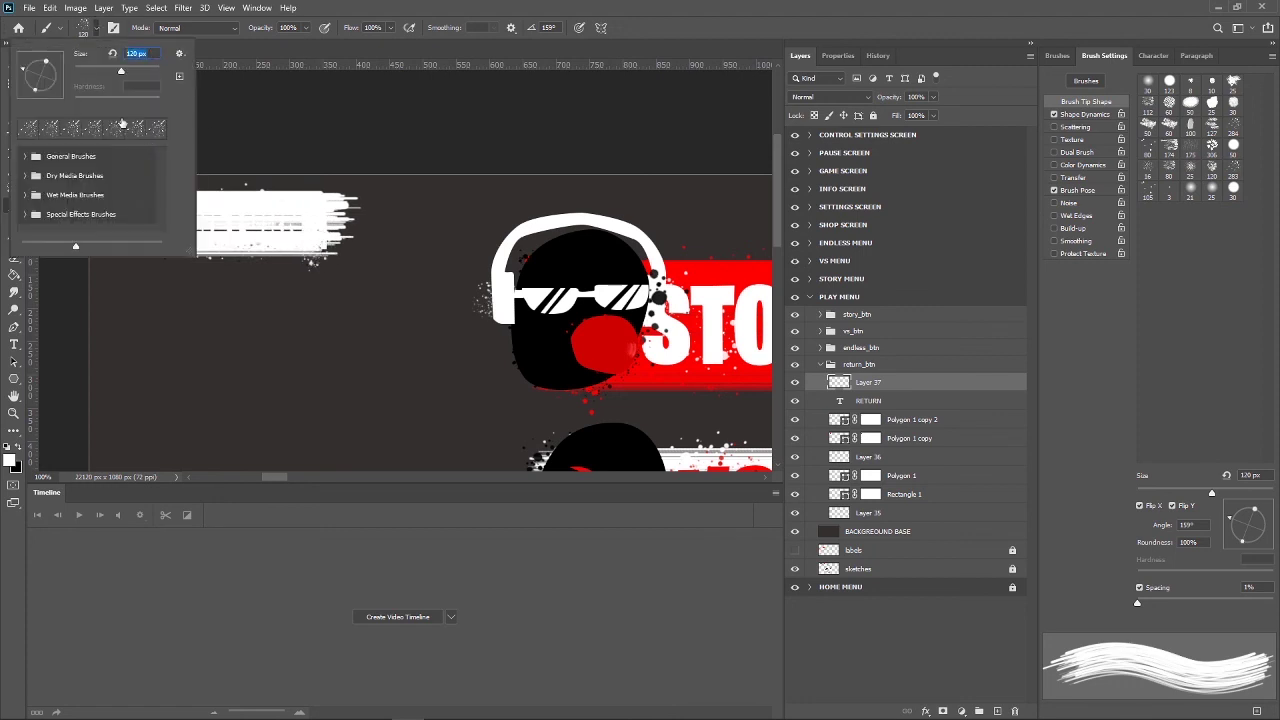
{"action": "key", "text": "Return"}
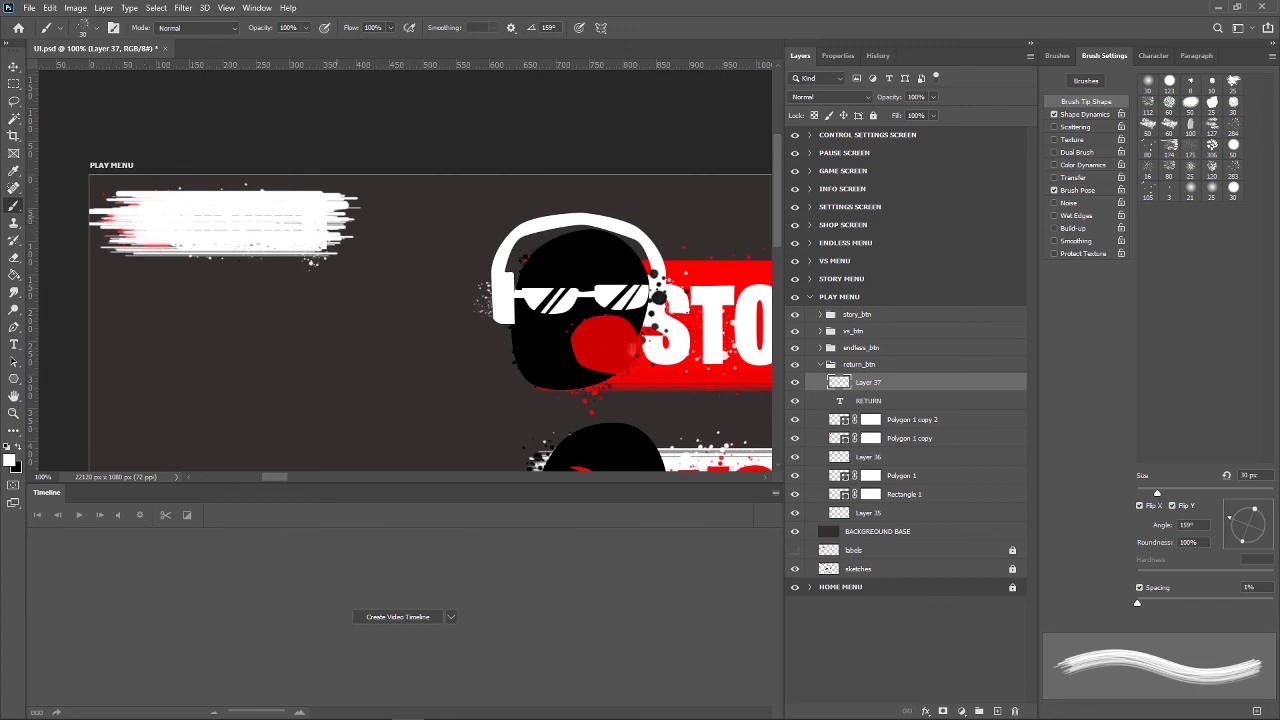
{"action": "left_click_drag", "start_coordinate": [140, 202], "coordinate": [104, 202]}
{"action": "left_click_drag", "start_coordinate": [178, 249], "coordinate": [127, 249]}
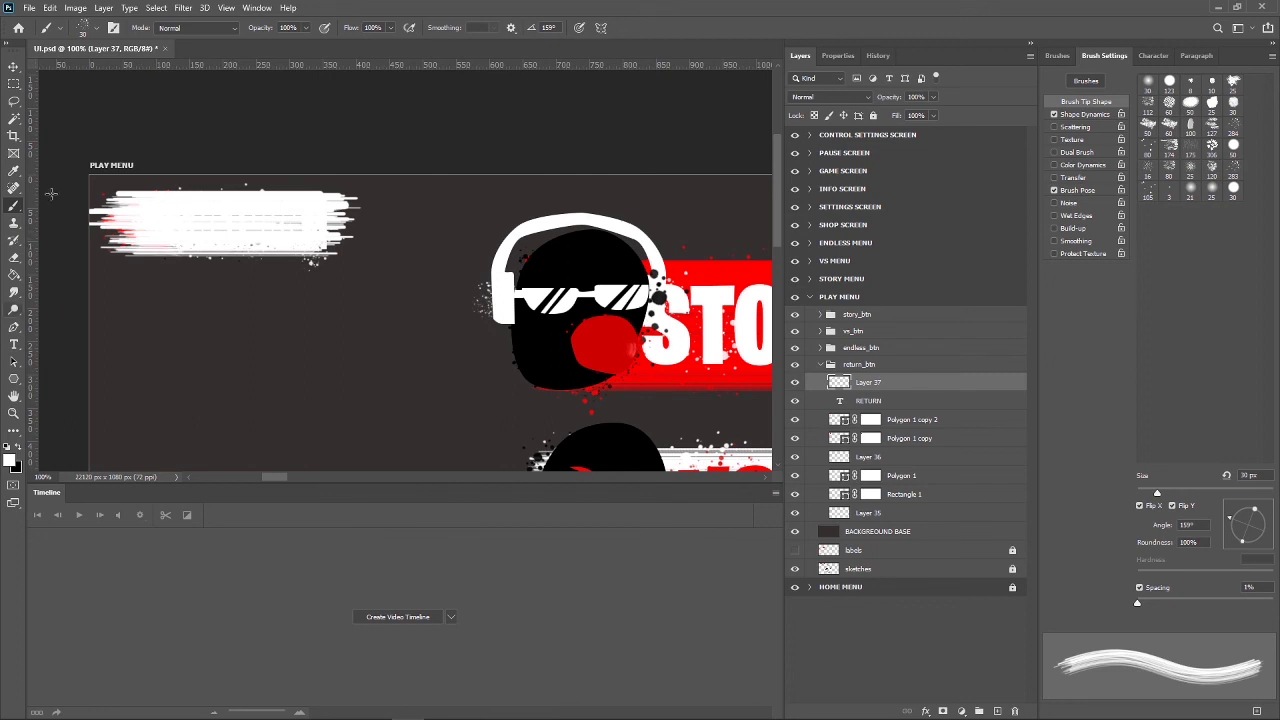
{"action": "left_click", "coordinate": [14, 66]}
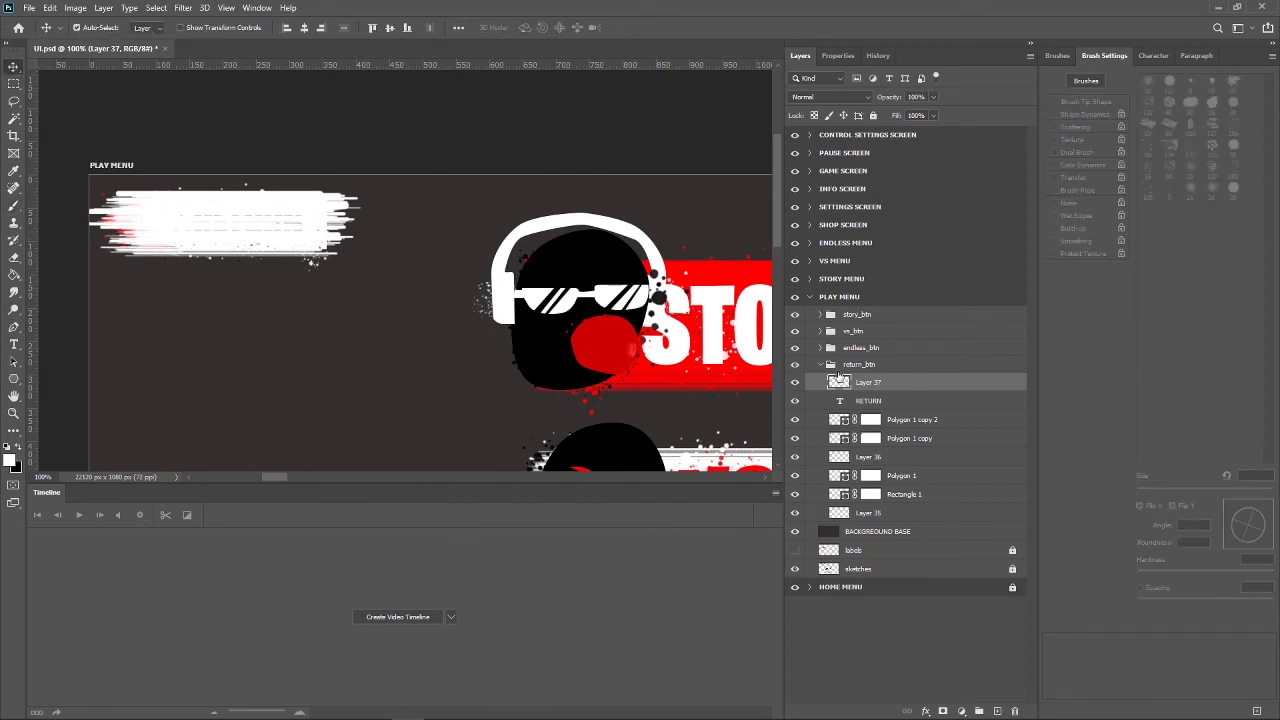
Nudge the white streak Layer 37 slightly left, then hide it.
{"action": "key", "text": "shift+Left"}
{"action": "left_click", "coordinate": [882, 366]}
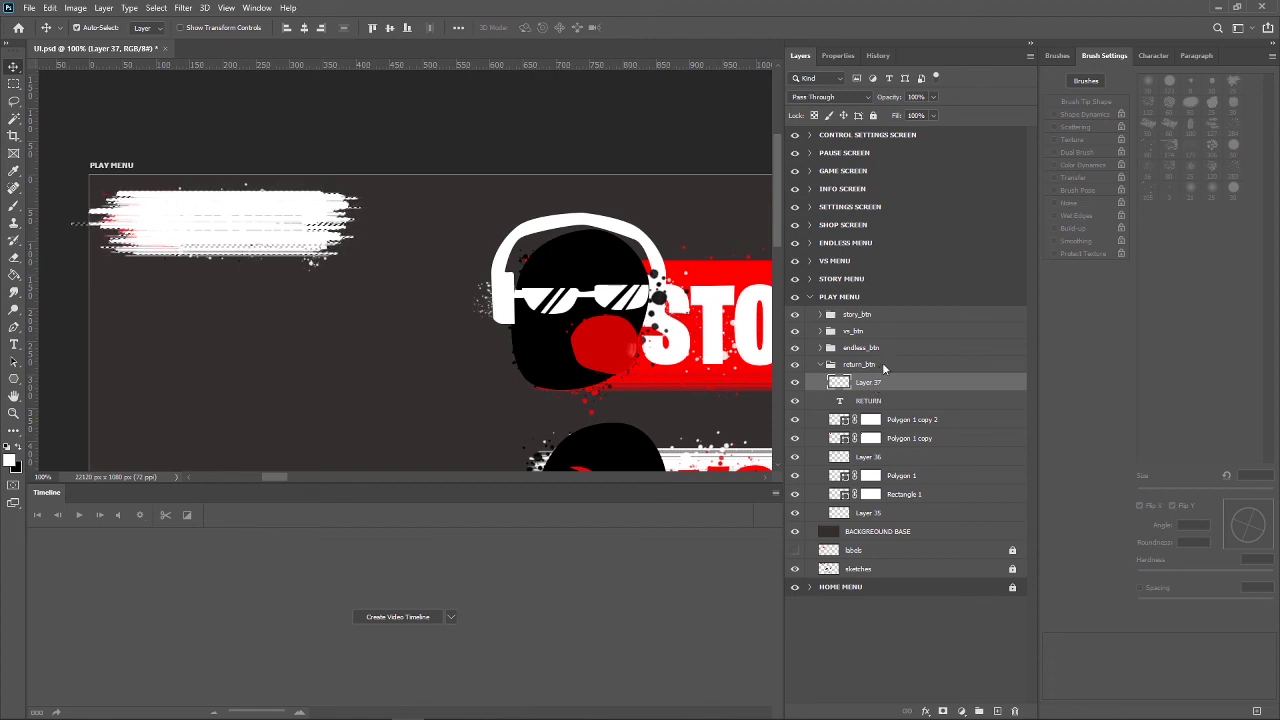
{"action": "left_click", "coordinate": [795, 382]}
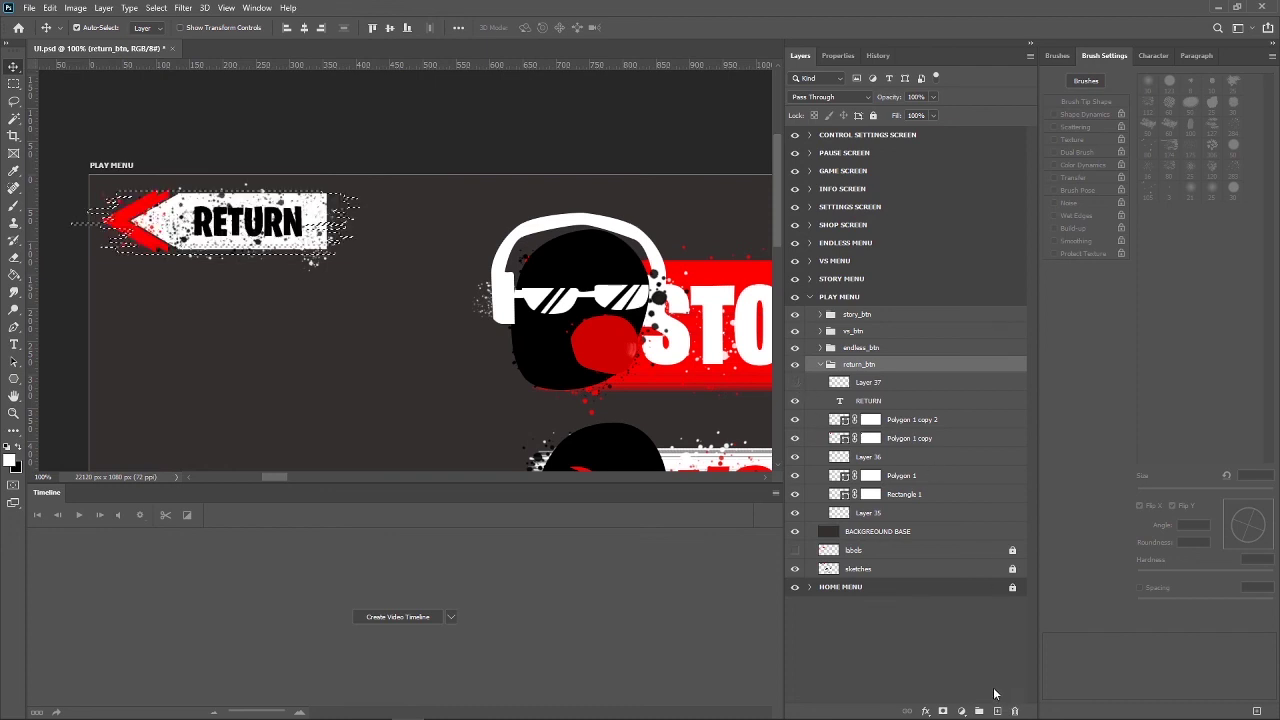
Try adding a layer mask to the return_btn group, undoing it each of three times.
{"action": "left_click", "coordinate": [941, 711]}
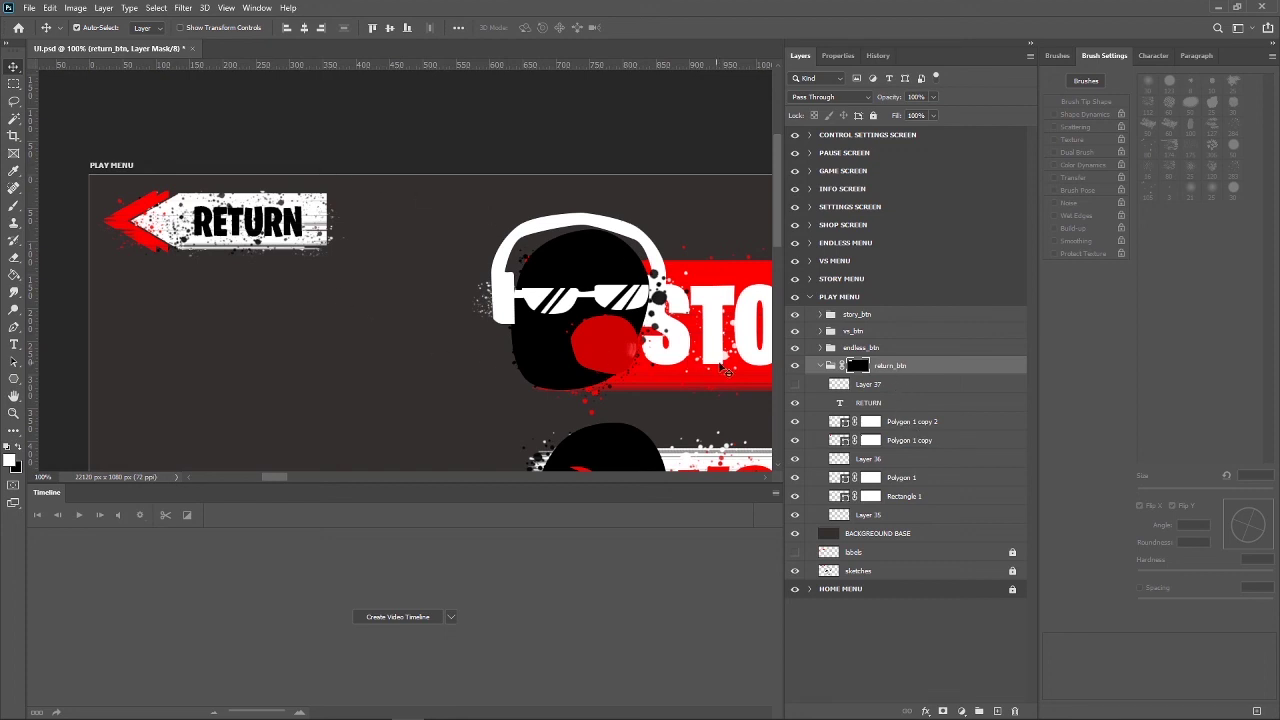
{"action": "key", "text": "ctrl"}
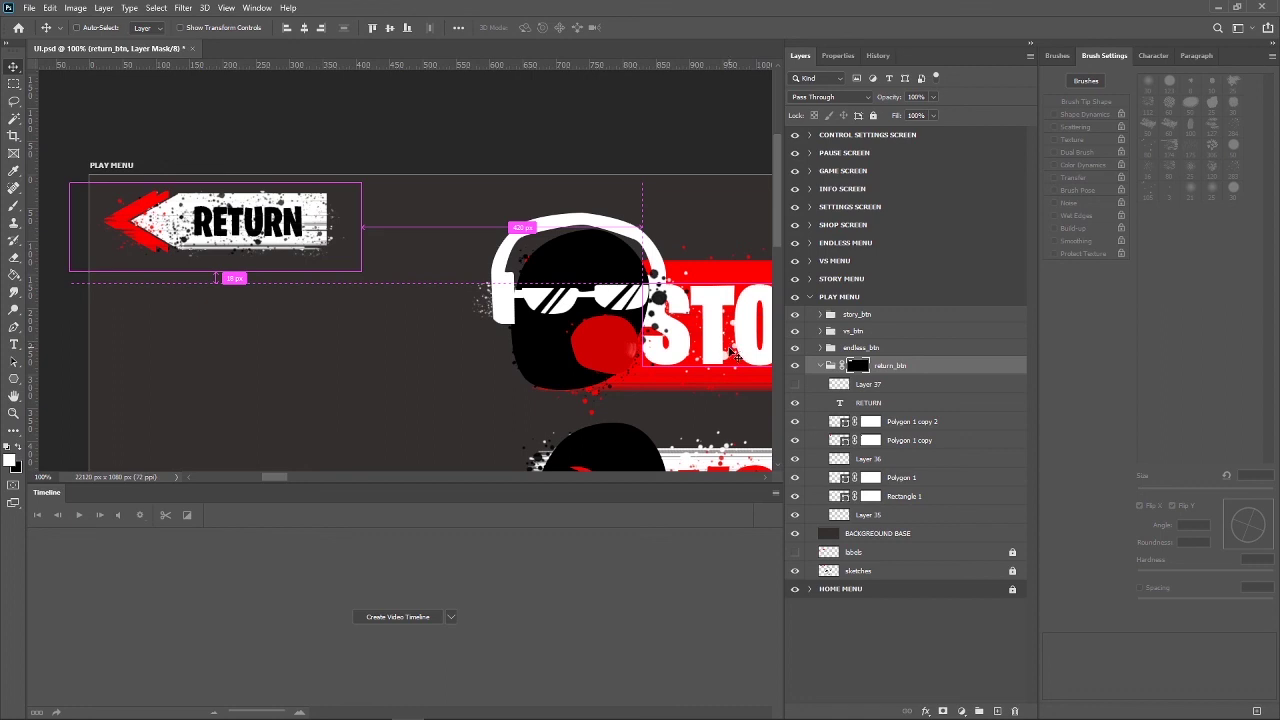
{"action": "key", "text": "ctrl+z"}
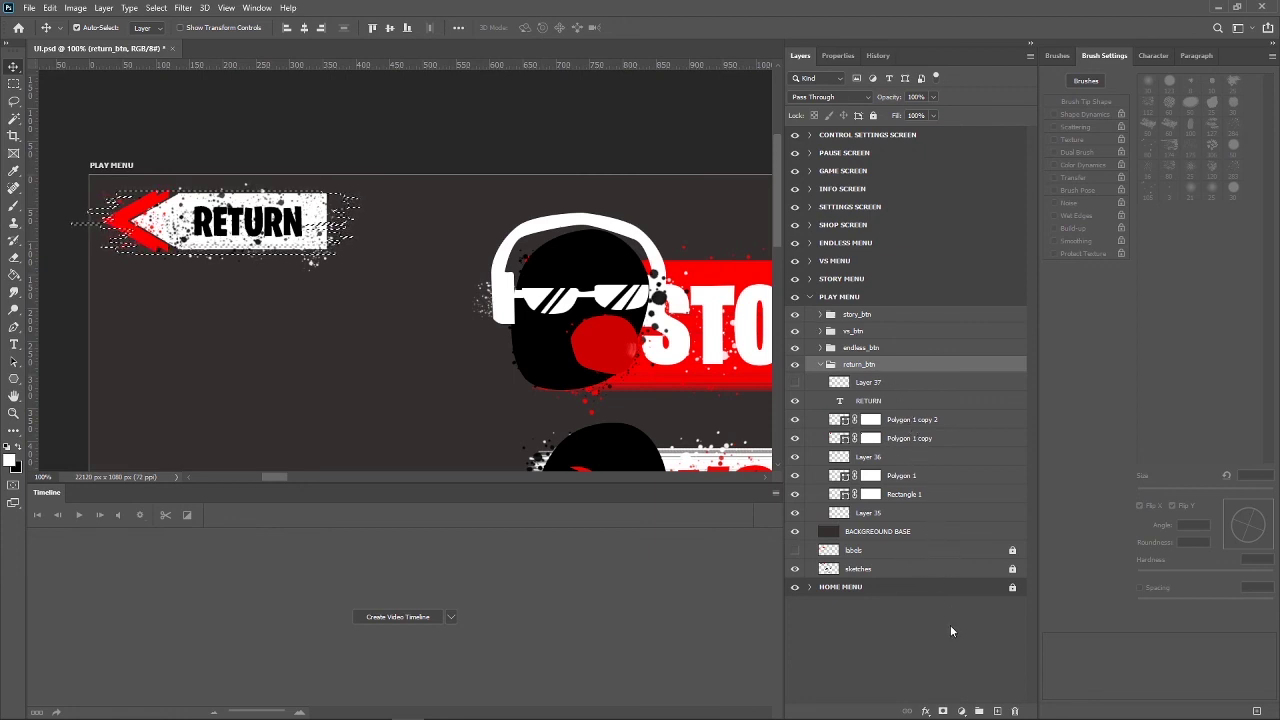
{"action": "left_click", "coordinate": [942, 711]}
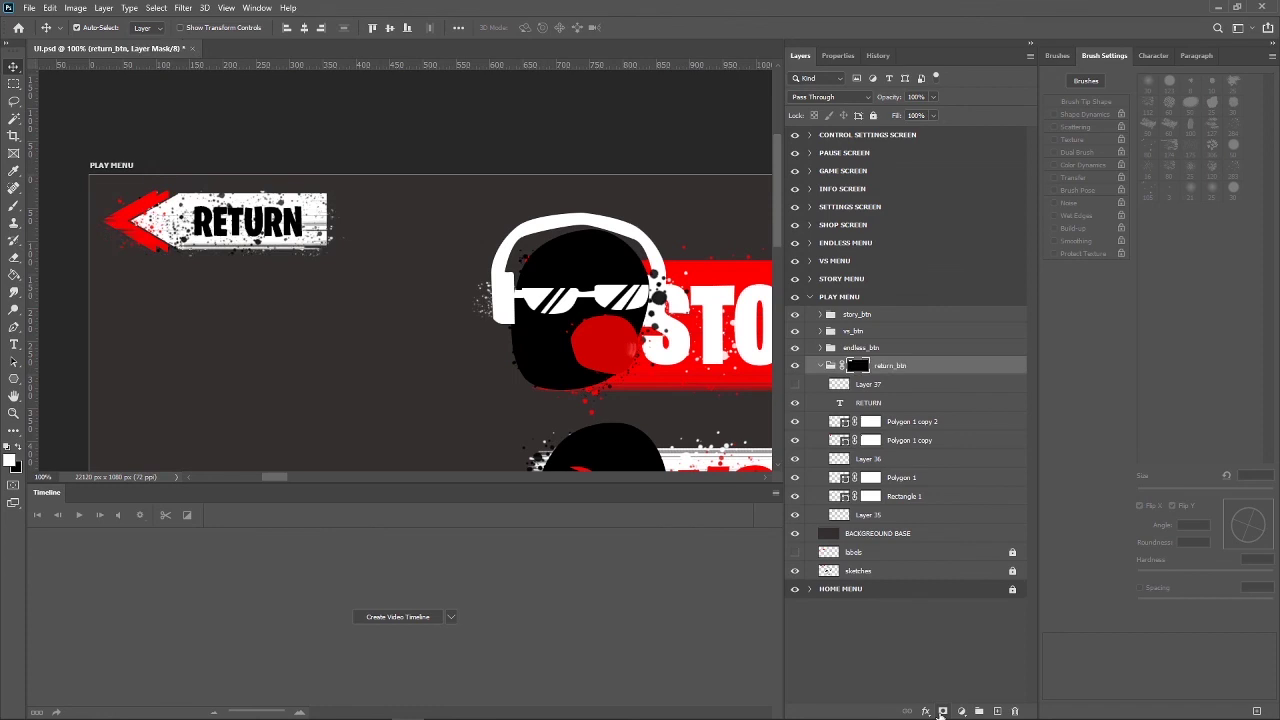
{"action": "key", "text": "ctrl+z"}
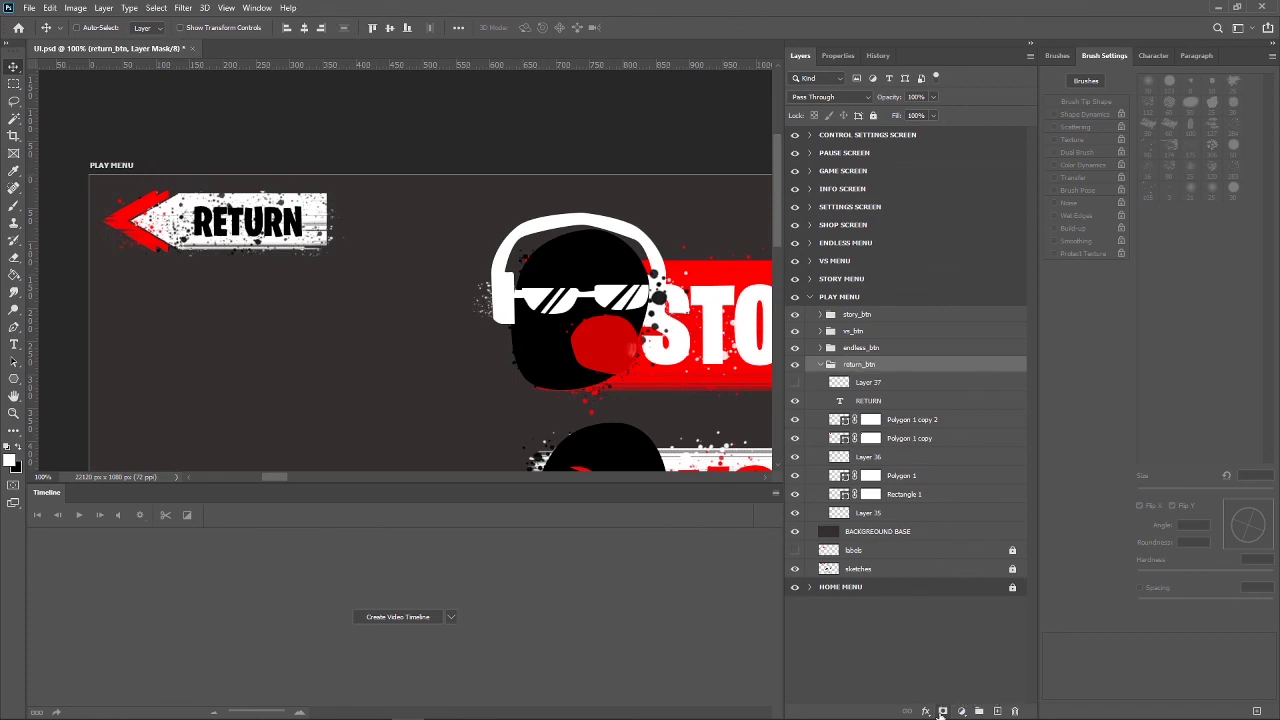
{"action": "left_click", "coordinate": [940, 711]}
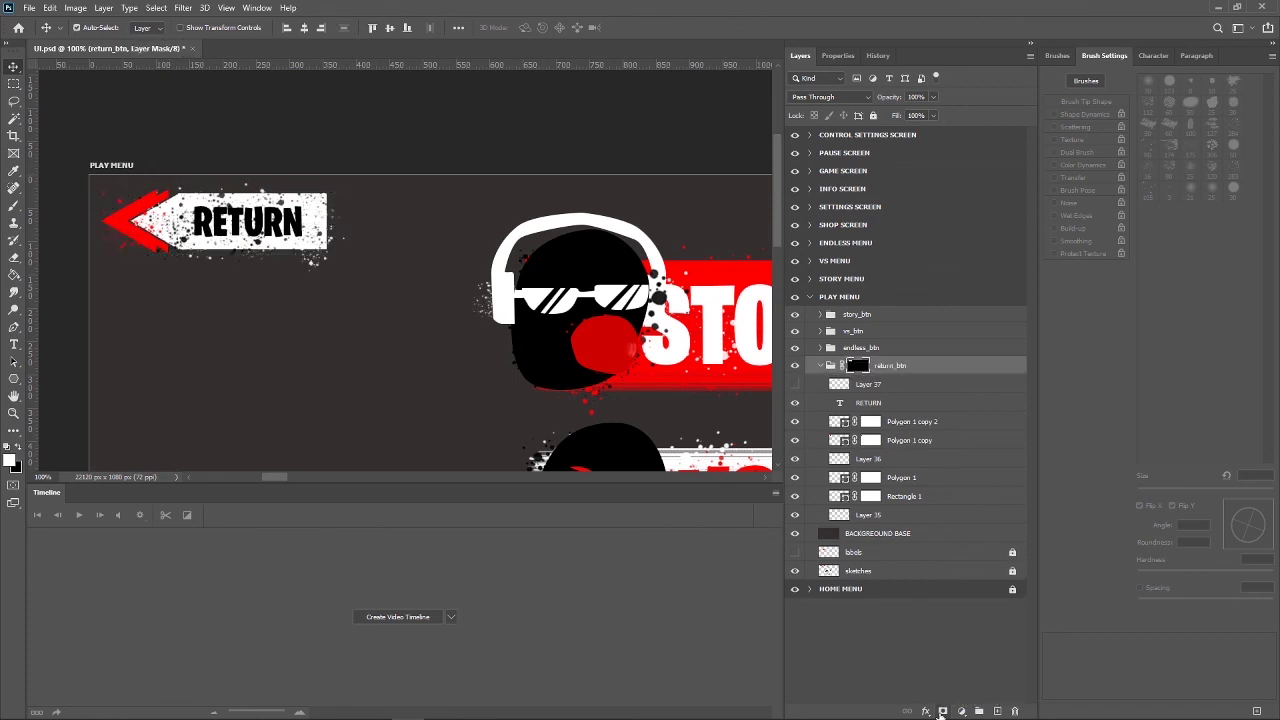
{"action": "key", "text": "ctrl+z"}
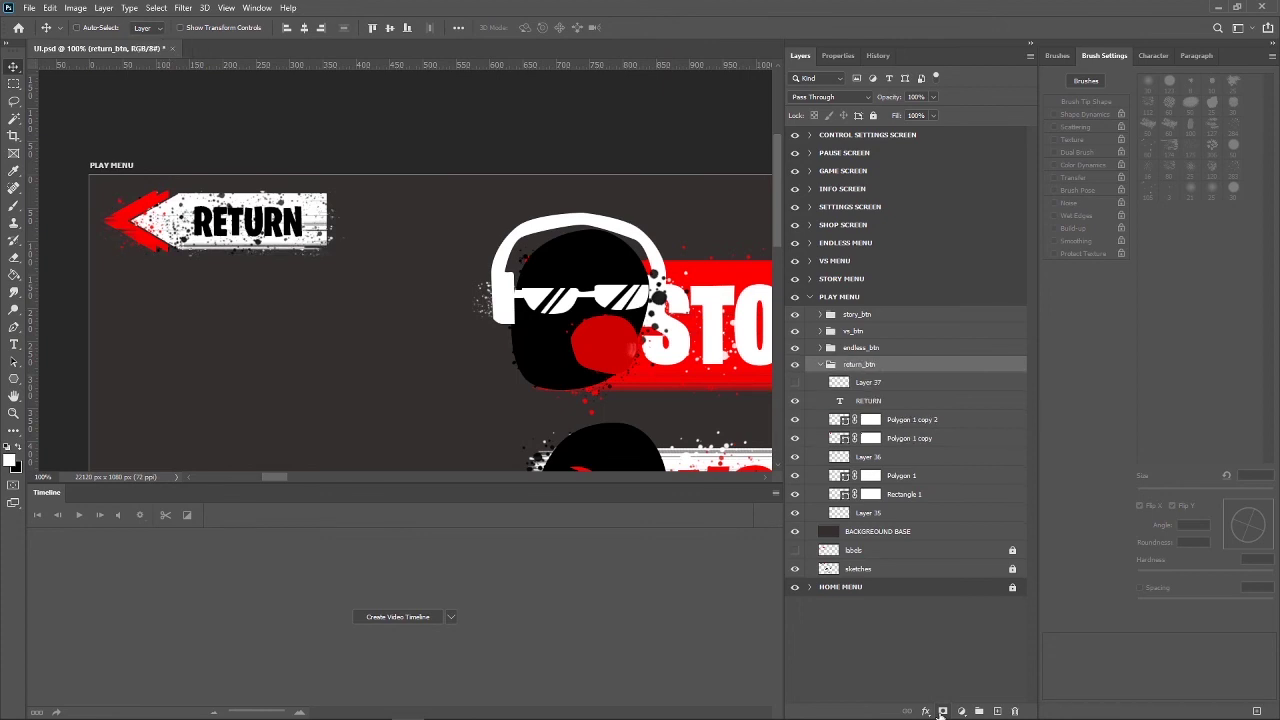
Clear the selection and add empty Layer 38 above Polygon 1 copy 2, viewed at 200%.
{"action": "left_click", "coordinate": [871, 384]}
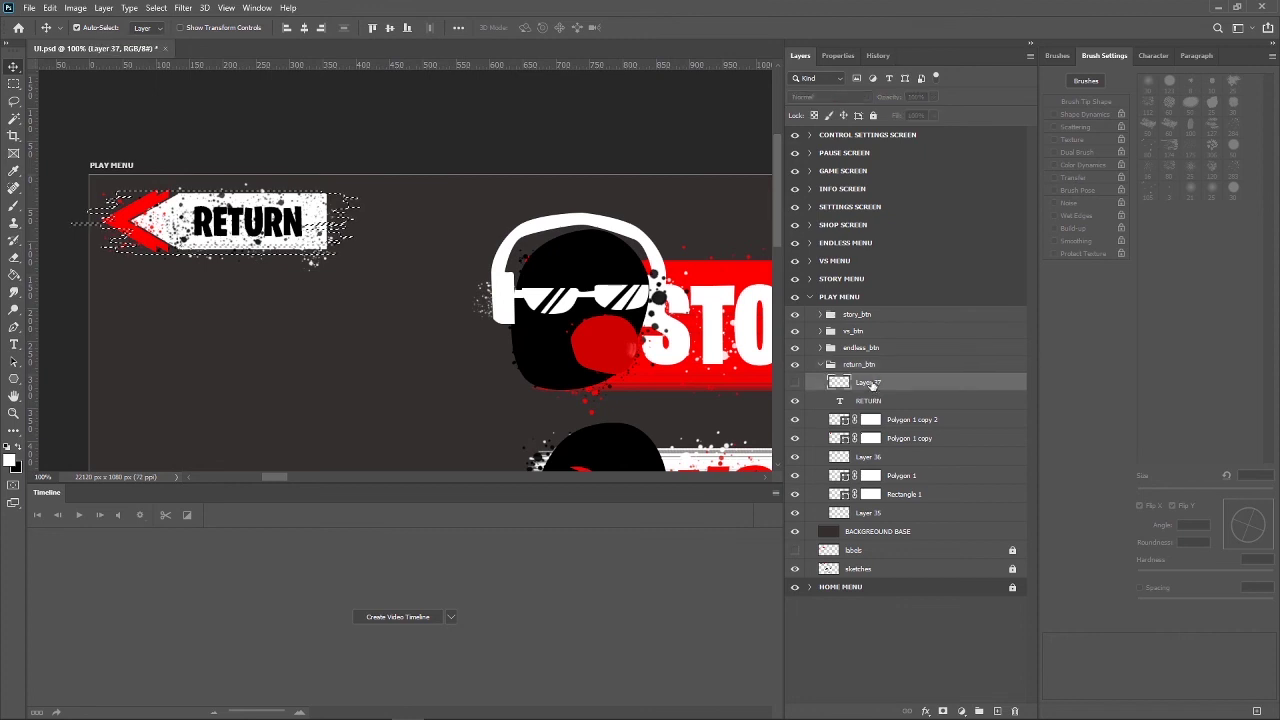
{"action": "key", "text": "ctrl+d"}
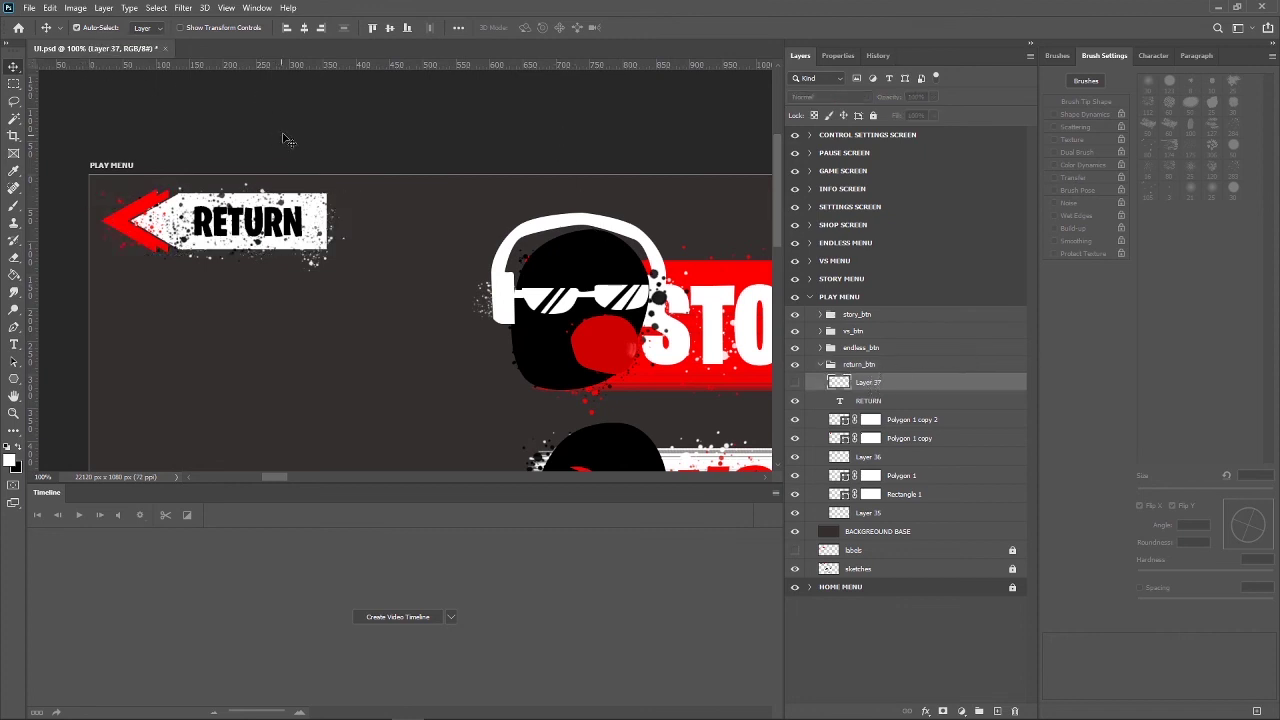
{"action": "left_click", "coordinate": [525, 172]}
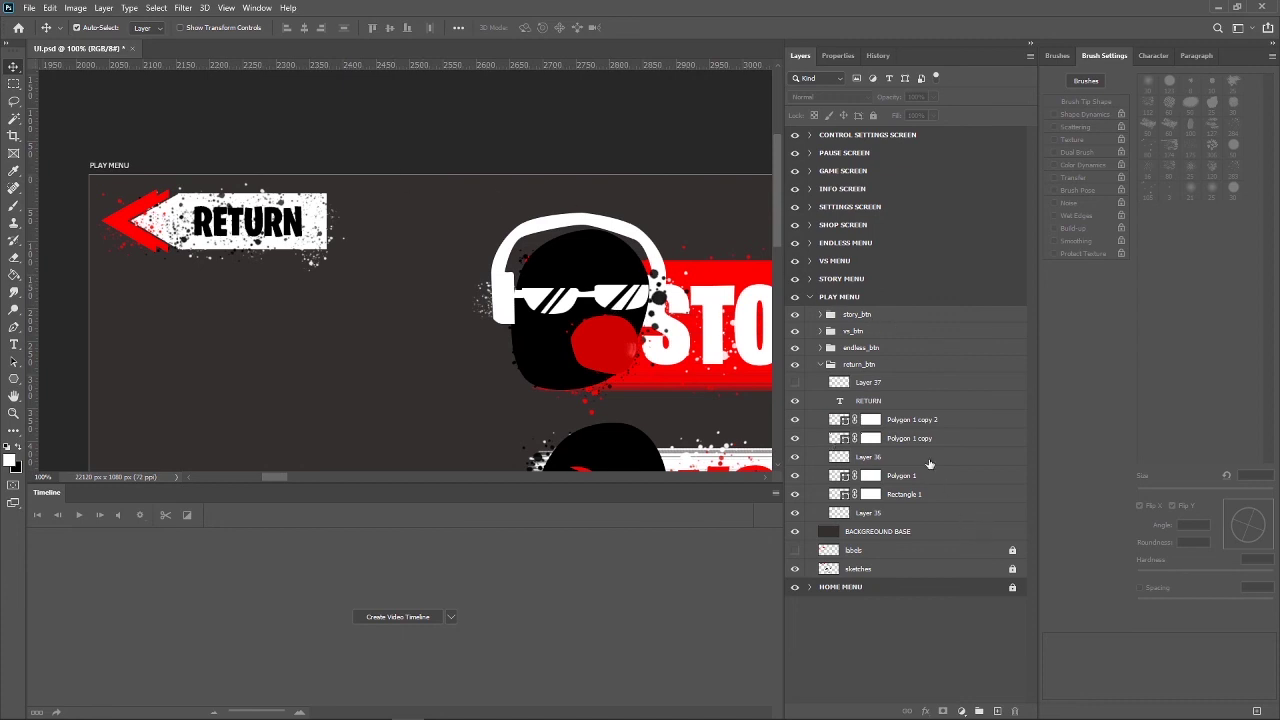
{"action": "left_click", "coordinate": [925, 420]}
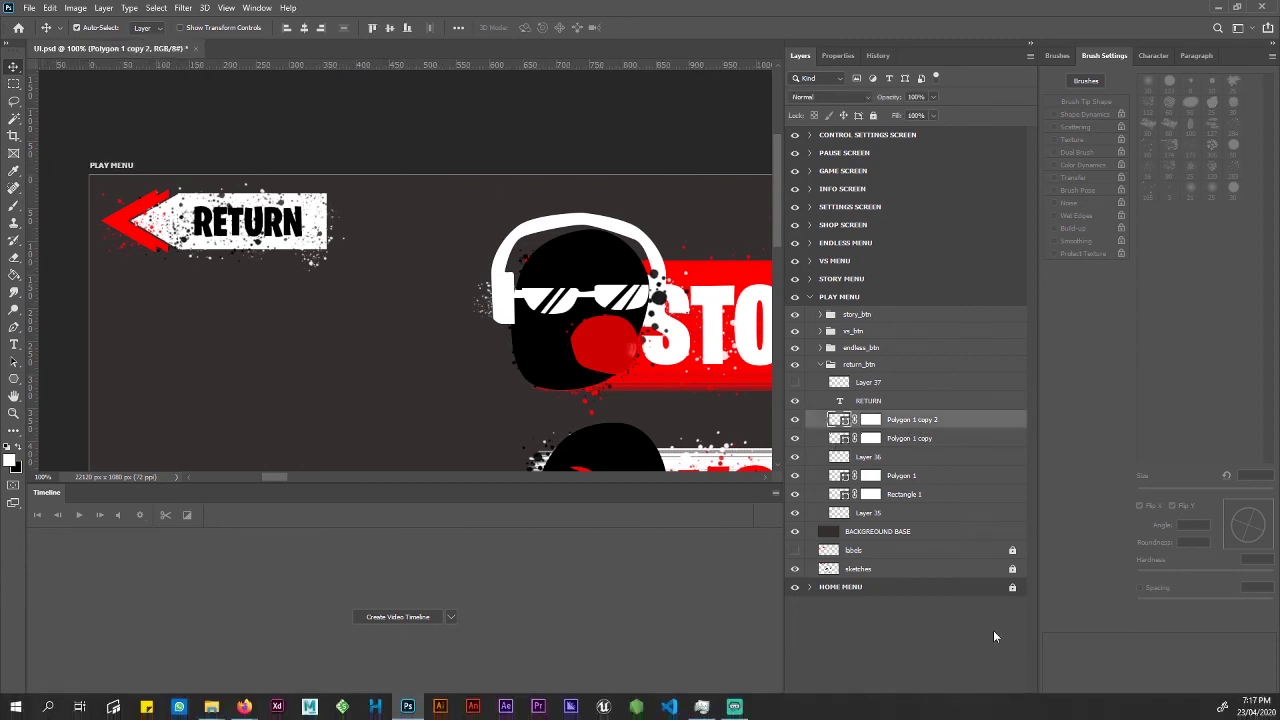
{"action": "left_click", "coordinate": [979, 711]}
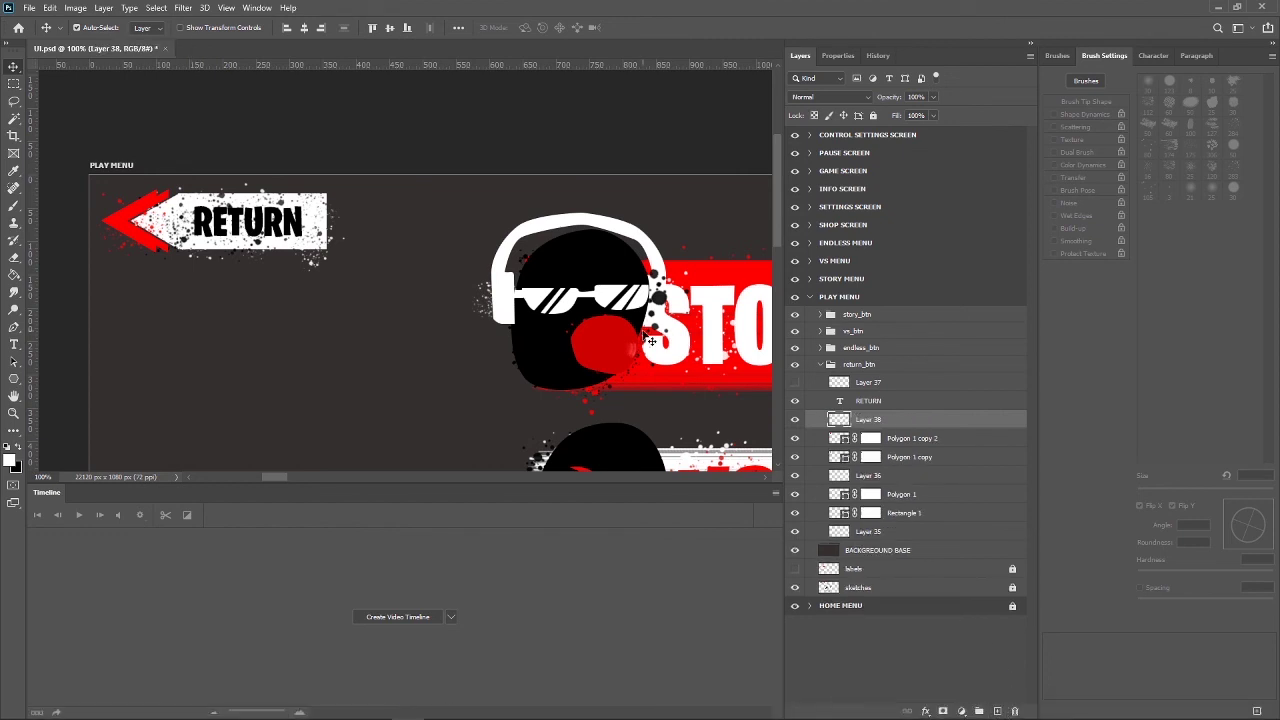
{"action": "key", "text": "ctrl+plus"}
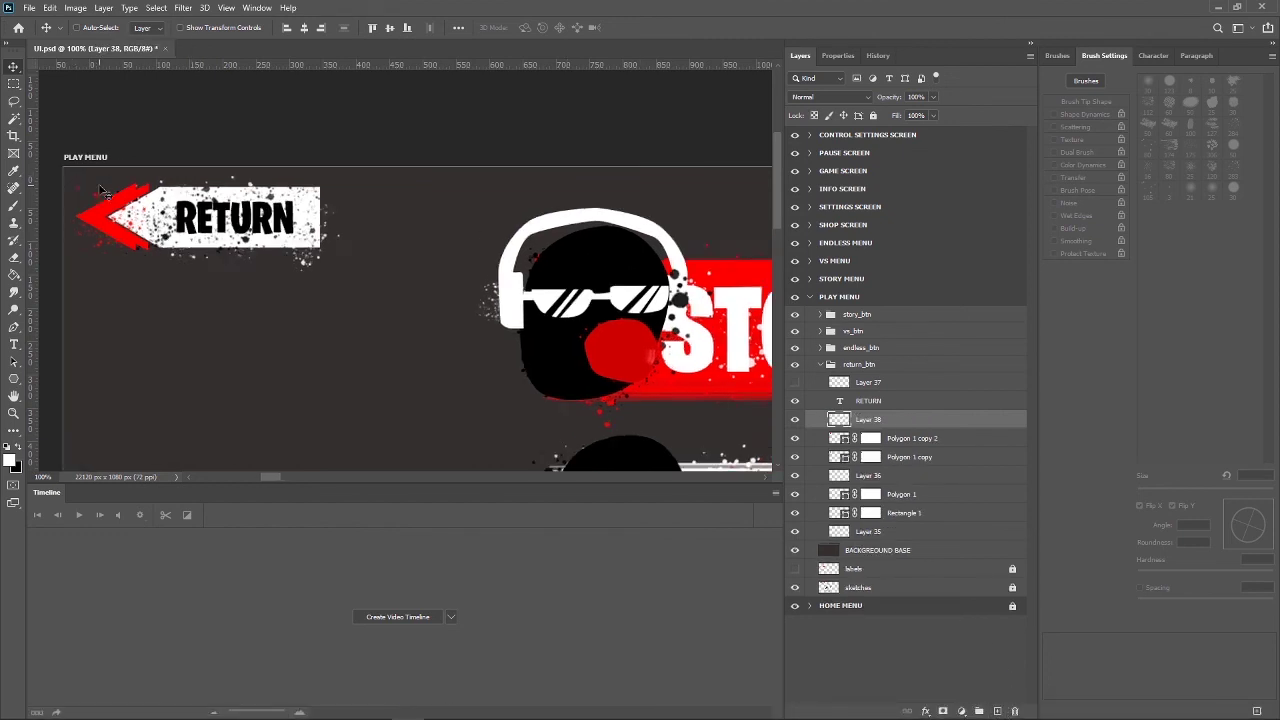
{"action": "left_click_drag", "start_coordinate": [274, 471], "coordinate": [266, 477]}
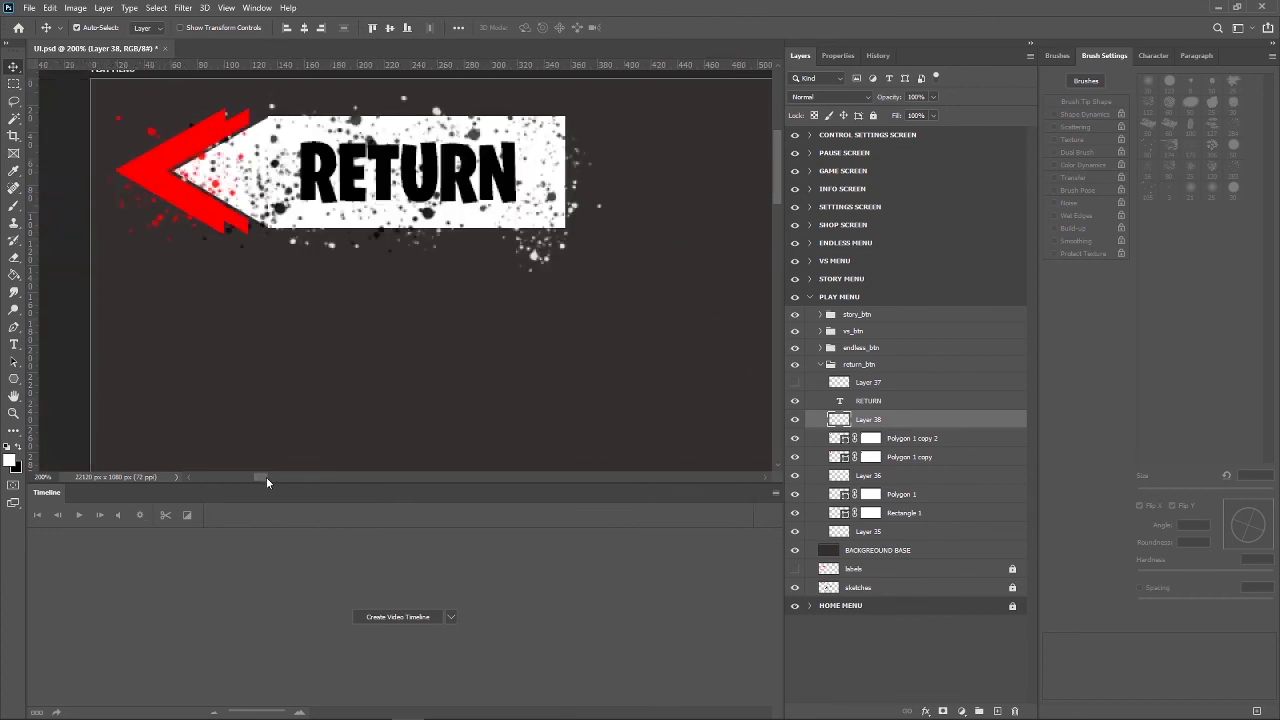
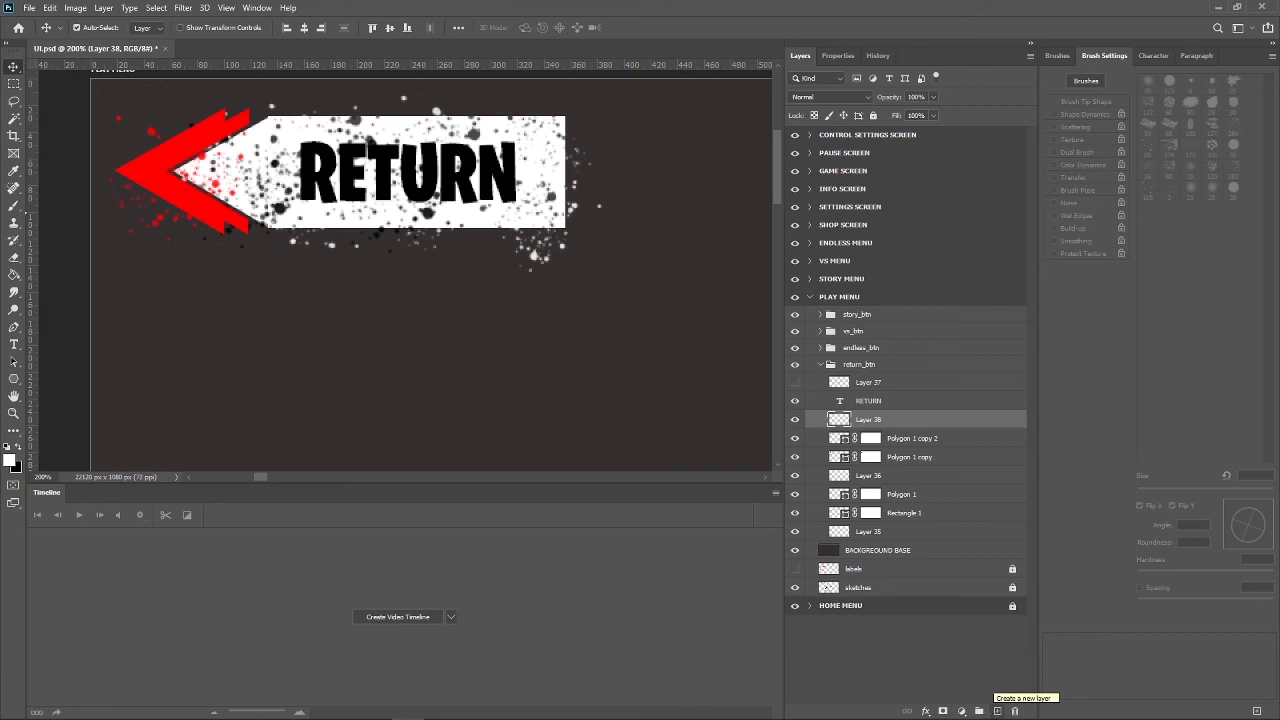
Trace a closed white Pen shape around the RETURN banner, then add an empty layer above it.
{"action": "left_click", "coordinate": [14, 327]}
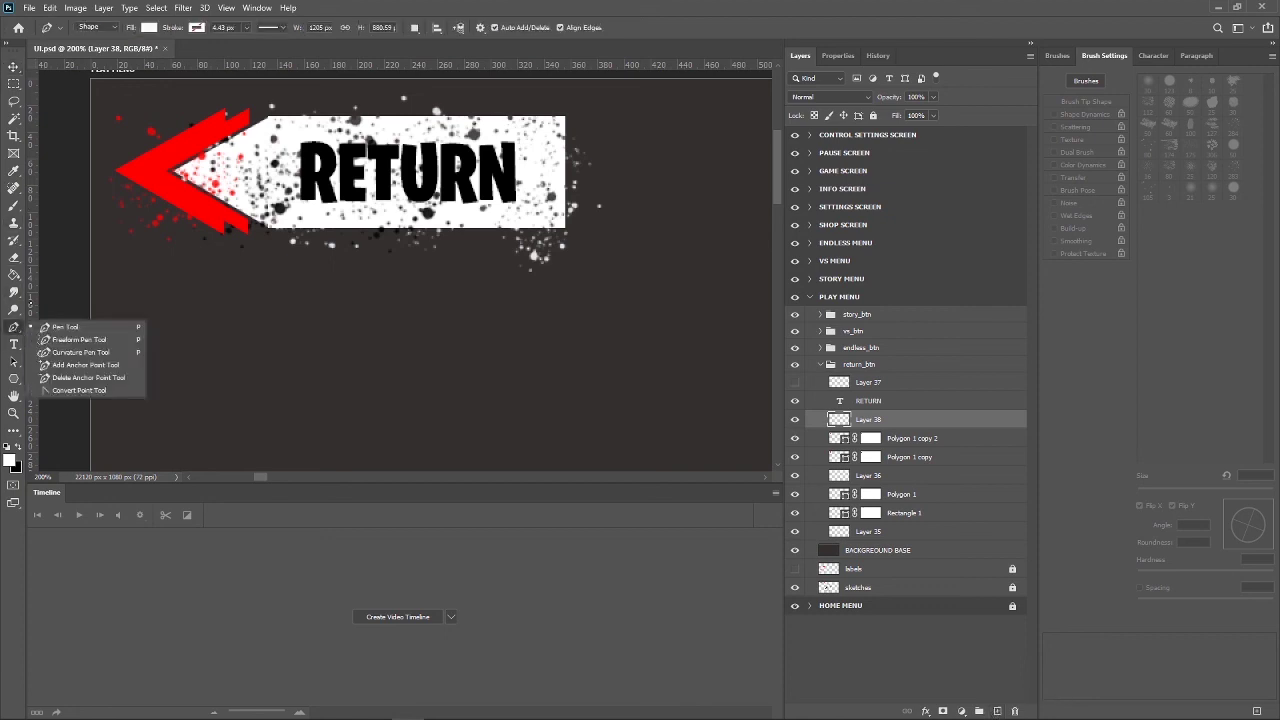
{"action": "left_click", "coordinate": [65, 327]}
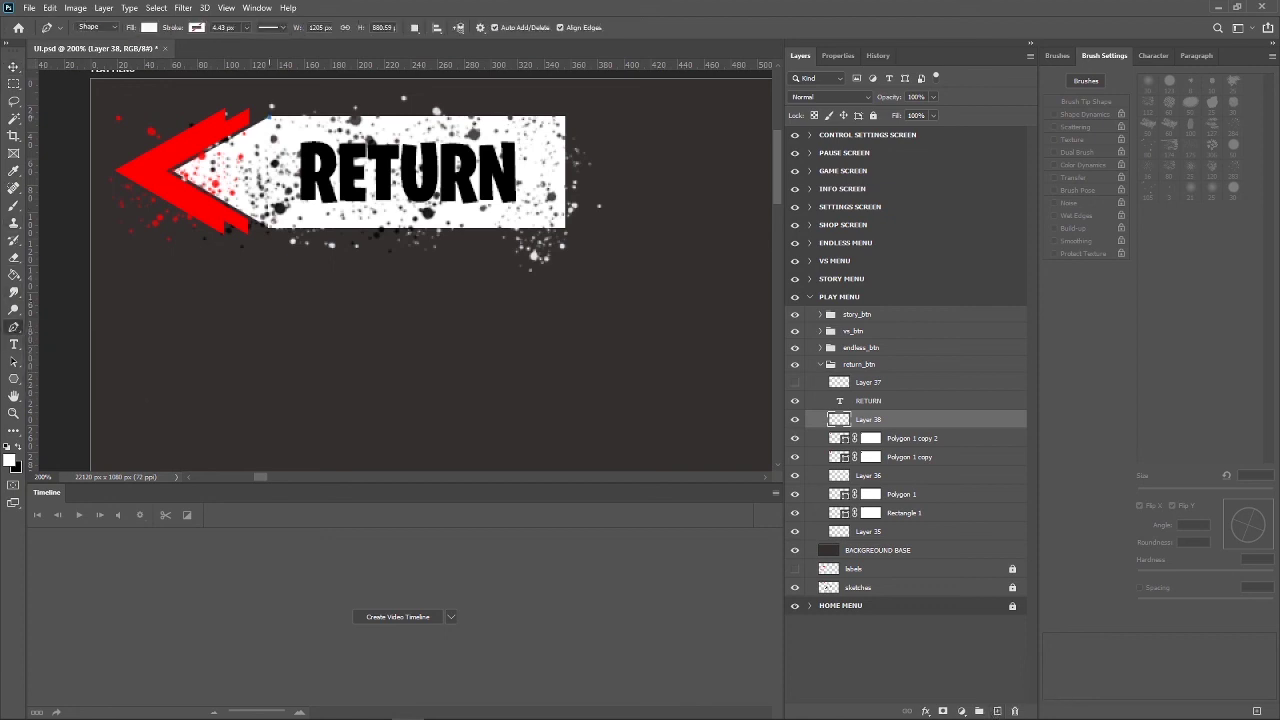
{"action": "left_click", "coordinate": [270, 104]}
{"action": "left_click", "coordinate": [171, 160]}
{"action": "left_click", "coordinate": [268, 226]}
{"action": "left_click", "coordinate": [270, 117]}
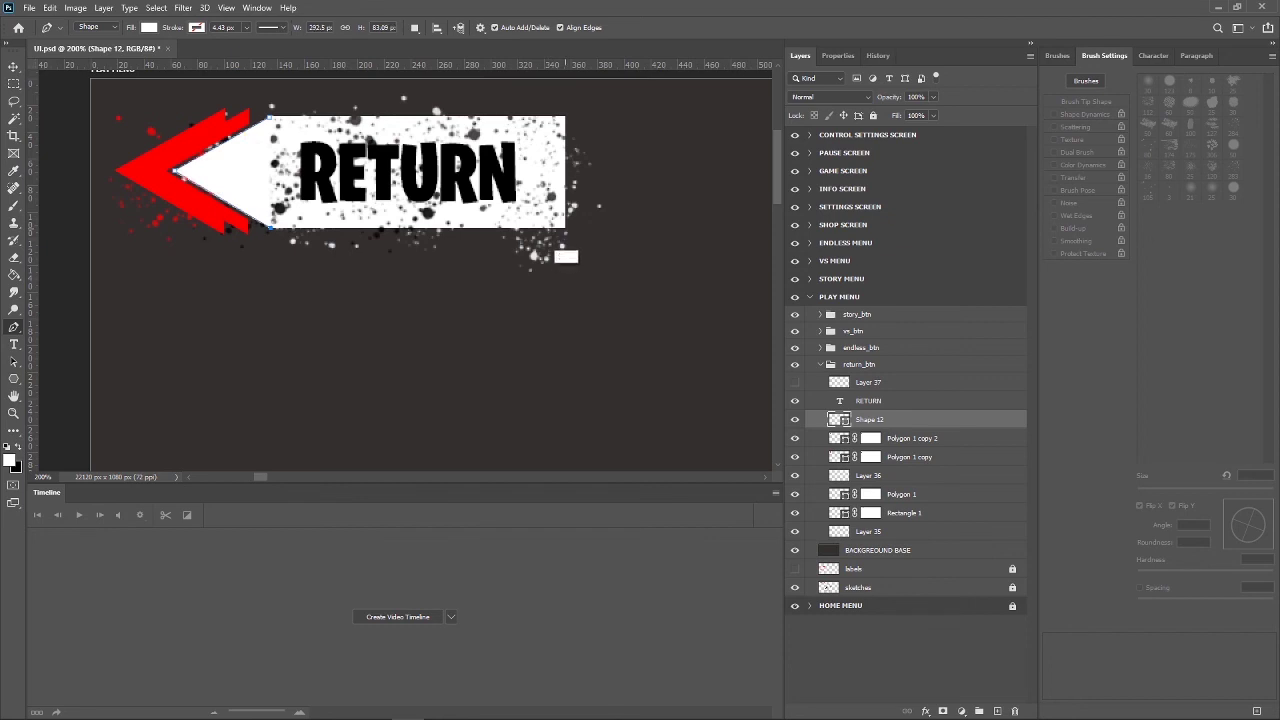
{"action": "left_click", "coordinate": [565, 228]}
{"action": "left_click", "coordinate": [565, 116]}
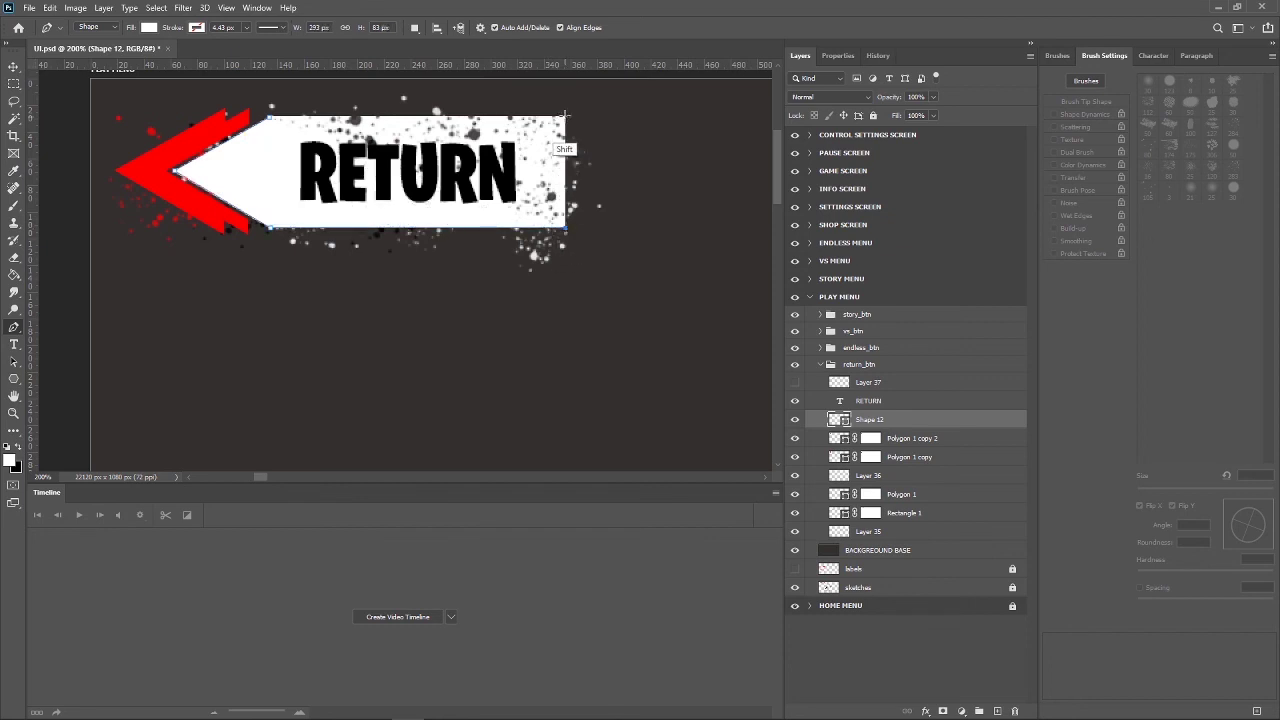
{"action": "left_click", "coordinate": [271, 119]}
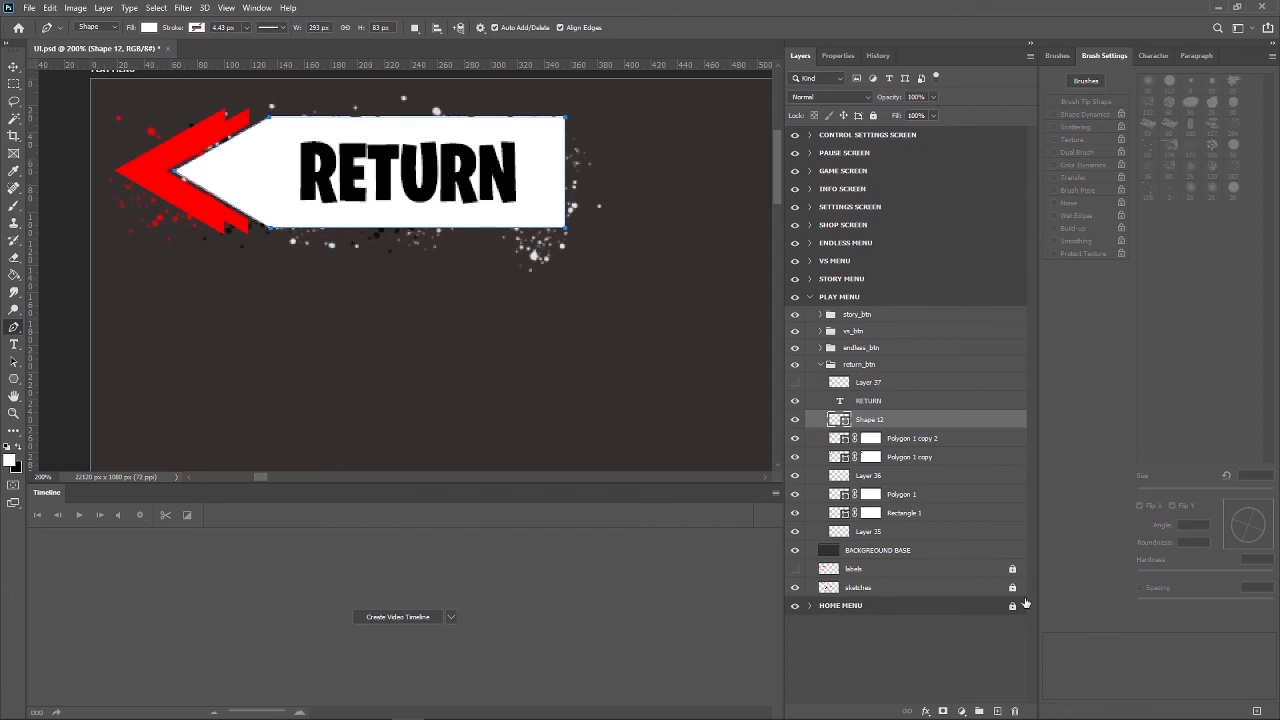
{"action": "left_click", "coordinate": [997, 710]}
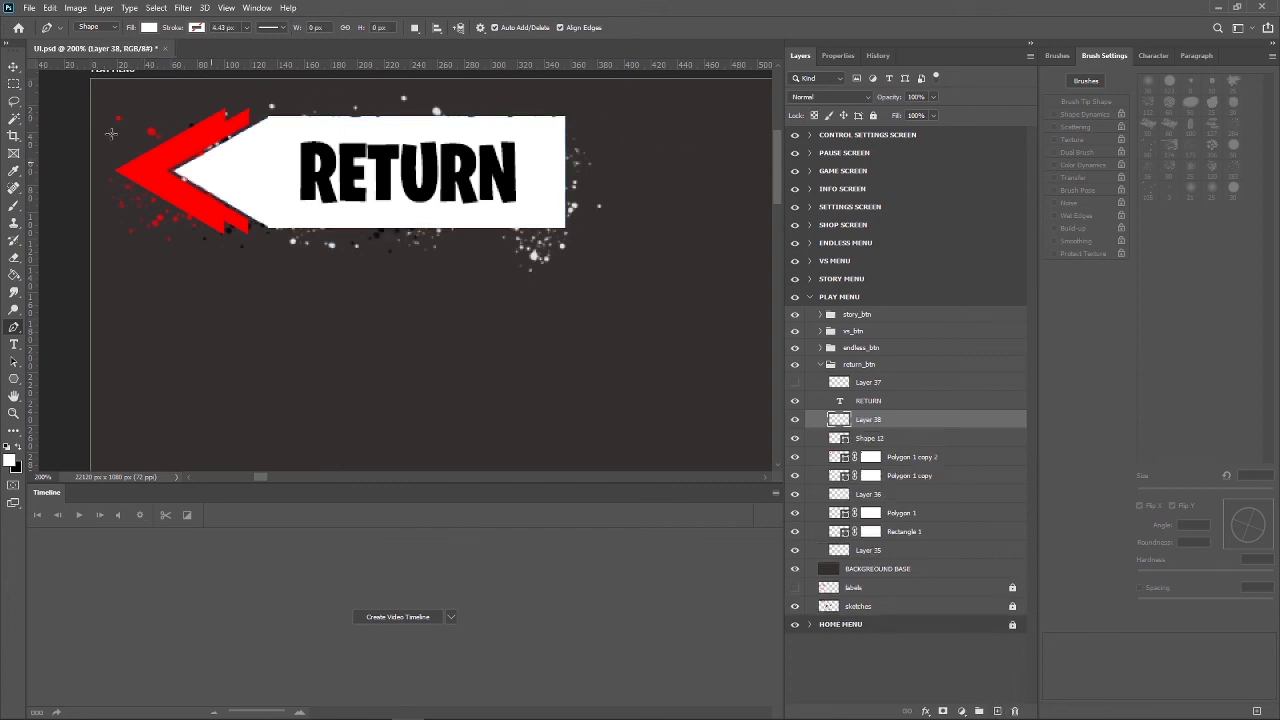
Switch to the Brush tool with a 75 px size.
{"action": "left_click", "coordinate": [13, 205]}
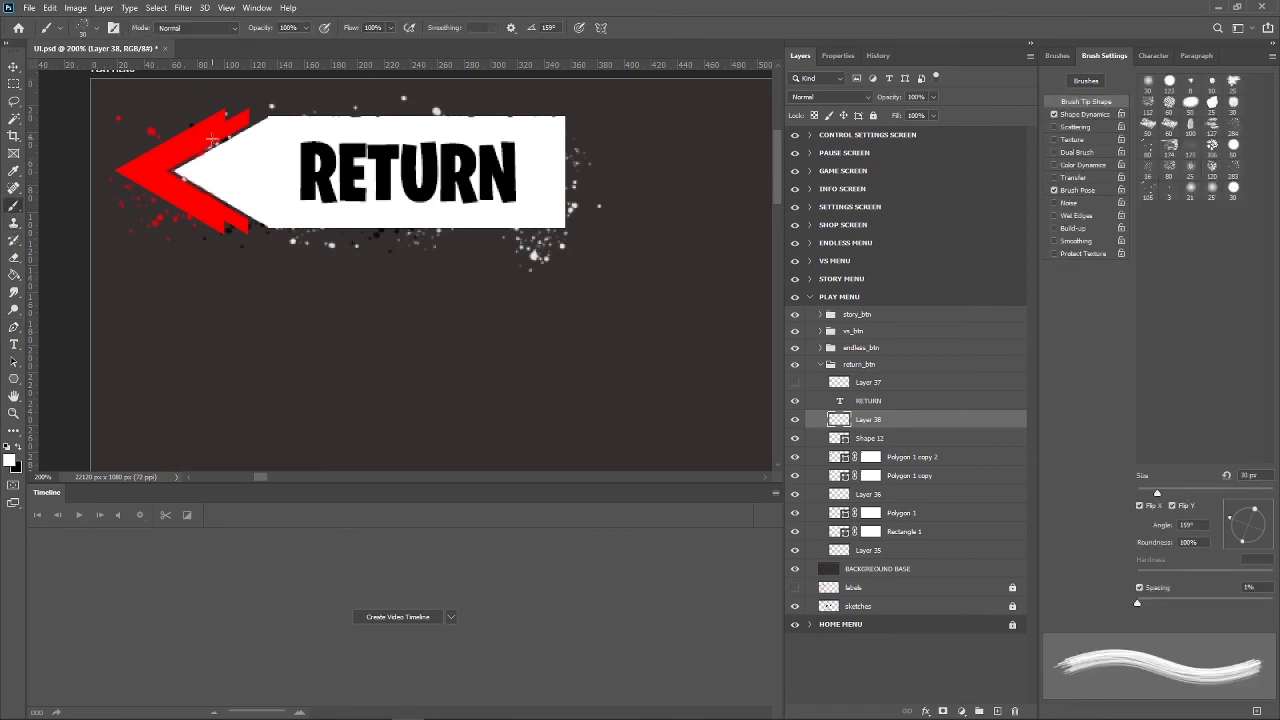
{"action": "left_click", "coordinate": [90, 28]}
{"action": "left_click", "coordinate": [150, 52]}
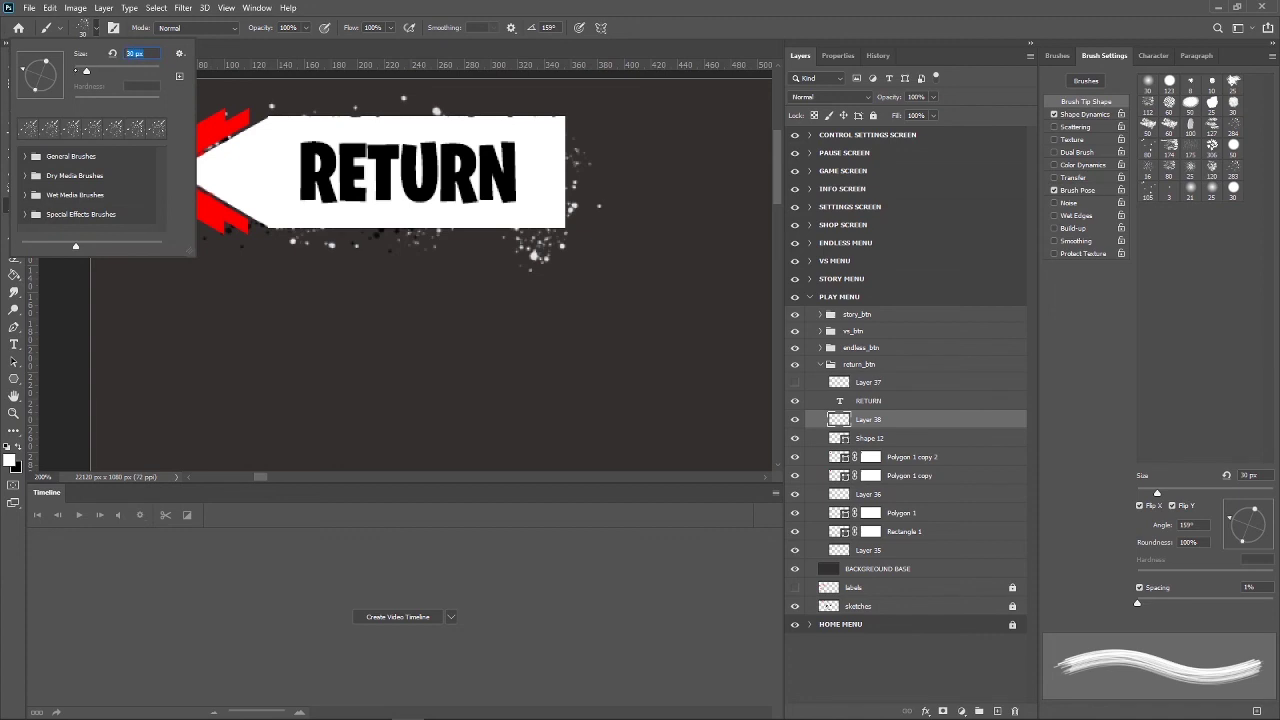
{"action": "type", "text": "75"}
{"action": "key", "text": "Return"}
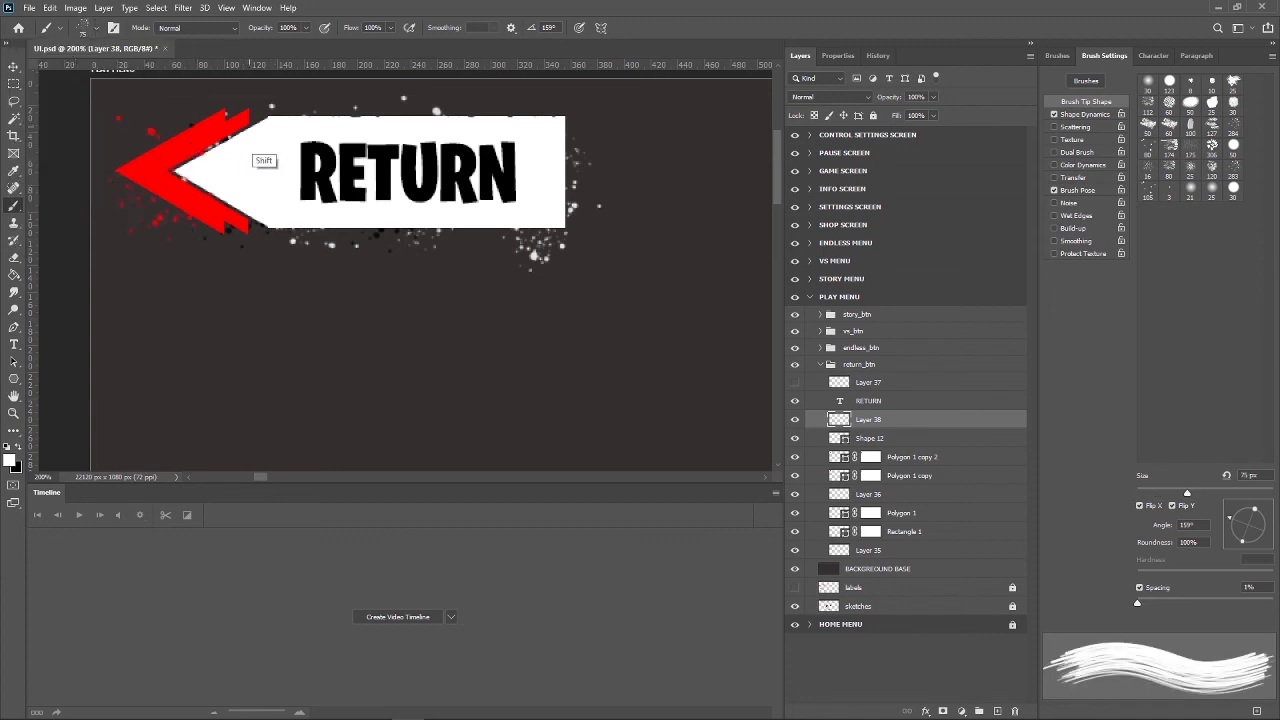
Paint test white streaks across the banner and red arrow, undoing one stroke.
{"action": "left_click_drag", "start_coordinate": [257, 163], "coordinate": [567, 173]}
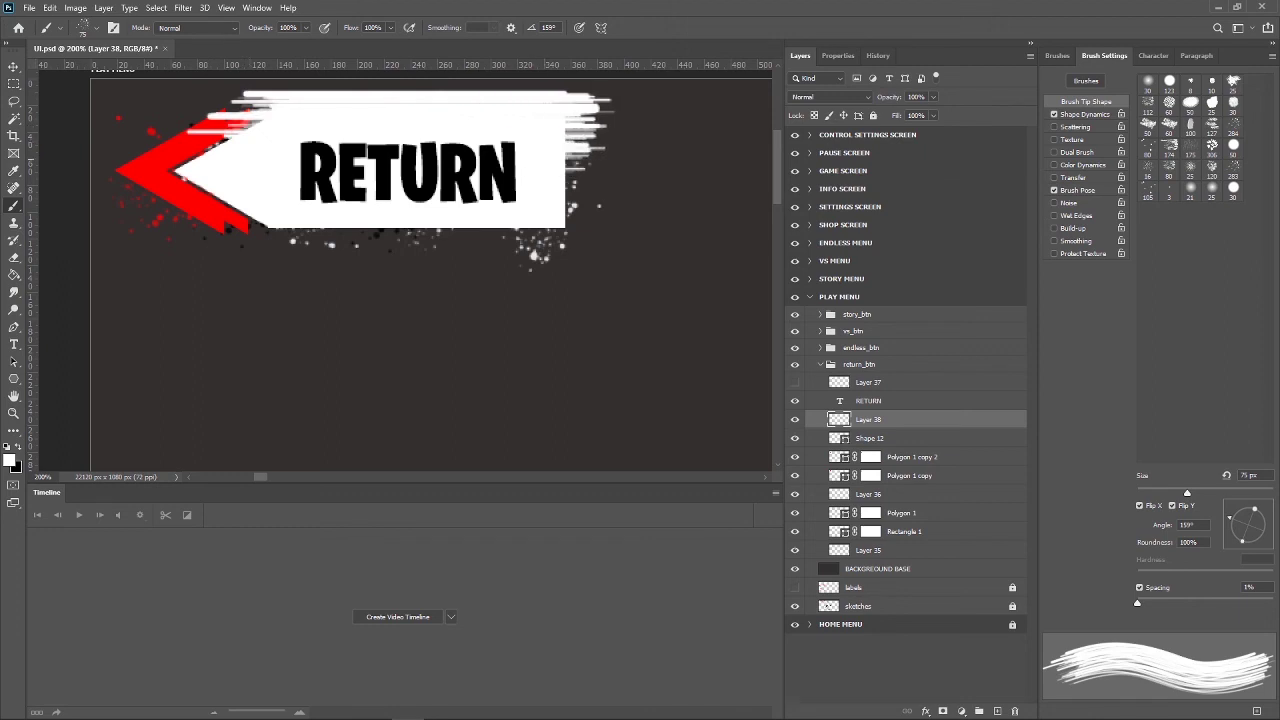
{"action": "left_click_drag", "start_coordinate": [470, 100], "coordinate": [600, 135]}
{"action": "left_click_drag", "start_coordinate": [240, 140], "coordinate": [125, 200]}
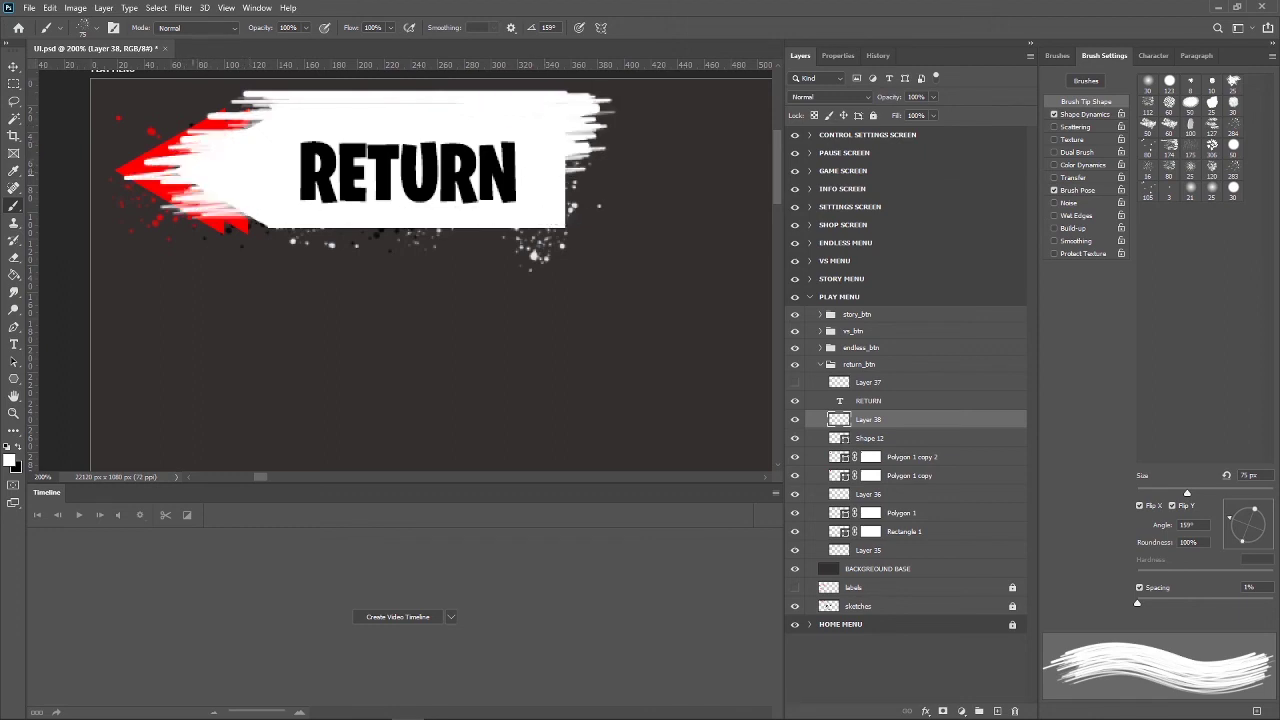
{"action": "left_click_drag", "start_coordinate": [570, 160], "coordinate": [615, 215]}
{"action": "key", "text": "ctrl+z"}
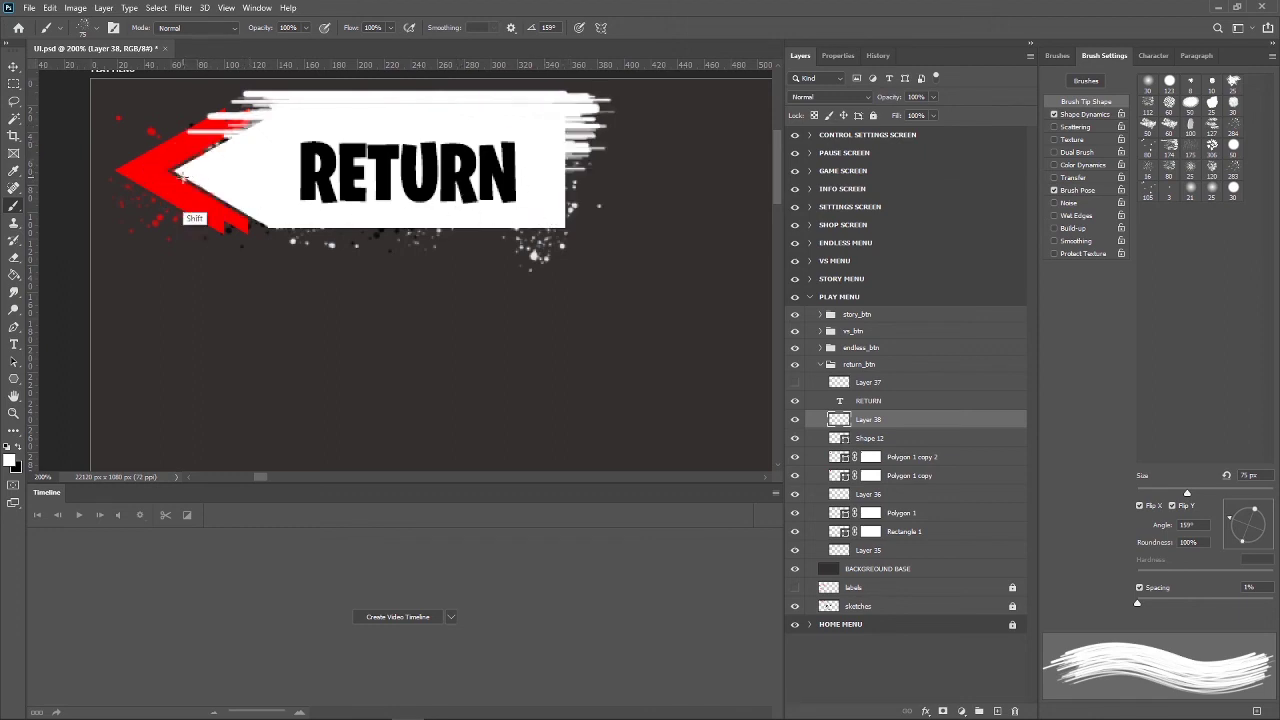
{"action": "left_click_drag", "start_coordinate": [190, 185], "coordinate": [130, 170]}
{"action": "left_click_drag", "start_coordinate": [565, 215], "coordinate": [557, 213]}
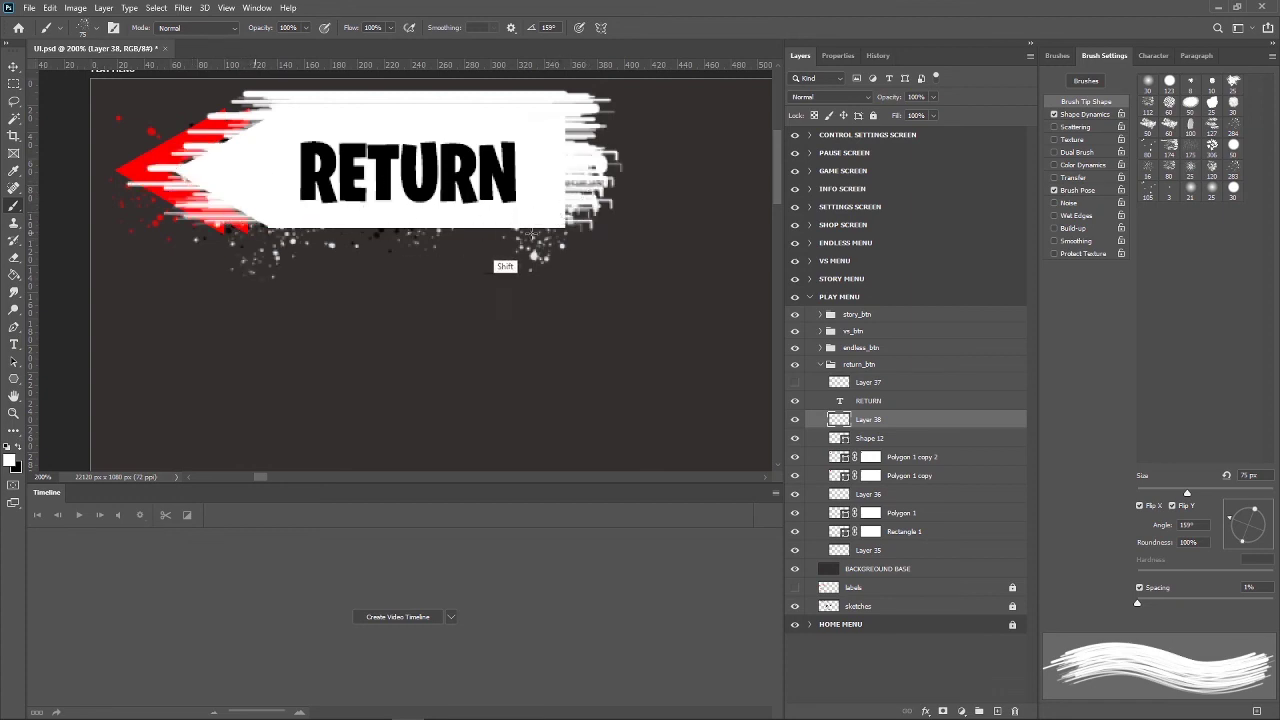
{"action": "mouse_move", "coordinate": [500, 258]}
{"action": "left_mouse_down"}
{"action": "mouse_move", "coordinate": [260, 255]}
{"action": "mouse_move", "coordinate": [712, 250]}
{"action": "left_mouse_up"}
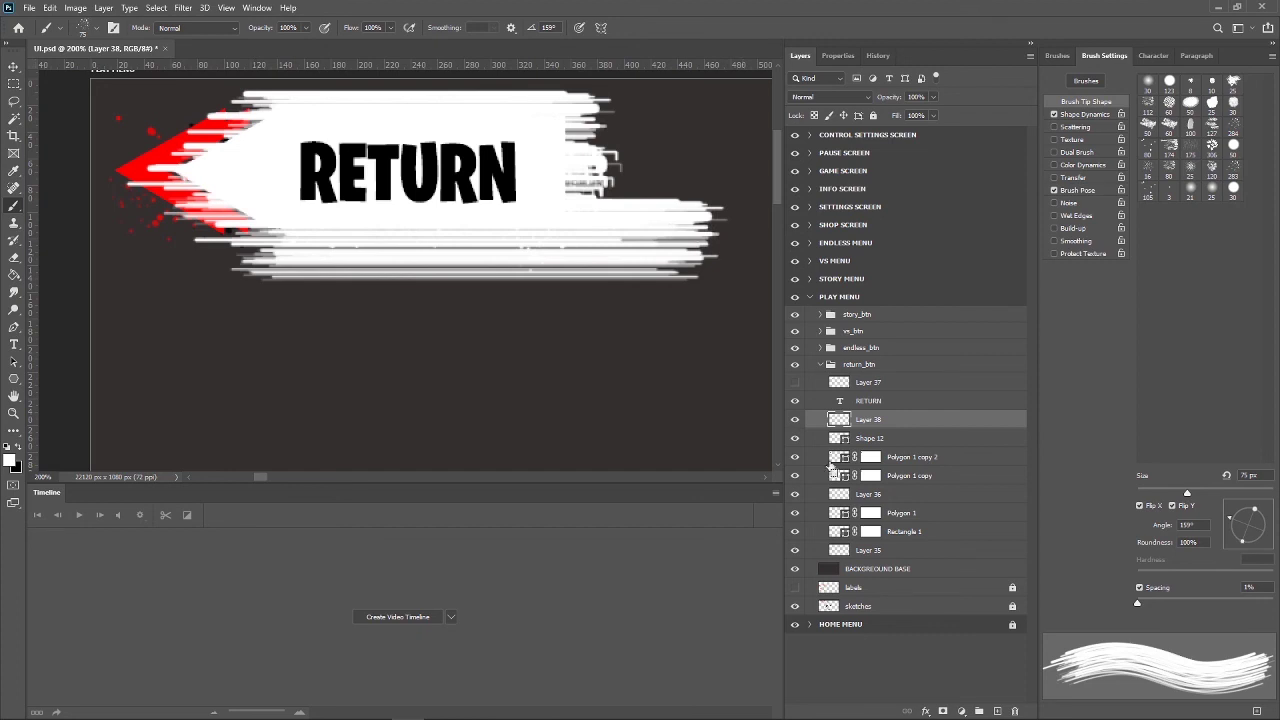
Try masking Shape 12 with the strokes, step back, then delete the Shape 12 layer.
{"action": "left_click", "coordinate": [839, 420], "text": "ctrl"}
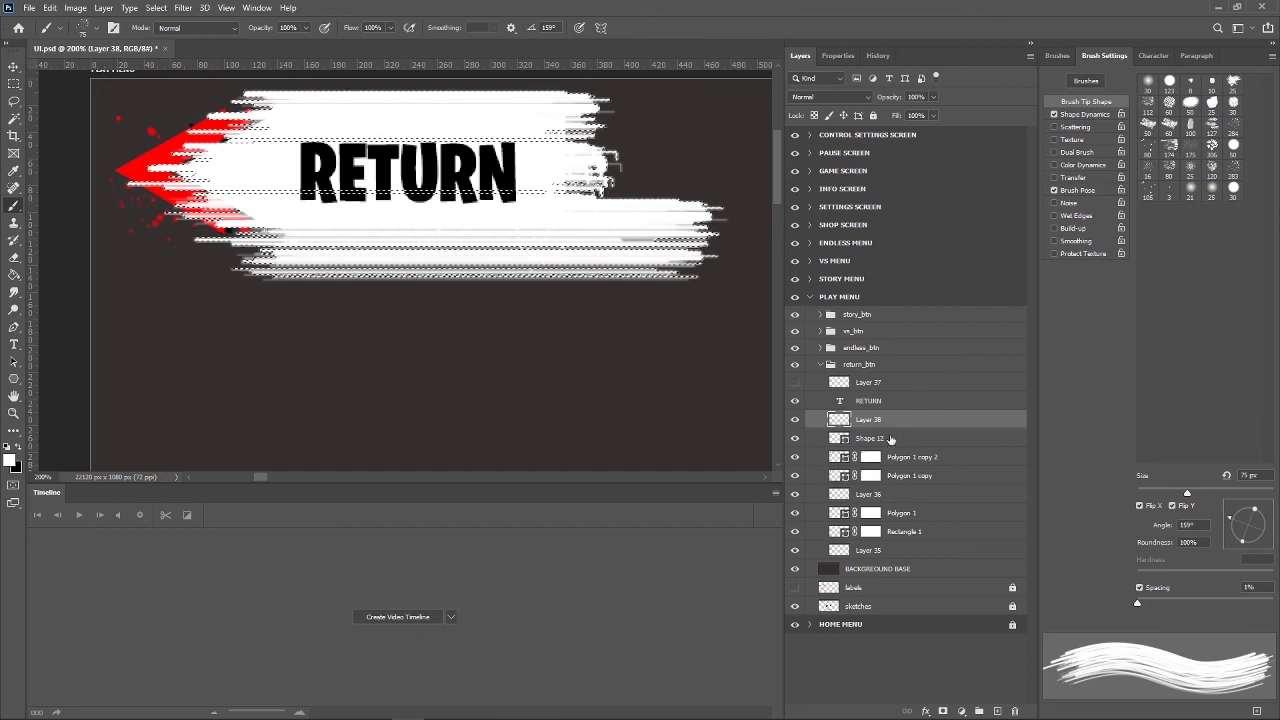
{"action": "left_click", "coordinate": [889, 440]}
{"action": "left_click", "coordinate": [941, 712]}
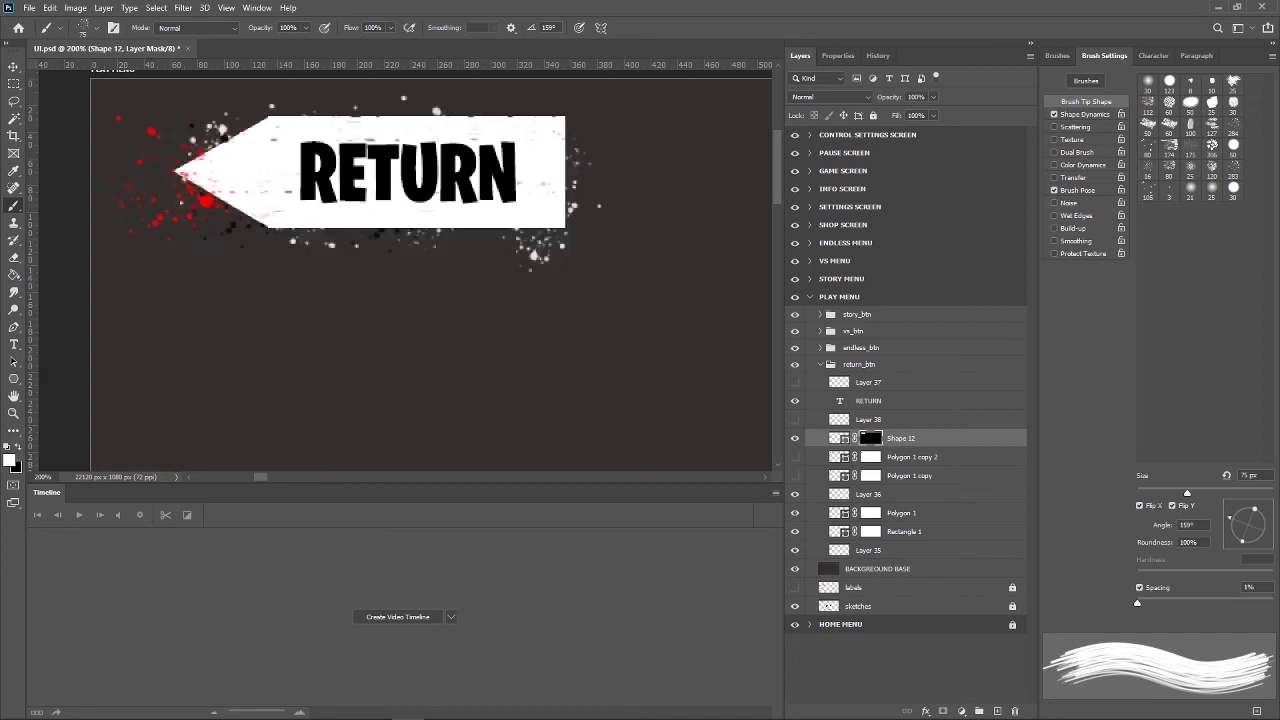
{"action": "key", "text": "ctrl+z"}
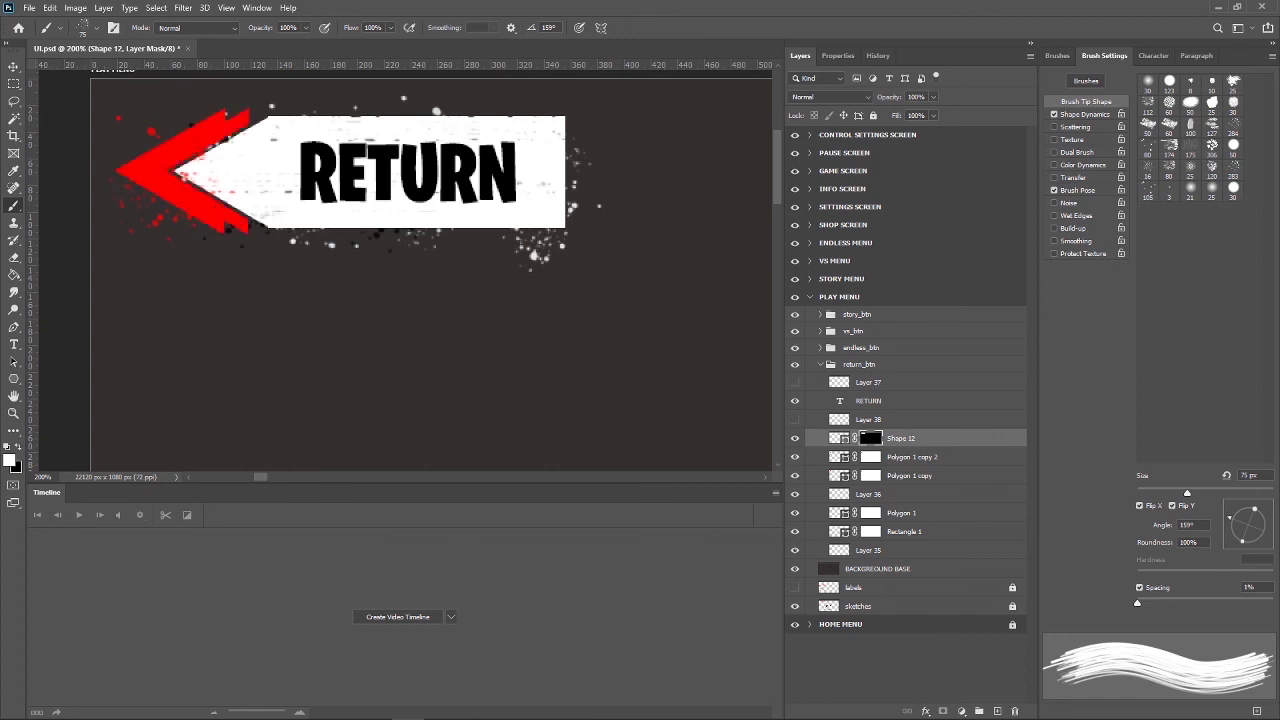
{"action": "key", "text": "ctrl+shift+z"}
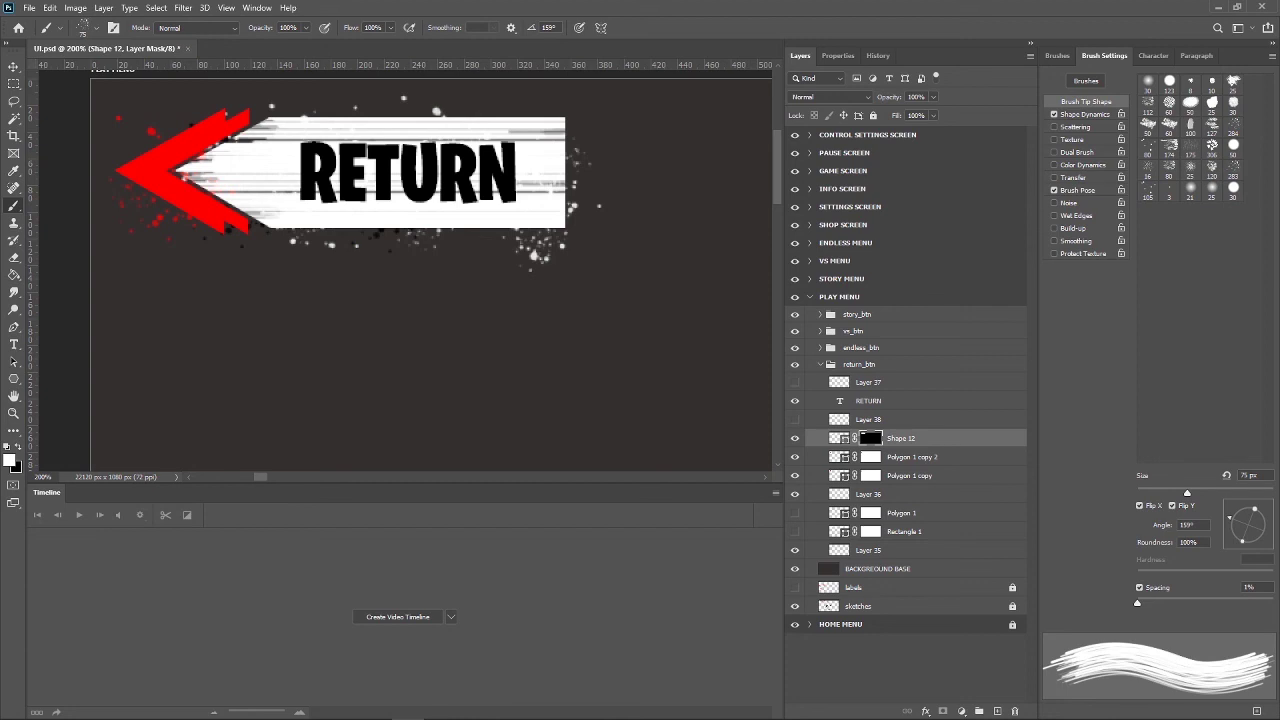
{"action": "key", "text": "Delete"}
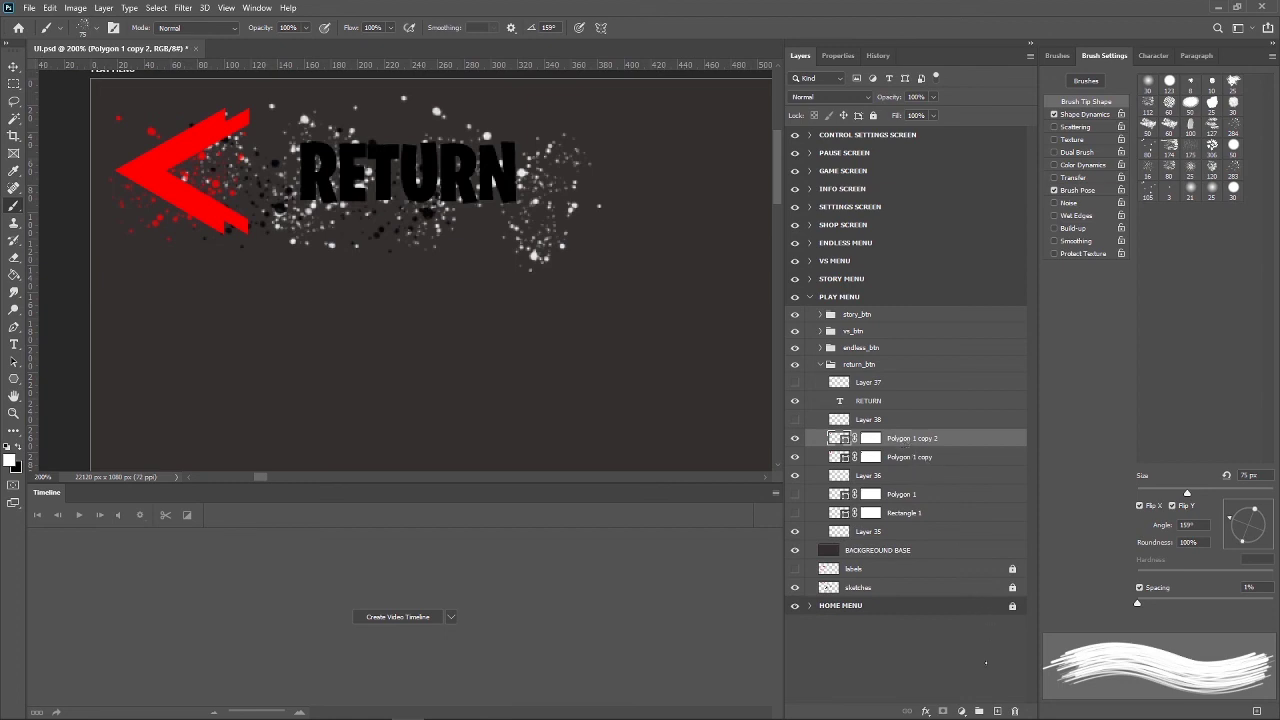
On a new layer, paint horizontal white 75 px streaks behind RETURN, redoing bad strokes, then zoom out.
{"action": "left_click", "coordinate": [994, 709]}
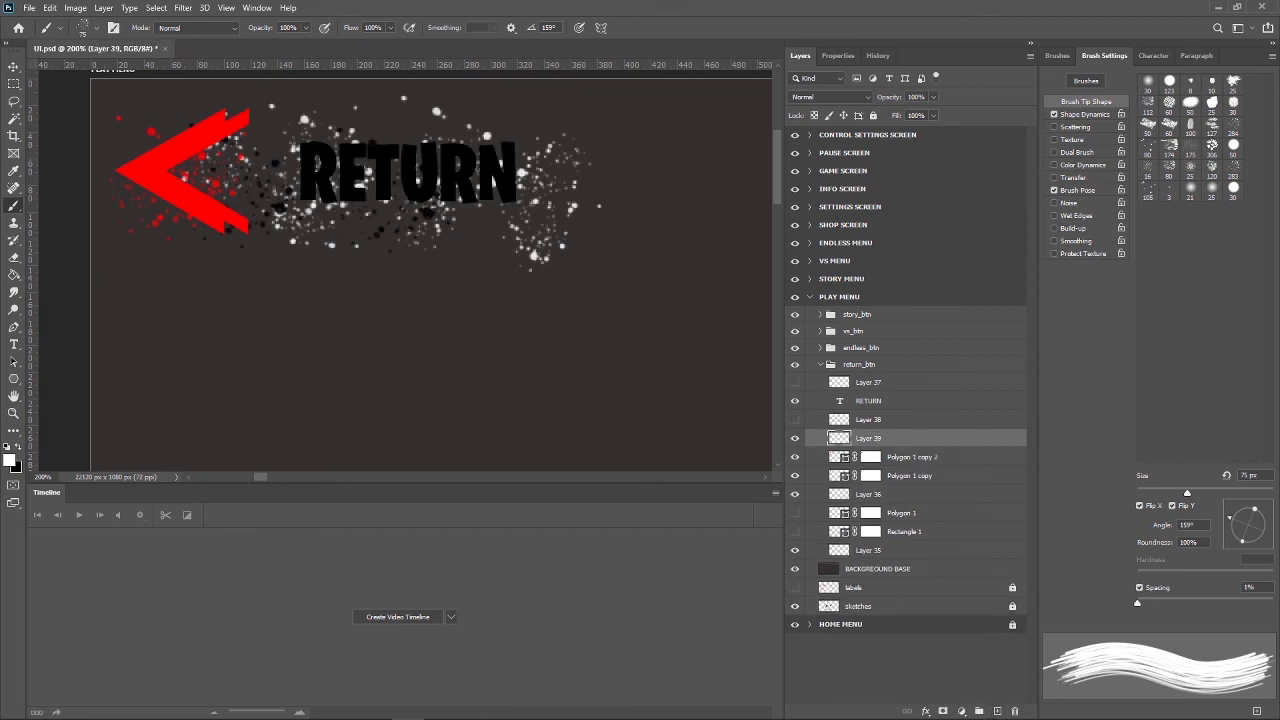
{"action": "mouse_move", "coordinate": [275, 185]}
{"action": "left_mouse_down"}
{"action": "mouse_move", "coordinate": [510, 188]}
{"action": "mouse_move", "coordinate": [497, 191]}
{"action": "left_mouse_up"}
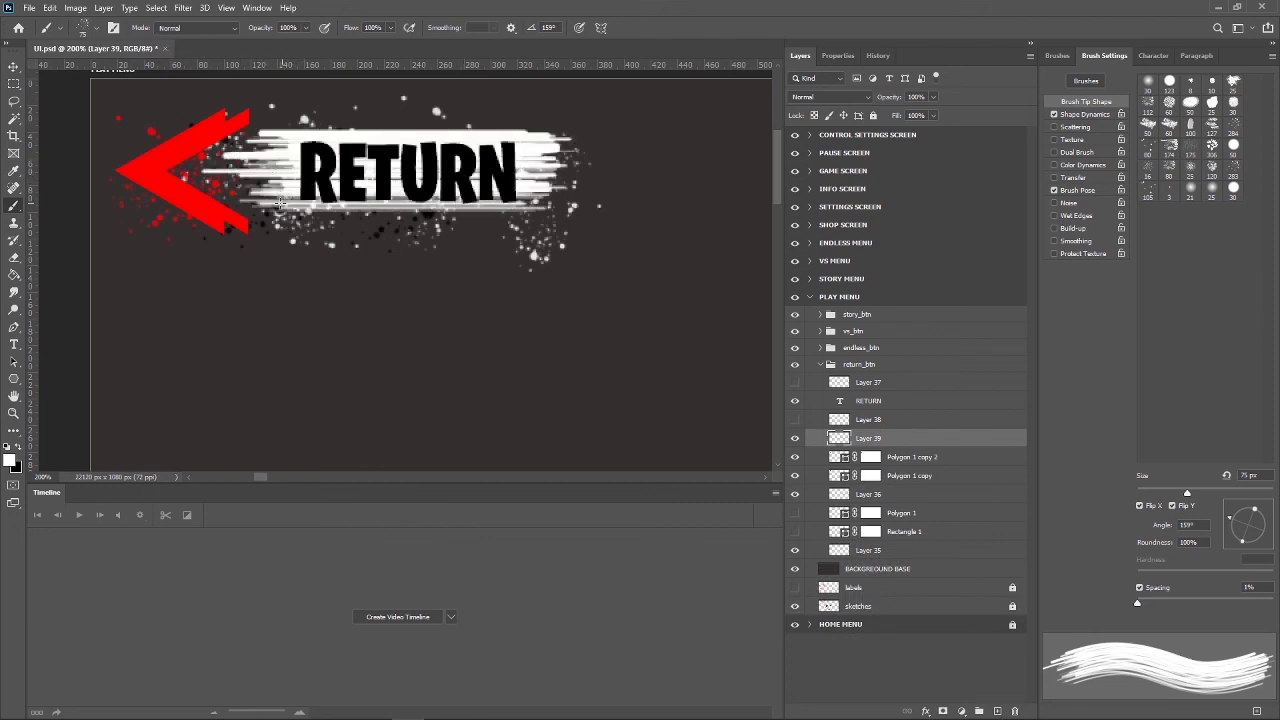
{"action": "mouse_move", "coordinate": [290, 235]}
{"action": "left_mouse_down"}
{"action": "mouse_move", "coordinate": [495, 238]}
{"action": "mouse_move", "coordinate": [489, 197]}
{"action": "left_mouse_up"}
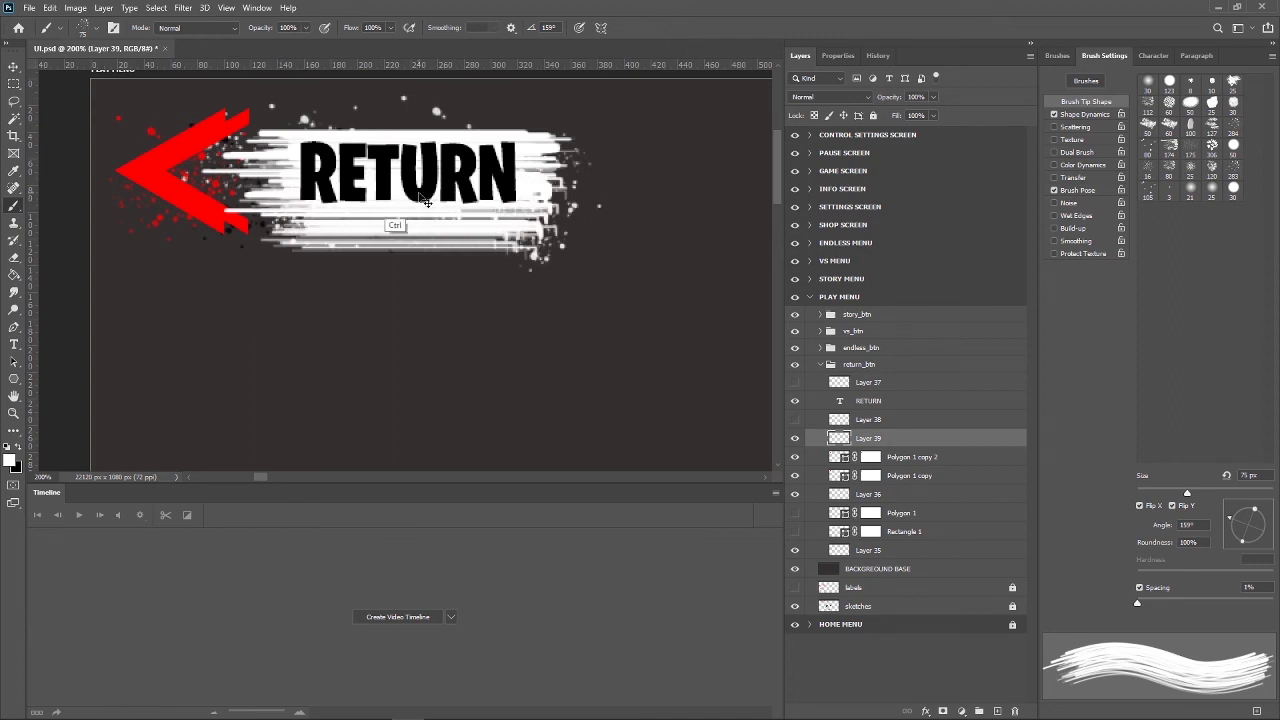
{"action": "key", "text": "ctrl+z"}
{"action": "mouse_move", "coordinate": [270, 220]}
{"action": "left_mouse_down"}
{"action": "mouse_move", "coordinate": [500, 226]}
{"action": "mouse_move", "coordinate": [570, 205]}
{"action": "left_mouse_up"}
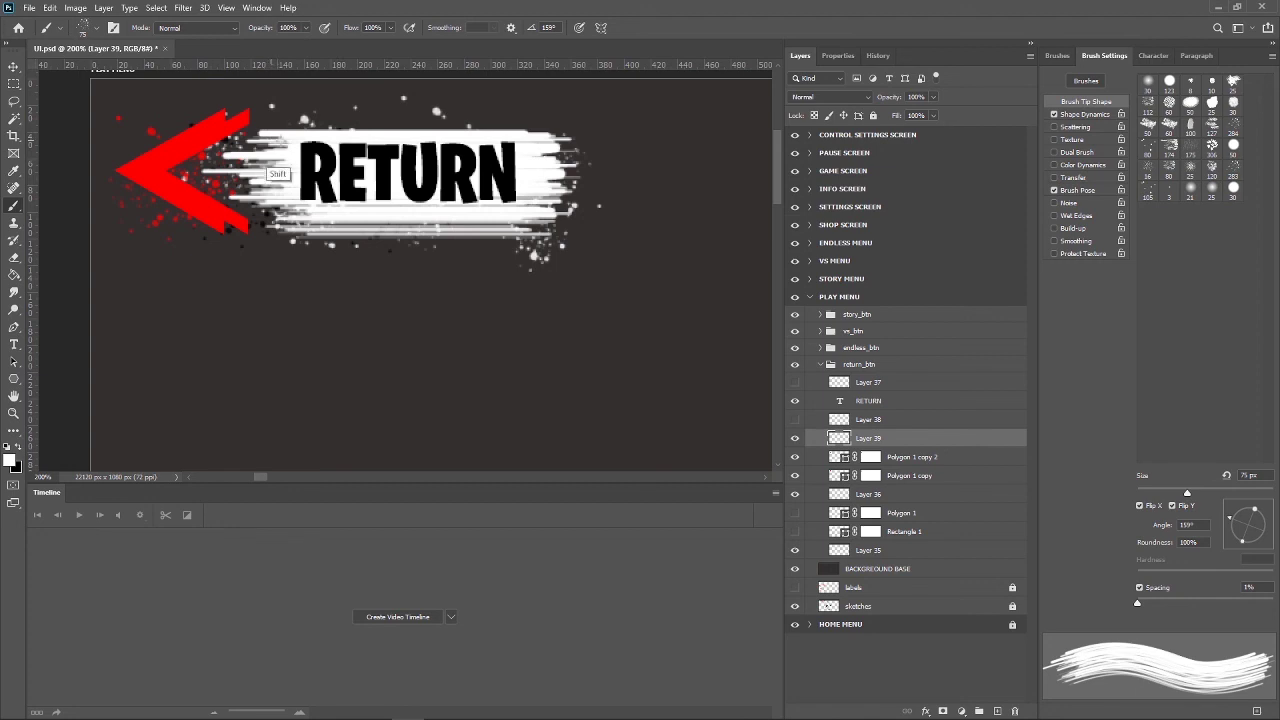
{"action": "left_click_drag", "start_coordinate": [300, 142], "coordinate": [420, 142]}
{"action": "key", "text": "ctrl+z"}
{"action": "left_click_drag", "start_coordinate": [320, 172], "coordinate": [545, 168]}
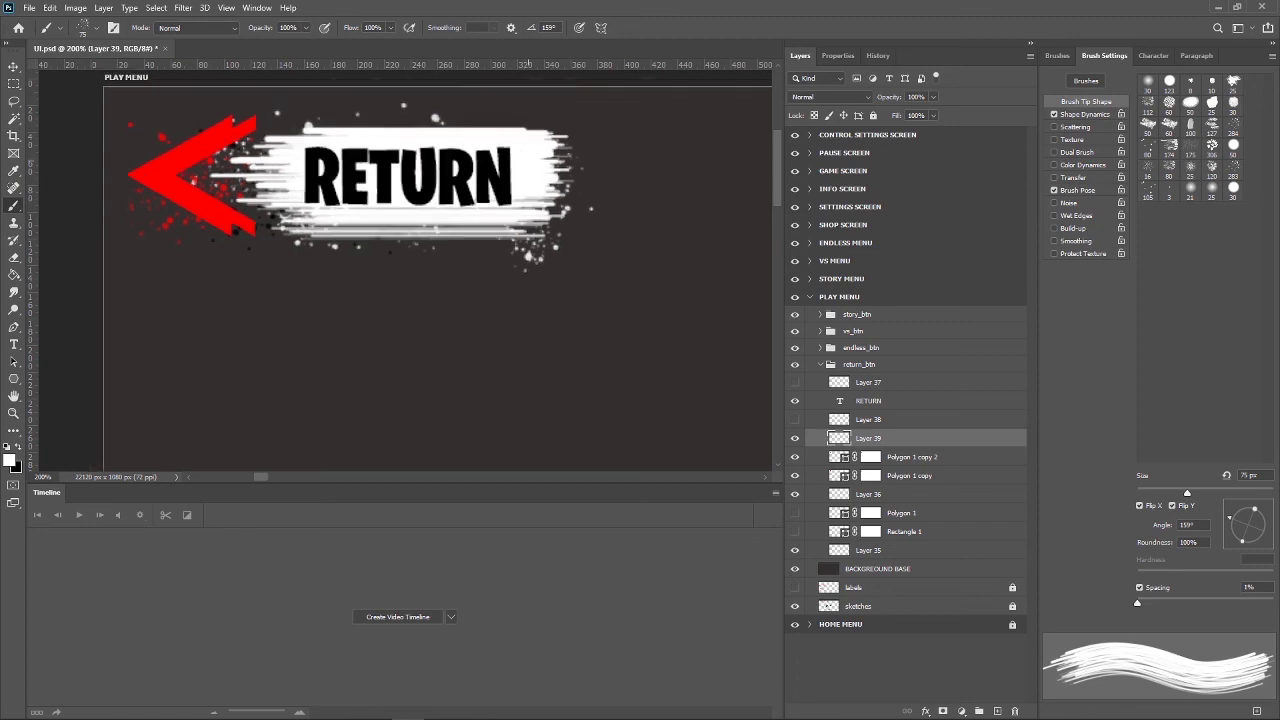
{"action": "key", "text": "ctrl+minus"}
{"action": "key", "text": "ctrl+minus"}
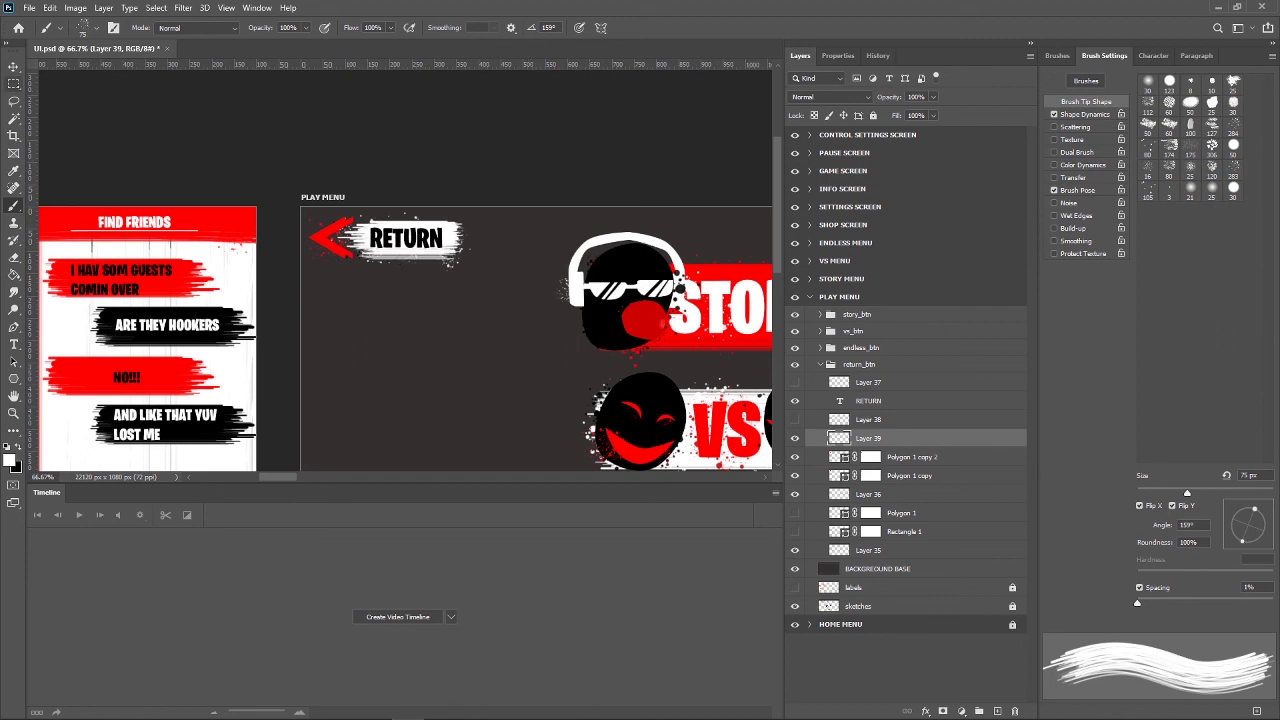
Try merging the selected polygon layers, and nudge the red arrow right then back left.
{"action": "key", "text": "v"}
{"action": "left_click", "coordinate": [928, 458], "text": "shift"}
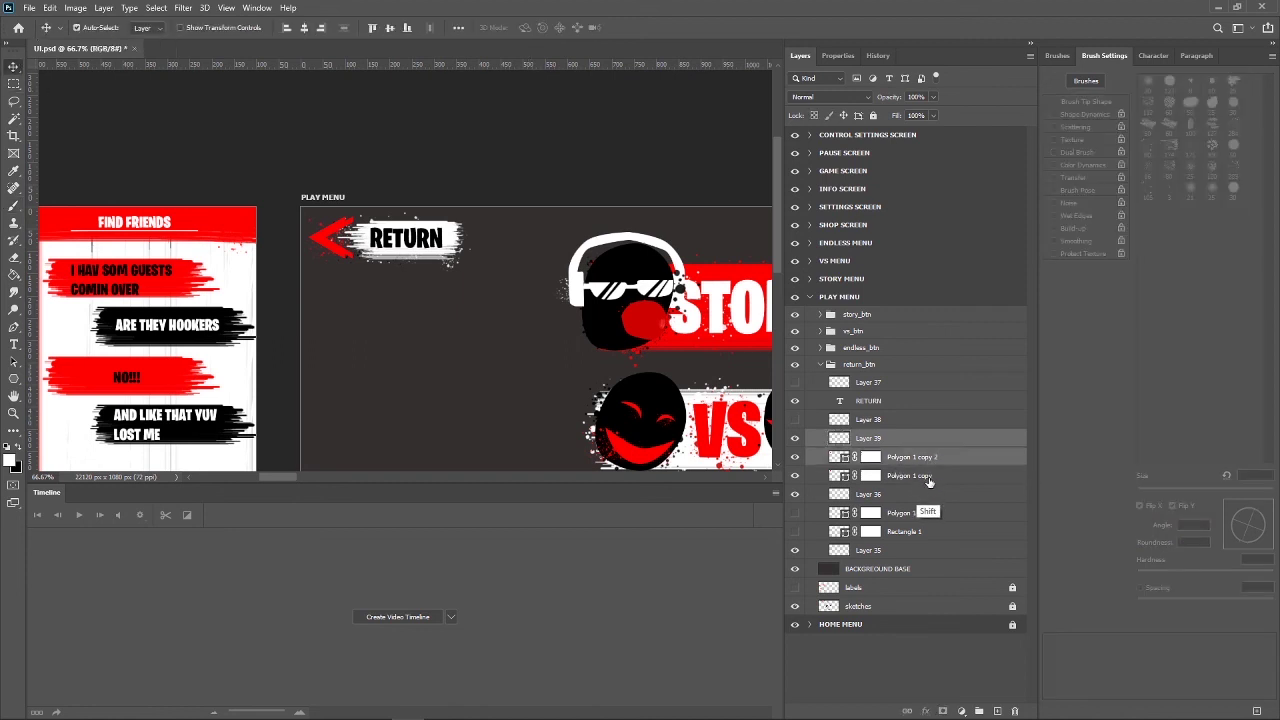
{"action": "right_click", "coordinate": [930, 478]}
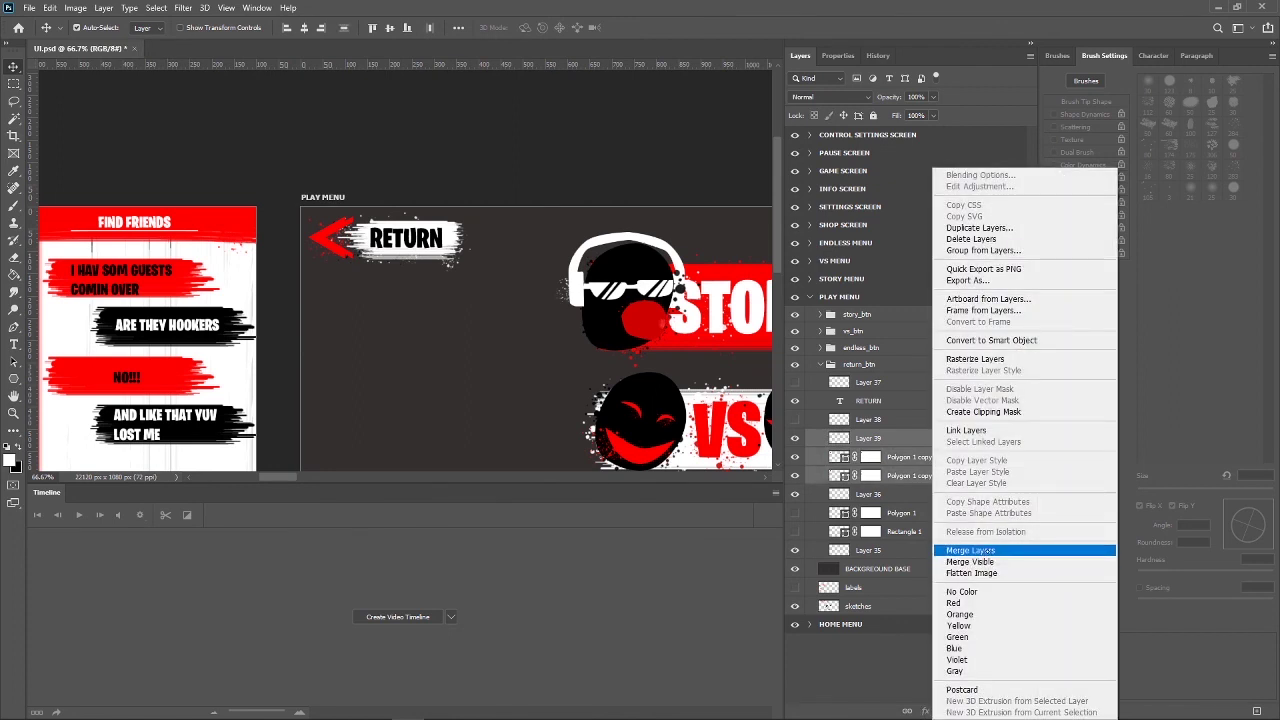
{"action": "left_click", "coordinate": [985, 551]}
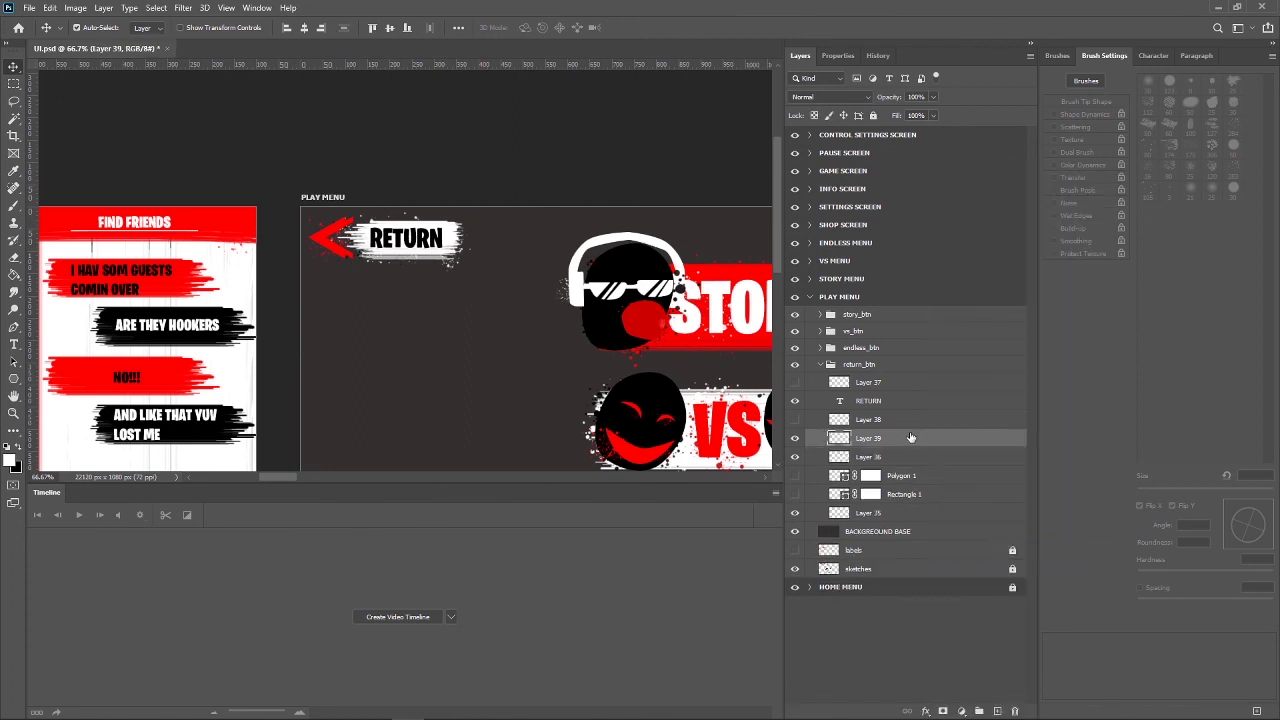
{"action": "key", "text": "Right"}
{"action": "key", "text": "Right"}
{"action": "key", "text": "Right"}
{"action": "key", "text": "Right"}
{"action": "key", "text": "Right"}
{"action": "key", "text": "Right"}
{"action": "key", "text": "Left"}
{"action": "key", "text": "Left"}
{"action": "key", "text": "Left"}
{"action": "key", "text": "Left"}
{"action": "key", "text": "Left"}
Merge the two red arrow copies into a single shape layer, Polygon 1 copy 2.
{"action": "key", "text": "ctrl+z"}
{"action": "key", "text": "ctrl+z"}
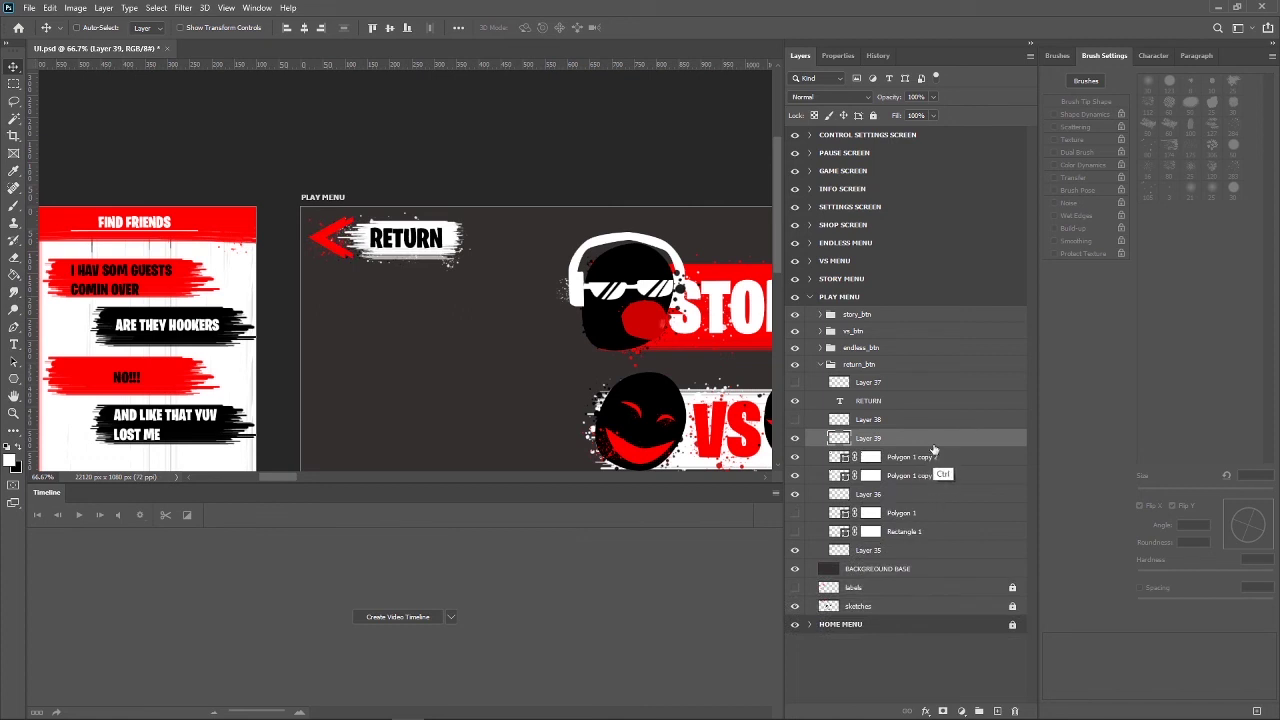
{"action": "key", "text": "ctrl+z"}
{"action": "left_click", "coordinate": [911, 460]}
{"action": "left_click", "coordinate": [918, 476], "text": "ctrl"}
{"action": "right_click", "coordinate": [919, 475]}
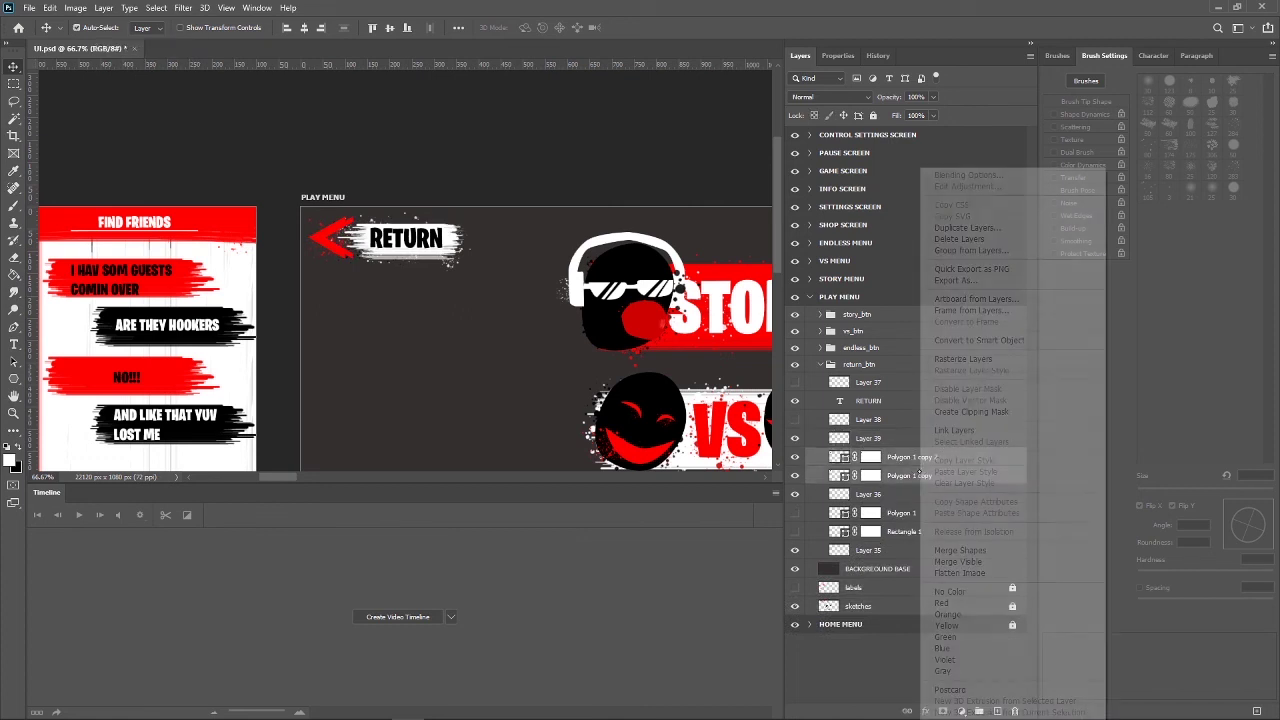
{"action": "left_click", "coordinate": [960, 550]}
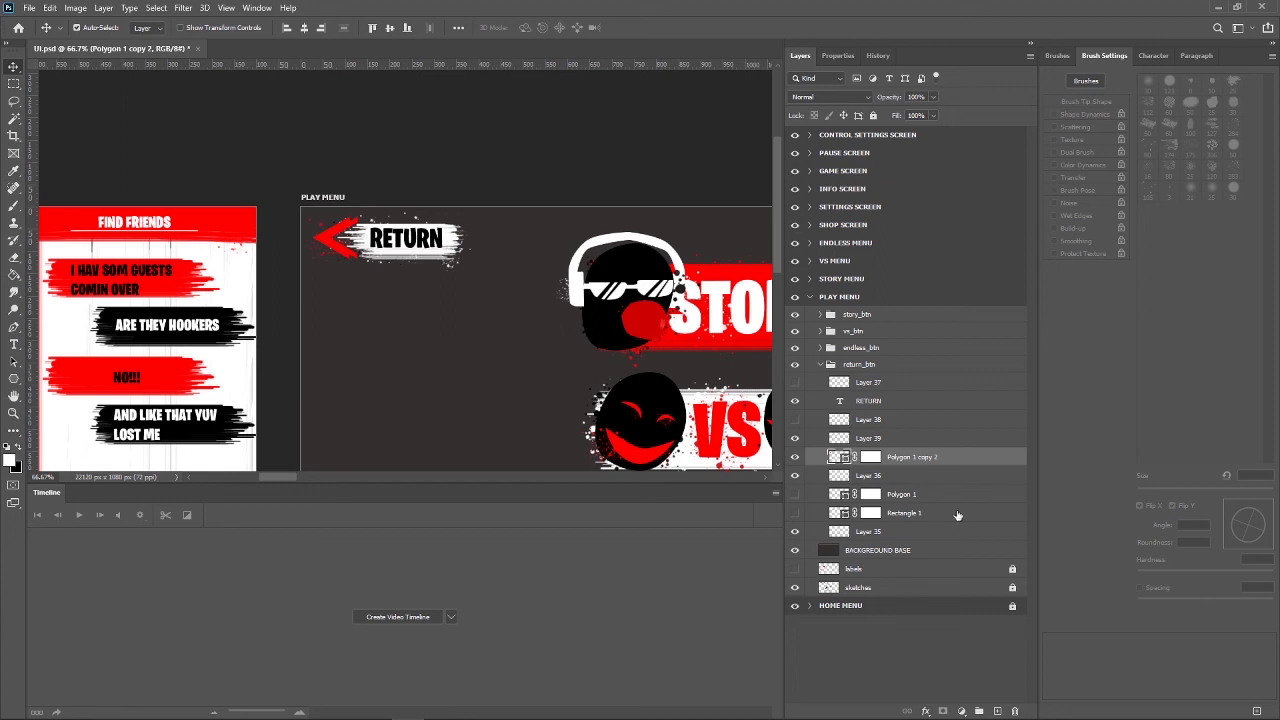
Duplicate the merged arrow, flip it horizontally, and place it at RETURN's right end.
{"action": "key", "text": "ctrl"}
{"action": "key", "text": "ctrl+j"}
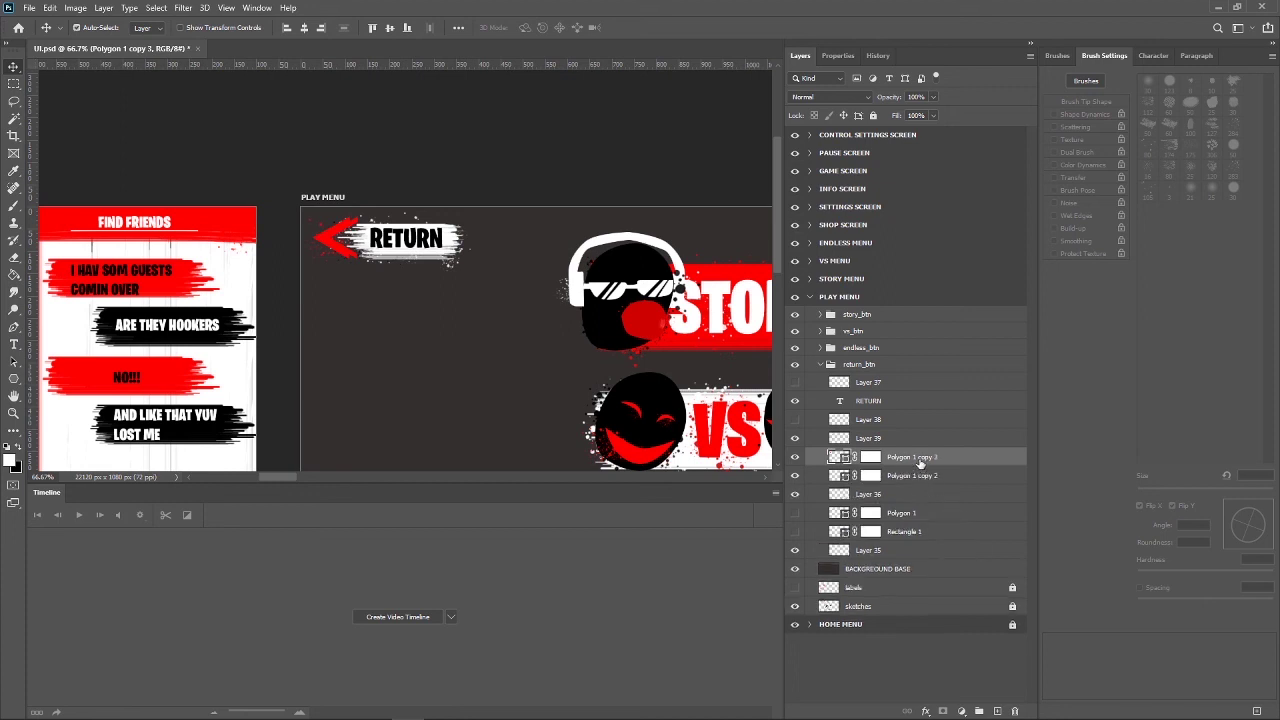
{"action": "key", "text": "ctrl+t"}
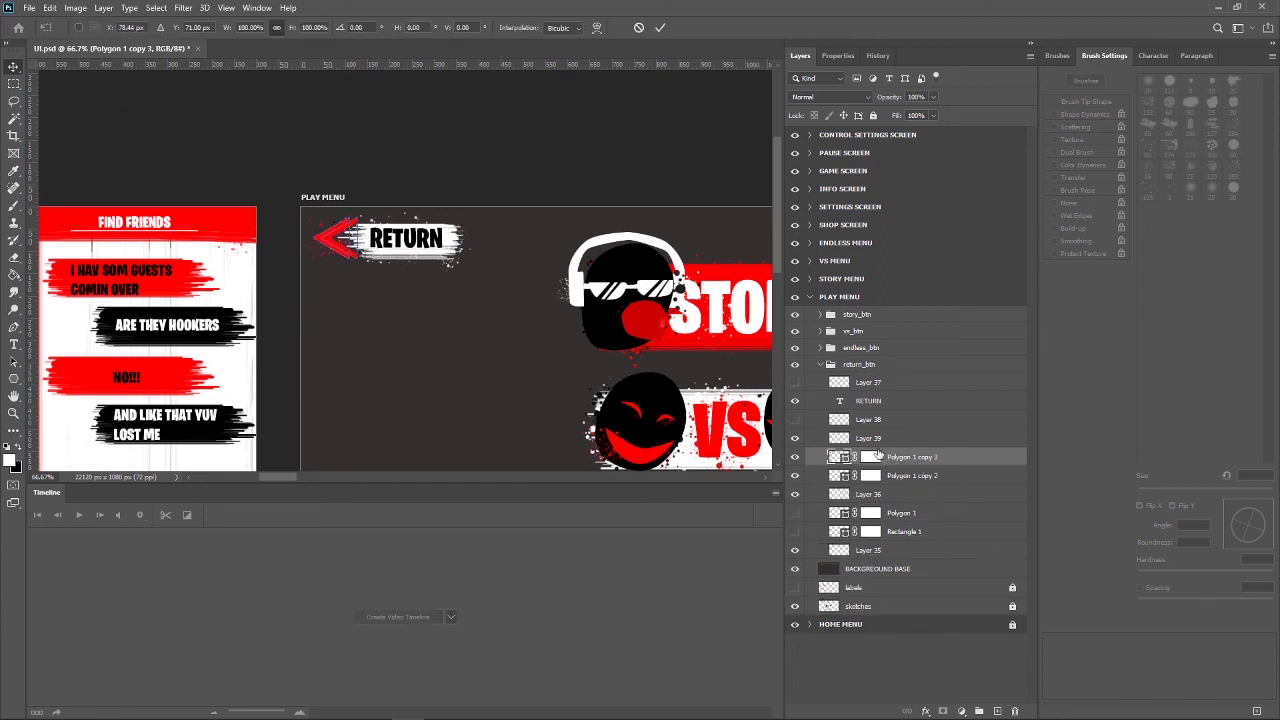
{"action": "right_click", "coordinate": [336, 240]}
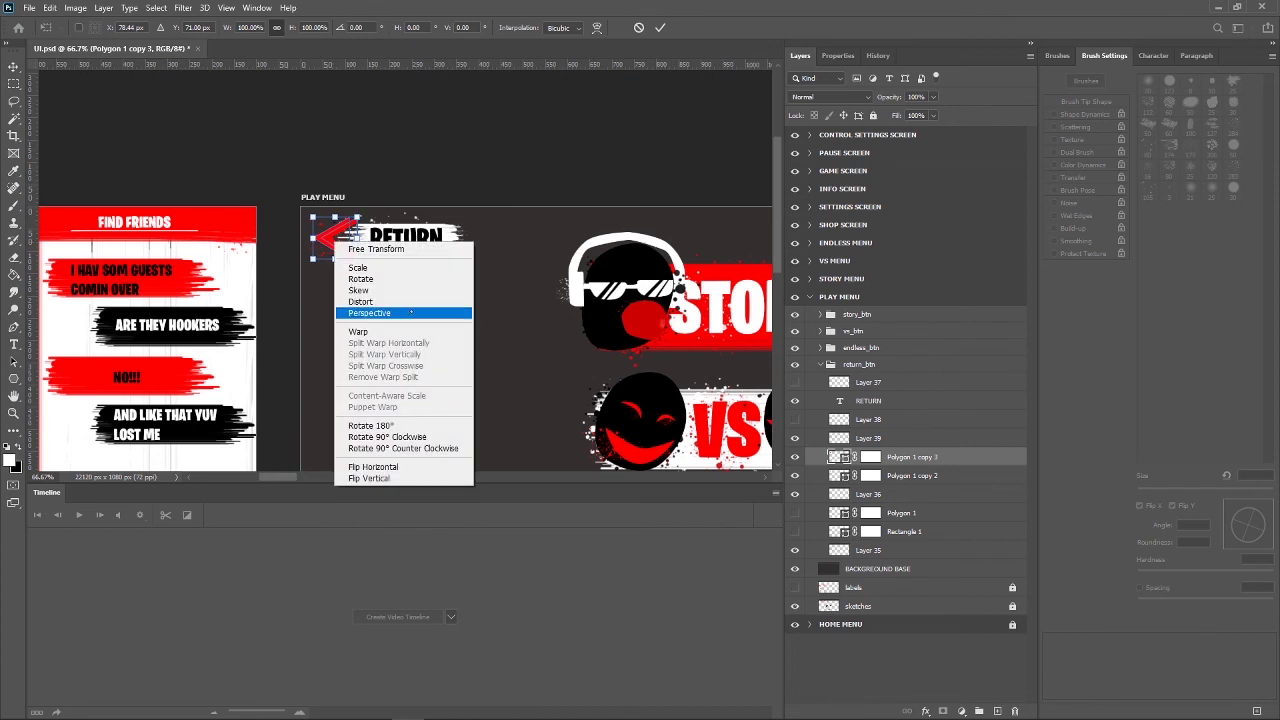
{"action": "left_click", "coordinate": [372, 467]}
{"action": "key", "text": "Right"}
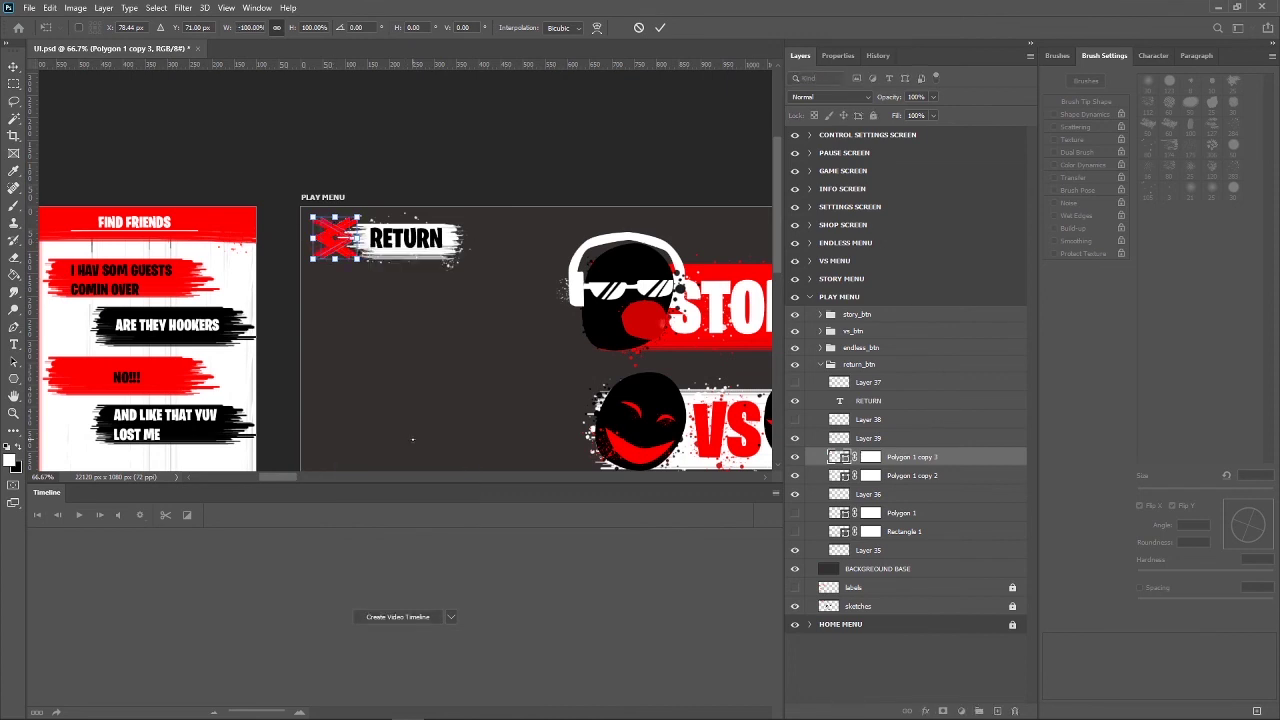
{"action": "key", "text": "Right"}
{"action": "key", "text": "Right"}
{"action": "key", "text": "Right"}
{"action": "key", "text": "Right"}
{"action": "key", "text": "Right"}
{"action": "key", "text": "Right"}
{"action": "key", "text": "Right"}
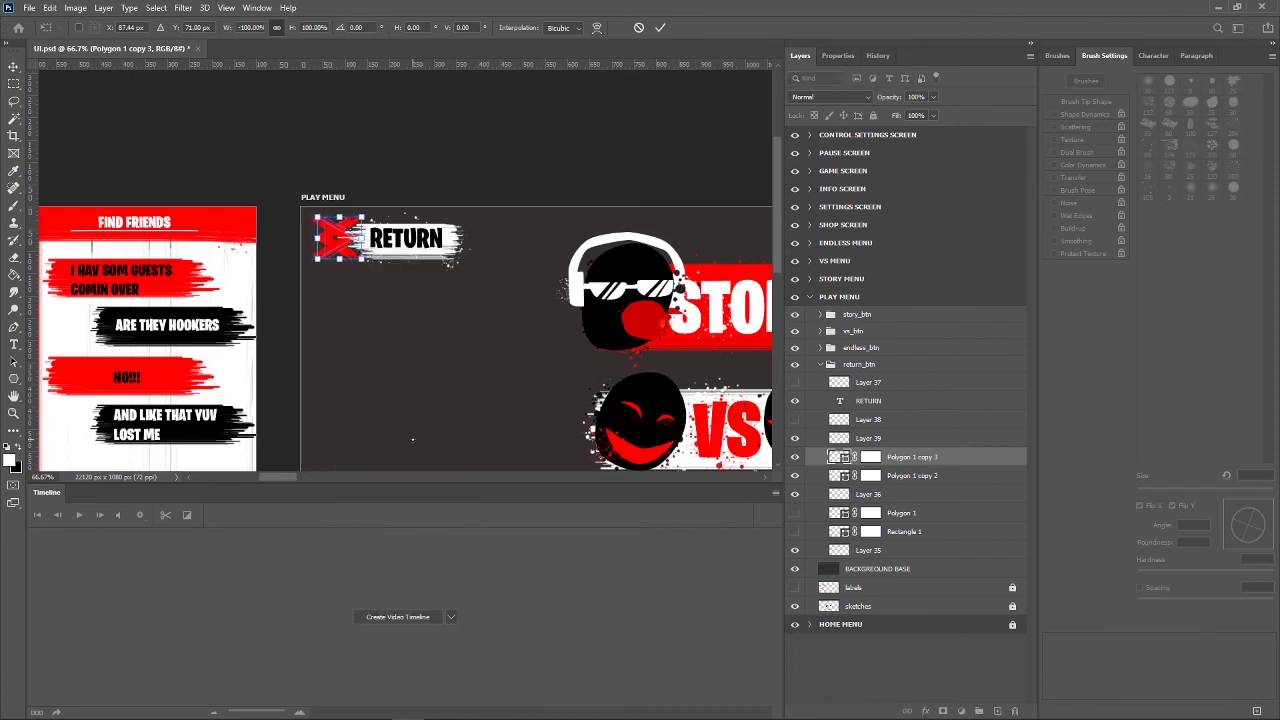
{"action": "key", "text": "Right"}
{"action": "key", "text": "Right"}
{"action": "key", "text": "Right"}
{"action": "key", "text": "Right"}
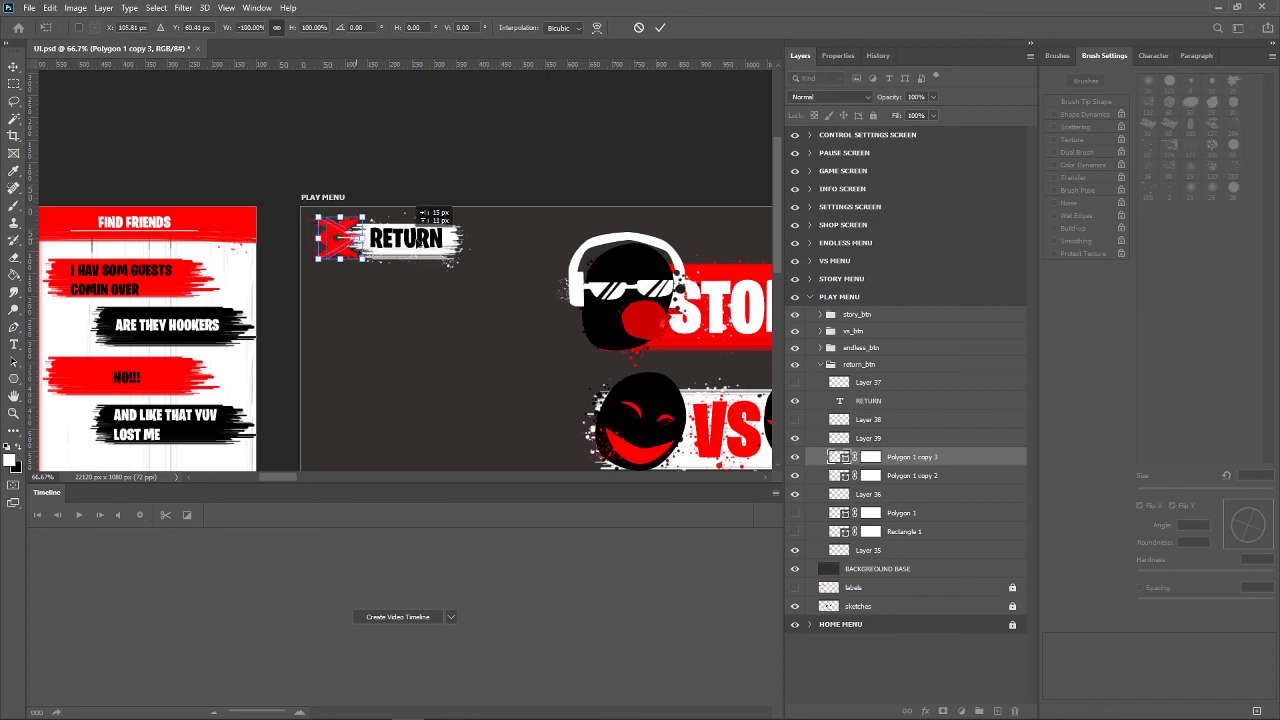
{"action": "left_click_drag", "start_coordinate": [350, 245], "coordinate": [489, 247]}
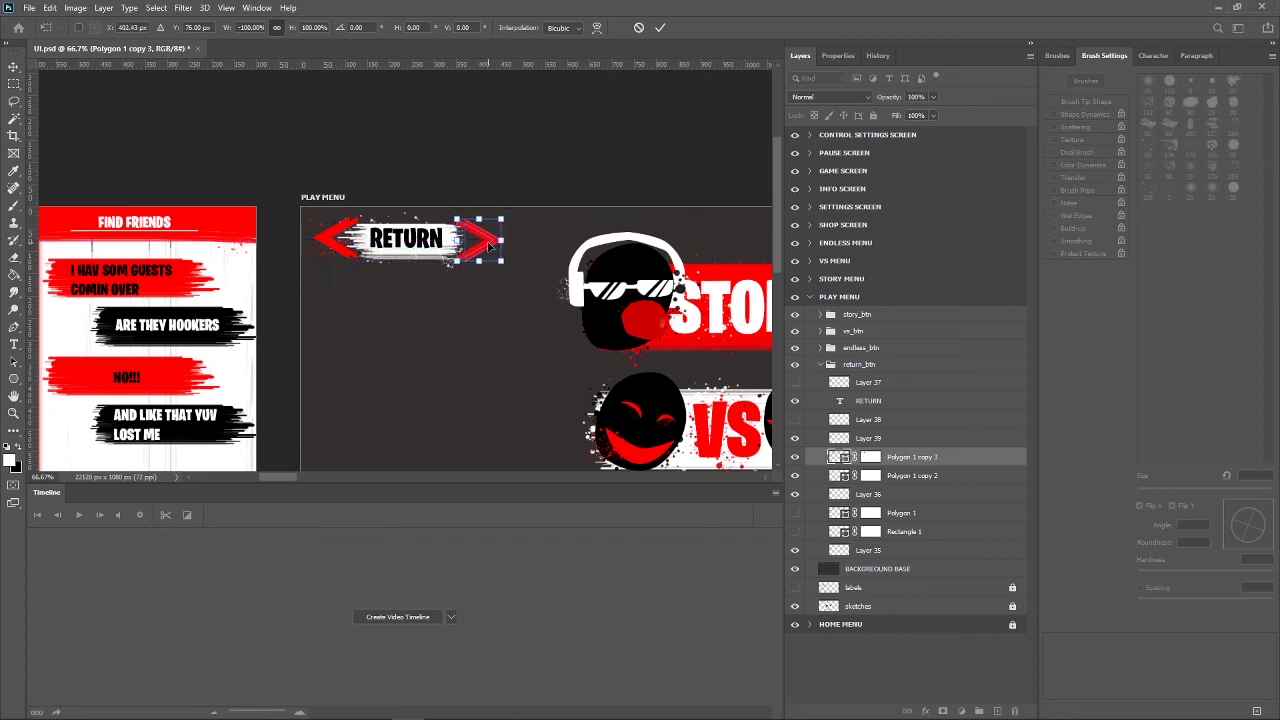
{"action": "key", "text": "Left"}
{"action": "key", "text": "Left"}
{"action": "key", "text": "Left"}
{"action": "key", "text": "Return"}
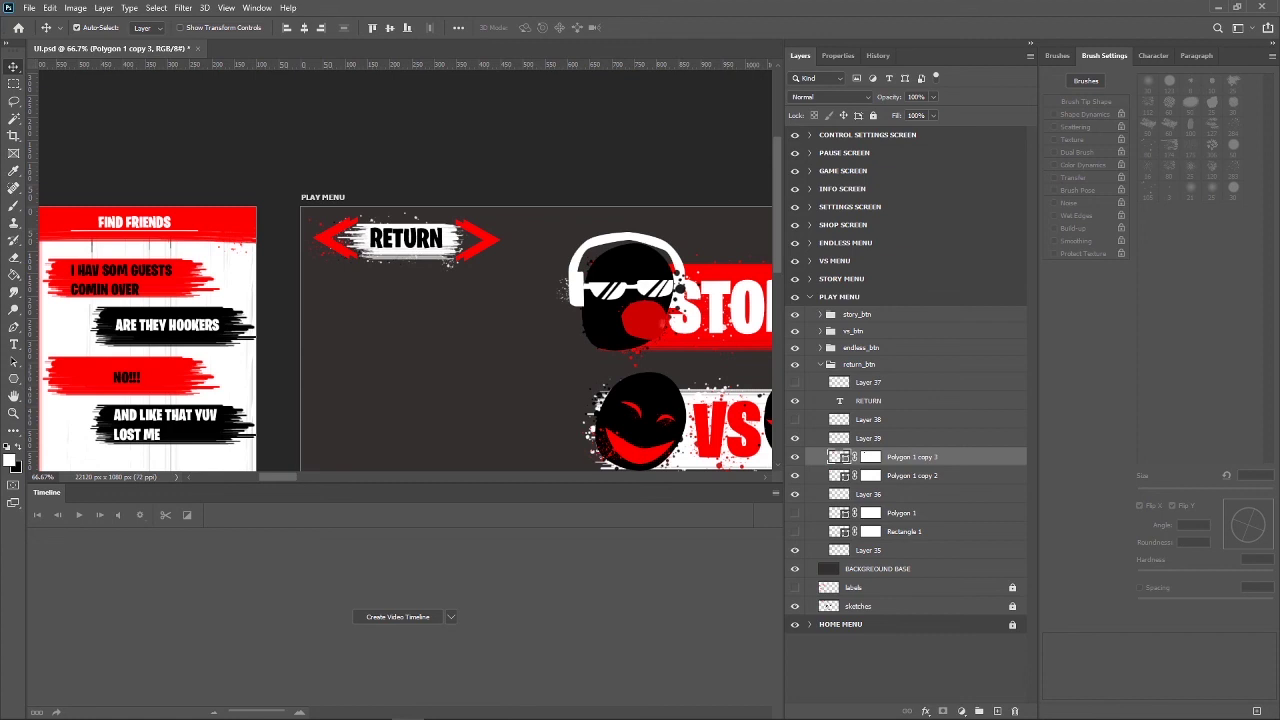
Delete both arrow copies plus the Polygon 1 and Rectangle 1 layers.
{"action": "key", "text": "Delete"}
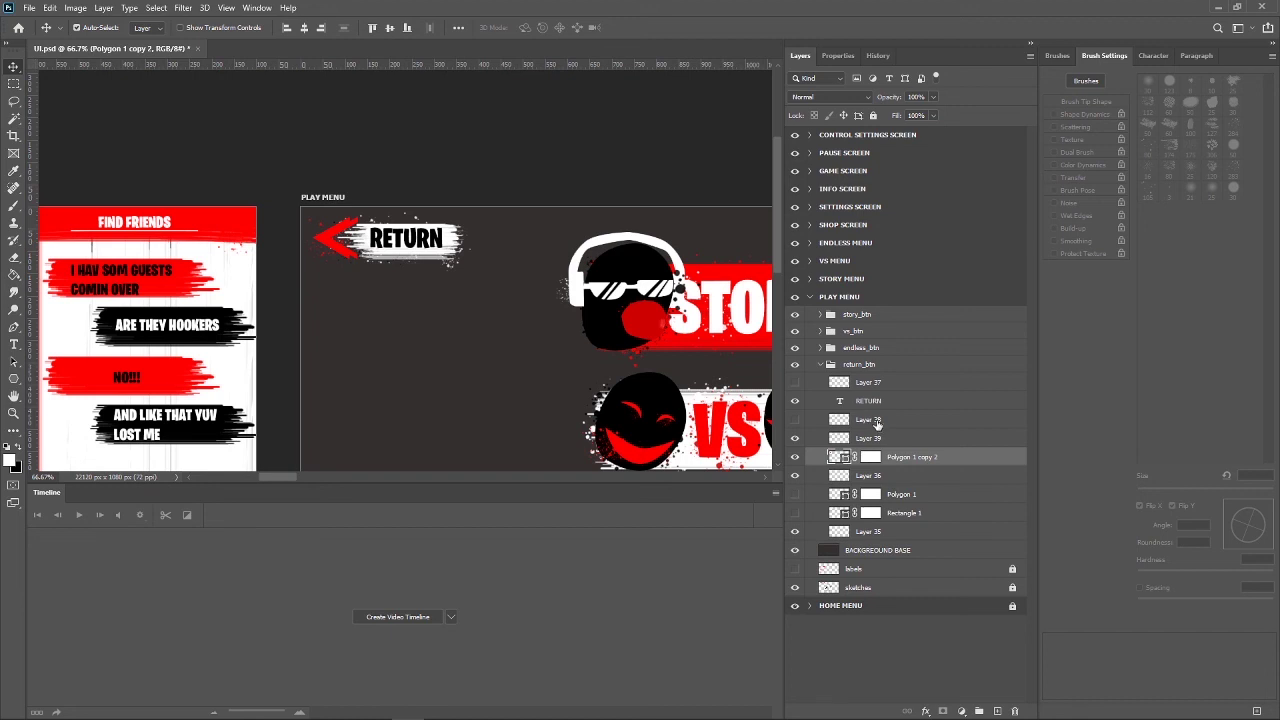
{"action": "key", "text": "Delete"}
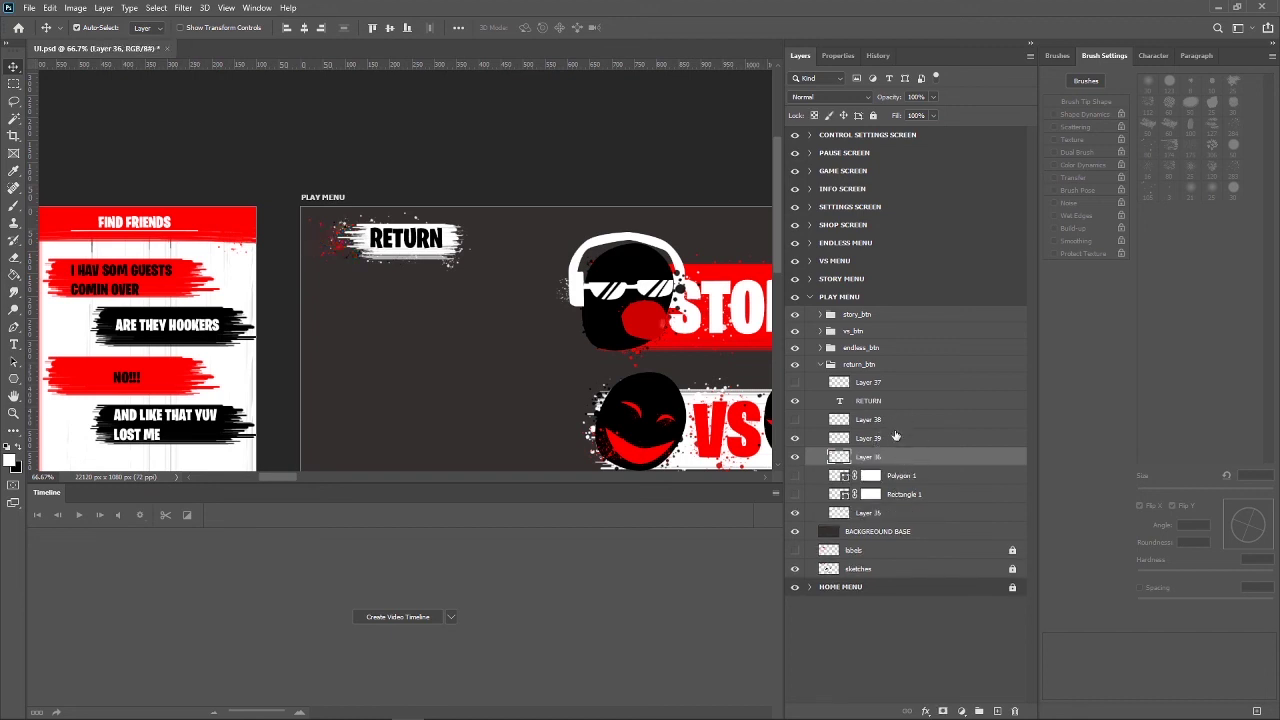
{"action": "left_click", "coordinate": [898, 423]}
{"action": "key", "text": "Delete"}
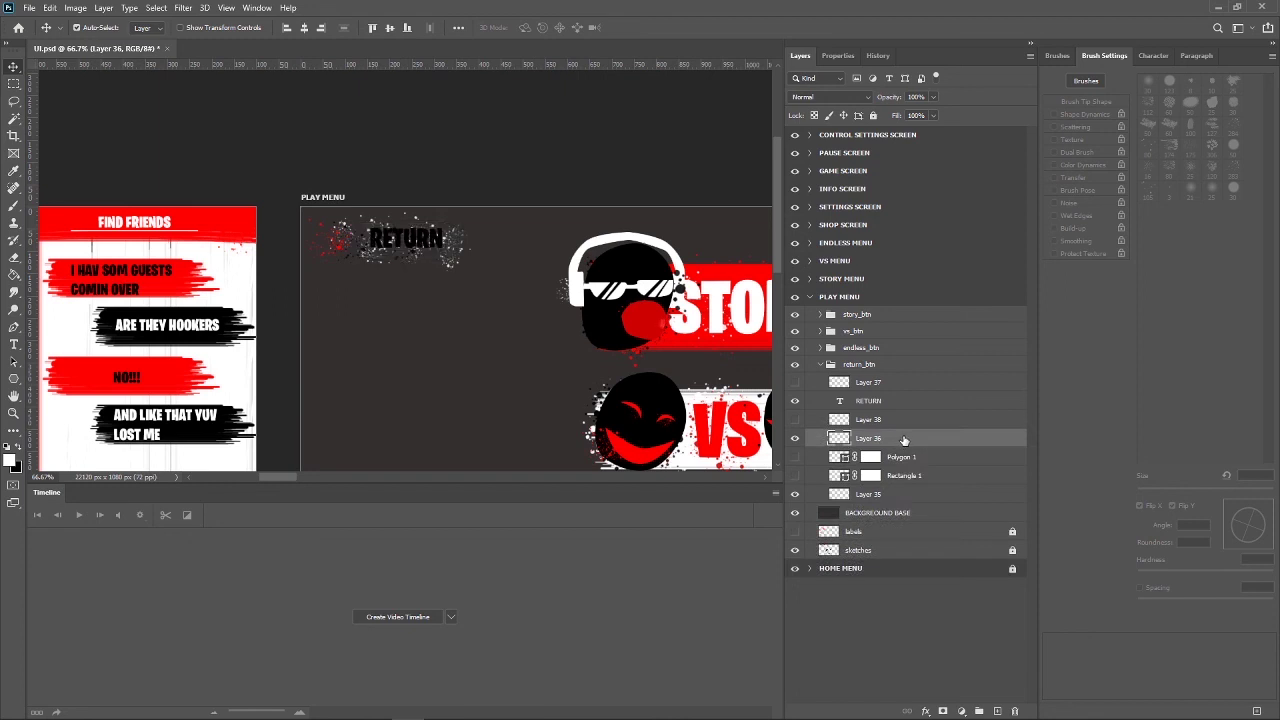
{"action": "key", "text": "ctrl+z"}
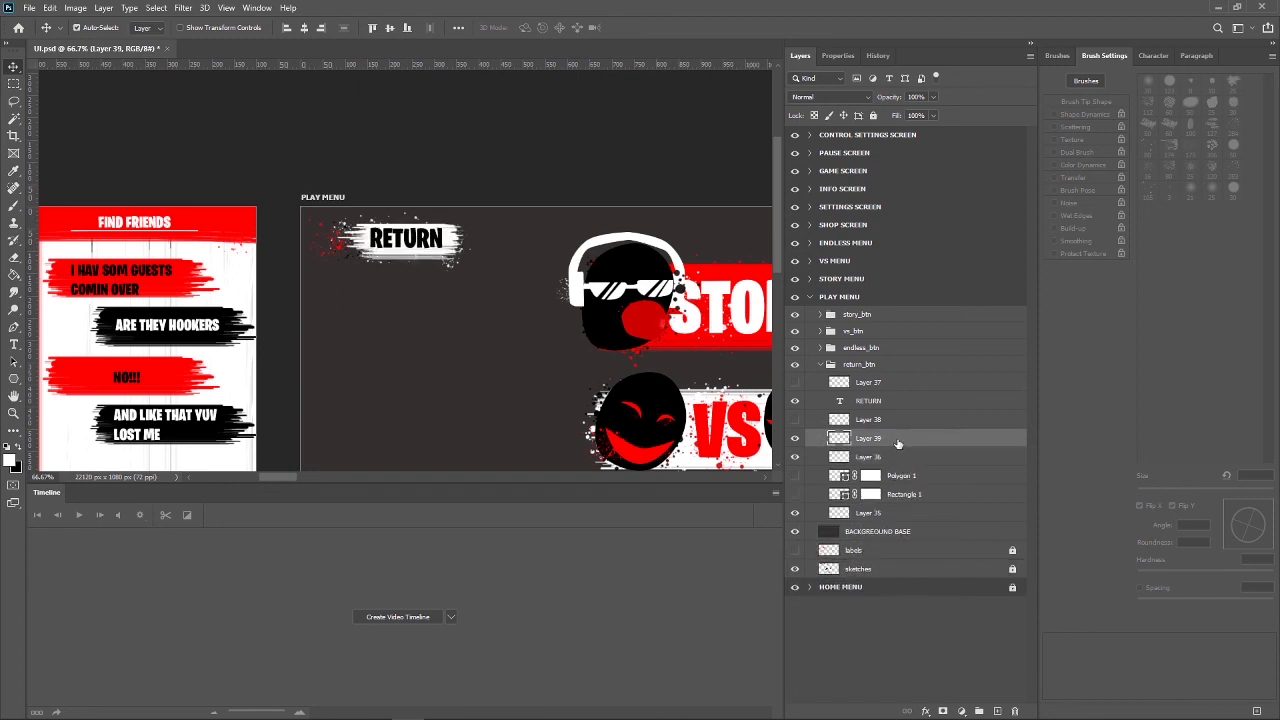
{"action": "left_click", "coordinate": [926, 480]}
{"action": "left_click", "coordinate": [915, 497], "text": "shift"}
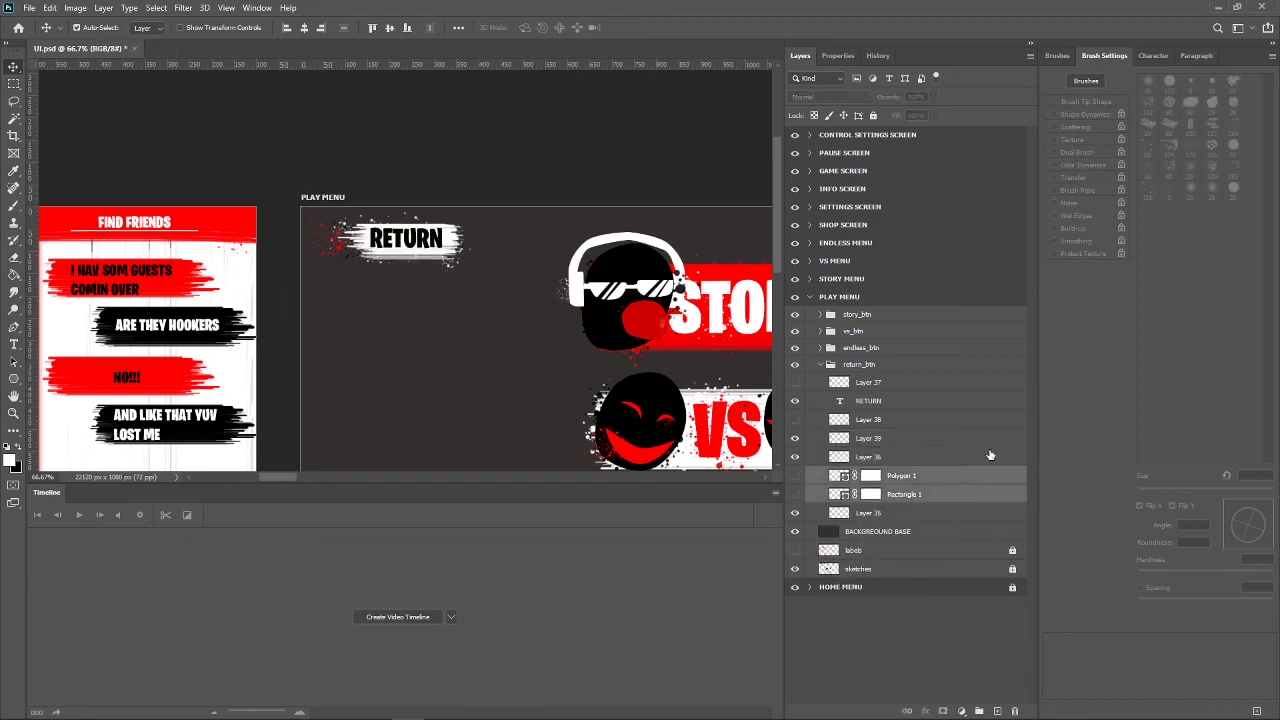
{"action": "key", "text": "Delete"}
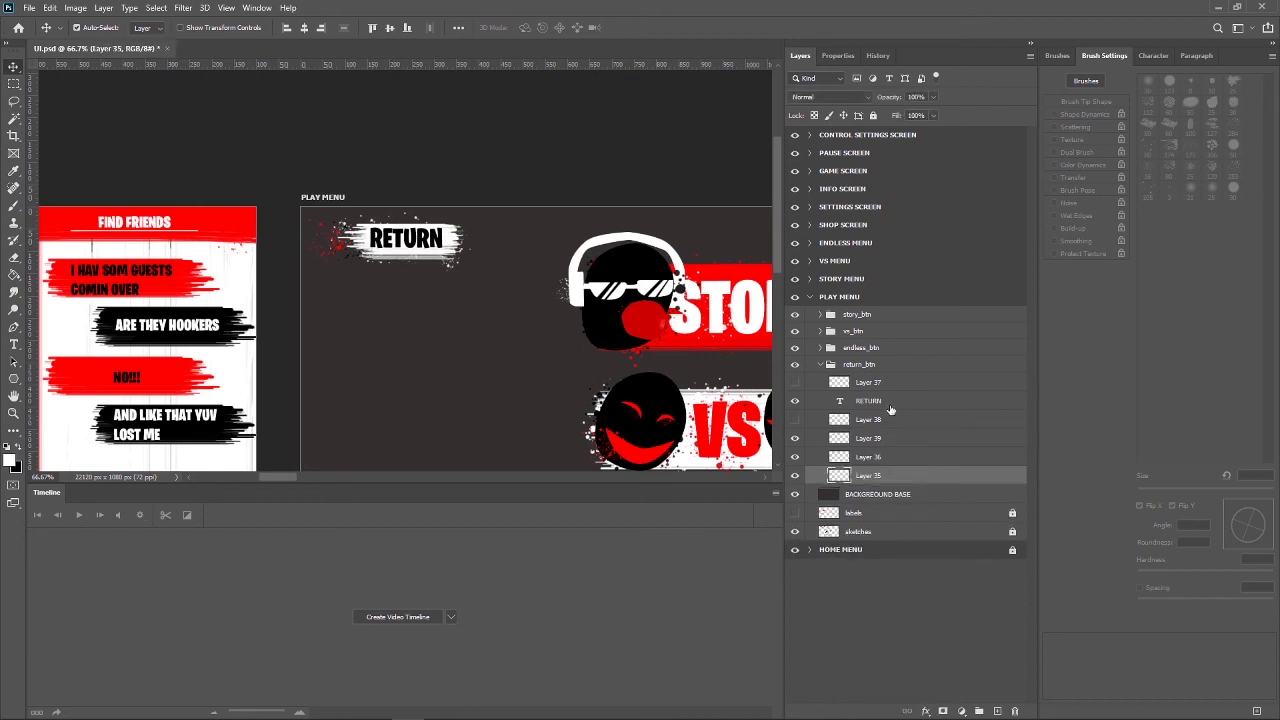
Move Layer 39 out of return_btn, check Layer 36's splatter, and shift the white stroke left.
{"action": "left_click", "coordinate": [888, 424]}
{"action": "left_click_drag", "start_coordinate": [890, 440], "coordinate": [901, 471]}
{"action": "left_click", "coordinate": [795, 438]}
{"action": "left_click", "coordinate": [795, 438]}
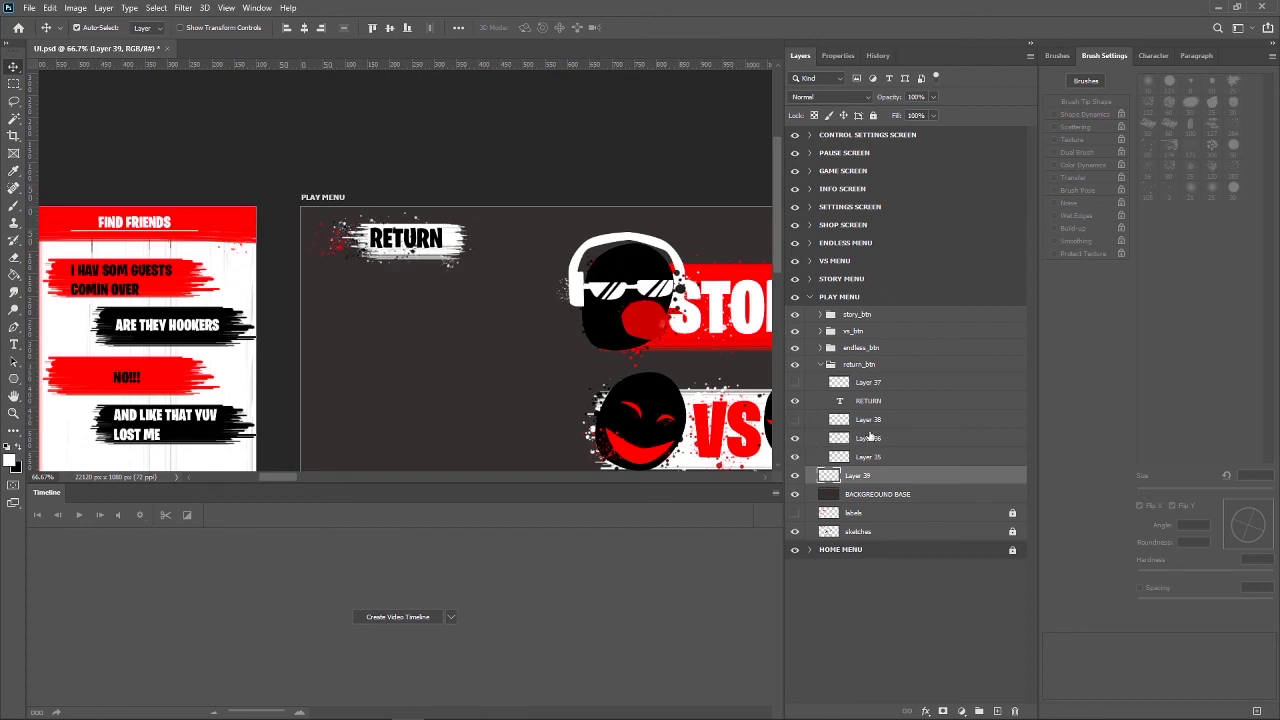
{"action": "key", "text": "Left"}
{"action": "key", "text": "Left"}
{"action": "key", "text": "Left"}
{"action": "key", "text": "Left"}
{"action": "key", "text": "Left"}
{"action": "key", "text": "Left"}
{"action": "key", "text": "Left"}
{"action": "key", "text": "Left"}
{"action": "key", "text": "Left"}
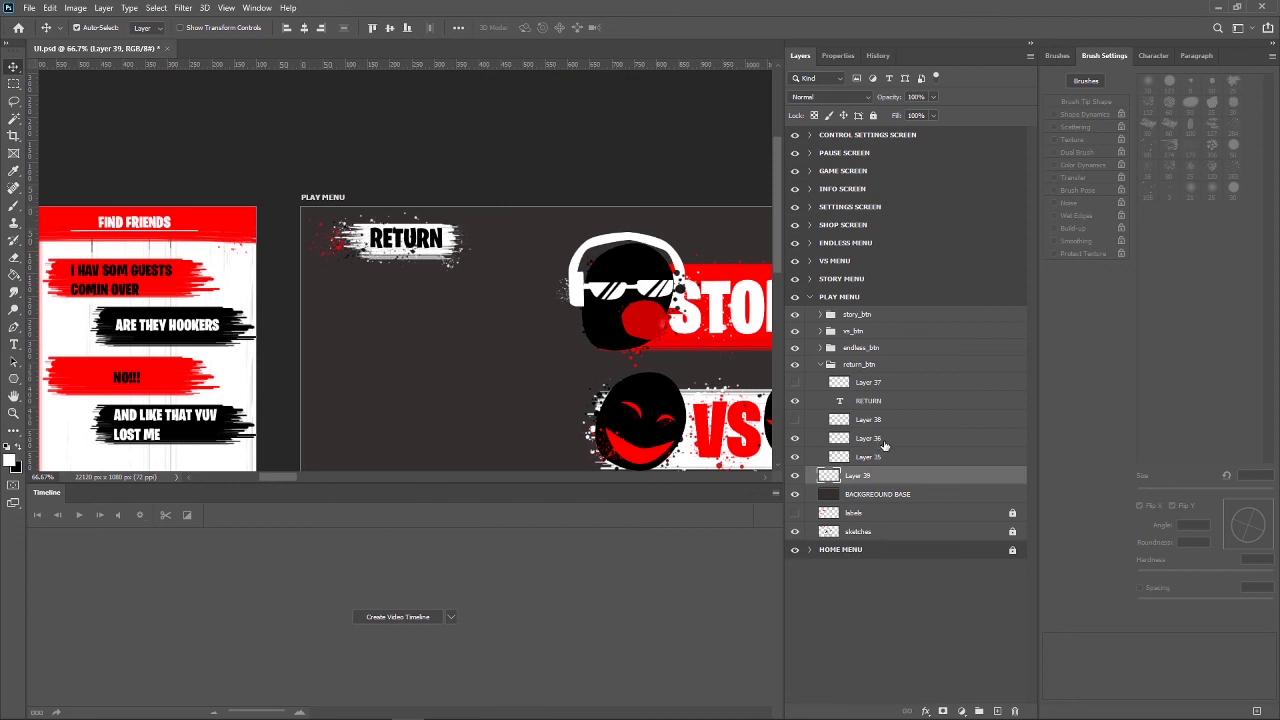
{"action": "key", "text": "Left"}
{"action": "key", "text": "Left"}
{"action": "key", "text": "Left"}
{"action": "key", "text": "Left"}
{"action": "key", "text": "Left"}
{"action": "key", "text": "Left"}
{"action": "key", "text": "Left"}
{"action": "key", "text": "Left"}
{"action": "key", "text": "Left"}
{"action": "key", "text": "Left"}
{"action": "key", "text": "Left"}
{"action": "key", "text": "Left"}
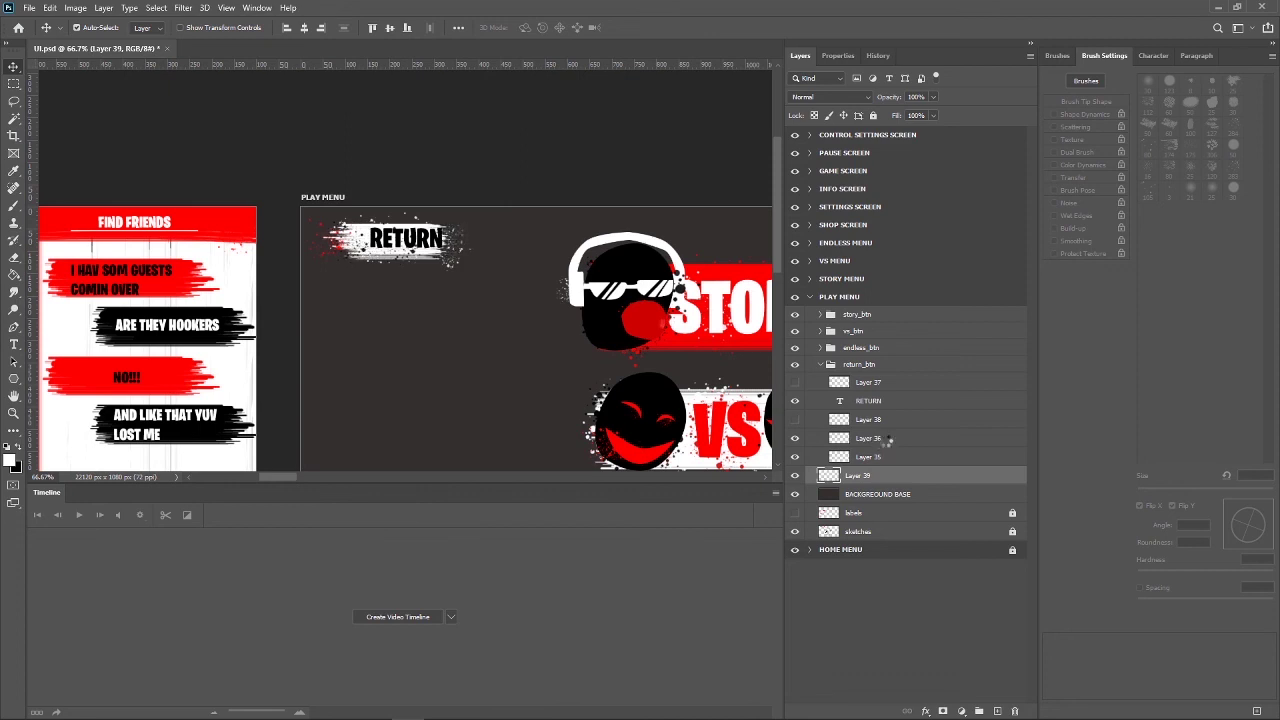
{"action": "key", "text": "Left"}
{"action": "key", "text": "Left"}
{"action": "key", "text": "Left"}
{"action": "key", "text": "Left"}
{"action": "key", "text": "Left"}
{"action": "key", "text": "Left"}
{"action": "key", "text": "Left"}
{"action": "key", "text": "Left"}
{"action": "key", "text": "Left"}
{"action": "key", "text": "Left"}
{"action": "key", "text": "Left"}
{"action": "key", "text": "Left"}
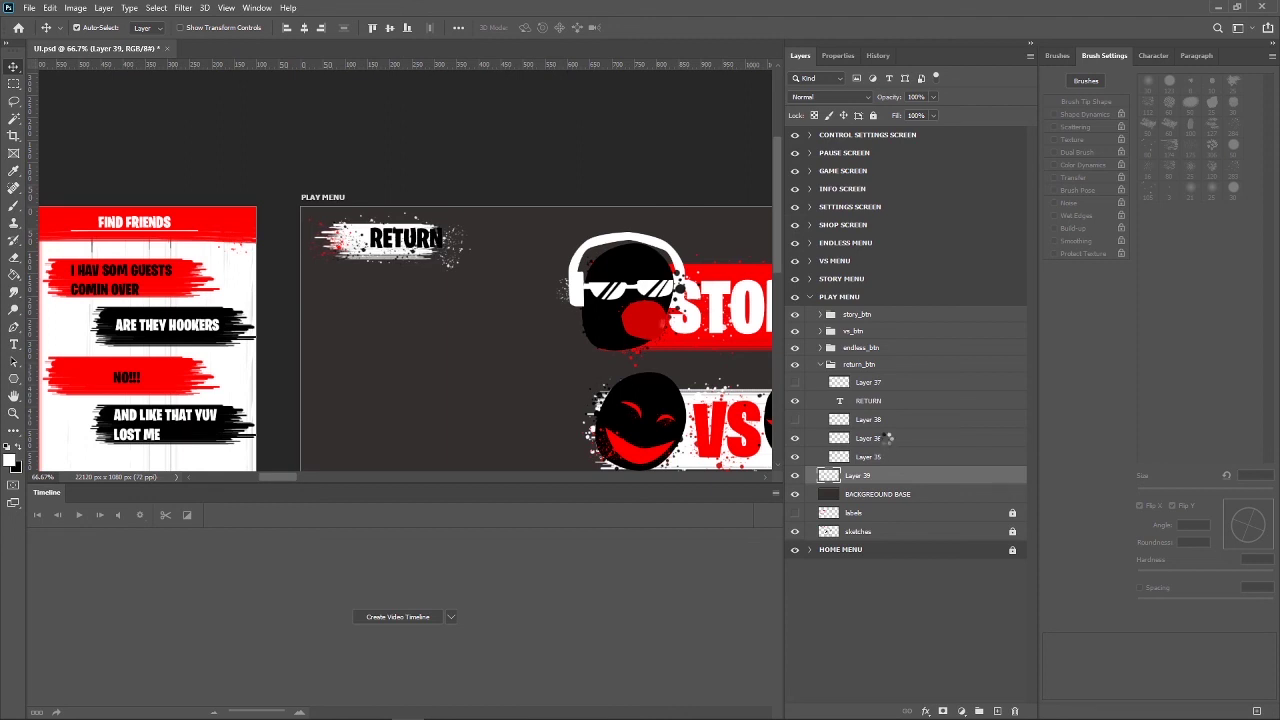
{"action": "key", "text": "Left"}
{"action": "key", "text": "Left"}
{"action": "key", "text": "Right"}
{"action": "key", "text": "Right"}
{"action": "key", "text": "Right"}
{"action": "key", "text": "Right"}
Delete the Layer 36 splatter and Layer 38 smear, and move Layer 35 out of return_btn.
{"action": "left_click", "coordinate": [890, 456]}
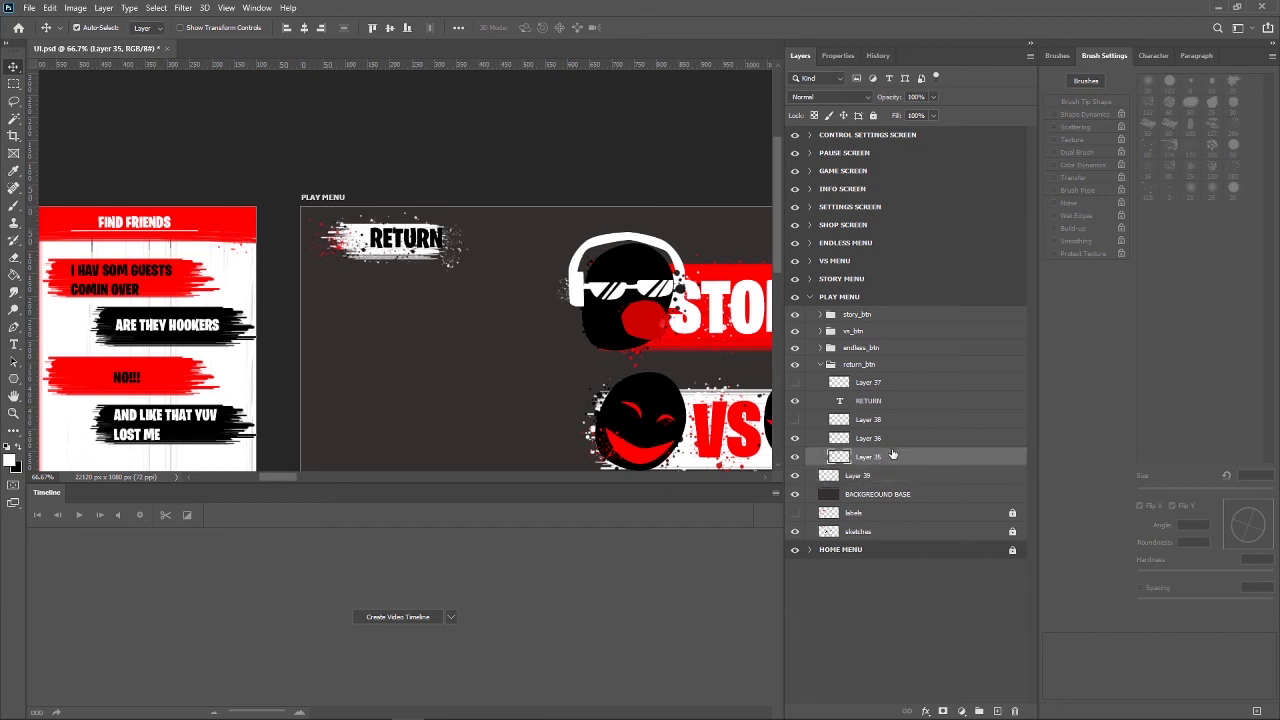
{"action": "left_click", "coordinate": [906, 438]}
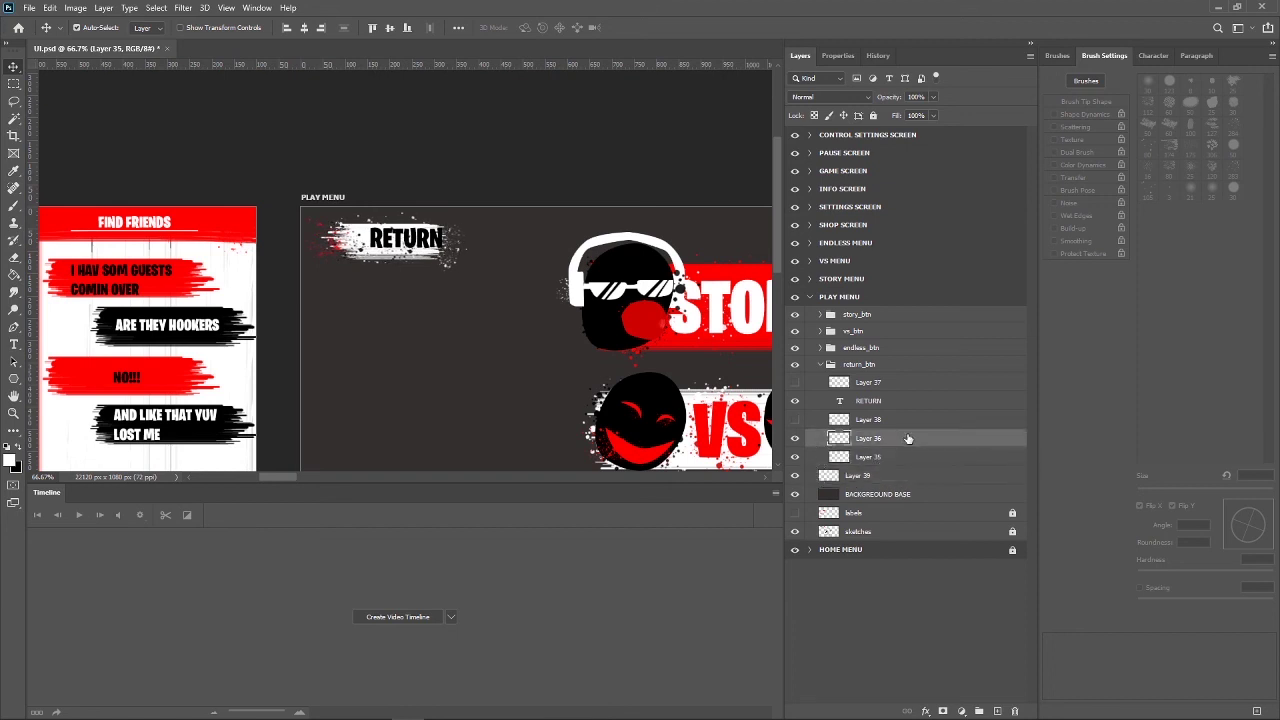
{"action": "key", "text": "Delete"}
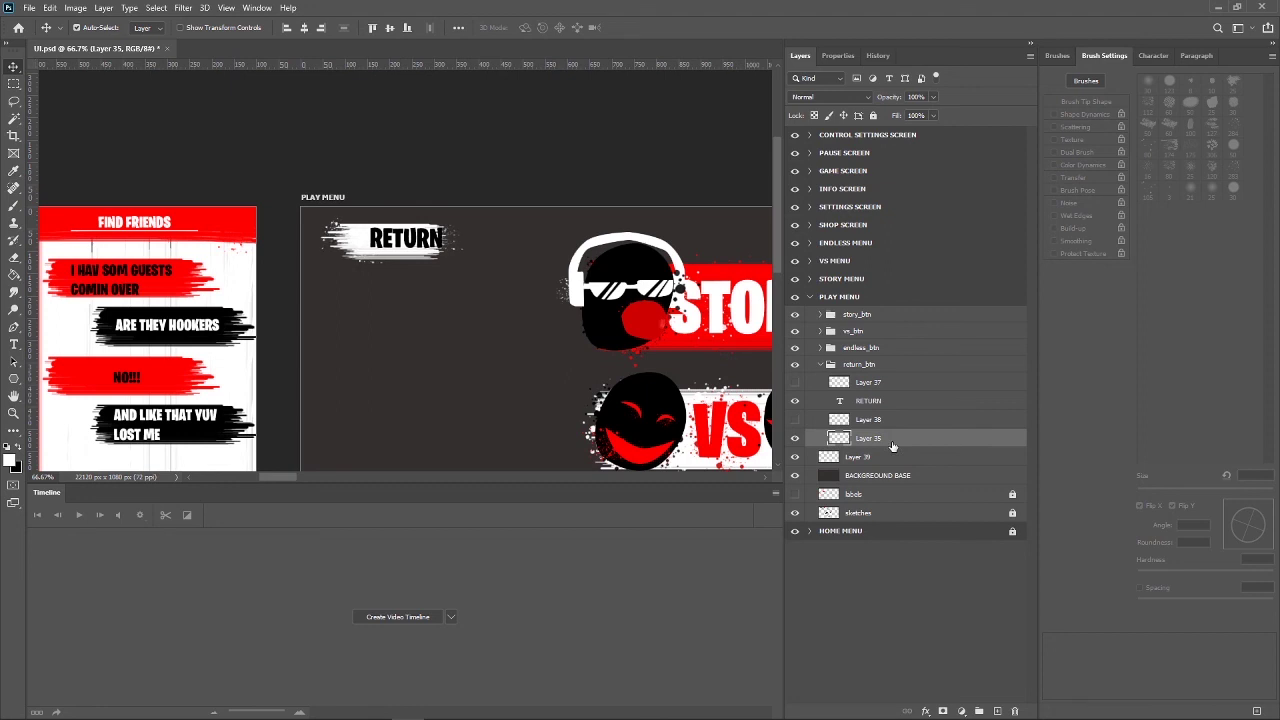
{"action": "left_click_drag", "start_coordinate": [892, 444], "coordinate": [897, 443]}
{"action": "left_click", "coordinate": [866, 420]}
{"action": "left_click", "coordinate": [795, 419]}
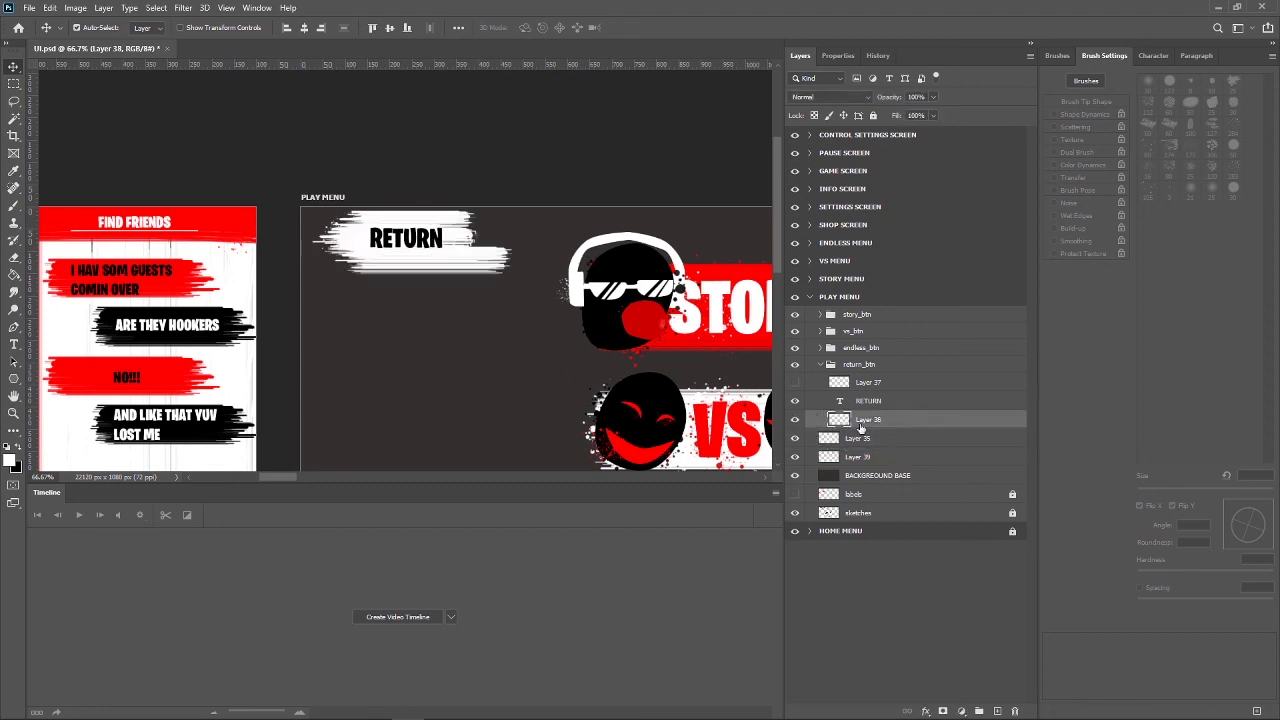
{"action": "key", "text": "Delete"}
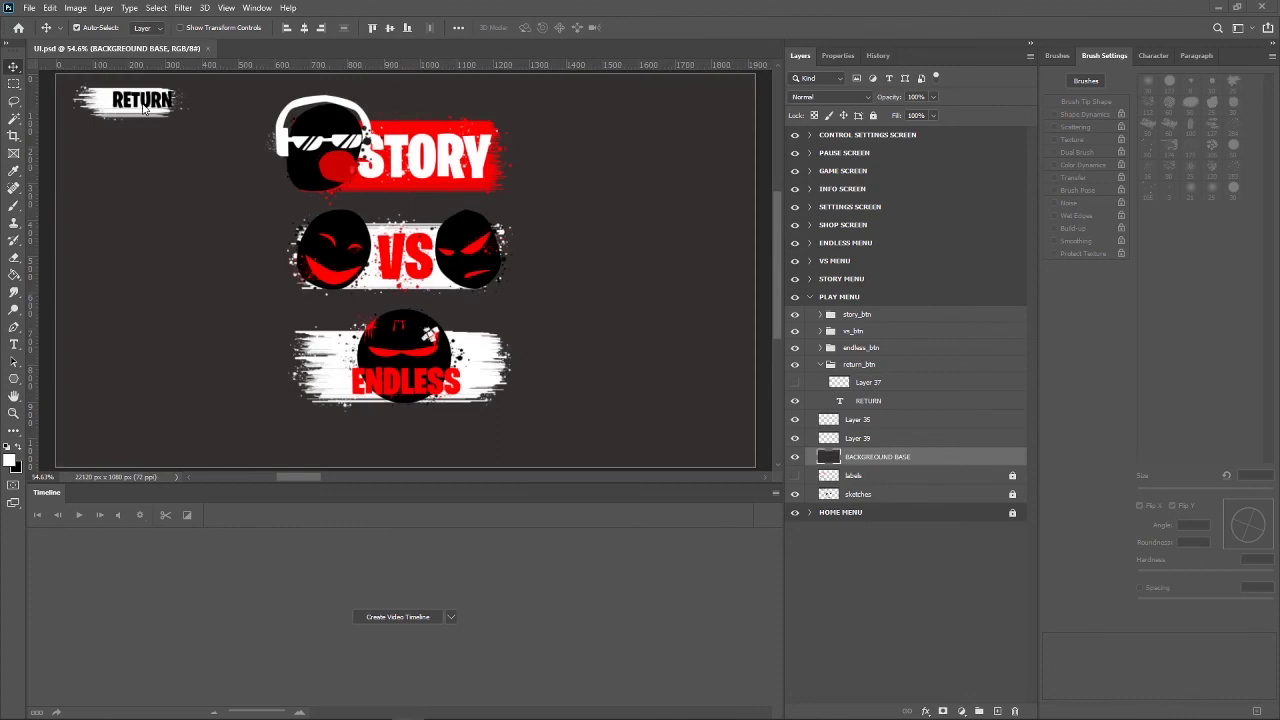
Nudge the RETURN text a few pixels left, then toggle BACKGROUND BASE to compare with the sketch.
{"action": "left_click", "coordinate": [150, 113]}
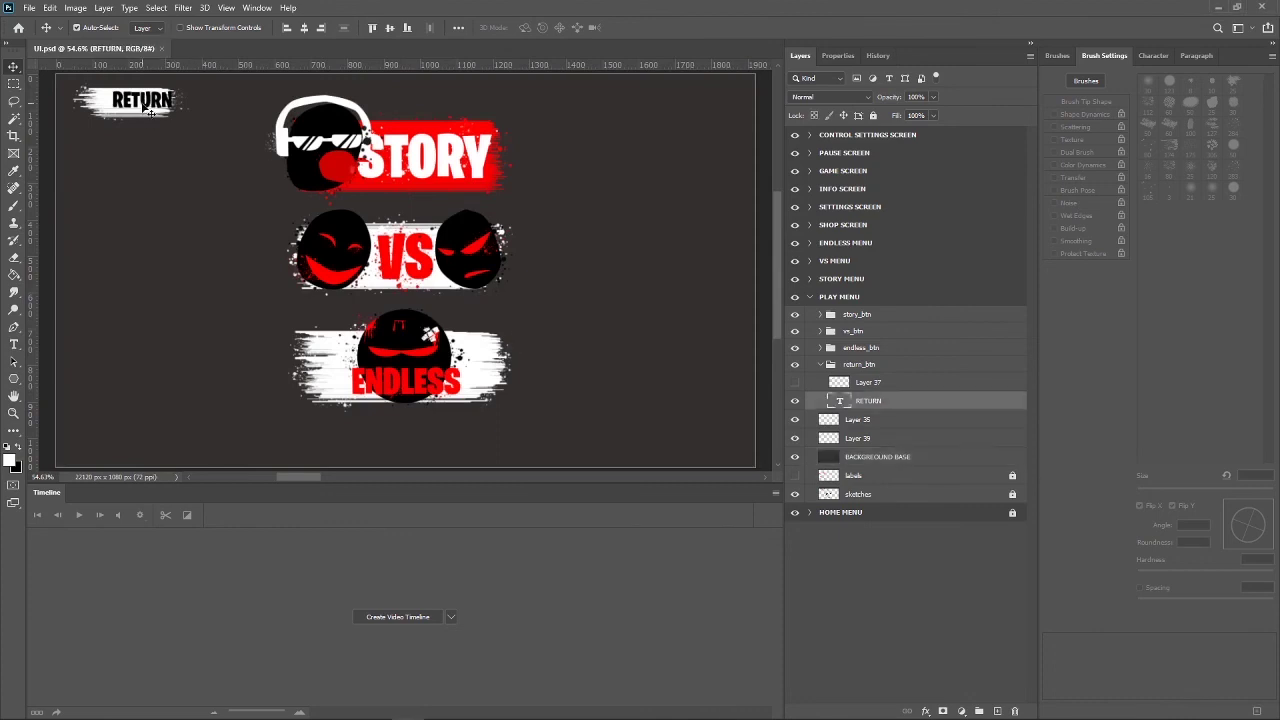
{"action": "key", "text": "Left"}
{"action": "key", "text": "Left"}
{"action": "key", "text": "Left"}
{"action": "key", "text": "Left"}
{"action": "key", "text": "Left"}
{"action": "key", "text": "Left"}
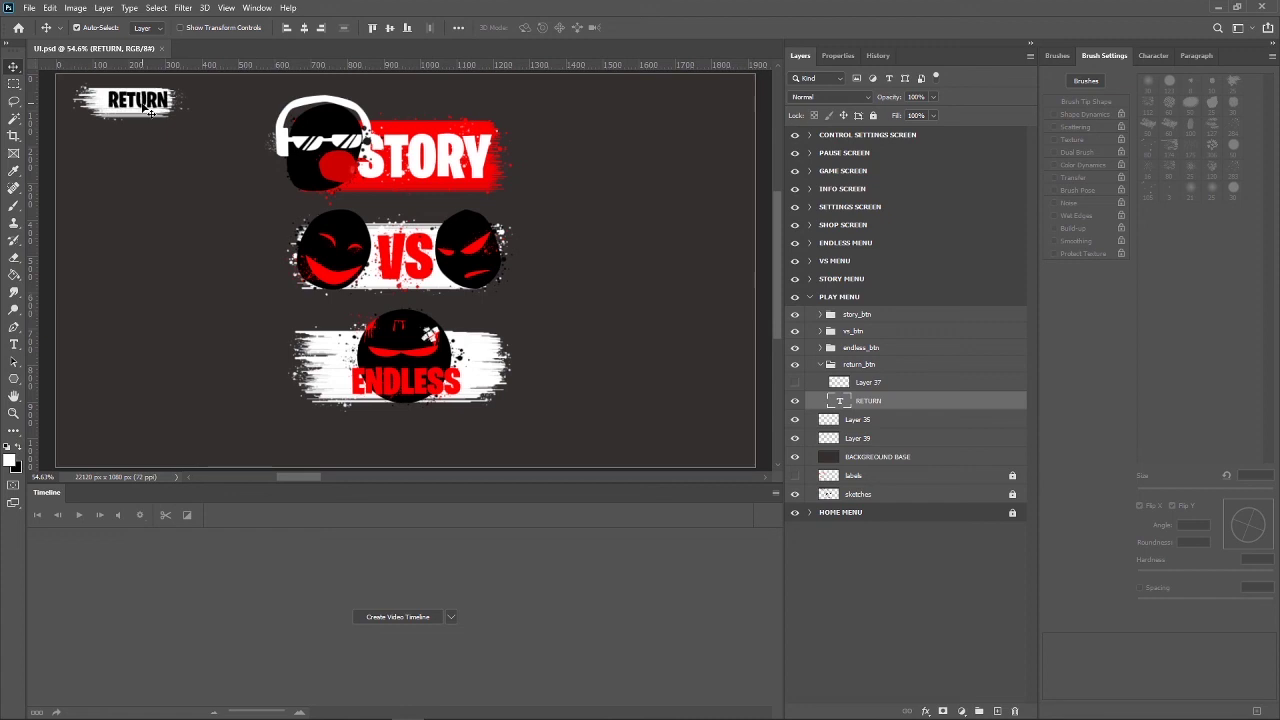
{"action": "key", "text": "shift+Left"}
{"action": "key", "text": "shift+Left"}
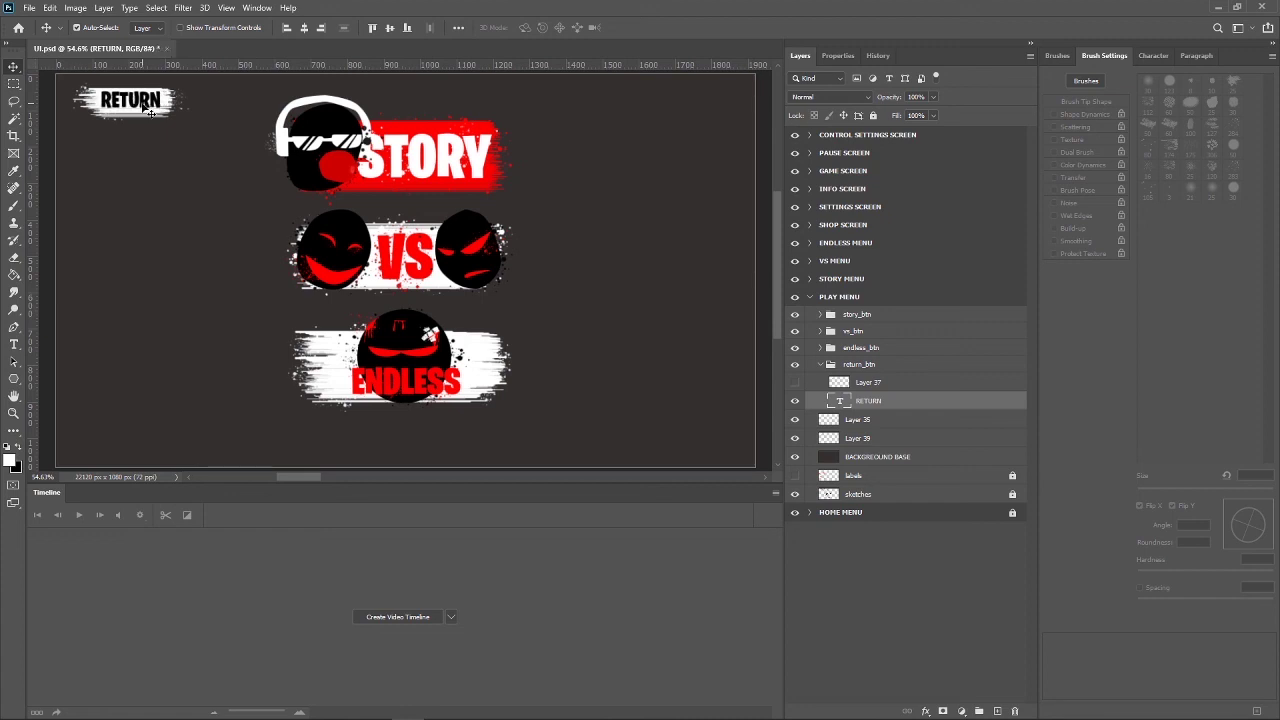
{"action": "key", "text": "Right"}
{"action": "key", "text": "Right"}
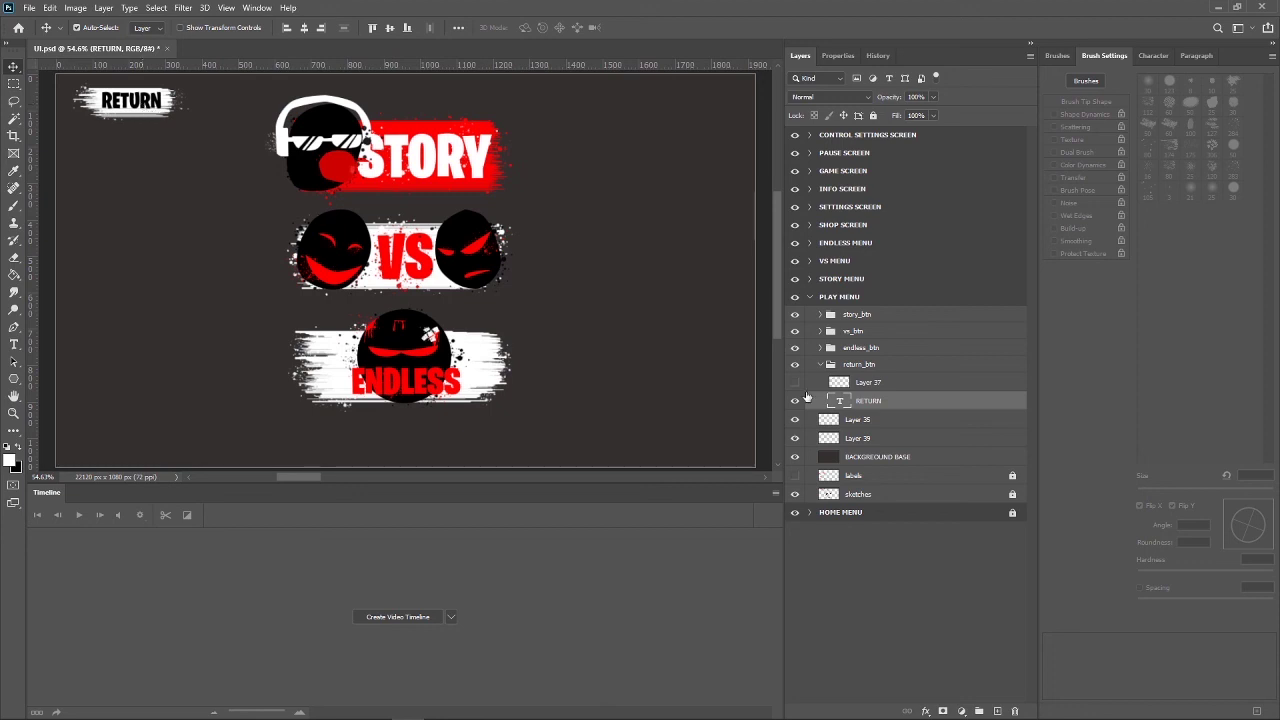
{"action": "left_click", "coordinate": [796, 462]}
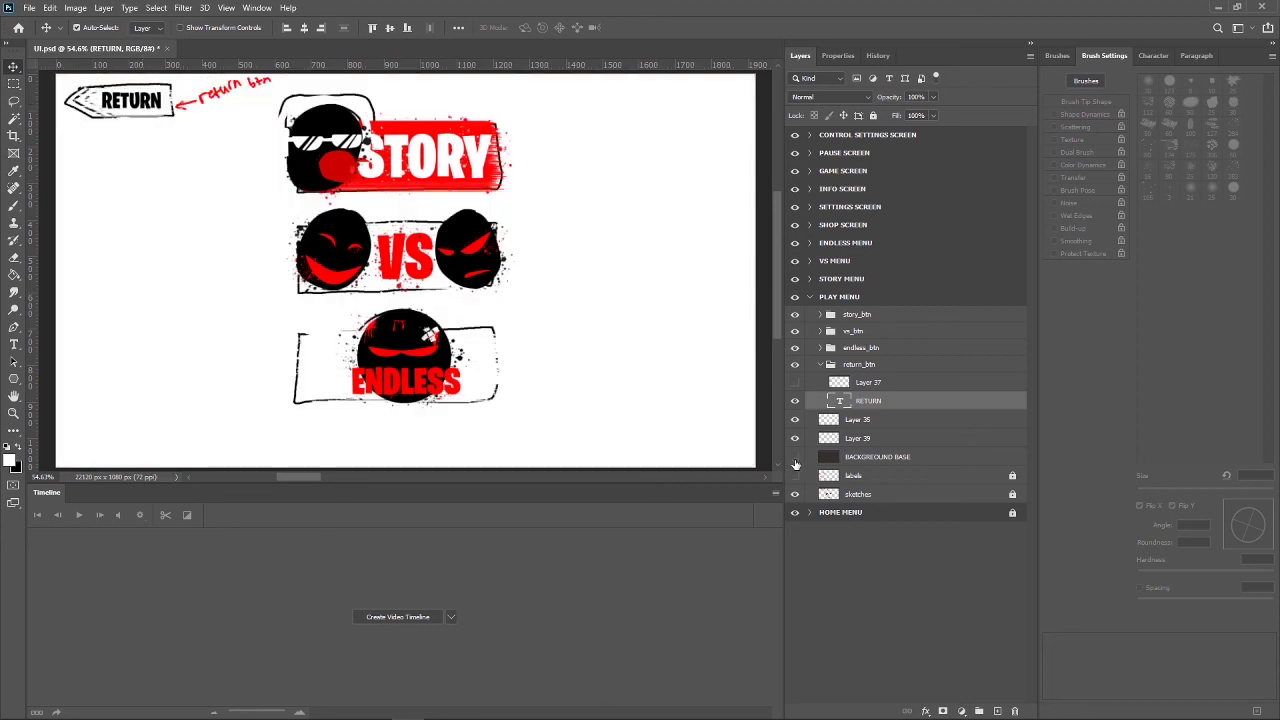
{"action": "left_click", "coordinate": [796, 460]}
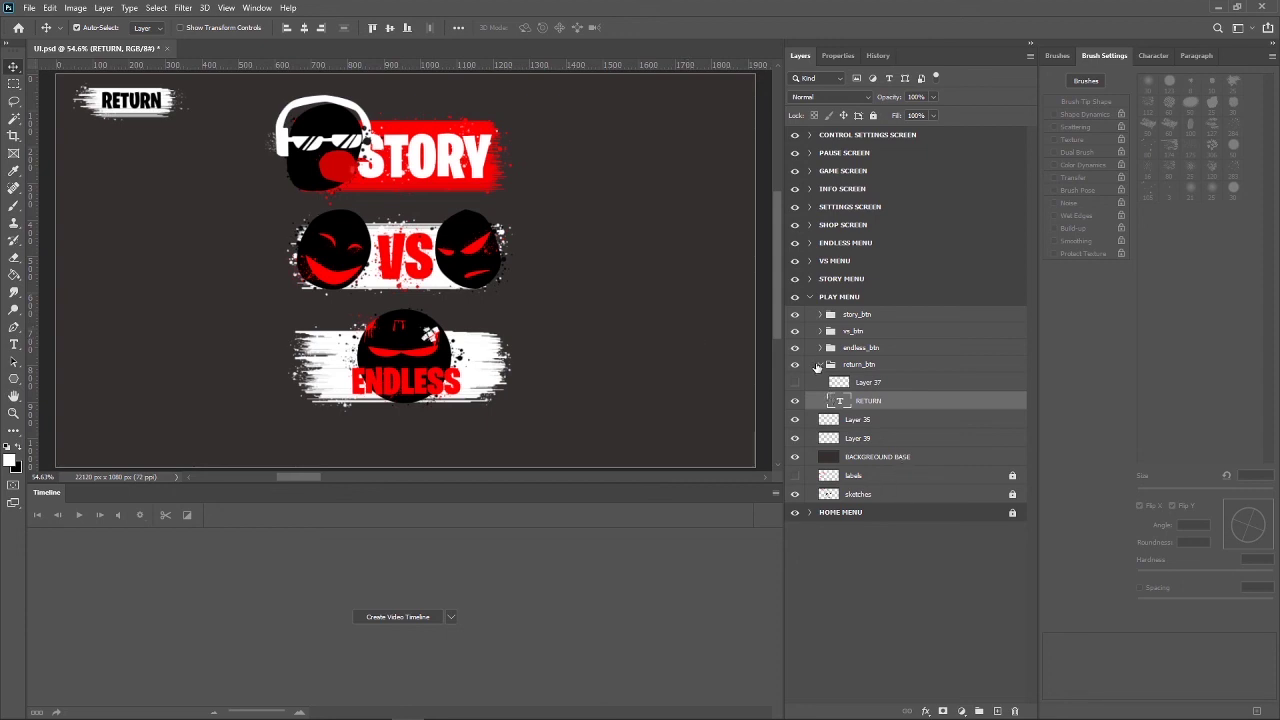
Collapse return_btn, review the endless_btn and vs_btn groups, deselect all, and save with Ctrl+S.
{"action": "left_click", "coordinate": [824, 370]}
{"action": "left_click", "coordinate": [821, 366]}
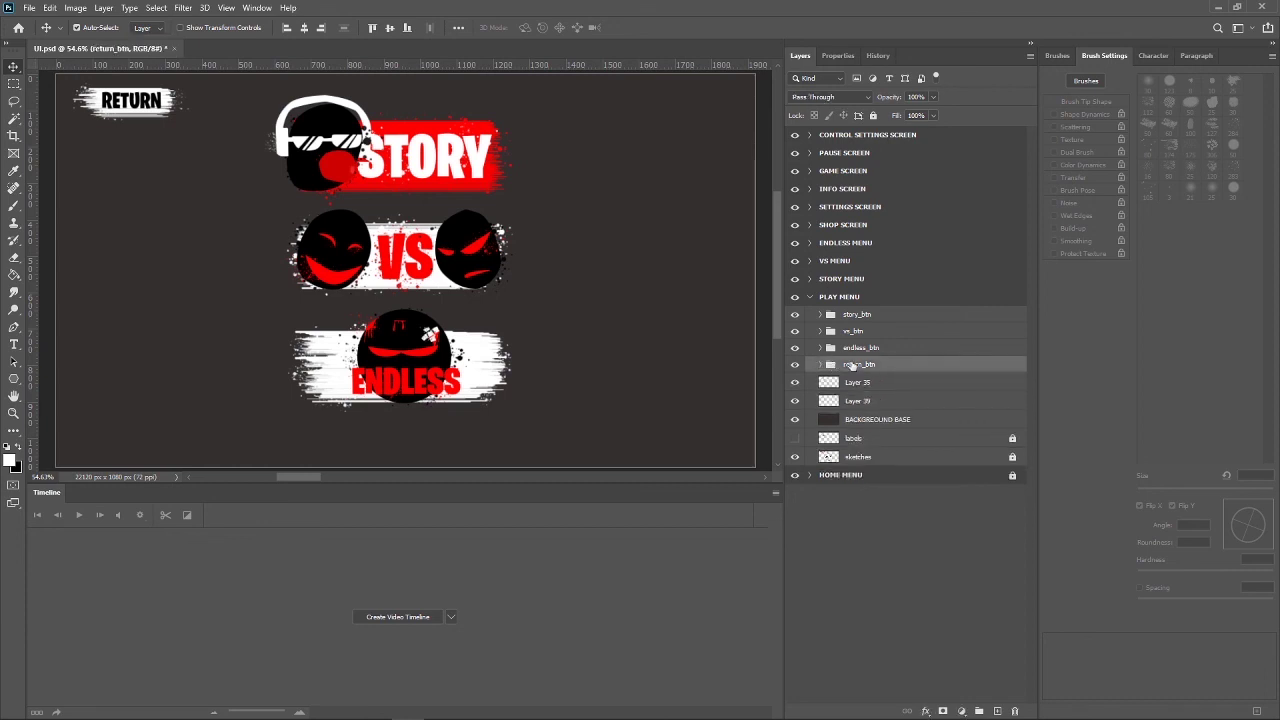
{"action": "left_click", "coordinate": [874, 349]}
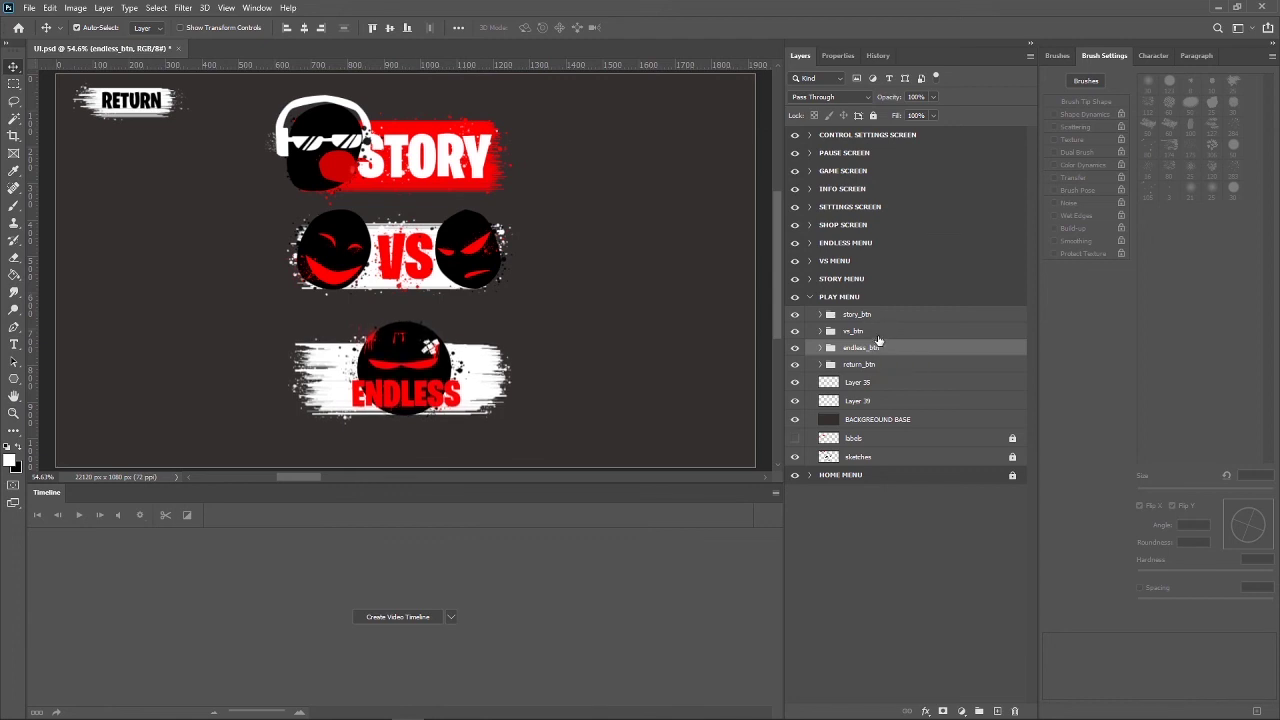
{"action": "left_click", "coordinate": [876, 336]}
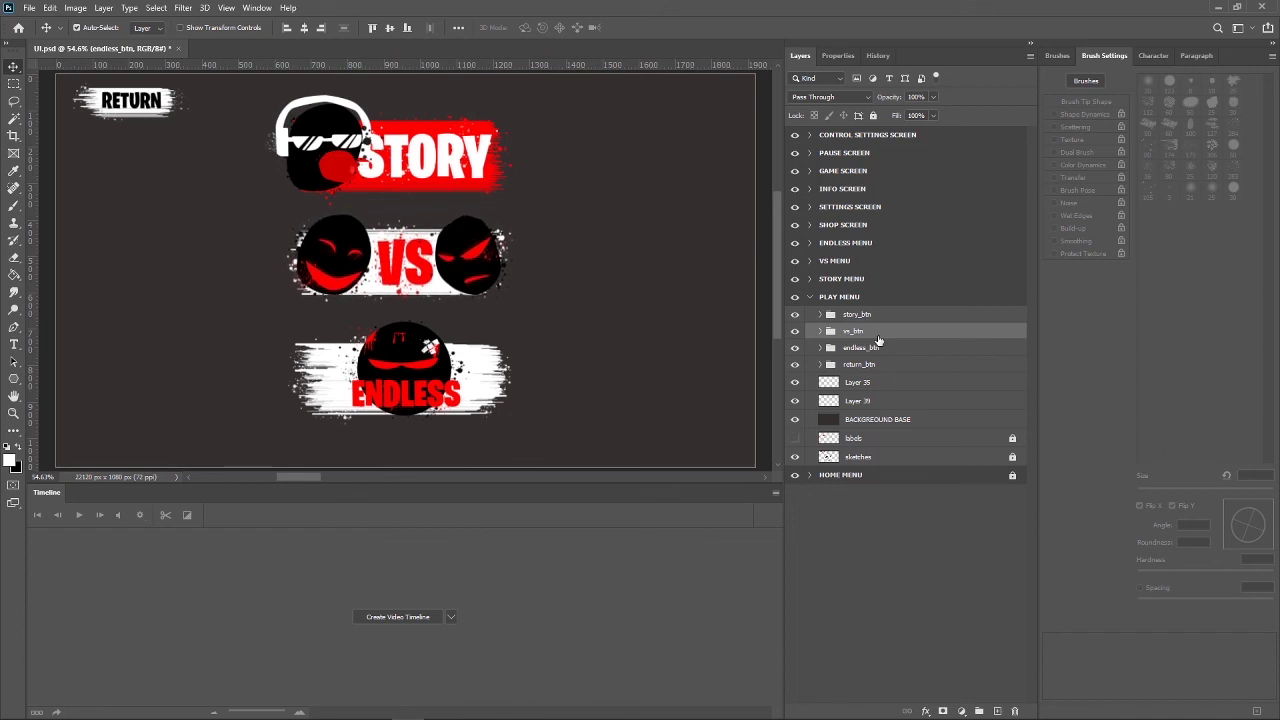
{"action": "left_click", "coordinate": [762, 344]}
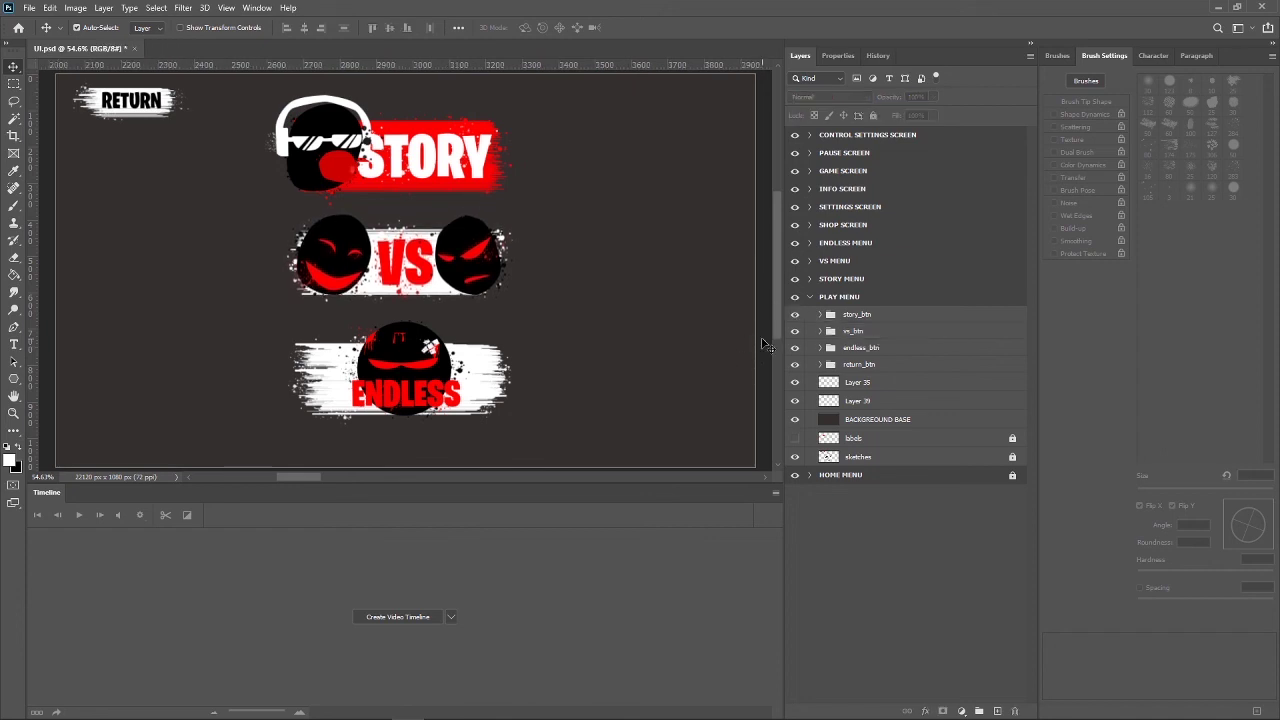
{"action": "key", "text": "ctrl+s"}
Zoom out and pan across the artboards toward the Story Menu sketch.
{"action": "key", "text": "ctrl+minus"}
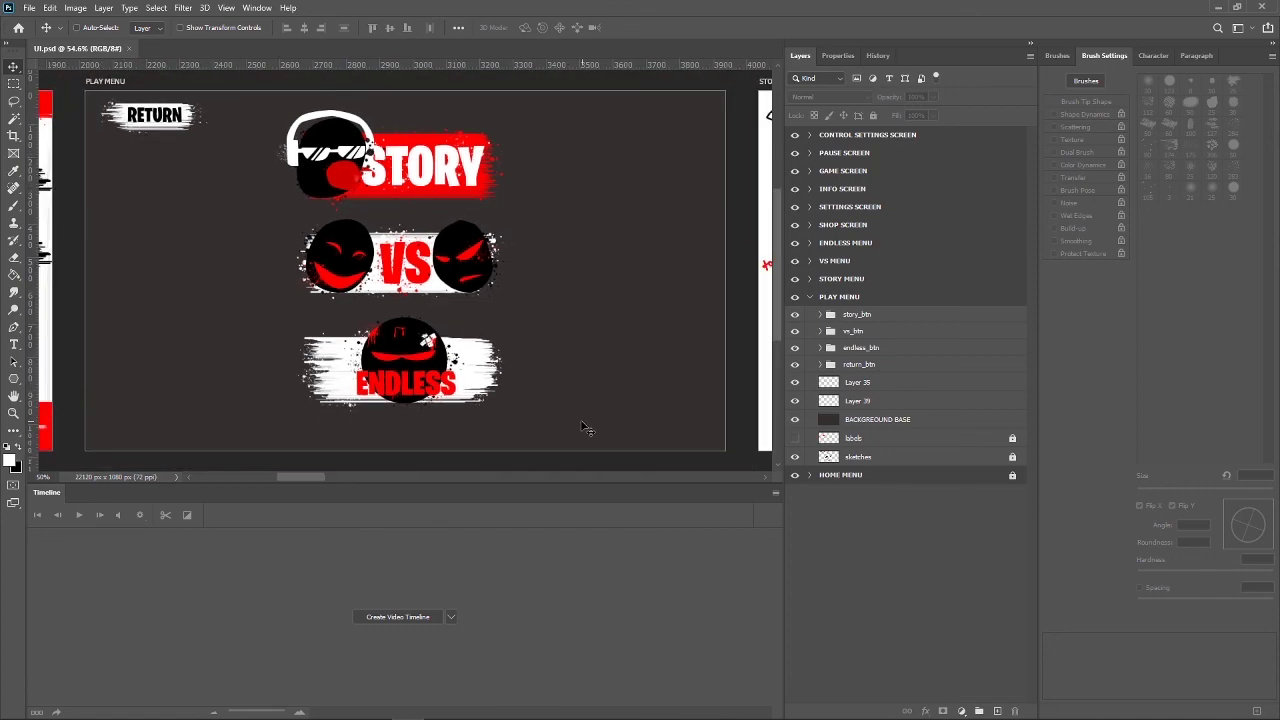
{"action": "key", "text": "ctrl+minus"}
{"action": "key", "text": "ctrl+minus"}
{"action": "key", "text": "ctrl+minus"}
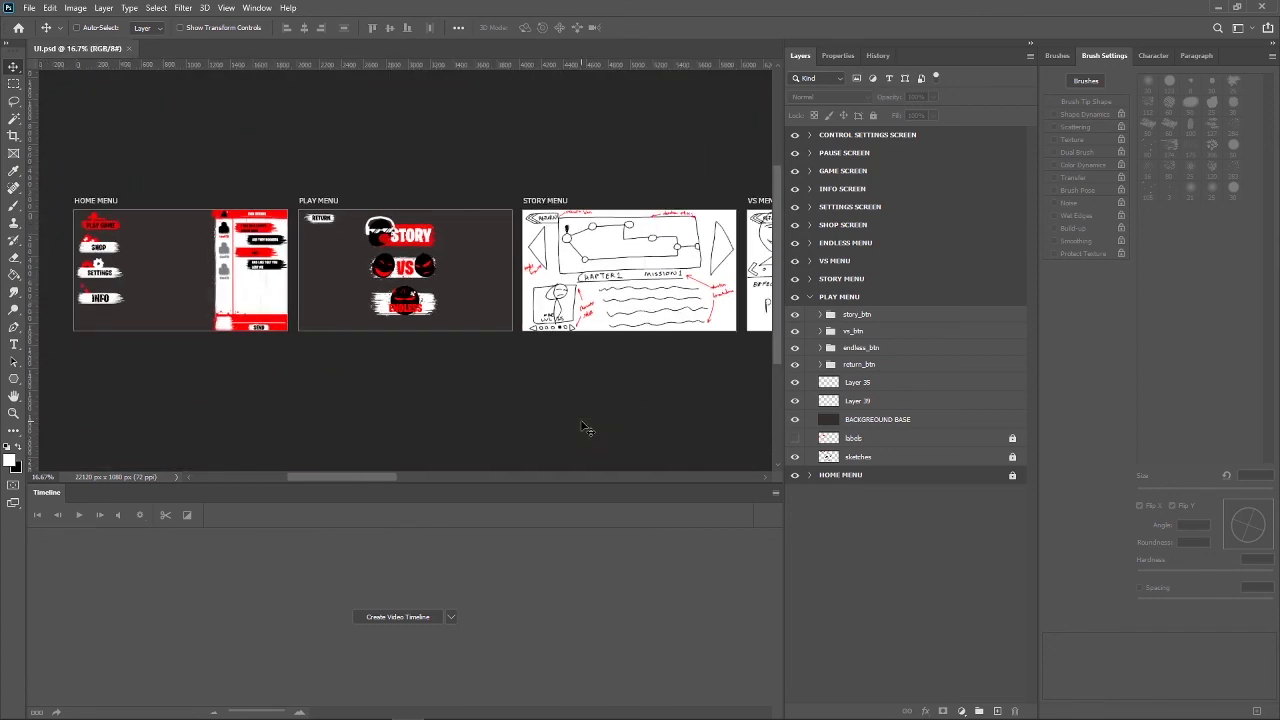
{"action": "key", "text": "ctrl+plus"}
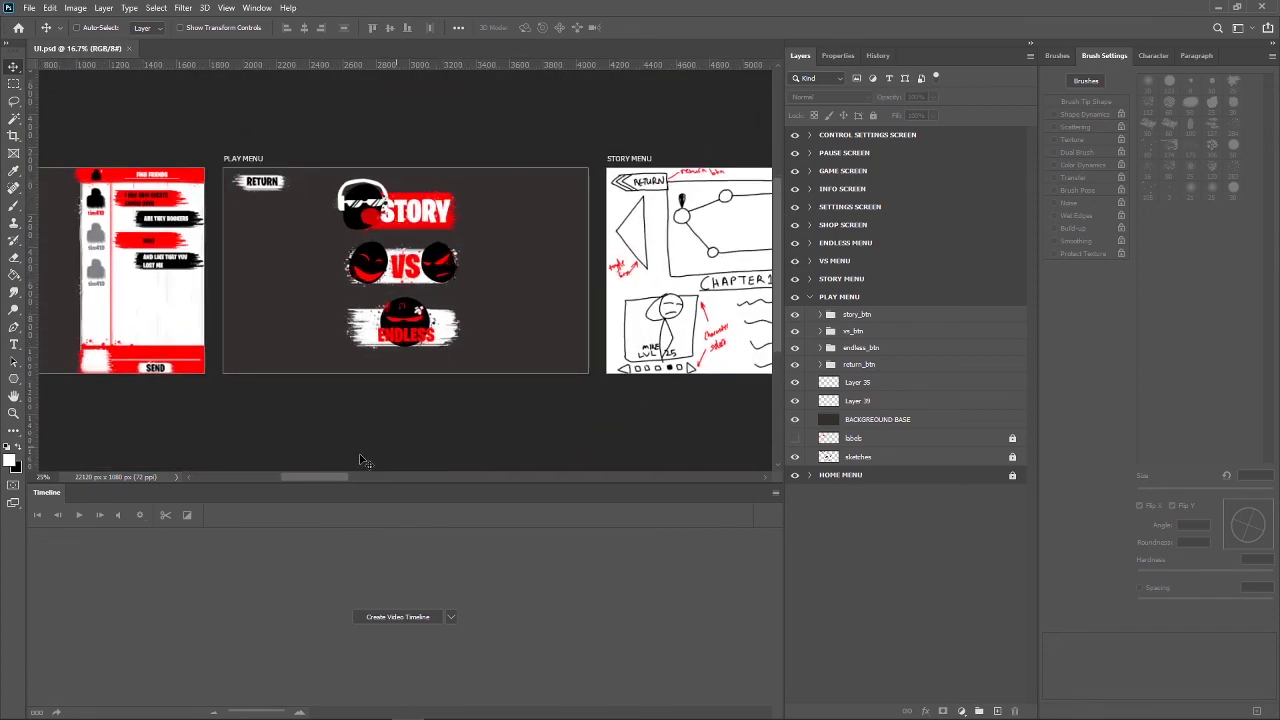
{"action": "key", "text": "ctrl+plus"}
{"action": "left_click_drag", "start_coordinate": [325, 479], "coordinate": [365, 481]}
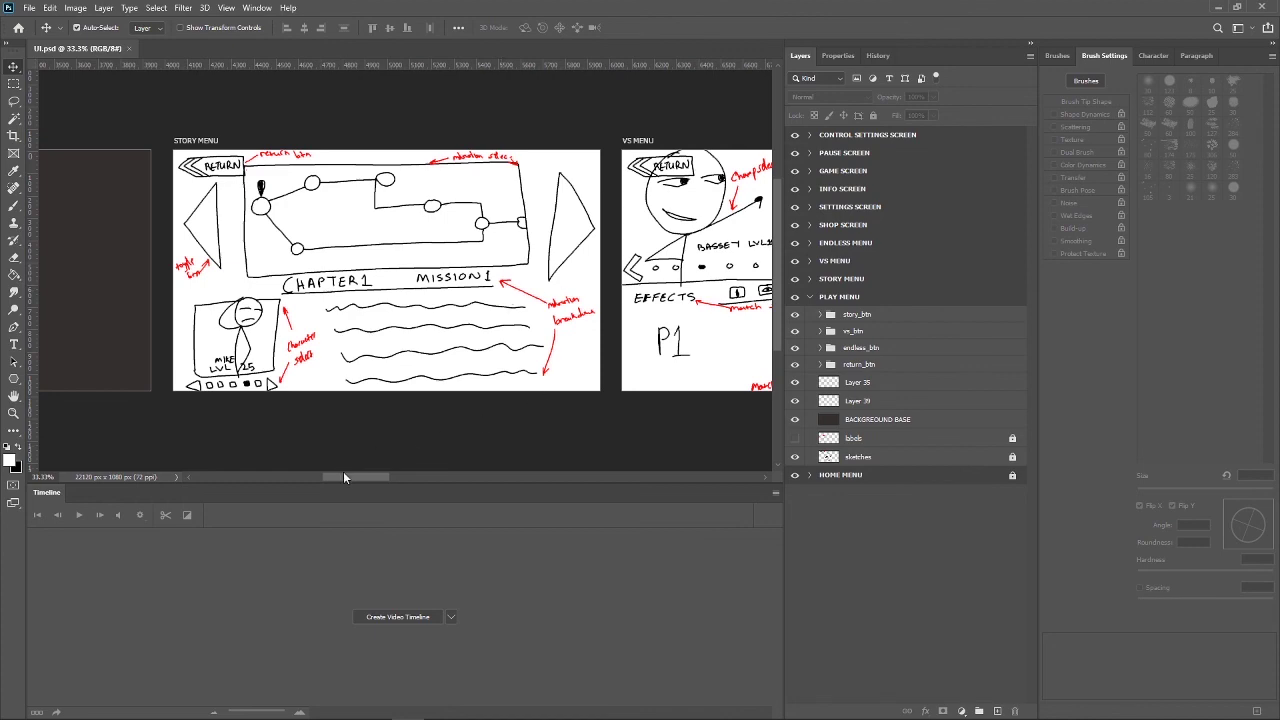
{"action": "mouse_move", "coordinate": [343, 477]}
{"action": "left_mouse_down"}
{"action": "mouse_move", "coordinate": [644, 471]}
{"action": "mouse_move", "coordinate": [345, 474]}
{"action": "left_mouse_up"}
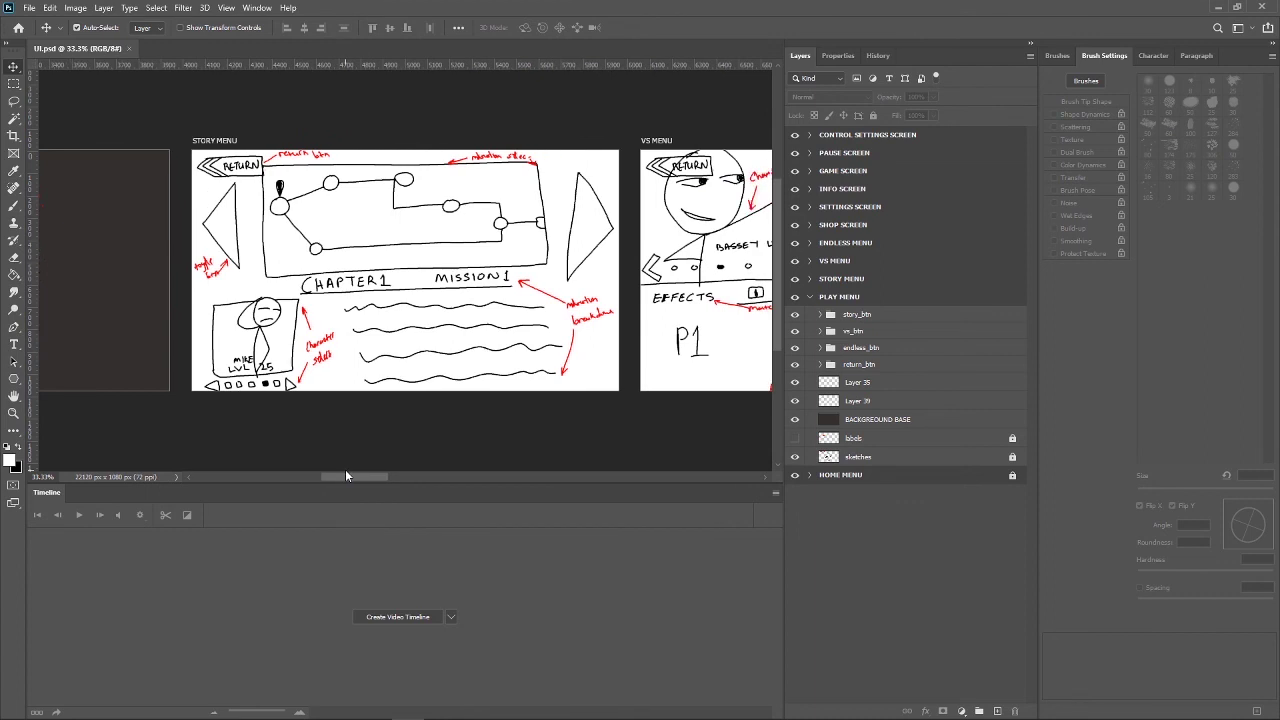
Collapse PLAY MENU, lock it completely, select STORY MENU, then expand PLAY MENU again.
{"action": "left_click", "coordinate": [809, 298]}
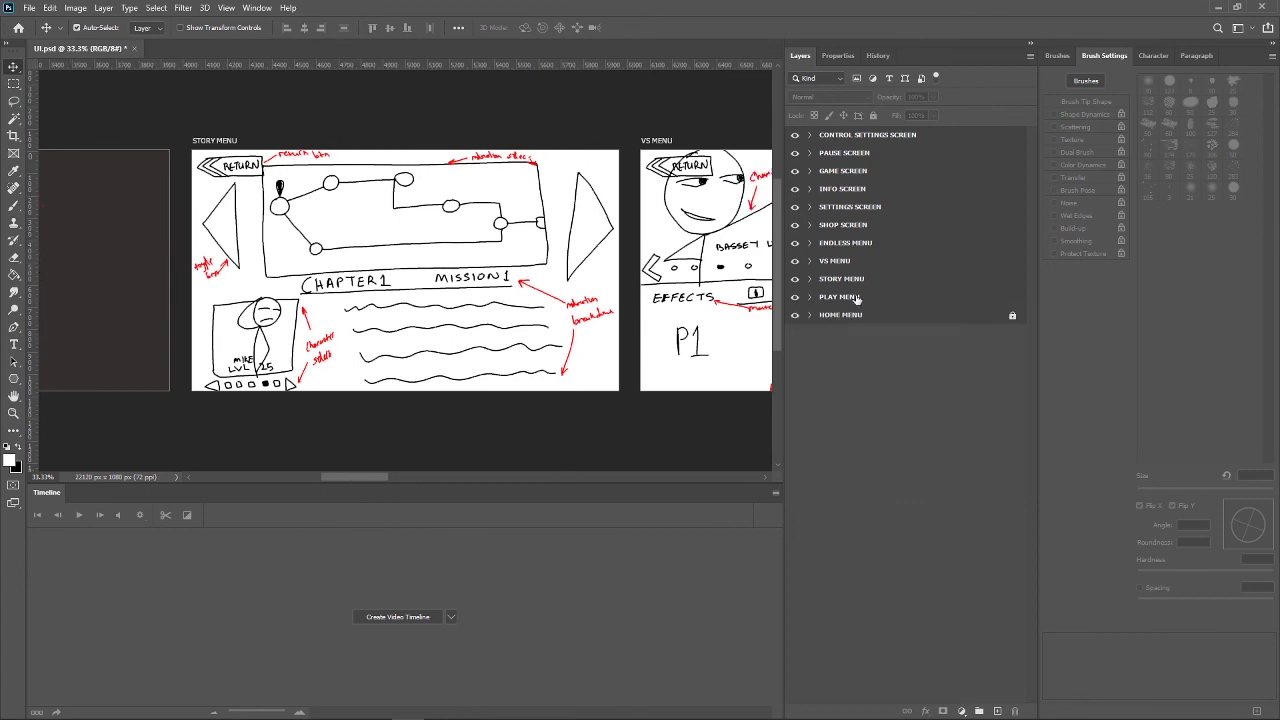
{"action": "left_click", "coordinate": [858, 297]}
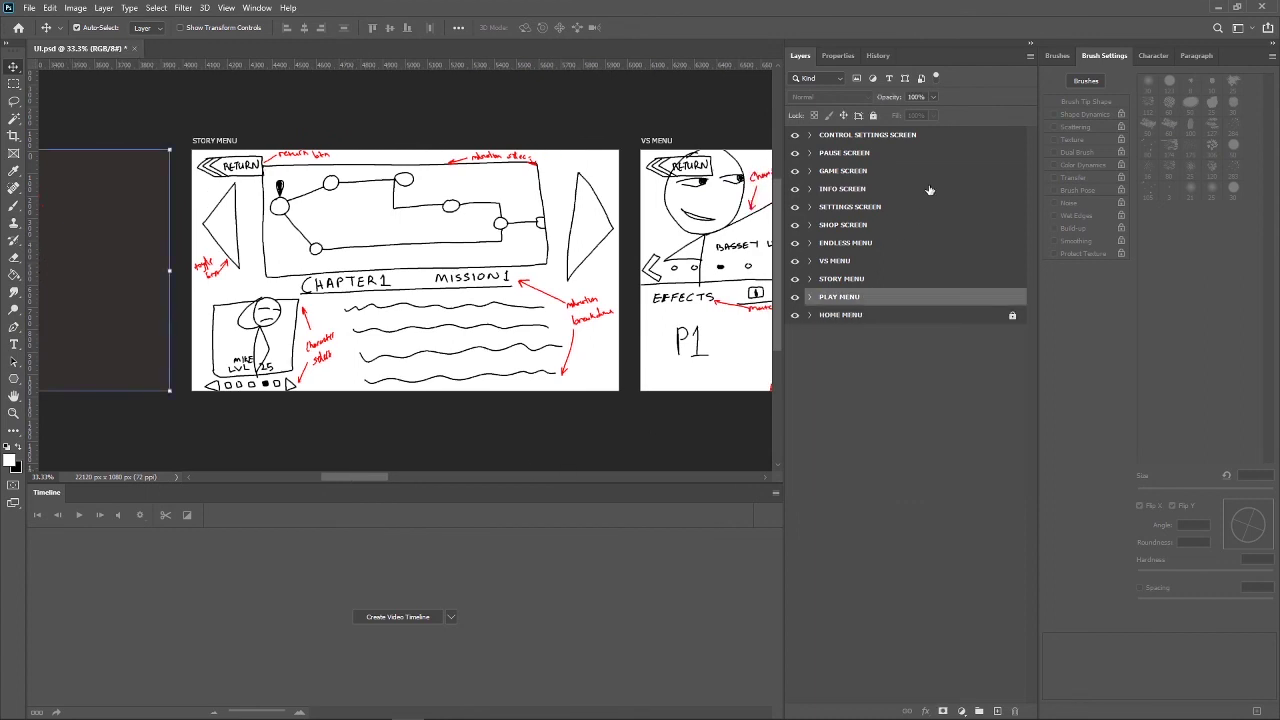
{"action": "left_click", "coordinate": [873, 115]}
{"action": "left_click", "coordinate": [837, 281]}
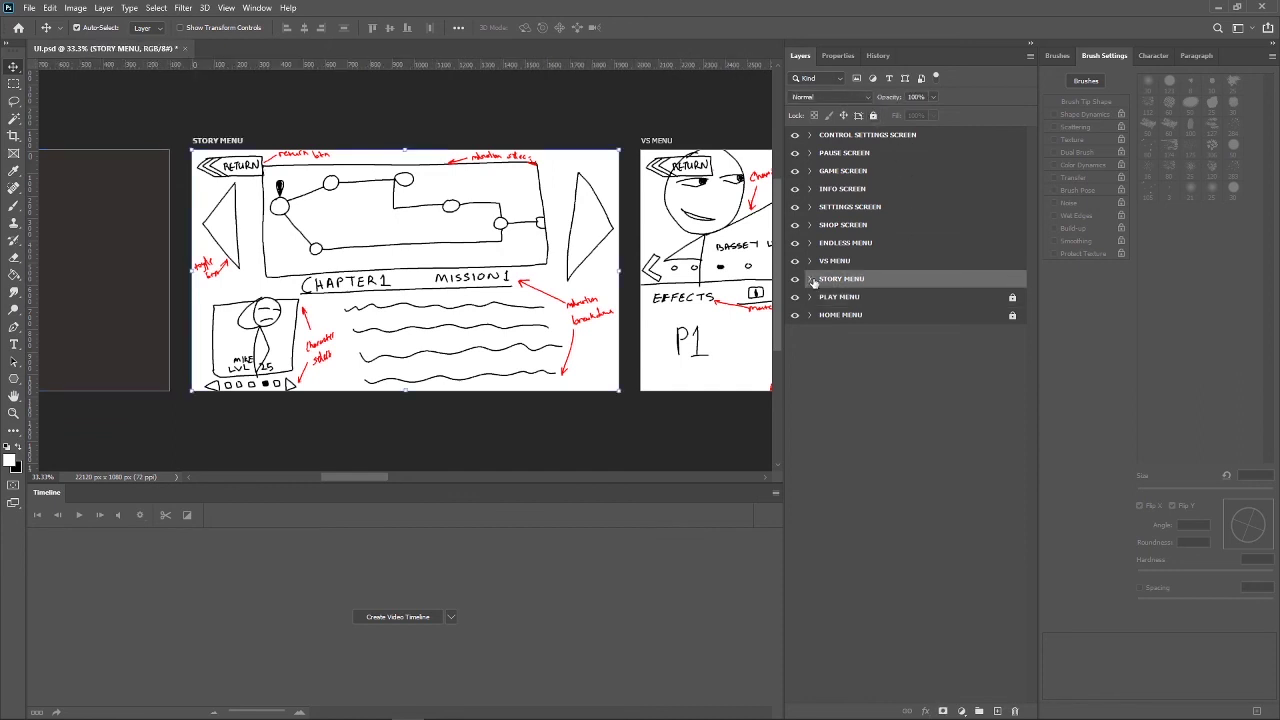
{"action": "left_click", "coordinate": [809, 297]}
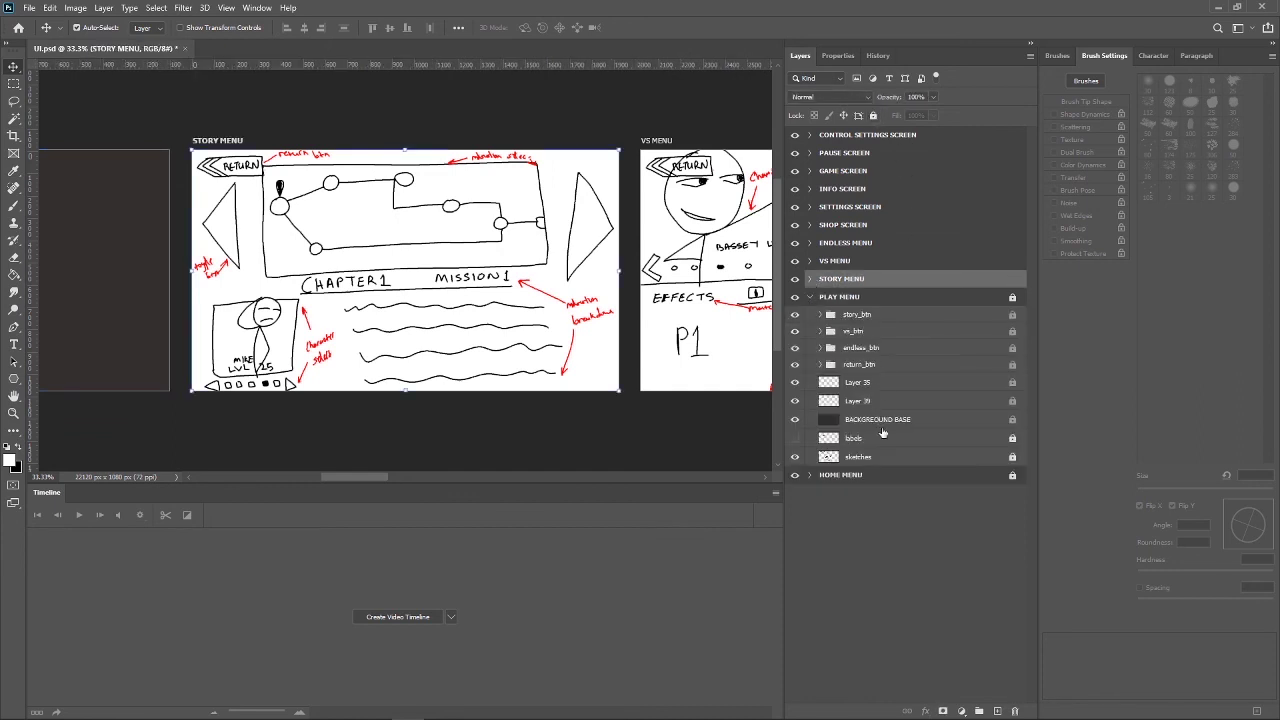
Unlock PLAY MENU, copy its BACKGROUND BASE layer into STORY MENU, then collapse PLAY MENU.
{"action": "left_click", "coordinate": [1012, 297]}
{"action": "left_click", "coordinate": [877, 421]}
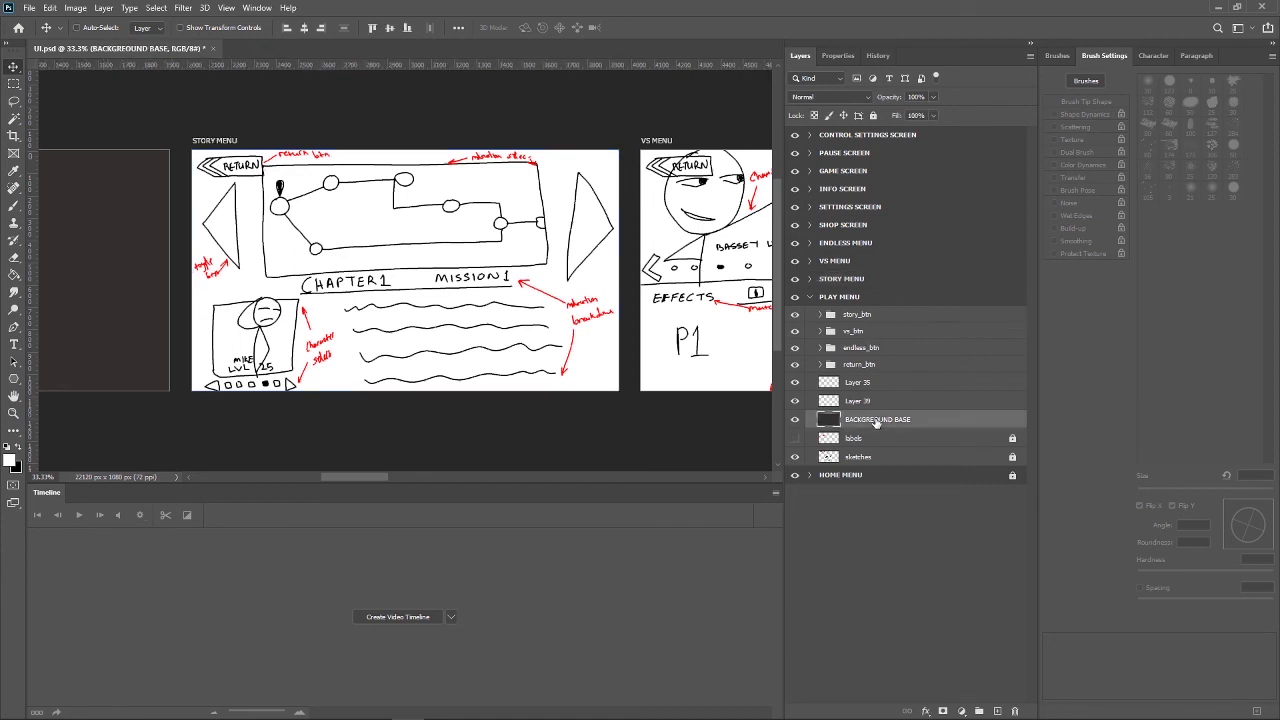
{"action": "left_click", "coordinate": [841, 280]}
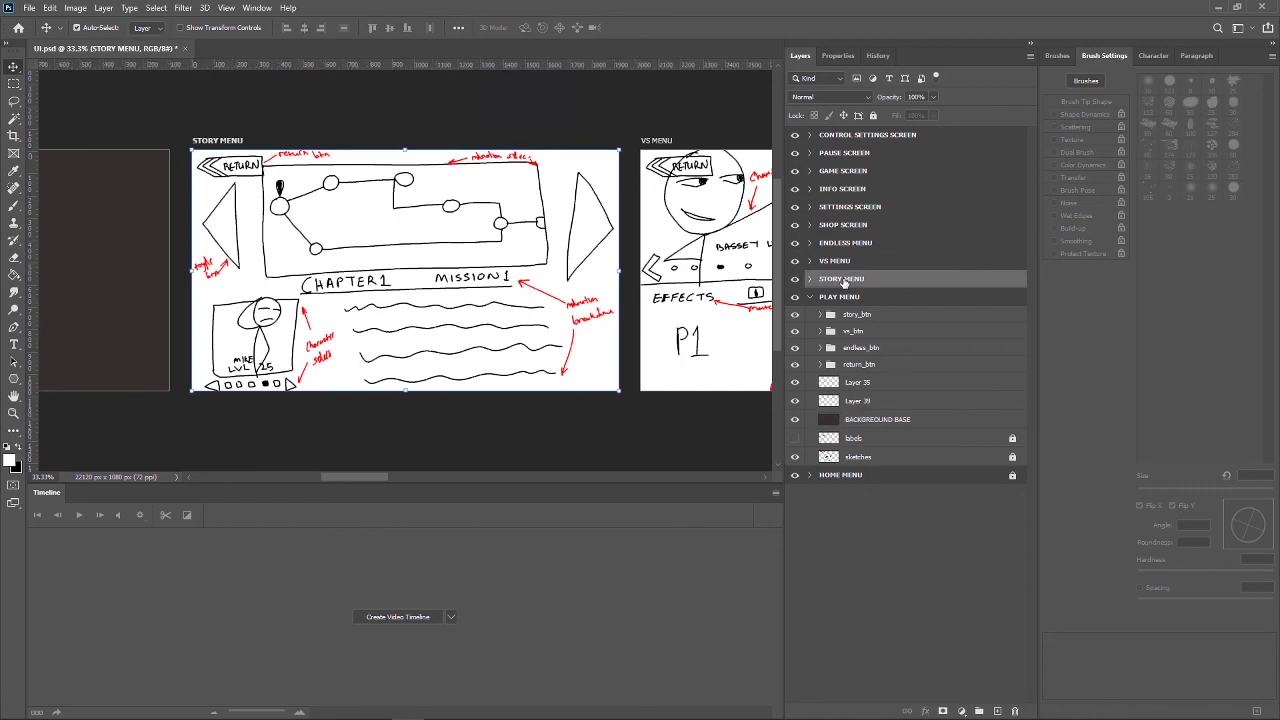
{"action": "key", "text": "ctrl+z"}
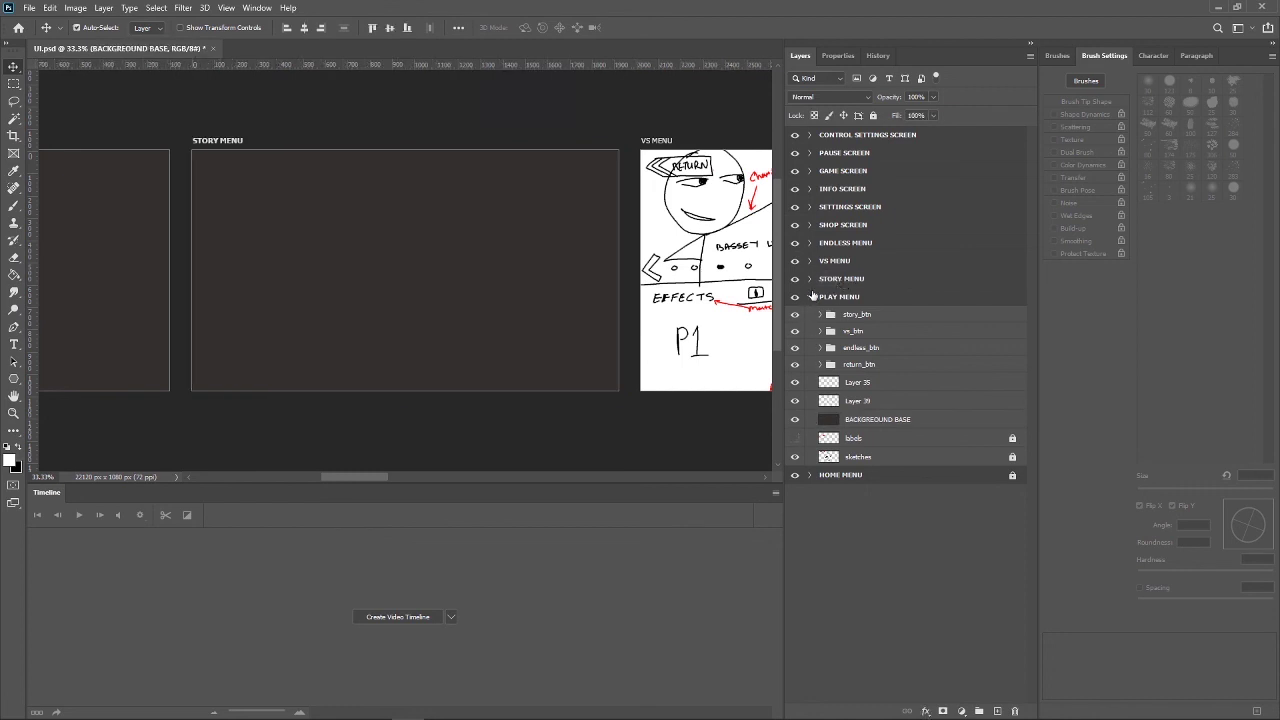
{"action": "left_click", "coordinate": [810, 297]}
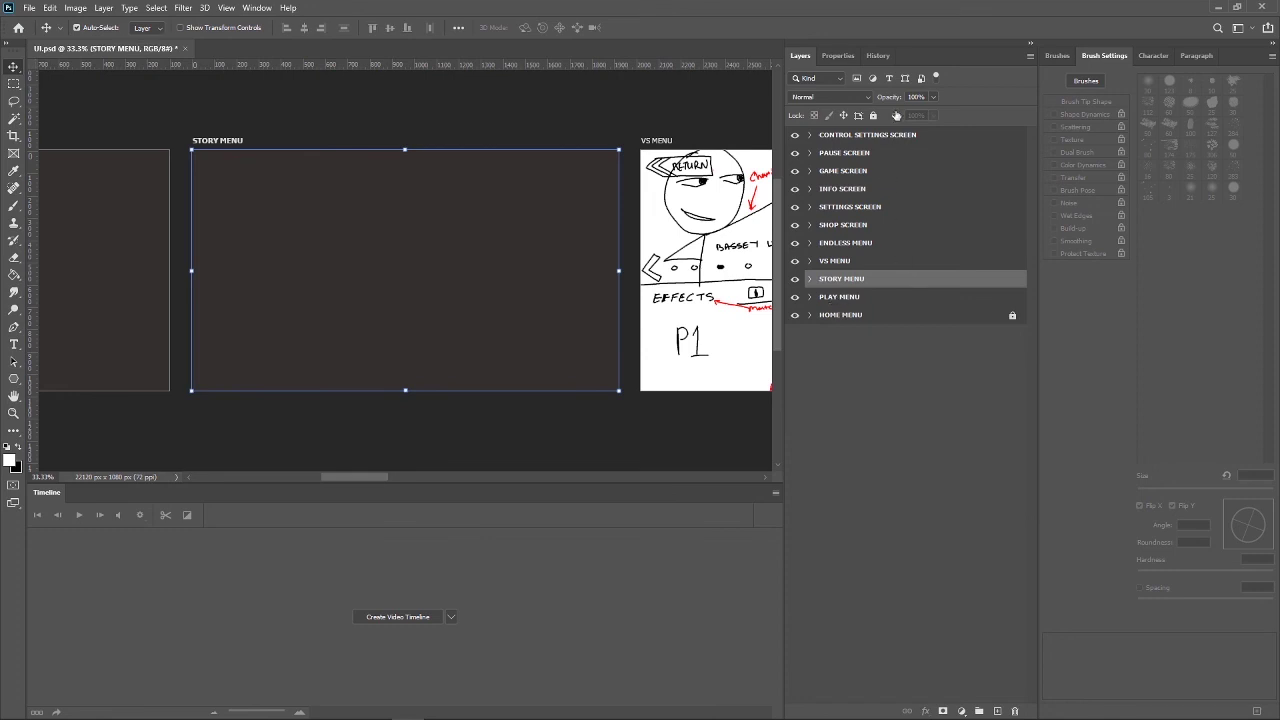
{"action": "left_click", "coordinate": [845, 297]}
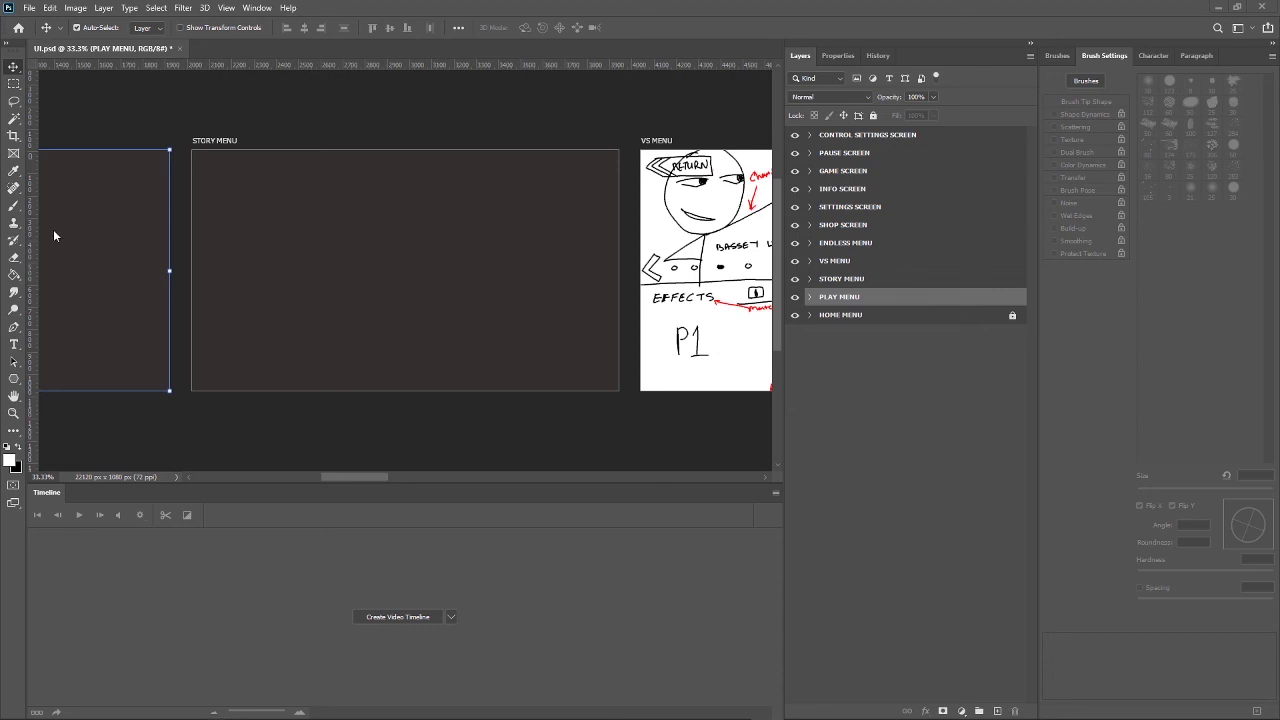
Select the Story and VS Menu artboards and zoom out to see more artboards.
{"action": "left_click", "coordinate": [849, 280]}
{"action": "left_click", "coordinate": [866, 262]}
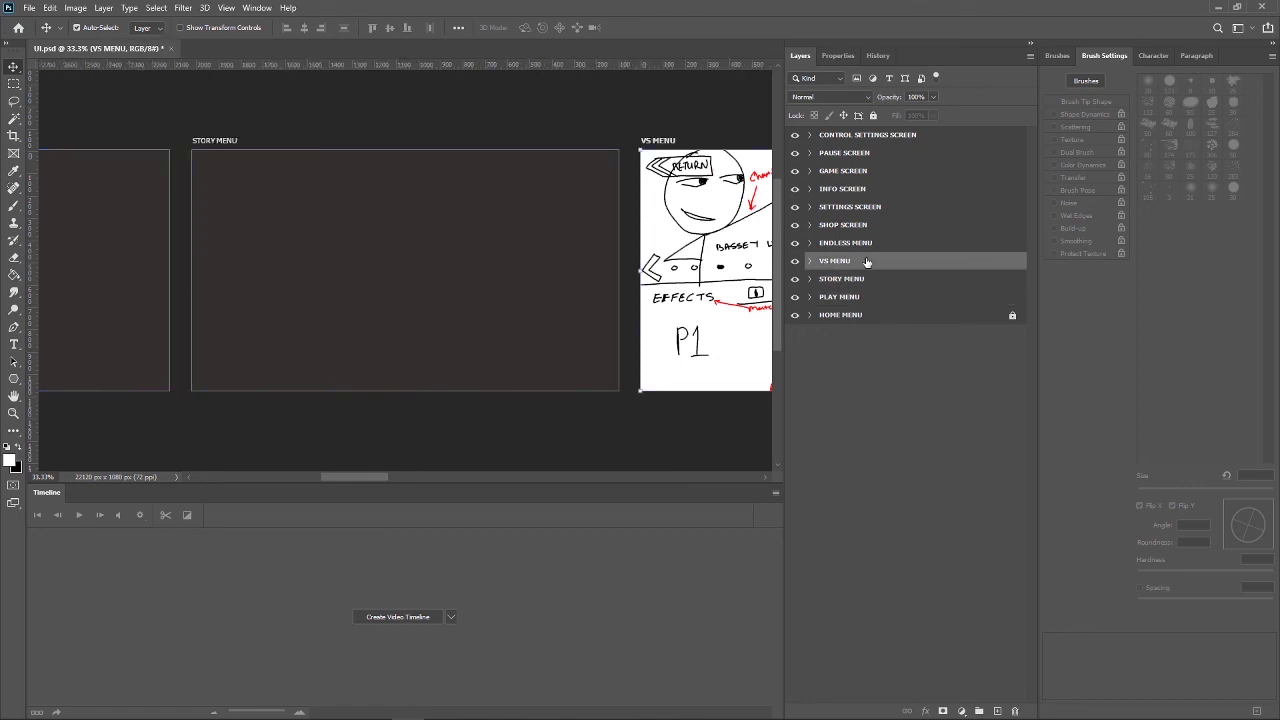
{"action": "left_click", "coordinate": [866, 262], "text": "ctrl"}
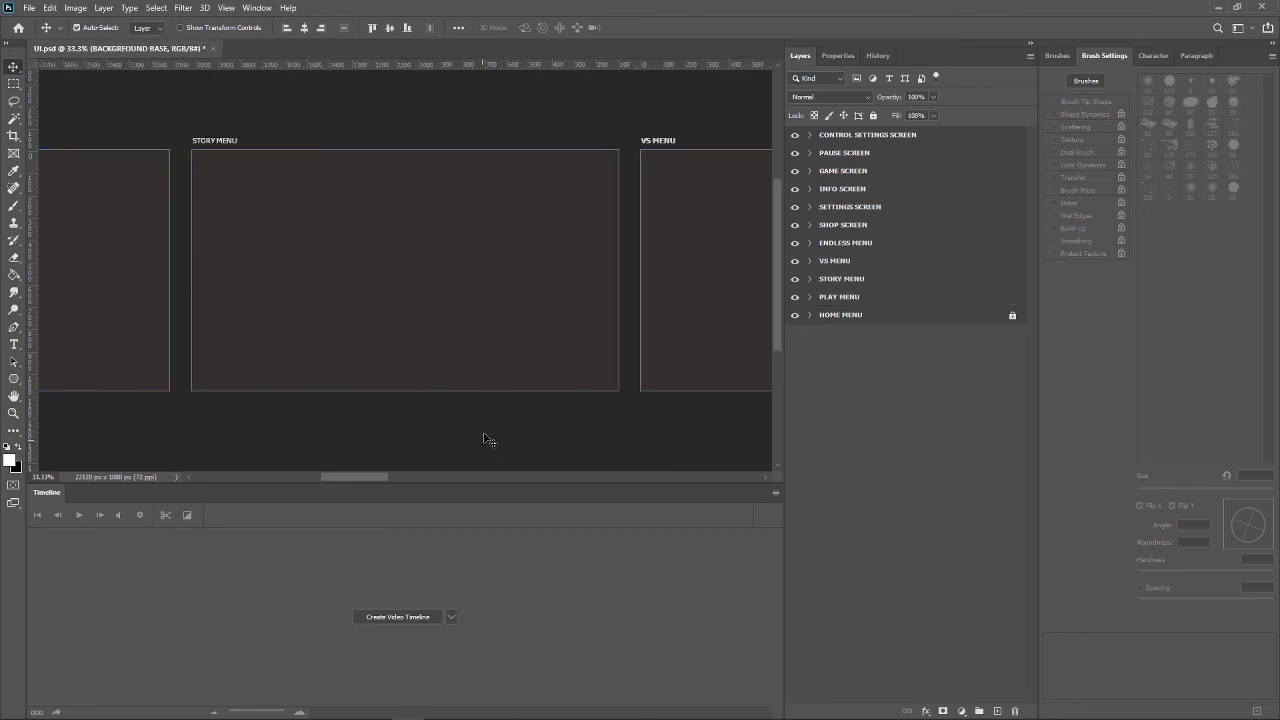
{"action": "key", "text": "ctrl+minus"}
{"action": "key", "text": "ctrl+minus"}
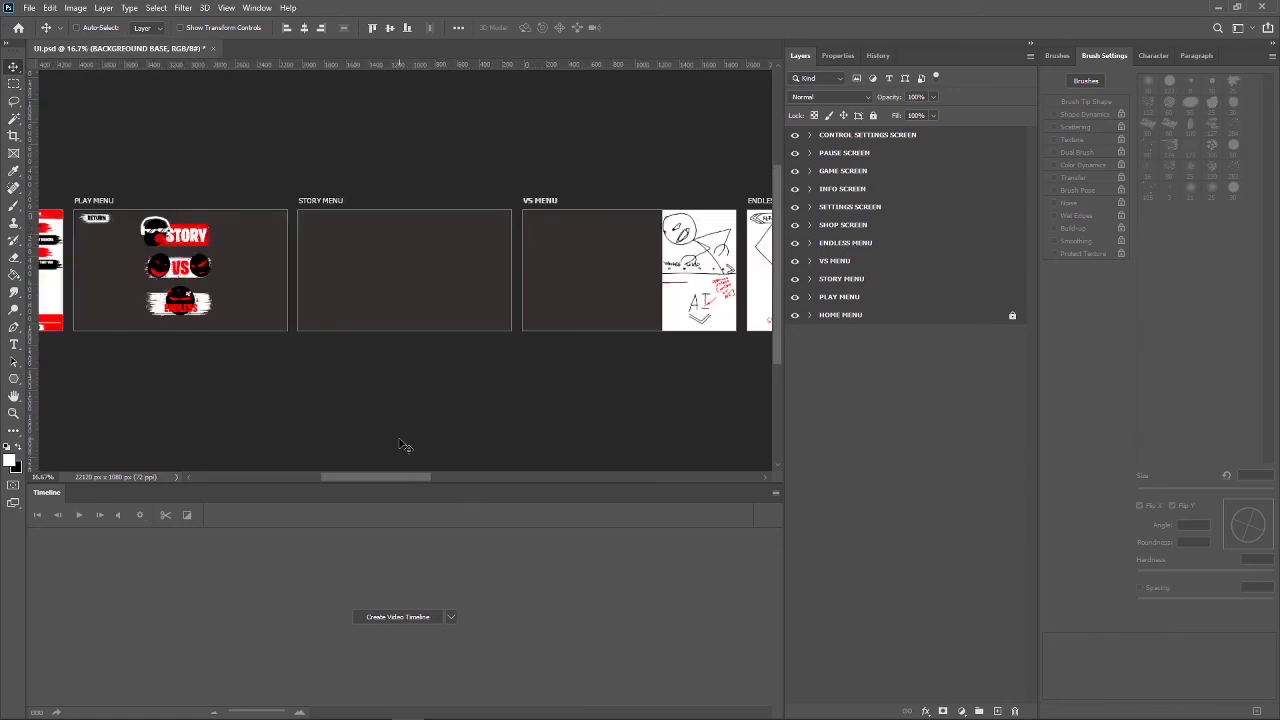
{"action": "key", "text": "ctrl+minus"}
{"action": "key", "text": "ctrl+minus"}
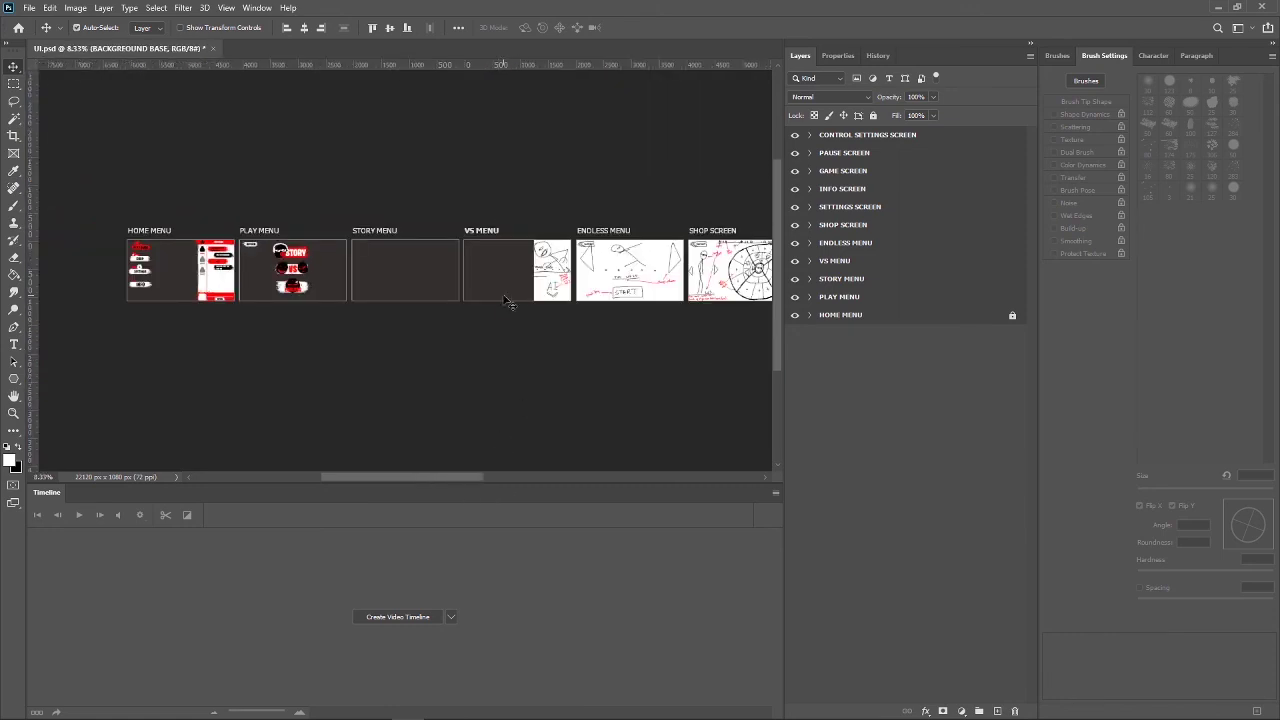
{"action": "left_click_drag", "start_coordinate": [507, 302], "coordinate": [504, 298]}
{"action": "left_click", "coordinate": [504, 298]}
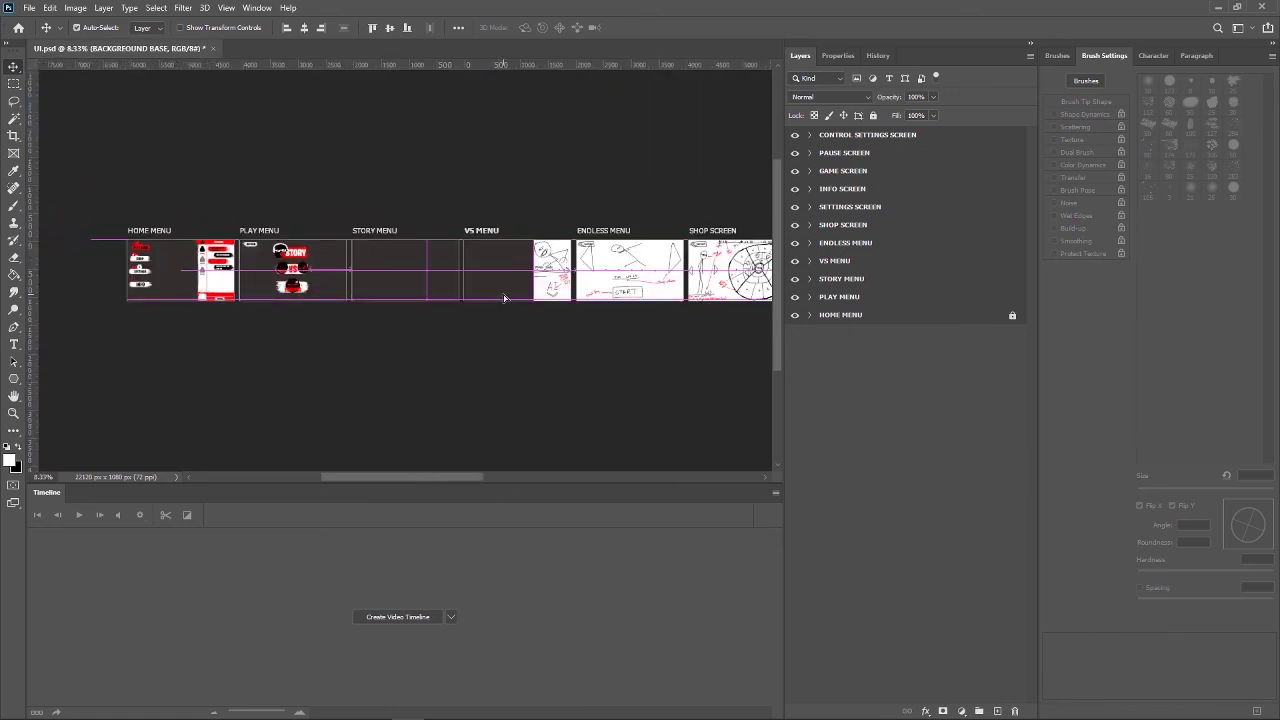
Reposition the VS Menu background base, delete it, then undo to restore it.
{"action": "left_click", "coordinate": [466, 357]}
{"action": "left_click_drag", "start_coordinate": [498, 287], "coordinate": [530, 288]}
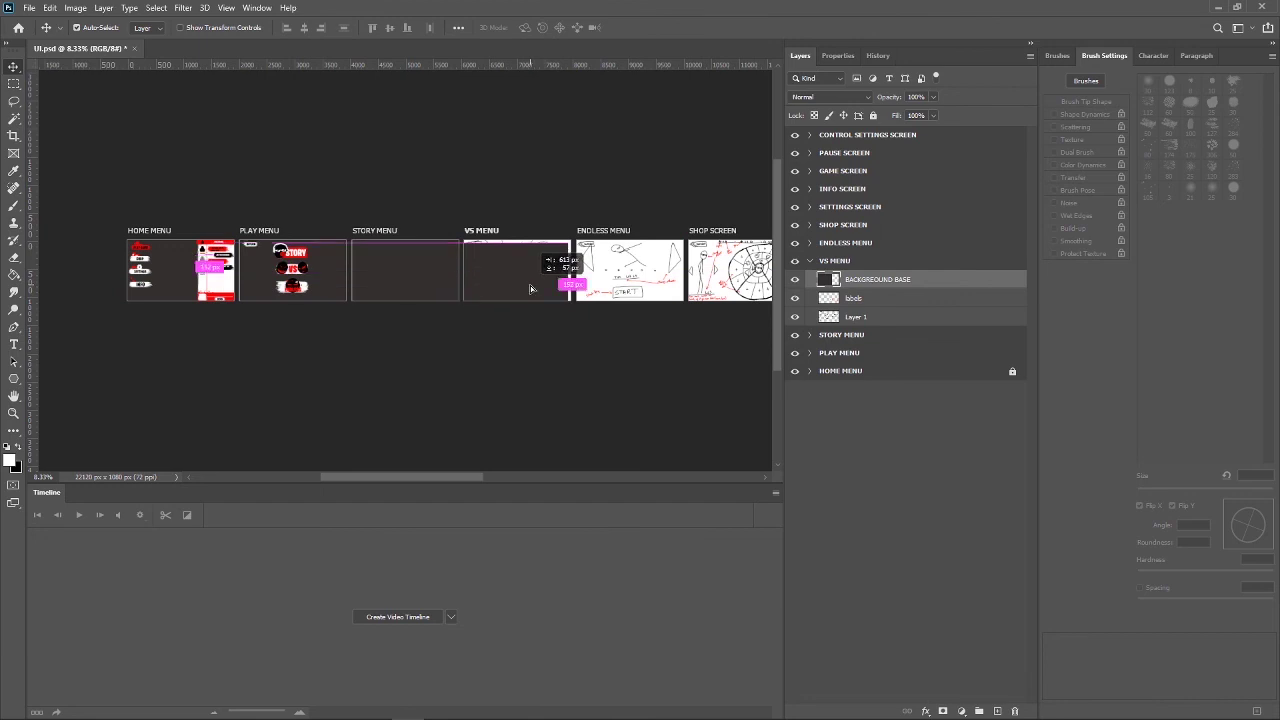
{"action": "left_click_drag", "start_coordinate": [530, 288], "coordinate": [535, 286]}
{"action": "key", "text": "Delete"}
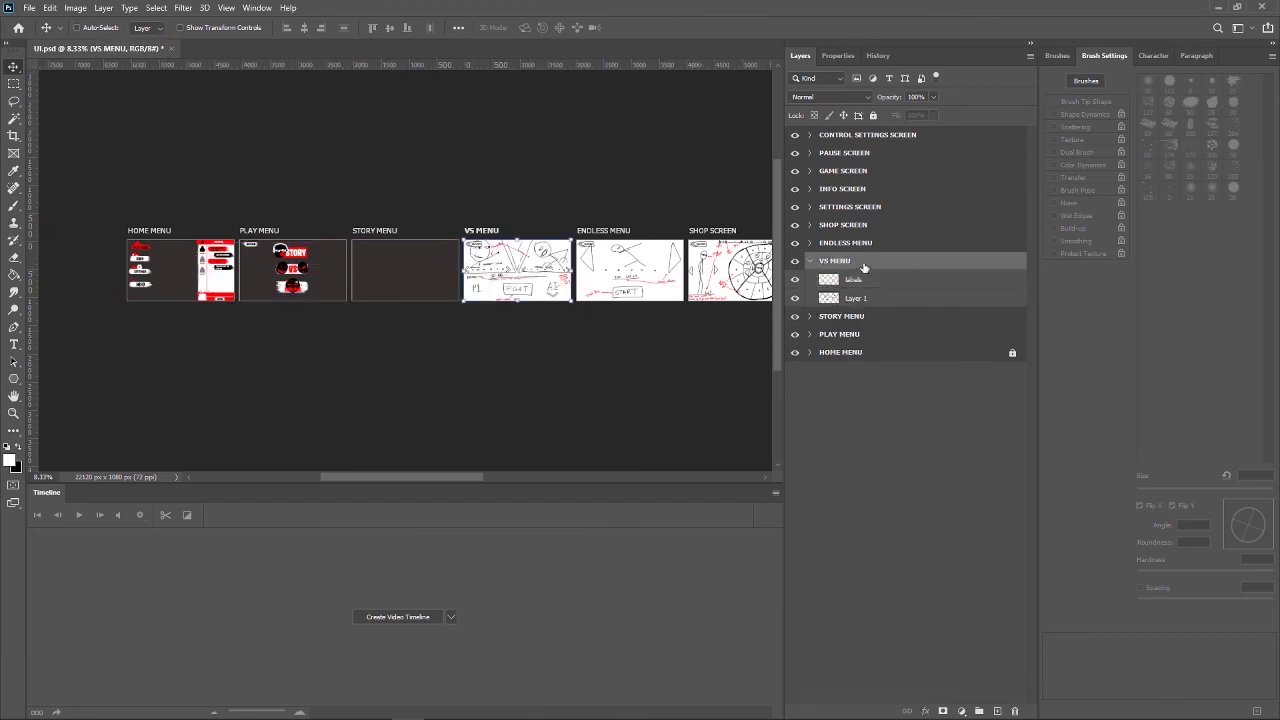
{"action": "key", "text": "ctrl+z"}
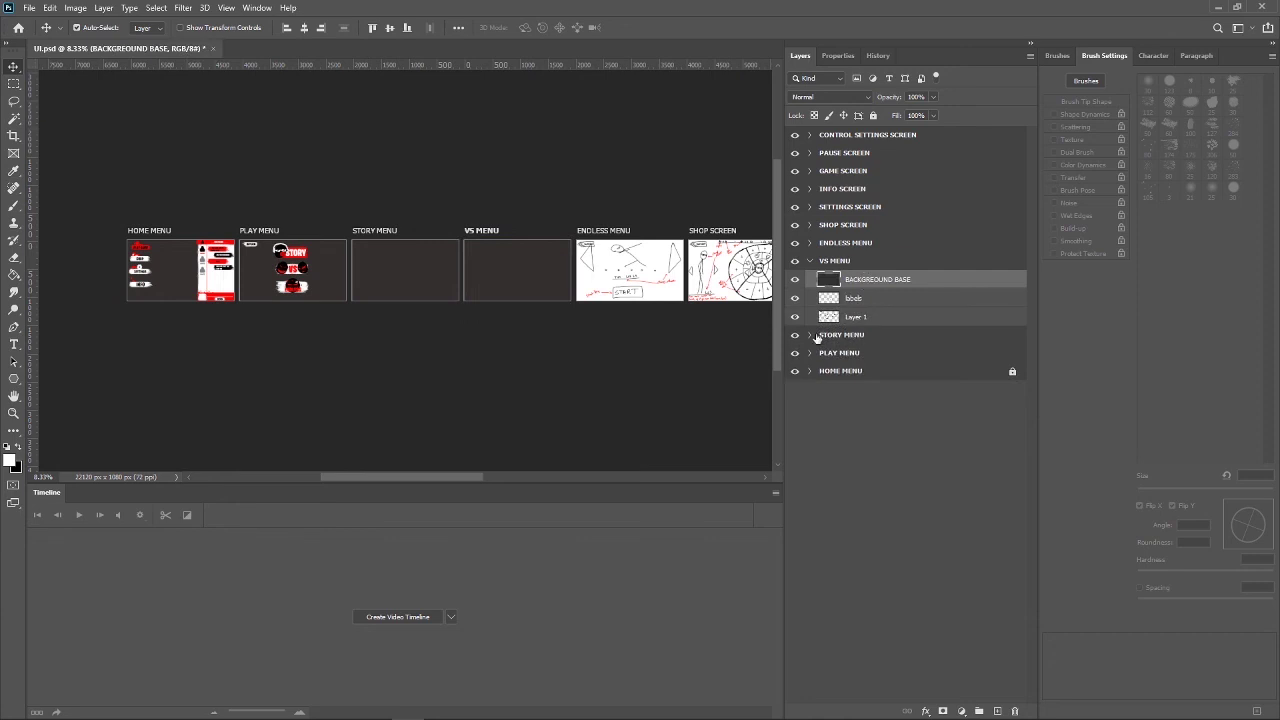
Expand the Story Menu group, delete its background base, then undo the deletion.
{"action": "left_click", "coordinate": [810, 336]}
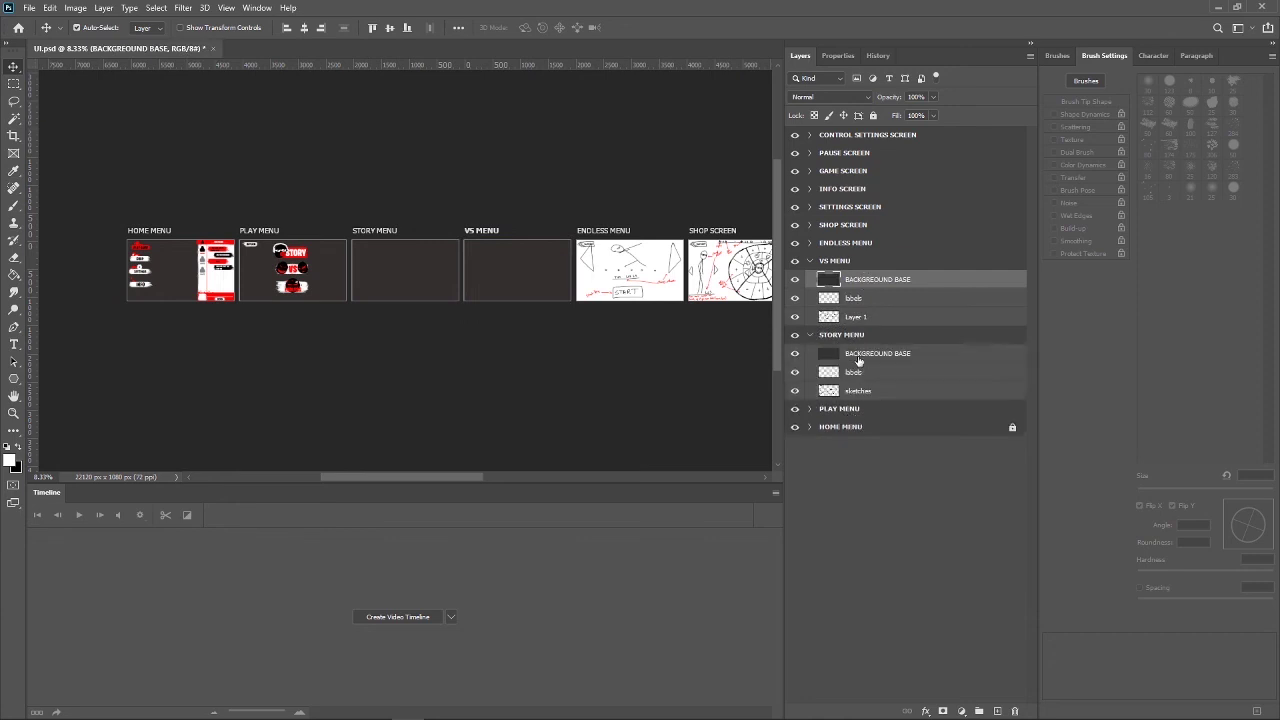
{"action": "left_click", "coordinate": [859, 355]}
{"action": "key", "text": "Delete"}
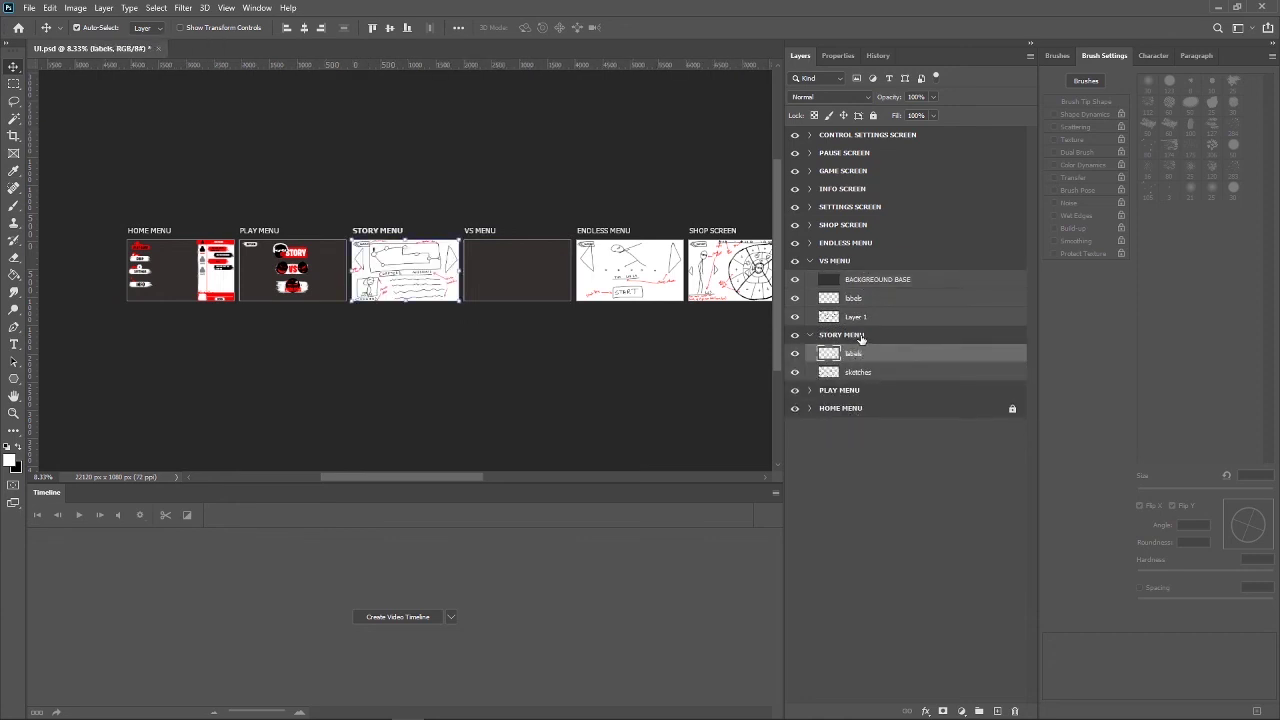
{"action": "left_click", "coordinate": [860, 338]}
{"action": "key", "text": "ctrl+z"}
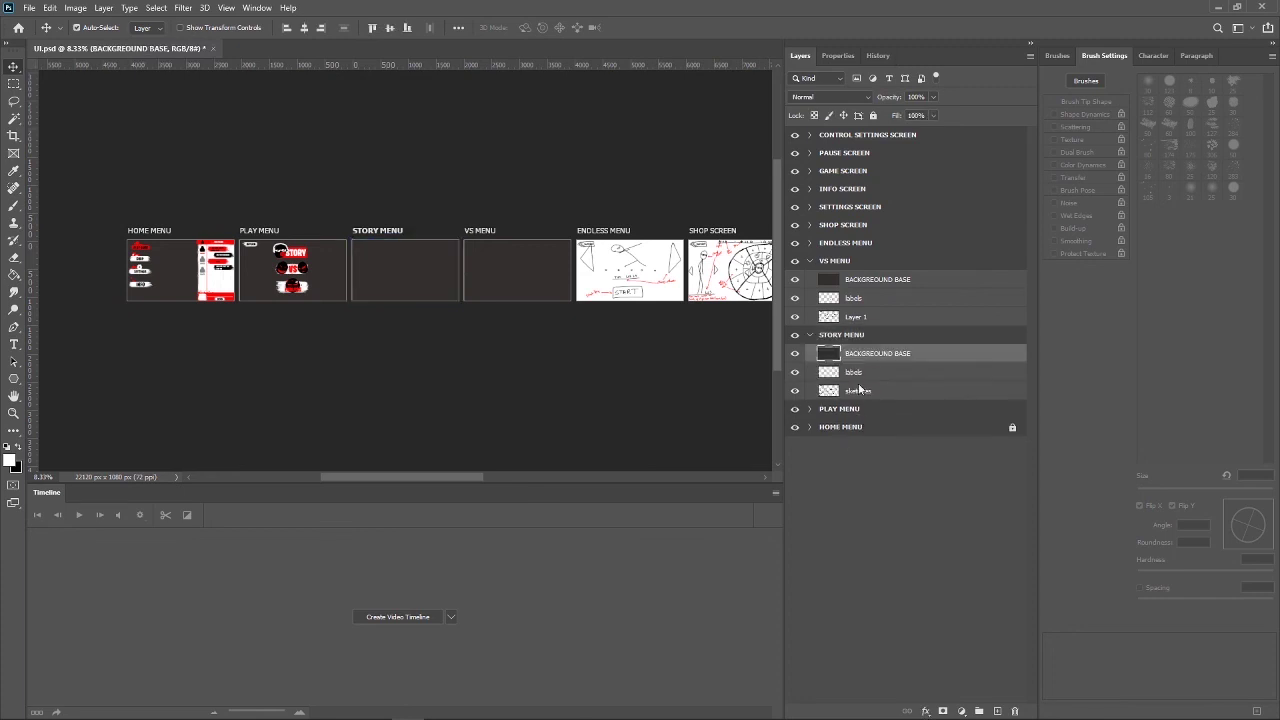
Collapse the VS and Story Menu groups and select the Endless Menu group.
{"action": "left_click", "coordinate": [850, 354], "text": "ctrl"}
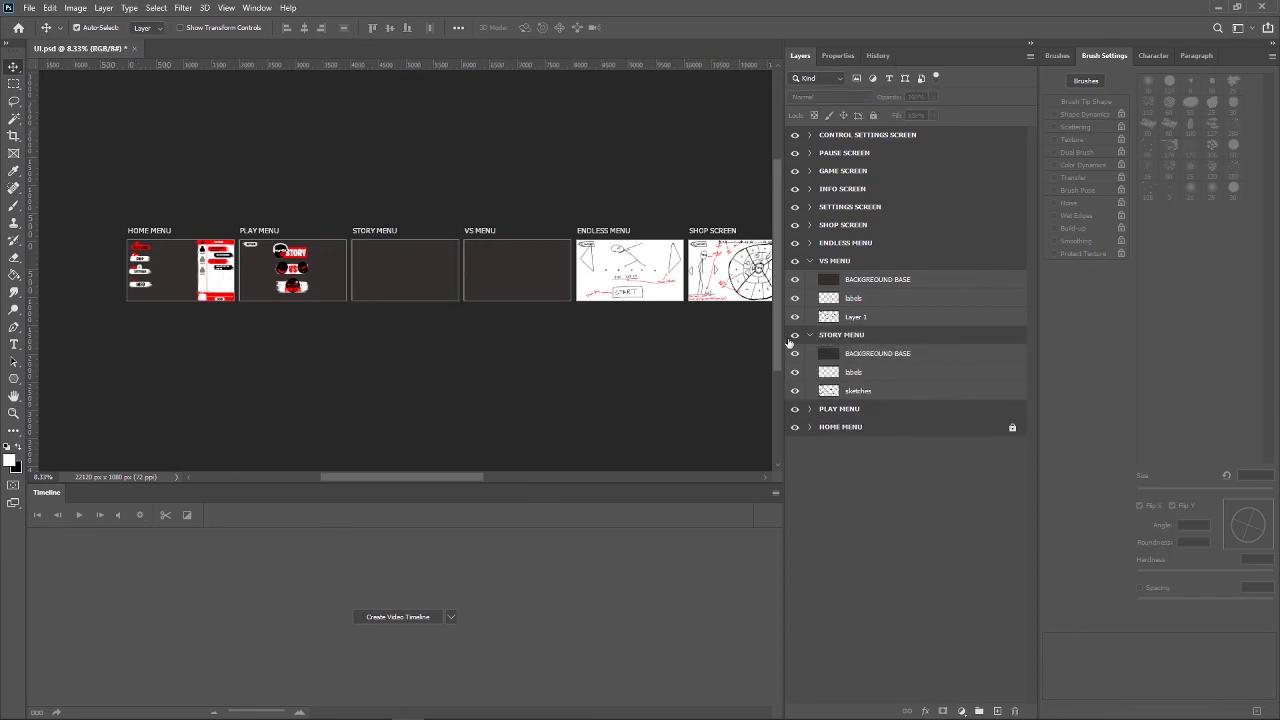
{"action": "left_click", "coordinate": [810, 261]}
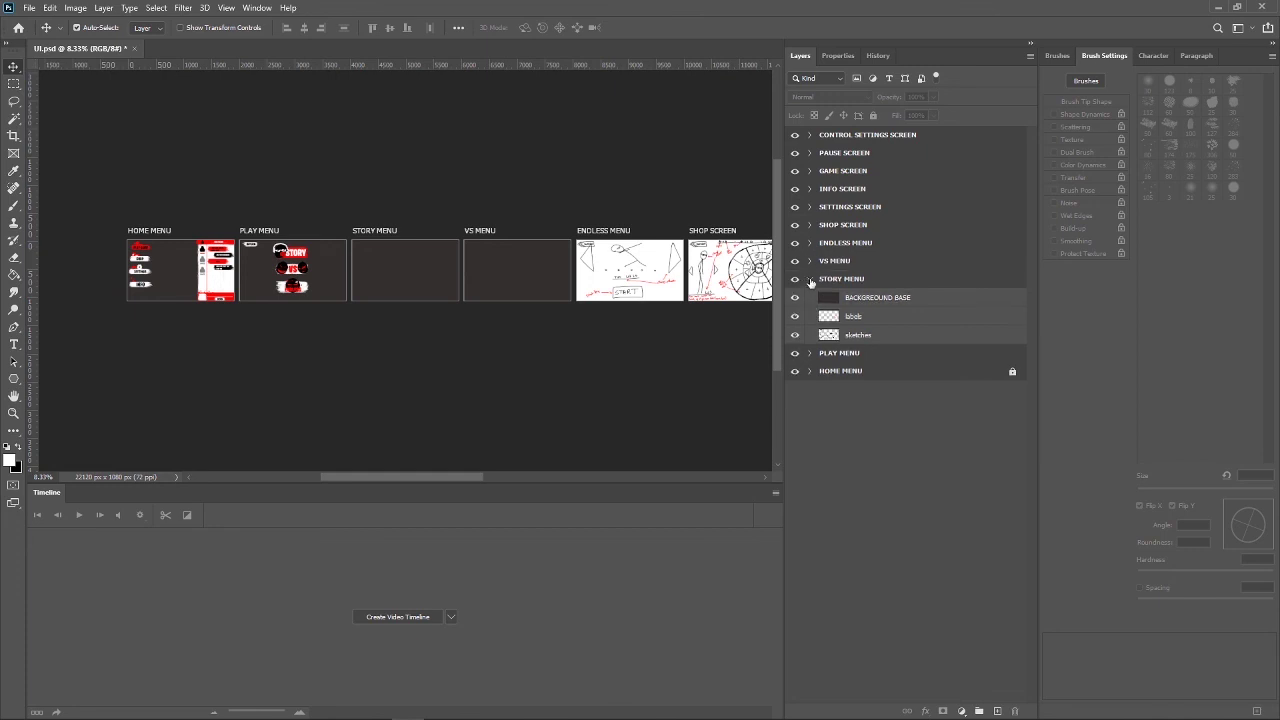
{"action": "left_click", "coordinate": [810, 279]}
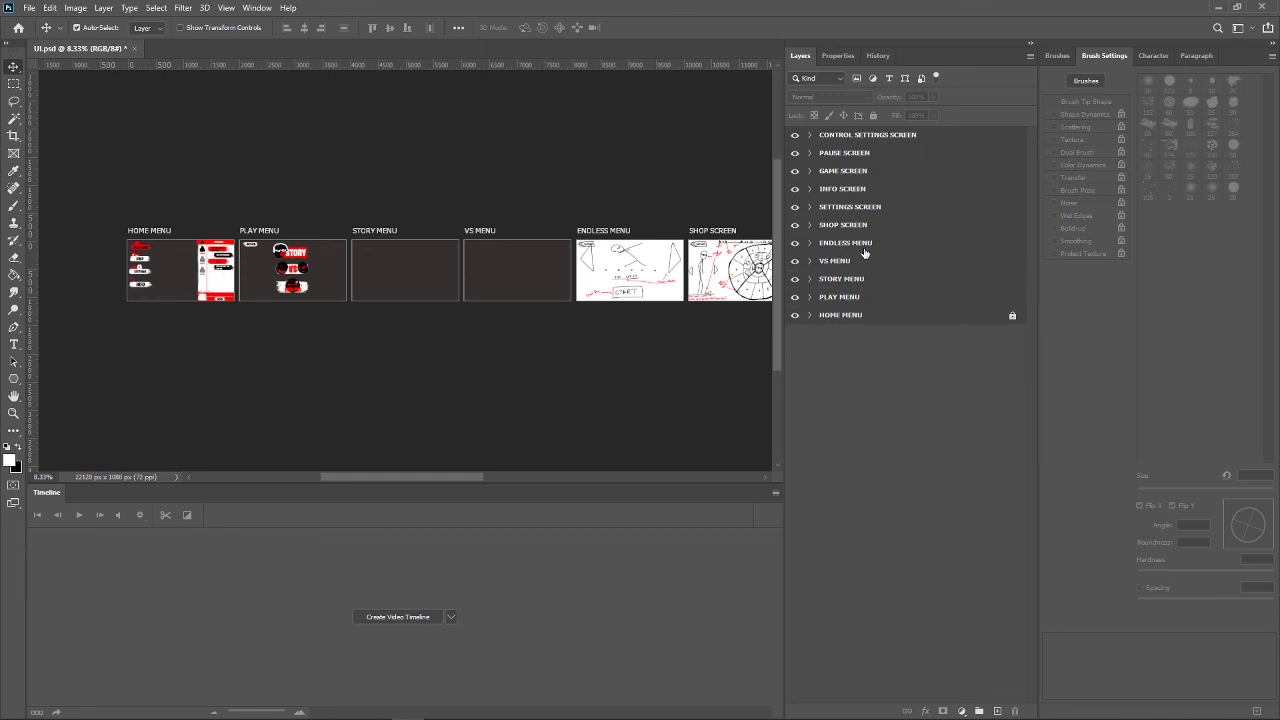
{"action": "left_click", "coordinate": [864, 249]}
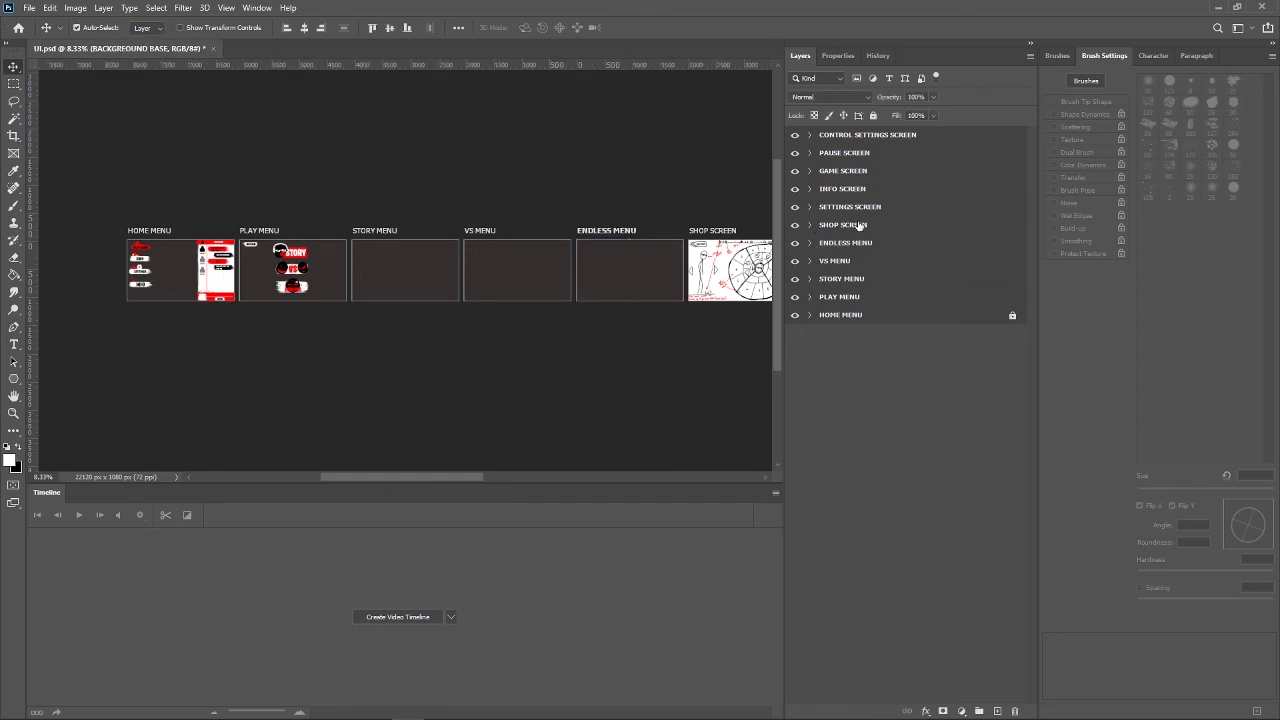
Select the Shop, Settings and Info screen groups in turn to receive the background base.
{"action": "left_click", "coordinate": [859, 226]}
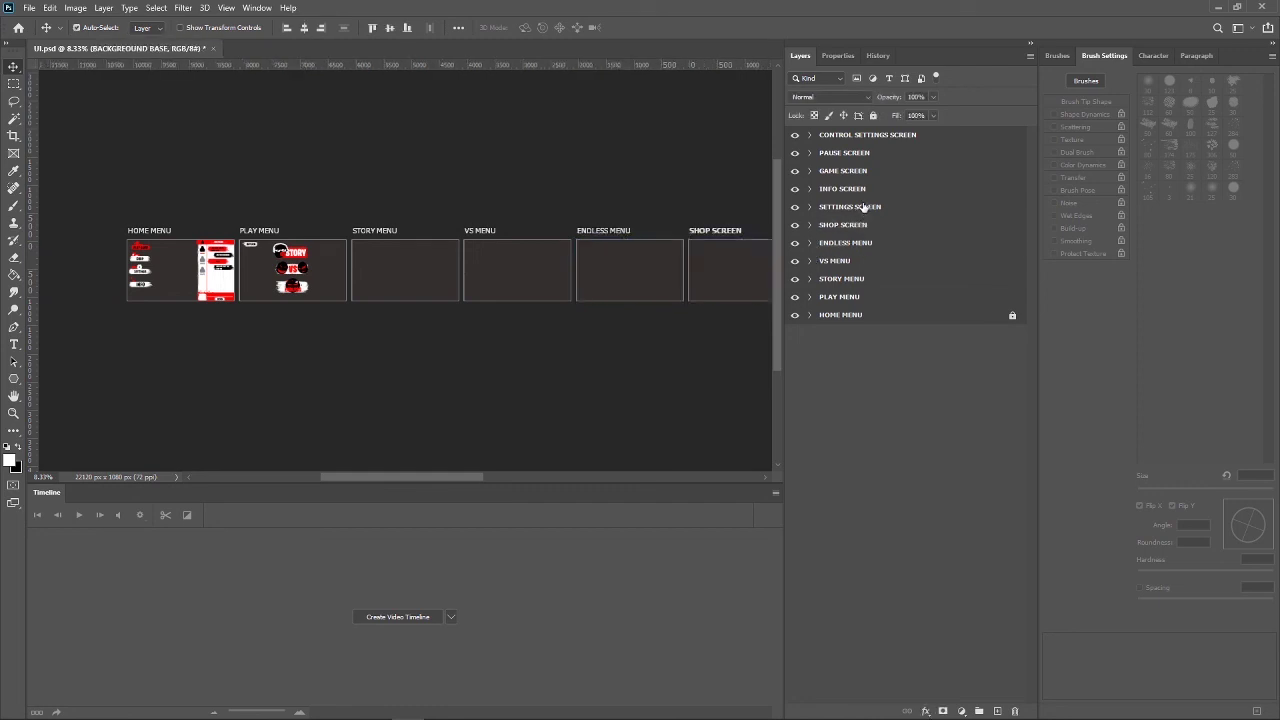
{"action": "left_click", "coordinate": [863, 207]}
{"action": "left_click", "coordinate": [728, 348]}
{"action": "left_click_drag", "start_coordinate": [454, 475], "coordinate": [583, 462]}
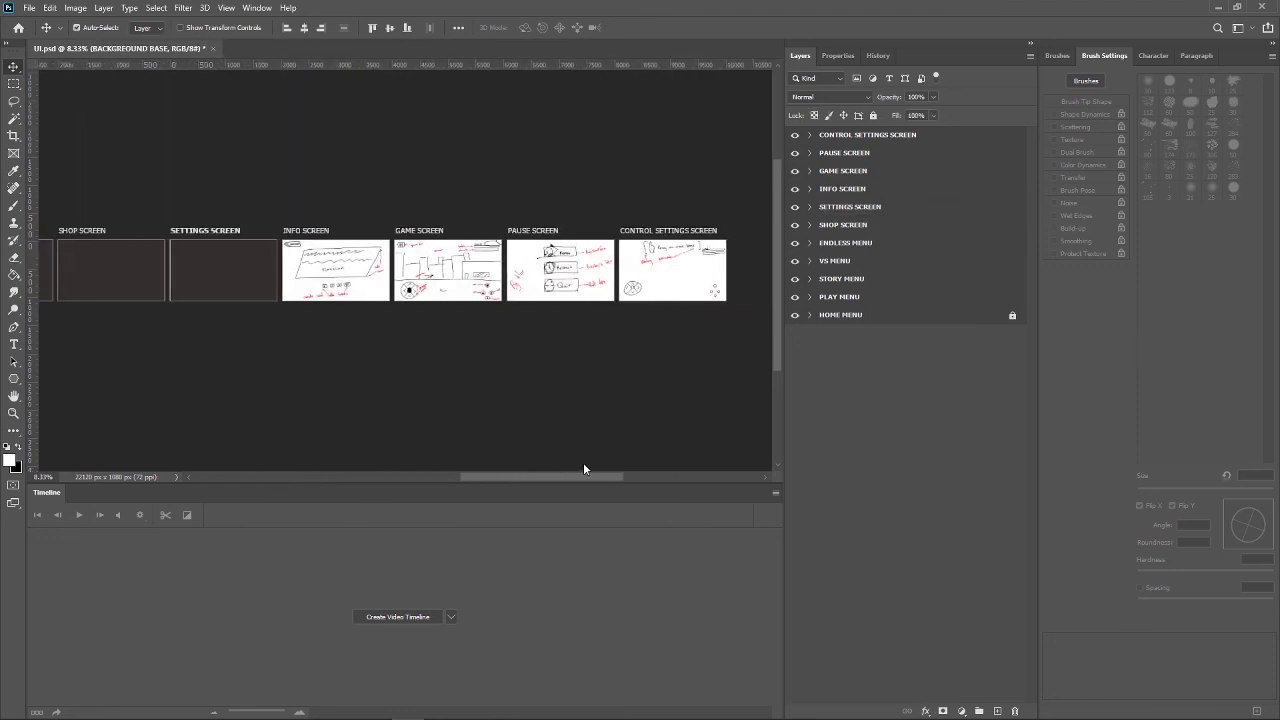
{"action": "left_click", "coordinate": [852, 190]}
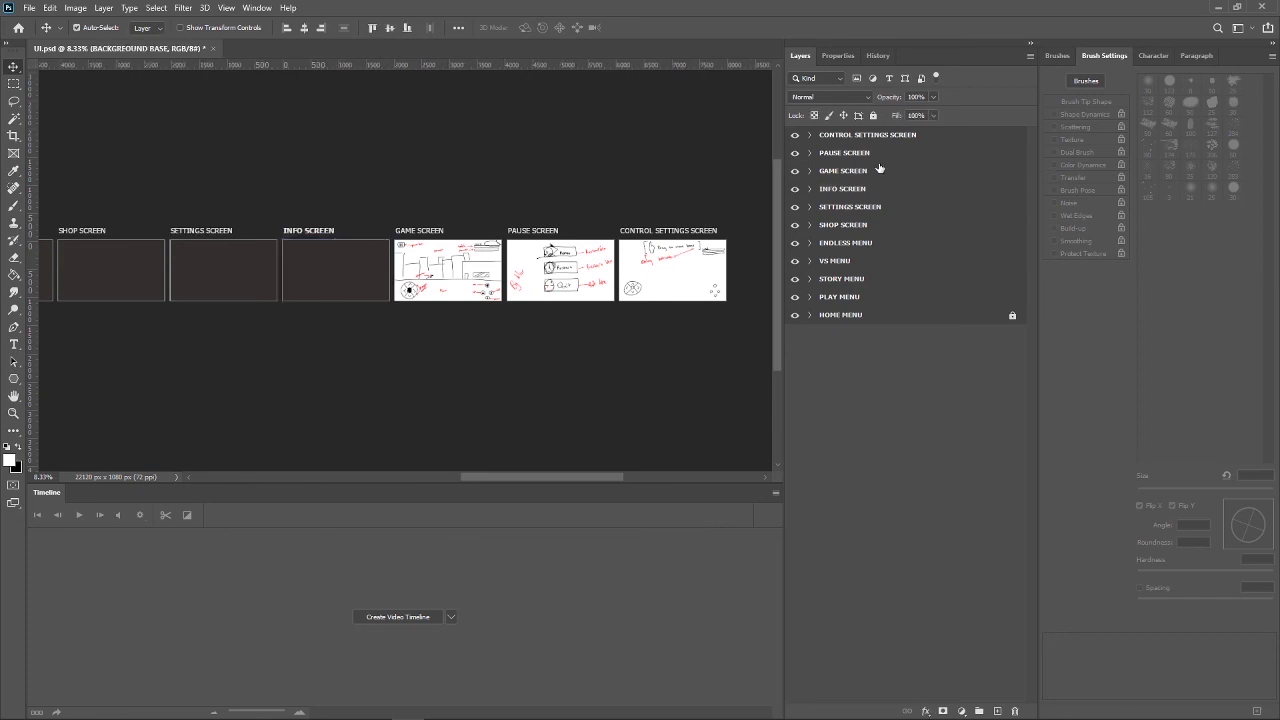
{"action": "left_click", "coordinate": [879, 168]}
{"action": "left_click", "coordinate": [874, 187]}
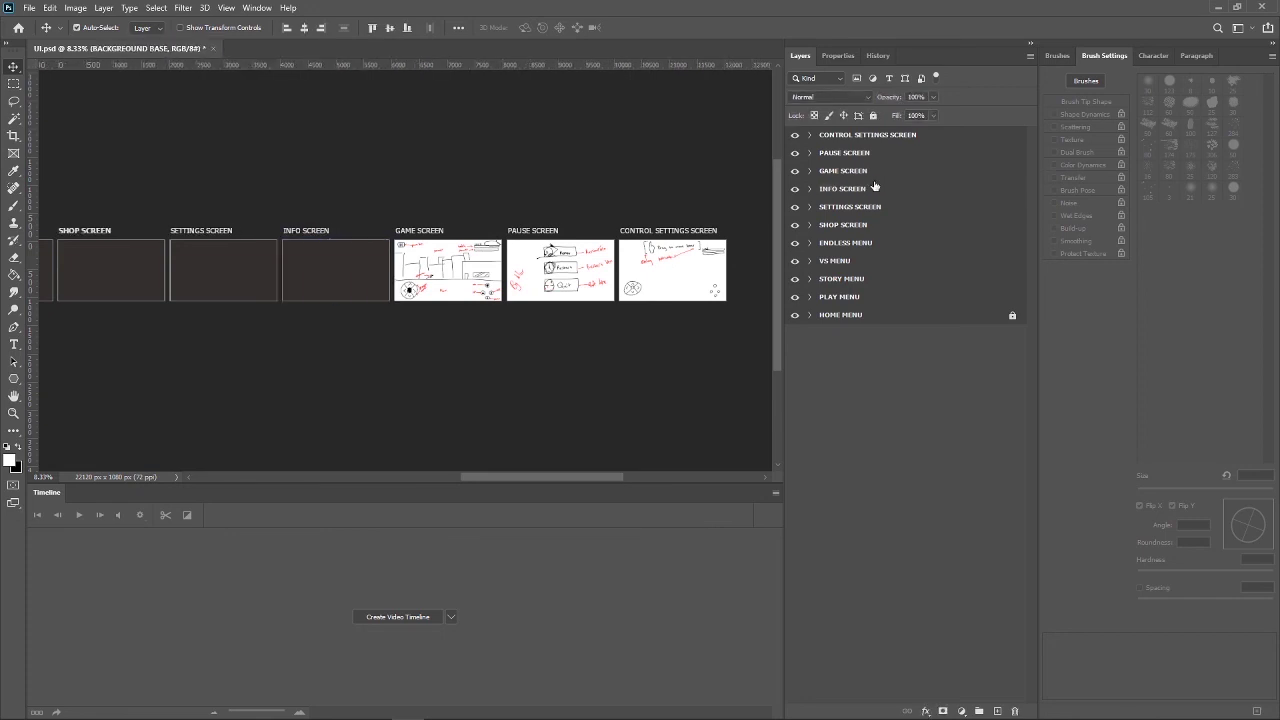
Paste the background base into the Game Screen and Pause Screen groups.
{"action": "left_click", "coordinate": [810, 171]}
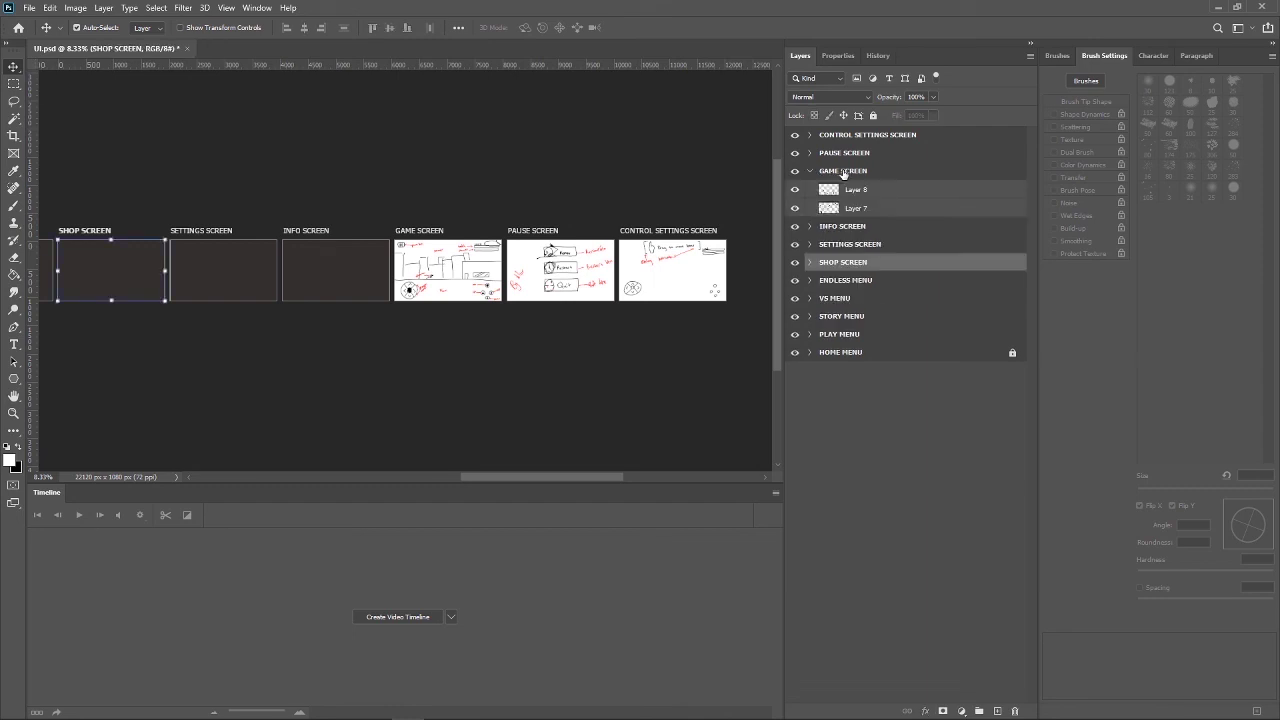
{"action": "left_click", "coordinate": [843, 172]}
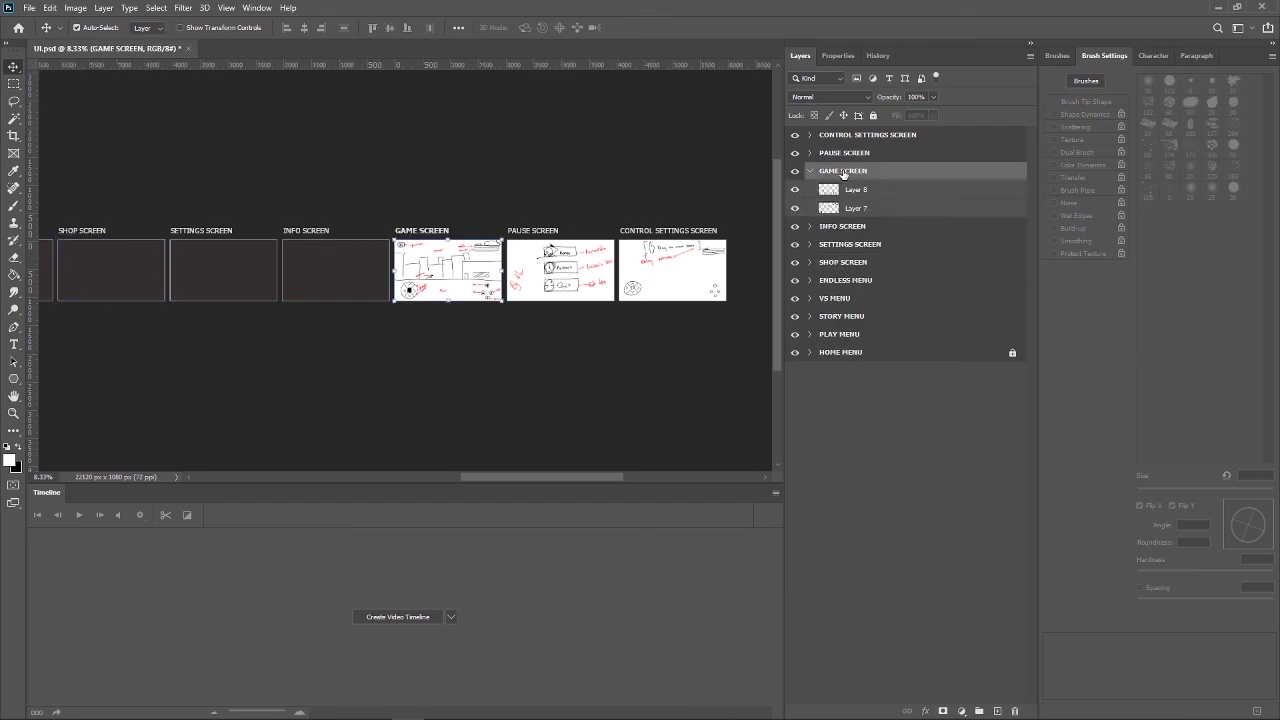
{"action": "key", "text": "ctrl+v"}
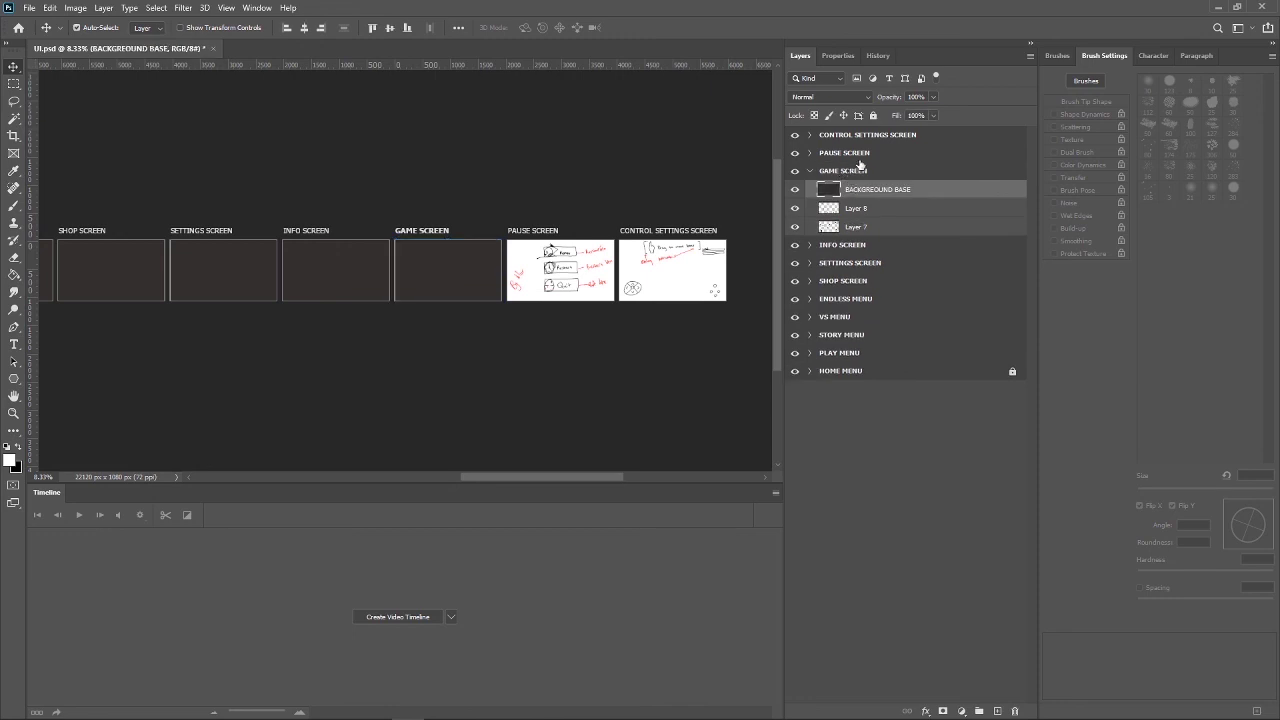
{"action": "left_click", "coordinate": [860, 160]}
{"action": "key", "text": "ctrl+v"}
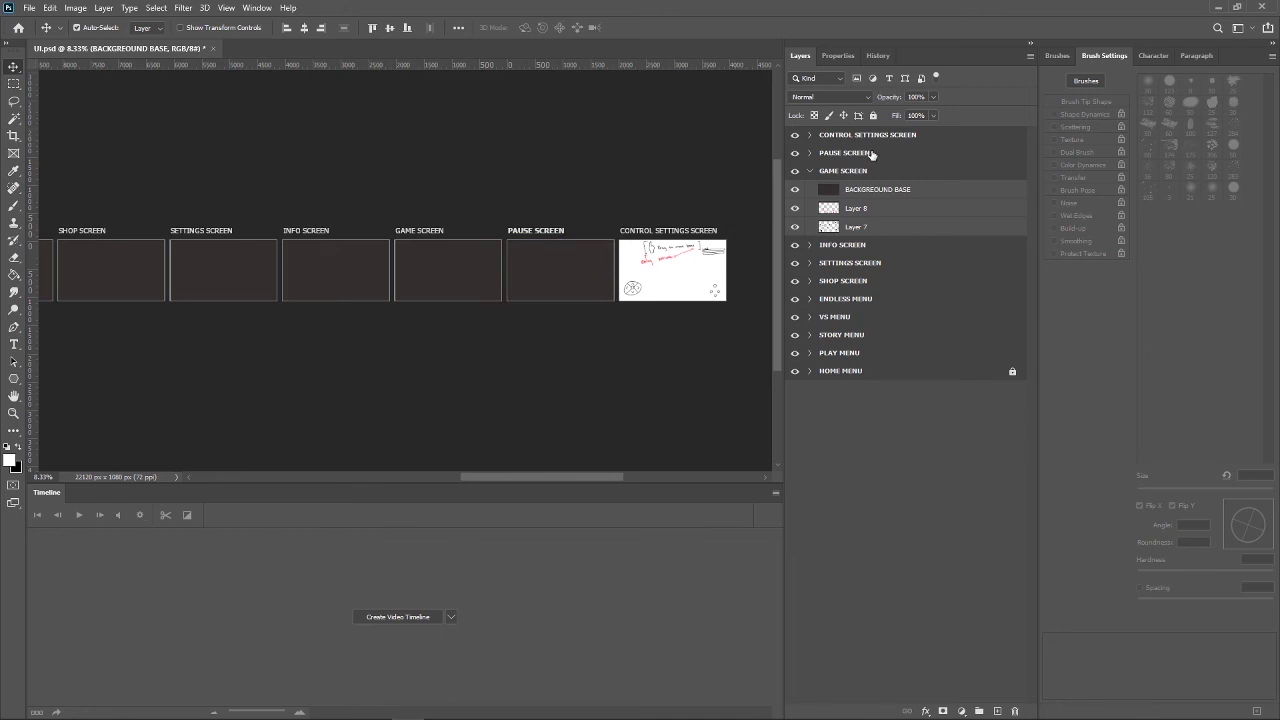
Add the background base to the Control Settings screen and save the file.
{"action": "left_click", "coordinate": [871, 154]}
{"action": "left_click", "coordinate": [890, 137]}
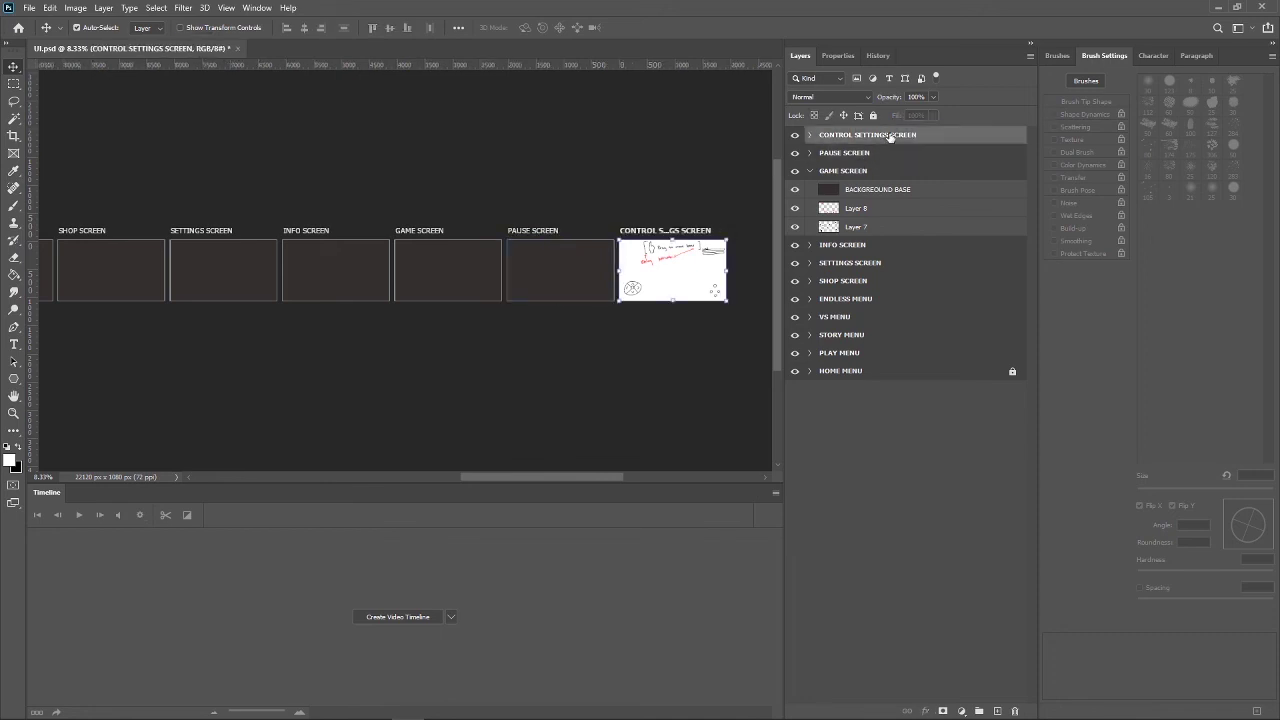
{"action": "key", "text": "ctrl+z"}
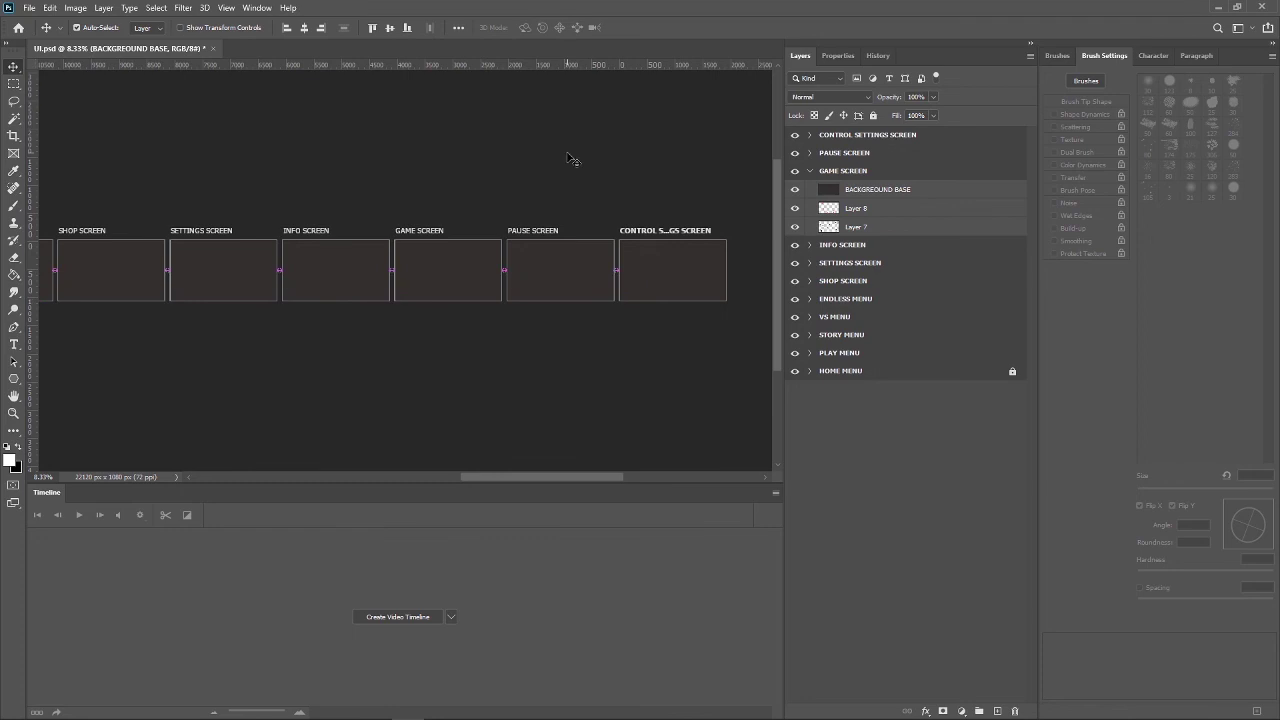
{"action": "key", "text": "ctrl+s"}
{"action": "left_click_drag", "start_coordinate": [531, 477], "coordinate": [401, 486]}
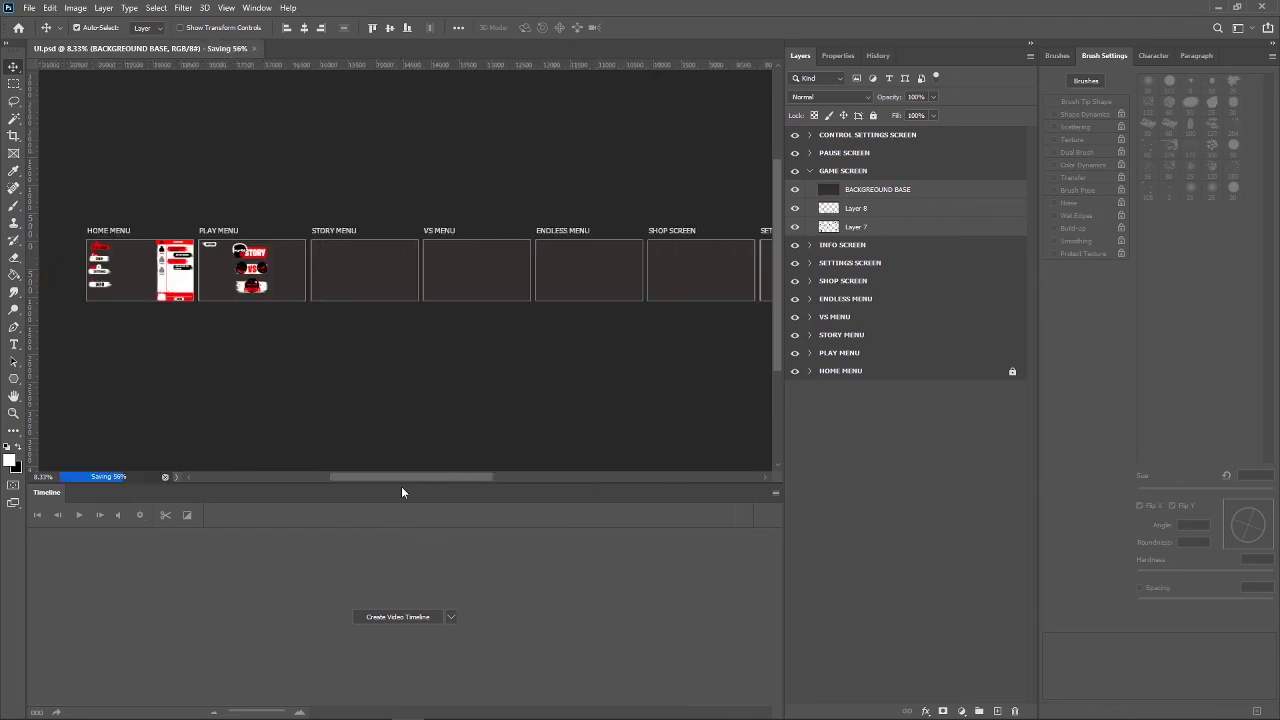
Expand the Story Menu group, fit its artboard to the view, and select its background base.
{"action": "left_click", "coordinate": [835, 336]}
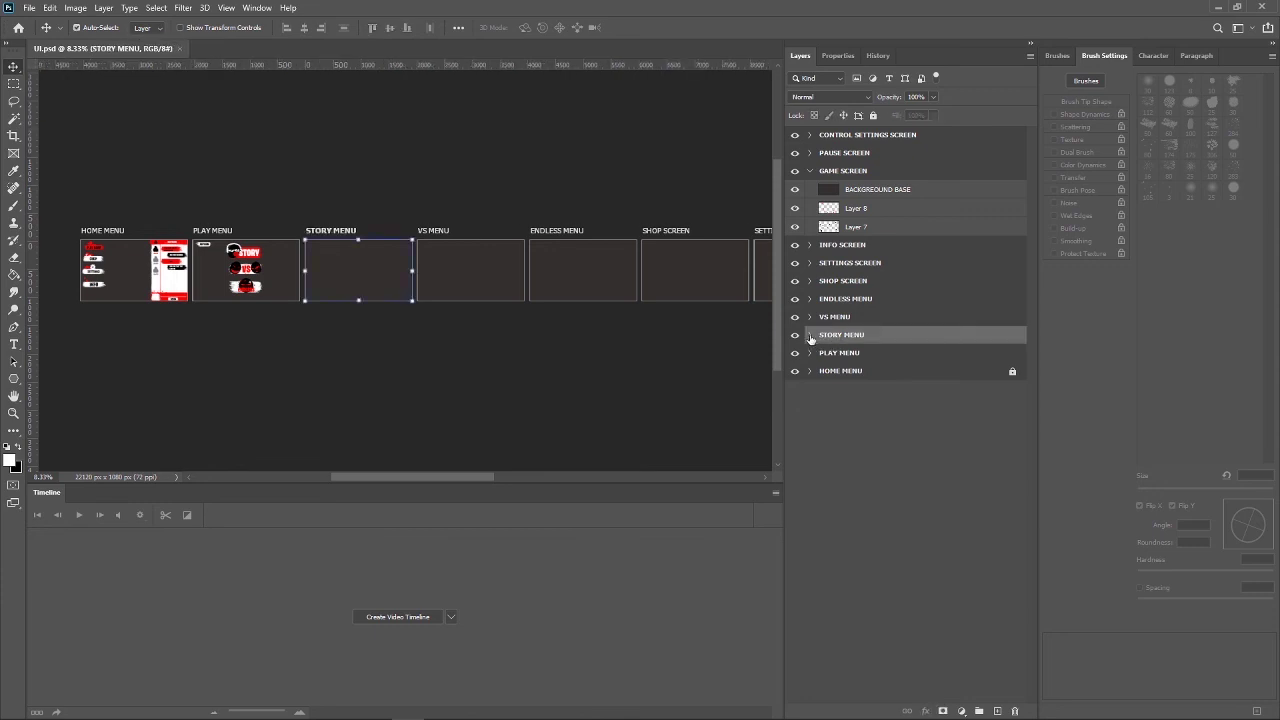
{"action": "left_click", "coordinate": [810, 335]}
{"action": "key", "text": "ctrl+0"}
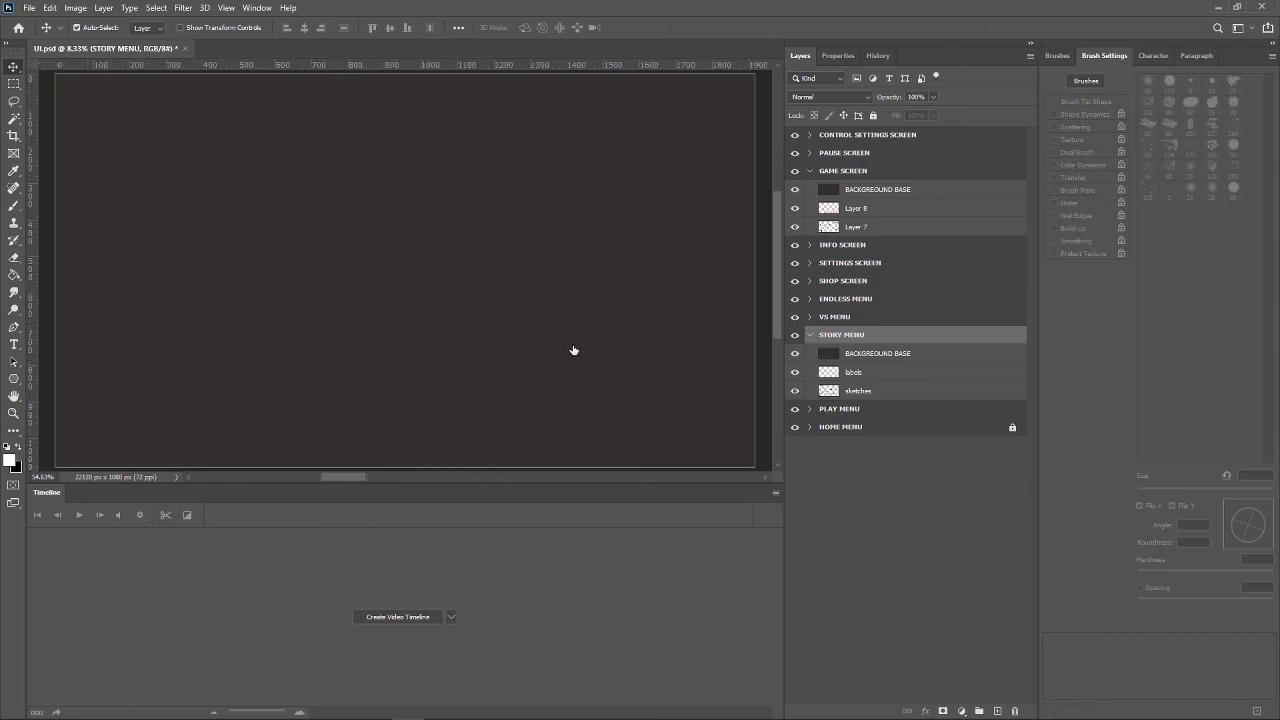
{"action": "left_click", "coordinate": [562, 219]}
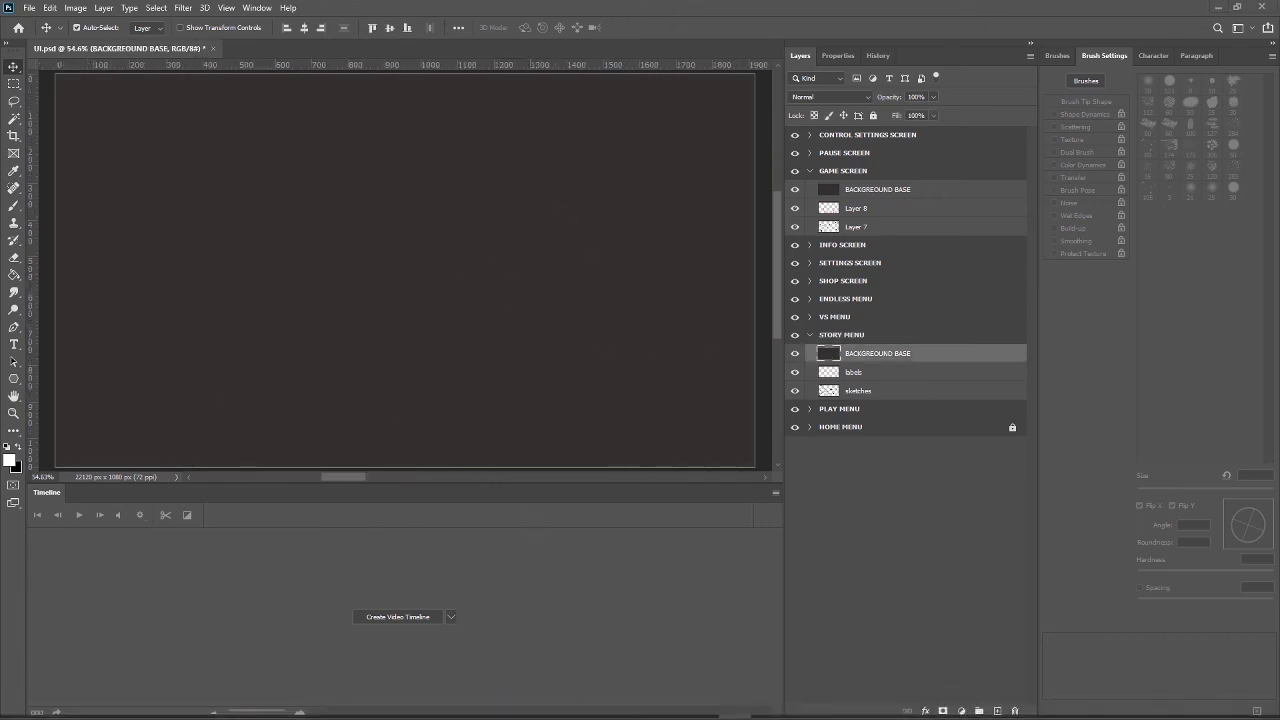
Switch to Streamlabs OBS and maximize its window.
{"action": "key", "text": "alt+Tab"}
{"action": "left_click_drag", "start_coordinate": [41, 60], "coordinate": [760, 125]}
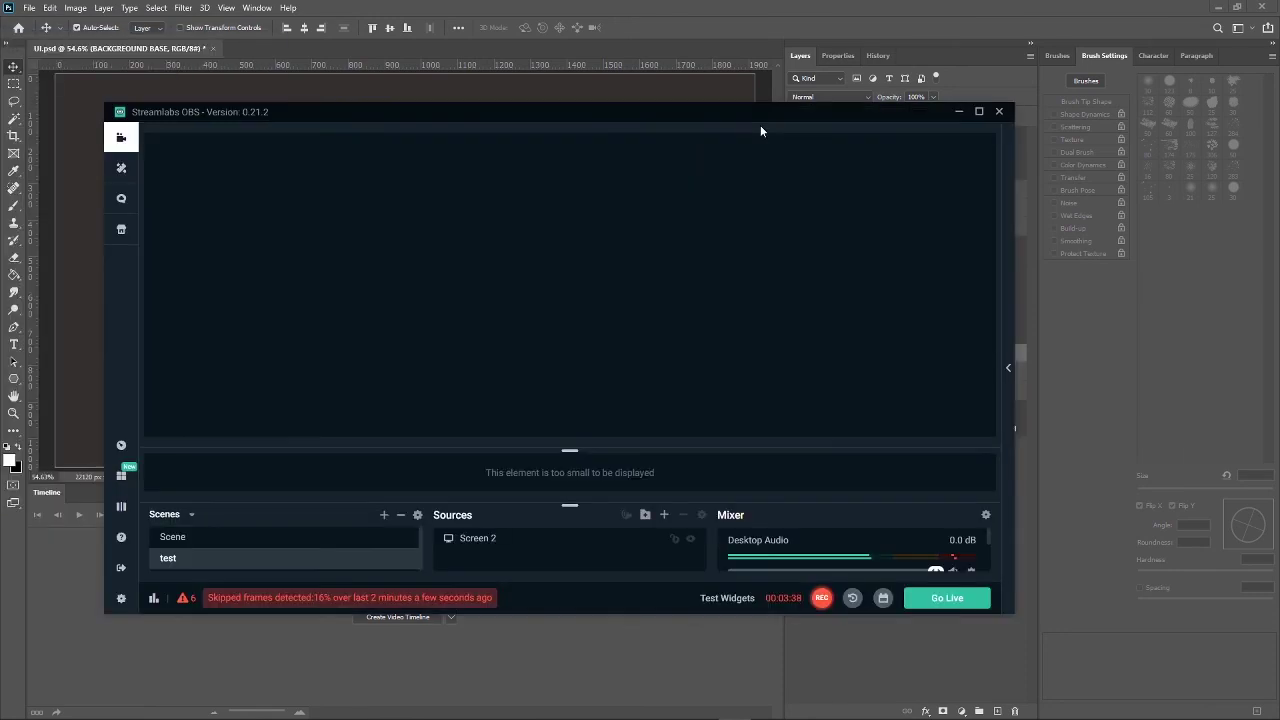
{"action": "left_click", "coordinate": [980, 111]}
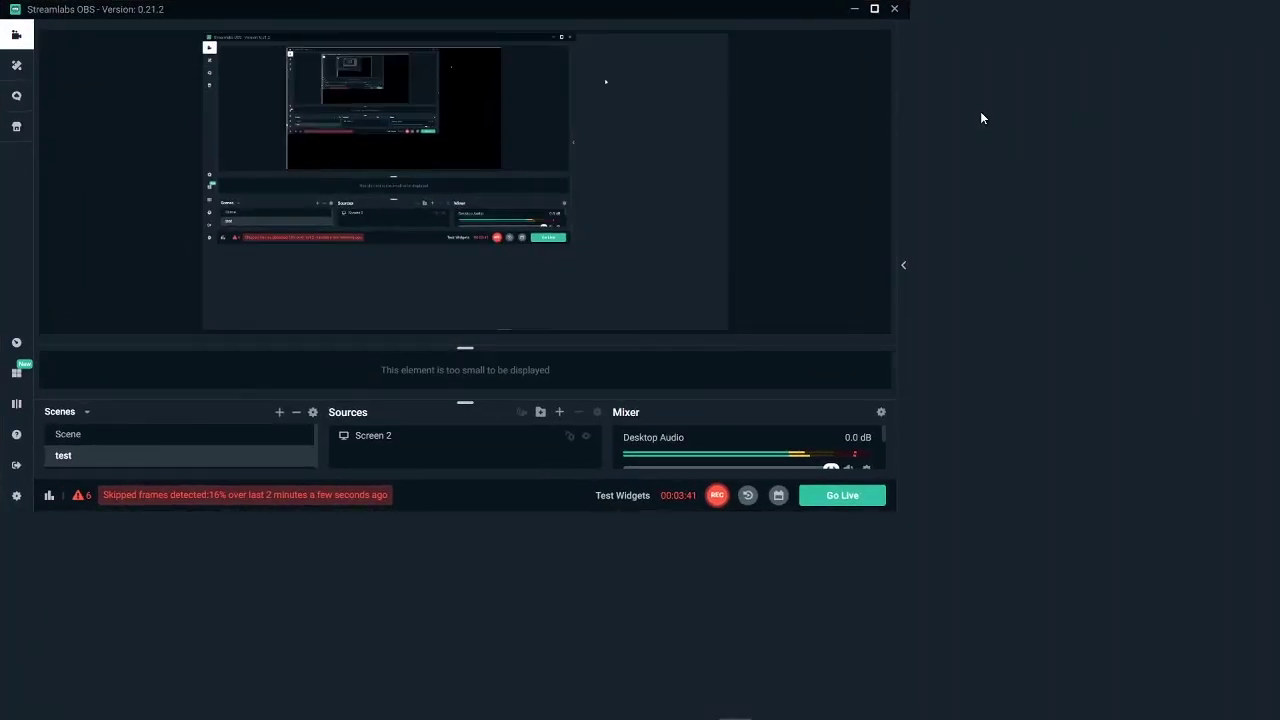